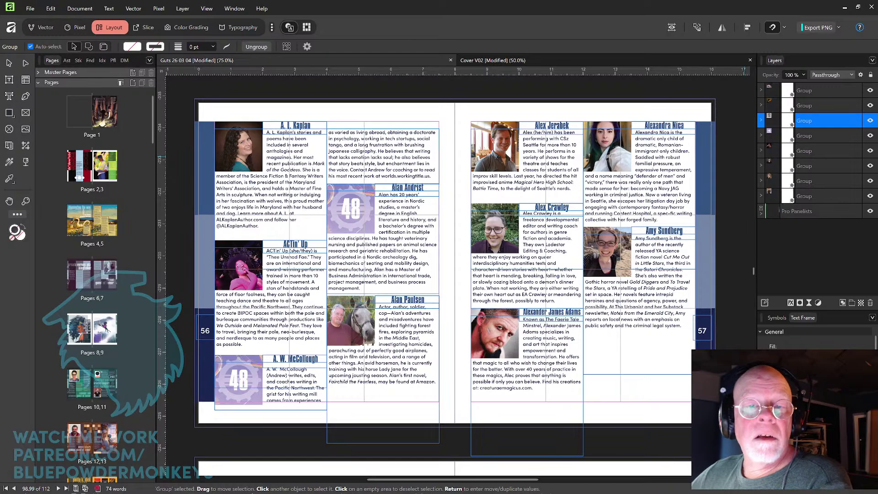
Look over the panelist bio spread on pages 56–57 and the spreads before it.
{"action": "scroll", "coordinate": [493, 300], "scroll_direction": "down", "scroll_amount": 5}
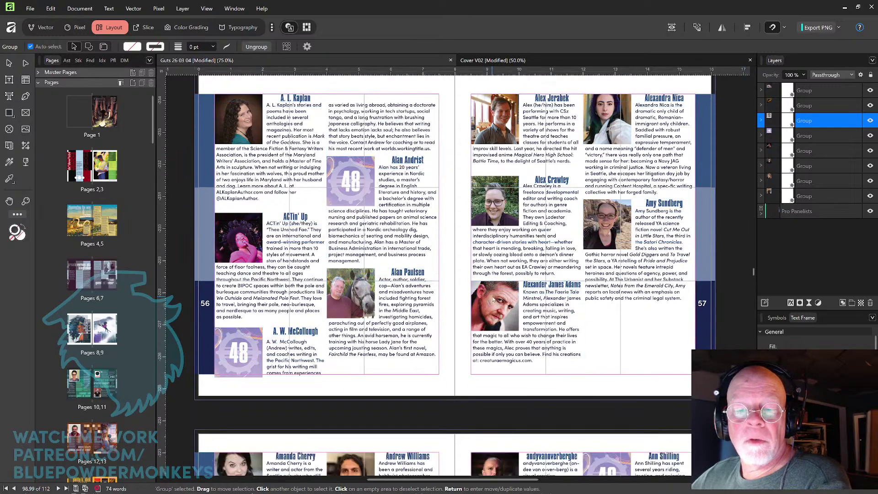
{"action": "scroll", "coordinate": [494, 294], "scroll_direction": "up", "scroll_amount": 2}
{"action": "scroll", "coordinate": [494, 291], "scroll_direction": "up", "scroll_amount": 3}
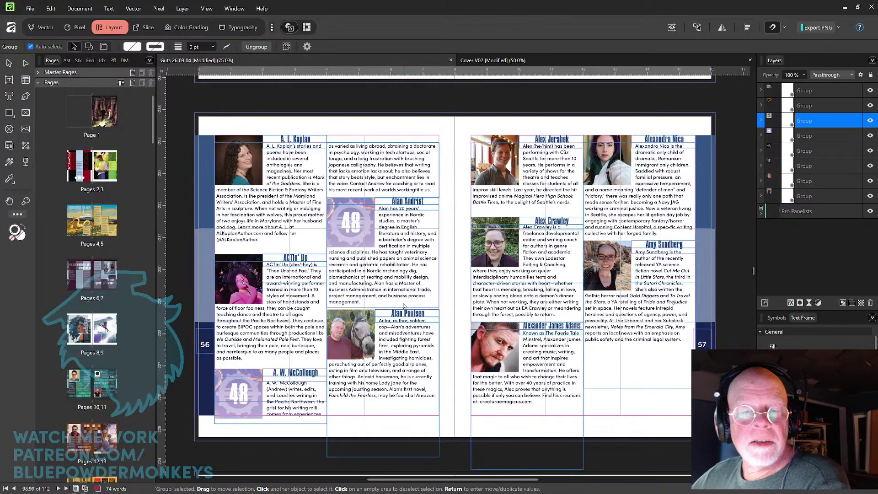
{"action": "scroll", "coordinate": [122, 345], "scroll_direction": "down", "scroll_amount": 15}
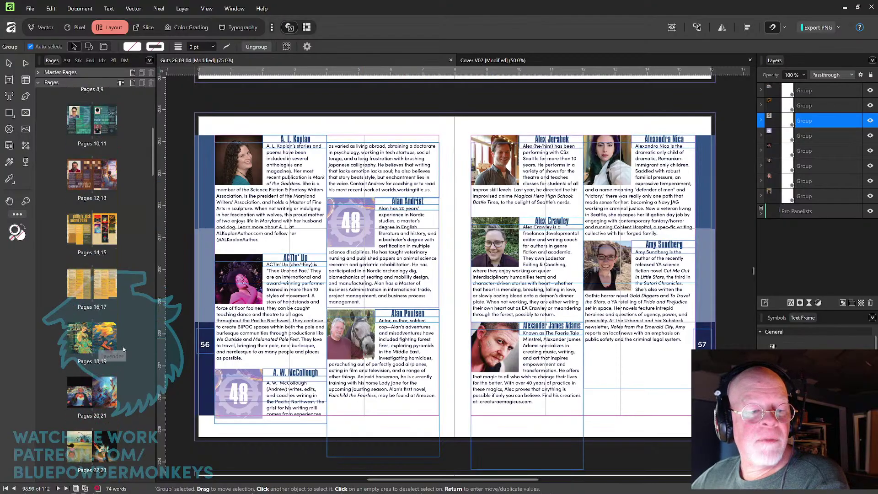
{"action": "scroll", "coordinate": [122, 346], "scroll_direction": "down", "scroll_amount": 11}
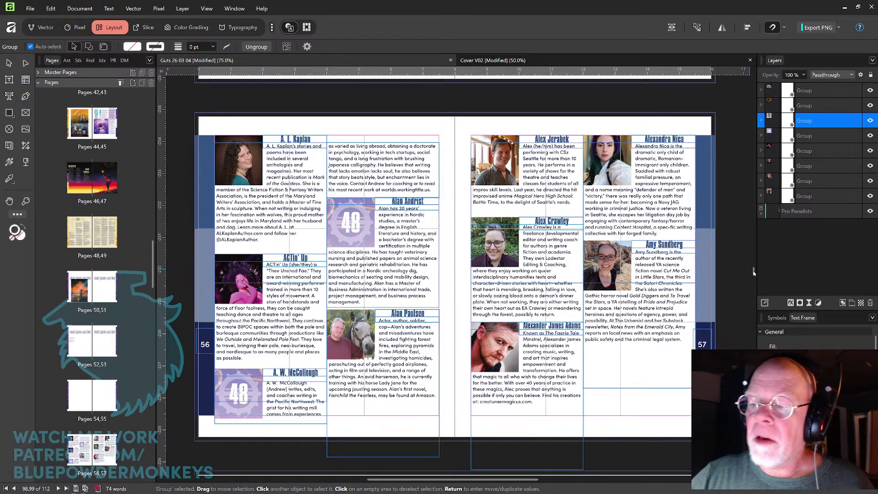
{"action": "left_click_drag", "start_coordinate": [753, 273], "coordinate": [751, 263]}
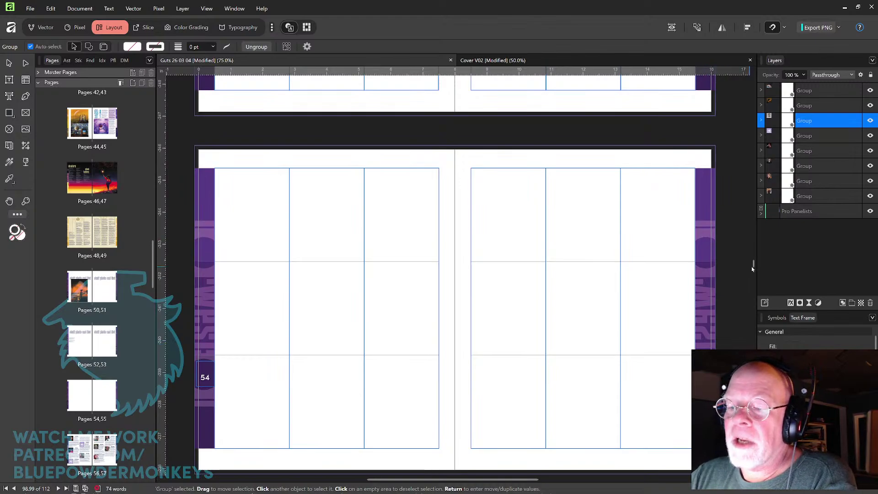
{"action": "left_click_drag", "start_coordinate": [753, 263], "coordinate": [754, 274]}
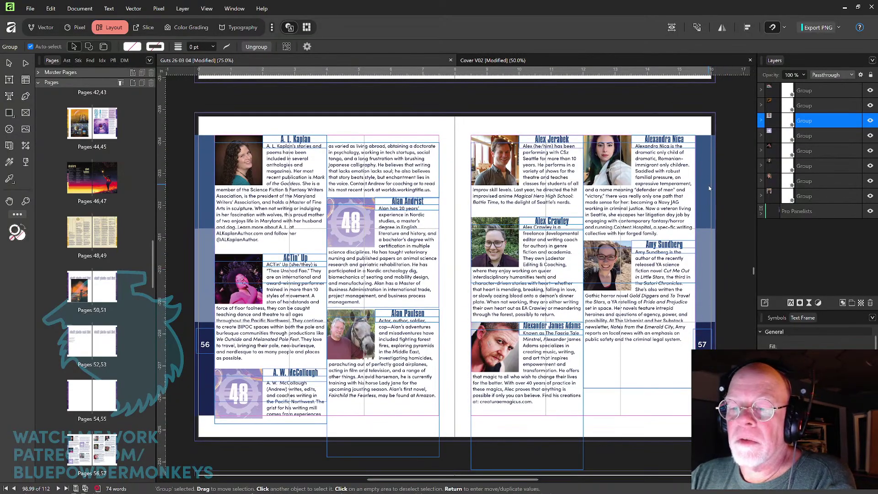
{"action": "left_click_drag", "start_coordinate": [754, 272], "coordinate": [754, 274]}
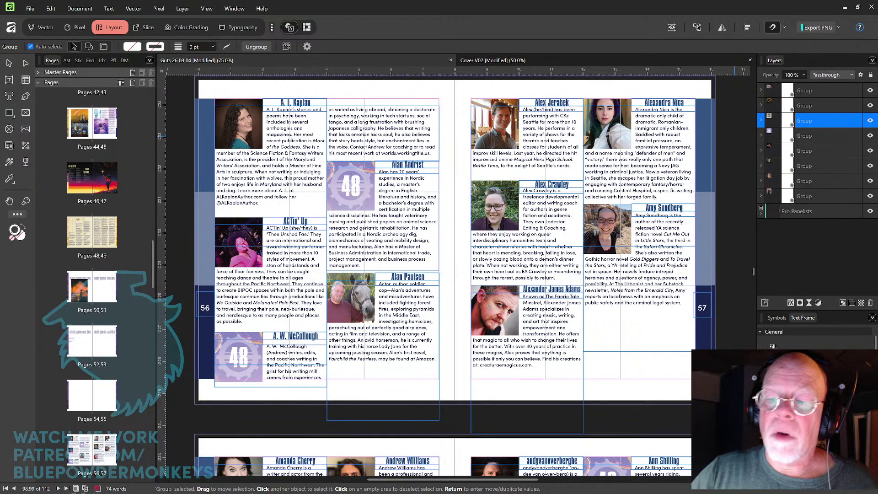
Compare the bio layout and spacing on pages 56–57 with the spread on pages 58–59.
{"action": "left_click", "coordinate": [610, 366]}
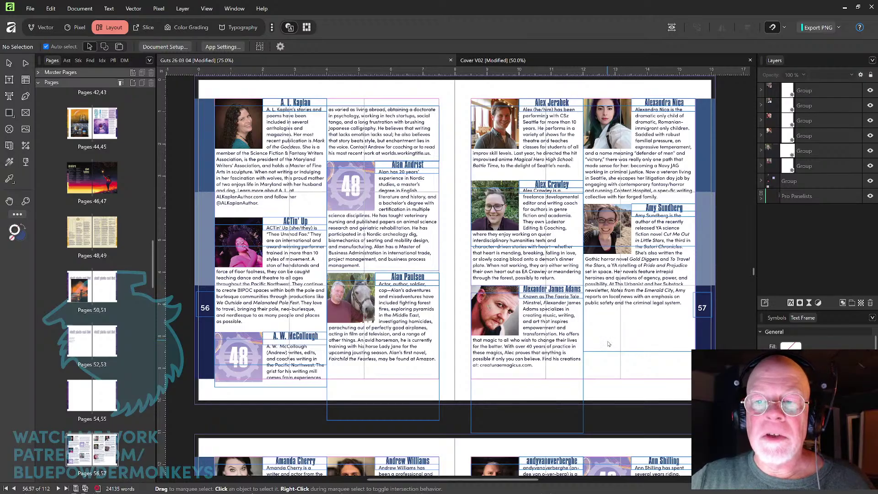
{"action": "left_click_drag", "start_coordinate": [556, 385], "coordinate": [558, 303]}
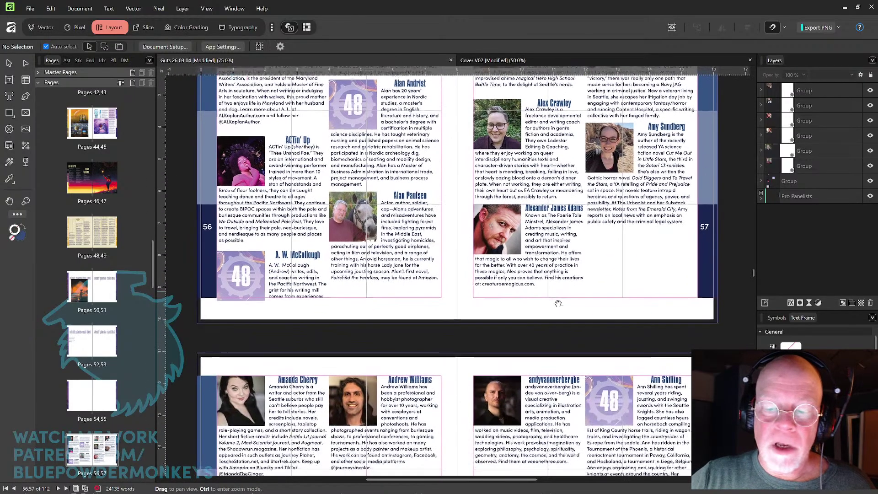
{"action": "scroll", "coordinate": [558, 304], "scroll_direction": "down", "scroll_amount": 5}
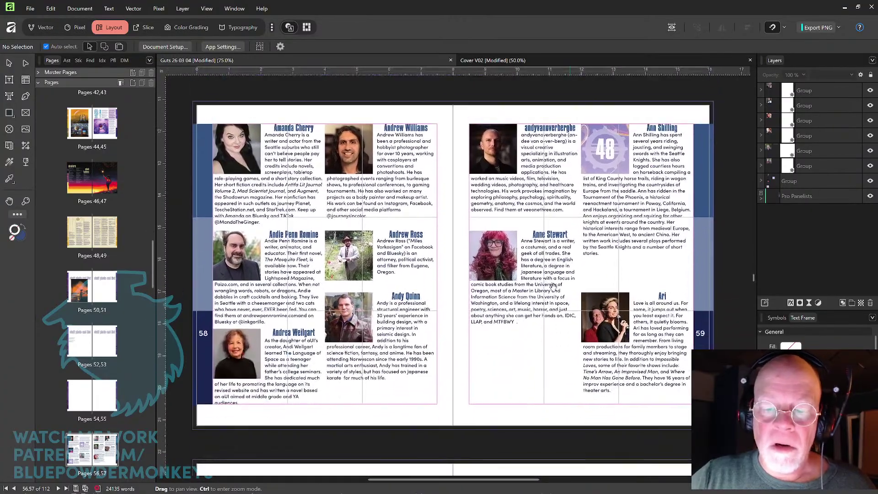
{"action": "scroll", "coordinate": [553, 287], "scroll_direction": "down", "scroll_amount": 1}
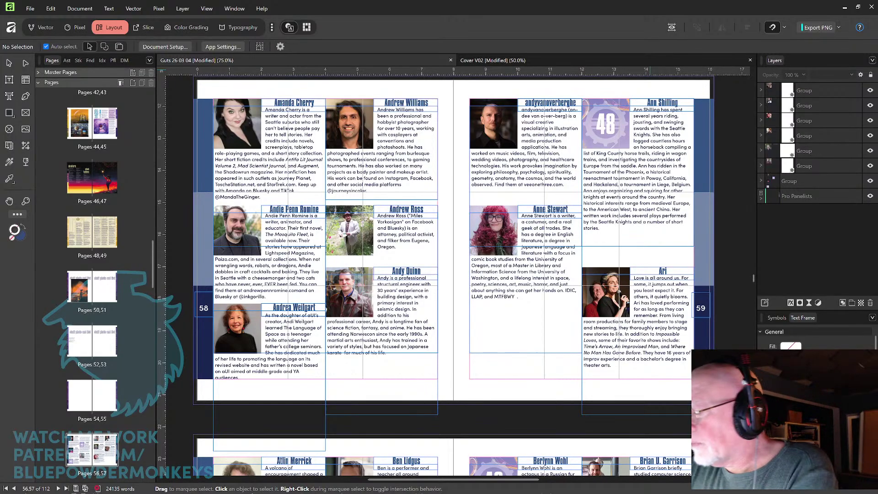
{"action": "left_click", "coordinate": [629, 195]}
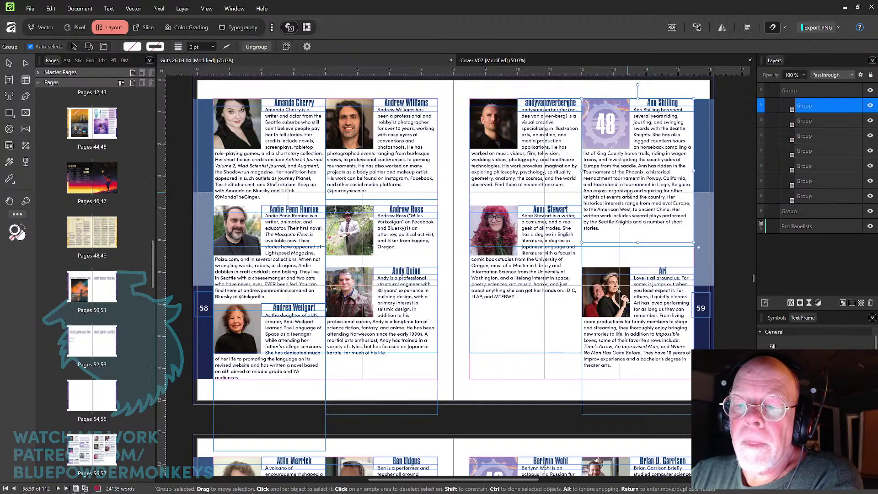
{"action": "left_click_drag", "start_coordinate": [629, 194], "coordinate": [626, 457]}
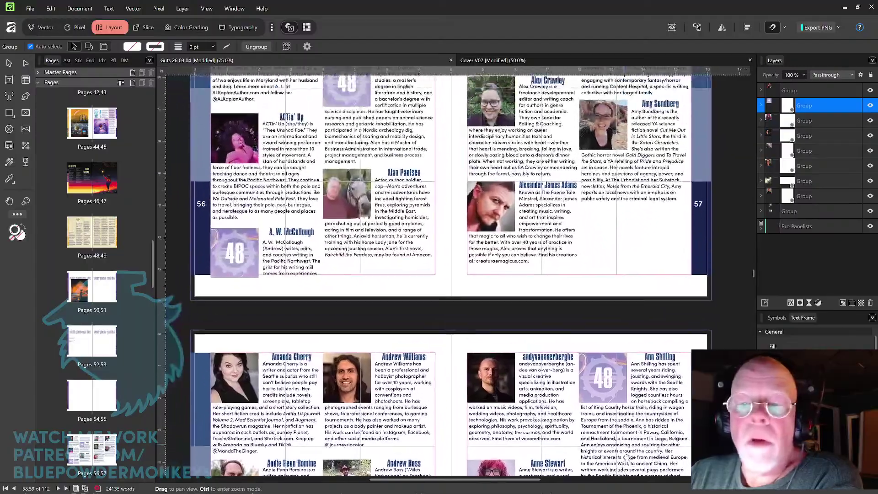
{"action": "left_click_drag", "start_coordinate": [611, 226], "coordinate": [618, 340]}
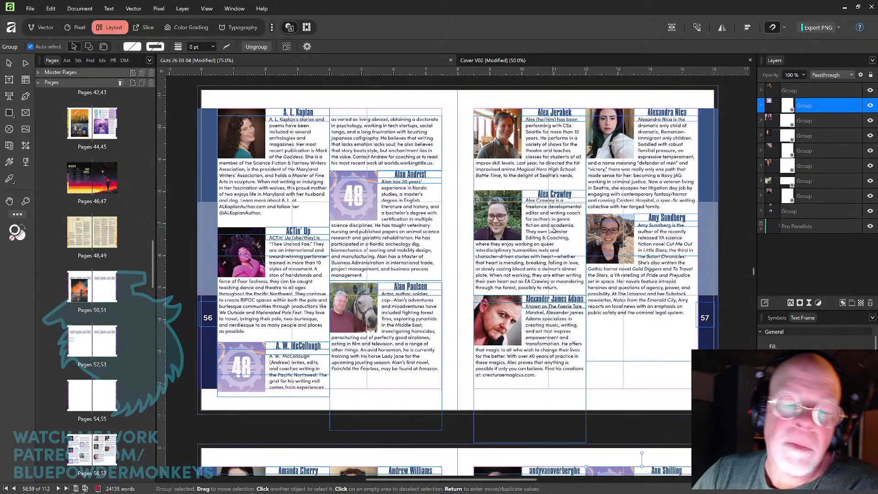
Ungroup the combined bios on page 56 into separate bio groups and clear the selection.
{"action": "left_click", "coordinate": [302, 280]}
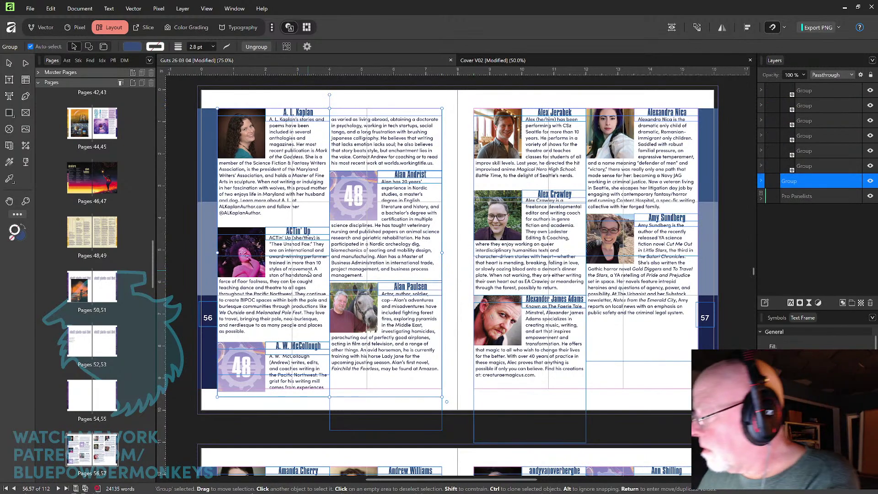
{"action": "key", "text": "ctrl+shift+g"}
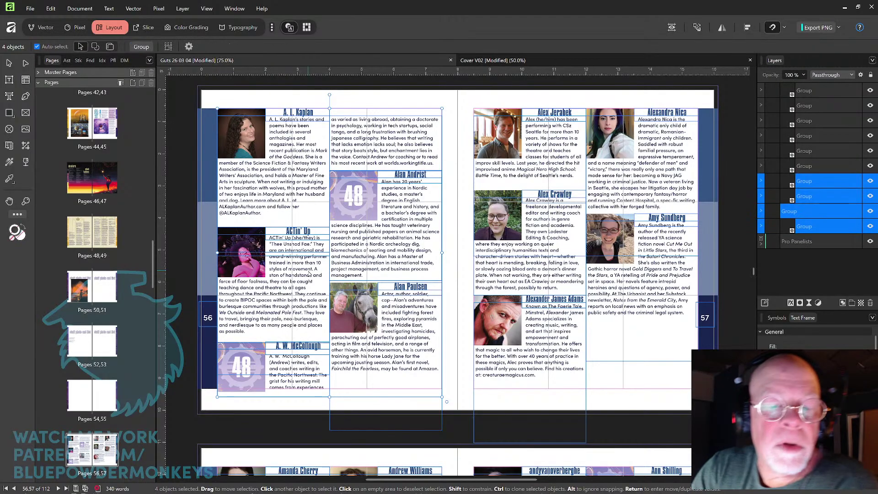
{"action": "key", "text": "ctrl+d"}
Move the second bio in page 56's first column up slightly, closer to the bio above it.
{"action": "left_click", "coordinate": [301, 295]}
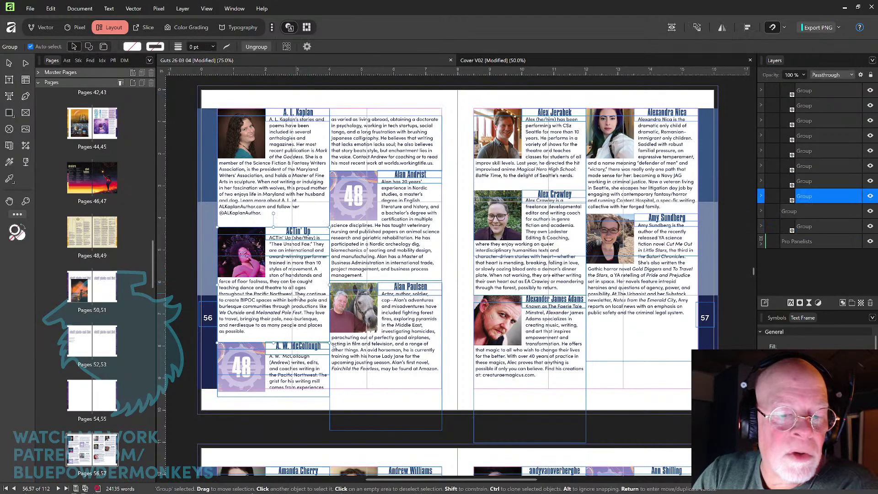
{"action": "left_click_drag", "start_coordinate": [301, 295], "coordinate": [302, 291]}
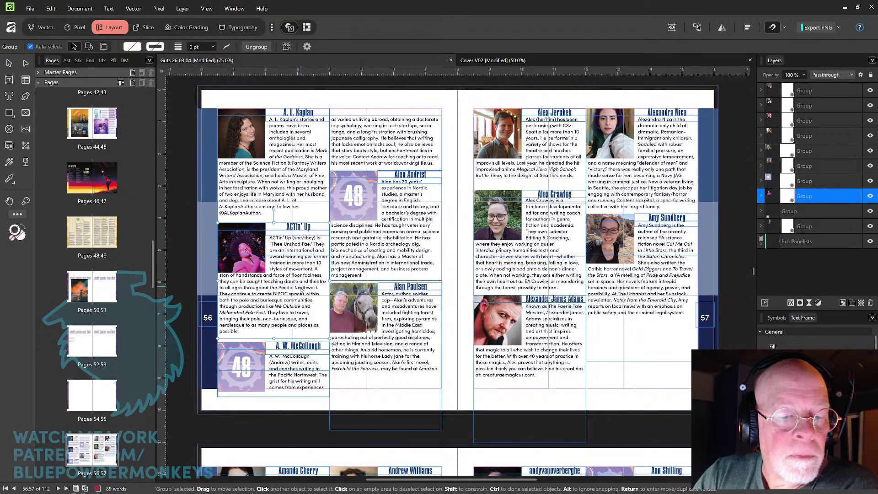
{"action": "key", "text": "Up"}
{"action": "key", "text": "Up"}
{"action": "key", "text": "Up"}
{"action": "key", "text": "Up"}
{"action": "key", "text": "Up"}
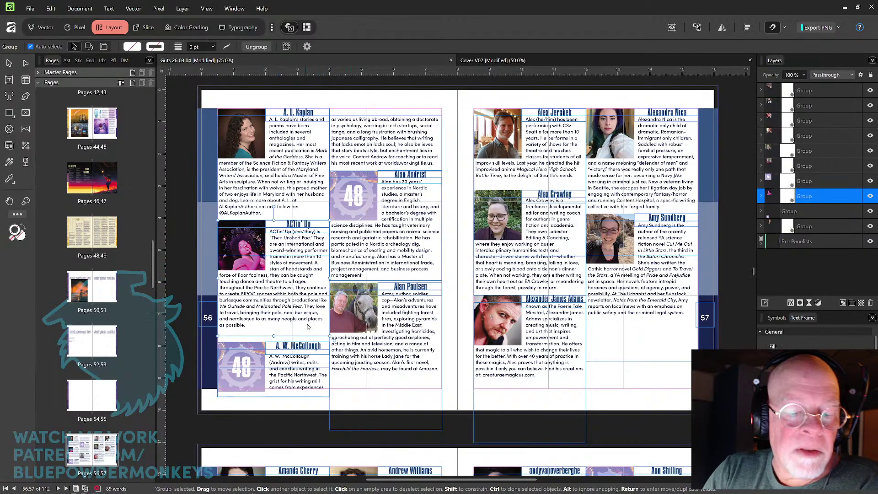
Move the third bio in page 56's first column, with its second-column continuation, up to tighten the gap above it.
{"action": "left_click", "coordinate": [300, 367]}
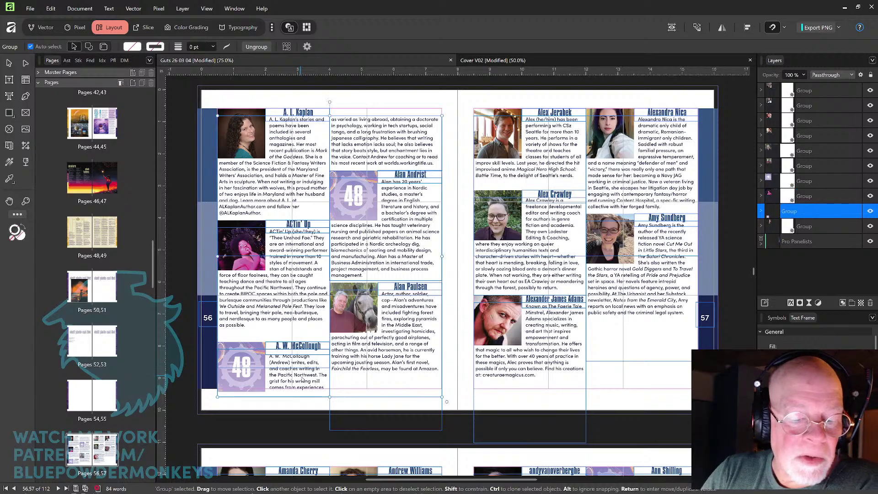
{"action": "left_click_drag", "start_coordinate": [301, 379], "coordinate": [304, 370]}
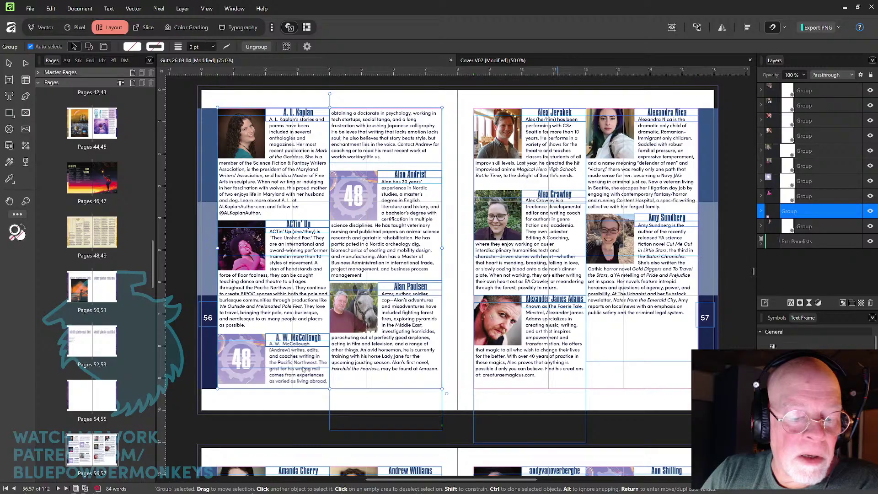
{"action": "key", "text": "Up"}
{"action": "key", "text": "Up"}
{"action": "key", "text": "Up"}
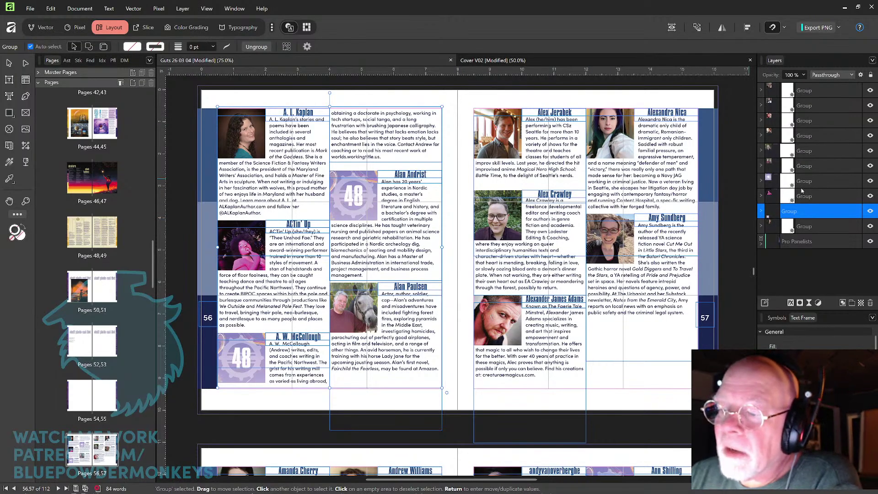
Extend the first linked text frame of page 56's two-column bio downward to fit one more line of text.
{"action": "left_click", "coordinate": [762, 226]}
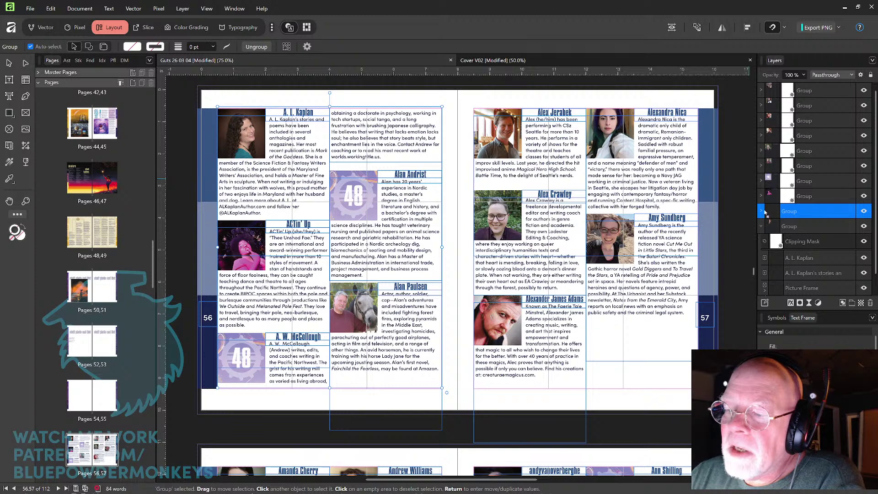
{"action": "left_click", "coordinate": [762, 211]}
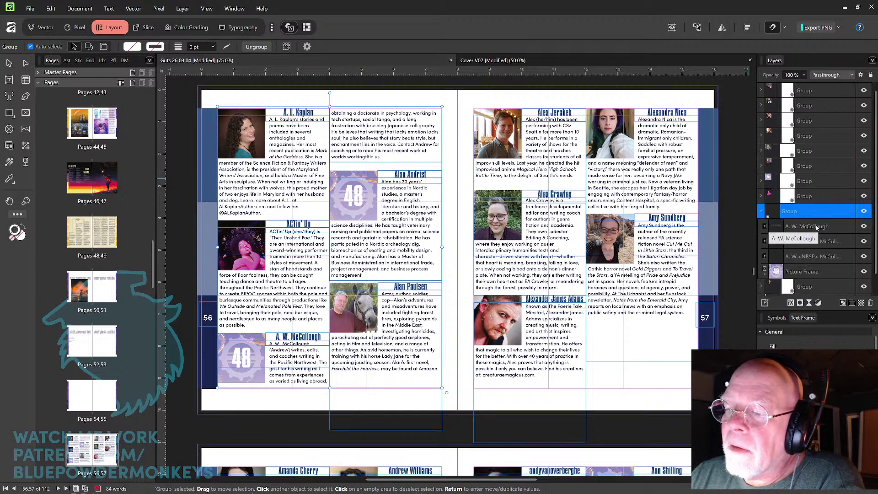
{"action": "left_click", "coordinate": [817, 226]}
{"action": "left_click", "coordinate": [817, 241]}
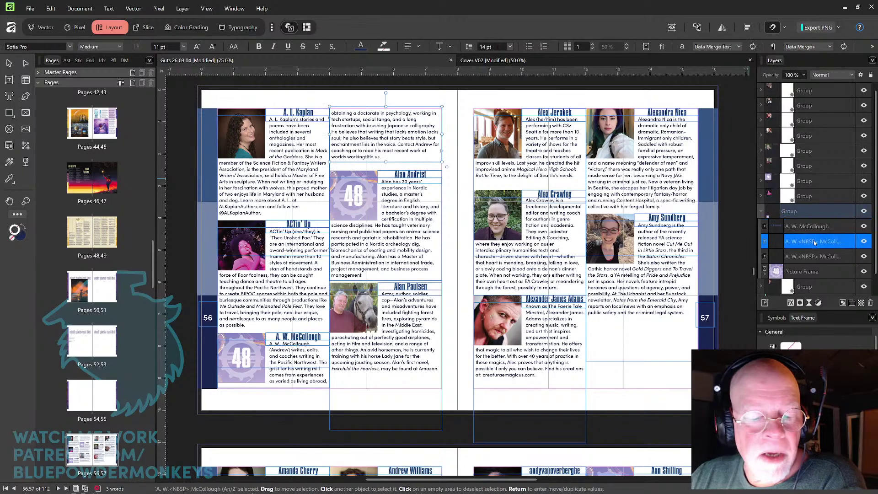
{"action": "left_click", "coordinate": [816, 256]}
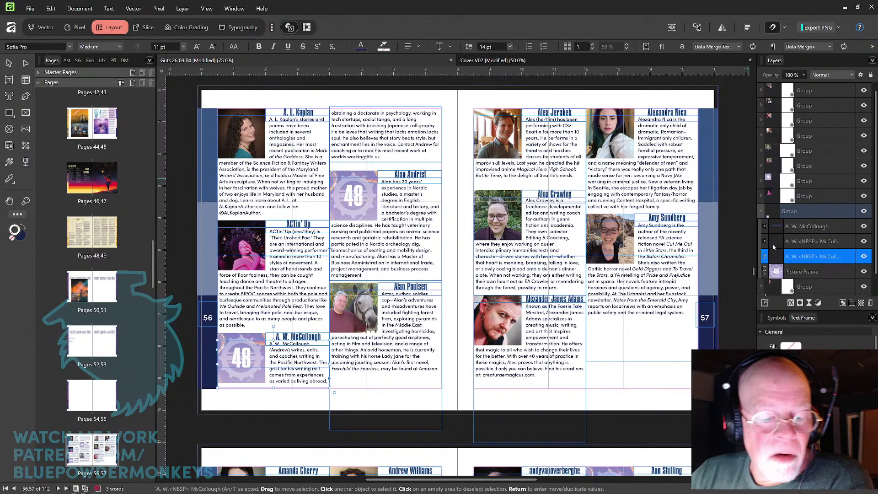
{"action": "left_click_drag", "start_coordinate": [274, 391], "coordinate": [274, 396]}
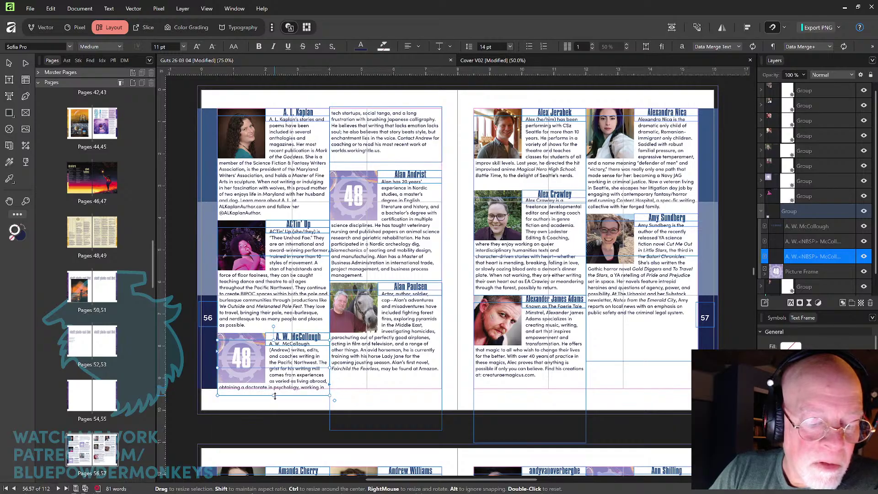
{"action": "left_click", "coordinate": [304, 406]}
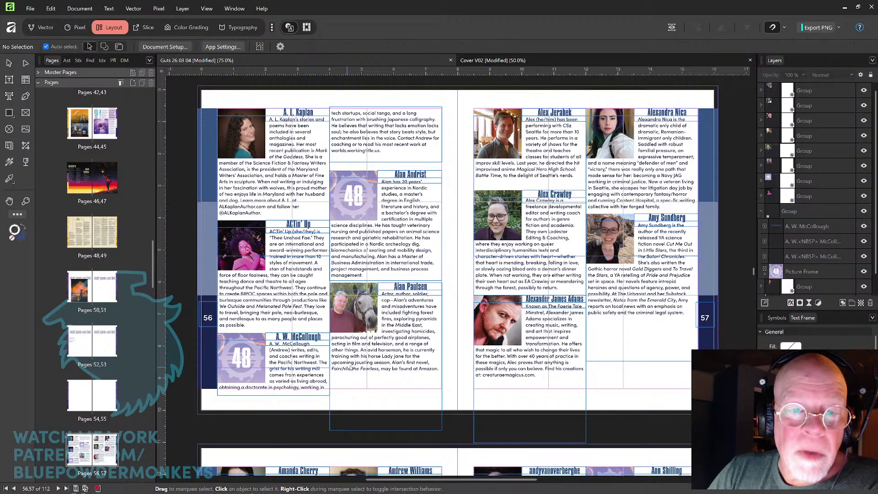
Try nudging page 56's two-column bio group down and up to adjust its vertical alignment.
{"action": "left_click", "coordinate": [403, 141]}
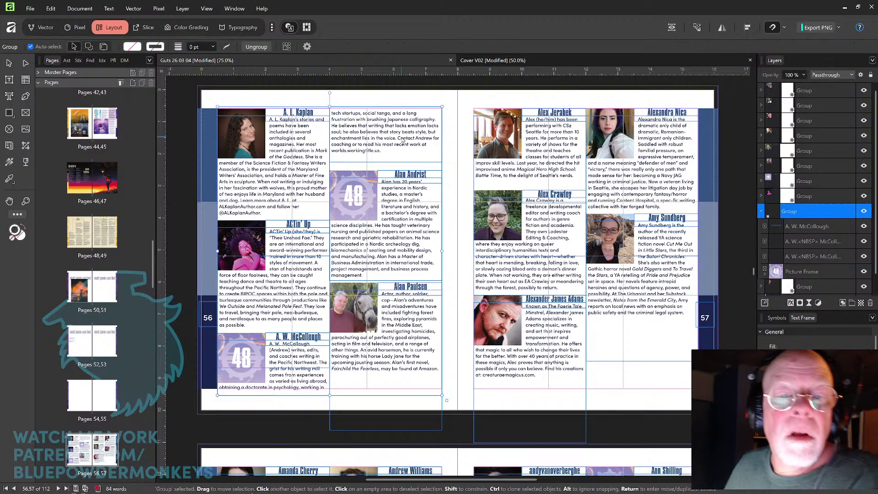
{"action": "key", "text": "Down"}
{"action": "key", "text": "Down"}
{"action": "key", "text": "Down"}
{"action": "key", "text": "Down"}
{"action": "key", "text": "Down"}
{"action": "key", "text": "Down"}
{"action": "key", "text": "Down"}
{"action": "key", "text": "Down"}
{"action": "key", "text": "Down"}
{"action": "key", "text": "Down"}
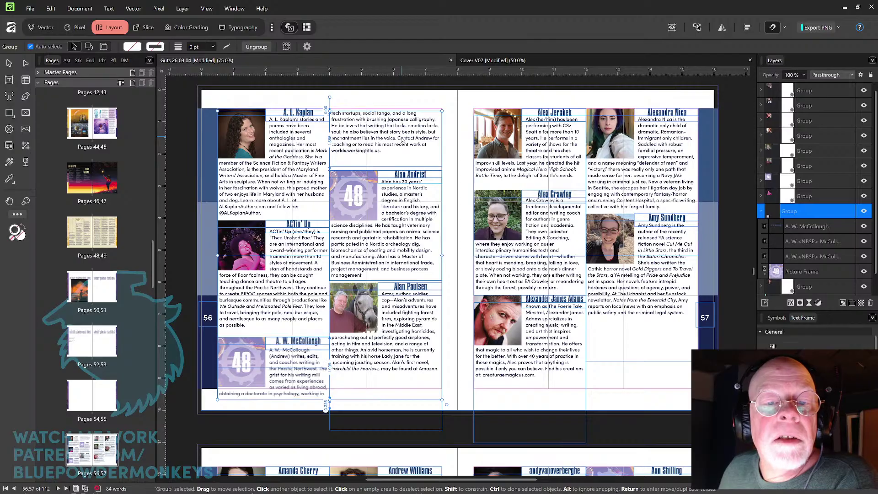
{"action": "key", "text": "Up"}
{"action": "key", "text": "Up"}
{"action": "key", "text": "Up"}
{"action": "key", "text": "Up"}
{"action": "key", "text": "Up"}
{"action": "key", "text": "Up"}
{"action": "key", "text": "Up"}
{"action": "key", "text": "Up"}
{"action": "key", "text": "Up"}
{"action": "key", "text": "Up"}
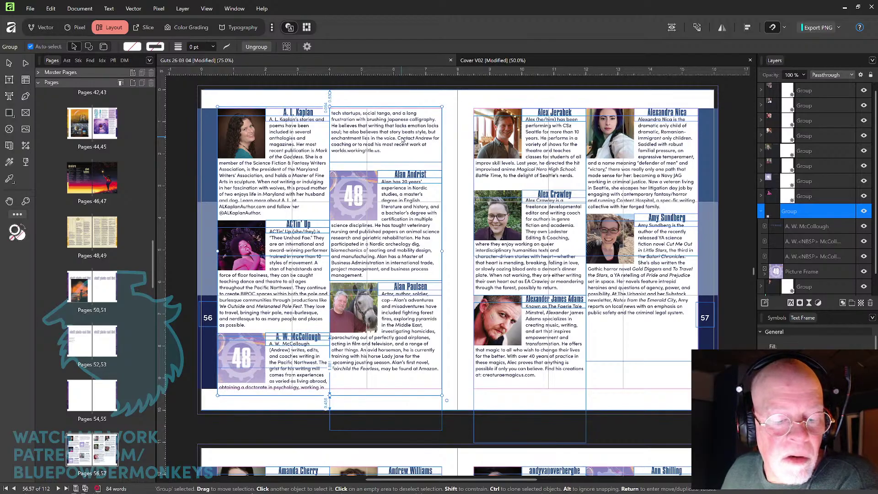
{"action": "key", "text": "Up"}
{"action": "key", "text": "Up"}
{"action": "key", "text": "Up"}
{"action": "key", "text": "Up"}
{"action": "key", "text": "Up"}
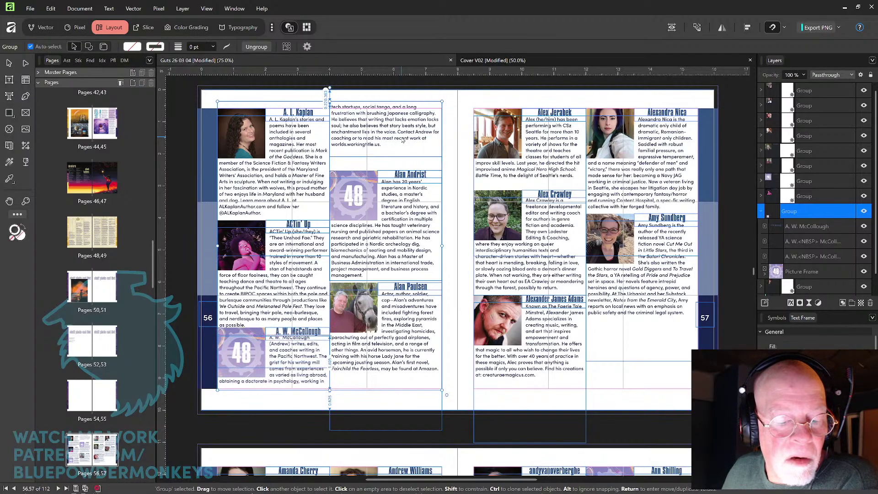
{"action": "key", "text": "Down"}
{"action": "key", "text": "Down"}
{"action": "key", "text": "Down"}
{"action": "key", "text": "Down"}
{"action": "key", "text": "Down"}
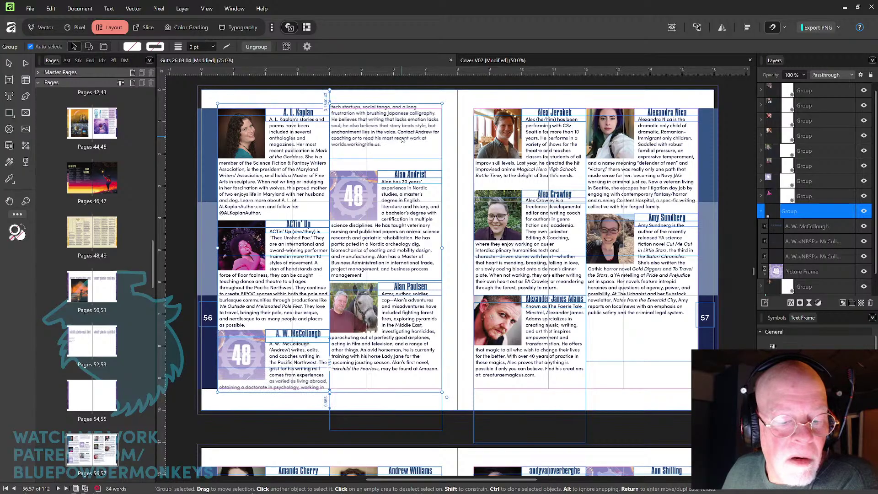
{"action": "key", "text": "Down"}
{"action": "key", "text": "Down"}
{"action": "key", "text": "Down"}
{"action": "key", "text": "Down"}
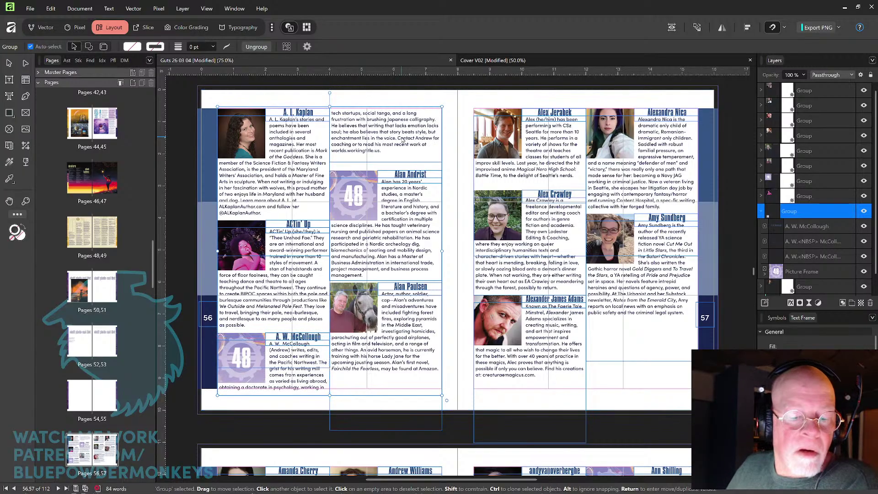
{"action": "key", "text": "Up"}
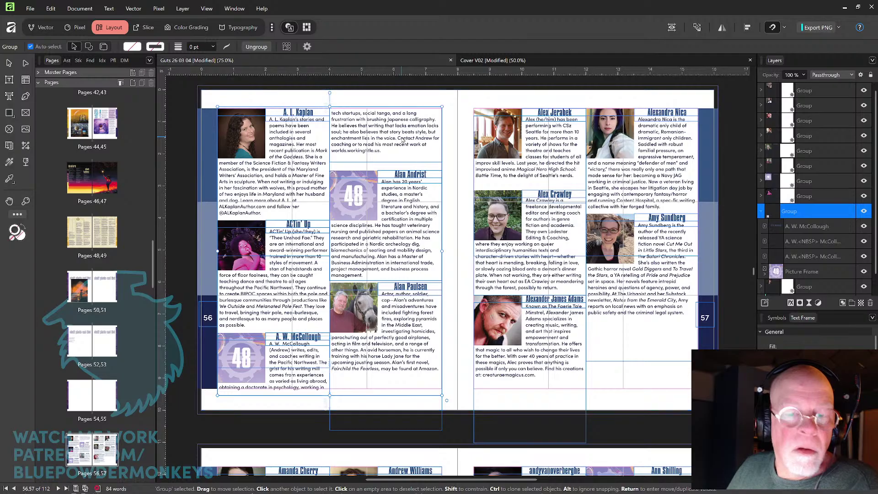
Move the bio continuation text frame heading page 56's second column down slightly, independently of its group.
{"action": "double_click", "coordinate": [425, 131]}
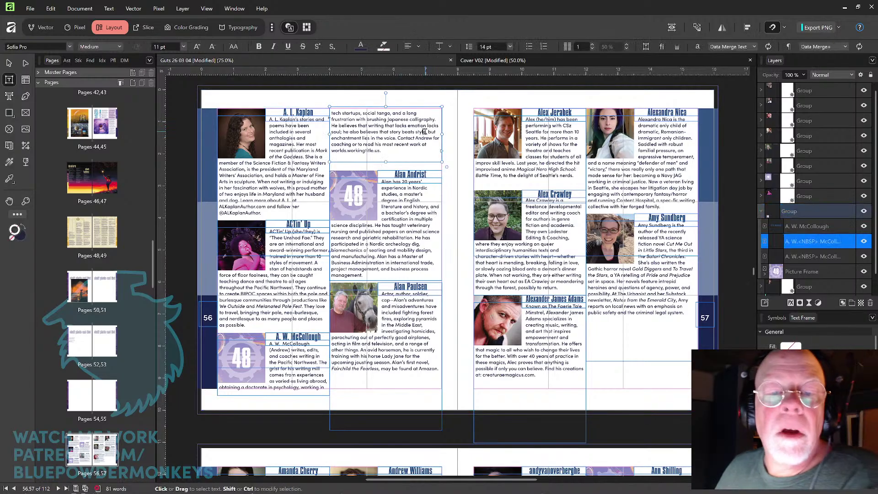
{"action": "left_click", "coordinate": [6, 65]}
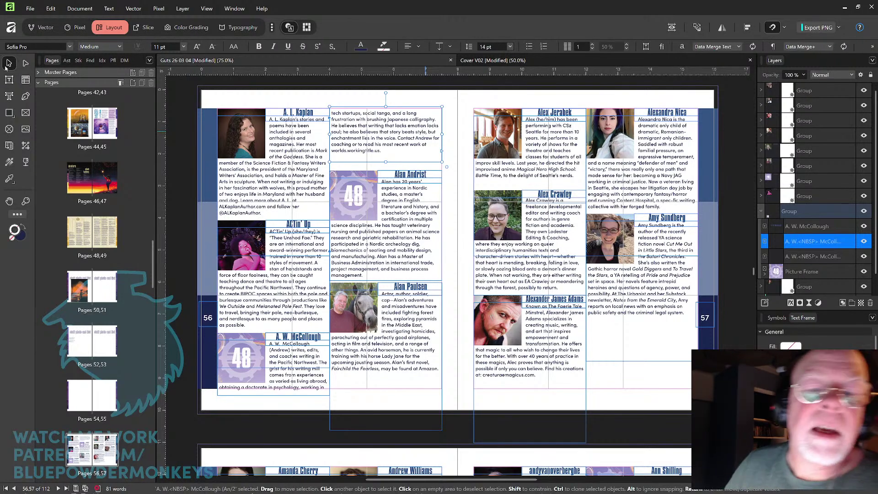
{"action": "key", "text": "Down"}
{"action": "key", "text": "Down"}
{"action": "key", "text": "Down"}
{"action": "key", "text": "Down"}
{"action": "key", "text": "Down"}
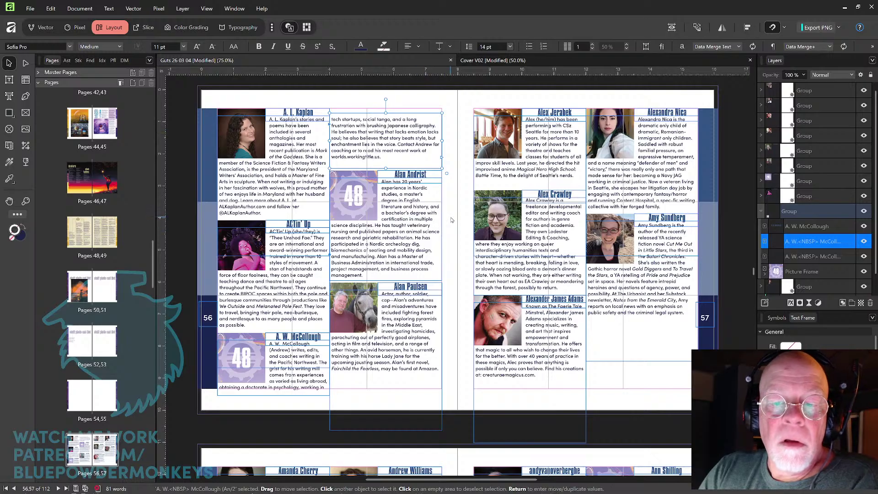
Move the first full bio in page 56's second column up, closer to the continuation text above it.
{"action": "left_click", "coordinate": [431, 232]}
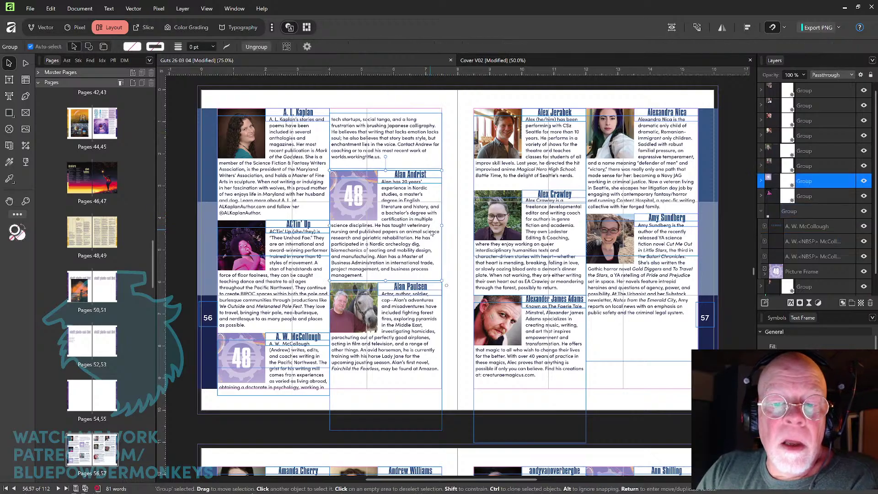
{"action": "key", "text": "Up"}
{"action": "key", "text": "Up"}
{"action": "key", "text": "Up"}
{"action": "key", "text": "Up"}
{"action": "key", "text": "Up"}
{"action": "key", "text": "Up"}
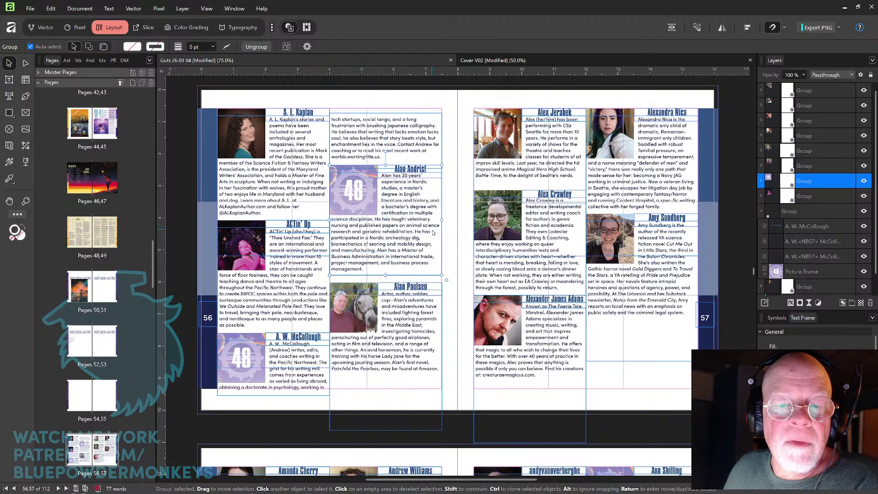
{"action": "key", "text": "Up"}
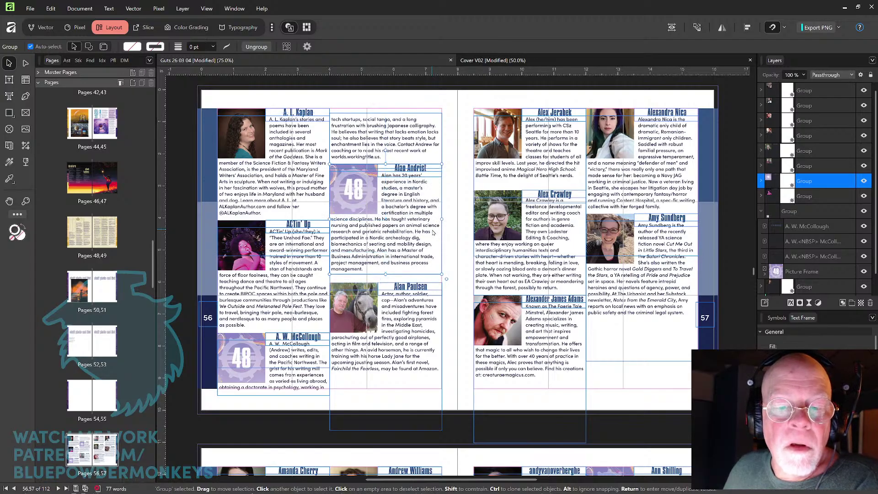
{"action": "key", "text": "Up"}
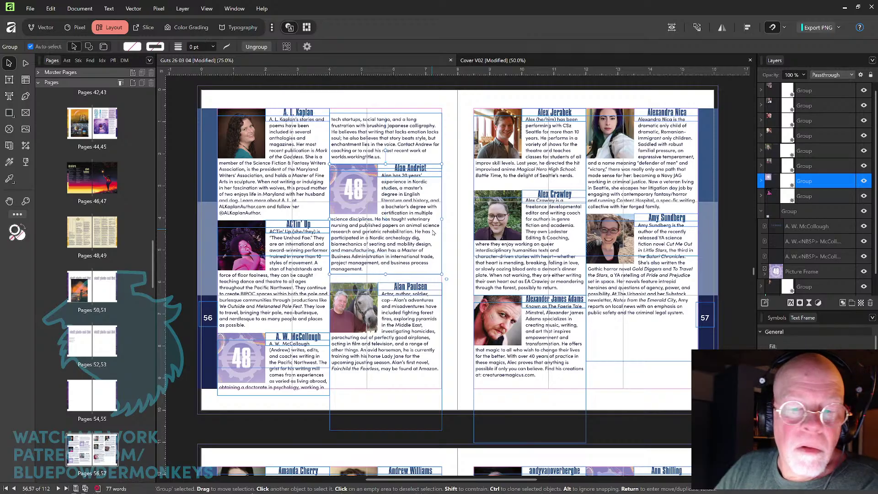
Move the last bio in page 56's second column up to tighten the gap above it, and preview the spread without guides.
{"action": "left_click", "coordinate": [413, 340]}
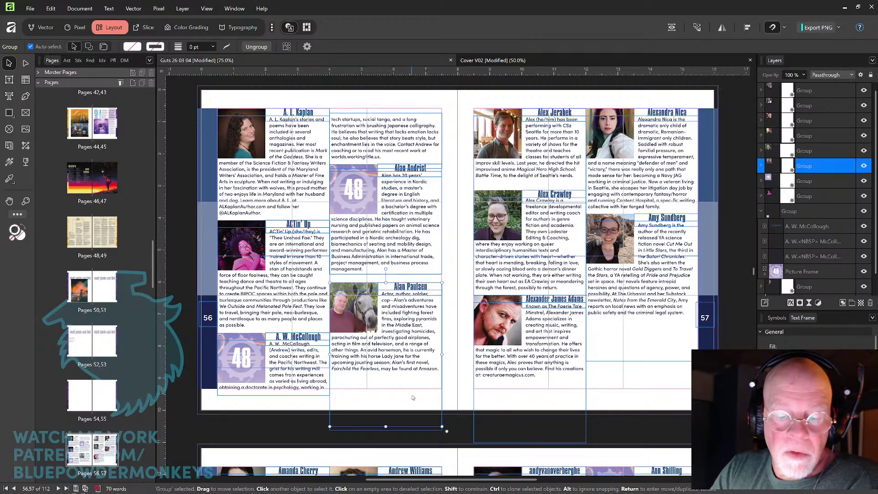
{"action": "key", "text": "Up"}
{"action": "key", "text": "Up"}
{"action": "key", "text": "Up"}
{"action": "key", "text": "Up"}
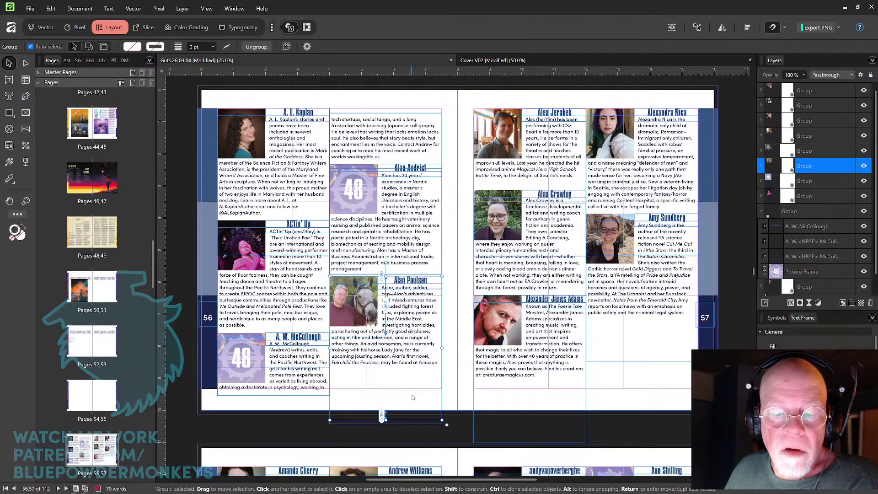
{"action": "key", "text": "Up"}
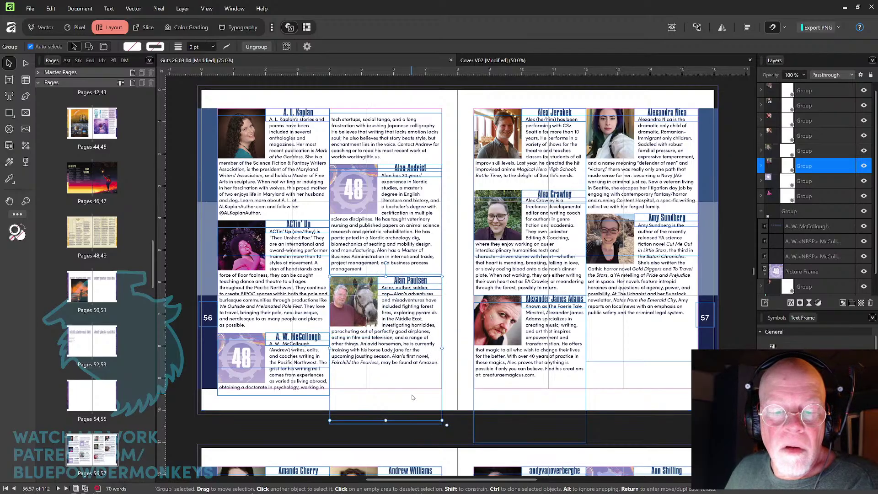
{"action": "key", "text": "Escape"}
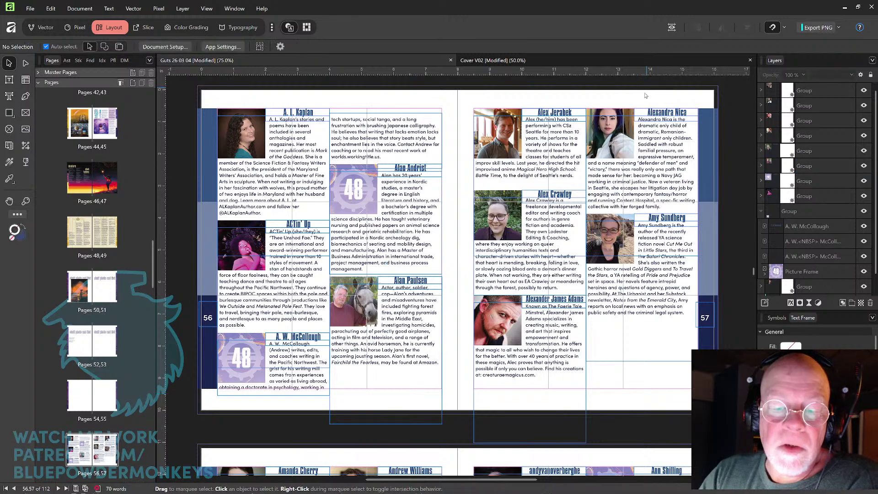
{"action": "left_click", "coordinate": [671, 27]}
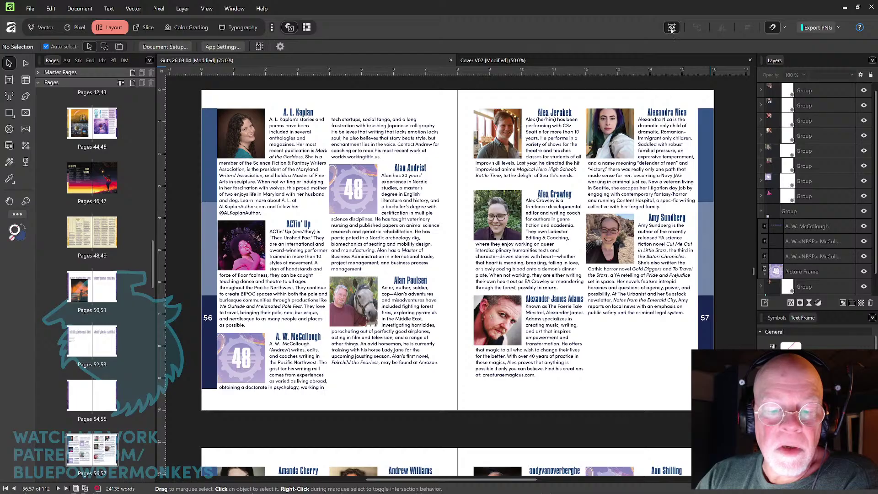
{"action": "left_click", "coordinate": [671, 27]}
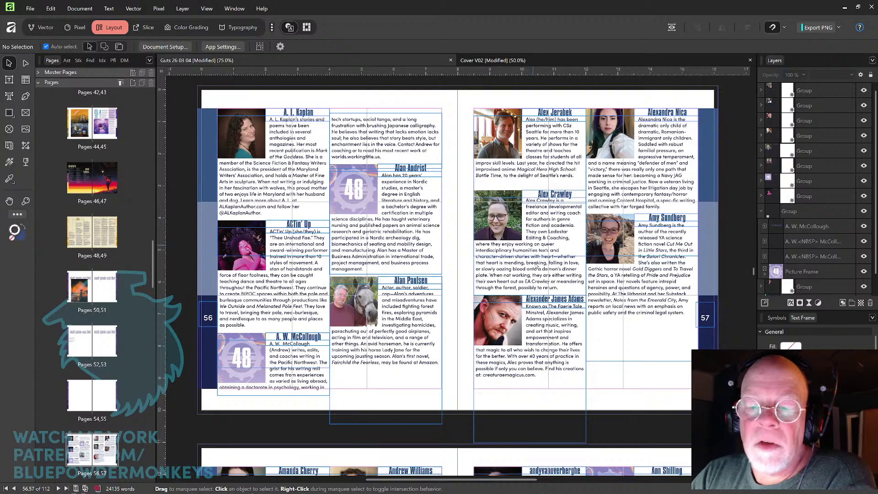
Move the second bio in page 57's first column up, closer to the bio above it.
{"action": "left_click", "coordinate": [558, 235]}
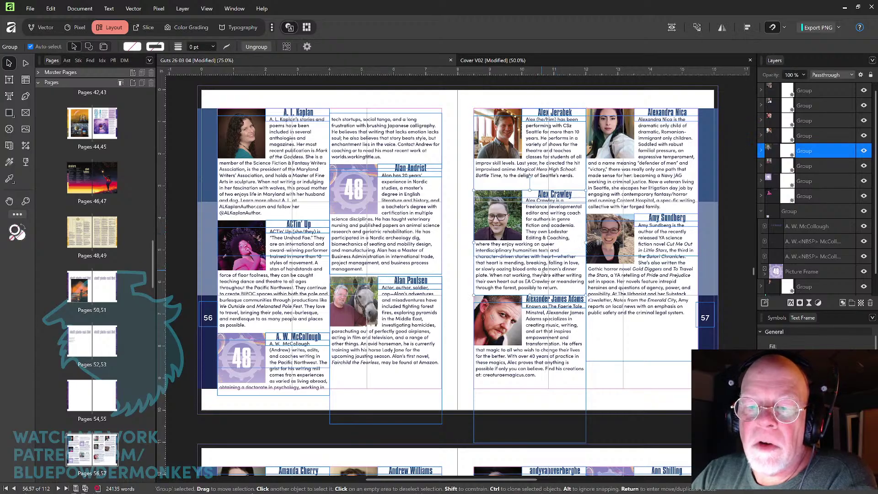
{"action": "mouse_move", "coordinate": [545, 269]}
{"action": "left_mouse_down"}
{"action": "mouse_move", "coordinate": [544, 262]}
{"action": "mouse_move", "coordinate": [545, 269]}
{"action": "left_mouse_up"}
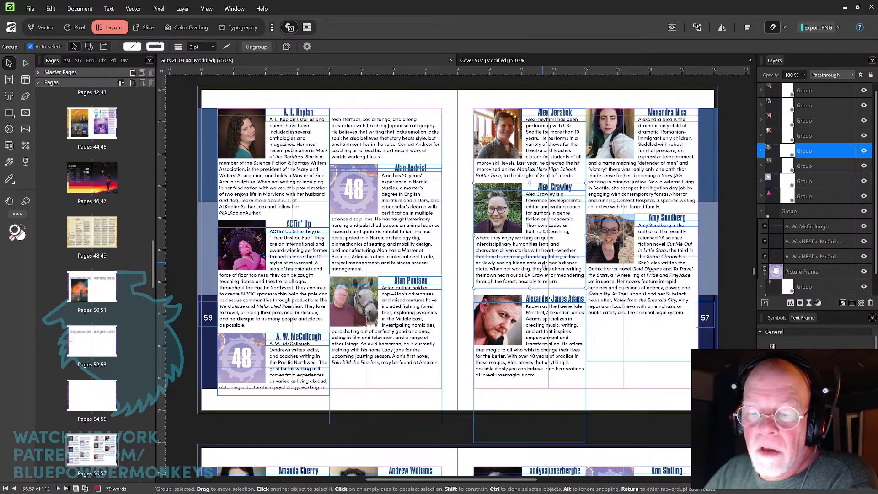
Try shifting the third bio in page 57's first column up and back down, and preview the spread without guides.
{"action": "left_click", "coordinate": [549, 349]}
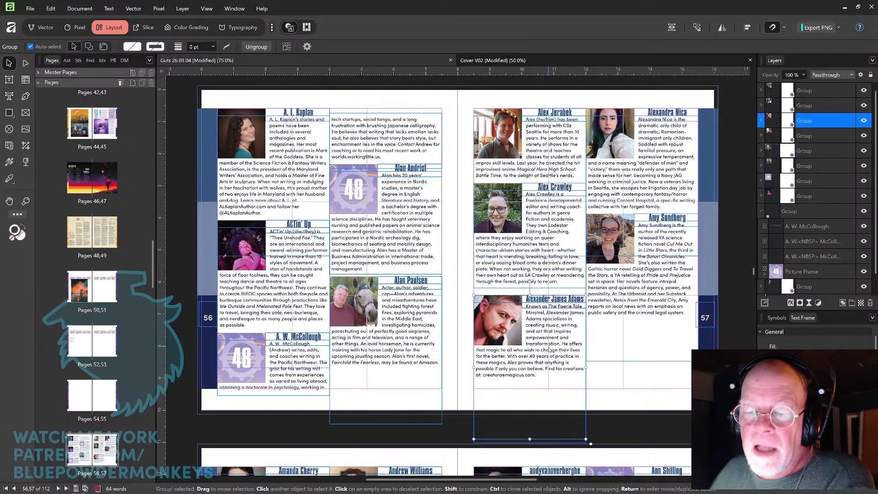
{"action": "left_click_drag", "start_coordinate": [550, 350], "coordinate": [550, 349]}
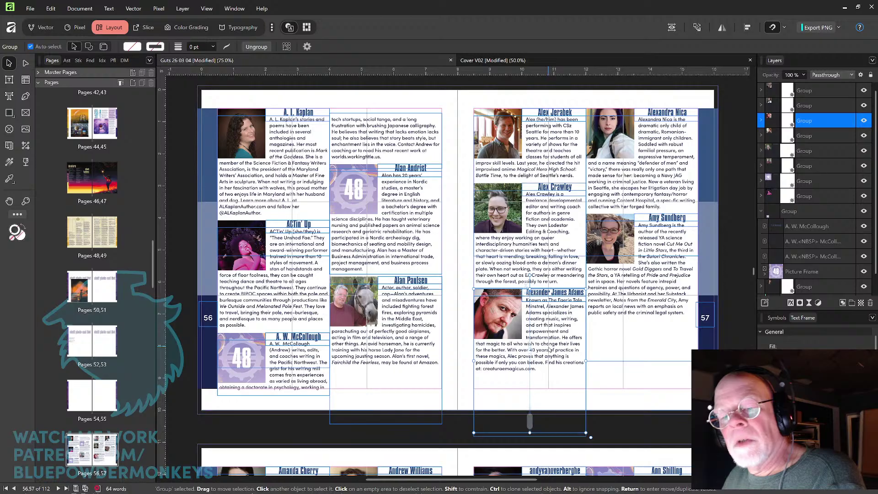
{"action": "left_click", "coordinate": [619, 376]}
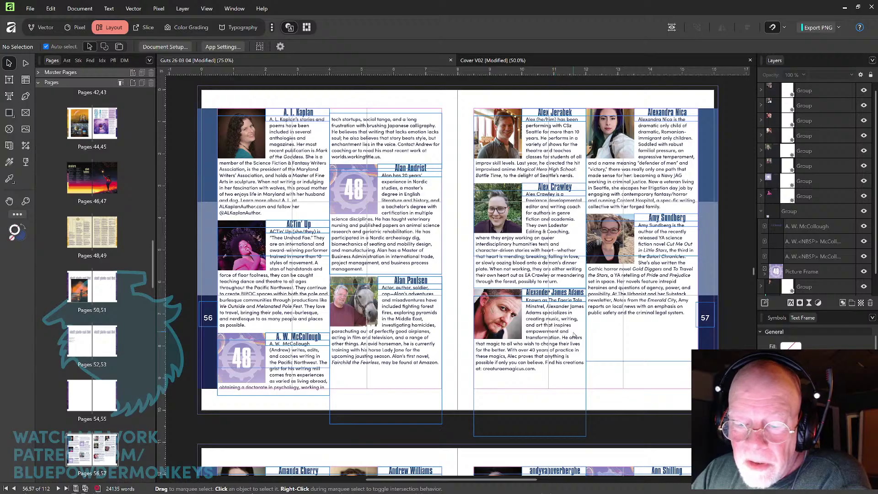
{"action": "left_click_drag", "start_coordinate": [560, 338], "coordinate": [559, 343]}
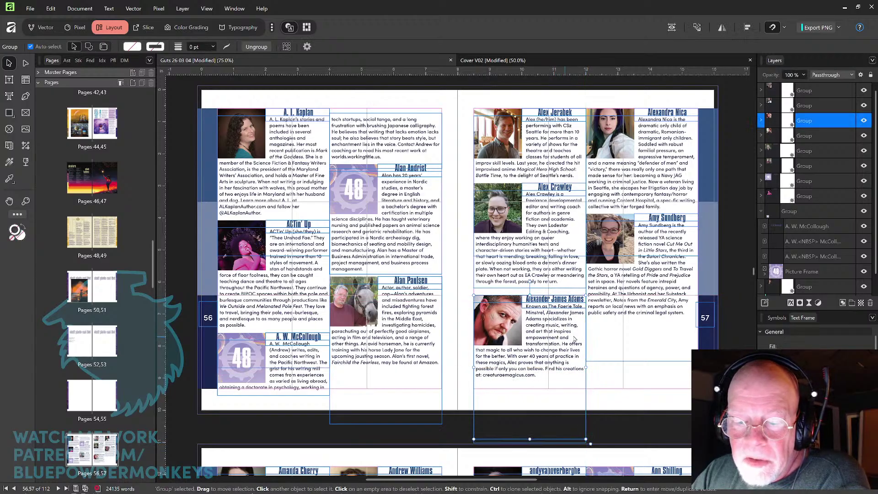
{"action": "left_click", "coordinate": [608, 369]}
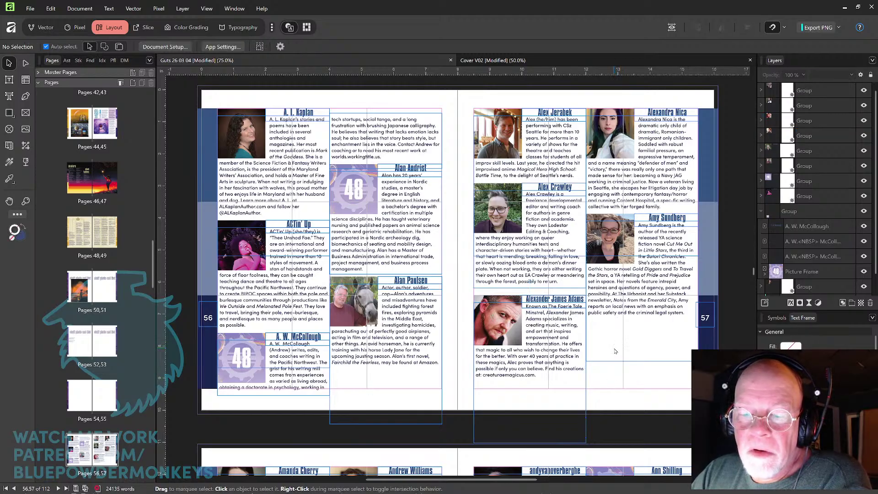
{"action": "left_click", "coordinate": [672, 28]}
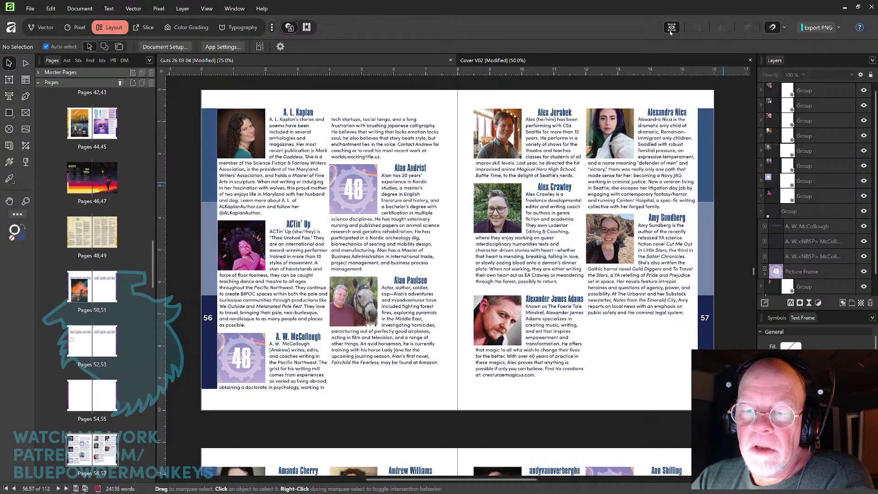
{"action": "left_click", "coordinate": [672, 27]}
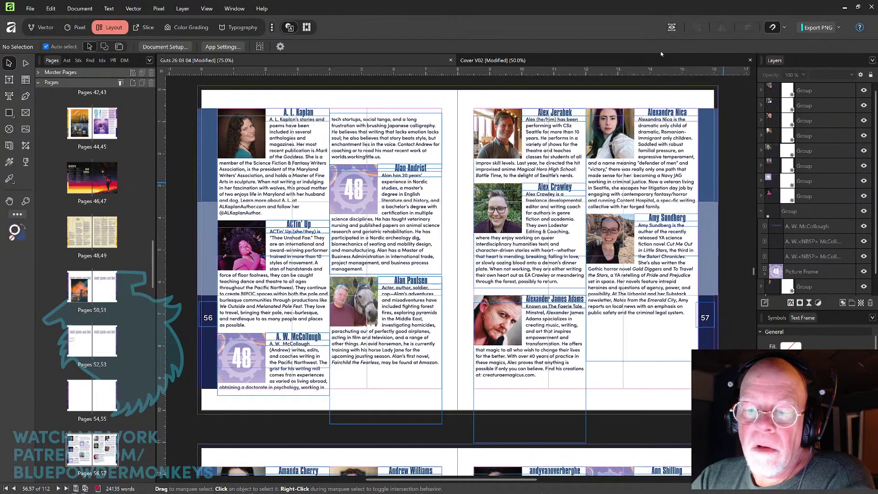
{"action": "left_click", "coordinate": [560, 265]}
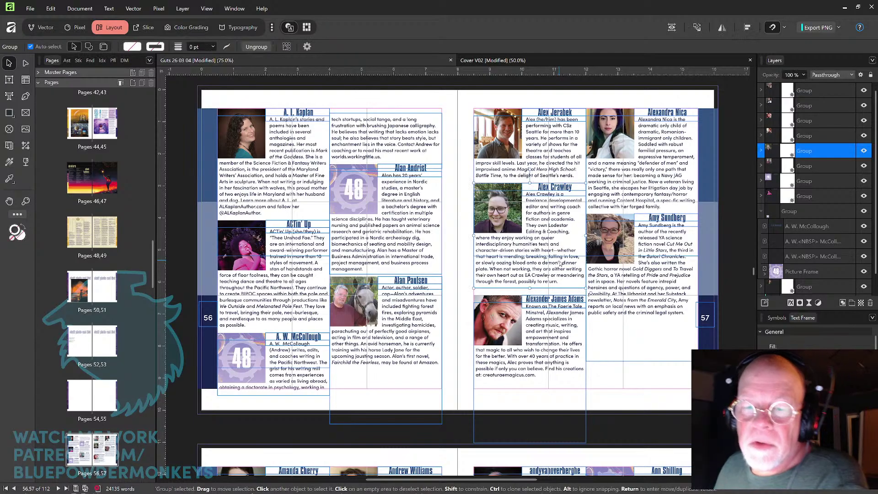
{"action": "left_click_drag", "start_coordinate": [560, 266], "coordinate": [560, 263]}
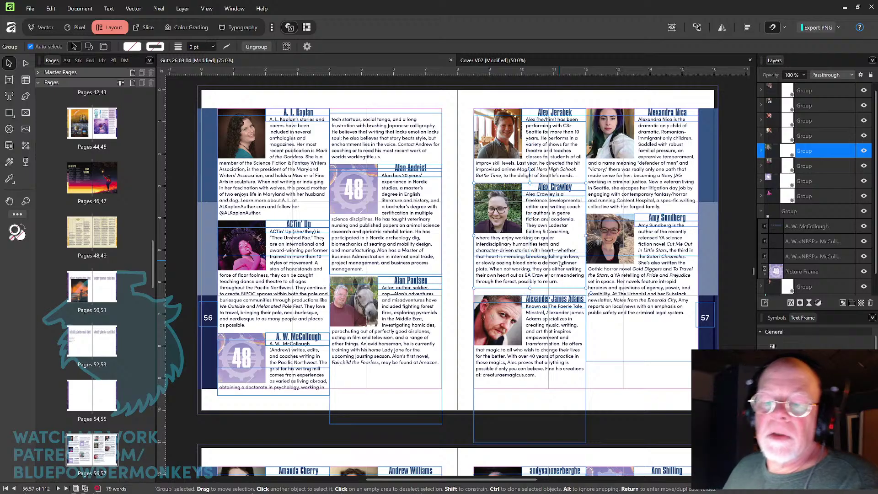
{"action": "left_click", "coordinate": [600, 394]}
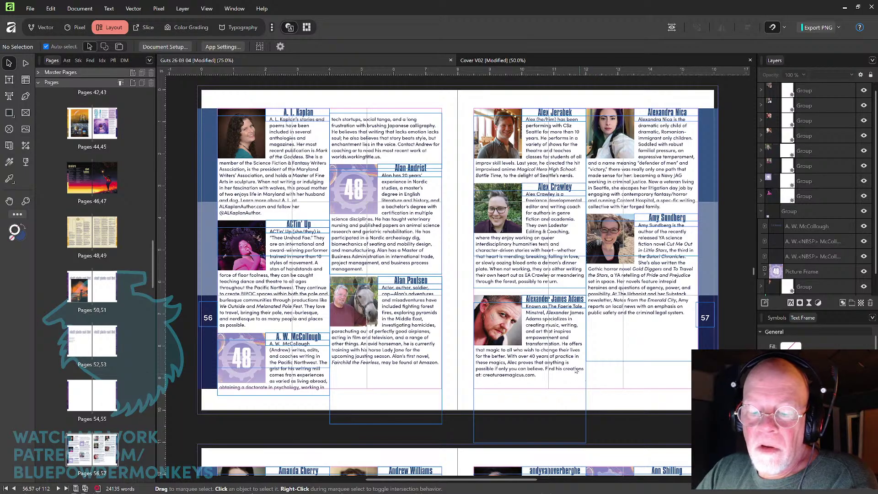
Move the third bio in page 57's first column up slightly to tighten the gap below the second bio.
{"action": "left_click", "coordinate": [564, 353]}
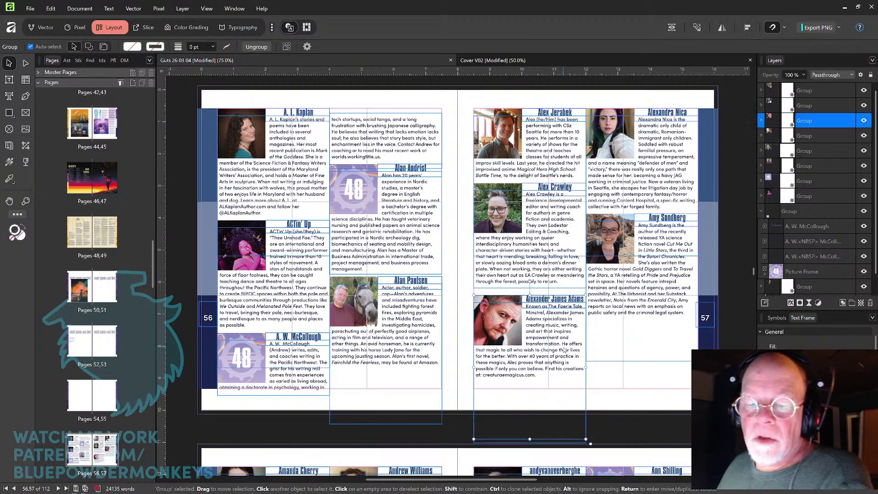
{"action": "key", "text": "Up"}
{"action": "key", "text": "Up"}
{"action": "key", "text": "Up"}
{"action": "key", "text": "Up"}
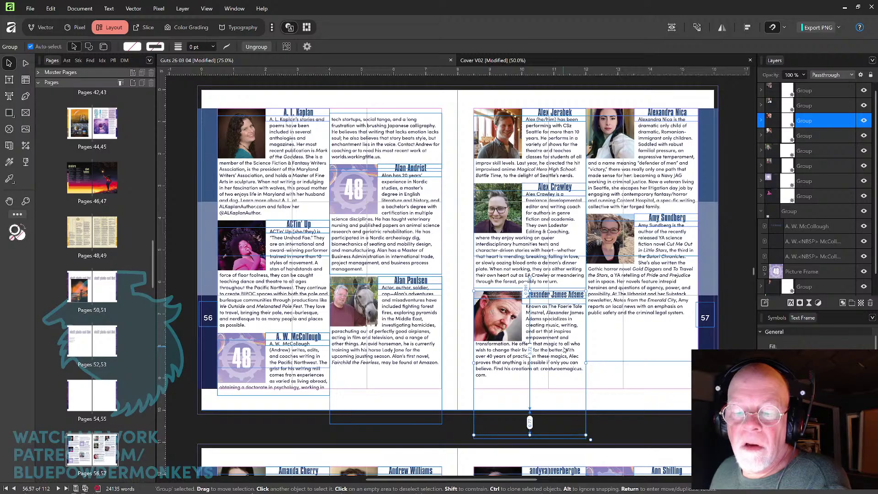
{"action": "key", "text": "Up"}
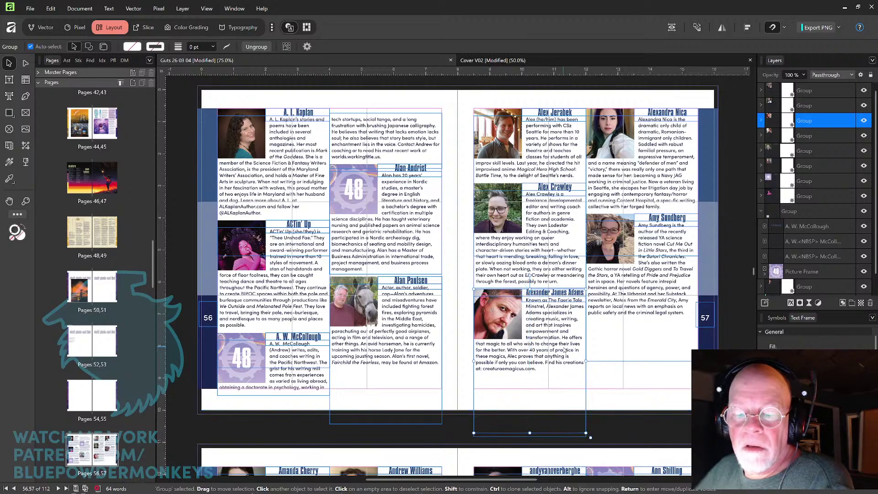
{"action": "left_click", "coordinate": [623, 392]}
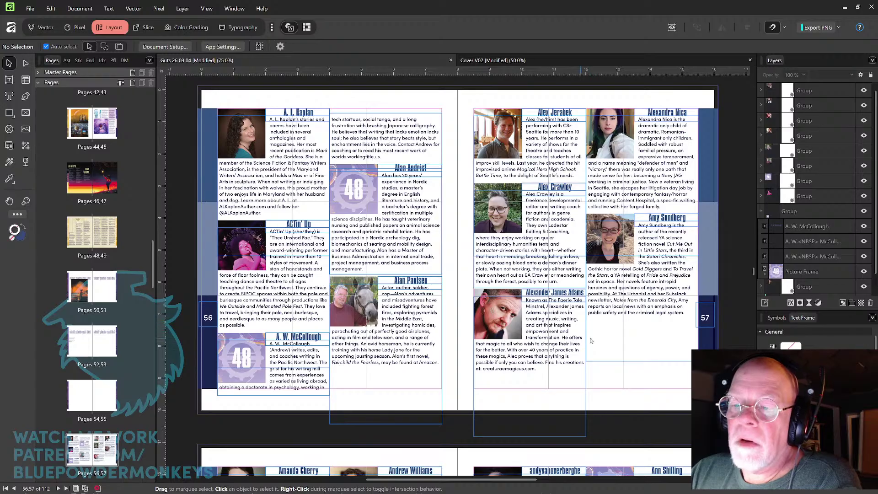
On page 58, move the second bio in the second column up, closer to the bio above it.
{"action": "key", "text": "space"}
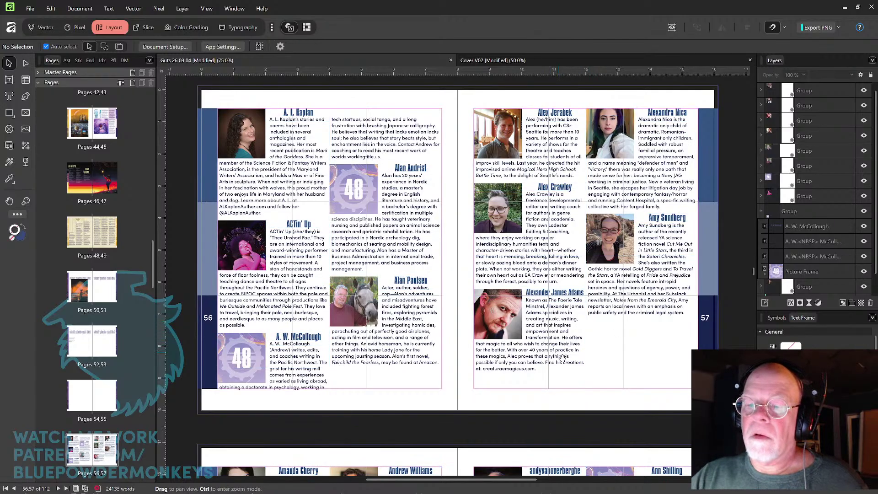
{"action": "left_click_drag", "start_coordinate": [563, 357], "coordinate": [584, 197]}
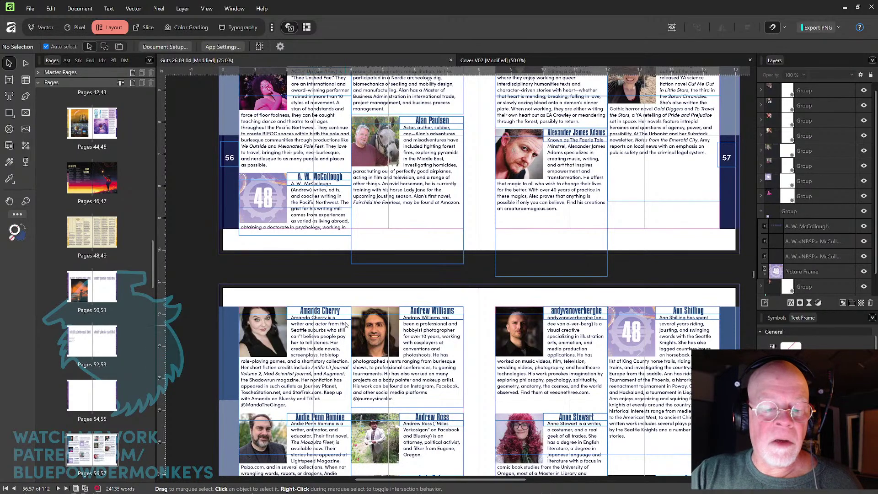
{"action": "key", "text": "space"}
{"action": "left_click_drag", "start_coordinate": [421, 346], "coordinate": [430, 225]}
{"action": "left_click_drag", "start_coordinate": [446, 311], "coordinate": [446, 253]}
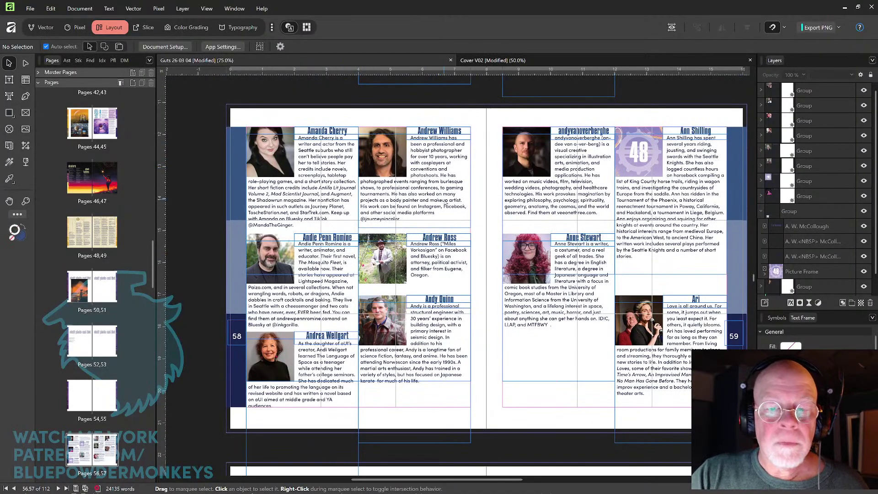
{"action": "left_click", "coordinate": [434, 270]}
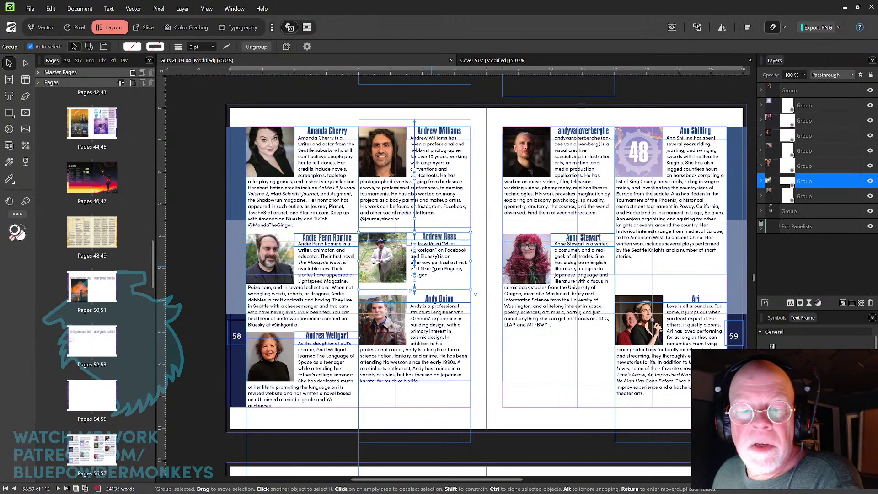
{"action": "key", "text": "Up"}
{"action": "key", "text": "Up"}
{"action": "key", "text": "Up"}
{"action": "key", "text": "Up"}
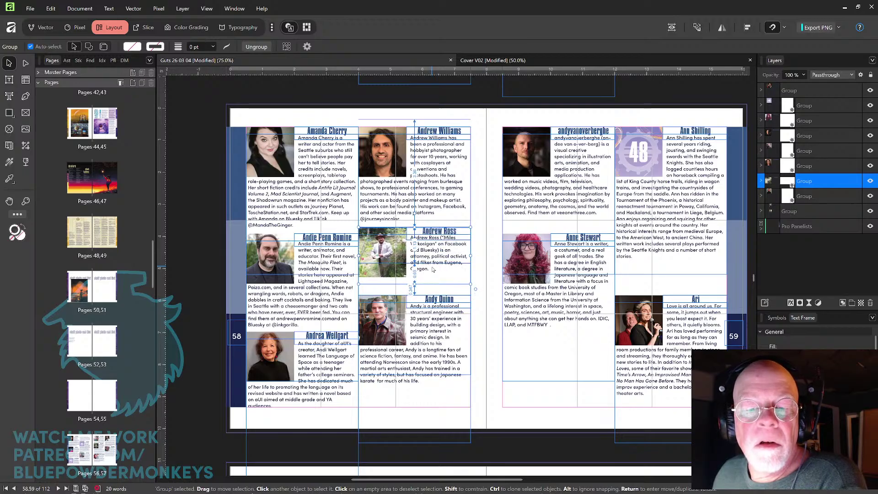
{"action": "key", "text": "Up"}
{"action": "key", "text": "Up"}
{"action": "key", "text": "Up"}
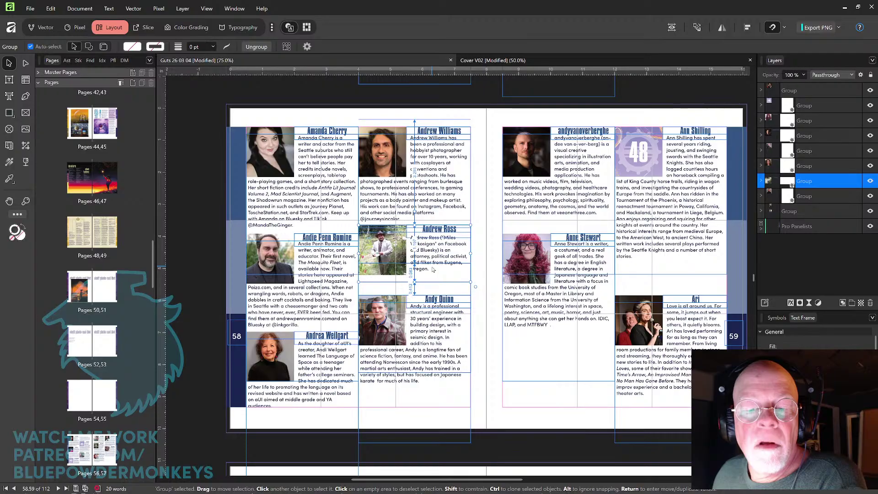
In page 58's second column, nudge the second bio up slightly and move the third bio up close beneath it.
{"action": "key", "text": "Up"}
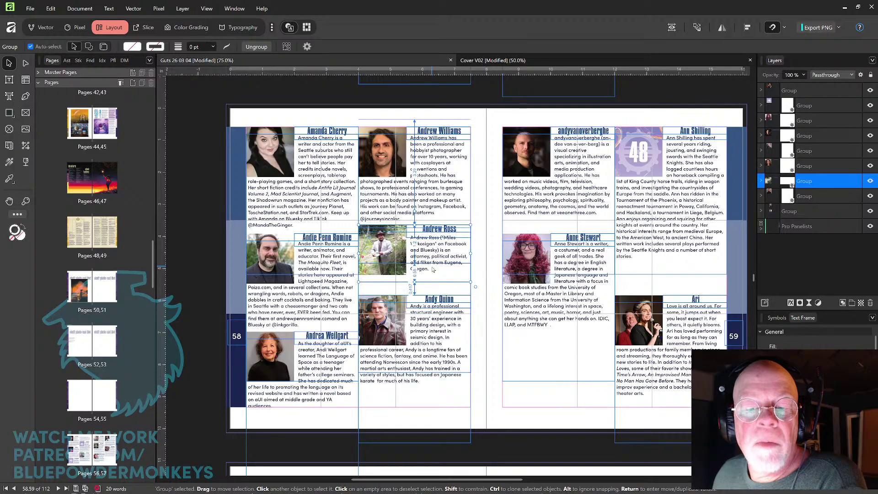
{"action": "left_click", "coordinate": [438, 343]}
{"action": "left_click_drag", "start_coordinate": [442, 346], "coordinate": [441, 333]}
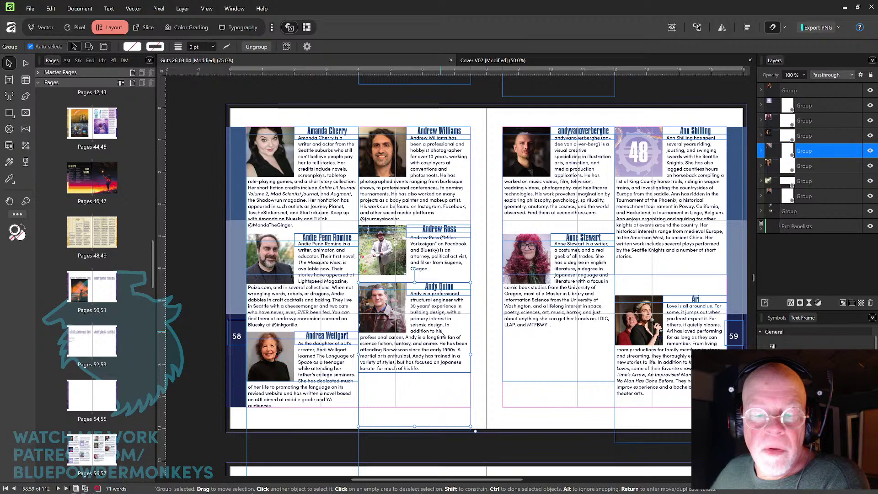
{"action": "left_click", "coordinate": [444, 411]}
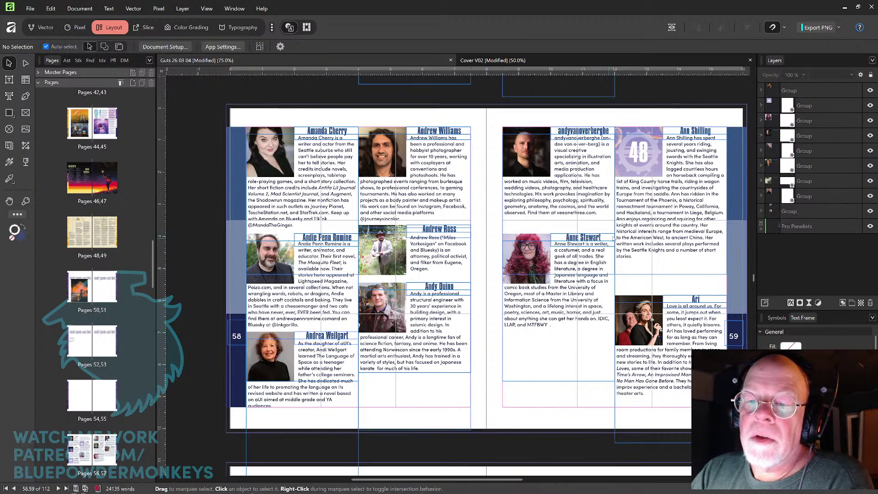
On page 59, move the second bio in the first column up, closer to the bio above it.
{"action": "left_click", "coordinate": [573, 310]}
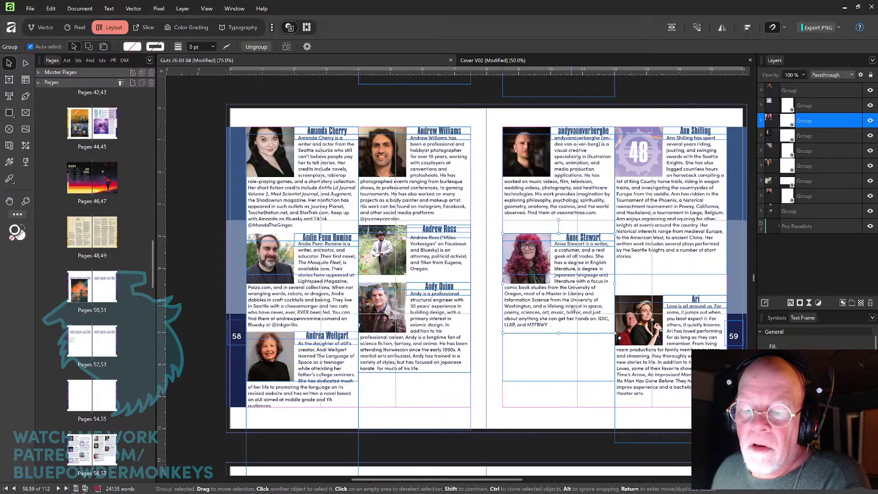
{"action": "key", "text": "shift+Up"}
{"action": "key", "text": "shift+Up"}
{"action": "key", "text": "shift+Up"}
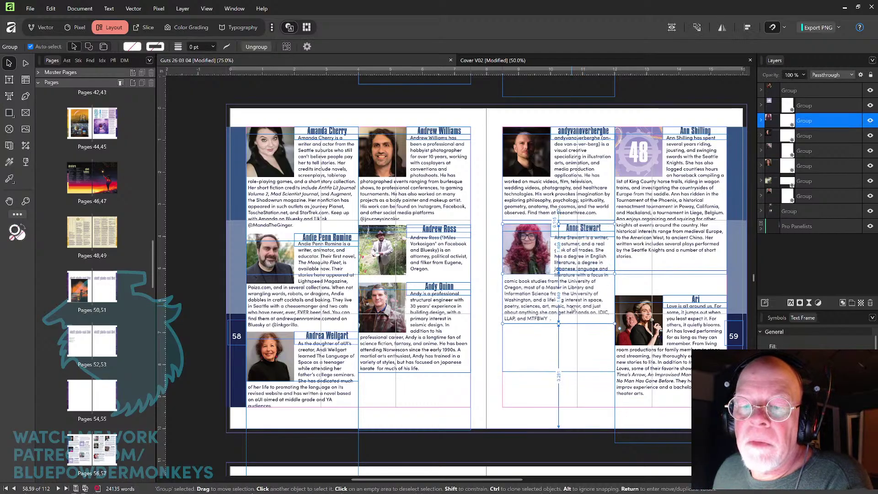
{"action": "key", "text": "Up"}
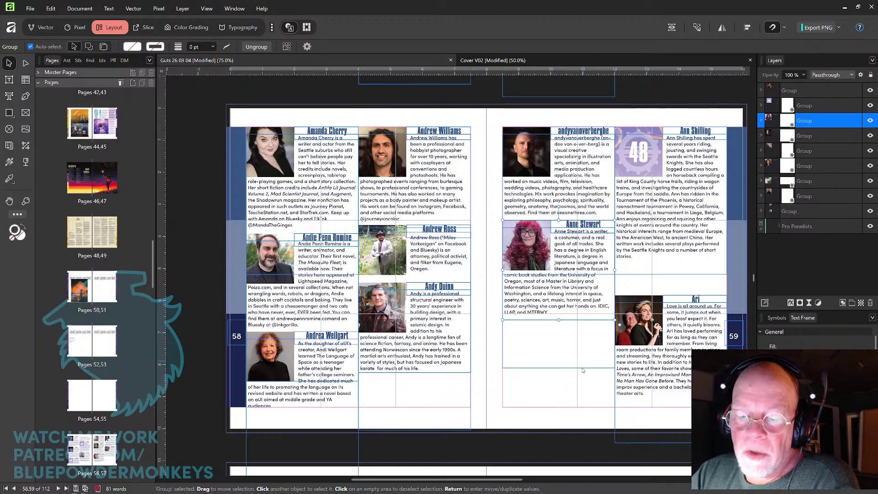
On page 59, move the second bio in the second column up to close the large gap below the first bio.
{"action": "left_click_drag", "start_coordinate": [670, 297], "coordinate": [615, 297]}
{"action": "left_click", "coordinate": [639, 329]}
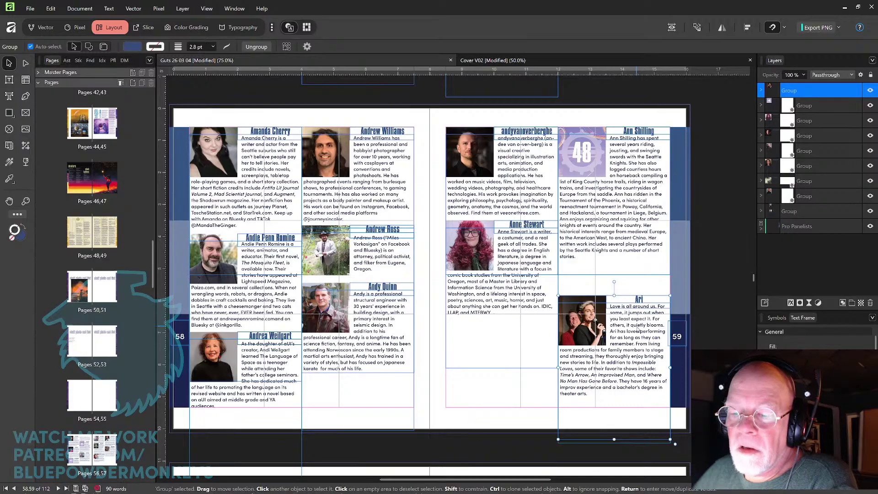
{"action": "key", "text": "Up"}
{"action": "key", "text": "Up"}
{"action": "key", "text": "Up"}
{"action": "key", "text": "Up"}
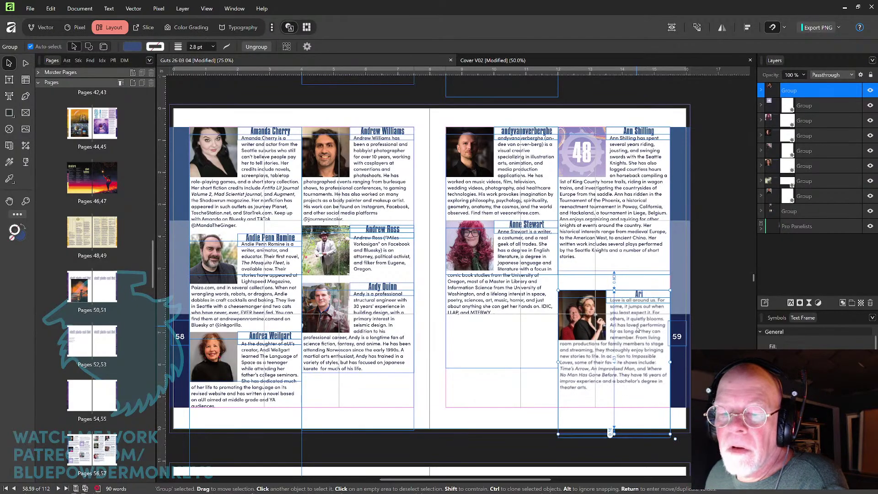
{"action": "key", "text": "Up"}
{"action": "key", "text": "Up"}
{"action": "key", "text": "Up"}
{"action": "key", "text": "Up"}
{"action": "key", "text": "Up"}
{"action": "key", "text": "Up"}
{"action": "key", "text": "Up"}
{"action": "key", "text": "Up"}
{"action": "key", "text": "Up"}
{"action": "key", "text": "Up"}
{"action": "key", "text": "Up"}
{"action": "key", "text": "Up"}
{"action": "key", "text": "Up"}
{"action": "key", "text": "Up"}
{"action": "key", "text": "Up"}
{"action": "key", "text": "Up"}
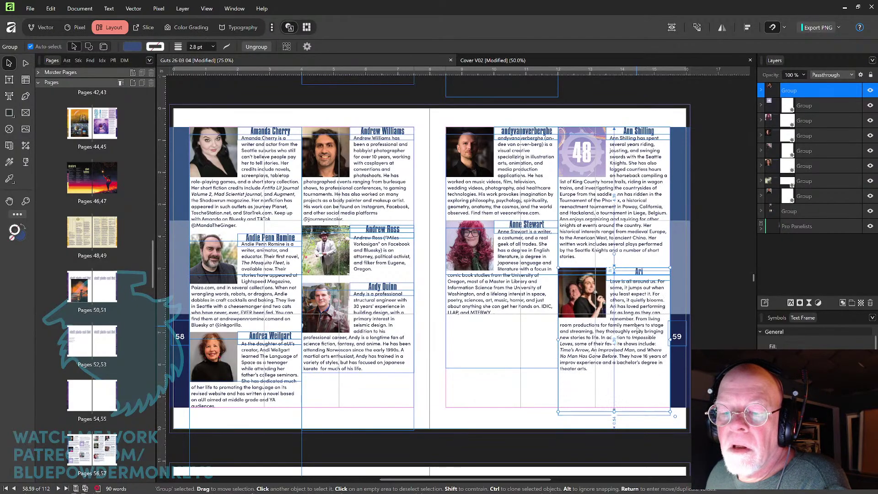
{"action": "key", "text": "Up"}
{"action": "key", "text": "Up"}
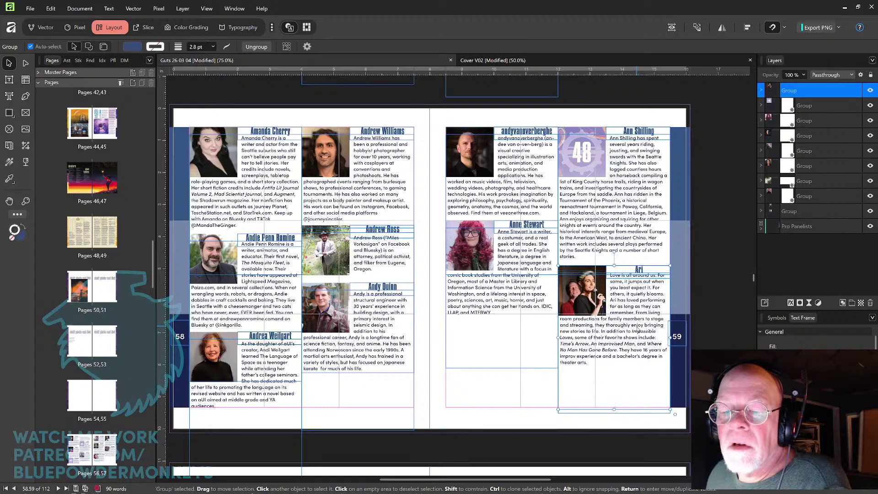
{"action": "key", "text": "Up"}
{"action": "key", "text": "Up"}
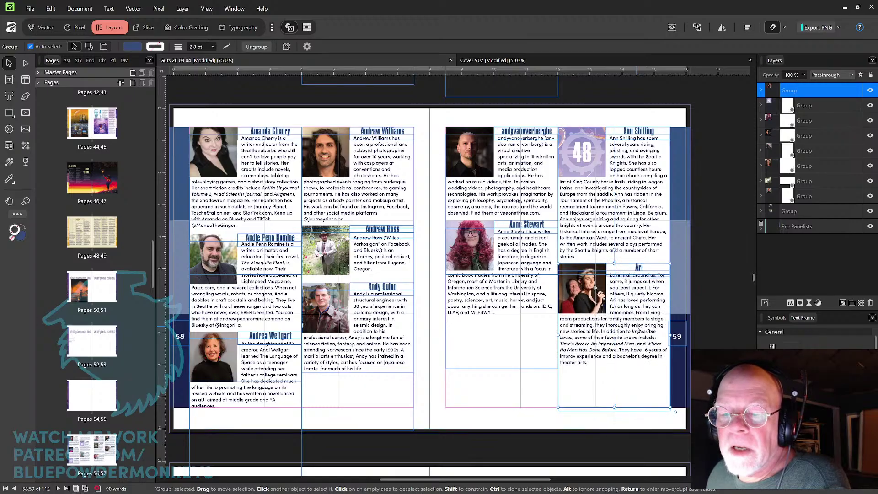
{"action": "key", "text": "Up"}
{"action": "key", "text": "Up"}
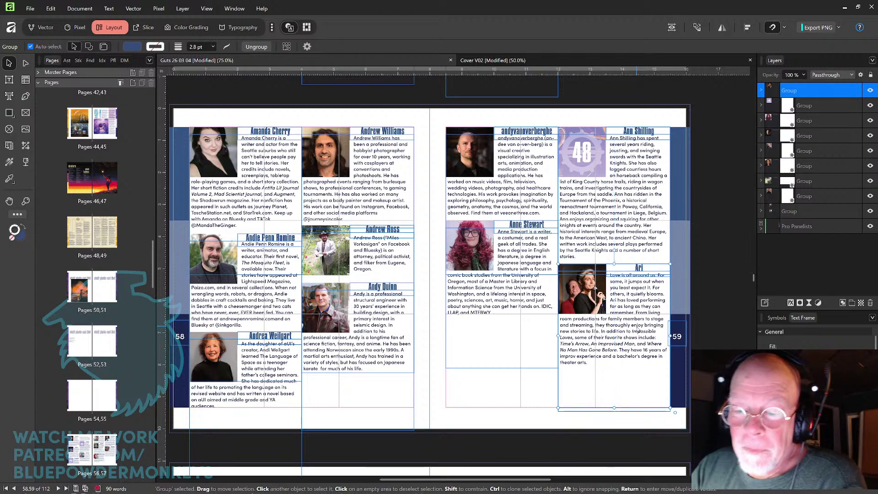
{"action": "left_click", "coordinate": [492, 422]}
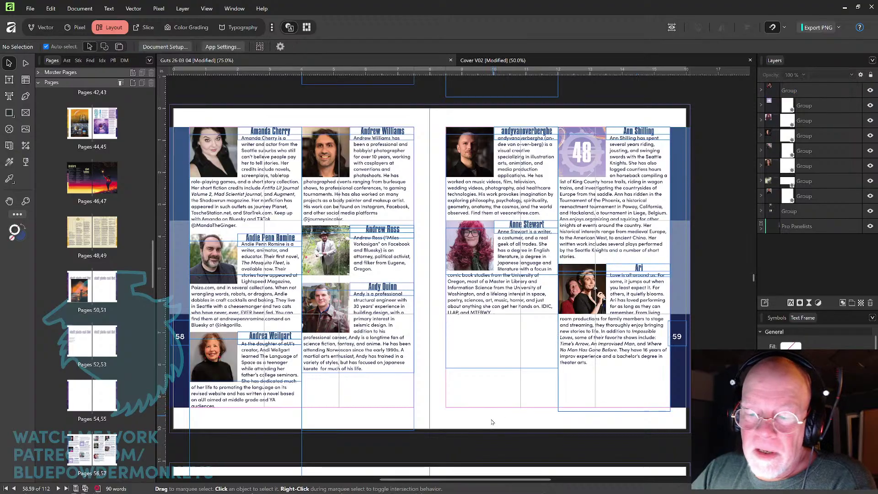
Tighten the tracking of the last two lines of page 58's third first-column bio to pull the stray last word up.
{"action": "left_click_drag", "start_coordinate": [425, 385], "coordinate": [463, 261]}
{"action": "left_click_drag", "start_coordinate": [464, 277], "coordinate": [468, 252]}
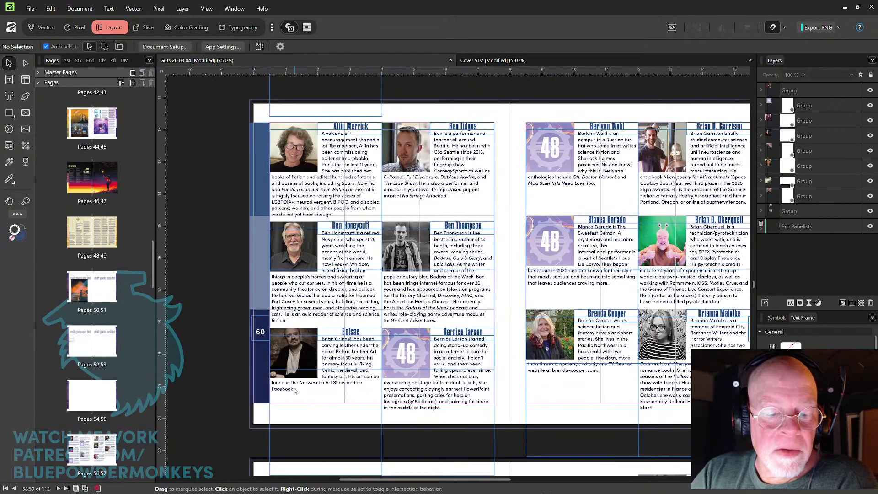
{"action": "scroll", "coordinate": [333, 317], "scroll_direction": "up", "scroll_amount": 5}
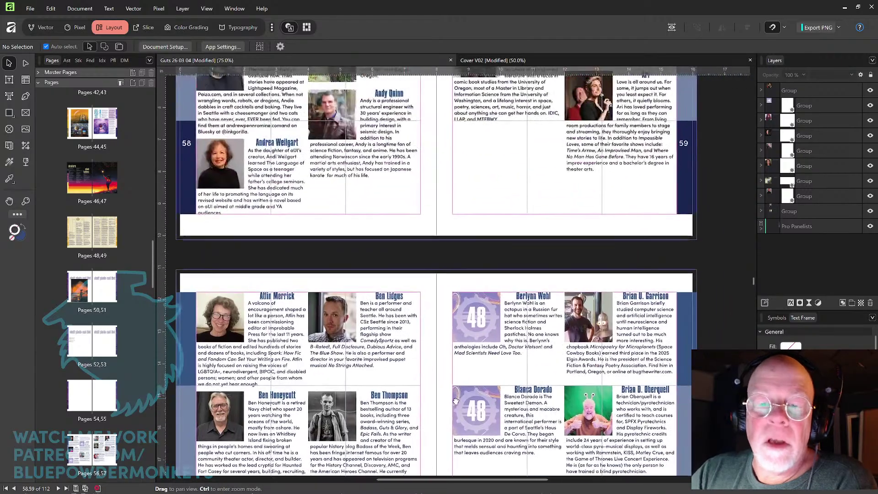
{"action": "left_click_drag", "start_coordinate": [439, 446], "coordinate": [465, 419]}
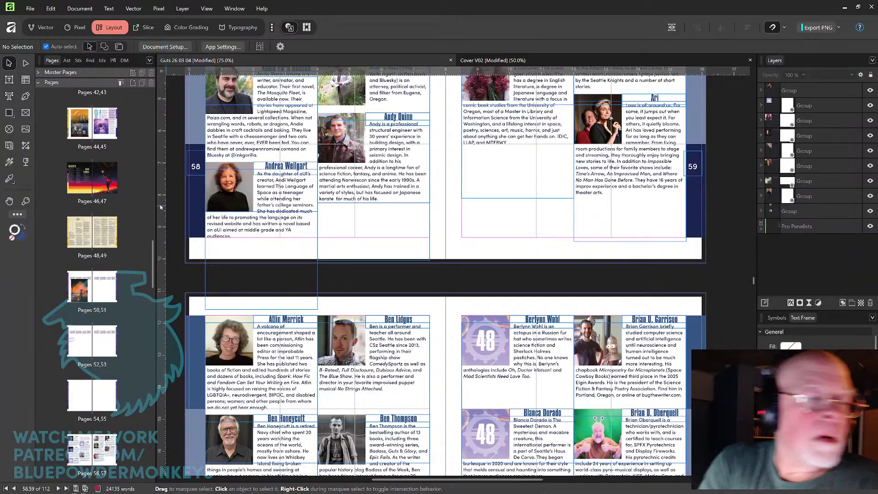
{"action": "key", "text": "t"}
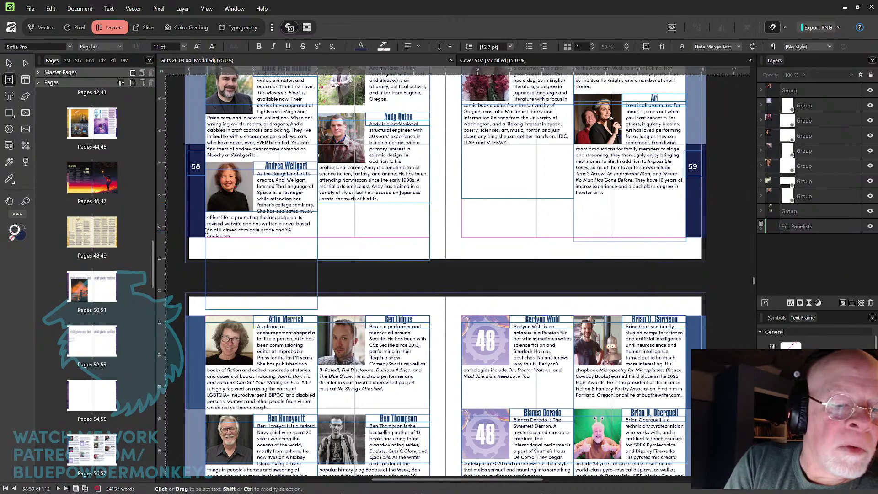
{"action": "left_click_drag", "start_coordinate": [207, 229], "coordinate": [251, 240]}
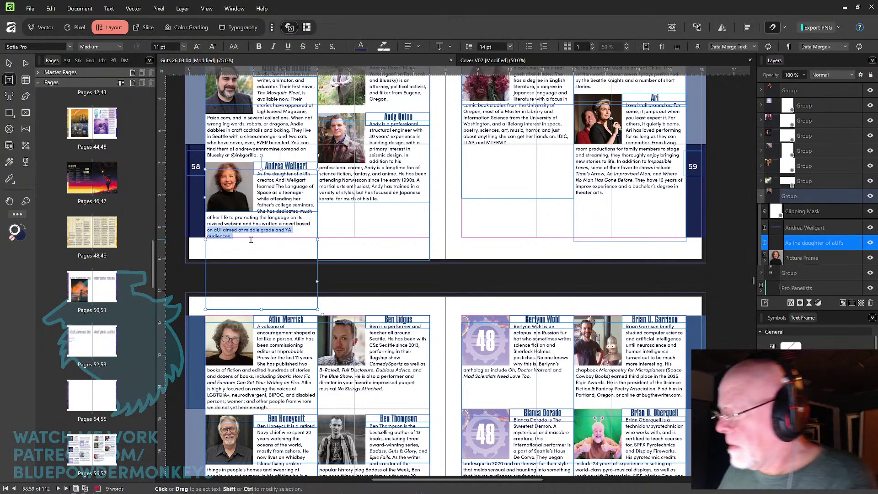
{"action": "key", "text": "alt+Left"}
{"action": "left_click", "coordinate": [251, 240]}
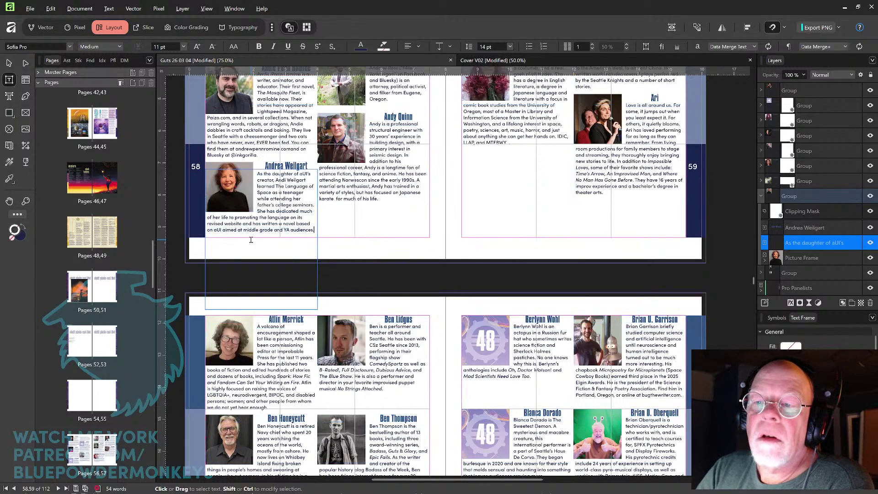
{"action": "key", "text": "Escape"}
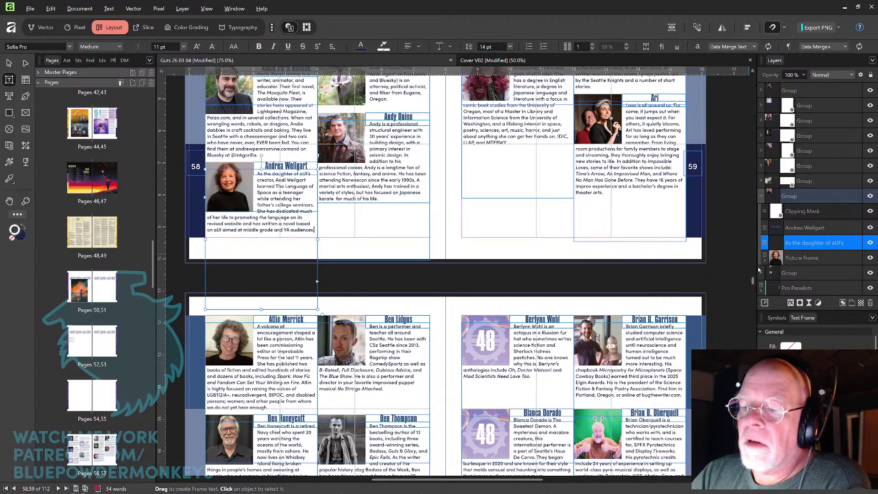
Tighten the tracking of the whole first bio text in page 59's second column to pull its single-word last line up.
{"action": "mouse_move", "coordinate": [754, 281]}
{"action": "left_mouse_down"}
{"action": "mouse_move", "coordinate": [753, 269]}
{"action": "mouse_move", "coordinate": [753, 278]}
{"action": "left_mouse_up"}
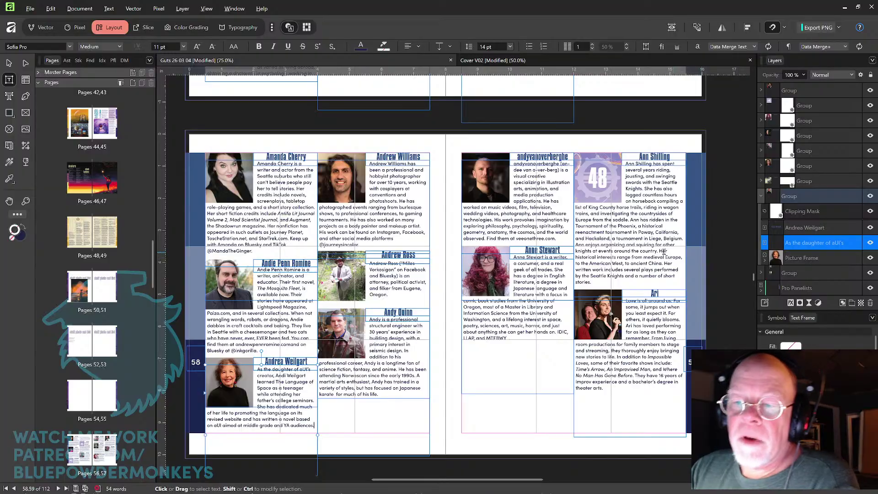
{"action": "left_click", "coordinate": [604, 276]}
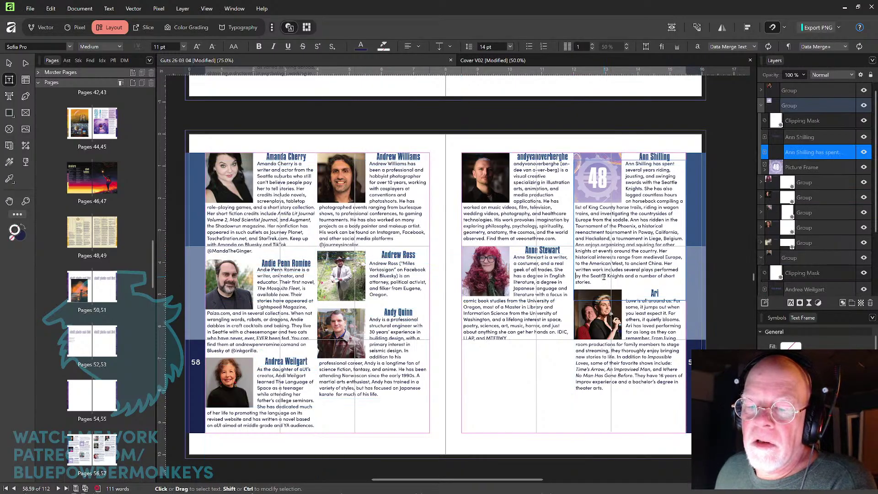
{"action": "triple_click", "coordinate": [604, 276]}
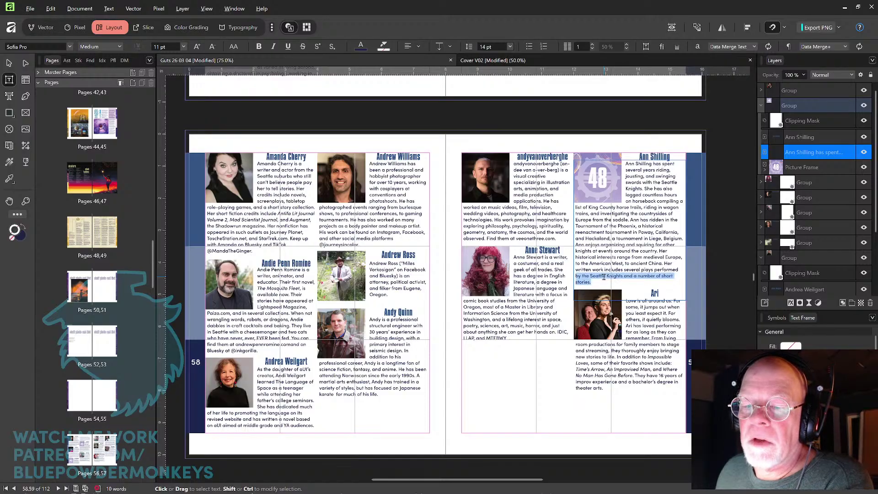
{"action": "key", "text": "Up"}
{"action": "key", "text": "Up"}
{"action": "key", "text": "Up"}
{"action": "key", "text": "Up"}
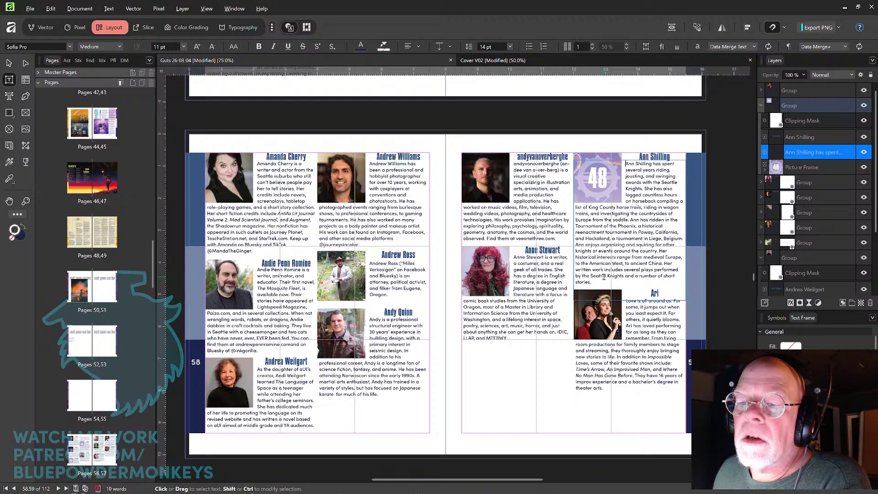
{"action": "key", "text": "shift+Down"}
{"action": "key", "text": "shift+Down"}
{"action": "key", "text": "shift+Down"}
{"action": "key", "text": "shift+Down"}
{"action": "key", "text": "shift+Down"}
{"action": "key", "text": "shift+Down"}
{"action": "key", "text": "shift+Down"}
{"action": "key", "text": "shift+Down"}
{"action": "key", "text": "shift+Down"}
{"action": "key", "text": "shift+Down"}
{"action": "key", "text": "shift+Down"}
{"action": "key", "text": "shift+Down"}
{"action": "key", "text": "shift+Down"}
{"action": "key", "text": "shift+Down"}
{"action": "key", "text": "shift+Down"}
{"action": "key", "text": "shift+Down"}
{"action": "key", "text": "shift+Down"}
{"action": "key", "text": "shift+Down"}
{"action": "key", "text": "shift+Down"}
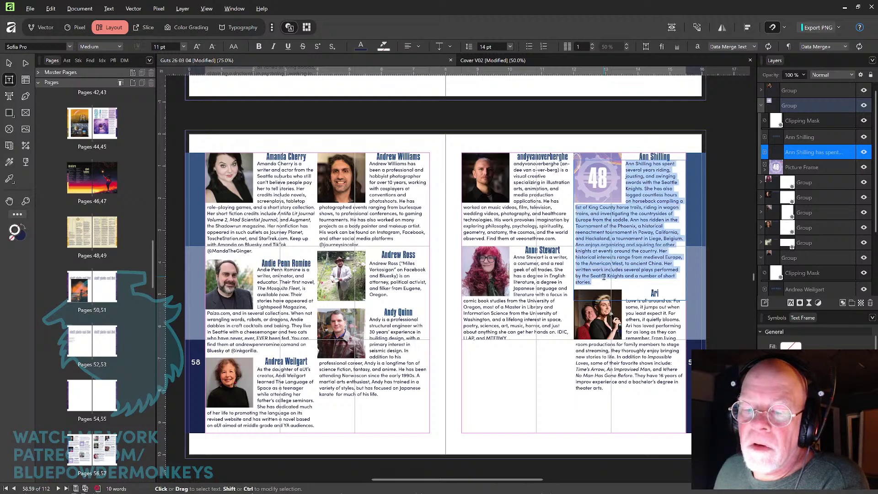
{"action": "key", "text": "alt+Left"}
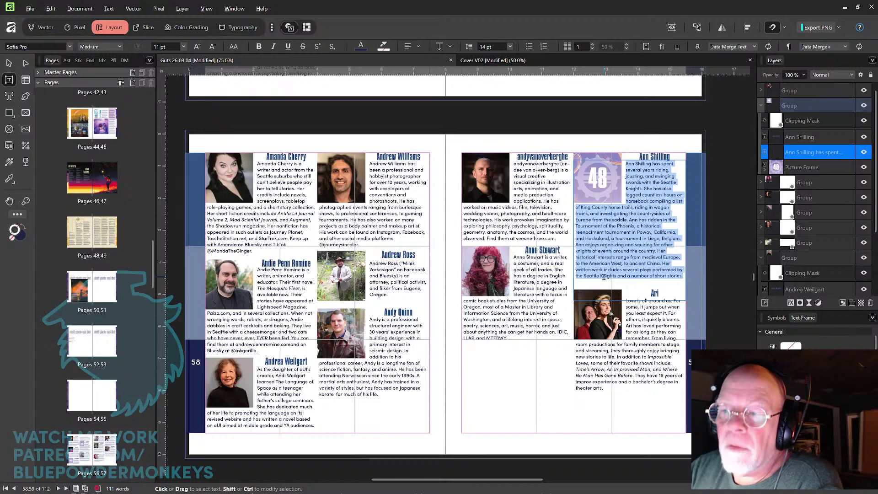
{"action": "key", "text": "Escape"}
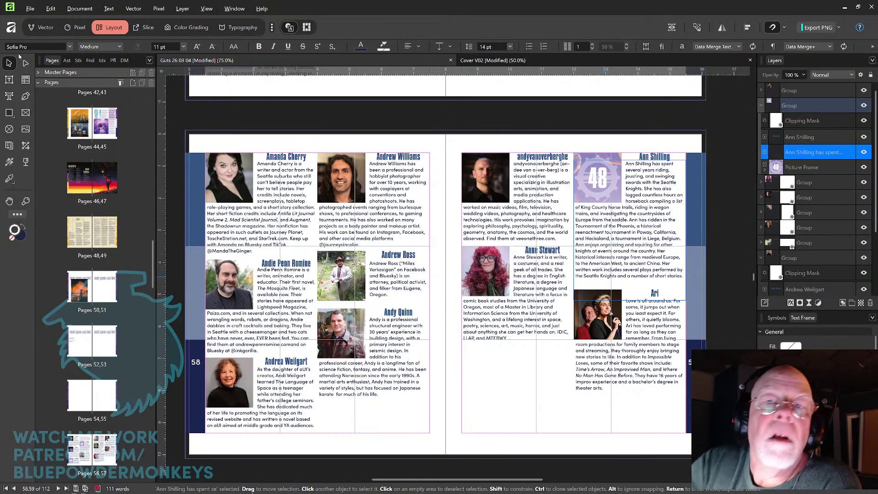
Move the second bio in page 59's second column up slightly to match the shortened text above it.
{"action": "left_click", "coordinate": [644, 346]}
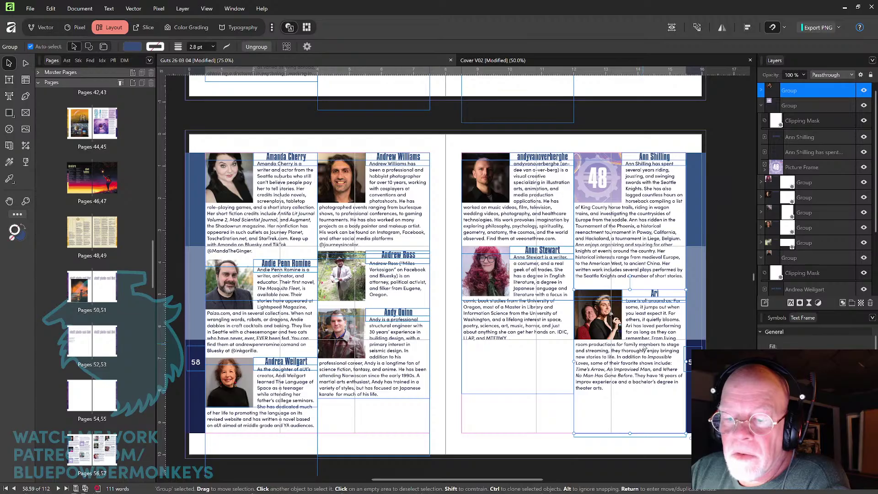
{"action": "left_click_drag", "start_coordinate": [644, 346], "coordinate": [644, 342]}
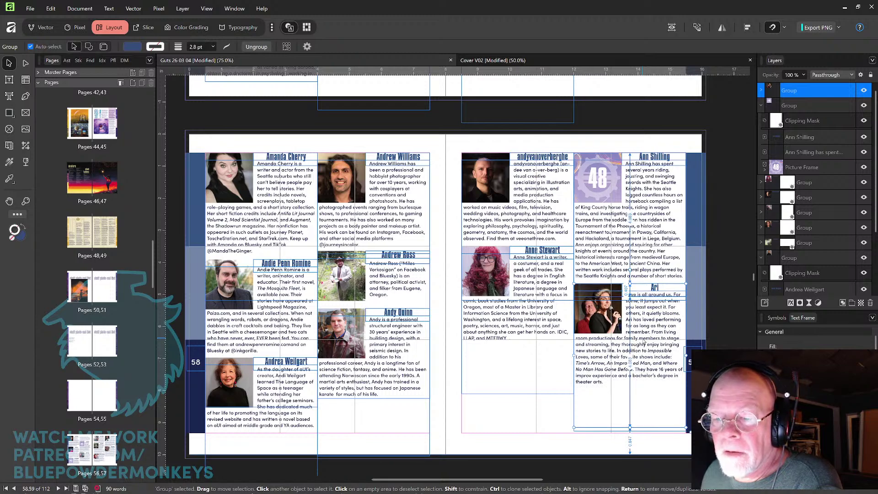
{"action": "key", "text": "Escape"}
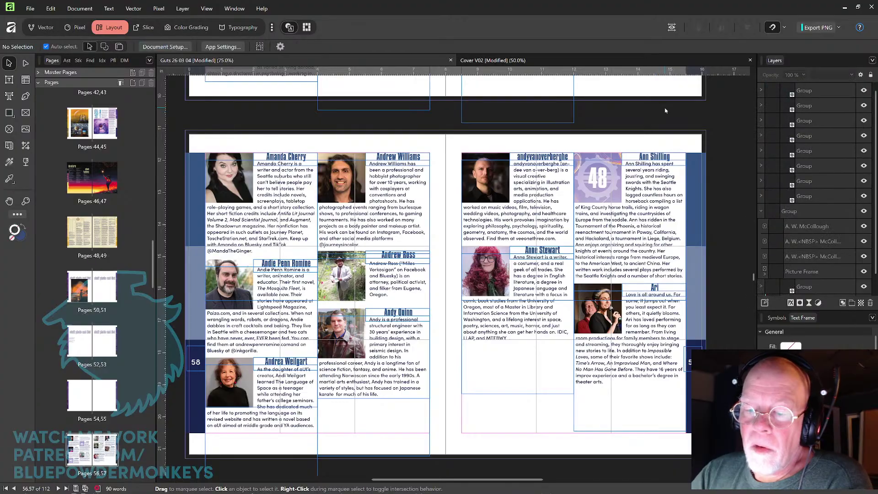
Try to pull up the single-word last line of the third first-column bio on page 60, using its whole text.
{"action": "scroll", "coordinate": [488, 382], "scroll_direction": "down", "scroll_amount": 6}
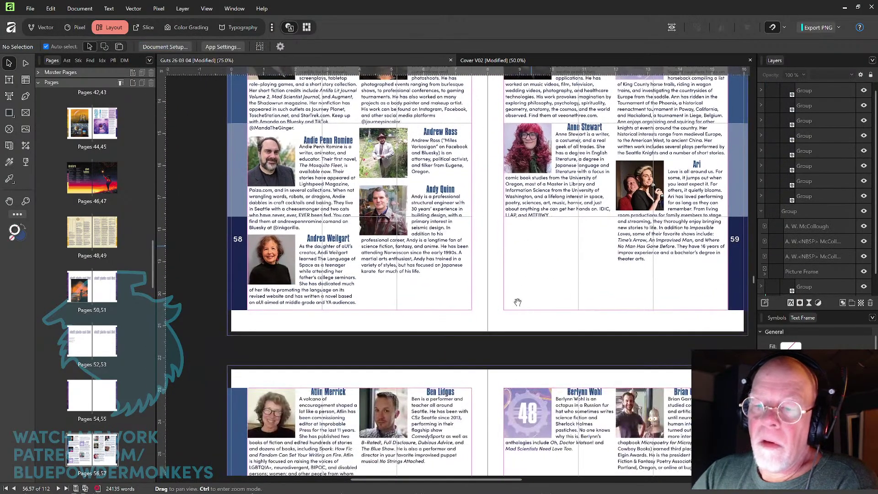
{"action": "scroll", "coordinate": [508, 298], "scroll_direction": "down", "scroll_amount": 3}
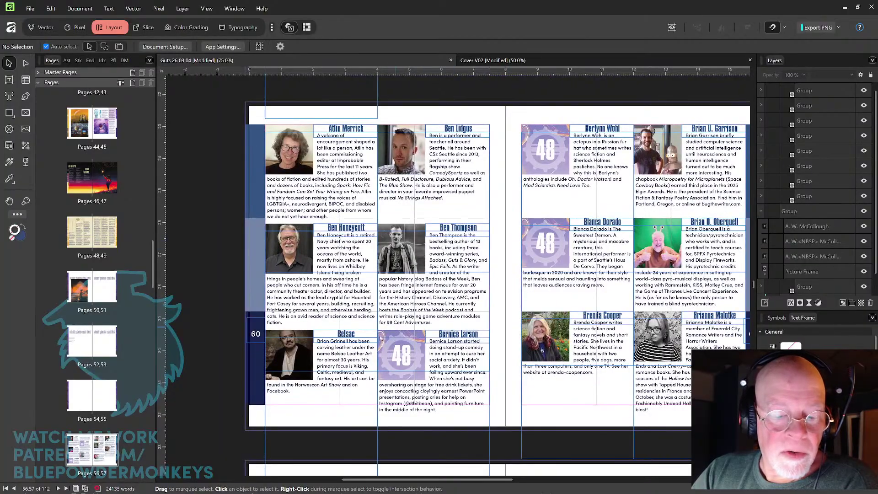
{"action": "left_click", "coordinate": [10, 80]}
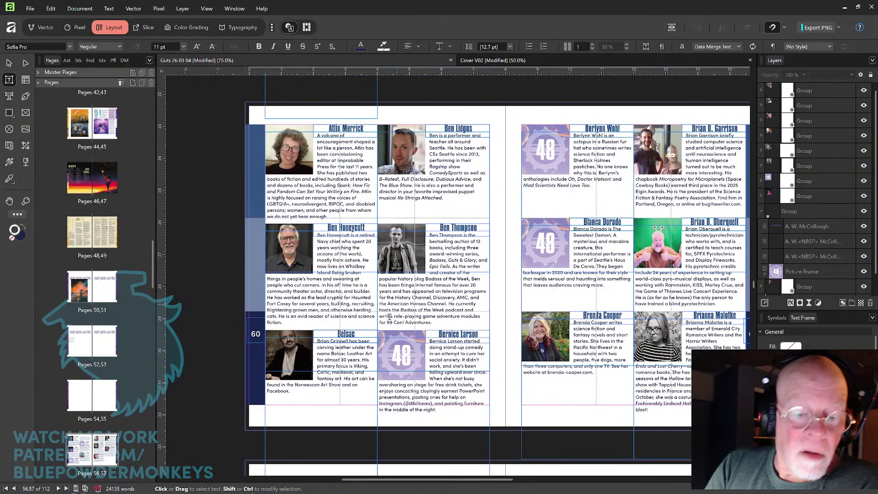
{"action": "left_click", "coordinate": [350, 390]}
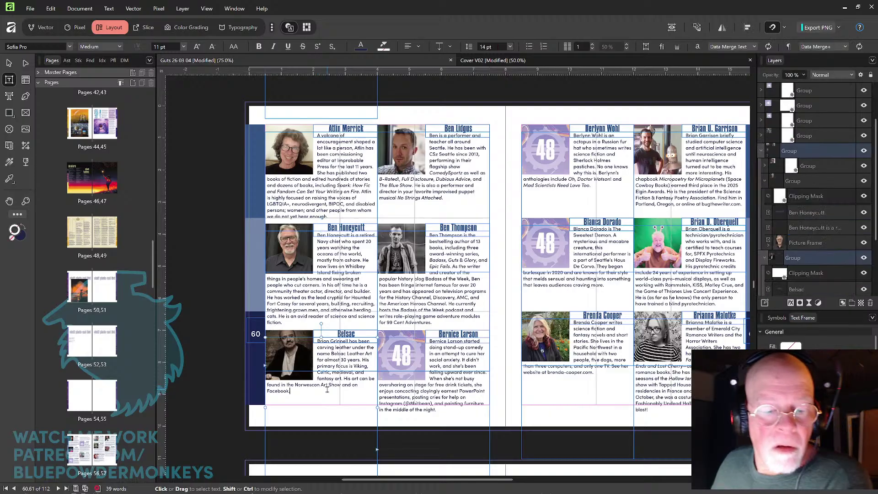
{"action": "key", "text": "ctrl+a"}
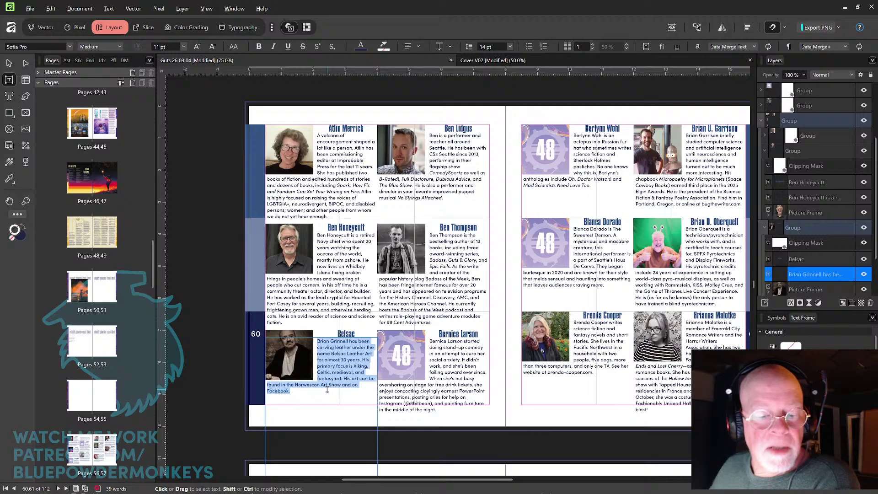
Try to pull up the stray last word of page 60's second first-column bio, using its last two lines and its whole text.
{"action": "left_click", "coordinate": [270, 315]}
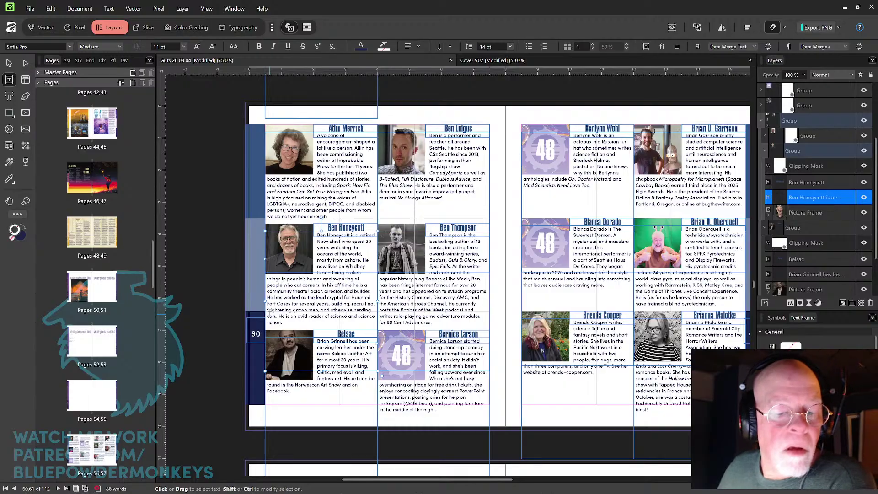
{"action": "left_click_drag", "start_coordinate": [267, 316], "coordinate": [282, 323]}
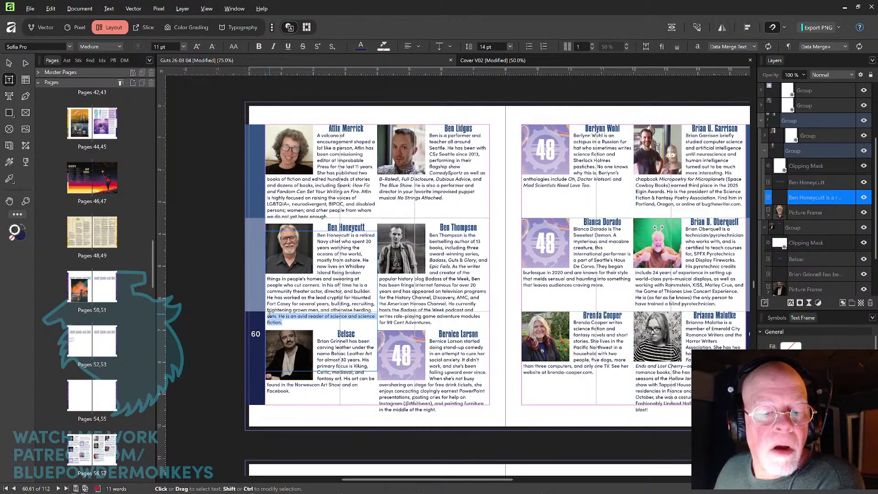
{"action": "left_click", "coordinate": [281, 316]}
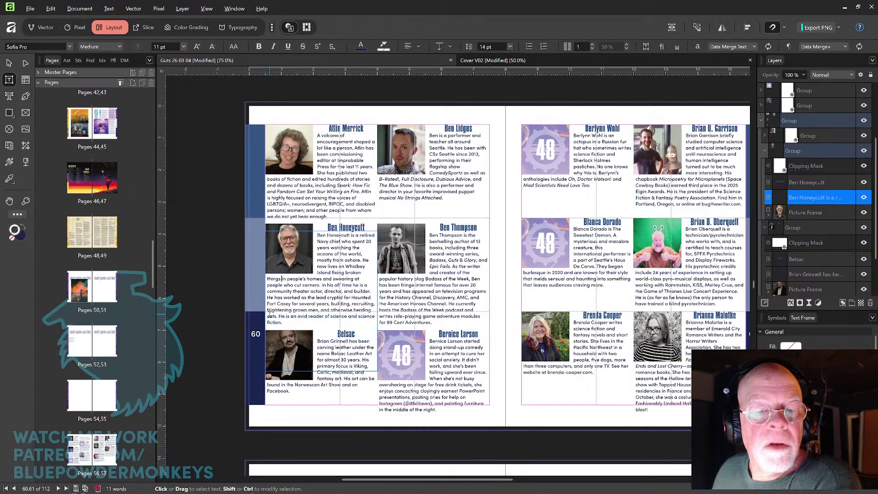
{"action": "key", "text": "shift+Down"}
{"action": "key", "text": "shift+Down"}
{"action": "key", "text": "shift+Down"}
{"action": "key", "text": "shift+Down"}
{"action": "key", "text": "shift+Down"}
{"action": "key", "text": "shift+Down"}
{"action": "key", "text": "shift+Down"}
{"action": "key", "text": "shift+Down"}
{"action": "key", "text": "shift+Down"}
{"action": "key", "text": "shift+Down"}
{"action": "key", "text": "shift+Down"}
{"action": "key", "text": "shift+Down"}
{"action": "key", "text": "shift+Down"}
{"action": "key", "text": "shift+Down"}
{"action": "key", "text": "shift+Down"}
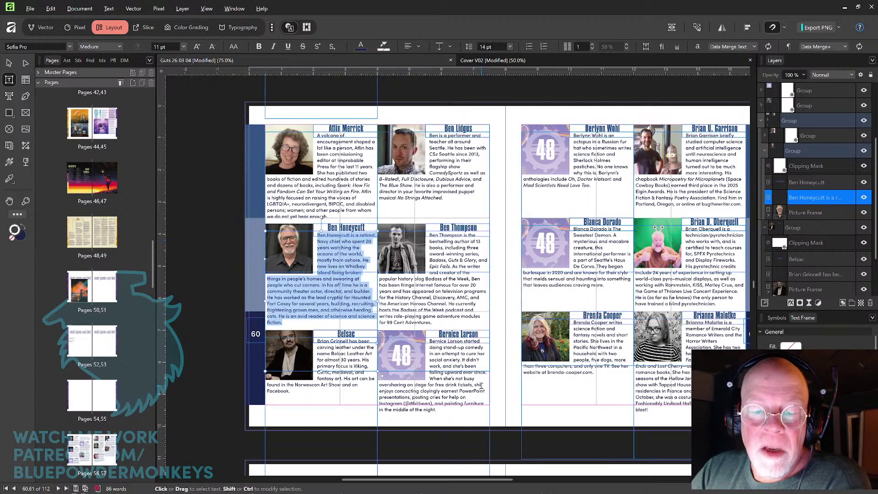
Move the second bio in page 60's second column up to close the gap below the first bio.
{"action": "left_click", "coordinate": [9, 64]}
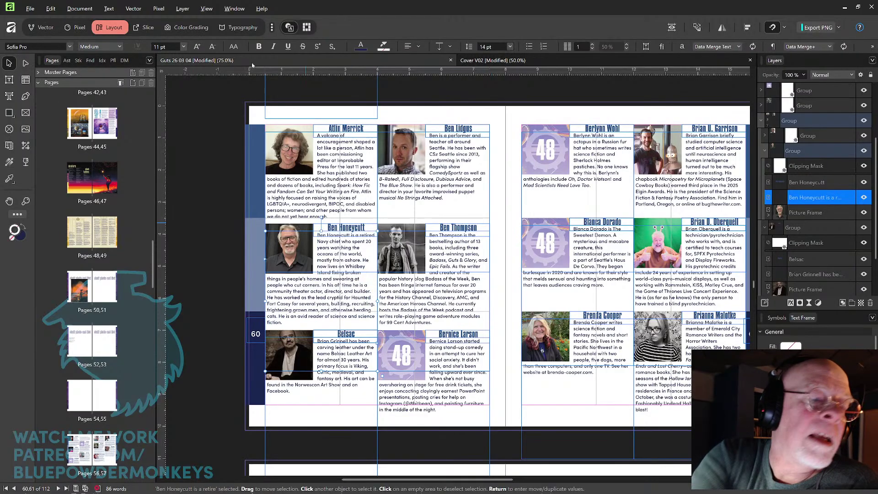
{"action": "left_click", "coordinate": [465, 251]}
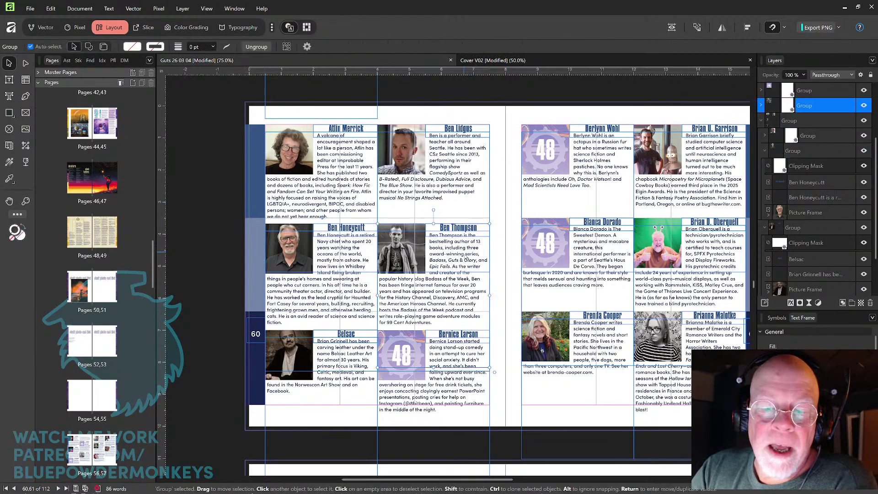
{"action": "key", "text": "shift+Up"}
{"action": "key", "text": "shift+Up"}
{"action": "key", "text": "shift+Up"}
{"action": "key", "text": "shift+Up"}
{"action": "key", "text": "shift+Up"}
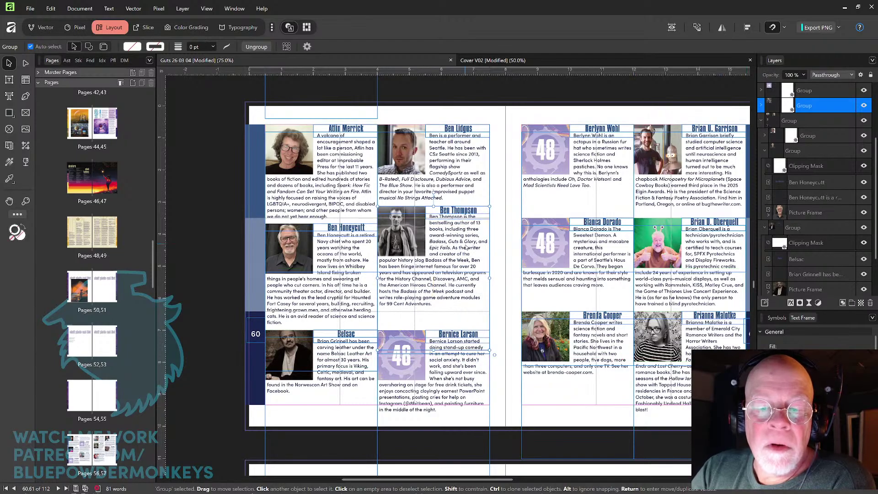
{"action": "key", "text": "Up"}
{"action": "key", "text": "Up"}
{"action": "key", "text": "Up"}
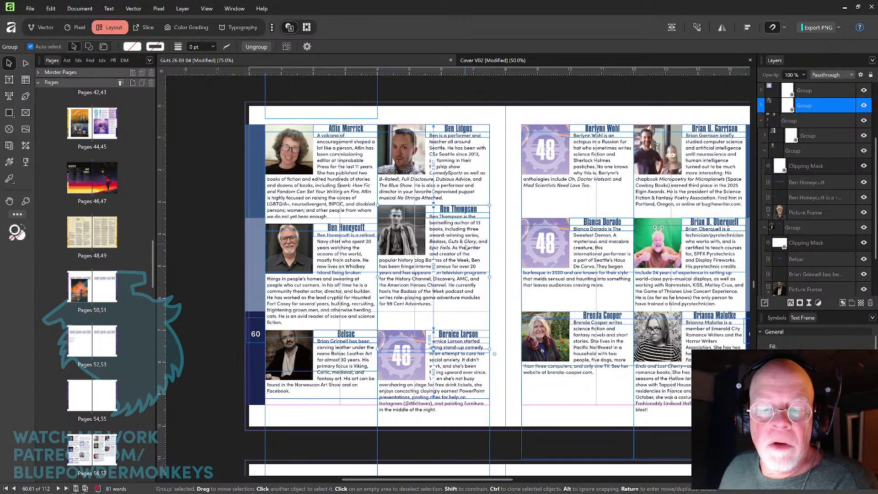
Move the third bio in page 60's second column up so it sits just below the second bio's text.
{"action": "left_click", "coordinate": [463, 373]}
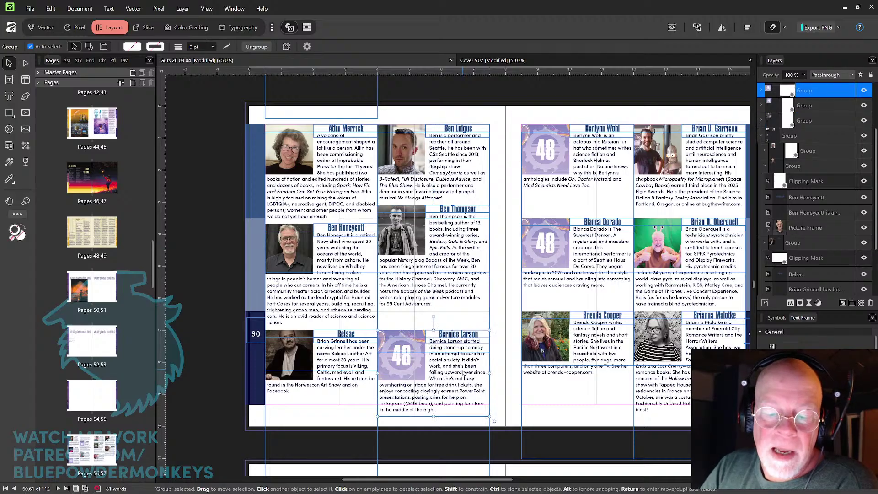
{"action": "key", "text": "Up"}
{"action": "key", "text": "Up"}
{"action": "key", "text": "Up"}
{"action": "key", "text": "Up"}
{"action": "key", "text": "Up"}
{"action": "key", "text": "Up"}
{"action": "key", "text": "Up"}
{"action": "key", "text": "Up"}
{"action": "key", "text": "Up"}
{"action": "key", "text": "Up"}
{"action": "key", "text": "Up"}
{"action": "key", "text": "Up"}
{"action": "key", "text": "Up"}
{"action": "key", "text": "Up"}
{"action": "key", "text": "Up"}
{"action": "key", "text": "Up"}
{"action": "key", "text": "Up"}
{"action": "key", "text": "Up"}
{"action": "key", "text": "Up"}
{"action": "key", "text": "Up"}
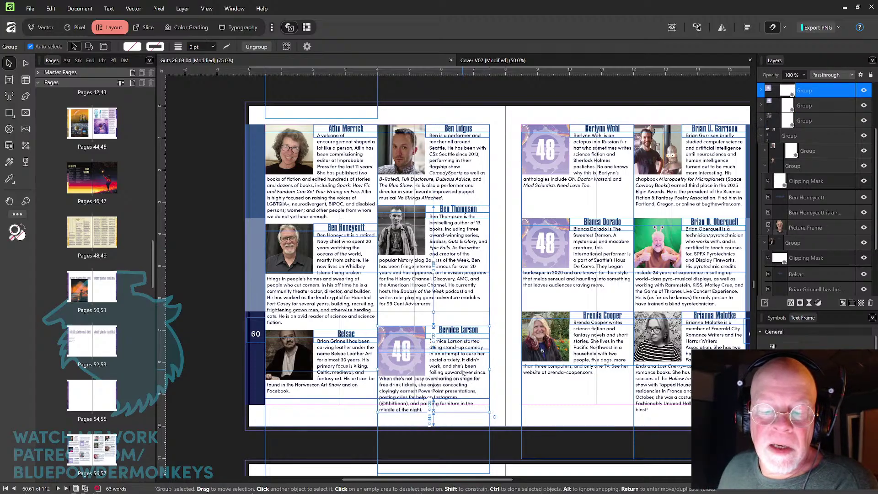
{"action": "key", "text": "Up"}
{"action": "key", "text": "Up"}
{"action": "key", "text": "Up"}
{"action": "key", "text": "Up"}
{"action": "key", "text": "Up"}
{"action": "key", "text": "Up"}
{"action": "key", "text": "Up"}
{"action": "key", "text": "Up"}
{"action": "key", "text": "Up"}
{"action": "key", "text": "Up"}
{"action": "key", "text": "Up"}
{"action": "key", "text": "Up"}
{"action": "key", "text": "Up"}
{"action": "key", "text": "Up"}
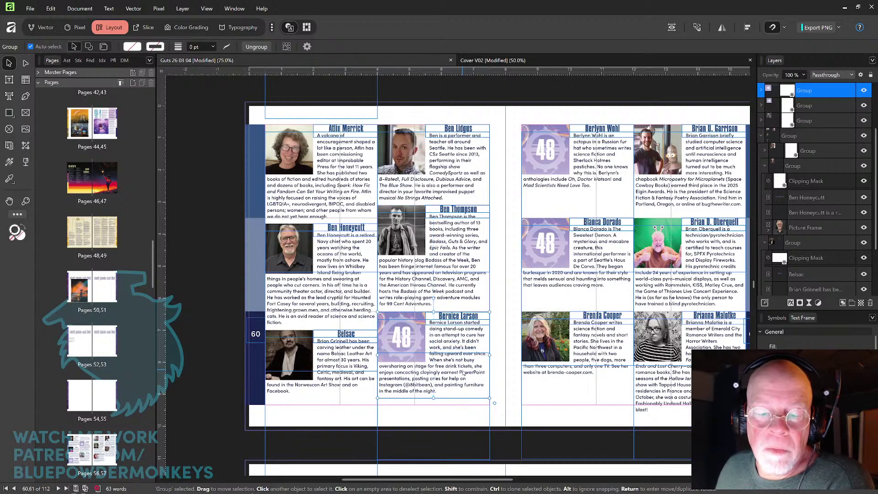
{"action": "key", "text": "Up"}
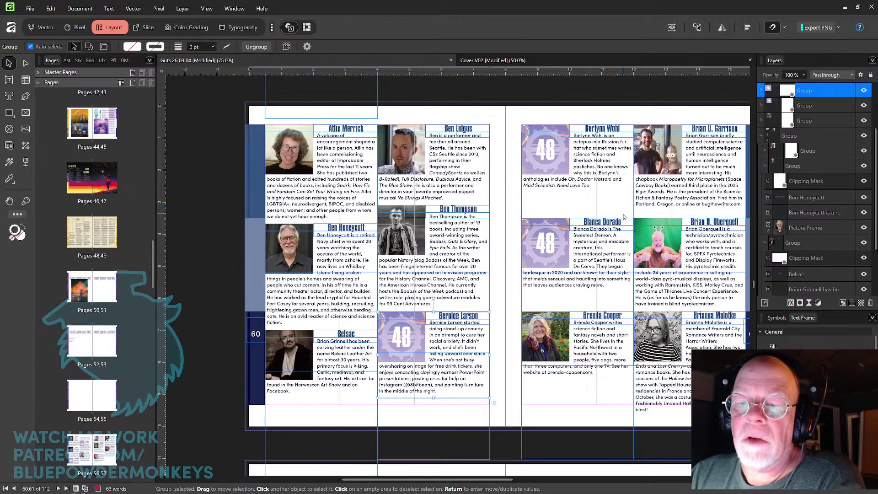
Move the second and third bios in page 61's first column up to close the gaps between the bios.
{"action": "left_click_drag", "start_coordinate": [600, 265], "coordinate": [610, 240]}
{"action": "left_click_drag", "start_coordinate": [610, 239], "coordinate": [610, 239]}
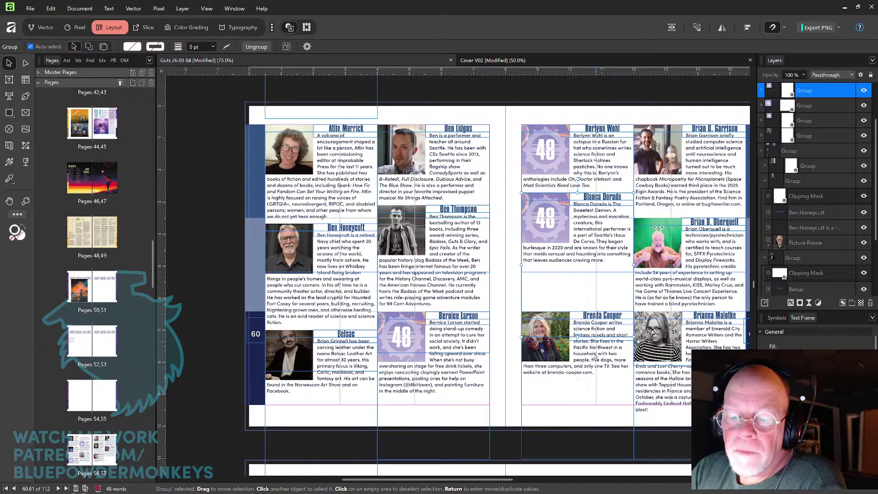
{"action": "left_click_drag", "start_coordinate": [601, 363], "coordinate": [604, 320]}
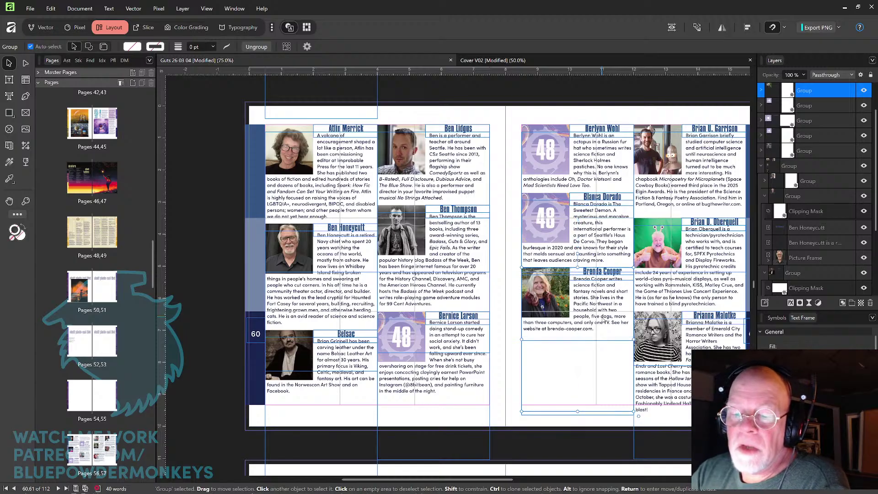
Move the top bio of page 61's second column to the end of the first column and check the spread in preview mode.
{"action": "left_click", "coordinate": [704, 175]}
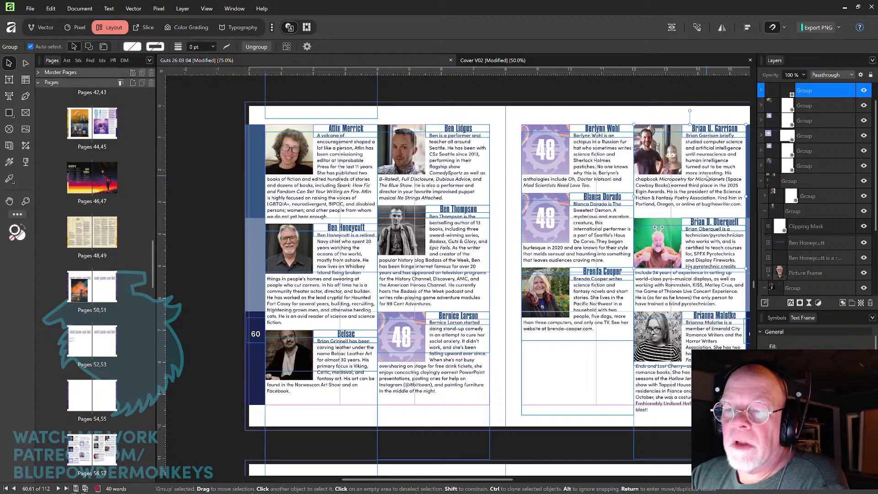
{"action": "left_click_drag", "start_coordinate": [708, 177], "coordinate": [594, 384]}
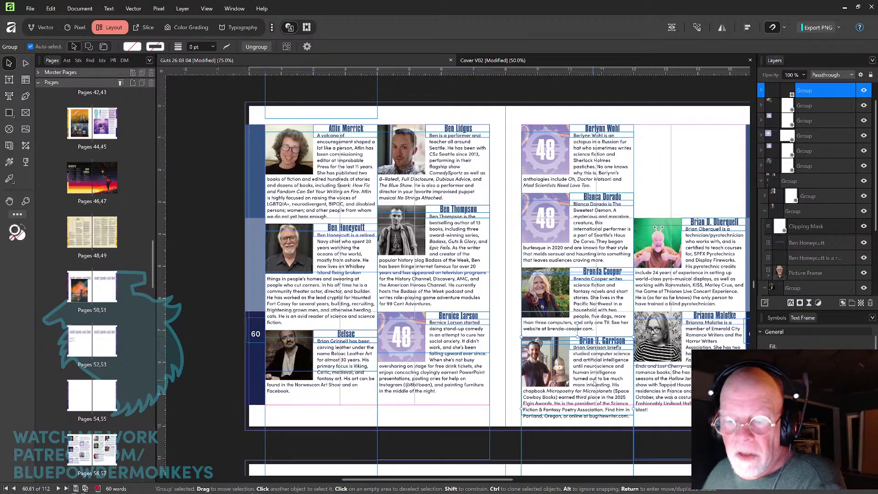
{"action": "left_click_drag", "start_coordinate": [595, 384], "coordinate": [595, 383]}
{"action": "left_click", "coordinate": [706, 171]}
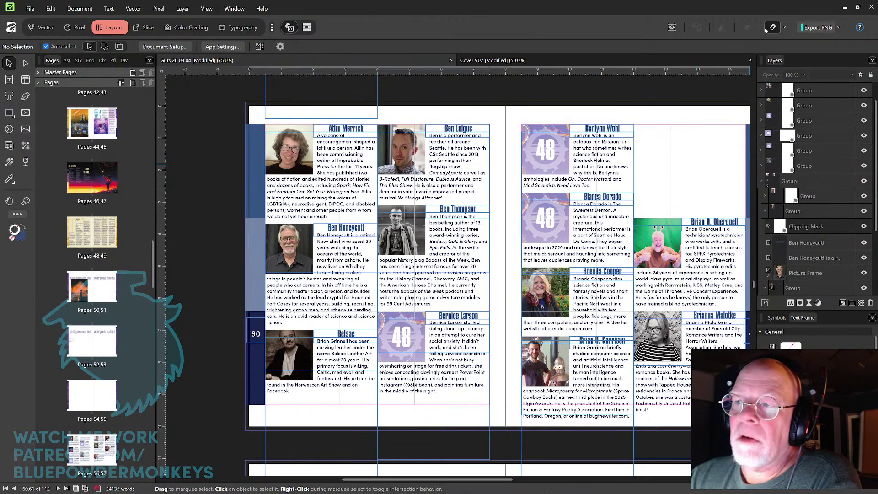
{"action": "left_click", "coordinate": [673, 28]}
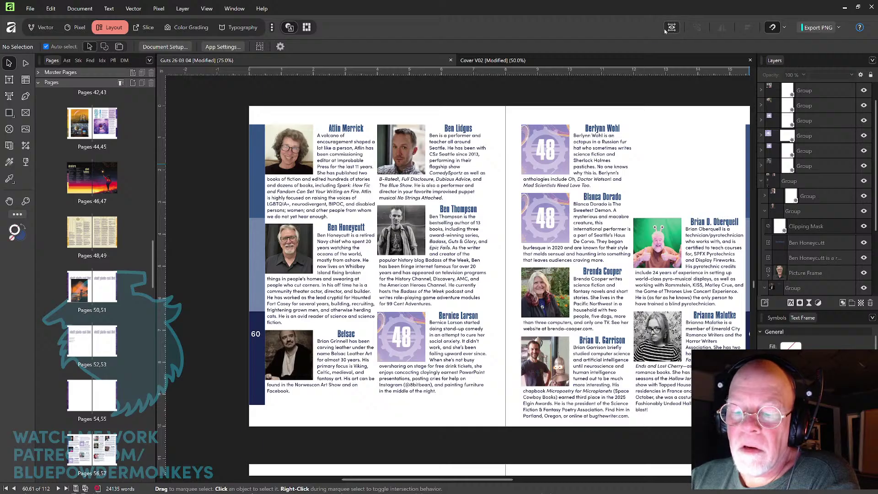
{"action": "left_click", "coordinate": [668, 28]}
Move the group of two remaining bios in page 61's second column up to the top of the column.
{"action": "left_click", "coordinate": [704, 246]}
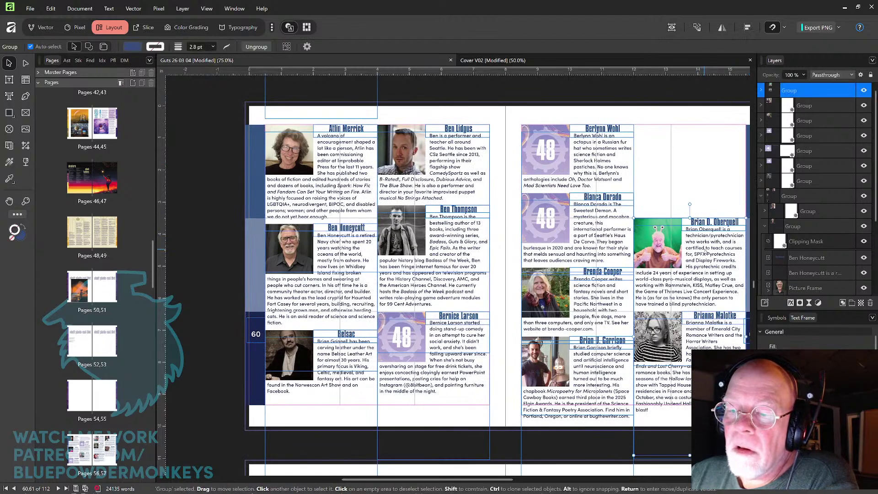
{"action": "left_click_drag", "start_coordinate": [705, 251], "coordinate": [712, 161]}
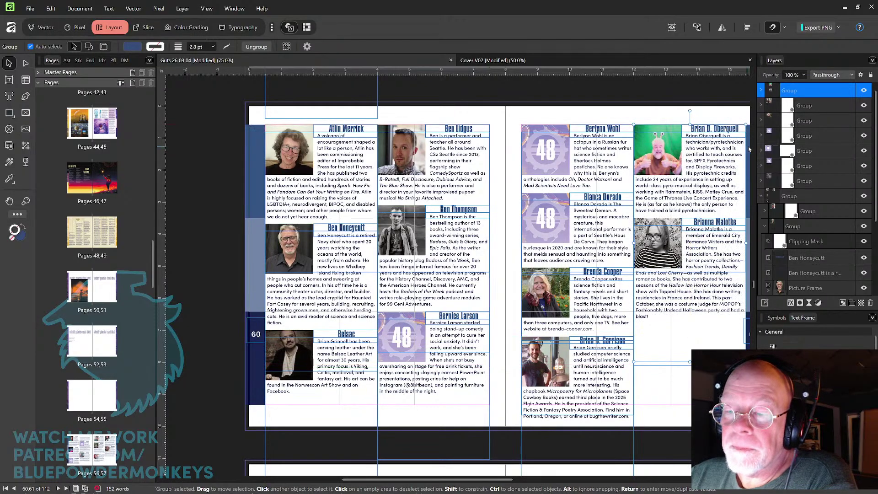
Tighten the tracking of the whole last bio text in page 61's second column to pull its single-word last line up.
{"action": "left_click_drag", "start_coordinate": [612, 343], "coordinate": [636, 172]}
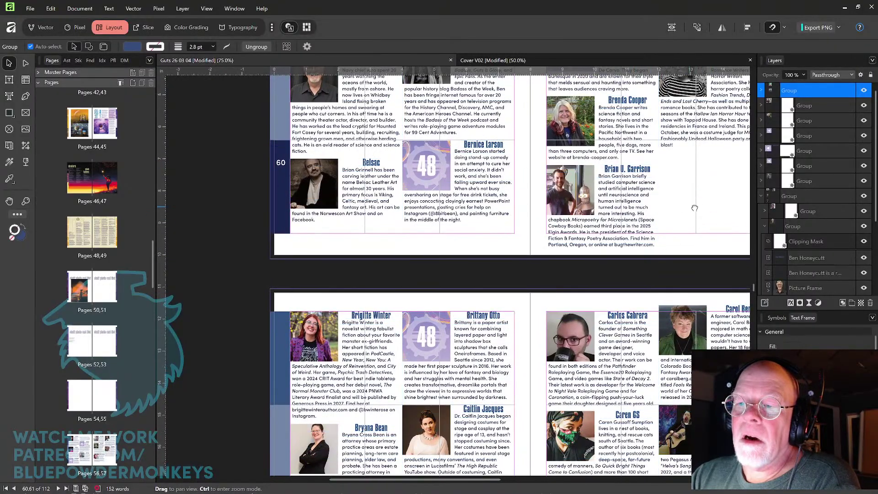
{"action": "left_click_drag", "start_coordinate": [692, 202], "coordinate": [627, 290]}
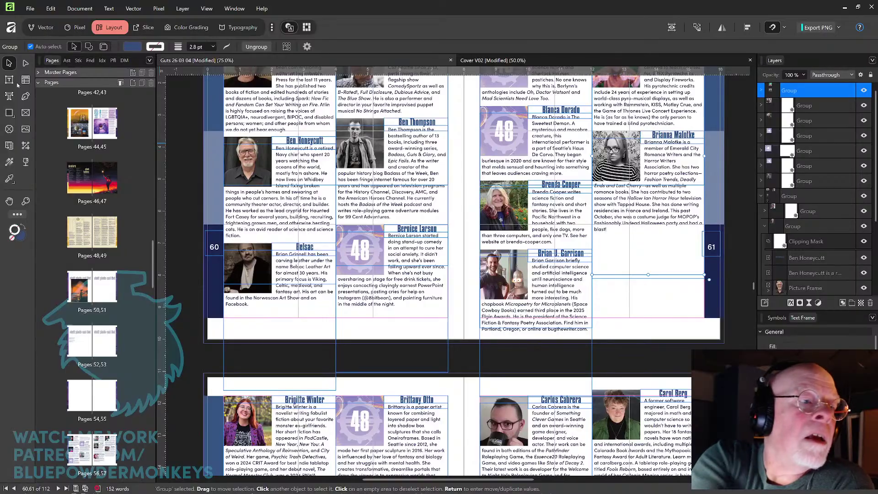
{"action": "key", "text": "t"}
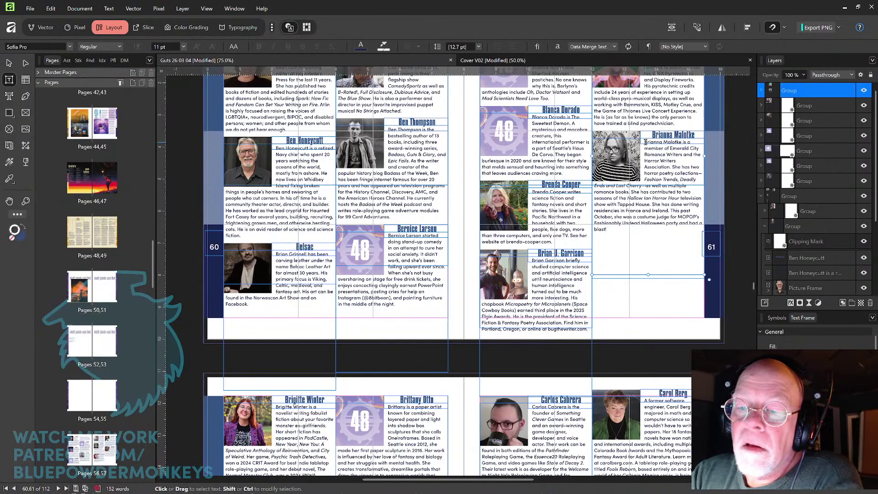
{"action": "triple_click", "coordinate": [646, 142]}
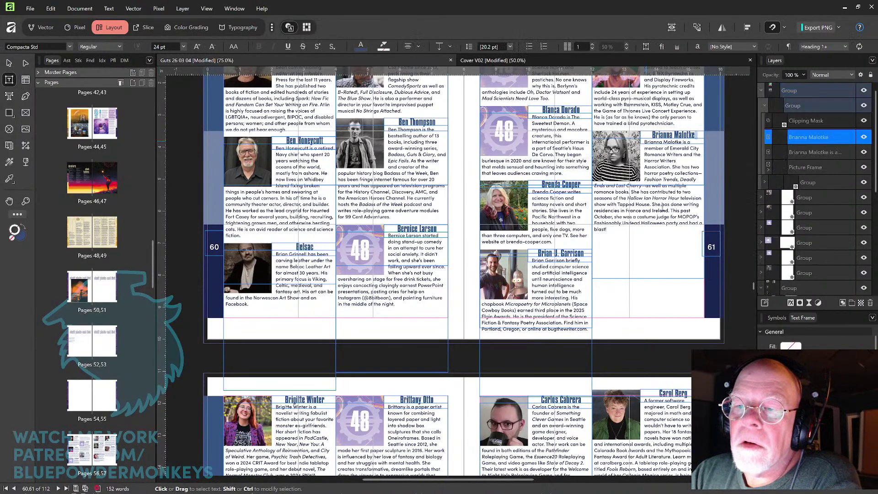
{"action": "left_click", "coordinate": [664, 205]}
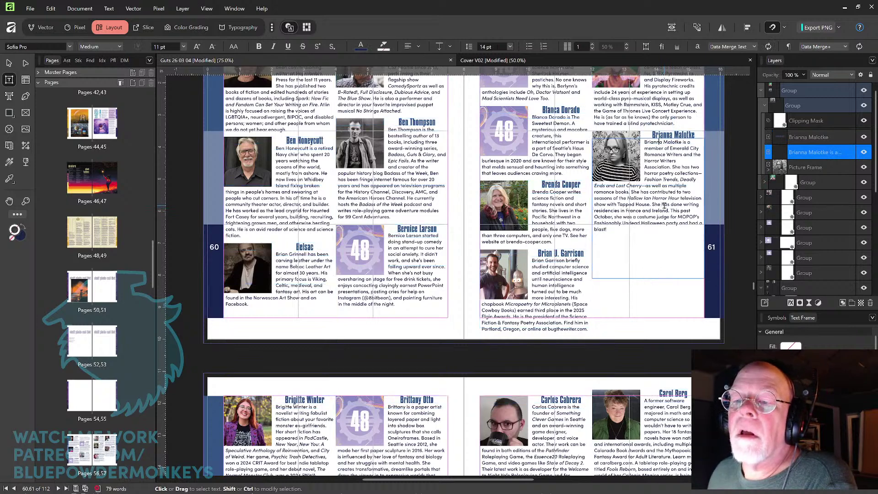
{"action": "key", "text": "ctrl+a"}
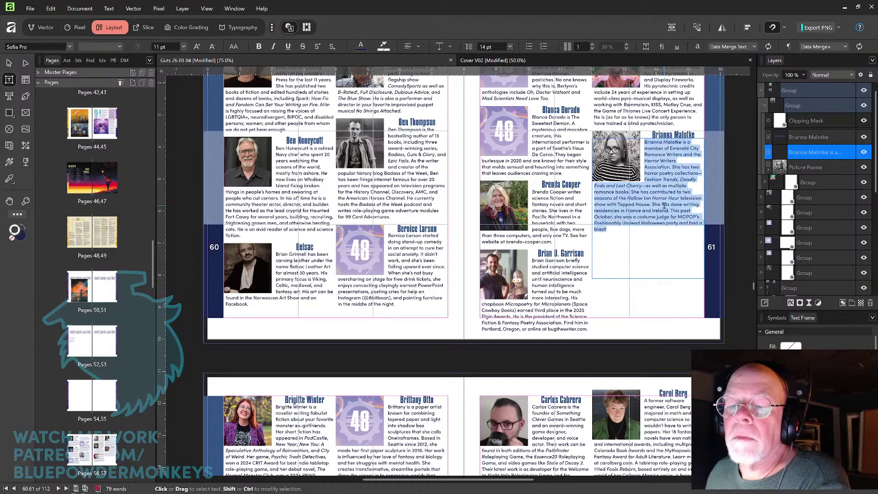
{"action": "key", "text": "alt+Left"}
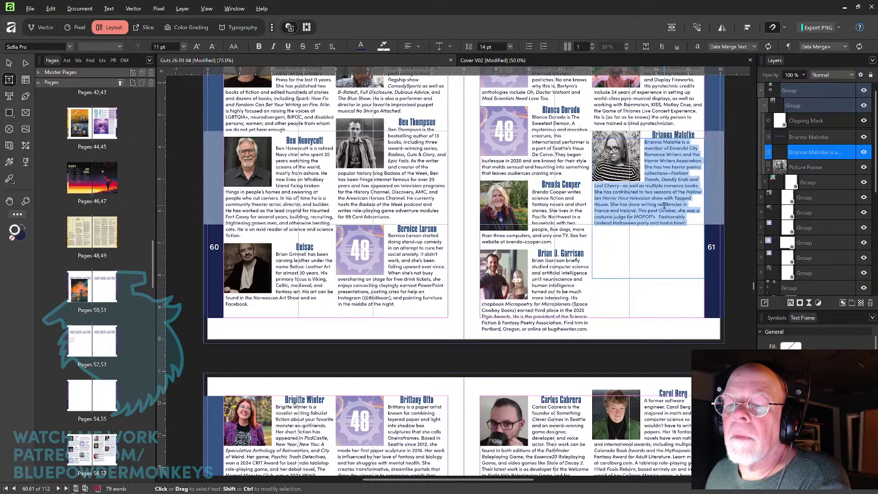
{"action": "key", "text": "Right"}
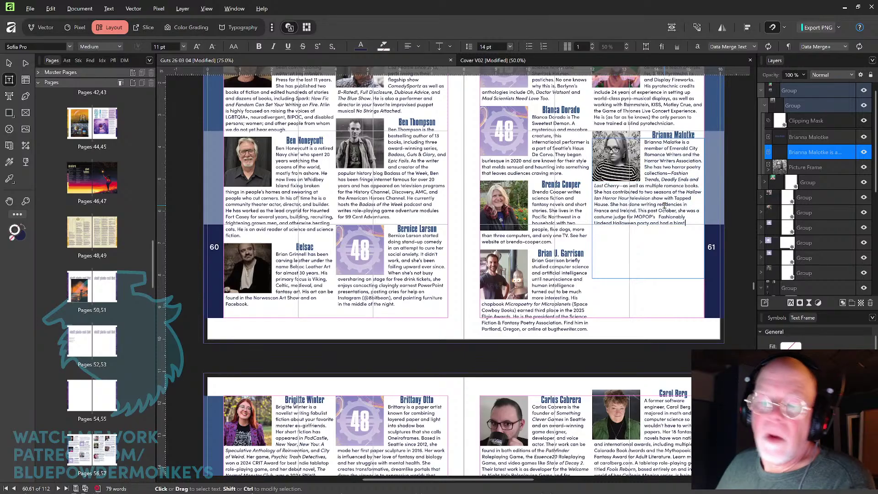
Tighten the tracking of the whole first bio text in page 62's first column to pull its single-word last line up.
{"action": "left_click", "coordinate": [9, 62]}
{"action": "left_click_drag", "start_coordinate": [471, 316], "coordinate": [492, 211]}
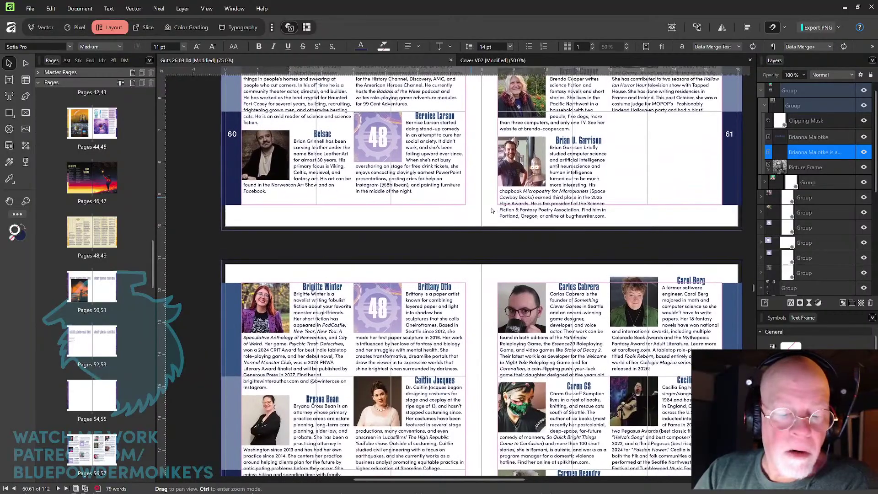
{"action": "key", "text": "t"}
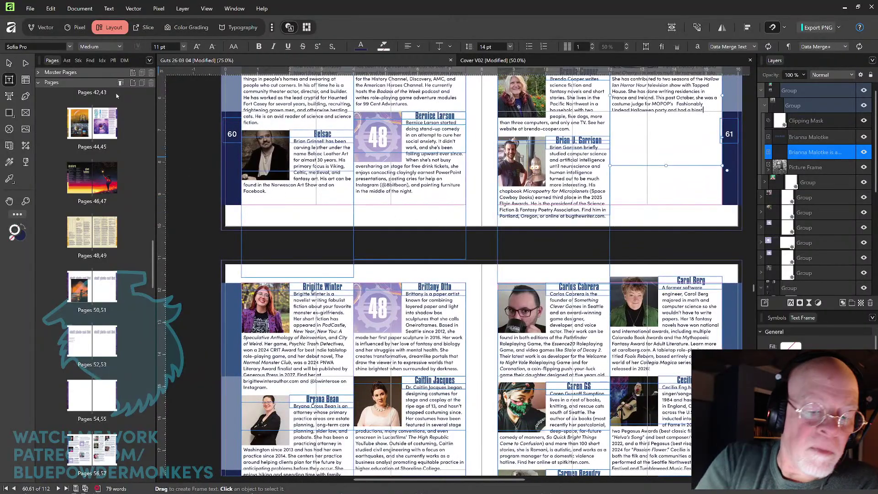
{"action": "left_click", "coordinate": [295, 289]}
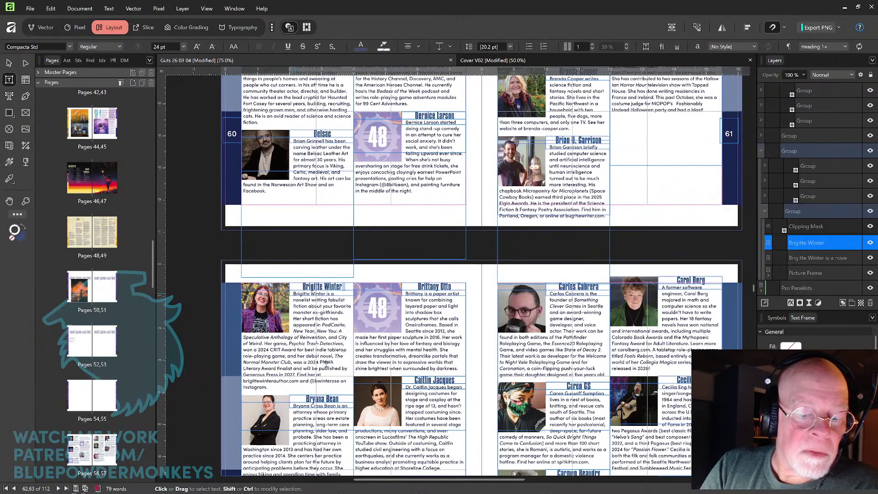
{"action": "left_click", "coordinate": [327, 347]}
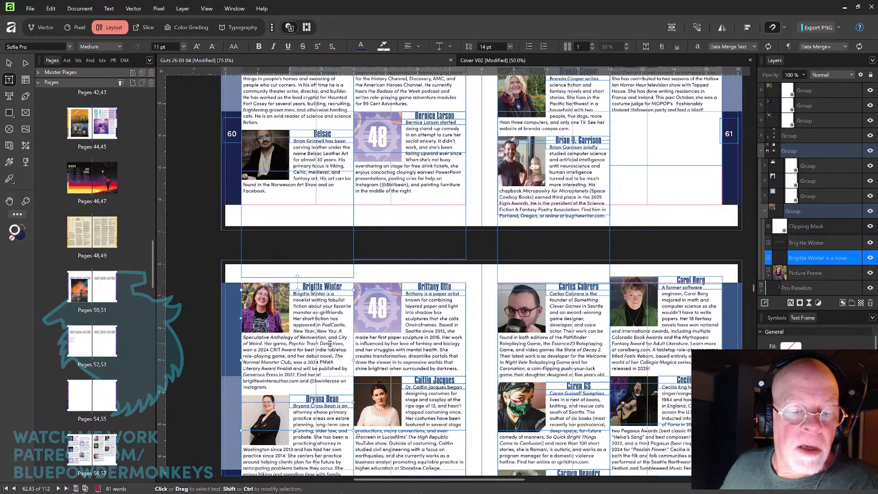
{"action": "key", "text": "shift+End"}
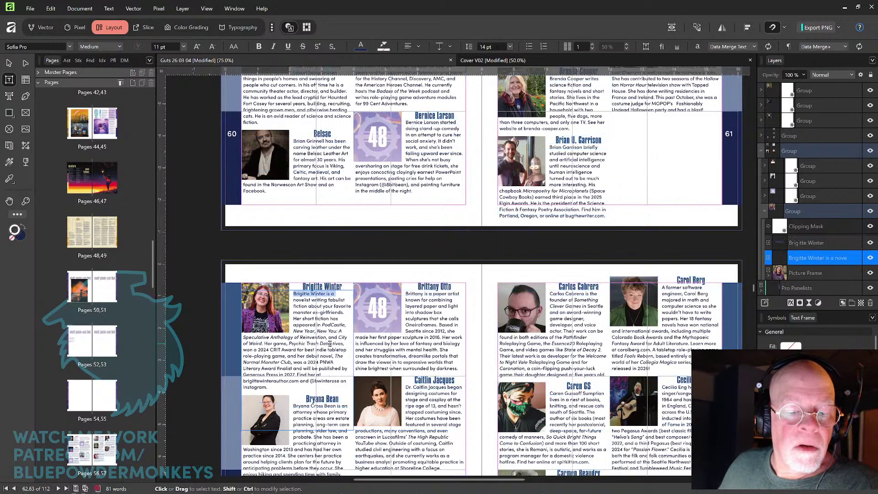
{"action": "key", "text": "shift+Down"}
{"action": "key", "text": "shift+Down"}
{"action": "key", "text": "shift+Down"}
{"action": "key", "text": "shift+Down"}
{"action": "key", "text": "shift+Down"}
{"action": "key", "text": "shift+Down"}
{"action": "key", "text": "shift+Down"}
{"action": "key", "text": "shift+Down"}
{"action": "key", "text": "shift+Down"}
{"action": "key", "text": "shift+Down"}
{"action": "key", "text": "shift+Down"}
{"action": "key", "text": "shift+Down"}
{"action": "key", "text": "shift+Down"}
{"action": "key", "text": "shift+Down"}
{"action": "key", "text": "shift+Down"}
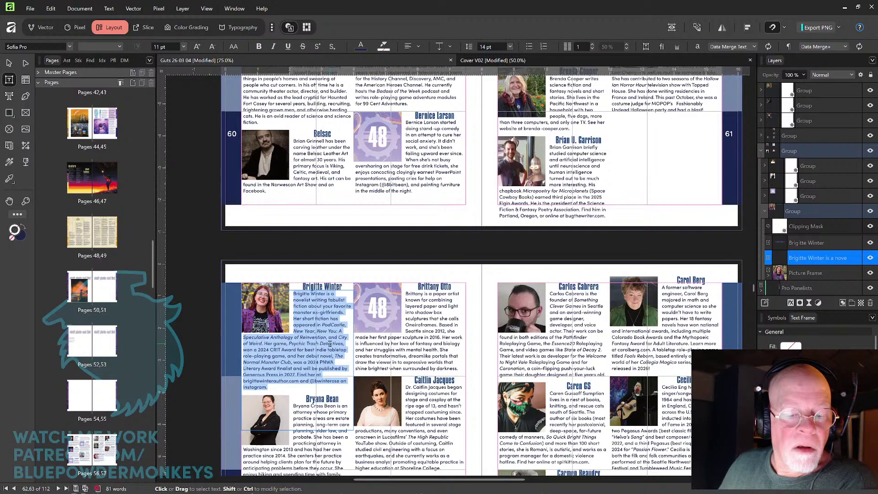
{"action": "key", "text": "alt+Left"}
{"action": "key", "text": "alt+Left"}
{"action": "key", "text": "alt+Left"}
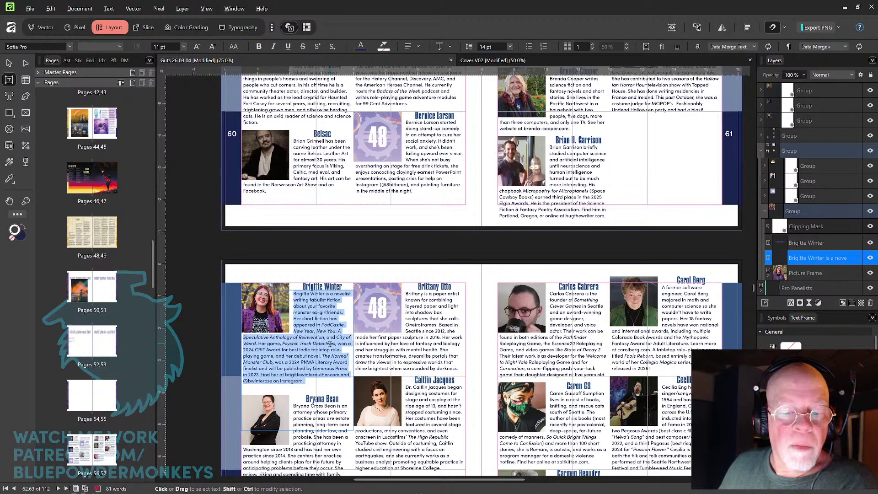
{"action": "left_click", "coordinate": [10, 63]}
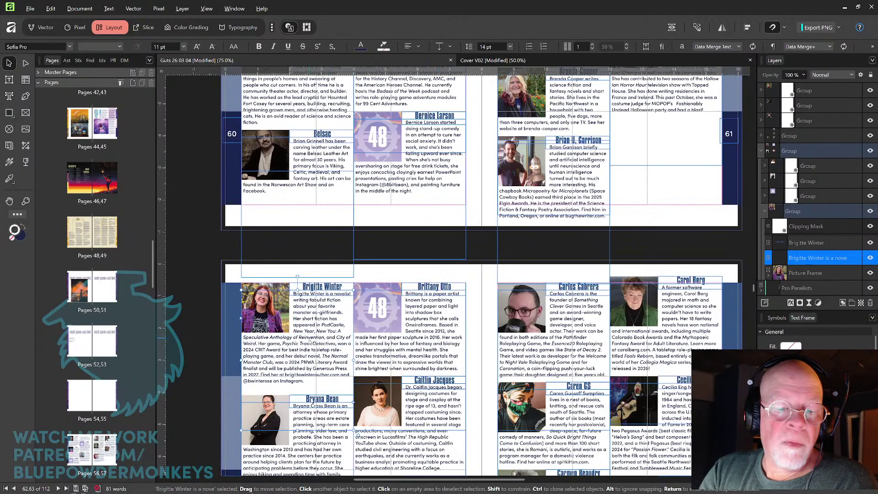
Group the photo, name and text of page 62's first bio and move it to the end of page 61's second column.
{"action": "left_click_drag", "start_coordinate": [311, 343], "coordinate": [685, 176]}
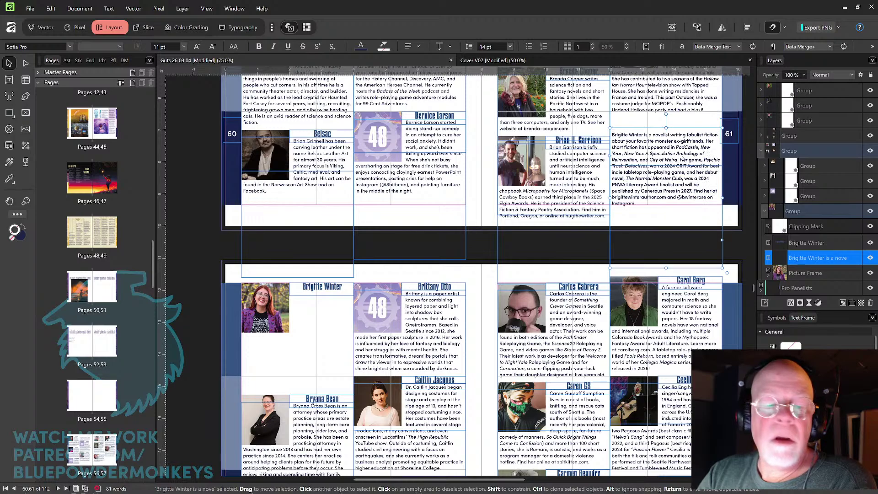
{"action": "key", "text": "ctrl+z"}
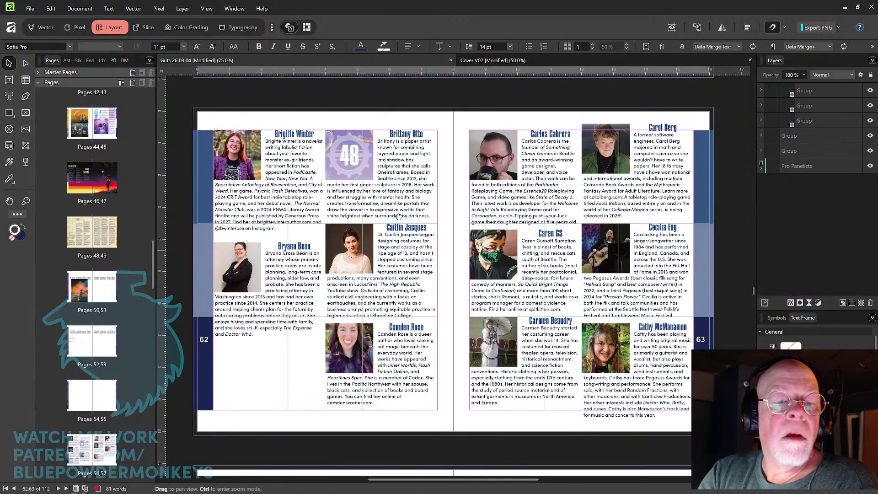
{"action": "scroll", "coordinate": [229, 249], "scroll_direction": "up", "scroll_amount": 3}
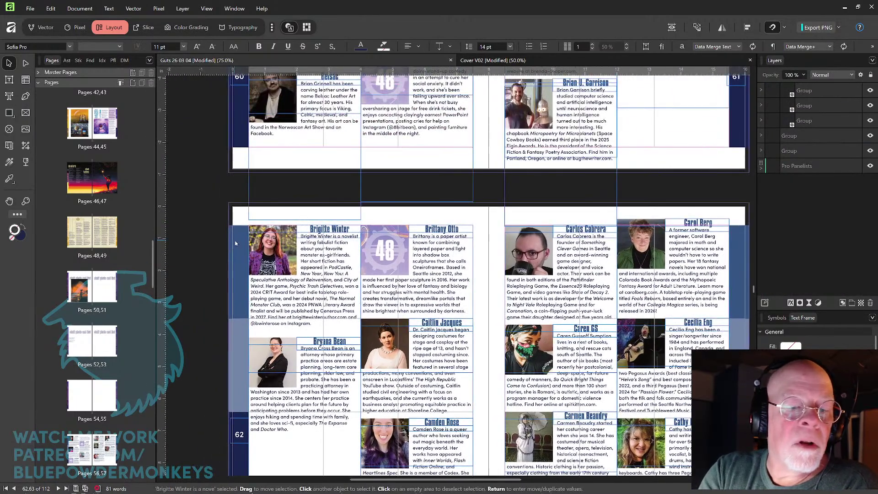
{"action": "left_click_drag", "start_coordinate": [236, 243], "coordinate": [340, 280]}
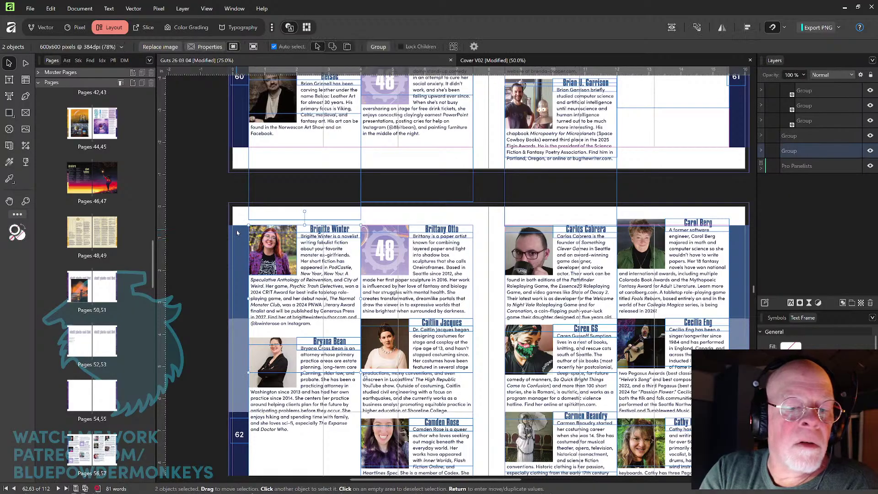
{"action": "left_click_drag", "start_coordinate": [237, 234], "coordinate": [341, 313]}
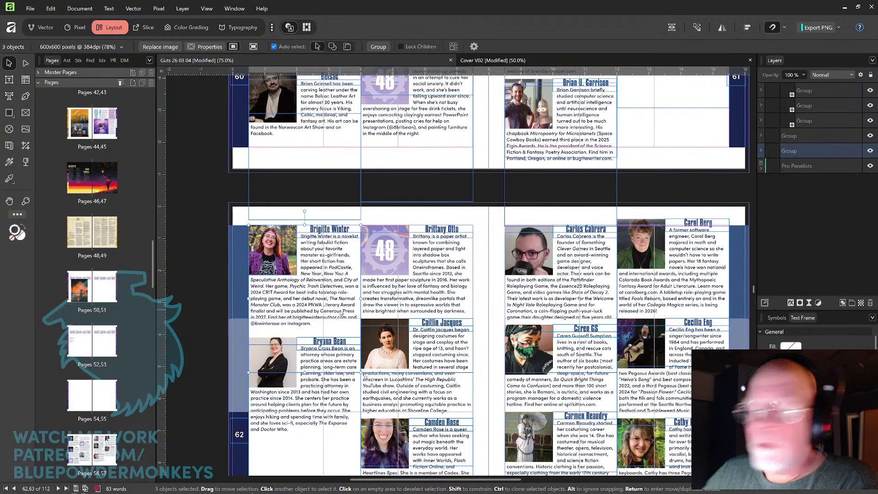
{"action": "key", "text": "ctrl+g"}
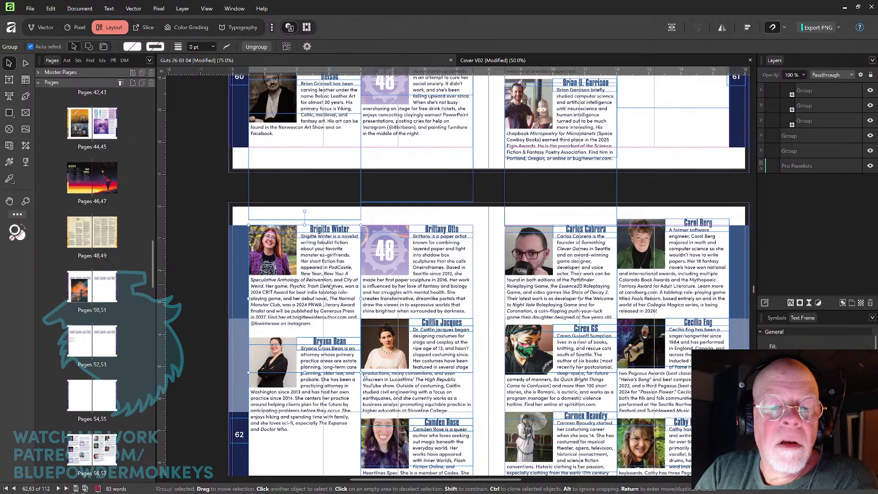
{"action": "left_click_drag", "start_coordinate": [331, 286], "coordinate": [562, 218]}
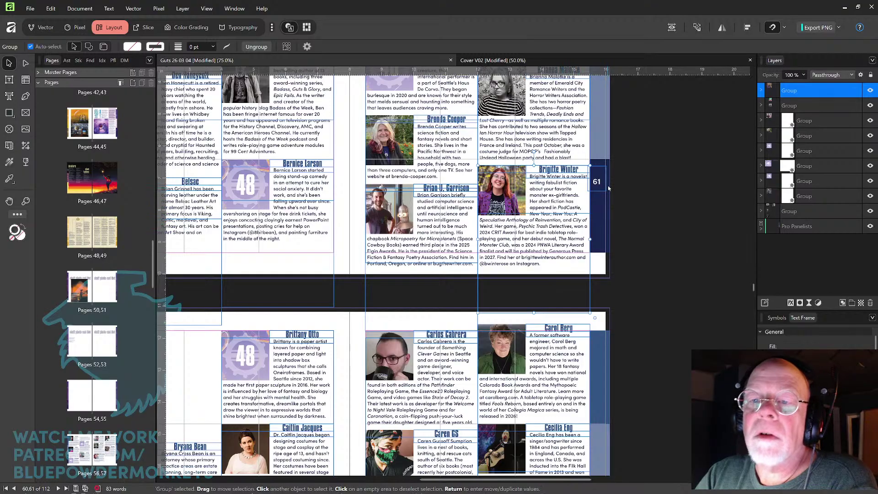
{"action": "left_click_drag", "start_coordinate": [678, 145], "coordinate": [620, 272]}
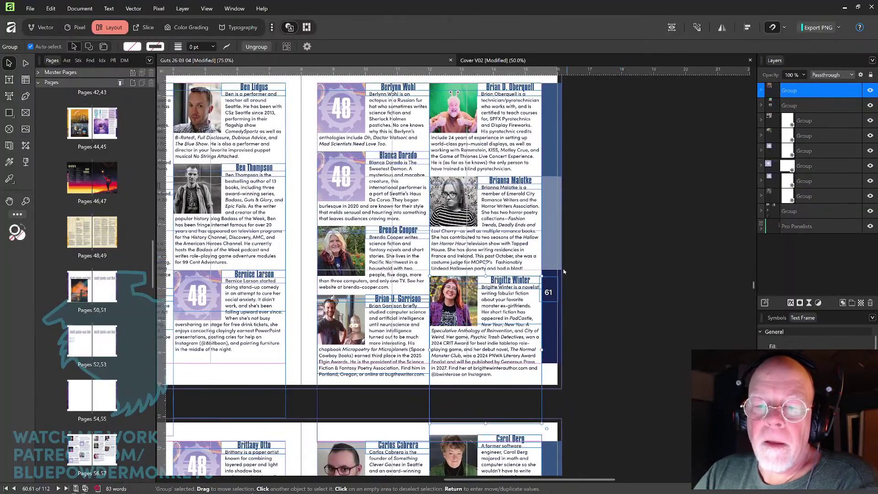
Ungroup the remaining bios on page 62 and move the first column's bio up to the top of the column.
{"action": "left_click_drag", "start_coordinate": [561, 271], "coordinate": [661, 35]}
{"action": "left_click_drag", "start_coordinate": [354, 284], "coordinate": [368, 223]}
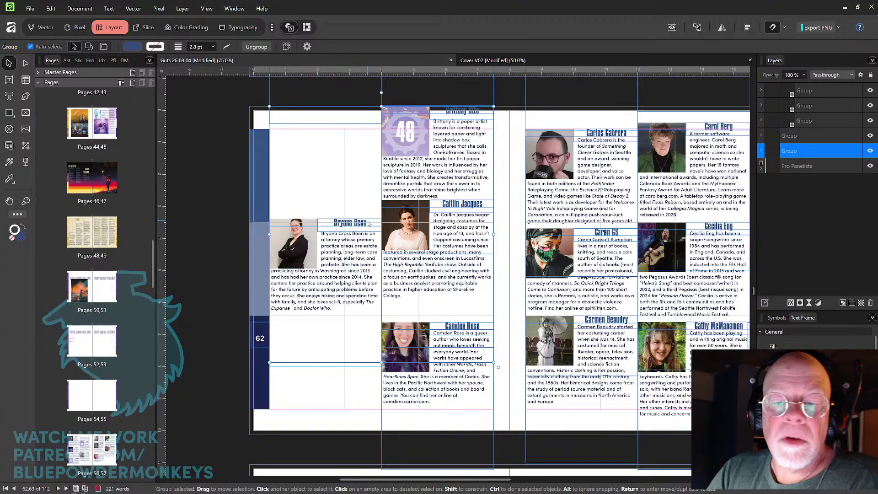
{"action": "key", "text": "ctrl+z"}
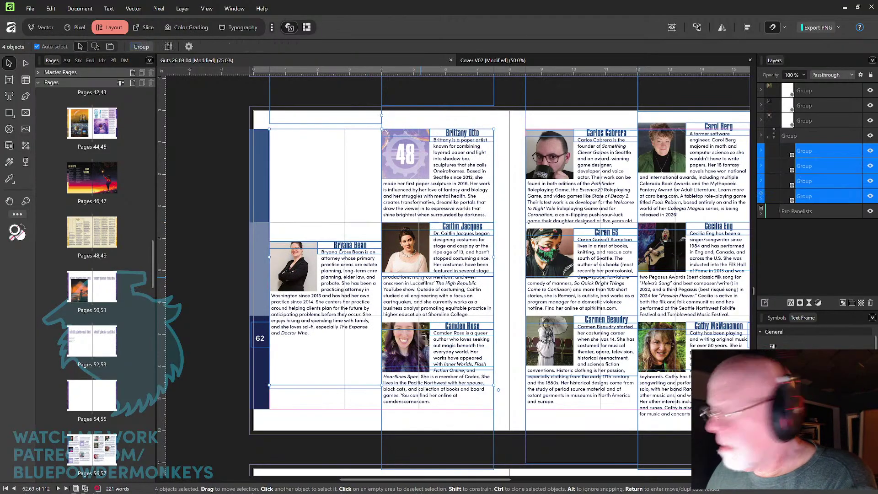
{"action": "left_click", "coordinate": [348, 276]}
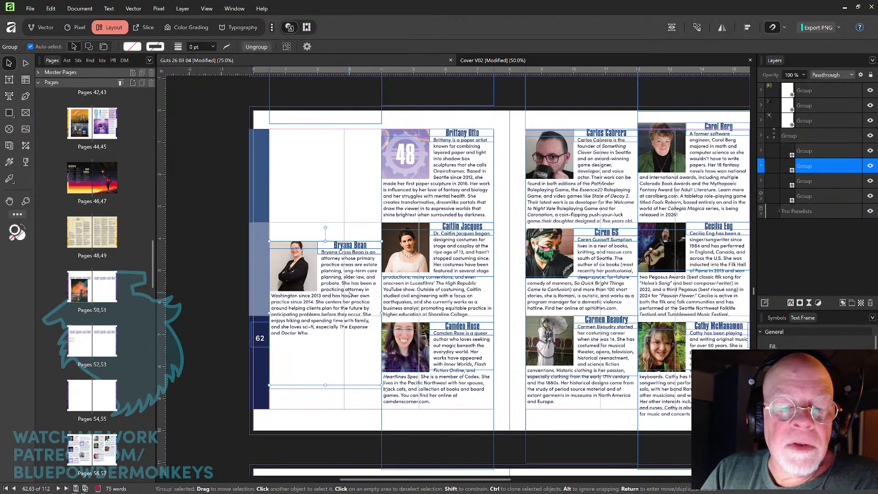
{"action": "left_click_drag", "start_coordinate": [351, 295], "coordinate": [359, 185]}
{"action": "key", "text": "space"}
{"action": "left_click_drag", "start_coordinate": [582, 109], "coordinate": [603, 116]}
Move the top two bios of page 62's second column into the first column, stacked below its first bio.
{"action": "left_click", "coordinate": [499, 182]}
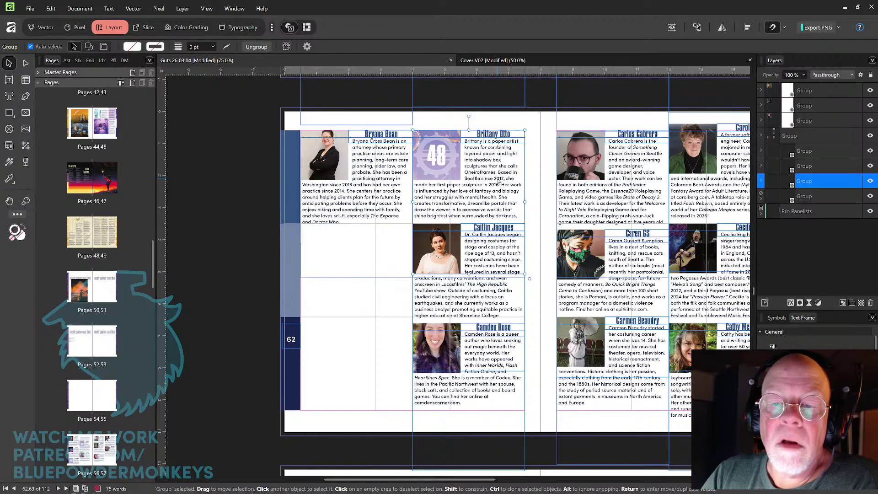
{"action": "left_click_drag", "start_coordinate": [499, 182], "coordinate": [387, 279]}
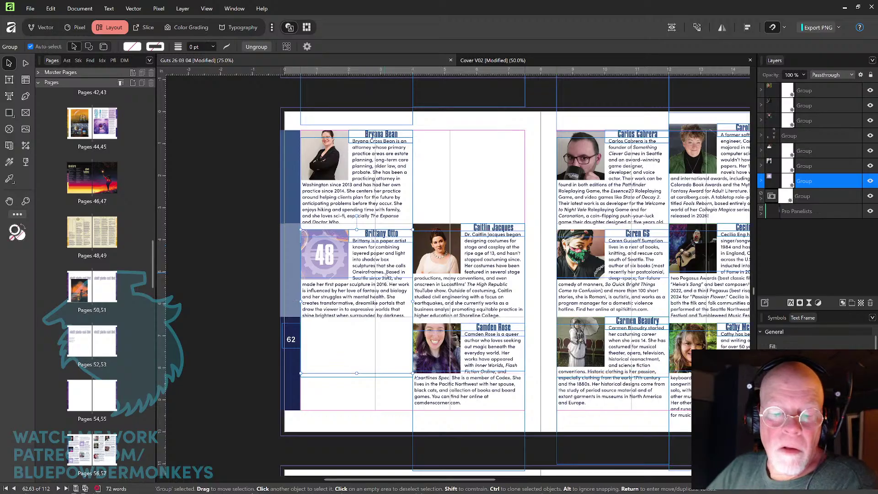
{"action": "left_click", "coordinate": [489, 264]}
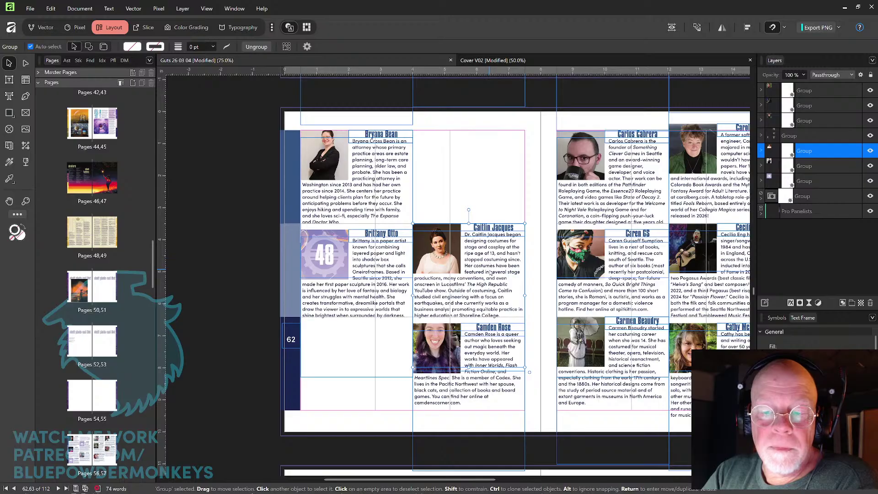
{"action": "left_click_drag", "start_coordinate": [490, 273], "coordinate": [380, 372]}
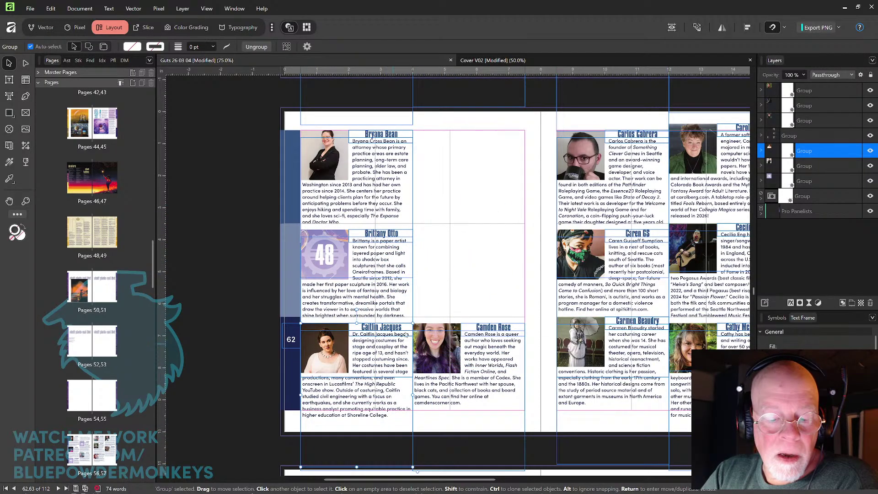
Ungroup the bios spanning pages 62 and 63 and move page 62's remaining second-column bio to the top of that column.
{"action": "left_click", "coordinate": [476, 280]}
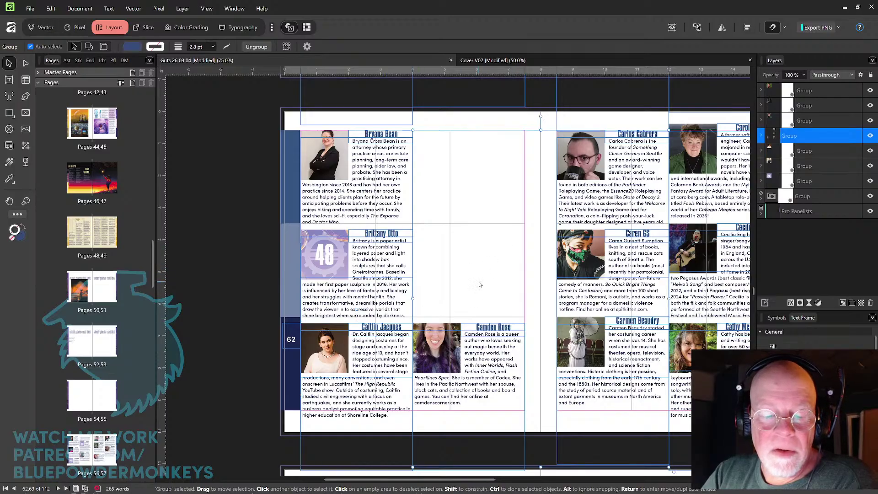
{"action": "scroll", "coordinate": [471, 284], "scroll_direction": "right", "scroll_amount": 1}
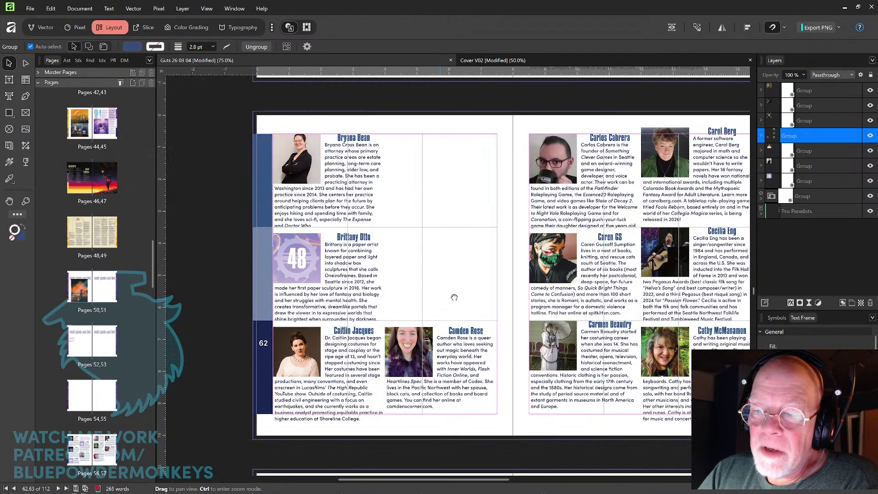
{"action": "left_click_drag", "start_coordinate": [453, 298], "coordinate": [448, 299]}
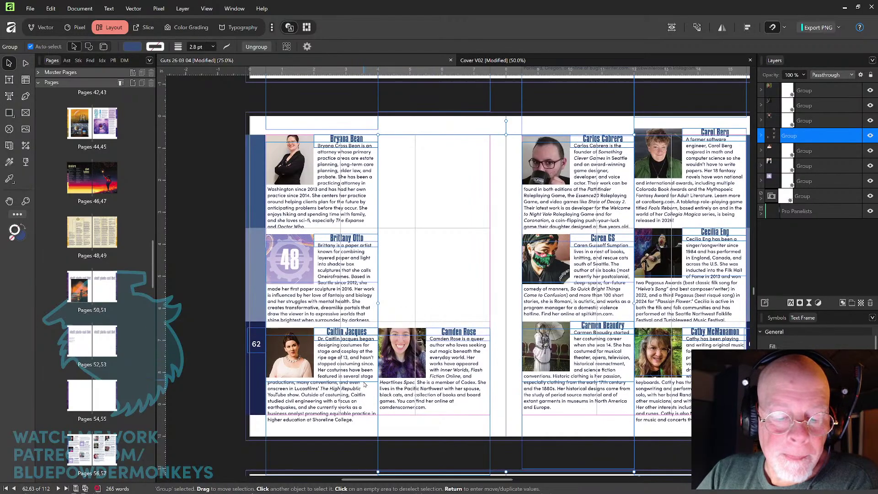
{"action": "left_click_drag", "start_coordinate": [432, 373], "coordinate": [476, 246]}
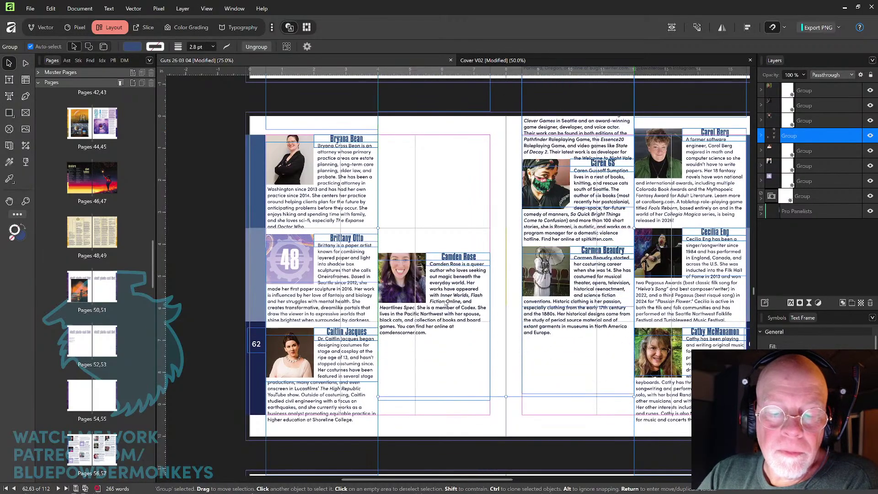
{"action": "key", "text": "ctrl+z"}
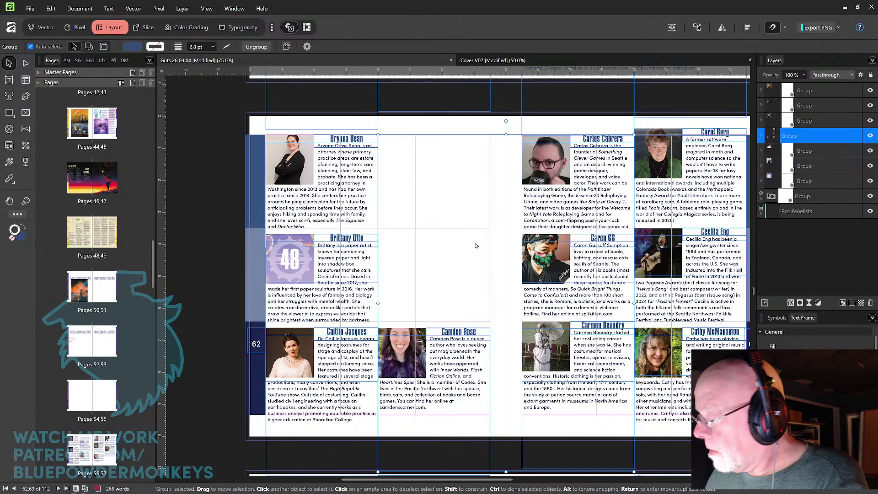
{"action": "key", "text": "ctrl+shift+g"}
{"action": "left_click", "coordinate": [455, 365]}
{"action": "left_click_drag", "start_coordinate": [455, 364], "coordinate": [460, 172]}
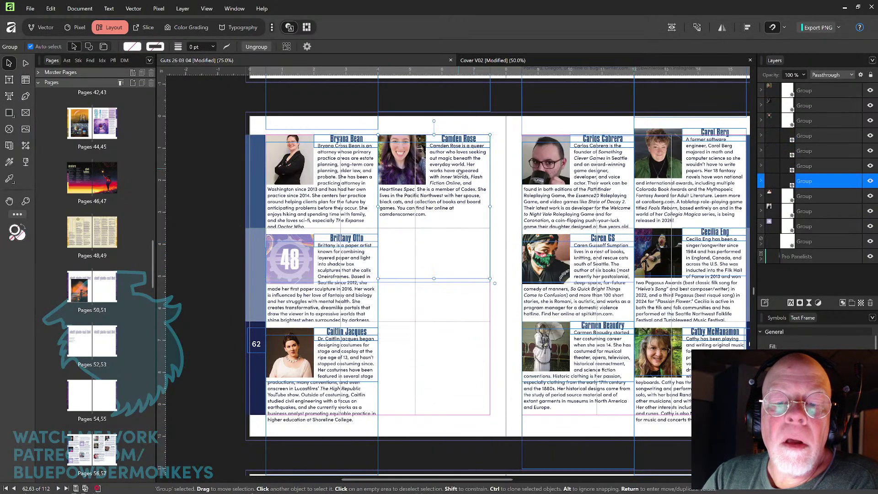
Move the top bio of page 63's first column to second place in page 62's second column and fine-tune the gap above it.
{"action": "left_click", "coordinate": [590, 182]}
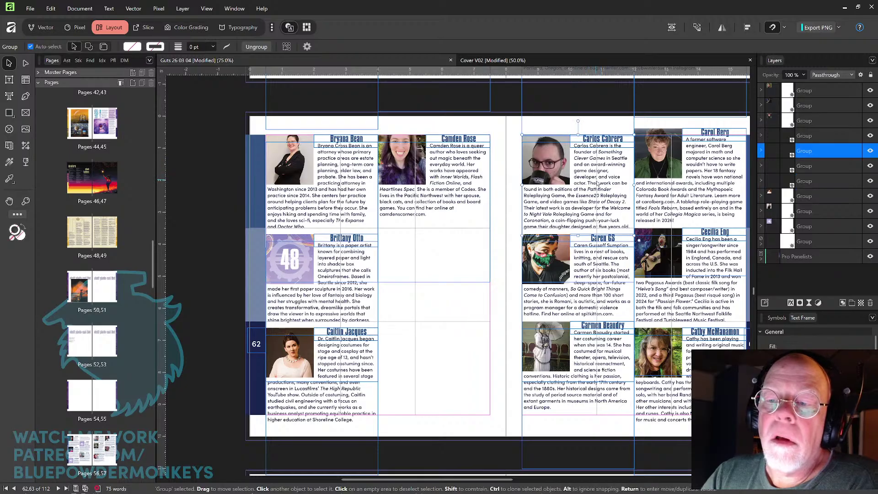
{"action": "left_click_drag", "start_coordinate": [597, 183], "coordinate": [458, 272]}
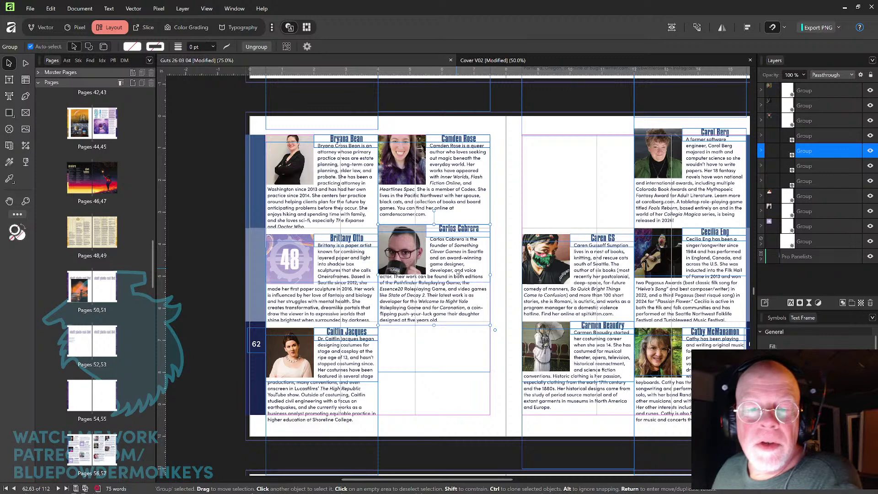
{"action": "key", "text": "shift+Up"}
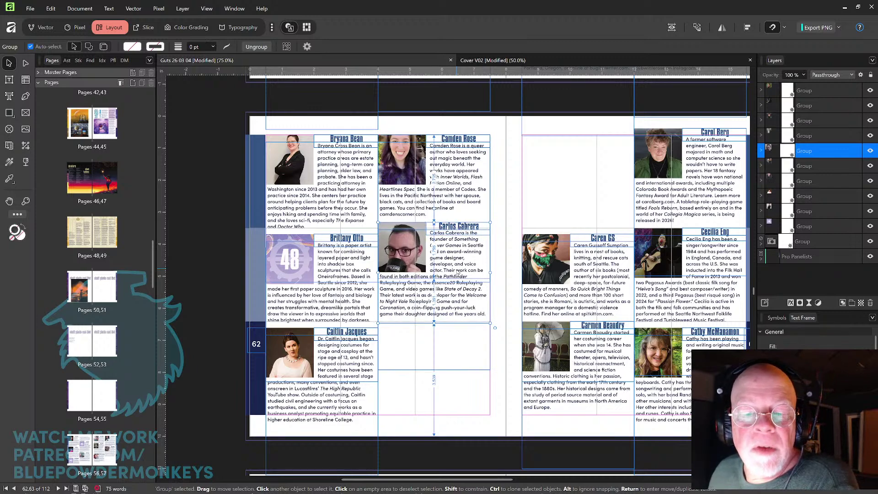
{"action": "key", "text": "Down"}
{"action": "key", "text": "Down"}
{"action": "key", "text": "Down"}
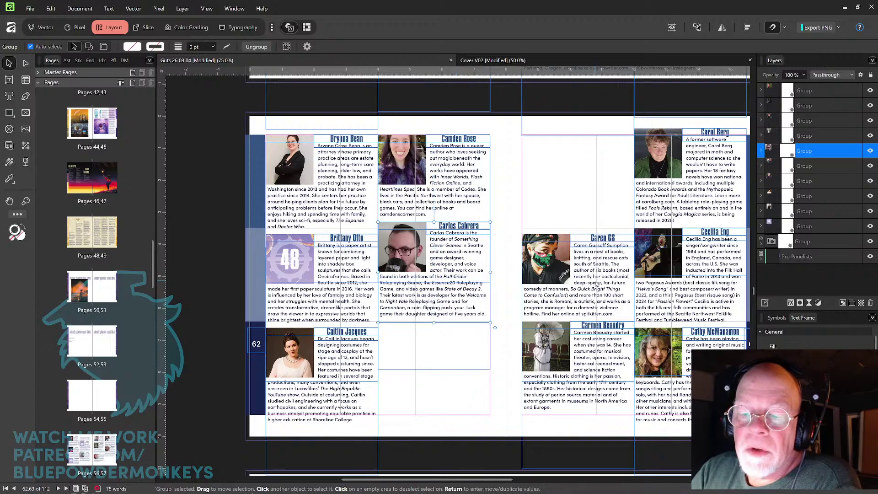
Move the middle bio of page 63's first column to the end of page 62's second column.
{"action": "left_click", "coordinate": [592, 287]}
{"action": "left_click_drag", "start_coordinate": [593, 288], "coordinate": [457, 374]}
{"action": "left_click_drag", "start_coordinate": [457, 374], "coordinate": [457, 374]}
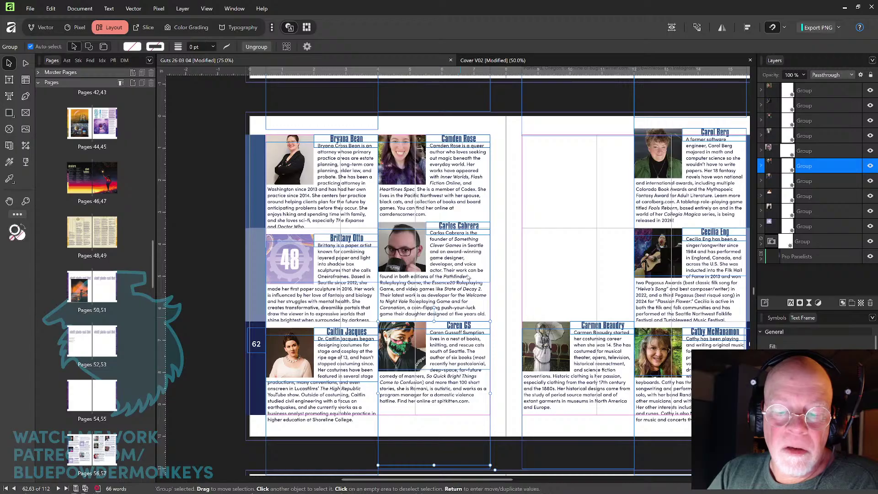
{"action": "left_click_drag", "start_coordinate": [570, 269], "coordinate": [496, 269]}
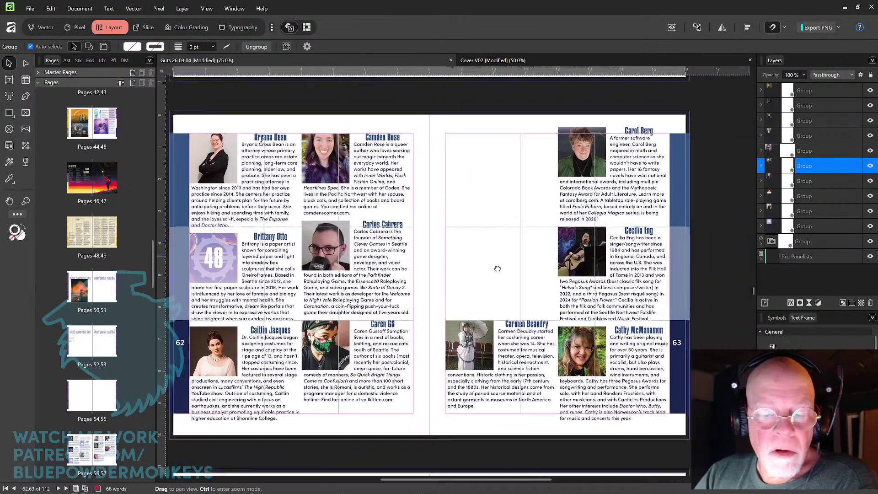
Fill page 63's first column by moving its remaining bio to the top and stacking the second column's top two bios below it.
{"action": "left_click_drag", "start_coordinate": [525, 364], "coordinate": [527, 178]}
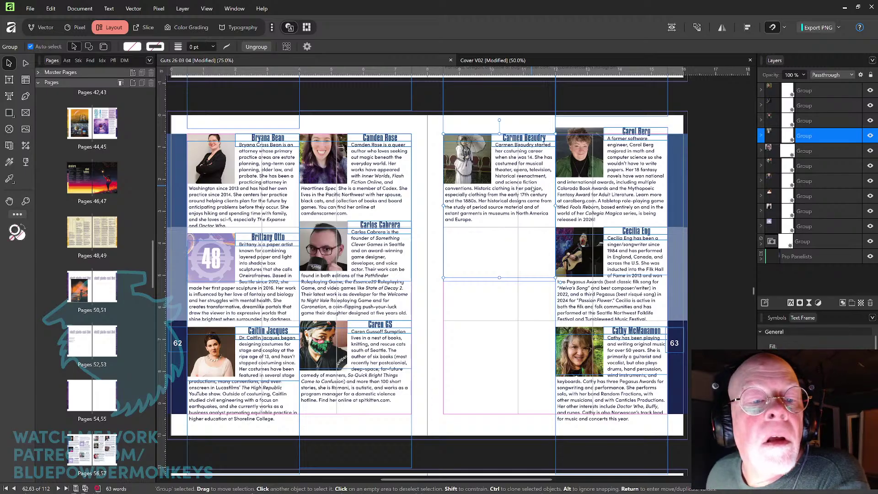
{"action": "left_click_drag", "start_coordinate": [533, 189], "coordinate": [533, 189]}
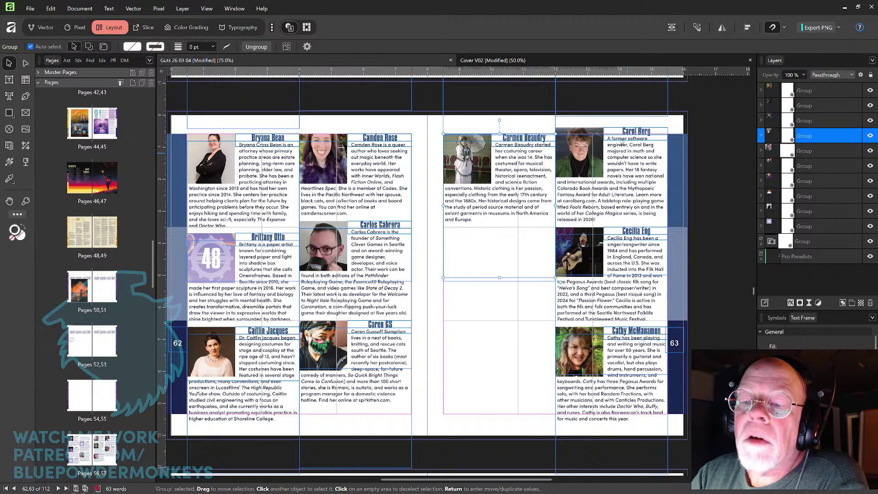
{"action": "left_click_drag", "start_coordinate": [639, 183], "coordinate": [526, 283]}
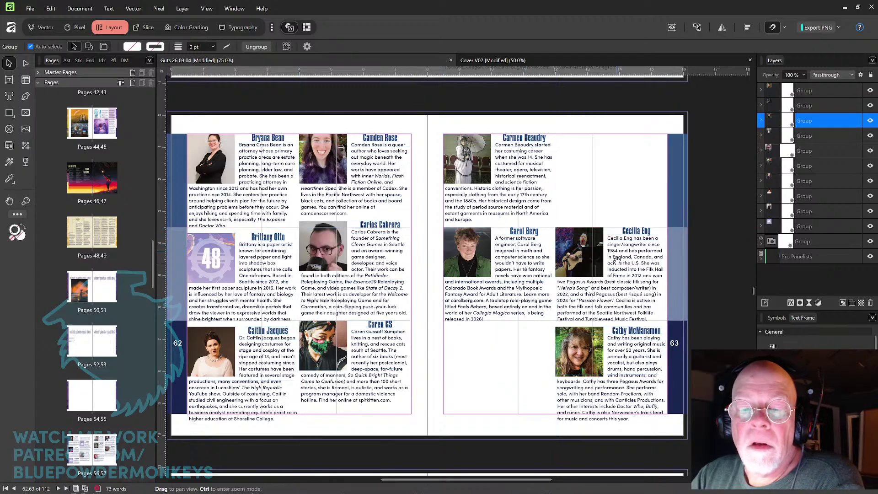
{"action": "scroll", "coordinate": [637, 237], "scroll_direction": "down", "scroll_amount": 3}
{"action": "left_click_drag", "start_coordinate": [637, 237], "coordinate": [525, 342]}
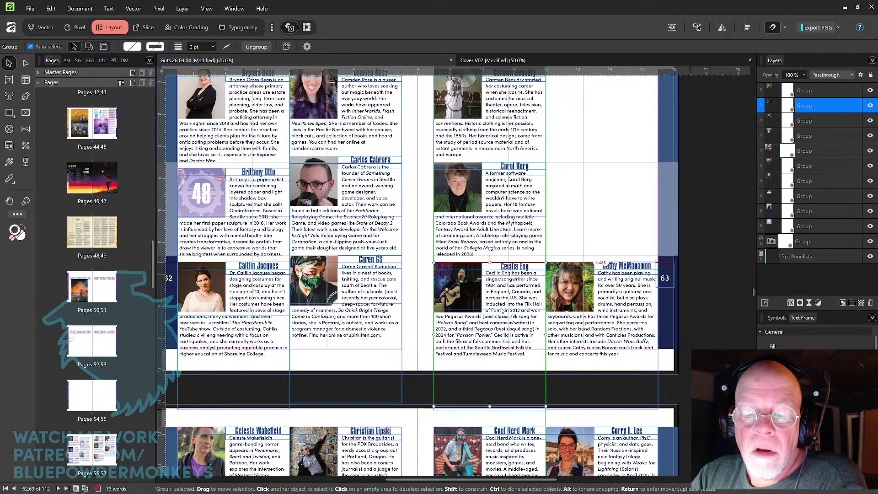
{"action": "left_click_drag", "start_coordinate": [502, 311], "coordinate": [502, 311]}
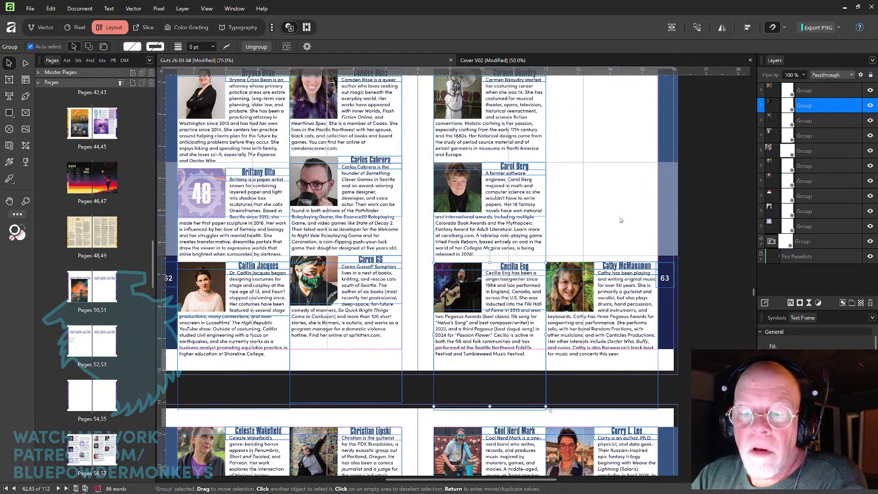
Fill page 63's second column with its remaining bio at the top, followed by the top two bios from page 64's first column.
{"action": "left_click_drag", "start_coordinate": [621, 220], "coordinate": [590, 245]}
{"action": "left_click_drag", "start_coordinate": [585, 319], "coordinate": [590, 134]}
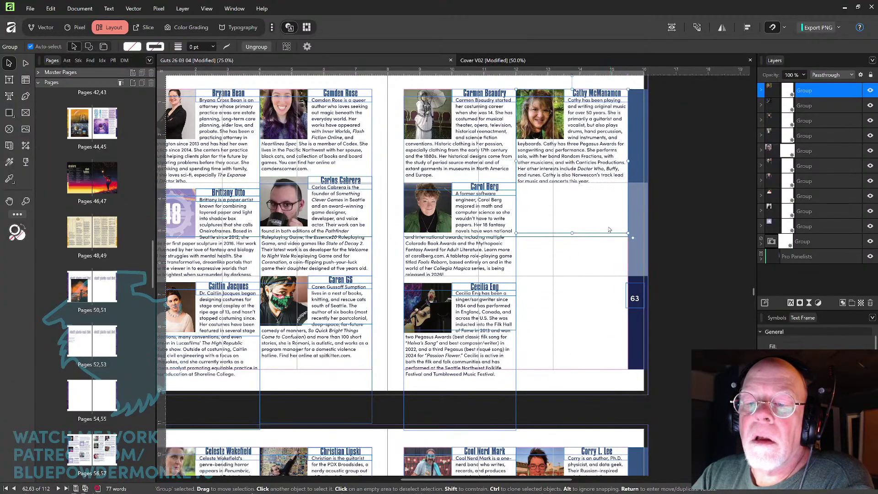
{"action": "left_click", "coordinate": [579, 297]}
{"action": "left_click_drag", "start_coordinate": [564, 303], "coordinate": [633, 202]}
{"action": "left_click_drag", "start_coordinate": [299, 356], "coordinate": [552, 247]}
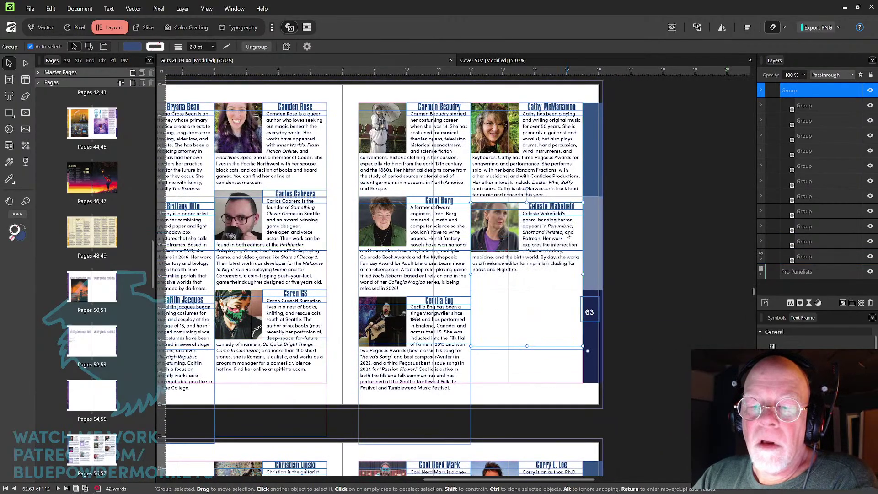
{"action": "scroll", "coordinate": [529, 306], "scroll_direction": "down", "scroll_amount": 5}
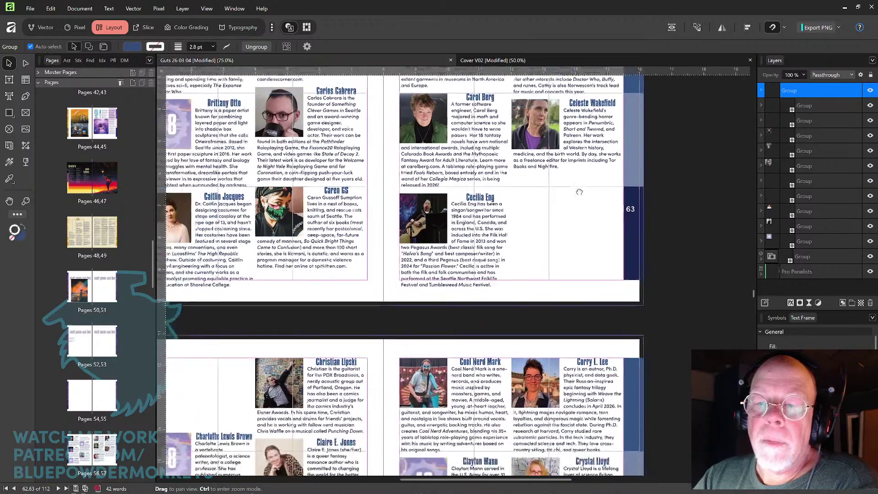
{"action": "scroll", "coordinate": [579, 188], "scroll_direction": "left", "scroll_amount": 3}
{"action": "left_click_drag", "start_coordinate": [250, 380], "coordinate": [649, 170]}
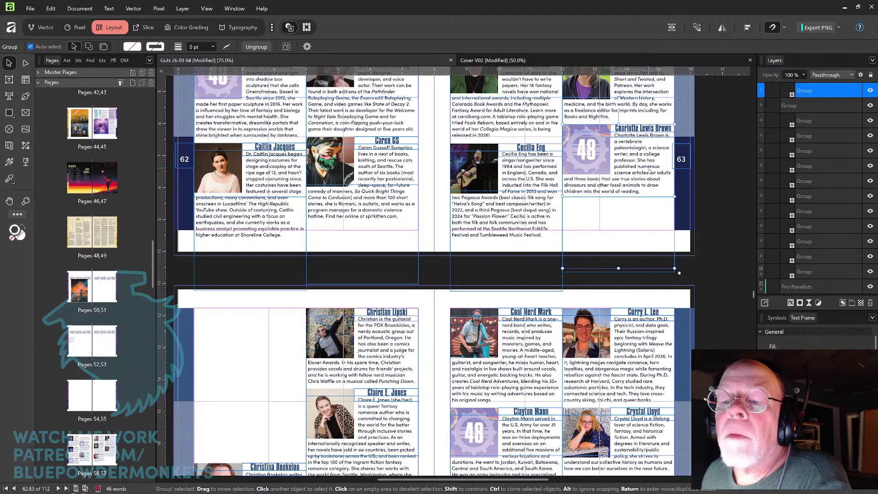
Fill page 64's first column by moving its remaining bio to the top and stacking the second column's top two bios below it.
{"action": "left_click_drag", "start_coordinate": [418, 407], "coordinate": [506, 241]}
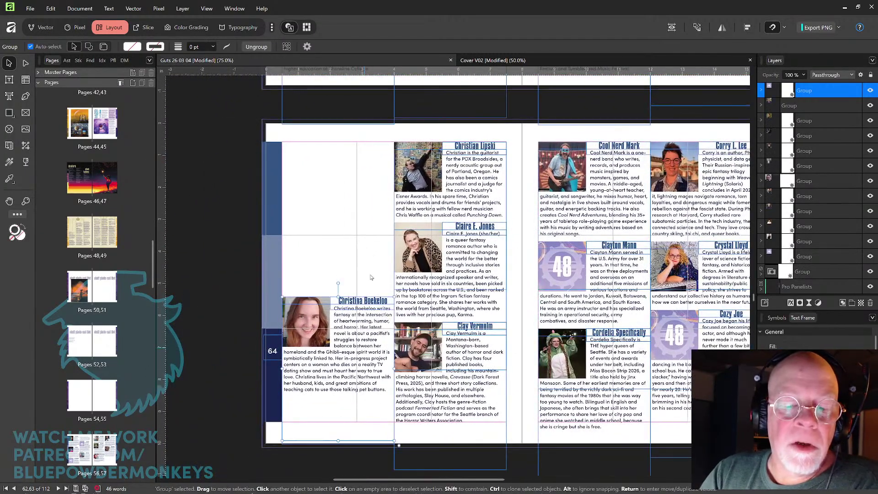
{"action": "left_click_drag", "start_coordinate": [365, 344], "coordinate": [365, 190]}
{"action": "left_click_drag", "start_coordinate": [469, 184], "coordinate": [361, 284]}
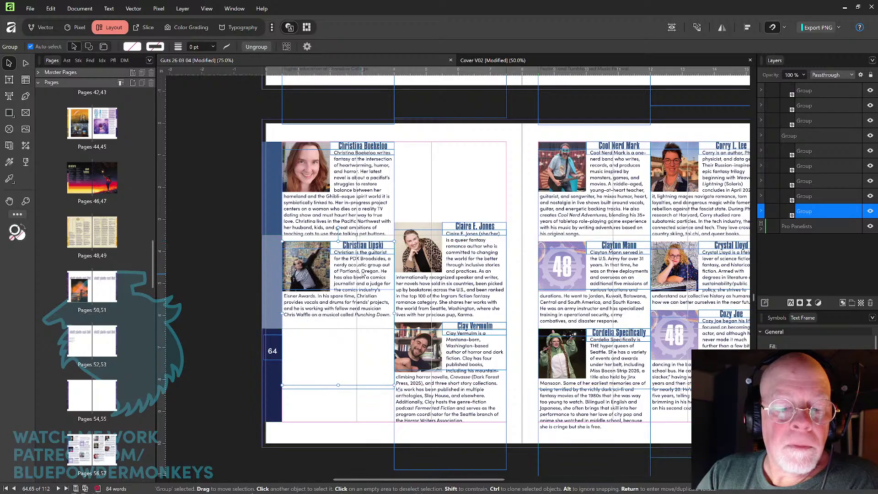
{"action": "left_click", "coordinate": [469, 270]}
{"action": "left_click_drag", "start_coordinate": [472, 273], "coordinate": [360, 374]}
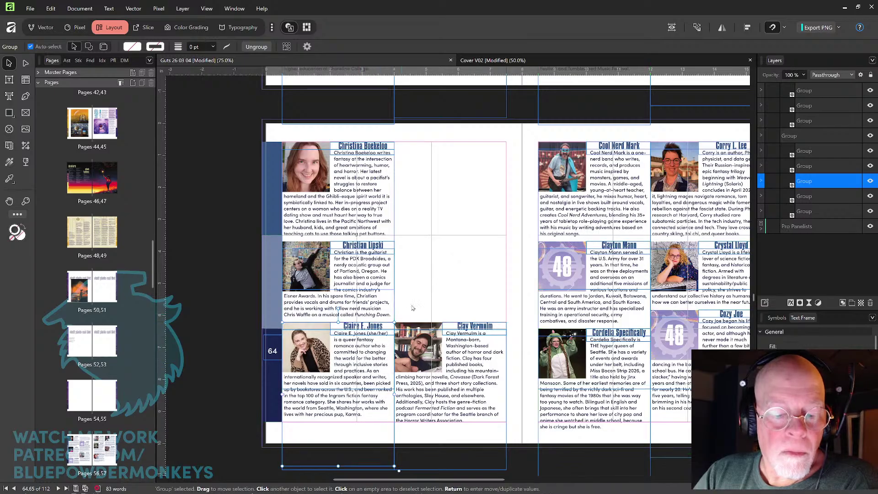
Fill page 64's second column with its remaining bio at the top, followed by the top two bios from page 65's first column.
{"action": "left_click", "coordinate": [451, 267]}
{"action": "left_click_drag", "start_coordinate": [461, 373], "coordinate": [463, 193]}
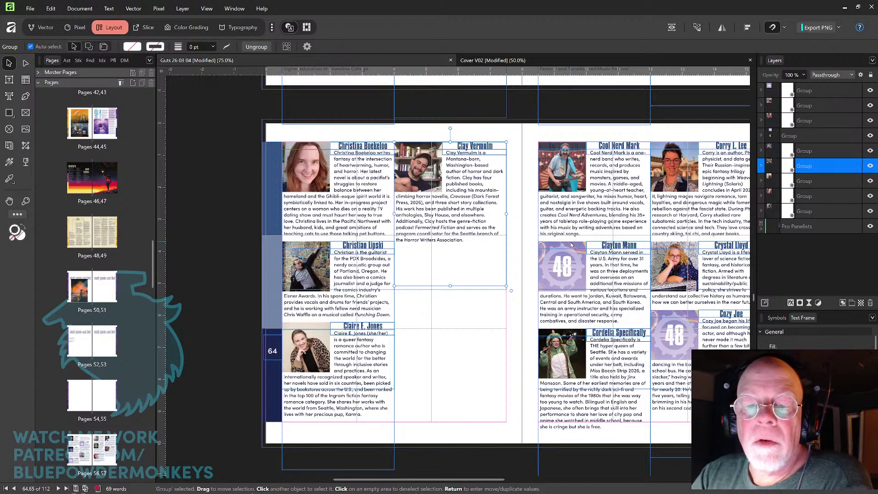
{"action": "left_click_drag", "start_coordinate": [604, 211], "coordinate": [465, 319]}
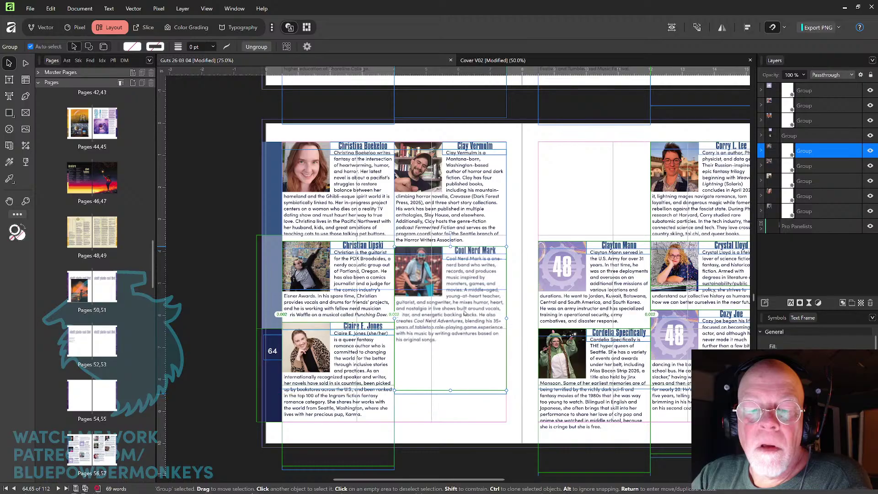
{"action": "left_click_drag", "start_coordinate": [464, 315], "coordinate": [467, 314]}
{"action": "mouse_move", "coordinate": [617, 287]}
{"action": "left_mouse_down"}
{"action": "mouse_move", "coordinate": [498, 360]}
{"action": "mouse_move", "coordinate": [521, 286]}
{"action": "mouse_move", "coordinate": [609, 239]}
{"action": "mouse_move", "coordinate": [558, 241]}
{"action": "mouse_move", "coordinate": [462, 401]}
{"action": "mouse_move", "coordinate": [473, 390]}
{"action": "left_mouse_up"}
{"action": "key", "text": "ctrl+shift+g"}
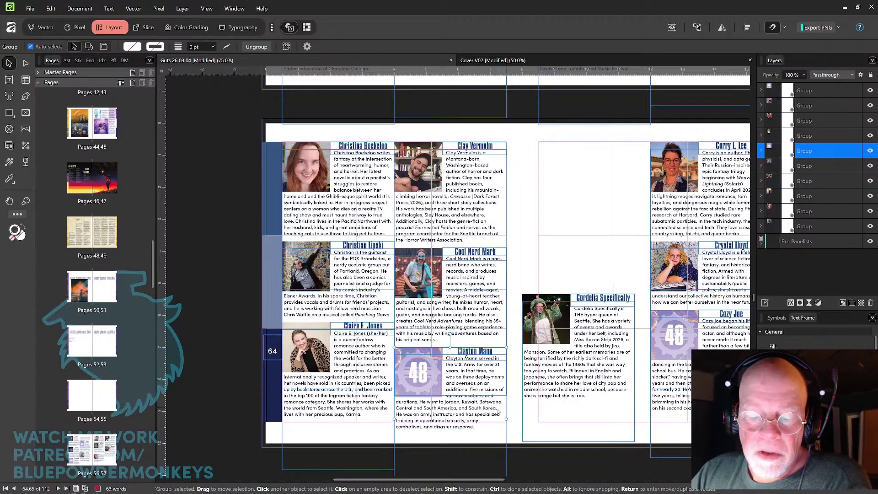
Move page 65's remaining first-column bio to the top of that column and place the second column's top bio beneath it.
{"action": "left_click", "coordinate": [574, 344]}
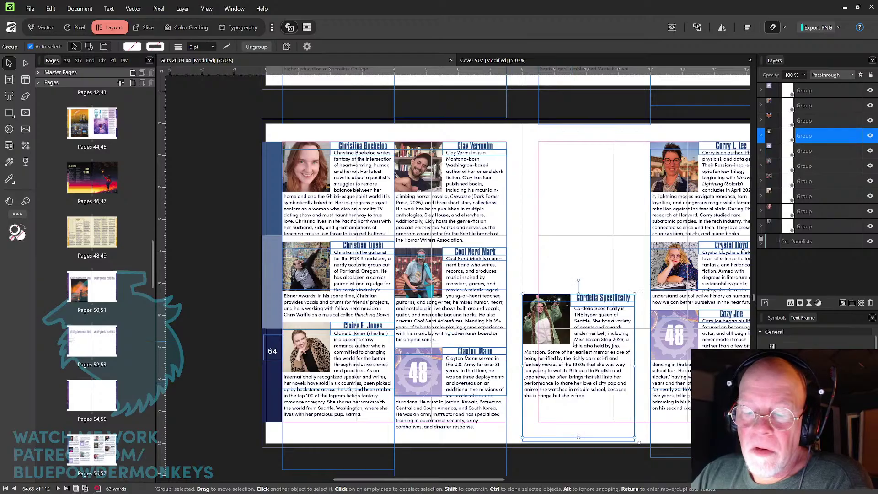
{"action": "left_click_drag", "start_coordinate": [585, 352], "coordinate": [608, 203]}
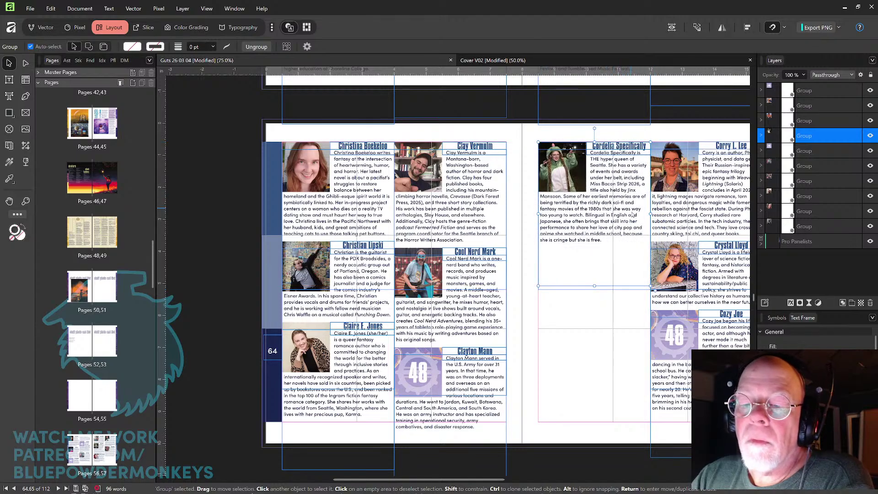
{"action": "scroll", "coordinate": [632, 215], "scroll_direction": "right", "scroll_amount": 5}
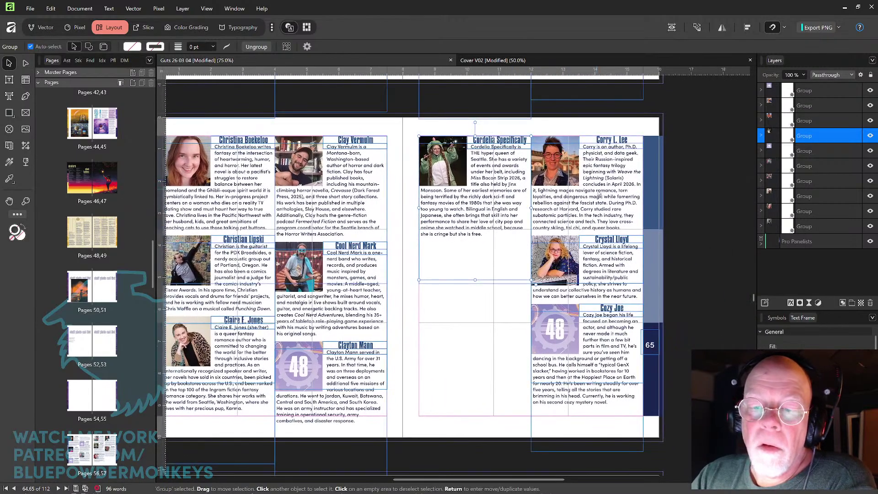
{"action": "left_click_drag", "start_coordinate": [599, 194], "coordinate": [494, 302]}
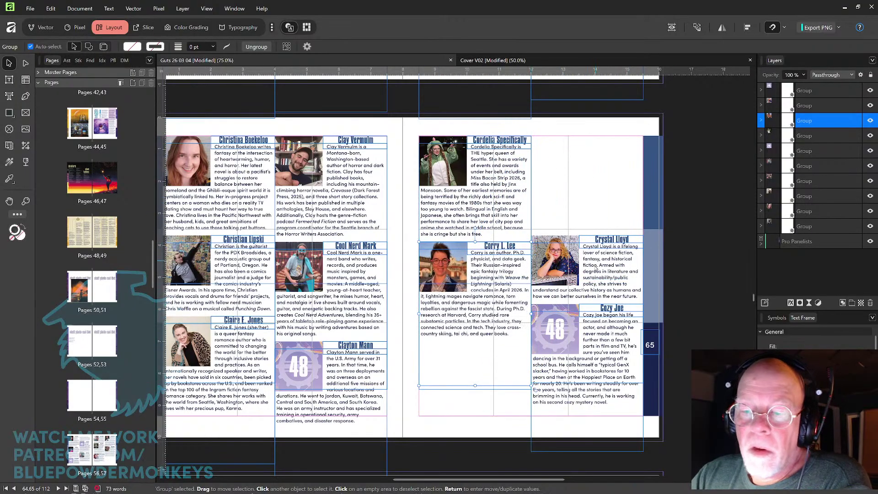
Move the middle bio of page 65's second column to the end of the first column and nudge it up to even the gap.
{"action": "left_click_drag", "start_coordinate": [596, 269], "coordinate": [489, 381]}
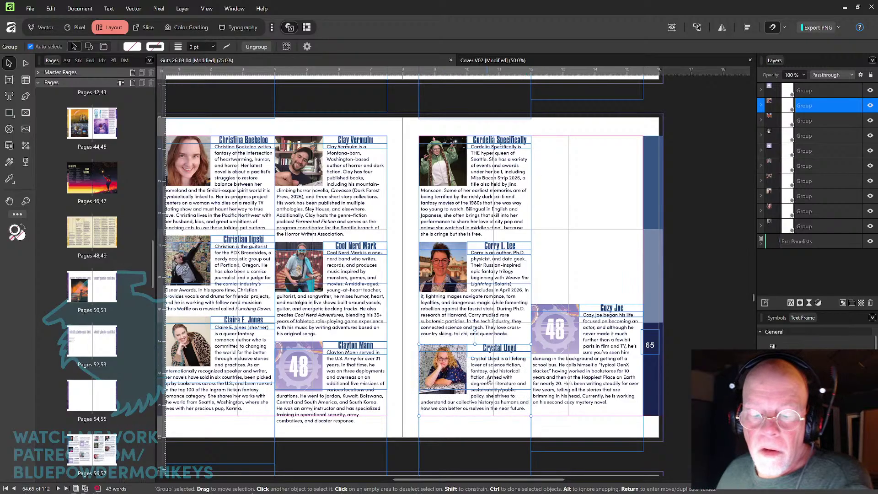
{"action": "key", "text": "shift+Up"}
{"action": "key", "text": "shift+Up"}
{"action": "key", "text": "shift+Up"}
{"action": "key", "text": "shift+Up"}
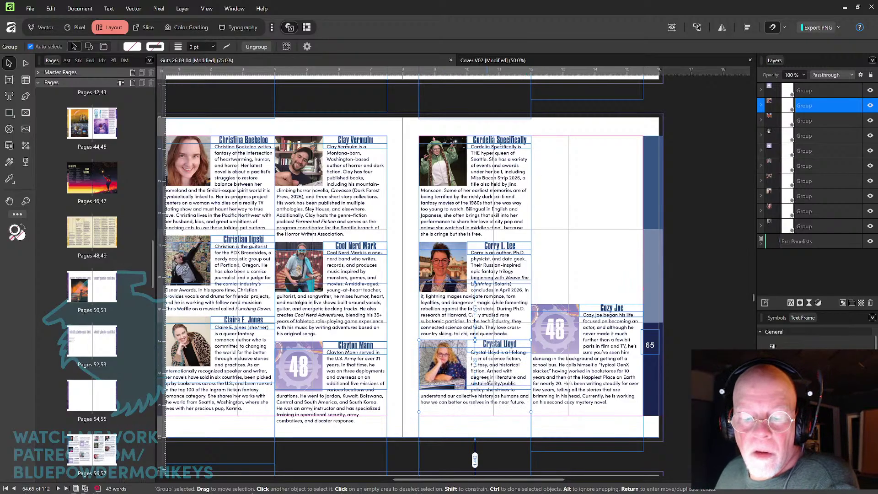
{"action": "key", "text": "shift+Down"}
{"action": "key", "text": "shift+Down"}
{"action": "key", "text": "shift+Up"}
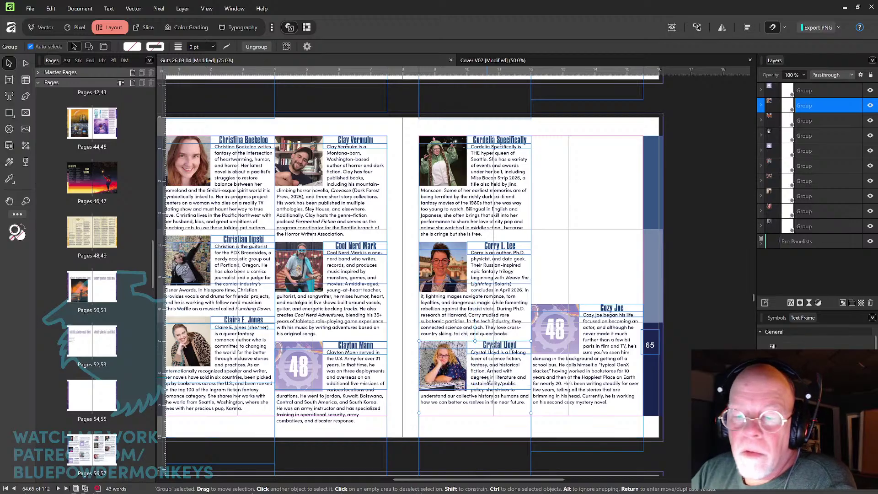
Move page 65's remaining second-column bio to the top of that column and place page 66's first bio beneath it.
{"action": "left_click_drag", "start_coordinate": [601, 363], "coordinate": [600, 198]}
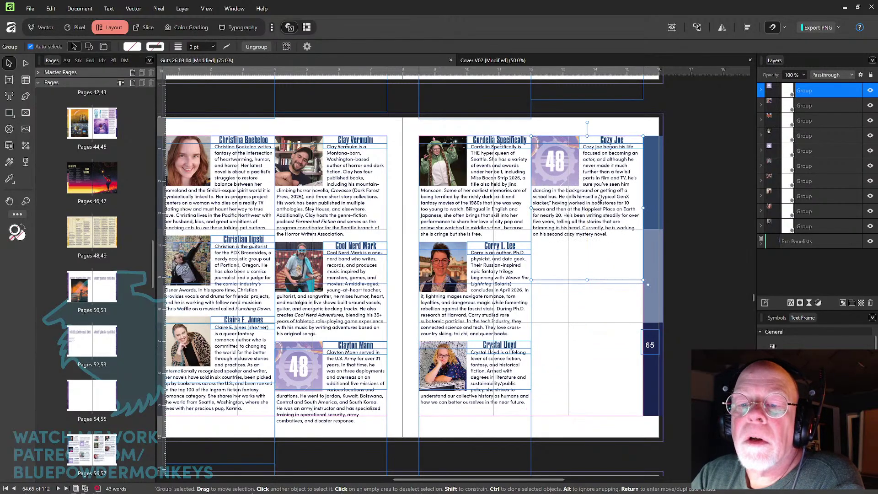
{"action": "scroll", "coordinate": [608, 266], "scroll_direction": "down", "scroll_amount": 3}
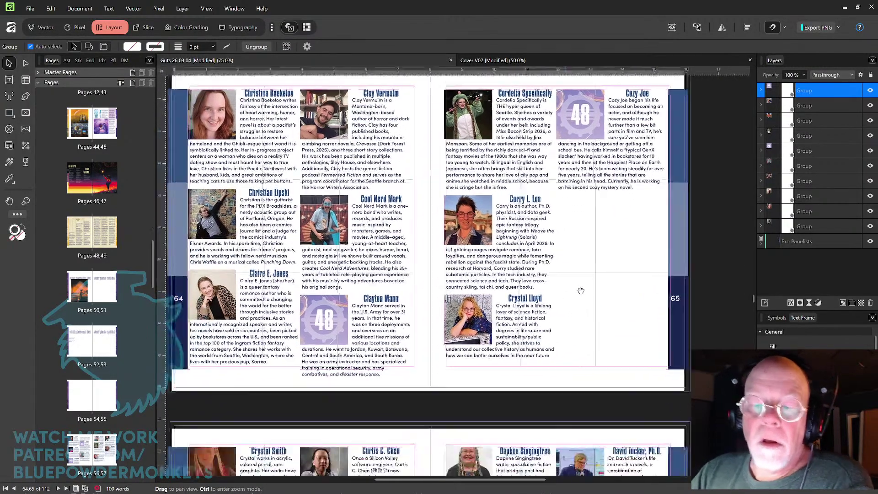
{"action": "left_click_drag", "start_coordinate": [581, 291], "coordinate": [626, 191]}
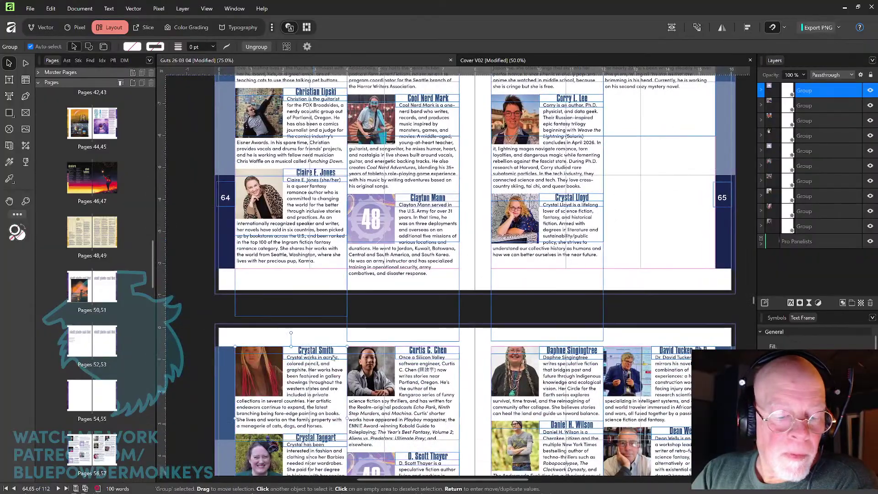
{"action": "left_click_drag", "start_coordinate": [275, 380], "coordinate": [614, 175]}
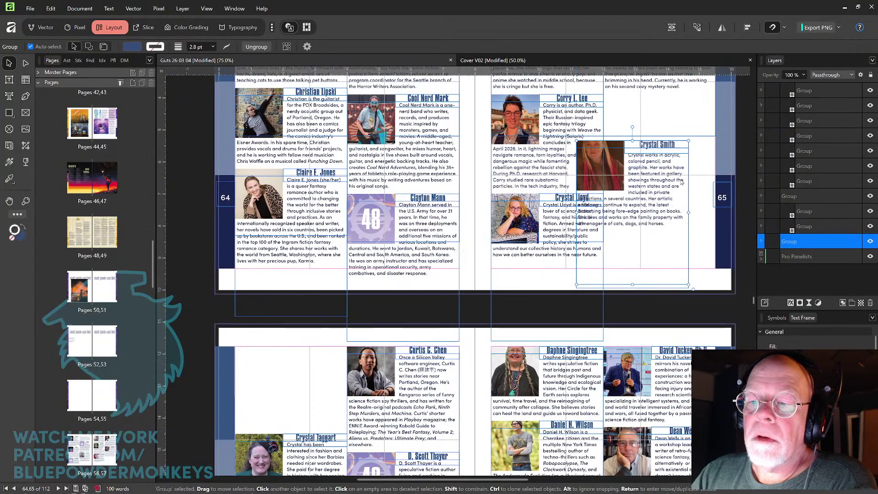
{"action": "left_click_drag", "start_coordinate": [680, 188], "coordinate": [565, 219]}
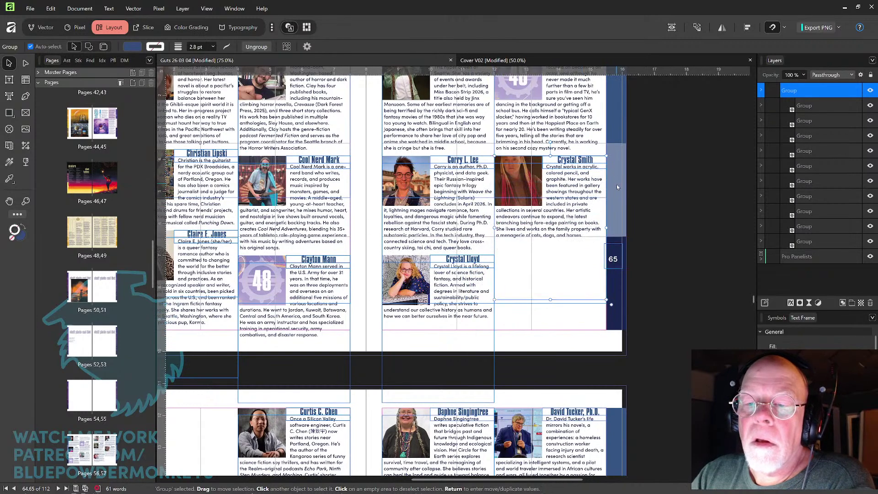
Try to move the middle bio of page 66's first column to the end of page 65's second column.
{"action": "scroll", "coordinate": [320, 396], "scroll_direction": "down", "scroll_amount": 3}
{"action": "scroll", "coordinate": [320, 396], "scroll_direction": "left", "scroll_amount": 1}
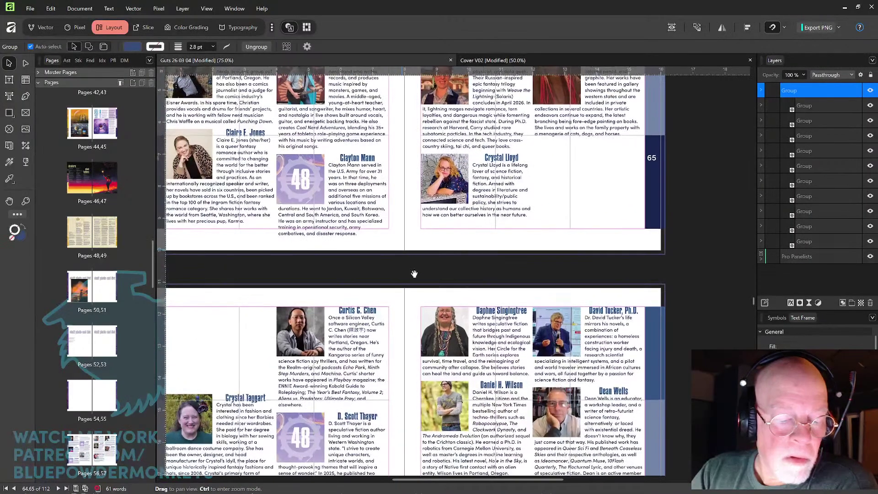
{"action": "left_click_drag", "start_coordinate": [243, 422], "coordinate": [614, 189]}
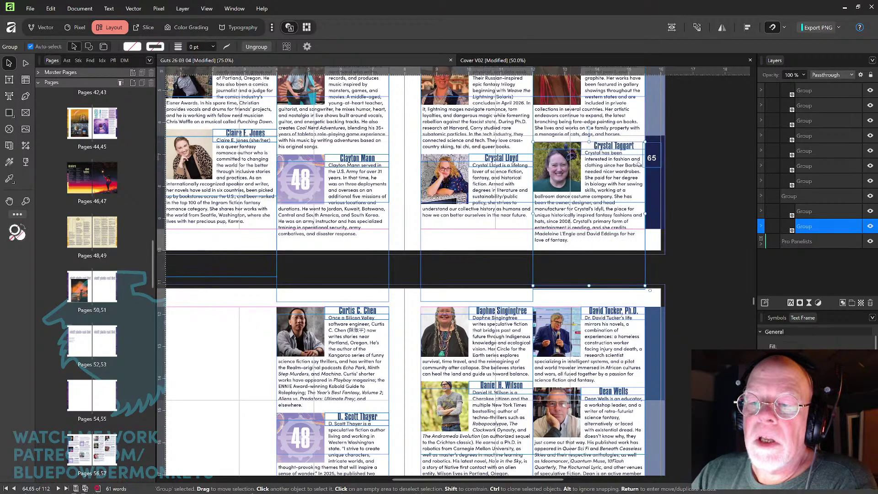
{"action": "key", "text": "ctrl+z"}
{"action": "scroll", "coordinate": [595, 185], "scroll_direction": "up", "scroll_amount": 8}
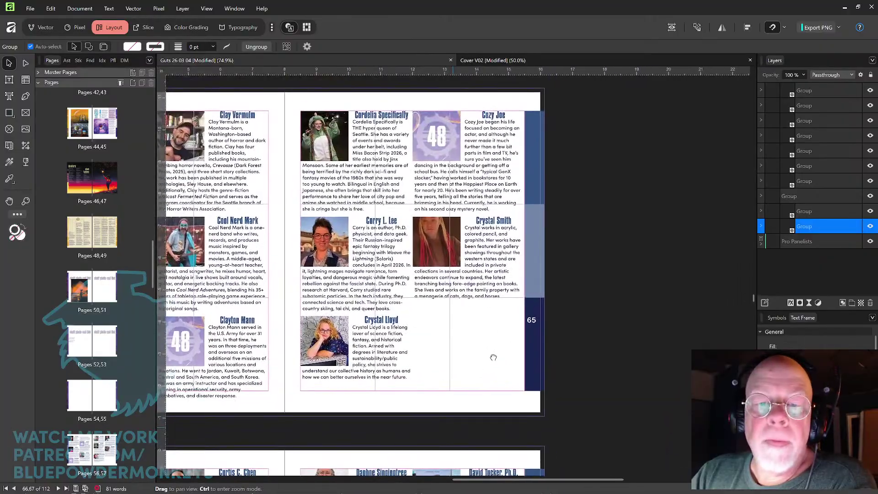
Move page 66's two remaining first-column bios up so they stack from the top of the column.
{"action": "left_click_drag", "start_coordinate": [493, 358], "coordinate": [522, 242]}
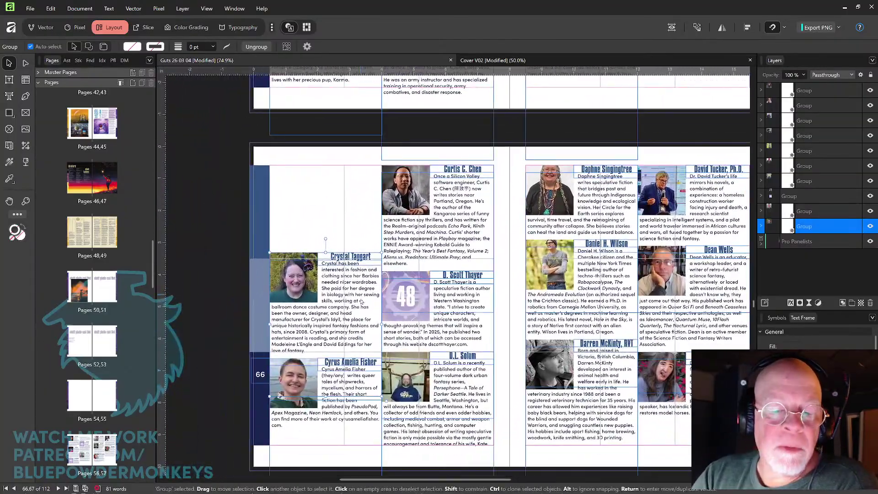
{"action": "left_click_drag", "start_coordinate": [362, 302], "coordinate": [369, 214]}
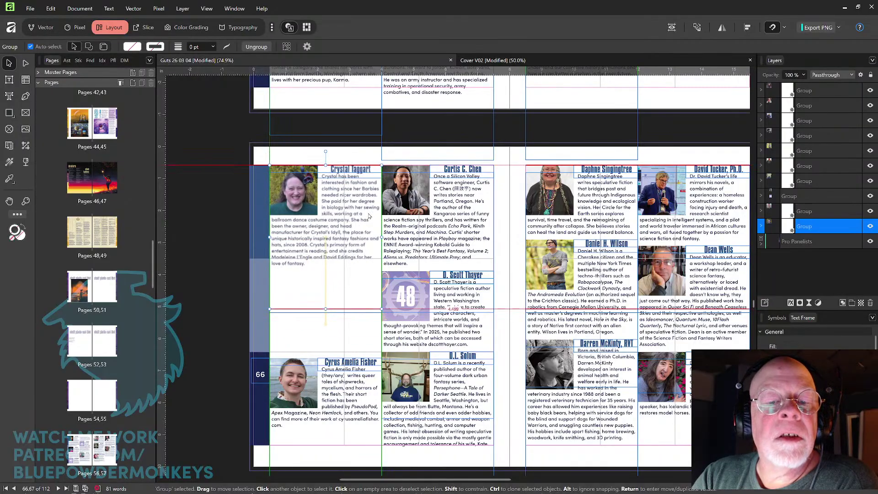
{"action": "left_click_drag", "start_coordinate": [361, 392], "coordinate": [364, 303]}
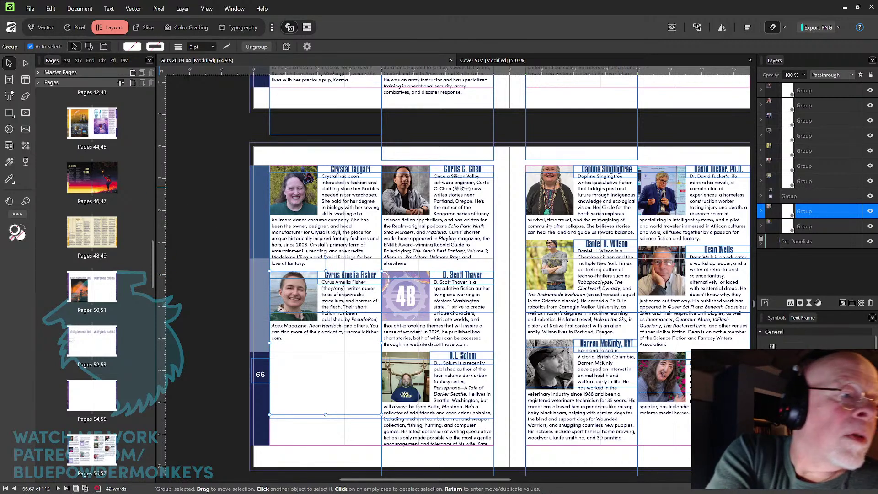
Tighten the tracking line by line in the lines beside the photo of the second bio in page 66's first column.
{"action": "key", "text": "t"}
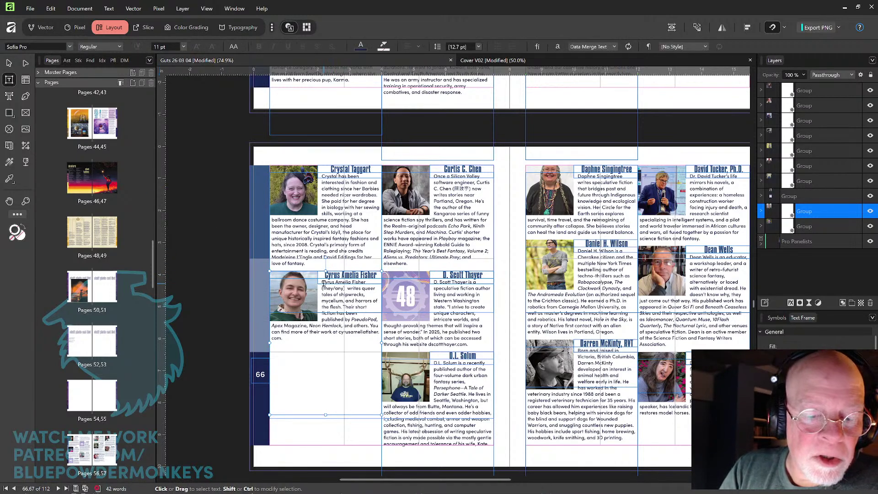
{"action": "left_click", "coordinate": [323, 284]}
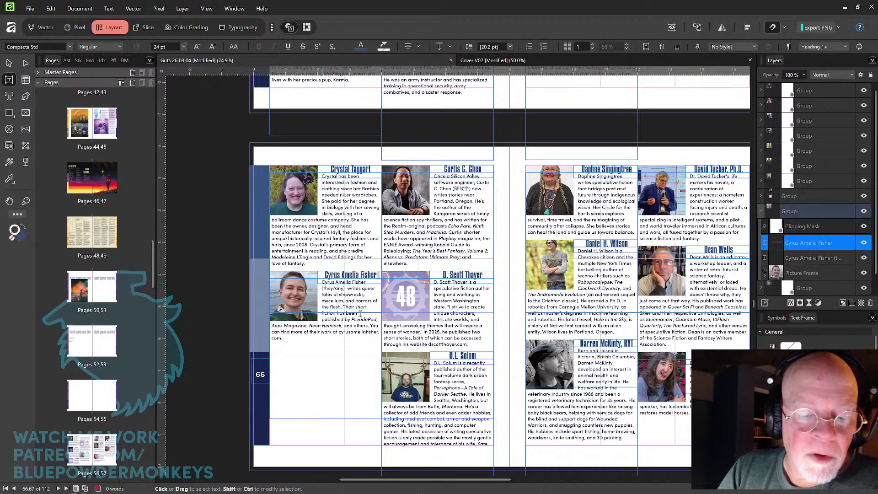
{"action": "left_click", "coordinate": [373, 314]}
{"action": "key", "text": "Up"}
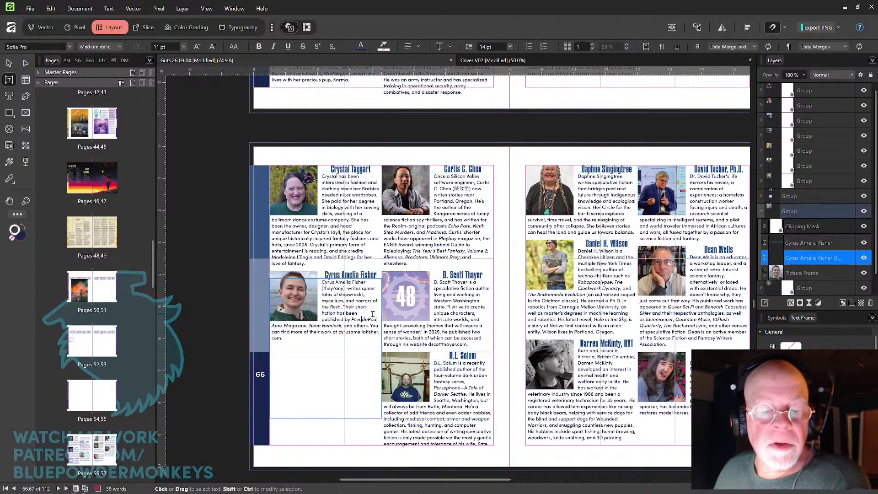
{"action": "key", "text": "shift+Down"}
{"action": "key", "text": "shift+Down"}
{"action": "key", "text": "shift+Down"}
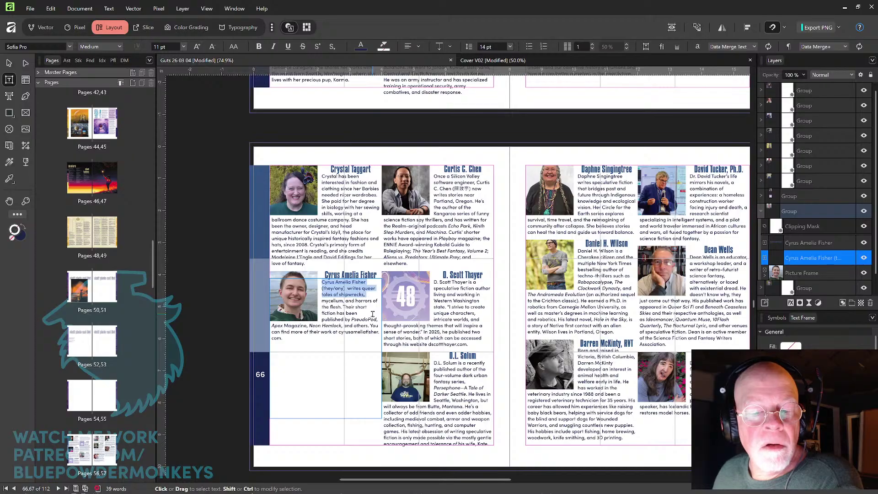
{"action": "key", "text": "shift+Down"}
{"action": "key", "text": "shift+Down"}
{"action": "key", "text": "shift+Down"}
{"action": "key", "text": "Up"}
{"action": "key", "text": "Up"}
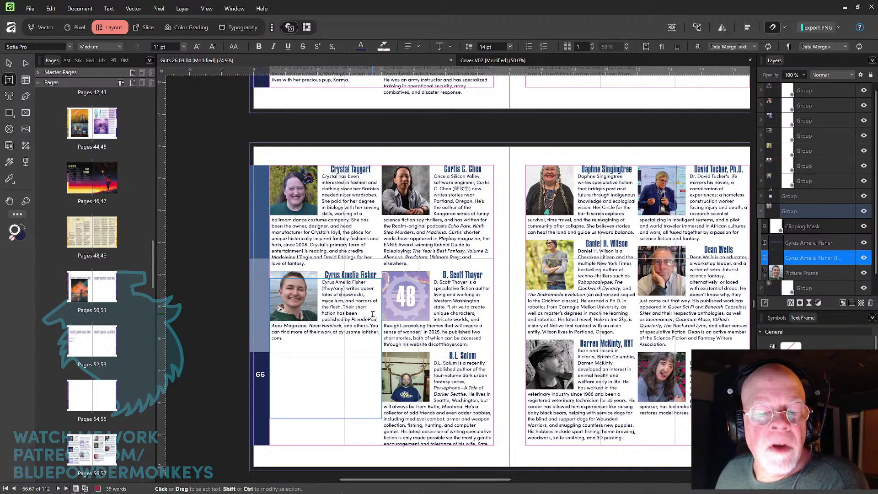
{"action": "key", "text": "shift+Down"}
{"action": "key", "text": "shift+Down"}
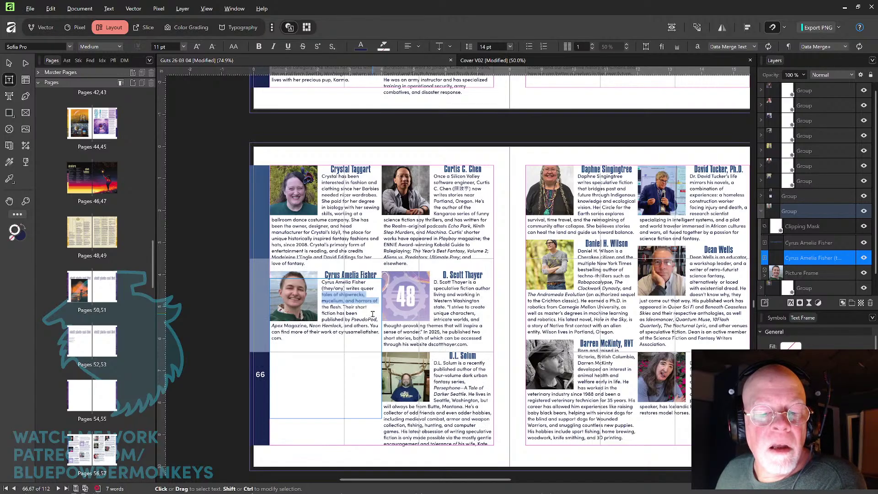
{"action": "key", "text": "Down"}
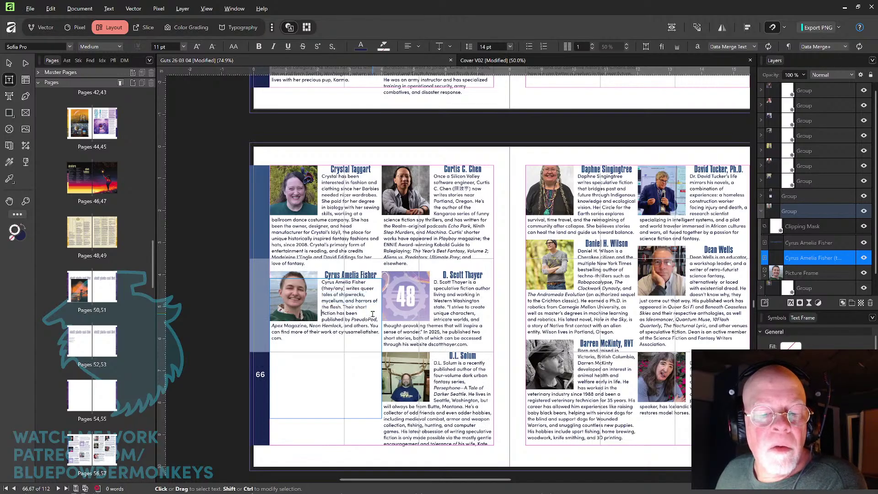
Tighten the tracking of that bio's closing lines to pull the stray ".com." up onto the line above.
{"action": "key", "text": "shift+Down"}
{"action": "key", "text": "shift+Down"}
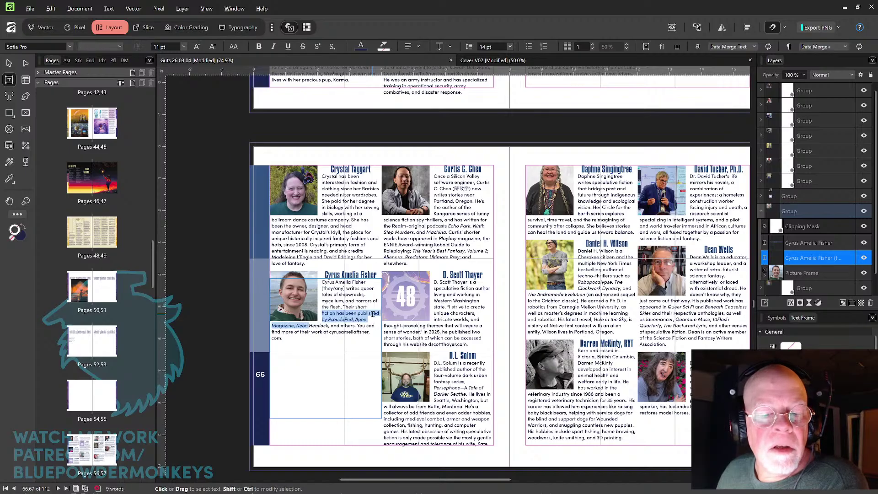
{"action": "key", "text": "Left"}
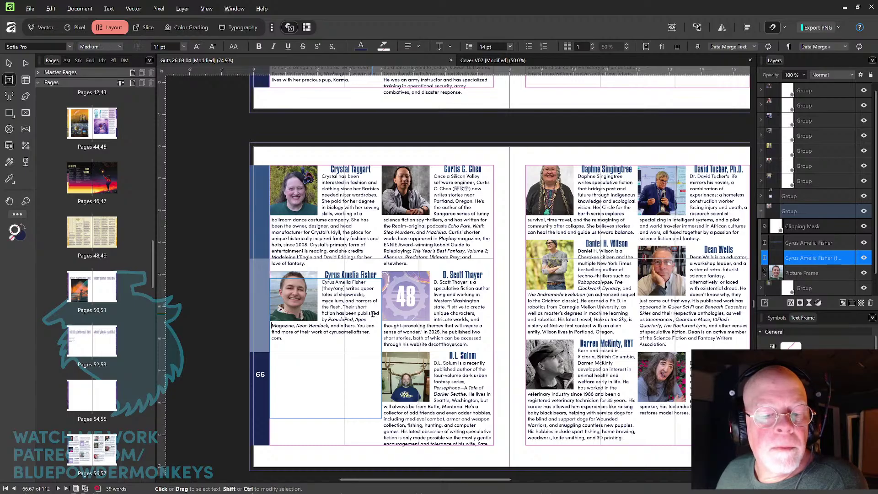
{"action": "key", "text": "shift+Down"}
{"action": "key", "text": "shift+Down"}
{"action": "key", "text": "alt+Left"}
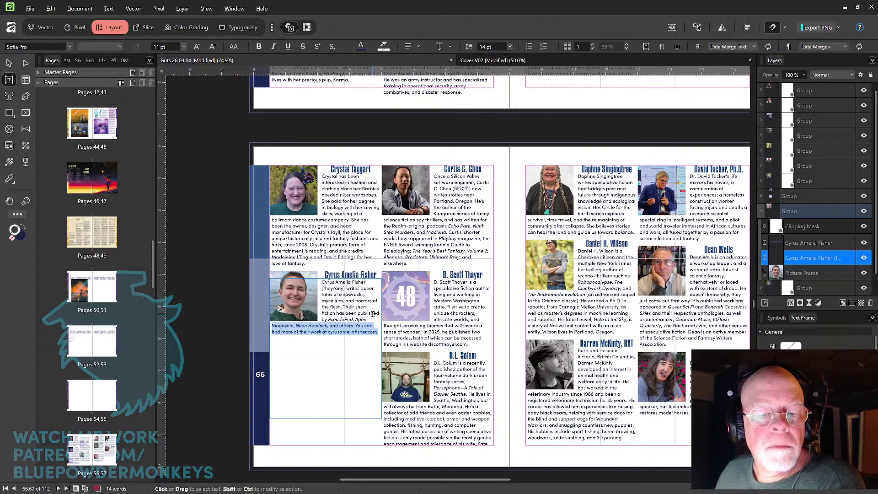
{"action": "left_click", "coordinate": [9, 64]}
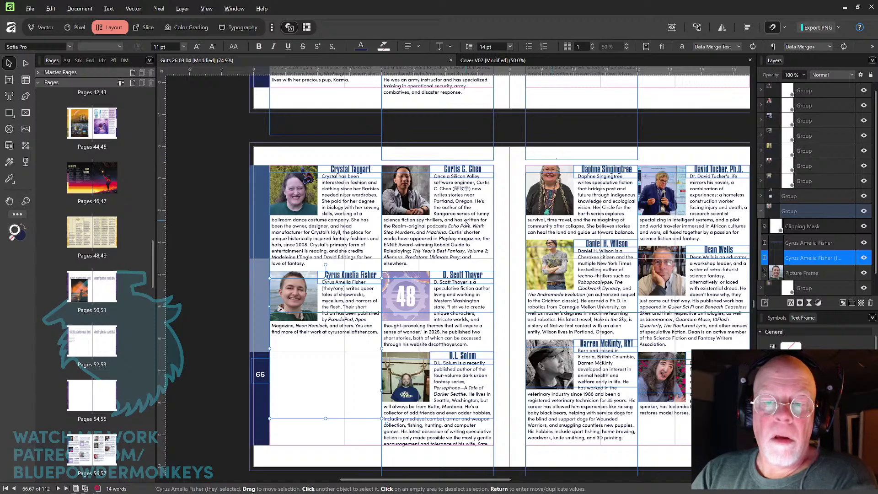
Move the first bio of page 66's second column to the end of the page's first column.
{"action": "left_click_drag", "start_coordinate": [465, 224], "coordinate": [489, 239]}
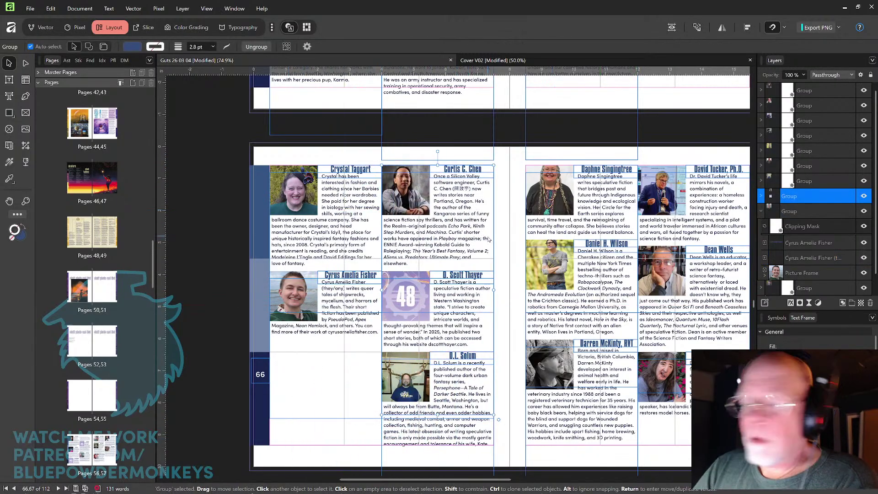
{"action": "left_click", "coordinate": [510, 172], "text": "shift"}
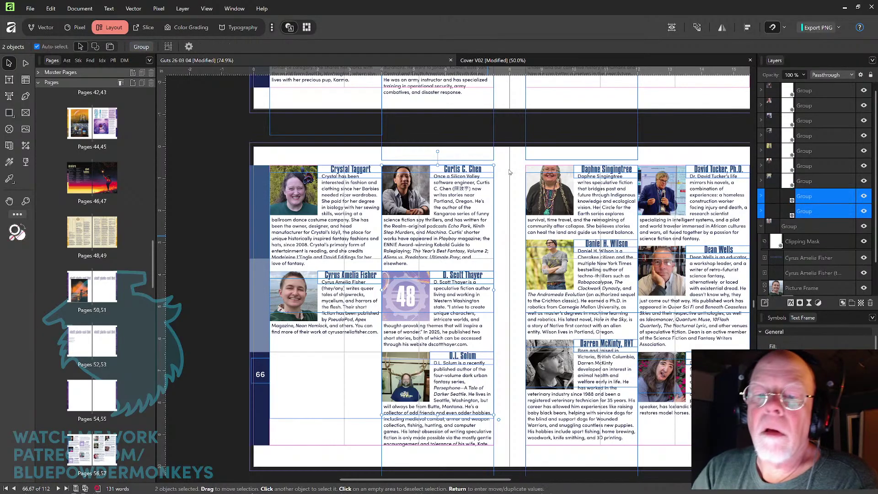
{"action": "left_click", "coordinate": [510, 172]}
{"action": "left_click_drag", "start_coordinate": [469, 212], "coordinate": [359, 393]}
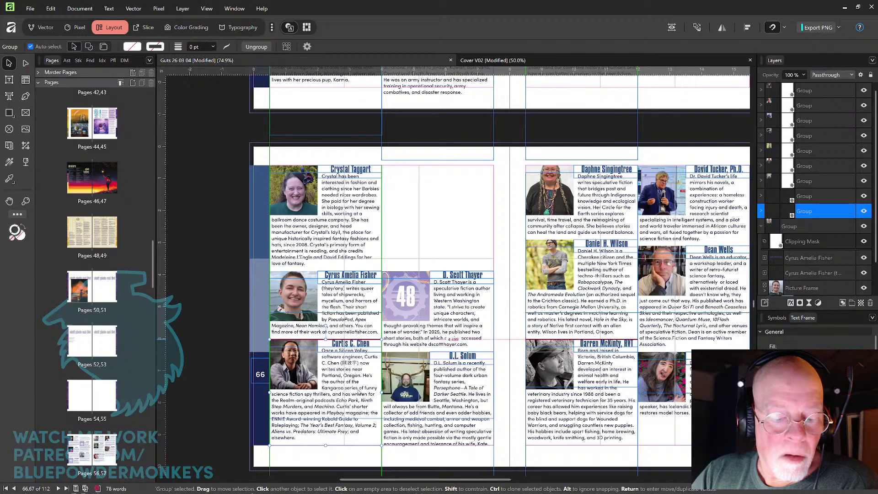
{"action": "left_click", "coordinate": [460, 227]}
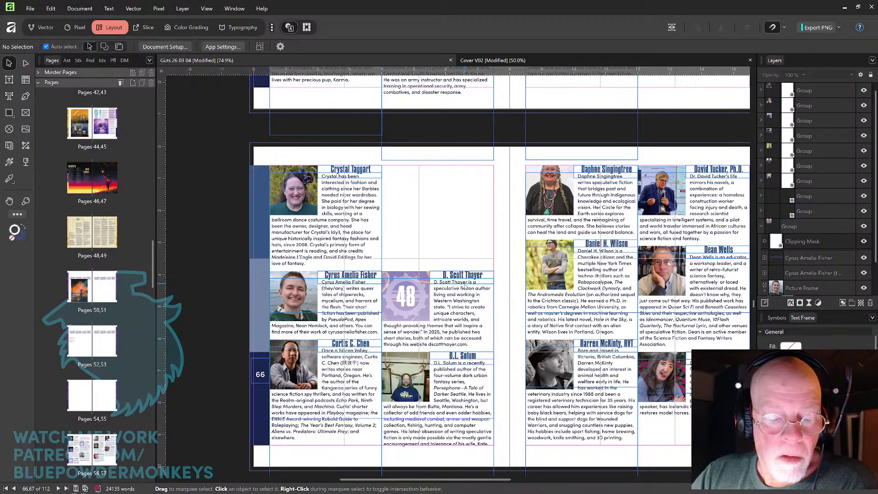
Move page 66's two remaining second-column bios up so they stack from the top of the column.
{"action": "left_click", "coordinate": [456, 315]}
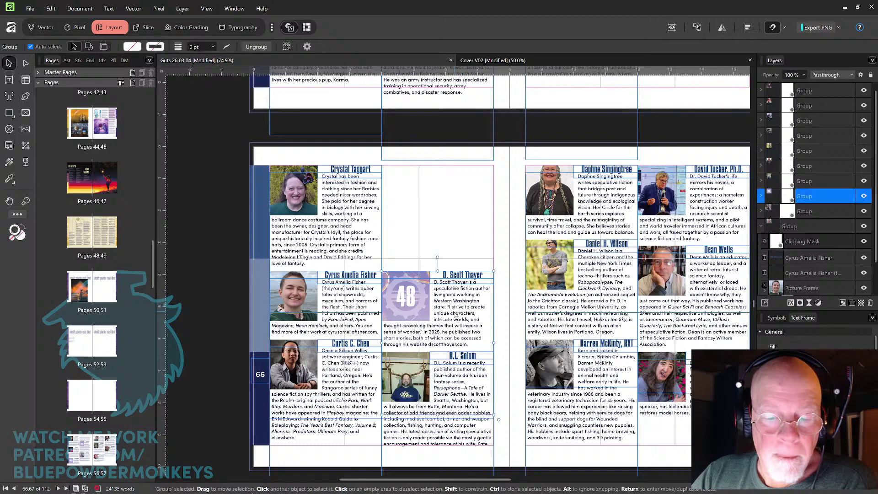
{"action": "left_click_drag", "start_coordinate": [460, 323], "coordinate": [465, 218]}
{"action": "left_click", "coordinate": [462, 380]}
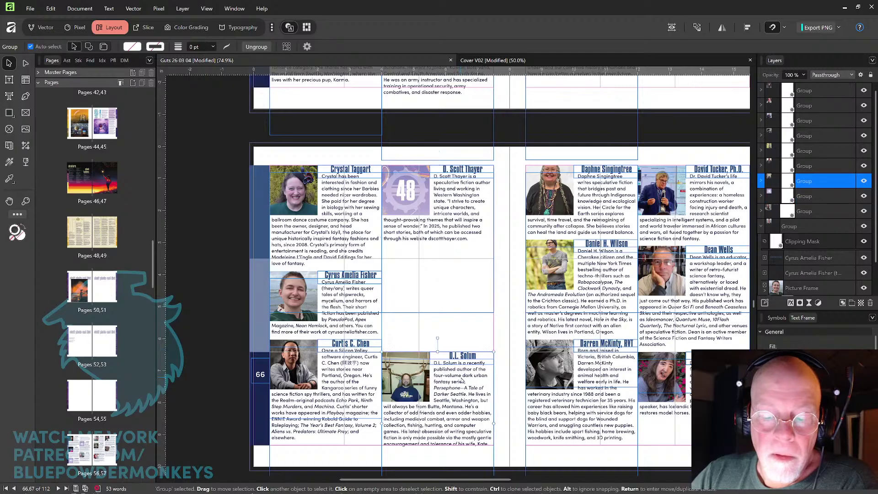
{"action": "left_click_drag", "start_coordinate": [462, 386], "coordinate": [497, 257]}
Move page 67's first bio to the end of page 66's second column and shift it down clear of the bio above.
{"action": "left_click_drag", "start_coordinate": [599, 206], "coordinate": [461, 385]}
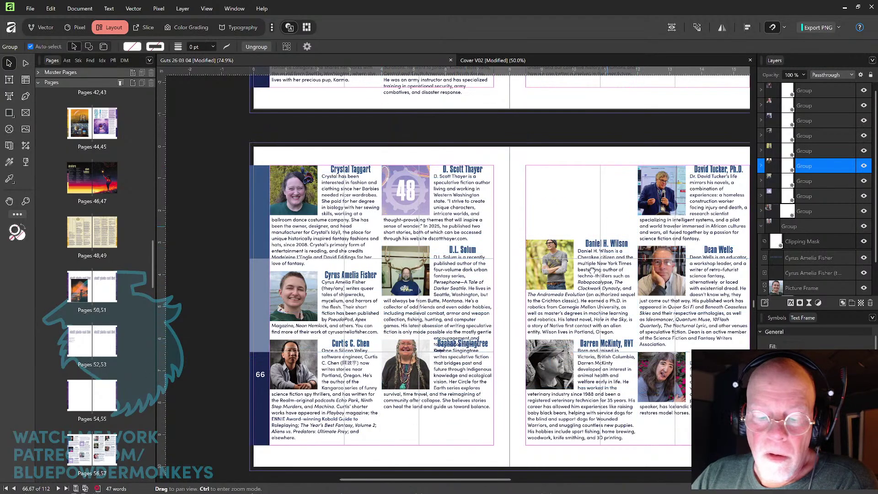
{"action": "left_click_drag", "start_coordinate": [589, 267], "coordinate": [562, 240]}
{"action": "left_click_drag", "start_coordinate": [440, 366], "coordinate": [437, 372]}
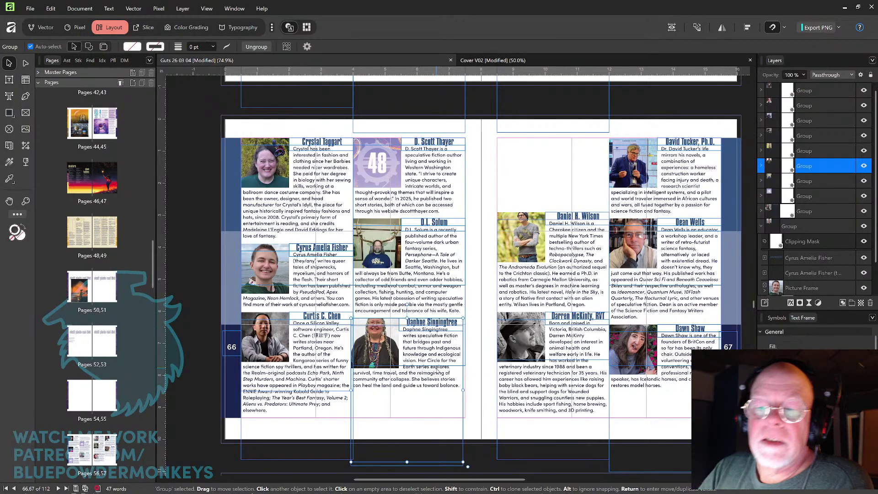
Stack page 67's two remaining first-column bios from the top of the column, nudging the second one up to even the gap.
{"action": "key", "text": "space"}
{"action": "left_click_drag", "start_coordinate": [587, 284], "coordinate": [541, 221]}
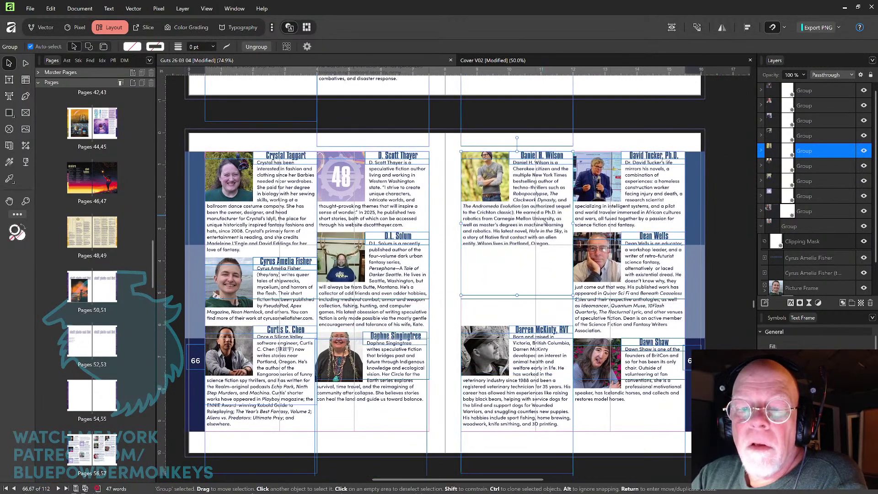
{"action": "left_click_drag", "start_coordinate": [543, 365], "coordinate": [539, 296]}
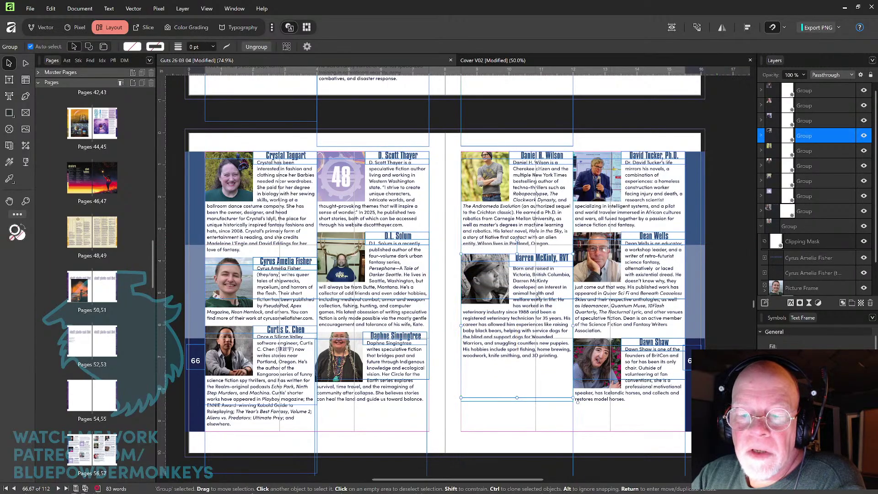
{"action": "key", "text": "Up"}
{"action": "key", "text": "Up"}
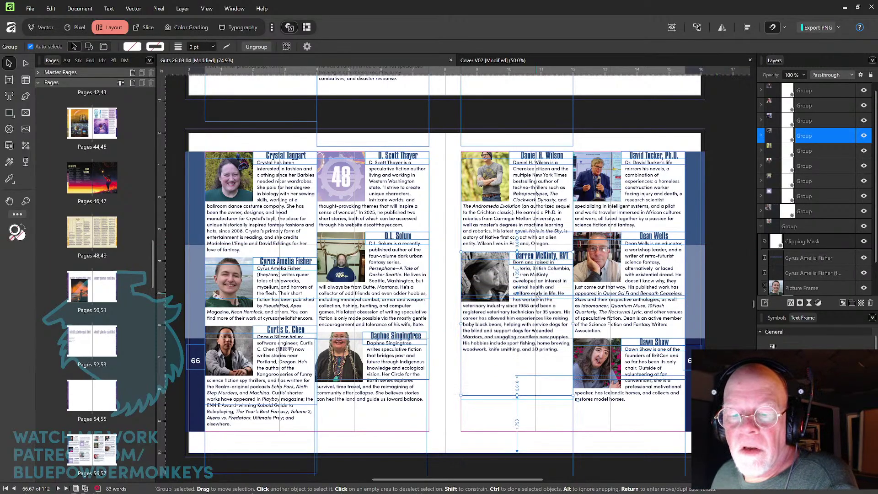
{"action": "key", "text": "Up"}
{"action": "key", "text": "Up"}
{"action": "key", "text": "Up"}
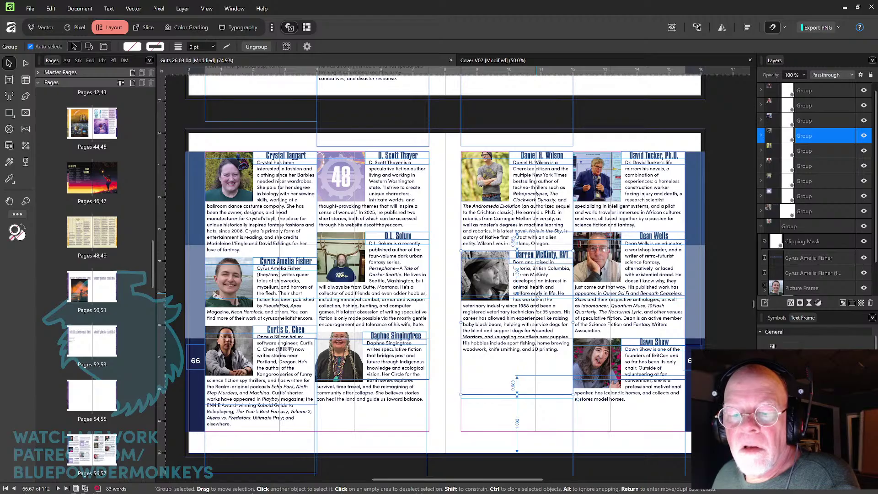
{"action": "key", "text": "Up"}
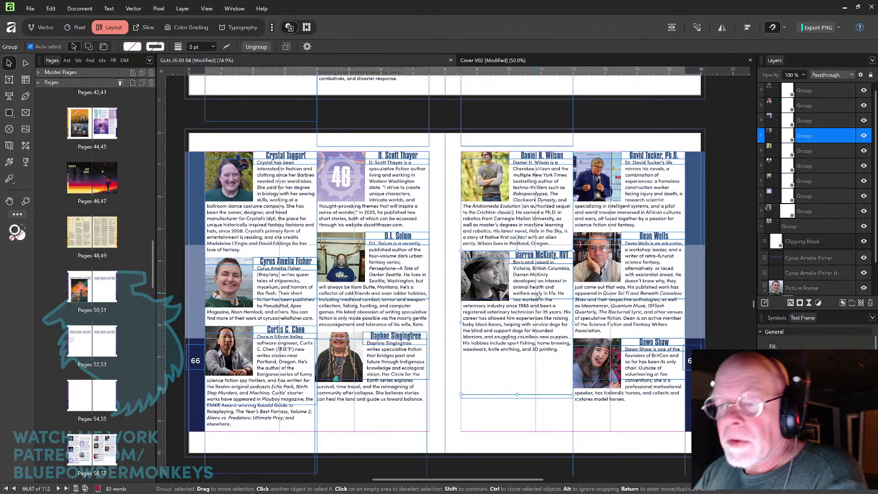
Move the first bio of page 67's second column to the end of the first column and shift the remaining two up.
{"action": "left_click_drag", "start_coordinate": [641, 193], "coordinate": [529, 399]}
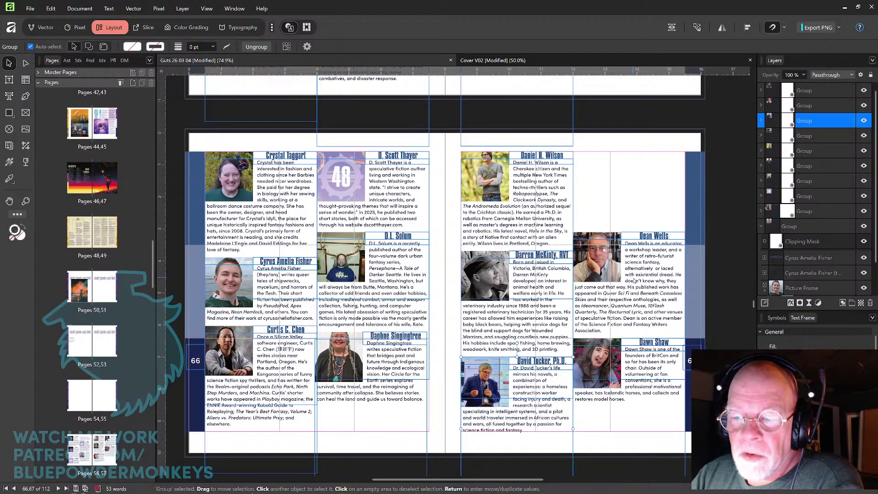
{"action": "left_click_drag", "start_coordinate": [634, 280], "coordinate": [651, 207]}
{"action": "left_click_drag", "start_coordinate": [640, 368], "coordinate": [643, 287]}
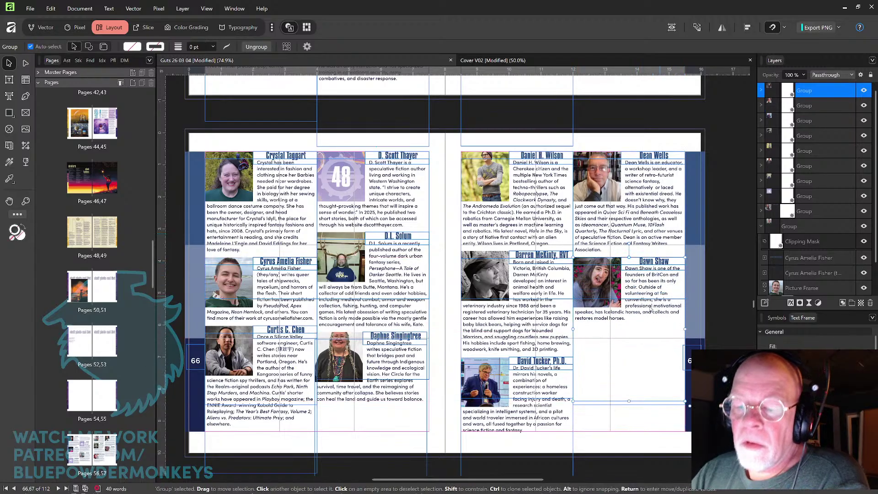
Move page 68's first bio to the end of page 67's second column.
{"action": "scroll", "coordinate": [651, 310], "scroll_direction": "down", "scroll_amount": 4}
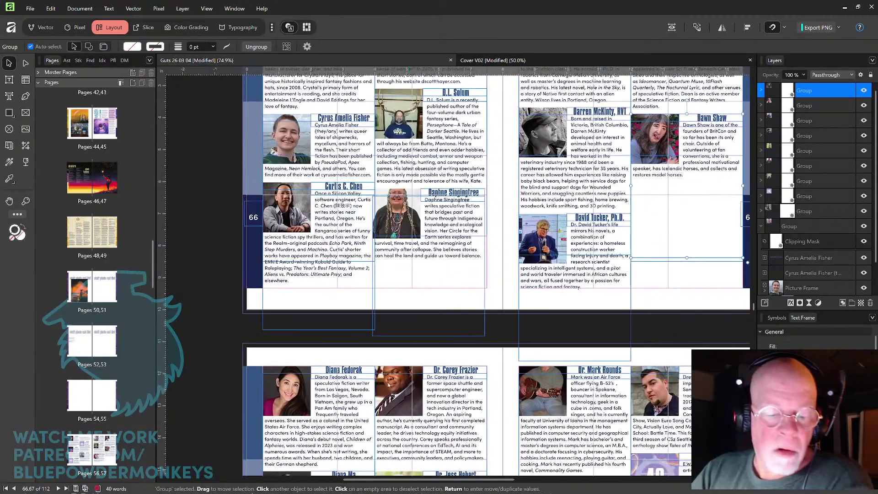
{"action": "left_click_drag", "start_coordinate": [287, 393], "coordinate": [545, 241]}
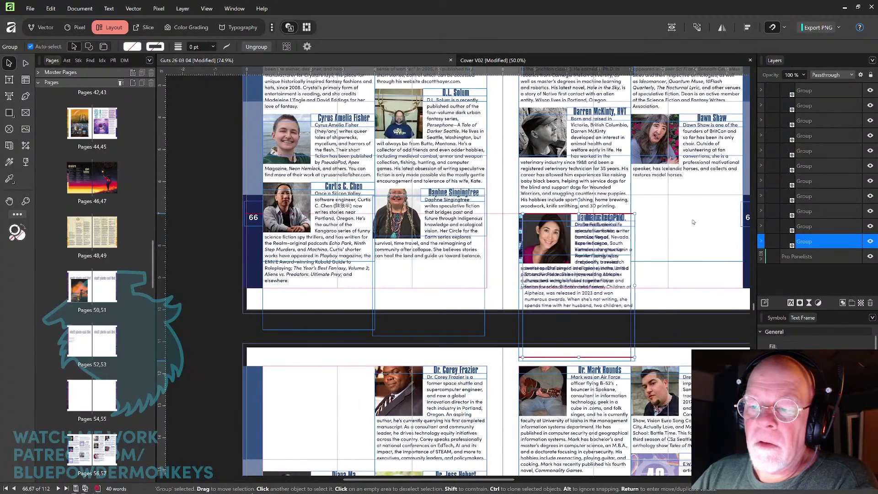
{"action": "left_click_drag", "start_coordinate": [693, 222], "coordinate": [713, 226]}
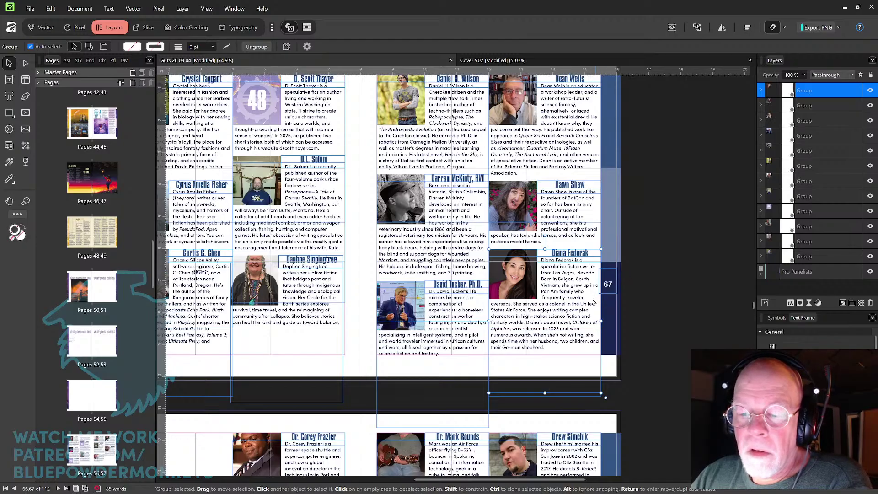
Move page 68's two remaining first-column bios up so they stack from the top margin.
{"action": "left_click_drag", "start_coordinate": [508, 339], "coordinate": [613, 247]}
{"action": "left_click_drag", "start_coordinate": [552, 311], "coordinate": [600, 205]}
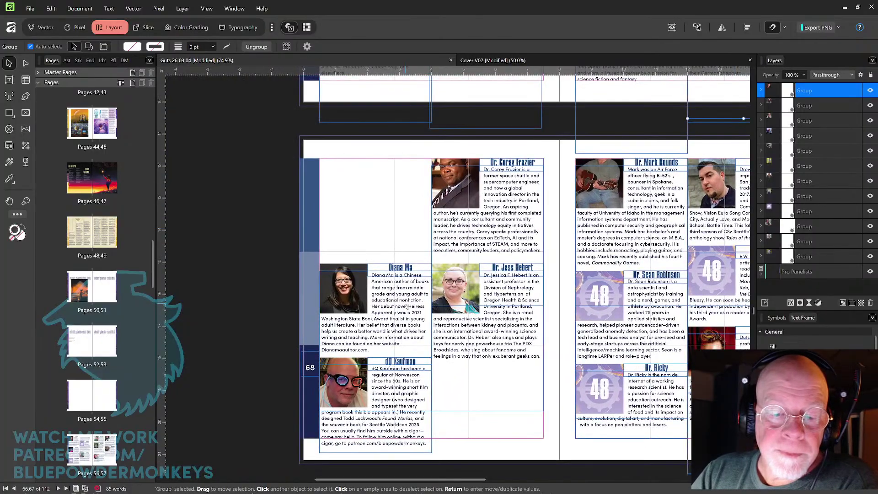
{"action": "left_click_drag", "start_coordinate": [406, 306], "coordinate": [412, 204]}
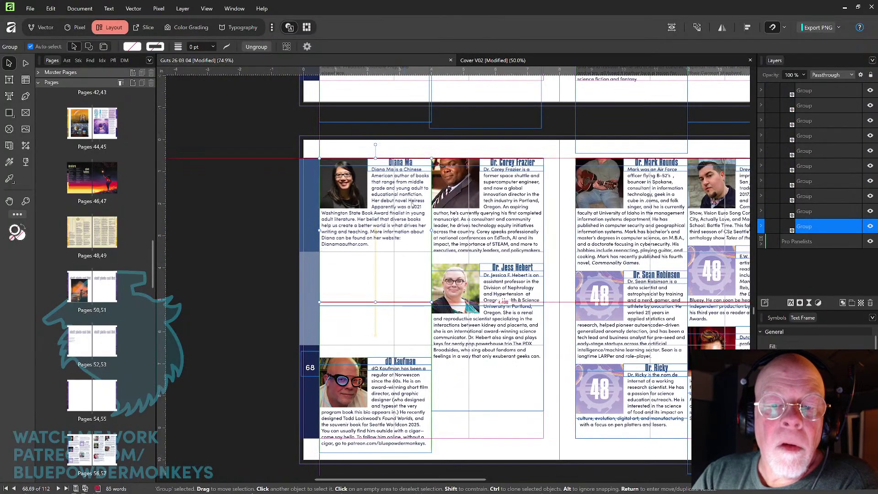
{"action": "left_click_drag", "start_coordinate": [407, 396], "coordinate": [411, 291]}
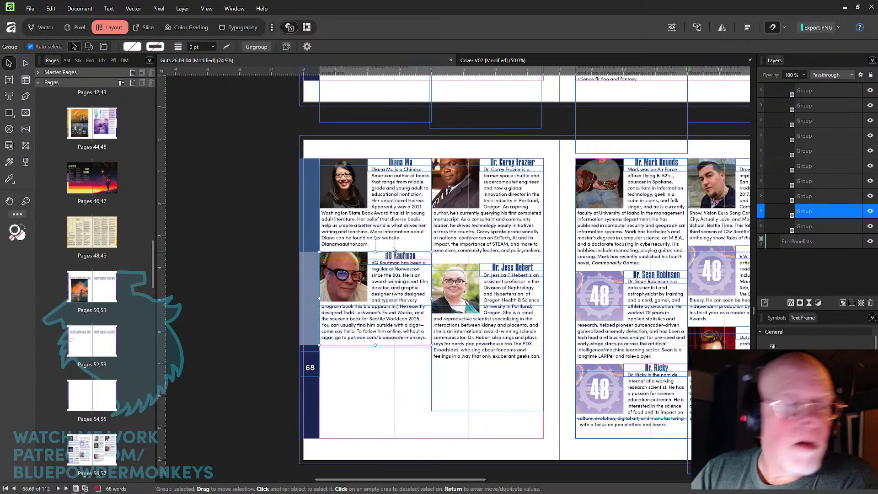
Delete "has been a regular at Norwescon since the 60s. He" from page 68's second first-column bio so it continues with "is an award-winning".
{"action": "left_click", "coordinate": [10, 81]}
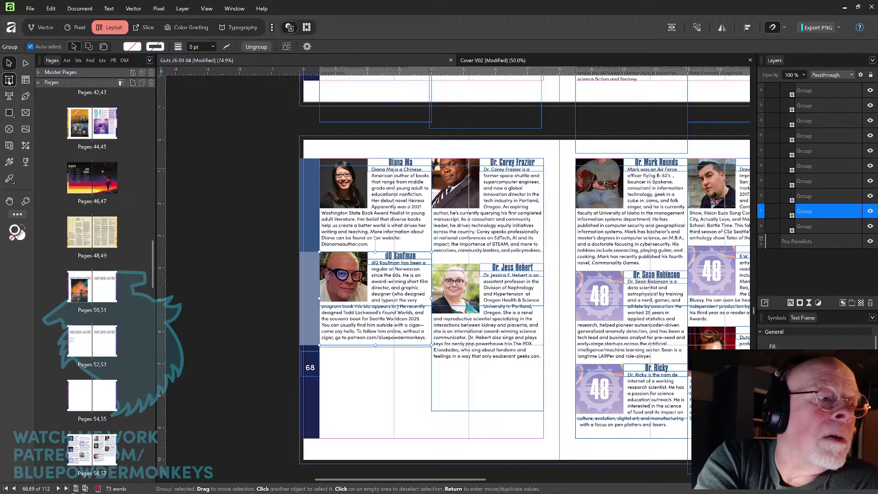
{"action": "left_click", "coordinate": [404, 282]}
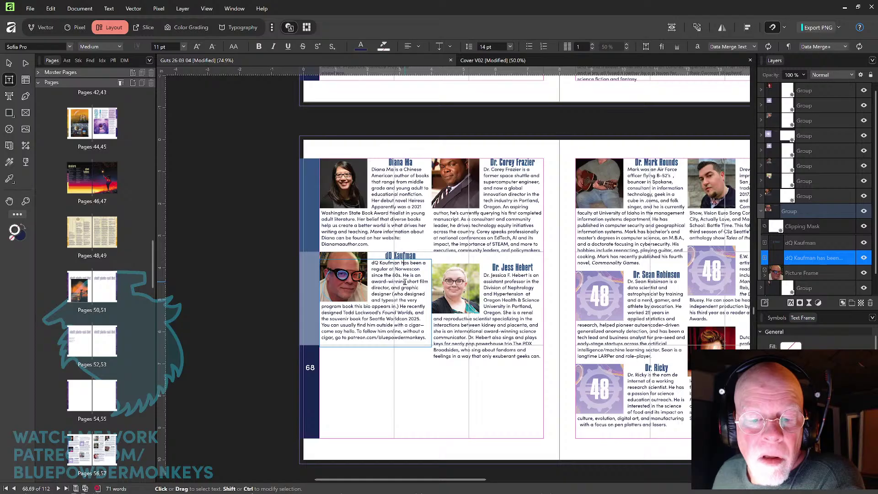
{"action": "key", "text": "shift+Down"}
{"action": "key", "text": "shift+Down"}
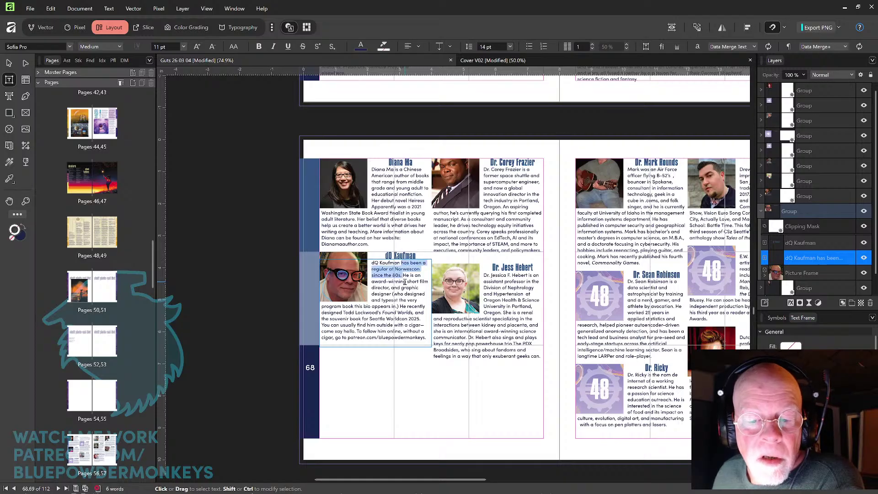
{"action": "key", "text": "BackSpace"}
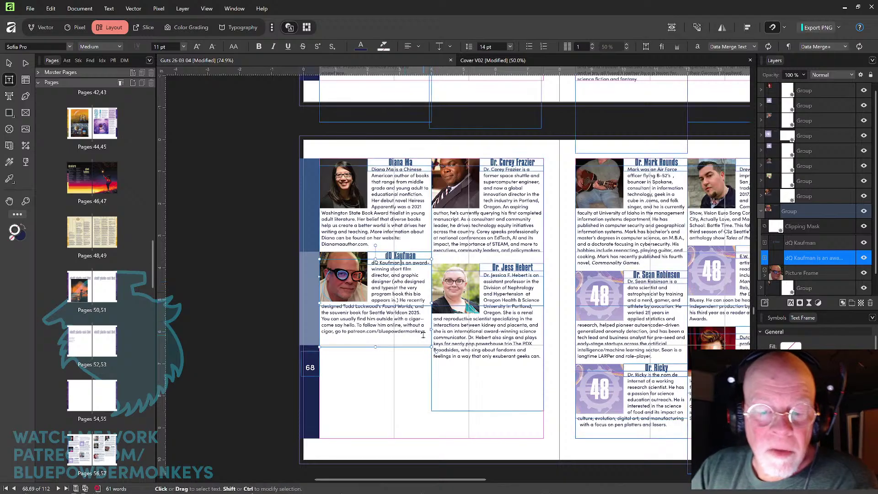
{"action": "key", "text": "Escape"}
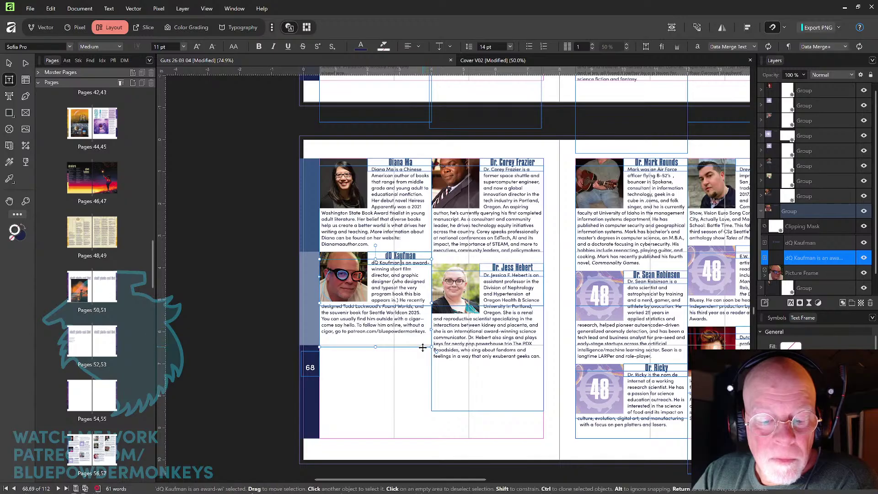
Move the first bio of page 68's second column to the end of the first column and raise the remaining one to the top margin.
{"action": "left_click", "coordinate": [8, 63]}
{"action": "left_click_drag", "start_coordinate": [518, 214], "coordinate": [412, 394]}
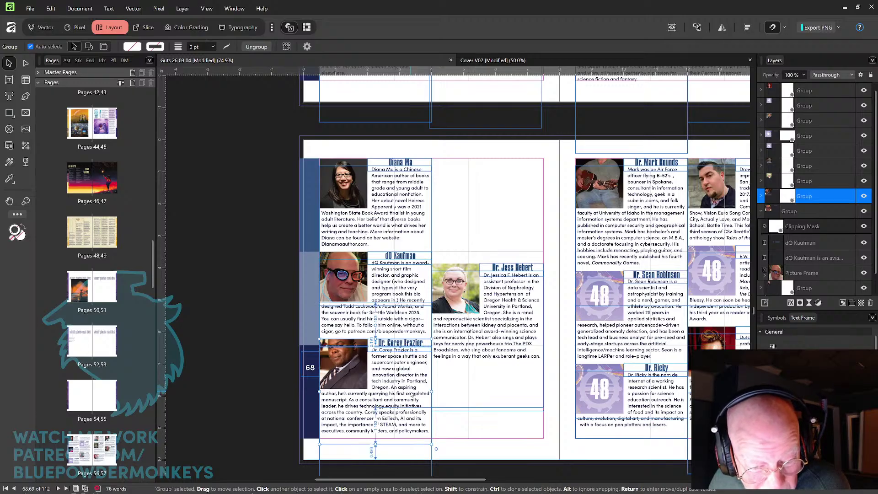
{"action": "left_click_drag", "start_coordinate": [412, 395], "coordinate": [411, 394]}
{"action": "left_click_drag", "start_coordinate": [516, 311], "coordinate": [517, 216]}
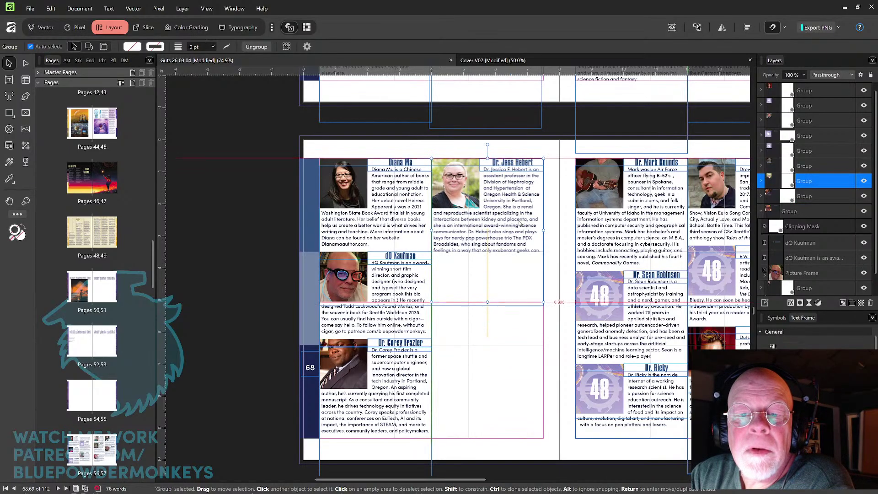
Move page 69's first bio to the end of page 68's second column and stack its two remaining first-column bios from the top margin.
{"action": "left_click_drag", "start_coordinate": [655, 223], "coordinate": [511, 325]}
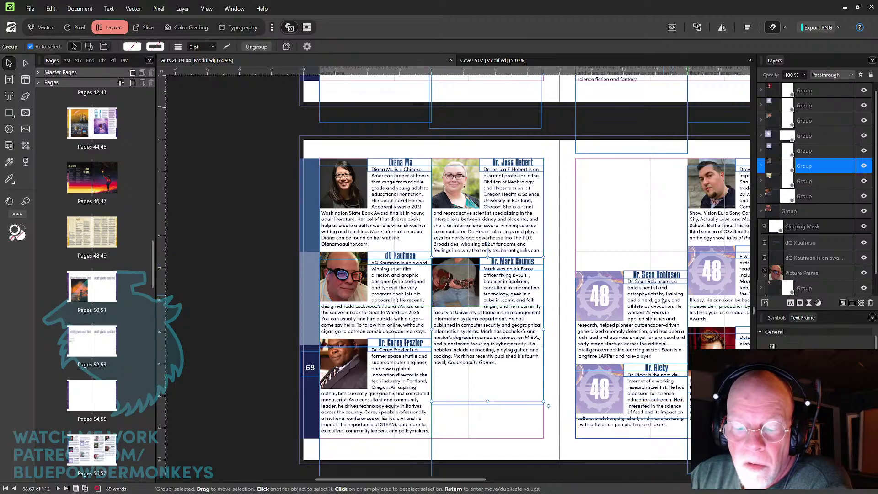
{"action": "mouse_move", "coordinate": [656, 321]}
{"action": "left_mouse_down"}
{"action": "mouse_move", "coordinate": [562, 350]}
{"action": "mouse_move", "coordinate": [567, 414]}
{"action": "mouse_move", "coordinate": [511, 421]}
{"action": "mouse_move", "coordinate": [513, 313]}
{"action": "mouse_move", "coordinate": [659, 329]}
{"action": "mouse_move", "coordinate": [654, 270]}
{"action": "mouse_move", "coordinate": [577, 302]}
{"action": "mouse_move", "coordinate": [584, 245]}
{"action": "left_mouse_up"}
{"action": "left_click_drag", "start_coordinate": [583, 407], "coordinate": [583, 300]}
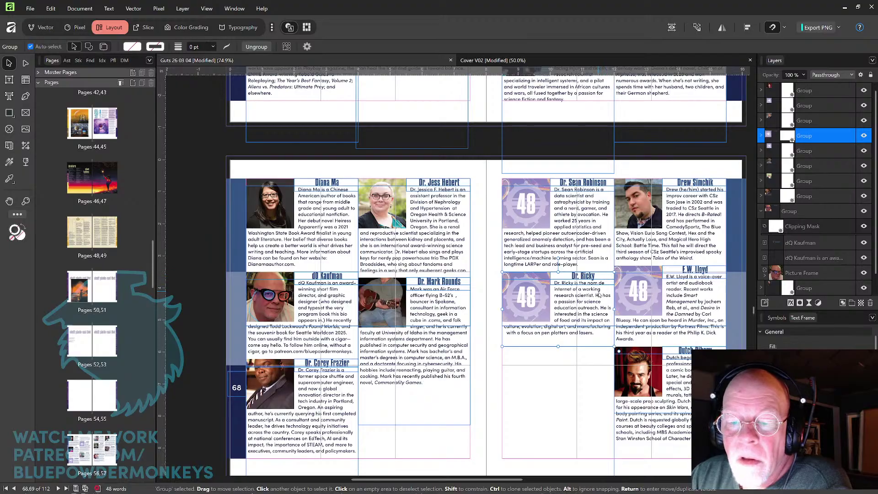
Remove the stray space before "with a focus on pen plotters and lasers" in page 69's second first-column bio.
{"action": "left_click", "coordinate": [9, 80]}
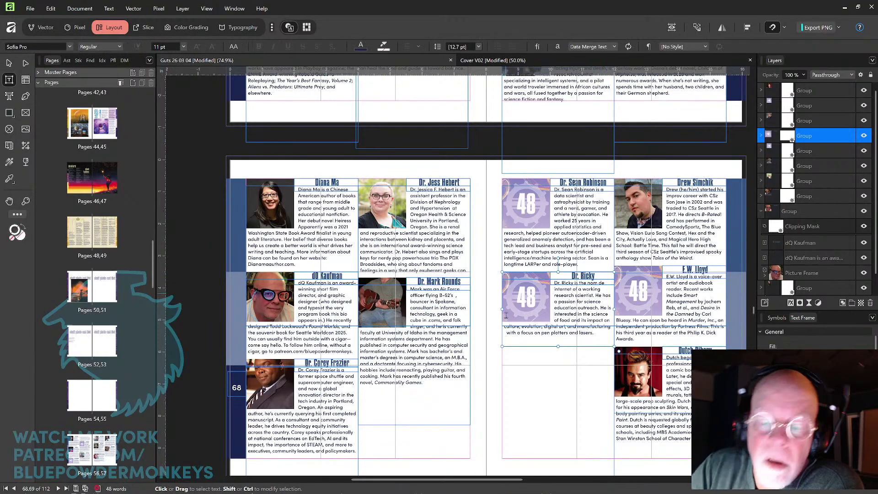
{"action": "left_click", "coordinate": [506, 333]}
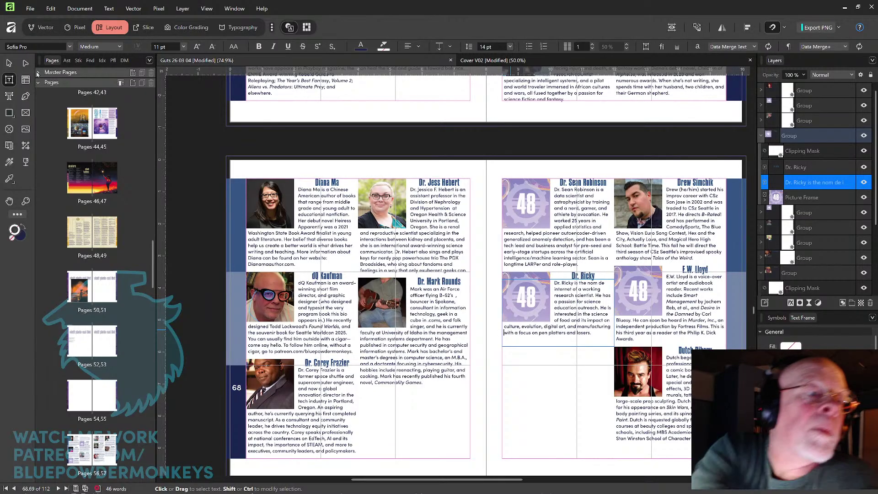
{"action": "key", "text": "Escape"}
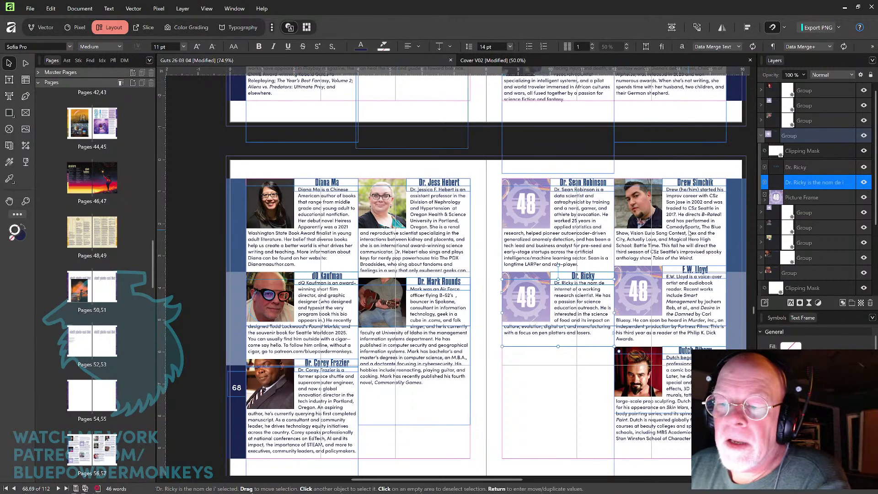
Move the first bio of page 69's second column to the end of the first column.
{"action": "mouse_move", "coordinate": [689, 232]}
{"action": "left_mouse_down"}
{"action": "mouse_move", "coordinate": [603, 371]}
{"action": "mouse_move", "coordinate": [579, 392]}
{"action": "left_mouse_up"}
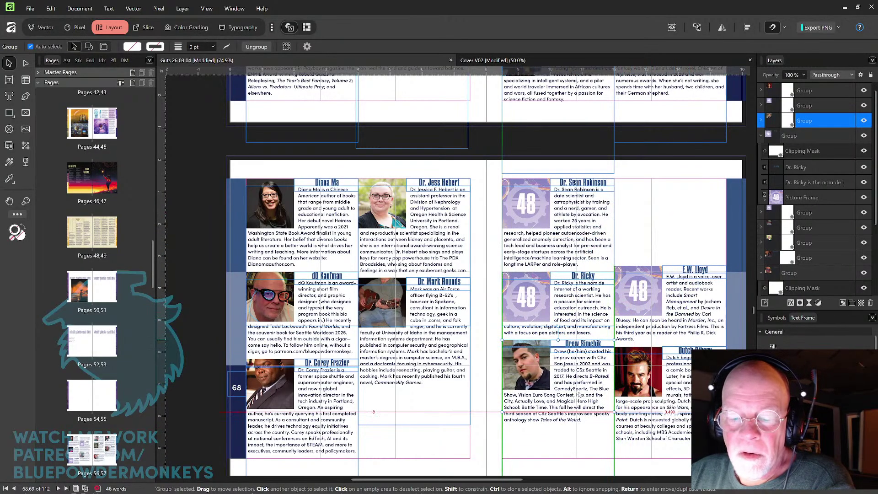
{"action": "left_click", "coordinate": [693, 242]}
{"action": "scroll", "coordinate": [693, 242], "scroll_direction": "right", "scroll_amount": 3}
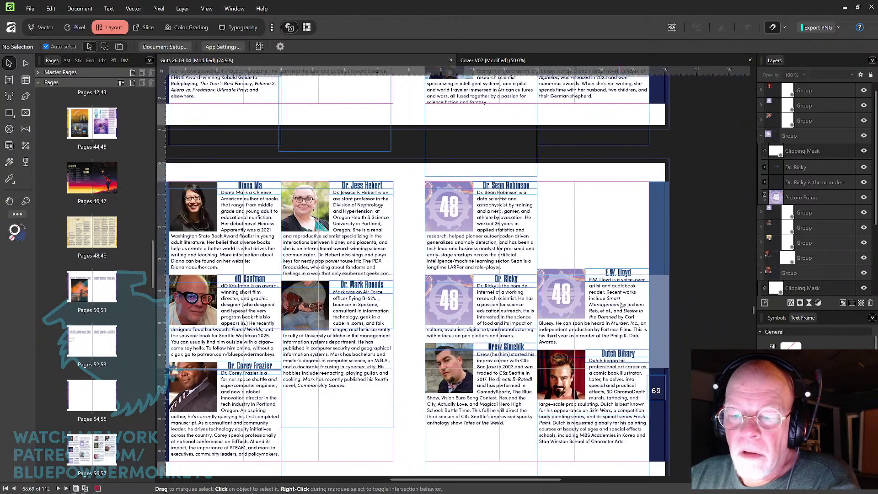
Stack page 69's two remaining second-column bios from the top margin and save the document.
{"action": "left_click_drag", "start_coordinate": [621, 304], "coordinate": [620, 214]}
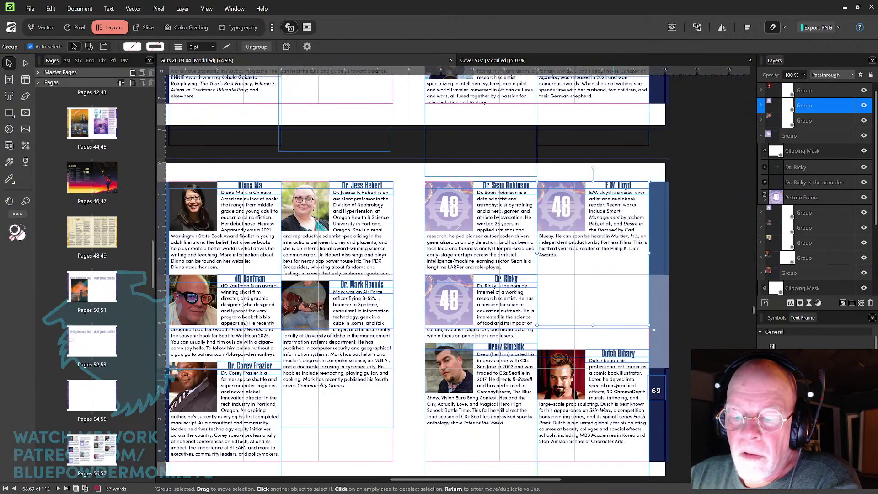
{"action": "left_click_drag", "start_coordinate": [615, 385], "coordinate": [616, 296]}
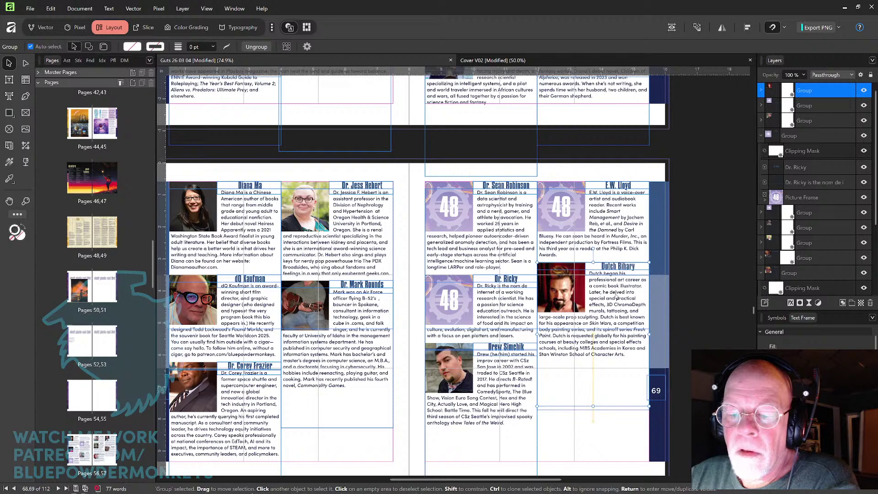
{"action": "left_click", "coordinate": [631, 170]}
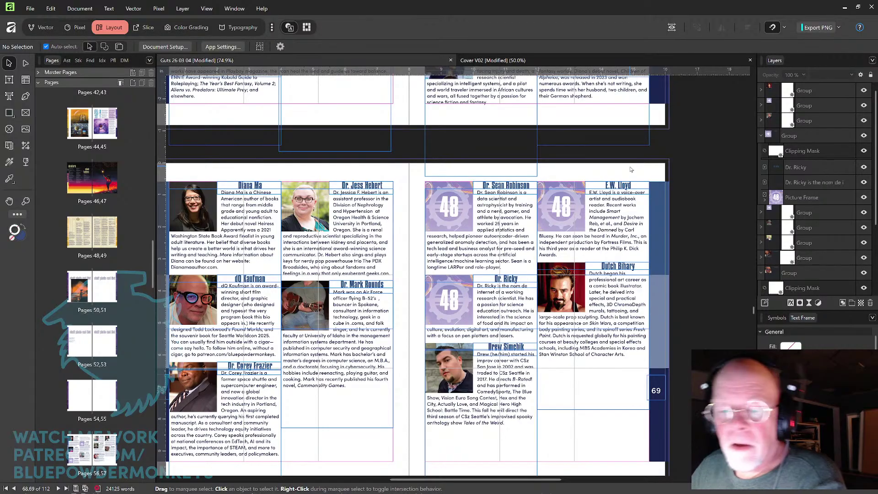
{"action": "key", "text": "ctrl+s"}
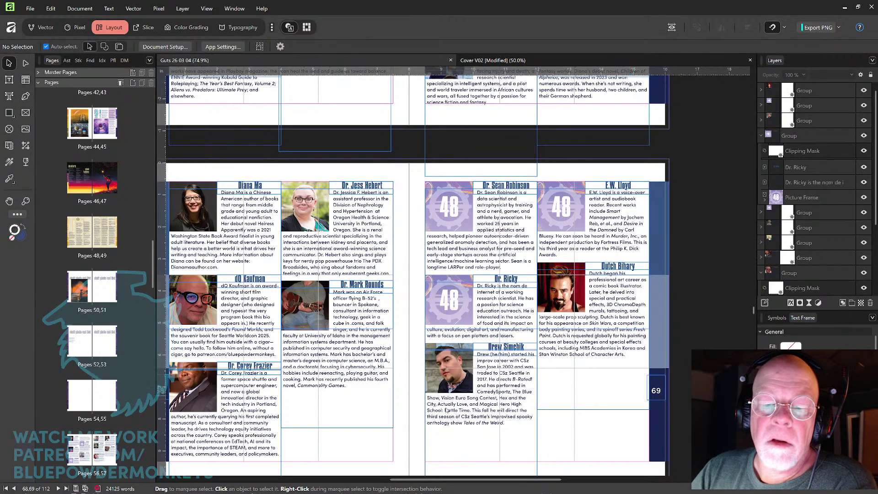
Move page 70's first bio to the end of page 69's second column and raise the remaining first-column bio to the top margin.
{"action": "left_click_drag", "start_coordinate": [448, 411], "coordinate": [451, 231]}
{"action": "mouse_move", "coordinate": [256, 387]}
{"action": "left_mouse_down"}
{"action": "mouse_move", "coordinate": [286, 278]}
{"action": "mouse_move", "coordinate": [586, 209]}
{"action": "mouse_move", "coordinate": [620, 240]}
{"action": "left_mouse_up"}
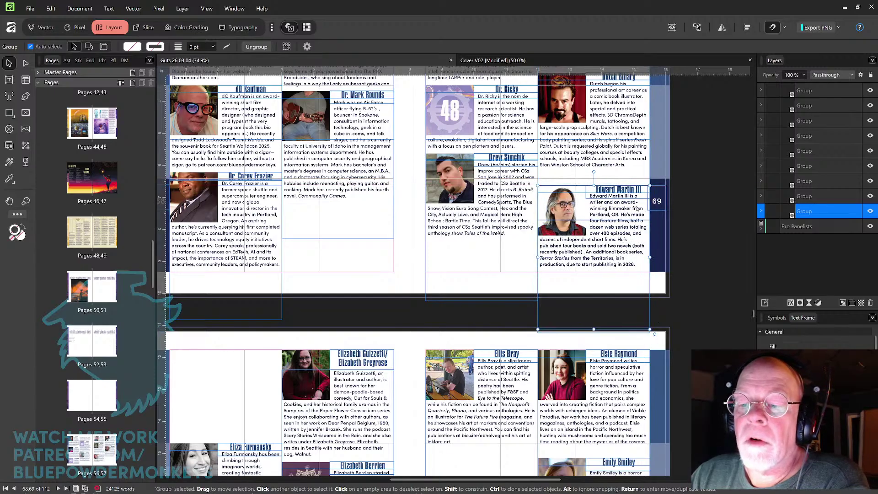
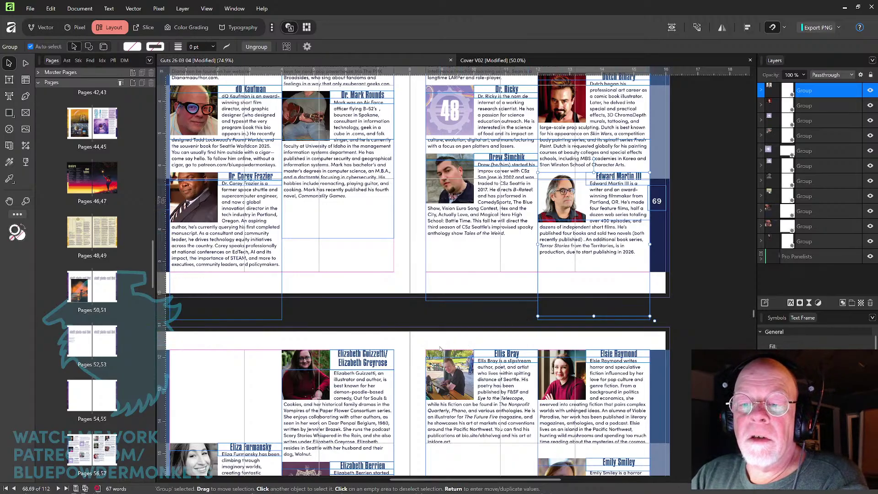
{"action": "left_click_drag", "start_coordinate": [406, 359], "coordinate": [534, 219]}
{"action": "left_click_drag", "start_coordinate": [411, 310], "coordinate": [410, 217]}
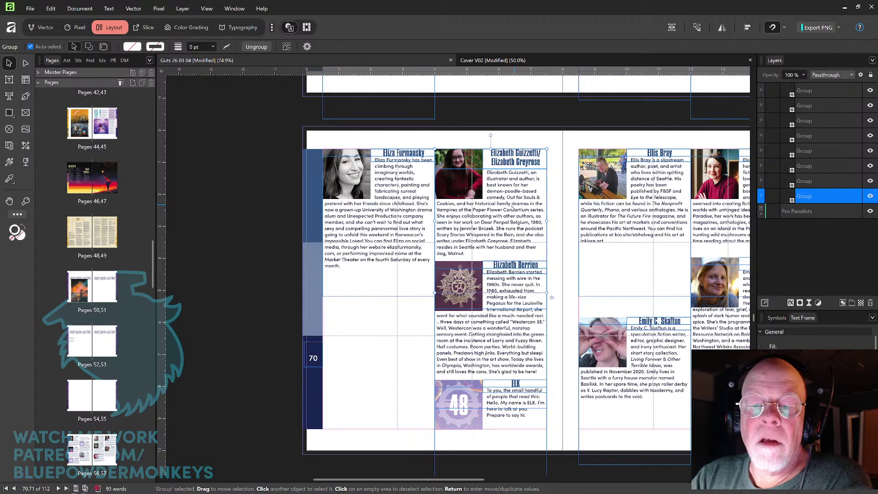
Move the first bio of page 70's second column to the end of the first column, nudging it up to tighten the gap.
{"action": "left_click_drag", "start_coordinate": [512, 208], "coordinate": [406, 333]}
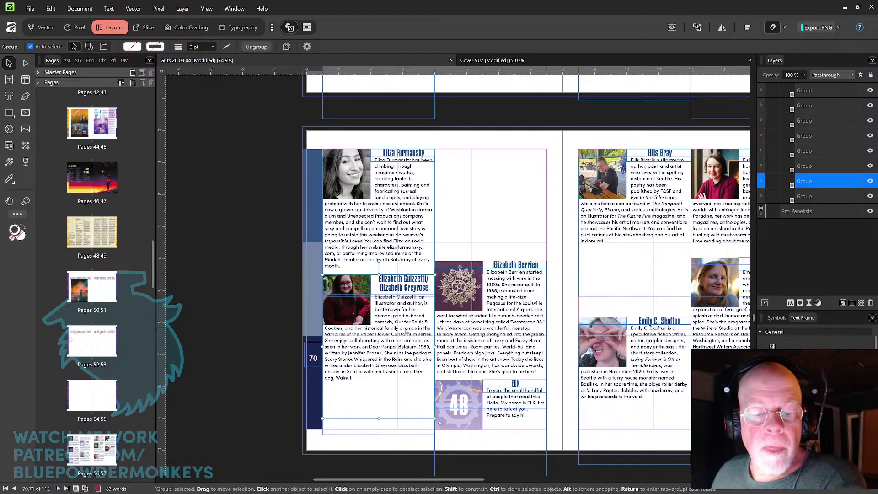
{"action": "key", "text": "Up"}
{"action": "key", "text": "Up"}
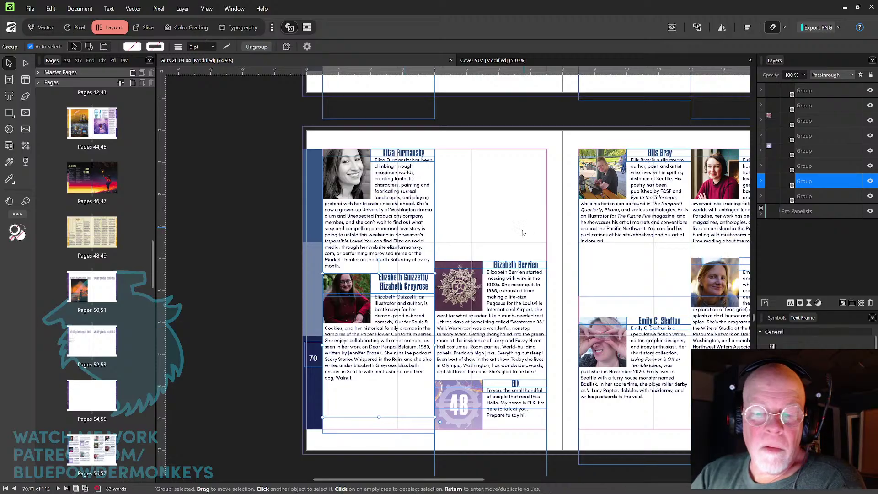
Stack page 70's two remaining second-column bios from the top margin.
{"action": "left_click", "coordinate": [536, 236]}
{"action": "left_click_drag", "start_coordinate": [537, 237], "coordinate": [501, 268]}
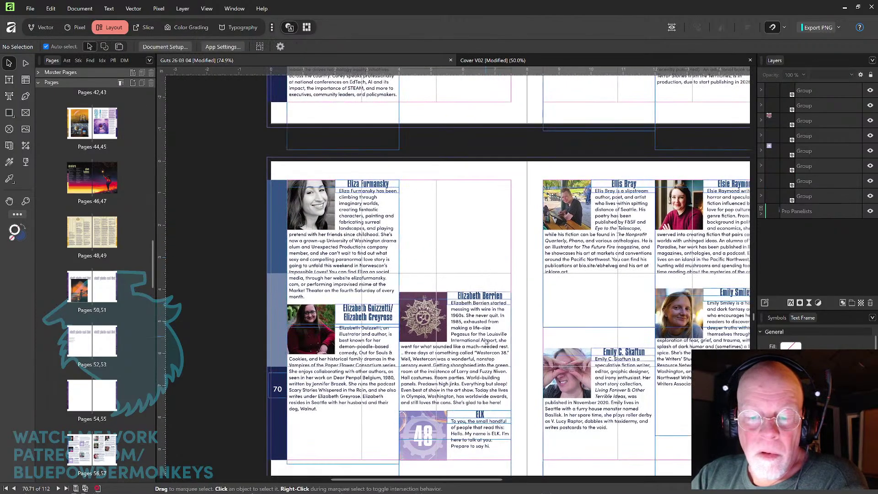
{"action": "left_click_drag", "start_coordinate": [489, 331], "coordinate": [488, 219]}
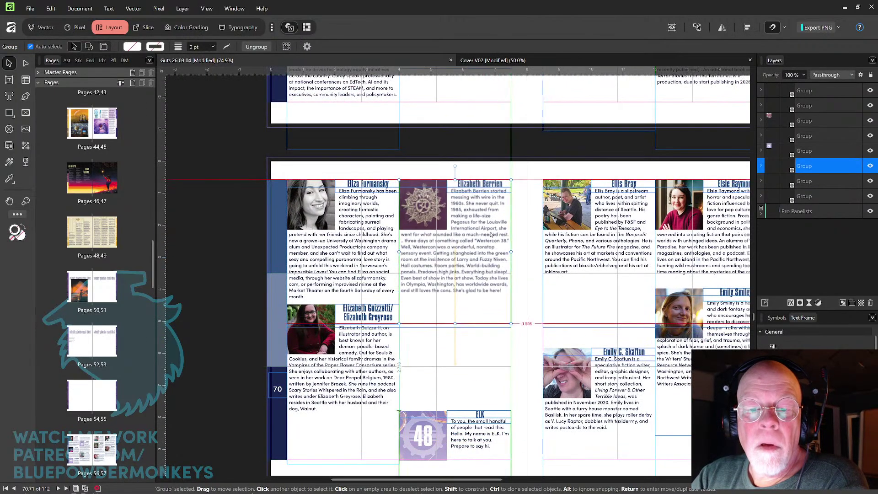
{"action": "left_click", "coordinate": [477, 432]}
{"action": "left_click_drag", "start_coordinate": [478, 433], "coordinate": [484, 320]}
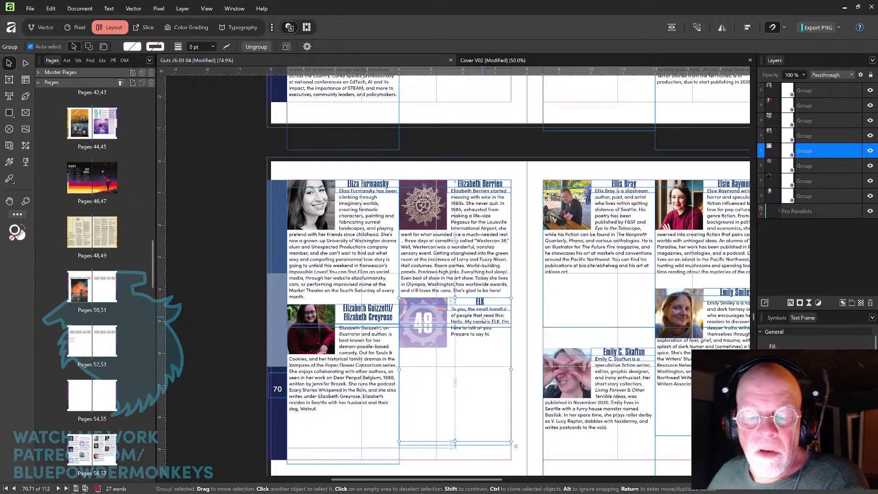
Move page 71's first bio to the end of page 70's second column and raise the remaining first-column bio to the top margin.
{"action": "left_click", "coordinate": [618, 227]}
{"action": "left_click_drag", "start_coordinate": [625, 228], "coordinate": [483, 402]}
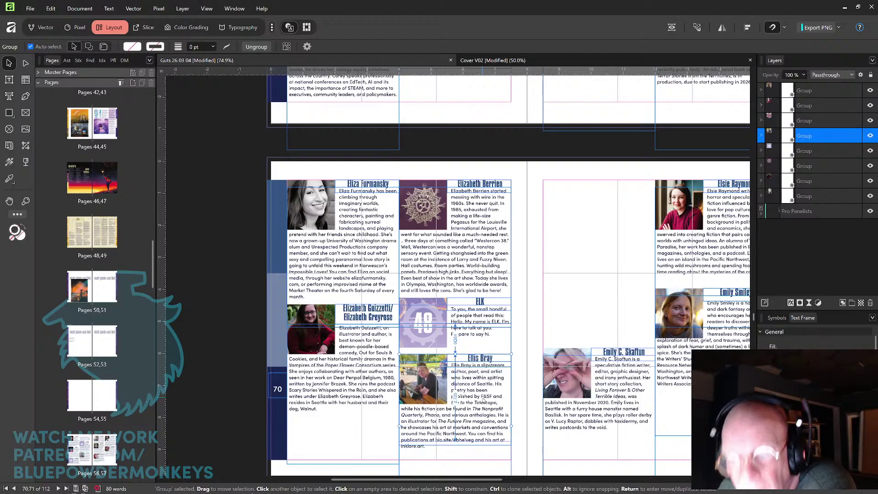
{"action": "scroll", "coordinate": [484, 399], "scroll_direction": "right", "scroll_amount": 2}
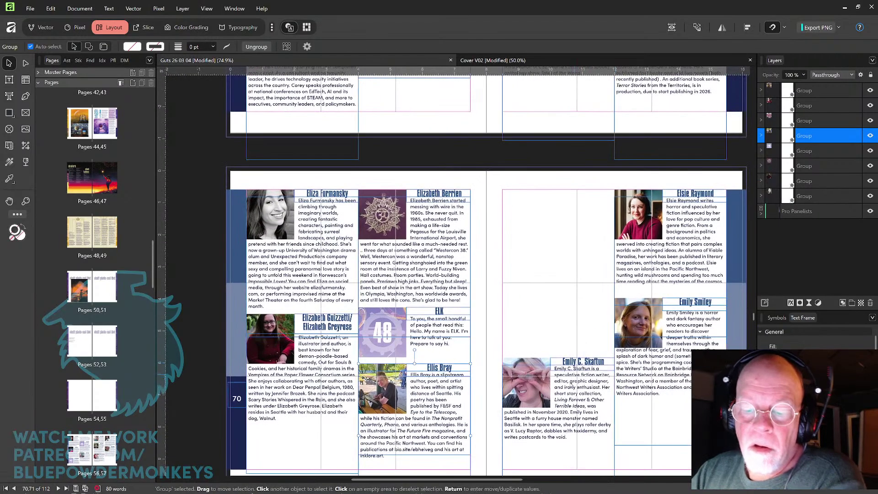
{"action": "left_click_drag", "start_coordinate": [580, 398], "coordinate": [580, 219]}
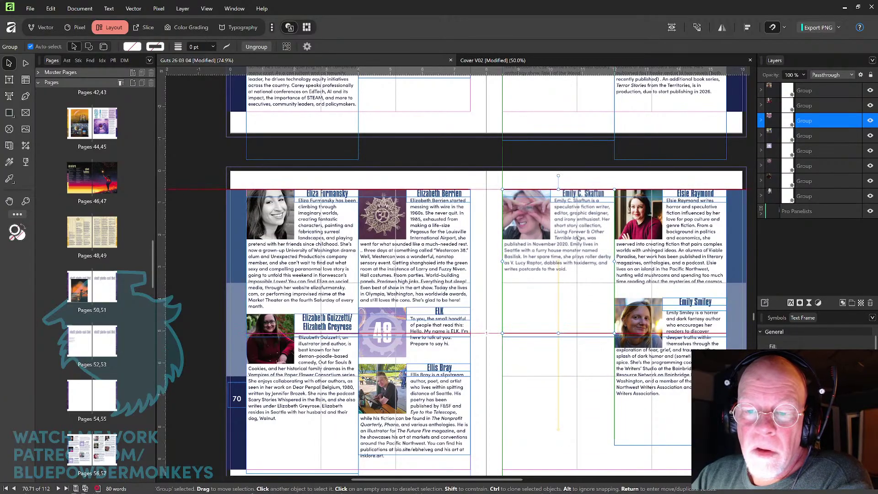
Move both of page 71's second-column bios into the first column, stacked below the bio at its top.
{"action": "left_click_drag", "start_coordinate": [665, 263], "coordinate": [531, 298]}
{"action": "scroll", "coordinate": [531, 298], "scroll_direction": "down", "scroll_amount": 3}
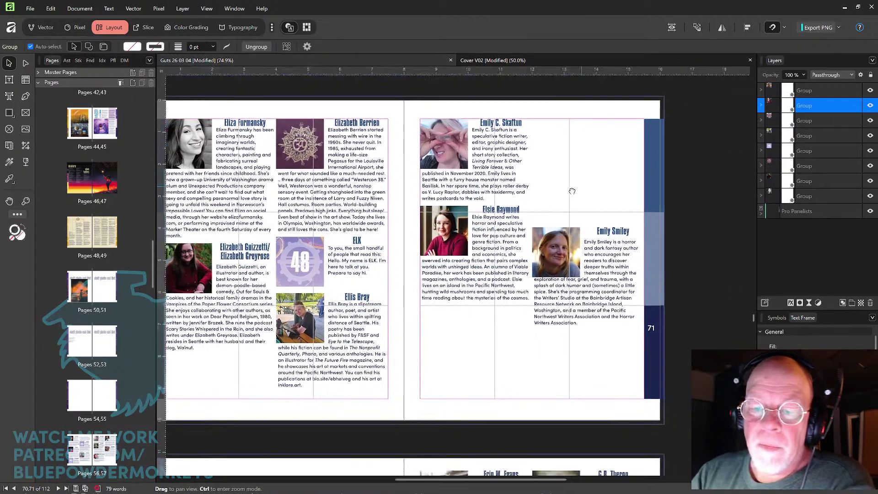
{"action": "scroll", "coordinate": [531, 299], "scroll_direction": "right", "scroll_amount": 3}
{"action": "left_click_drag", "start_coordinate": [576, 268], "coordinate": [473, 328]}
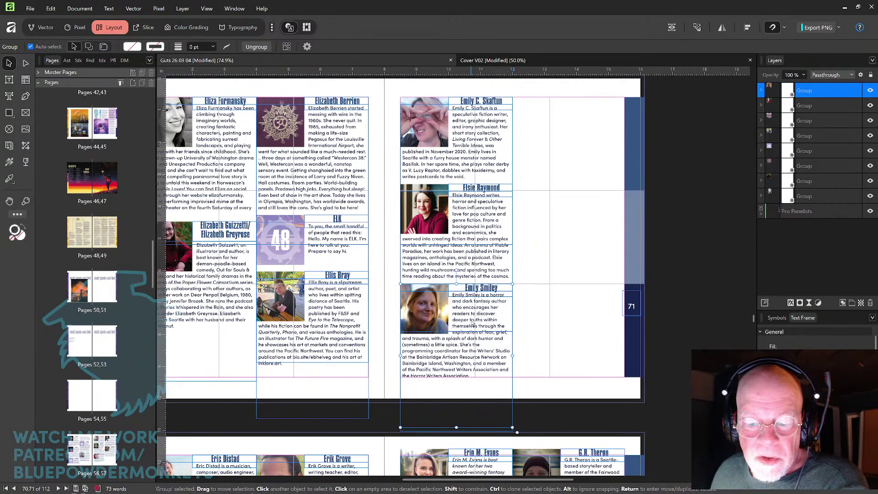
{"action": "left_click_drag", "start_coordinate": [473, 325], "coordinate": [473, 325]}
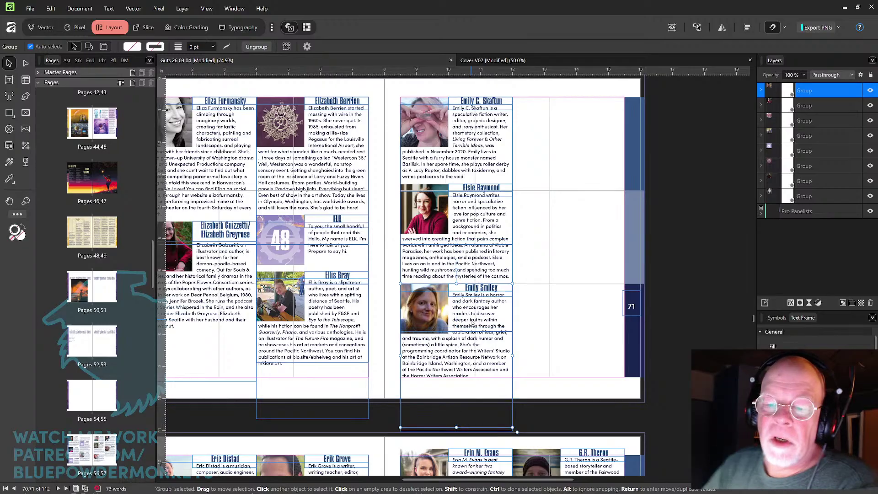
Move the first bio of page 72 to the top of page 71's empty second column.
{"action": "scroll", "coordinate": [473, 325], "scroll_direction": "down", "scroll_amount": 5}
{"action": "scroll", "coordinate": [472, 325], "scroll_direction": "left", "scroll_amount": 2}
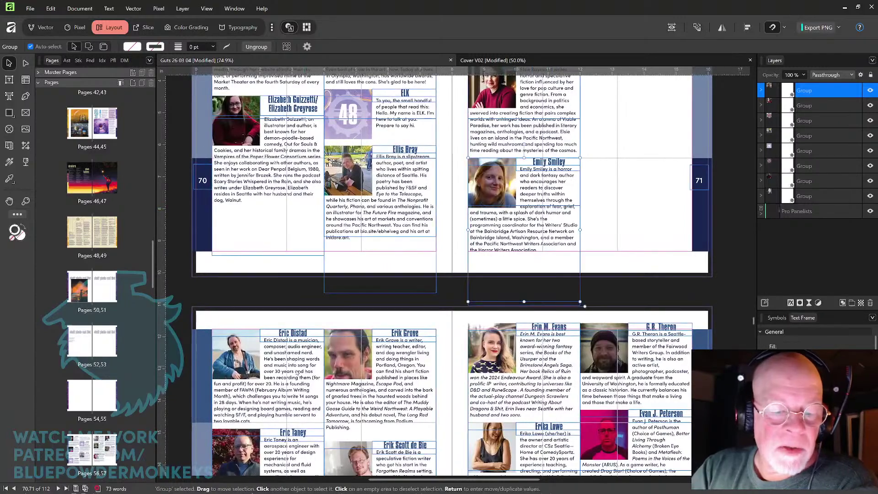
{"action": "left_click_drag", "start_coordinate": [288, 376], "coordinate": [477, 195]}
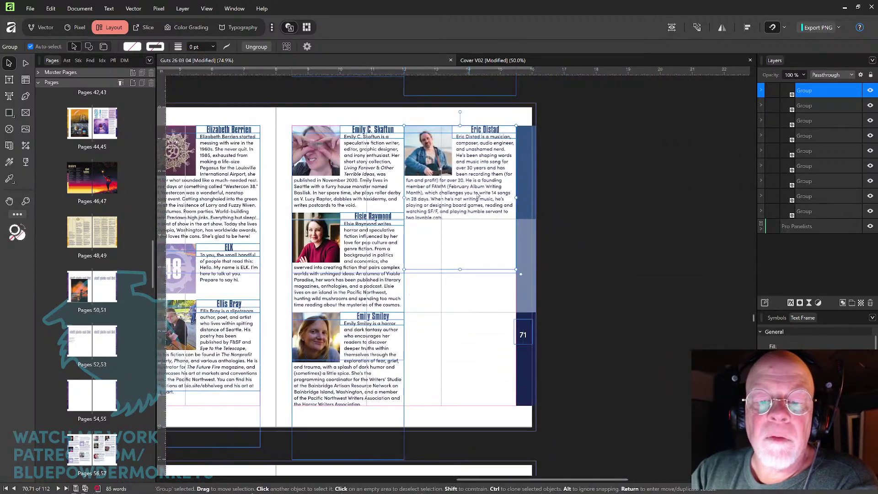
{"action": "scroll", "coordinate": [477, 194], "scroll_direction": "down", "scroll_amount": 5}
{"action": "scroll", "coordinate": [567, 137], "scroll_direction": "left", "scroll_amount": 3}
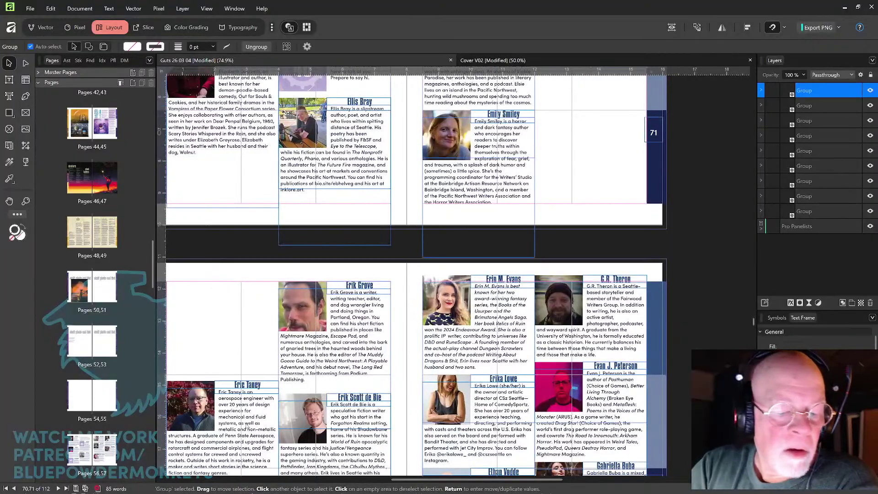
Move page 72's first-column bio to page 71's second column and nudge it up beneath the bio already there.
{"action": "left_click_drag", "start_coordinate": [247, 425], "coordinate": [513, 240]}
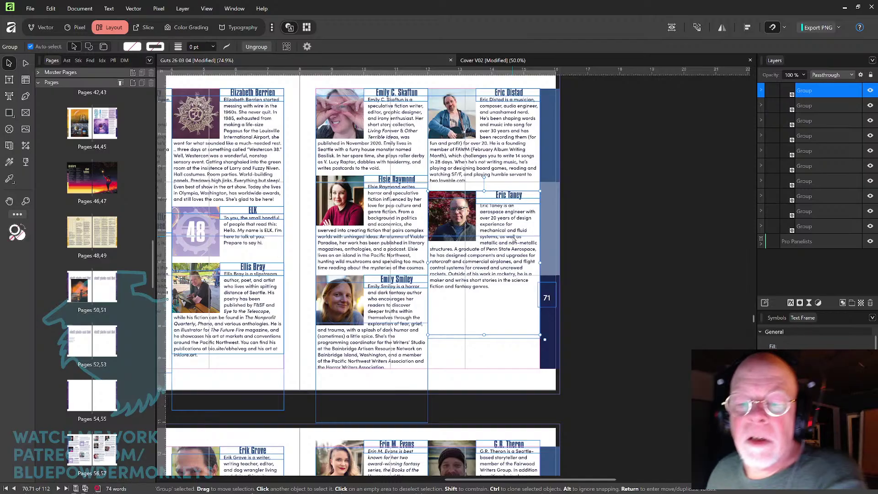
{"action": "key", "text": "Up"}
{"action": "key", "text": "Up"}
{"action": "key", "text": "Up"}
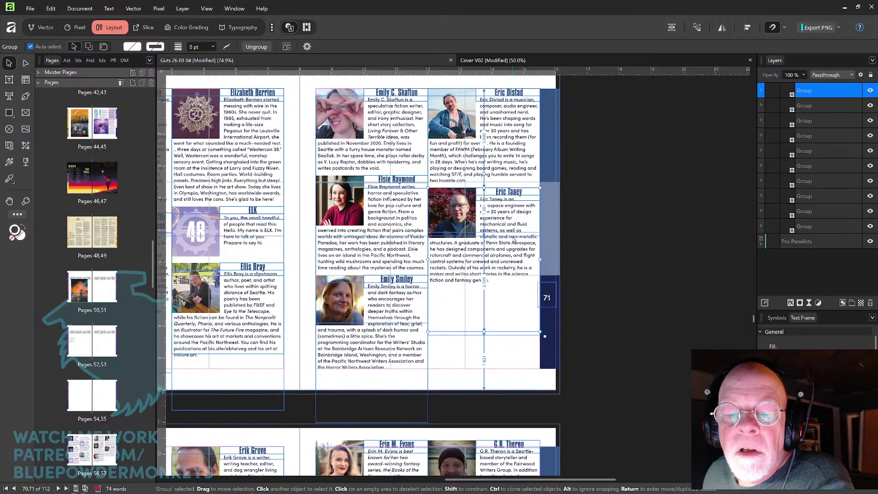
{"action": "key", "text": "Up"}
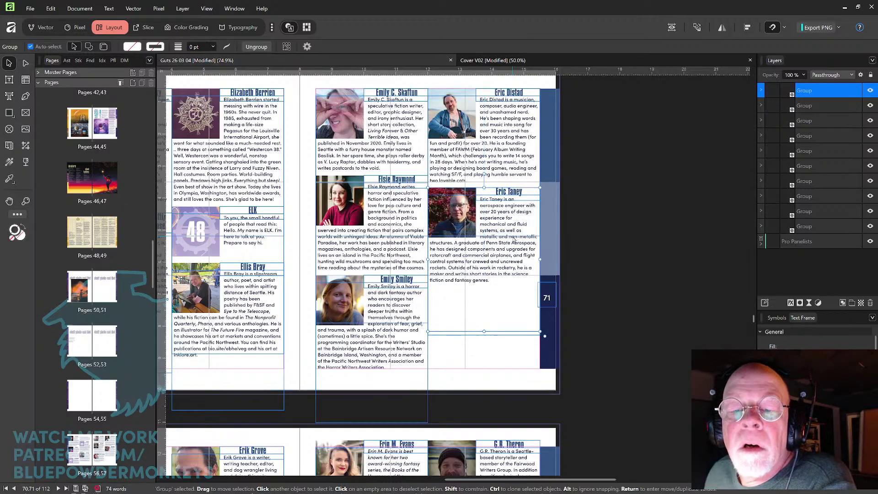
{"action": "key", "text": "Down"}
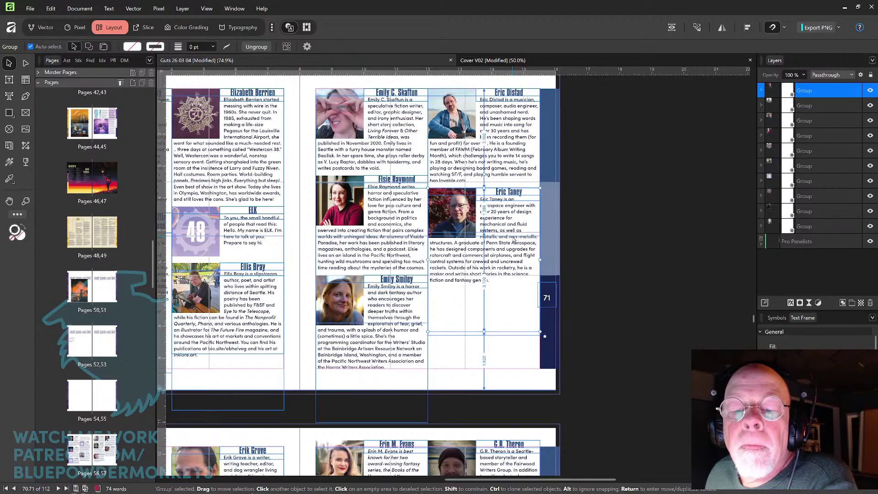
Move the comic artist's bio into page 71's second column as its third bio, just below the aerospace engineer's.
{"action": "left_click_drag", "start_coordinate": [567, 313], "coordinate": [616, 218]}
{"action": "left_click_drag", "start_coordinate": [319, 439], "coordinate": [675, 94]}
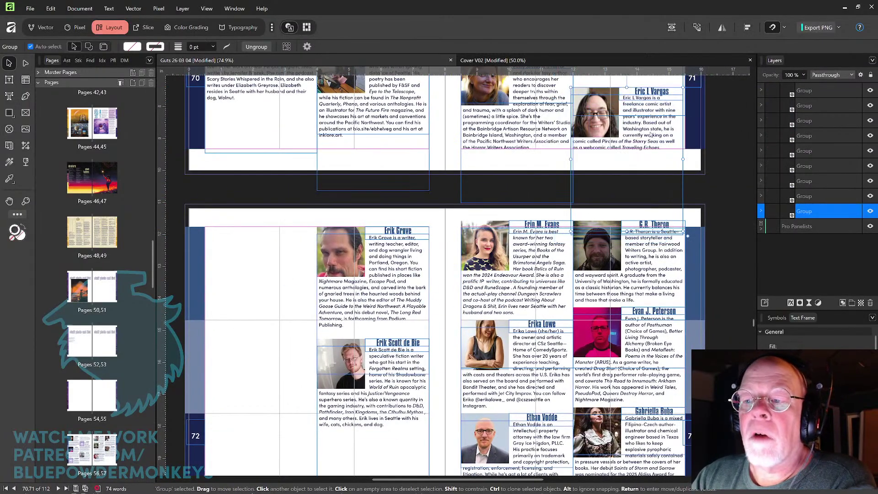
{"action": "left_click_drag", "start_coordinate": [651, 134], "coordinate": [502, 251]}
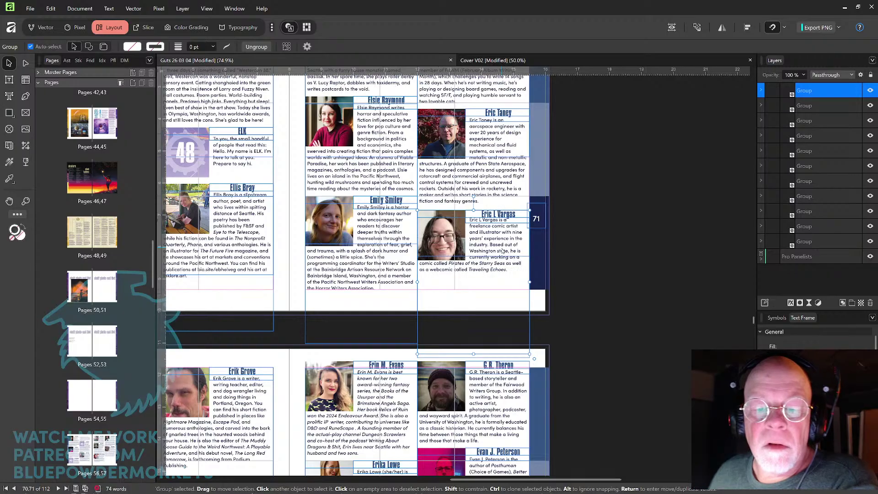
{"action": "key", "text": "Up"}
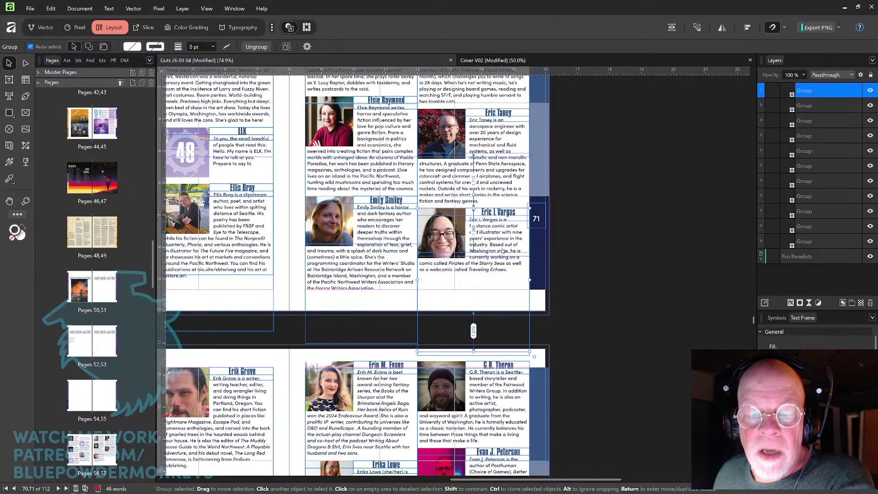
{"action": "key", "text": "Up"}
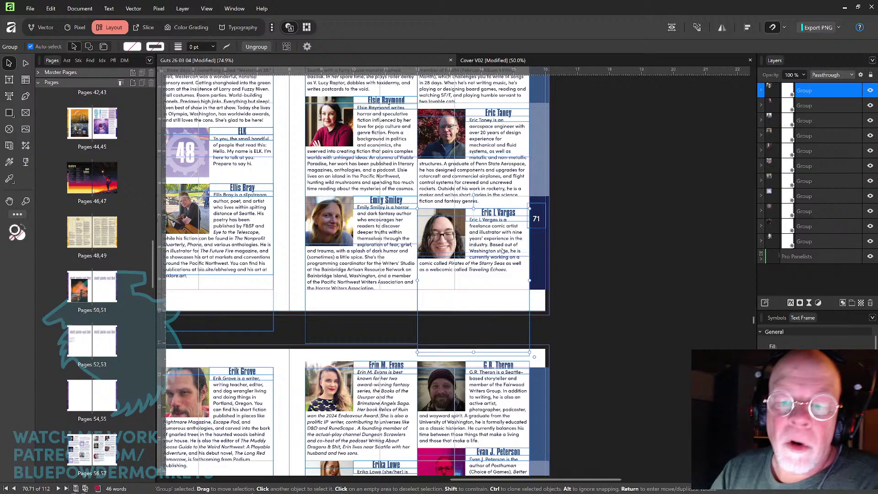
Move both of page 72's second-column bios into the empty first column, stacked from the top margin.
{"action": "scroll", "coordinate": [465, 332], "scroll_direction": "down", "scroll_amount": 5}
{"action": "scroll", "coordinate": [568, 236], "scroll_direction": "left", "scroll_amount": 5}
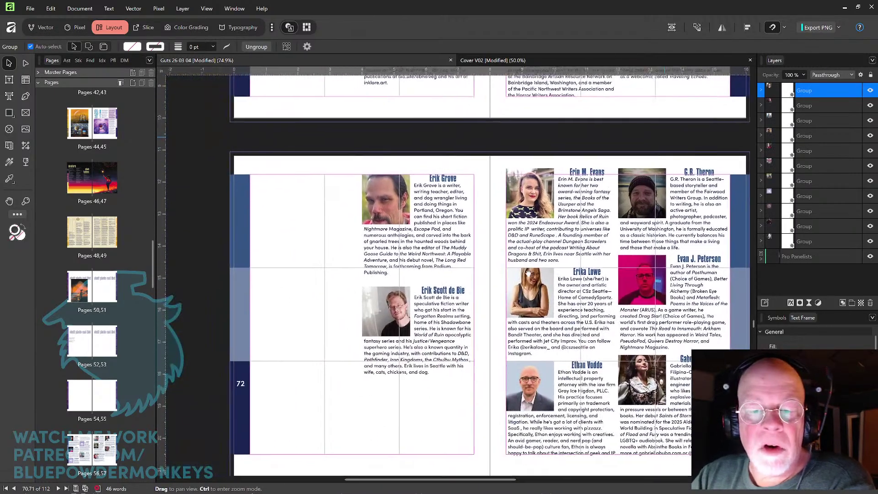
{"action": "left_click_drag", "start_coordinate": [510, 210], "coordinate": [398, 210]}
{"action": "left_click_drag", "start_coordinate": [503, 295], "coordinate": [385, 291]}
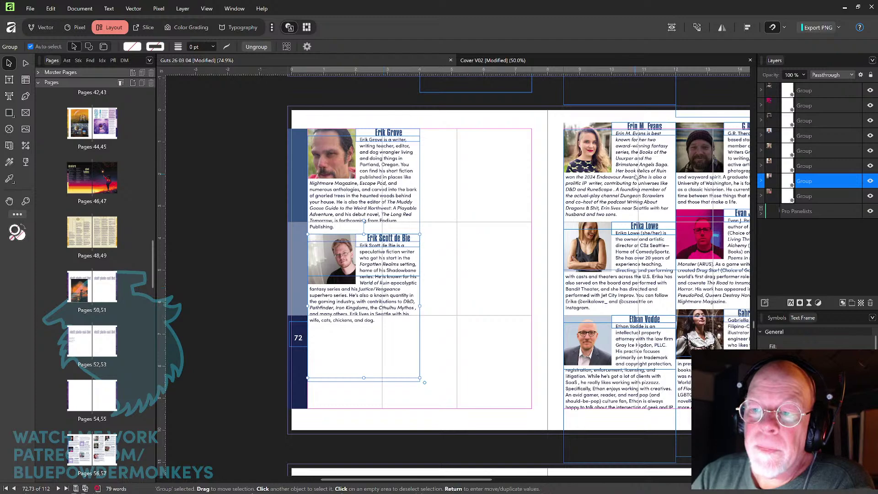
Move page 73's three first-column bios into page 72's second column, stacked from the top margin, and nudge the third upward.
{"action": "left_click_drag", "start_coordinate": [638, 173], "coordinate": [502, 167]}
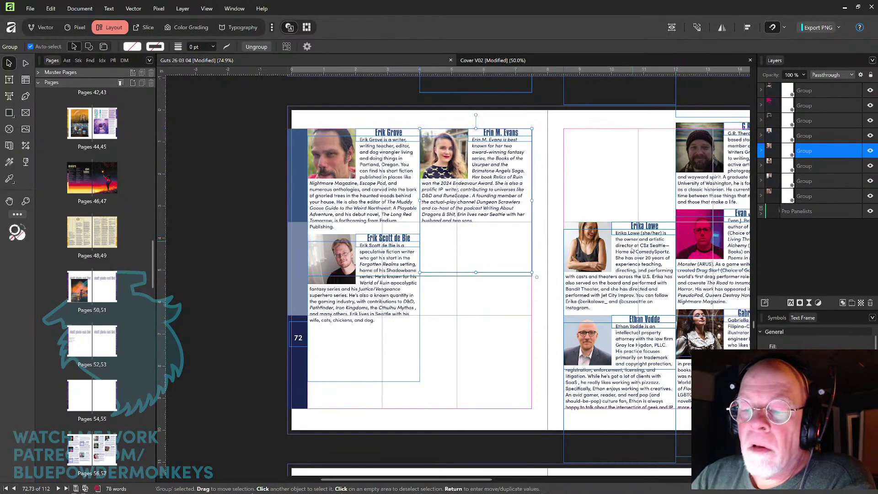
{"action": "left_click_drag", "start_coordinate": [633, 251], "coordinate": [494, 266]}
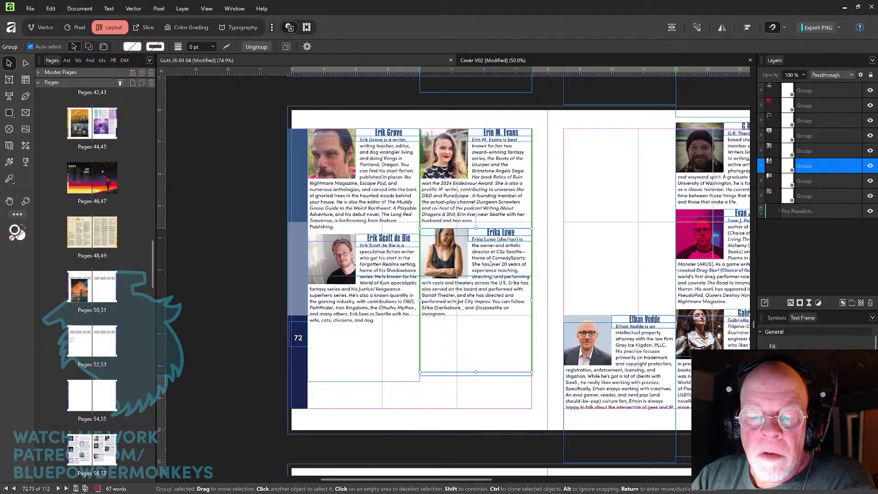
{"action": "left_click_drag", "start_coordinate": [628, 359], "coordinate": [485, 366]}
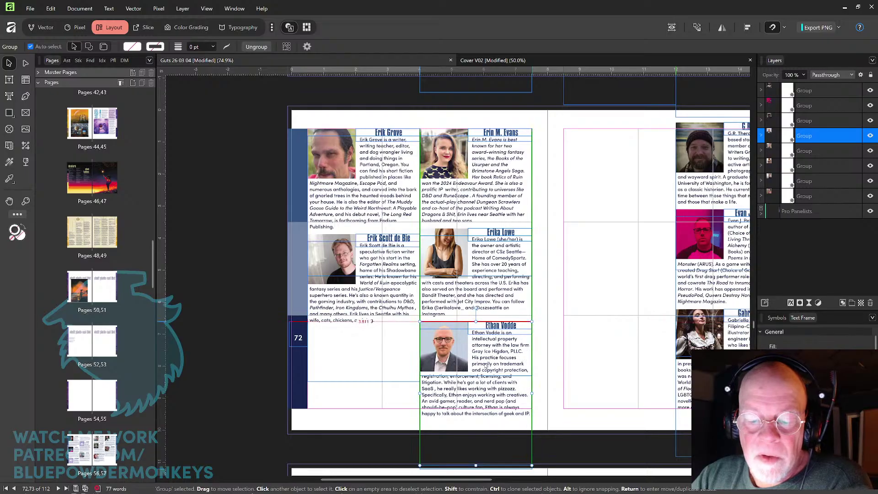
{"action": "scroll", "coordinate": [489, 320], "scroll_direction": "down", "scroll_amount": 2}
{"action": "scroll", "coordinate": [490, 320], "scroll_direction": "right", "scroll_amount": 2}
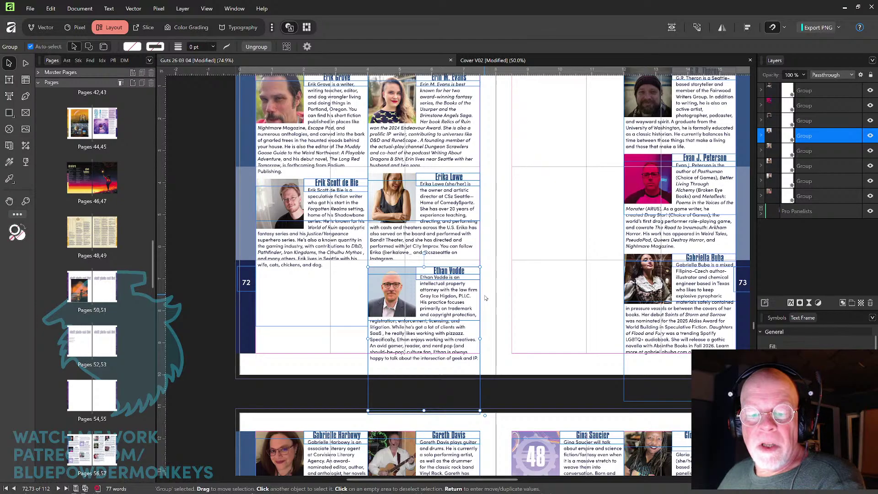
{"action": "key", "text": "Up"}
{"action": "key", "text": "Up"}
{"action": "key", "text": "Up"}
{"action": "key", "text": "Up"}
{"action": "key", "text": "Up"}
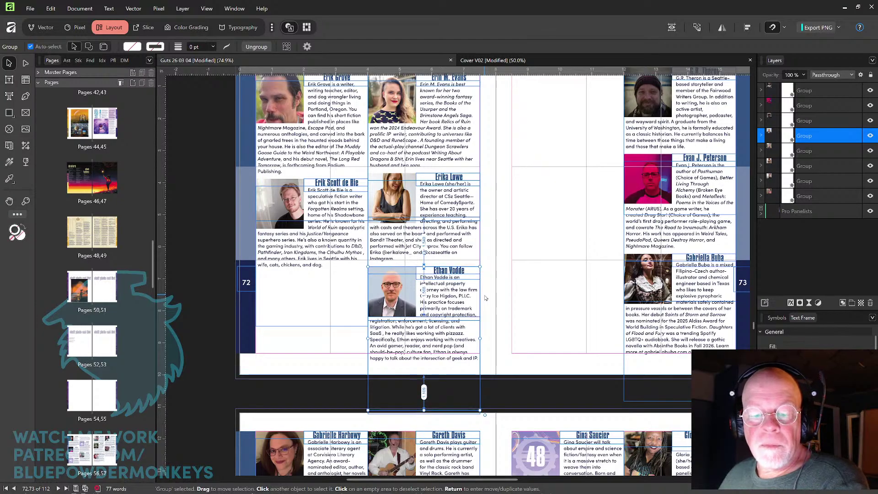
{"action": "key", "text": "Up"}
{"action": "key", "text": "Up"}
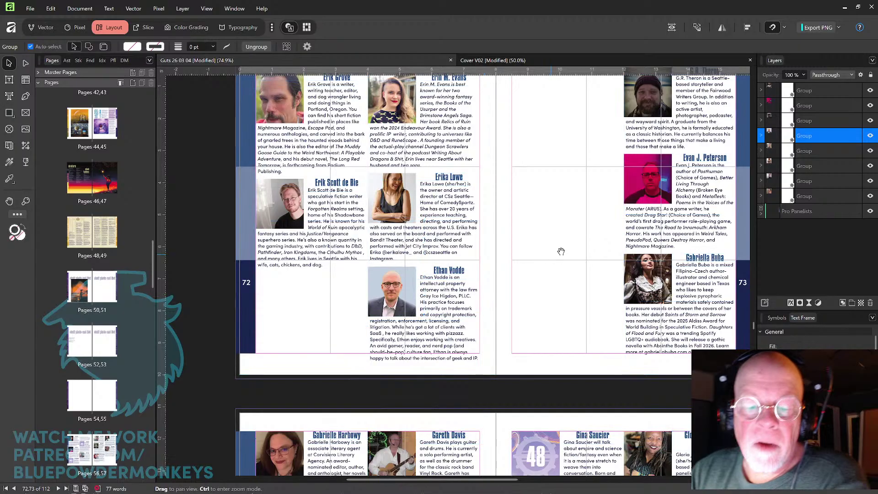
Move page 73's three second-column bios into its first column, stacked in the same order from the top margin.
{"action": "left_click_drag", "start_coordinate": [558, 251], "coordinate": [503, 276]}
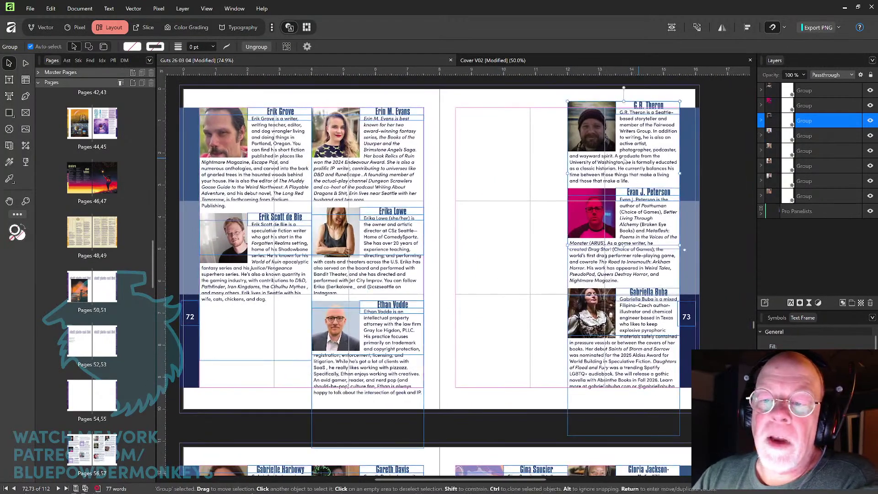
{"action": "left_click_drag", "start_coordinate": [632, 163], "coordinate": [525, 171]}
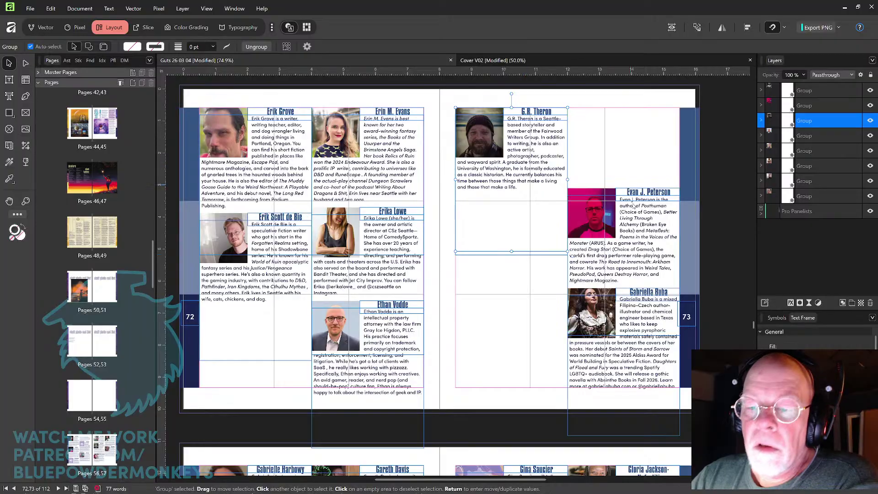
{"action": "left_click_drag", "start_coordinate": [642, 240], "coordinate": [531, 246]}
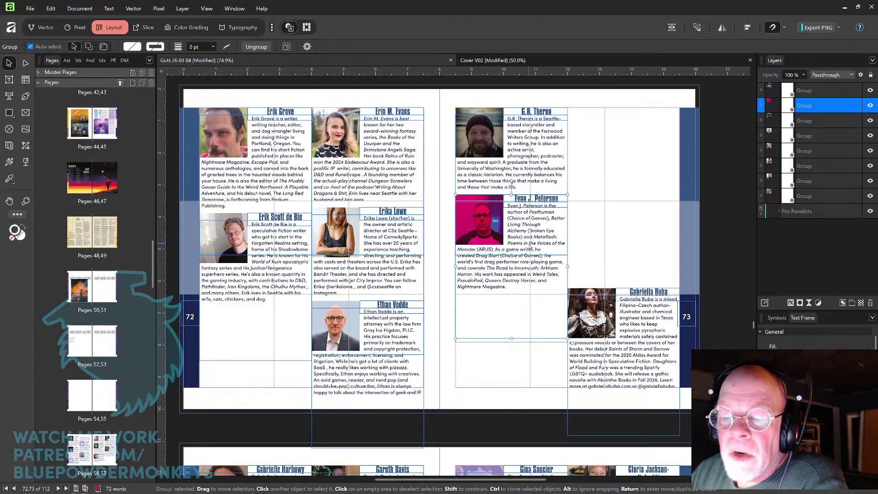
{"action": "left_click_drag", "start_coordinate": [640, 348], "coordinate": [527, 355]}
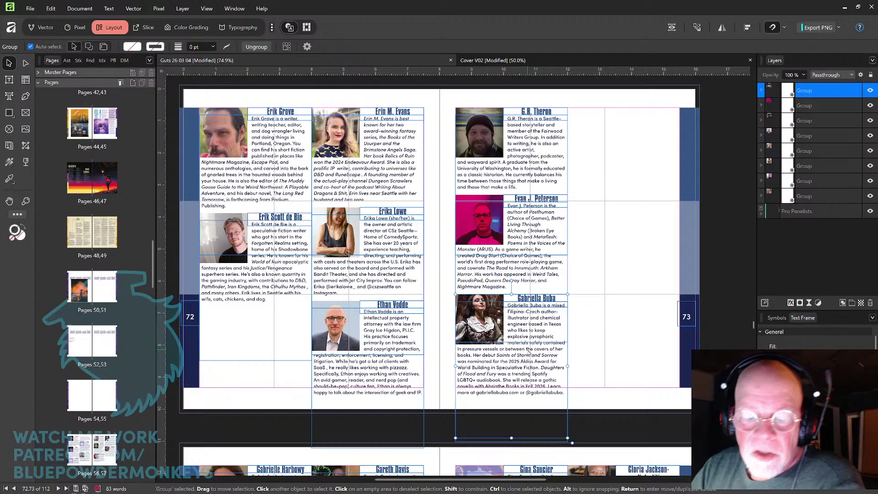
Move the first bio of page 74 to the top of page 73's empty second column.
{"action": "scroll", "coordinate": [577, 365], "scroll_direction": "down", "scroll_amount": 5}
{"action": "scroll", "coordinate": [576, 364], "scroll_direction": "left", "scroll_amount": 1}
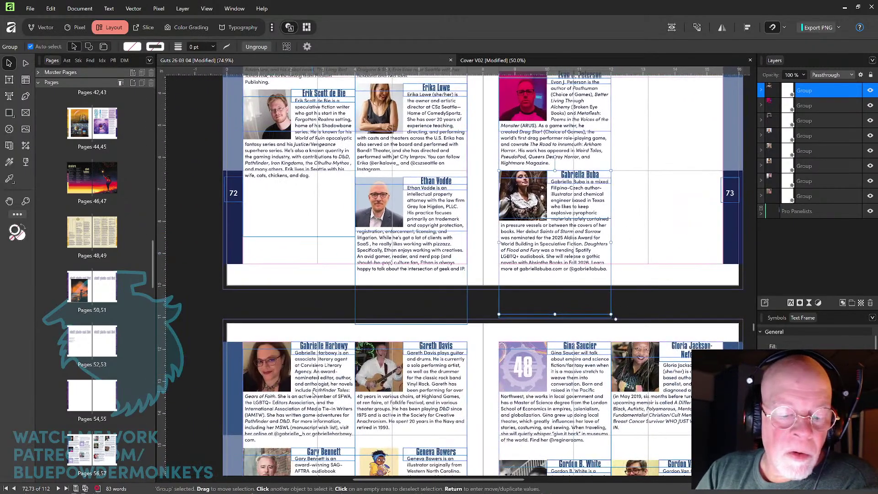
{"action": "left_click_drag", "start_coordinate": [313, 394], "coordinate": [683, 136]}
{"action": "left_click_drag", "start_coordinate": [650, 199], "coordinate": [465, 356]}
{"action": "left_click_drag", "start_coordinate": [503, 301], "coordinate": [503, 198]}
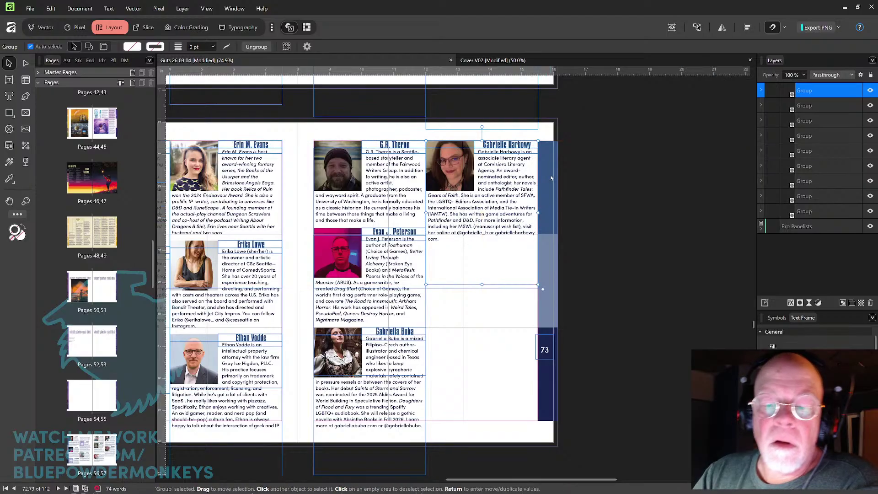
Try tightening the letter spacing of the entire bio text at the top of page 73's second column.
{"action": "left_click", "coordinate": [11, 80]}
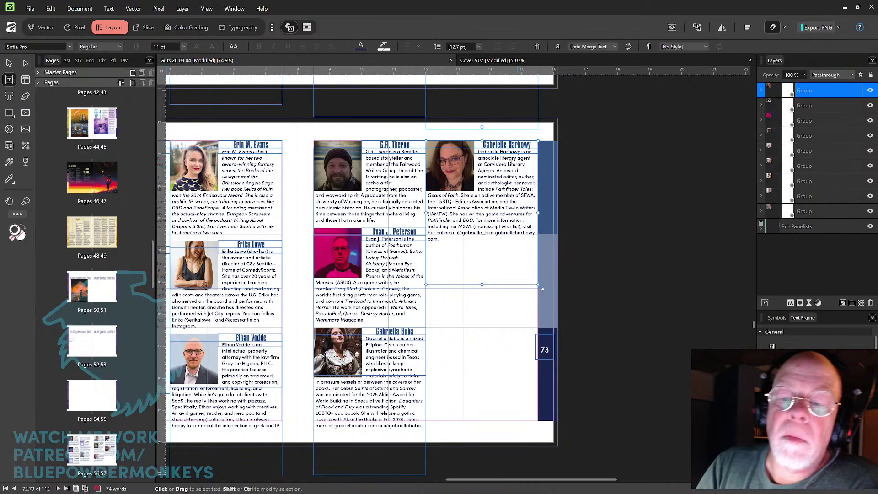
{"action": "left_click", "coordinate": [479, 150]}
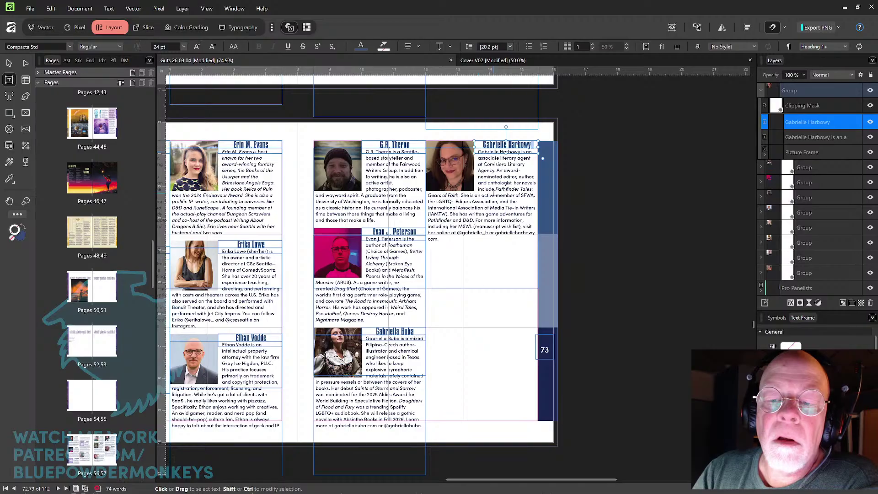
{"action": "left_click", "coordinate": [494, 191]}
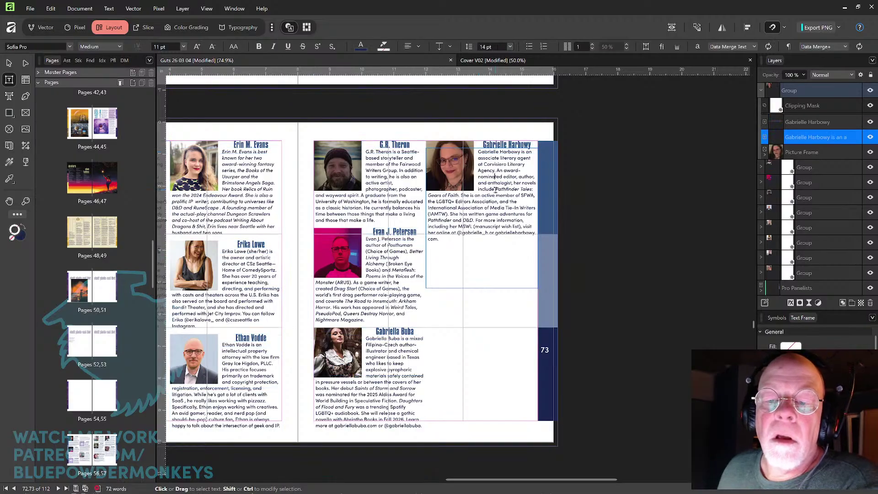
{"action": "key", "text": "ctrl+a"}
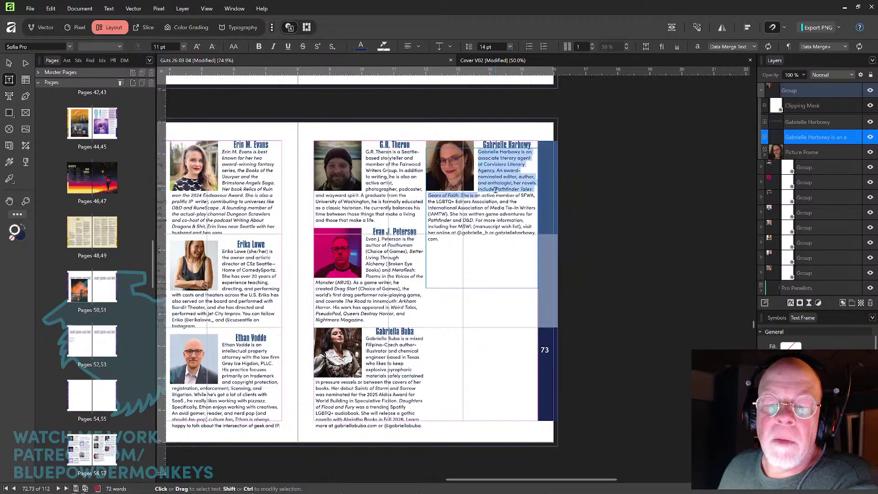
{"action": "key", "text": "alt+Left"}
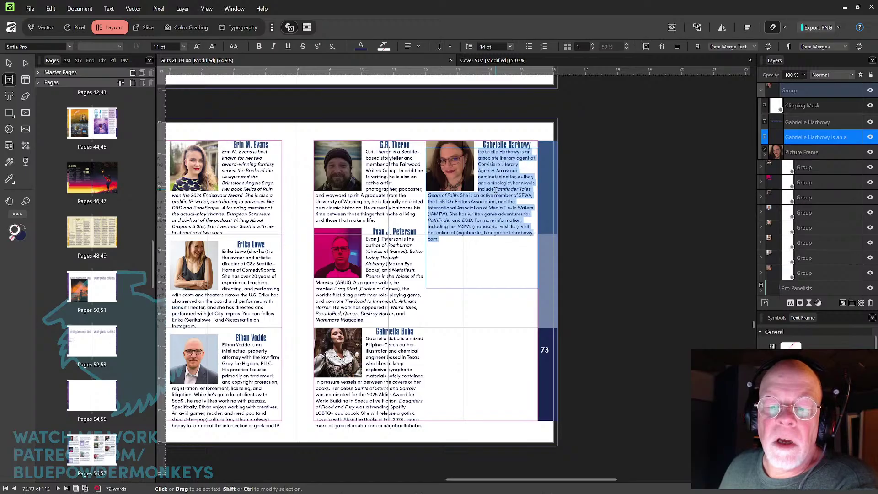
{"action": "key", "text": "alt+Left"}
{"action": "key", "text": "alt+Right"}
{"action": "key", "text": "alt+Right"}
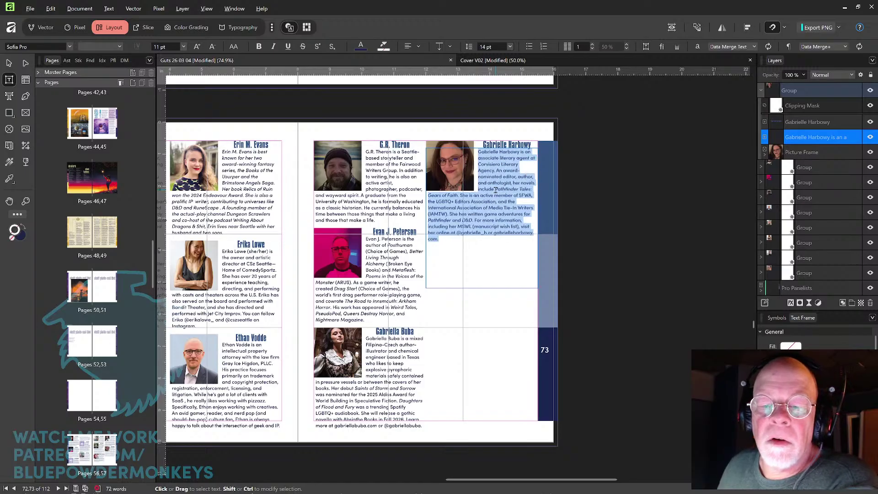
{"action": "key", "text": "Right"}
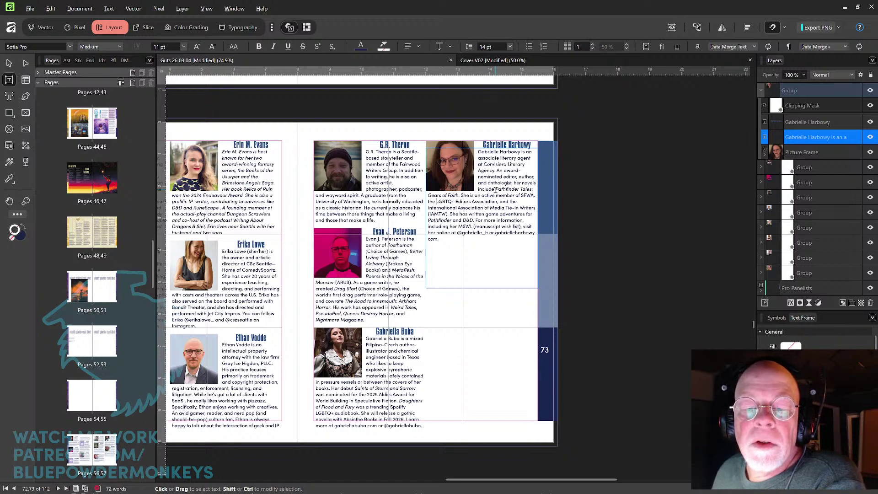
{"action": "key", "text": "shift+Down"}
{"action": "key", "text": "shift+Down"}
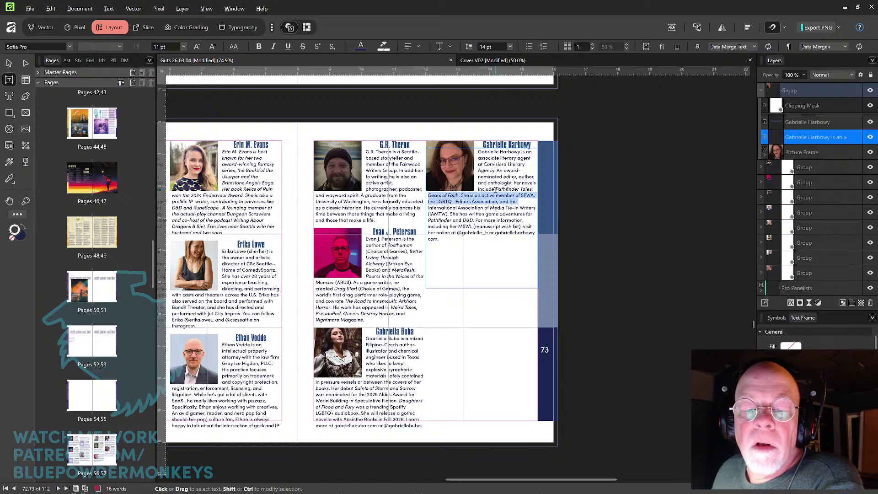
{"action": "key", "text": "super+Left"}
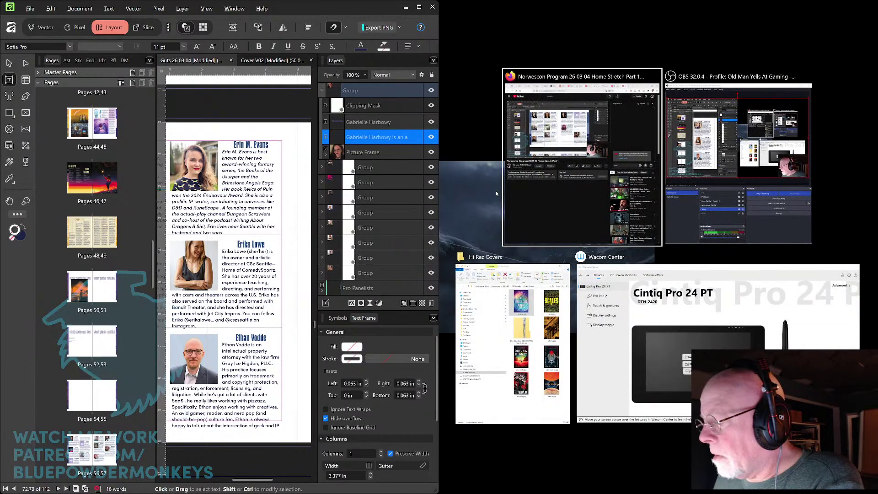
{"action": "key", "text": "Escape"}
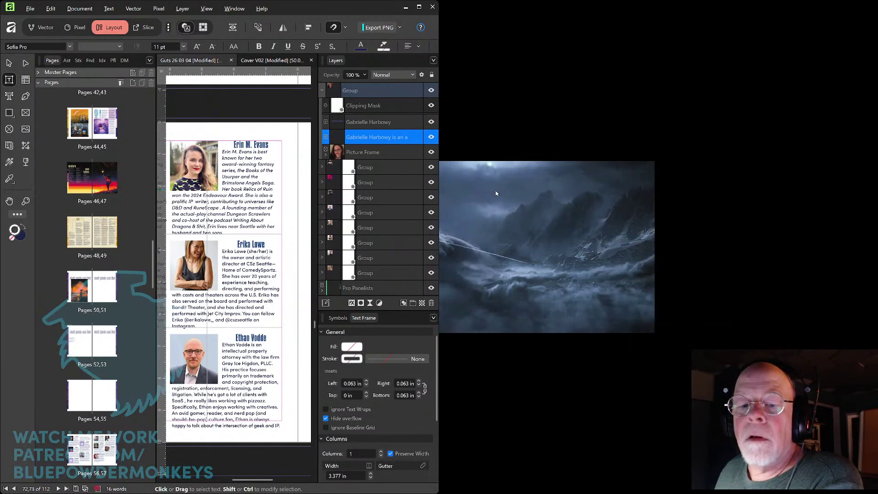
{"action": "left_click", "coordinate": [419, 7]}
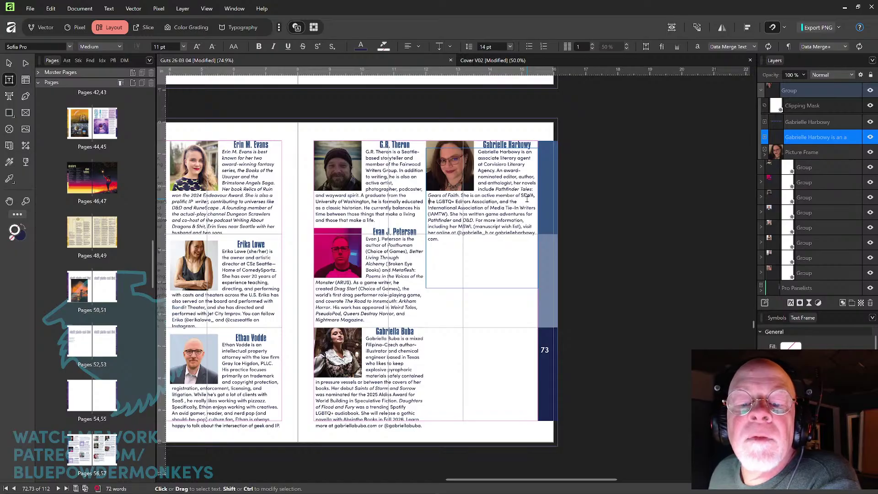
Try tightening the letter spacing of two lines near the end of the bio atop page 73's second column.
{"action": "key", "text": "shift+Down"}
{"action": "key", "text": "shift+Down"}
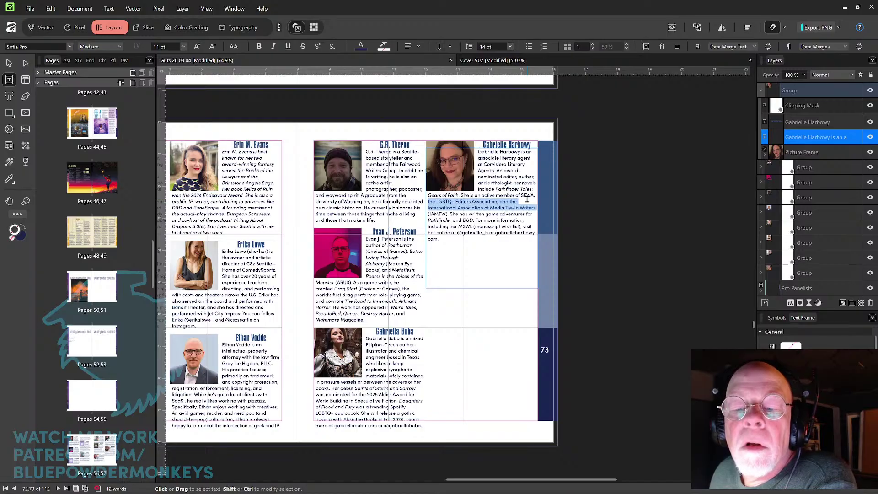
{"action": "key", "text": "Down"}
{"action": "key", "text": "Down"}
{"action": "key", "text": "shift+Down"}
{"action": "key", "text": "shift+Down"}
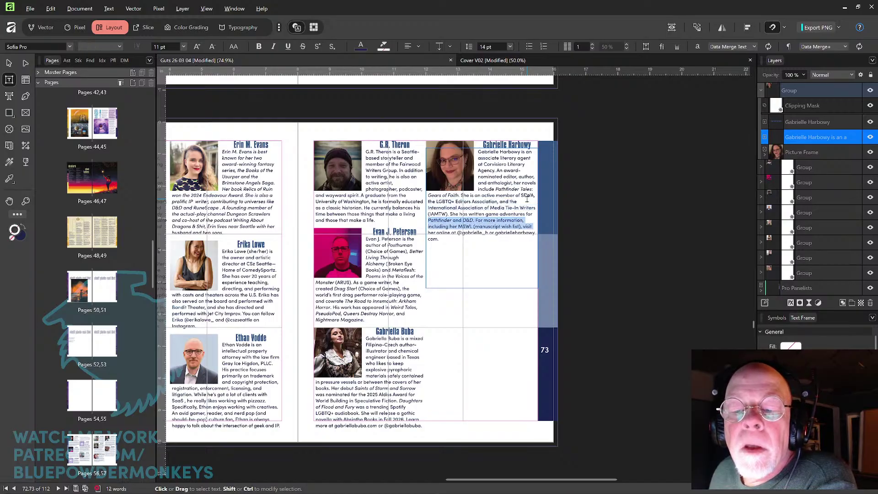
{"action": "key", "text": "alt+Left"}
{"action": "key", "text": "alt+Left"}
{"action": "key", "text": "alt+Left"}
{"action": "key", "text": "alt+Right"}
{"action": "key", "text": "alt+Right"}
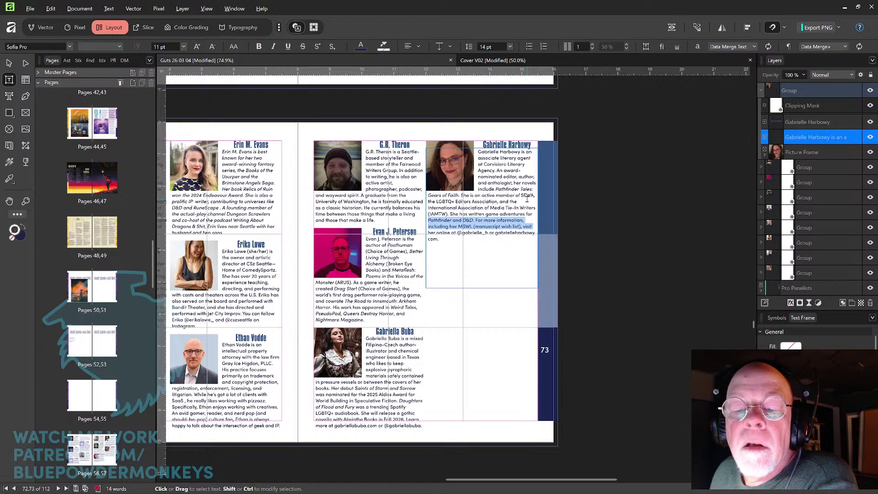
Tighten the letter spacing of that bio's closing lines until the web address no longer spills onto an extra line.
{"action": "key", "text": "Right"}
{"action": "key", "text": "shift+Down"}
{"action": "key", "text": "shift+Down"}
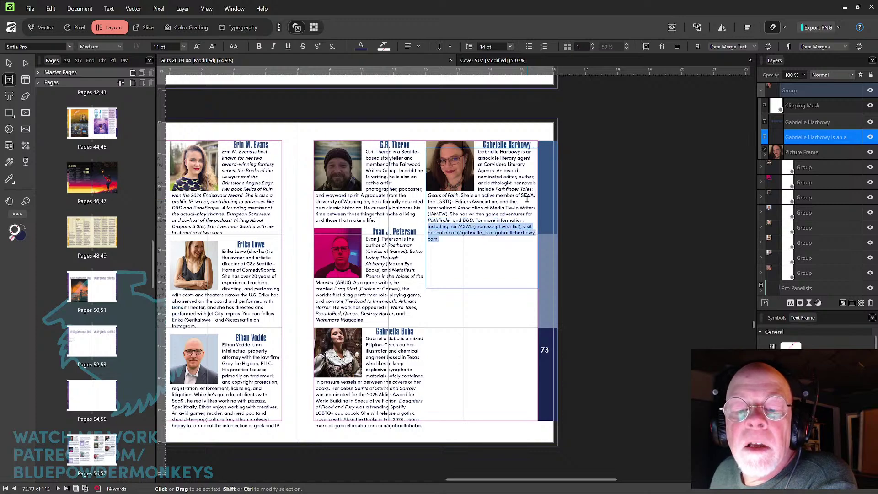
{"action": "key", "text": "alt+Left"}
{"action": "key", "text": "alt+Left"}
{"action": "key", "text": "Up"}
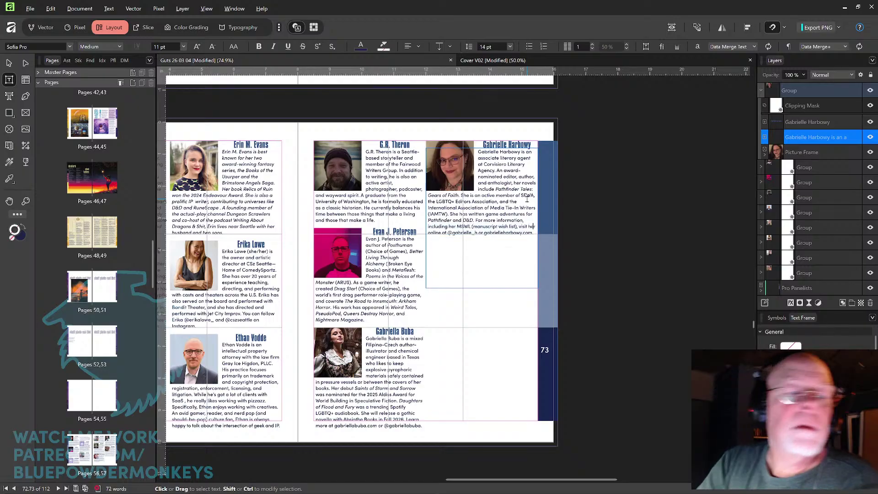
{"action": "key", "text": "Escape"}
Move page 74's remaining first-column bio to page 73's second column, directly below the first bio.
{"action": "key", "text": "space"}
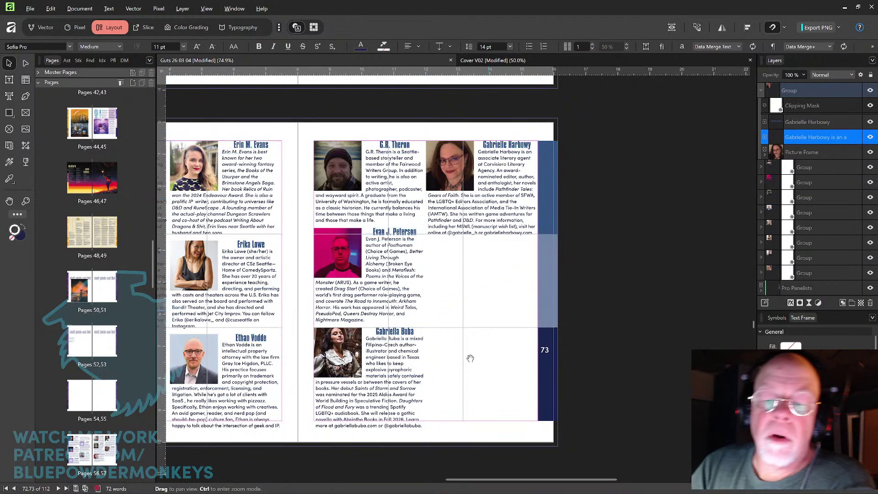
{"action": "left_click_drag", "start_coordinate": [469, 358], "coordinate": [615, 152]}
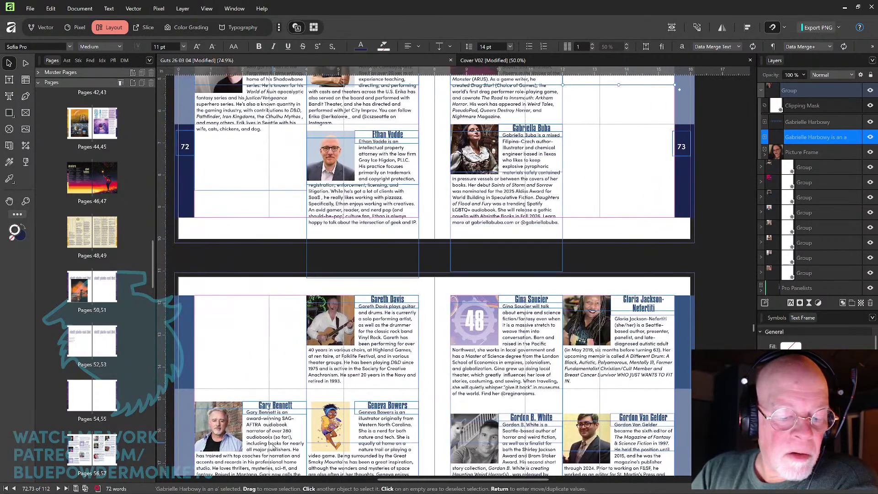
{"action": "left_click_drag", "start_coordinate": [256, 411], "coordinate": [549, 142]}
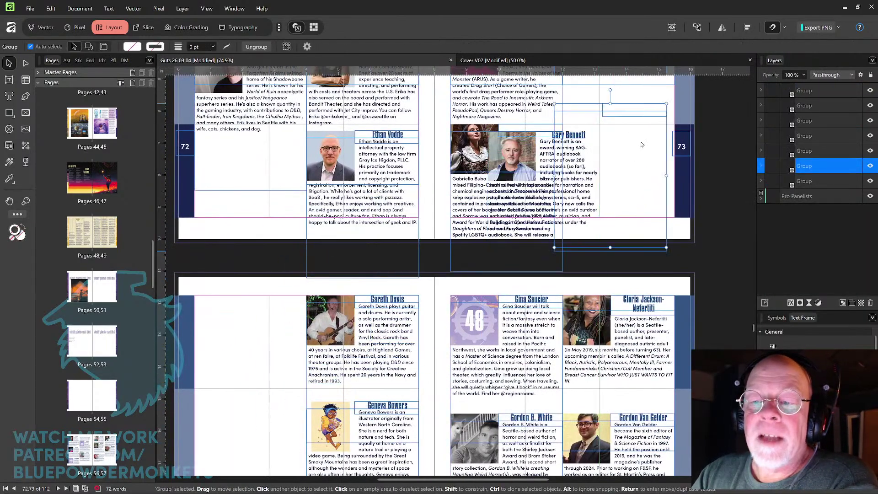
{"action": "left_click_drag", "start_coordinate": [643, 145], "coordinate": [638, 164]}
{"action": "left_click_drag", "start_coordinate": [576, 219], "coordinate": [525, 221]}
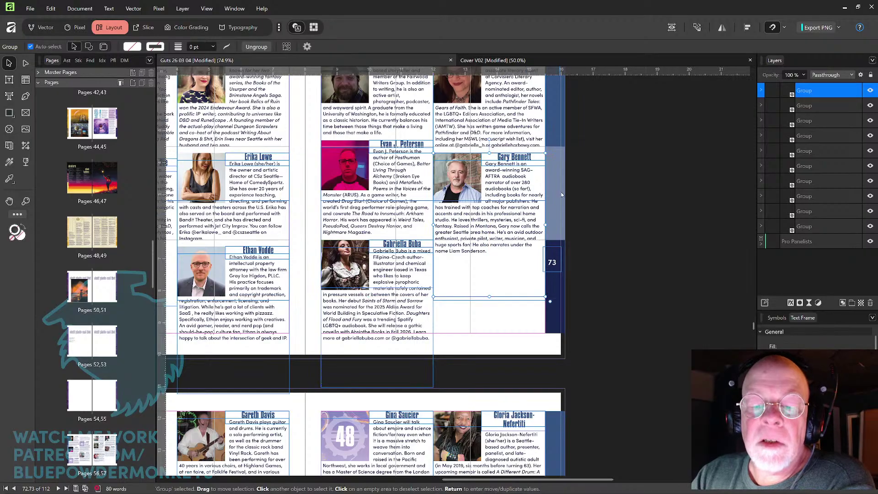
Move page 74's two second-column bios into its first column, stacked in the same order from the top margin.
{"action": "left_click_drag", "start_coordinate": [499, 292], "coordinate": [562, 208]}
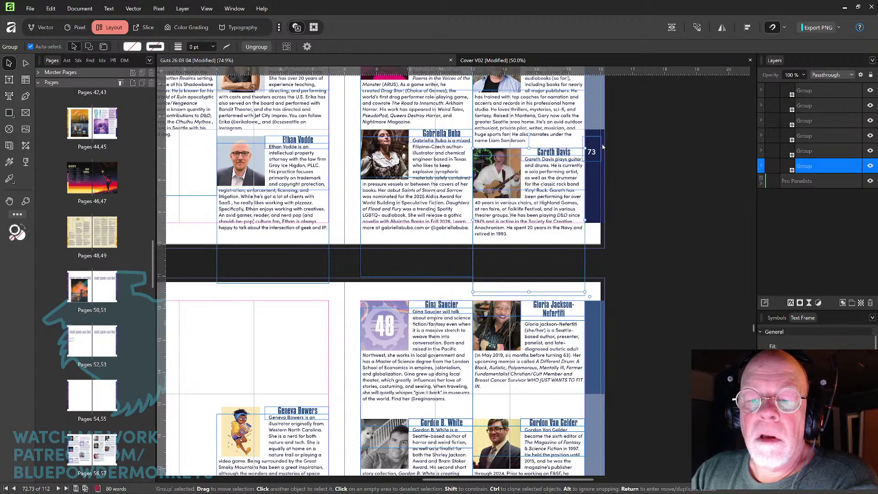
{"action": "key", "text": "ctrl+z"}
{"action": "left_click_drag", "start_coordinate": [484, 234], "coordinate": [601, 263]}
{"action": "left_click_drag", "start_coordinate": [526, 228], "coordinate": [414, 228]}
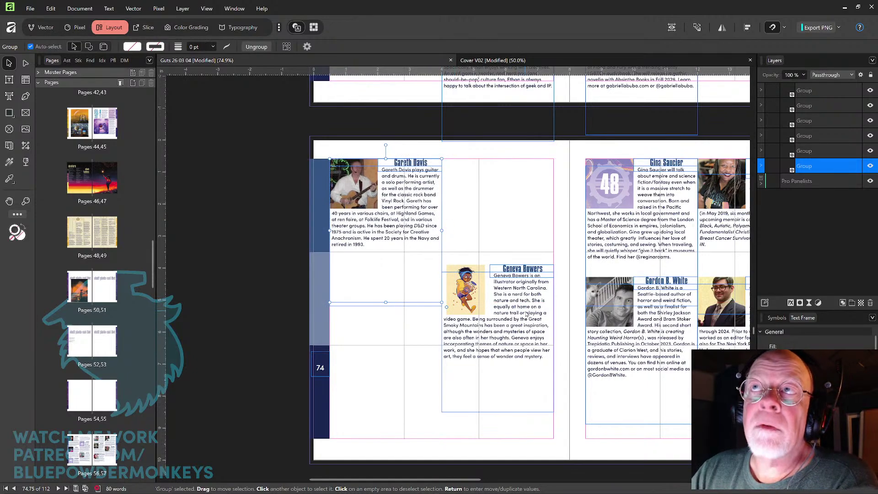
{"action": "left_click_drag", "start_coordinate": [526, 314], "coordinate": [414, 305]}
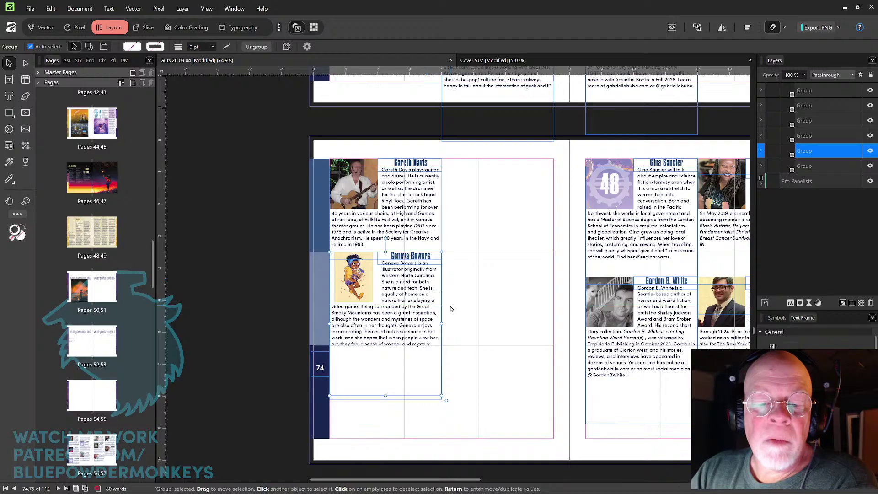
Move page 75's two first-column bios into page 74's second column, stacked from the top margin.
{"action": "scroll", "coordinate": [512, 297], "scroll_direction": "down", "scroll_amount": 3}
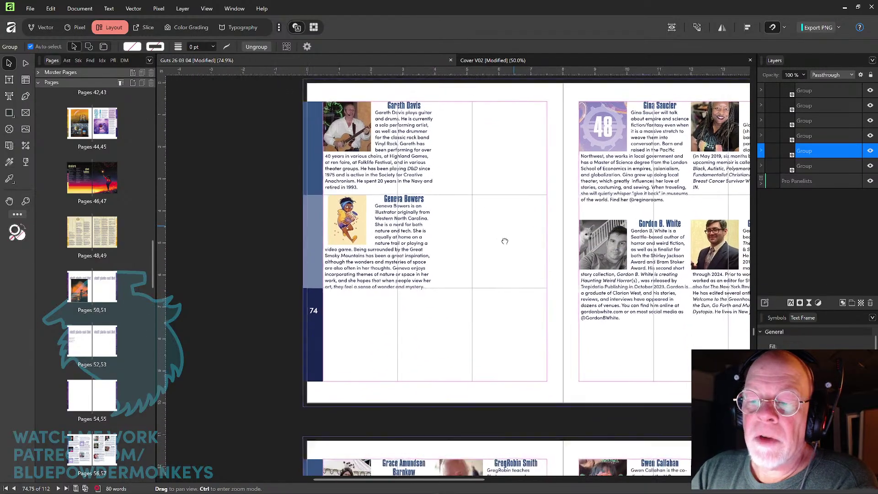
{"action": "left_click_drag", "start_coordinate": [638, 156], "coordinate": [496, 157]}
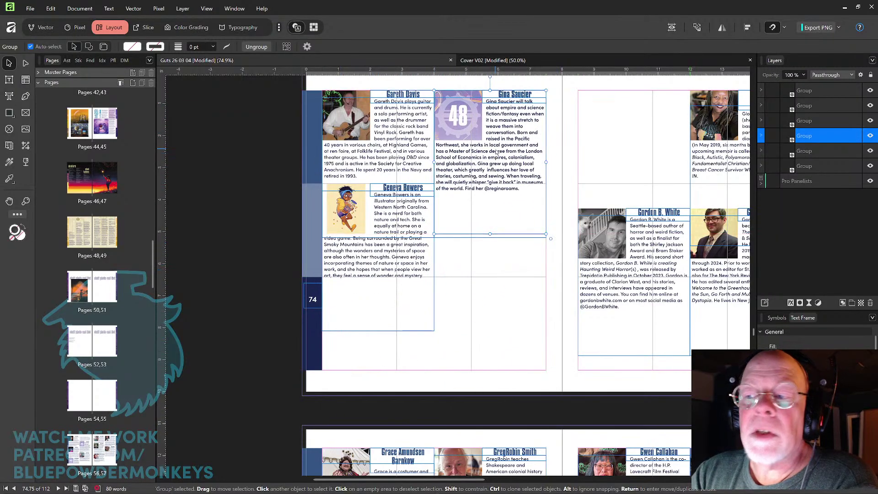
{"action": "left_click_drag", "start_coordinate": [635, 265], "coordinate": [495, 251]}
Move page 75's two second-column bios into its first column, stacked in the same order from the top margin.
{"action": "left_click_drag", "start_coordinate": [594, 212], "coordinate": [514, 214]}
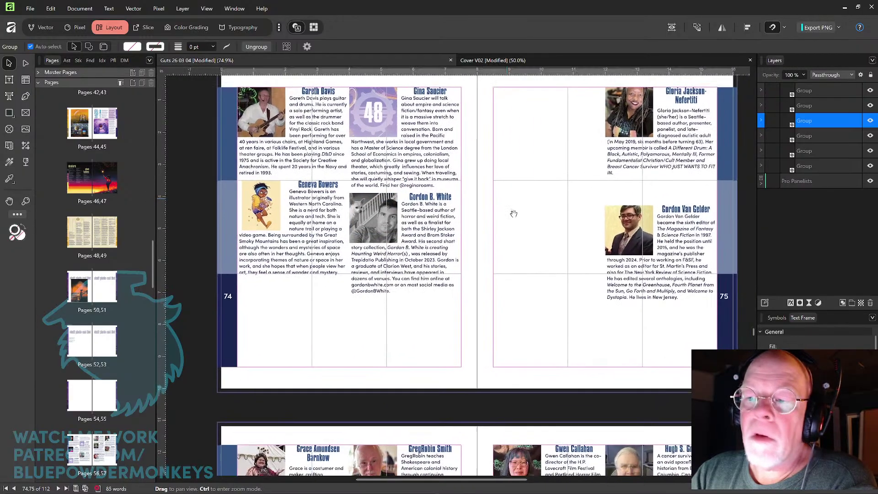
{"action": "left_click_drag", "start_coordinate": [662, 140], "coordinate": [603, 133]}
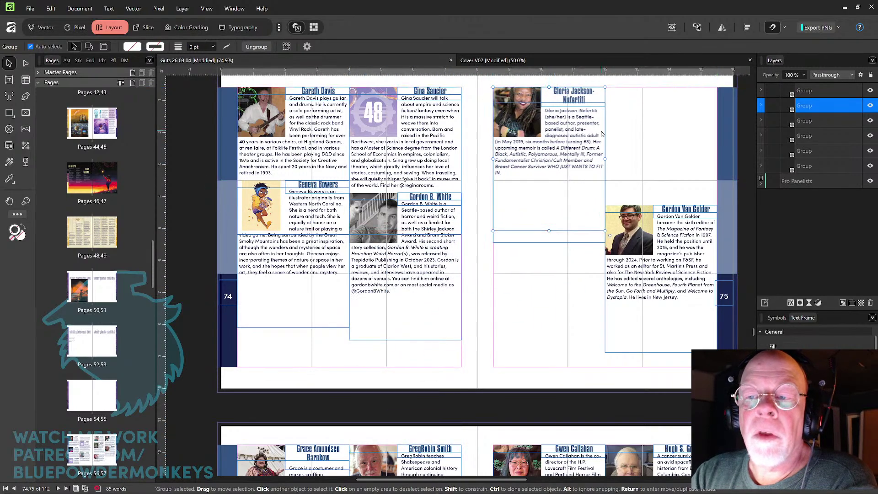
{"action": "left_click_drag", "start_coordinate": [668, 255], "coordinate": [555, 230]}
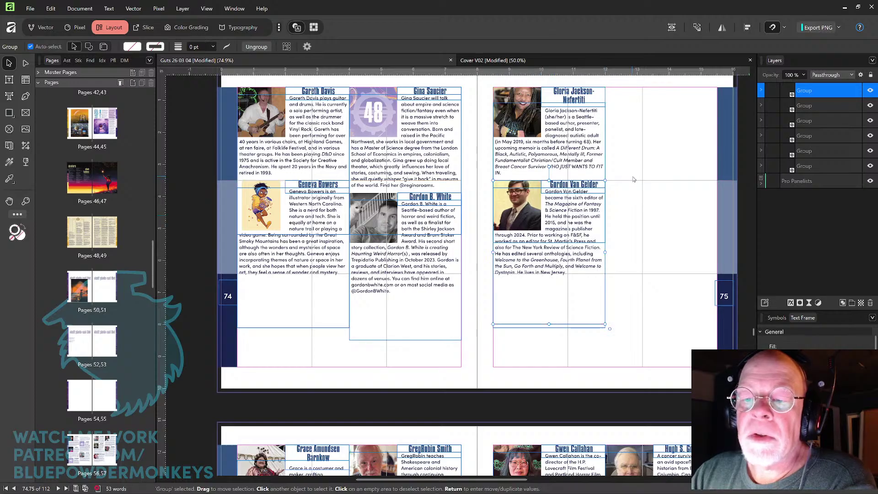
{"action": "key", "text": "t"}
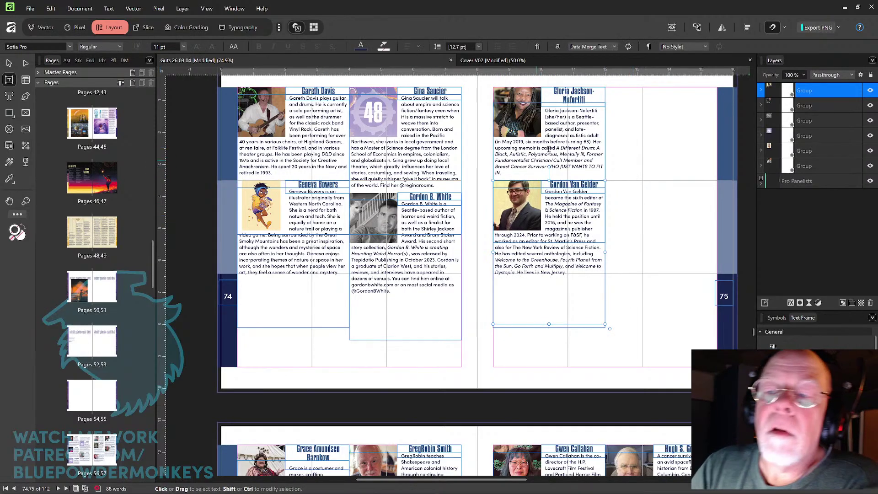
{"action": "left_click_drag", "start_coordinate": [545, 111], "coordinate": [574, 169]}
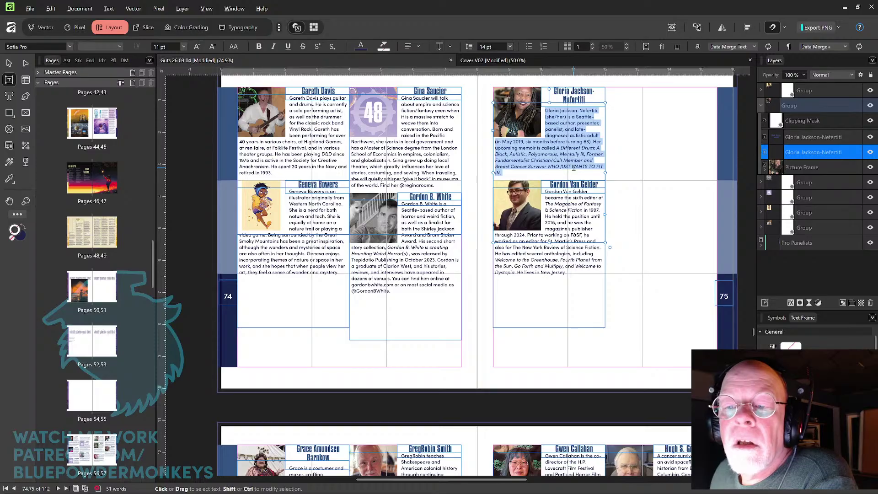
{"action": "key", "text": "Left"}
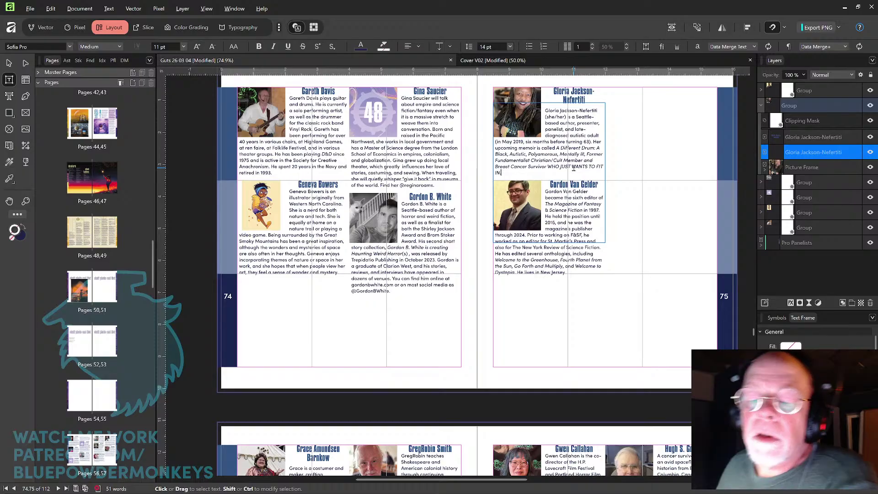
{"action": "key", "text": "Escape"}
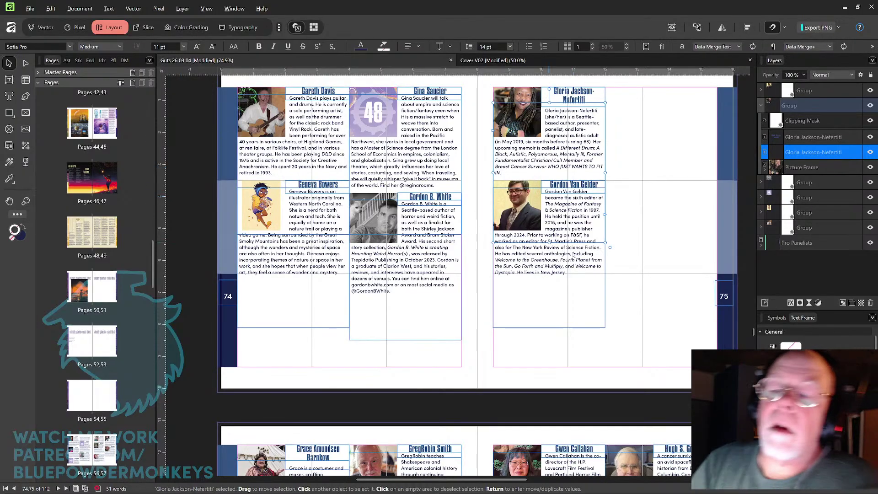
Move page 76's two first-column bios into page 75's empty second column, stacked from the top margin.
{"action": "scroll", "coordinate": [592, 265], "scroll_direction": "down", "scroll_amount": 5}
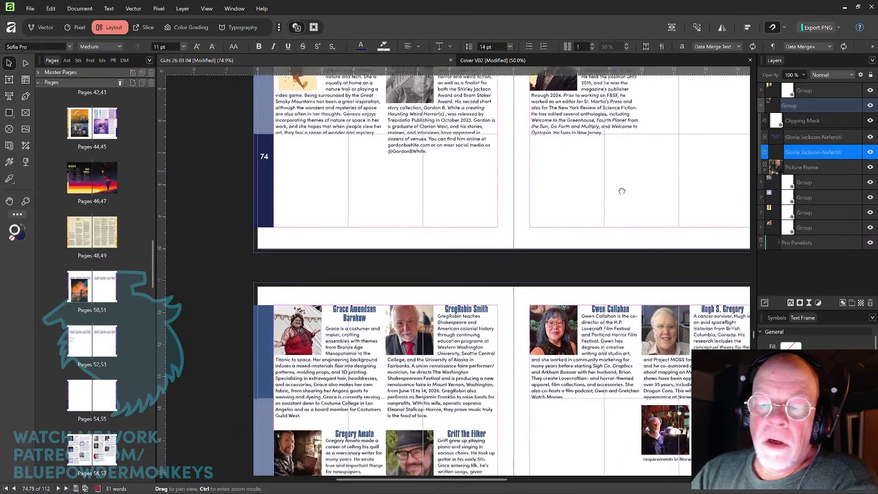
{"action": "left_click_drag", "start_coordinate": [348, 365], "coordinate": [514, 186]}
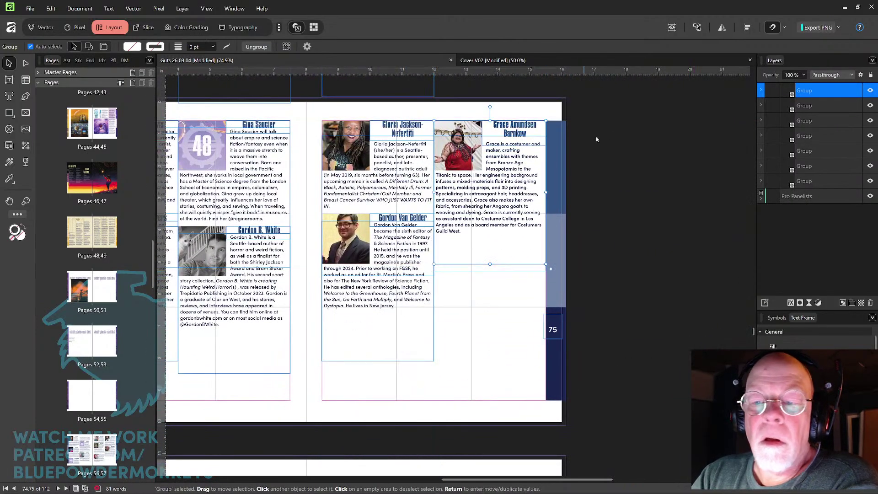
{"action": "left_click_drag", "start_coordinate": [454, 337], "coordinate": [489, 267]}
{"action": "scroll", "coordinate": [489, 267], "scroll_direction": "down", "scroll_amount": 3}
{"action": "scroll", "coordinate": [489, 267], "scroll_direction": "left", "scroll_amount": 2}
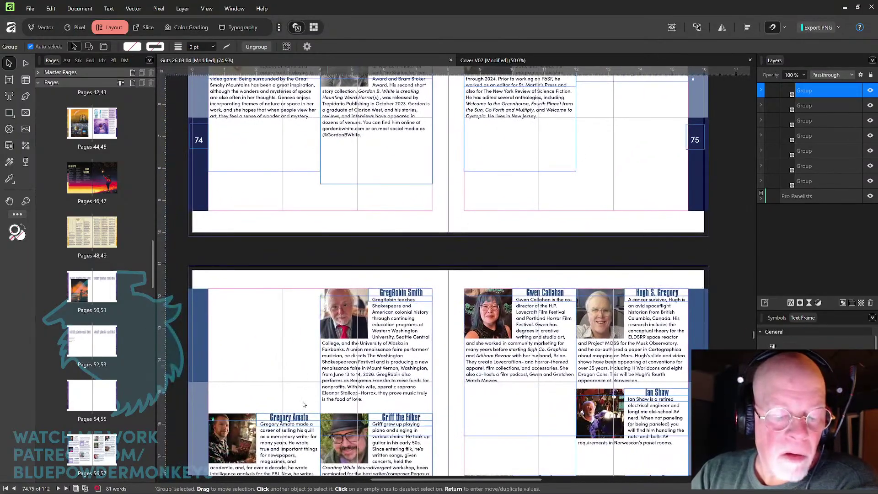
{"action": "left_click_drag", "start_coordinate": [291, 444], "coordinate": [525, 207]}
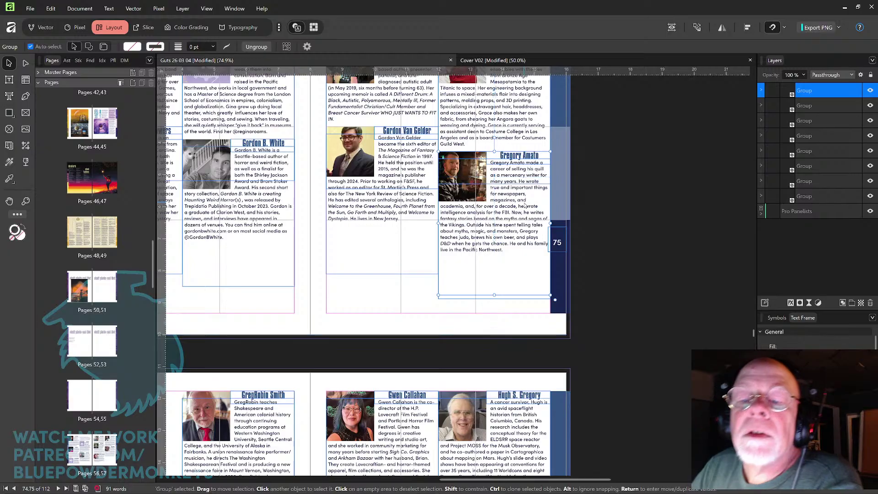
Move page 76's two second-column bios into its first column, stacked in the same order from the top margin.
{"action": "key", "text": "space"}
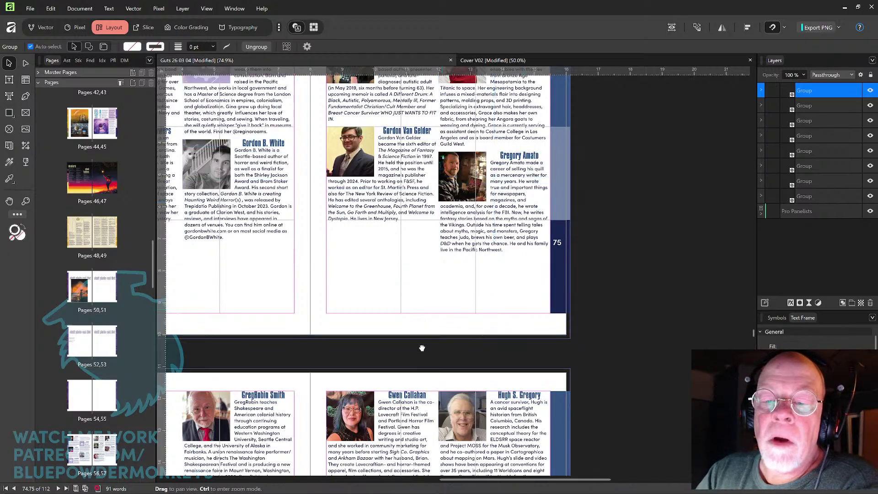
{"action": "left_click_drag", "start_coordinate": [422, 349], "coordinate": [551, 274]}
{"action": "left_click_drag", "start_coordinate": [400, 390], "coordinate": [347, 221]}
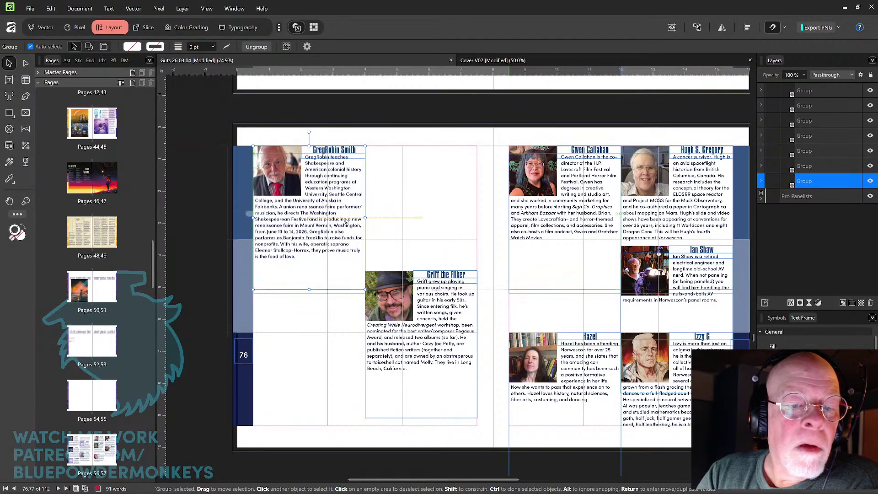
{"action": "left_click_drag", "start_coordinate": [450, 315], "coordinate": [340, 315]}
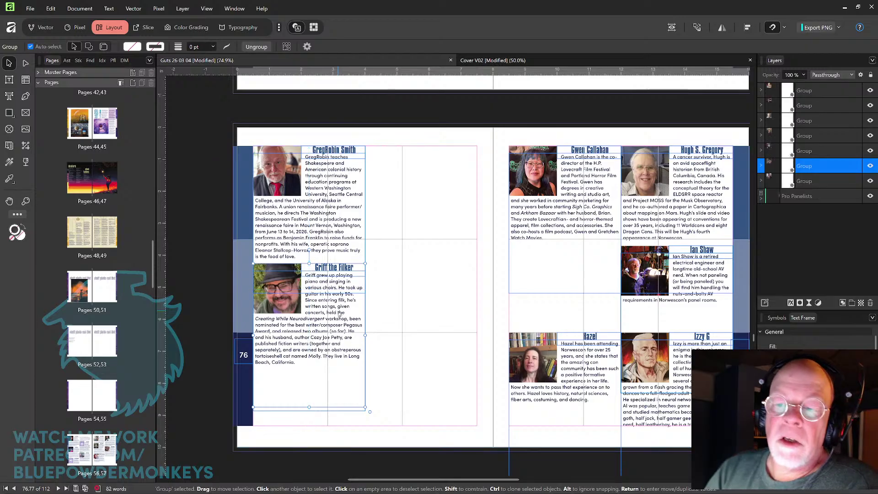
Fill page 76's second column with page 77's two first-column bios, followed by the top bio of its second column.
{"action": "left_click_drag", "start_coordinate": [582, 201], "coordinate": [440, 210]}
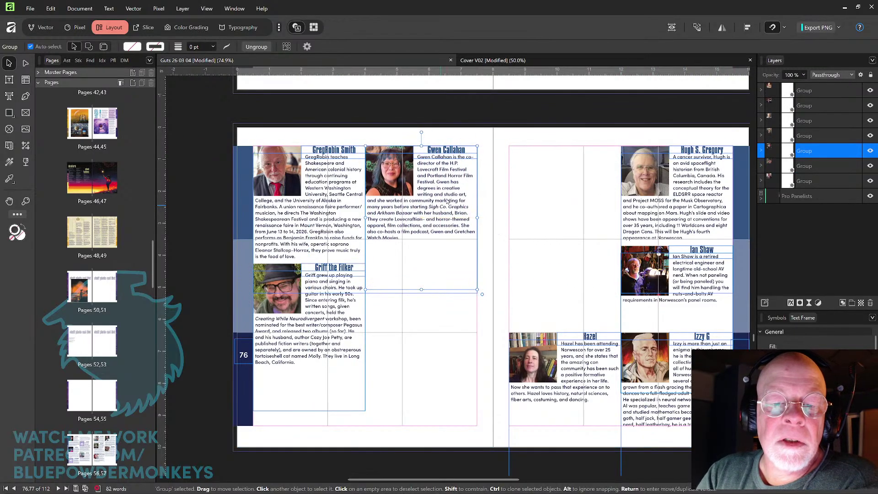
{"action": "left_click_drag", "start_coordinate": [592, 378], "coordinate": [447, 290]}
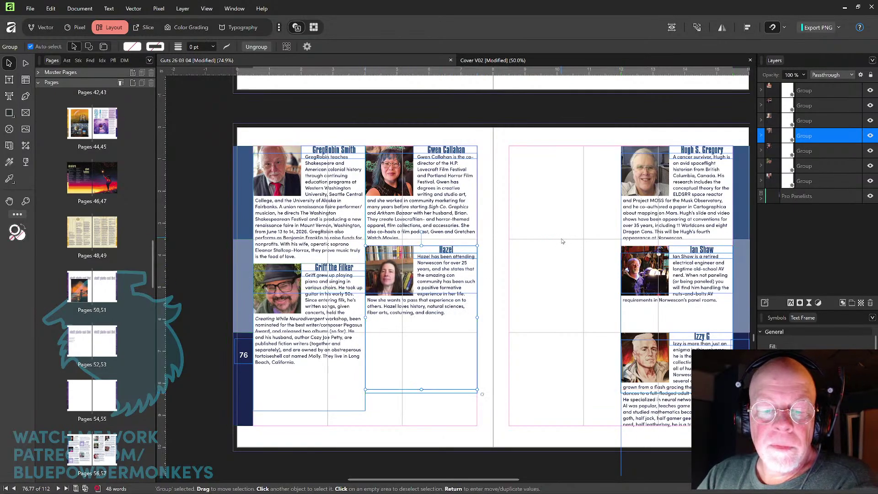
{"action": "left_click_drag", "start_coordinate": [695, 197], "coordinate": [441, 373]}
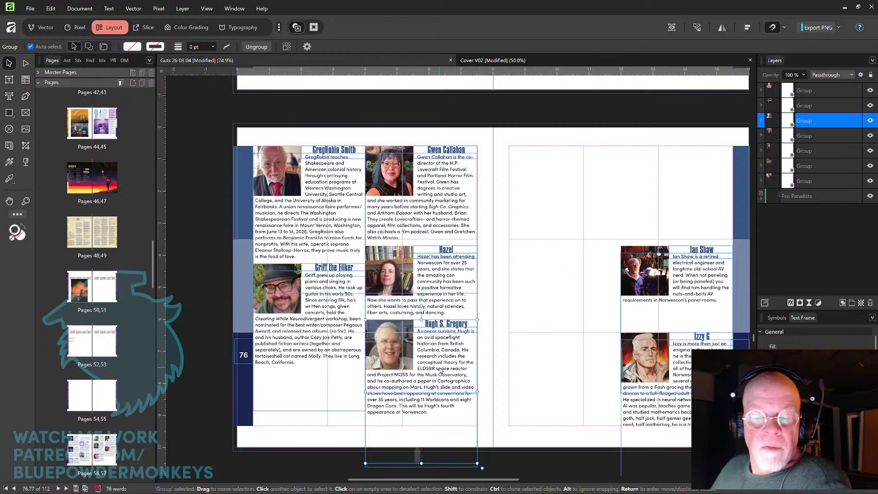
Stack page 77's two remaining second-column bios in its first column and place page 78's first bio below them.
{"action": "left_click_drag", "start_coordinate": [685, 274], "coordinate": [573, 175]}
{"action": "left_click_drag", "start_coordinate": [679, 370], "coordinate": [566, 249]}
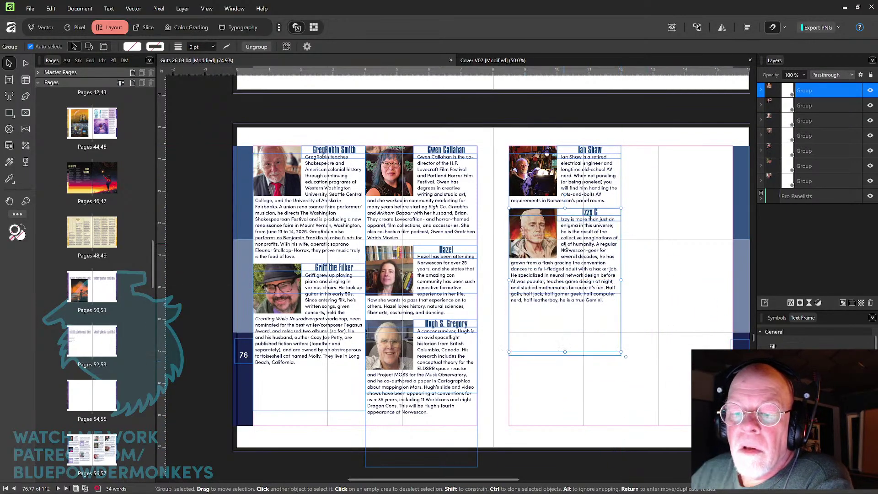
{"action": "scroll", "coordinate": [471, 240], "scroll_direction": "down", "scroll_amount": 5}
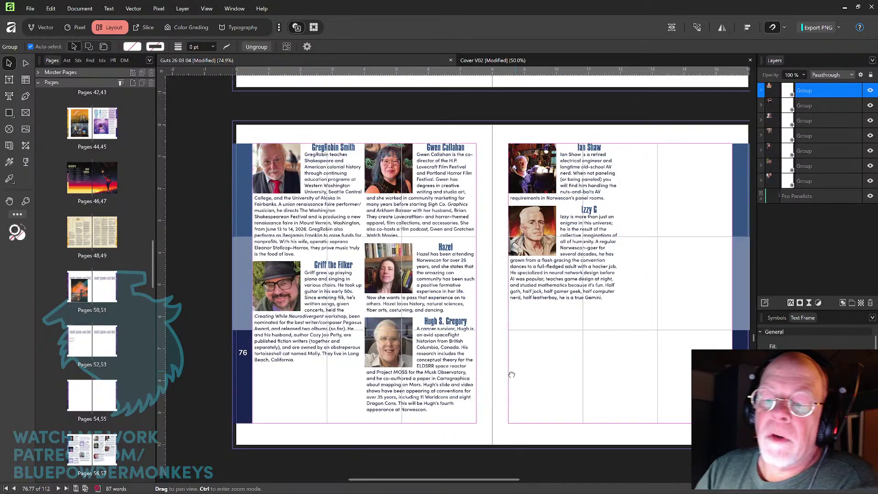
{"action": "left_click_drag", "start_coordinate": [344, 376], "coordinate": [606, 193]}
Move page 78's remaining first-column bio and the top bio of its second column into page 77's second column, stacked in that order.
{"action": "key", "text": "space"}
{"action": "left_click_drag", "start_coordinate": [665, 190], "coordinate": [666, 93]}
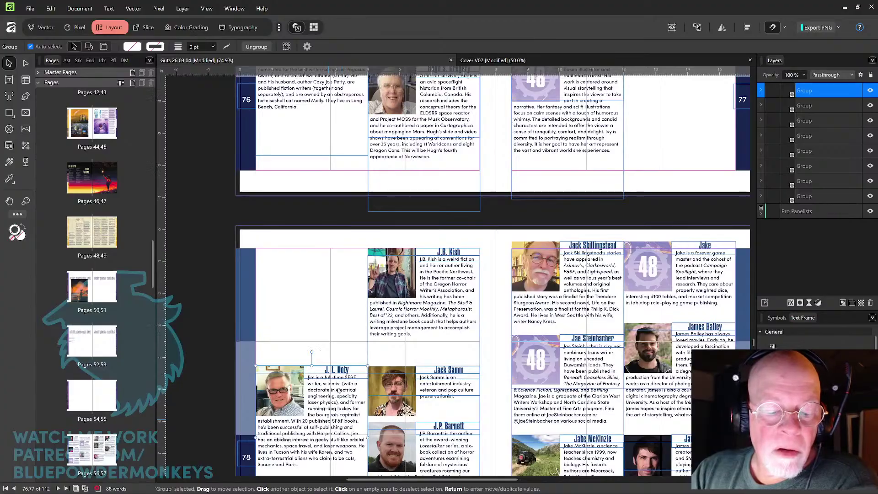
{"action": "left_click_drag", "start_coordinate": [339, 391], "coordinate": [694, 88]}
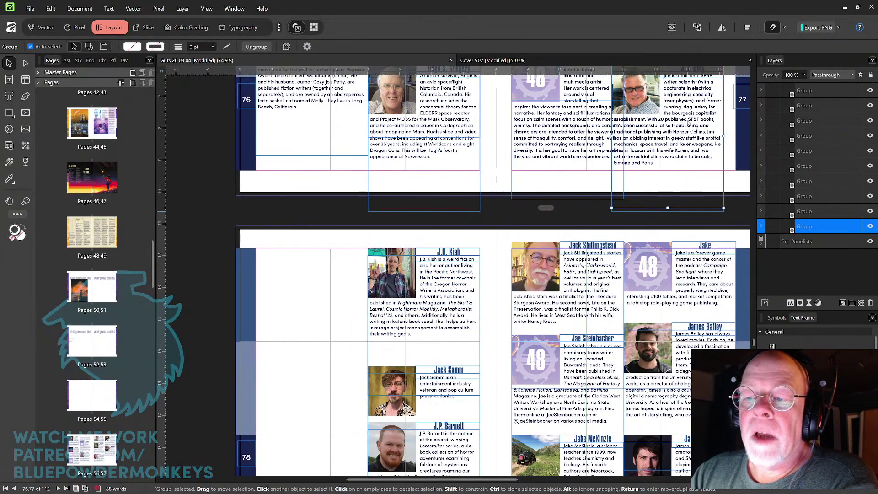
{"action": "left_click_drag", "start_coordinate": [688, 124], "coordinate": [698, 123]}
{"action": "left_click_drag", "start_coordinate": [681, 152], "coordinate": [493, 161]}
{"action": "left_click_drag", "start_coordinate": [410, 313], "coordinate": [532, 206]}
{"action": "left_click_drag", "start_coordinate": [375, 344], "coordinate": [611, 137]}
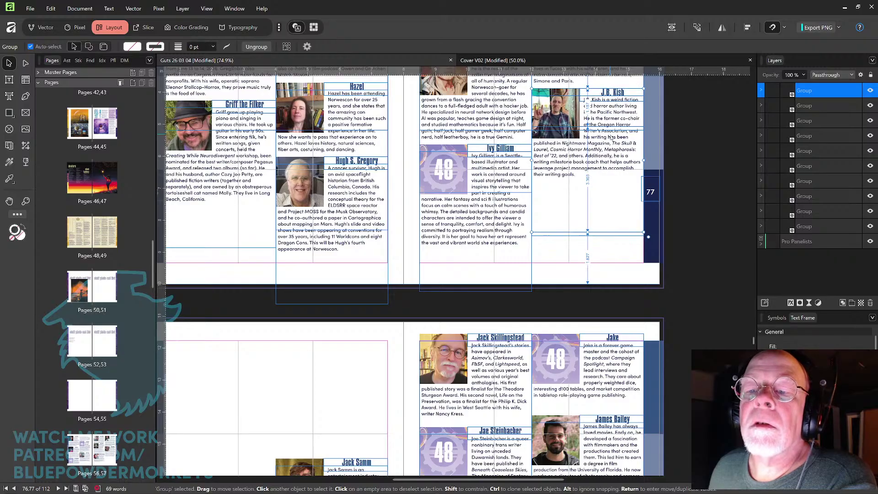
{"action": "mouse_move", "coordinate": [611, 138]}
{"action": "left_mouse_down"}
{"action": "mouse_move", "coordinate": [556, 305]}
{"action": "mouse_move", "coordinate": [630, 176]}
{"action": "left_mouse_up"}
Stack page 78's two remaining second-column bios in its first column from the top margin, and place page 79's first bio below them.
{"action": "left_click_drag", "start_coordinate": [524, 323], "coordinate": [594, 204]}
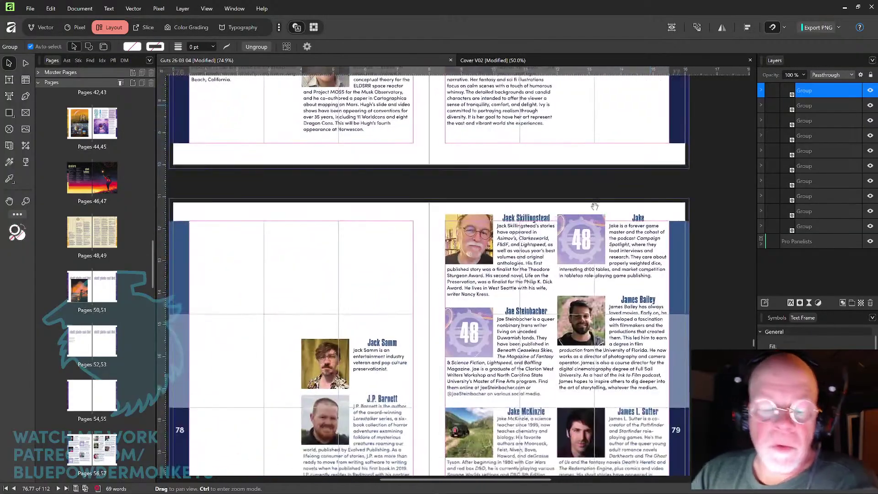
{"action": "mouse_move", "coordinate": [499, 356]}
{"action": "left_mouse_down"}
{"action": "mouse_move", "coordinate": [528, 273]}
{"action": "mouse_move", "coordinate": [574, 263]}
{"action": "left_mouse_up"}
{"action": "left_click_drag", "start_coordinate": [466, 280], "coordinate": [357, 161]}
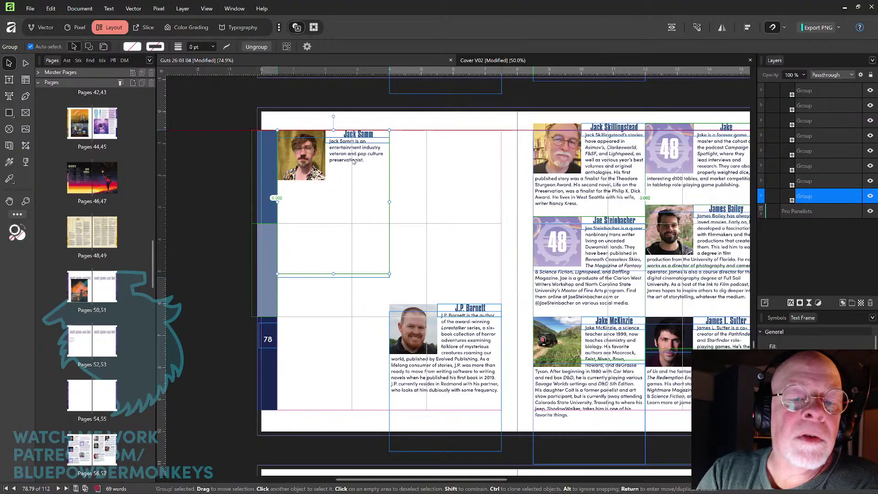
{"action": "left_click_drag", "start_coordinate": [460, 337], "coordinate": [358, 233]}
{"action": "left_click_drag", "start_coordinate": [590, 185], "coordinate": [349, 334]}
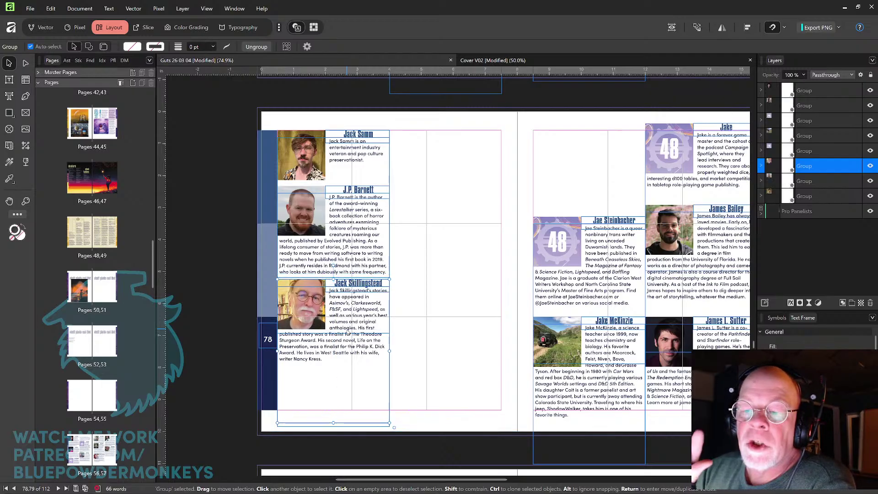
Fill page 78's second column with page 79's two remaining first-column bios, followed by the top bio of its second column.
{"action": "left_click_drag", "start_coordinate": [601, 271], "coordinate": [465, 187]}
{"action": "left_click_drag", "start_coordinate": [608, 352], "coordinate": [463, 263]}
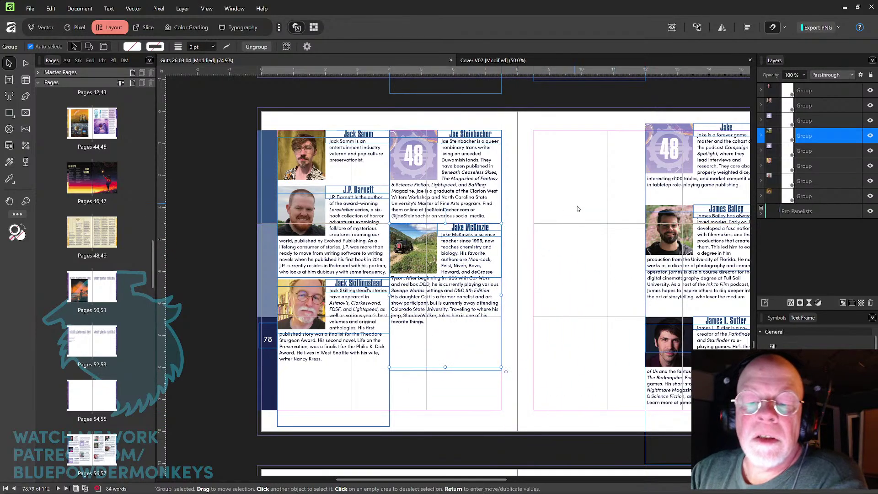
{"action": "left_click_drag", "start_coordinate": [717, 168], "coordinate": [465, 374]}
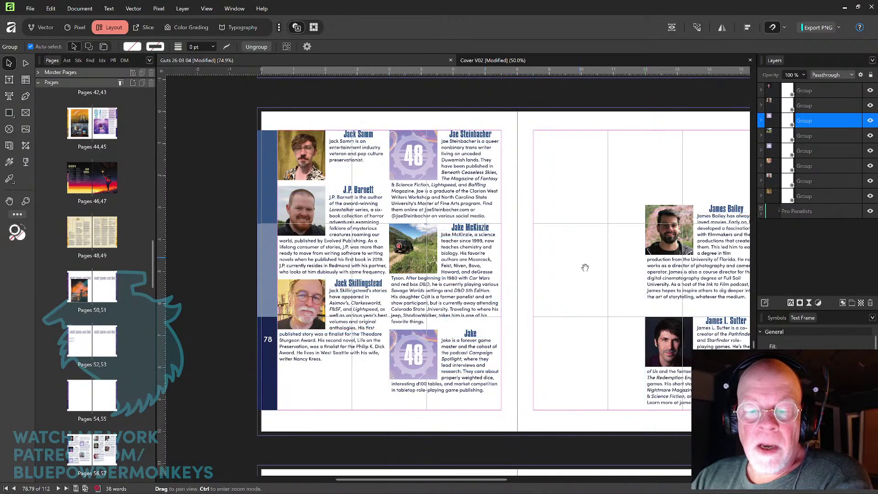
Move page 79's two remaining second-column bios into its first column, stacked from the top margin.
{"action": "left_click_drag", "start_coordinate": [584, 266], "coordinate": [492, 182]}
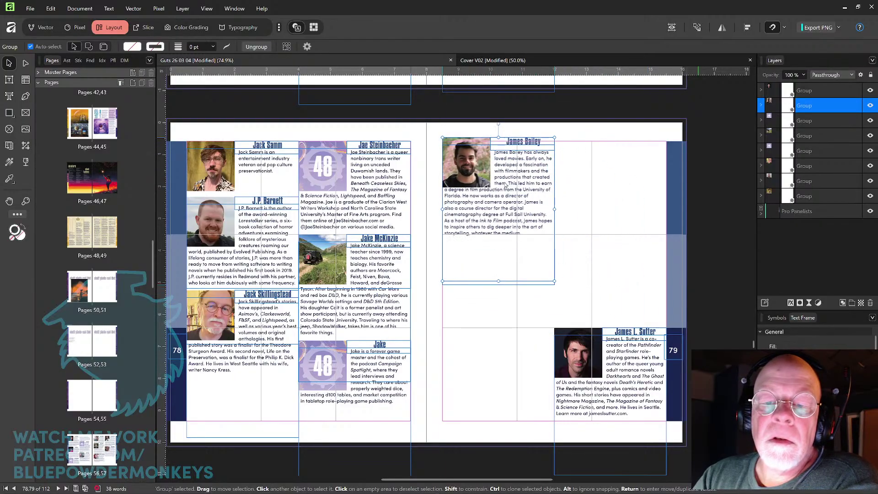
{"action": "left_click_drag", "start_coordinate": [633, 364], "coordinate": [517, 279]}
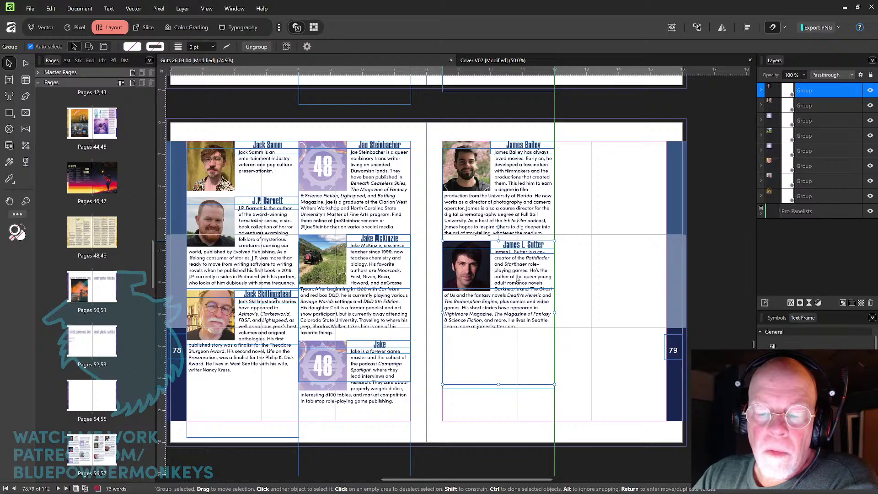
{"action": "left_click_drag", "start_coordinate": [517, 279], "coordinate": [518, 277]}
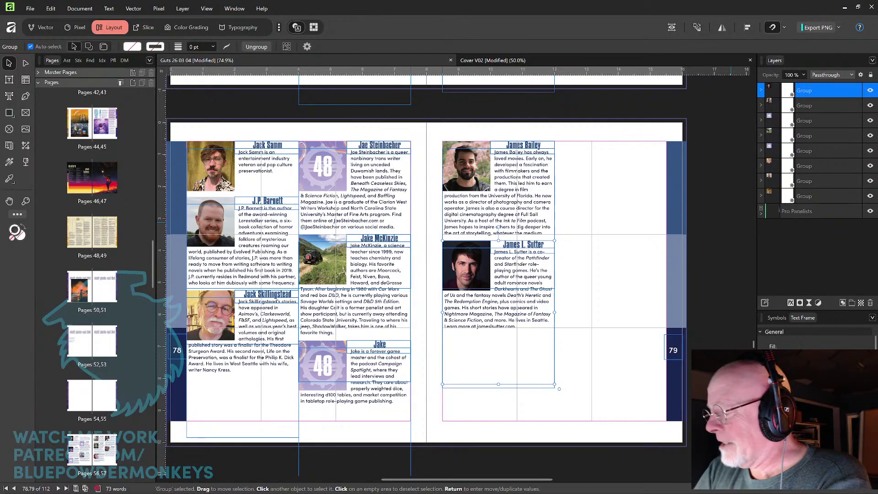
{"action": "left_click", "coordinate": [445, 368]}
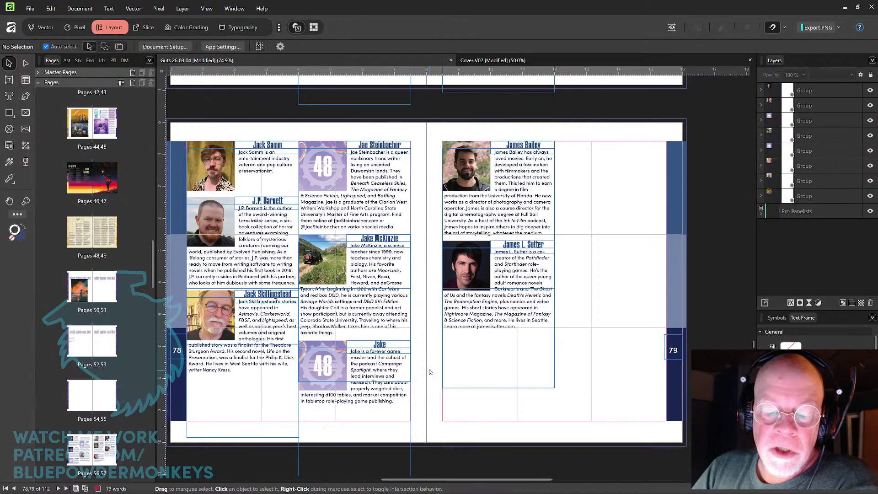
Move page 80's first bio to the top of page 79's empty second column.
{"action": "left_click_drag", "start_coordinate": [452, 381], "coordinate": [444, 275]}
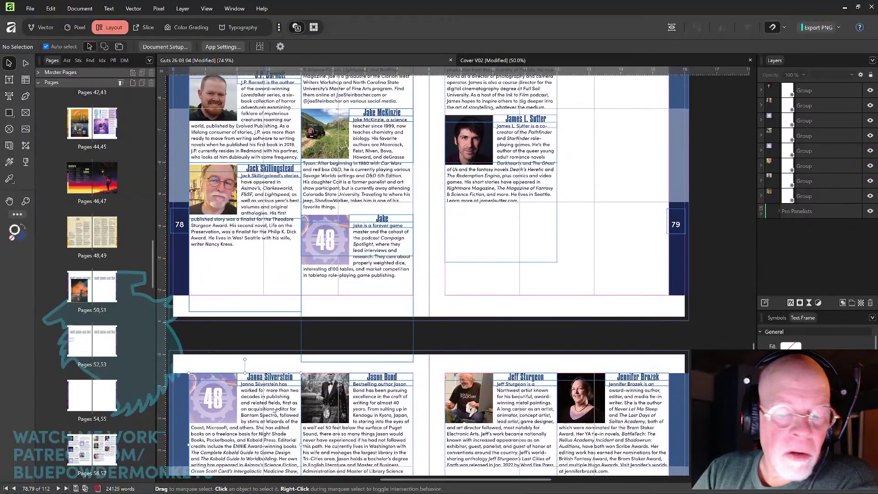
{"action": "left_click_drag", "start_coordinate": [274, 411], "coordinate": [513, 284]}
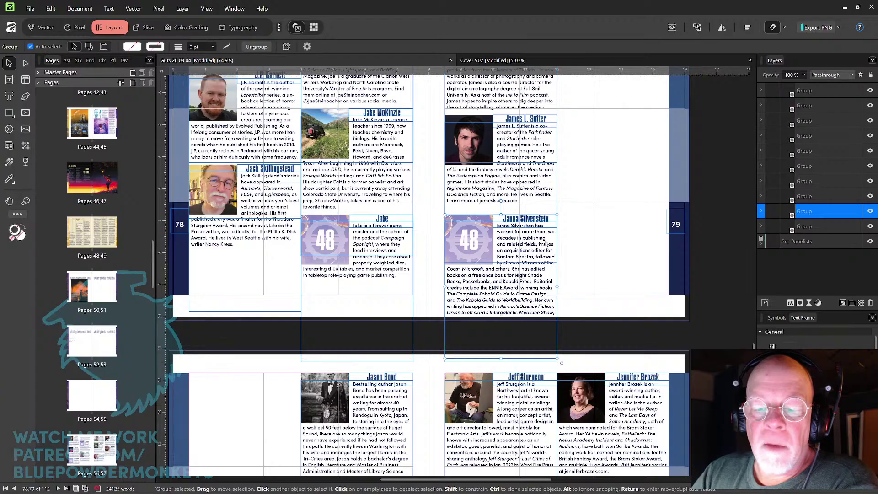
{"action": "left_click_drag", "start_coordinate": [585, 230], "coordinate": [440, 369]}
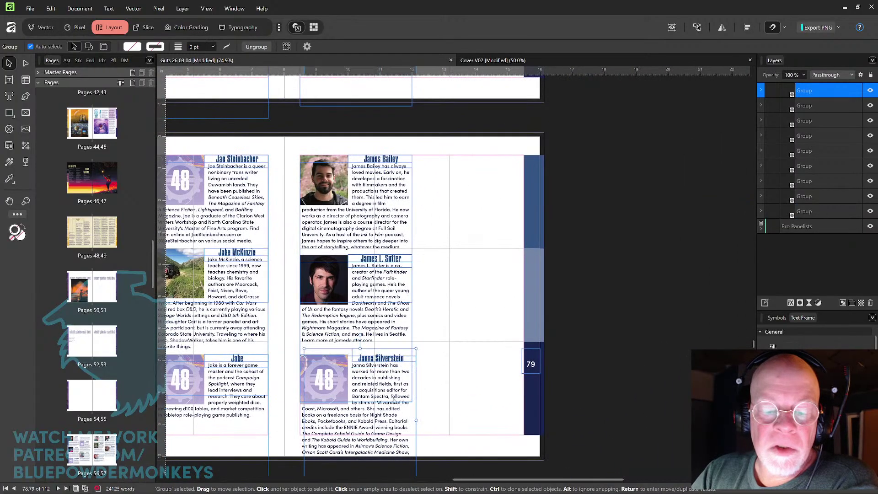
{"action": "left_click_drag", "start_coordinate": [382, 401], "coordinate": [495, 220]}
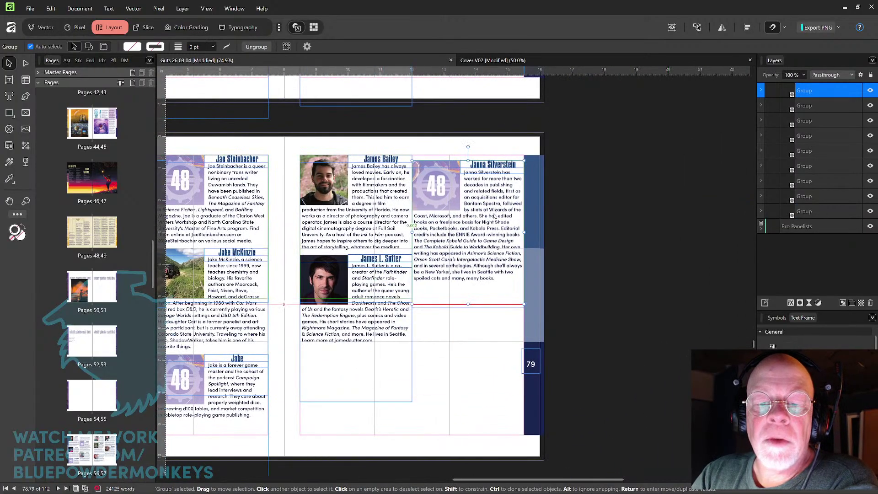
Move page 80's remaining first-column bio below the top bio in page 79's second column, and nudge it down to even the gap.
{"action": "left_click_drag", "start_coordinate": [471, 344], "coordinate": [628, 17]}
{"action": "left_click", "coordinate": [284, 380]}
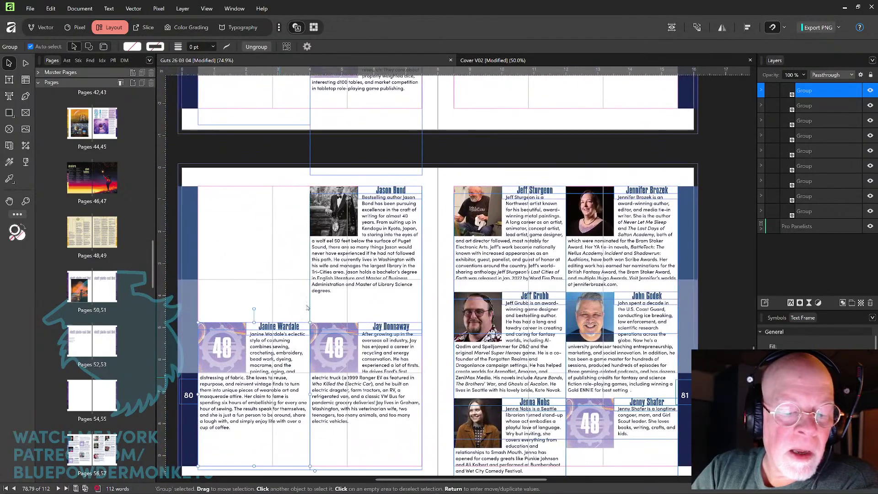
{"action": "left_click_drag", "start_coordinate": [306, 396], "coordinate": [628, 151]}
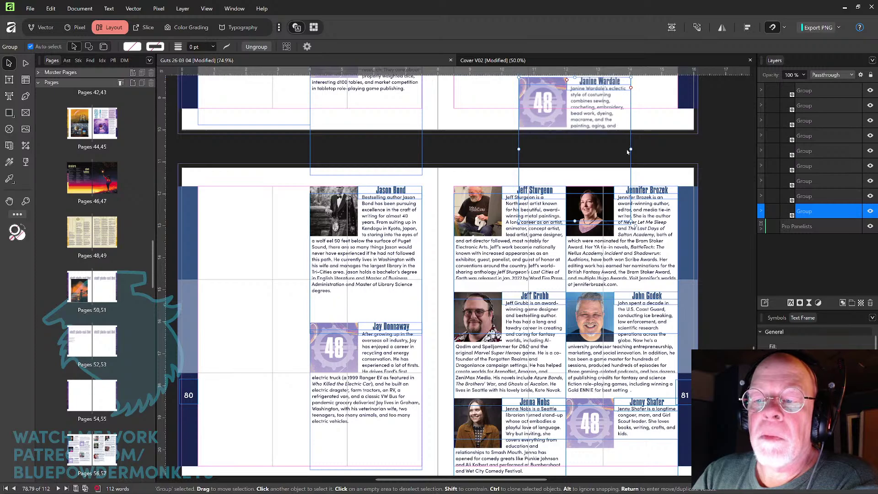
{"action": "left_click_drag", "start_coordinate": [609, 107], "coordinate": [470, 203]}
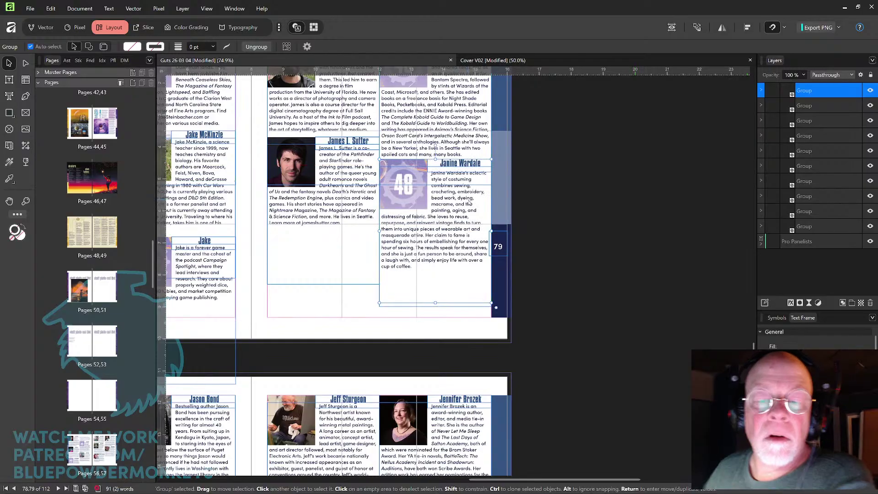
{"action": "key", "text": "Down"}
{"action": "key", "text": "Down"}
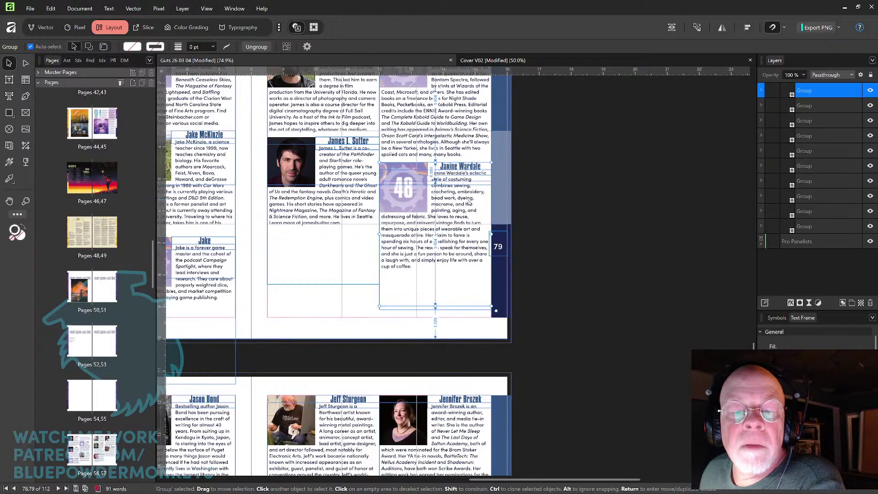
{"action": "key", "text": "Down"}
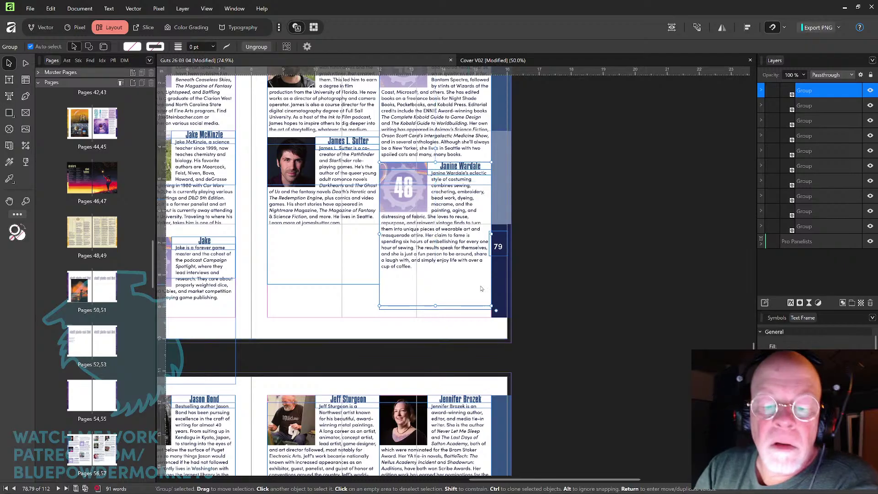
Move page 80's two second-column bios into its first column, stacked in the same order from the top margin.
{"action": "left_click_drag", "start_coordinate": [481, 288], "coordinate": [372, 227]}
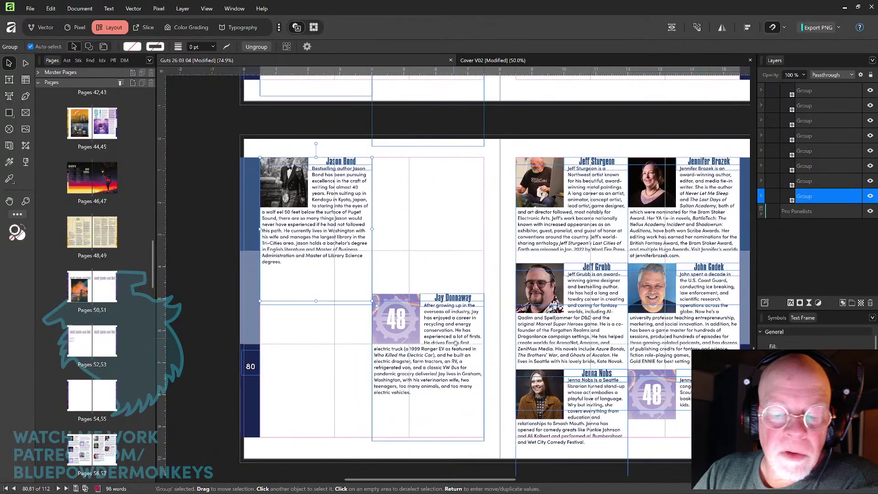
{"action": "left_click_drag", "start_coordinate": [459, 342], "coordinate": [346, 316]}
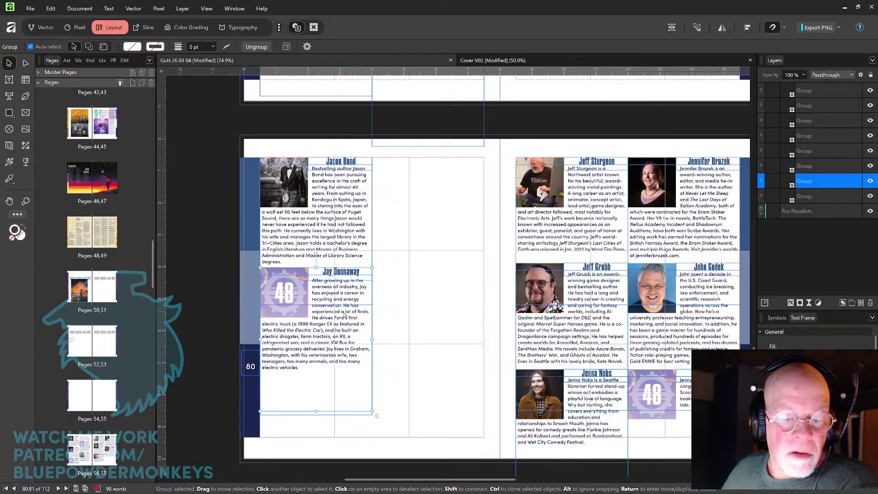
{"action": "left_click_drag", "start_coordinate": [345, 314], "coordinate": [345, 315]}
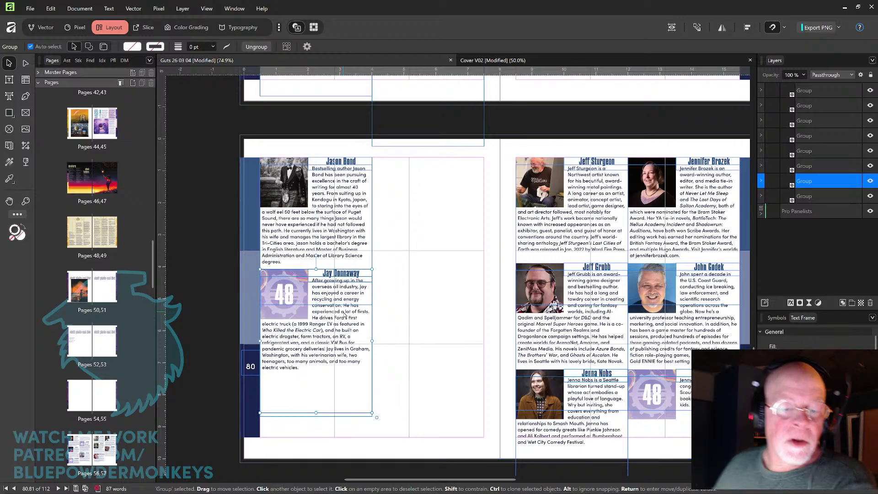
Try tightening the letter spacing of the whole text of page 80's first bio, and undo it.
{"action": "left_click", "coordinate": [9, 80]}
{"action": "left_click", "coordinate": [319, 175]}
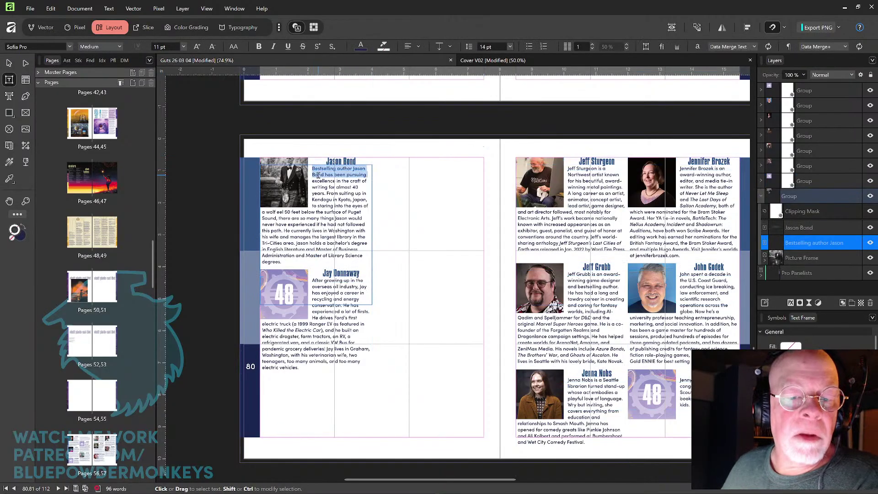
{"action": "key", "text": "shift+Down"}
{"action": "key", "text": "shift+Down"}
{"action": "key", "text": "shift+Down"}
{"action": "key", "text": "shift+Down"}
{"action": "key", "text": "shift+Down"}
{"action": "key", "text": "shift+Down"}
{"action": "key", "text": "shift+Down"}
{"action": "key", "text": "shift+Down"}
{"action": "key", "text": "shift+Down"}
{"action": "key", "text": "shift+Down"}
{"action": "key", "text": "shift+Down"}
{"action": "key", "text": "shift+Down"}
{"action": "key", "text": "shift+Down"}
{"action": "key", "text": "shift+Down"}
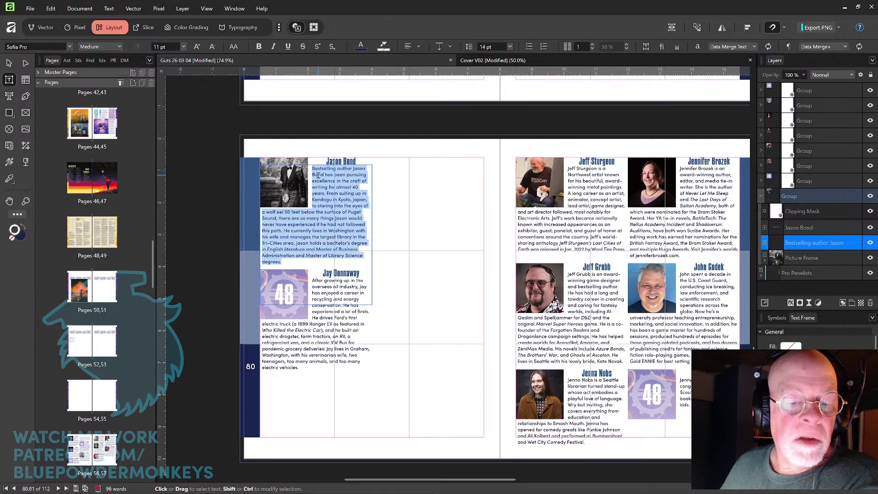
{"action": "key", "text": "alt+Left"}
{"action": "key", "text": "alt+Left"}
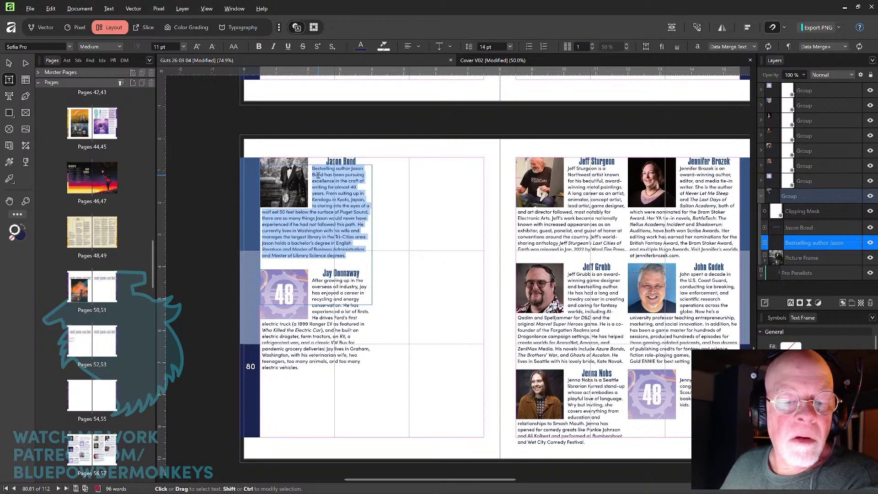
{"action": "key", "text": "Up"}
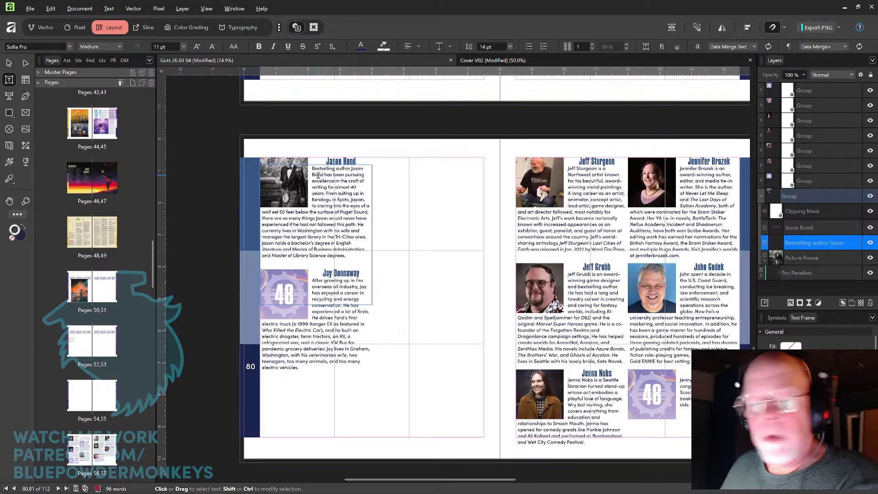
{"action": "key", "text": "ctrl+z"}
{"action": "key", "text": "ctrl+z"}
{"action": "key", "text": "Left"}
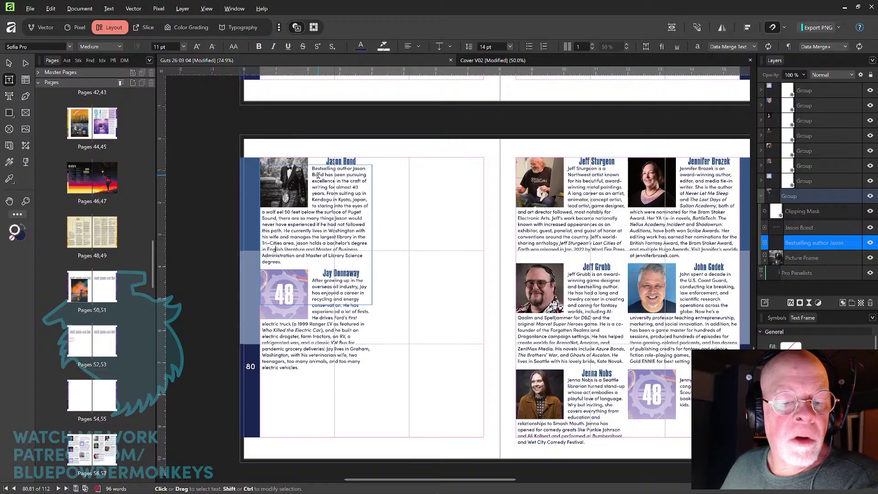
{"action": "key", "text": "shift+Down"}
{"action": "key", "text": "shift+Down"}
{"action": "key", "text": "shift+Down"}
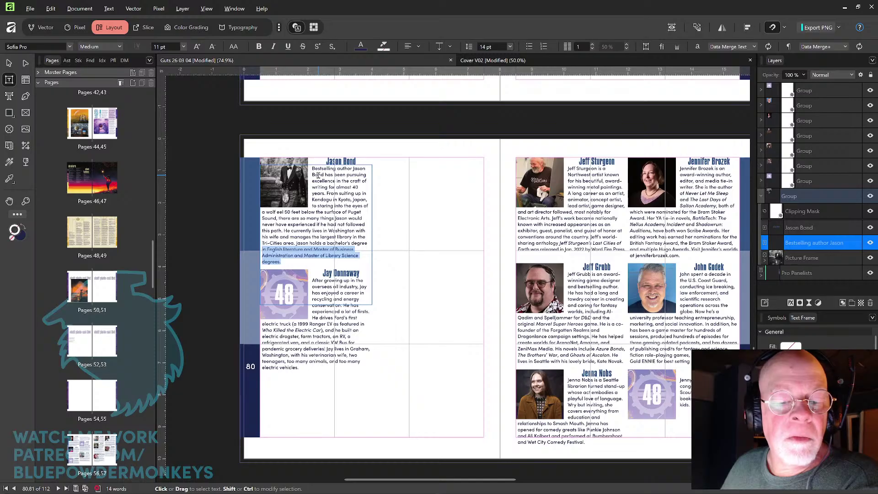
{"action": "key", "text": "Up"}
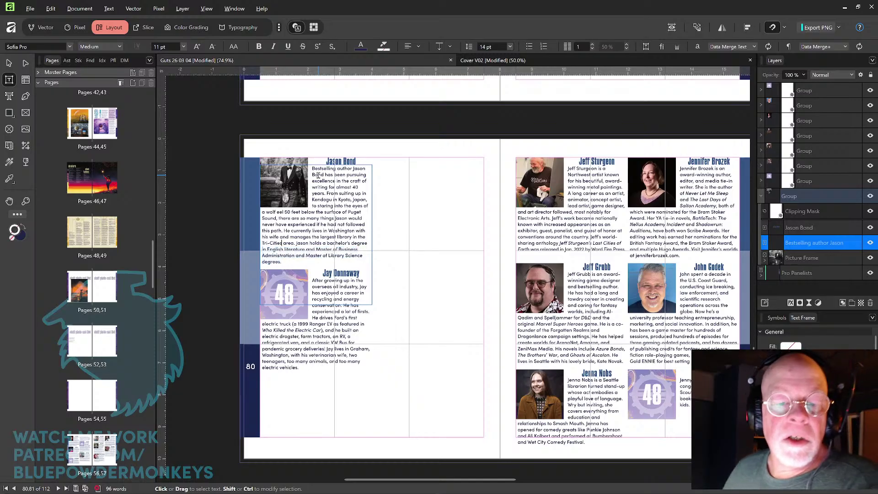
Move page 81's three first-column bios into page 80's second column, stacked in the same order from the top margin.
{"action": "left_click", "coordinate": [9, 64]}
{"action": "left_click_drag", "start_coordinate": [583, 215], "coordinate": [443, 217]}
{"action": "left_click_drag", "start_coordinate": [602, 310], "coordinate": [459, 301]}
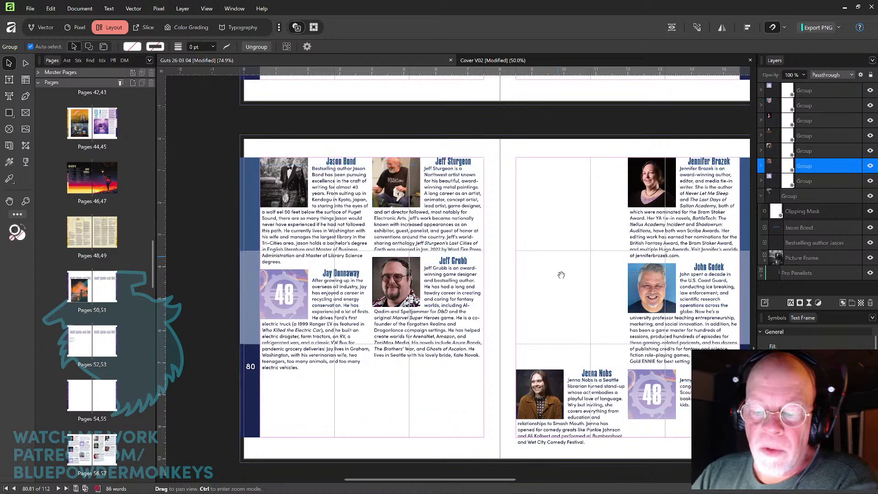
{"action": "scroll", "coordinate": [561, 246], "scroll_direction": "down", "scroll_amount": 3}
{"action": "left_click", "coordinate": [538, 341]}
{"action": "left_click_drag", "start_coordinate": [539, 341], "coordinate": [401, 343]}
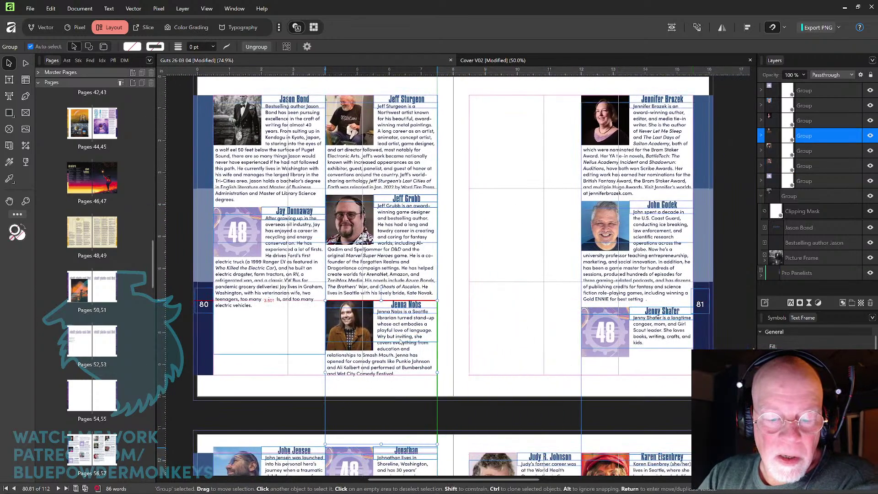
Move page 81's three second-column bios into its first column in the same order, and nudge the last one up to even the gap.
{"action": "scroll", "coordinate": [515, 261], "scroll_direction": "right", "scroll_amount": 3}
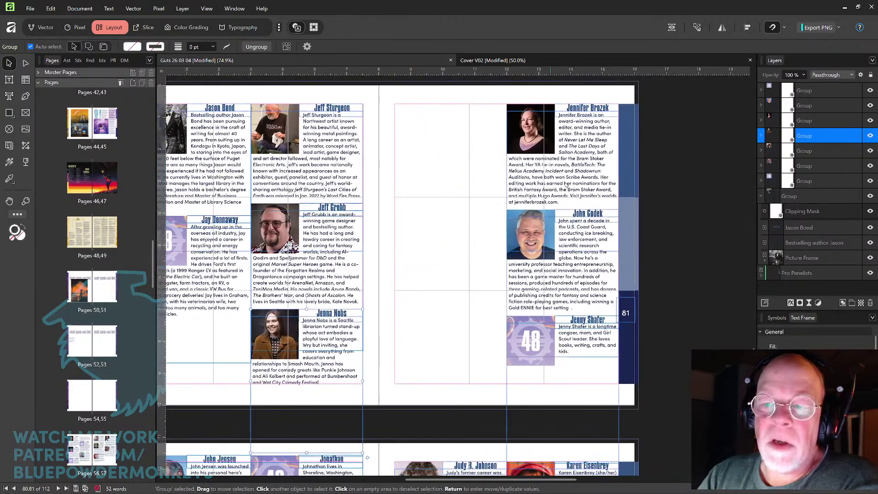
{"action": "left_click_drag", "start_coordinate": [566, 186], "coordinate": [454, 185]}
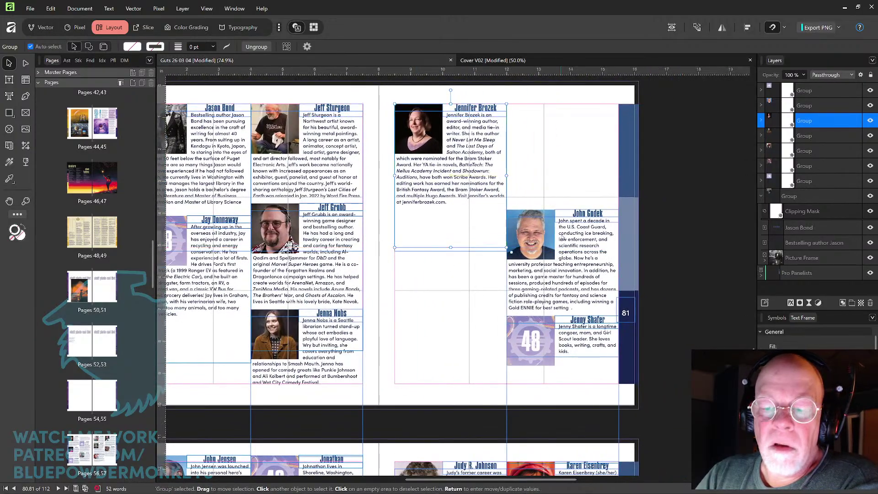
{"action": "left_click_drag", "start_coordinate": [561, 237], "coordinate": [458, 274]}
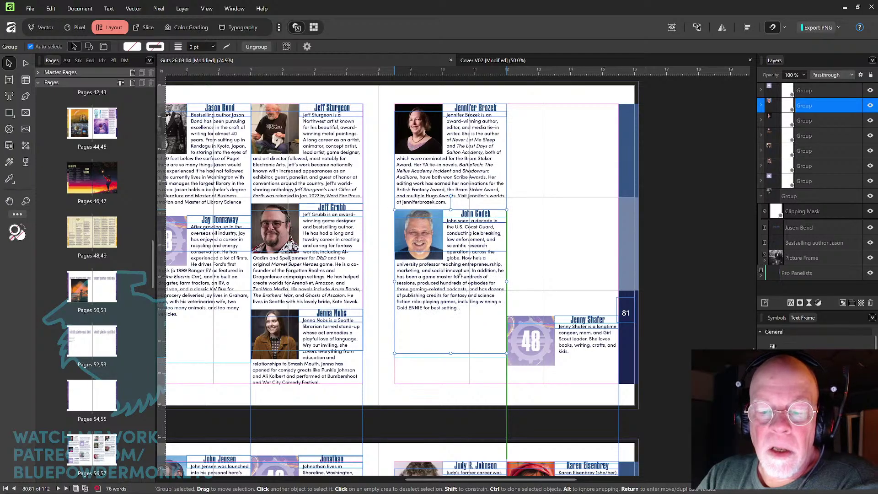
{"action": "left_click_drag", "start_coordinate": [458, 274], "coordinate": [459, 274]}
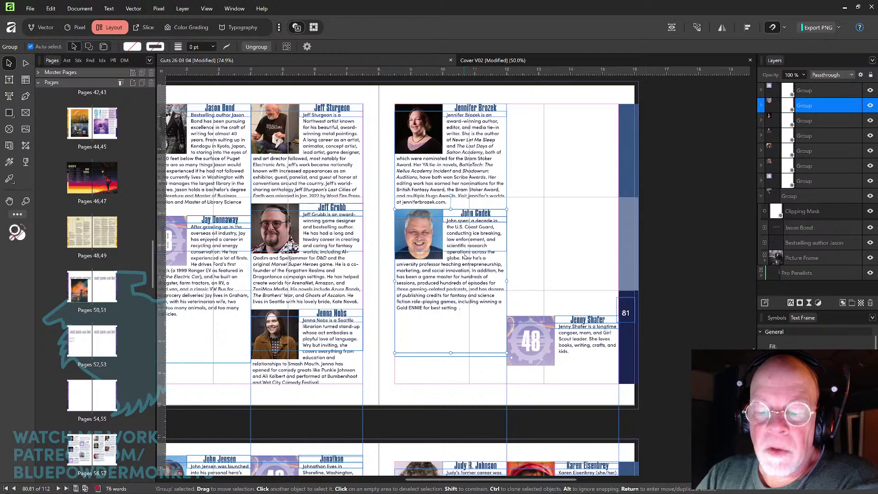
{"action": "left_click_drag", "start_coordinate": [585, 344], "coordinate": [471, 345]}
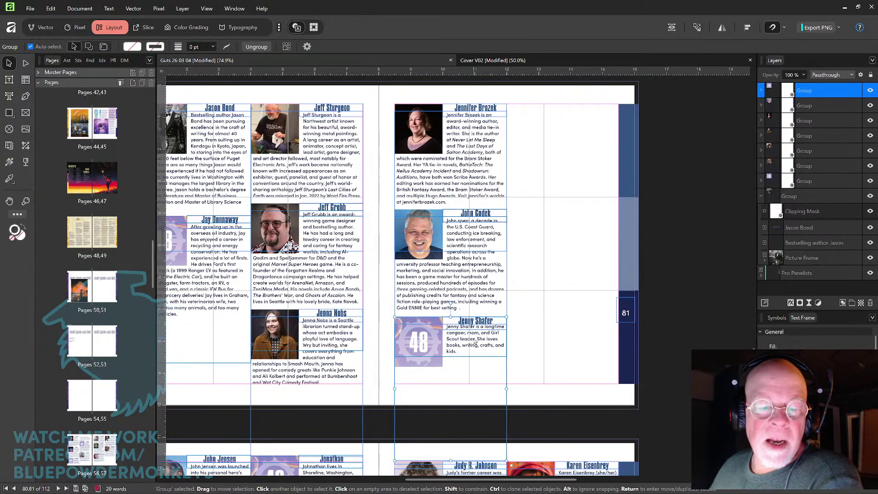
{"action": "key", "text": "Up"}
{"action": "key", "text": "Up"}
{"action": "key", "text": "Up"}
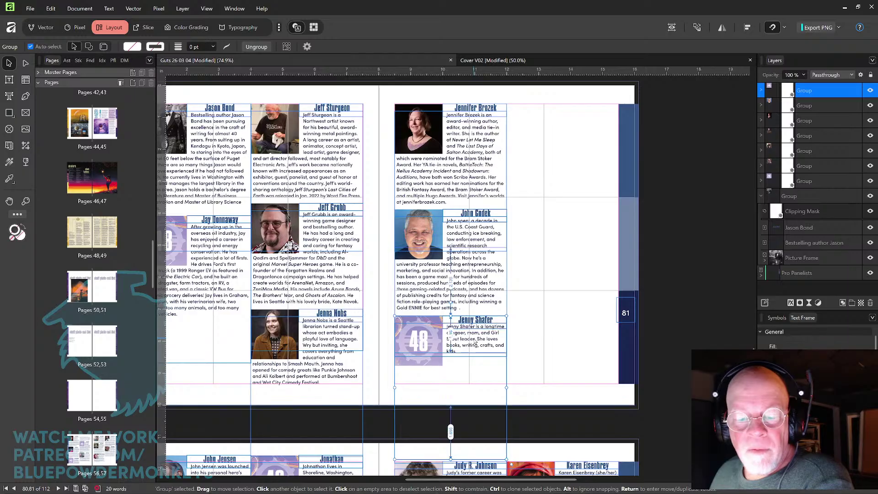
{"action": "key", "text": "Up"}
{"action": "key", "text": "Up"}
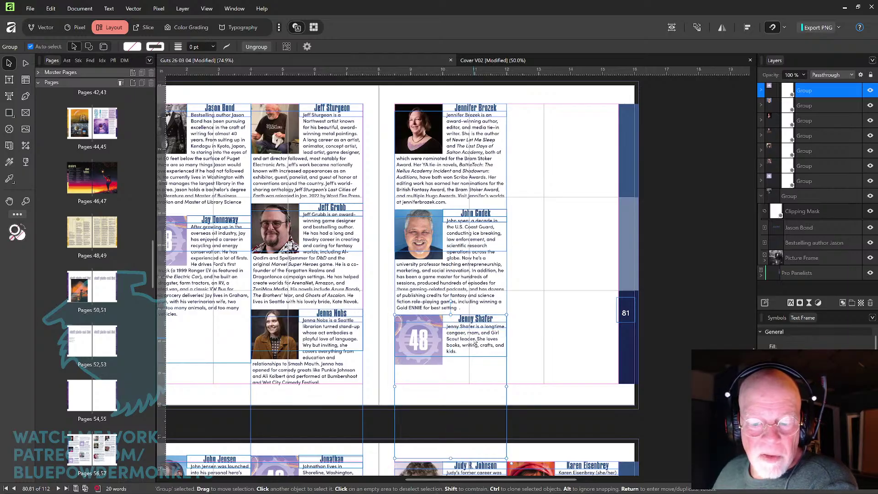
Move the top first-column bio of page 82 to the top margin of page 81's second column.
{"action": "key", "text": "ctrl+minus"}
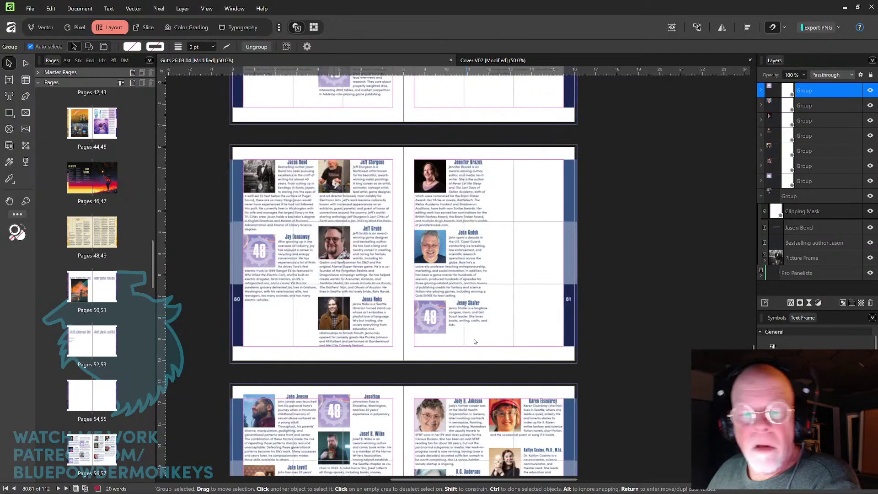
{"action": "left_click_drag", "start_coordinate": [506, 323], "coordinate": [488, 247]}
{"action": "left_click_drag", "start_coordinate": [281, 351], "coordinate": [541, 151]}
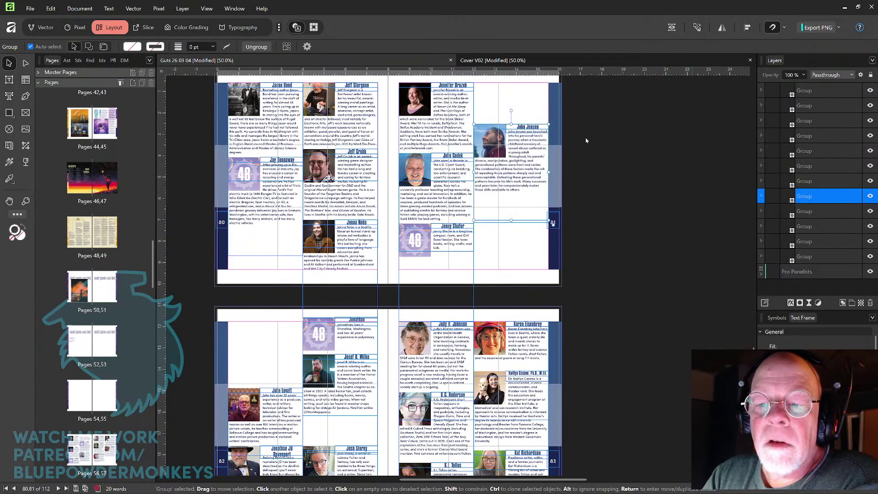
{"action": "scroll", "coordinate": [572, 192], "scroll_direction": "up", "scroll_amount": 2}
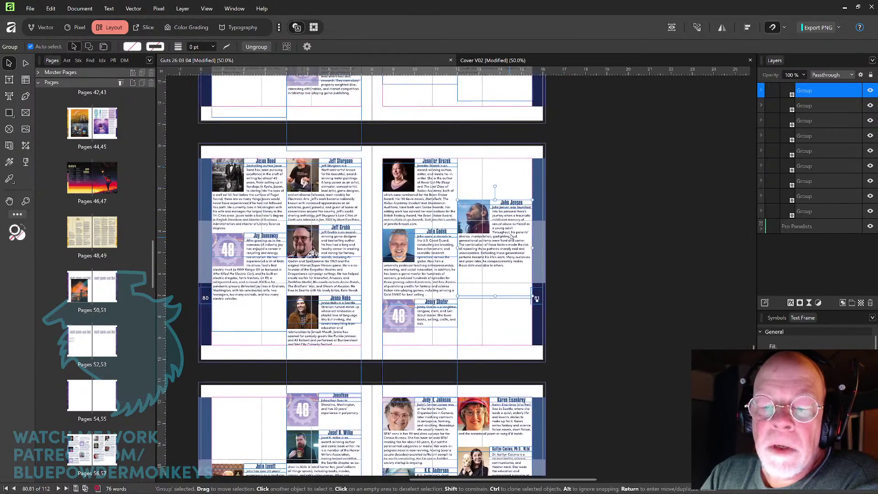
{"action": "left_click_drag", "start_coordinate": [484, 263], "coordinate": [483, 220]}
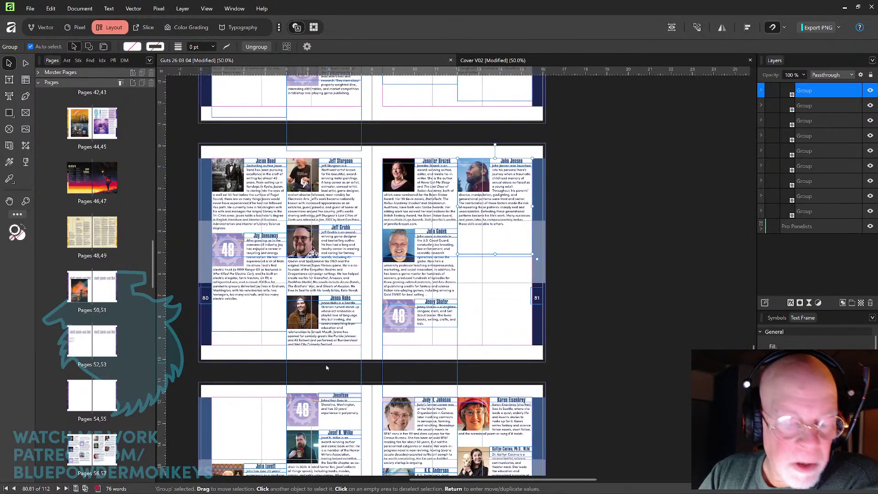
Move page 82's next first-column bio below page 81's top second-column bio, level with the middle bio in the first column.
{"action": "left_click_drag", "start_coordinate": [358, 347], "coordinate": [391, 283]}
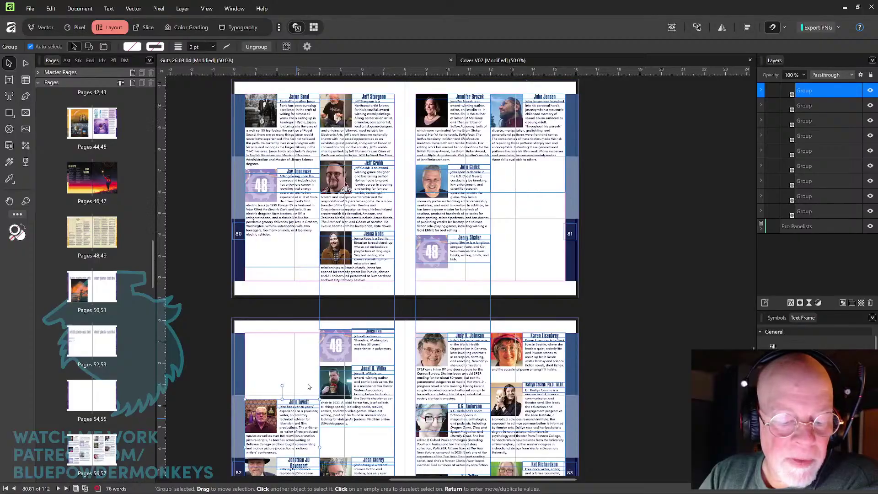
{"action": "left_click_drag", "start_coordinate": [296, 416], "coordinate": [545, 190]}
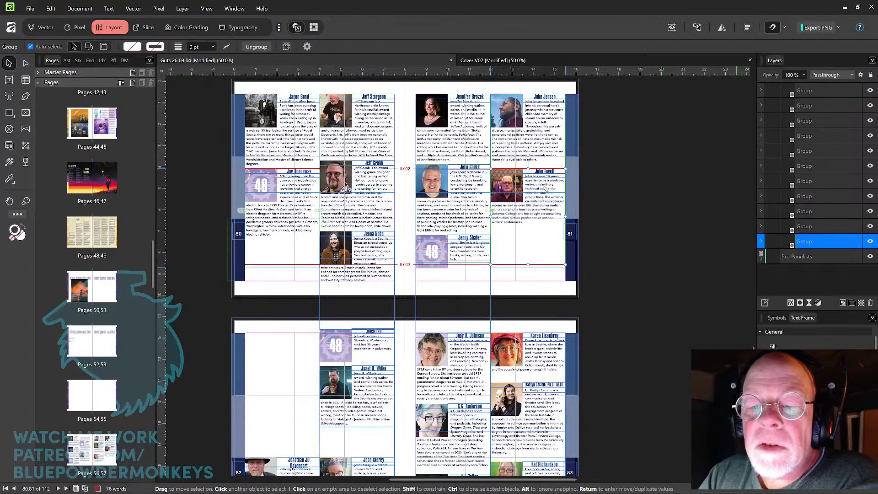
{"action": "left_click_drag", "start_coordinate": [599, 166], "coordinate": [581, 176]}
{"action": "key", "text": "ctrl+1"}
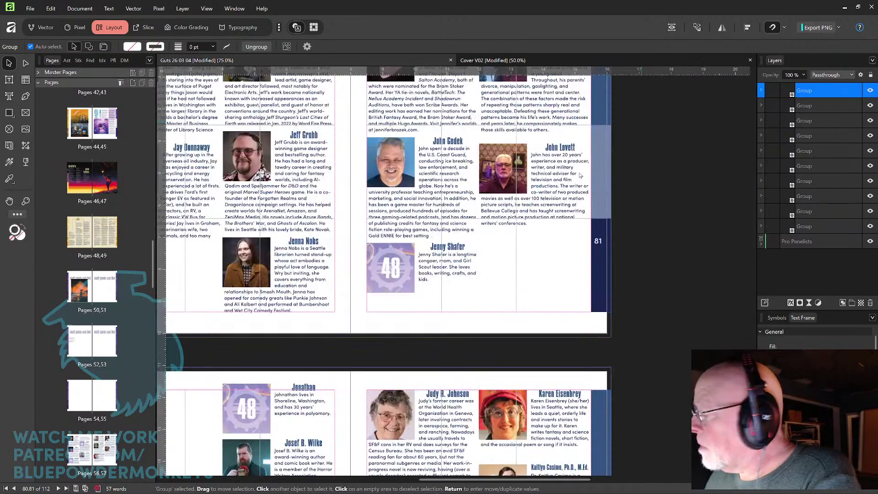
{"action": "left_click_drag", "start_coordinate": [633, 299], "coordinate": [537, 341]}
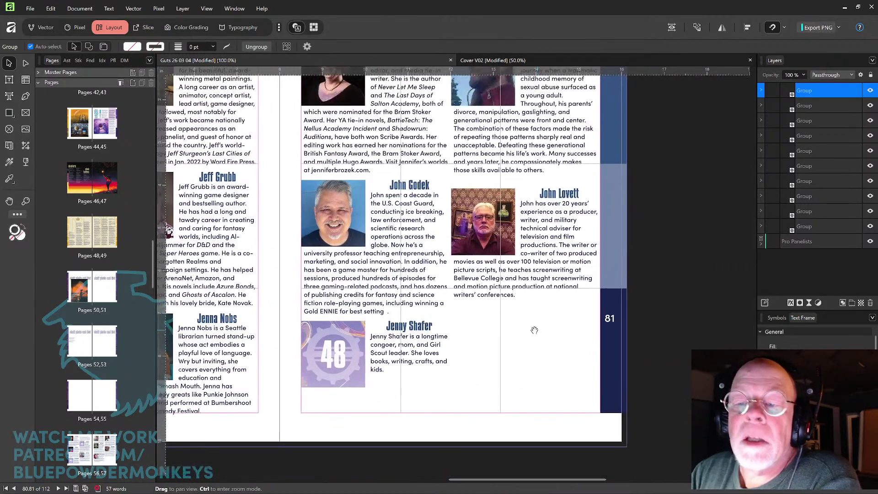
{"action": "left_click", "coordinate": [559, 255]}
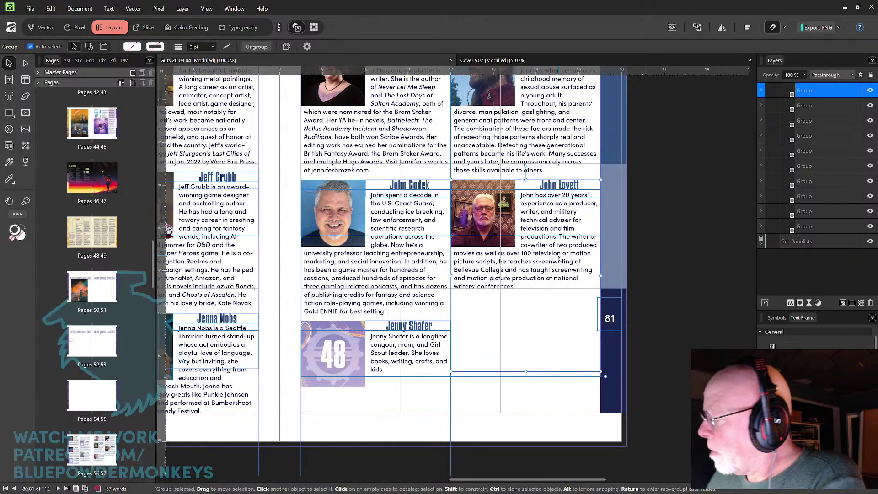
Move page 82's remaining first-column bio up to the top margin of the same column.
{"action": "key", "text": "ctrl+minus"}
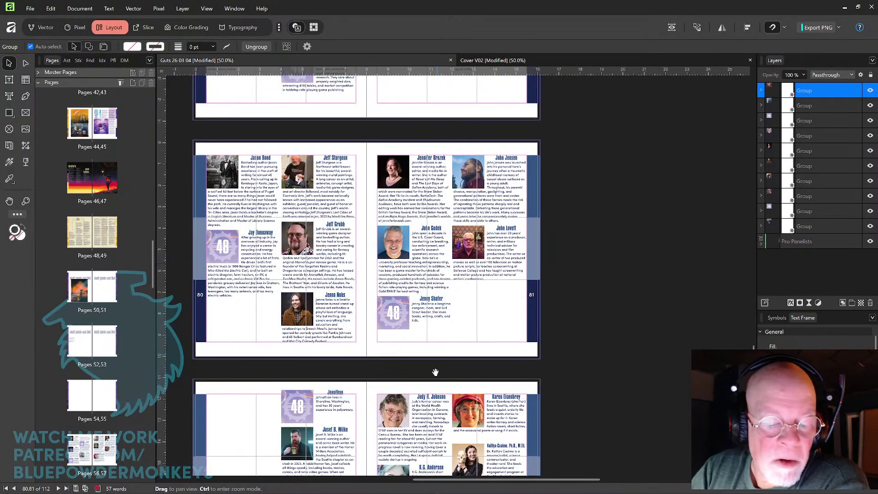
{"action": "left_click_drag", "start_coordinate": [436, 372], "coordinate": [504, 249]}
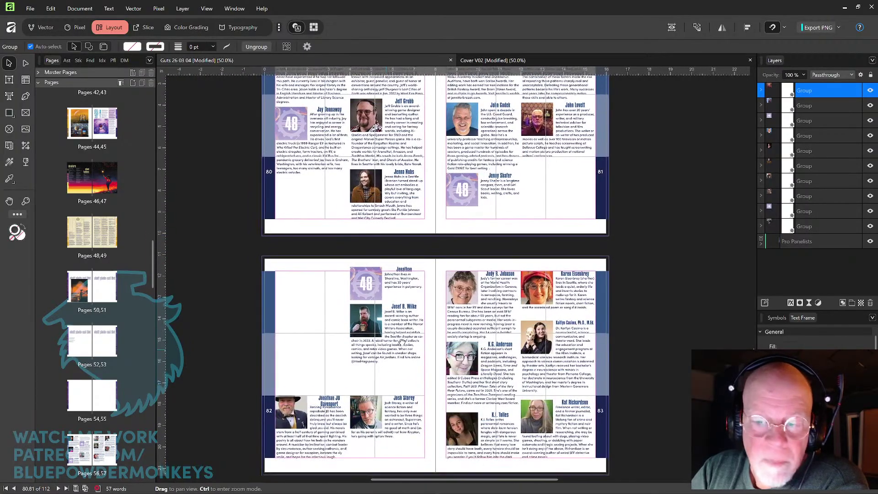
{"action": "left_click_drag", "start_coordinate": [402, 342], "coordinate": [416, 331]}
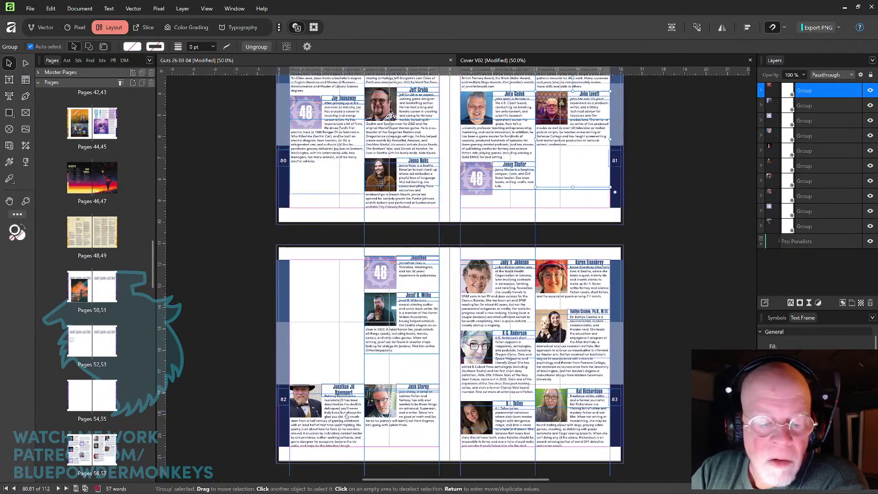
{"action": "left_click_drag", "start_coordinate": [346, 415], "coordinate": [346, 296]}
{"action": "scroll", "coordinate": [486, 255], "scroll_direction": "down", "scroll_amount": 3}
{"action": "scroll", "coordinate": [487, 255], "scroll_direction": "left", "scroll_amount": 2}
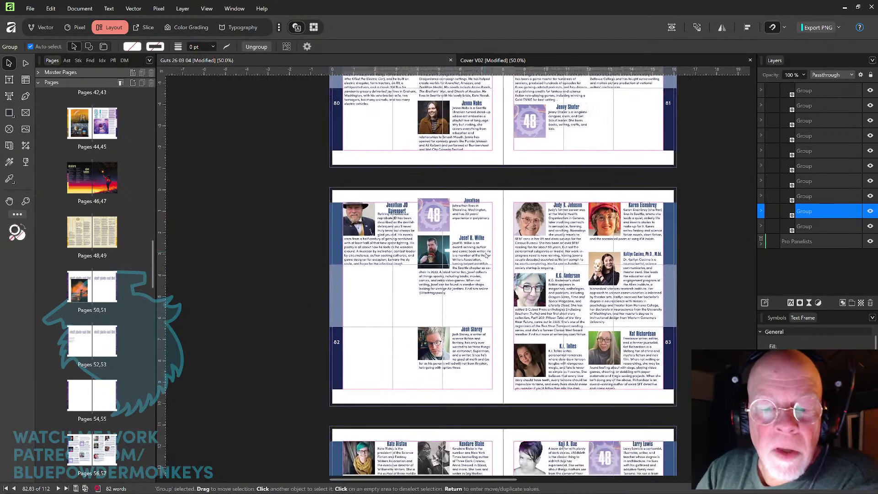
Stack page 82's upper two second-column bios below its first-column bio, and raise the remaining second-column bio to the top margin.
{"action": "scroll", "coordinate": [487, 255], "scroll_direction": "up", "scroll_amount": 2}
{"action": "left_click_drag", "start_coordinate": [438, 306], "coordinate": [467, 295]}
{"action": "left_click_drag", "start_coordinate": [484, 182], "coordinate": [373, 288]}
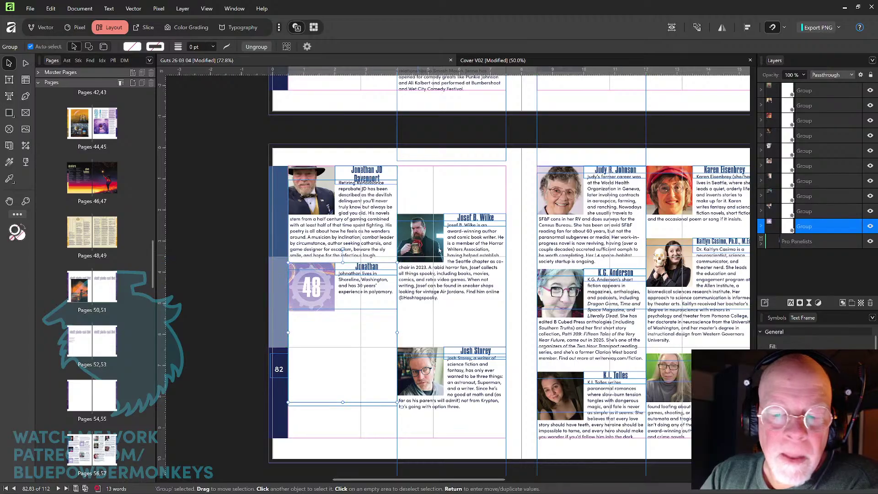
{"action": "left_click_drag", "start_coordinate": [463, 263], "coordinate": [362, 357]}
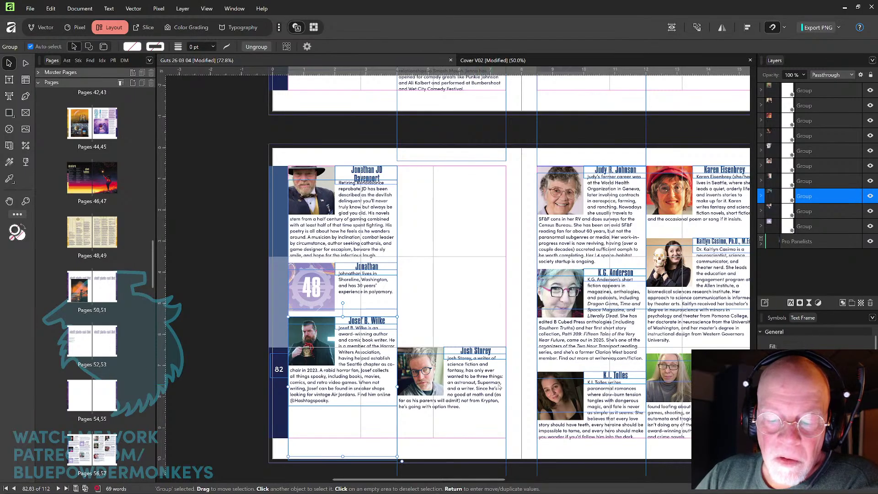
{"action": "left_click_drag", "start_coordinate": [474, 391], "coordinate": [479, 210]}
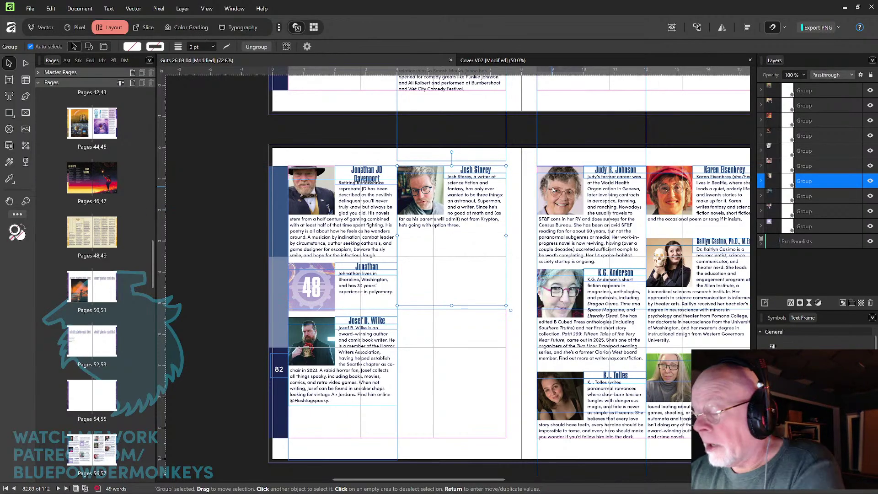
Move the top two bios in page 83's first column under the single bio in page 82's second column, nudging the lower one down.
{"action": "left_click_drag", "start_coordinate": [615, 215], "coordinate": [481, 283]}
{"action": "left_click_drag", "start_coordinate": [605, 308], "coordinate": [467, 378]}
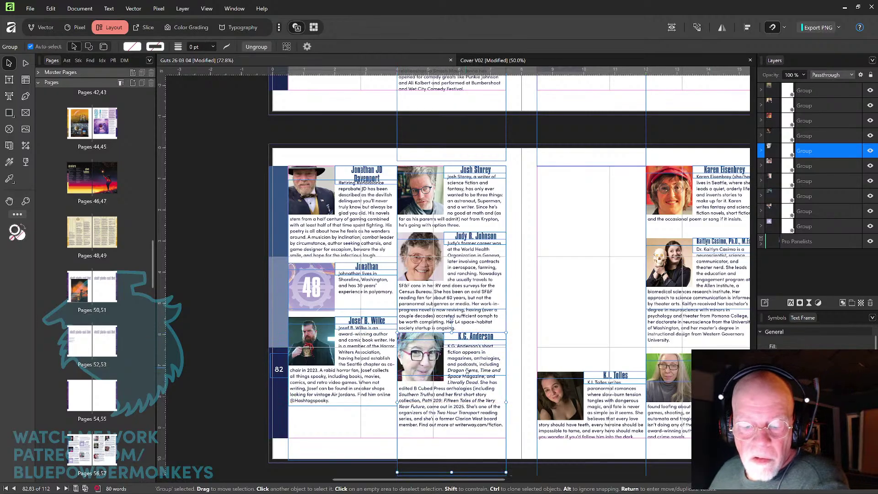
{"action": "key", "text": "Down"}
{"action": "key", "text": "Down"}
{"action": "key", "text": "Down"}
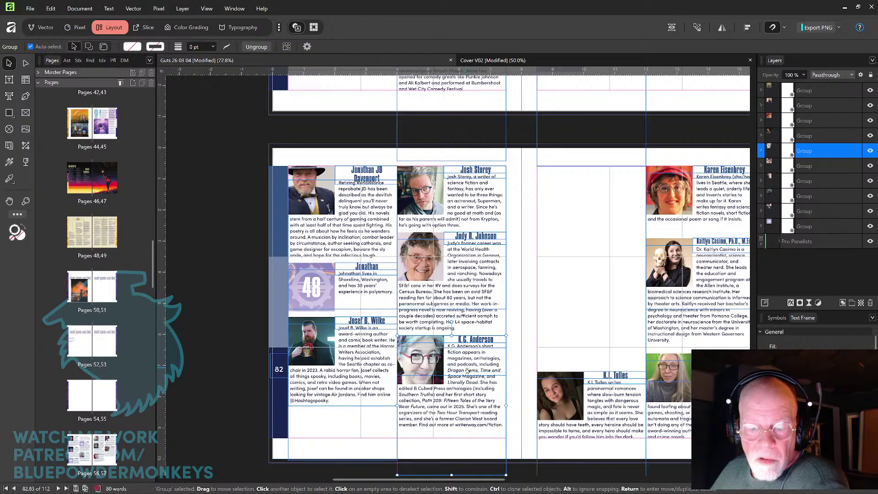
Move page 83's bottom first-column bio to the column top and stack the second column's upper two bios beneath it.
{"action": "left_click_drag", "start_coordinate": [608, 189], "coordinate": [606, 209]}
{"action": "left_click_drag", "start_coordinate": [608, 413], "coordinate": [606, 207]}
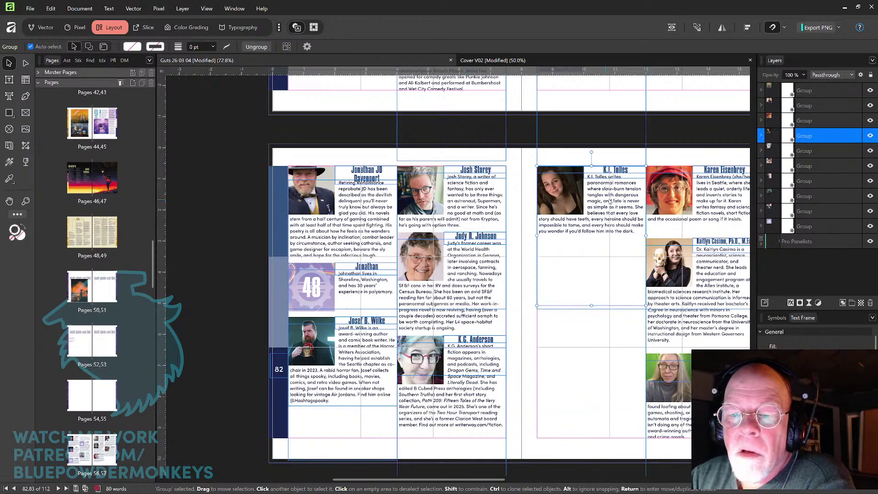
{"action": "key", "text": "space"}
{"action": "left_click_drag", "start_coordinate": [657, 257], "coordinate": [571, 265]}
{"action": "left_click_drag", "start_coordinate": [631, 203], "coordinate": [522, 275]}
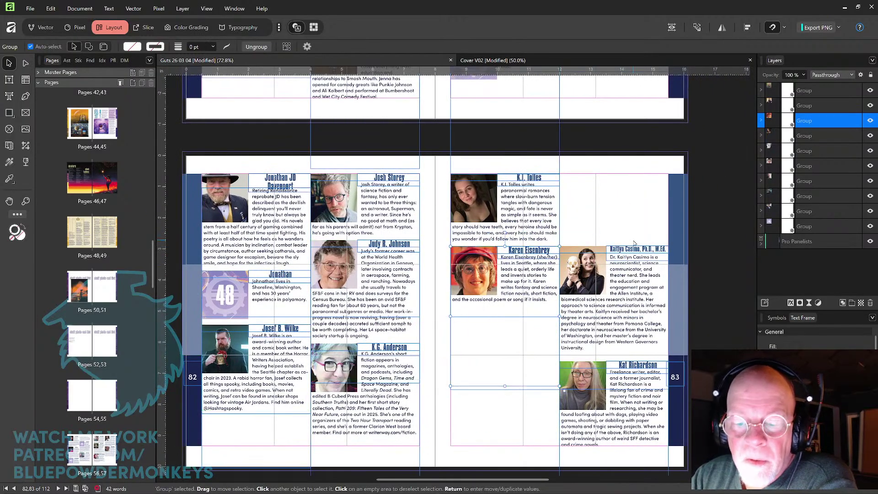
{"action": "left_click_drag", "start_coordinate": [648, 267], "coordinate": [526, 350]}
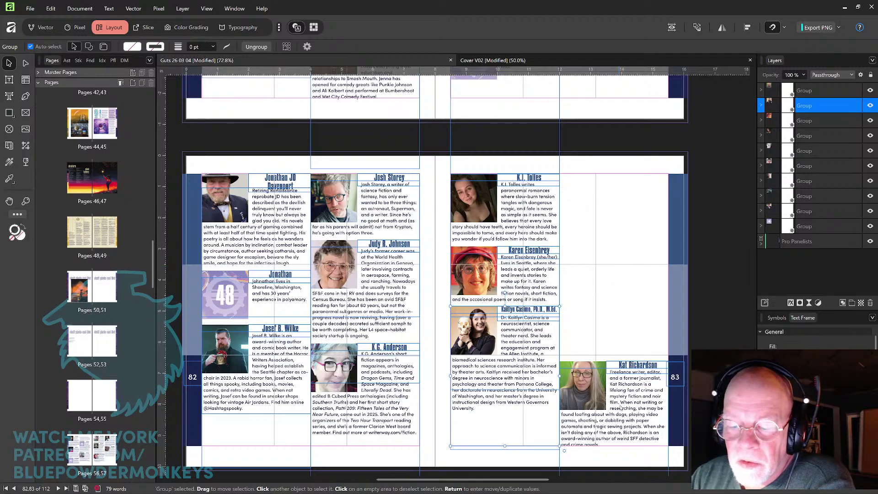
Move the remaining second-column bio on page 83 to the column top and place page 84's first bio beneath it.
{"action": "left_click_drag", "start_coordinate": [620, 409], "coordinate": [620, 218]}
{"action": "left_click_drag", "start_coordinate": [537, 353], "coordinate": [554, 296]}
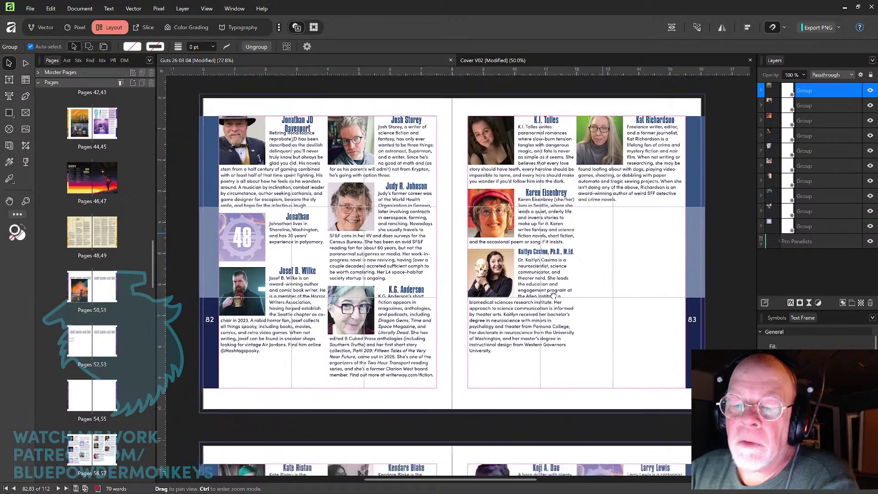
{"action": "scroll", "coordinate": [554, 296], "scroll_direction": "down", "scroll_amount": 4}
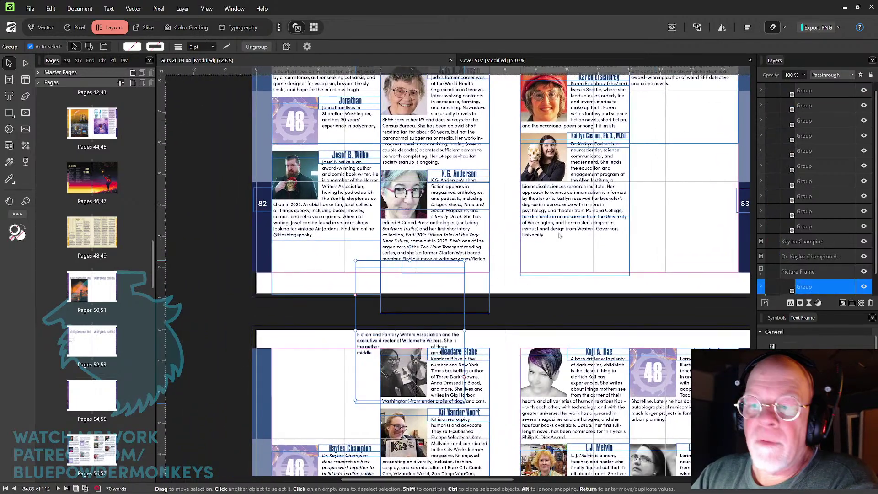
{"action": "left_click_drag", "start_coordinate": [559, 235], "coordinate": [726, 137]}
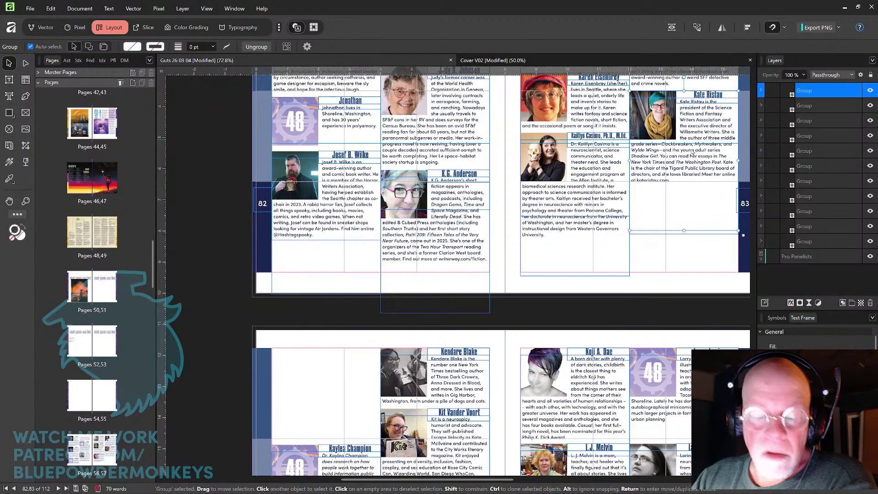
{"action": "left_click_drag", "start_coordinate": [439, 368], "coordinate": [452, 299]}
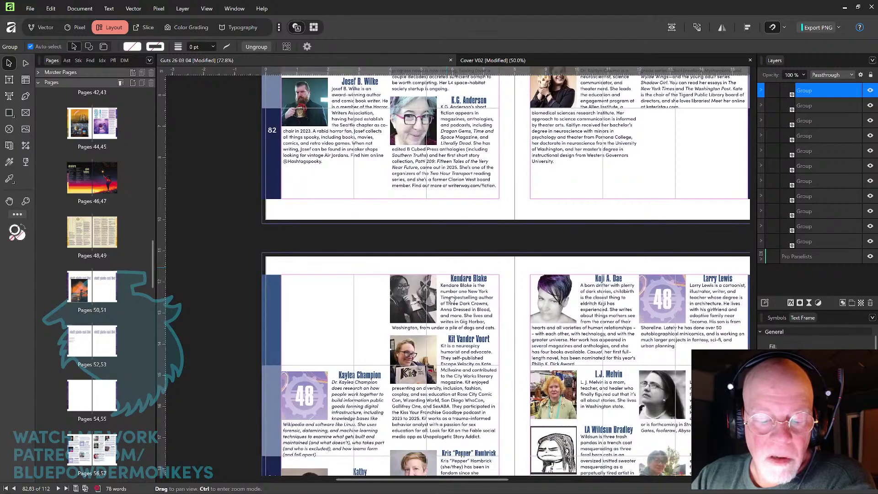
{"action": "mouse_move", "coordinate": [451, 300]}
{"action": "left_mouse_down"}
{"action": "mouse_move", "coordinate": [448, 318]}
{"action": "mouse_move", "coordinate": [448, 298]}
{"action": "left_mouse_up"}
{"action": "left_click_drag", "start_coordinate": [382, 399], "coordinate": [704, 159]}
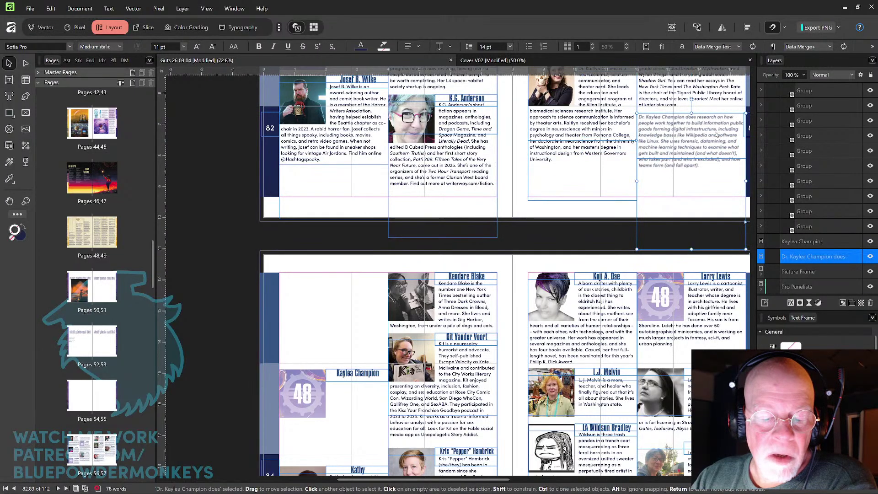
{"action": "key", "text": "ctrl+z"}
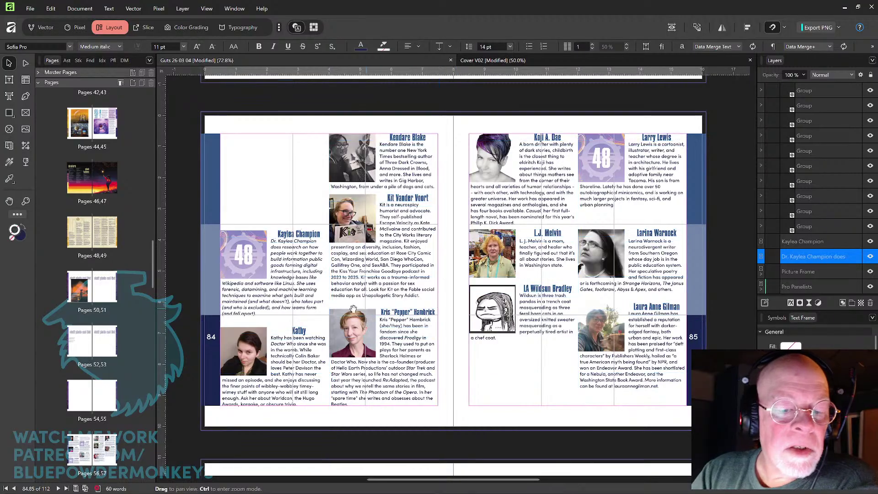
Group the name, bio text and picture frame of the ungrouped bio with the 48 placeholder image on page 84.
{"action": "scroll", "coordinate": [327, 275], "scroll_direction": "up", "scroll_amount": 2}
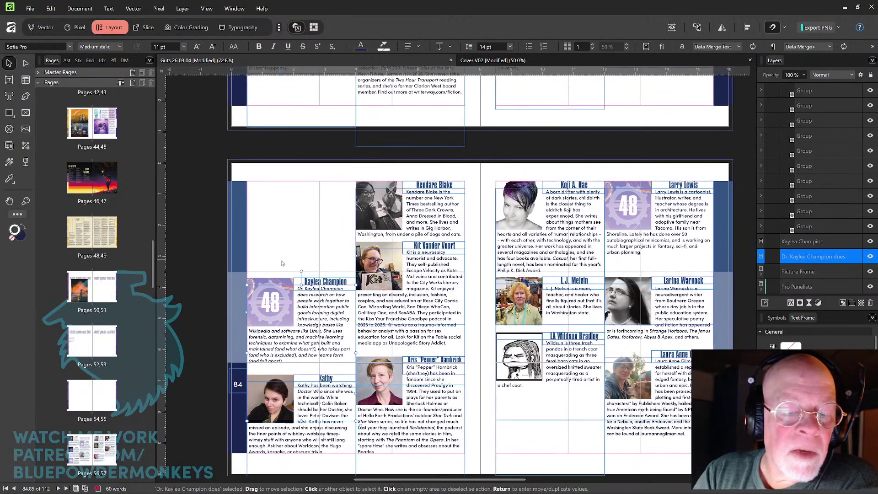
{"action": "left_click_drag", "start_coordinate": [264, 262], "coordinate": [341, 314]}
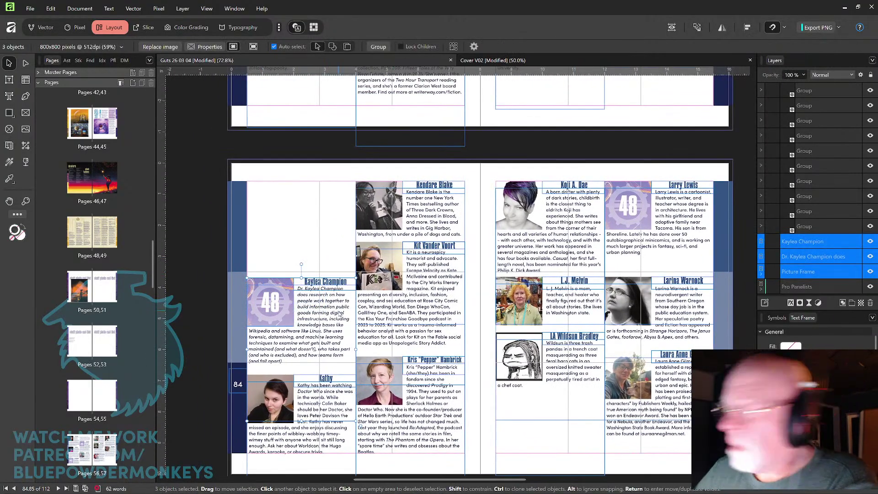
{"action": "key", "text": "ctrl+g"}
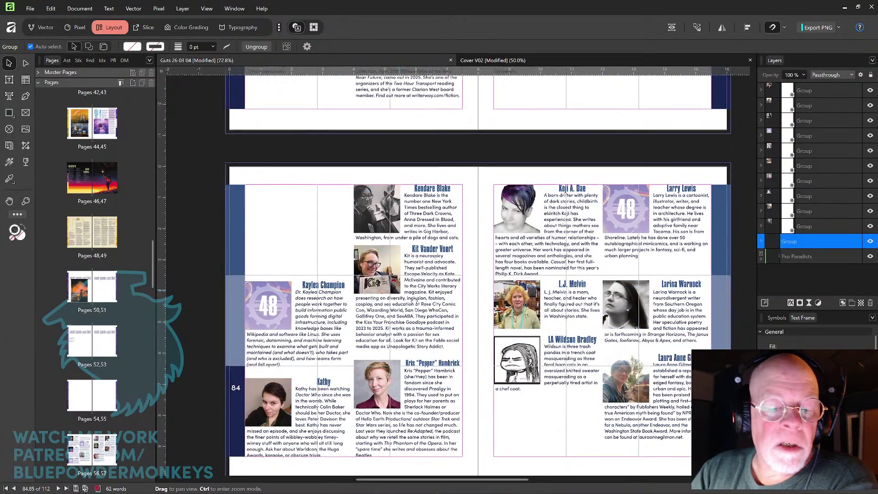
{"action": "scroll", "coordinate": [340, 314], "scroll_direction": "up", "scroll_amount": 2}
{"action": "left_click_drag", "start_coordinate": [332, 347], "coordinate": [598, 216]}
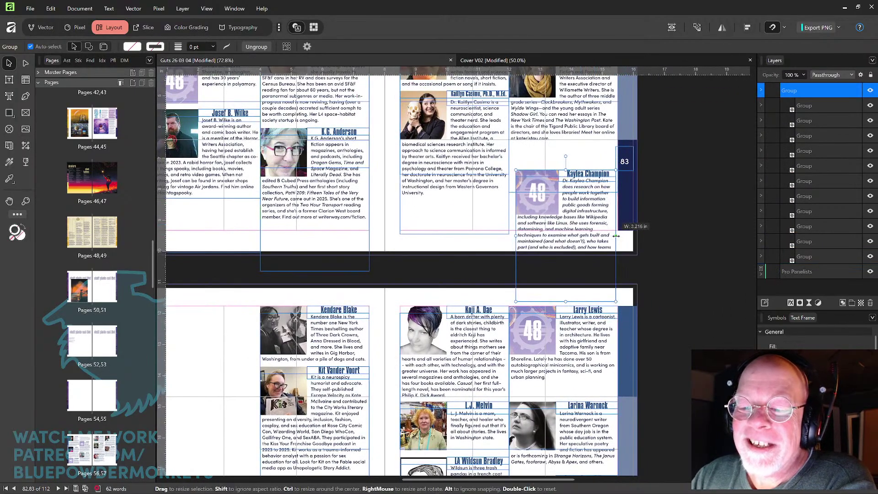
{"action": "key", "text": "ctrl+z"}
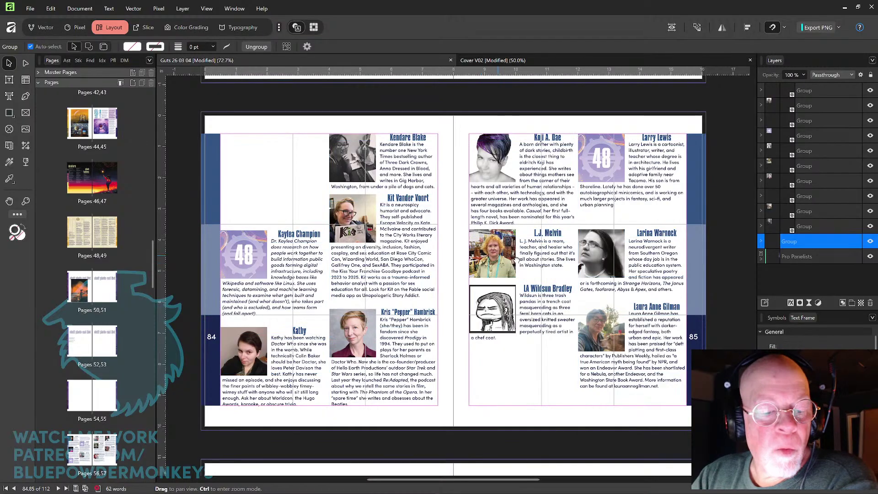
Move the grouped placeholder-image bio from page 84 to the free space under the second-column bios on page 83.
{"action": "scroll", "coordinate": [451, 277], "scroll_direction": "up", "scroll_amount": 3}
{"action": "scroll", "coordinate": [457, 320], "scroll_direction": "right", "scroll_amount": 2}
{"action": "scroll", "coordinate": [470, 377], "scroll_direction": "up", "scroll_amount": 2}
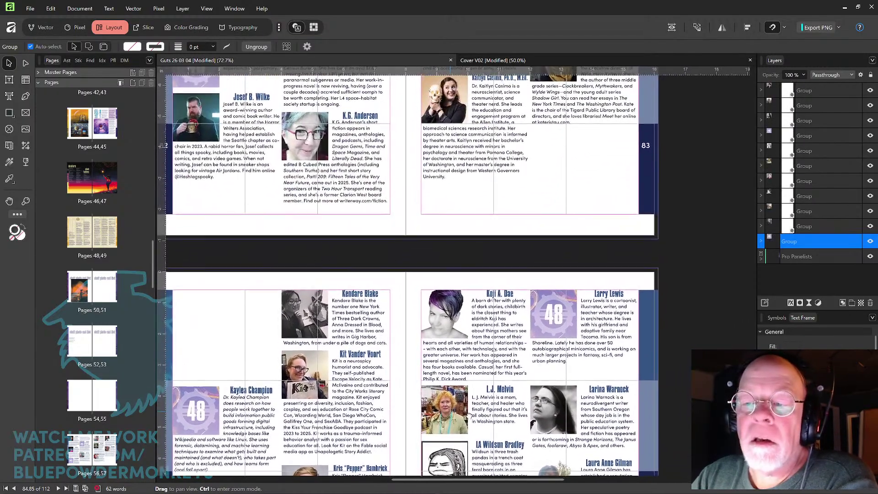
{"action": "left_click_drag", "start_coordinate": [253, 419], "coordinate": [569, 158]}
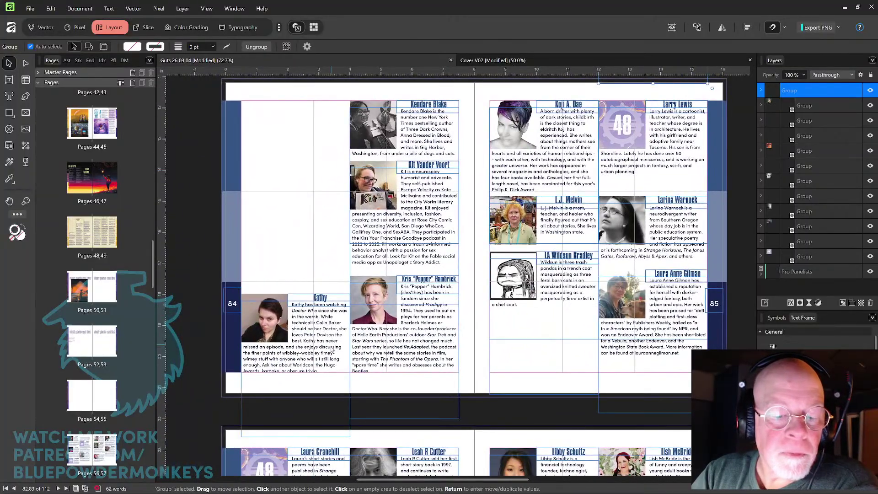
Move page 84's remaining first-column bio to the column top and place the second column's top bio closely beneath it.
{"action": "left_click_drag", "start_coordinate": [333, 351], "coordinate": [338, 155]}
{"action": "left_click", "coordinate": [416, 152]}
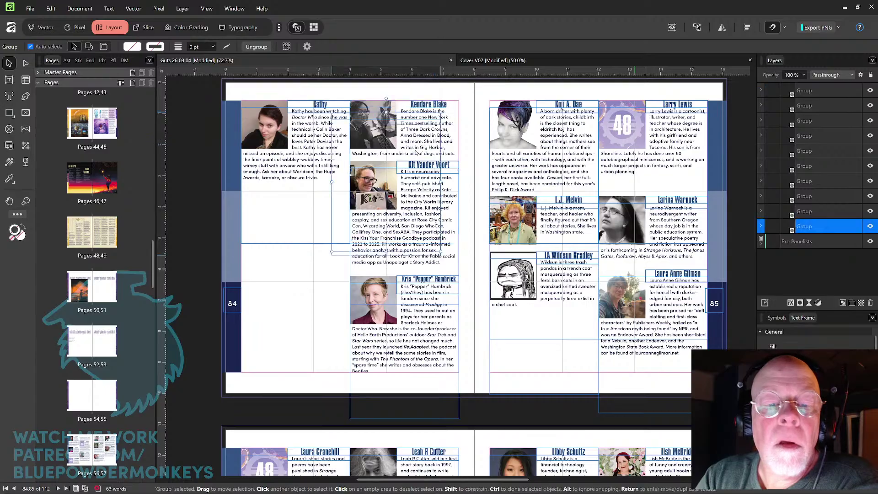
{"action": "left_click_drag", "start_coordinate": [415, 153], "coordinate": [328, 224]}
{"action": "key", "text": "Up"}
{"action": "key", "text": "Up"}
{"action": "key", "text": "Up"}
{"action": "key", "text": "Up"}
{"action": "key", "text": "Up"}
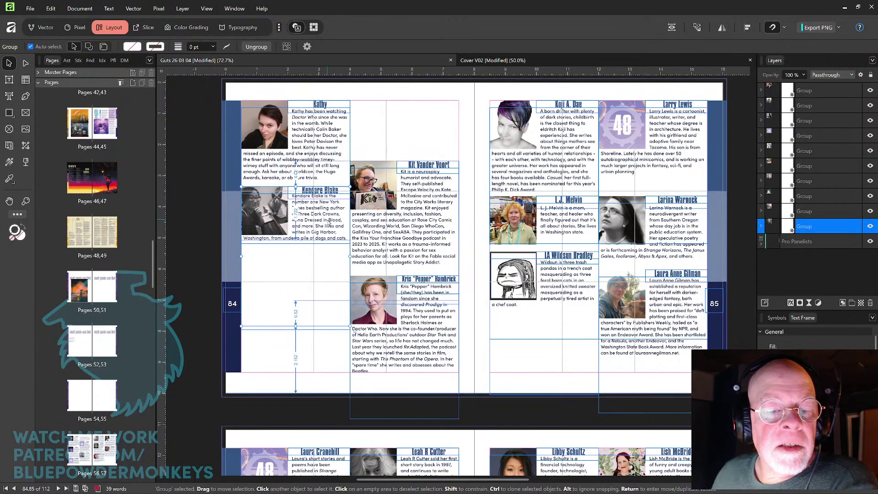
{"action": "key", "text": "Up"}
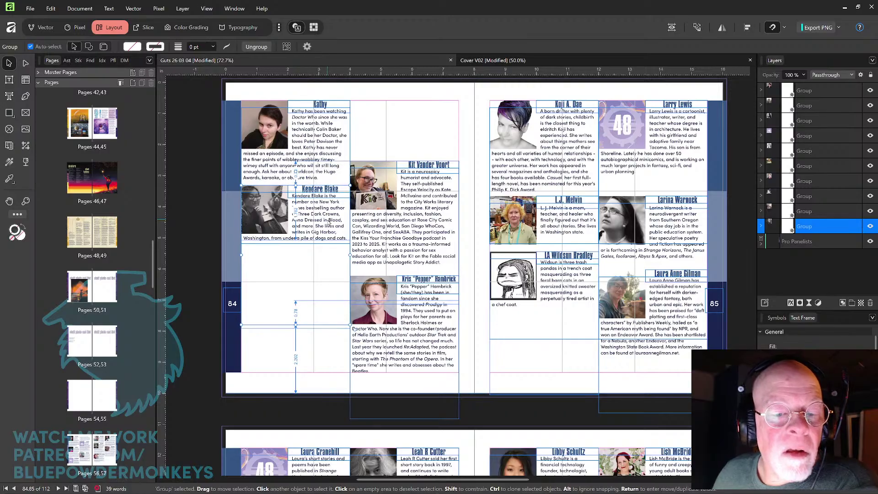
Move the upper remaining bio in page 84's second column to third place in the first column and adjust its vertical position.
{"action": "left_click_drag", "start_coordinate": [434, 225], "coordinate": [326, 310]}
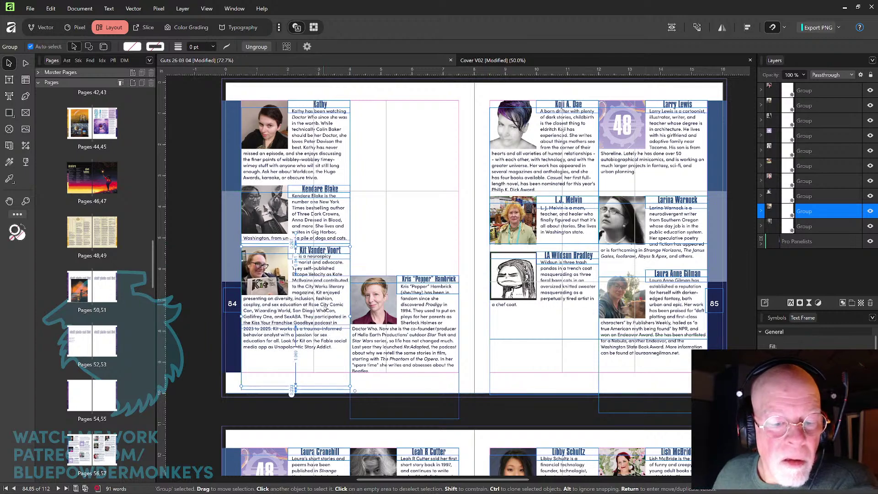
{"action": "left_click_drag", "start_coordinate": [296, 386], "coordinate": [296, 386]}
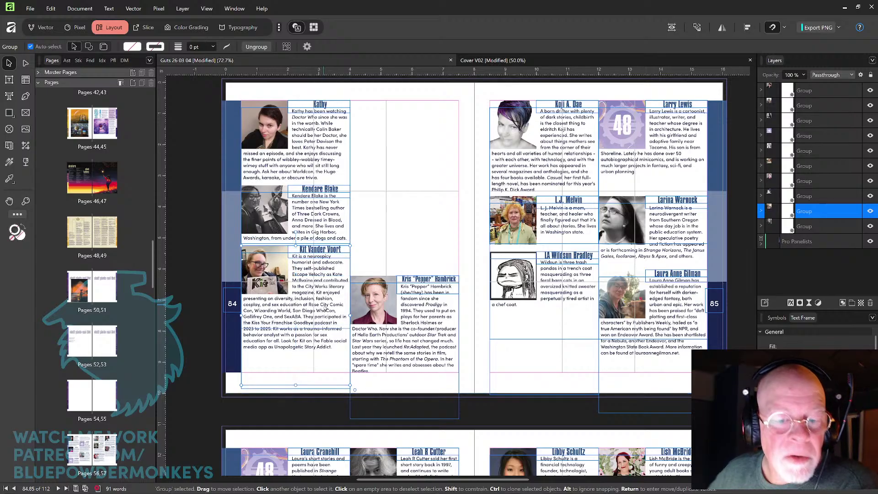
{"action": "left_click", "coordinate": [432, 212]}
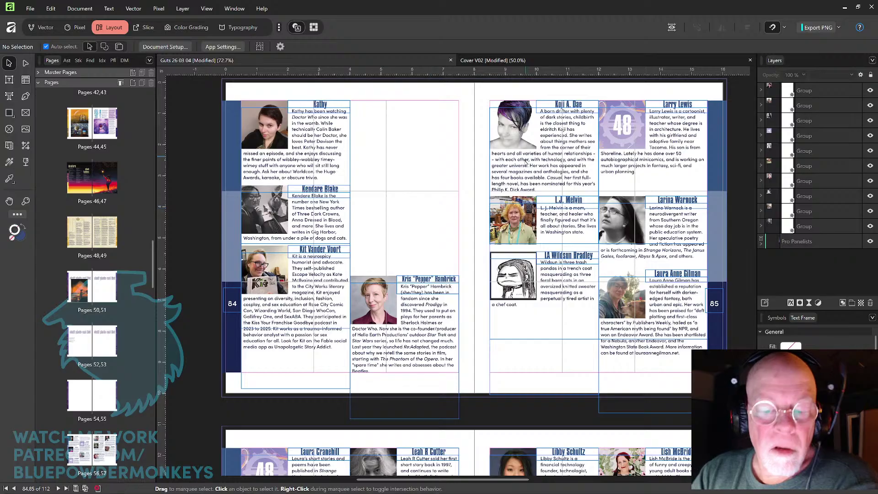
Move page 84's remaining second-column bio to the column top and place page 85's first bio beneath it.
{"action": "left_click_drag", "start_coordinate": [440, 331], "coordinate": [445, 168]}
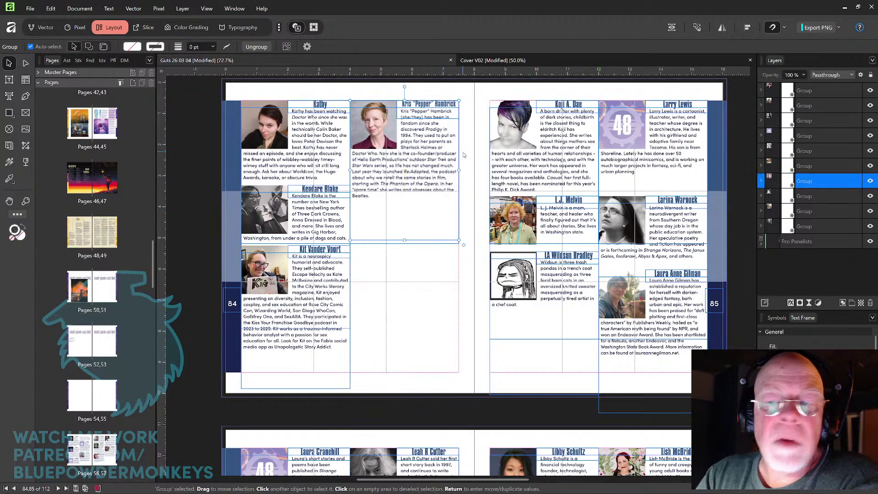
{"action": "left_click_drag", "start_coordinate": [559, 161], "coordinate": [419, 264]}
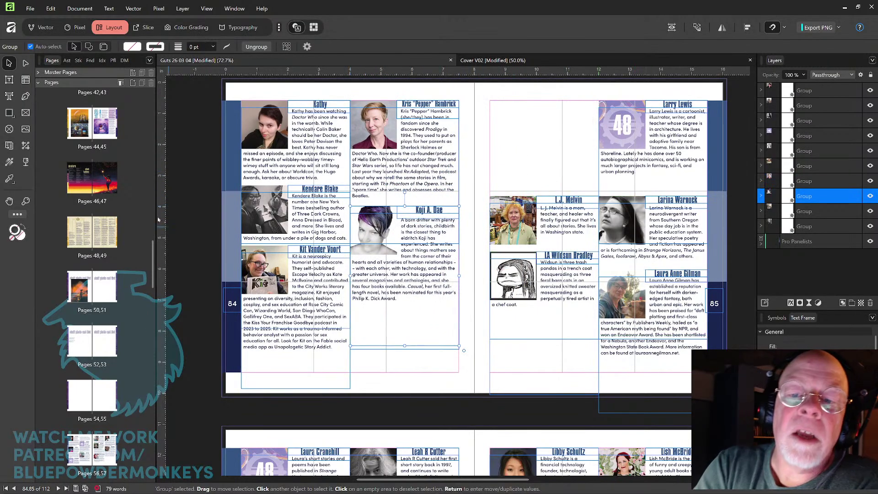
Try tightening the letter spacing of the whole bio text at the head of page 84's second column.
{"action": "left_click", "coordinate": [9, 80]}
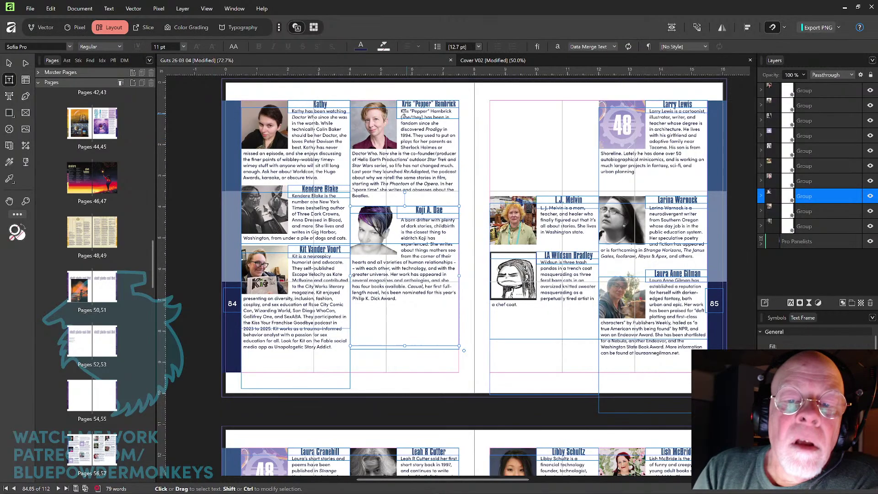
{"action": "left_click", "coordinate": [408, 132]}
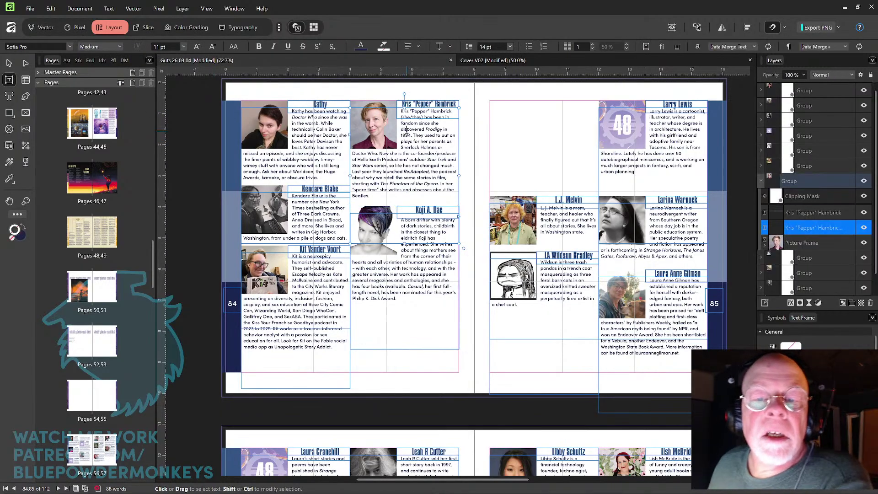
{"action": "key", "text": "shift+Down"}
{"action": "key", "text": "shift+Down"}
{"action": "key", "text": "shift+Down"}
{"action": "key", "text": "shift+Down"}
{"action": "key", "text": "shift+Down"}
{"action": "key", "text": "shift+Down"}
{"action": "key", "text": "shift+Down"}
{"action": "key", "text": "shift+Down"}
{"action": "key", "text": "shift+Down"}
{"action": "key", "text": "shift+Down"}
{"action": "key", "text": "shift+Down"}
{"action": "key", "text": "shift+Down"}
{"action": "key", "text": "shift+Down"}
{"action": "key", "text": "shift+Down"}
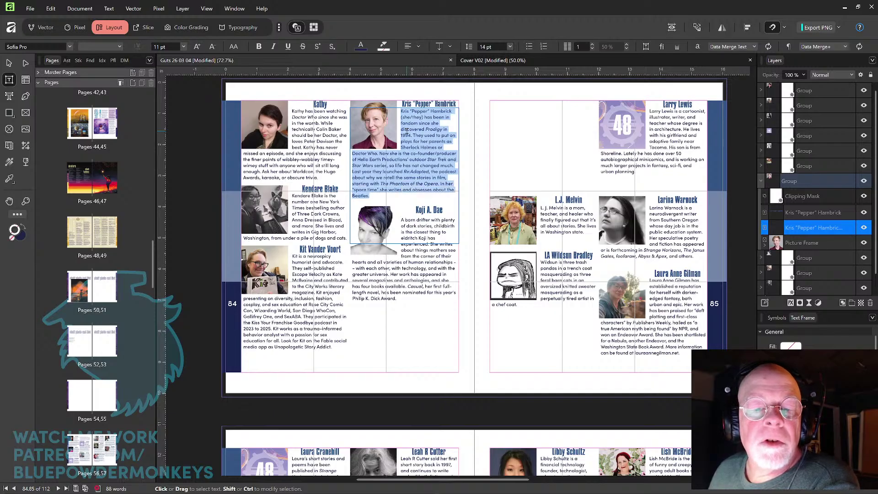
{"action": "key", "text": "alt+Left"}
{"action": "key", "text": "alt+Left"}
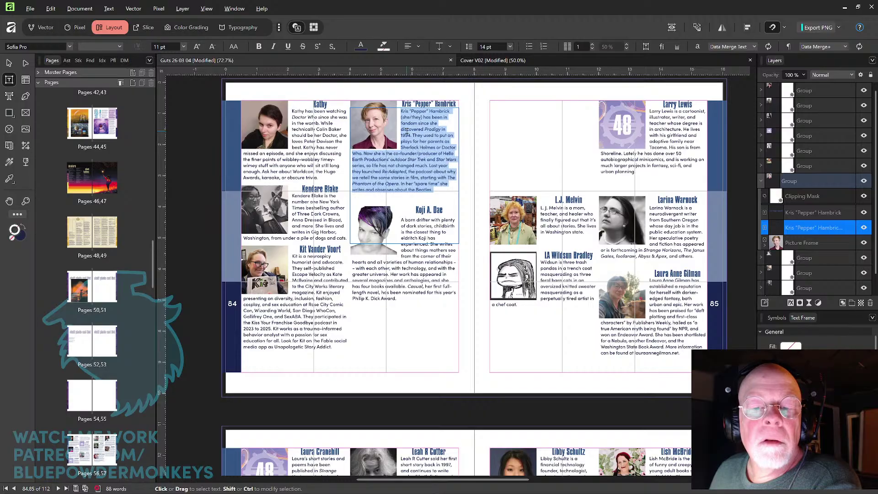
{"action": "key", "text": "alt+Right"}
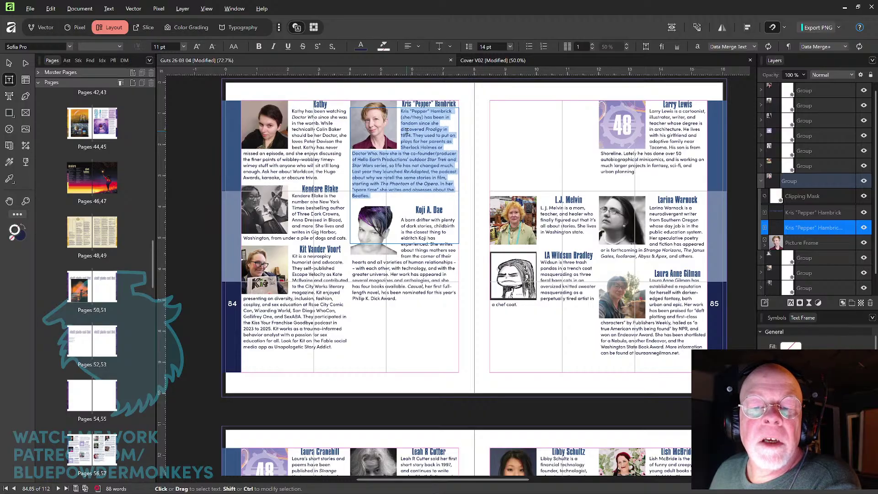
{"action": "key", "text": "alt+Left"}
{"action": "key", "text": "alt+Right"}
{"action": "key", "text": "alt+Left"}
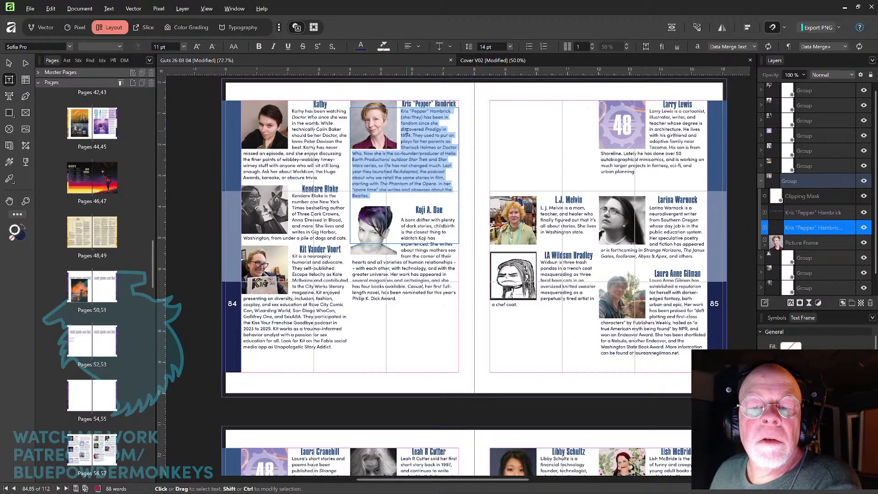
{"action": "key", "text": "alt+Right"}
Tighten the letter spacing of only selected middle lines in the top bio of page 84's second column.
{"action": "left_click", "coordinate": [369, 189]}
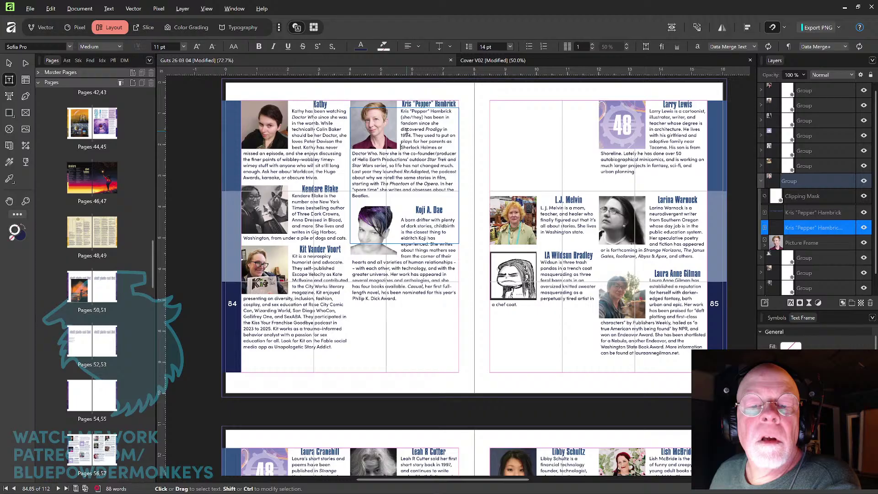
{"action": "key", "text": "shift+Down"}
{"action": "key", "text": "shift+Down"}
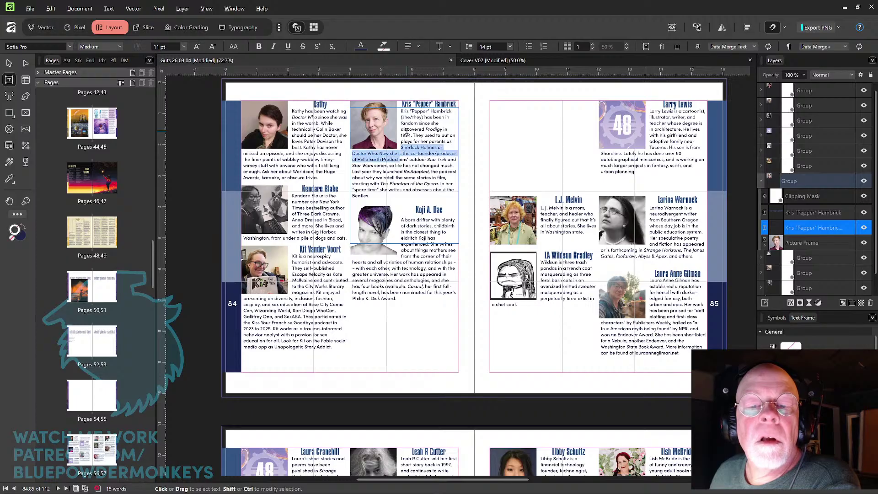
{"action": "key", "text": "alt+Left"}
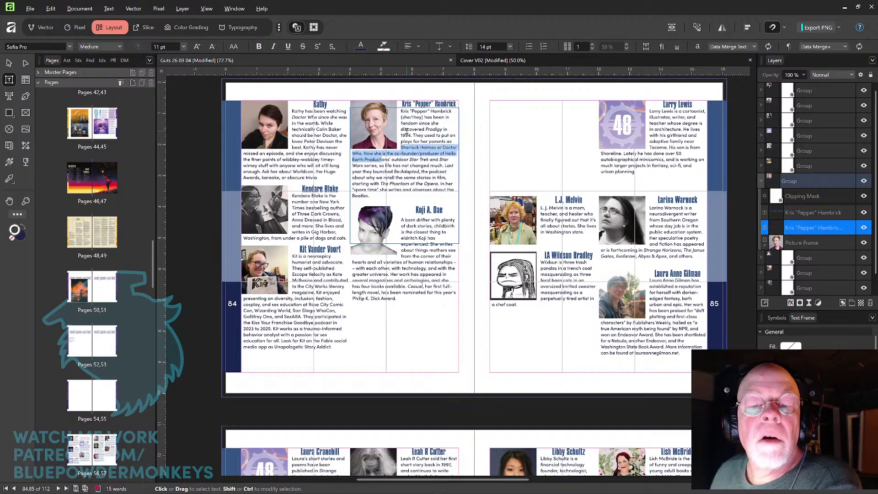
{"action": "key", "text": "Down"}
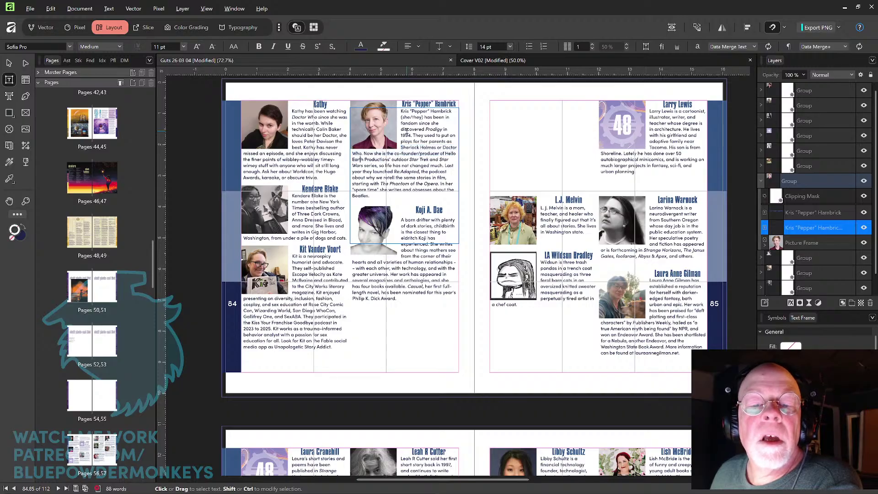
{"action": "key", "text": "shift+Down"}
{"action": "key", "text": "shift+Down"}
{"action": "key", "text": "alt+Left"}
{"action": "key", "text": "alt+Left"}
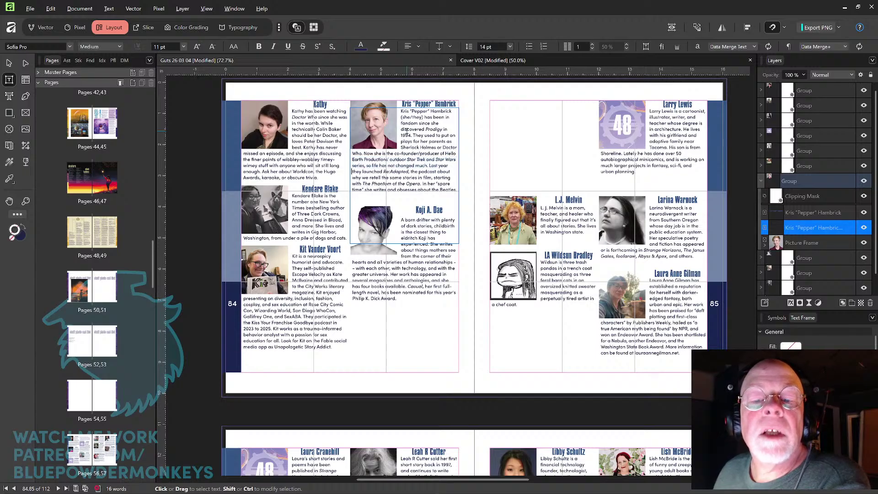
{"action": "key", "text": "Right"}
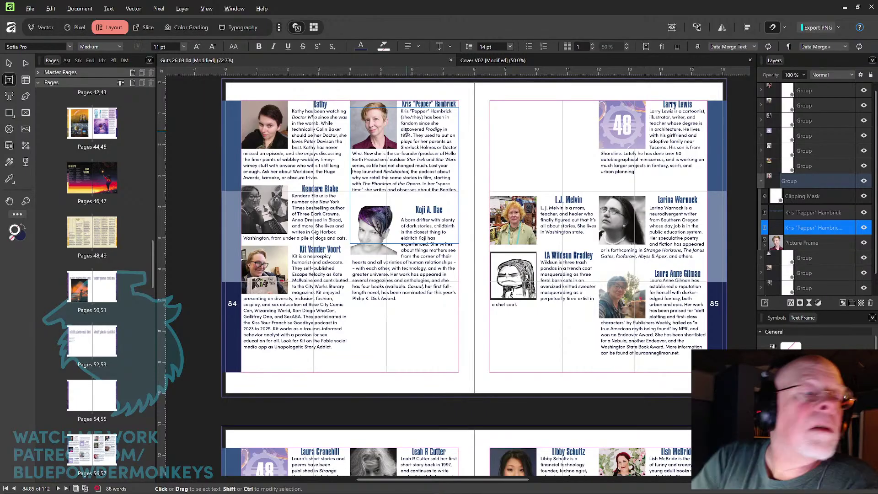
{"action": "key", "text": "Escape"}
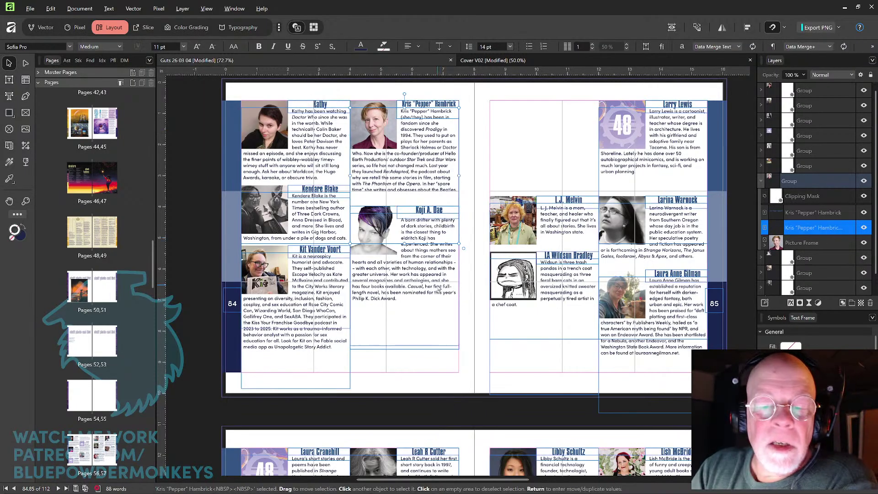
Raise the second bio in page 84's second column and place page 85's upper first-column bio beneath it.
{"action": "left_click_drag", "start_coordinate": [438, 289], "coordinate": [438, 279]}
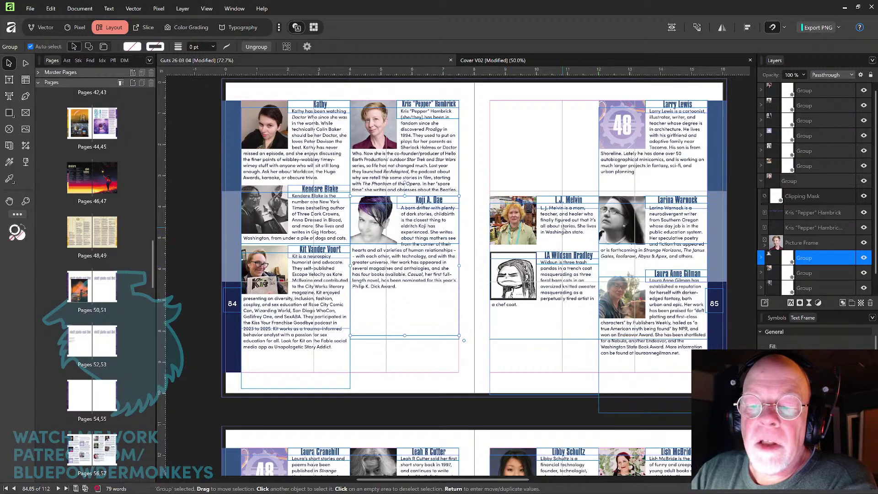
{"action": "left_click_drag", "start_coordinate": [569, 230], "coordinate": [430, 326]}
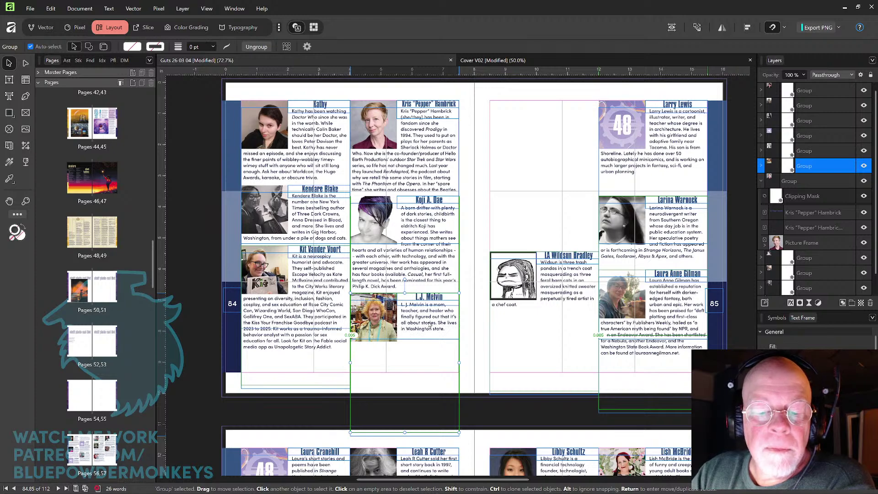
{"action": "left_click_drag", "start_coordinate": [430, 324], "coordinate": [430, 325]}
Move page 85's remaining first-column bio to the column top and stack the second column's upper two bios beneath it.
{"action": "left_click_drag", "start_coordinate": [571, 284], "coordinate": [575, 133]}
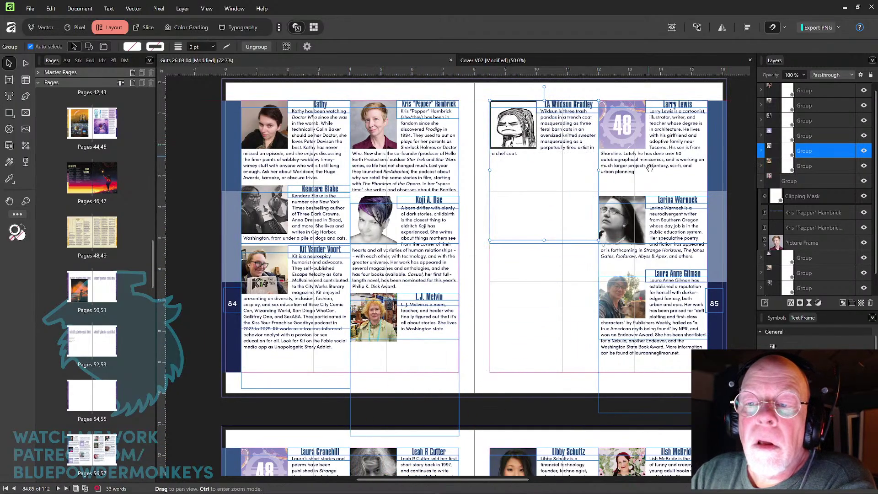
{"action": "left_click_drag", "start_coordinate": [643, 186], "coordinate": [574, 200]}
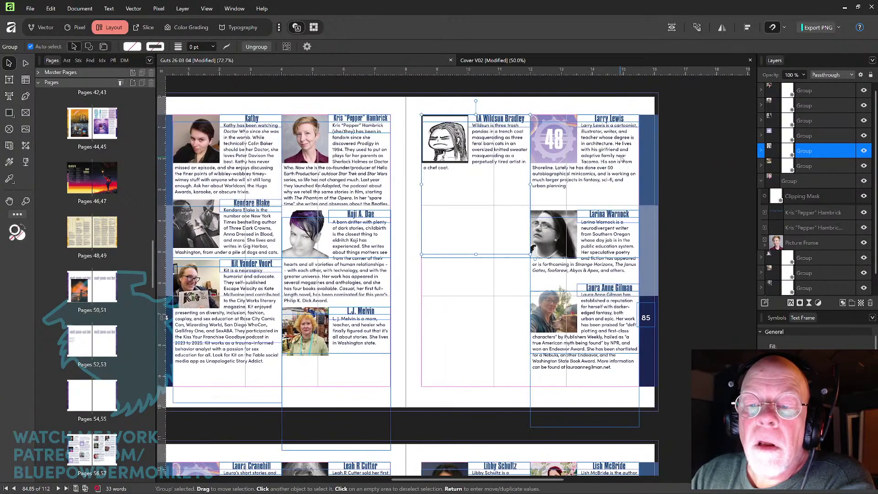
{"action": "left_click_drag", "start_coordinate": [617, 164], "coordinate": [503, 223]}
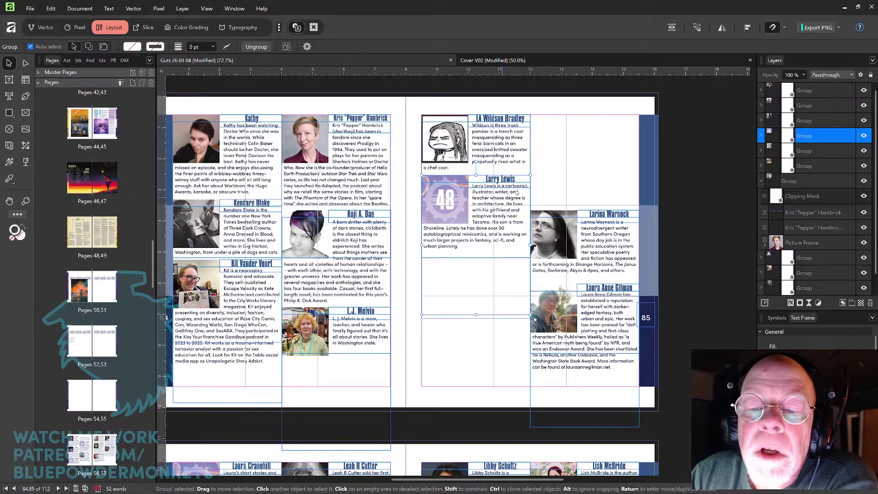
{"action": "left_click_drag", "start_coordinate": [605, 239], "coordinate": [498, 283]}
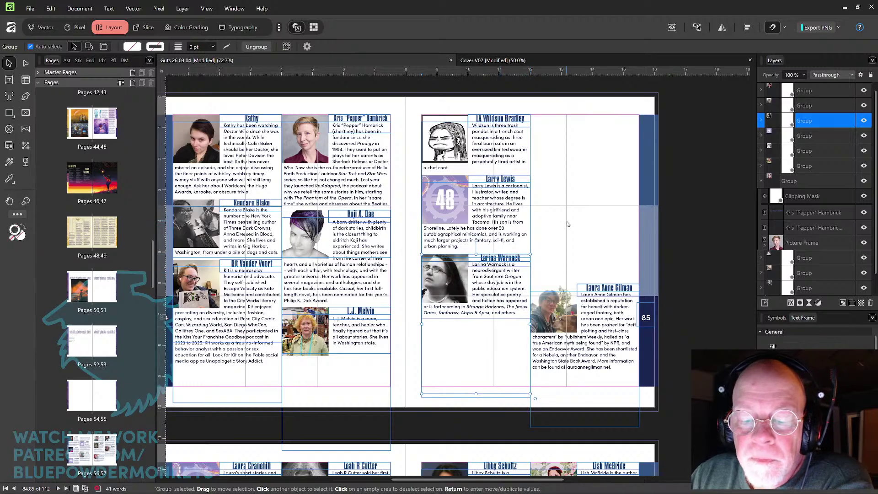
Move page 85's remaining second-column bio to the column top and stack page 86's upper two first-column bios beneath it.
{"action": "scroll", "coordinate": [581, 241], "scroll_direction": "down", "scroll_amount": 3}
{"action": "left_click_drag", "start_coordinate": [576, 266], "coordinate": [565, 177]}
{"action": "scroll", "coordinate": [595, 143], "scroll_direction": "up", "scroll_amount": 2}
{"action": "left_click_drag", "start_coordinate": [447, 310], "coordinate": [485, 238]}
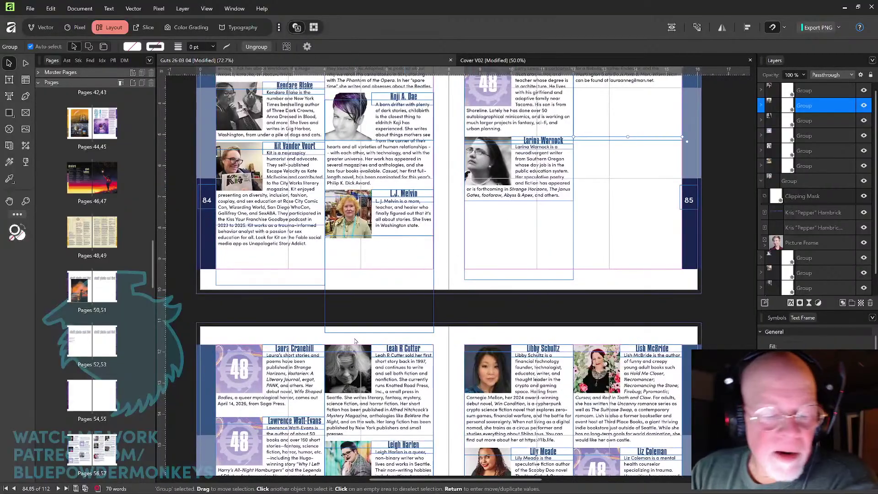
{"action": "left_click_drag", "start_coordinate": [288, 387], "coordinate": [671, 113]}
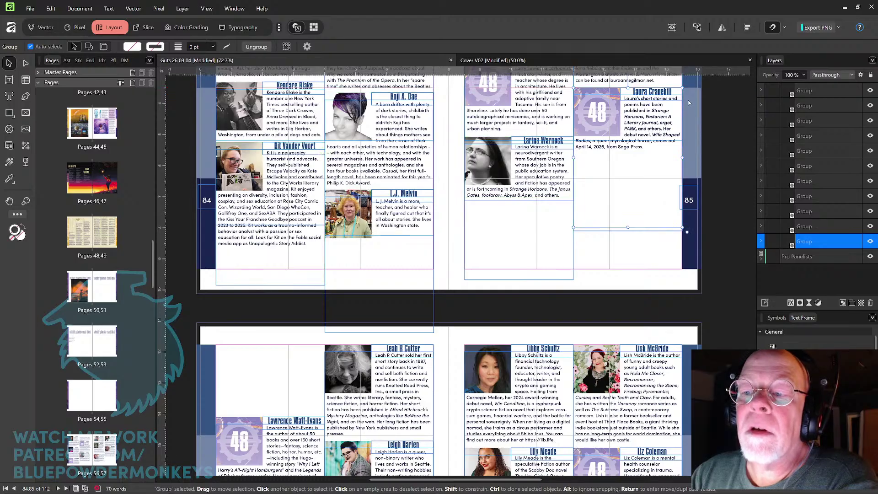
{"action": "left_click_drag", "start_coordinate": [300, 449], "coordinate": [659, 187]}
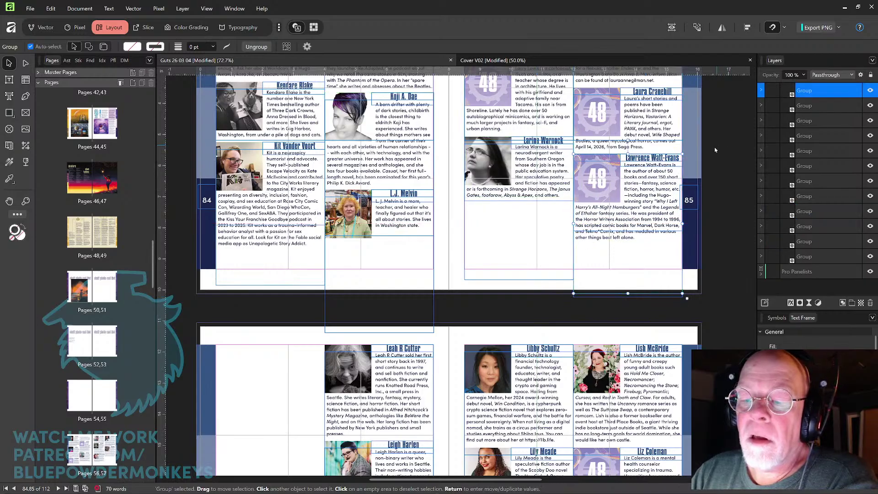
Move page 86's remaining first-column bio to the column top and stack the second column's upper two bios beneath it.
{"action": "key", "text": "space"}
{"action": "left_click_drag", "start_coordinate": [520, 307], "coordinate": [595, 94]}
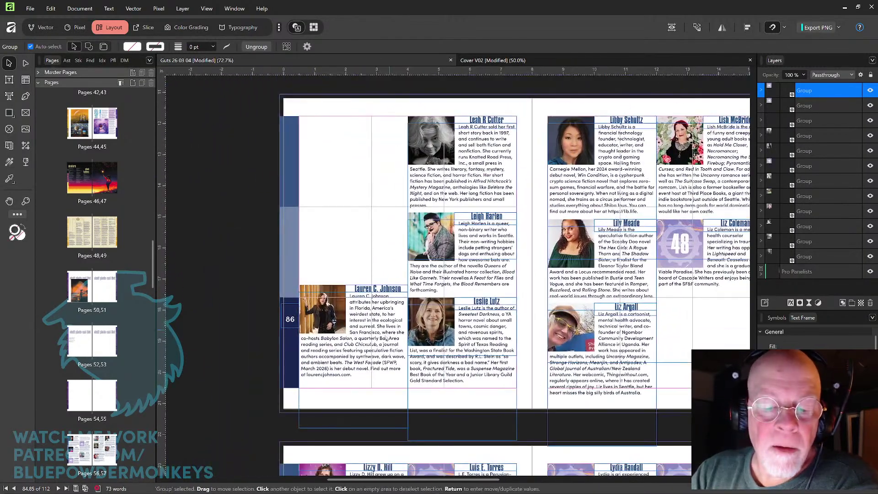
{"action": "left_click_drag", "start_coordinate": [385, 363], "coordinate": [396, 194]}
{"action": "left_click_drag", "start_coordinate": [487, 159], "coordinate": [378, 255]}
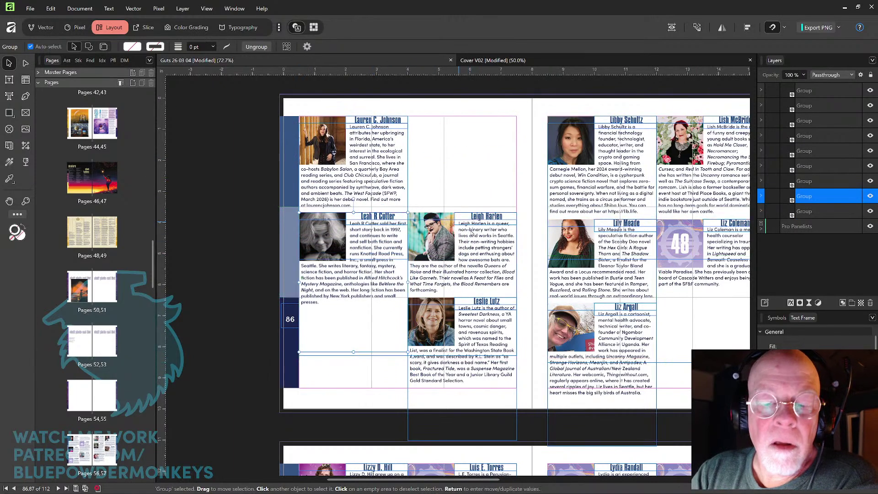
{"action": "left_click_drag", "start_coordinate": [491, 251], "coordinate": [378, 347]}
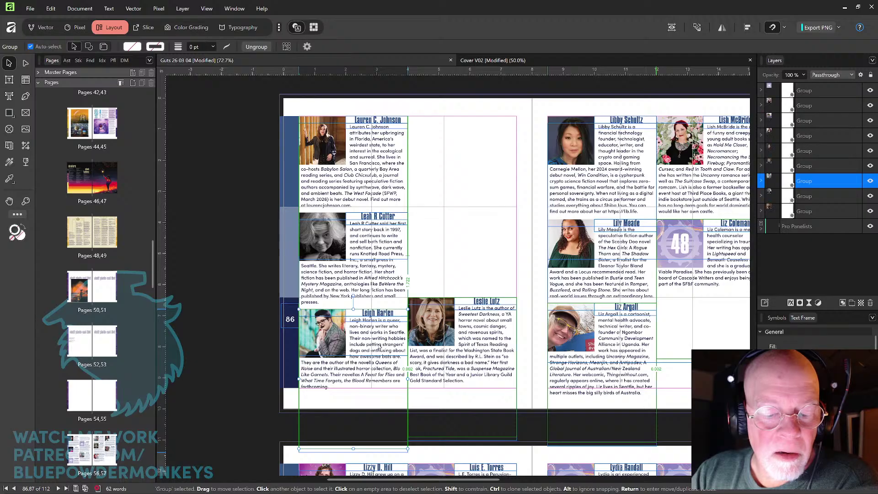
Move page 86's remaining second-column bio to the column top and stack page 87's upper two first-column bios beneath it.
{"action": "scroll", "coordinate": [473, 286], "scroll_direction": "up", "scroll_amount": 2}
{"action": "scroll", "coordinate": [473, 286], "scroll_direction": "right", "scroll_amount": 2}
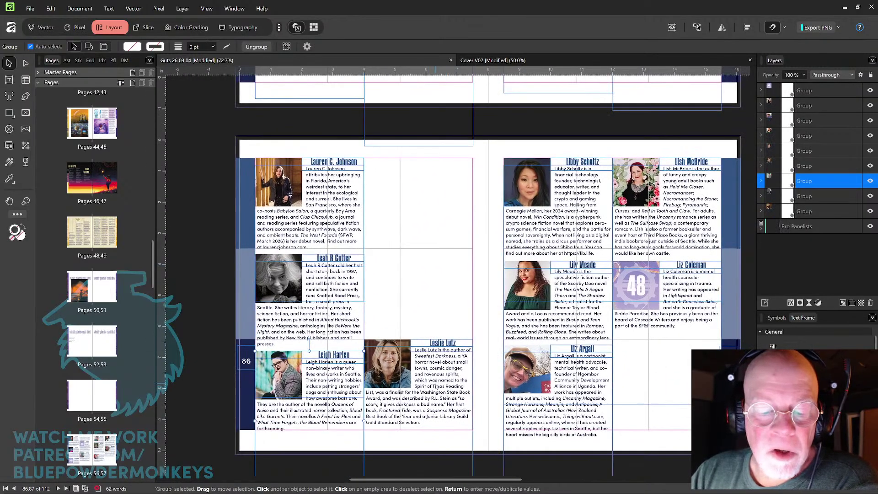
{"action": "left_click_drag", "start_coordinate": [437, 386], "coordinate": [460, 191]}
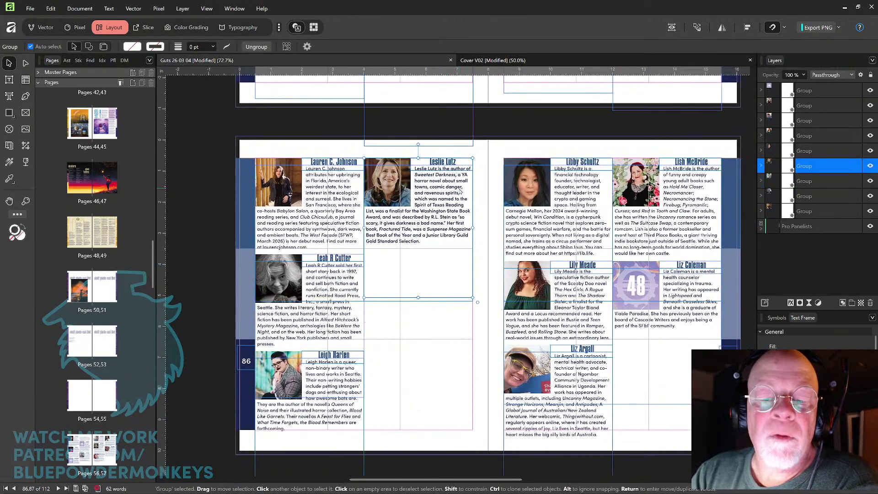
{"action": "left_click_drag", "start_coordinate": [575, 207], "coordinate": [442, 299]}
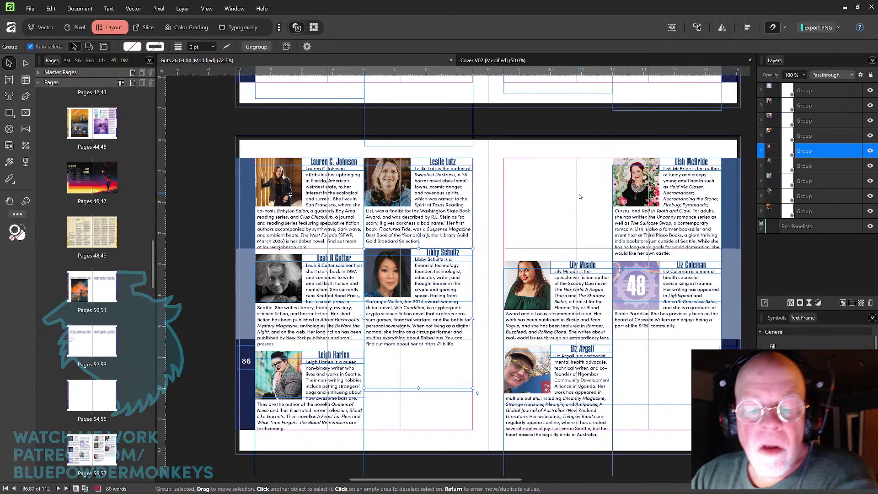
{"action": "left_click_drag", "start_coordinate": [592, 242], "coordinate": [451, 341]}
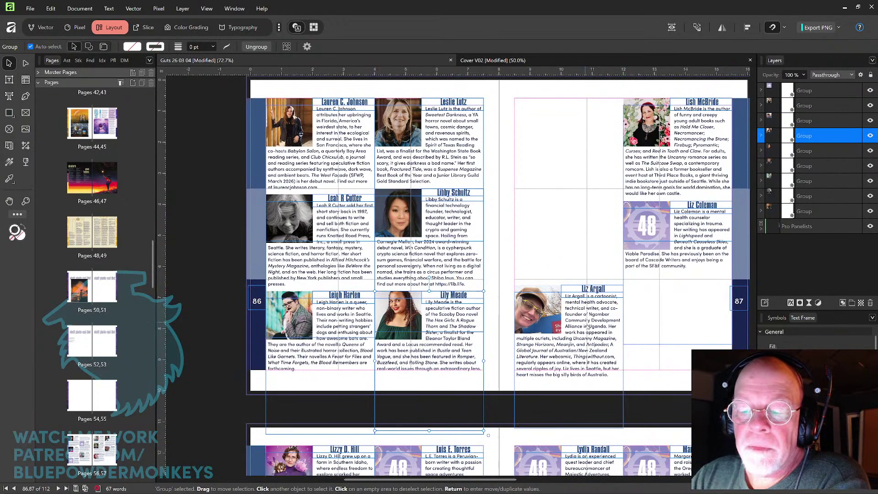
Move page 87's remaining first-column bio to the column top and stack the second column's two bios beneath it.
{"action": "left_click_drag", "start_coordinate": [588, 326], "coordinate": [589, 139]}
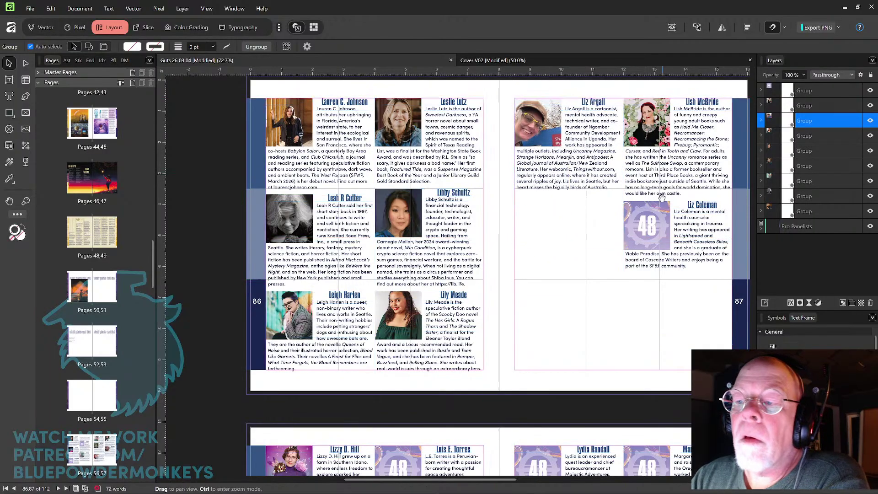
{"action": "left_click_drag", "start_coordinate": [662, 197], "coordinate": [577, 217]}
{"action": "left_click_drag", "start_coordinate": [605, 170], "coordinate": [492, 264]}
{"action": "left_click_drag", "start_coordinate": [601, 264], "coordinate": [492, 355]}
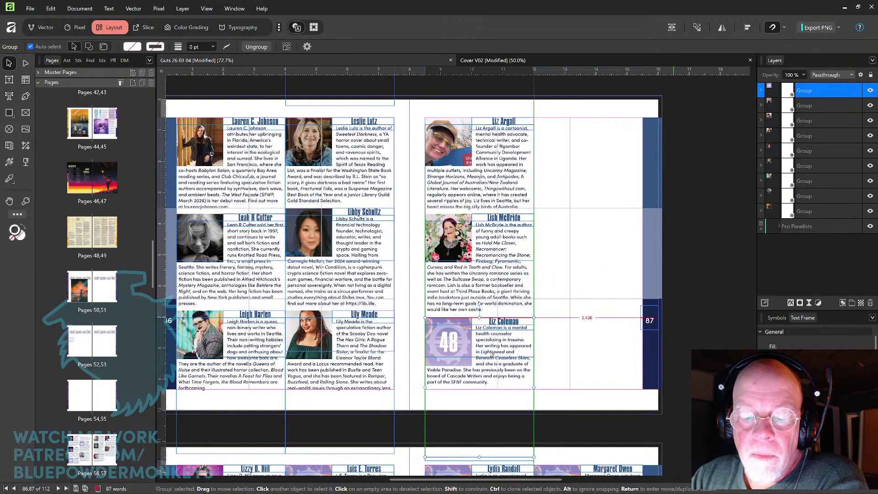
{"action": "left_click", "coordinate": [587, 243]}
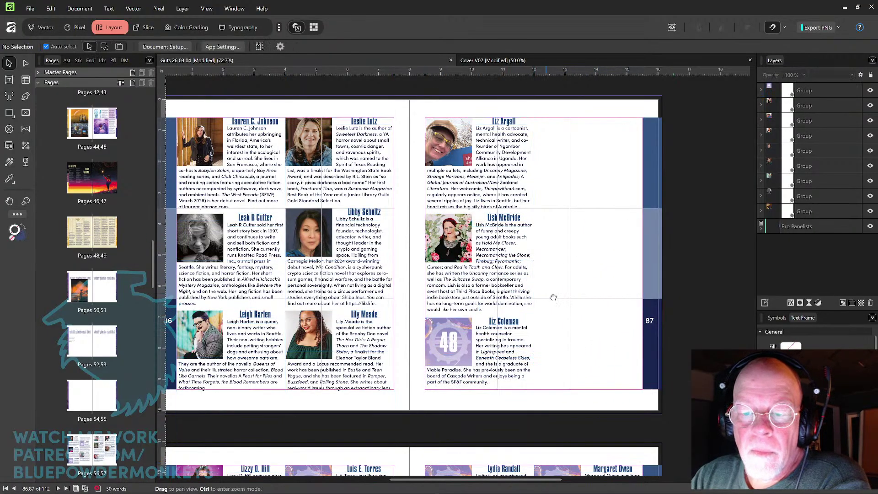
Move the photo, heading and text of page 88's first bio to the head of page 87's second column and group them.
{"action": "left_click_drag", "start_coordinate": [553, 298], "coordinate": [592, 172]}
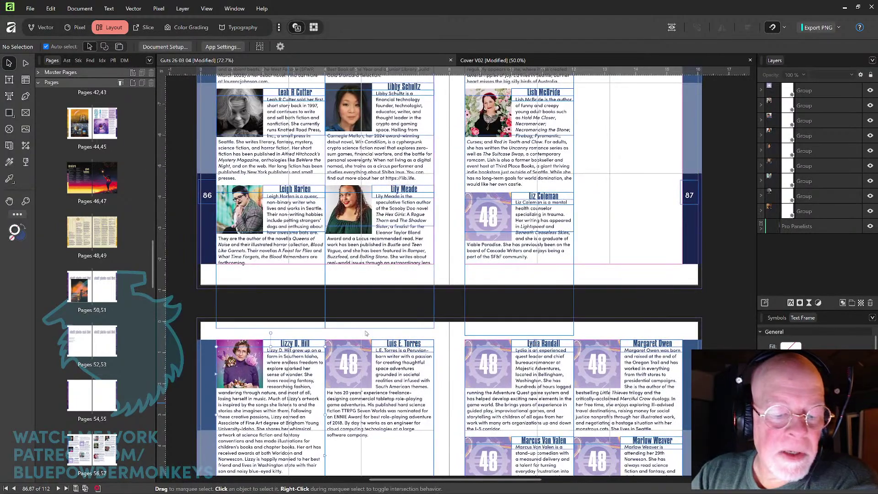
{"action": "left_click_drag", "start_coordinate": [324, 388], "coordinate": [603, 182]}
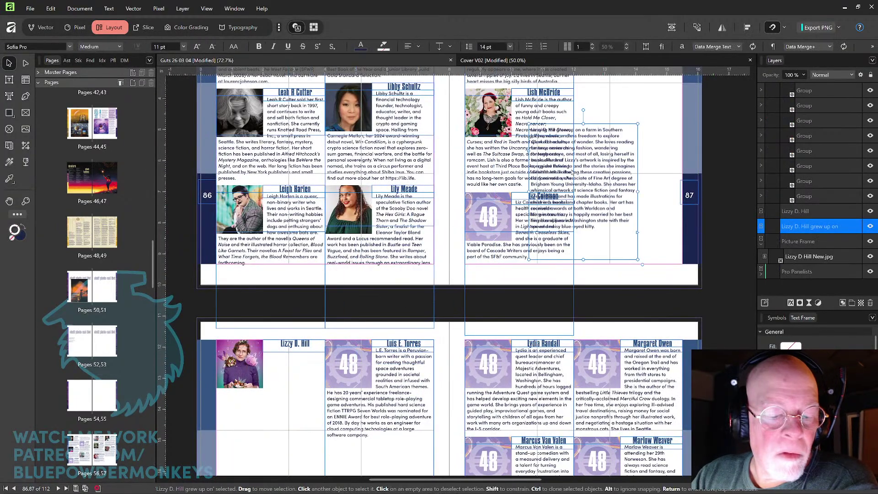
{"action": "key", "text": "ctrl+z"}
{"action": "scroll", "coordinate": [576, 174], "scroll_direction": "down", "scroll_amount": 5}
{"action": "left_click_drag", "start_coordinate": [335, 330], "coordinate": [371, 367]}
{"action": "left_click_drag", "start_coordinate": [244, 167], "coordinate": [540, 155]}
{"action": "key", "text": "ctrl+g"}
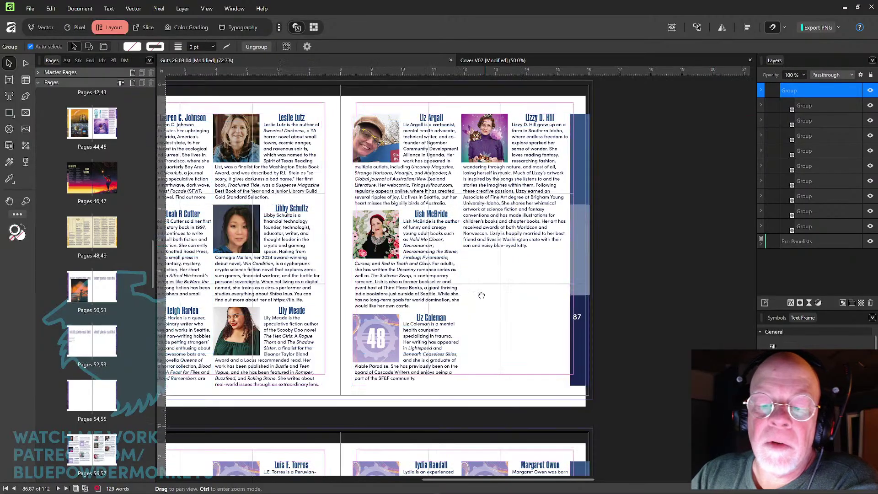
Place page 88's remaining first-column bio beneath the grouped bio in page 87's second column.
{"action": "scroll", "coordinate": [481, 292], "scroll_direction": "down", "scroll_amount": 5}
{"action": "scroll", "coordinate": [511, 168], "scroll_direction": "left", "scroll_amount": 2}
{"action": "left_click_drag", "start_coordinate": [276, 444], "coordinate": [539, 224]}
Move page 88's two second-column bios into its first column, stacked from the column top.
{"action": "left_click_drag", "start_coordinate": [504, 300], "coordinate": [563, 110]}
{"action": "left_click_drag", "start_coordinate": [504, 243], "coordinate": [347, 264]}
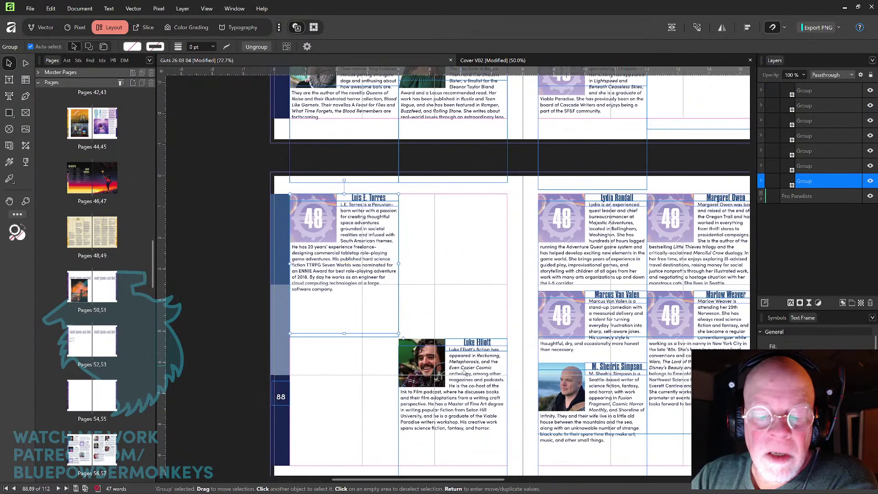
{"action": "left_click_drag", "start_coordinate": [463, 373], "coordinate": [363, 334]}
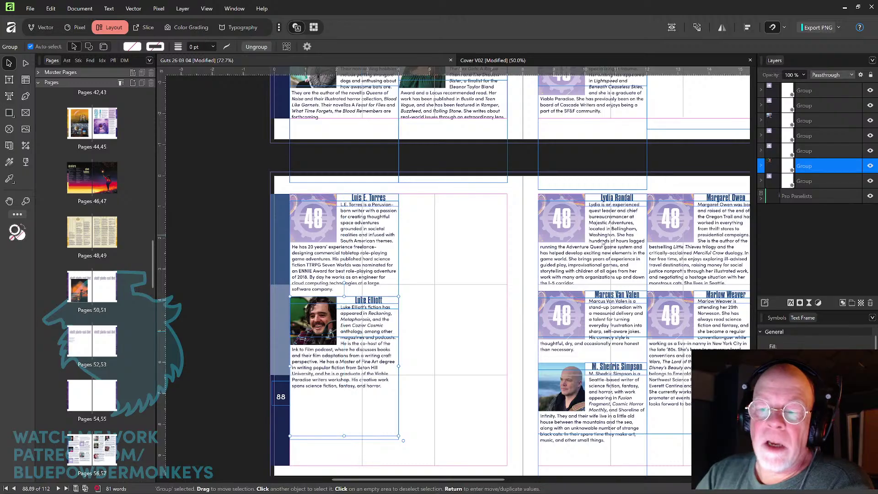
Move page 89's three first-column bios into page 88's second column, stacked in order from the top.
{"action": "left_click_drag", "start_coordinate": [603, 241], "coordinate": [473, 236]}
{"action": "left_click_drag", "start_coordinate": [610, 320], "coordinate": [470, 323]}
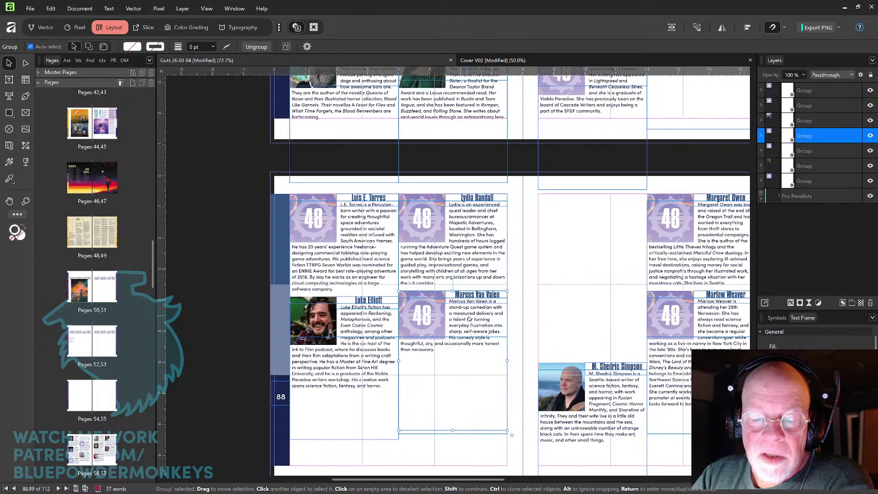
{"action": "scroll", "coordinate": [562, 290], "scroll_direction": "down", "scroll_amount": 3}
{"action": "left_click_drag", "start_coordinate": [570, 328], "coordinate": [430, 320]}
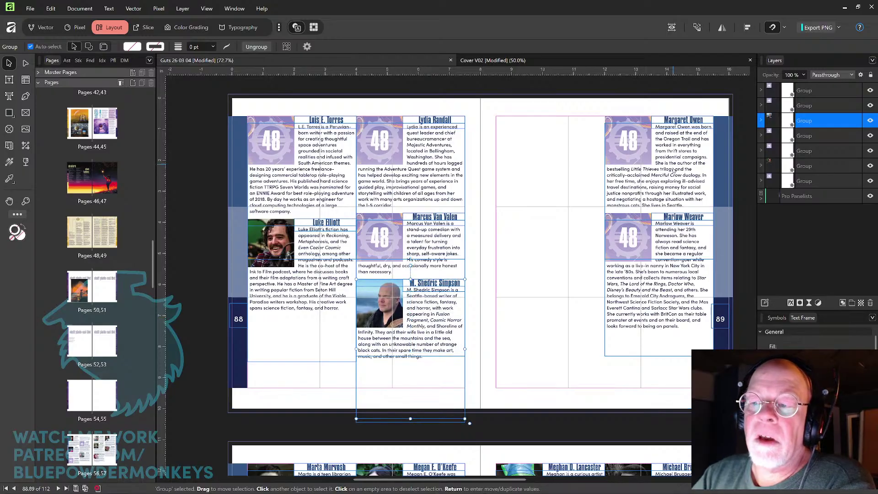
Shift page 89's two second-column bios across into its first column, keeping their order.
{"action": "left_click_drag", "start_coordinate": [673, 170], "coordinate": [565, 170]}
{"action": "left_click", "coordinate": [667, 268]}
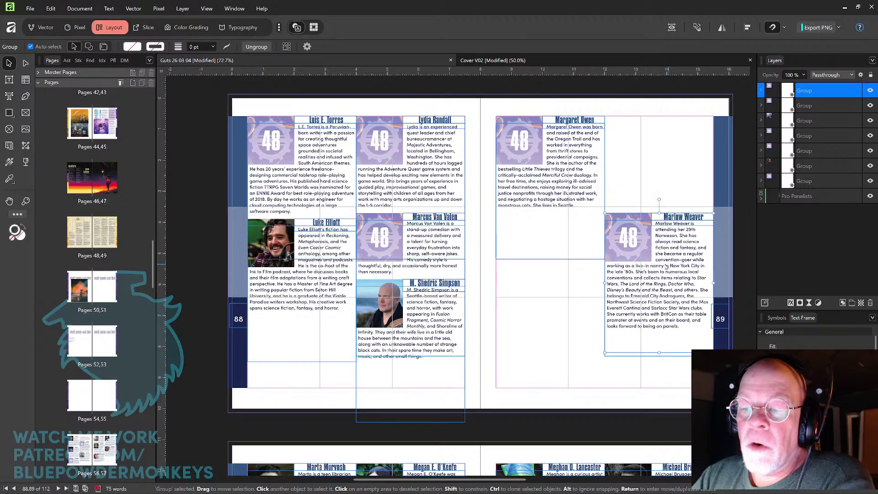
{"action": "left_click_drag", "start_coordinate": [666, 267], "coordinate": [563, 268]}
{"action": "scroll", "coordinate": [629, 274], "scroll_direction": "down", "scroll_amount": 3}
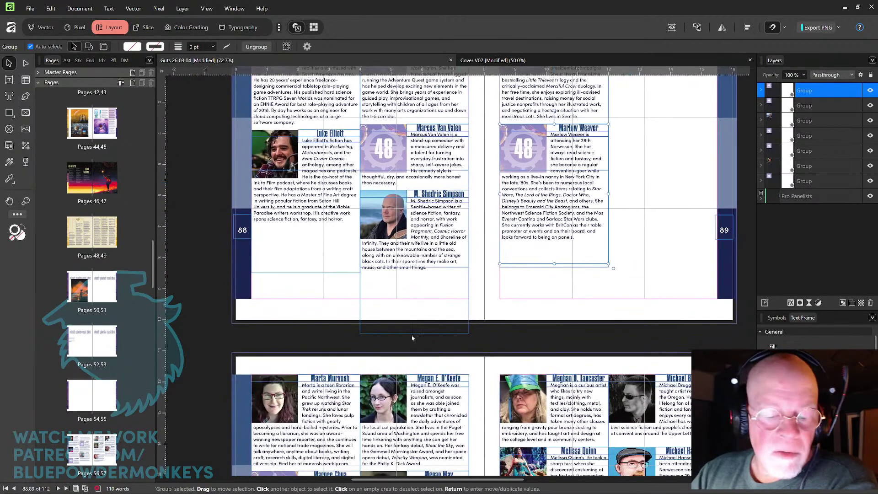
Move page 90's three first-column bios into page 89's second column, stacked in order from the top.
{"action": "left_click_drag", "start_coordinate": [325, 414], "coordinate": [631, 185]}
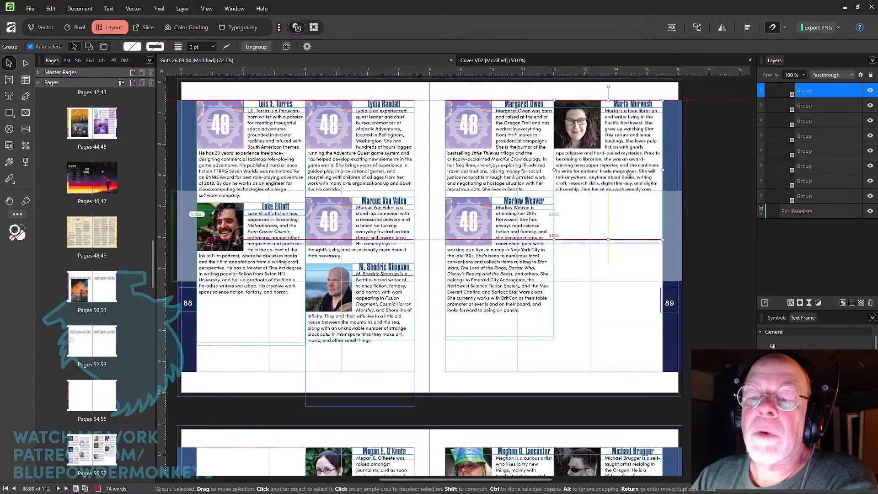
{"action": "left_click_drag", "start_coordinate": [436, 361], "coordinate": [512, 181]}
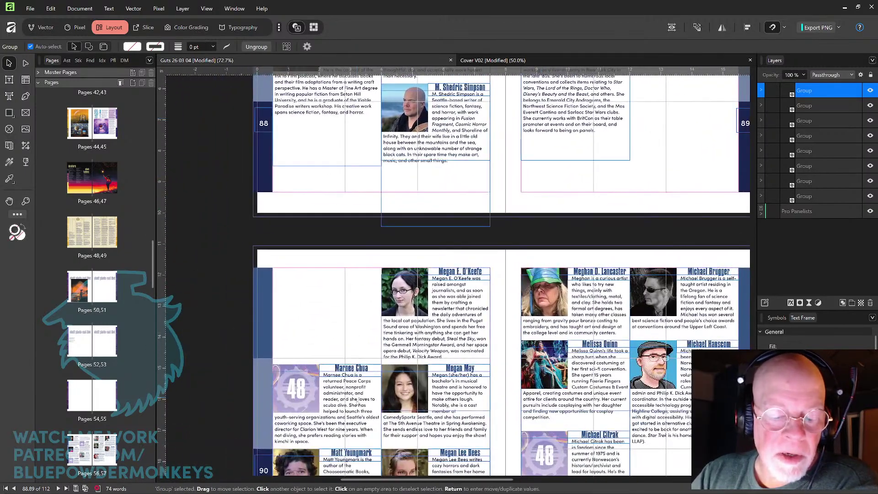
{"action": "left_click_drag", "start_coordinate": [379, 391], "coordinate": [606, 180]}
{"action": "left_click_drag", "start_coordinate": [547, 279], "coordinate": [599, 152]}
{"action": "left_click_drag", "start_coordinate": [290, 455], "coordinate": [568, 209]}
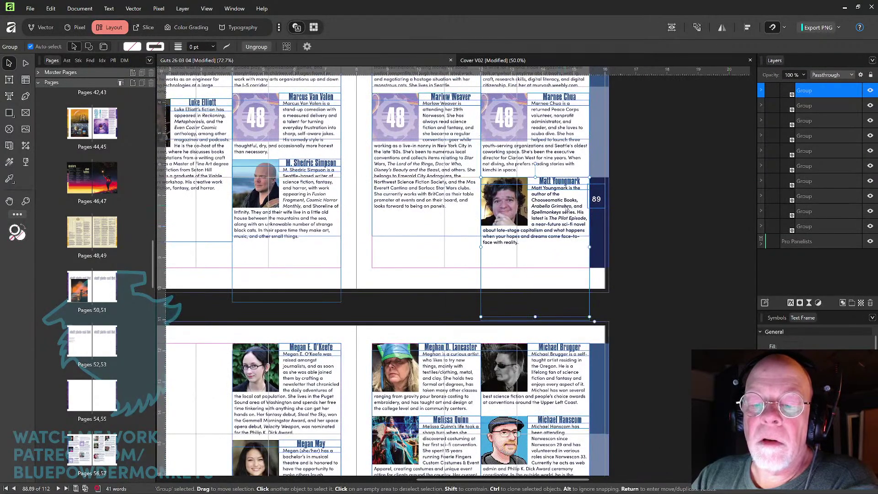
{"action": "left_click", "coordinate": [633, 174]}
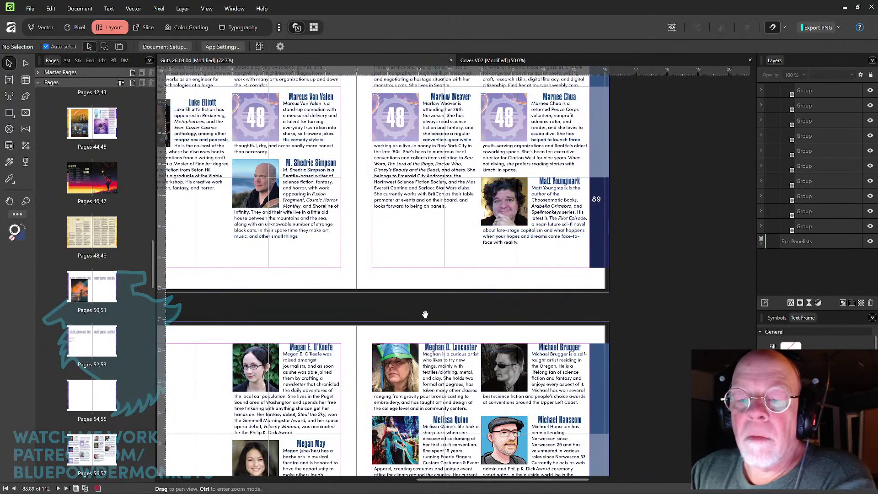
Shift page 90's three second-column bios into its first column, keeping their order and closing the gaps.
{"action": "left_click_drag", "start_coordinate": [423, 314], "coordinate": [579, 192]}
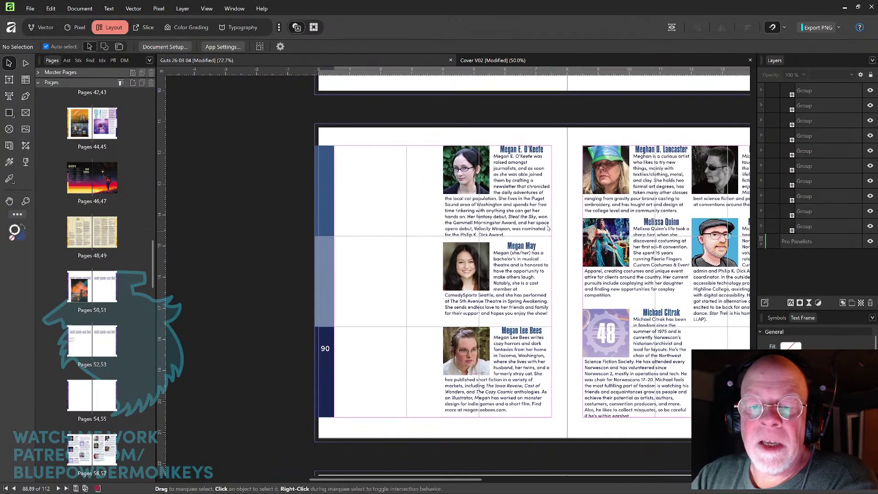
{"action": "left_click_drag", "start_coordinate": [511, 210], "coordinate": [403, 210]}
{"action": "left_click_drag", "start_coordinate": [517, 290], "coordinate": [412, 291]}
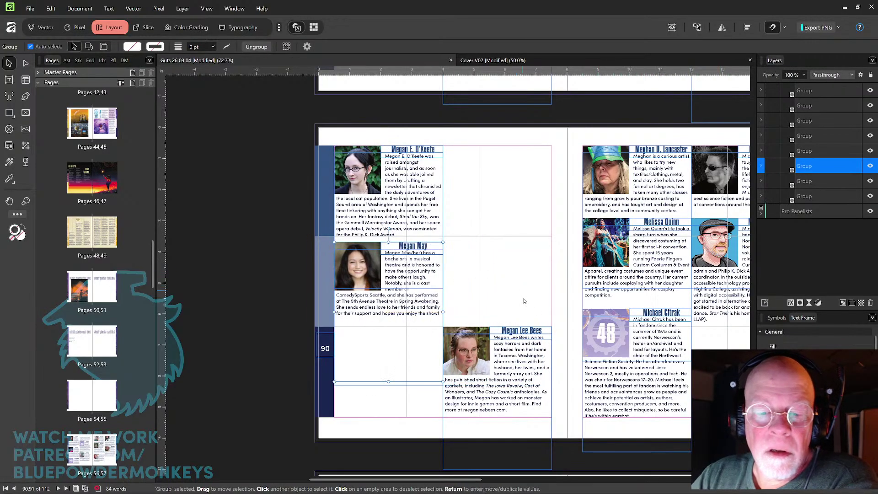
{"action": "left_click_drag", "start_coordinate": [532, 363], "coordinate": [423, 367]}
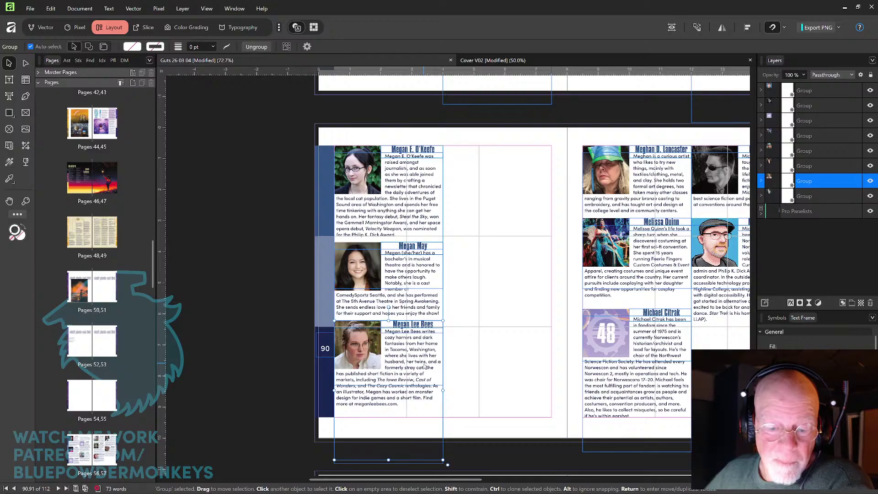
Move page 91's three first-column bios into page 90's second column, stacked in order from the top.
{"action": "left_click_drag", "start_coordinate": [494, 329], "coordinate": [390, 347]}
{"action": "left_click_drag", "start_coordinate": [558, 210], "coordinate": [420, 211]}
{"action": "left_click_drag", "start_coordinate": [562, 284], "coordinate": [432, 284]}
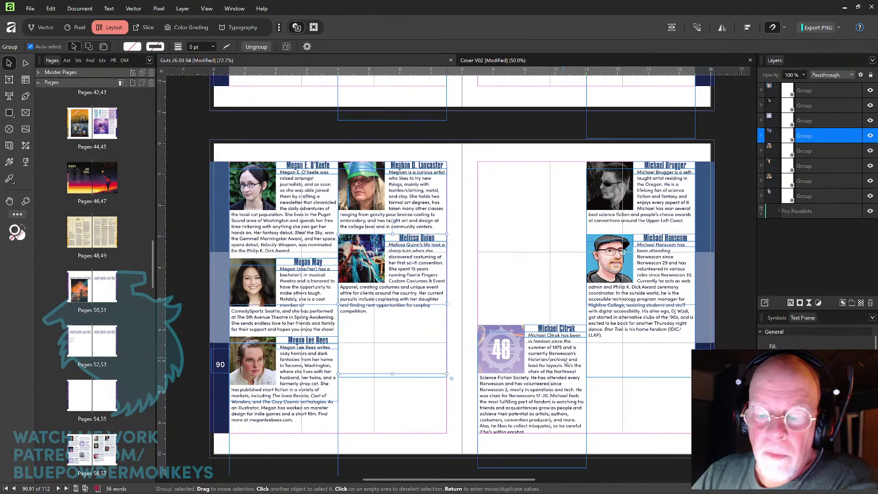
{"action": "left_click_drag", "start_coordinate": [566, 363], "coordinate": [427, 359]}
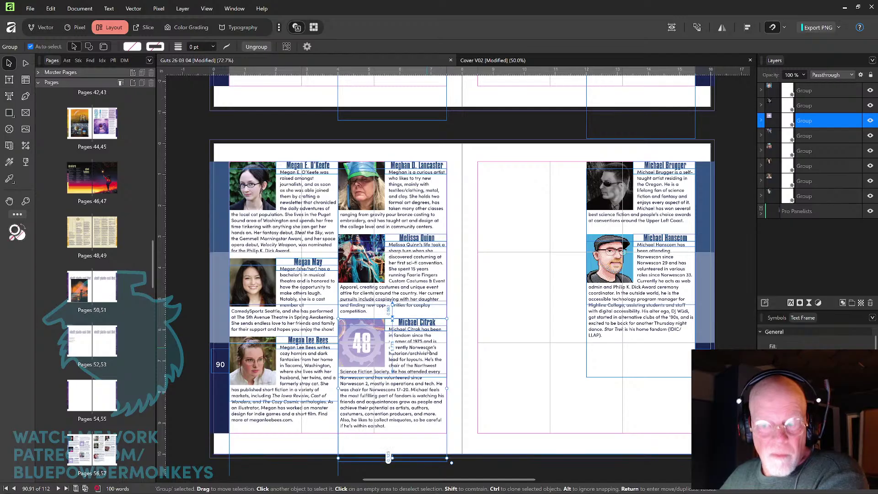
Shift page 91's two second-column bios into its first column and place page 92's first bio beneath them.
{"action": "left_click_drag", "start_coordinate": [659, 196], "coordinate": [549, 196]}
{"action": "left_click_drag", "start_coordinate": [663, 291], "coordinate": [560, 286]}
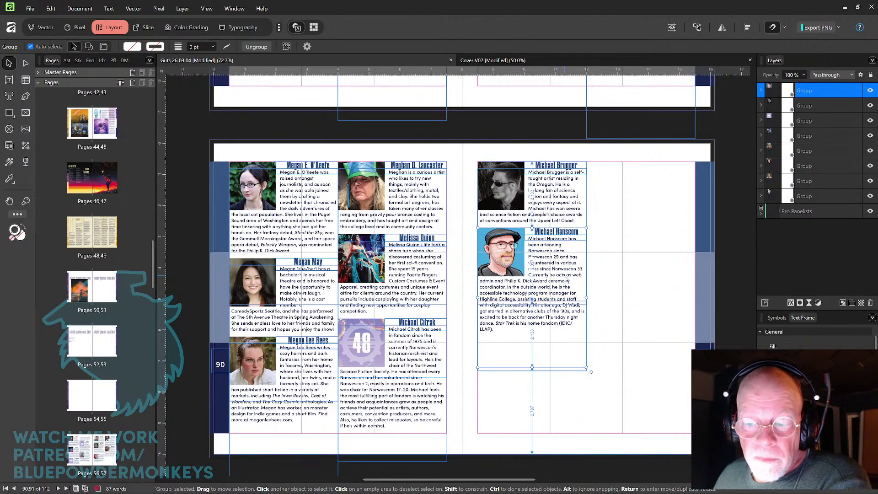
{"action": "left_click_drag", "start_coordinate": [523, 382], "coordinate": [530, 287]}
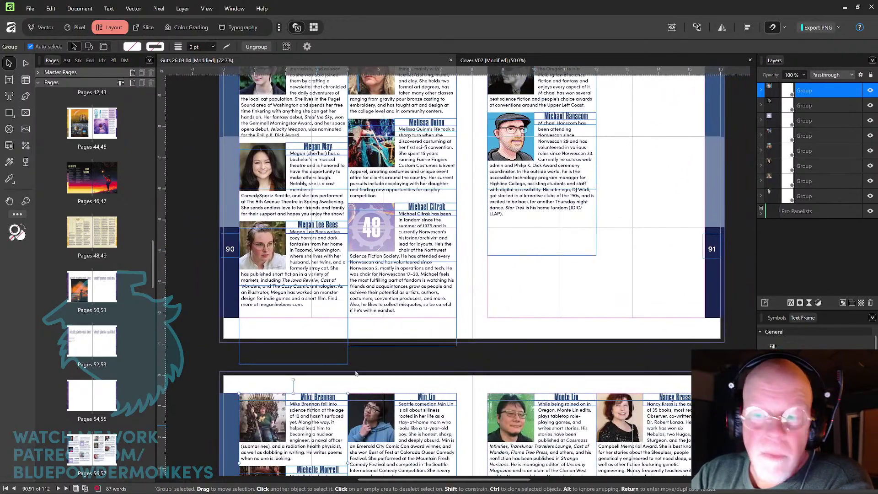
{"action": "left_click_drag", "start_coordinate": [275, 426], "coordinate": [569, 261]}
{"action": "scroll", "coordinate": [625, 195], "scroll_direction": "up", "scroll_amount": 3}
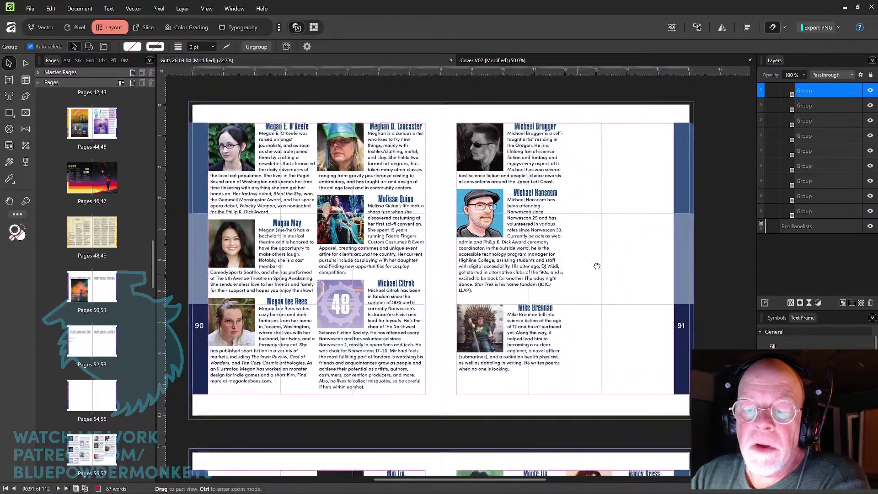
Tighten the tracking of the middle bio's text in page 91's first column and raise the bio below to close the gap.
{"action": "left_click", "coordinate": [14, 80]}
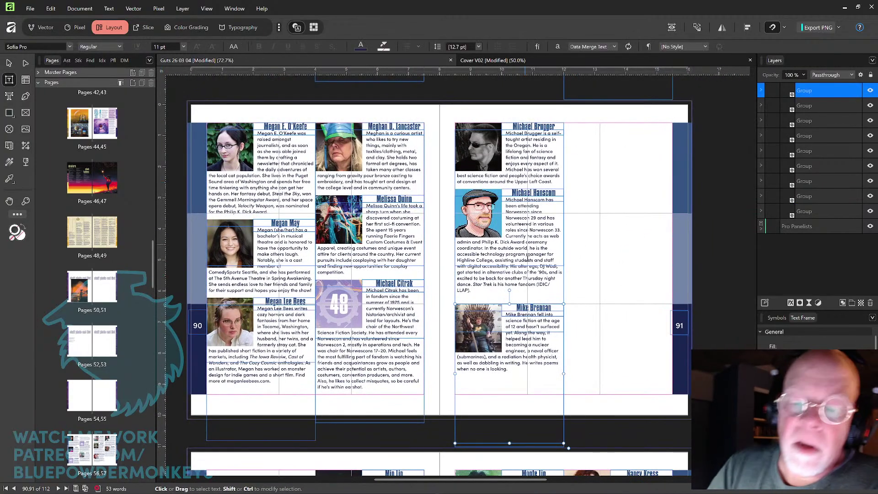
{"action": "left_click_drag", "start_coordinate": [494, 293], "coordinate": [522, 213]}
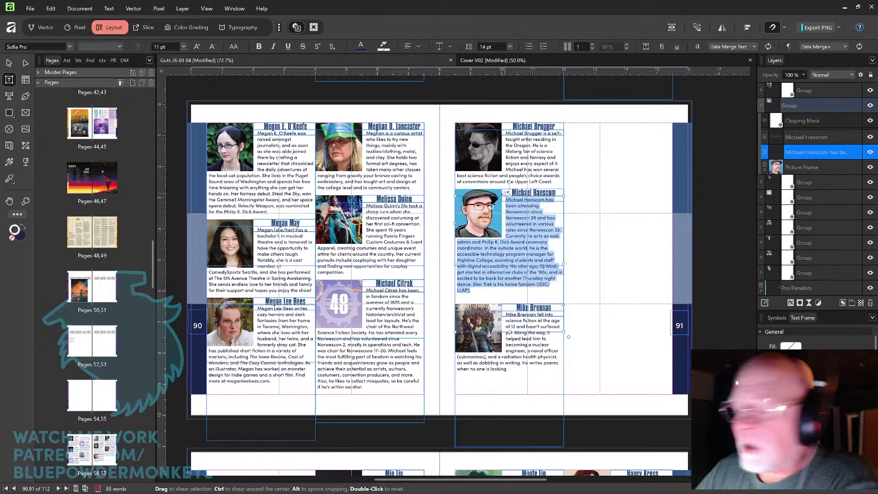
{"action": "key", "text": "alt+Left"}
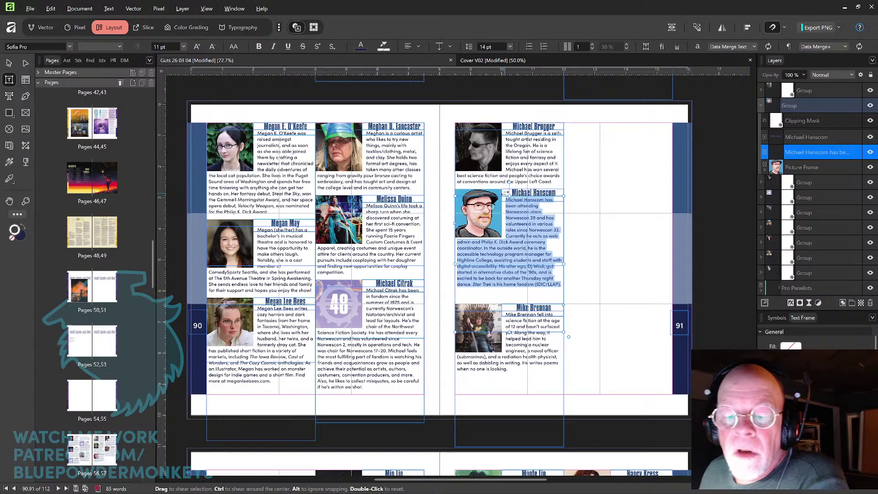
{"action": "left_click", "coordinate": [15, 63]}
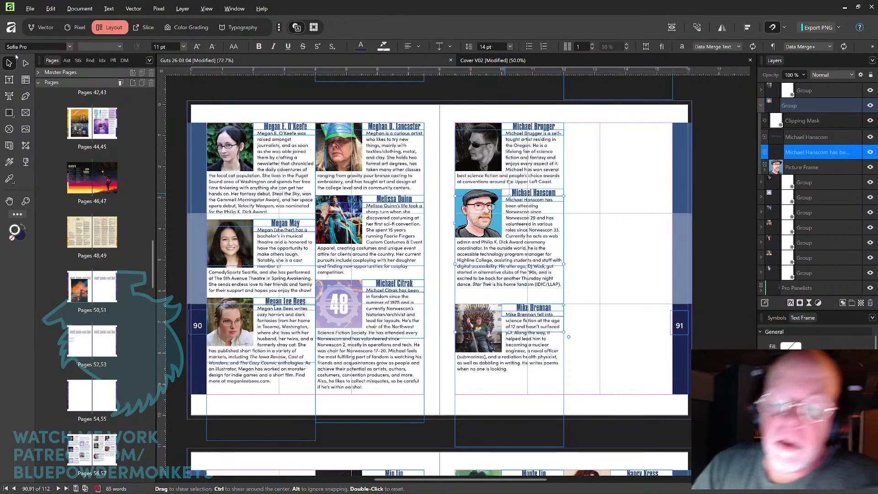
{"action": "left_click", "coordinate": [567, 326]}
{"action": "left_click_drag", "start_coordinate": [548, 344], "coordinate": [548, 330]}
Fill page 91's second column with page 92's remaining first-column bio and its first two second-column bios, stacked from the top.
{"action": "scroll", "coordinate": [583, 333], "scroll_direction": "down", "scroll_amount": 5}
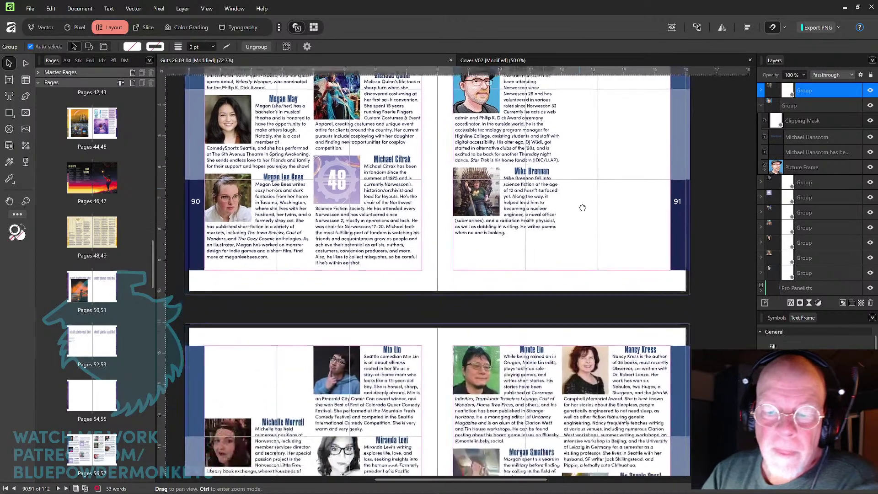
{"action": "left_click_drag", "start_coordinate": [315, 437], "coordinate": [515, 287]}
{"action": "left_click_drag", "start_coordinate": [518, 296], "coordinate": [527, 165]}
{"action": "left_click_drag", "start_coordinate": [454, 320], "coordinate": [547, 180]}
{"action": "left_click_drag", "start_coordinate": [418, 309], "coordinate": [391, 319]}
{"action": "left_click_drag", "start_coordinate": [353, 358], "coordinate": [496, 212]}
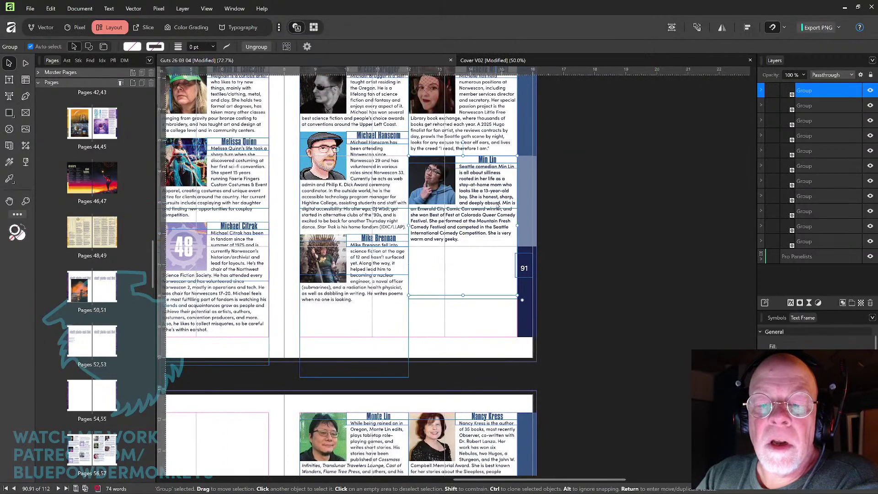
{"action": "left_click_drag", "start_coordinate": [490, 261], "coordinate": [578, 137]}
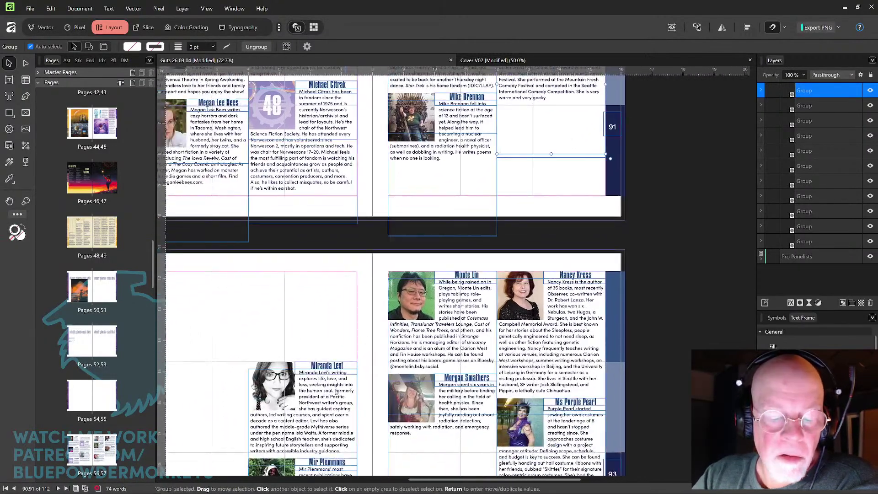
{"action": "left_click_drag", "start_coordinate": [347, 369], "coordinate": [601, 118]}
{"action": "left_click_drag", "start_coordinate": [587, 155], "coordinate": [488, 346]}
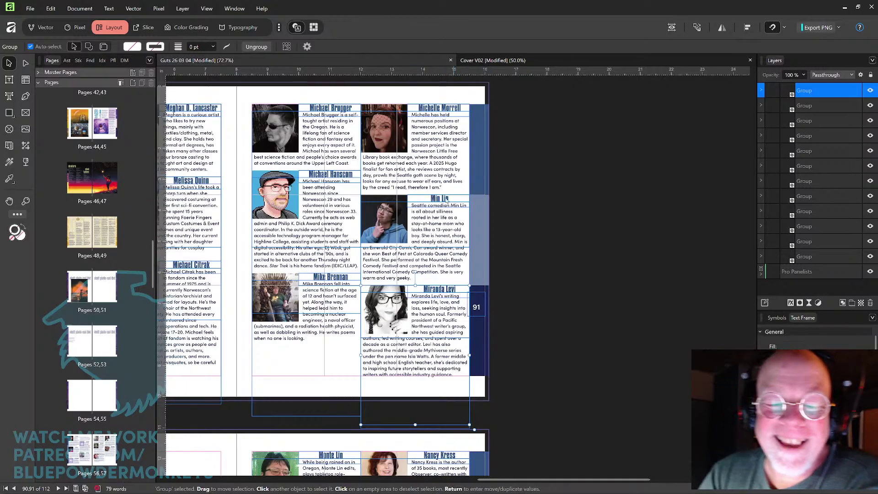
Move page 92's remaining bio to the top of its first column and stack page 93's two first-column bios beneath it.
{"action": "scroll", "coordinate": [489, 293], "scroll_direction": "down", "scroll_amount": 8}
{"action": "scroll", "coordinate": [489, 292], "scroll_direction": "left", "scroll_amount": 4}
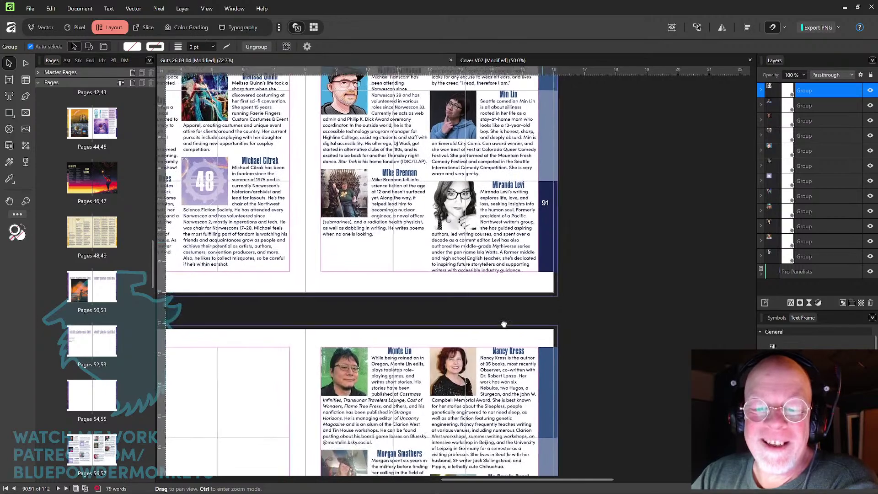
{"action": "scroll", "coordinate": [521, 289], "scroll_direction": "down", "scroll_amount": 3}
{"action": "scroll", "coordinate": [521, 289], "scroll_direction": "left", "scroll_amount": 3}
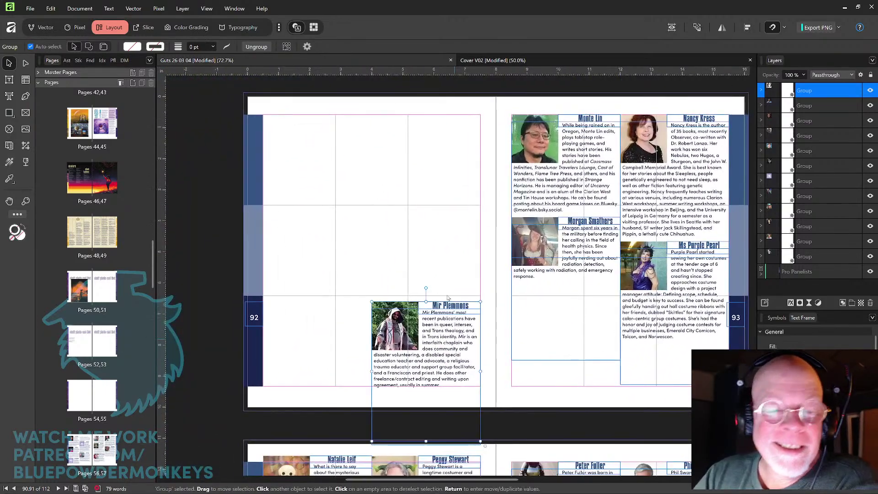
{"action": "left_click_drag", "start_coordinate": [448, 303], "coordinate": [340, 116]}
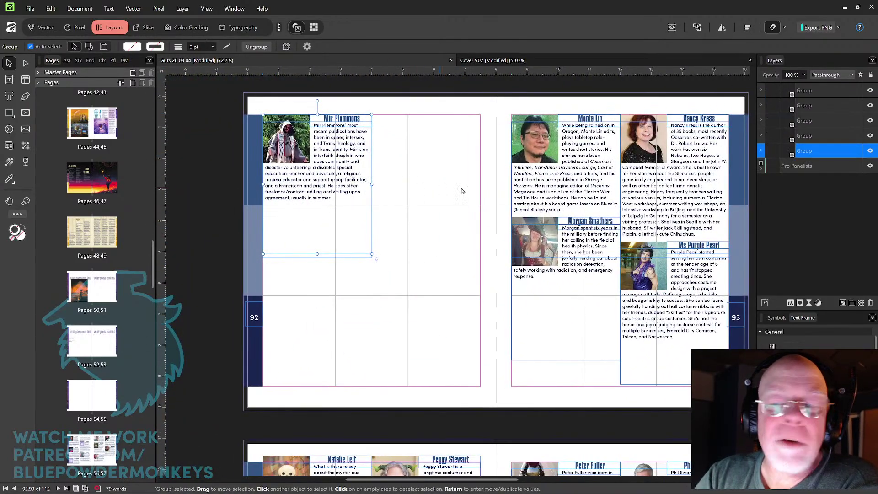
{"action": "left_click_drag", "start_coordinate": [590, 165], "coordinate": [342, 256]}
{"action": "left_click_drag", "start_coordinate": [586, 253], "coordinate": [339, 342]}
Tighten the tracking of the third bio's text in page 92's first column to pull in its short last line.
{"action": "left_click", "coordinate": [10, 80]}
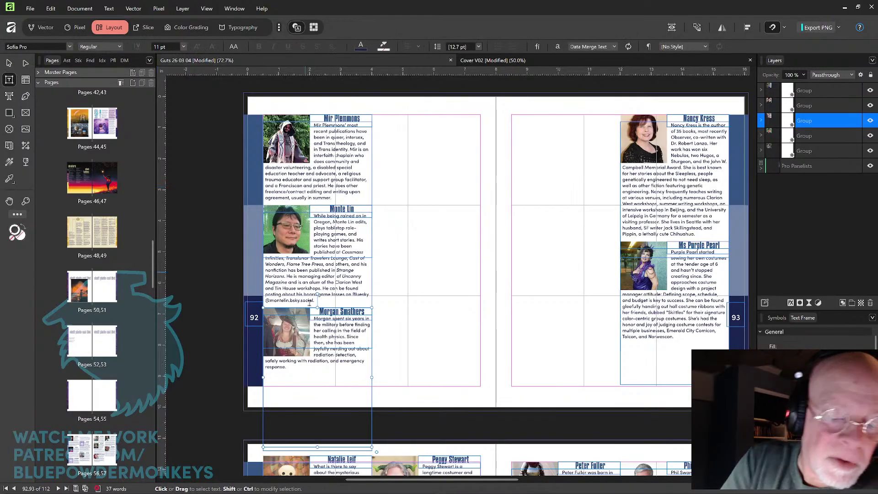
{"action": "left_click_drag", "start_coordinate": [294, 367], "coordinate": [314, 325]}
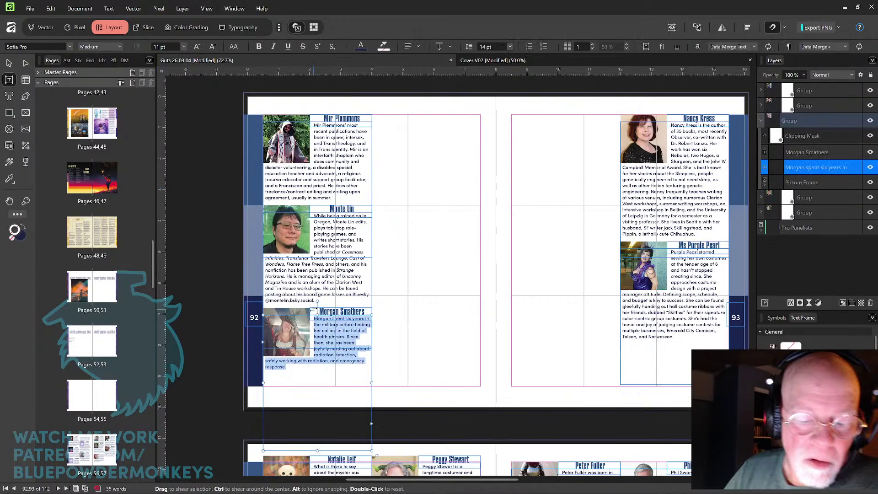
{"action": "key", "text": "alt+Left"}
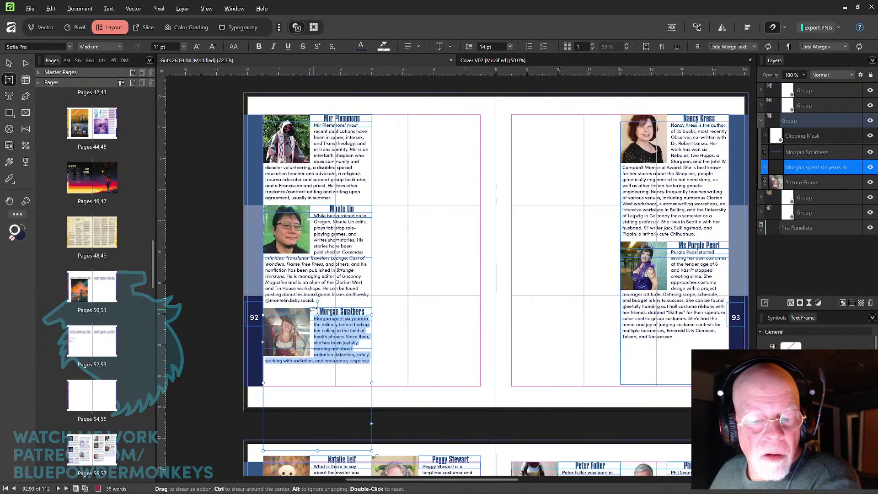
{"action": "key", "text": "Left"}
{"action": "left_click", "coordinate": [9, 80]}
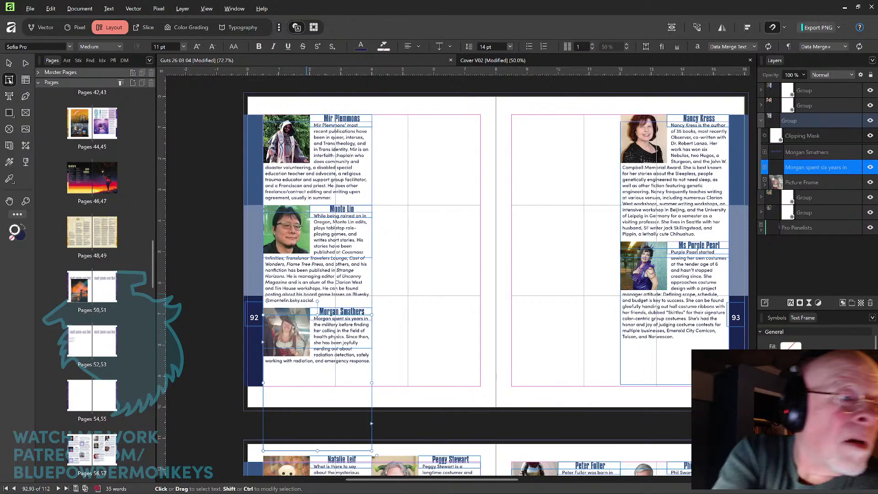
Move page 93's two second-column bios across into page 92's second column, keeping their order.
{"action": "left_click_drag", "start_coordinate": [567, 237], "coordinate": [561, 250]}
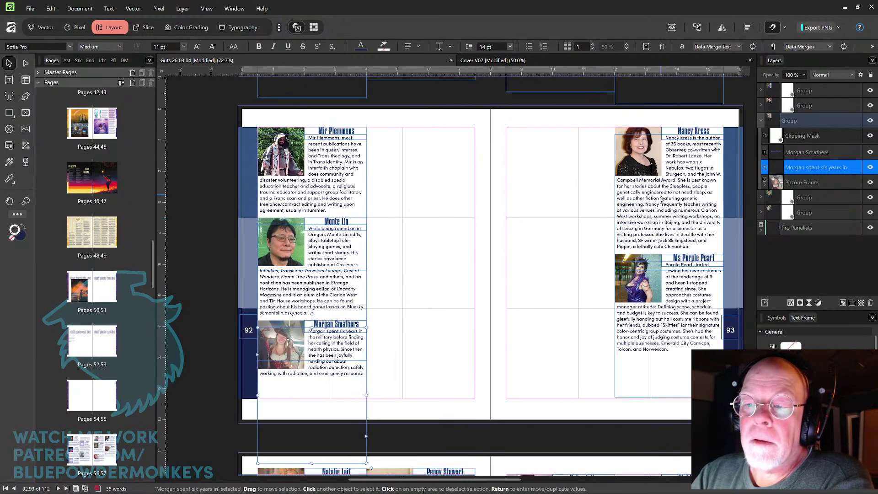
{"action": "left_click_drag", "start_coordinate": [660, 205], "coordinate": [442, 203]}
{"action": "left_click_drag", "start_coordinate": [688, 293], "coordinate": [438, 295]}
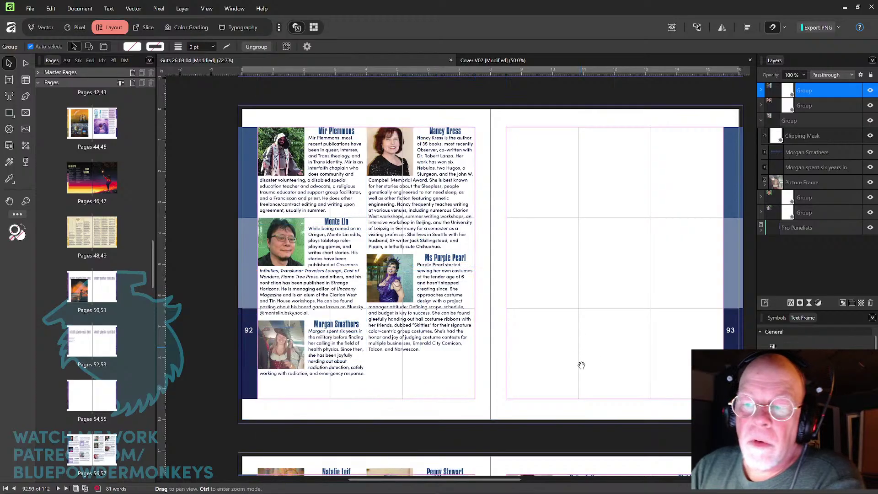
Move page 94's first two first-column bios to the top of page 93's first column, stacked without a gap.
{"action": "scroll", "coordinate": [579, 347], "scroll_direction": "down", "scroll_amount": 5}
{"action": "left_click_drag", "start_coordinate": [344, 323], "coordinate": [593, 143]}
{"action": "scroll", "coordinate": [622, 155], "scroll_direction": "up", "scroll_amount": 4}
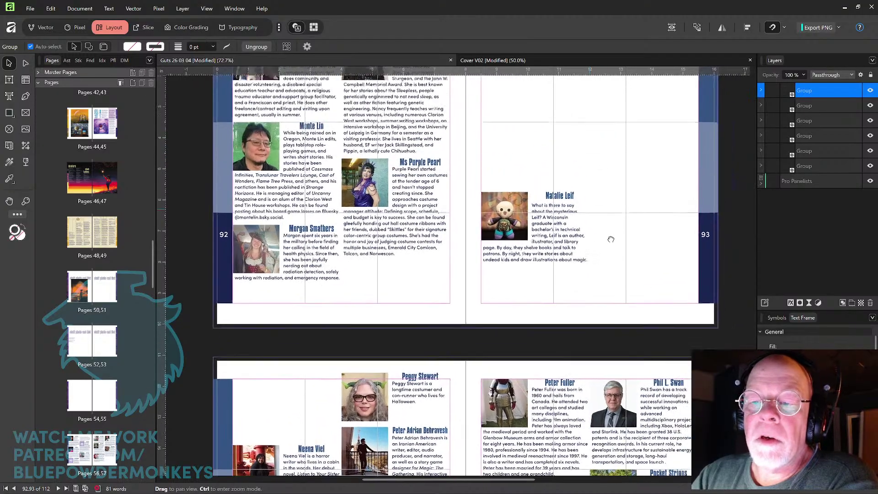
{"action": "left_click_drag", "start_coordinate": [522, 371], "coordinate": [628, 122]}
{"action": "scroll", "coordinate": [498, 302], "scroll_direction": "down", "scroll_amount": 4}
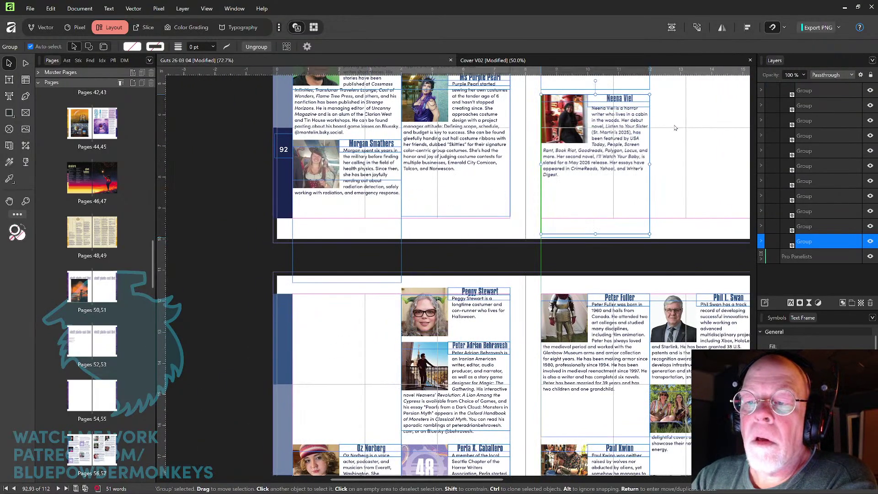
{"action": "scroll", "coordinate": [637, 183], "scroll_direction": "up", "scroll_amount": 3}
{"action": "scroll", "coordinate": [637, 183], "scroll_direction": "right", "scroll_amount": 2}
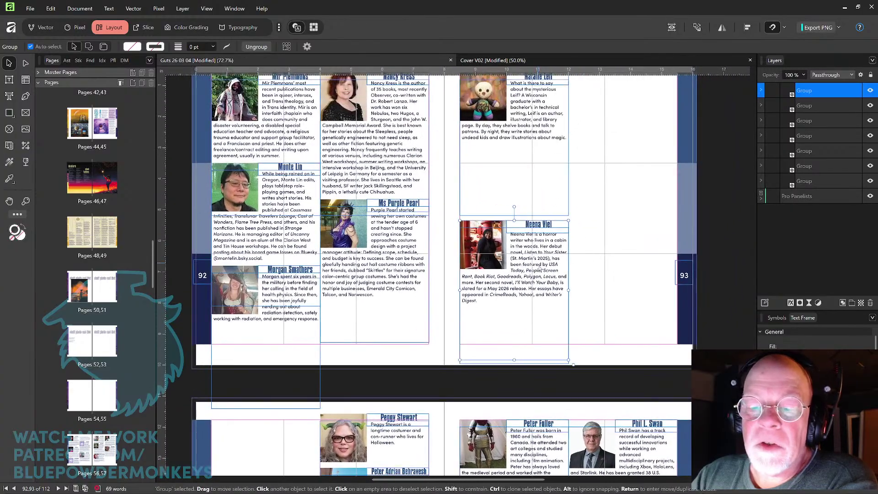
{"action": "left_click_drag", "start_coordinate": [540, 270], "coordinate": [543, 195]}
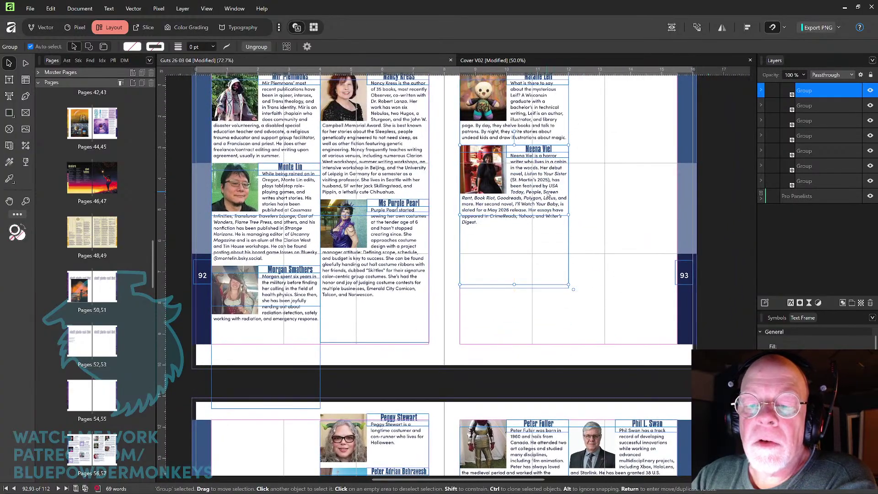
{"action": "left_click_drag", "start_coordinate": [561, 192], "coordinate": [561, 193]}
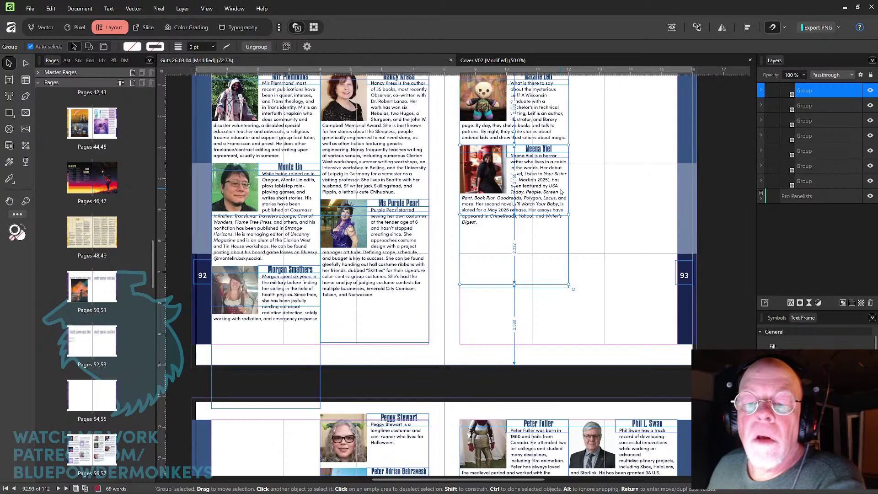
Move page 94's third first-column bio into page 93's first column, directly beneath the two bios there.
{"action": "scroll", "coordinate": [503, 274], "scroll_direction": "down", "scroll_amount": 4}
{"action": "scroll", "coordinate": [411, 366], "scroll_direction": "left", "scroll_amount": 2}
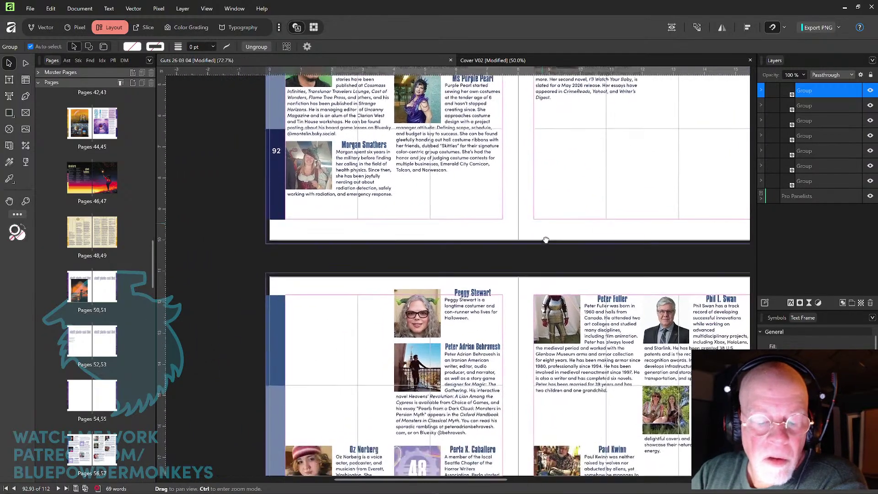
{"action": "left_click_drag", "start_coordinate": [359, 448], "coordinate": [612, 113]}
{"action": "scroll", "coordinate": [595, 183], "scroll_direction": "up", "scroll_amount": 3}
{"action": "scroll", "coordinate": [594, 183], "scroll_direction": "right", "scroll_amount": 1}
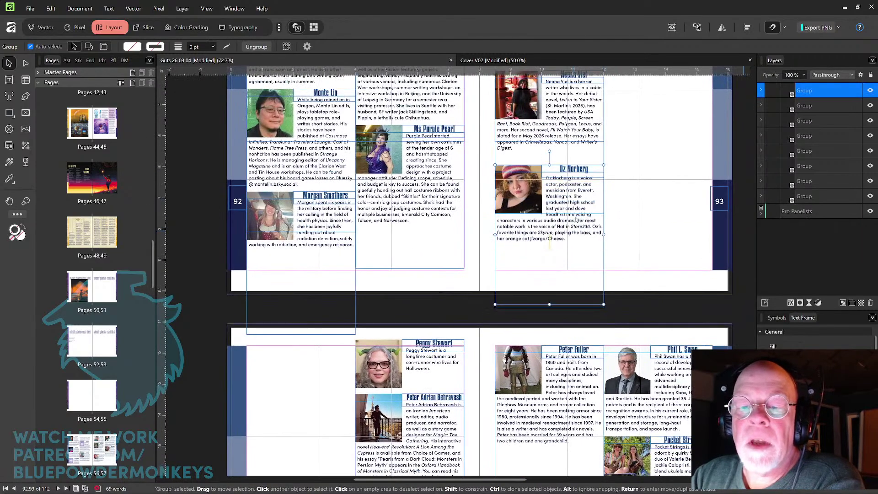
{"action": "left_click_drag", "start_coordinate": [576, 219], "coordinate": [577, 213]}
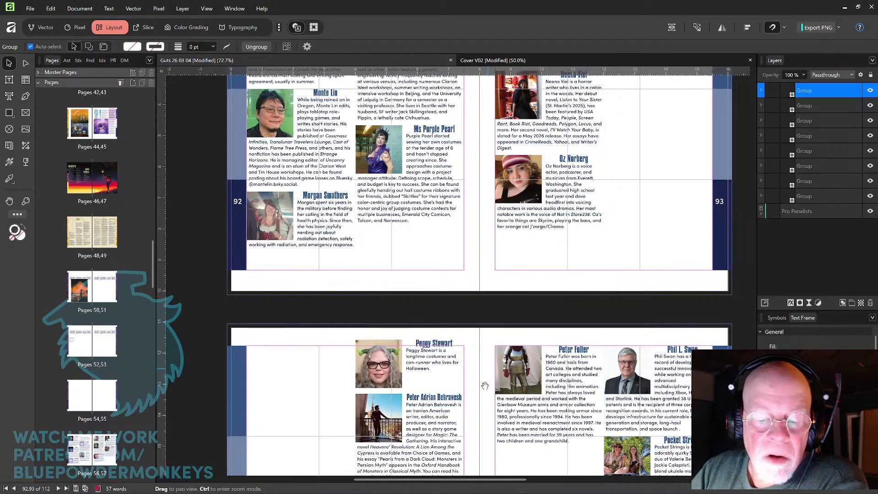
Move page 94's last first-column bio to page 93, trying it below the first-column stack before placing it atop the second column.
{"action": "left_click_drag", "start_coordinate": [498, 379], "coordinate": [558, 205]}
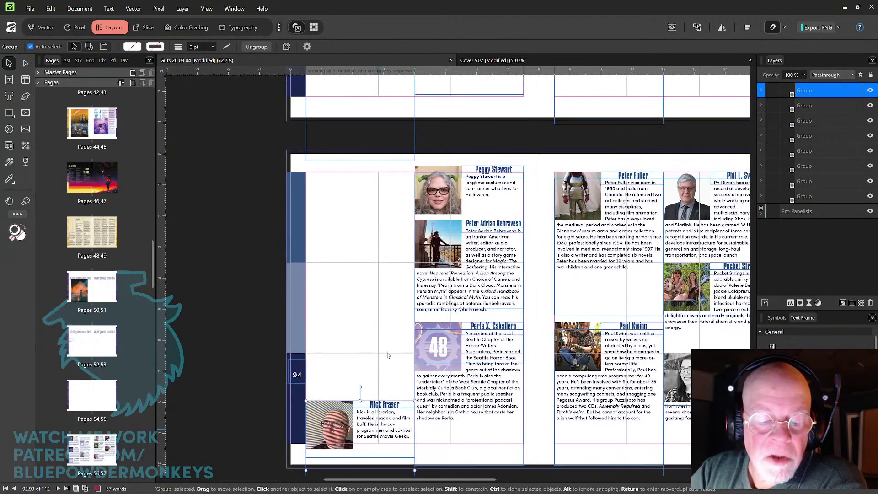
{"action": "left_click_drag", "start_coordinate": [378, 430], "coordinate": [575, 234]}
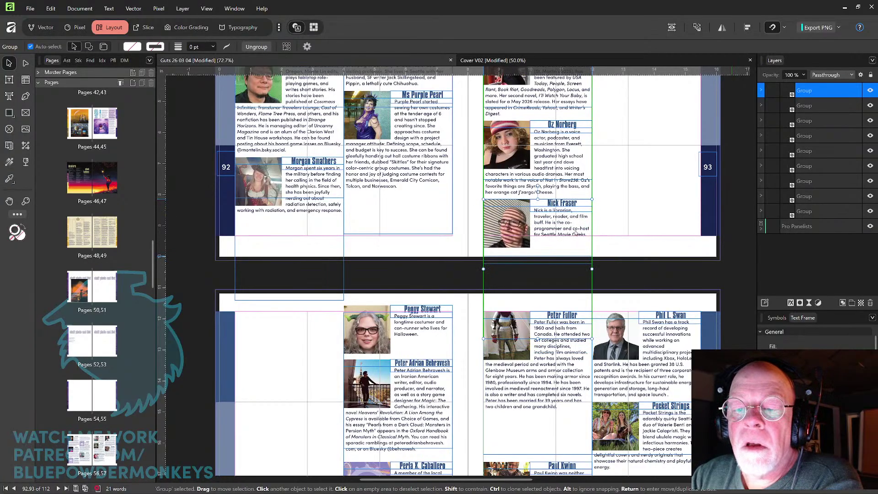
{"action": "left_click_drag", "start_coordinate": [577, 233], "coordinate": [577, 233]}
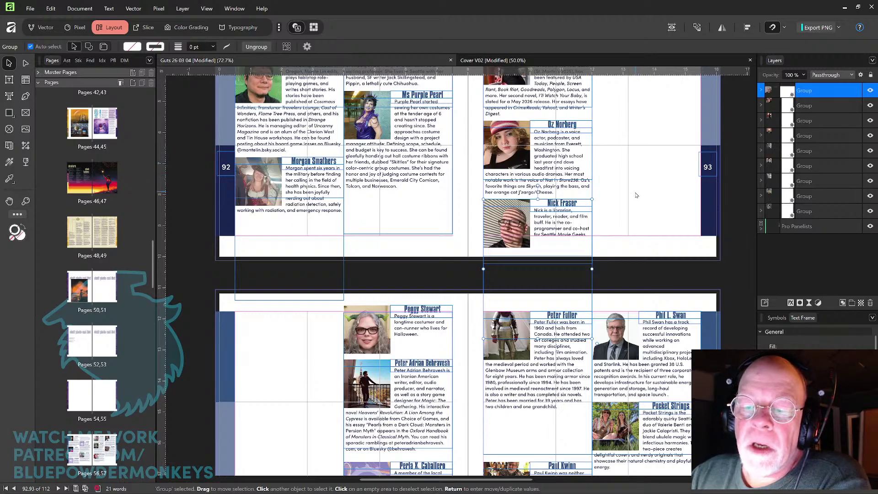
{"action": "key", "text": "space"}
{"action": "left_click_drag", "start_coordinate": [638, 202], "coordinate": [562, 308]}
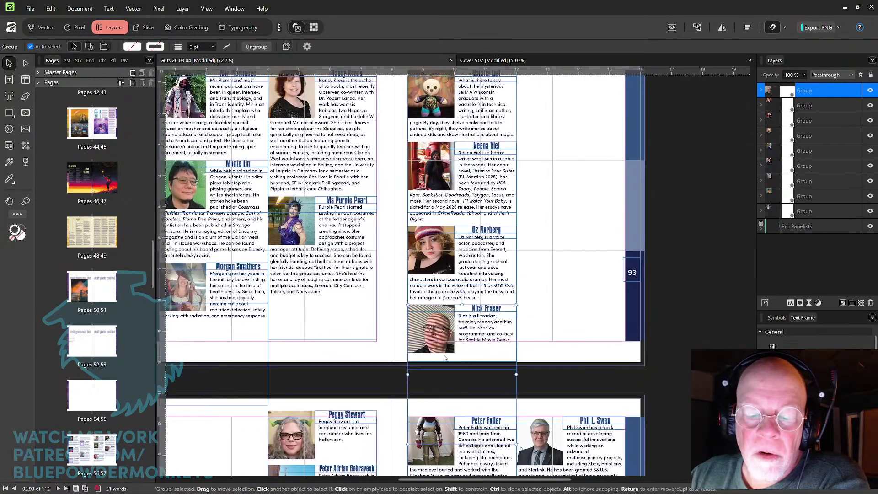
{"action": "key", "text": "space"}
{"action": "left_click_drag", "start_coordinate": [579, 256], "coordinate": [558, 309]}
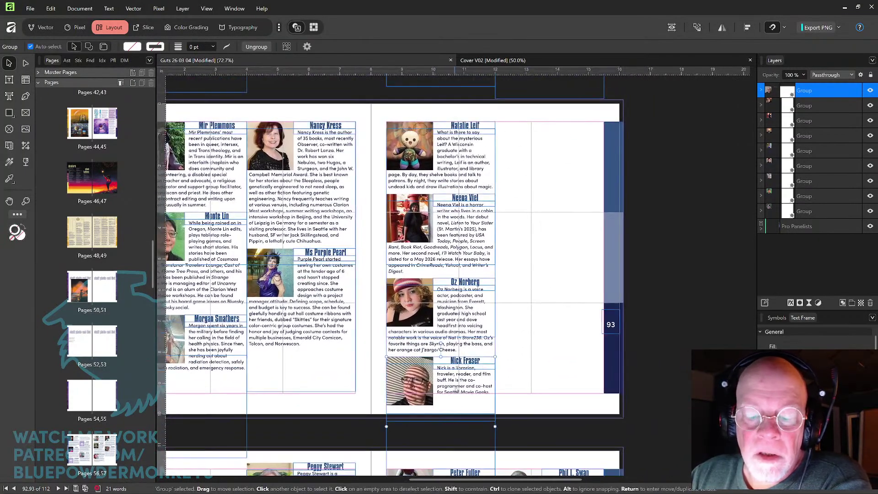
{"action": "left_click_drag", "start_coordinate": [462, 369], "coordinate": [569, 155]}
{"action": "key", "text": "space"}
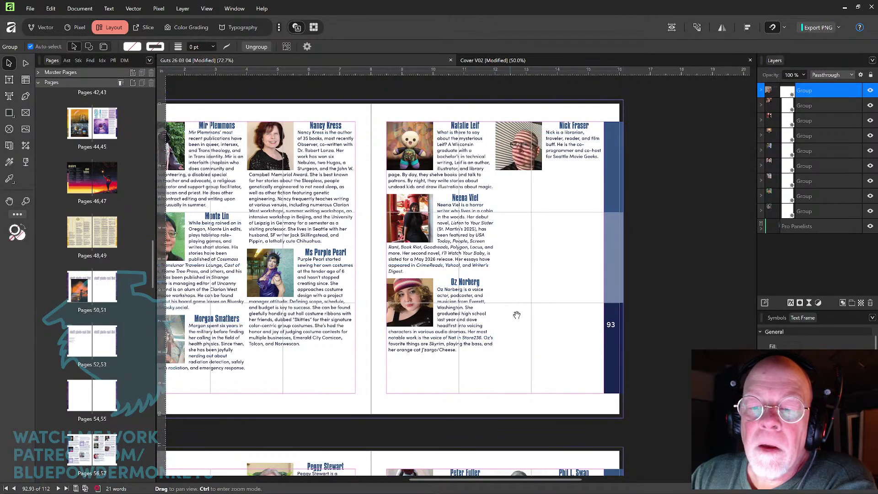
Move page 94's first two second-column bios into page 93's second column, stacked beneath its top bio.
{"action": "left_click_drag", "start_coordinate": [519, 312], "coordinate": [506, 253]}
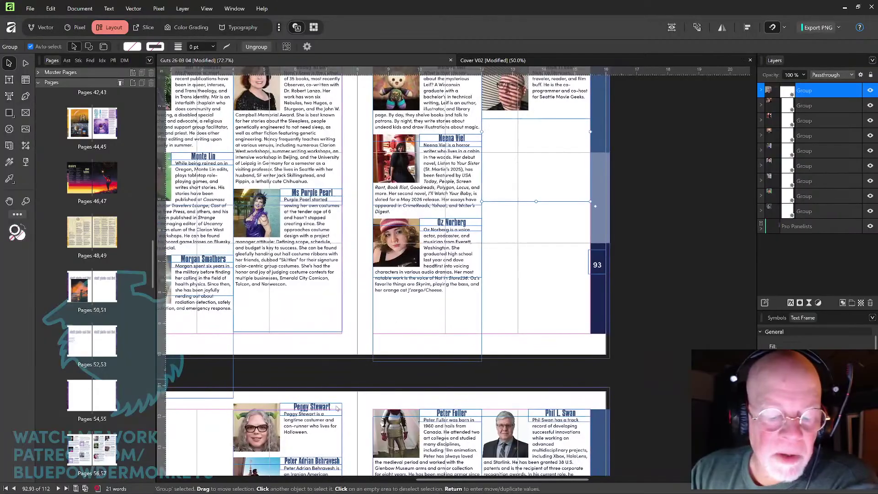
{"action": "left_click_drag", "start_coordinate": [324, 414], "coordinate": [571, 143]}
{"action": "key", "text": "Up"}
{"action": "key", "text": "Up"}
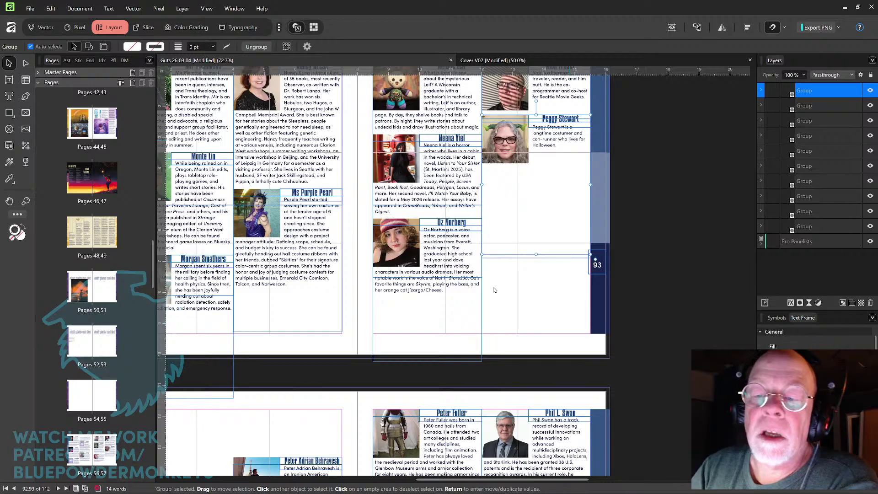
{"action": "scroll", "coordinate": [471, 309], "scroll_direction": "down", "scroll_amount": 5}
{"action": "scroll", "coordinate": [435, 254], "scroll_direction": "up", "scroll_amount": 2}
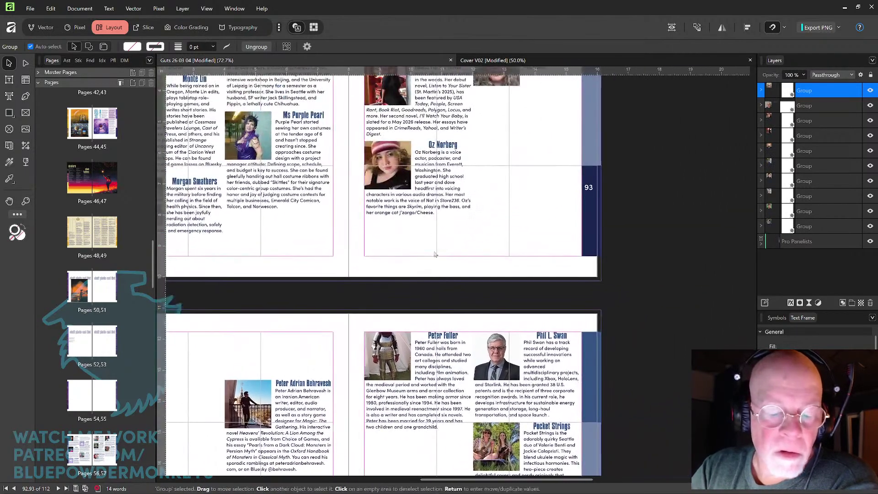
{"action": "left_click_drag", "start_coordinate": [323, 405], "coordinate": [549, 141]}
{"action": "left_click", "coordinate": [640, 175]}
Move page 94's remaining bio to the top of its first column and place page 95's first bio beneath it.
{"action": "left_click_drag", "start_coordinate": [408, 414], "coordinate": [581, 203]}
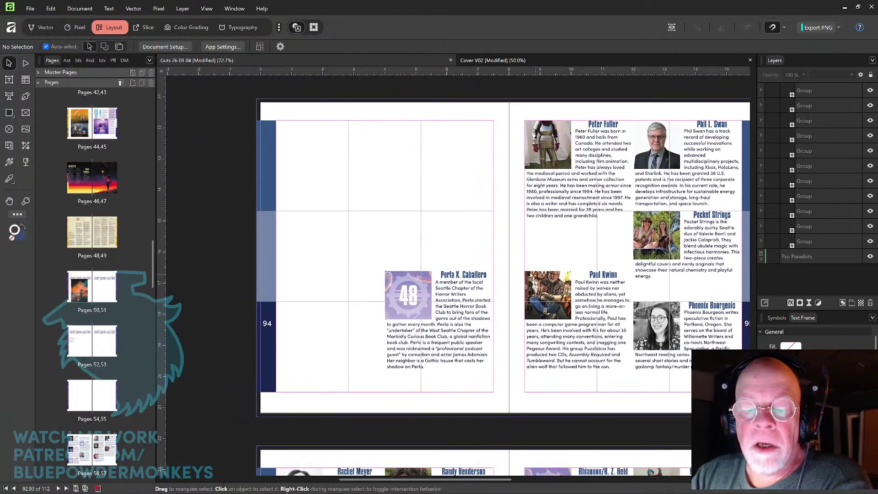
{"action": "left_click_drag", "start_coordinate": [461, 321], "coordinate": [353, 180]}
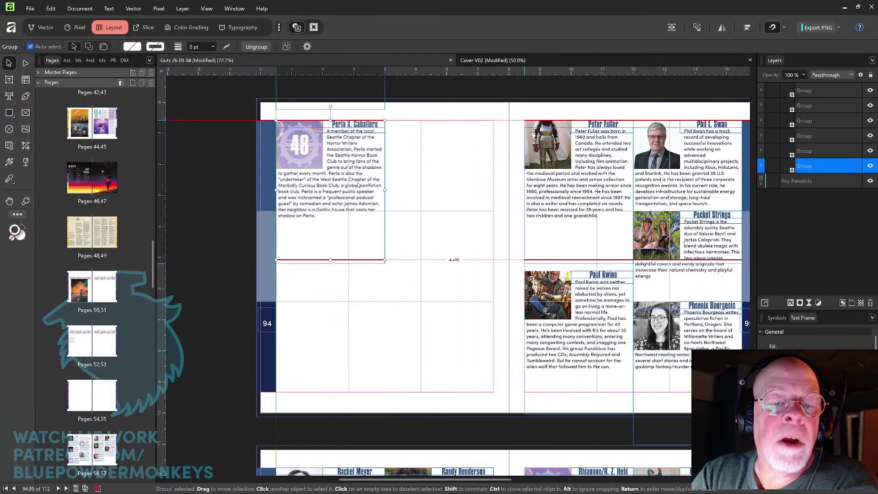
{"action": "left_click_drag", "start_coordinate": [596, 170], "coordinate": [347, 272]}
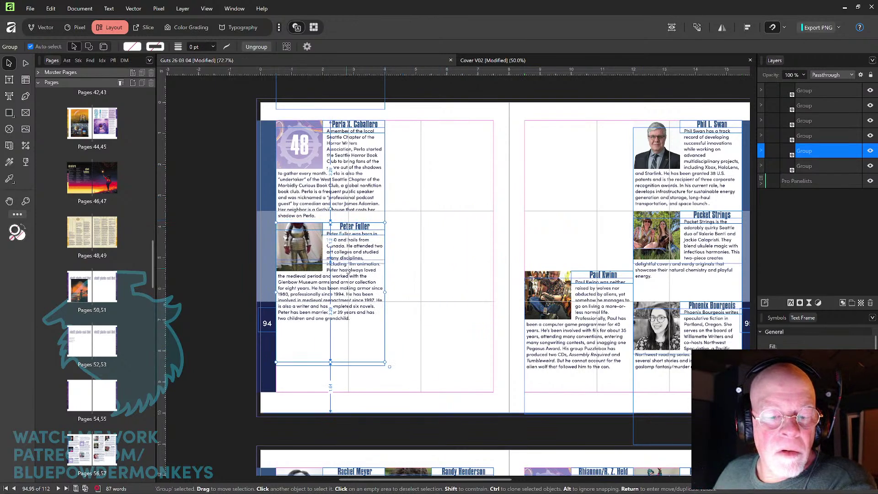
Fill page 94's second column with page 95's remaining first-column bio and its first two second-column bios, stacked from the top.
{"action": "left_click_drag", "start_coordinate": [604, 314], "coordinate": [464, 164]}
{"action": "left_click_drag", "start_coordinate": [633, 157], "coordinate": [458, 271]}
{"action": "left_click_drag", "start_coordinate": [711, 247], "coordinate": [465, 351]}
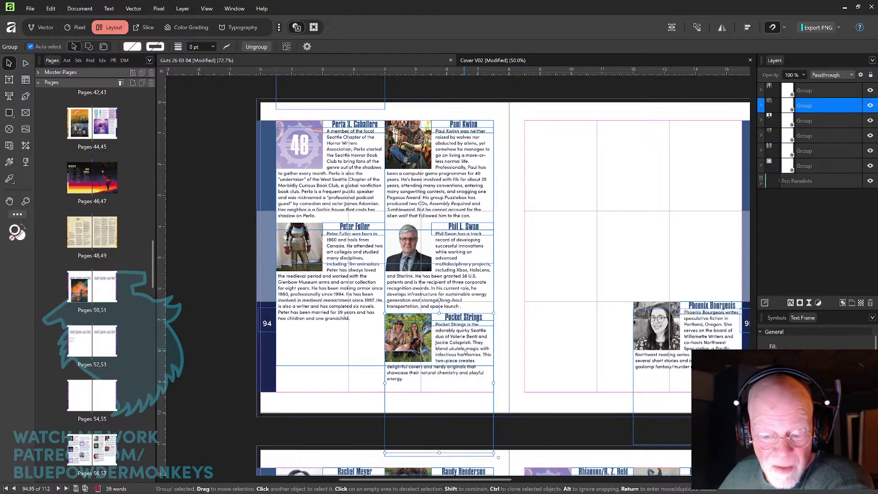
{"action": "left_click_drag", "start_coordinate": [465, 350], "coordinate": [465, 351]}
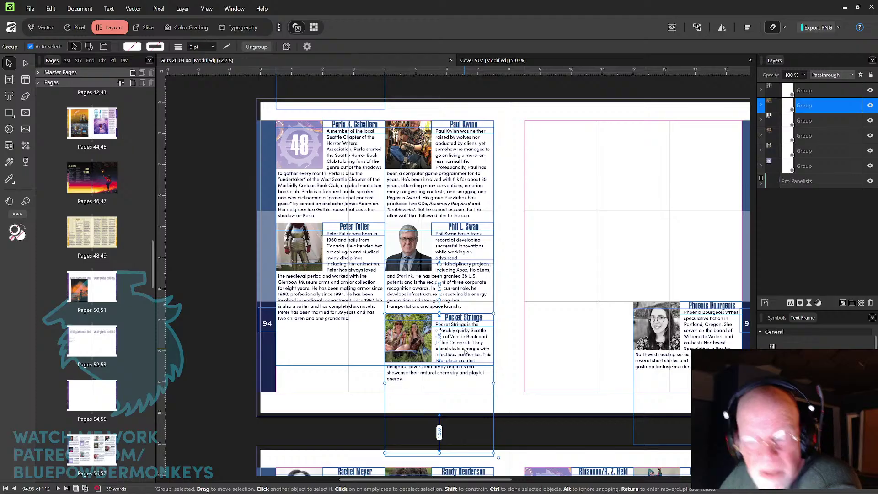
Move page 95's remaining bio to the top of its first column and stack page 96's first bio beneath it.
{"action": "left_click_drag", "start_coordinate": [696, 324], "coordinate": [587, 143]}
{"action": "left_click_drag", "start_coordinate": [551, 281], "coordinate": [590, 127]}
{"action": "left_click_drag", "start_coordinate": [395, 359], "coordinate": [583, 182]}
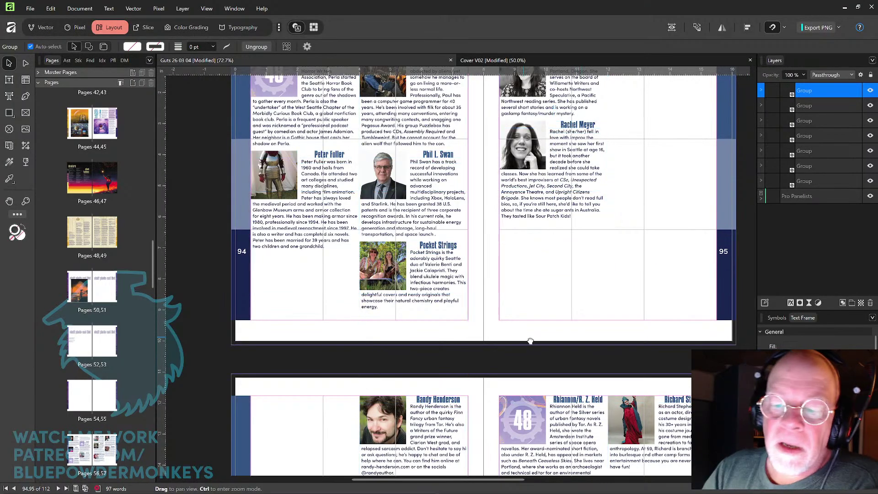
Move page 96's second first-column bio to the bottom of page 95's first column and nudge it up to close the gap.
{"action": "scroll", "coordinate": [537, 327], "scroll_direction": "down", "scroll_amount": 5}
{"action": "left_click_drag", "start_coordinate": [344, 419], "coordinate": [593, 151]}
{"action": "key", "text": "Up"}
{"action": "key", "text": "Up"}
{"action": "key", "text": "Up"}
{"action": "key", "text": "Up"}
{"action": "key", "text": "Up"}
{"action": "key", "text": "Up"}
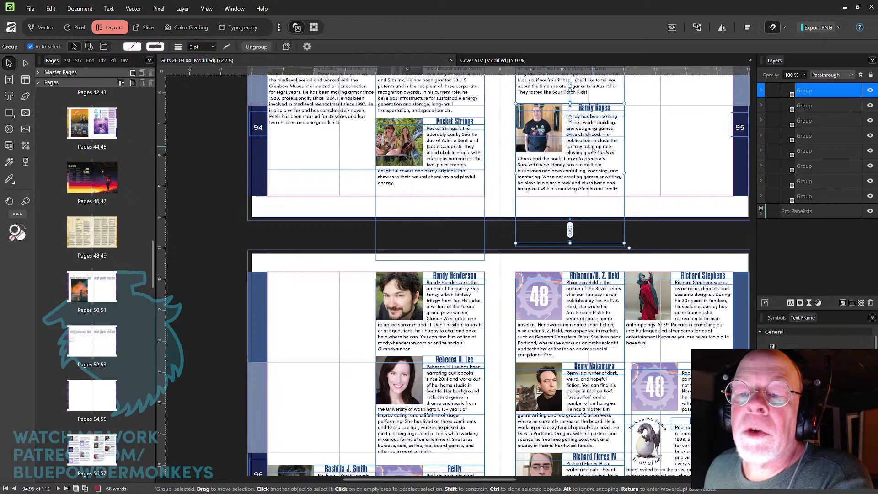
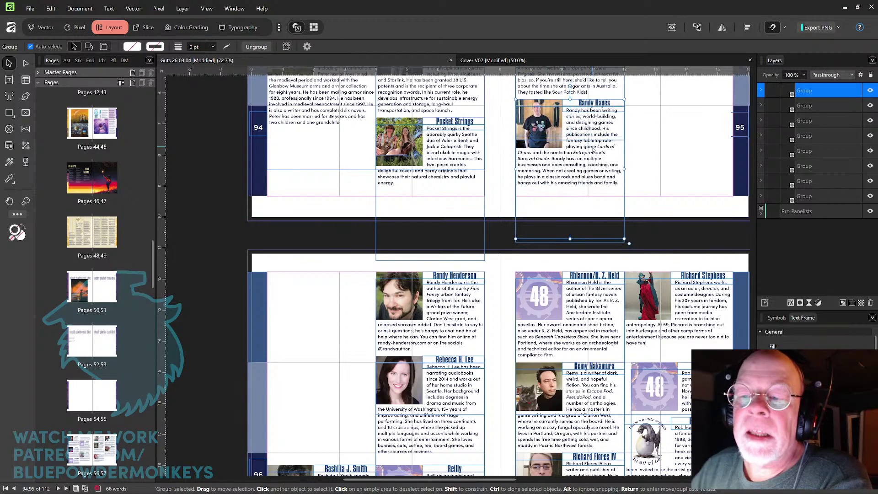
Move page 96's remaining first-column bio to the top of page 95's second column.
{"action": "scroll", "coordinate": [629, 244], "scroll_direction": "down", "scroll_amount": 3}
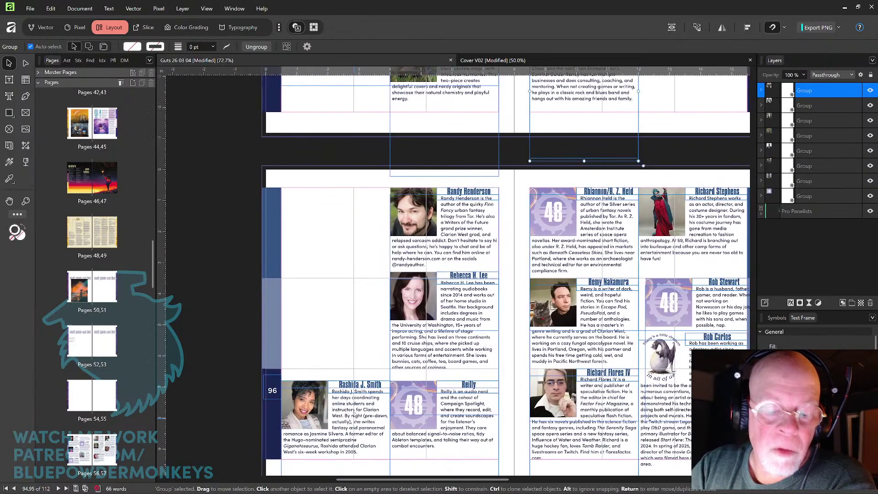
{"action": "key", "text": "ctrl+z"}
{"action": "key", "text": "ctrl+z"}
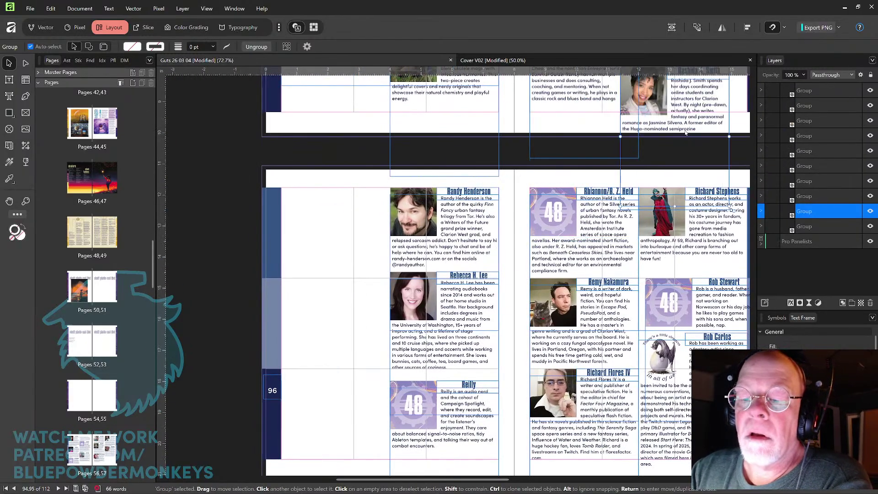
{"action": "left_click_drag", "start_coordinate": [681, 139], "coordinate": [474, 424]}
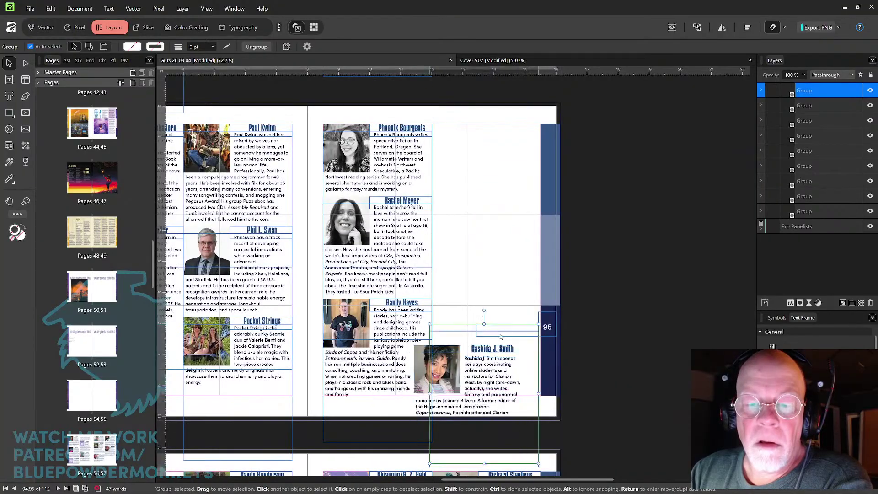
{"action": "left_click_drag", "start_coordinate": [507, 364], "coordinate": [499, 164]}
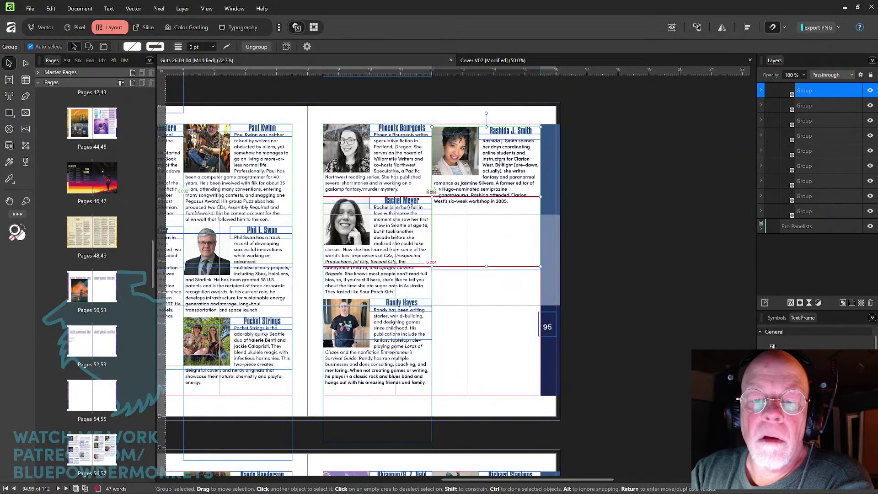
Move page 96's first two second-column bios into page 95's second column, stacked beneath the bio at its top.
{"action": "left_click_drag", "start_coordinate": [448, 339], "coordinate": [540, 152]}
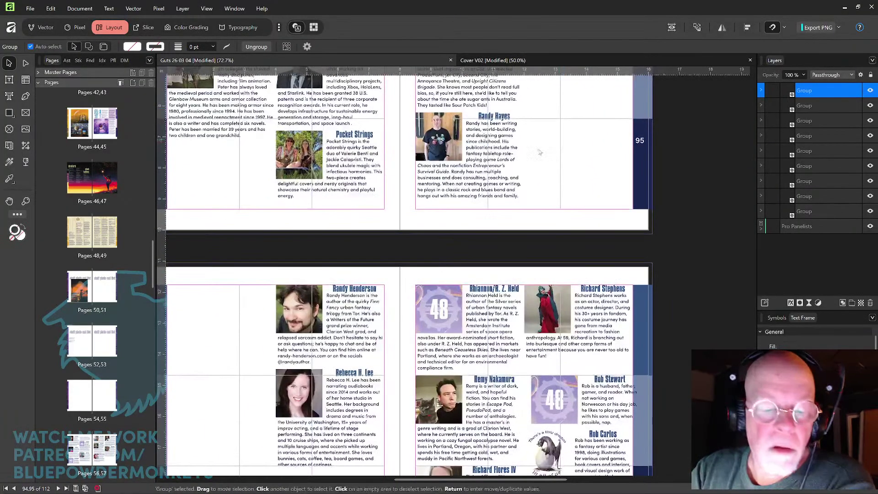
{"action": "left_click_drag", "start_coordinate": [356, 321], "coordinate": [548, 142]}
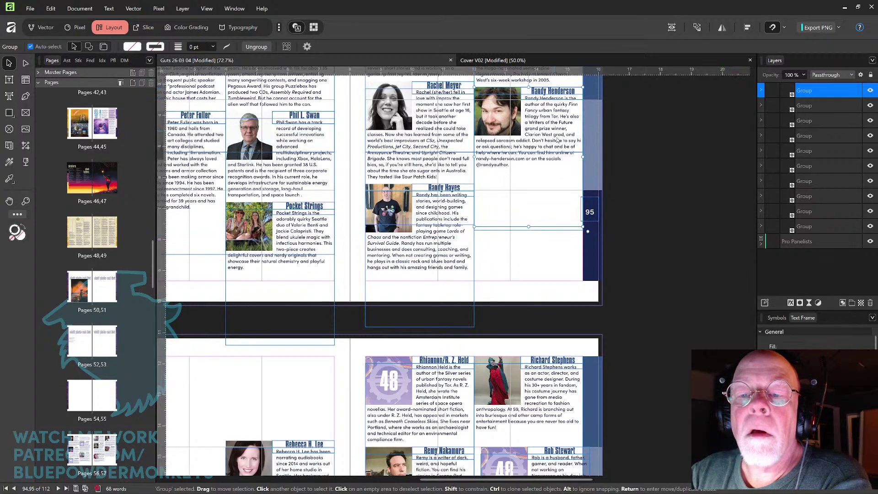
{"action": "scroll", "coordinate": [551, 226], "scroll_direction": "left", "scroll_amount": 2}
{"action": "scroll", "coordinate": [551, 226], "scroll_direction": "down", "scroll_amount": 5}
{"action": "left_click_drag", "start_coordinate": [354, 344], "coordinate": [540, 186]}
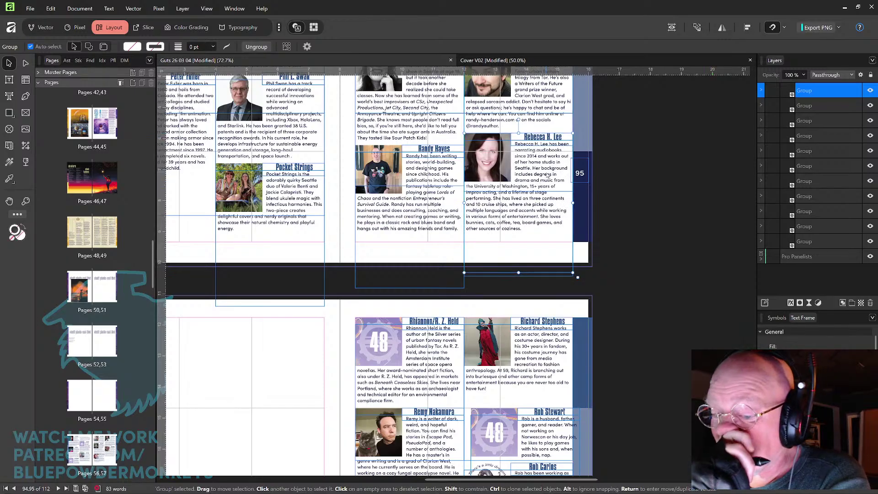
Move page 96's remaining bio to the top of its first column and stack page 97's first two first-column bios beneath it.
{"action": "key", "text": "space"}
{"action": "left_click_drag", "start_coordinate": [608, 168], "coordinate": [682, 121]}
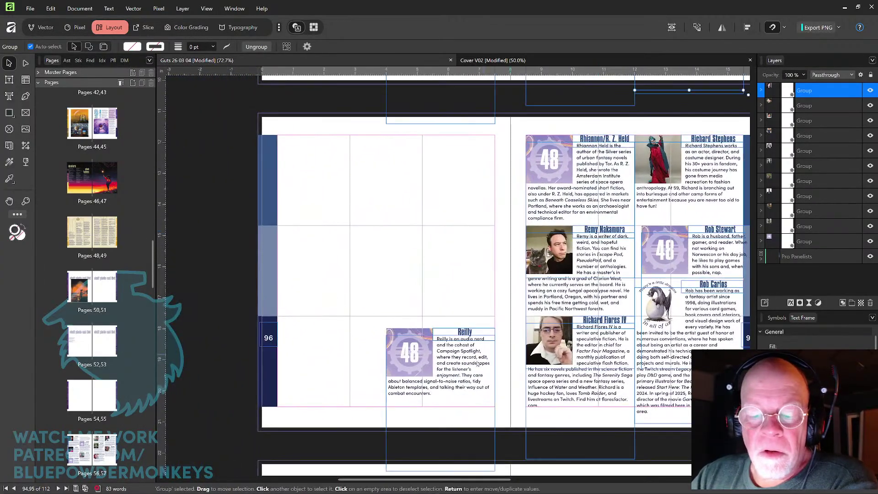
{"action": "left_click_drag", "start_coordinate": [468, 370], "coordinate": [360, 177]}
{"action": "left_click_drag", "start_coordinate": [594, 184], "coordinate": [348, 259]}
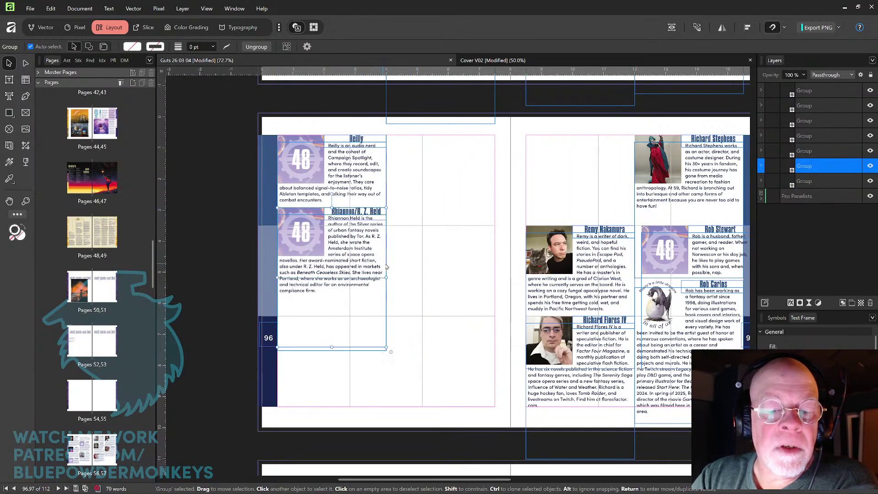
{"action": "left_click_drag", "start_coordinate": [587, 271], "coordinate": [339, 341]}
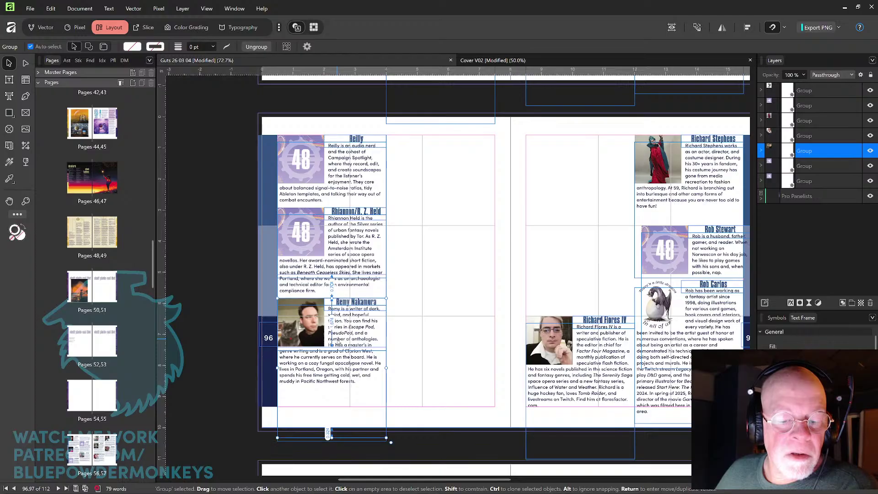
Move page 97's remaining first-column bio to the top of page 96's second column and place page 97's top second-column bio beneath it.
{"action": "left_click_drag", "start_coordinate": [339, 343], "coordinate": [339, 342]}
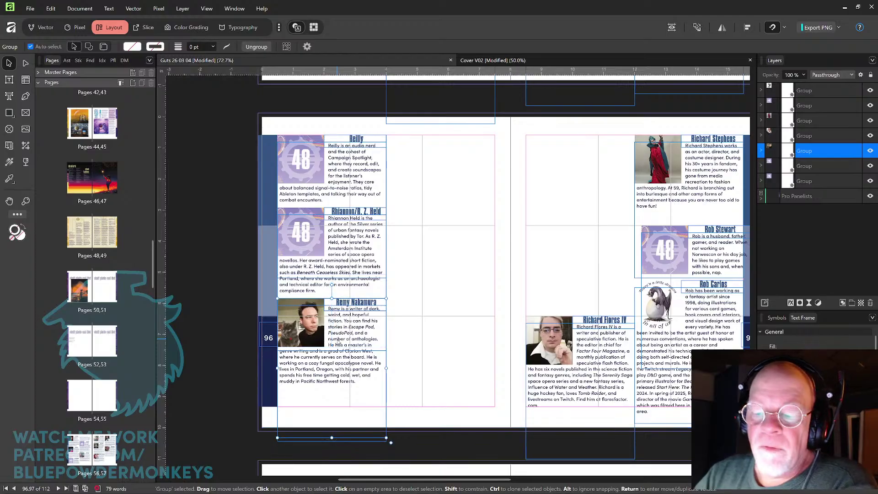
{"action": "scroll", "coordinate": [563, 270], "scroll_direction": "right", "scroll_amount": 2}
{"action": "left_click", "coordinate": [552, 347]}
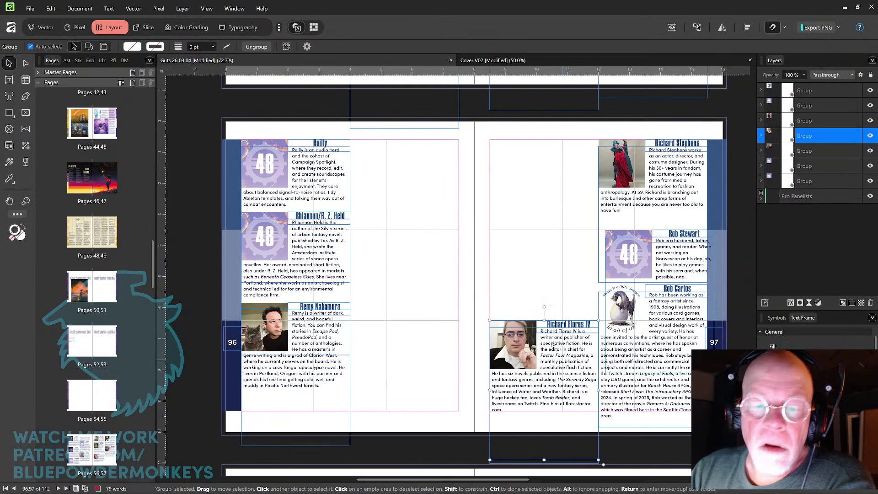
{"action": "left_click_drag", "start_coordinate": [553, 346], "coordinate": [412, 165]}
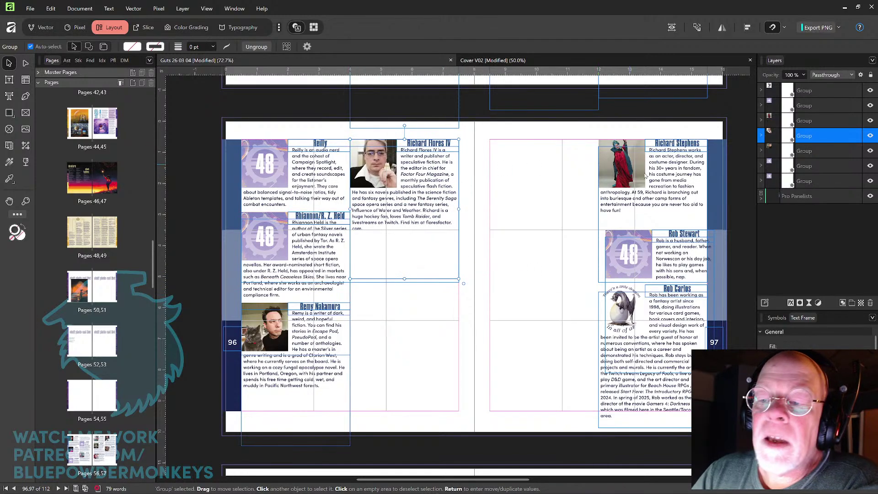
{"action": "left_click_drag", "start_coordinate": [645, 176], "coordinate": [397, 277]}
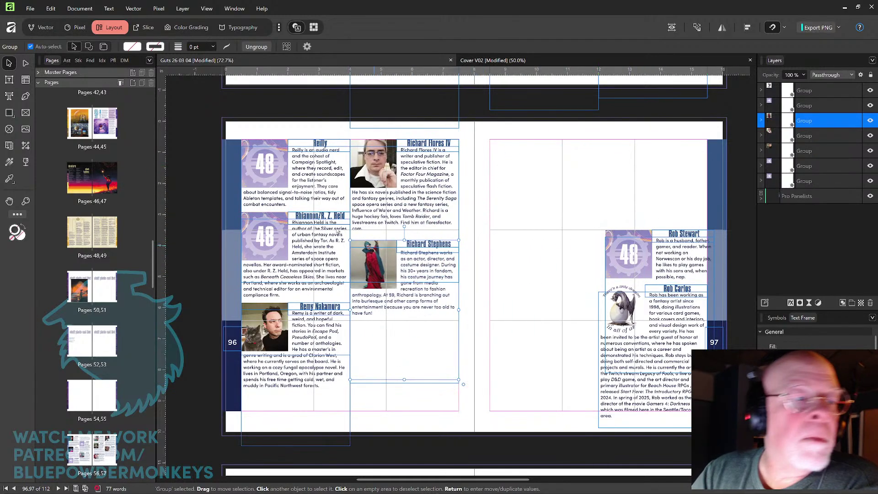
Tighten the tracking of the body text in page 96's top second-column bio and raise the bio beneath it to close the gap.
{"action": "left_click", "coordinate": [9, 79]}
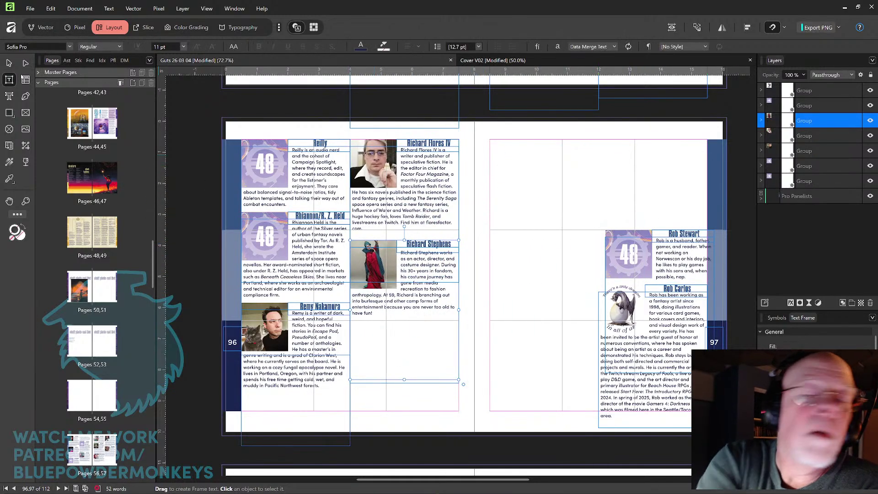
{"action": "left_click", "coordinate": [408, 169]}
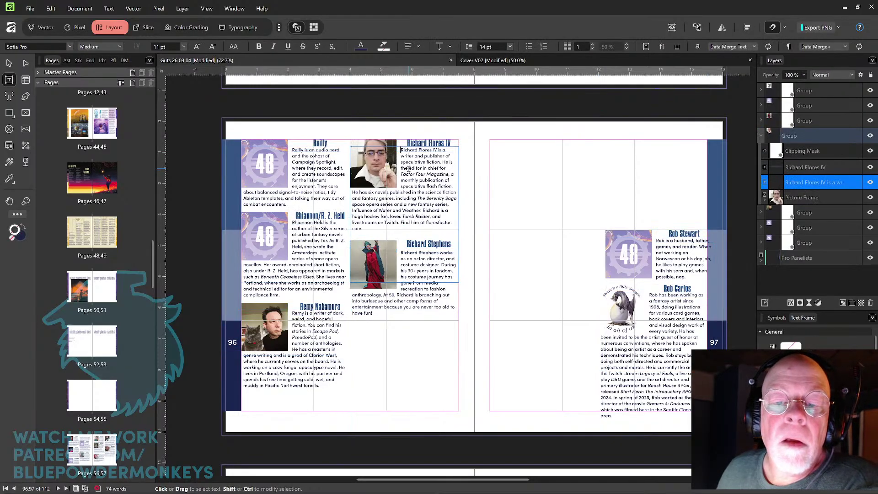
{"action": "key", "text": "ctrl+a"}
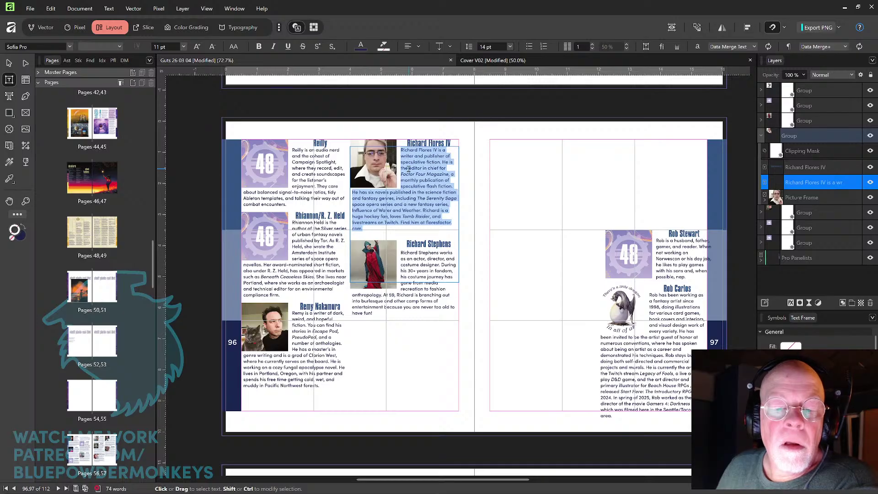
{"action": "key", "text": "alt+Left"}
{"action": "key", "text": "alt+Left"}
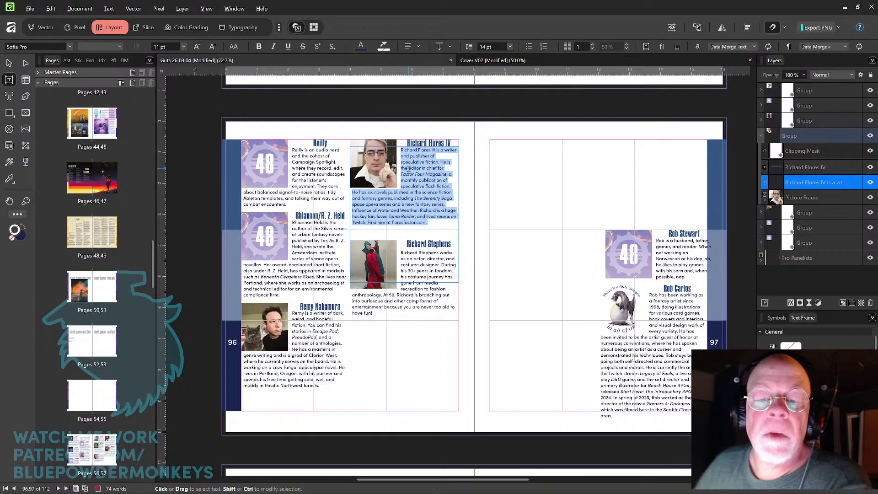
{"action": "left_click", "coordinate": [9, 63]}
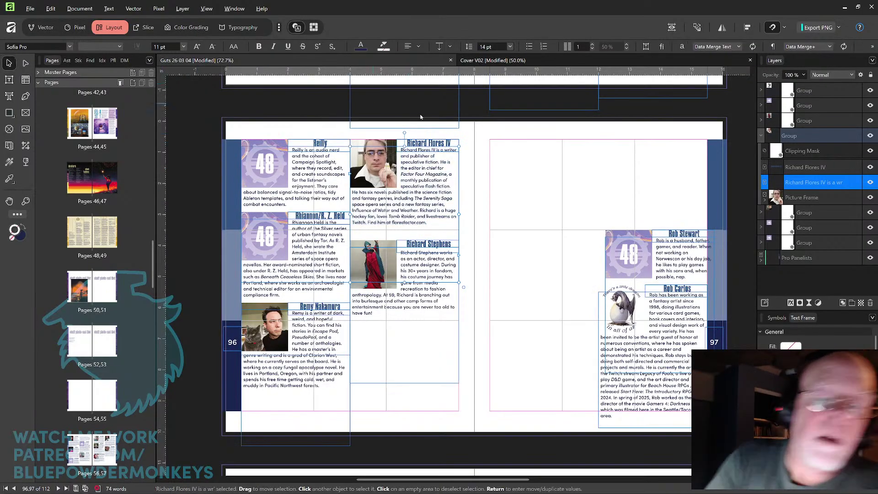
{"action": "left_click", "coordinate": [530, 187]}
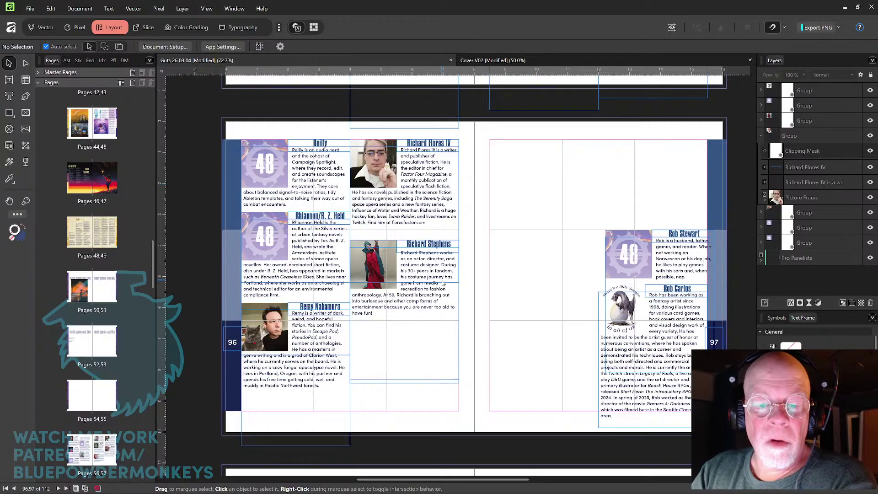
{"action": "left_click_drag", "start_coordinate": [443, 283], "coordinate": [445, 271]}
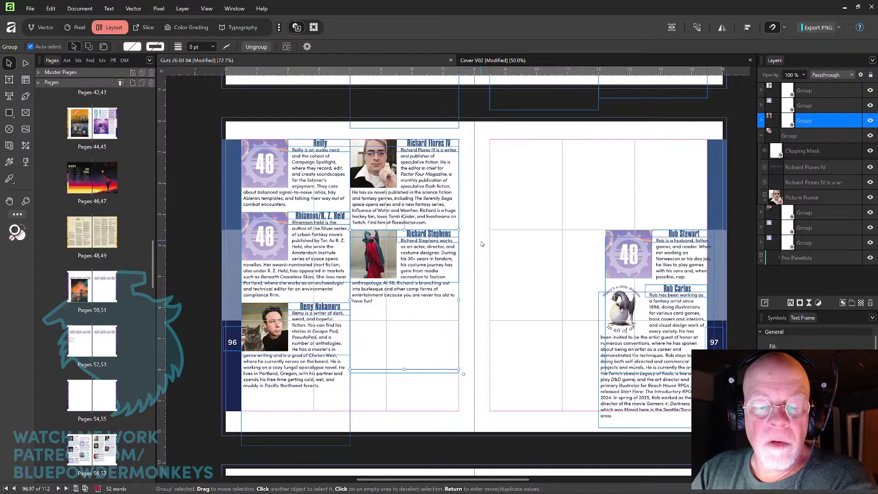
Move page 97's placeholder-image bio to the bottom of page 96's second column and page 97's last bio to the top of its first column.
{"action": "scroll", "coordinate": [481, 244], "scroll_direction": "down", "scroll_amount": 2}
{"action": "left_click_drag", "start_coordinate": [620, 227], "coordinate": [391, 291]}
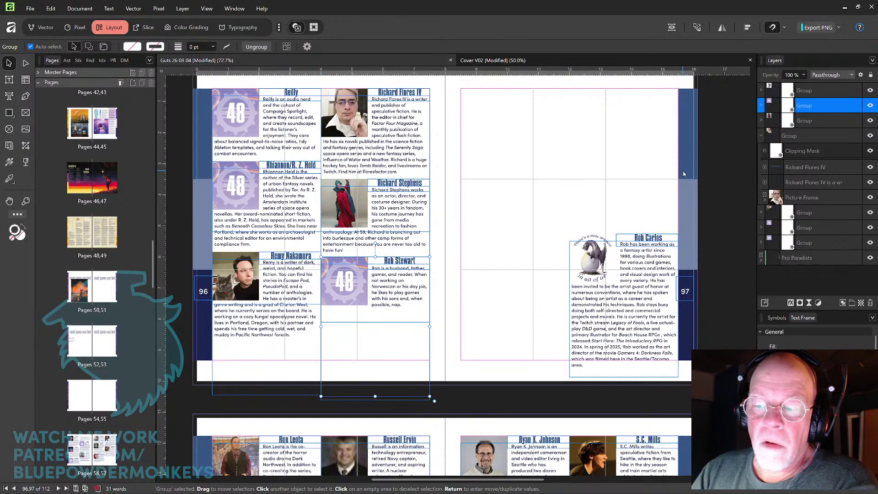
{"action": "left_click_drag", "start_coordinate": [637, 208], "coordinate": [600, 233]}
{"action": "left_click_drag", "start_coordinate": [594, 302], "coordinate": [486, 162]}
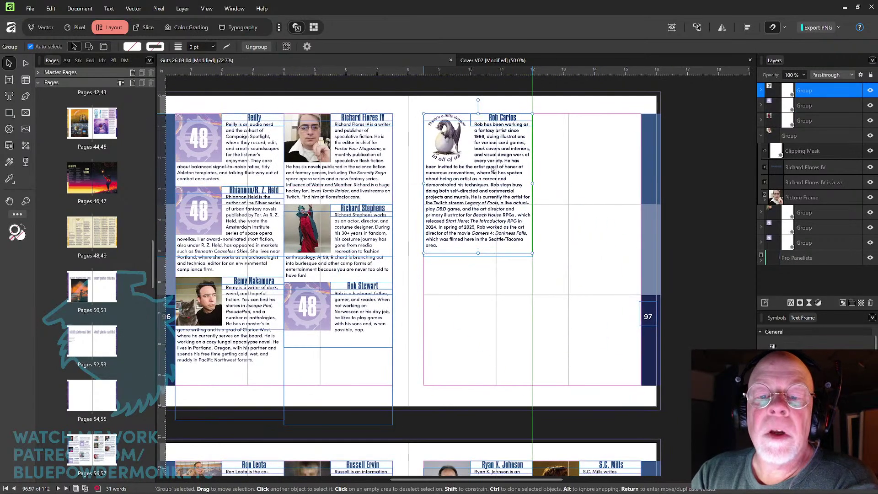
Move page 98's top first-column bio into page 97's first column, directly beneath the penguin-logo bio.
{"action": "scroll", "coordinate": [482, 250], "scroll_direction": "down", "scroll_amount": 5}
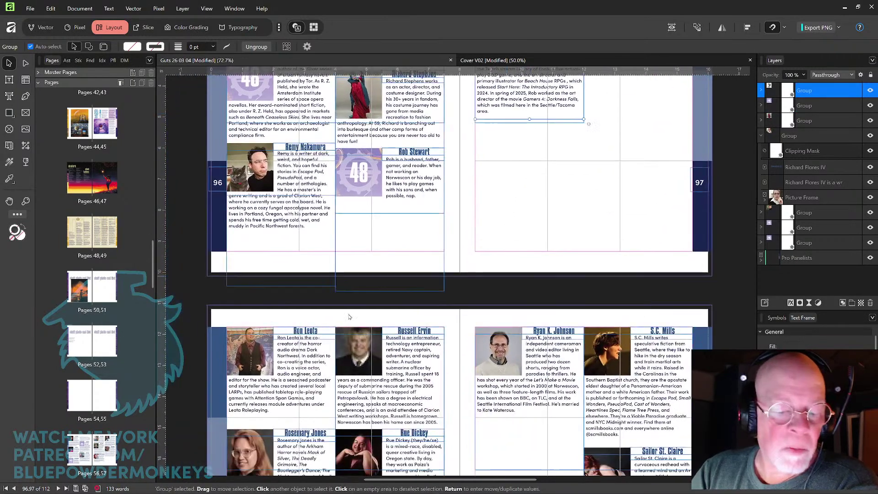
{"action": "left_click_drag", "start_coordinate": [256, 352], "coordinate": [364, 252]}
{"action": "left_click_drag", "start_coordinate": [519, 185], "coordinate": [554, 166]}
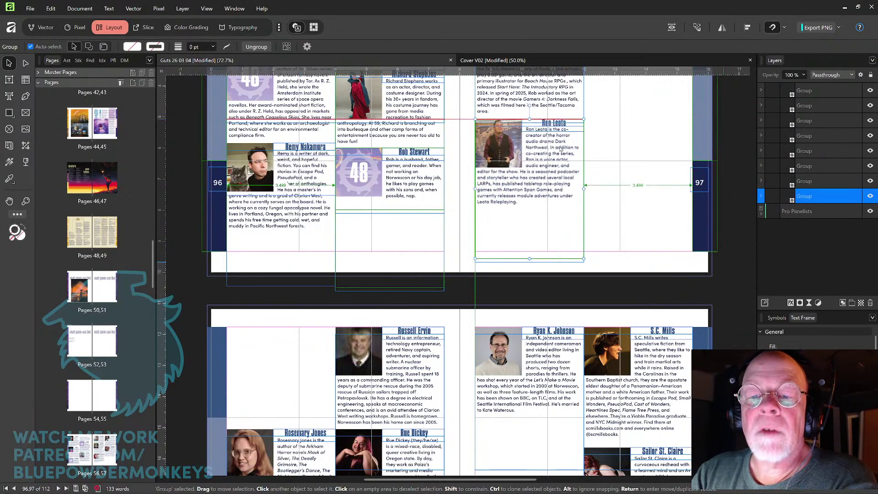
{"action": "left_click_drag", "start_coordinate": [617, 138], "coordinate": [583, 278]}
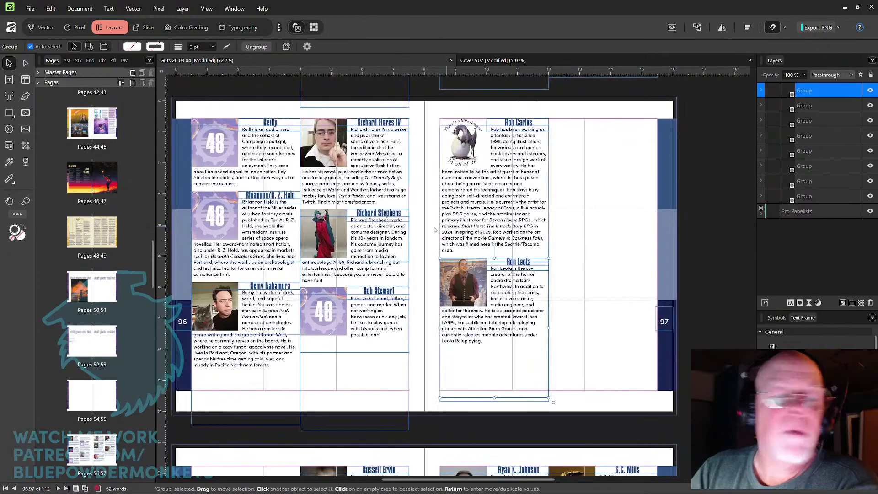
Tighten the tracking of the penguin-logo bio's body text on page 97 and raise the bio beneath it to close the gap.
{"action": "left_click", "coordinate": [9, 80]}
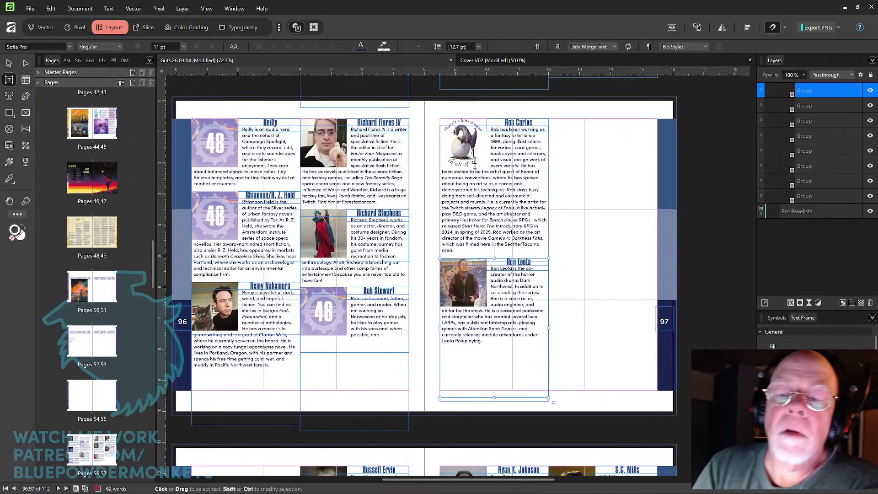
{"action": "left_click", "coordinate": [496, 146]}
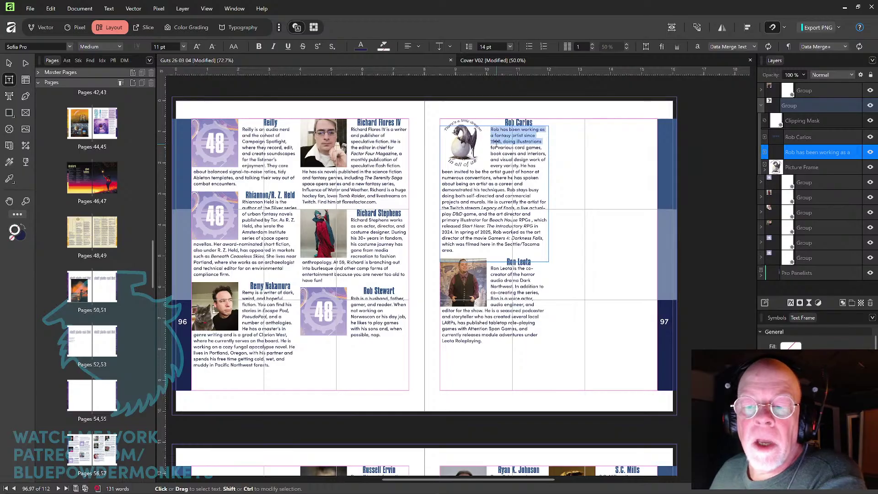
{"action": "key", "text": "shift+Down"}
{"action": "key", "text": "shift+Down"}
{"action": "key", "text": "shift+Down"}
{"action": "key", "text": "shift+Down"}
{"action": "key", "text": "shift+Down"}
{"action": "key", "text": "shift+Down"}
{"action": "key", "text": "shift+Down"}
{"action": "key", "text": "shift+Down"}
{"action": "key", "text": "shift+Down"}
{"action": "key", "text": "shift+Down"}
{"action": "key", "text": "shift+Down"}
{"action": "key", "text": "shift+Down"}
{"action": "key", "text": "shift+Down"}
{"action": "key", "text": "shift+Down"}
{"action": "key", "text": "shift+Down"}
{"action": "key", "text": "shift+Down"}
{"action": "key", "text": "shift+Down"}
{"action": "key", "text": "shift+Down"}
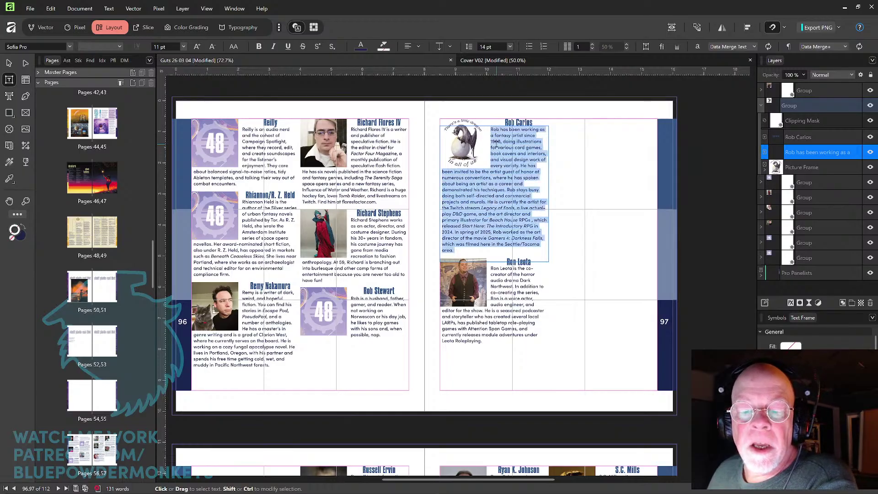
{"action": "key", "text": "alt+Left"}
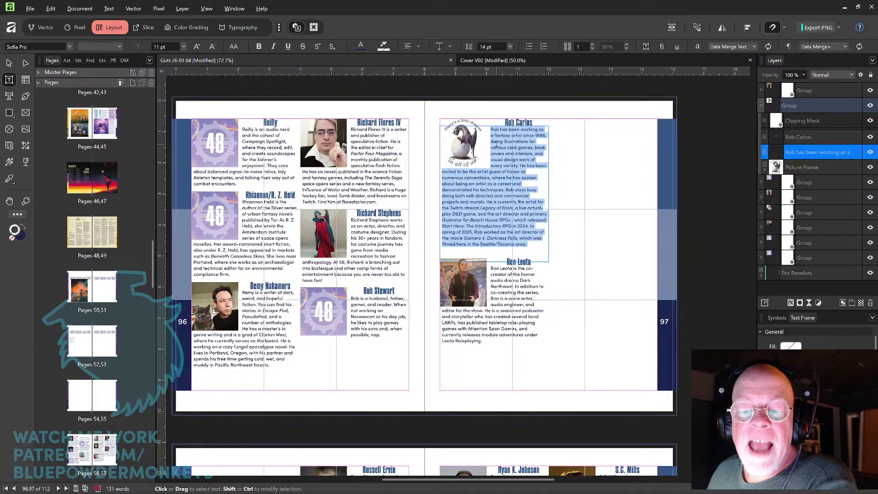
{"action": "key", "text": "Right"}
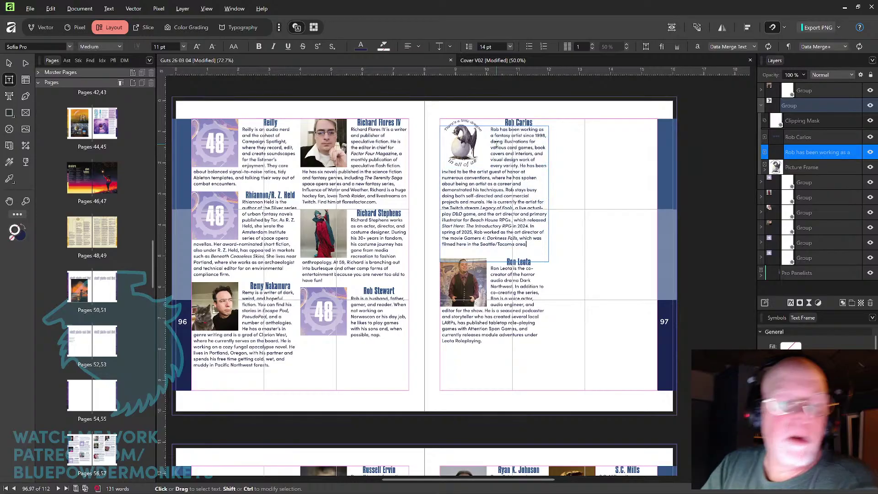
{"action": "key", "text": "Escape"}
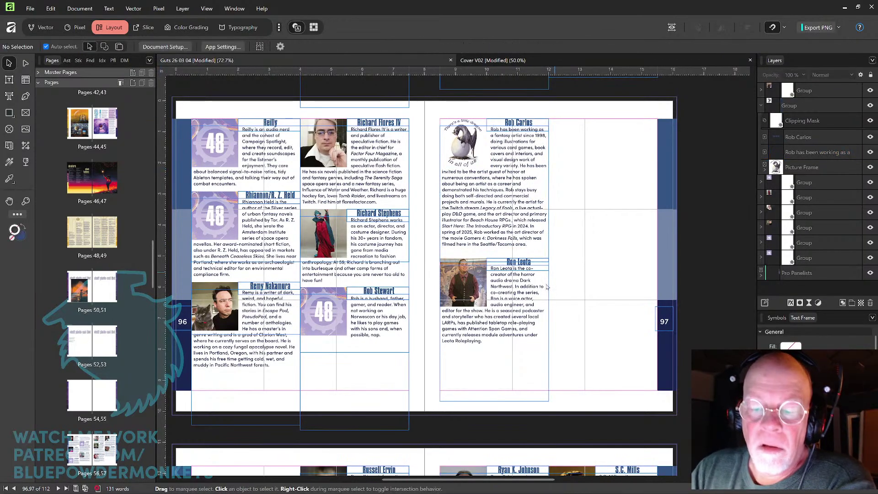
{"action": "left_click", "coordinate": [533, 302]}
{"action": "left_click_drag", "start_coordinate": [533, 300], "coordinate": [532, 296]}
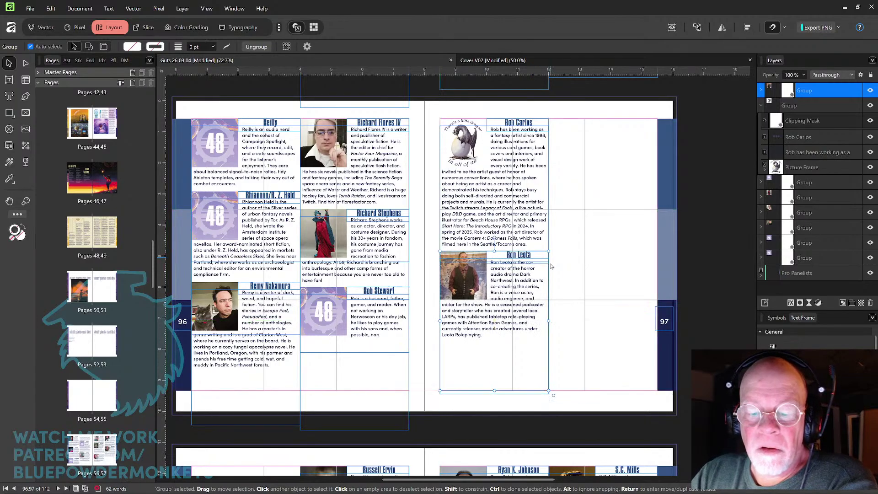
Move page 98's remaining first-column bio to the top of page 97's second column.
{"action": "scroll", "coordinate": [532, 297], "scroll_direction": "down", "scroll_amount": 5}
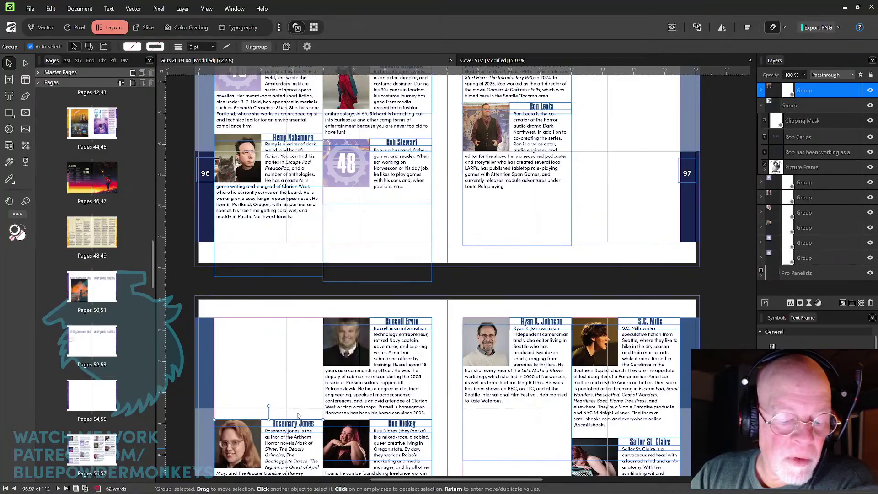
{"action": "left_click_drag", "start_coordinate": [292, 448], "coordinate": [578, 214]}
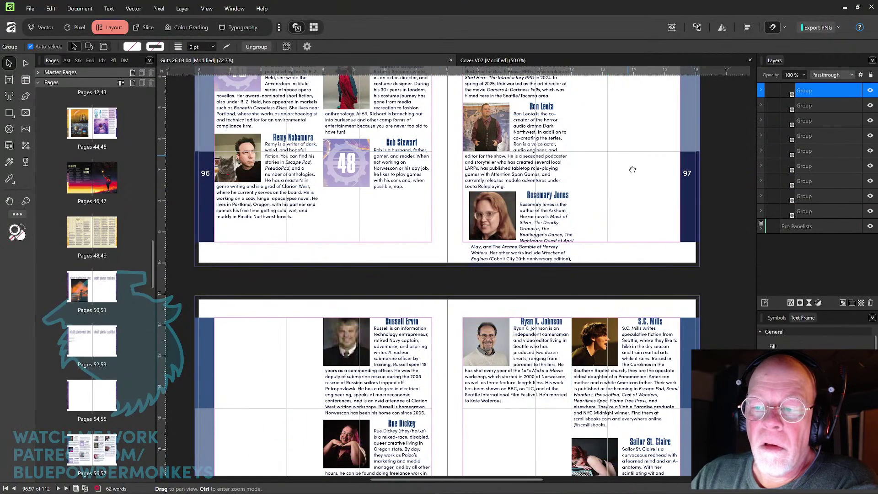
{"action": "scroll", "coordinate": [630, 170], "scroll_direction": "up", "scroll_amount": 5}
{"action": "scroll", "coordinate": [502, 329], "scroll_direction": "right", "scroll_amount": 5}
{"action": "left_click_drag", "start_coordinate": [415, 378], "coordinate": [503, 169]}
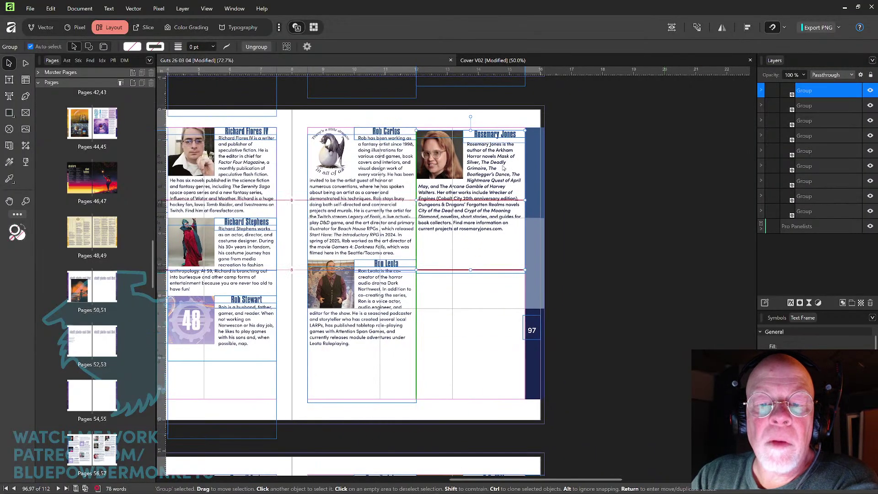
Move page 98's top second-column bio beneath the first bio in page 97's second column and nudge it up to close the gap.
{"action": "left_click_drag", "start_coordinate": [442, 339], "coordinate": [556, 140]}
{"action": "left_click_drag", "start_coordinate": [355, 333], "coordinate": [515, 202]}
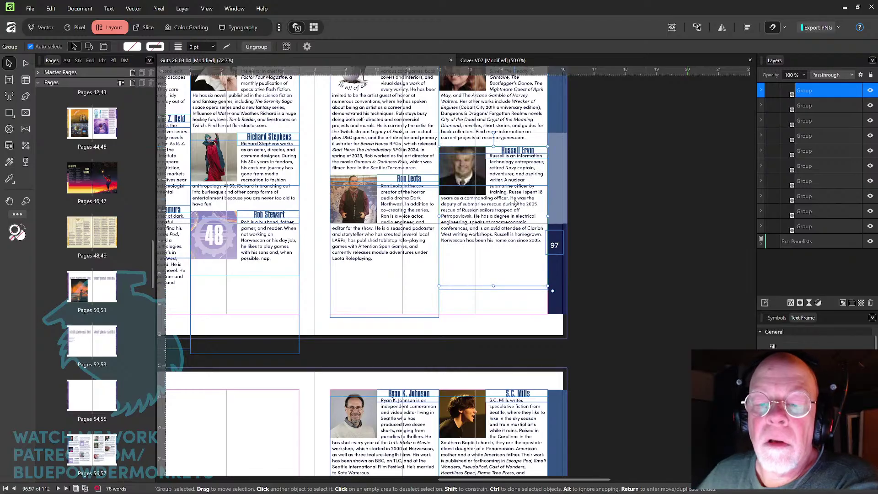
{"action": "key", "text": "Up"}
{"action": "key", "text": "Up"}
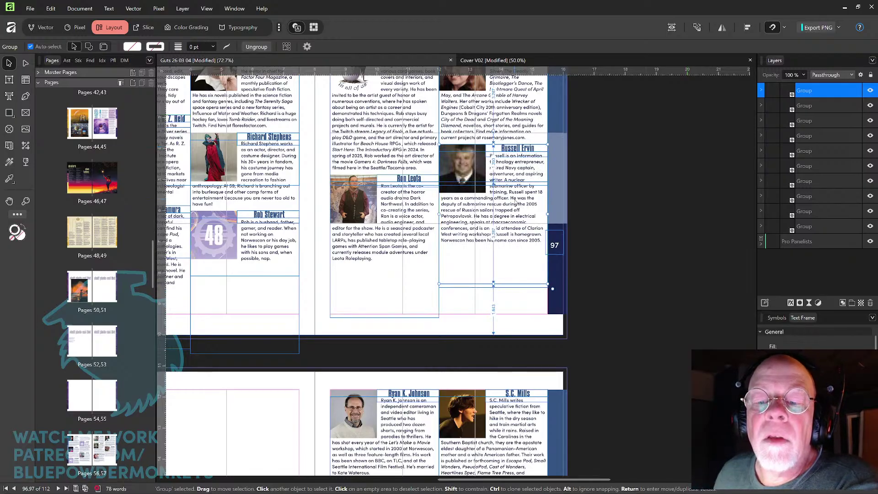
{"action": "key", "text": "Up"}
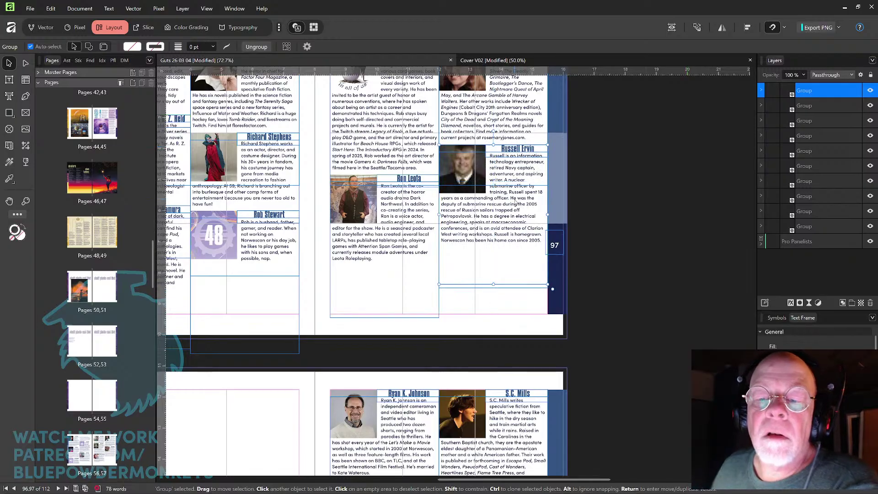
Stack page 98's two remaining second-column bios in its first column, with page 99's first-column bio beneath them.
{"action": "left_click_drag", "start_coordinate": [445, 355], "coordinate": [567, 141]}
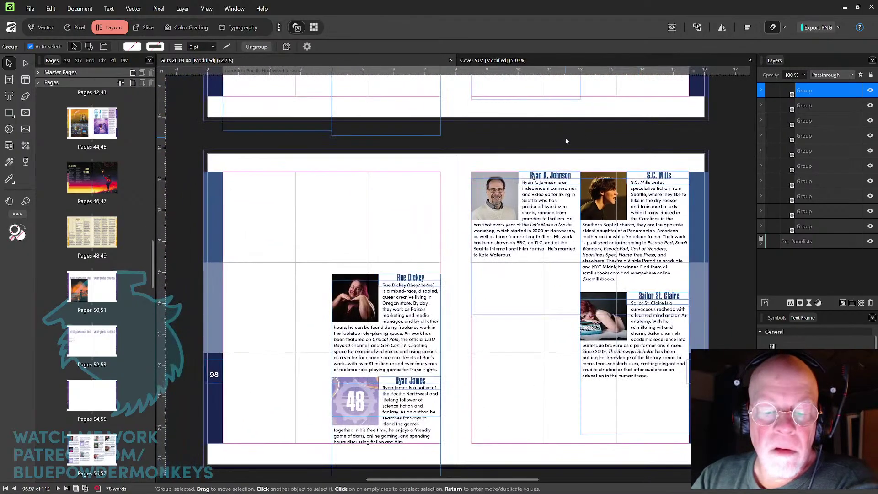
{"action": "left_click_drag", "start_coordinate": [410, 301], "coordinate": [313, 224]}
{"action": "left_click_drag", "start_coordinate": [413, 407], "coordinate": [302, 306]}
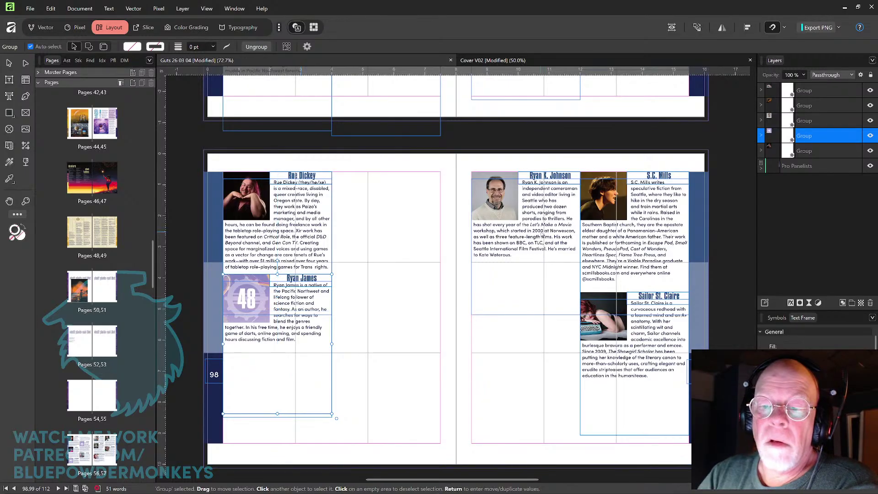
{"action": "left_click_drag", "start_coordinate": [540, 229], "coordinate": [296, 400]}
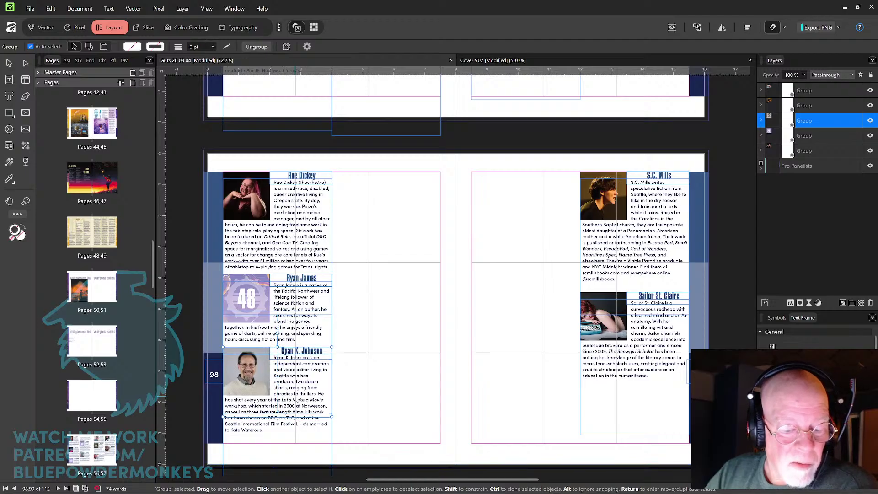
Move page 99's two second-column bios into page 98's second column, stacked from the top in the same order.
{"action": "left_click", "coordinate": [384, 385]}
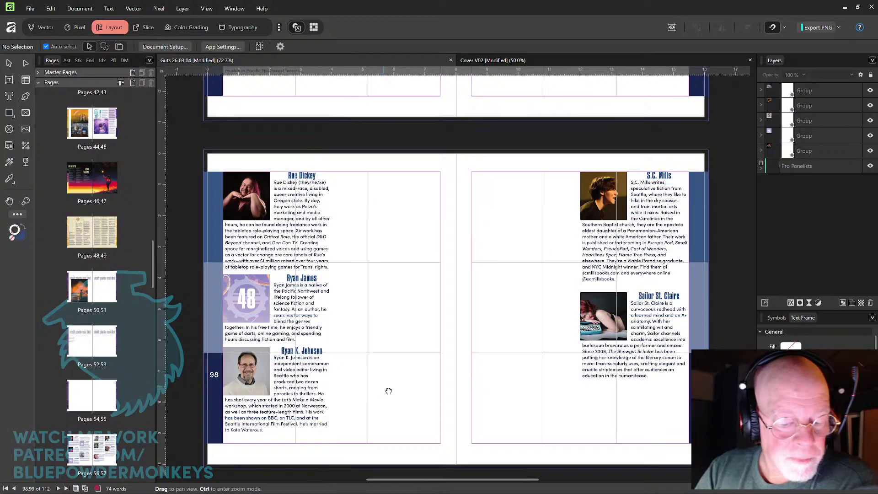
{"action": "mouse_move", "coordinate": [386, 390]}
{"action": "left_mouse_down"}
{"action": "mouse_move", "coordinate": [392, 359]}
{"action": "mouse_move", "coordinate": [383, 375]}
{"action": "left_mouse_up"}
{"action": "left_click_drag", "start_coordinate": [632, 221], "coordinate": [384, 221]}
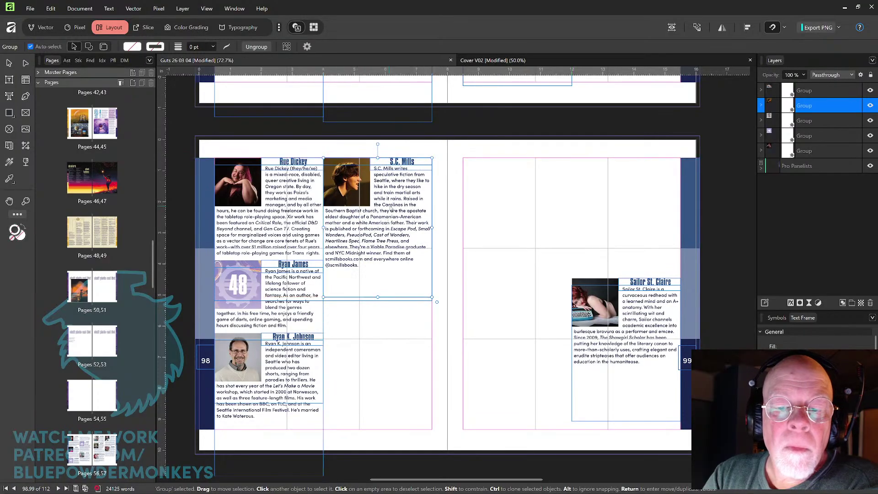
{"action": "left_click", "coordinate": [633, 304]}
{"action": "left_click_drag", "start_coordinate": [634, 305], "coordinate": [393, 309]}
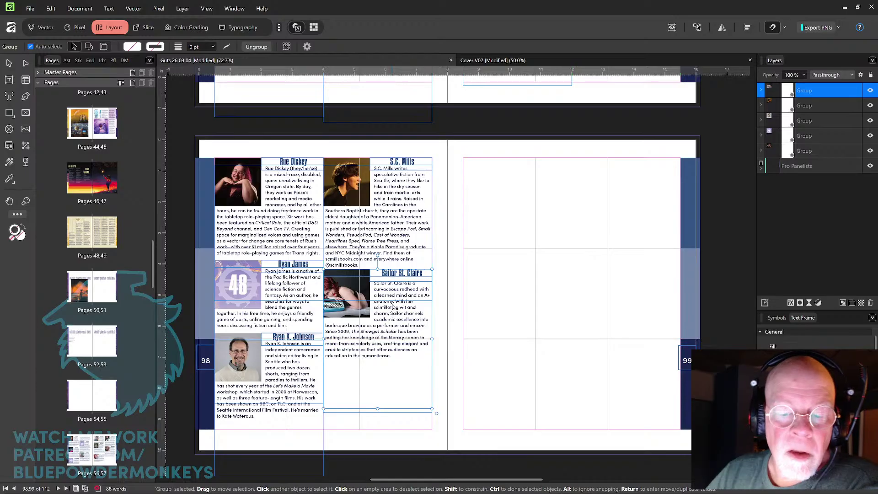
Nudge the lower bio in page 98's second column down slightly to add space beneath the bio above it.
{"action": "key", "text": "Down"}
{"action": "key", "text": "Down"}
{"action": "key", "text": "Down"}
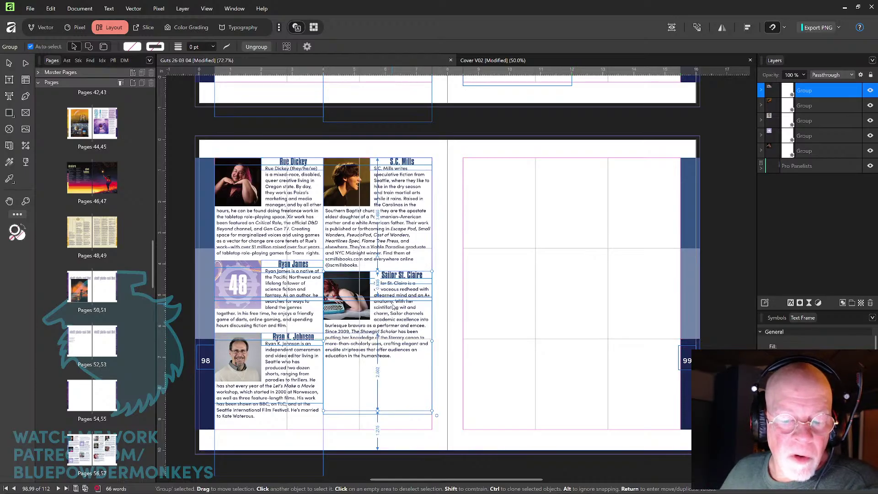
{"action": "key", "text": "Down"}
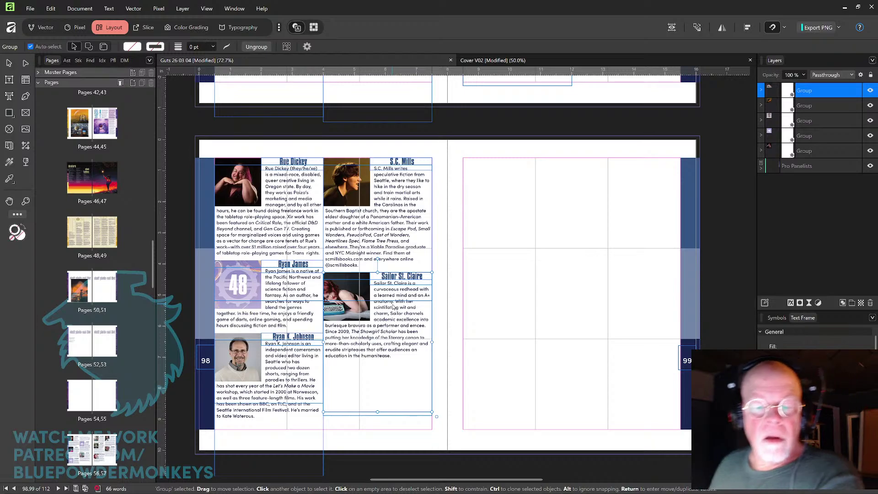
{"action": "left_click", "coordinate": [486, 316]}
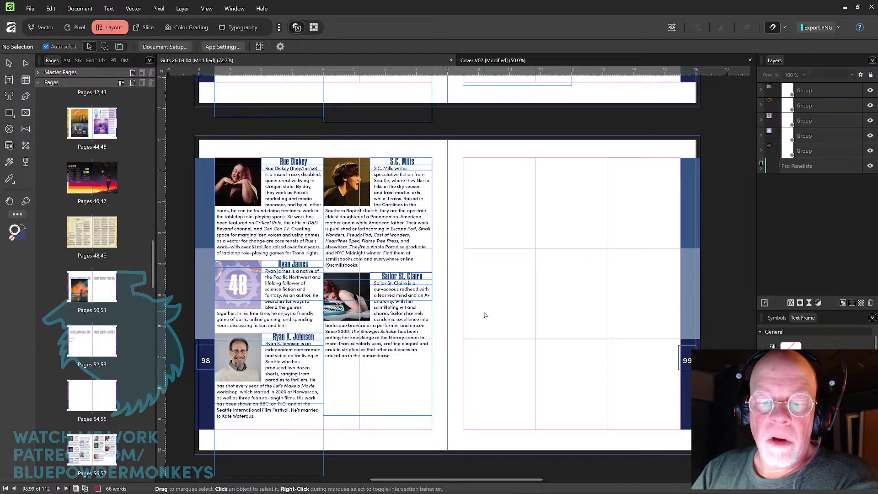
{"action": "scroll", "coordinate": [486, 316], "scroll_direction": "down", "scroll_amount": 2}
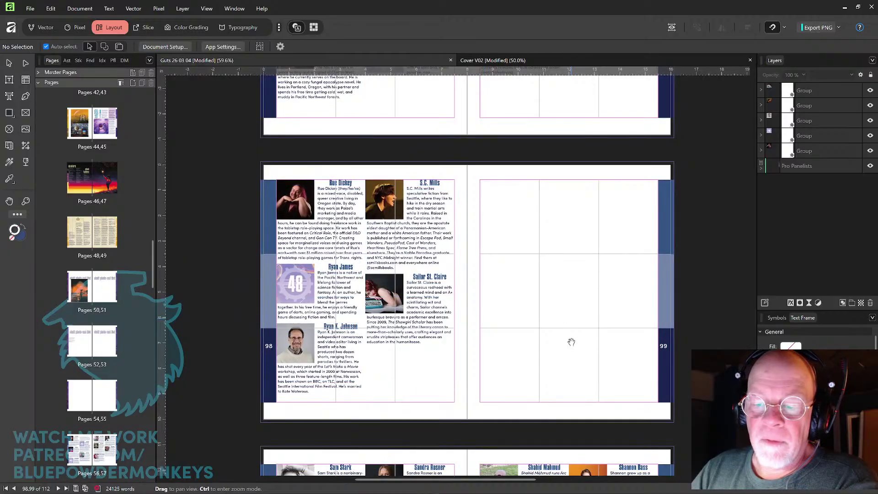
{"action": "left_click_drag", "start_coordinate": [571, 343], "coordinate": [523, 177]}
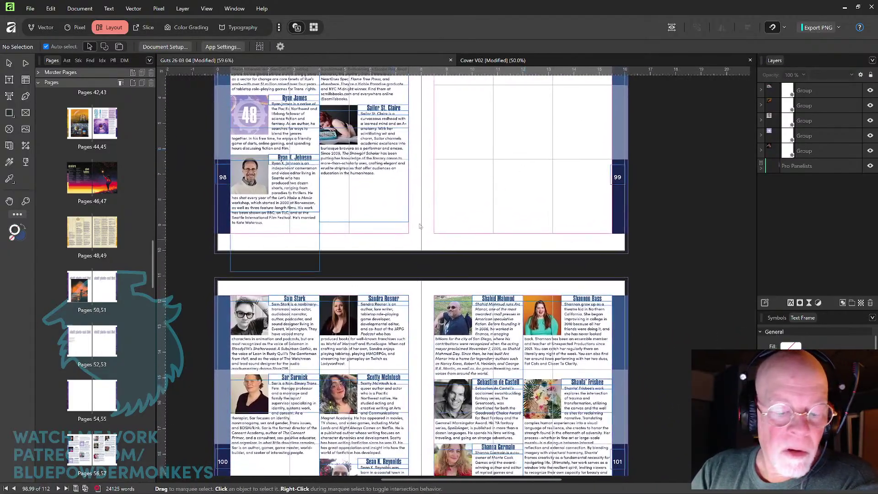
{"action": "left_click_drag", "start_coordinate": [521, 240], "coordinate": [508, 310]}
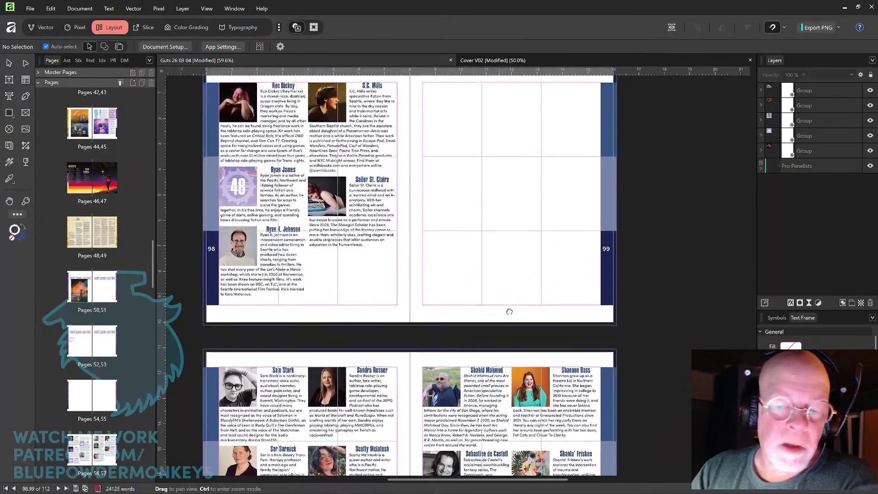
{"action": "left_click_drag", "start_coordinate": [283, 415], "coordinate": [487, 121]}
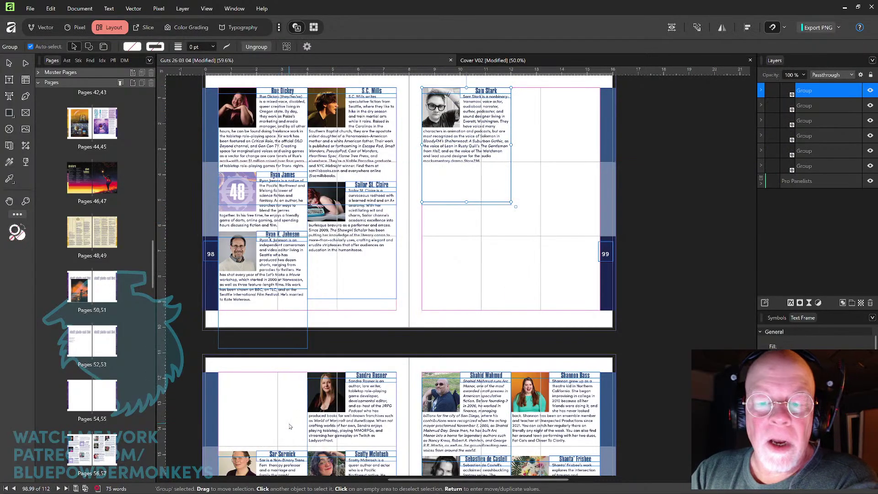
{"action": "key", "text": "ctrl+z"}
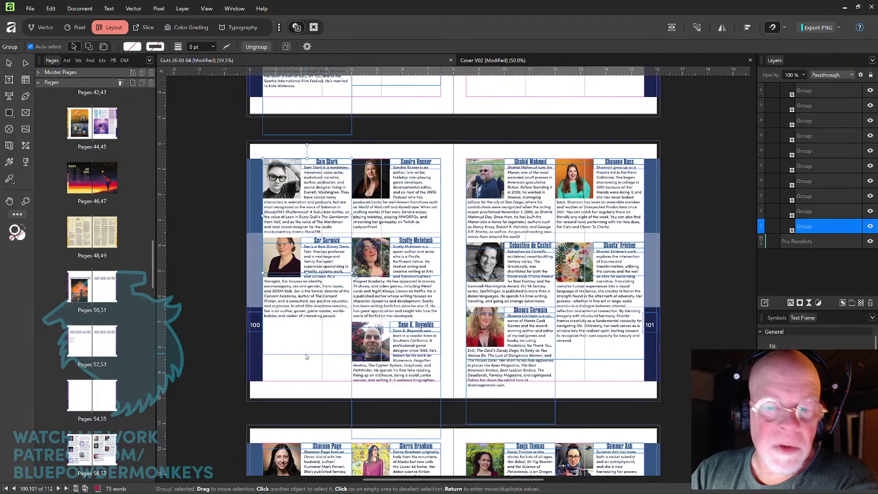
Save the document and delete the empty page 99.
{"action": "scroll", "coordinate": [414, 271], "scroll_direction": "up", "scroll_amount": 5}
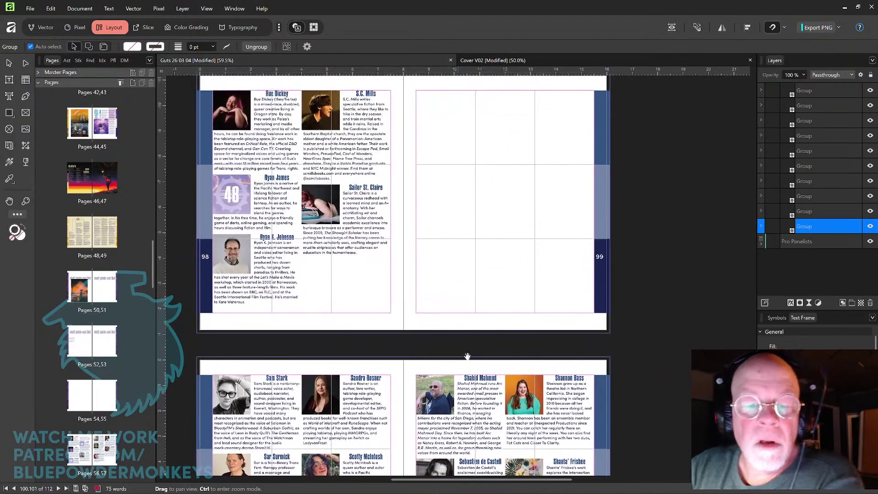
{"action": "scroll", "coordinate": [498, 317], "scroll_direction": "down", "scroll_amount": 1}
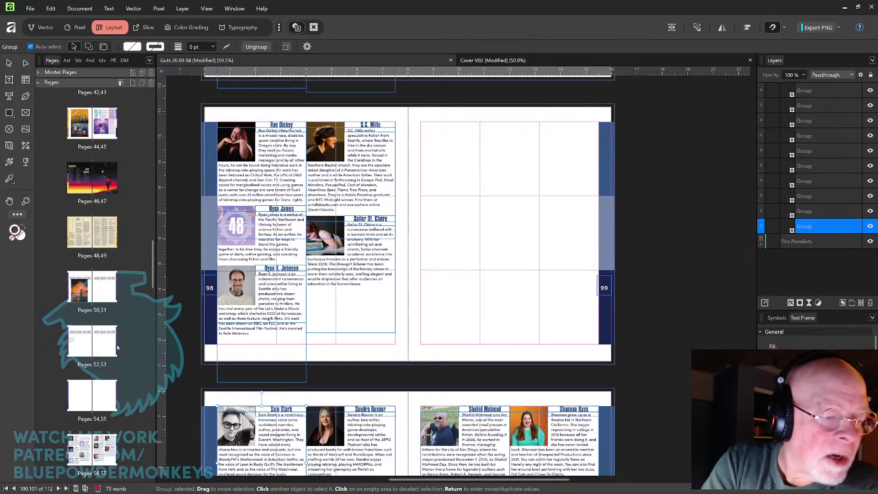
{"action": "scroll", "coordinate": [117, 347], "scroll_direction": "down", "scroll_amount": 10}
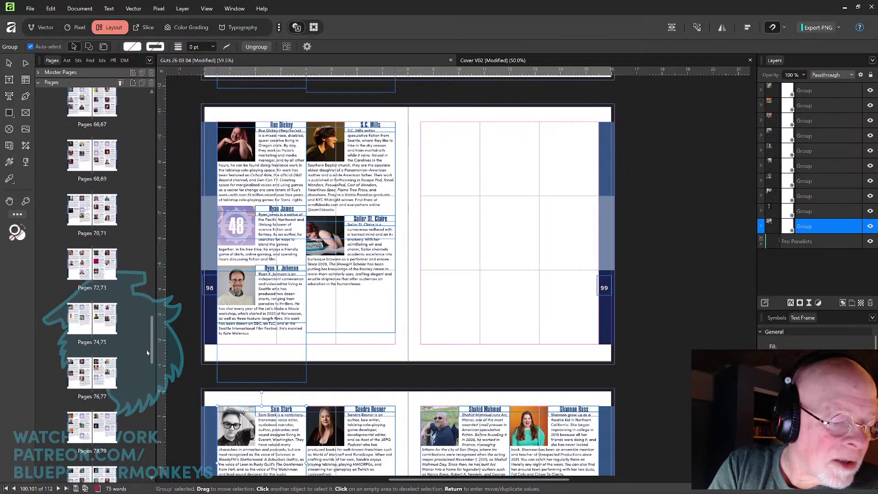
{"action": "scroll", "coordinate": [146, 350], "scroll_direction": "down", "scroll_amount": 5}
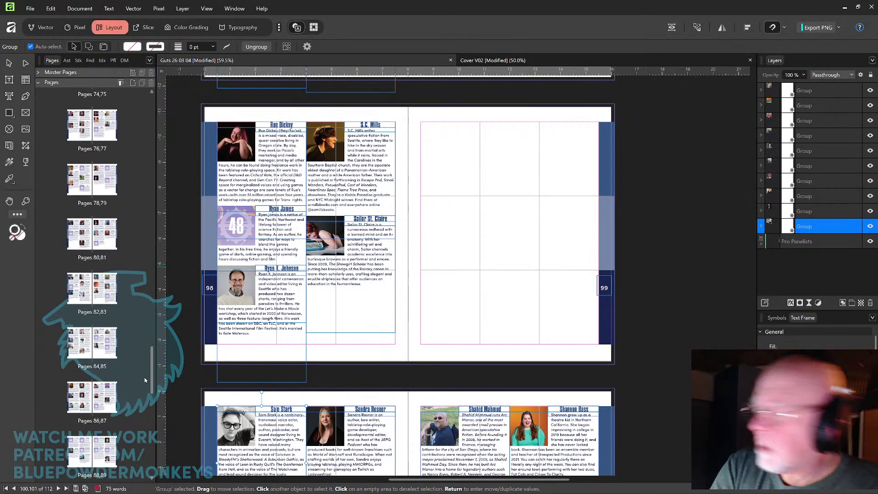
{"action": "key", "text": "ctrl+s"}
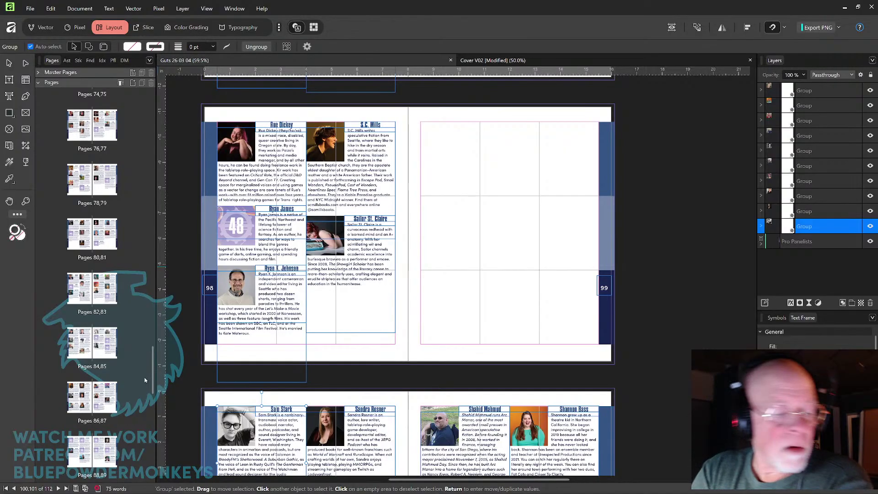
{"action": "left_click_drag", "start_coordinate": [153, 362], "coordinate": [153, 414]}
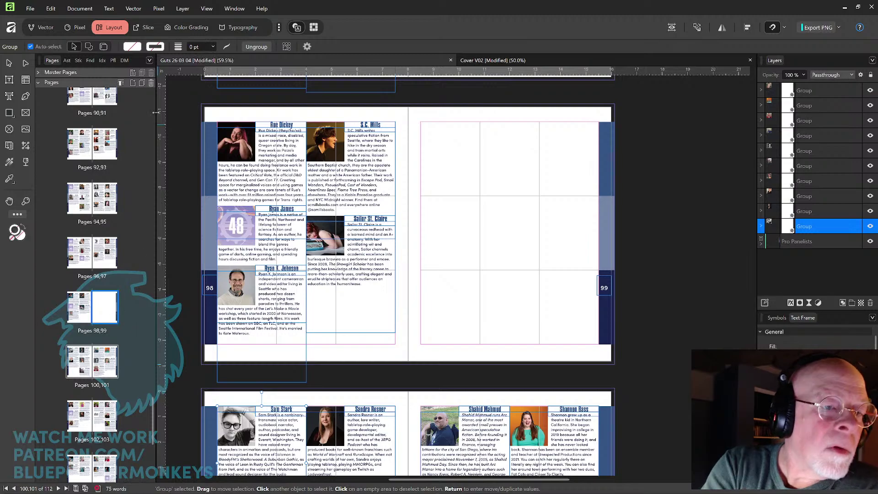
{"action": "left_click", "coordinate": [151, 85]}
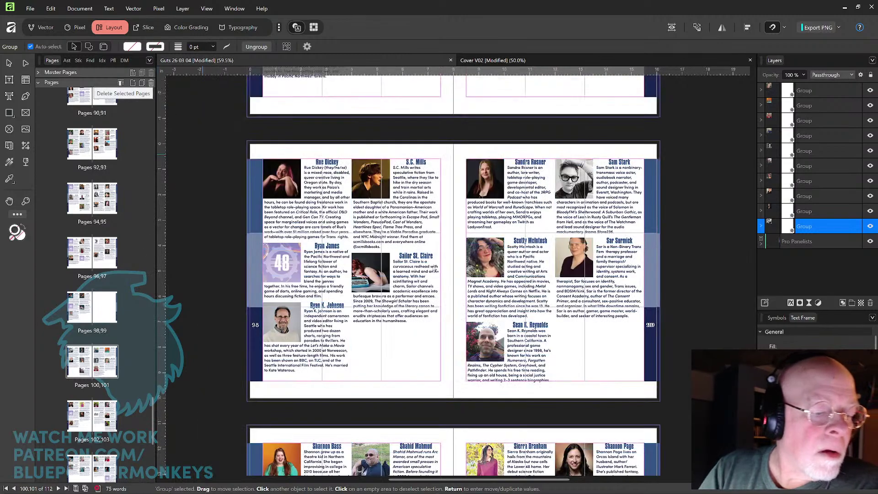
{"action": "left_click", "coordinate": [151, 86]}
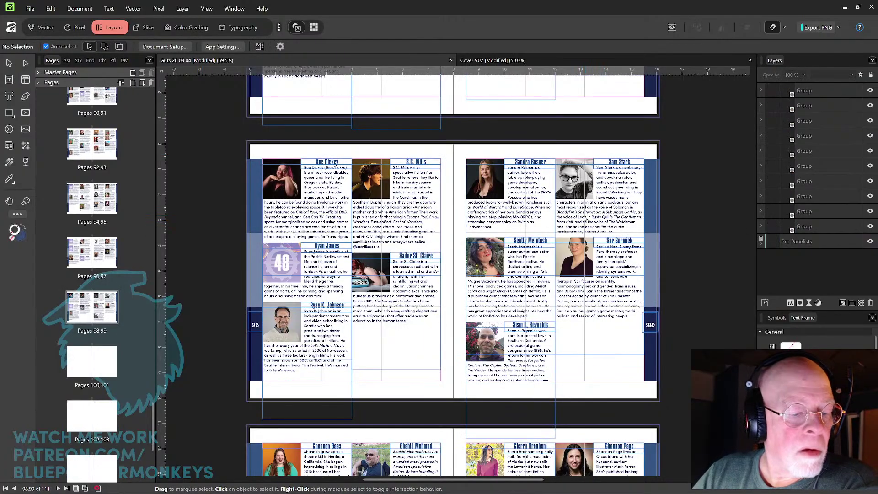
Move the second and third bios in page 99's first column up to close the gaps between them.
{"action": "mouse_move", "coordinate": [581, 228]}
{"action": "left_mouse_down"}
{"action": "mouse_move", "coordinate": [545, 277]}
{"action": "mouse_move", "coordinate": [502, 426]}
{"action": "mouse_move", "coordinate": [523, 308]}
{"action": "mouse_move", "coordinate": [547, 267]}
{"action": "mouse_move", "coordinate": [556, 294]}
{"action": "mouse_move", "coordinate": [576, 269]}
{"action": "mouse_move", "coordinate": [572, 232]}
{"action": "left_mouse_up"}
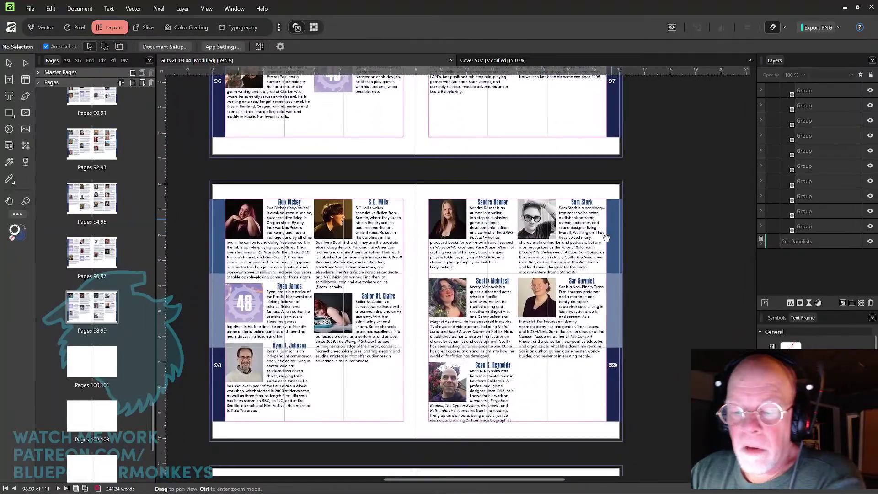
{"action": "scroll", "coordinate": [606, 237], "scroll_direction": "down", "scroll_amount": 1}
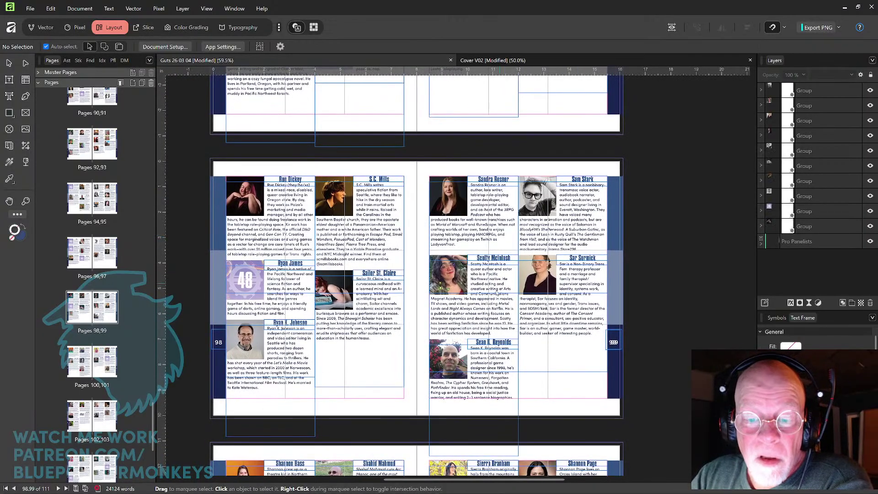
{"action": "left_click_drag", "start_coordinate": [493, 302], "coordinate": [494, 298]}
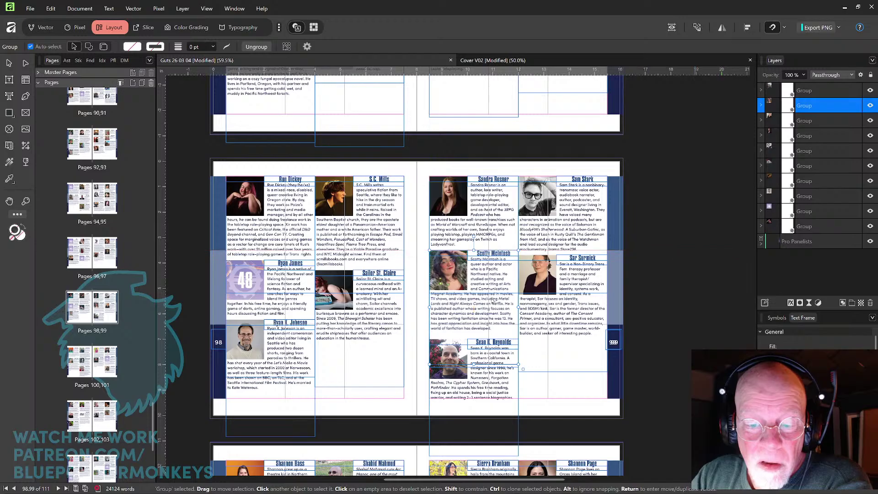
{"action": "left_click", "coordinate": [498, 374]}
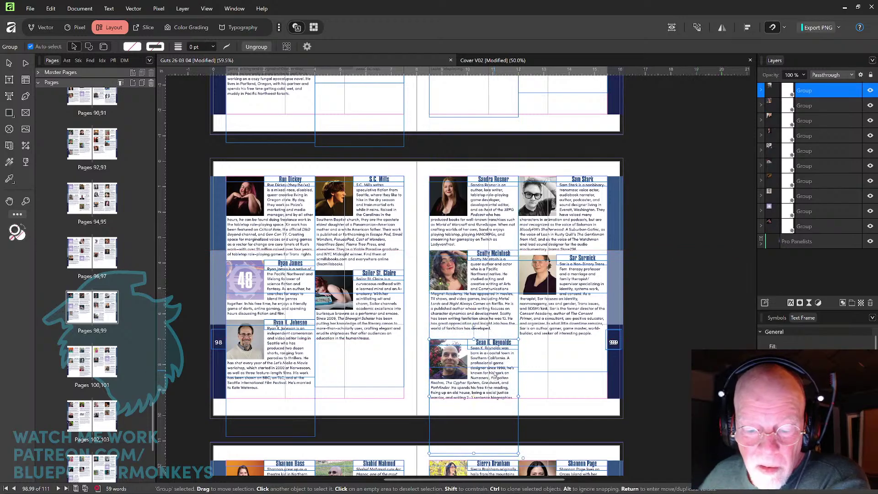
{"action": "left_click_drag", "start_coordinate": [496, 374], "coordinate": [496, 374]}
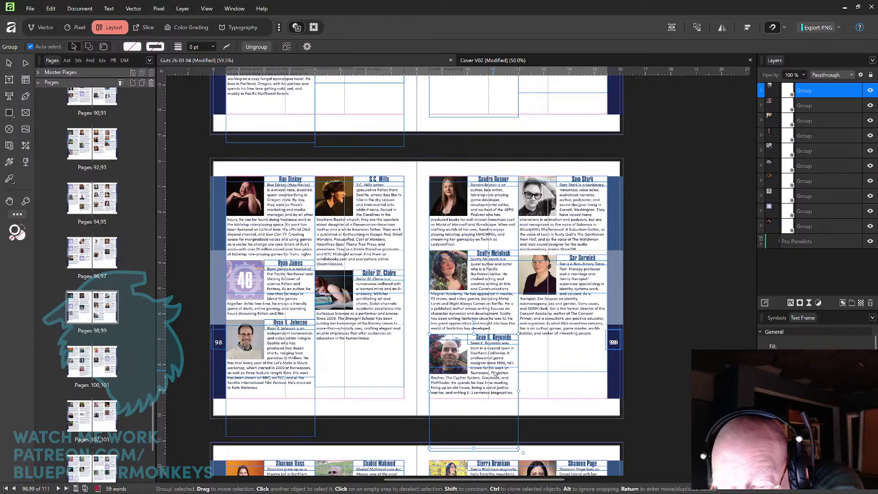
{"action": "left_click_drag", "start_coordinate": [496, 375], "coordinate": [495, 375]}
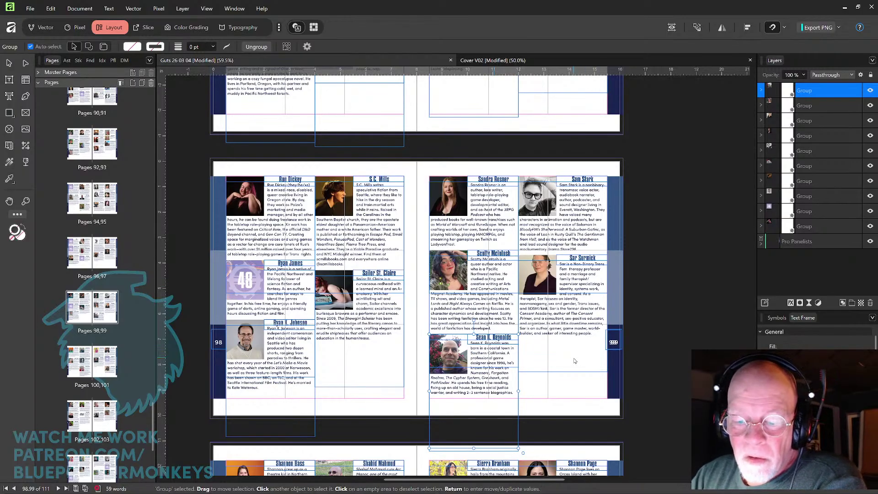
{"action": "left_click", "coordinate": [574, 362]}
Move the second bio in page 100's first column up to close the gap beneath the first bio.
{"action": "key", "text": "space"}
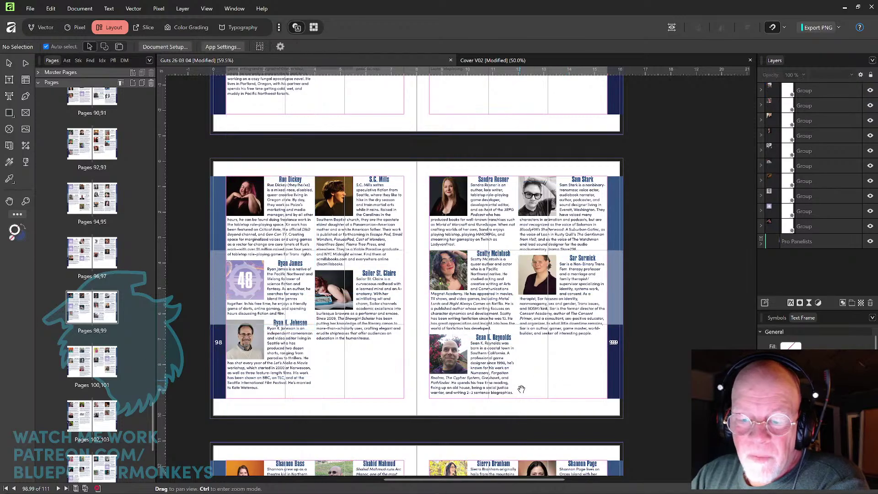
{"action": "left_click_drag", "start_coordinate": [523, 393], "coordinate": [592, 233]}
{"action": "left_click_drag", "start_coordinate": [550, 351], "coordinate": [553, 262]}
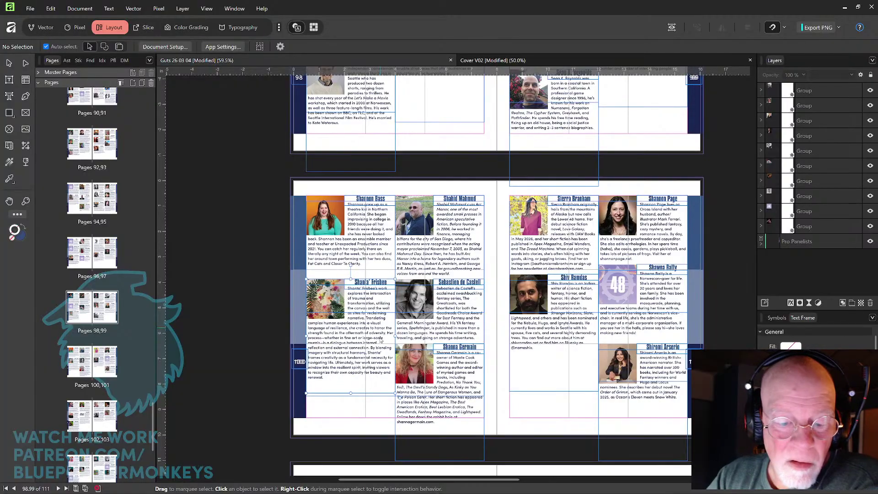
{"action": "left_click_drag", "start_coordinate": [383, 332], "coordinate": [382, 322]}
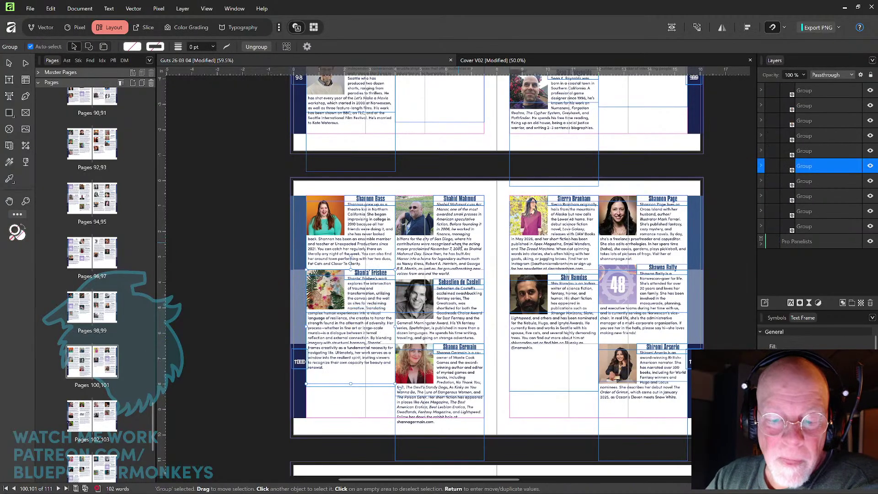
{"action": "left_click_drag", "start_coordinate": [414, 215], "coordinate": [370, 321]}
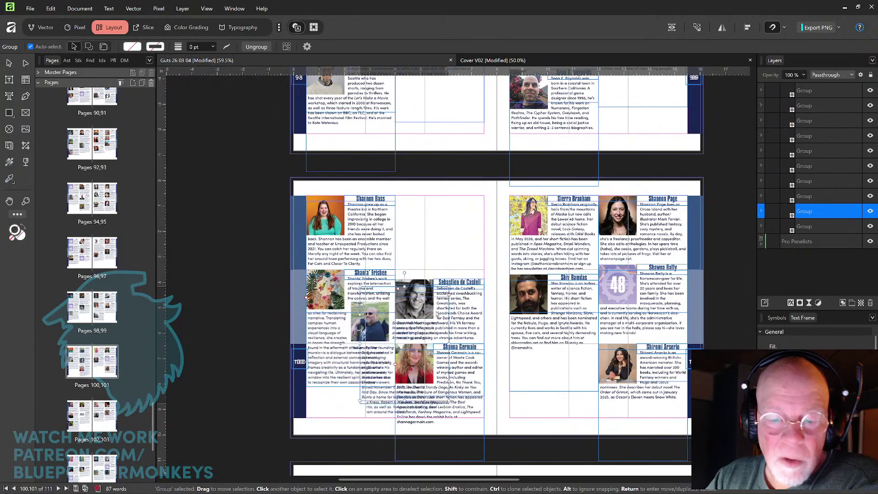
{"action": "key", "text": "ctrl+z"}
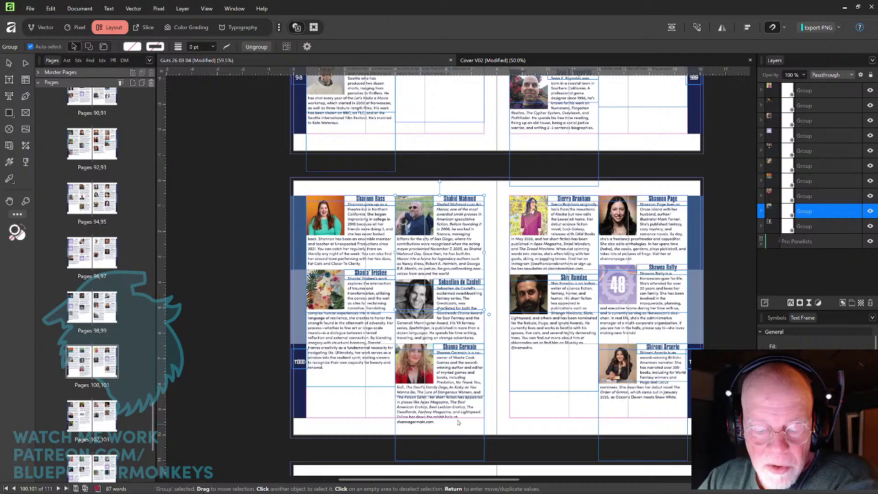
Tighten the tracking of the whole body text in the last bio of page 100's second column so it takes fewer lines.
{"action": "scroll", "coordinate": [503, 366], "scroll_direction": "down", "scroll_amount": 5}
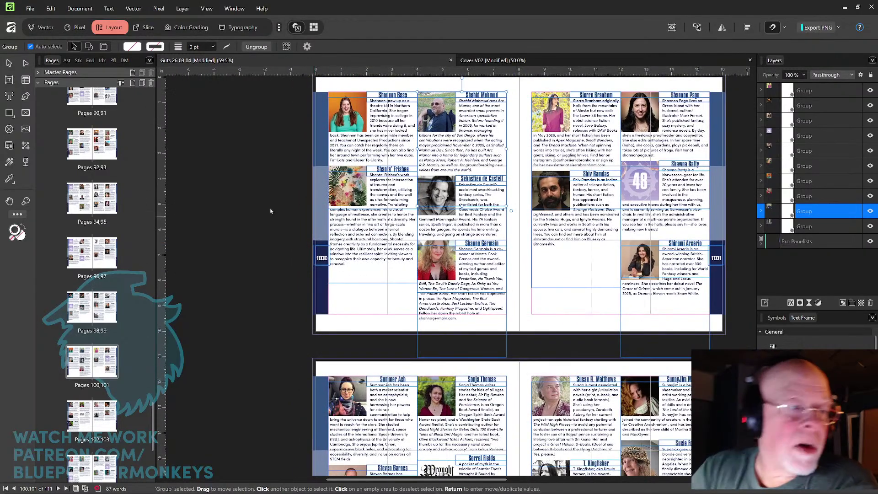
{"action": "left_click", "coordinate": [8, 80]}
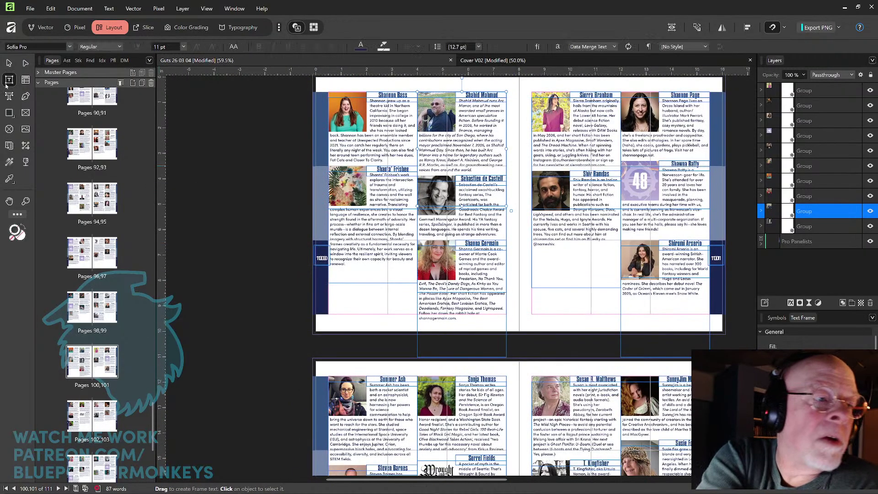
{"action": "left_click", "coordinate": [482, 298]}
{"action": "left_click", "coordinate": [482, 294]}
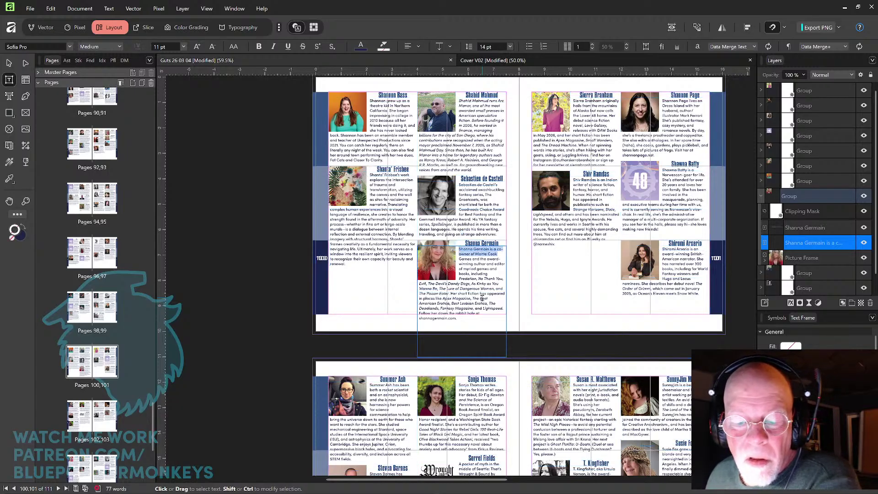
{"action": "key", "text": "ctrl+a"}
{"action": "key", "text": "alt+Left"}
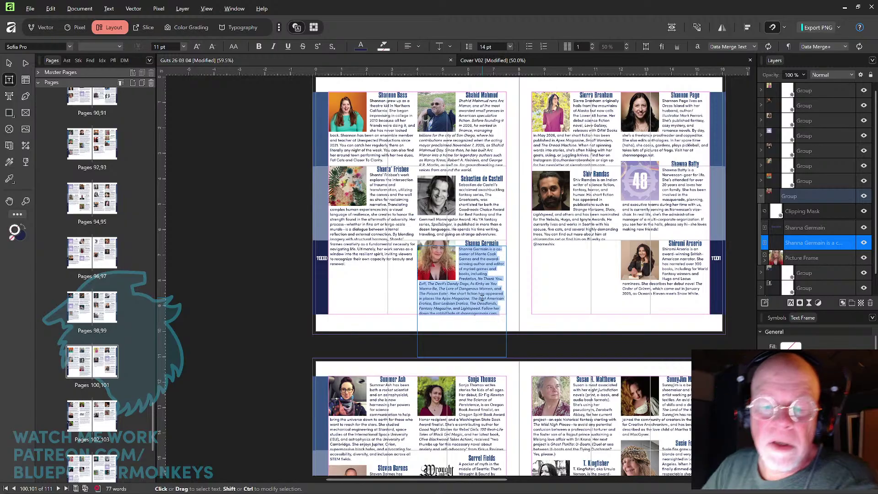
{"action": "key", "text": "Escape"}
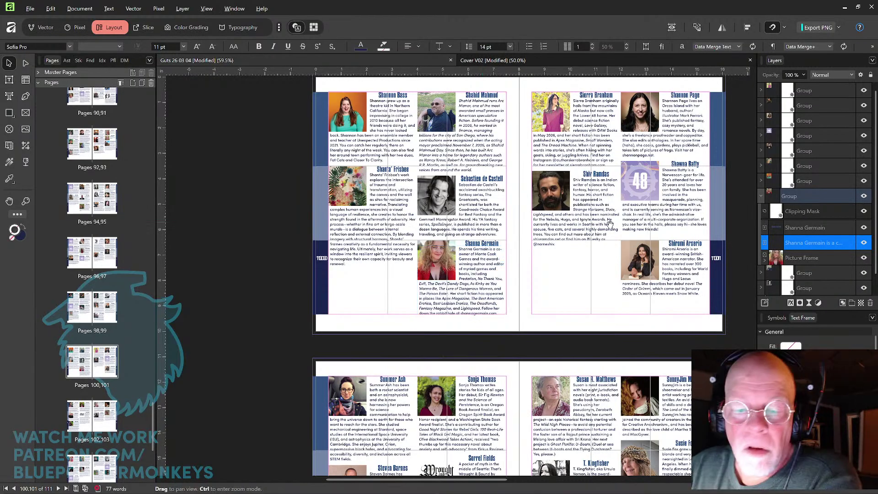
Move page 101's top second-column bio to the bottom of its first column and raise the next second-column bio to the top.
{"action": "left_click_drag", "start_coordinate": [581, 272], "coordinate": [512, 284]}
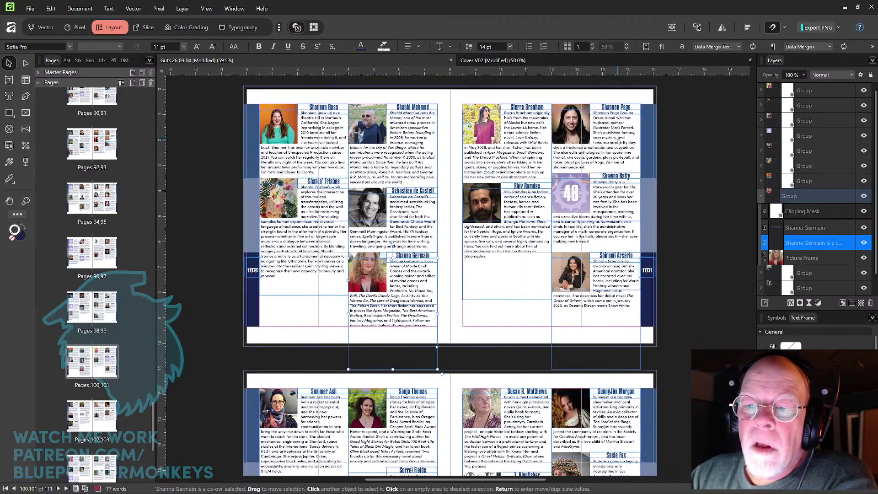
{"action": "left_click_drag", "start_coordinate": [619, 141], "coordinate": [533, 281]}
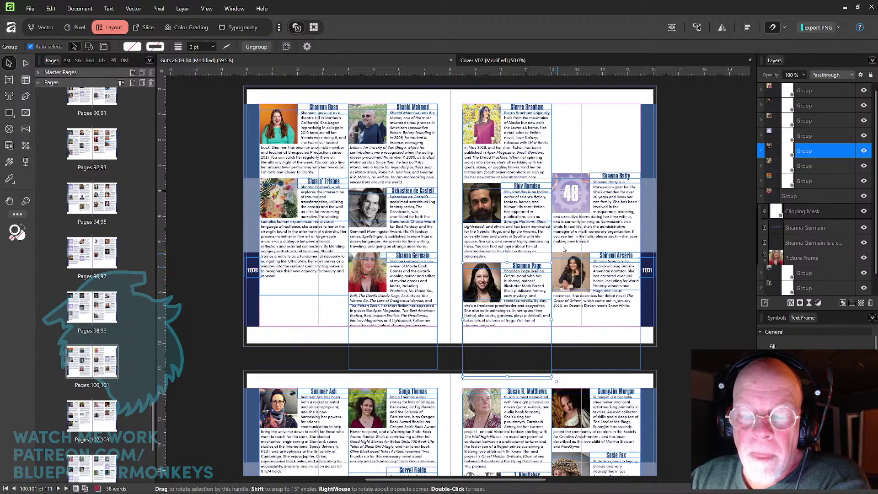
{"action": "left_click_drag", "start_coordinate": [614, 213], "coordinate": [615, 145]}
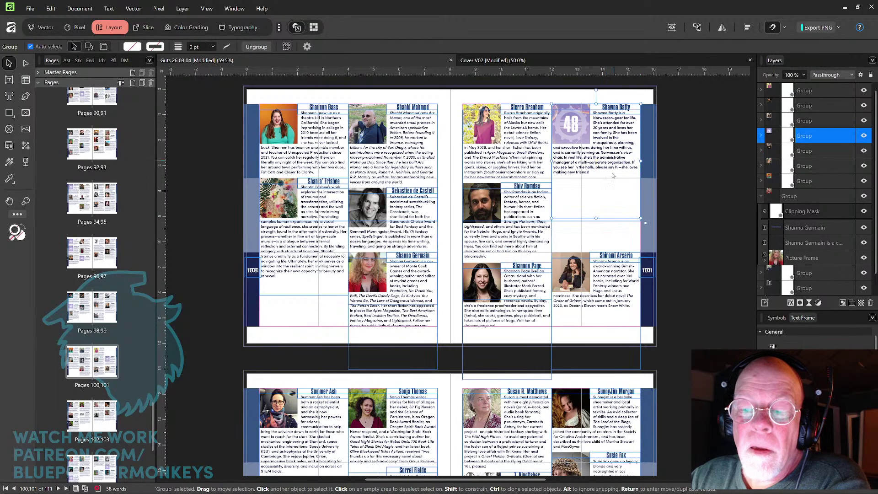
Move the lower bio in page 101's second column up to close the gap beneath the first bio.
{"action": "left_click_drag", "start_coordinate": [609, 283], "coordinate": [609, 208]}
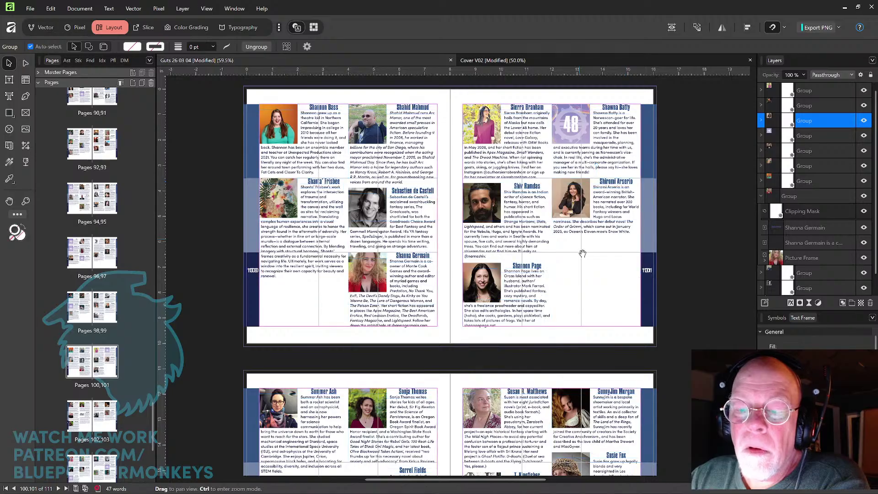
{"action": "scroll", "coordinate": [586, 251], "scroll_direction": "down", "scroll_amount": 2}
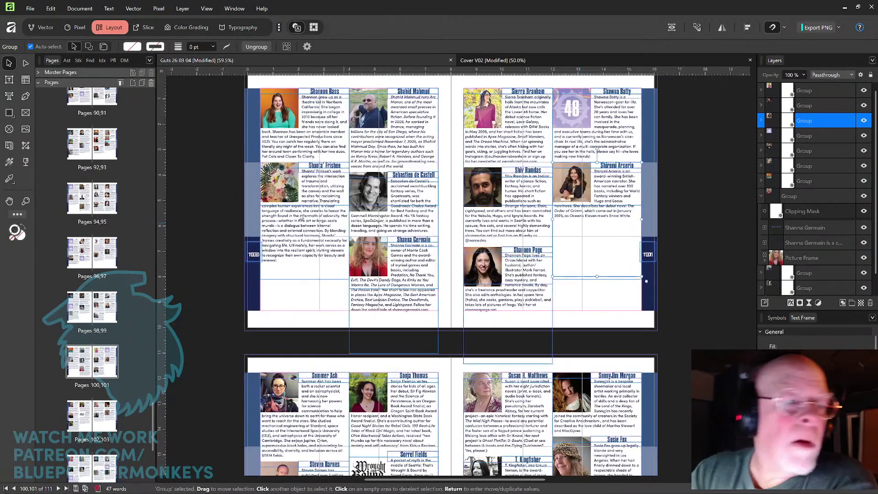
Try tightening the tracking of the whole body text in the second bio of page 101's first column.
{"action": "key", "text": "t"}
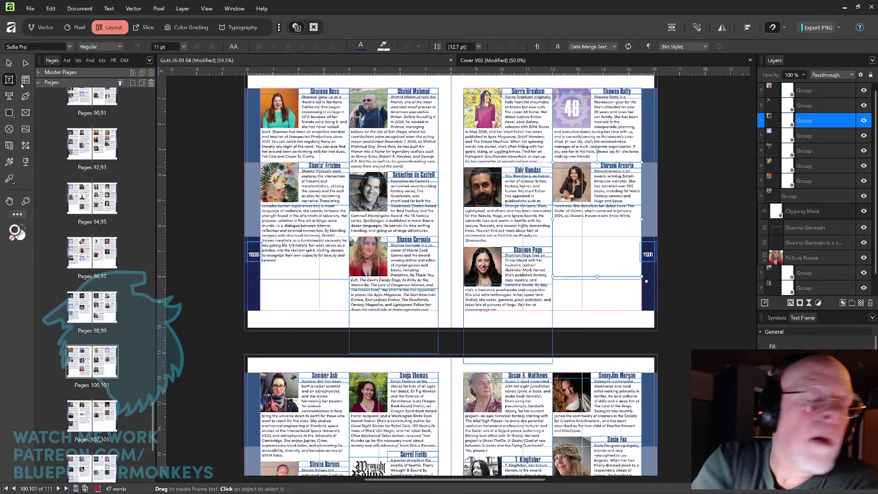
{"action": "left_click", "coordinate": [508, 184]}
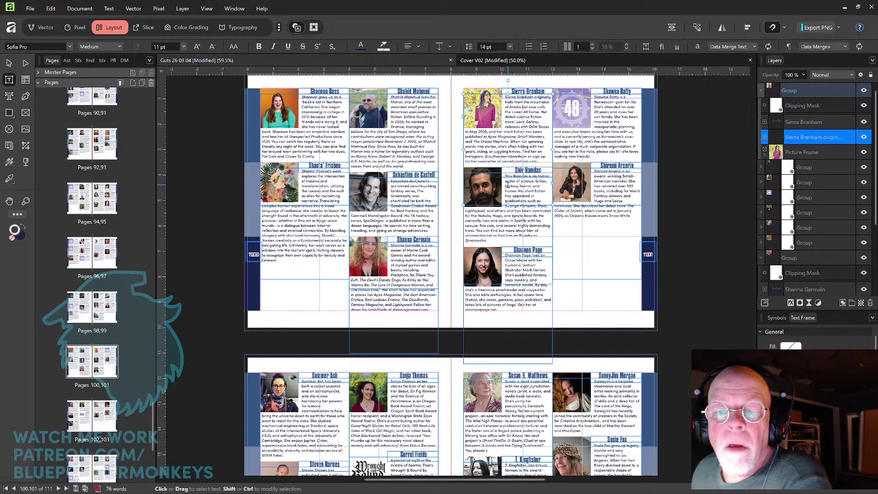
{"action": "left_click", "coordinate": [514, 214]}
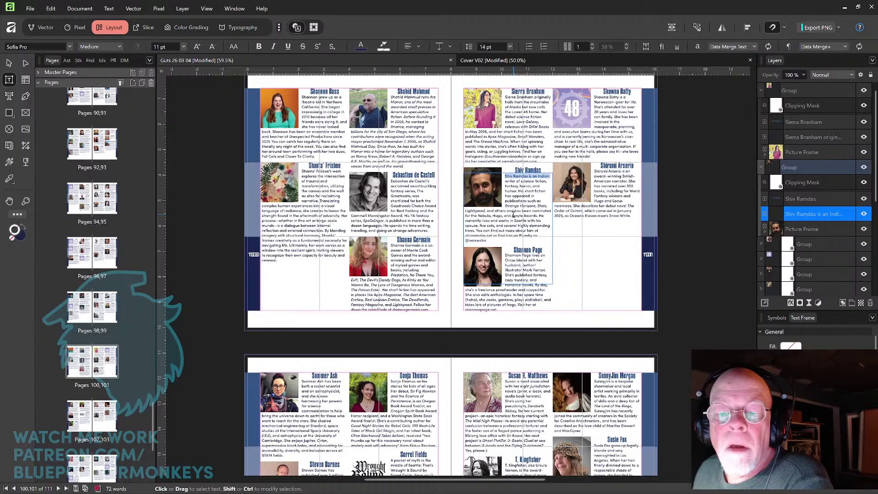
{"action": "key", "text": "shift+Down"}
{"action": "key", "text": "shift+Down"}
{"action": "key", "text": "shift+Down"}
{"action": "key", "text": "shift+Down"}
{"action": "key", "text": "shift+Down"}
{"action": "key", "text": "shift+Down"}
{"action": "key", "text": "shift+Down"}
{"action": "key", "text": "shift+Down"}
{"action": "key", "text": "shift+Down"}
{"action": "key", "text": "shift+Down"}
{"action": "key", "text": "shift+Down"}
{"action": "key", "text": "shift+Down"}
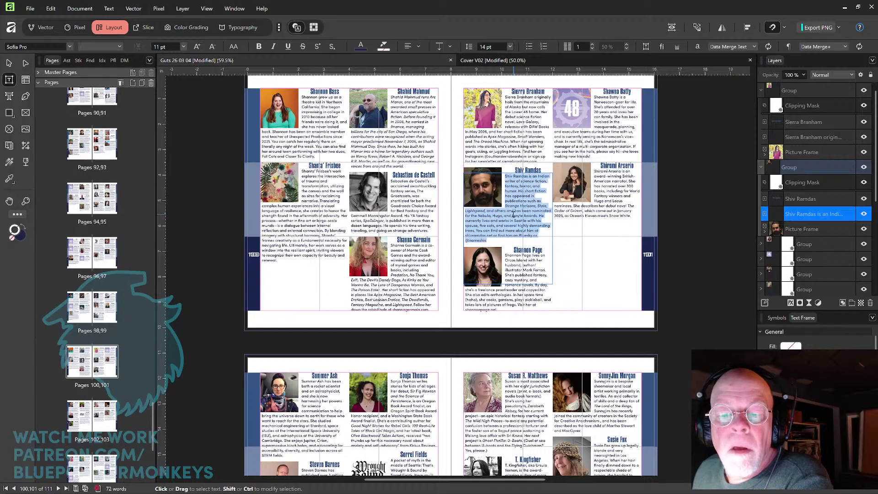
{"action": "key", "text": "alt+Right"}
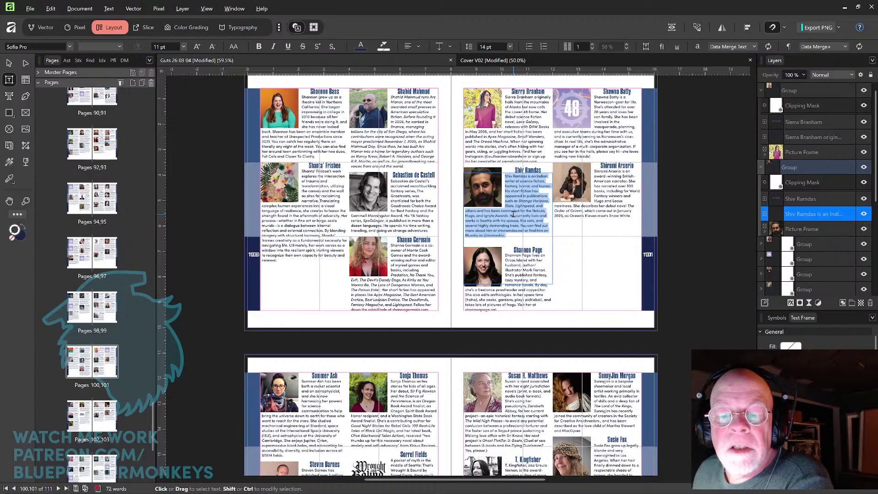
{"action": "key", "text": "alt+Right"}
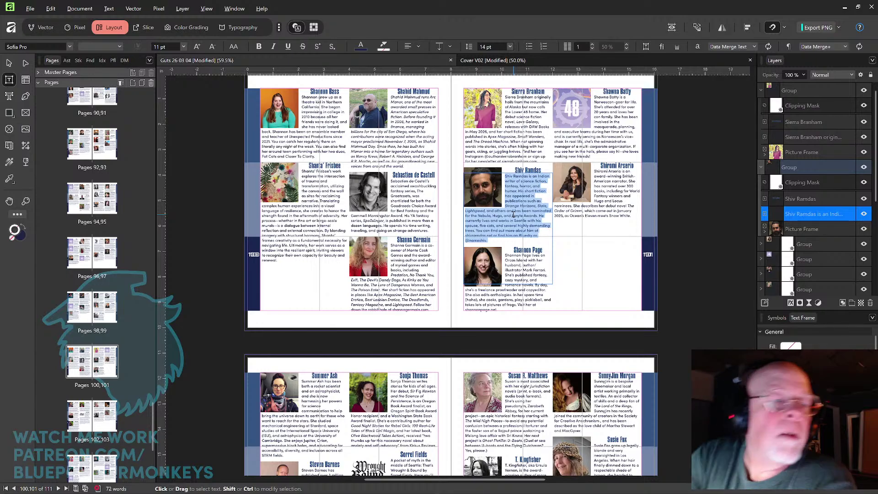
{"action": "key", "text": "Escape"}
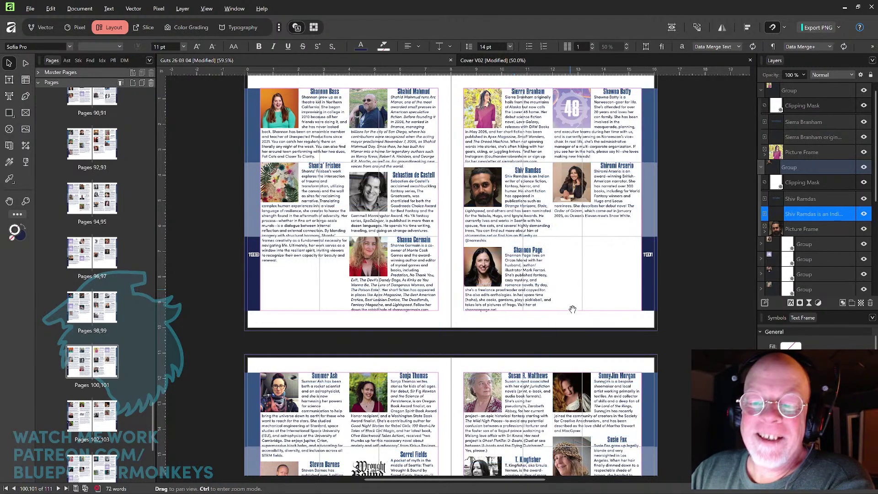
Move page 102's top first-column bio to the bottom of page 101's second column and raise the two bios below it.
{"action": "left_click_drag", "start_coordinate": [572, 310], "coordinate": [603, 207]}
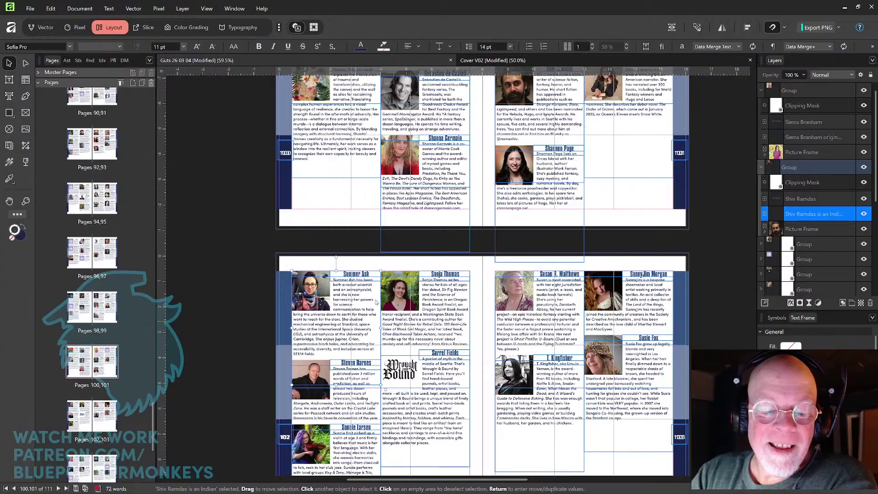
{"action": "left_click_drag", "start_coordinate": [352, 325], "coordinate": [644, 185]}
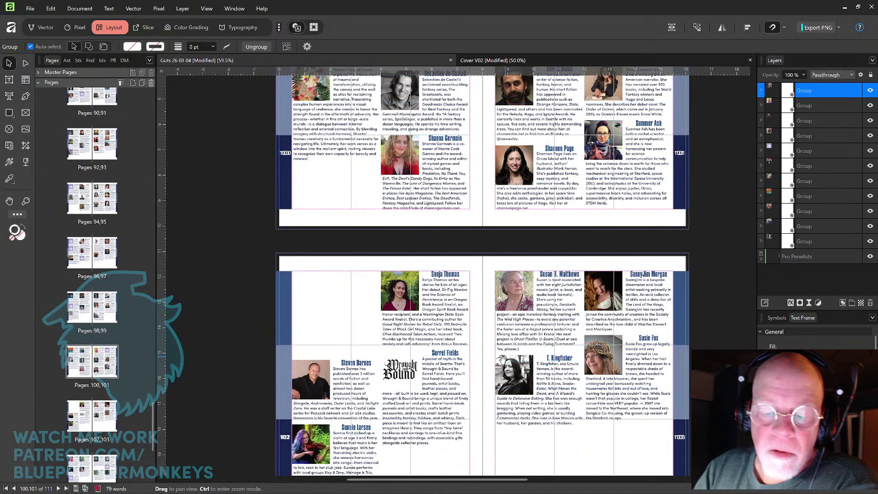
{"action": "scroll", "coordinate": [417, 294], "scroll_direction": "down", "scroll_amount": 3}
{"action": "scroll", "coordinate": [417, 293], "scroll_direction": "left", "scroll_amount": 1}
{"action": "left_click_drag", "start_coordinate": [417, 293], "coordinate": [411, 223]}
{"action": "left_click_drag", "start_coordinate": [414, 379], "coordinate": [413, 289]}
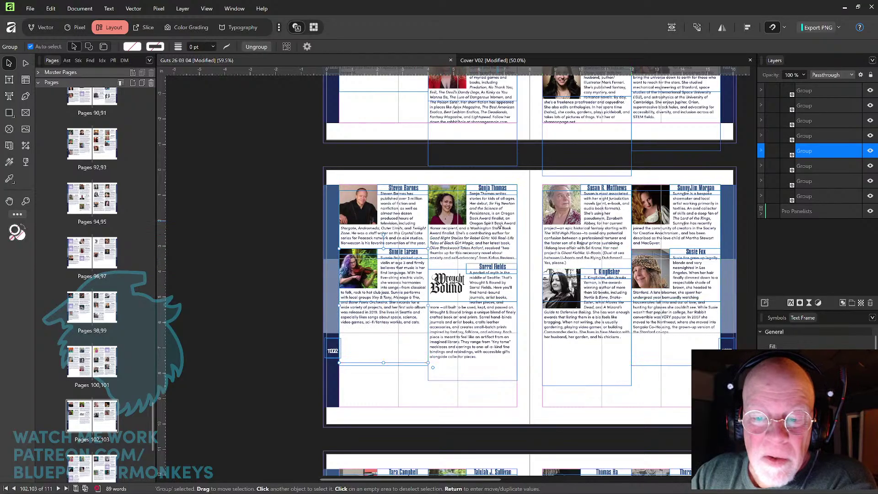
Move page 102's top second-column bio to the bottom of its first column and nudge it down slightly.
{"action": "left_click_drag", "start_coordinate": [499, 225], "coordinate": [410, 363]}
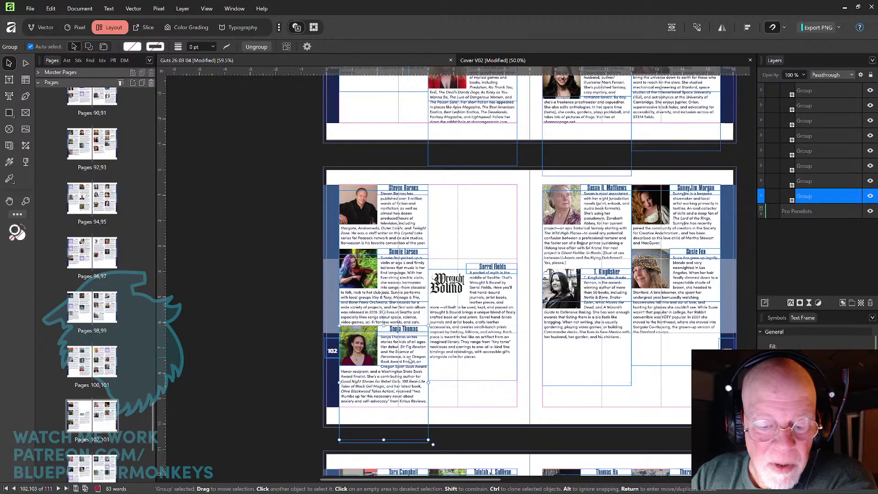
{"action": "key", "text": "Down"}
{"action": "key", "text": "Down"}
{"action": "key", "text": "Down"}
{"action": "key", "text": "Down"}
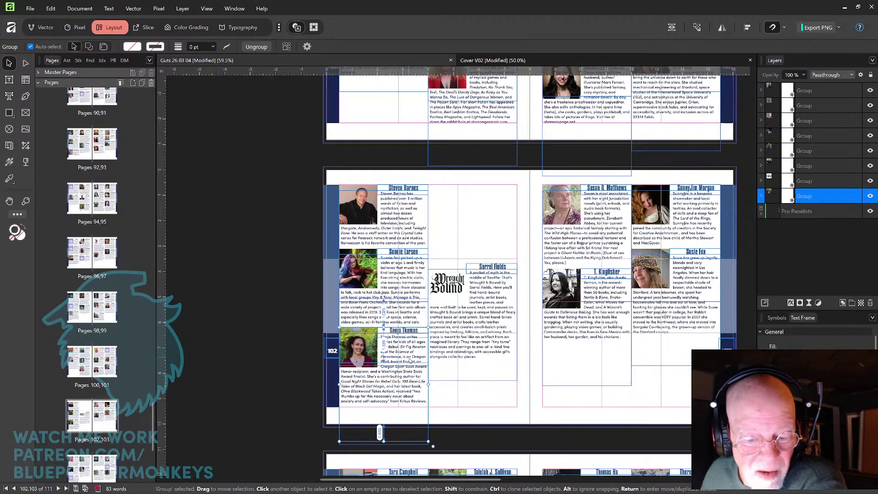
{"action": "key", "text": "Down"}
{"action": "key", "text": "Down"}
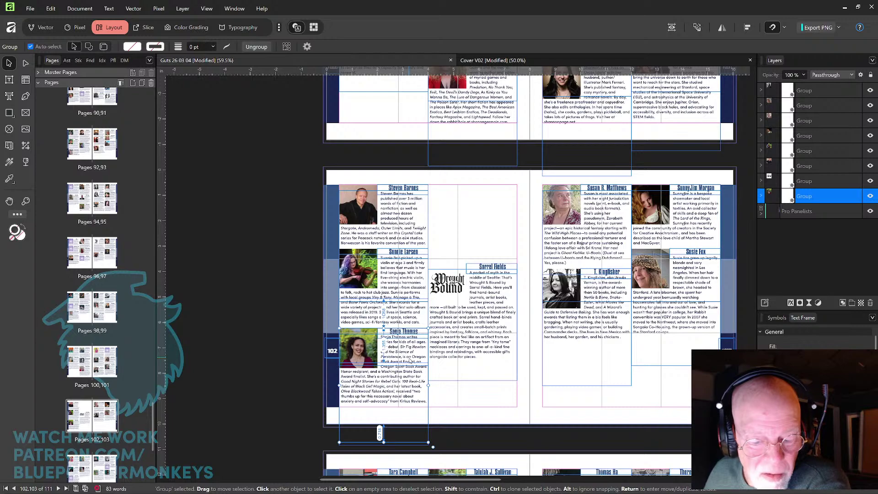
Raise the remaining bio in page 102's second column to the top and place page 103's first bio beneath it.
{"action": "left_click_drag", "start_coordinate": [511, 324], "coordinate": [510, 246]}
{"action": "left_click_drag", "start_coordinate": [610, 234], "coordinate": [499, 325]}
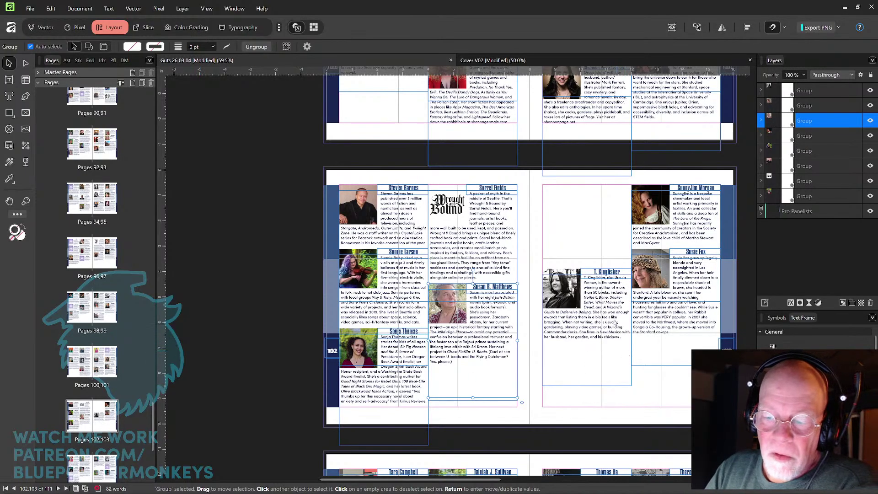
Stack page 103's three remaining bios in its first column, starting at the top with the one already there.
{"action": "left_click_drag", "start_coordinate": [614, 324], "coordinate": [540, 294]}
{"action": "scroll", "coordinate": [612, 235], "scroll_direction": "right", "scroll_amount": 3}
{"action": "left_click_drag", "start_coordinate": [624, 283], "coordinate": [538, 361]}
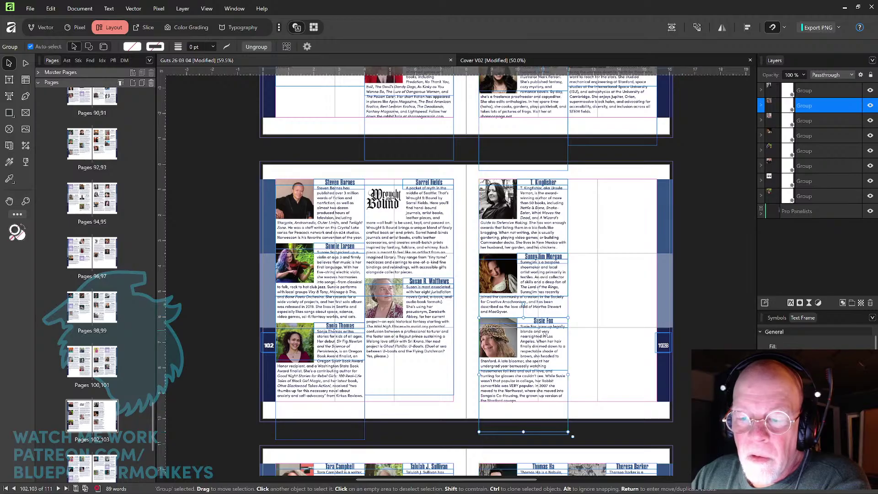
{"action": "key", "text": "space"}
{"action": "left_click_drag", "start_coordinate": [575, 321], "coordinate": [583, 297]}
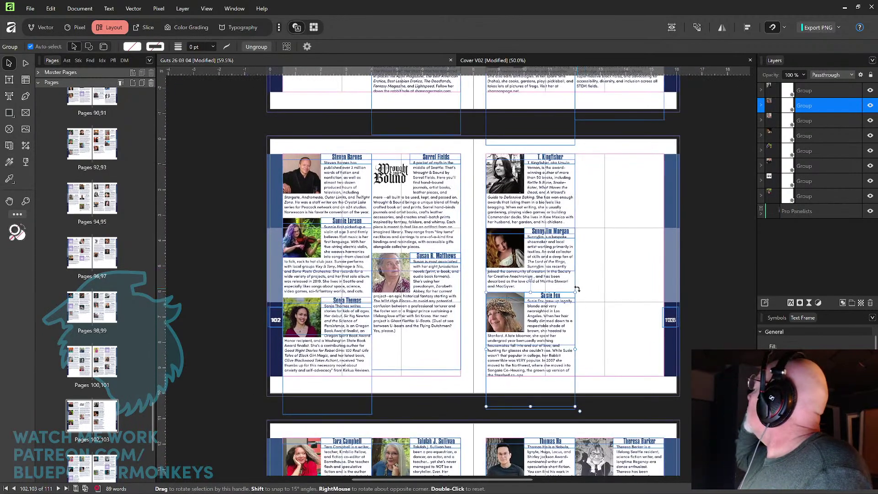
{"action": "key", "text": "space"}
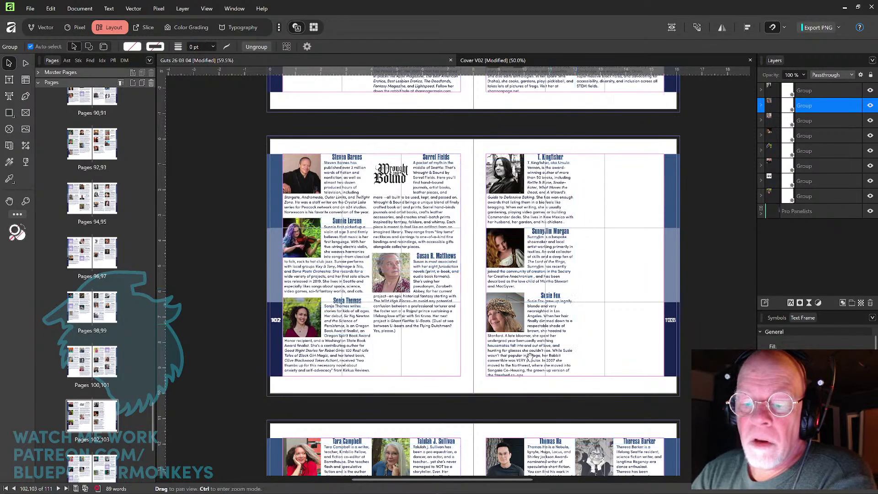
Move page 104's top first-column bio to the top of page 103's second column.
{"action": "left_click_drag", "start_coordinate": [578, 289], "coordinate": [625, 202]}
{"action": "left_click_drag", "start_coordinate": [387, 393], "coordinate": [664, 172]}
{"action": "left_click_drag", "start_coordinate": [667, 172], "coordinate": [633, 188]}
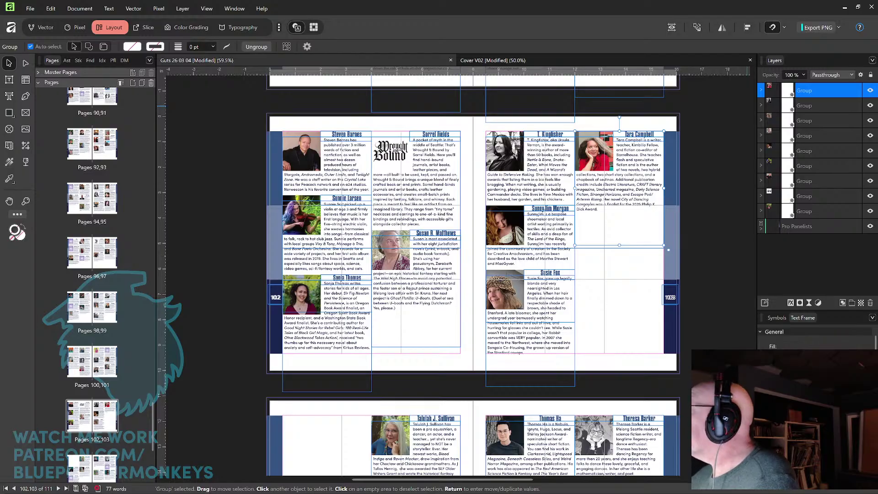
{"action": "left_click", "coordinate": [599, 336]}
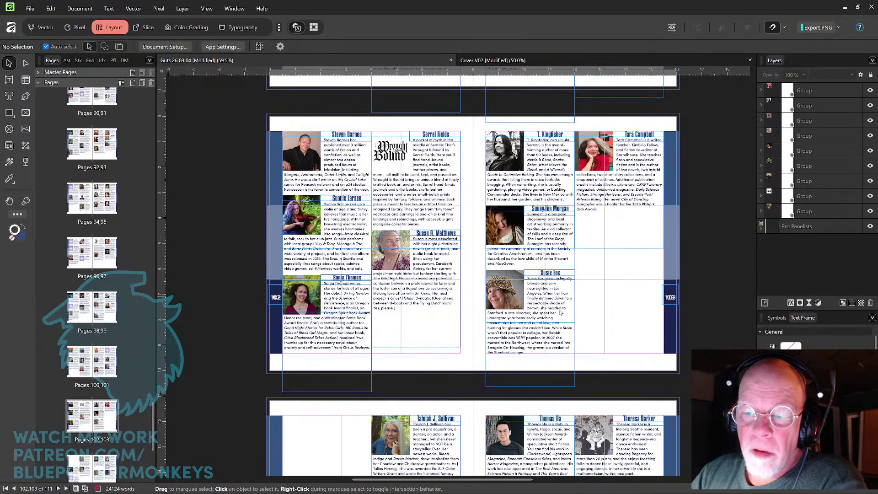
Move page 104's two remaining first-column bios into page 103's second column, stacked beneath its first bio.
{"action": "left_click_drag", "start_coordinate": [527, 344], "coordinate": [528, 340]}
{"action": "scroll", "coordinate": [527, 339], "scroll_direction": "down", "scroll_amount": 5}
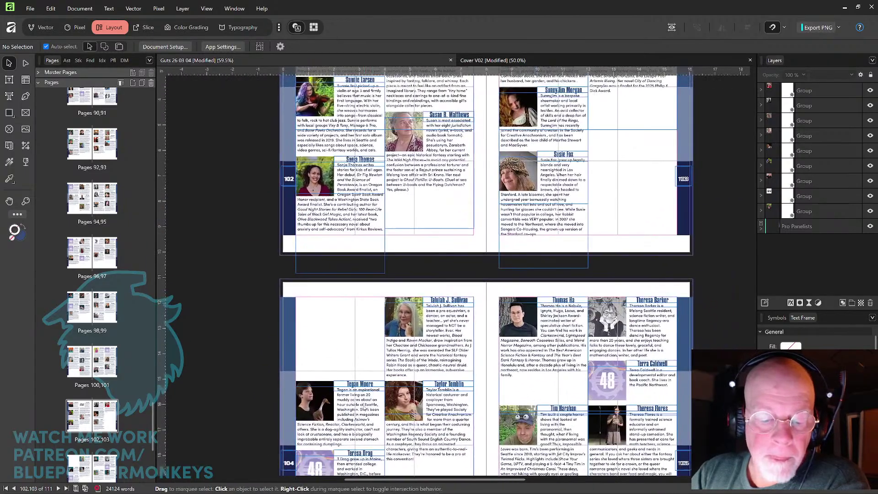
{"action": "left_click_drag", "start_coordinate": [363, 415], "coordinate": [655, 146]}
{"action": "scroll", "coordinate": [434, 356], "scroll_direction": "down", "scroll_amount": 1}
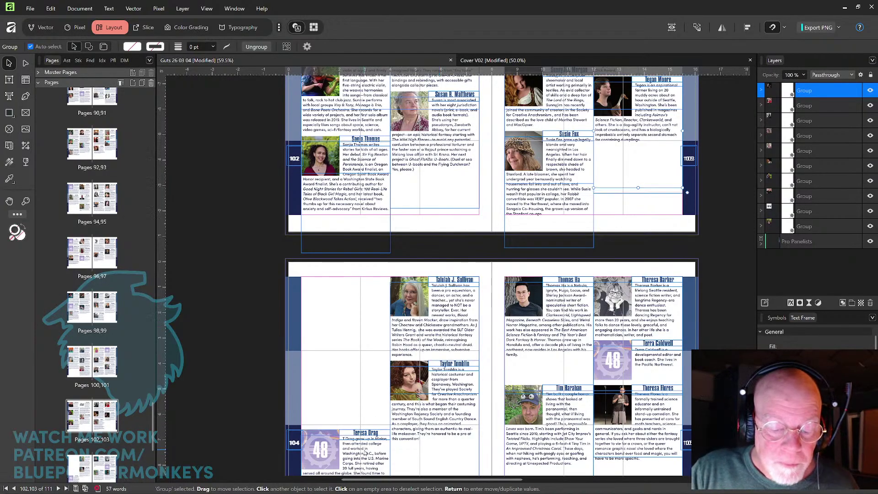
{"action": "left_click_drag", "start_coordinate": [367, 447], "coordinate": [662, 171]}
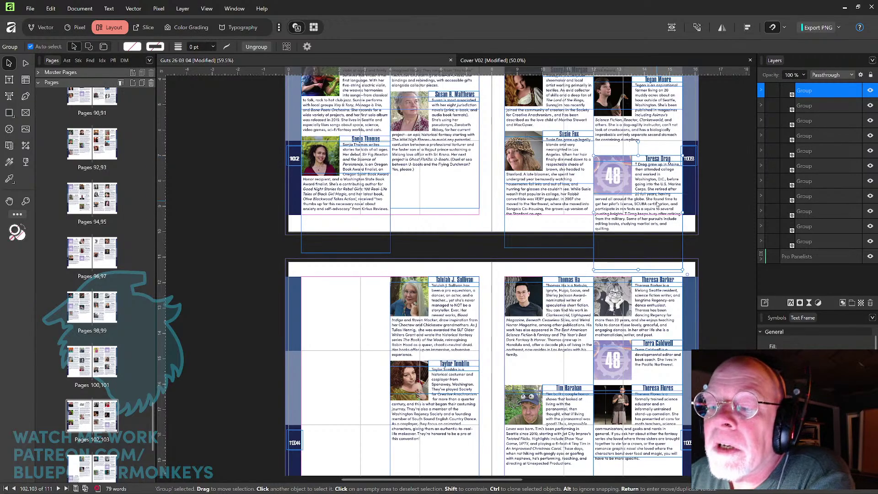
{"action": "mouse_move", "coordinate": [644, 205]}
{"action": "left_mouse_down"}
{"action": "mouse_move", "coordinate": [626, 228]}
{"action": "mouse_move", "coordinate": [642, 214]}
{"action": "left_mouse_up"}
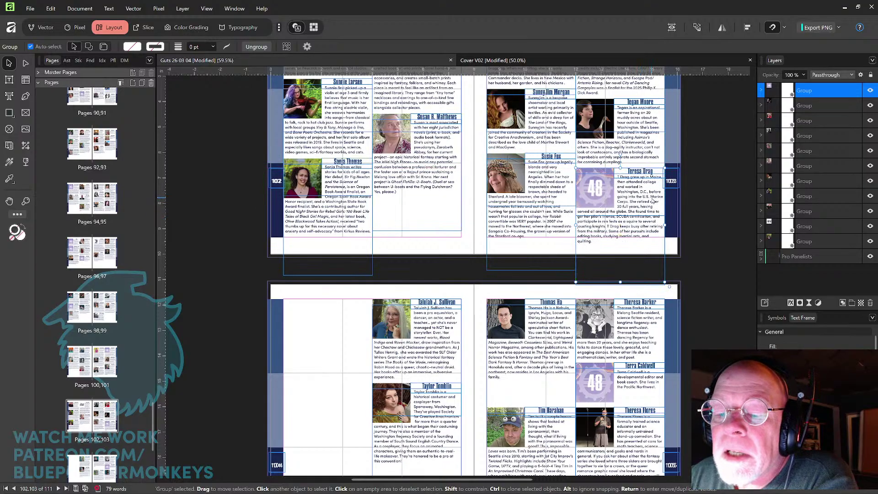
Tighten the tracking of the whole body text in the last bio of page 103's second column.
{"action": "key", "text": "t"}
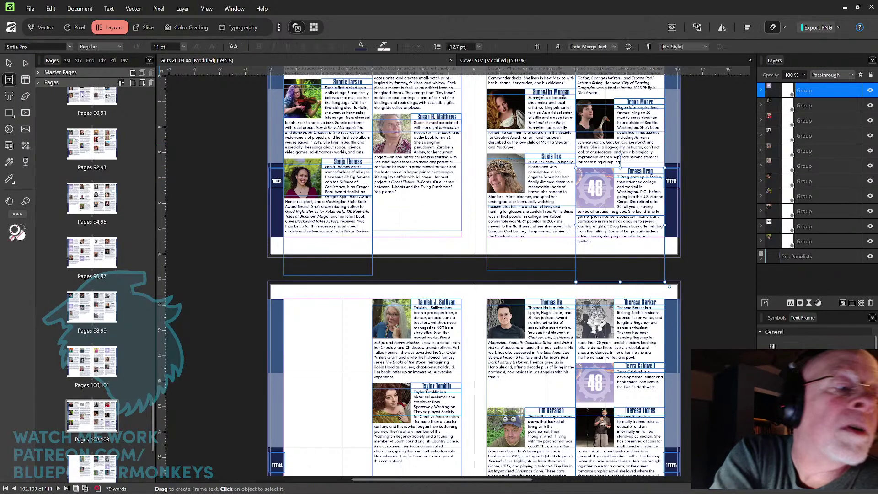
{"action": "left_click_drag", "start_coordinate": [605, 241], "coordinate": [613, 172]}
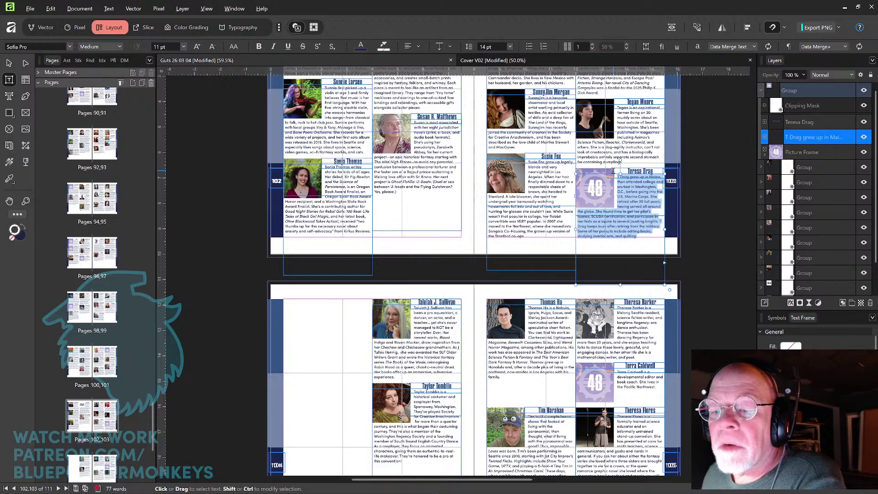
{"action": "key", "text": "Escape"}
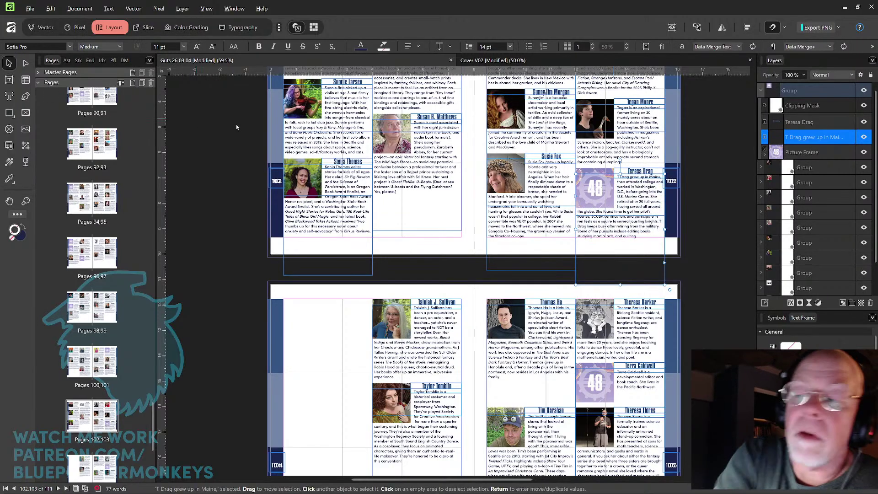
Review the bio layout on the spreads from page 98 to page 103.
{"action": "left_click_drag", "start_coordinate": [687, 182], "coordinate": [631, 388]}
{"action": "scroll", "coordinate": [688, 230], "scroll_direction": "down", "scroll_amount": 2}
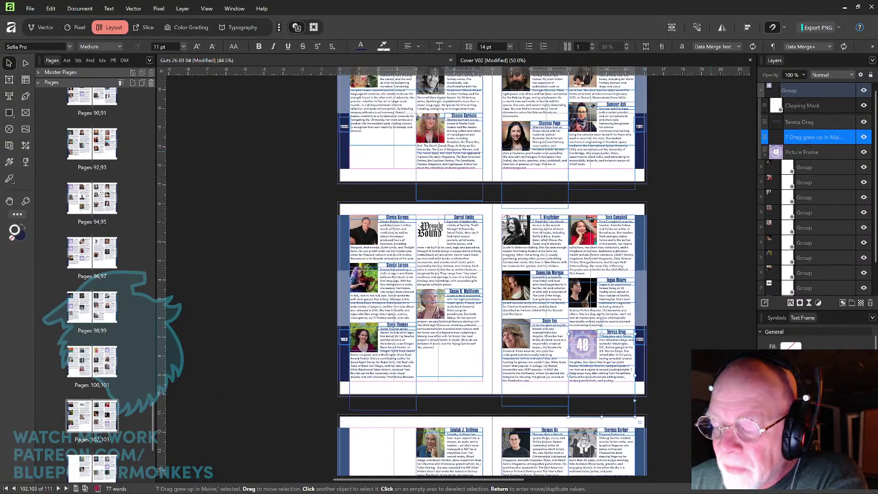
{"action": "scroll", "coordinate": [634, 401], "scroll_direction": "up", "scroll_amount": 5}
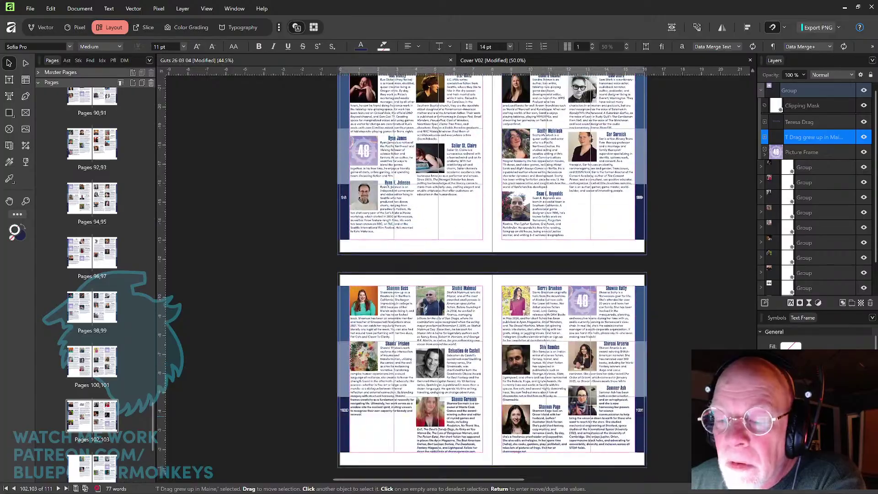
{"action": "scroll", "coordinate": [492, 271], "scroll_direction": "down", "scroll_amount": 1}
{"action": "scroll", "coordinate": [491, 271], "scroll_direction": "up", "scroll_amount": 2}
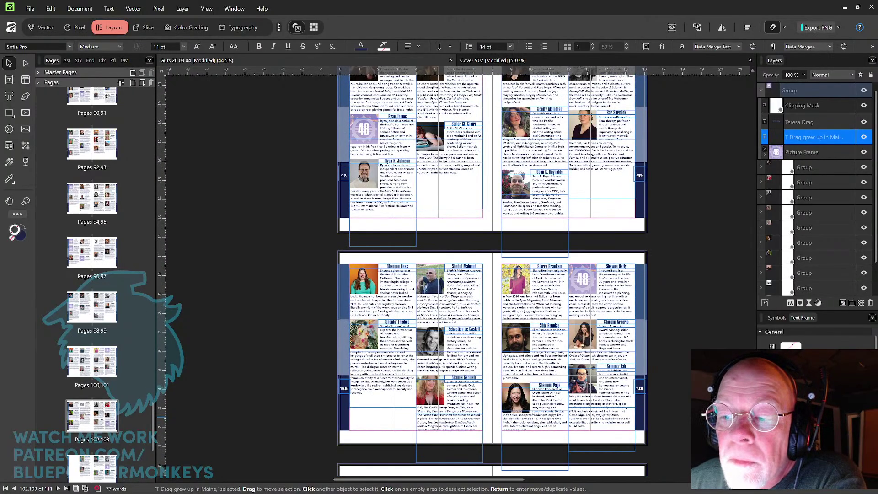
{"action": "scroll", "coordinate": [491, 270], "scroll_direction": "up", "scroll_amount": 1}
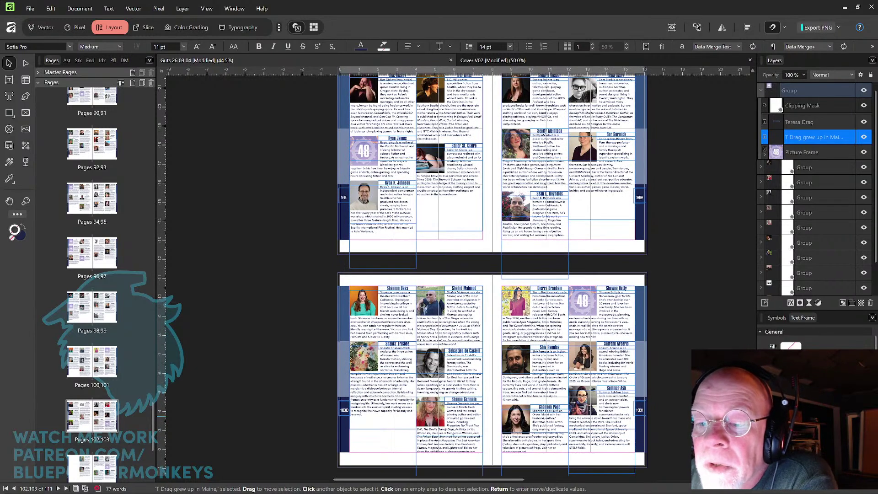
{"action": "scroll", "coordinate": [640, 215], "scroll_direction": "up", "scroll_amount": 1}
{"action": "left_click", "coordinate": [643, 242]}
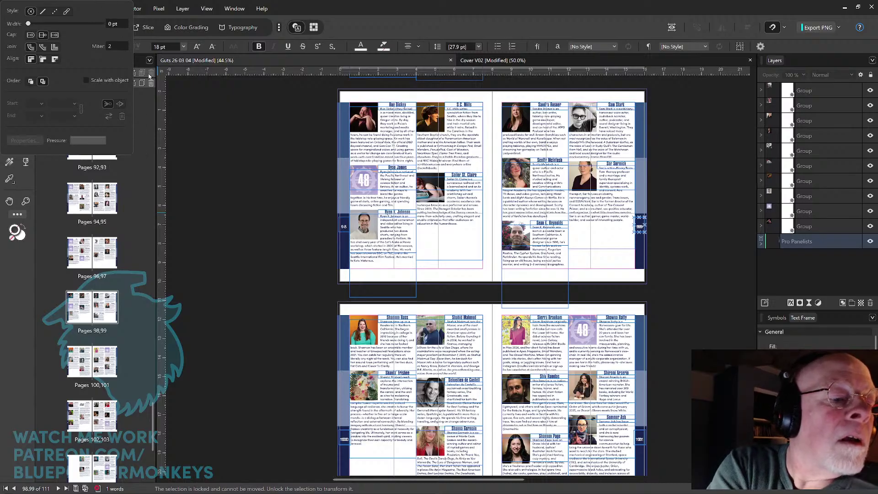
{"action": "left_click_drag", "start_coordinate": [188, 159], "coordinate": [238, 177]}
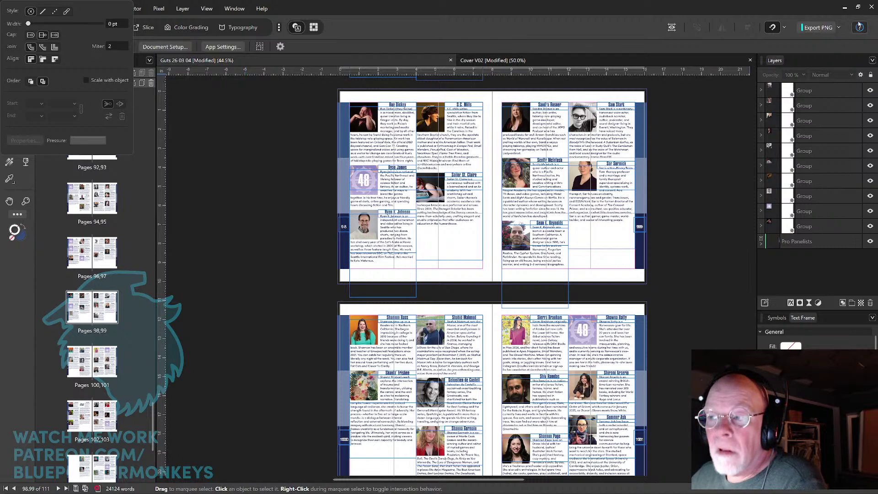
Restart the program, discarding changes to Cover V02 and saving Guts 26 03 04, and reopen Guts 26 03 04.
{"action": "left_click", "coordinate": [871, 8]}
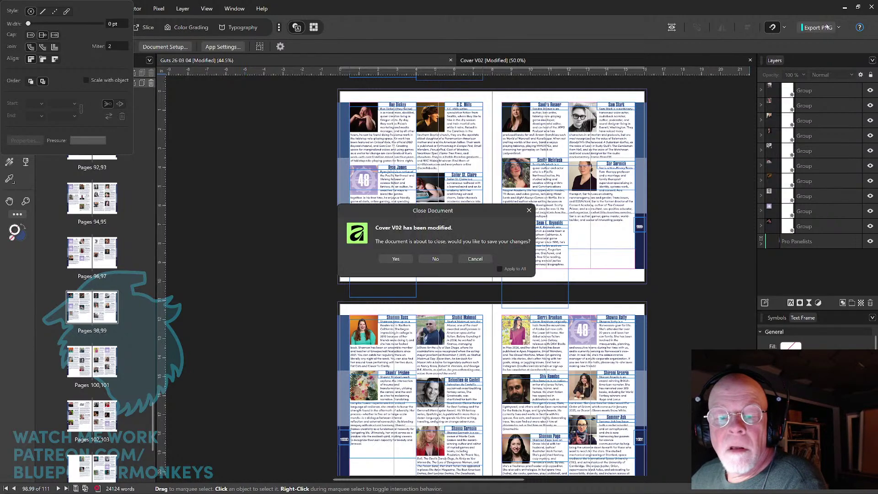
{"action": "left_click", "coordinate": [435, 259]}
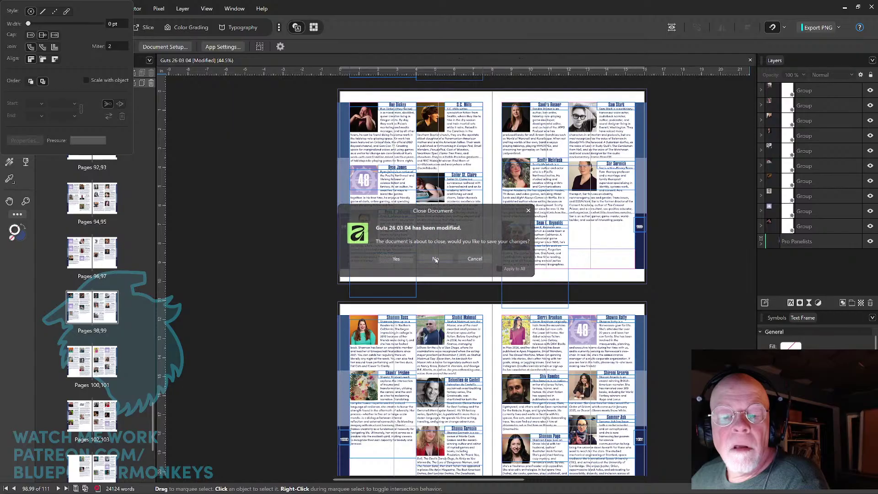
{"action": "left_click", "coordinate": [396, 259]}
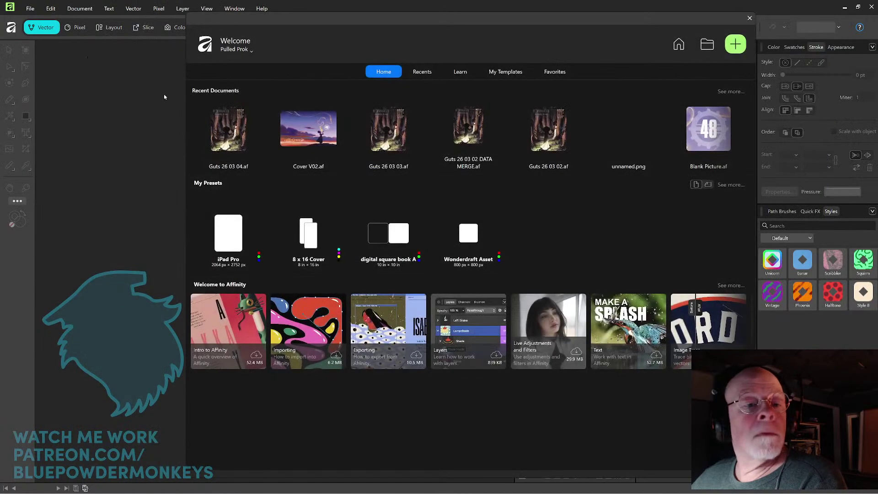
{"action": "left_click", "coordinate": [224, 143]}
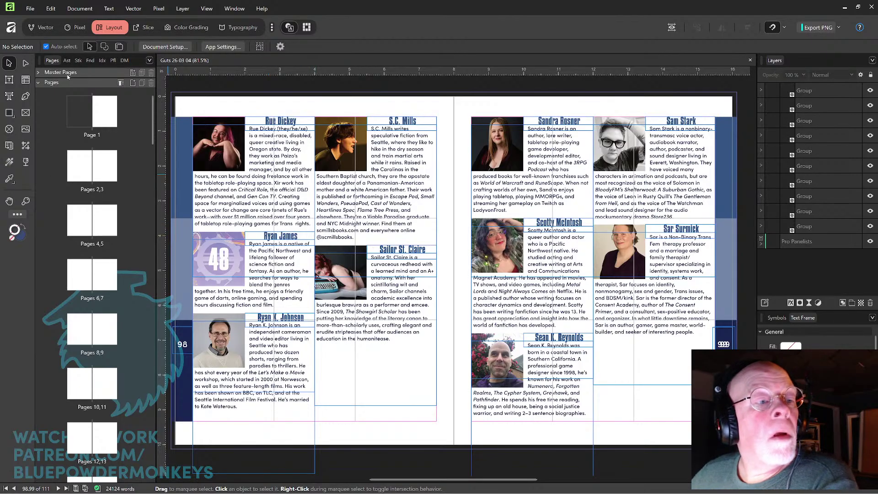
Open the Pro Panelists master page for editing.
{"action": "left_click", "coordinate": [52, 72]}
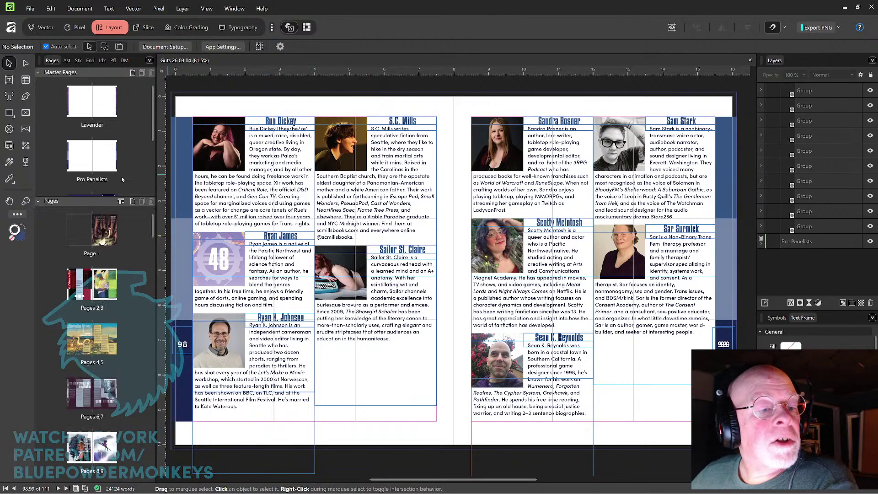
{"action": "scroll", "coordinate": [119, 149], "scroll_direction": "down", "scroll_amount": 2}
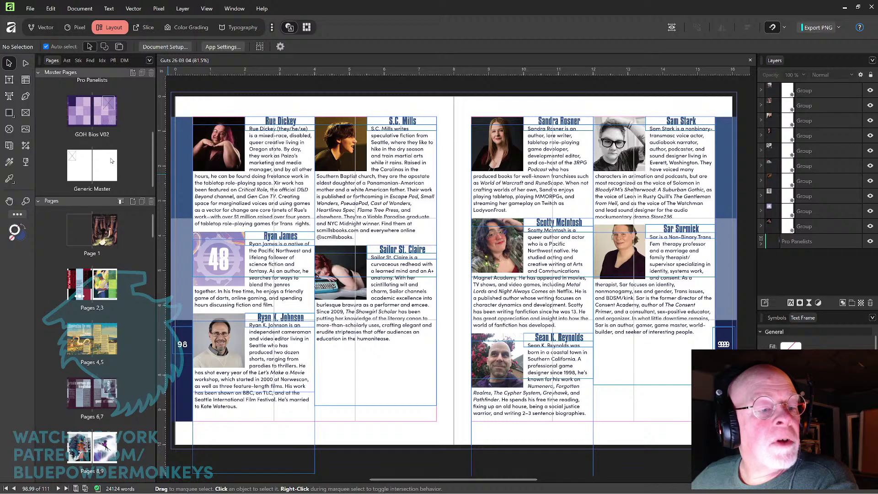
{"action": "scroll", "coordinate": [112, 166], "scroll_direction": "up", "scroll_amount": 2}
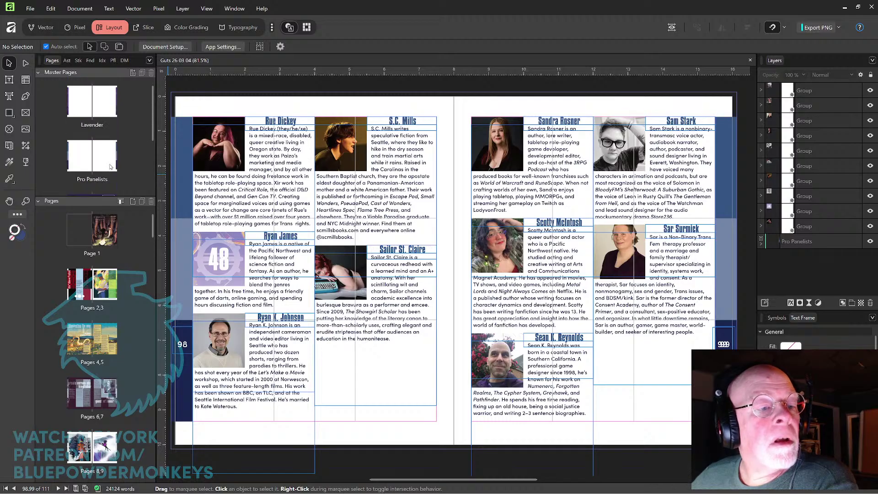
{"action": "double_click", "coordinate": [110, 167]}
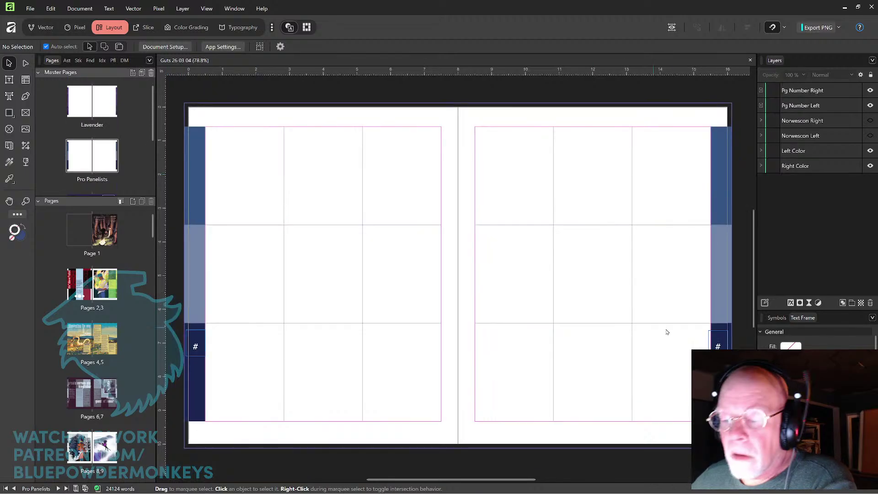
Try widening the right page number frame outward on the Pro Panelists master, check it on page 57, and undo the change.
{"action": "left_click", "coordinate": [718, 347]}
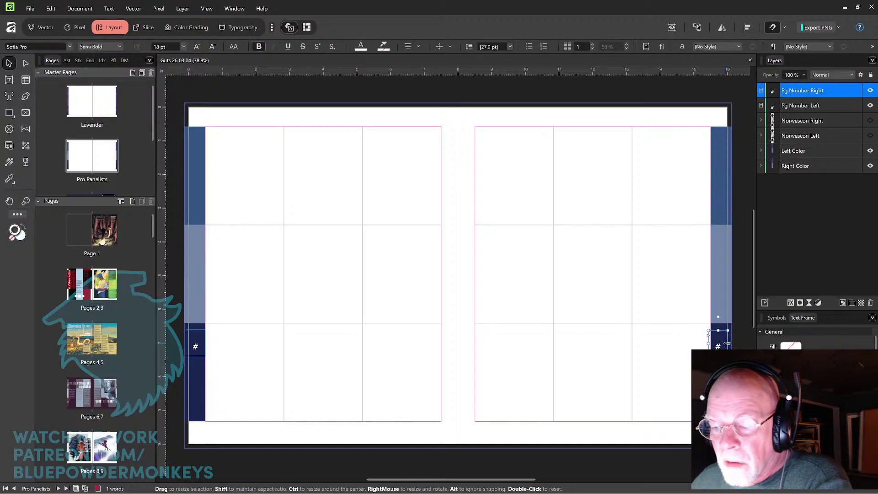
{"action": "left_click_drag", "start_coordinate": [727, 343], "coordinate": [728, 343]}
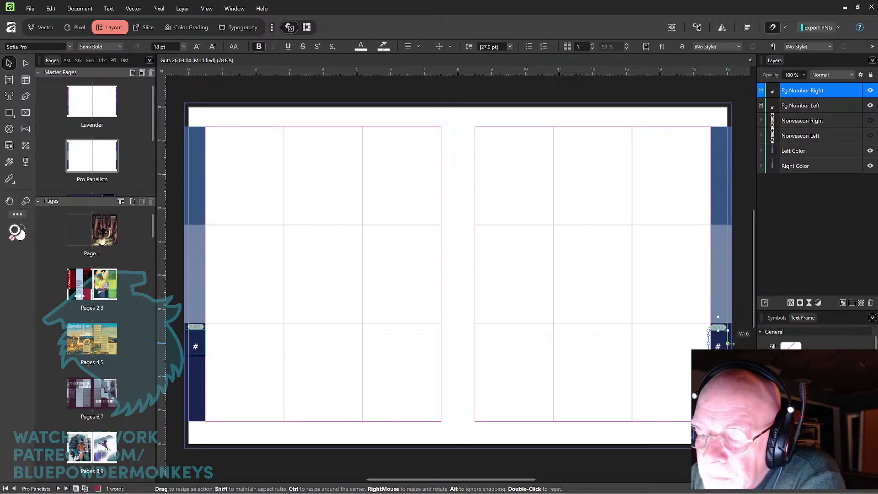
{"action": "left_click_drag", "start_coordinate": [705, 343], "coordinate": [735, 344]}
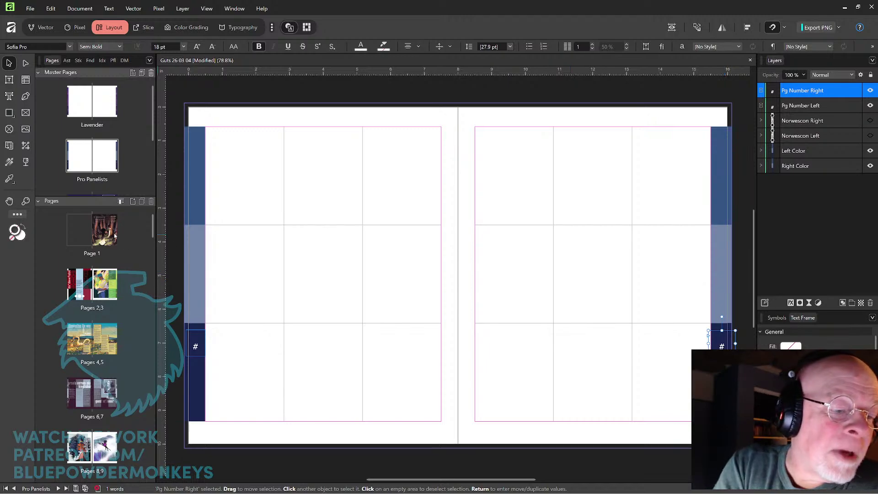
{"action": "left_click_drag", "start_coordinate": [151, 234], "coordinate": [151, 341]}
{"action": "scroll", "coordinate": [149, 353], "scroll_direction": "up", "scroll_amount": 1}
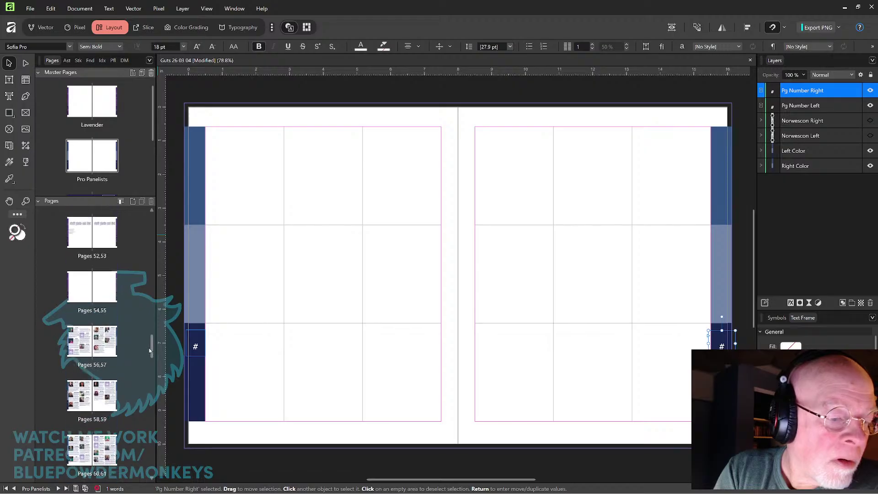
{"action": "double_click", "coordinate": [110, 344]}
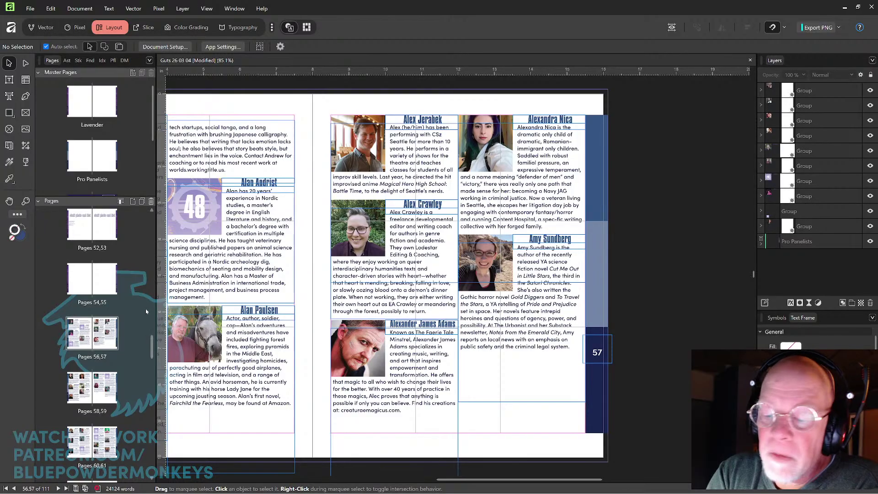
{"action": "key", "text": "ctrl+z"}
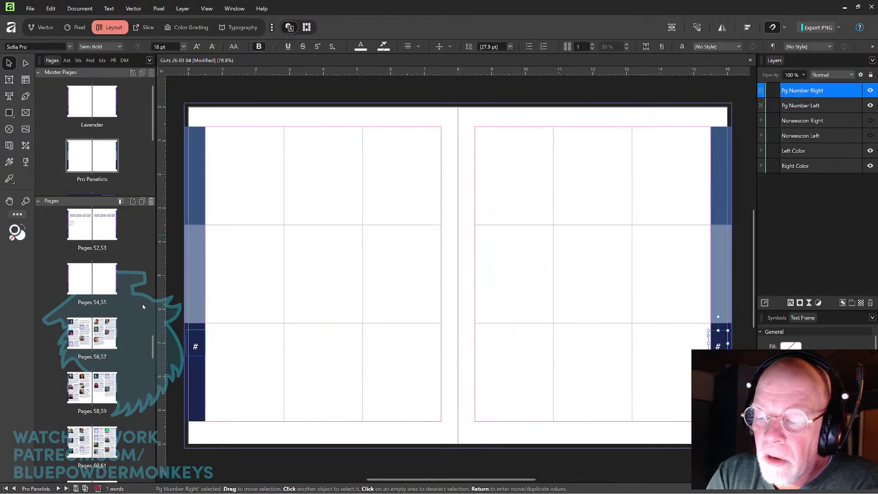
Compare the page number on page 57 with those on pages 101 and 99.
{"action": "left_click", "coordinate": [111, 343]}
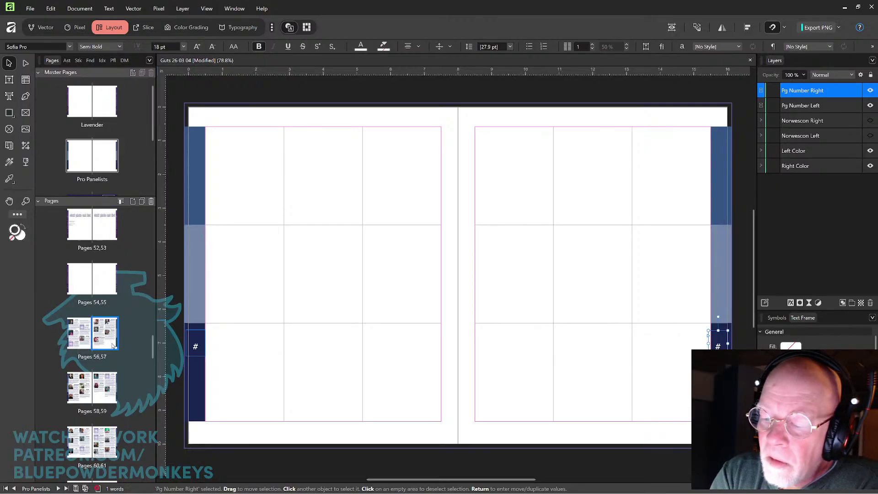
{"action": "double_click", "coordinate": [113, 345]}
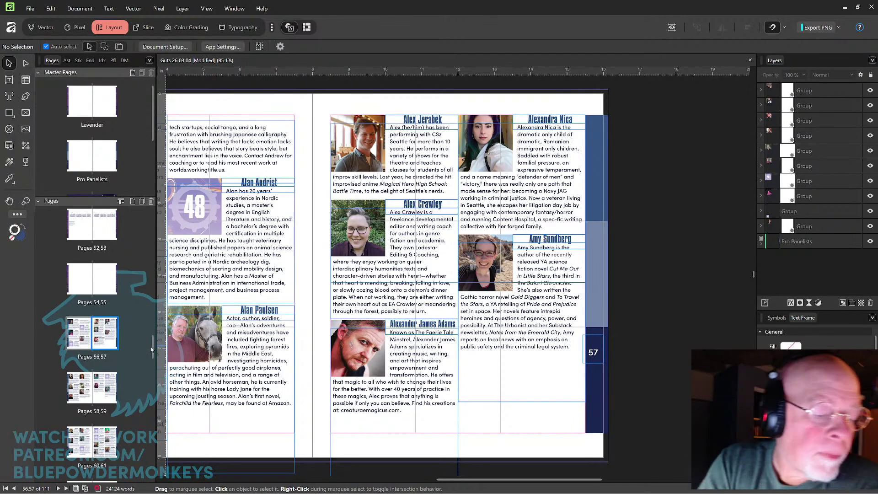
{"action": "left_click_drag", "start_coordinate": [152, 350], "coordinate": [155, 467]}
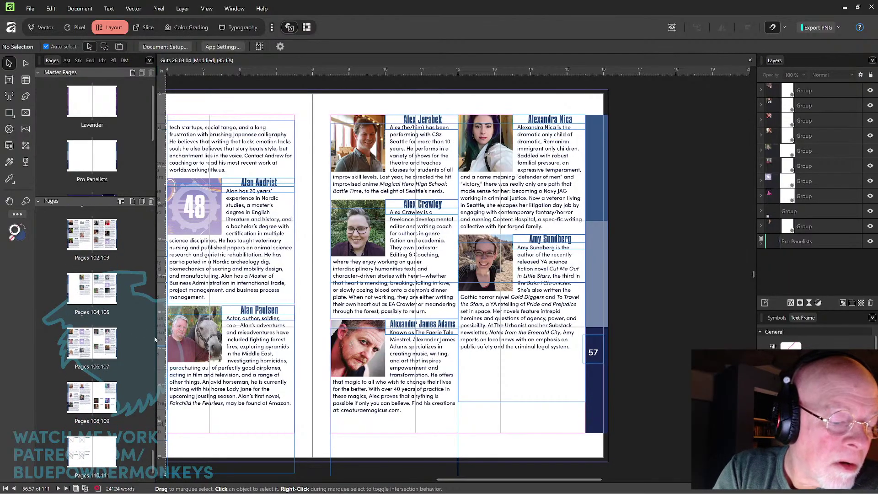
{"action": "scroll", "coordinate": [145, 438], "scroll_direction": "up", "scroll_amount": 3}
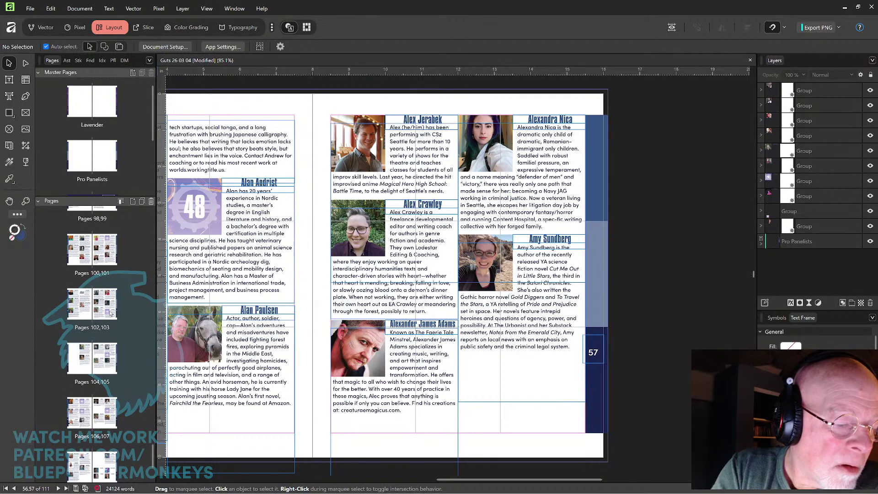
{"action": "left_click", "coordinate": [110, 256]}
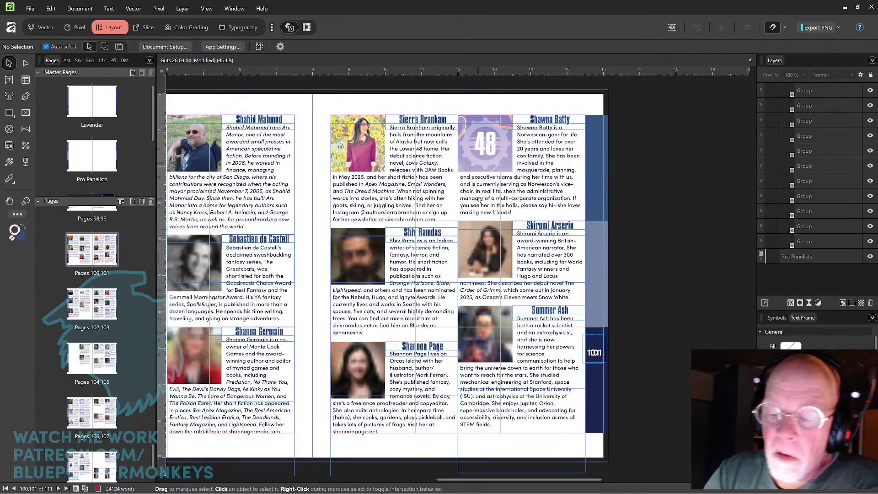
{"action": "left_click_drag", "start_coordinate": [456, 329], "coordinate": [521, 415]}
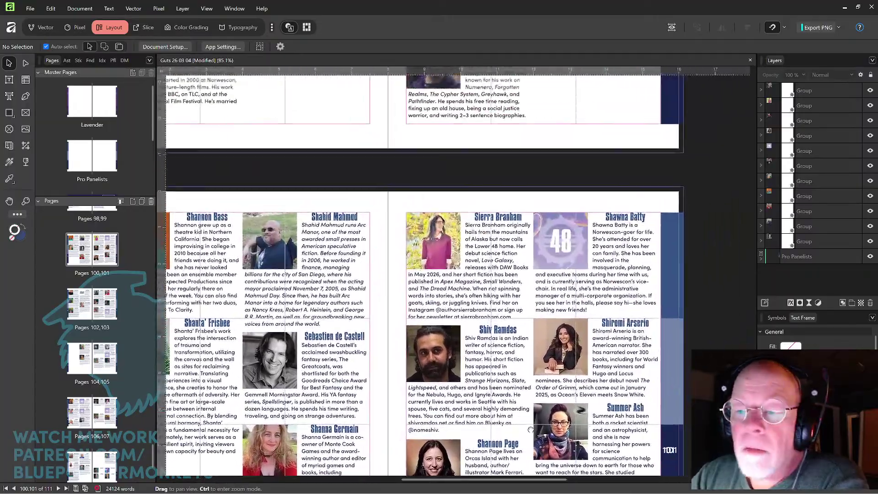
{"action": "left_click_drag", "start_coordinate": [579, 160], "coordinate": [581, 365]}
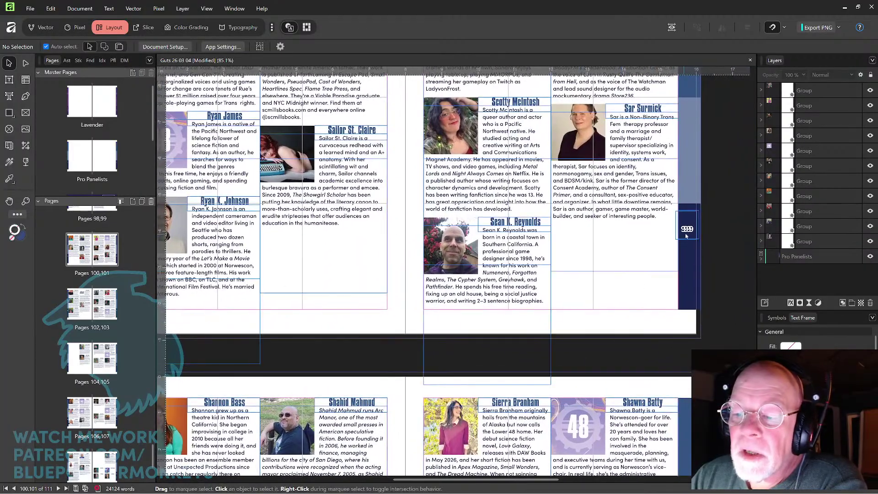
Try to edit page 99's page number by detaching the Pro Panelists master content on that spread.
{"action": "left_click", "coordinate": [687, 234]}
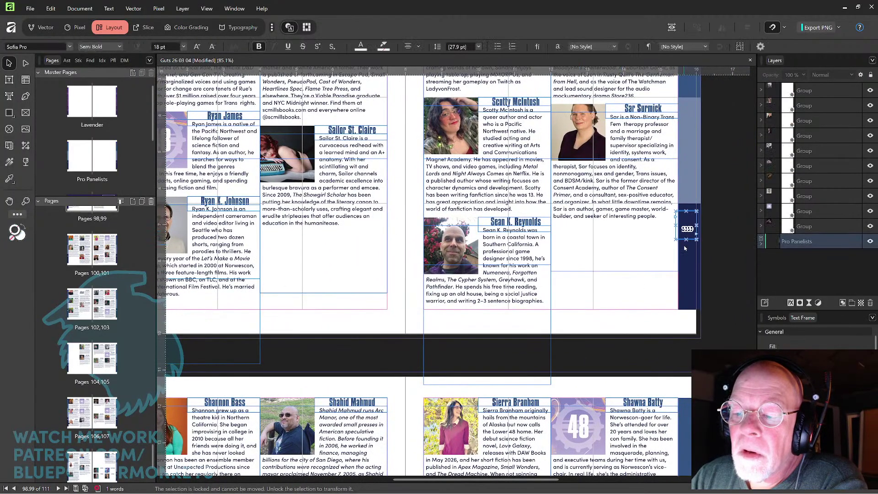
{"action": "double_click", "coordinate": [688, 228]}
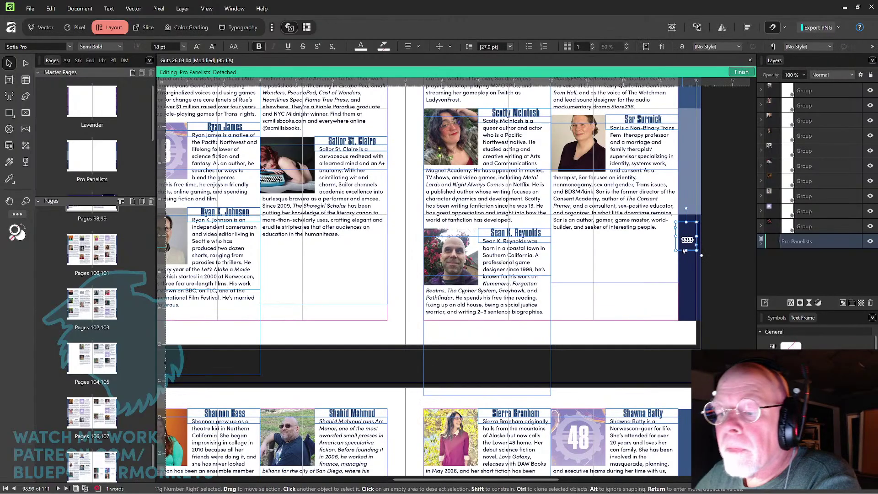
{"action": "left_click_drag", "start_coordinate": [697, 235], "coordinate": [697, 236]}
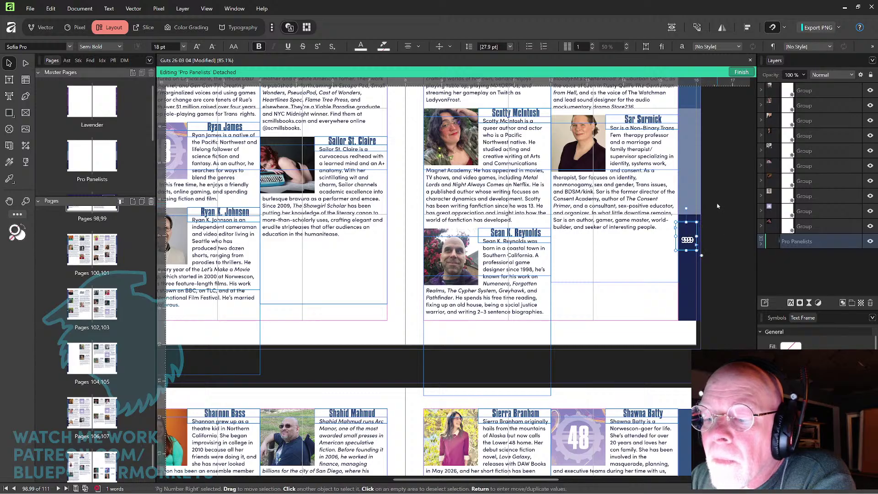
{"action": "key", "text": "Escape"}
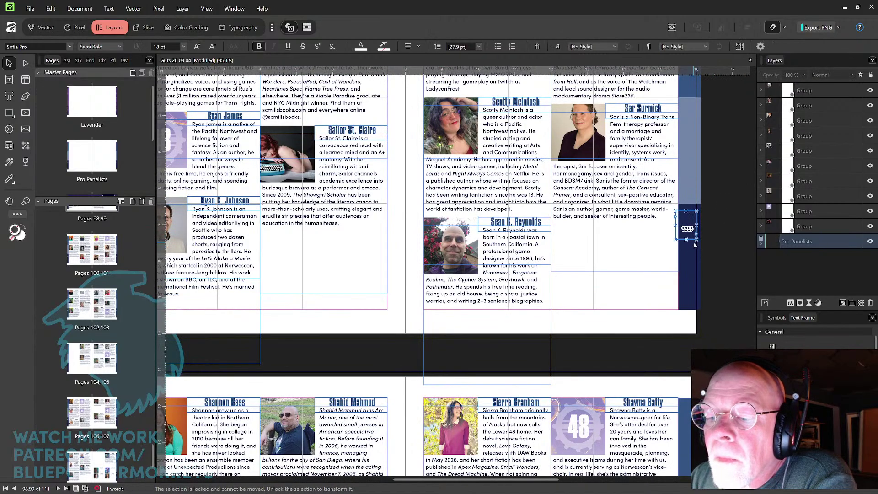
Inspect the page number layers within the Pro Panelists master content on pages 98 and 99.
{"action": "left_click", "coordinate": [761, 244]}
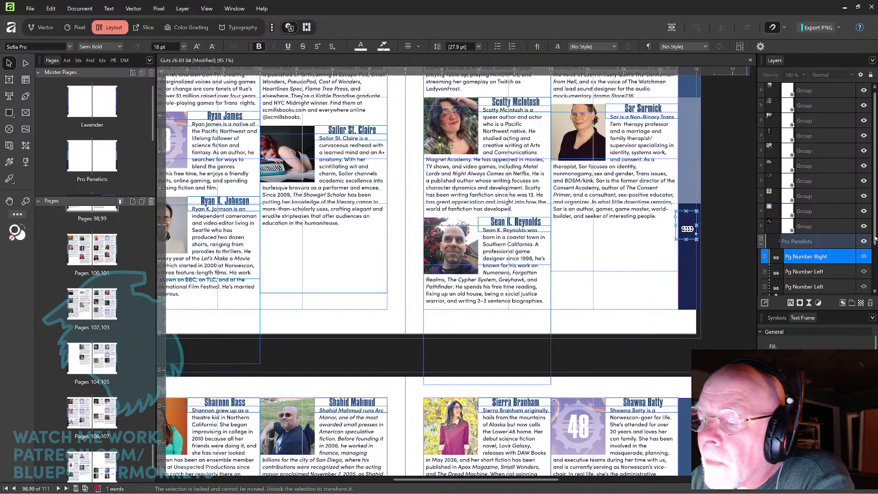
{"action": "scroll", "coordinate": [875, 246], "scroll_direction": "down", "scroll_amount": 1}
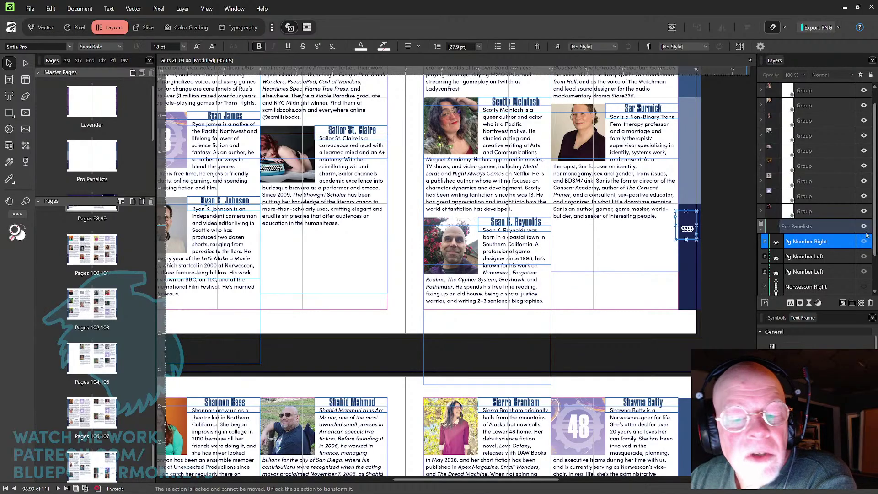
{"action": "left_click_drag", "start_coordinate": [373, 273], "coordinate": [467, 281]}
{"action": "left_click", "coordinate": [220, 234]}
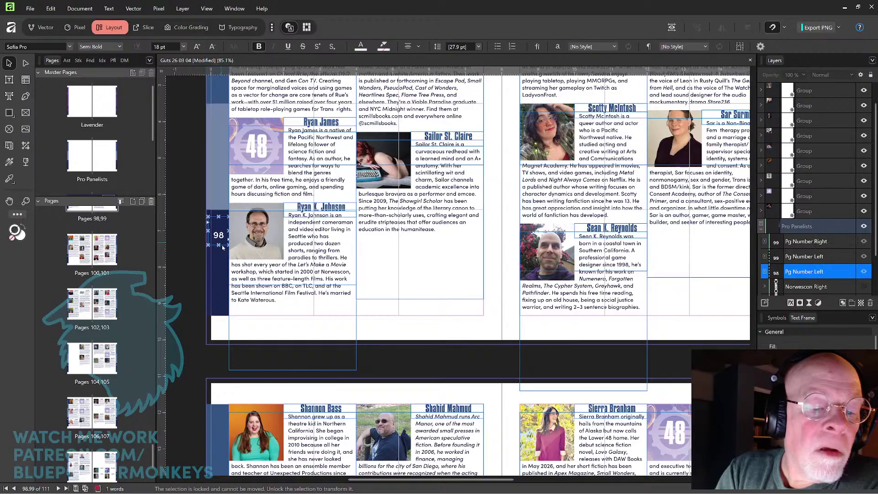
Try moving the left page number off its color band on the Pro Panelists master, undo it, and select the right page number.
{"action": "mouse_move", "coordinate": [151, 127]}
{"action": "left_mouse_down"}
{"action": "mouse_move", "coordinate": [152, 157]}
{"action": "mouse_move", "coordinate": [151, 130]}
{"action": "left_mouse_up"}
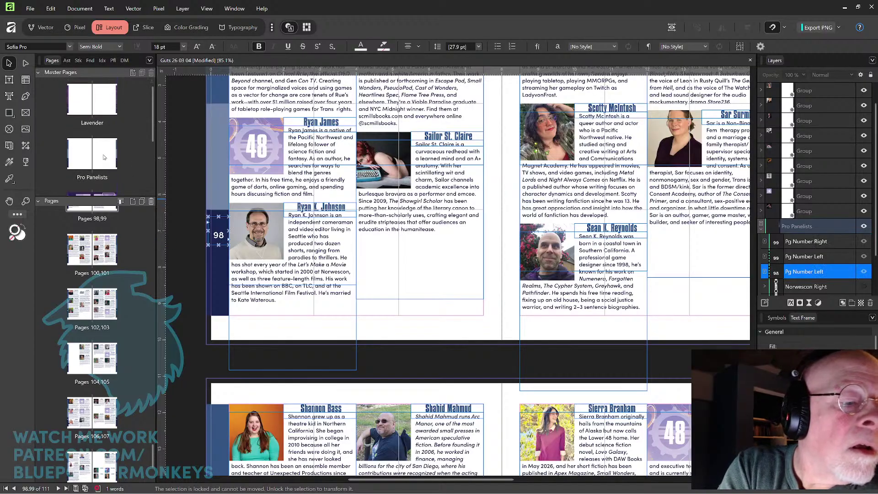
{"action": "double_click", "coordinate": [104, 157]}
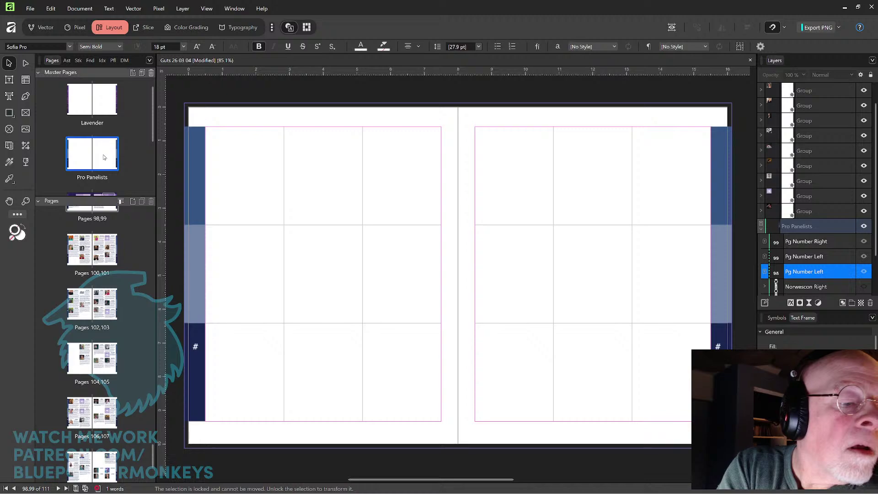
{"action": "left_click", "coordinate": [197, 351]}
{"action": "left_click_drag", "start_coordinate": [196, 350], "coordinate": [244, 315]}
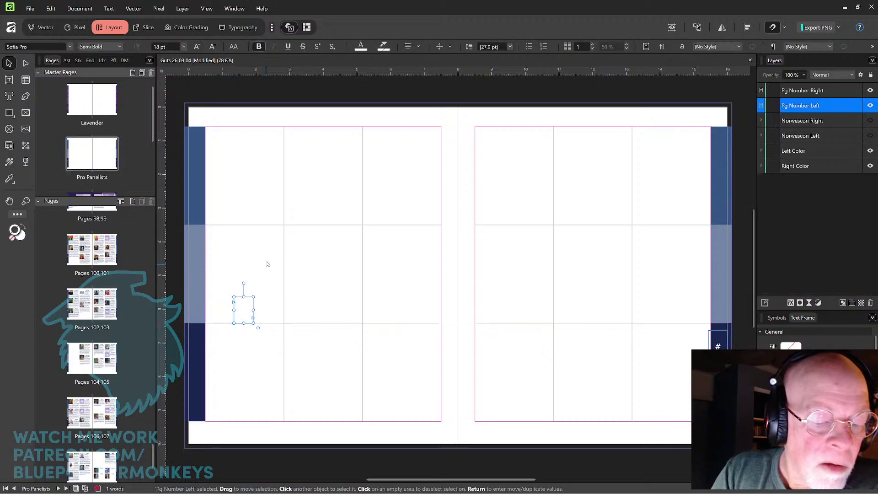
{"action": "key", "text": "ctrl+z"}
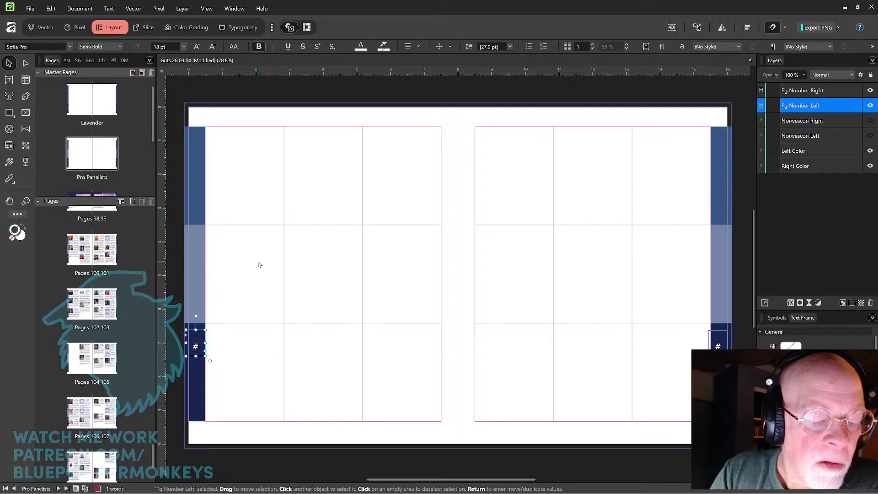
{"action": "left_click", "coordinate": [722, 333]}
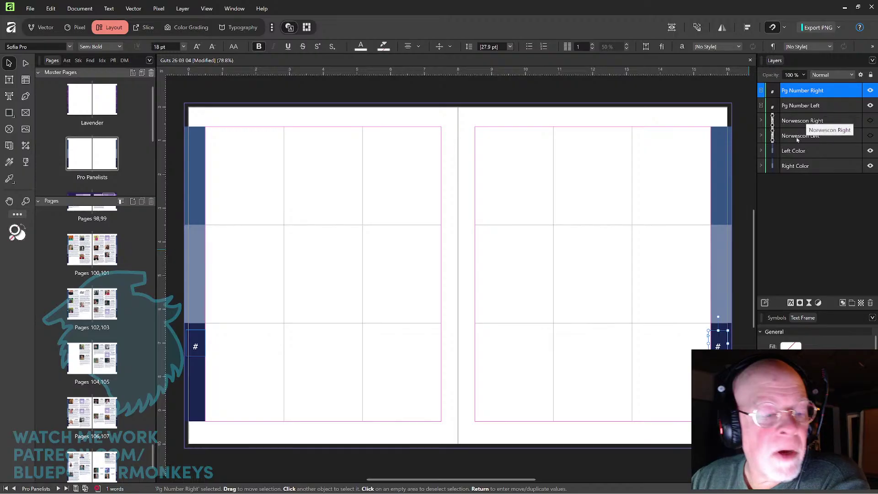
Select page 99's overlapping page number and examine the page number layers in that spread's Pro Panelists master content.
{"action": "double_click", "coordinate": [94, 213]}
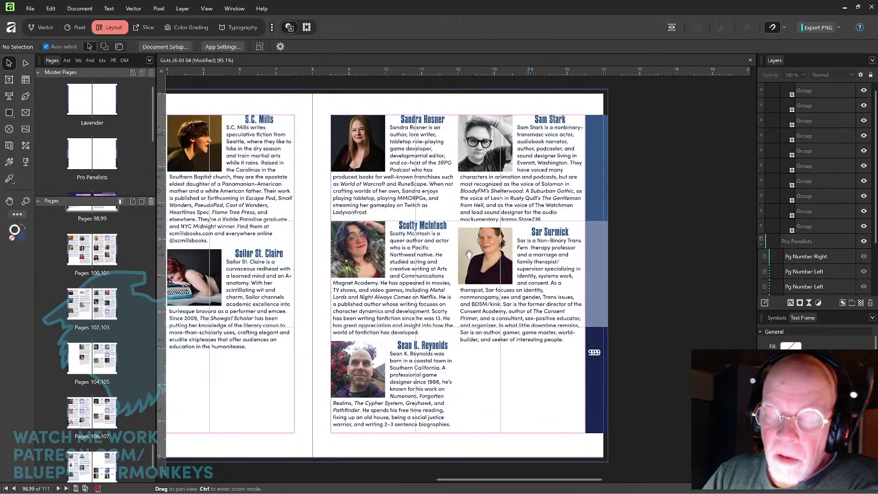
{"action": "left_click_drag", "start_coordinate": [430, 269], "coordinate": [575, 179]}
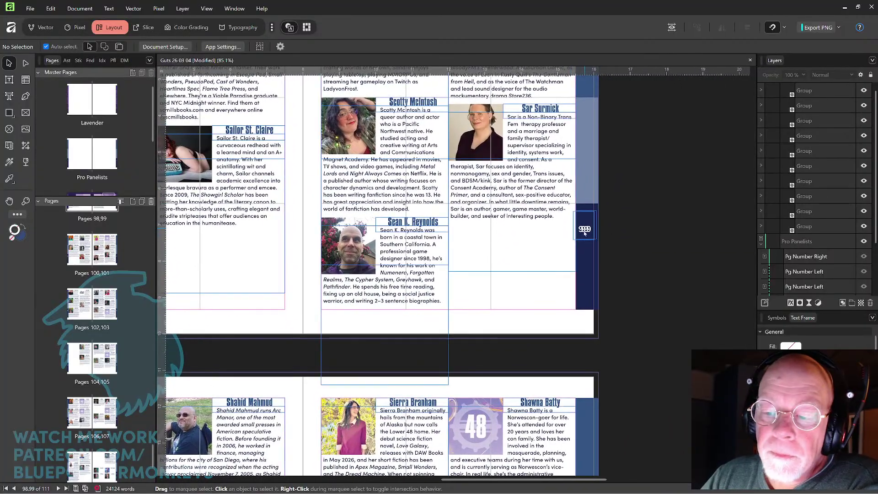
{"action": "left_click", "coordinate": [585, 231]}
{"action": "left_click", "coordinate": [569, 254]}
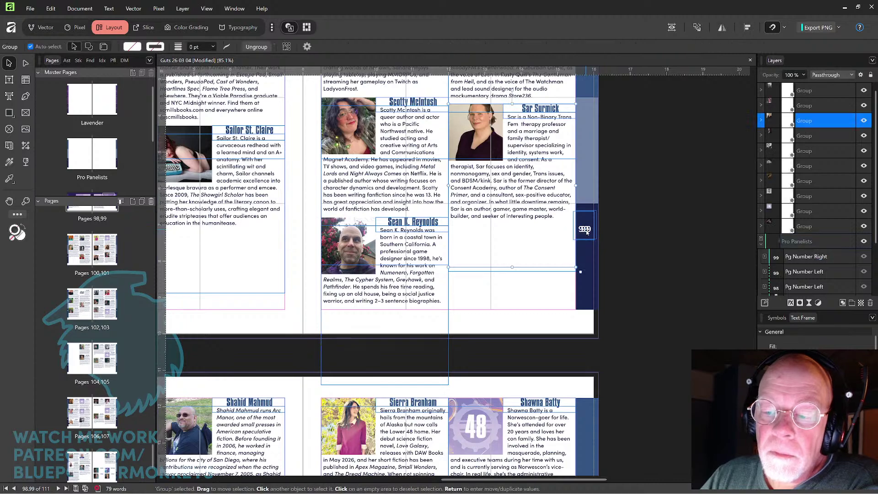
{"action": "left_click", "coordinate": [585, 232]}
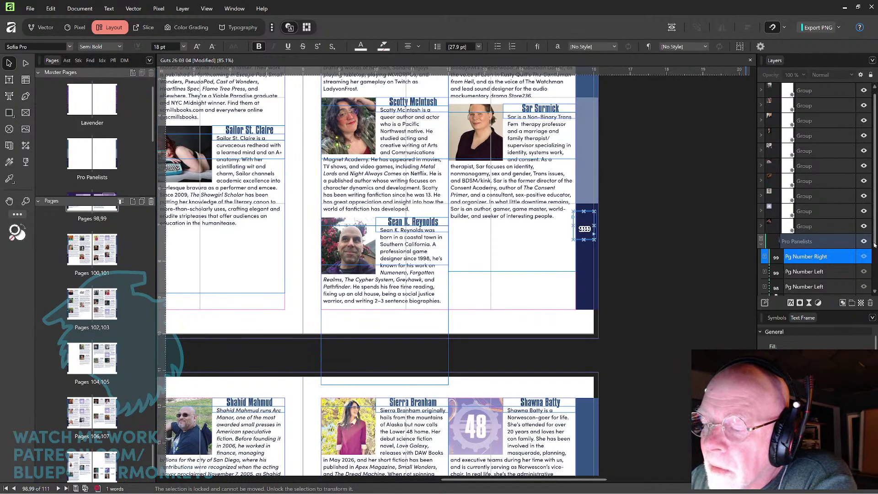
{"action": "left_click_drag", "start_coordinate": [875, 246], "coordinate": [875, 249]}
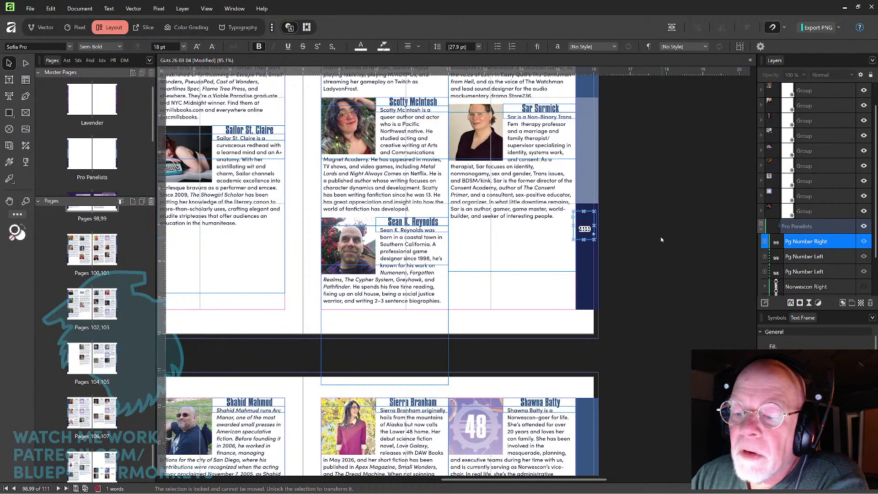
Examine the Pro Panelists page number layers on pages 96 and 97 for comparison.
{"action": "left_click_drag", "start_coordinate": [468, 246], "coordinate": [608, 356]}
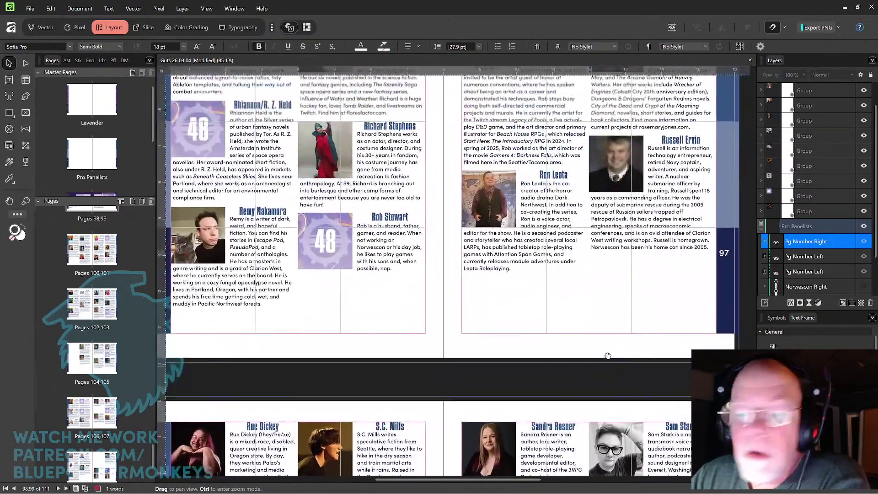
{"action": "left_click_drag", "start_coordinate": [666, 304], "coordinate": [668, 320]}
{"action": "left_click", "coordinate": [693, 311]}
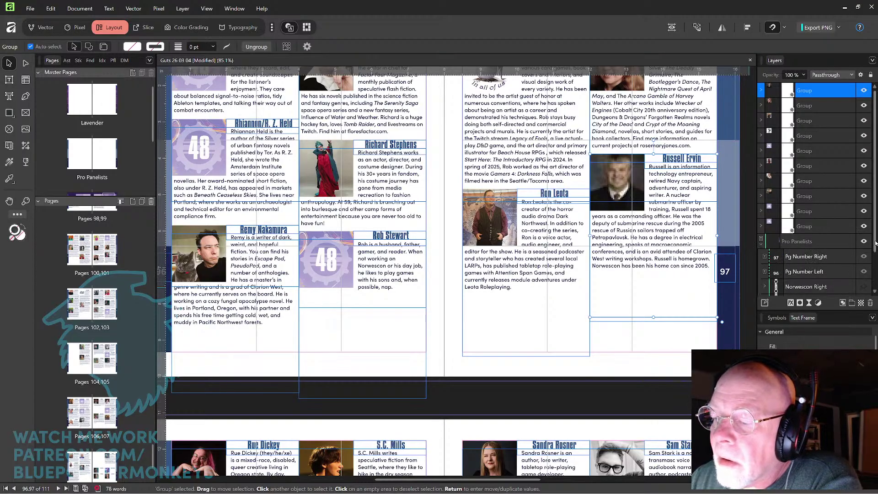
{"action": "left_click_drag", "start_coordinate": [874, 252], "coordinate": [872, 277]}
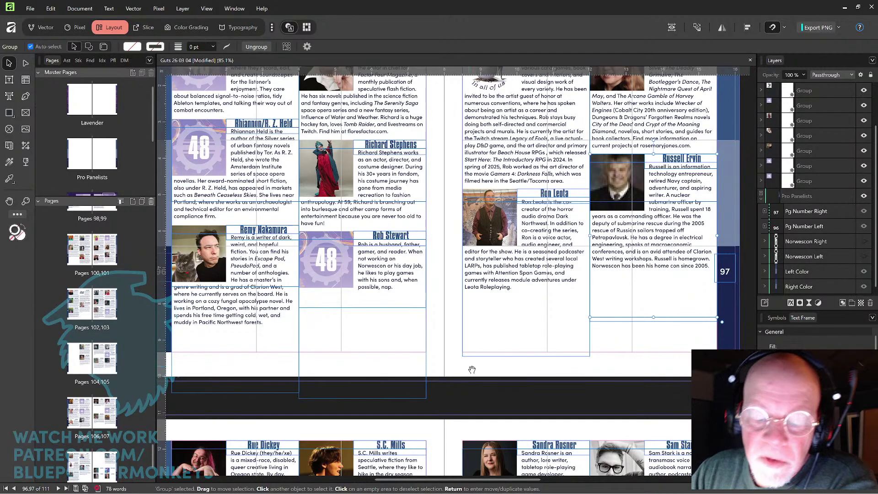
Try deleting page 98's Pg Number Left layer from the detached Pro Panelists content, and undo the deletion.
{"action": "left_click_drag", "start_coordinate": [472, 403], "coordinate": [471, 86]}
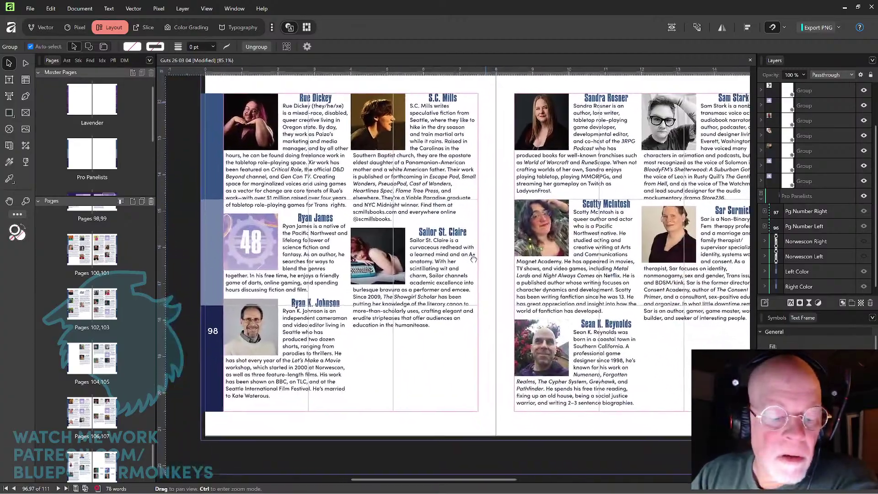
{"action": "left_click", "coordinate": [641, 381]}
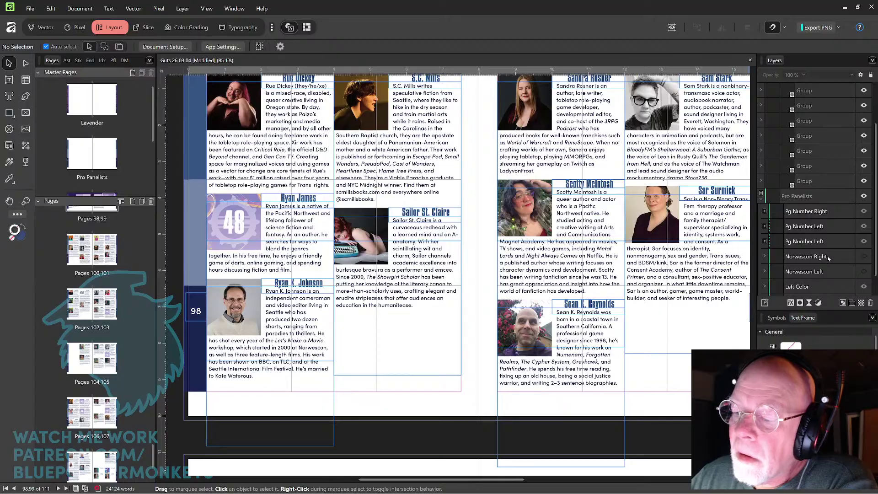
{"action": "left_click", "coordinate": [845, 246]}
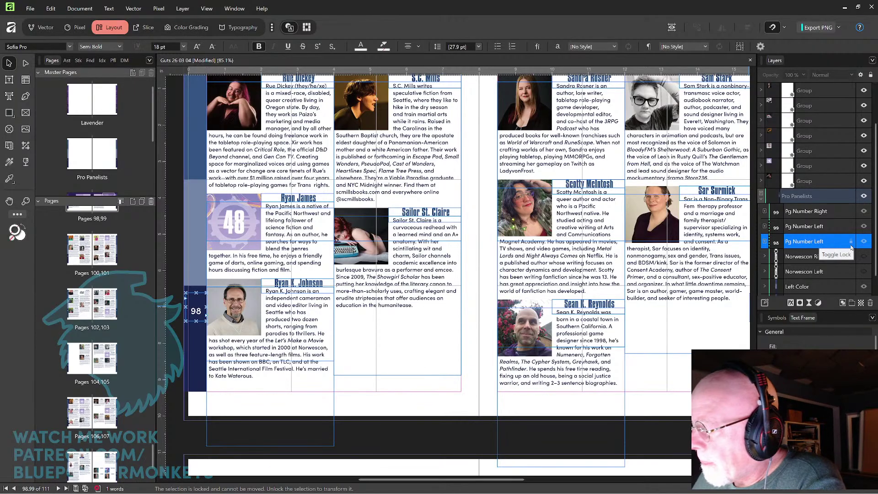
{"action": "left_click", "coordinate": [851, 243]}
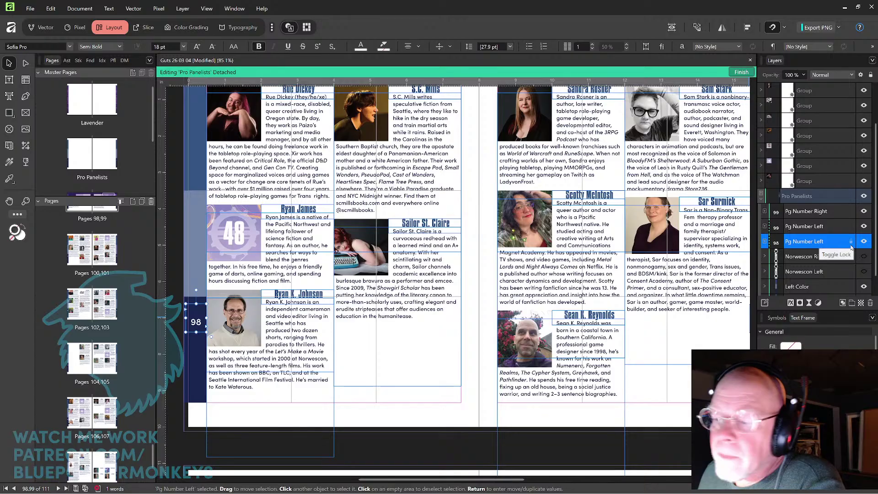
{"action": "key", "text": "Delete"}
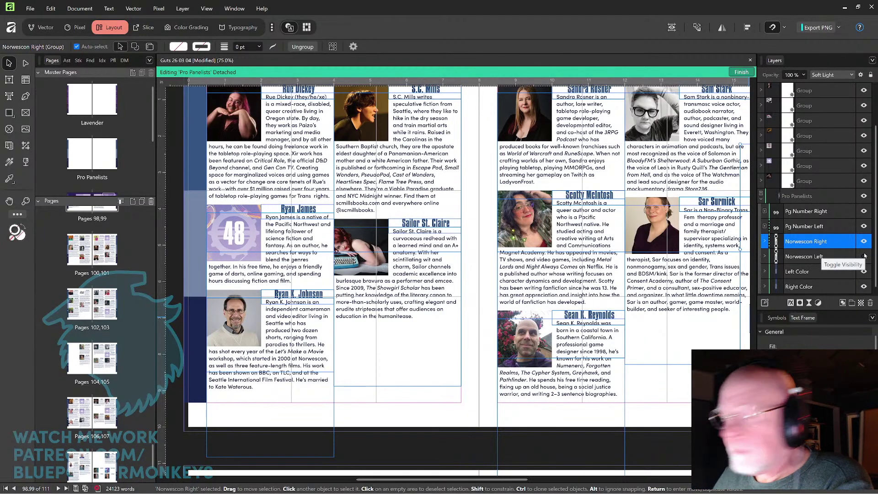
{"action": "key", "text": "ctrl+minus"}
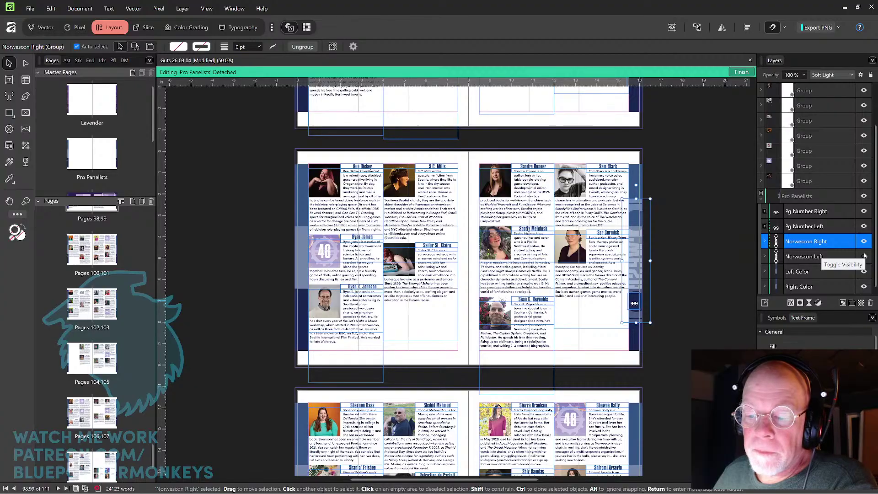
{"action": "key", "text": "ctrl+plus"}
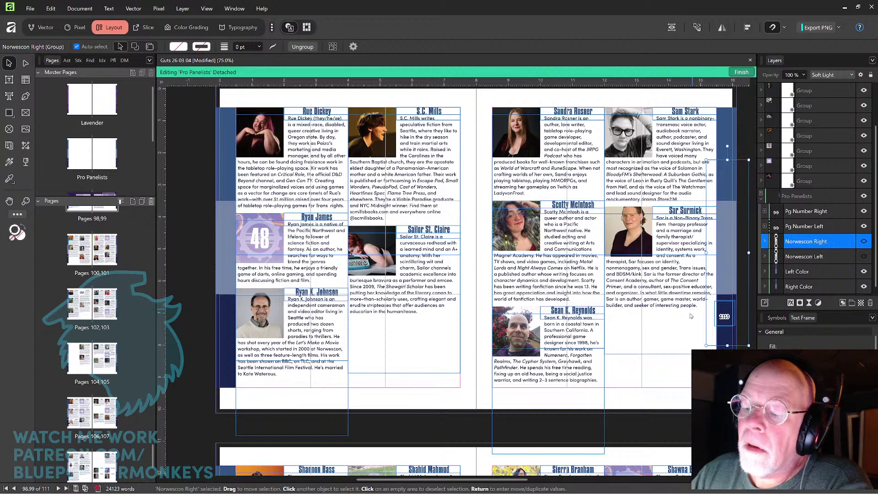
{"action": "key", "text": "ctrl+v"}
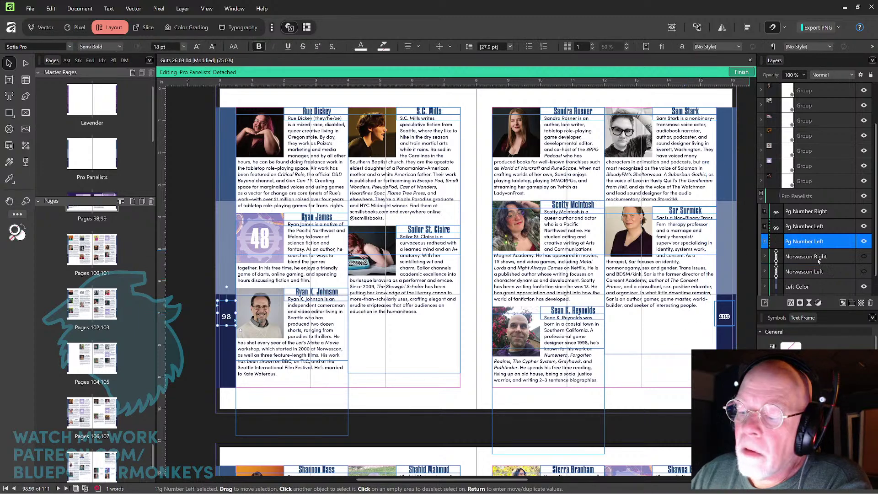
Compare the Pg Number Right and Pg Number Left layers on pages 98 and 99 with those on pages 96 and 97.
{"action": "left_click", "coordinate": [841, 228]}
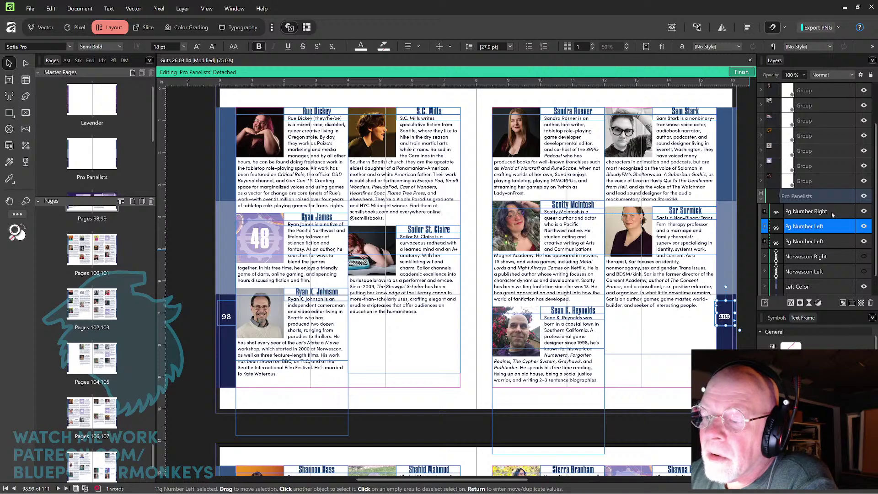
{"action": "double_click", "coordinate": [833, 213]}
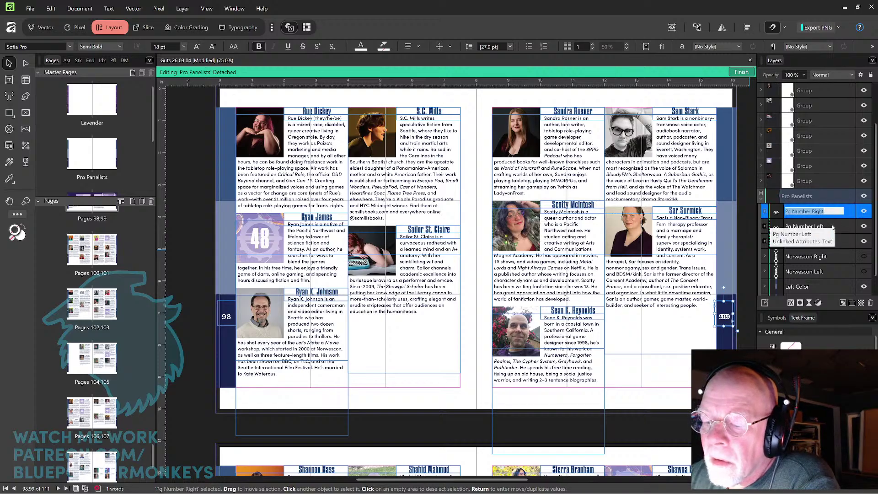
{"action": "left_click", "coordinate": [834, 227]}
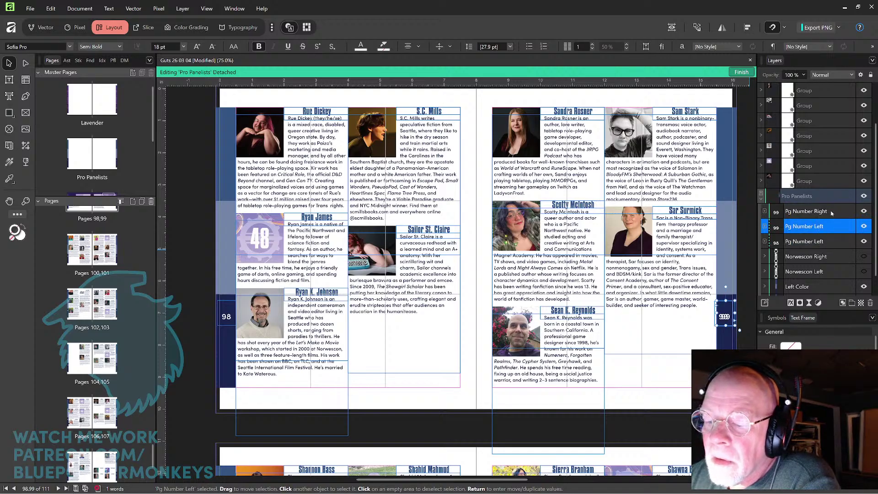
{"action": "left_click", "coordinate": [831, 212]}
{"action": "scroll", "coordinate": [723, 288], "scroll_direction": "up", "scroll_amount": 10}
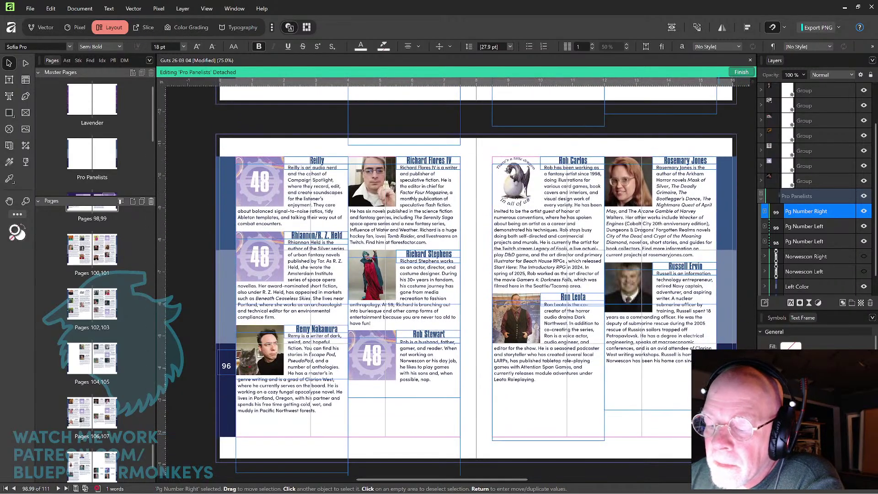
{"action": "scroll", "coordinate": [476, 266], "scroll_direction": "down", "scroll_amount": 1}
{"action": "key", "text": "Escape"}
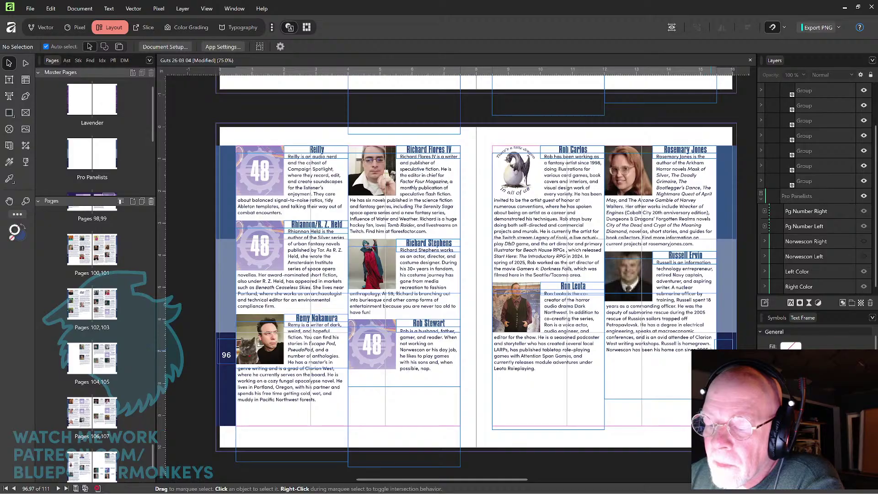
{"action": "scroll", "coordinate": [476, 270], "scroll_direction": "down", "scroll_amount": 10}
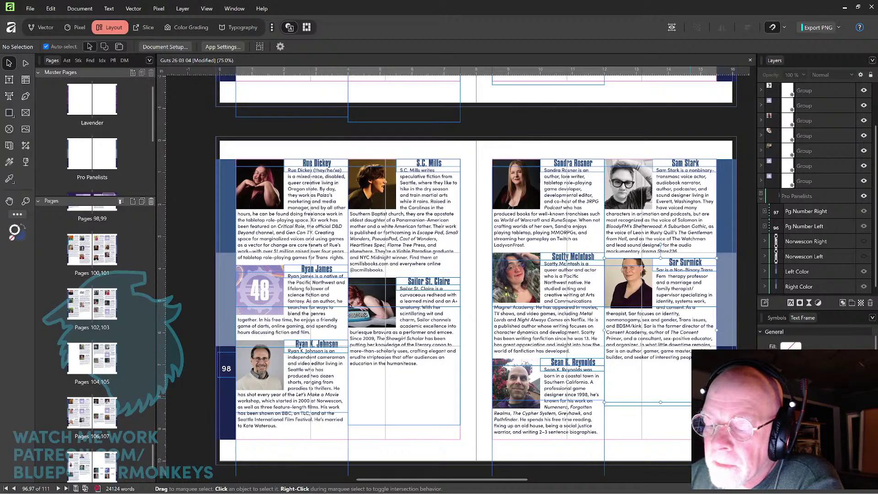
Delete the extra Pg Number Left layer over page 99 from the spread's detached Pro Panelists content.
{"action": "left_click", "coordinate": [832, 212]}
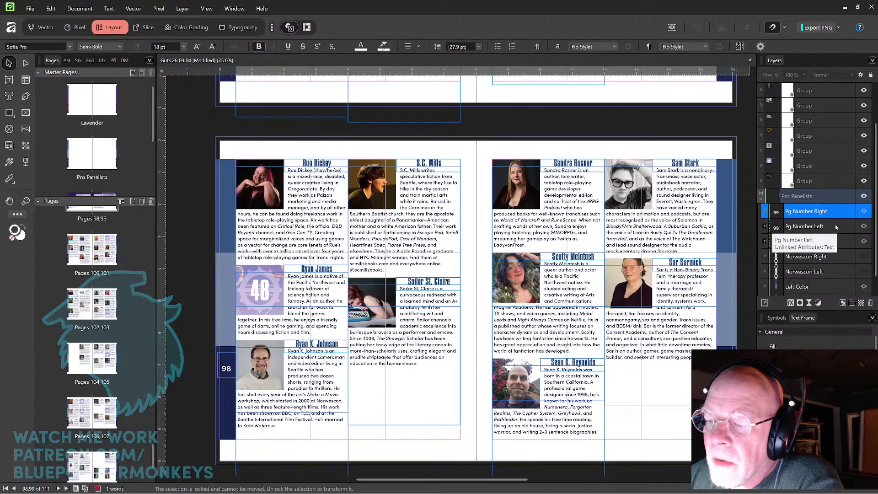
{"action": "left_click", "coordinate": [836, 227]}
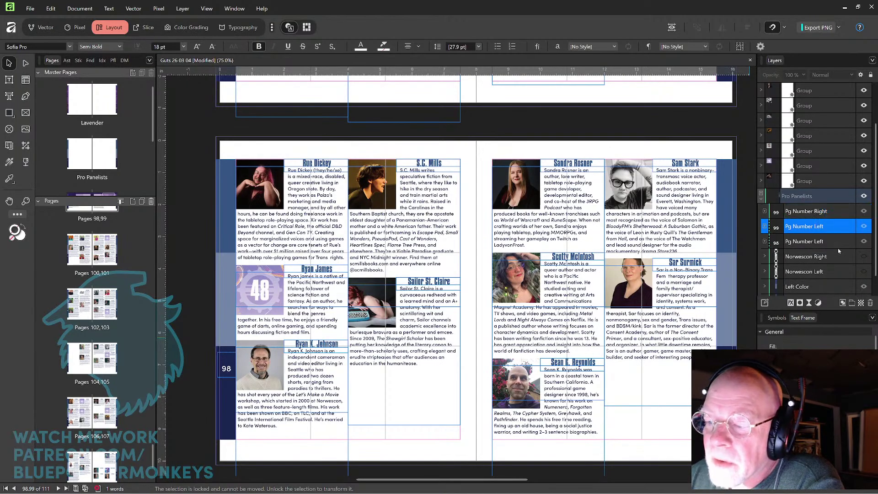
{"action": "key", "text": "ctrl+alt+d"}
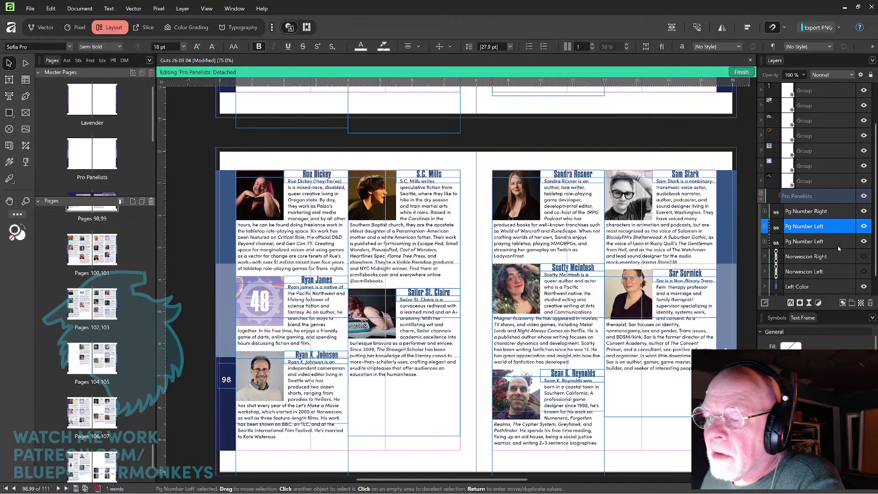
{"action": "key", "text": "Delete"}
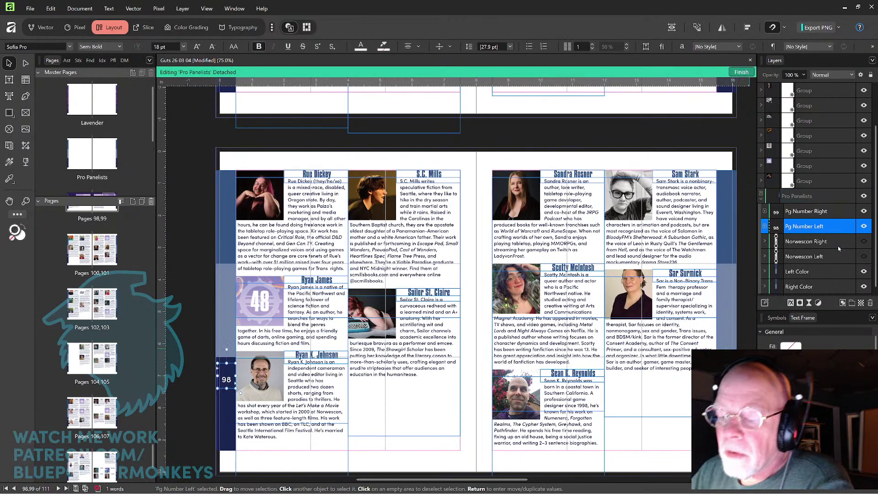
Finish the detached editing and expand the Pro Panelists master content of pages 100 and 101 down to its page number layers.
{"action": "key", "text": "space"}
{"action": "scroll", "coordinate": [618, 234], "scroll_direction": "down", "scroll_amount": 5}
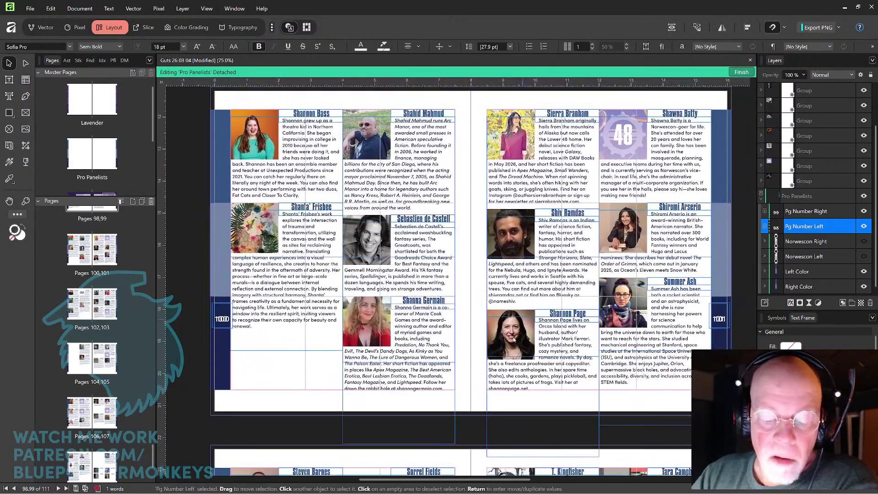
{"action": "left_click", "coordinate": [468, 425]}
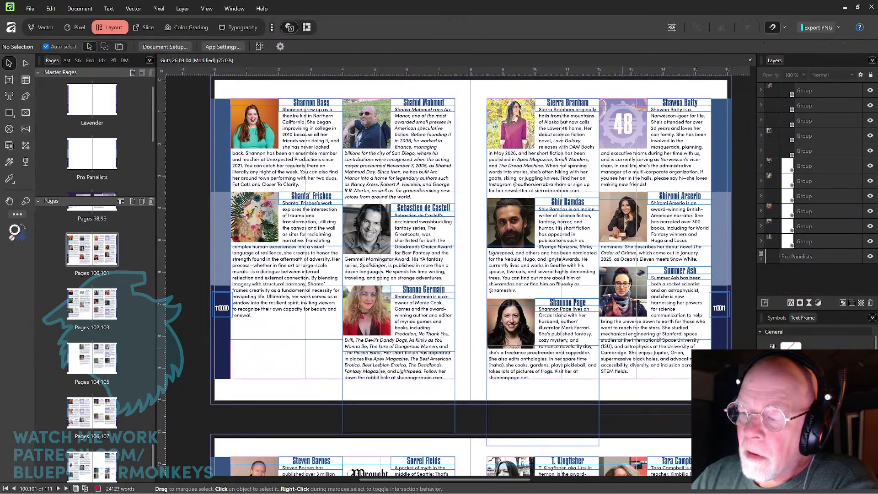
{"action": "left_click", "coordinate": [761, 259]}
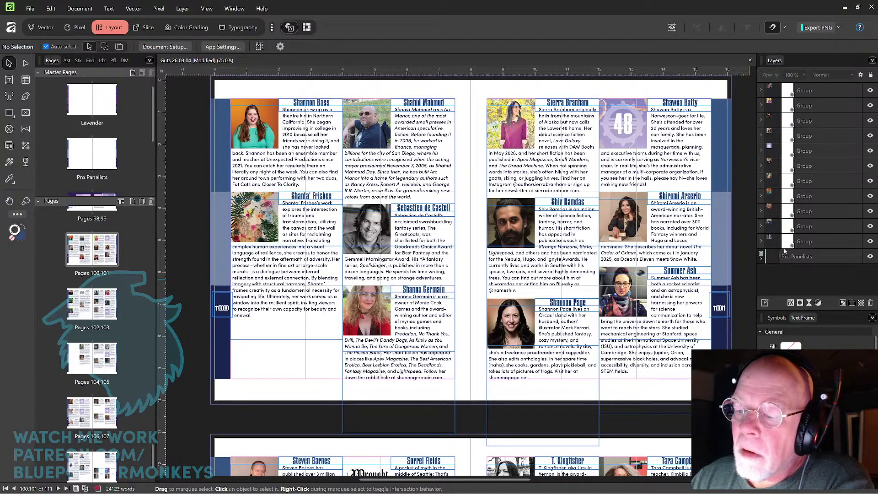
{"action": "left_click_drag", "start_coordinate": [875, 243], "coordinate": [875, 266]}
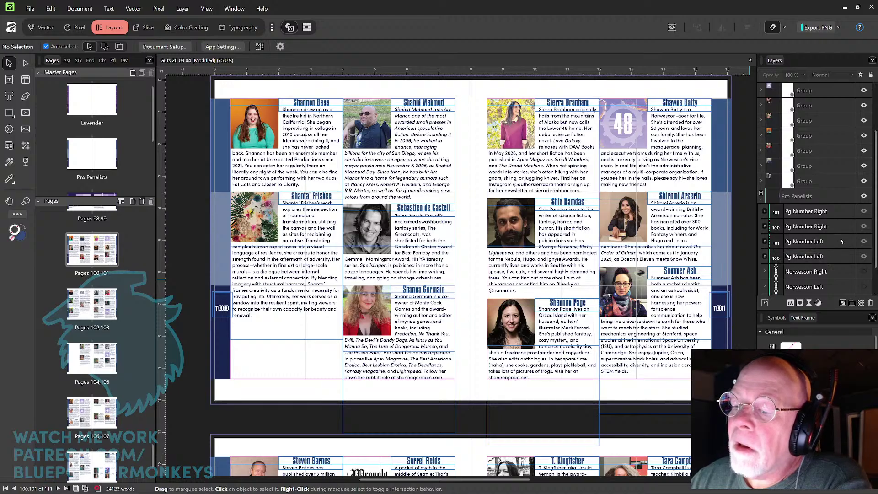
Identify the Pg Number Right layers of pages 100 and 101 and unlock page 101's for detached editing of the Pro Panelists content.
{"action": "left_click", "coordinate": [839, 213]}
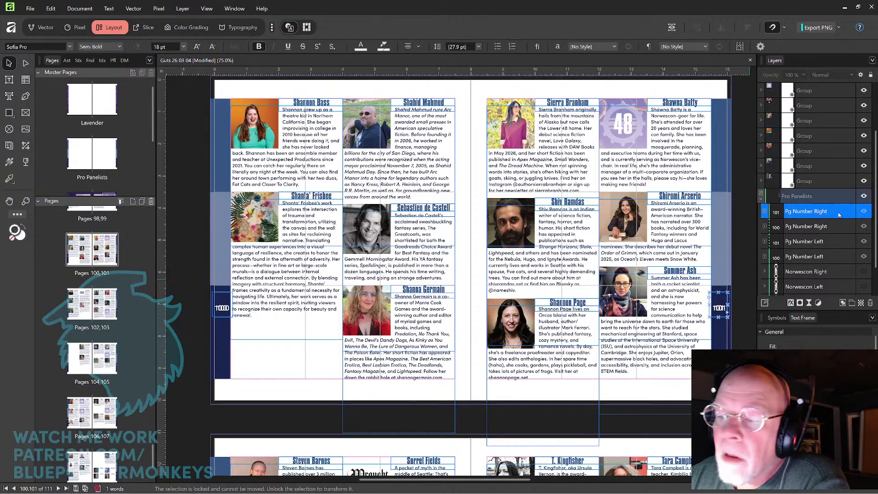
{"action": "double_click", "coordinate": [836, 213]}
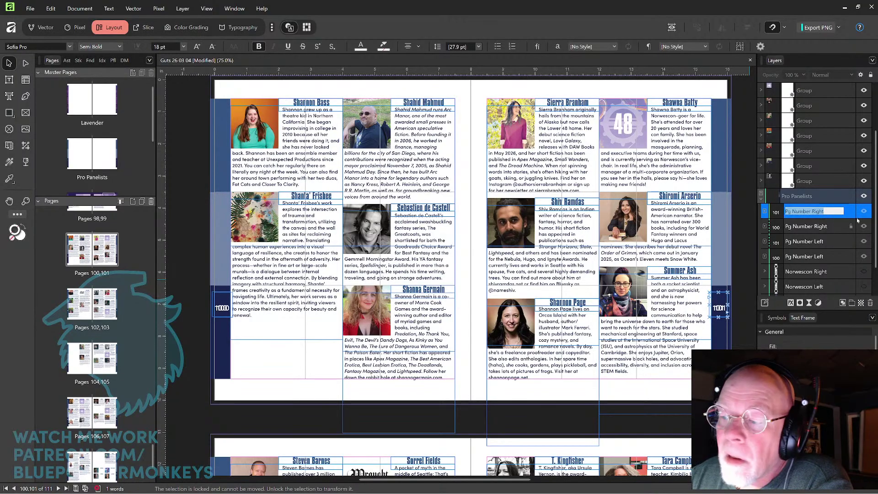
{"action": "key", "text": "Escape"}
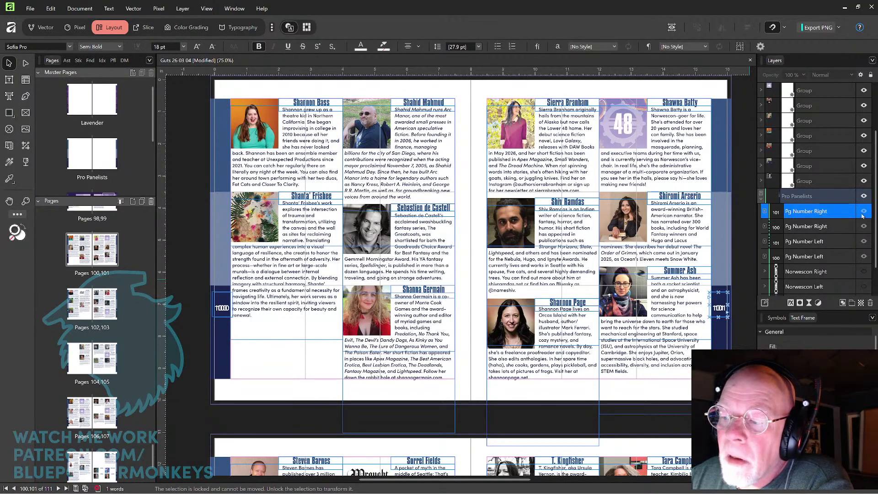
{"action": "left_click", "coordinate": [835, 227]}
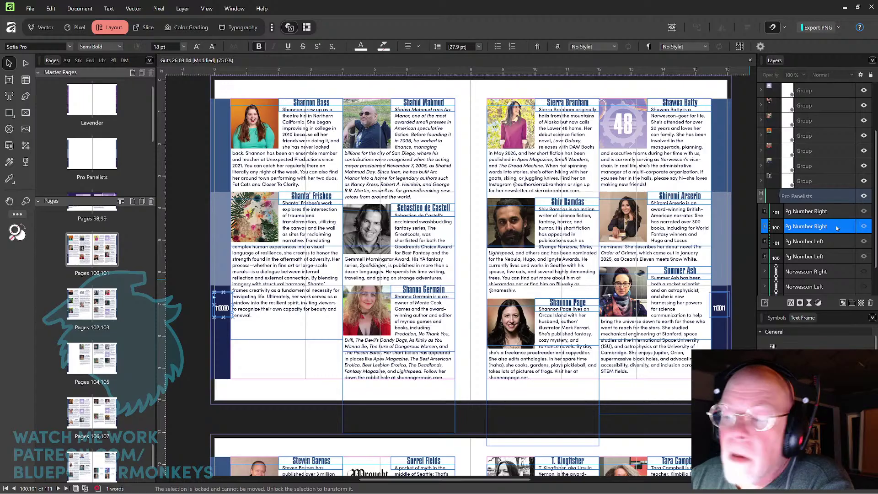
{"action": "left_click", "coordinate": [838, 213]}
{"action": "double_click", "coordinate": [837, 212]}
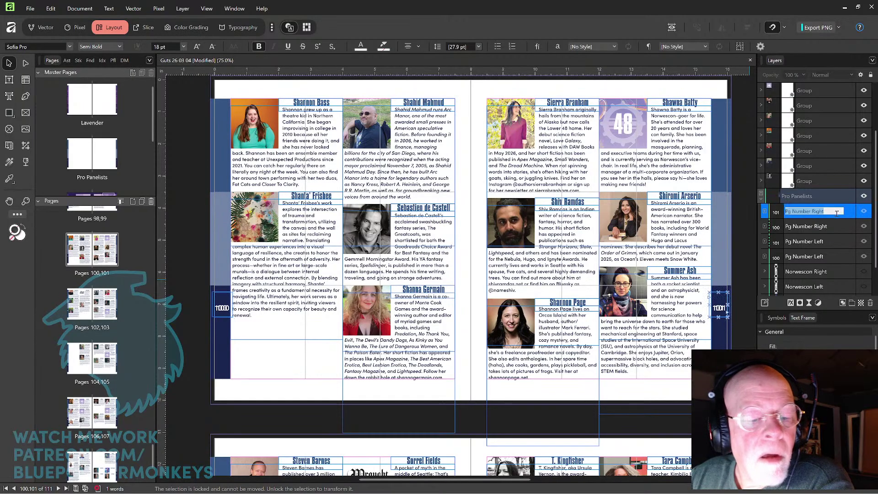
{"action": "key", "text": "Return"}
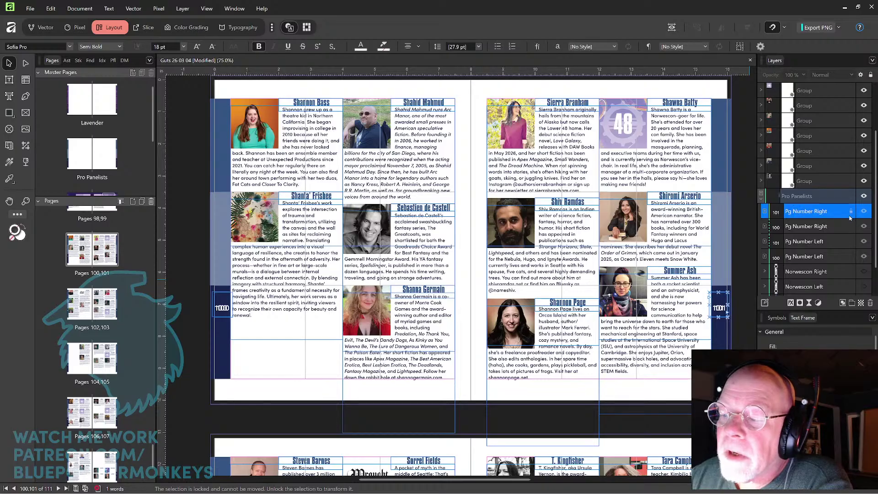
{"action": "left_click", "coordinate": [851, 212]}
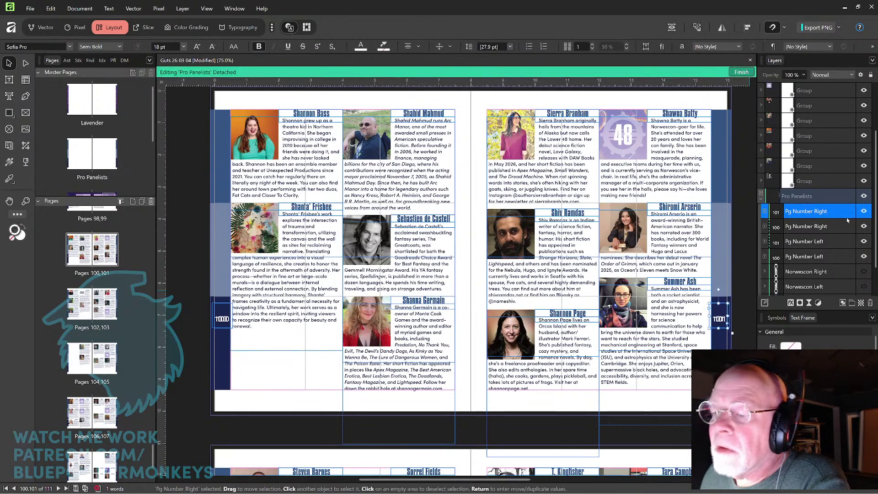
Try deleting page 101's Pg Number Right layer from the detached content, and undo the deletion.
{"action": "key", "text": "Delete"}
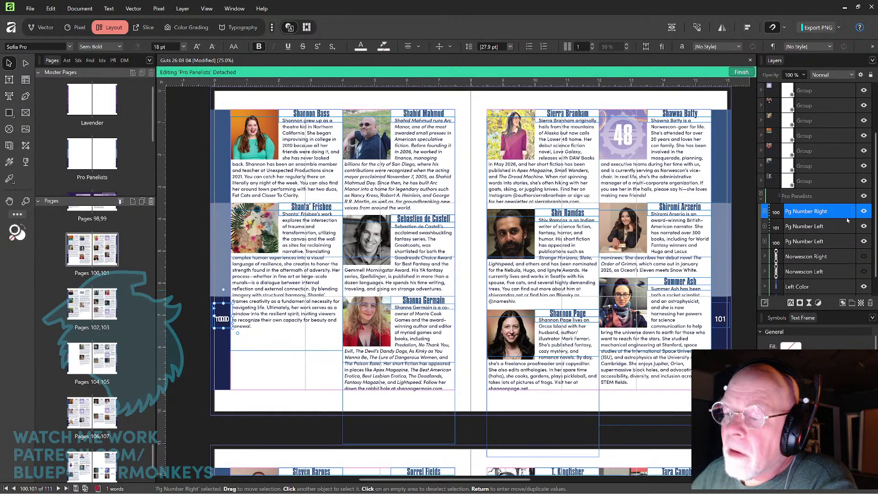
{"action": "left_click", "coordinate": [838, 228]}
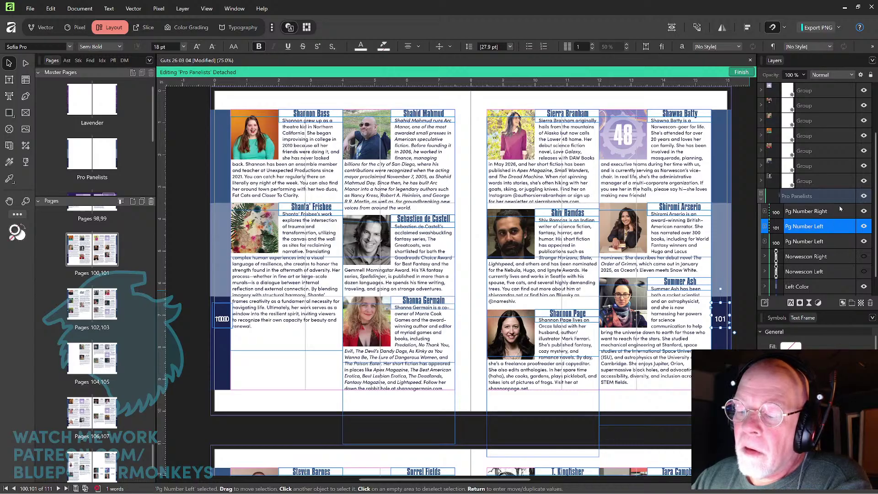
{"action": "left_click", "coordinate": [840, 209]}
{"action": "key", "text": "ctrl+j"}
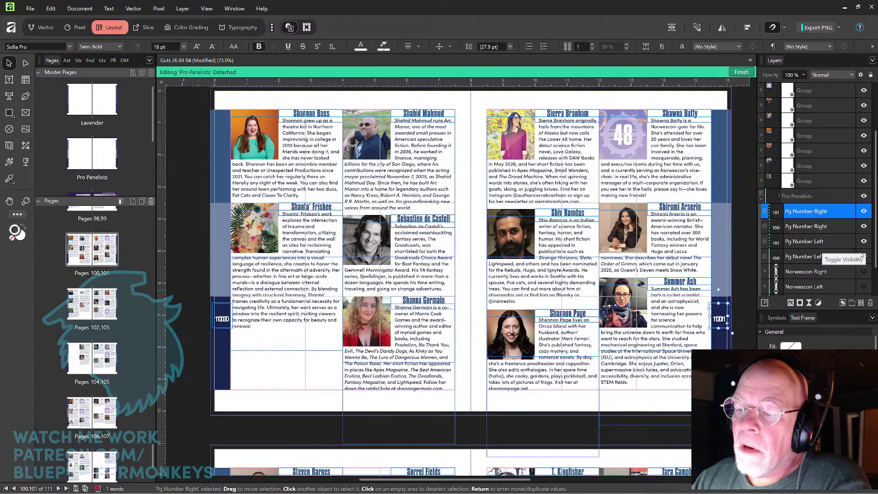
Delete both duplicate Pg Number Left layers of pages 100 and 101 from the detached Pro Panelists content.
{"action": "left_click", "coordinate": [845, 228]}
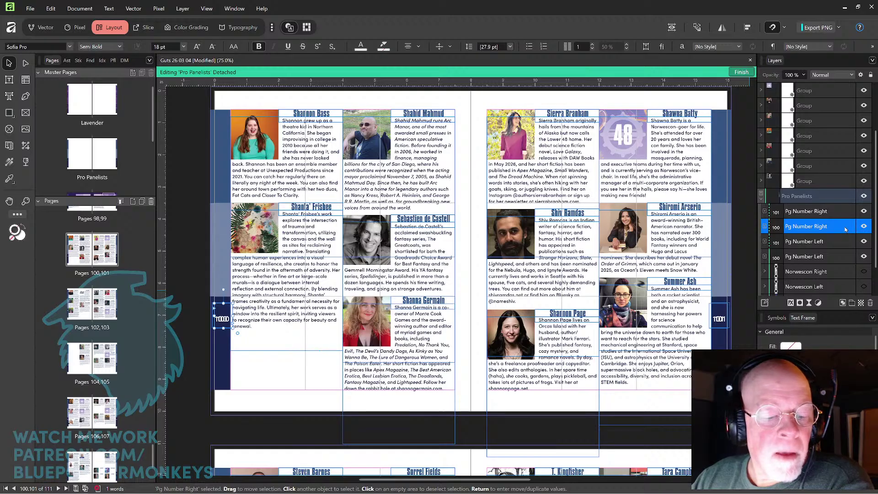
{"action": "left_click", "coordinate": [839, 256]}
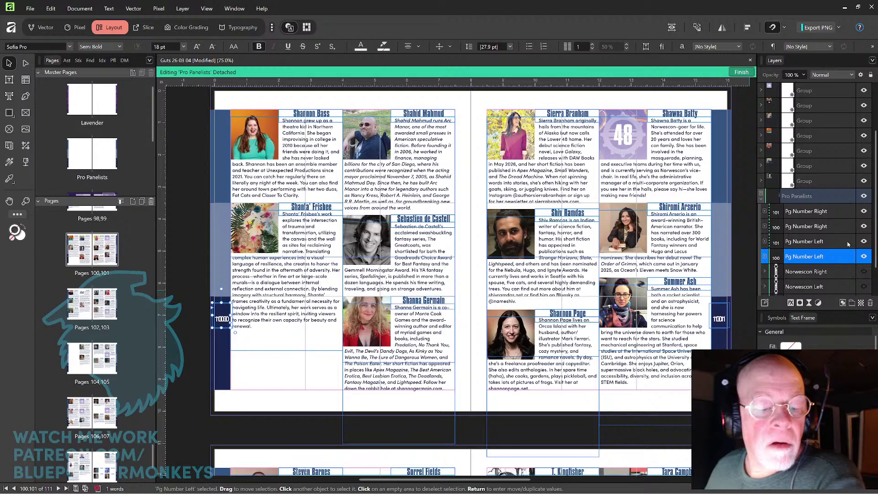
{"action": "key", "text": "Delete"}
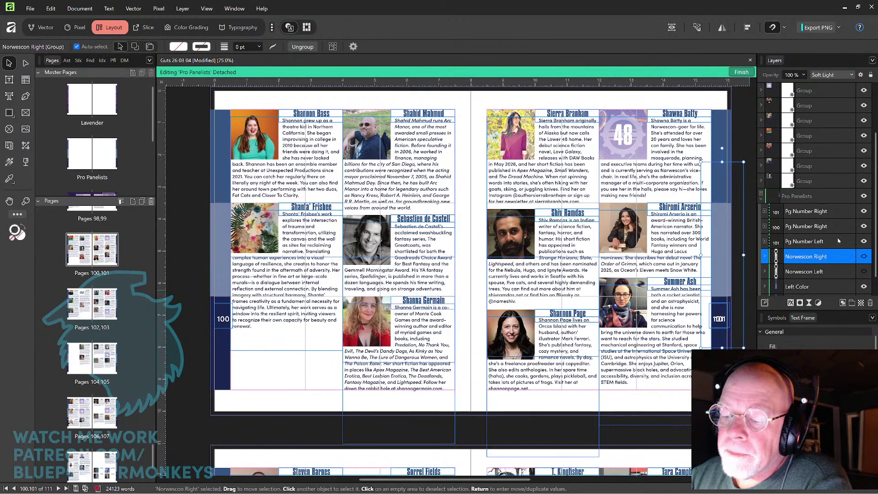
{"action": "left_click", "coordinate": [840, 240]}
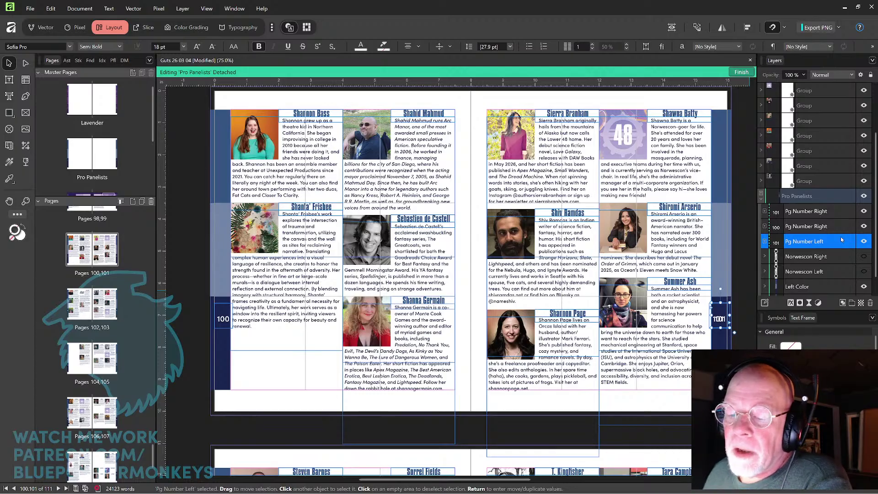
{"action": "key", "text": "Delete"}
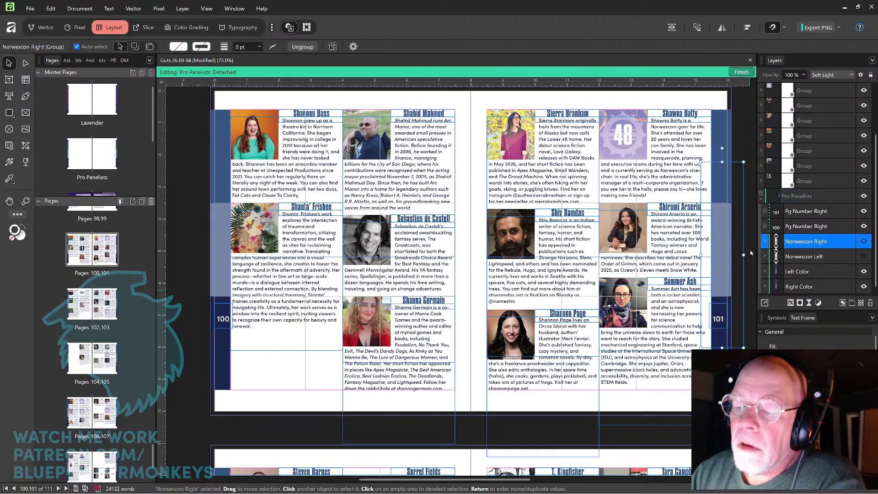
Finish the detached editing and expand the Pro Panelists master content of pages 102 and 103 down to its page number layers.
{"action": "scroll", "coordinate": [751, 264], "scroll_direction": "up", "scroll_amount": 10}
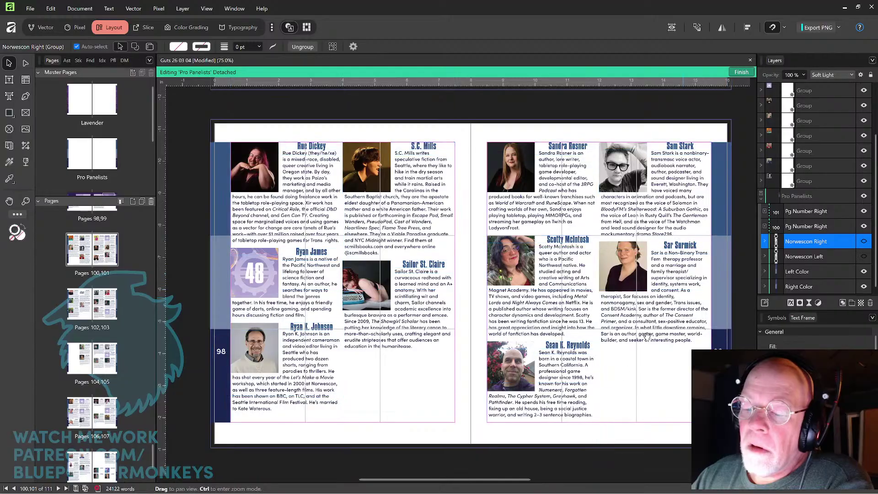
{"action": "scroll", "coordinate": [738, 268], "scroll_direction": "down", "scroll_amount": 8}
{"action": "scroll", "coordinate": [616, 329], "scroll_direction": "down", "scroll_amount": 5}
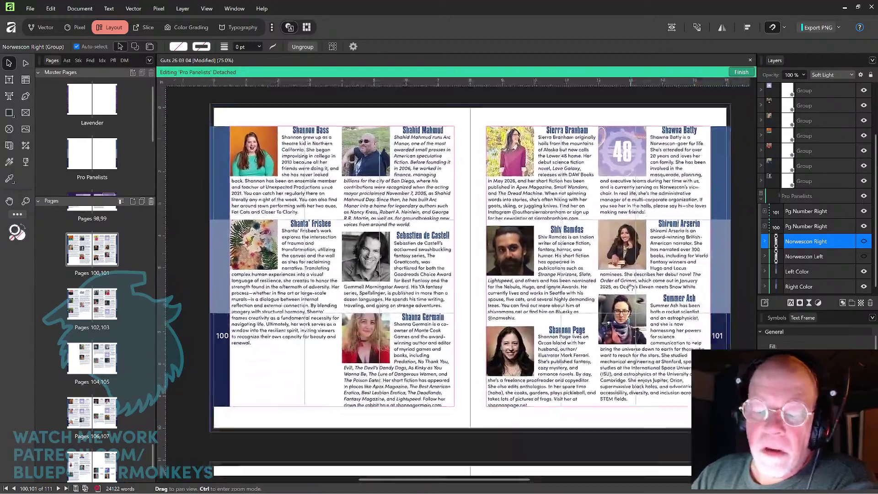
{"action": "scroll", "coordinate": [594, 244], "scroll_direction": "down", "scroll_amount": 5}
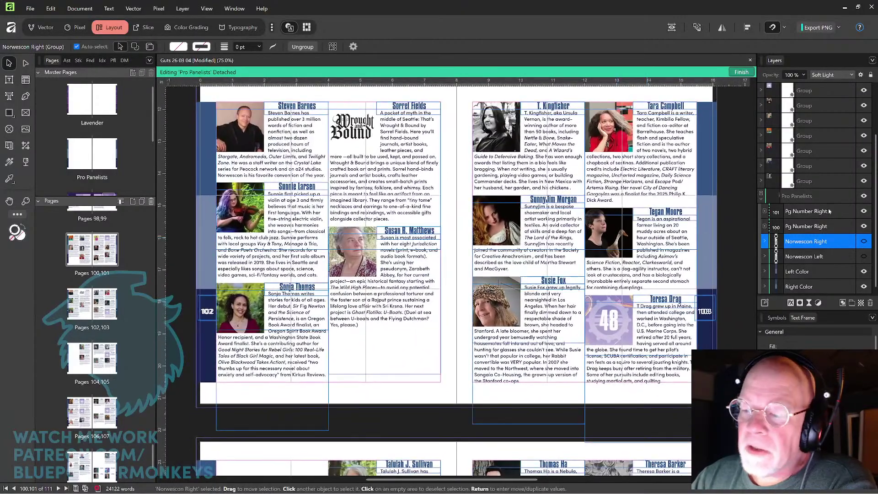
{"action": "left_click", "coordinate": [737, 290]}
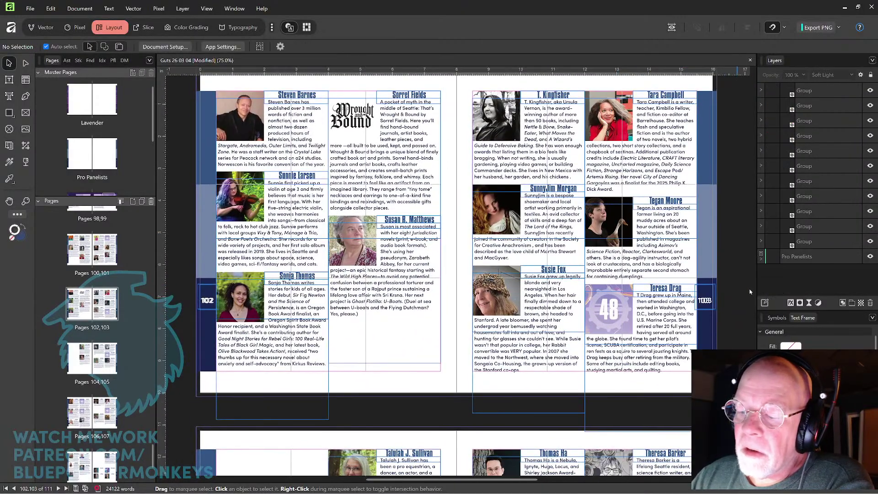
{"action": "left_click", "coordinate": [761, 259]}
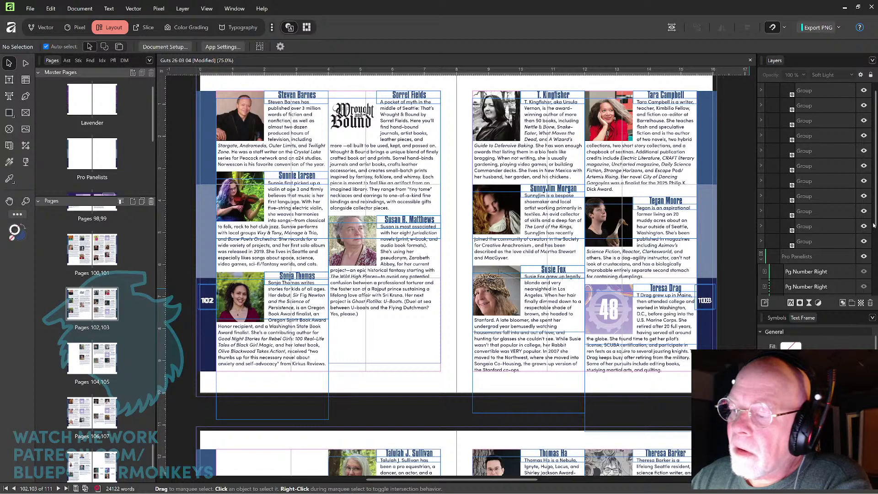
{"action": "left_click_drag", "start_coordinate": [876, 228], "coordinate": [874, 268]}
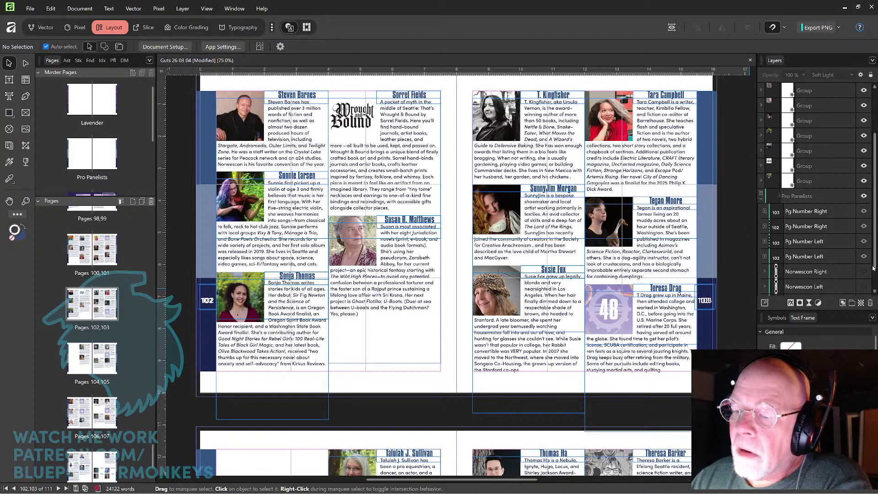
Delete both duplicate Pg Number Left layers of pages 102 and 103 from the spread's Pro Panelists content.
{"action": "left_click", "coordinate": [833, 212]}
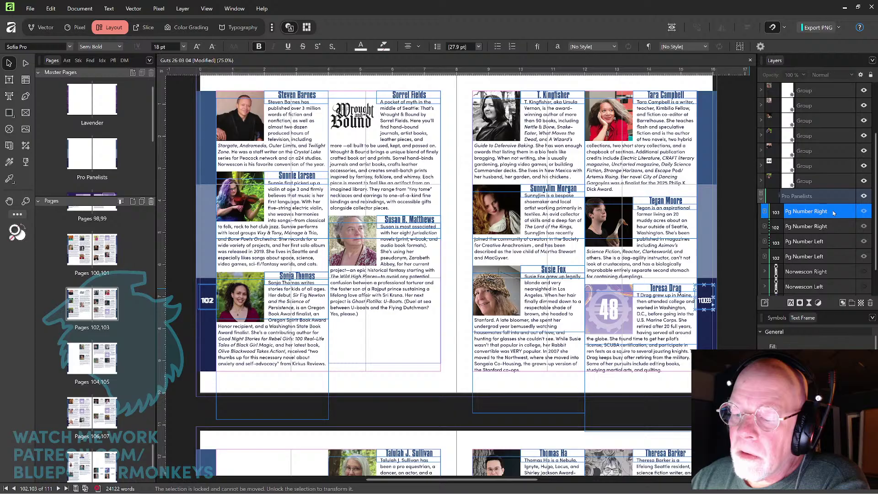
{"action": "left_click", "coordinate": [832, 242]}
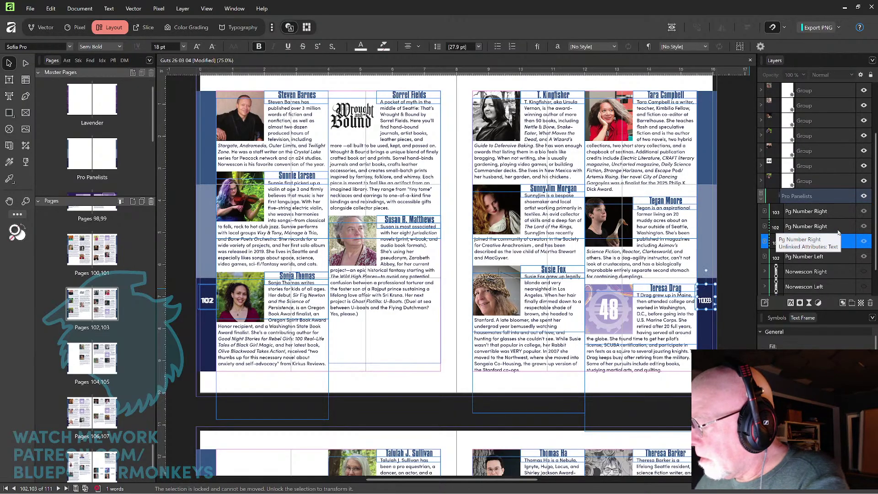
{"action": "key", "text": "Delete"}
{"action": "key", "text": "Delete"}
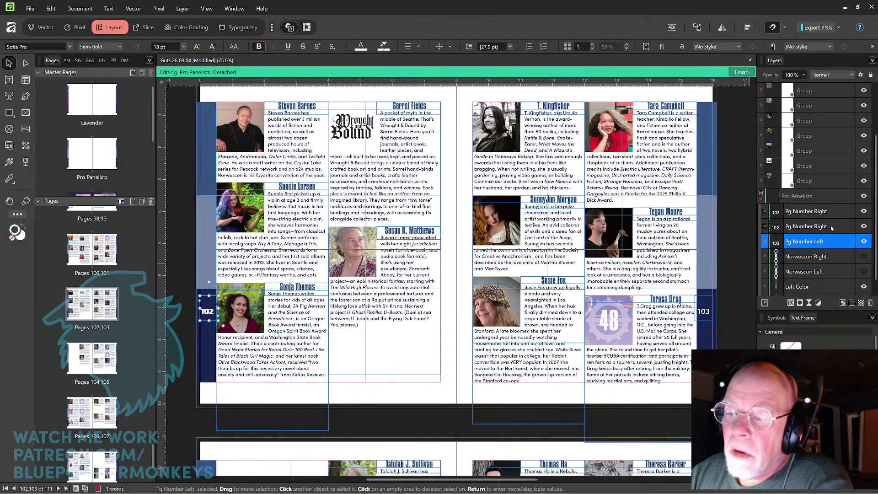
{"action": "left_click", "coordinate": [832, 227]}
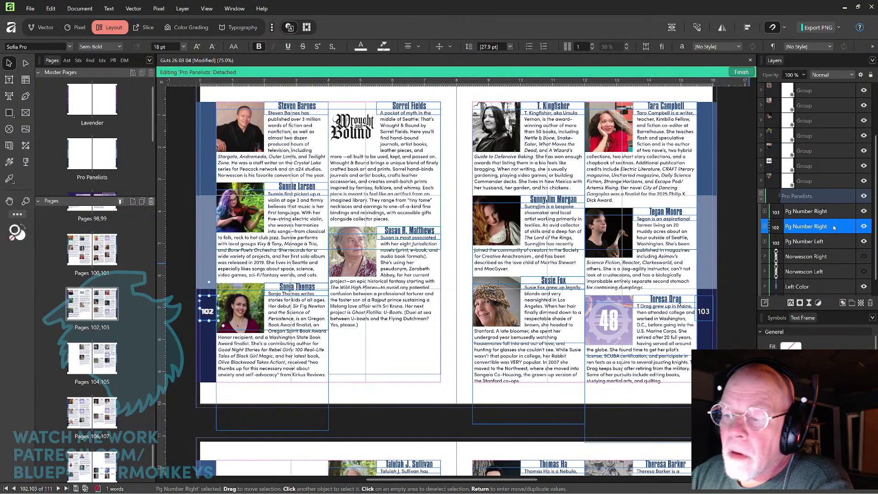
{"action": "left_click", "coordinate": [833, 241]}
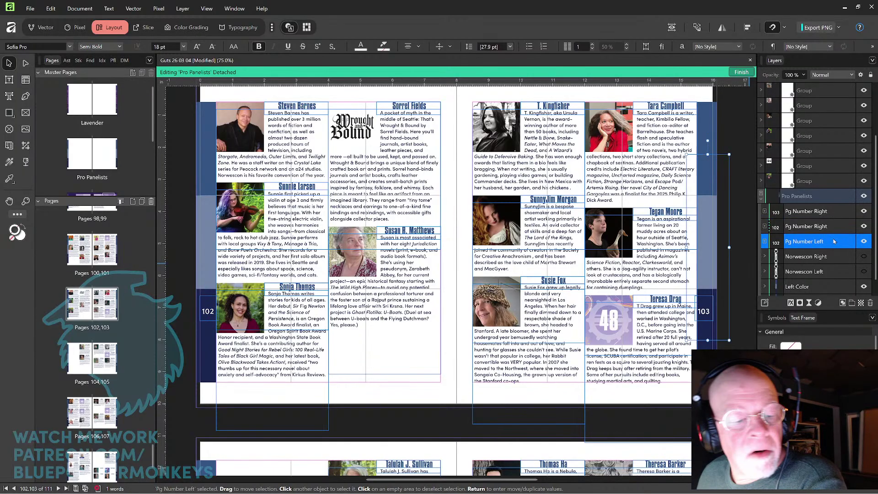
{"action": "key", "text": "Delete"}
Move the two panelist bio groups on page 104 from the inner column into the empty outer column, aligned to its edges.
{"action": "scroll", "coordinate": [546, 385], "scroll_direction": "down", "scroll_amount": 4}
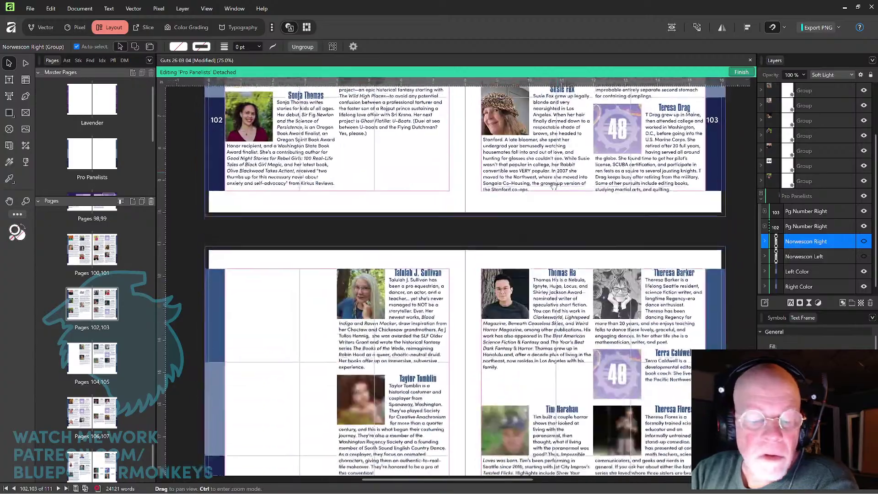
{"action": "scroll", "coordinate": [531, 364], "scroll_direction": "down", "scroll_amount": 5}
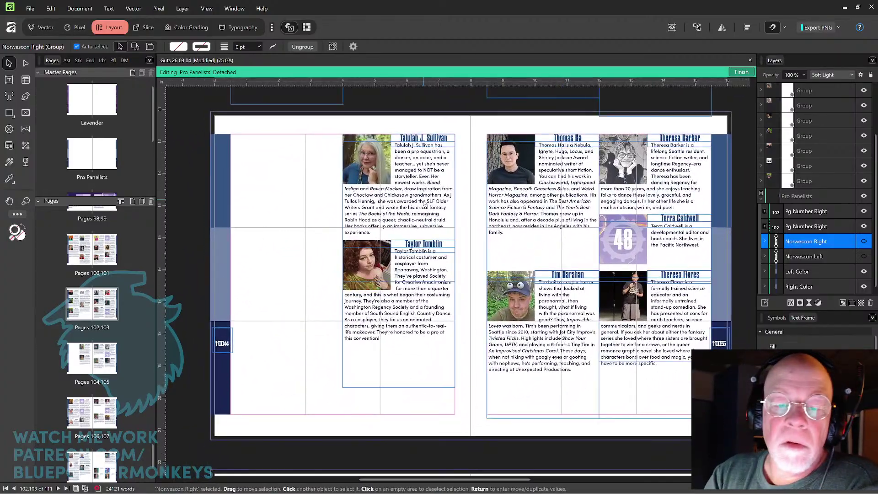
{"action": "left_click_drag", "start_coordinate": [418, 213], "coordinate": [324, 202]}
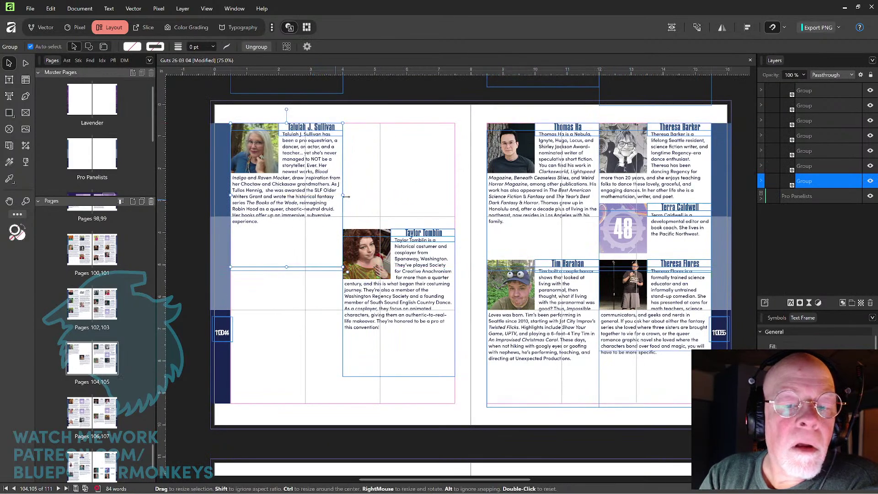
{"action": "left_click_drag", "start_coordinate": [419, 280], "coordinate": [306, 278]}
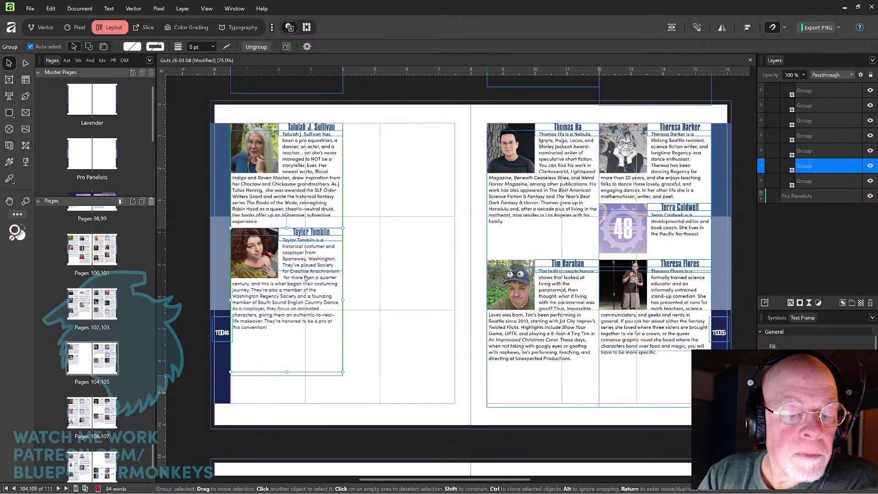
Try tightening the tracking of the whole upper bio text on page 104, and restore its letter spacing.
{"action": "left_click", "coordinate": [9, 80]}
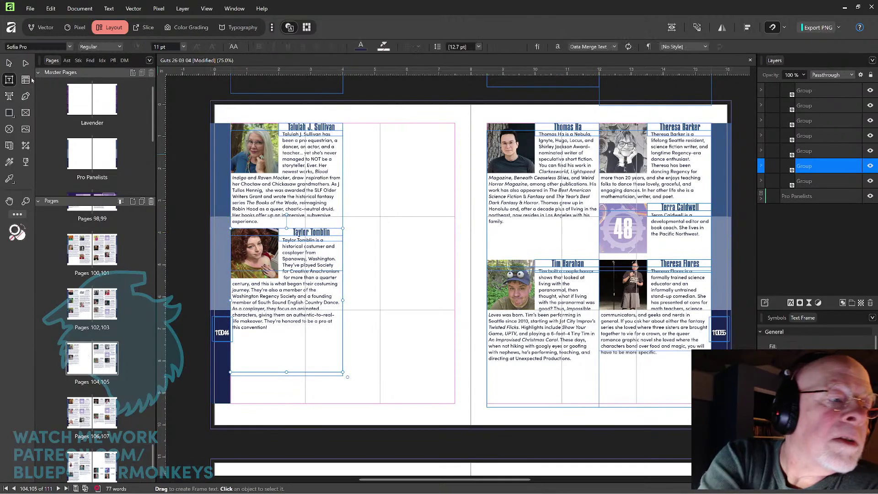
{"action": "left_click", "coordinate": [319, 215]}
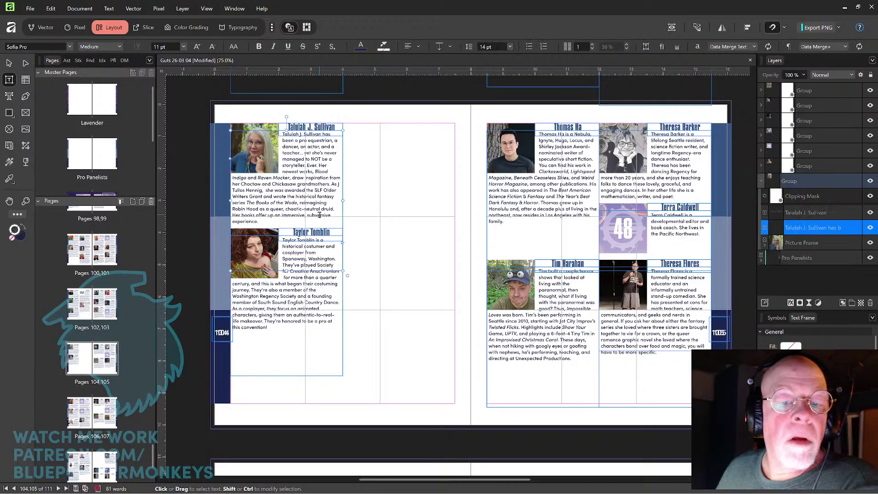
{"action": "key", "text": "shift+Down"}
{"action": "key", "text": "shift+Down"}
{"action": "key", "text": "shift+Down"}
{"action": "key", "text": "shift+Down"}
{"action": "key", "text": "shift+Down"}
{"action": "key", "text": "shift+Down"}
{"action": "key", "text": "shift+Down"}
{"action": "key", "text": "shift+Down"}
{"action": "key", "text": "shift+Down"}
{"action": "key", "text": "shift+Down"}
{"action": "key", "text": "shift+Down"}
{"action": "key", "text": "shift+Down"}
{"action": "key", "text": "shift+Down"}
{"action": "key", "text": "shift+Down"}
{"action": "key", "text": "shift+Down"}
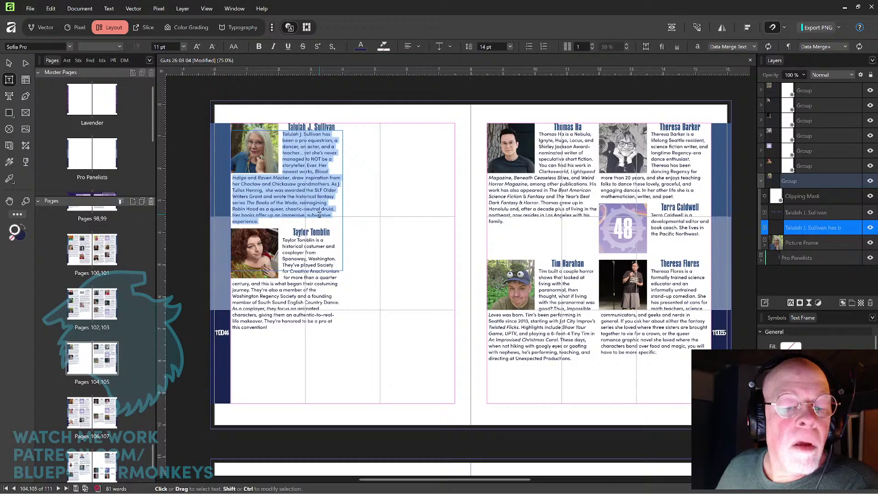
{"action": "key", "text": "alt+Left"}
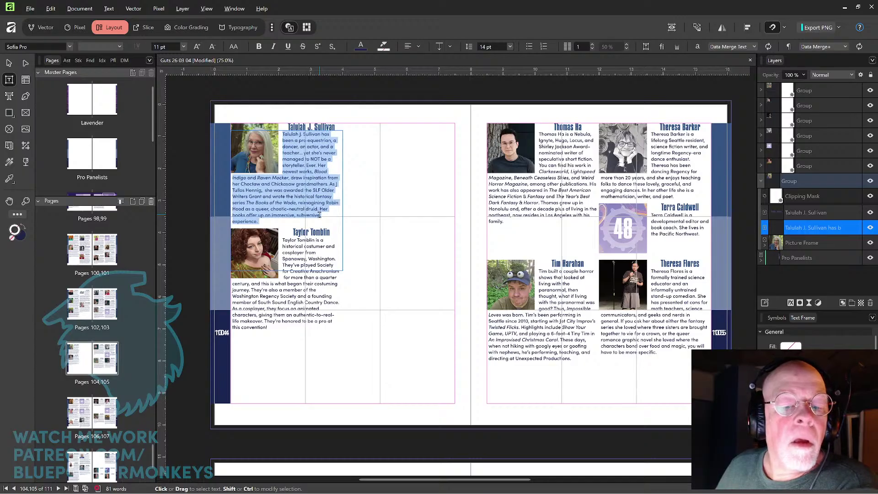
{"action": "key", "text": "alt+Left"}
{"action": "key", "text": "alt+Left"}
{"action": "key", "text": "alt+Right"}
{"action": "key", "text": "alt+Right"}
{"action": "key", "text": "alt+Right"}
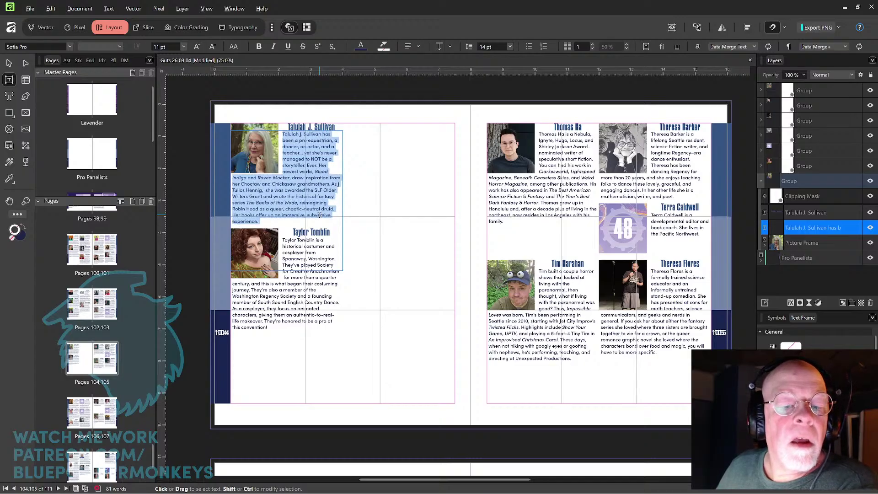
Try tightening the tracking of the last four lines of the upper bio on page 104, and restore their letter spacing.
{"action": "key", "text": "Up"}
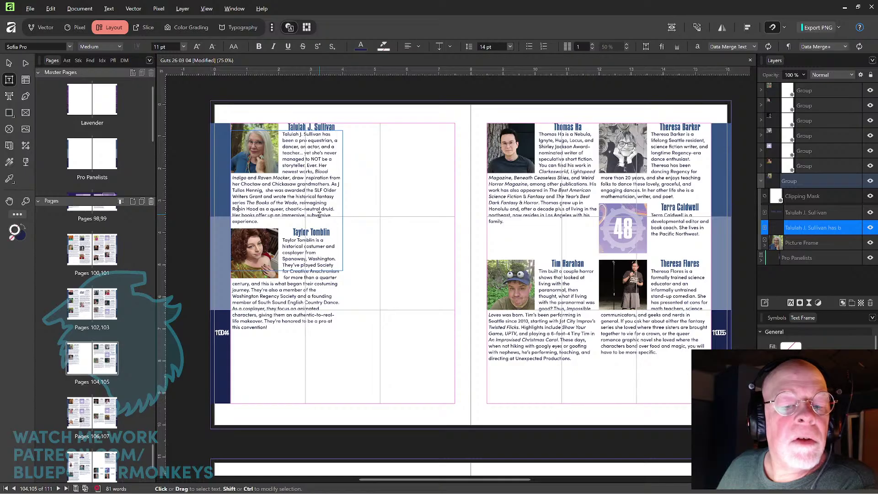
{"action": "key", "text": "shift+Down"}
{"action": "key", "text": "shift+Down"}
{"action": "key", "text": "shift+Down"}
{"action": "key", "text": "shift+Down"}
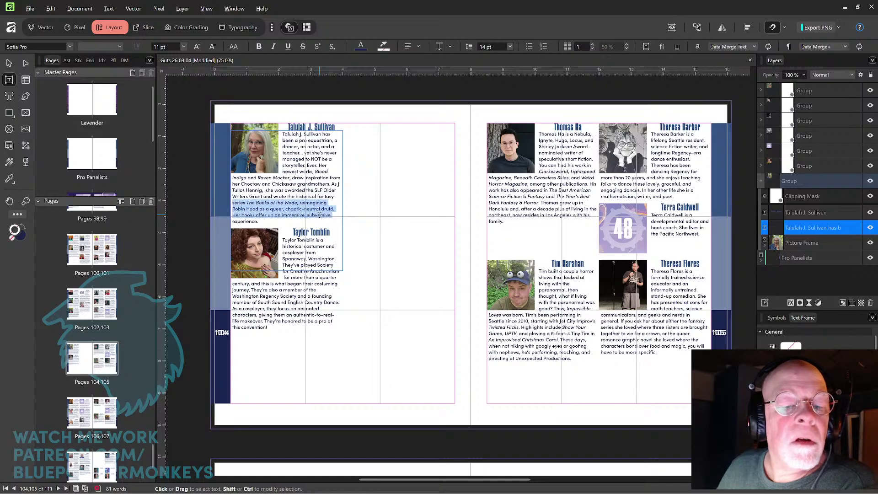
{"action": "key", "text": "alt+Left"}
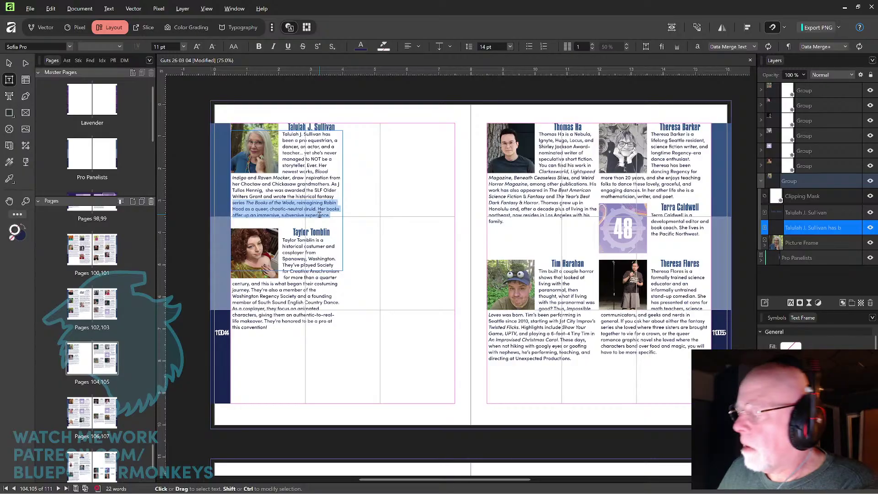
{"action": "key", "text": "alt+Right"}
{"action": "key", "text": "alt+Right"}
{"action": "key", "text": "ctrl+a"}
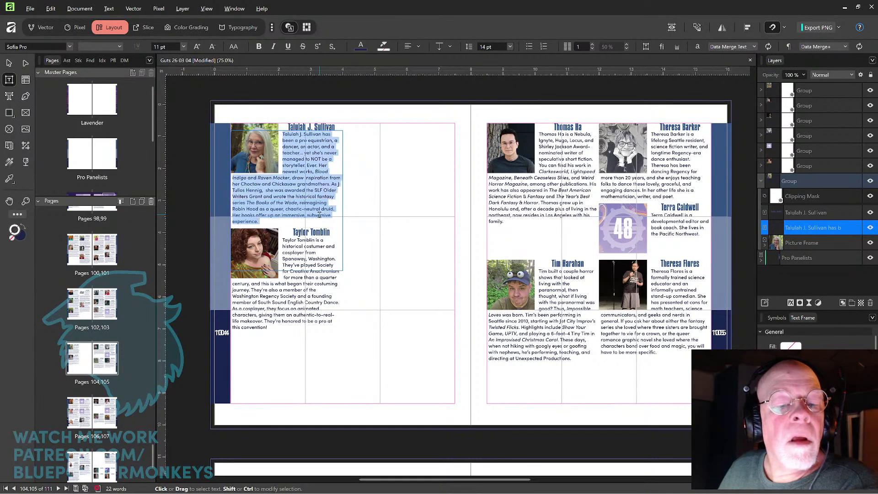
{"action": "key", "text": "Left"}
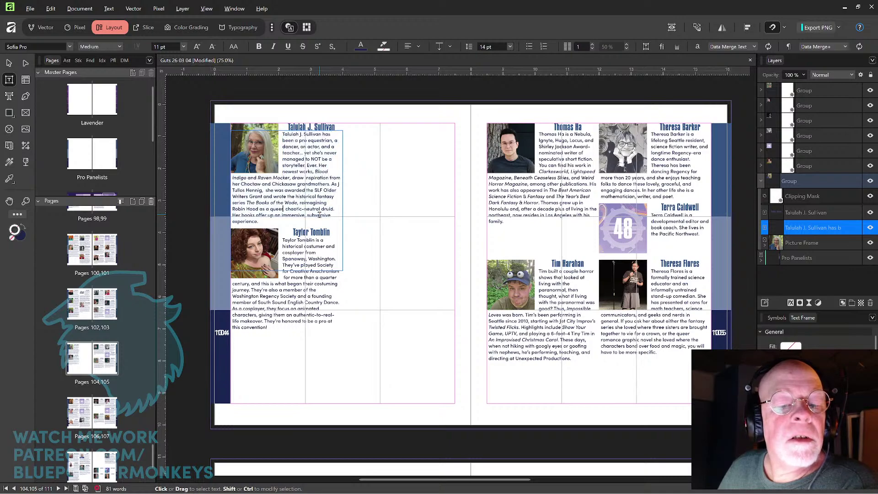
Tighten the tracking of the last three lines of the upper outer-column bio on page 104.
{"action": "triple_click", "coordinate": [319, 215]}
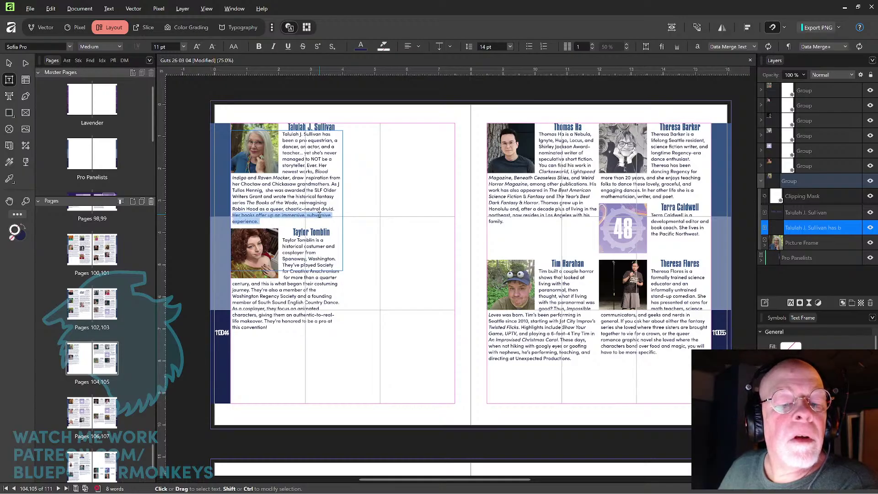
{"action": "key", "text": "Up"}
{"action": "key", "text": "Up"}
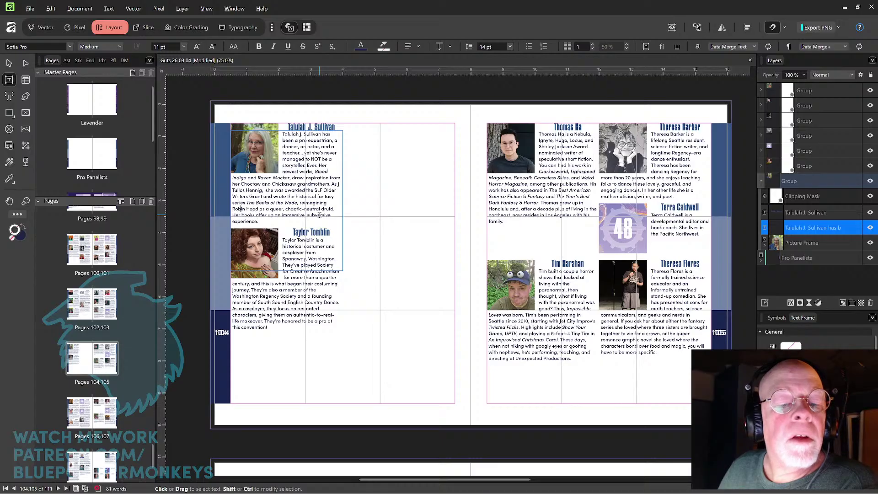
{"action": "key", "text": "shift+Down"}
{"action": "key", "text": "shift+Down"}
{"action": "key", "text": "shift+Down"}
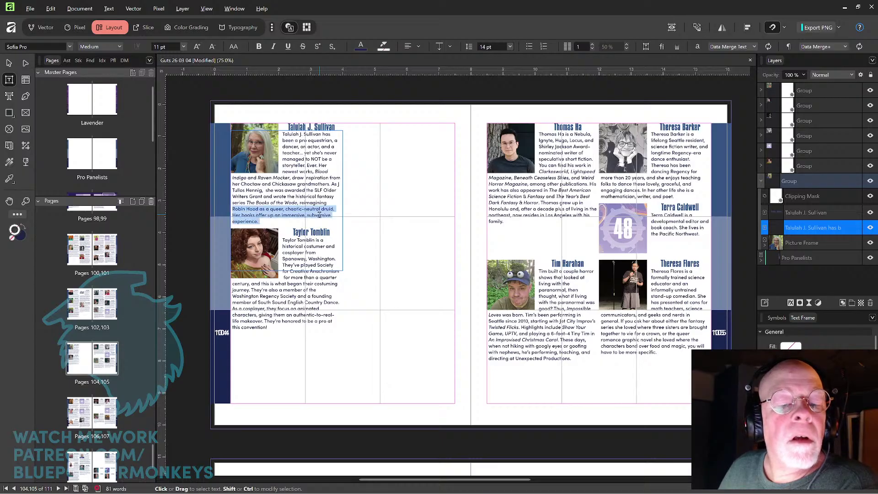
{"action": "key", "text": "alt+Left"}
{"action": "key", "text": "alt+Left"}
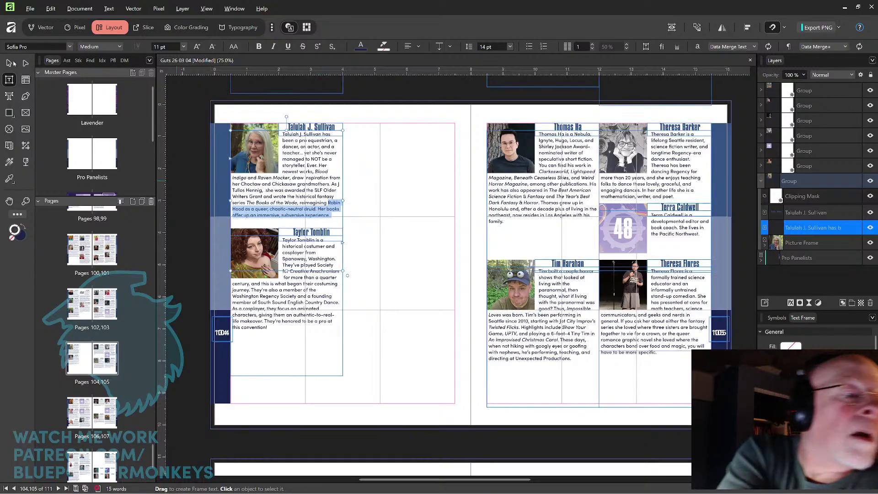
{"action": "key", "text": "Escape"}
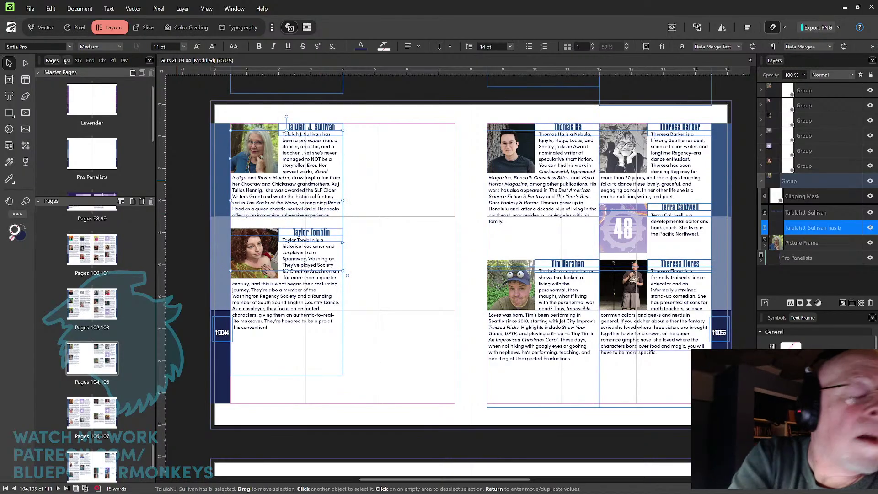
Move page 104's lower bio up beneath the upper one, and move page 105's two inner-column bios into page 104's inner column.
{"action": "left_click", "coordinate": [325, 302]}
{"action": "left_click_drag", "start_coordinate": [324, 302], "coordinate": [325, 296]}
{"action": "left_click_drag", "start_coordinate": [554, 183], "coordinate": [419, 182]}
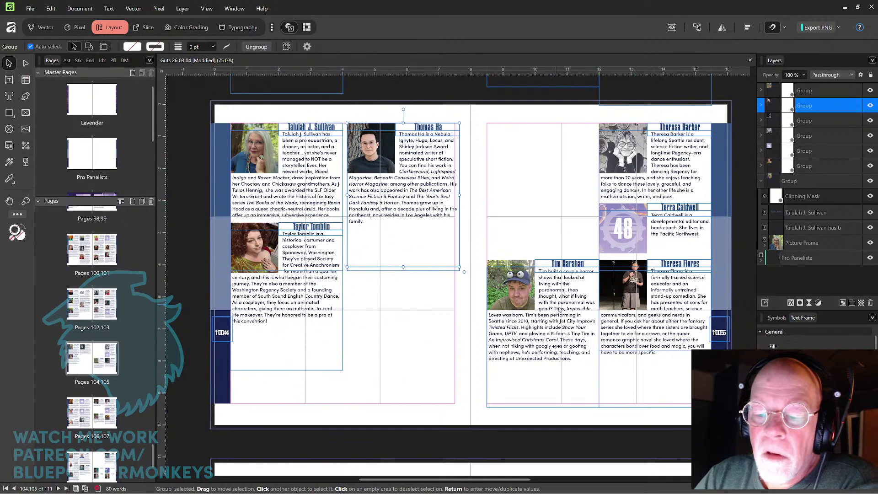
{"action": "left_click_drag", "start_coordinate": [561, 309], "coordinate": [421, 280]}
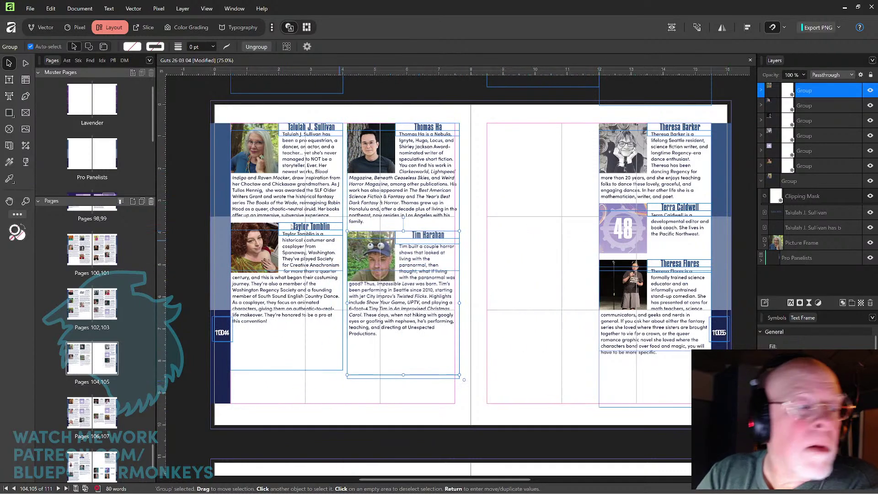
Select the body text of the upper inner-column bio on page 104, and leave text editing without changing it.
{"action": "left_click", "coordinate": [13, 81]}
{"action": "left_click", "coordinate": [419, 198]}
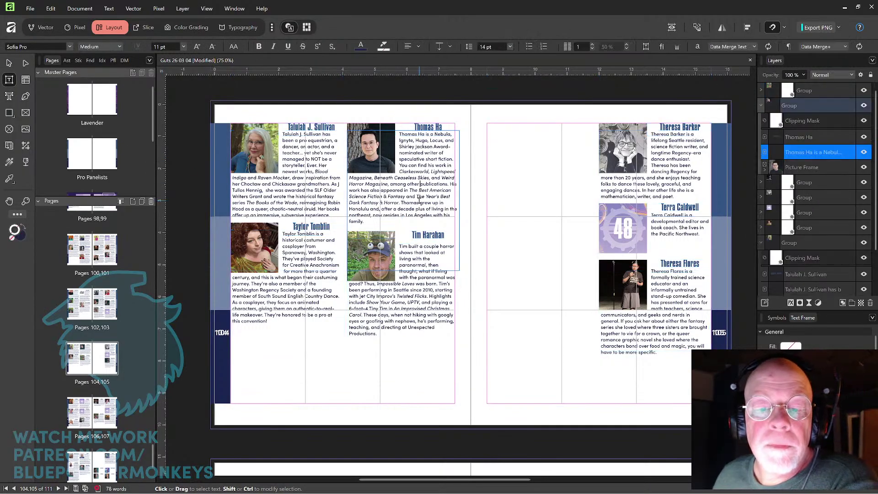
{"action": "key", "text": "shift+Down"}
{"action": "key", "text": "shift+Down"}
{"action": "key", "text": "shift+Down"}
{"action": "key", "text": "shift+Down"}
{"action": "key", "text": "shift+Down"}
{"action": "key", "text": "shift+Down"}
{"action": "key", "text": "shift+Down"}
{"action": "key", "text": "shift+Down"}
{"action": "key", "text": "shift+Down"}
{"action": "key", "text": "shift+Down"}
{"action": "key", "text": "shift+Down"}
{"action": "key", "text": "shift+Down"}
{"action": "key", "text": "shift+Down"}
{"action": "key", "text": "shift+Down"}
{"action": "key", "text": "shift+Down"}
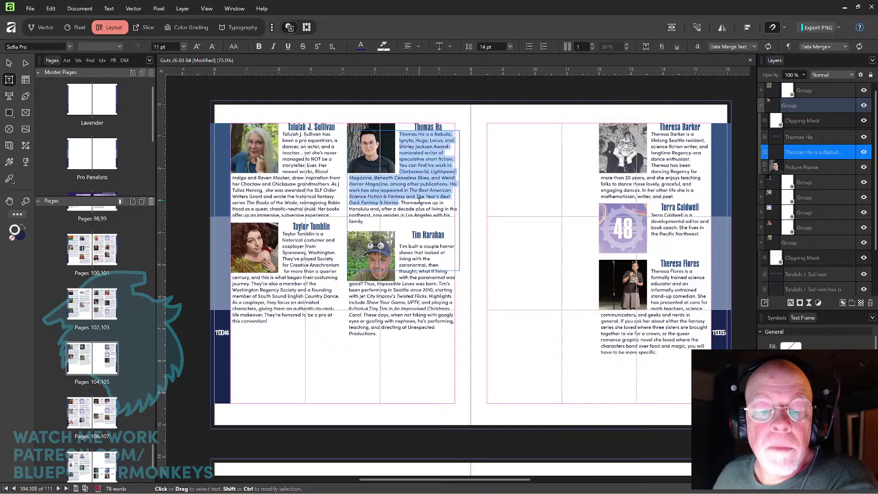
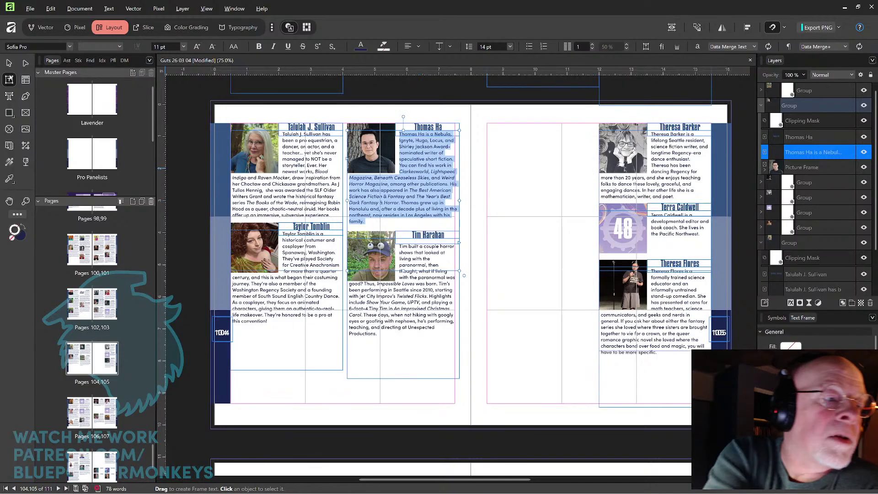
{"action": "key", "text": "Escape"}
Align both inner-column bio groups on page 104 with the inner margin, flush against the outer column.
{"action": "left_click", "coordinate": [433, 318]}
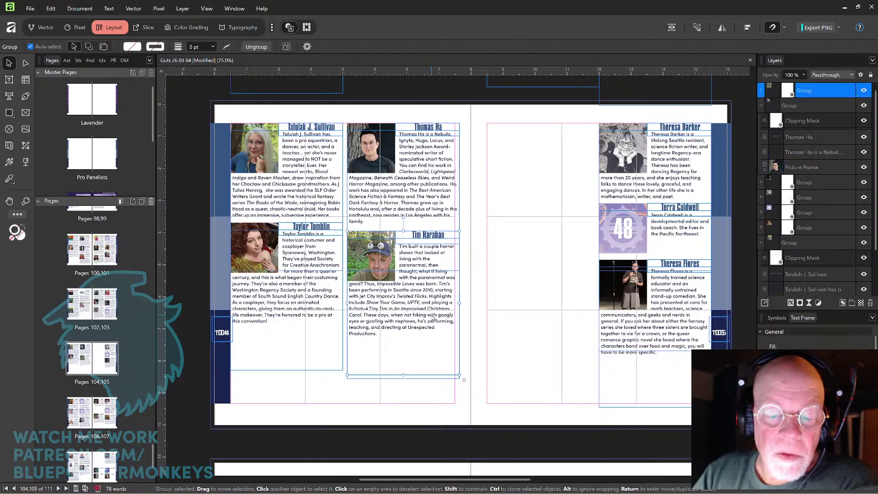
{"action": "left_click_drag", "start_coordinate": [434, 317], "coordinate": [432, 310]}
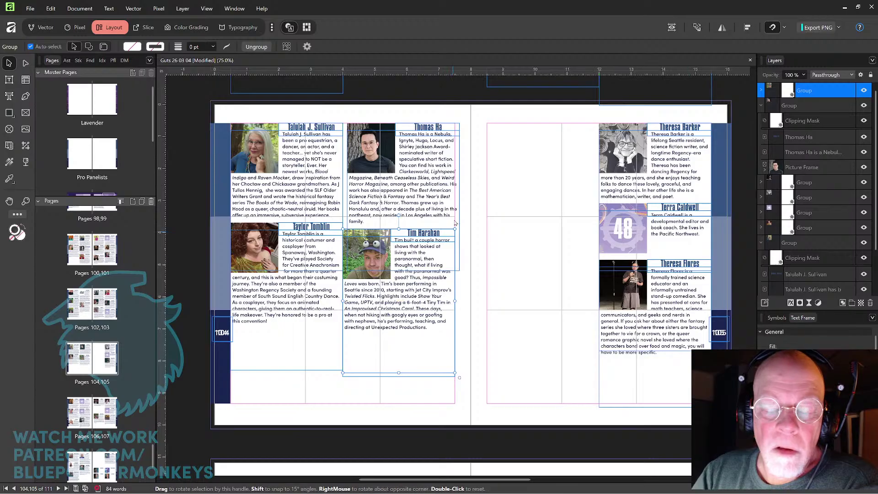
{"action": "left_click", "coordinate": [444, 191]}
{"action": "left_click_drag", "start_coordinate": [443, 191], "coordinate": [438, 191]}
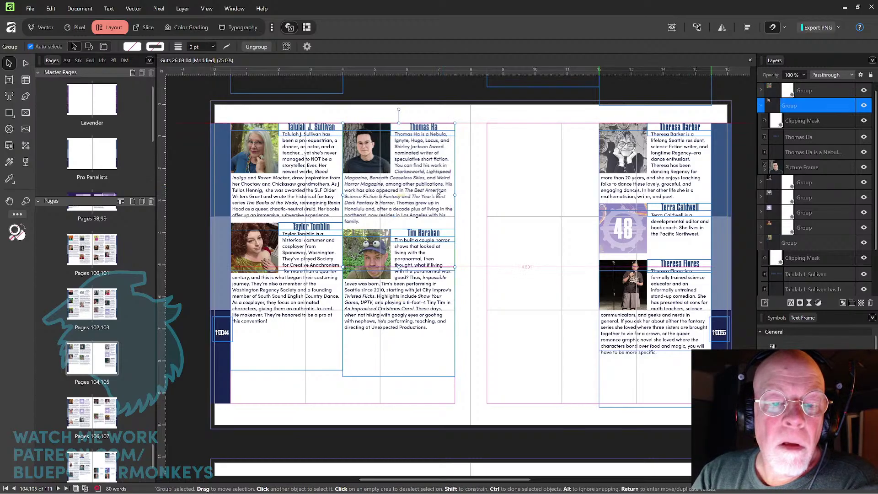
Move the three bio groups on page 105 from the outer column into the inner column, stacked and aligned to its edges.
{"action": "left_click", "coordinate": [544, 197]}
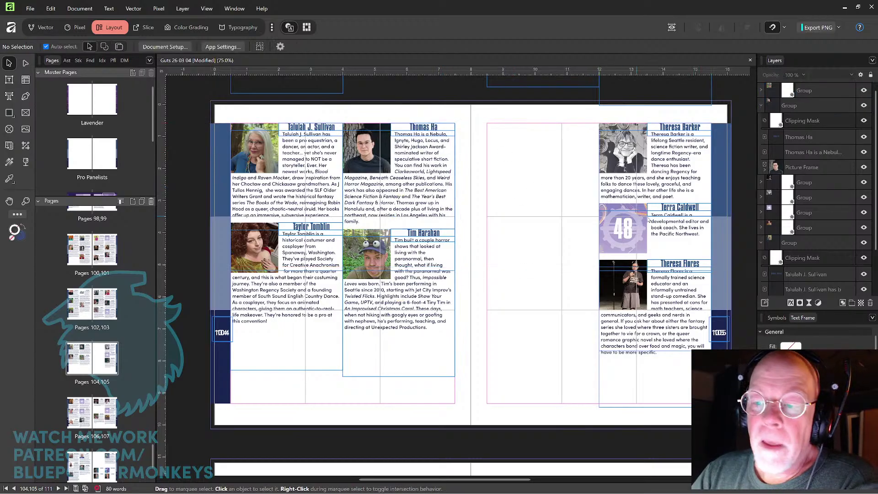
{"action": "left_click_drag", "start_coordinate": [657, 182], "coordinate": [545, 182]}
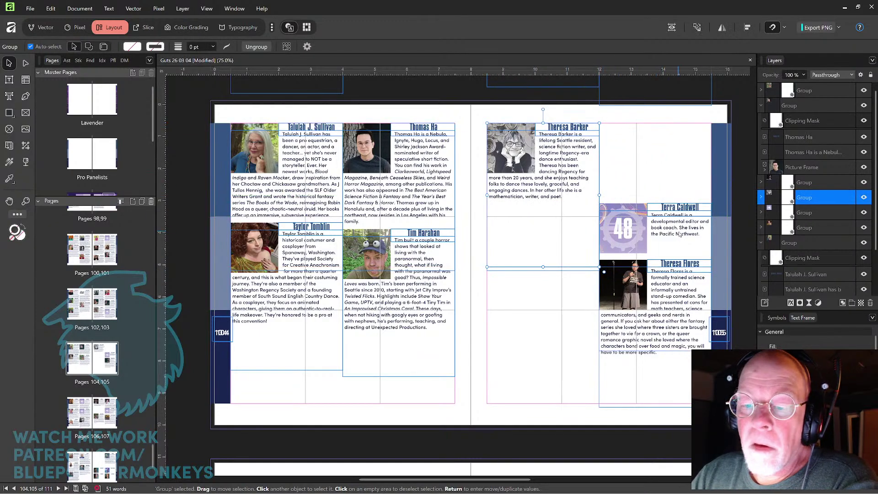
{"action": "left_click_drag", "start_coordinate": [677, 233], "coordinate": [592, 237]}
{"action": "left_click_drag", "start_coordinate": [575, 233], "coordinate": [571, 232]}
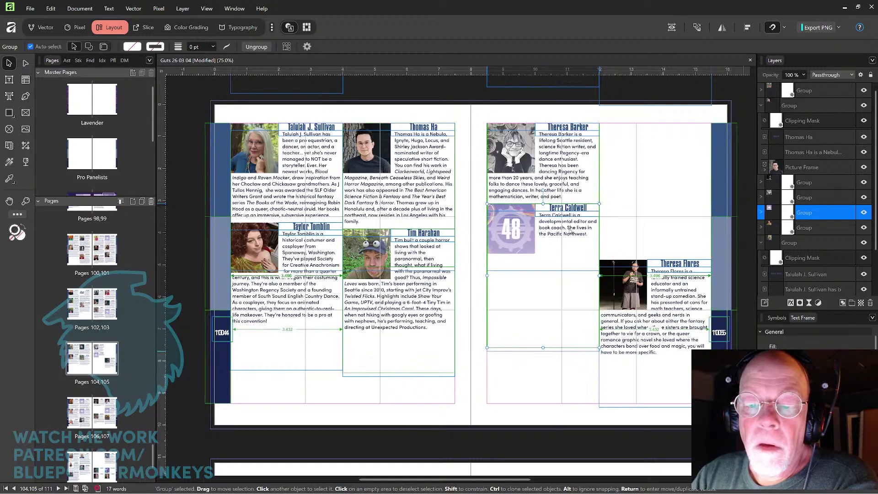
{"action": "left_click_drag", "start_coordinate": [674, 302], "coordinate": [562, 300]}
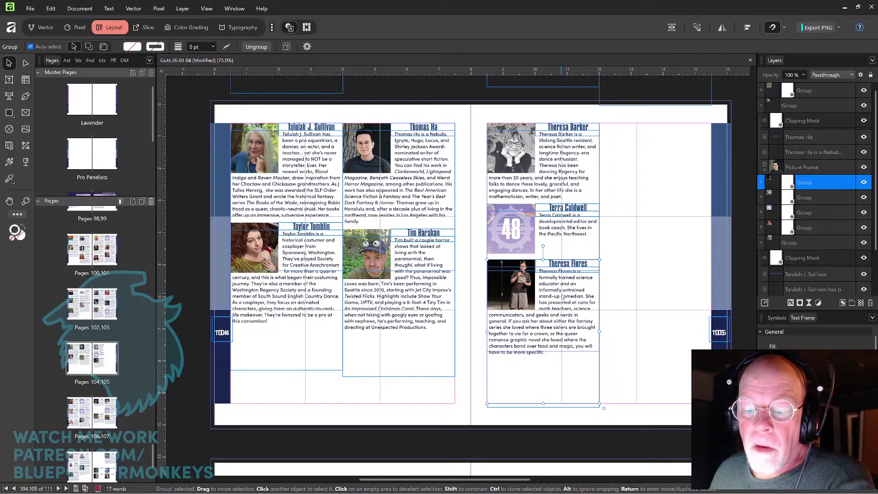
{"action": "left_click_drag", "start_coordinate": [561, 297], "coordinate": [561, 298]}
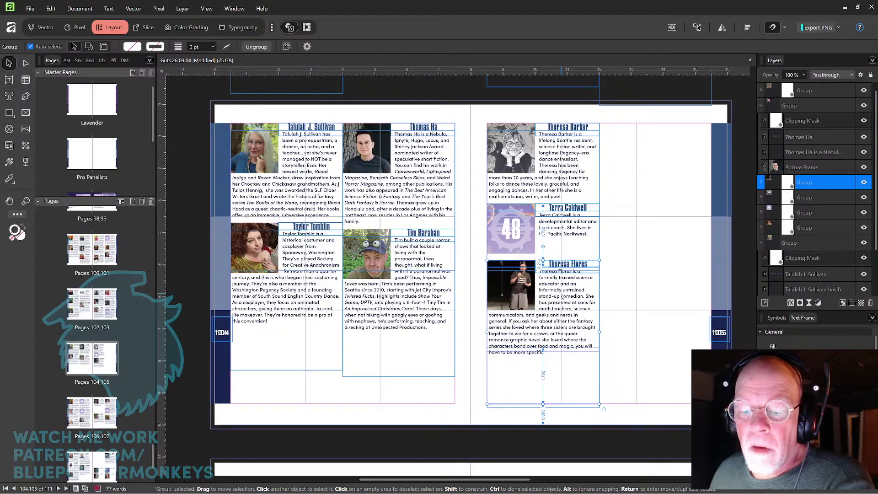
{"action": "key", "text": "ctrl+d"}
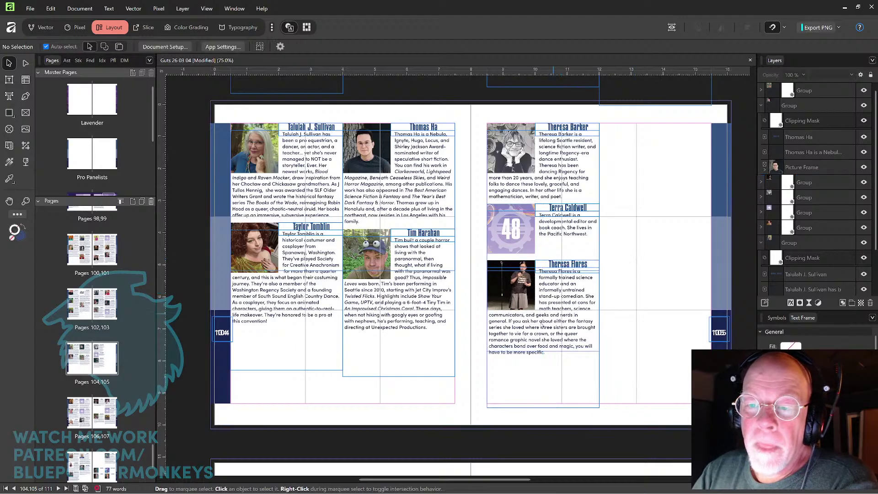
Move the first two outer-column bio groups from page 106 into page 105's empty outer column, stacked from its upper edge.
{"action": "left_click_drag", "start_coordinate": [523, 341], "coordinate": [508, 266]}
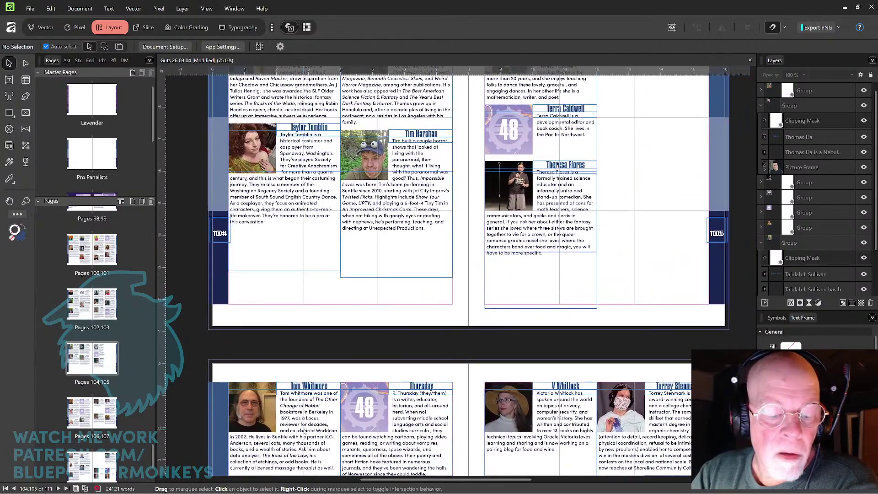
{"action": "left_click_drag", "start_coordinate": [304, 430], "coordinate": [609, 180]}
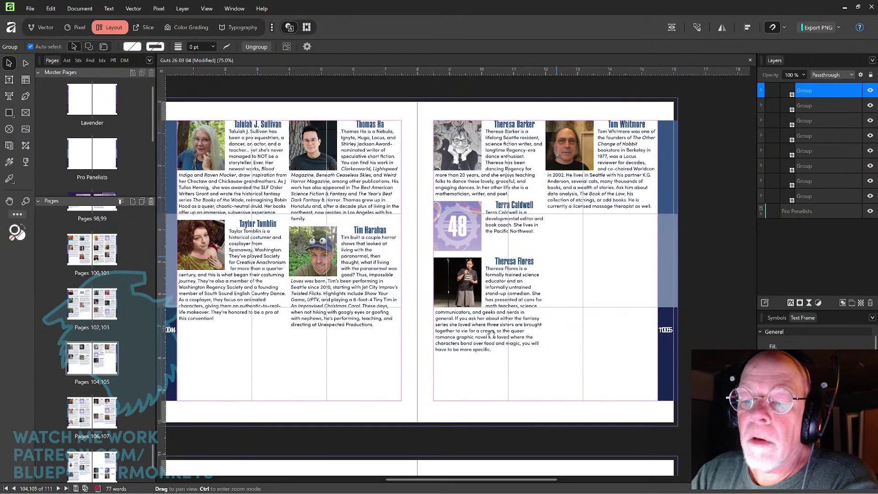
{"action": "scroll", "coordinate": [680, 161], "scroll_direction": "down", "scroll_amount": 5}
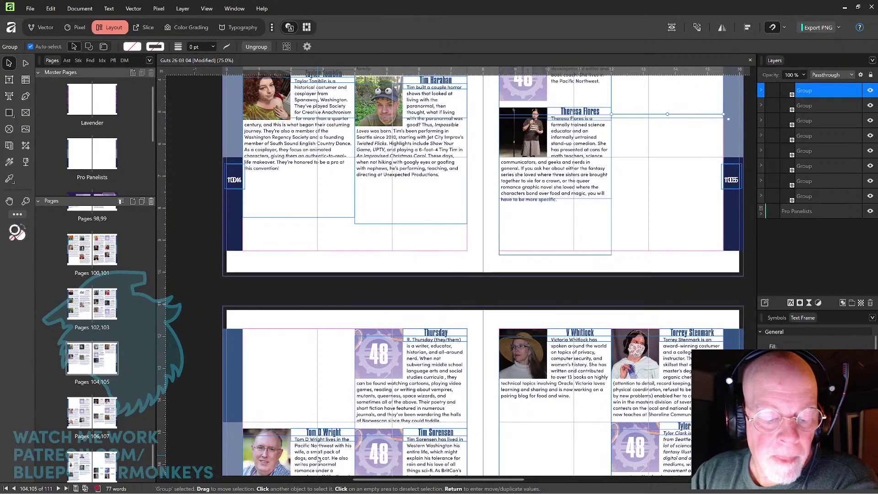
{"action": "left_click_drag", "start_coordinate": [319, 459], "coordinate": [547, 240]}
{"action": "left_click", "coordinate": [628, 188]}
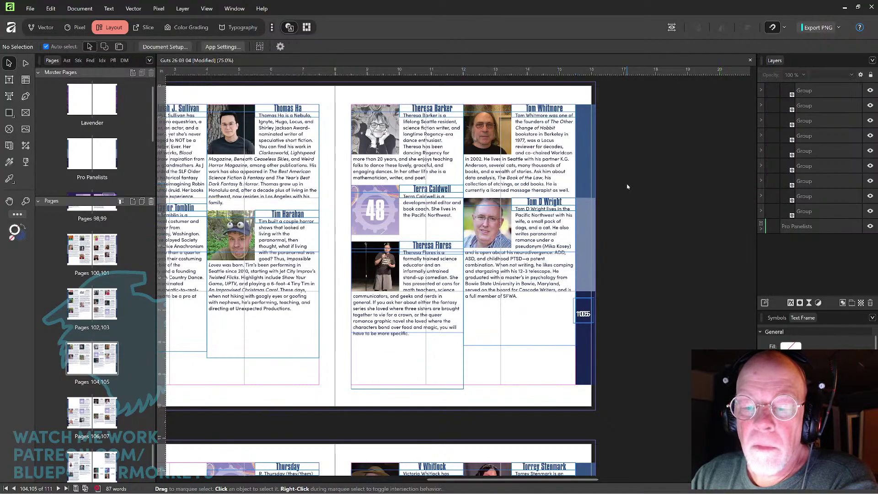
Move the next panelist bio group from page 106 into page 105's outer column, beneath the two bios there.
{"action": "left_click_drag", "start_coordinate": [443, 400], "coordinate": [548, 142]}
{"action": "left_click_drag", "start_coordinate": [307, 408], "coordinate": [655, 104]}
{"action": "left_click_drag", "start_coordinate": [629, 152], "coordinate": [558, 248]}
{"action": "left_click_drag", "start_coordinate": [579, 202], "coordinate": [576, 186]}
{"action": "left_click", "coordinate": [677, 139]}
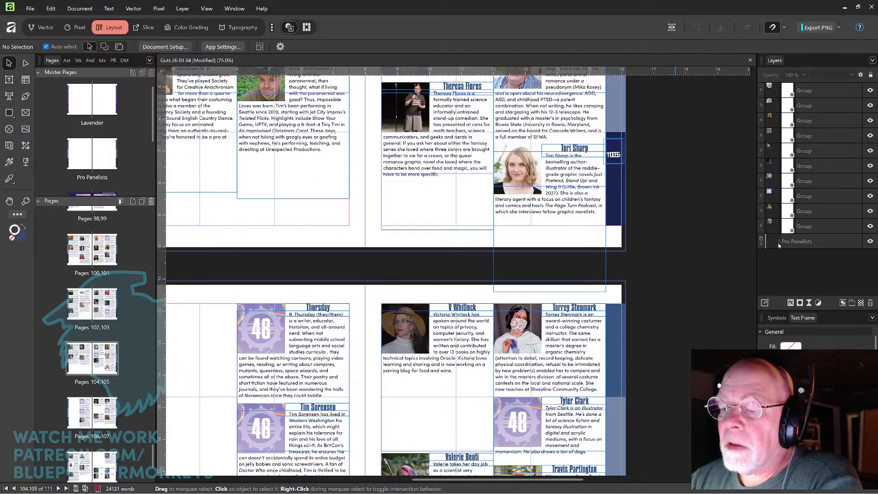
Edit the Pro Panelists master detached on pages 104–105 and delete both duplicate Pg Number Left layers, 105 and 104.
{"action": "left_click", "coordinate": [762, 245]}
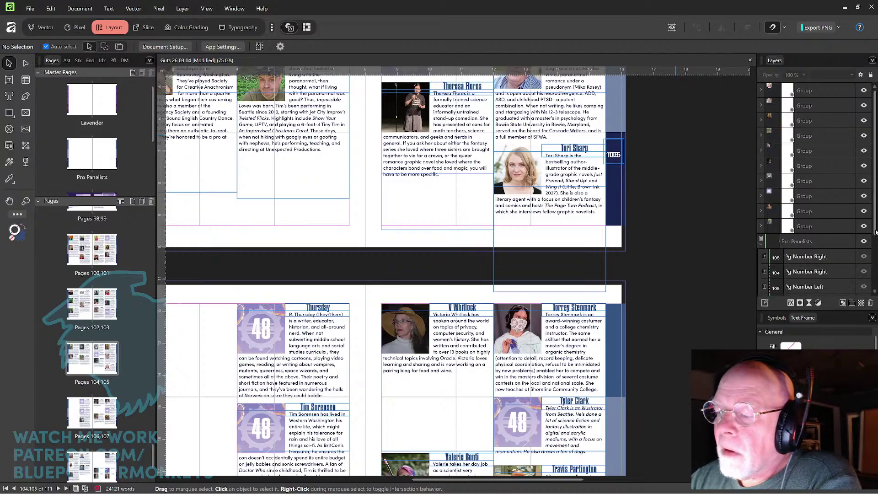
{"action": "left_click_drag", "start_coordinate": [875, 233], "coordinate": [875, 267]}
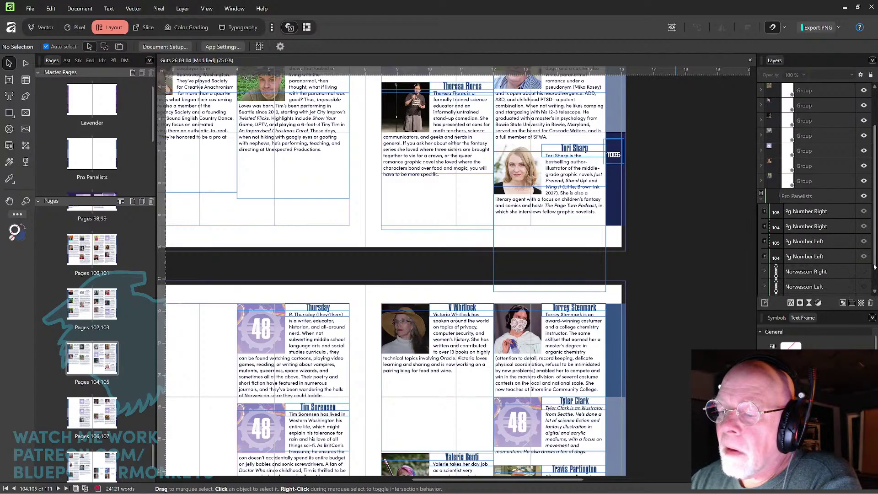
{"action": "left_click", "coordinate": [823, 214]}
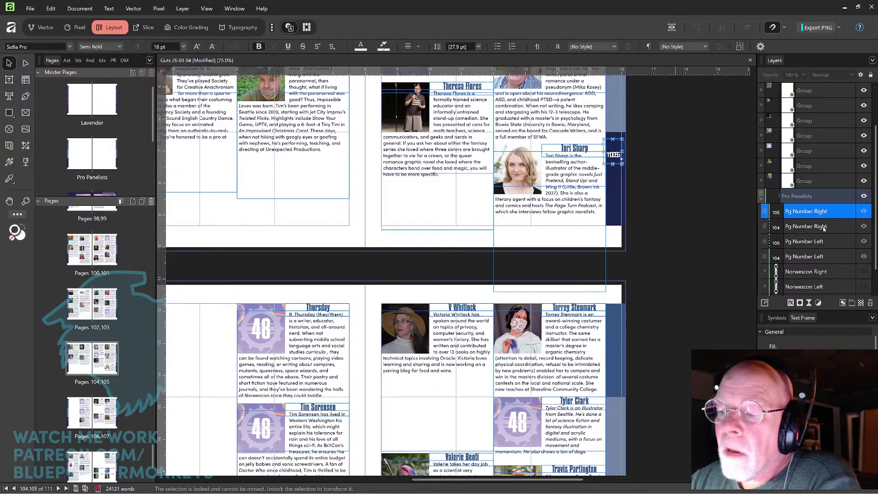
{"action": "left_click", "coordinate": [827, 243]}
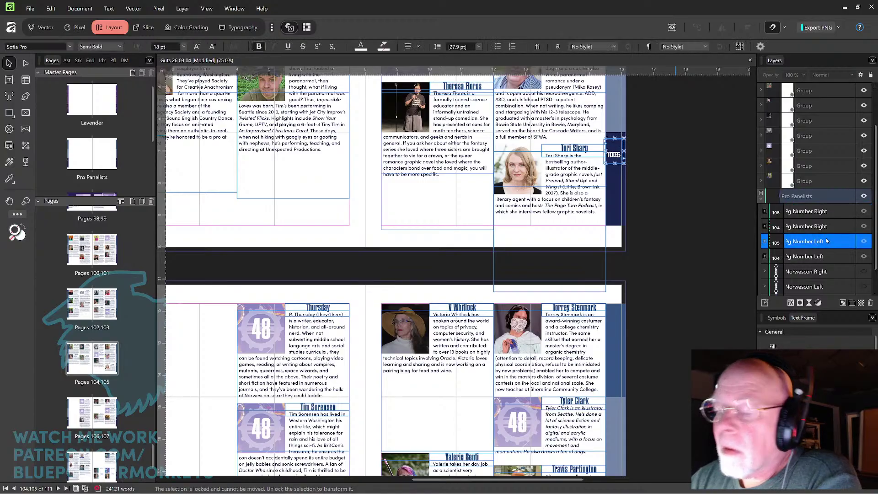
{"action": "double_click", "coordinate": [826, 241]}
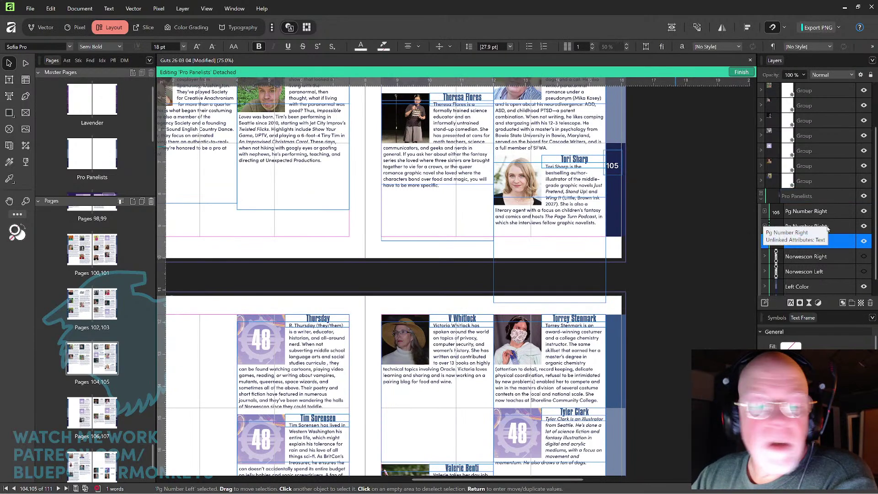
{"action": "left_click", "coordinate": [826, 226]}
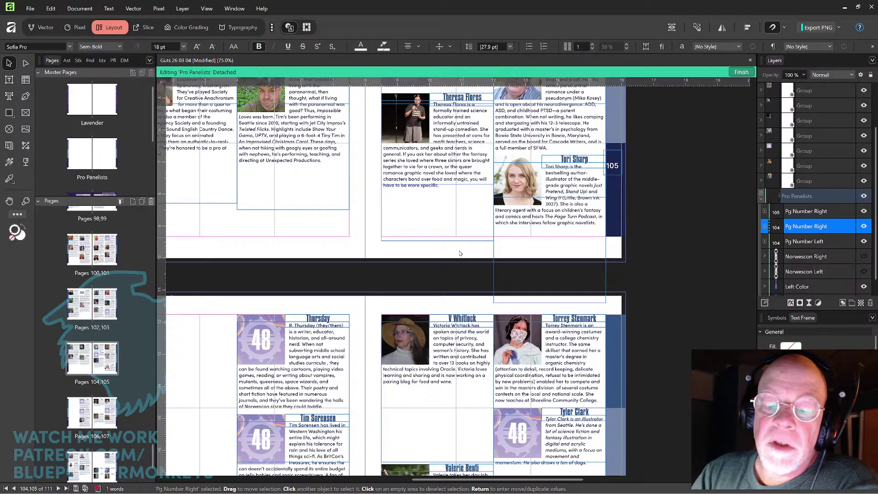
{"action": "left_click_drag", "start_coordinate": [451, 261], "coordinate": [525, 261]}
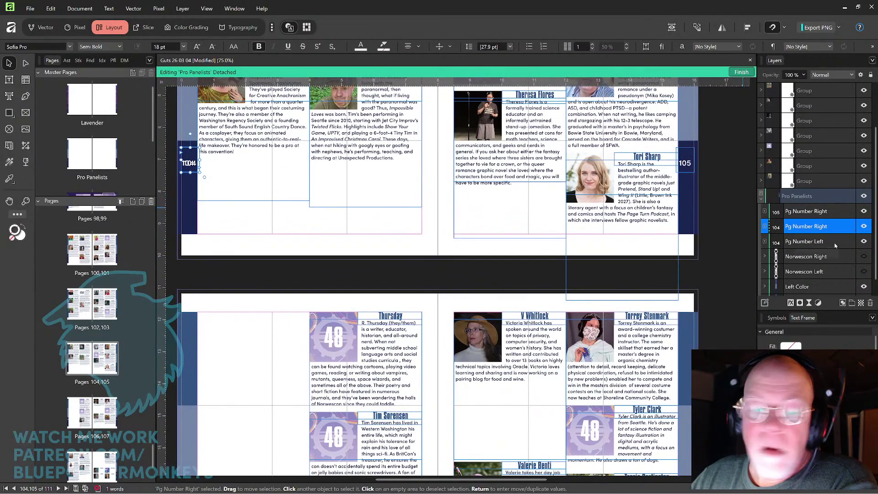
{"action": "left_click", "coordinate": [835, 244]}
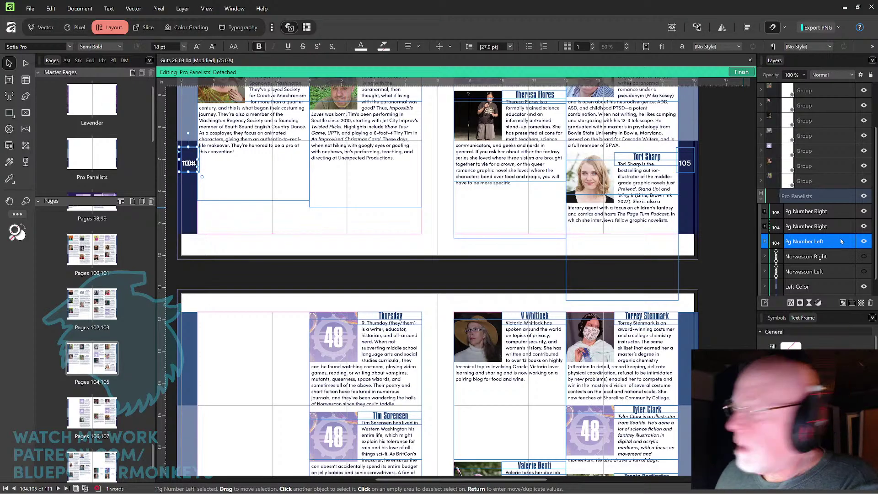
{"action": "key", "text": "Delete"}
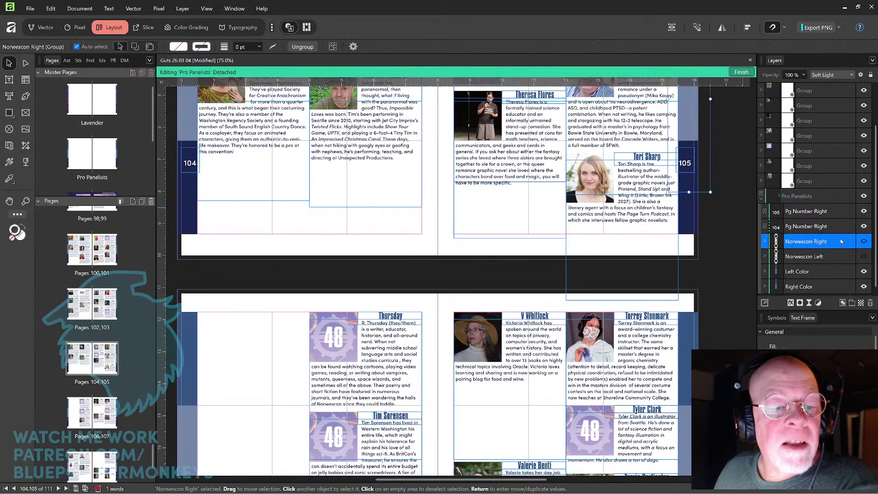
Move the three bio groups on page 106 from the inner column into the outer column, stacked and aligned to its edges.
{"action": "left_click_drag", "start_coordinate": [547, 321], "coordinate": [590, 150]}
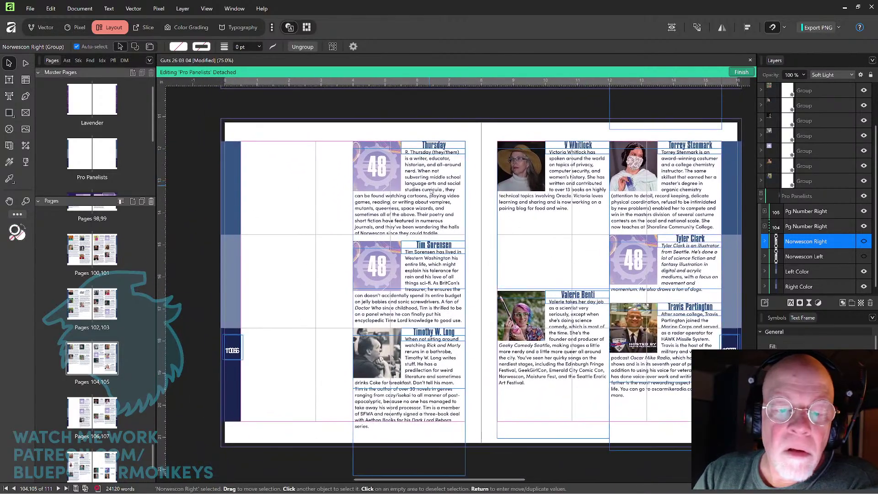
{"action": "left_click_drag", "start_coordinate": [415, 200], "coordinate": [321, 206]}
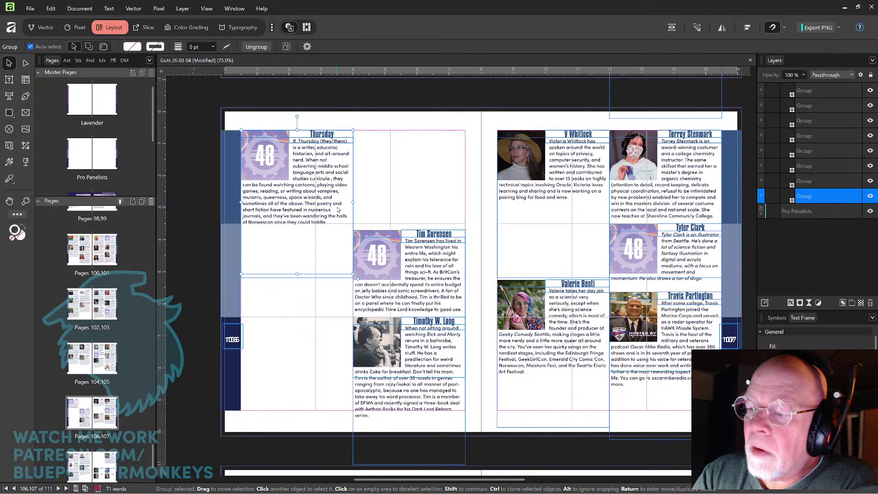
{"action": "left_click_drag", "start_coordinate": [417, 275], "coordinate": [306, 285]}
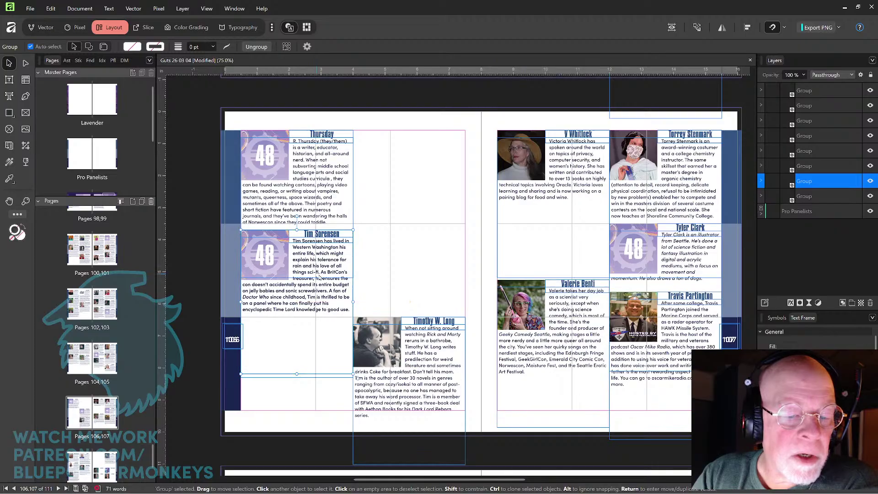
{"action": "left_click_drag", "start_coordinate": [441, 361], "coordinate": [329, 366]}
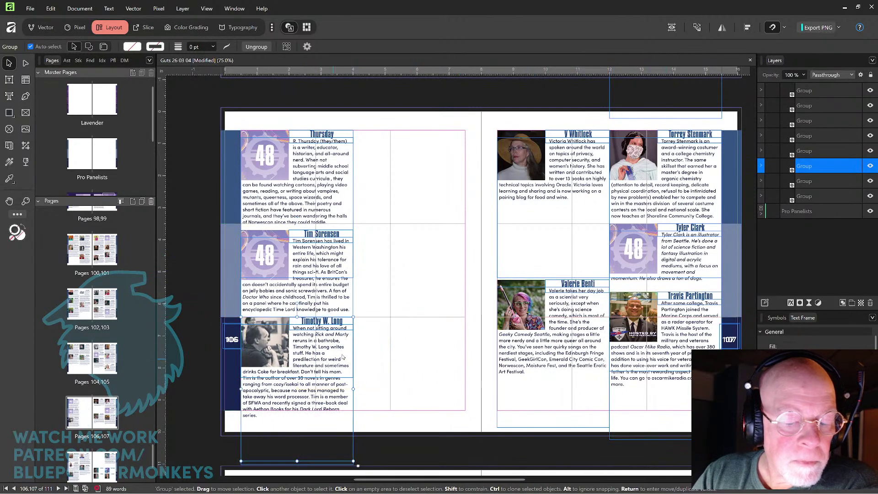
Stack page 107's two inner-column bios and first outer-column bio in page 106's inner column, and the remaining two in page 107's inner column.
{"action": "left_click_drag", "start_coordinate": [573, 183], "coordinate": [433, 182]}
{"action": "left_click_drag", "start_coordinate": [582, 332], "coordinate": [439, 257]}
{"action": "left_click_drag", "start_coordinate": [667, 180], "coordinate": [413, 356]}
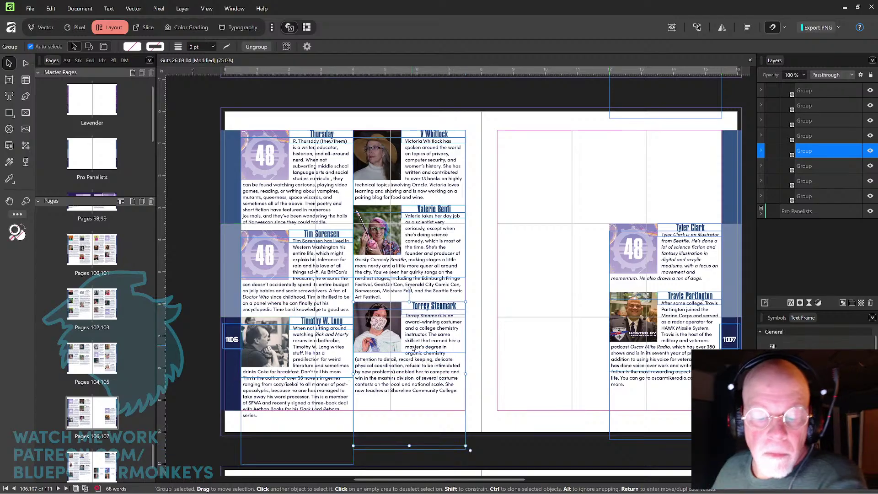
{"action": "key", "text": "Down"}
{"action": "key", "text": "Down"}
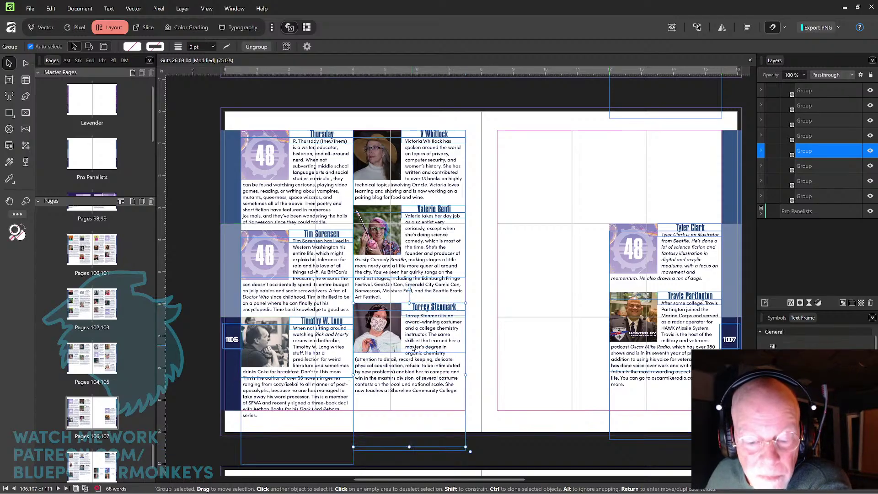
{"action": "key", "text": "Down"}
{"action": "key", "text": "Down"}
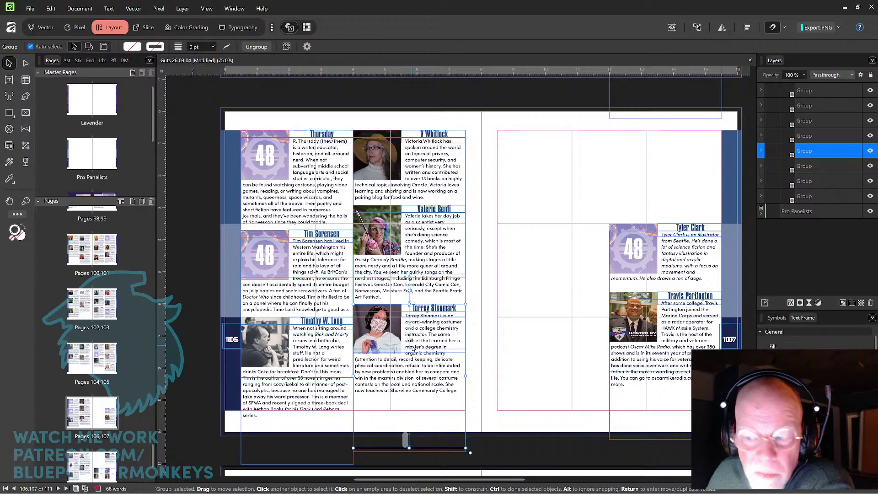
{"action": "left_click_drag", "start_coordinate": [685, 261], "coordinate": [572, 167]}
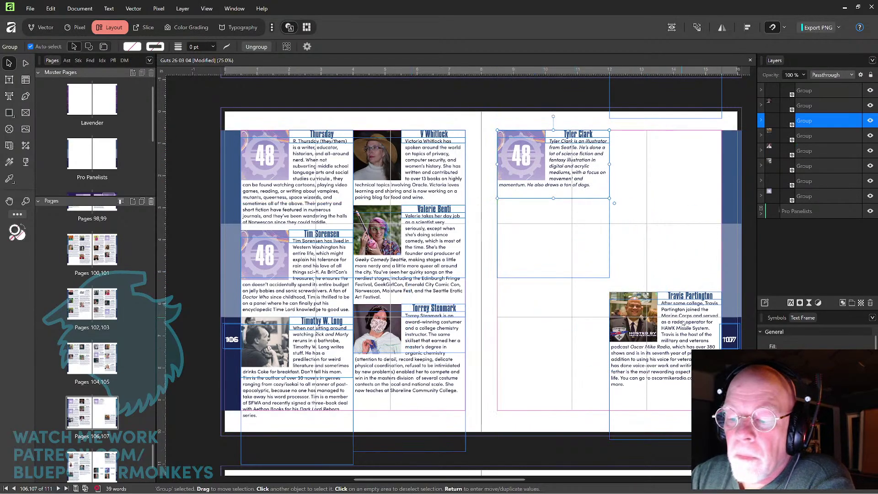
{"action": "left_click_drag", "start_coordinate": [663, 310], "coordinate": [570, 228]}
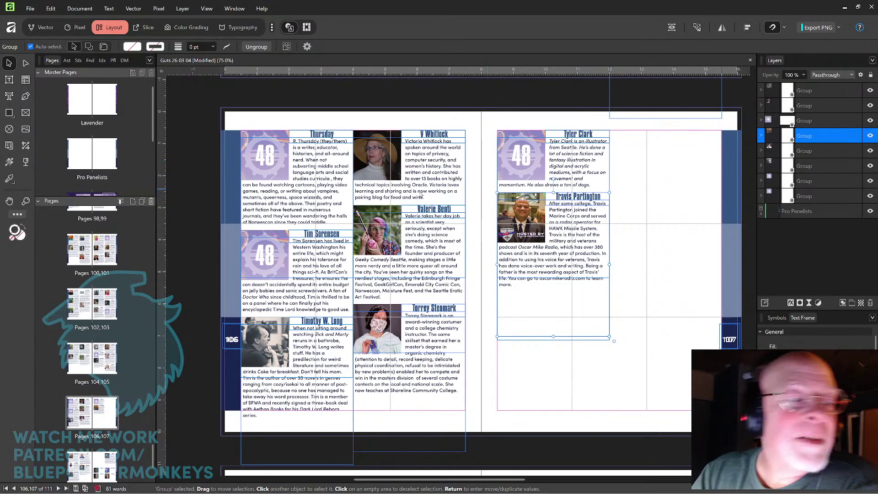
Set the body text of the uppermost bio on page 107 to the Medium font style.
{"action": "left_click", "coordinate": [9, 80]}
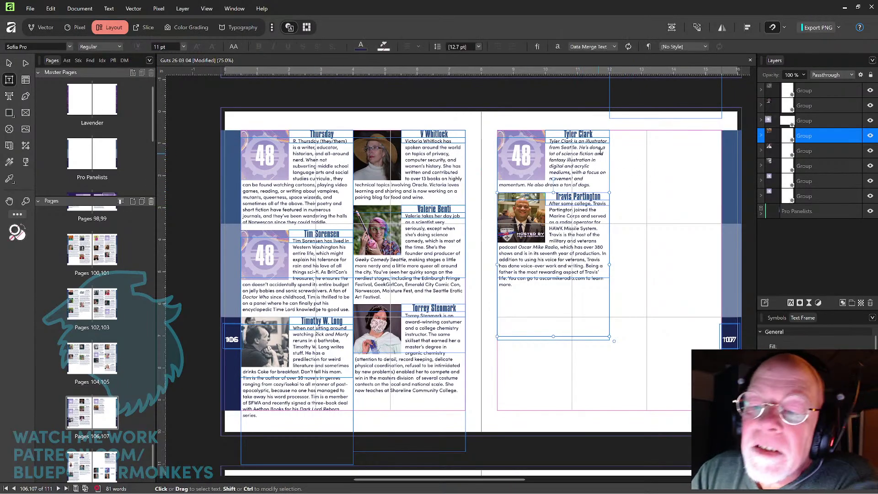
{"action": "left_click", "coordinate": [585, 170]}
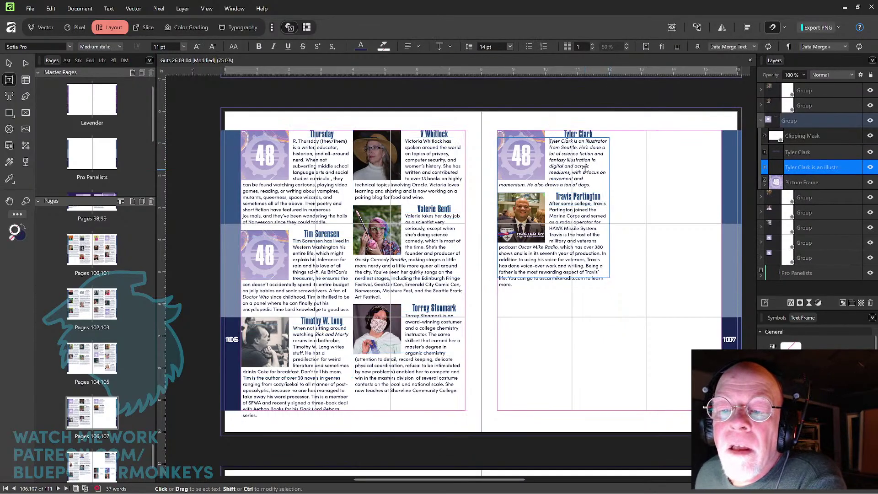
{"action": "key", "text": "shift+Down"}
{"action": "key", "text": "shift+Down"}
{"action": "key", "text": "shift+Down"}
{"action": "key", "text": "shift+Down"}
{"action": "key", "text": "shift+Down"}
{"action": "key", "text": "shift+Down"}
{"action": "key", "text": "shift+Down"}
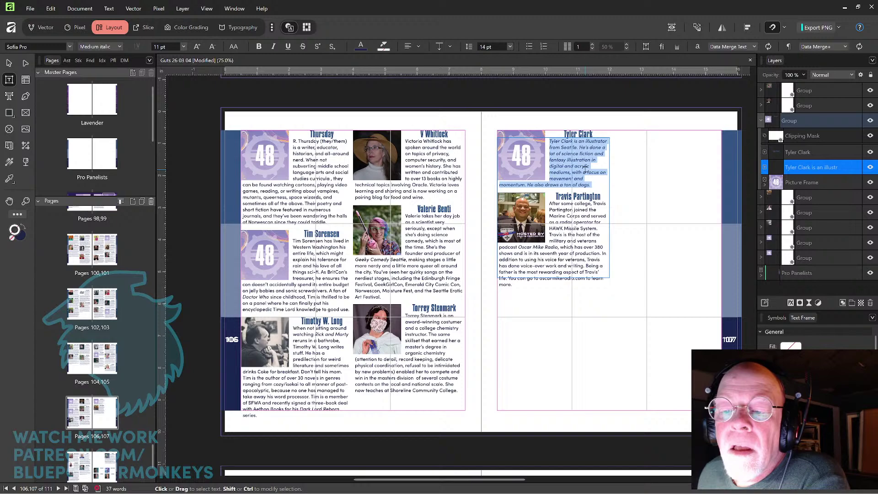
{"action": "left_click", "coordinate": [101, 46]}
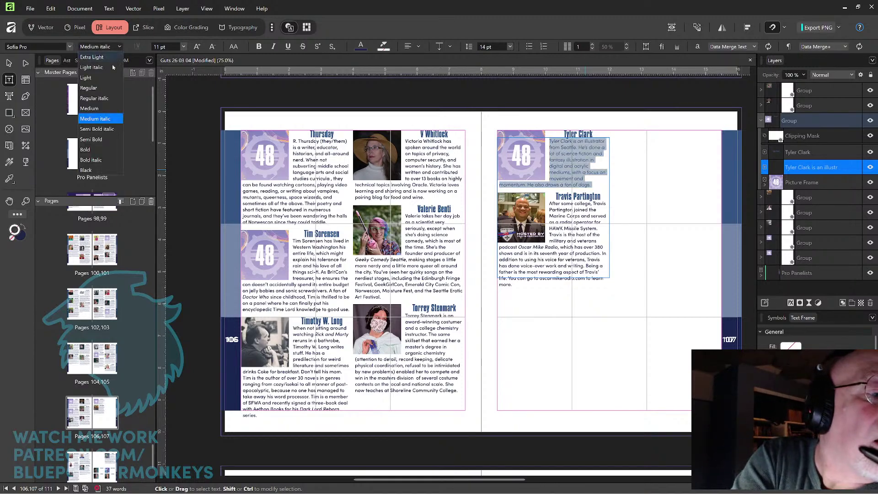
{"action": "left_click", "coordinate": [90, 108]}
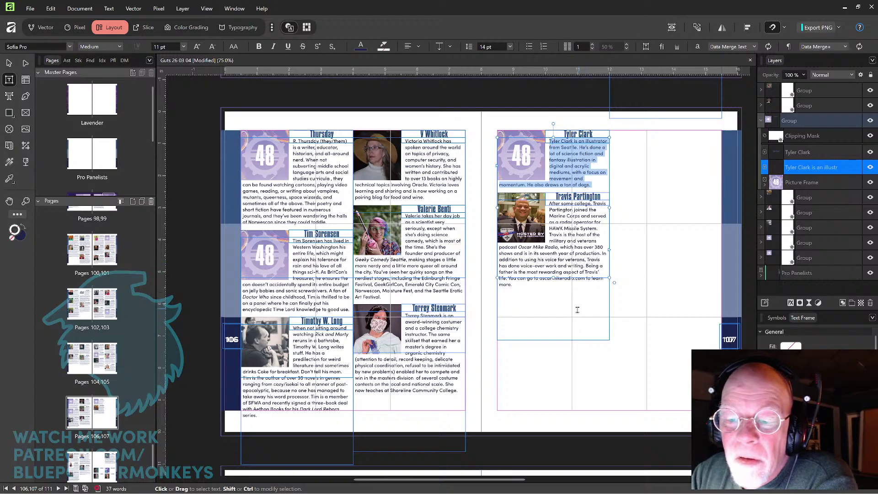
Tighten the tracking of the entire body text in the second bio on page 107 by one increment and deselect it.
{"action": "left_click", "coordinate": [566, 229]}
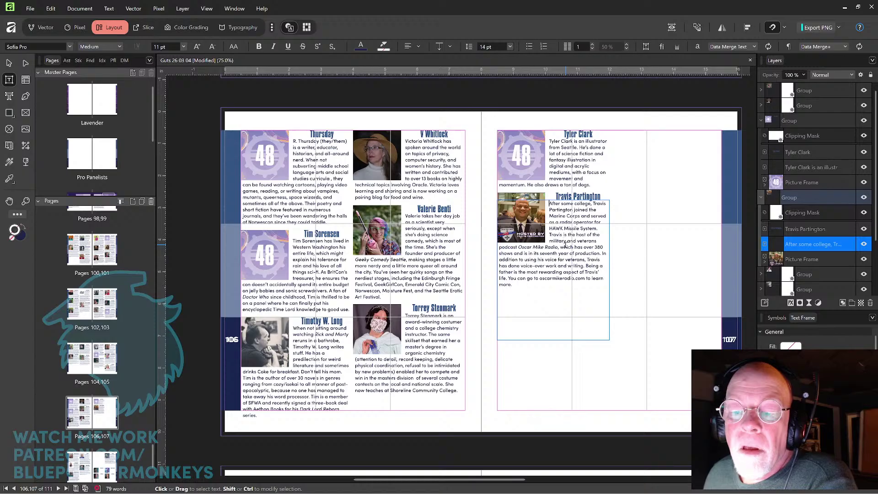
{"action": "key", "text": "shift+Down"}
{"action": "key", "text": "shift+Down"}
{"action": "key", "text": "shift+Down"}
{"action": "key", "text": "shift+Down"}
{"action": "key", "text": "shift+Down"}
{"action": "key", "text": "shift+Down"}
{"action": "key", "text": "shift+Down"}
{"action": "key", "text": "shift+Down"}
{"action": "key", "text": "shift+Down"}
{"action": "key", "text": "shift+Down"}
{"action": "key", "text": "shift+Down"}
{"action": "key", "text": "shift+Down"}
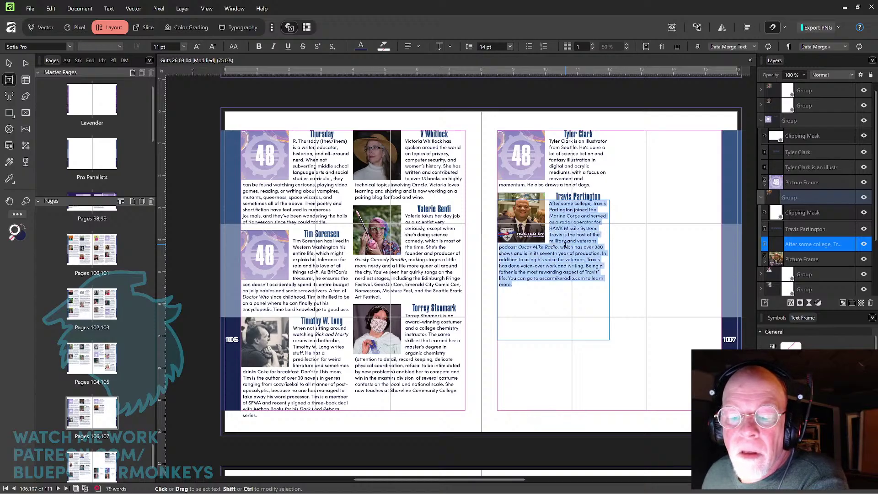
{"action": "key", "text": "alt+Left"}
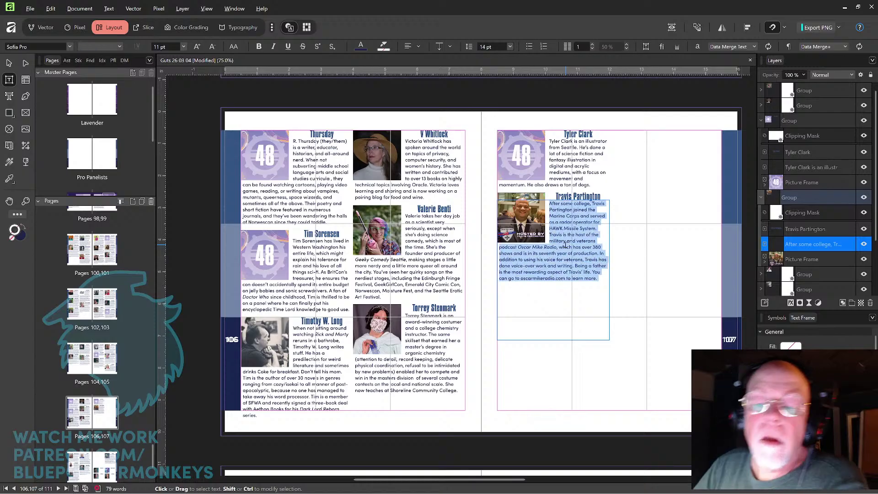
{"action": "key", "text": "Escape"}
{"action": "key", "text": "Escape"}
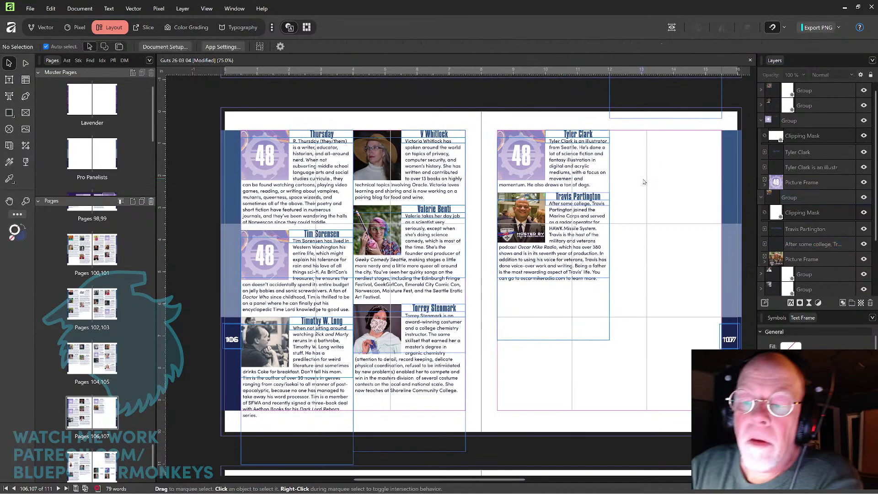
Move the first panelist biography block from page 108 into the first column of page 107, directly beneath the two existing biographies.
{"action": "left_click_drag", "start_coordinate": [515, 349], "coordinate": [538, 169]}
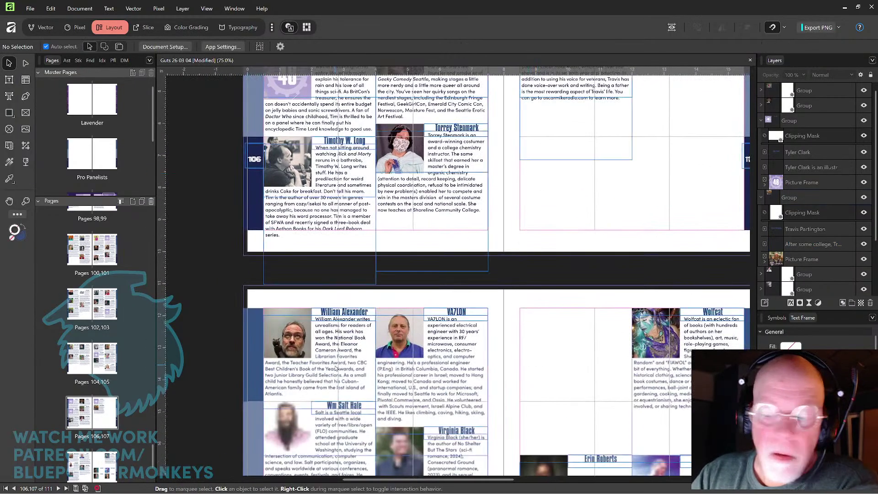
{"action": "left_click", "coordinate": [604, 186]}
{"action": "left_click_drag", "start_coordinate": [605, 187], "coordinate": [638, 136]}
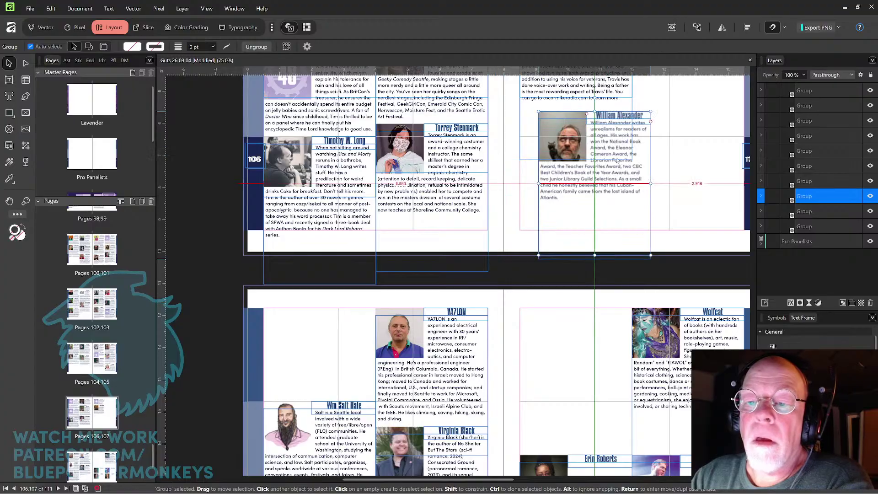
{"action": "left_click_drag", "start_coordinate": [596, 170], "coordinate": [629, 206]}
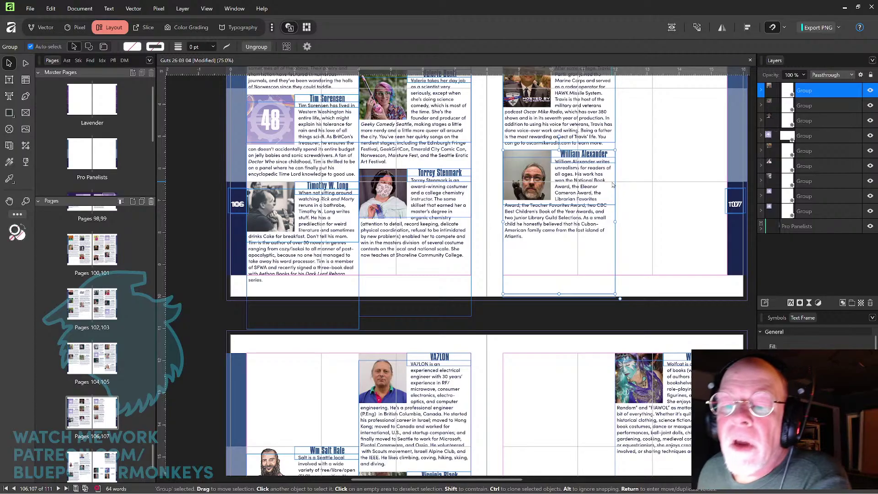
{"action": "left_click_drag", "start_coordinate": [559, 294], "coordinate": [555, 298]}
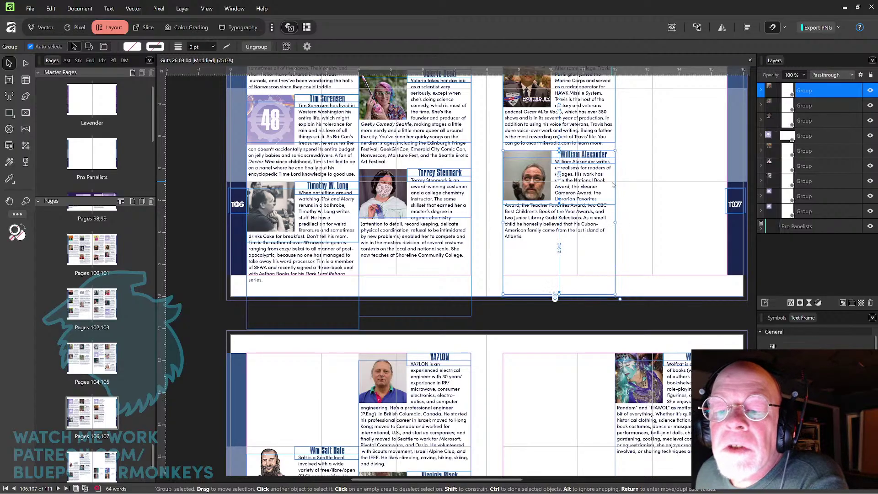
Select all the biography text in the block just placed on page 107 and tighten its tracking by two increments.
{"action": "left_click", "coordinate": [9, 80]}
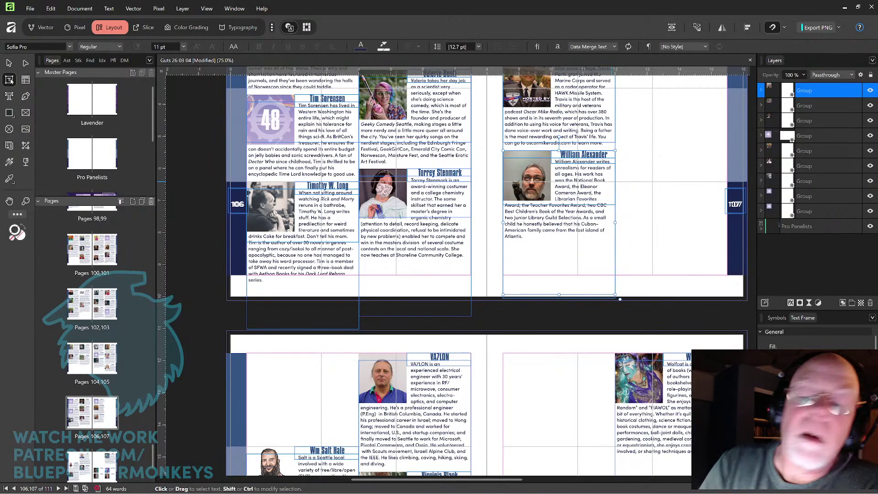
{"action": "left_click", "coordinate": [567, 180]}
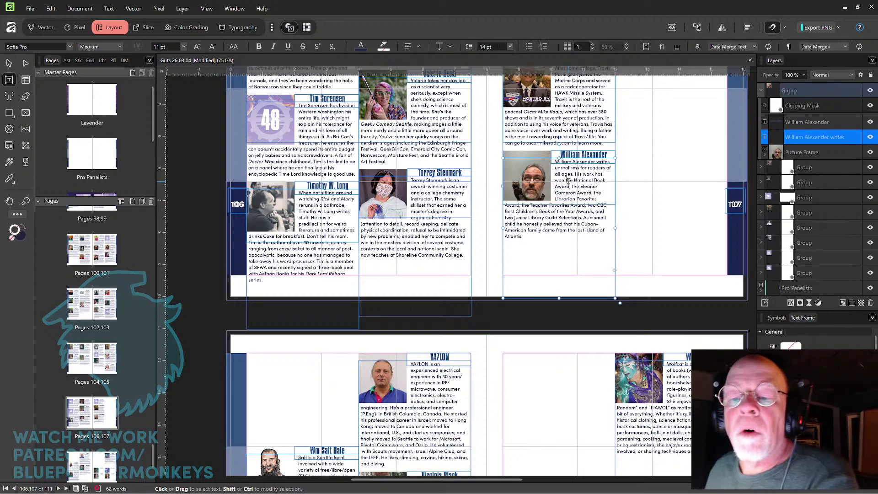
{"action": "key", "text": "shift+Down"}
{"action": "key", "text": "shift+Down"}
{"action": "key", "text": "shift+Down"}
{"action": "key", "text": "shift+Down"}
{"action": "key", "text": "shift+Down"}
{"action": "key", "text": "shift+Down"}
{"action": "key", "text": "shift+Down"}
{"action": "key", "text": "shift+Down"}
{"action": "key", "text": "shift+Down"}
{"action": "key", "text": "shift+Down"}
{"action": "key", "text": "shift+Down"}
{"action": "key", "text": "shift+Down"}
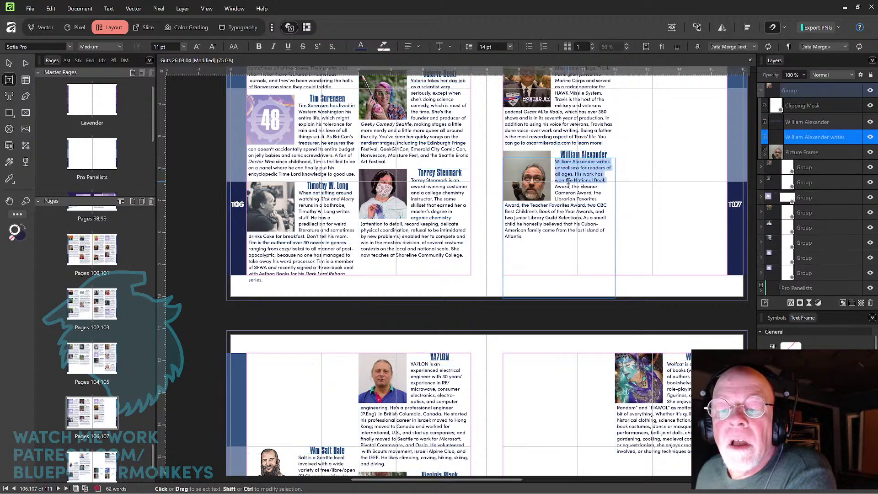
{"action": "key", "text": "alt+Left"}
{"action": "key", "text": "alt+Left"}
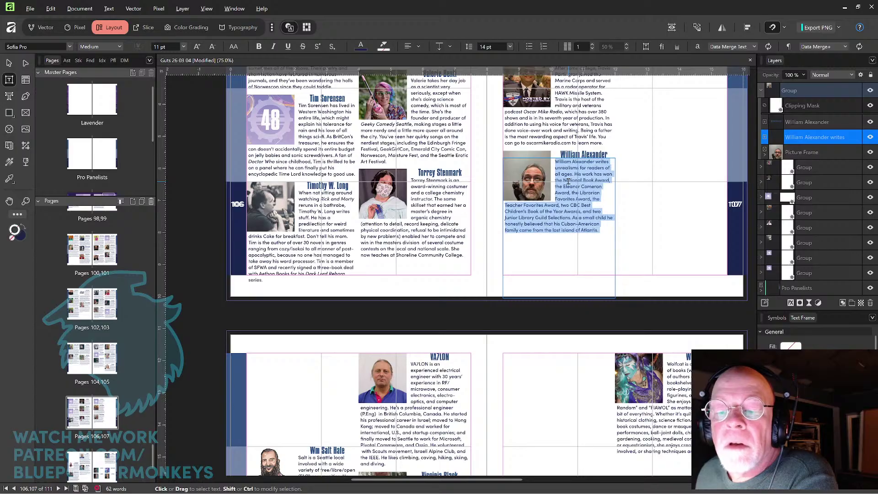
{"action": "left_click", "coordinate": [9, 63]}
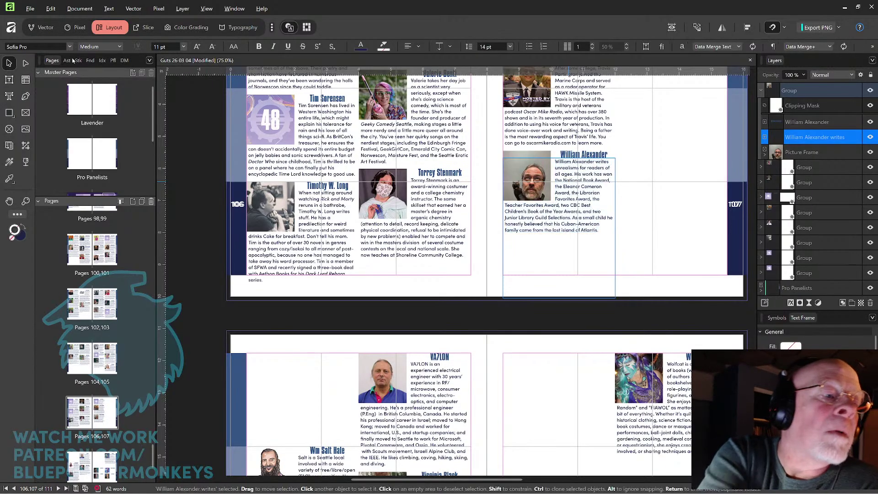
Move the first-column biography with the illustrated bearded portrait from page 108 to the head of page 107's second column.
{"action": "left_click_drag", "start_coordinate": [533, 341], "coordinate": [541, 273]}
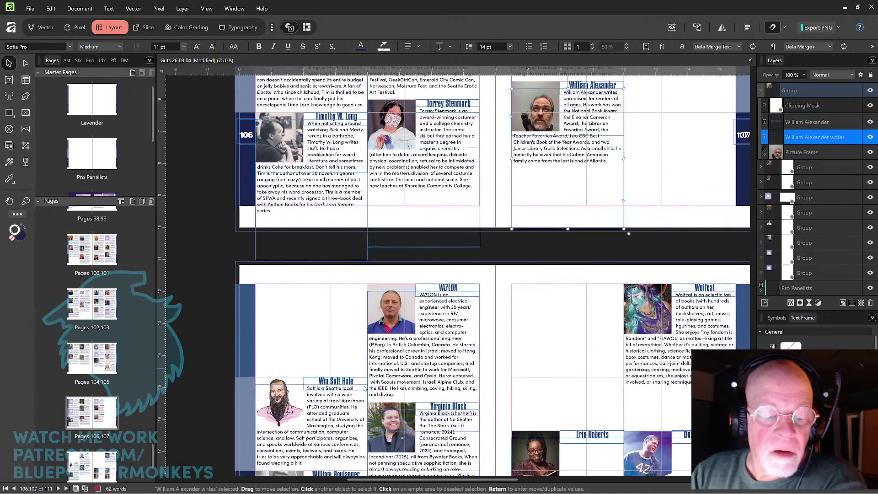
{"action": "left_click_drag", "start_coordinate": [331, 411], "coordinate": [681, 140]}
{"action": "left_click_drag", "start_coordinate": [680, 140], "coordinate": [524, 161]}
Move the remaining first-column biography from page 108 into page 107's second column, snapped directly beneath the illustrated-portrait biography.
{"action": "scroll", "coordinate": [503, 192], "scroll_direction": "down", "scroll_amount": 10}
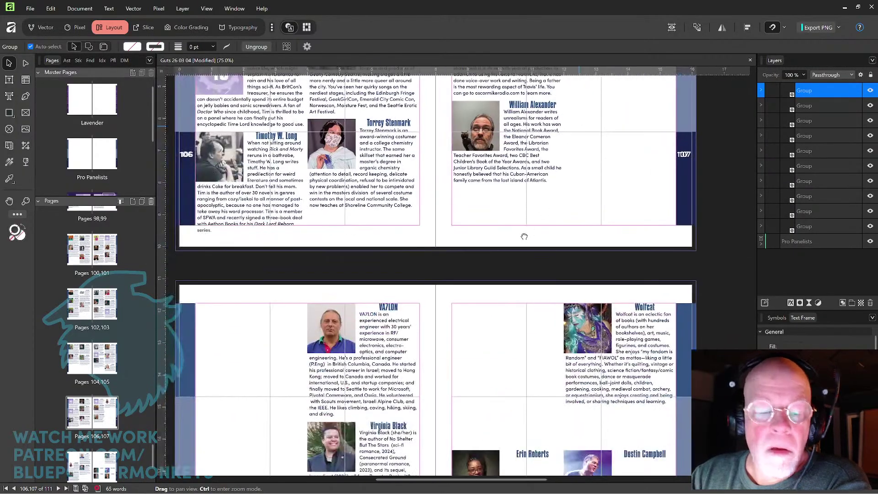
{"action": "scroll", "coordinate": [503, 192], "scroll_direction": "left", "scroll_amount": 5}
{"action": "left_click_drag", "start_coordinate": [324, 431], "coordinate": [481, 177]}
{"action": "scroll", "coordinate": [503, 197], "scroll_direction": "up", "scroll_amount": 8}
{"action": "scroll", "coordinate": [503, 197], "scroll_direction": "right", "scroll_amount": 4}
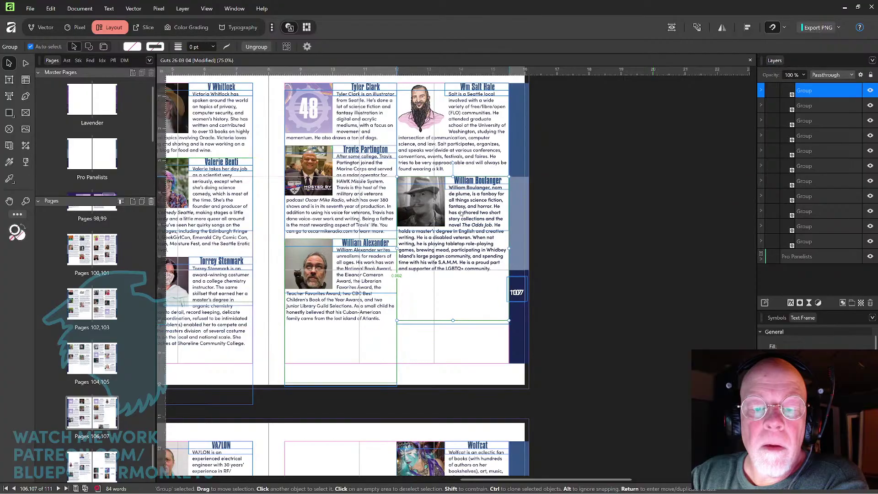
{"action": "left_click_drag", "start_coordinate": [462, 213], "coordinate": [466, 214]}
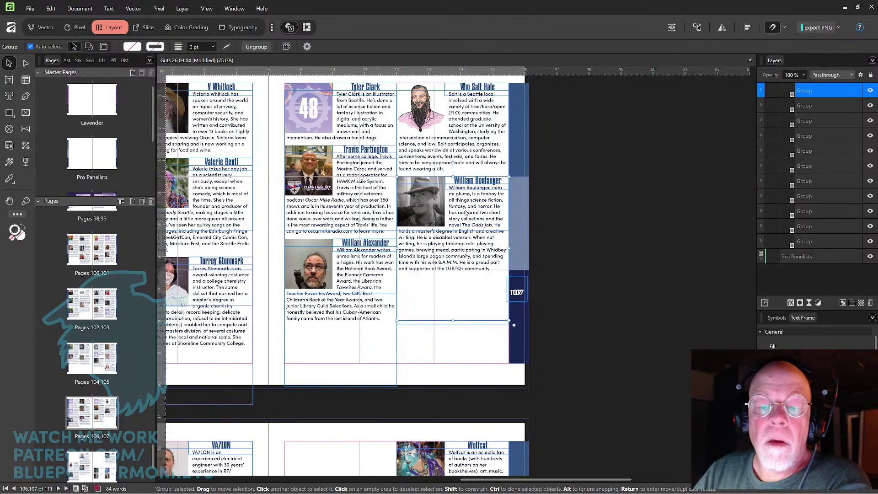
{"action": "left_click", "coordinate": [574, 209]}
Edit the Pro Panelists master detached on pages 106–107 and delete the duplicate Pg Number Left item over number 106.
{"action": "left_click_drag", "start_coordinate": [451, 349], "coordinate": [516, 240]}
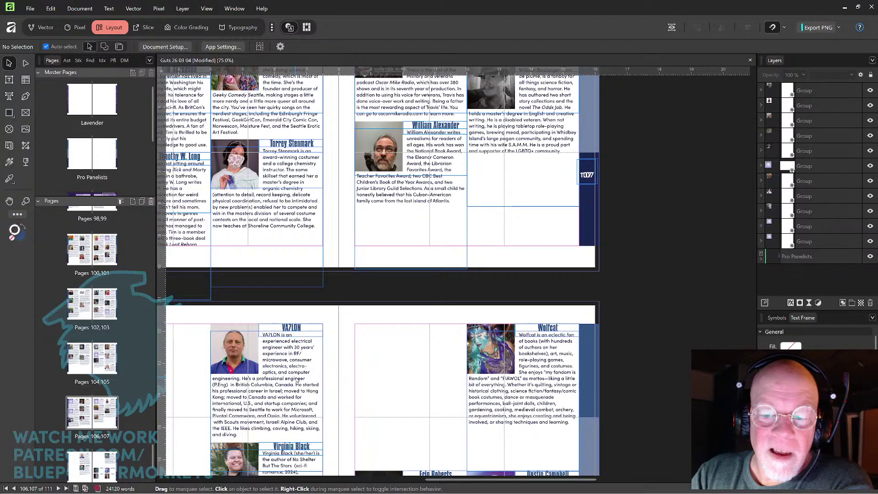
{"action": "left_click_drag", "start_coordinate": [359, 338], "coordinate": [457, 428]}
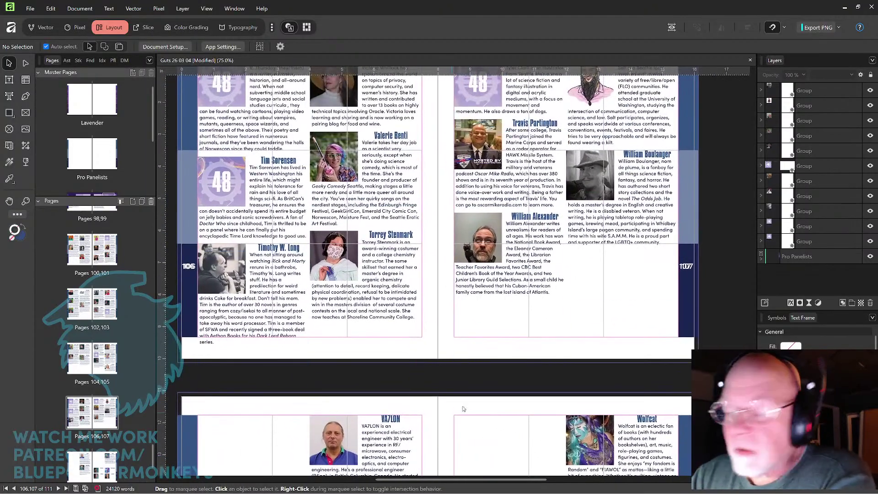
{"action": "left_click", "coordinate": [762, 259]}
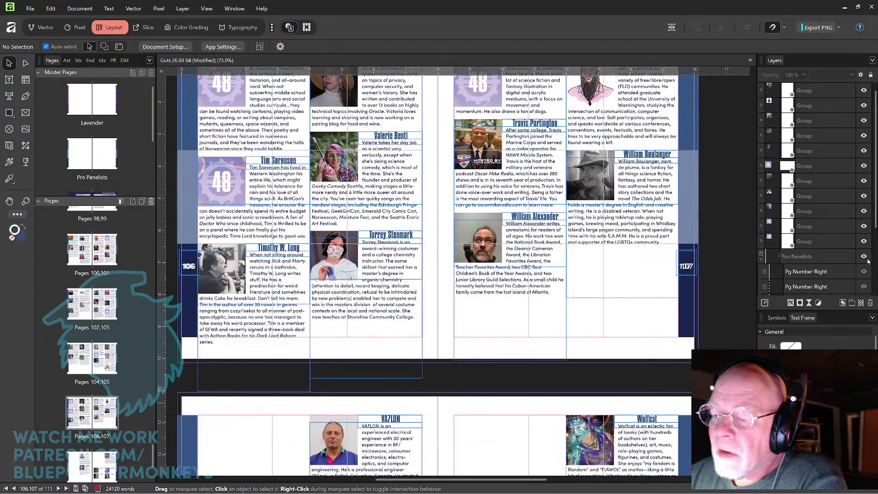
{"action": "left_click_drag", "start_coordinate": [873, 228], "coordinate": [873, 291]}
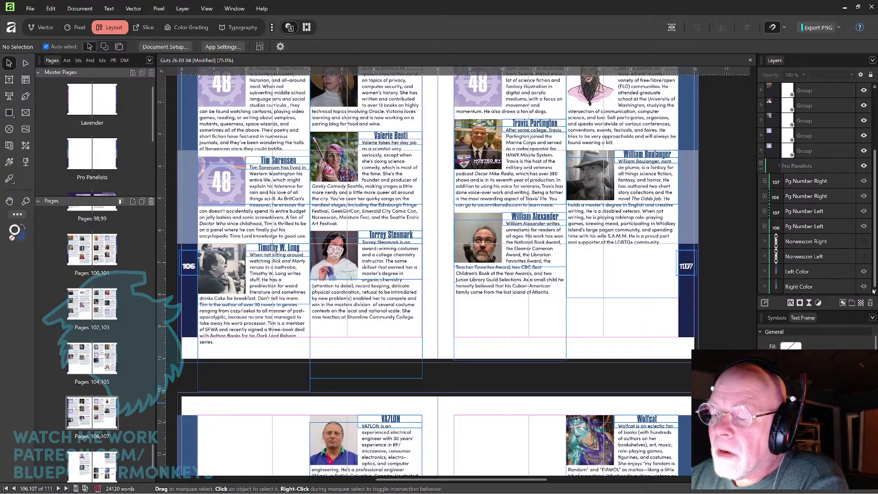
{"action": "left_click", "coordinate": [841, 228]}
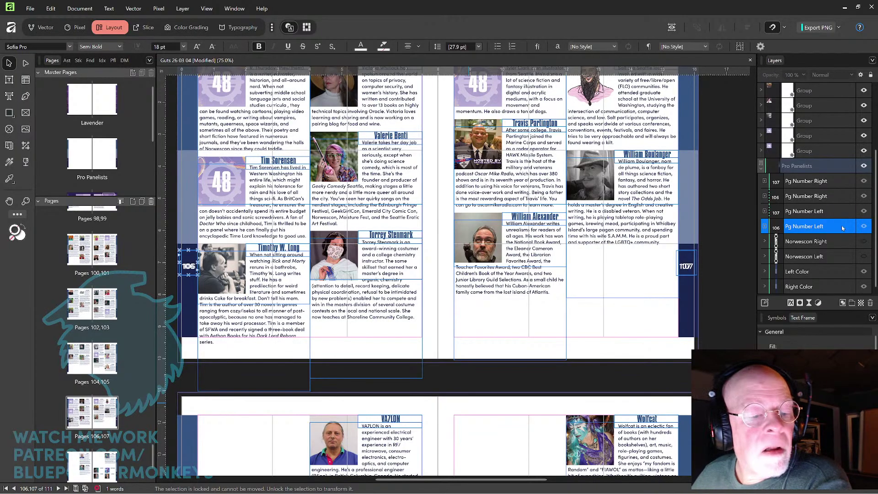
{"action": "double_click", "coordinate": [843, 228]}
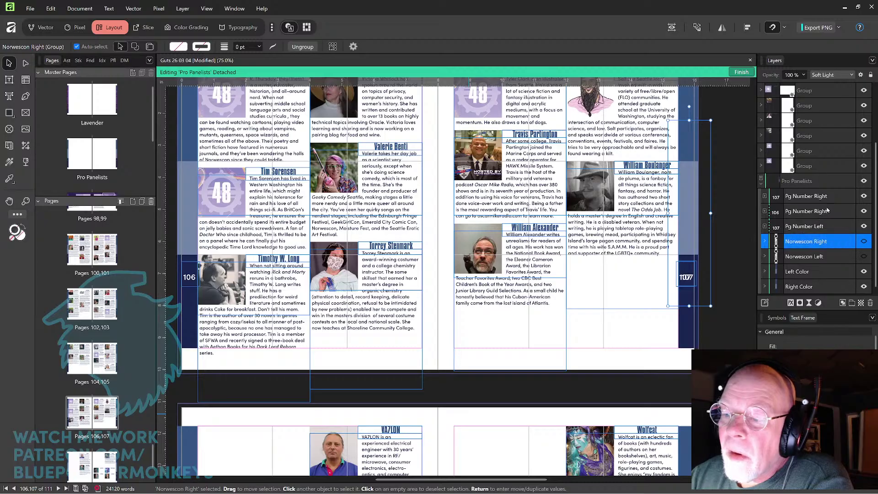
Delete the duplicate Pg Number Left item overlapping the number on page 107 and save the document.
{"action": "left_click", "coordinate": [818, 196]}
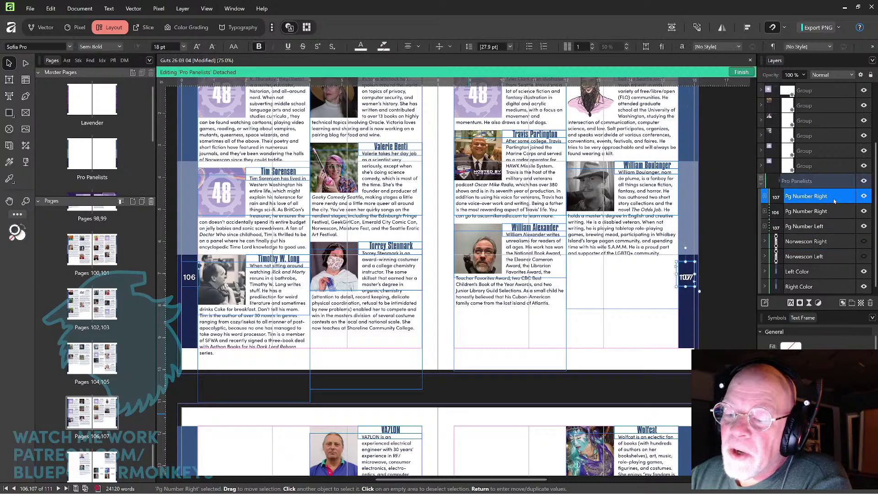
{"action": "left_click", "coordinate": [833, 227]}
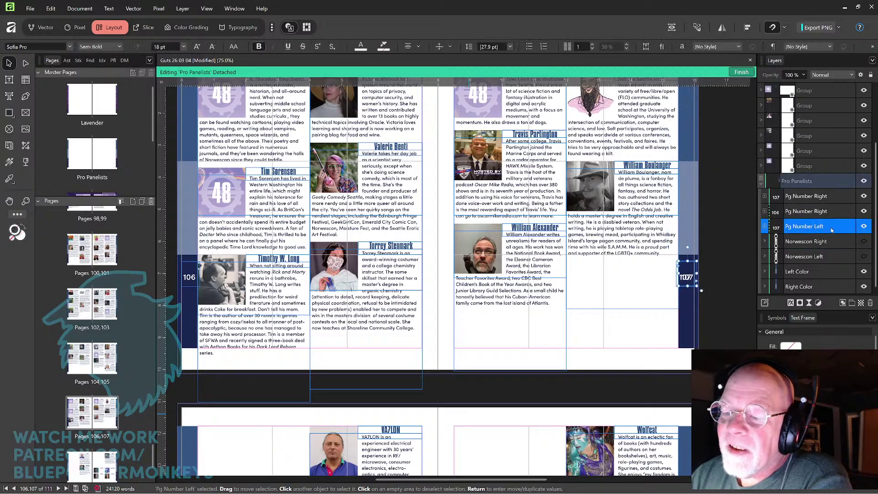
{"action": "key", "text": "Delete"}
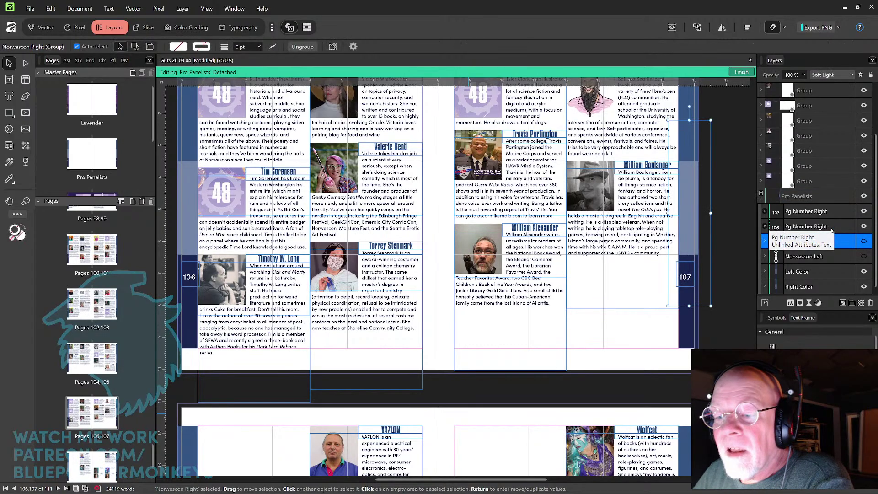
{"action": "key", "text": "ctrl+s"}
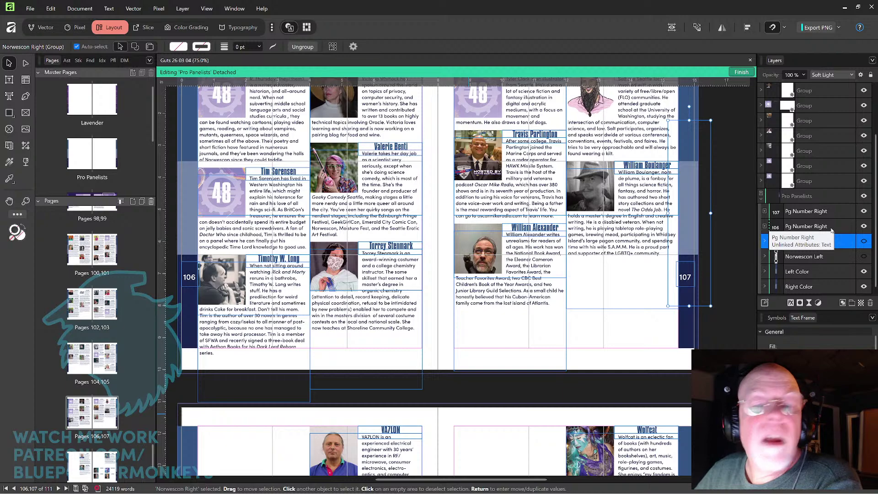
Finish the detached editing of the Pro Panelists master and save the document.
{"action": "left_click", "coordinate": [732, 222]}
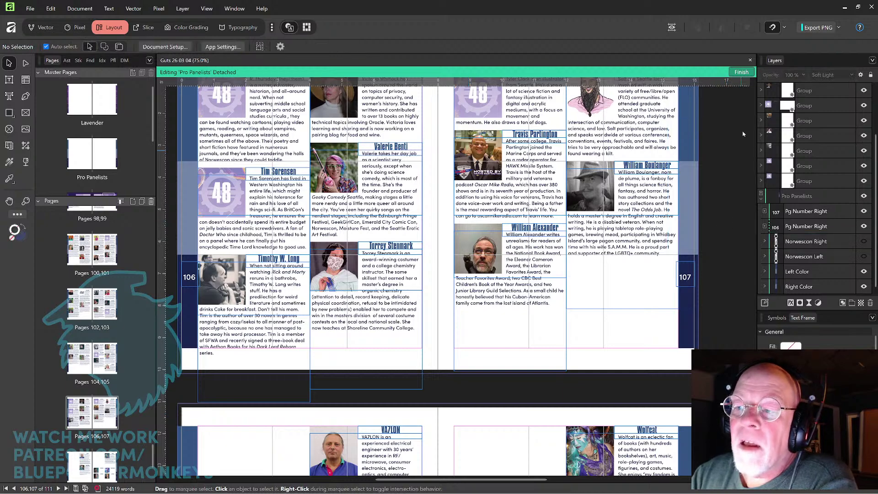
{"action": "left_click", "coordinate": [742, 72]}
{"action": "key", "text": "ctrl+s"}
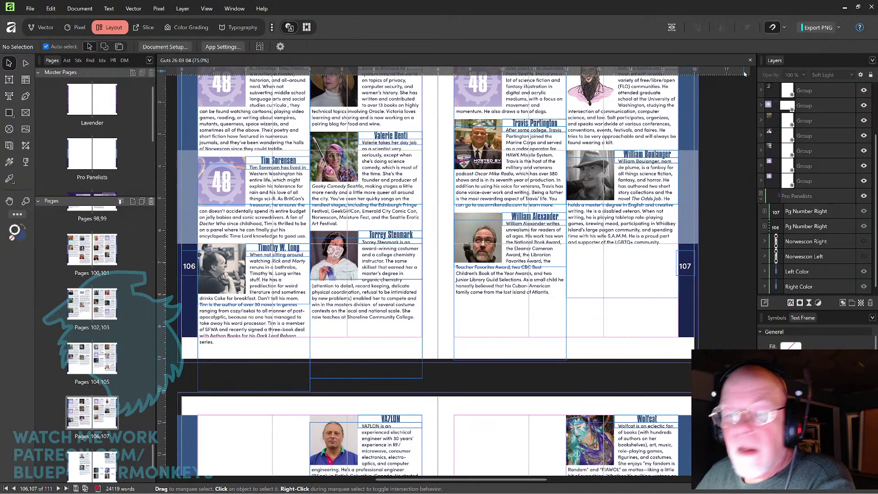
{"action": "left_click", "coordinate": [30, 9]}
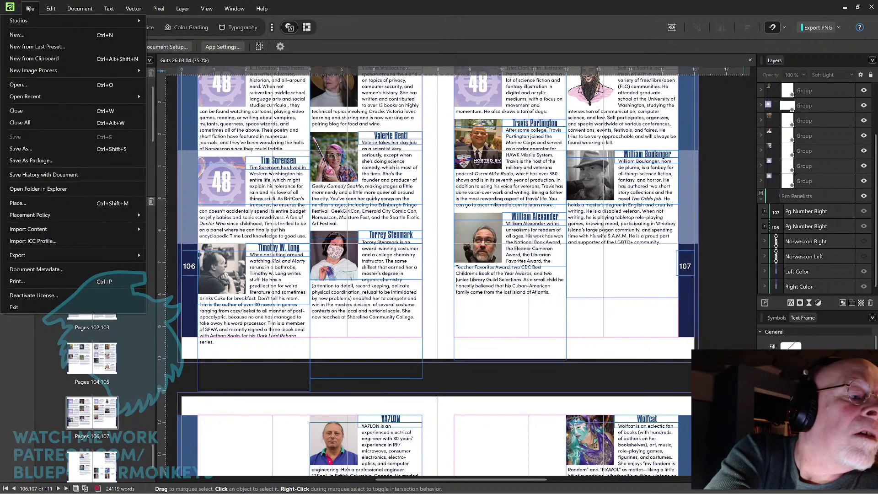
{"action": "left_click", "coordinate": [684, 232]}
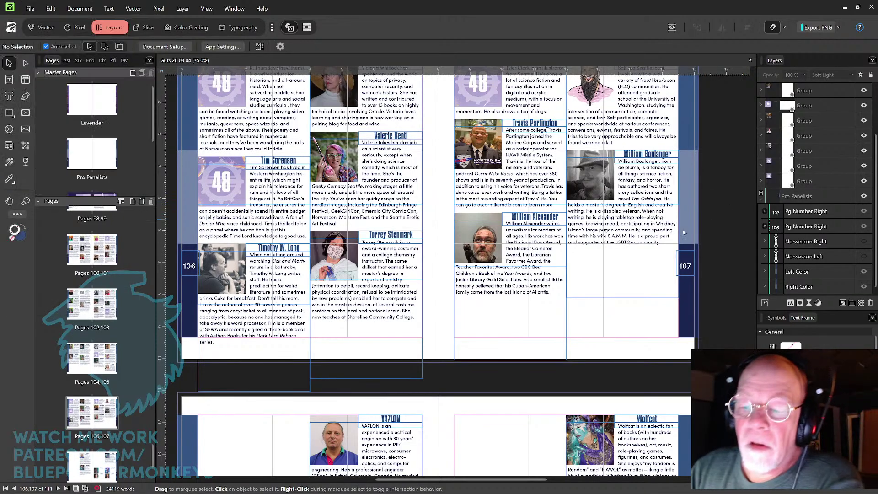
Shift the two biography blocks in page 108's second column across into its empty first column, keeping their order.
{"action": "left_click_drag", "start_coordinate": [508, 403], "coordinate": [581, 217]}
{"action": "left_click_drag", "start_coordinate": [506, 246], "coordinate": [396, 245]}
{"action": "left_click_drag", "start_coordinate": [496, 336], "coordinate": [383, 335]}
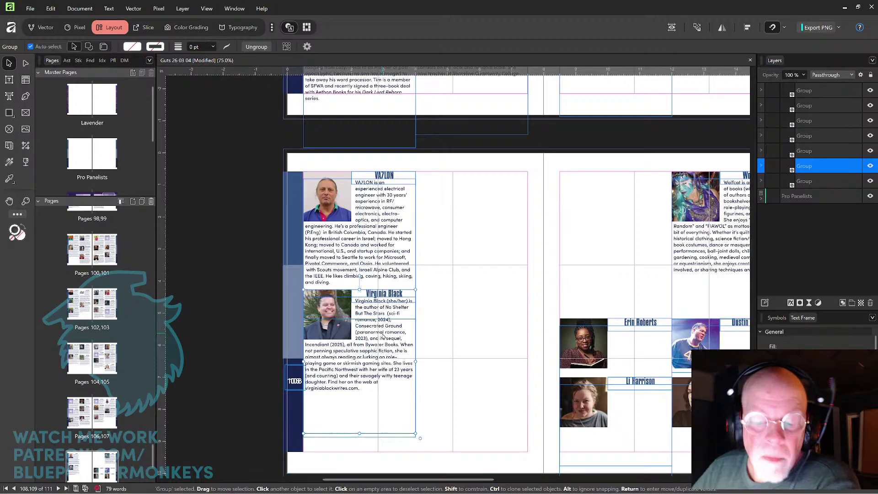
Move the biography block at the head of page 109's second column to the head of page 108's second column.
{"action": "left_click_drag", "start_coordinate": [614, 271], "coordinate": [523, 230]}
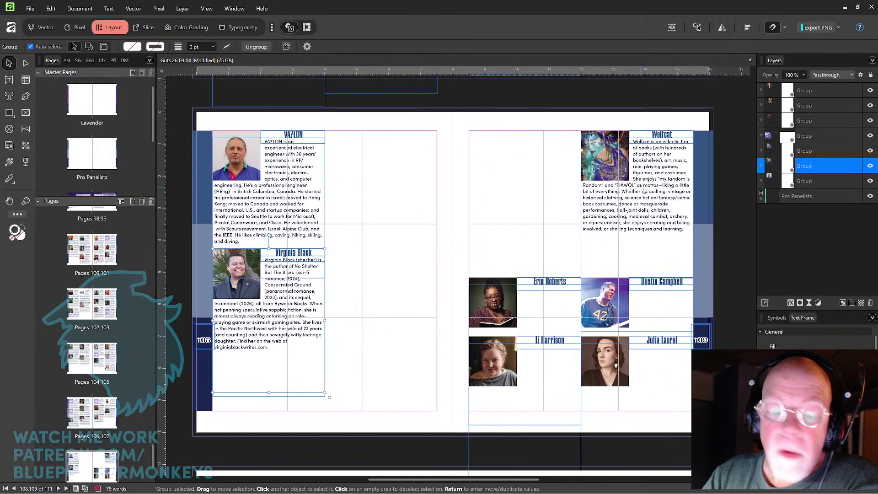
{"action": "left_click", "coordinate": [644, 192]}
{"action": "left_click_drag", "start_coordinate": [649, 192], "coordinate": [387, 192]}
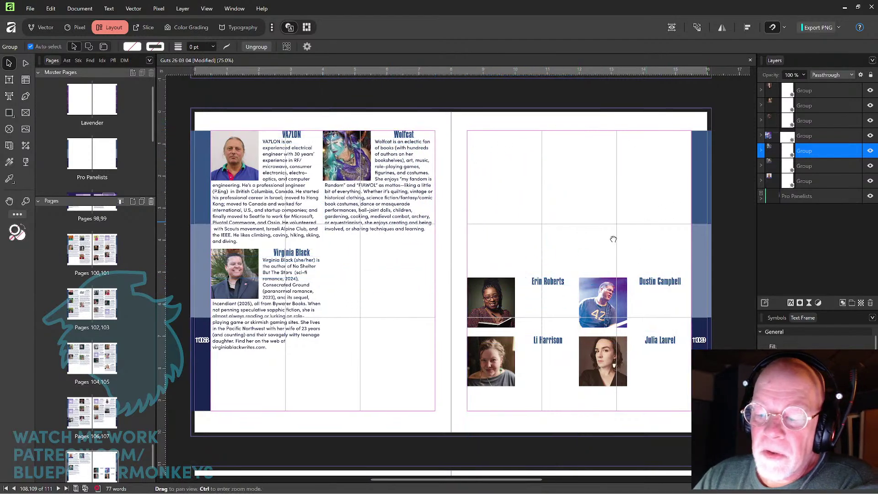
Open the Pro Panelists master on pages 108–109 for detached editing and delete the duplicate Pg Number Left item on page 109.
{"action": "left_click_drag", "start_coordinate": [613, 239], "coordinate": [624, 201]}
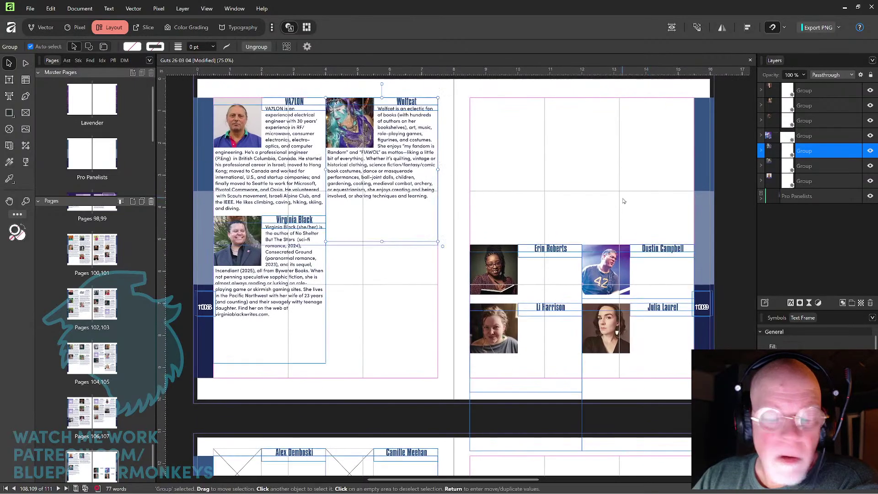
{"action": "left_click", "coordinate": [761, 198]}
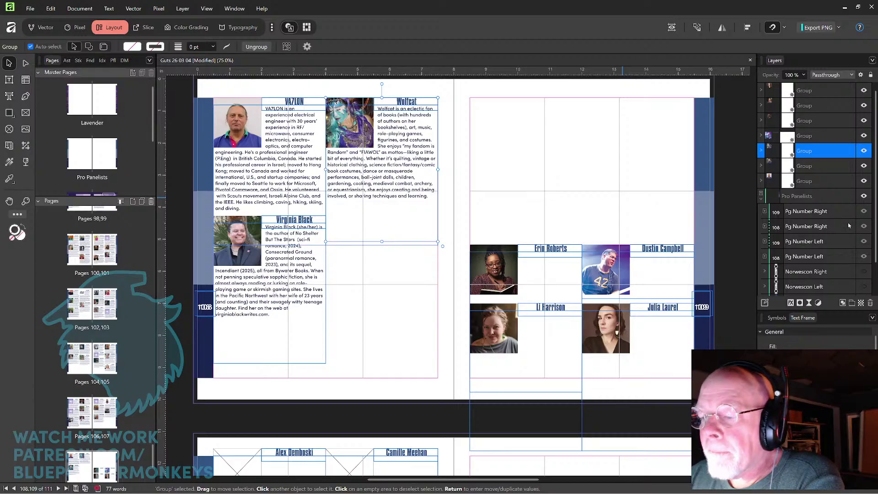
{"action": "left_click", "coordinate": [837, 212]}
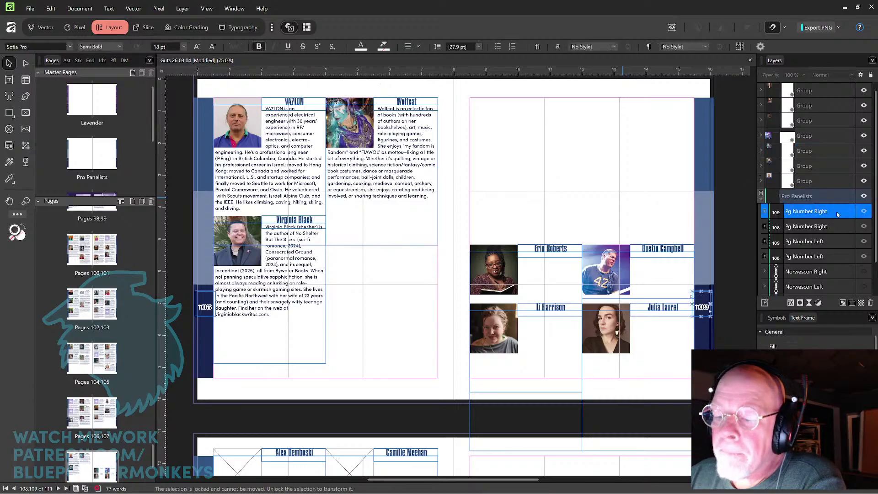
{"action": "left_click", "coordinate": [837, 241]}
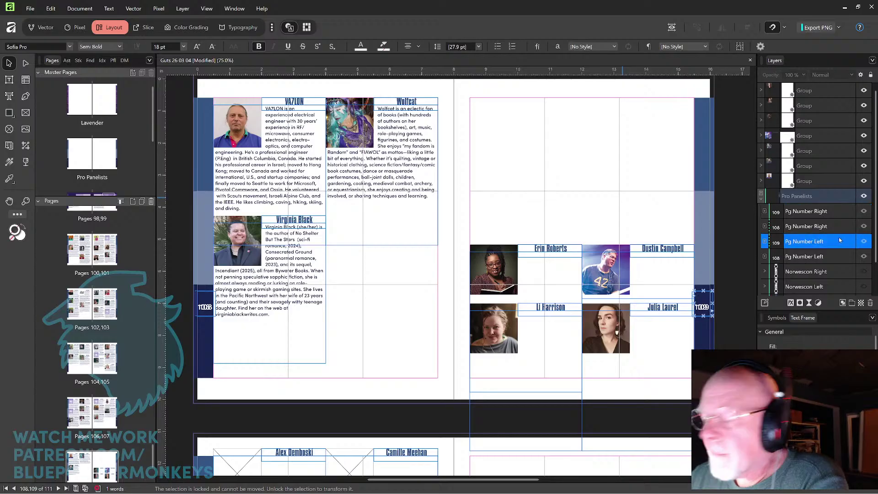
{"action": "left_click", "coordinate": [840, 240]}
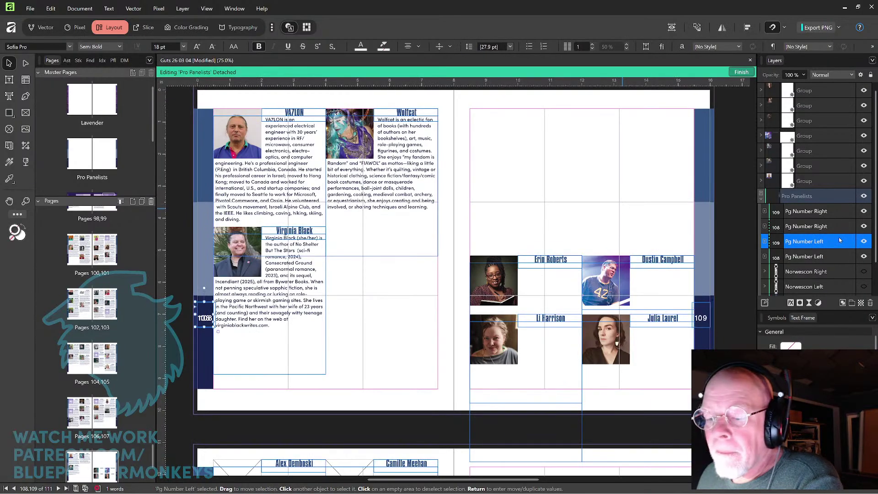
{"action": "key", "text": "Delete"}
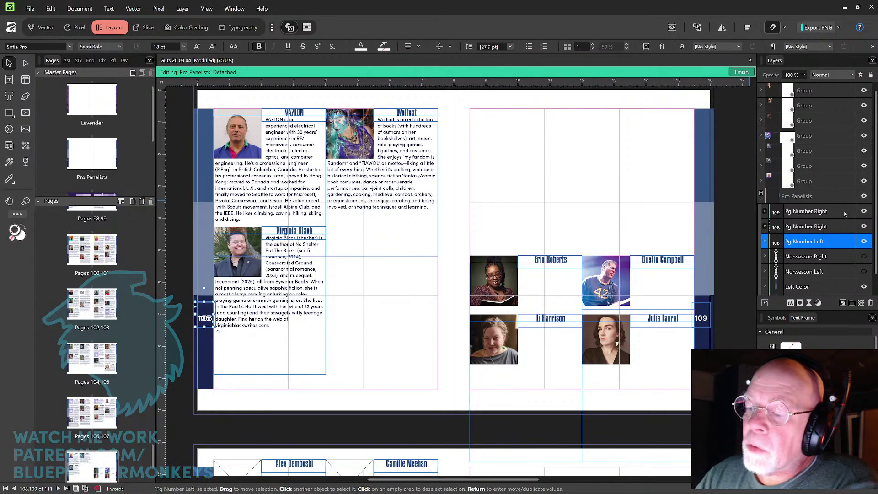
Delete the remaining Pg Number Left item that overlaps the number on page 108.
{"action": "left_click", "coordinate": [839, 215]}
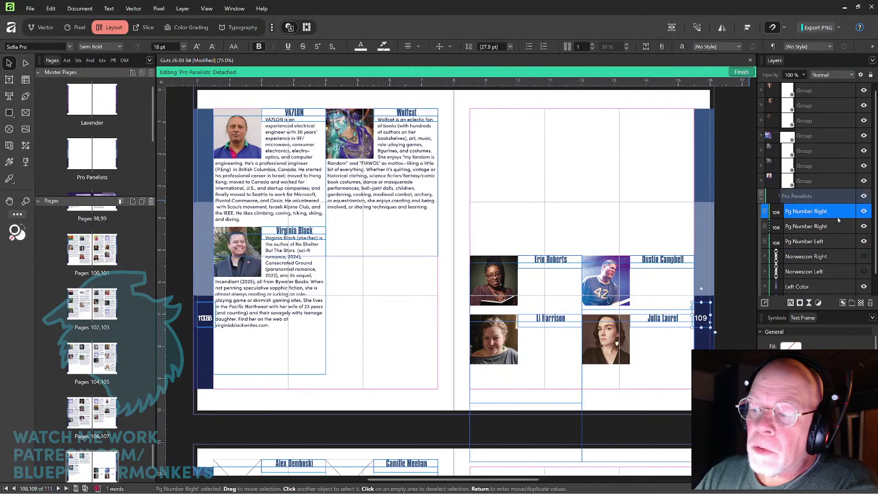
{"action": "left_click", "coordinate": [838, 227]}
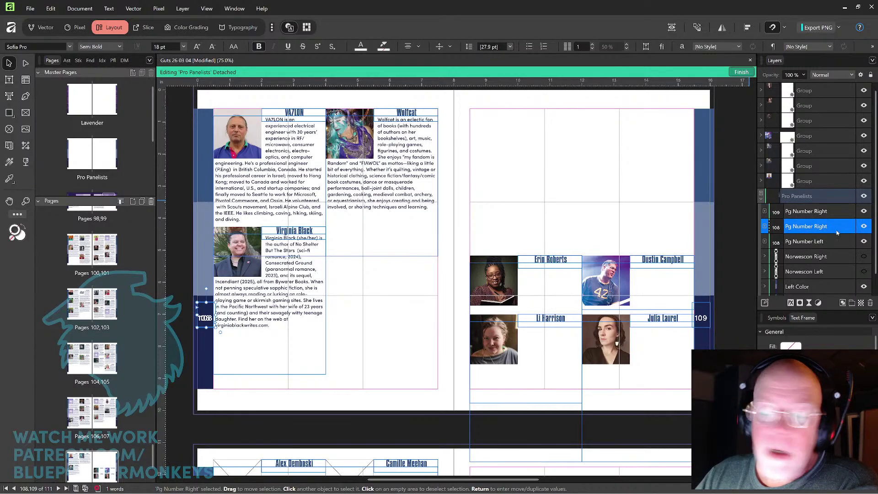
{"action": "left_click", "coordinate": [834, 242]}
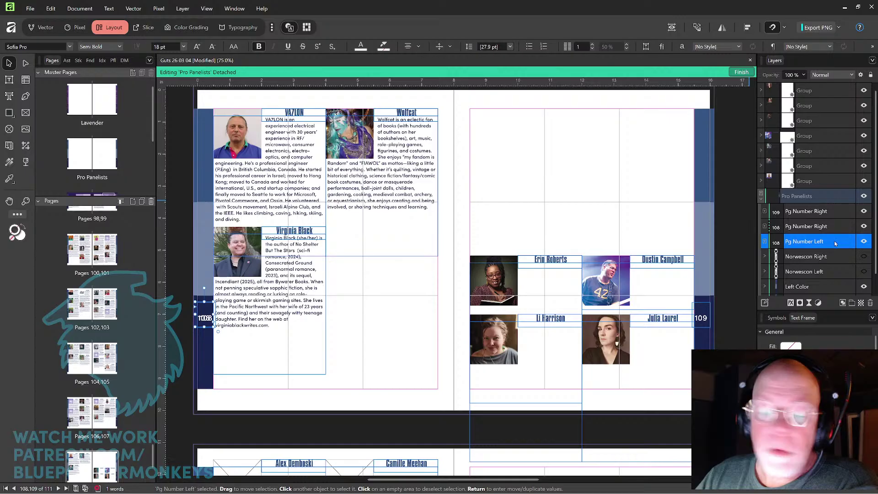
{"action": "key", "text": "Delete"}
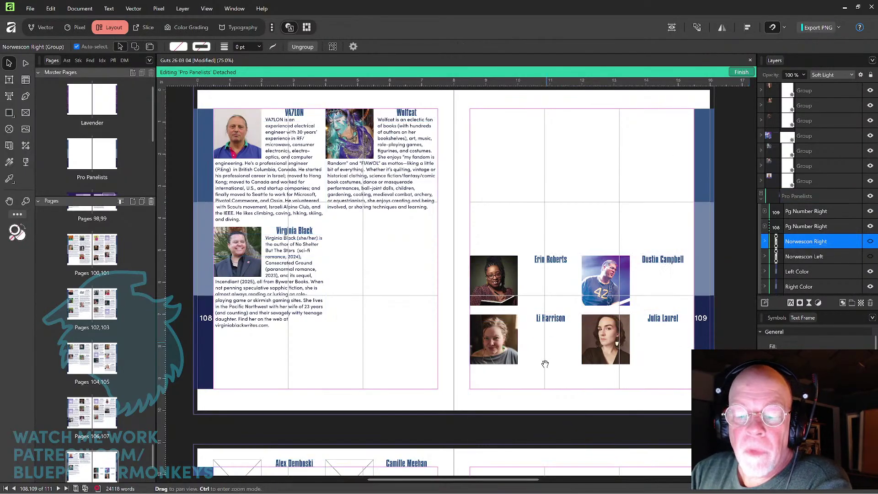
Shorten the clipping mask of the biography block in page 108's second column so it ends just below the text.
{"action": "left_click_drag", "start_coordinate": [543, 363], "coordinate": [588, 179]}
{"action": "mouse_move", "coordinate": [581, 211]}
{"action": "left_mouse_down"}
{"action": "mouse_move", "coordinate": [543, 388]}
{"action": "mouse_move", "coordinate": [552, 435]}
{"action": "left_mouse_up"}
{"action": "mouse_move", "coordinate": [530, 315]}
{"action": "left_mouse_down"}
{"action": "mouse_move", "coordinate": [579, 367]}
{"action": "mouse_move", "coordinate": [577, 376]}
{"action": "left_mouse_up"}
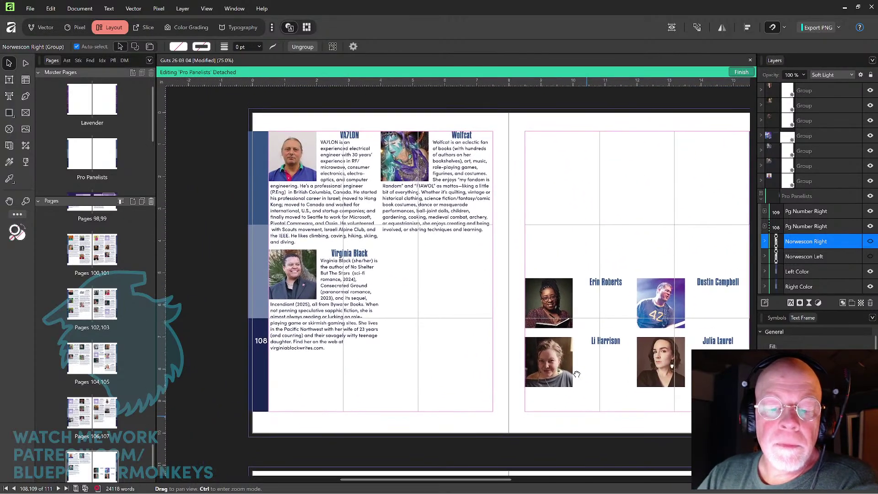
{"action": "key", "text": "t"}
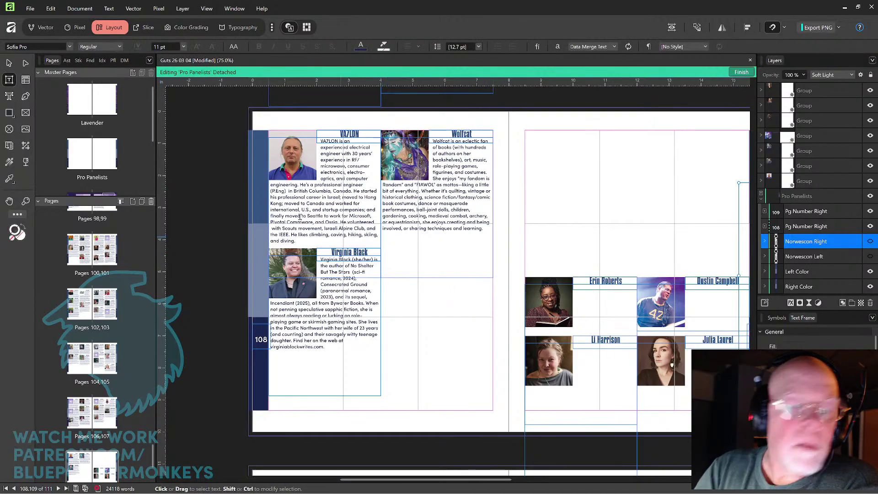
{"action": "key", "text": "v"}
{"action": "left_click", "coordinate": [459, 237]}
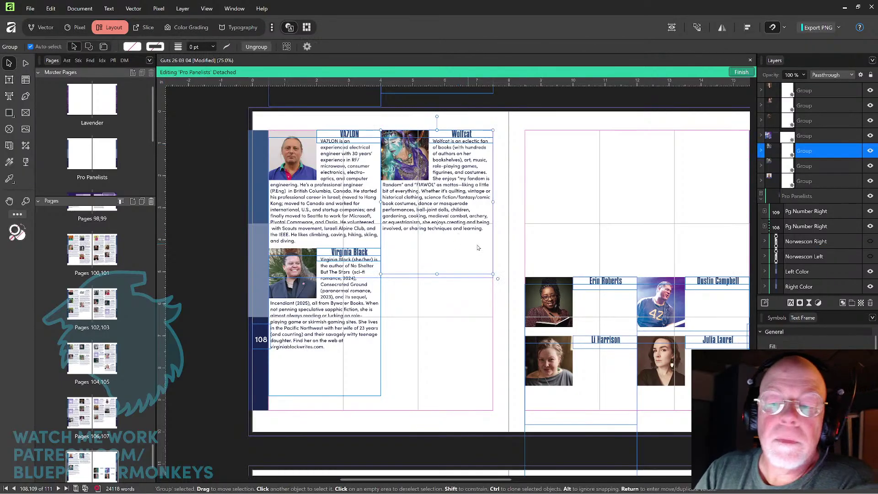
{"action": "left_click", "coordinate": [762, 151]}
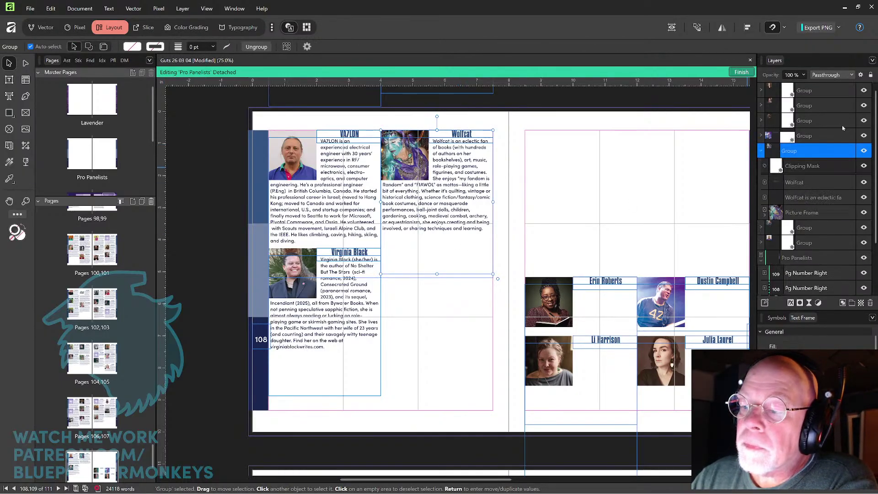
{"action": "left_click", "coordinate": [813, 168]}
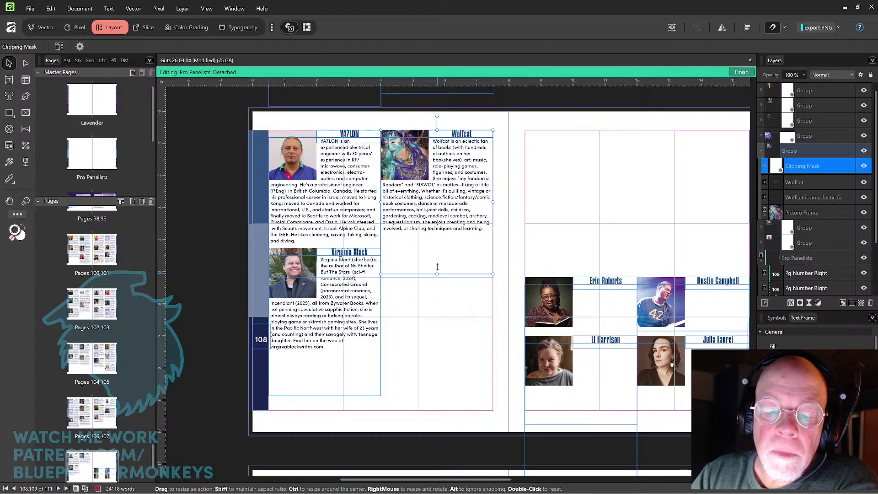
{"action": "left_click_drag", "start_coordinate": [437, 274], "coordinate": [440, 234]}
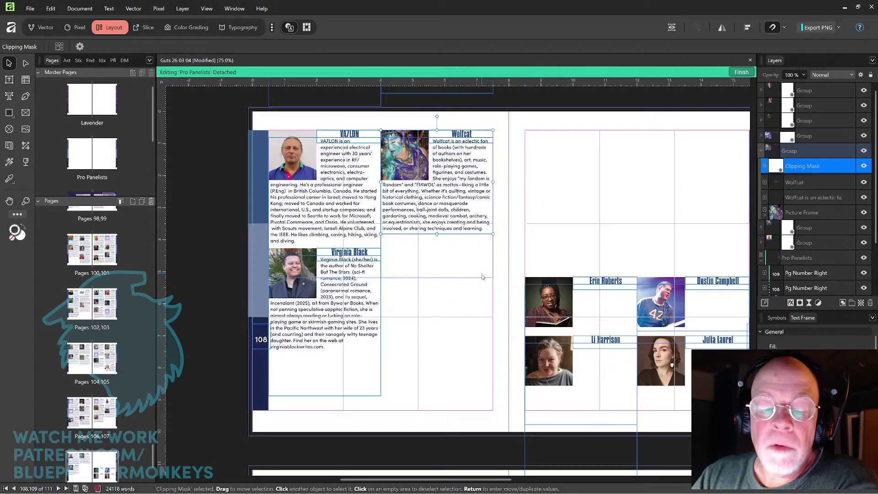
{"action": "left_click", "coordinate": [809, 152]}
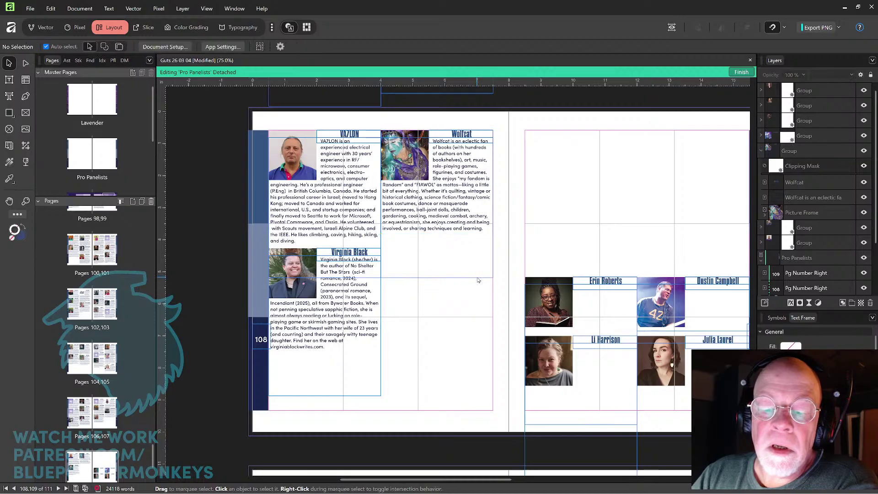
{"action": "left_click", "coordinate": [478, 281]}
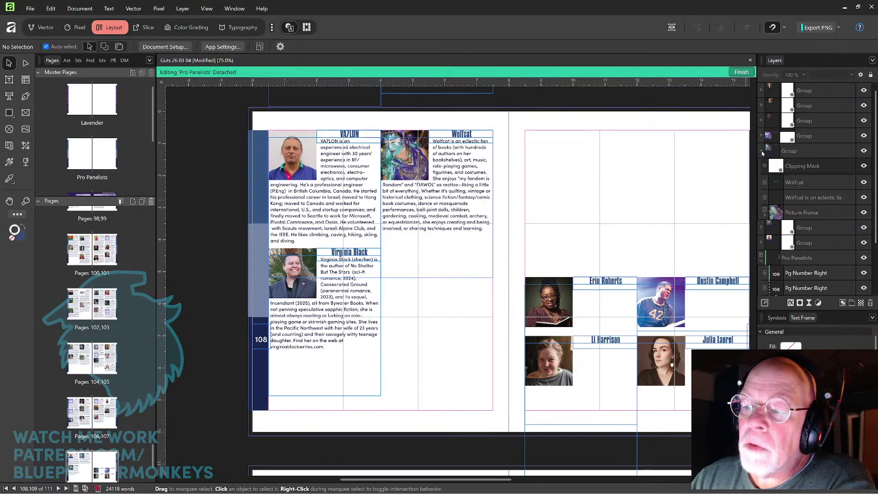
{"action": "left_click", "coordinate": [762, 152]}
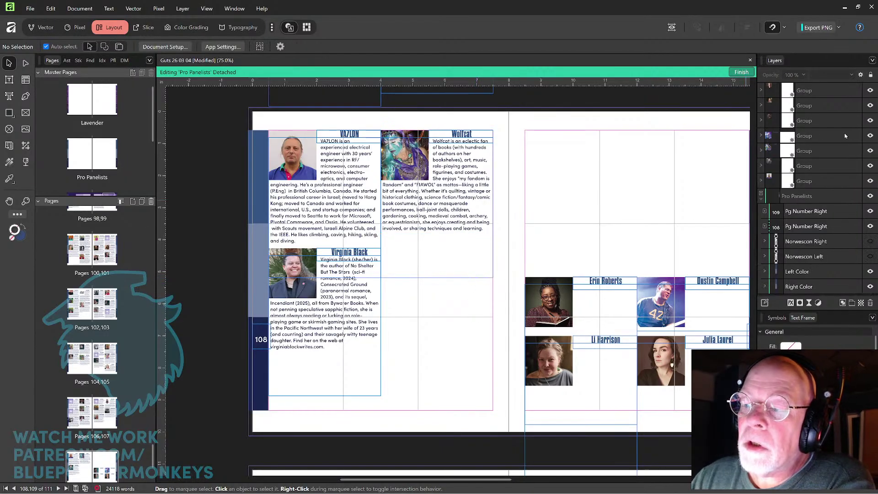
Shorten the clipping mask of the first biography block in page 108's first column to end where the block below begins.
{"action": "left_click", "coordinate": [814, 182]}
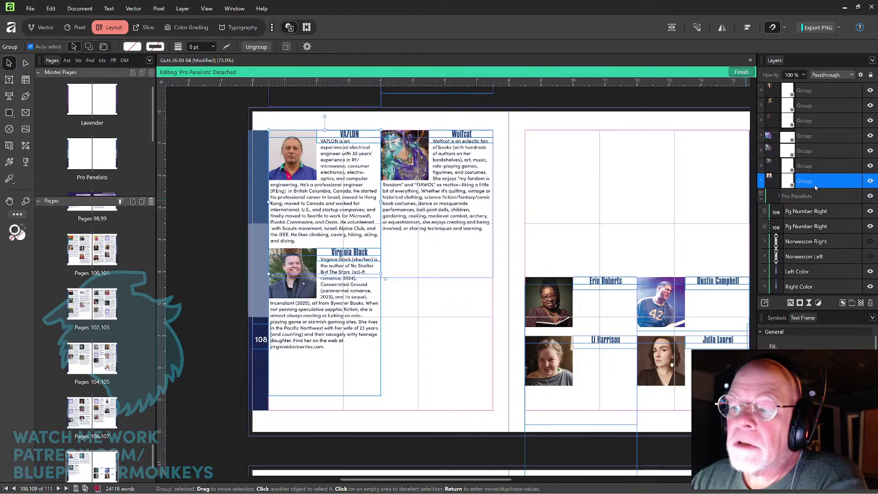
{"action": "left_click", "coordinate": [761, 181]}
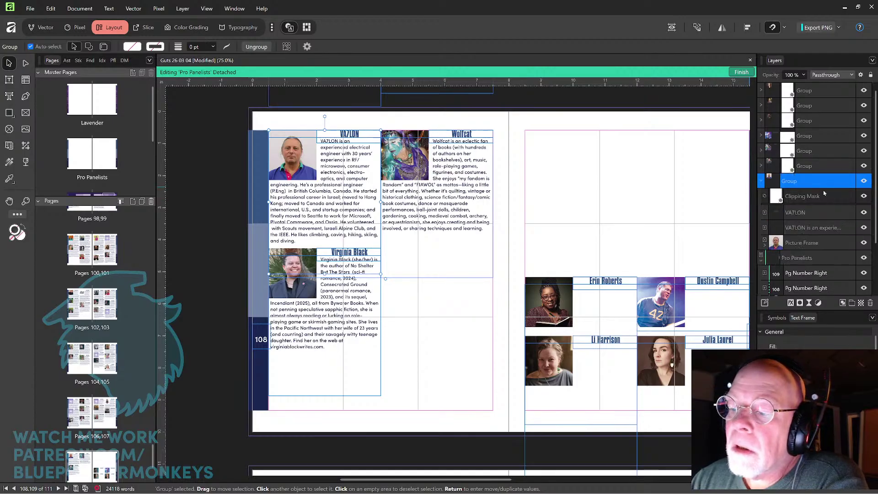
{"action": "left_click", "coordinate": [800, 197]}
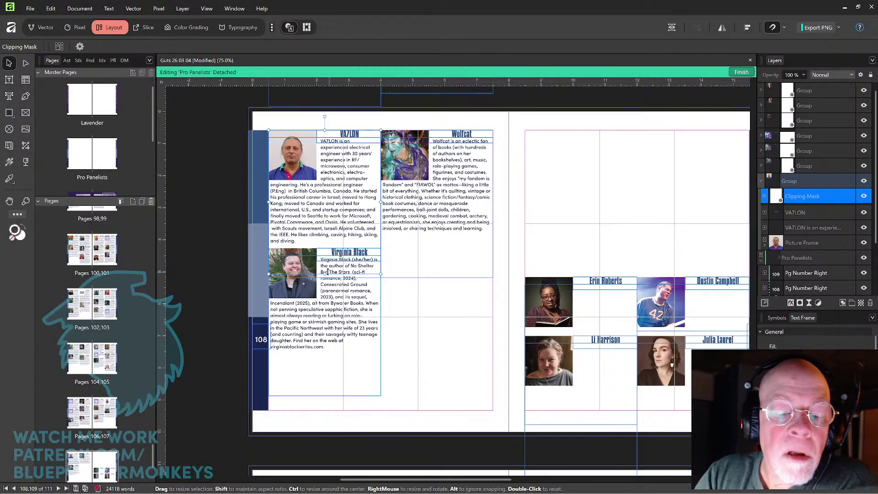
{"action": "left_click_drag", "start_coordinate": [325, 273], "coordinate": [335, 246]}
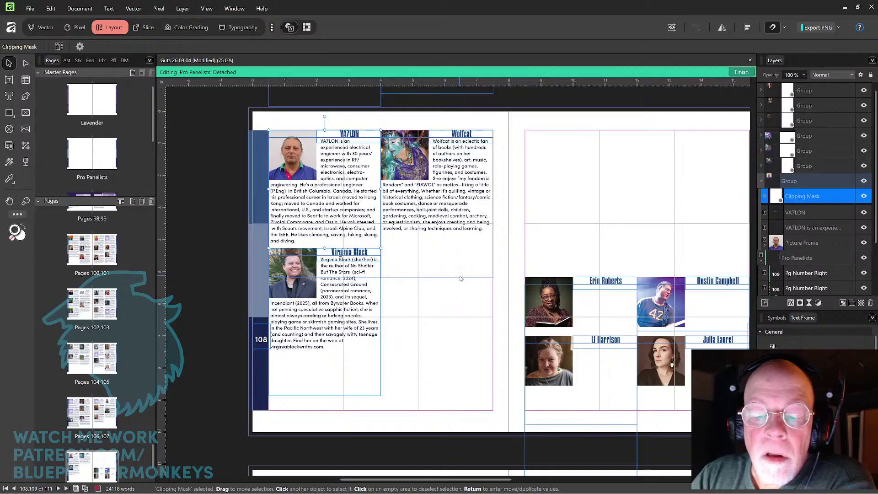
{"action": "left_click_drag", "start_coordinate": [479, 295], "coordinate": [461, 265]}
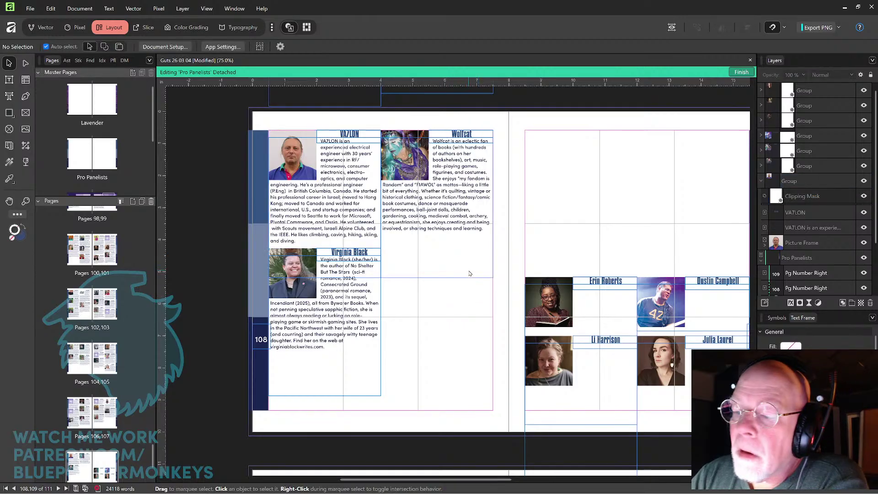
{"action": "left_click", "coordinate": [761, 182]}
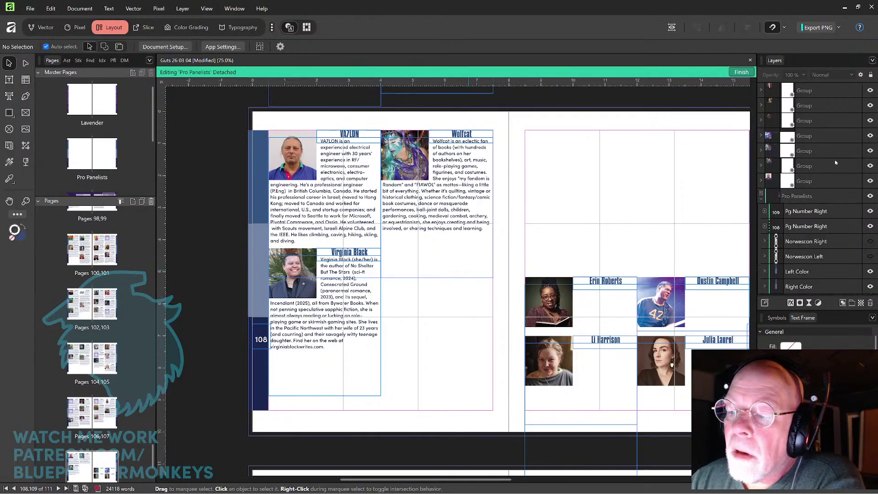
{"action": "left_click", "coordinate": [821, 200]}
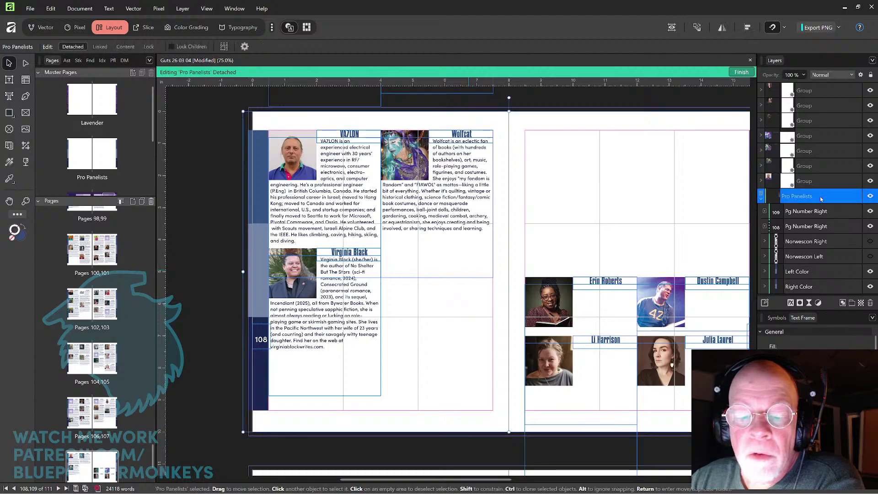
{"action": "left_click", "coordinate": [827, 170]}
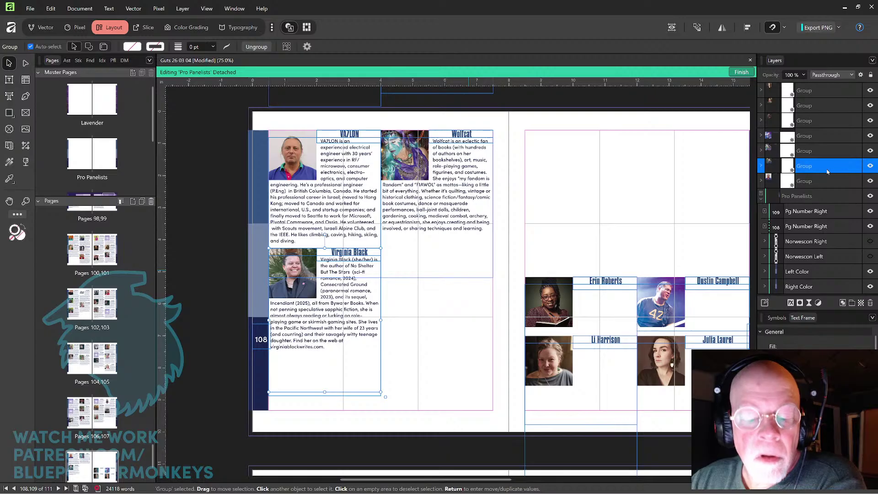
{"action": "left_click", "coordinate": [827, 152]}
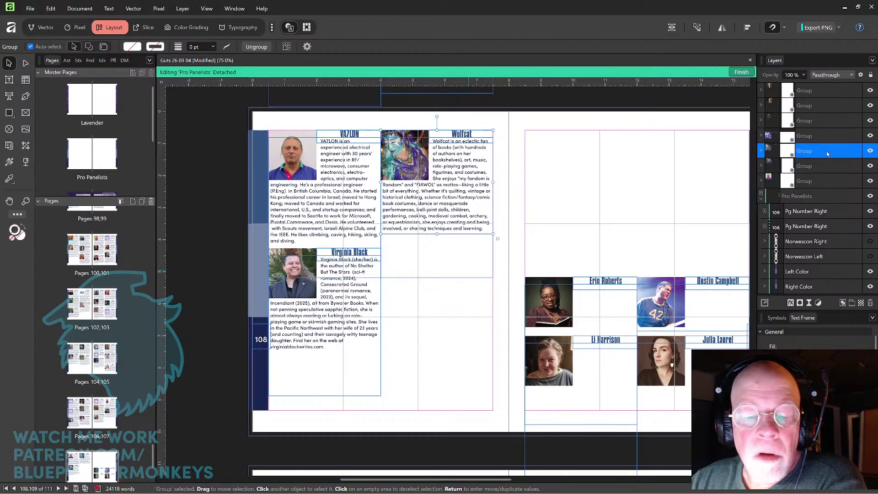
{"action": "left_click", "coordinate": [828, 137]}
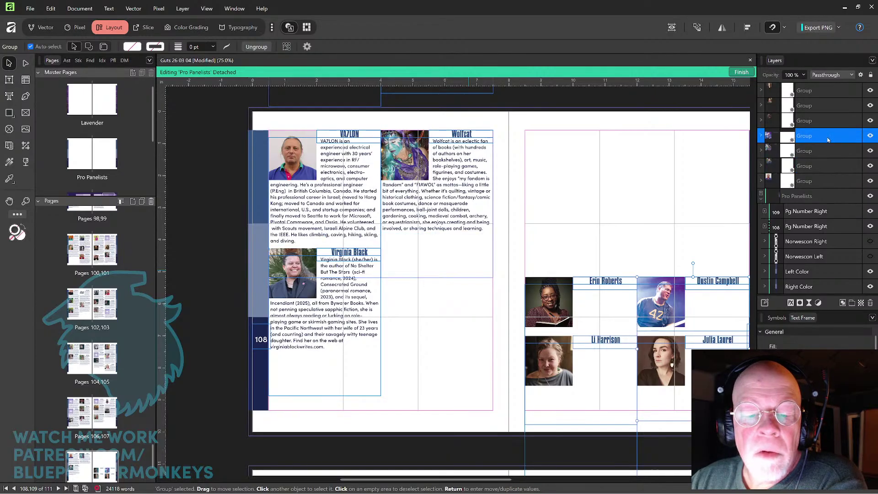
{"action": "left_click", "coordinate": [489, 280]}
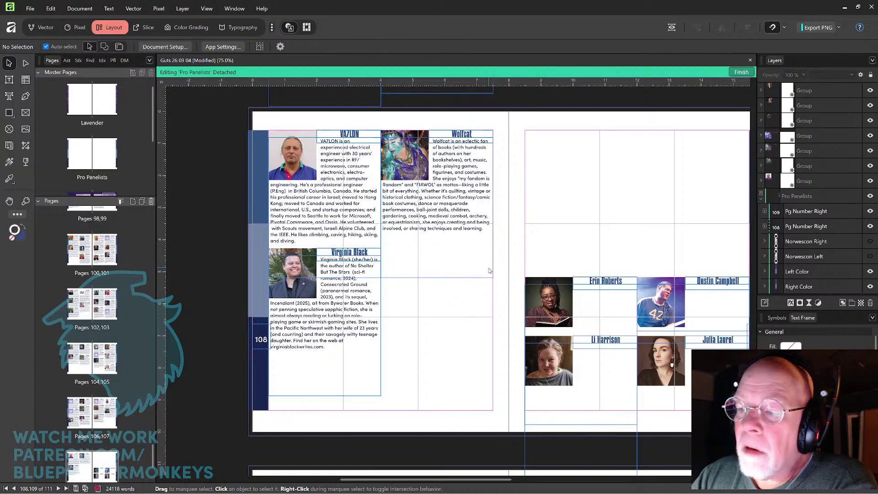
Try to reduce the height of page 108's three biography blocks together, excluding the page number and side color, and undo the resize.
{"action": "left_click_drag", "start_coordinate": [251, 117], "coordinate": [484, 414]}
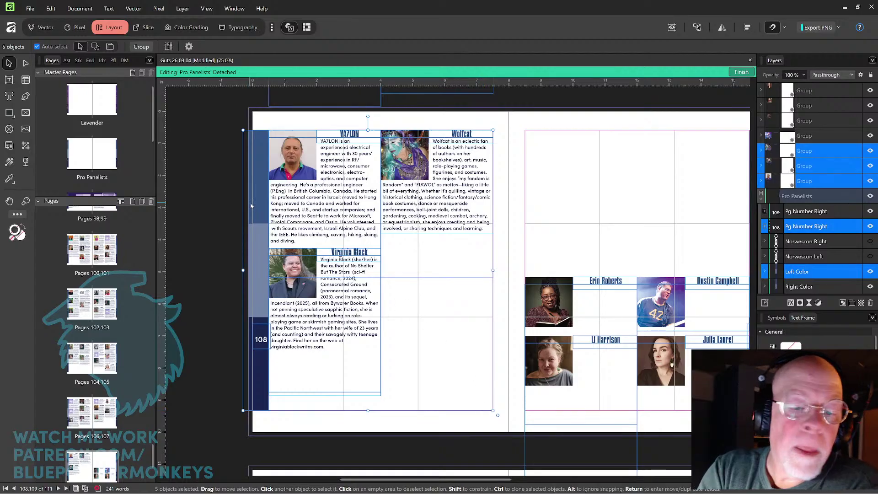
{"action": "left_click", "coordinate": [257, 272], "text": "shift"}
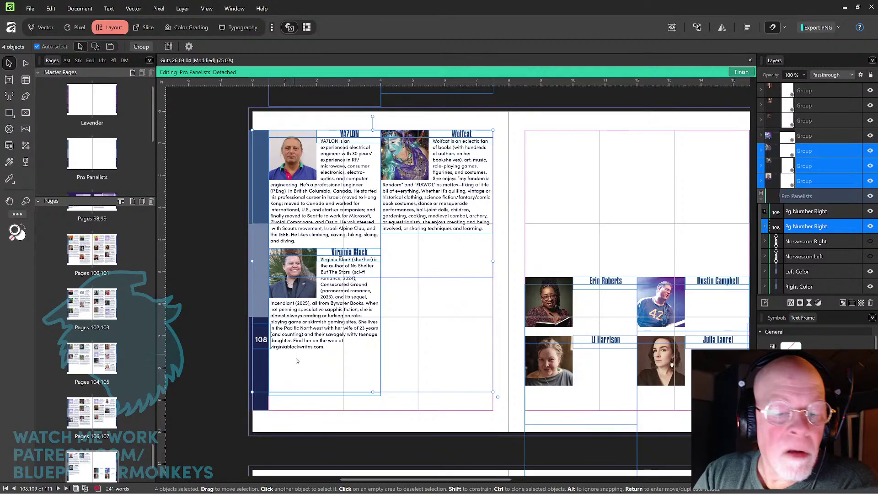
{"action": "left_click", "coordinate": [258, 346], "text": "shift"}
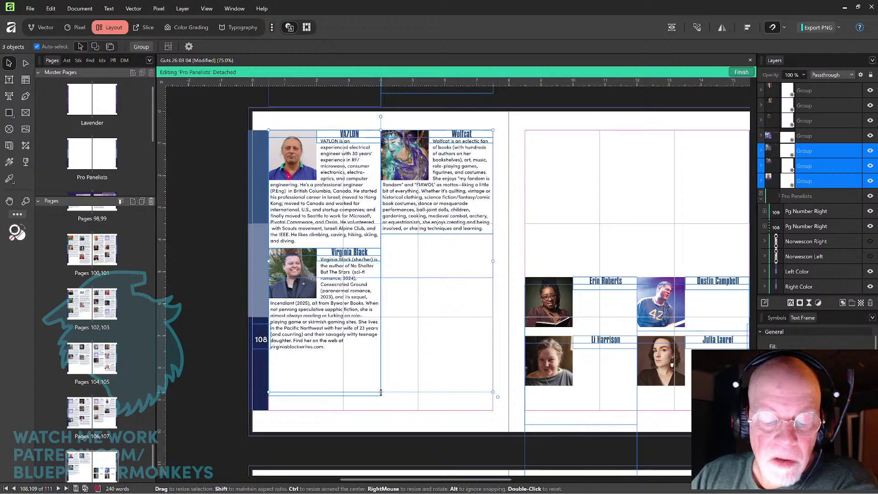
{"action": "left_click_drag", "start_coordinate": [386, 393], "coordinate": [392, 344]}
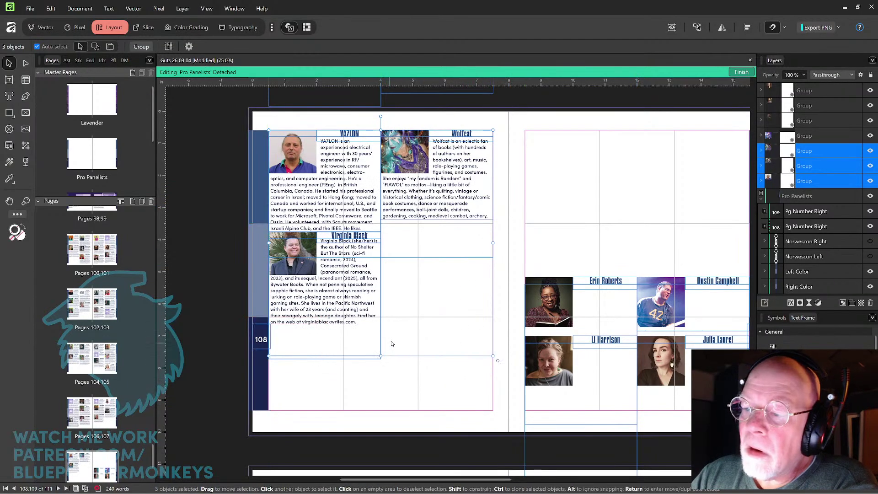
{"action": "key", "text": "ctrl+z"}
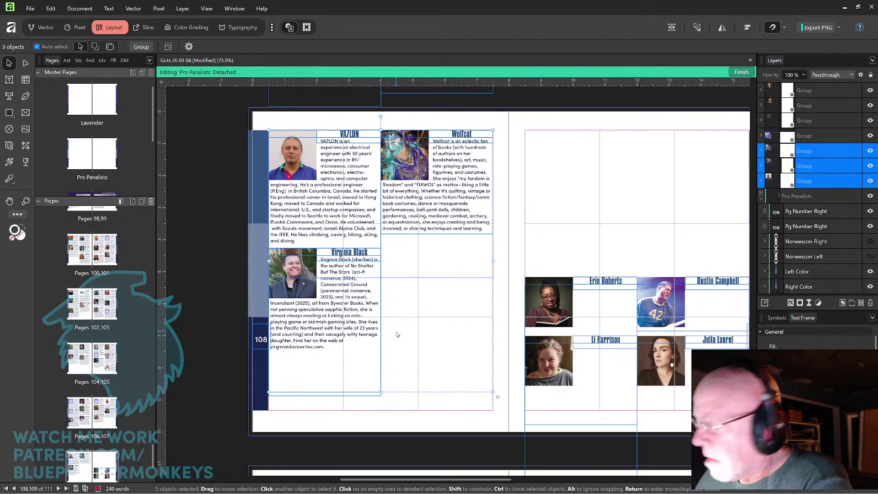
Ungroup page 108's three biography blocks and shorten the second-column biography's text frame so it ends just below its text.
{"action": "key", "text": "ctrl+shift+g"}
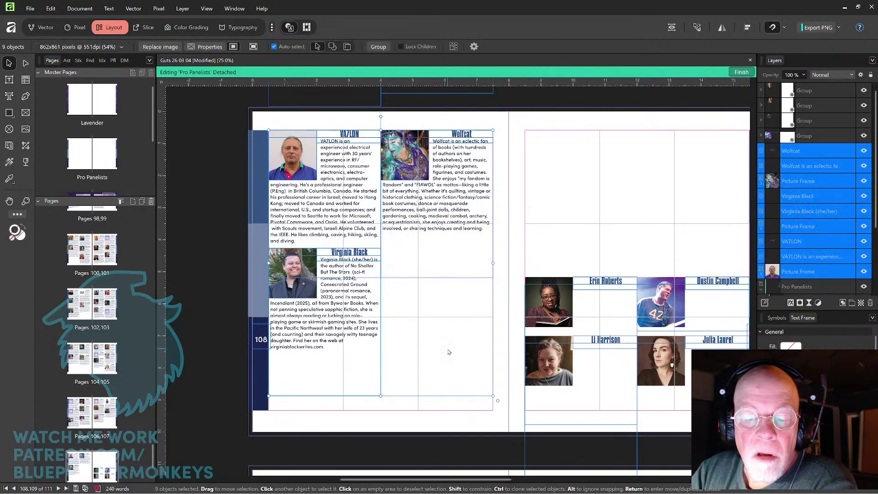
{"action": "left_click", "coordinate": [449, 351]}
{"action": "left_click", "coordinate": [446, 275]}
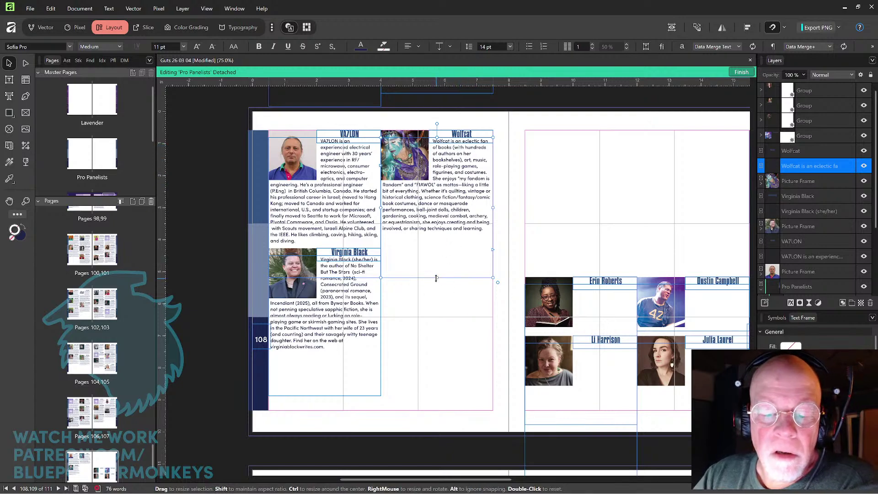
{"action": "left_click_drag", "start_coordinate": [436, 278], "coordinate": [437, 256]}
{"action": "left_click_drag", "start_coordinate": [439, 240], "coordinate": [438, 237]}
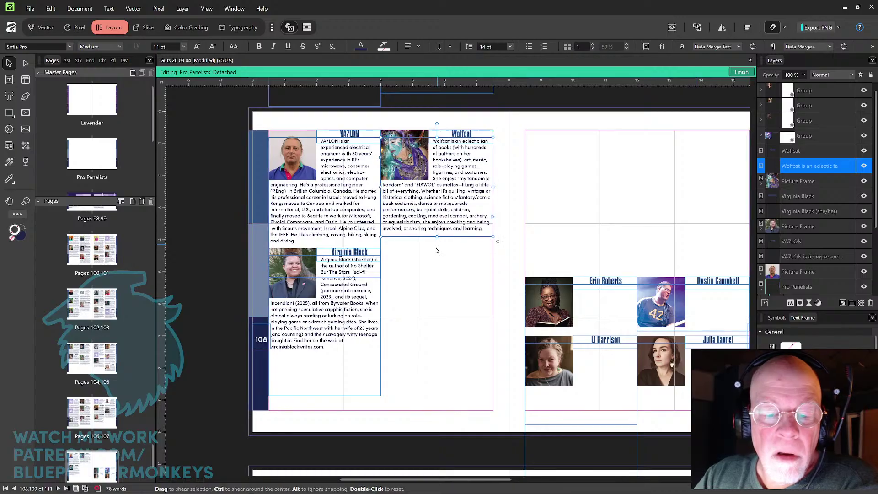
Adjust the height of the first biography's text frame in page 108's first column so it ends where the block below begins.
{"action": "left_click", "coordinate": [366, 229]}
{"action": "mouse_move", "coordinate": [325, 244]}
{"action": "left_mouse_down"}
{"action": "mouse_move", "coordinate": [324, 270]}
{"action": "mouse_move", "coordinate": [325, 248]}
{"action": "left_mouse_up"}
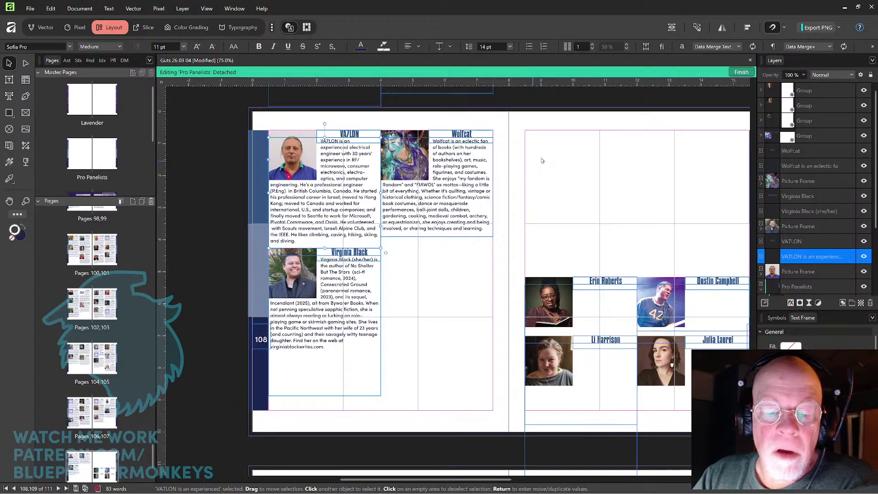
{"action": "left_click", "coordinate": [578, 172]}
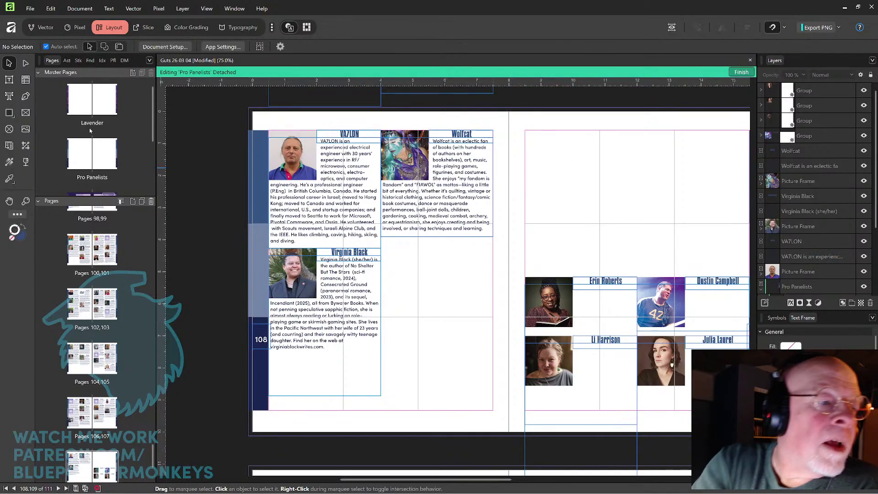
Add a text frame filling the empty lower part of page 108's second column and enter "Also Attending".
{"action": "left_click", "coordinate": [9, 80]}
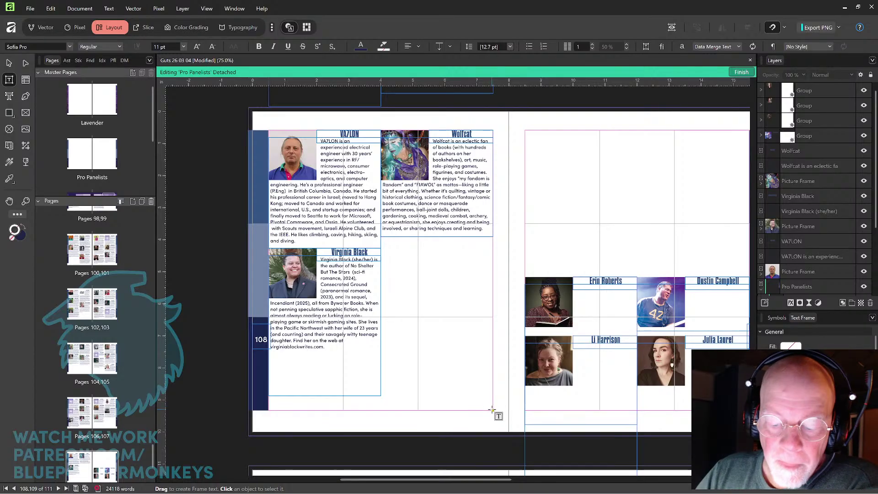
{"action": "left_click_drag", "start_coordinate": [493, 411], "coordinate": [381, 246]}
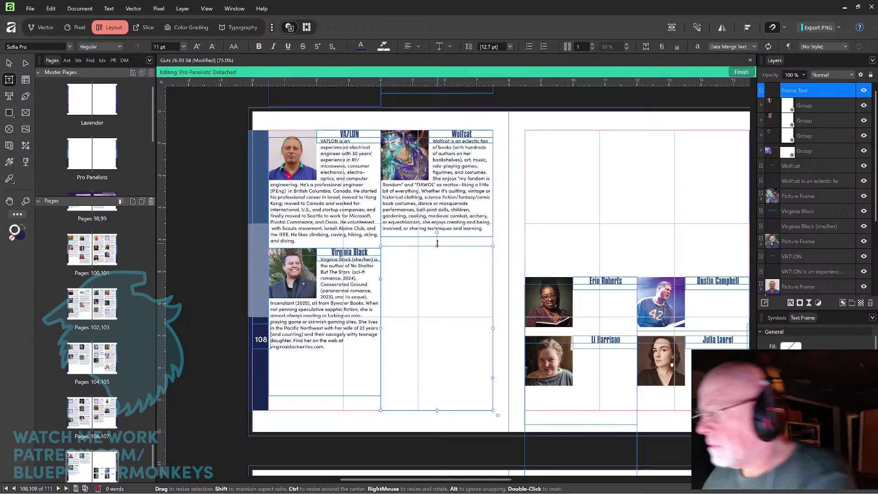
{"action": "type", "text": "Also "}
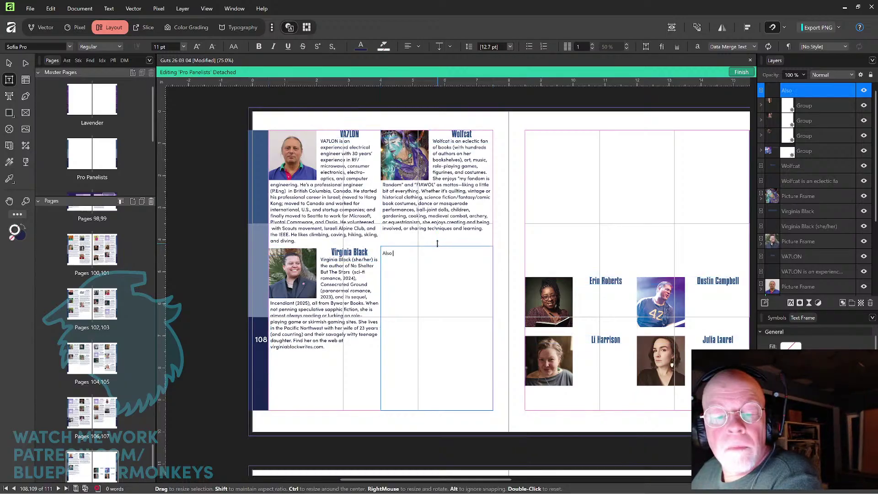
{"action": "type", "text": "Att"}
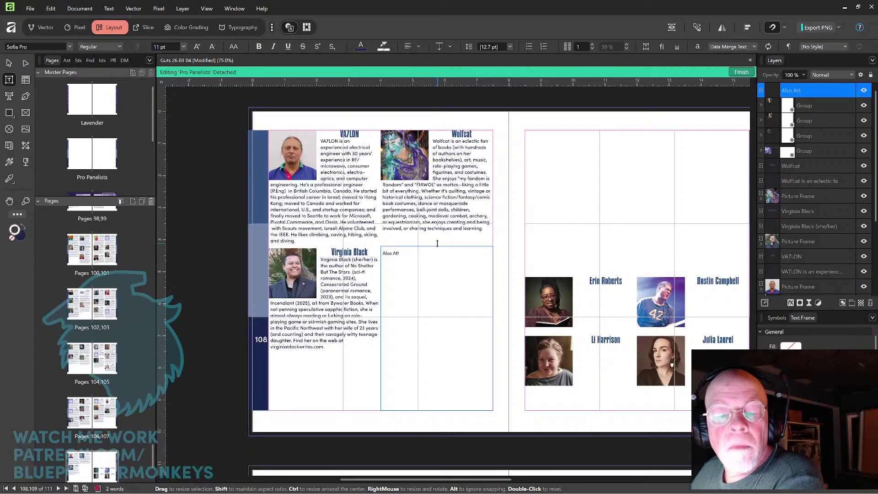
{"action": "type", "text": "end"}
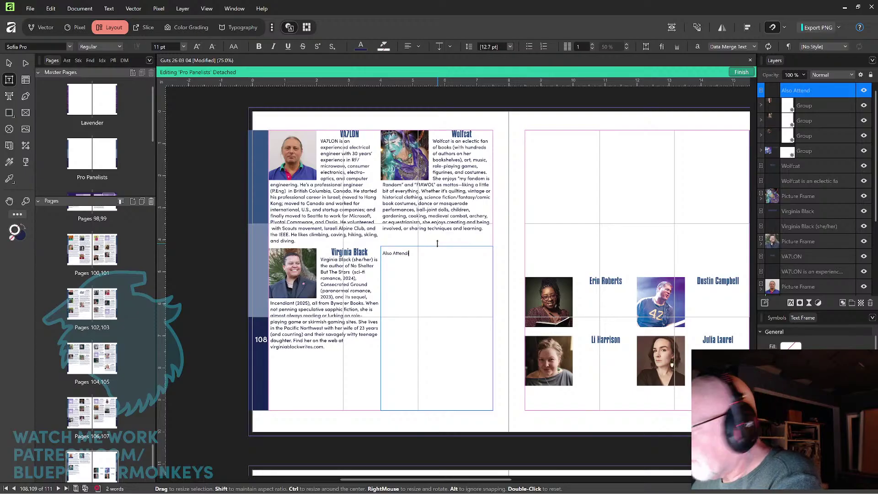
{"action": "type", "text": "ing"}
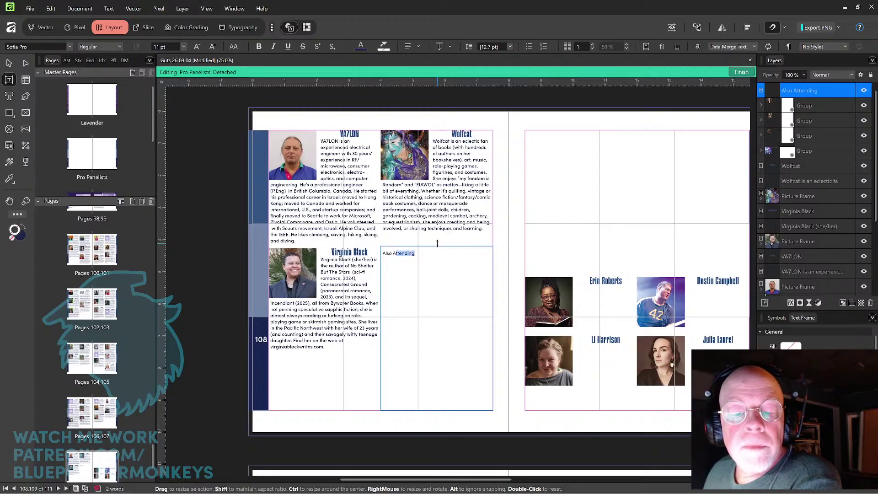
Apply the heading format of the second-column biography's name to "Also Attending" with the Style Picker.
{"action": "left_click", "coordinate": [9, 178]}
{"action": "left_click", "coordinate": [33, 192]}
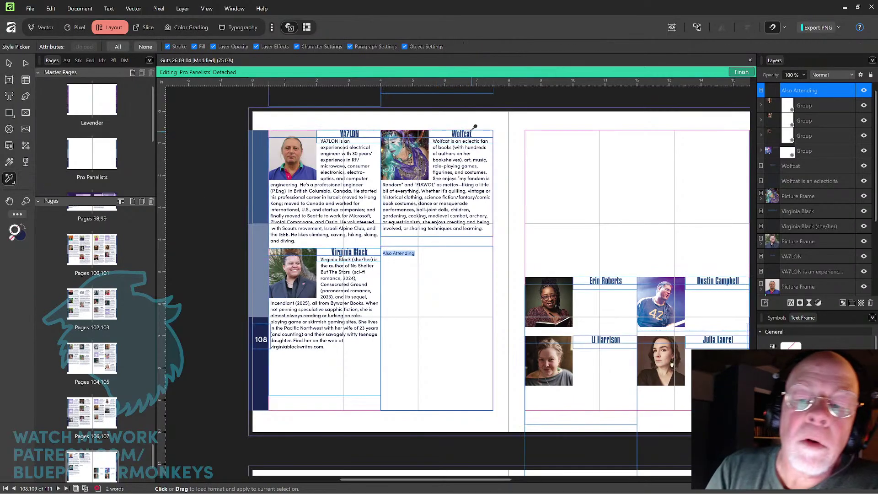
{"action": "left_click", "coordinate": [457, 125]}
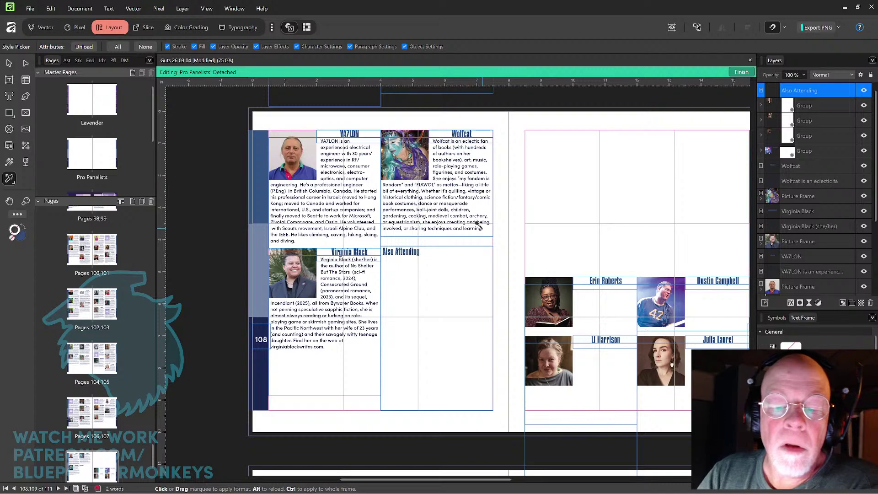
{"action": "key", "text": "t"}
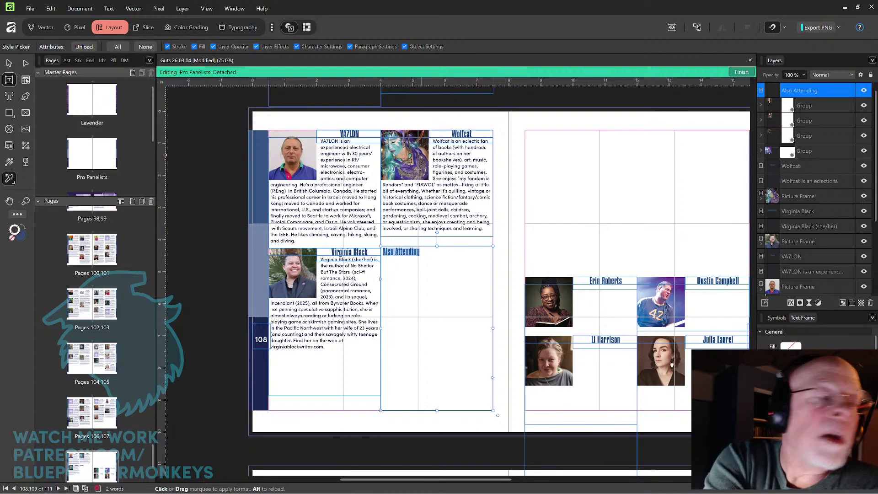
Move the name from page 109's upper block in the first column onto a new line under "Also Attending".
{"action": "triple_click", "coordinate": [589, 280]}
{"action": "key", "text": "ctrl+c"}
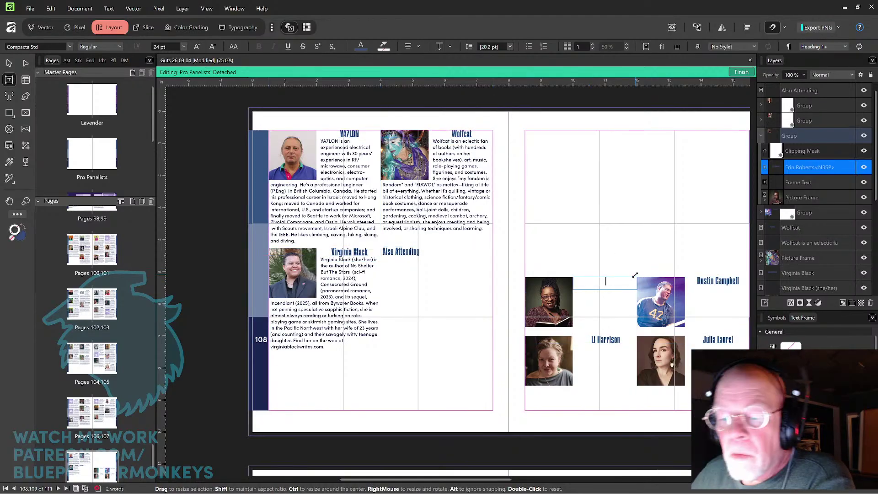
{"action": "key", "text": "BackSpace"}
{"action": "left_click", "coordinate": [443, 254]}
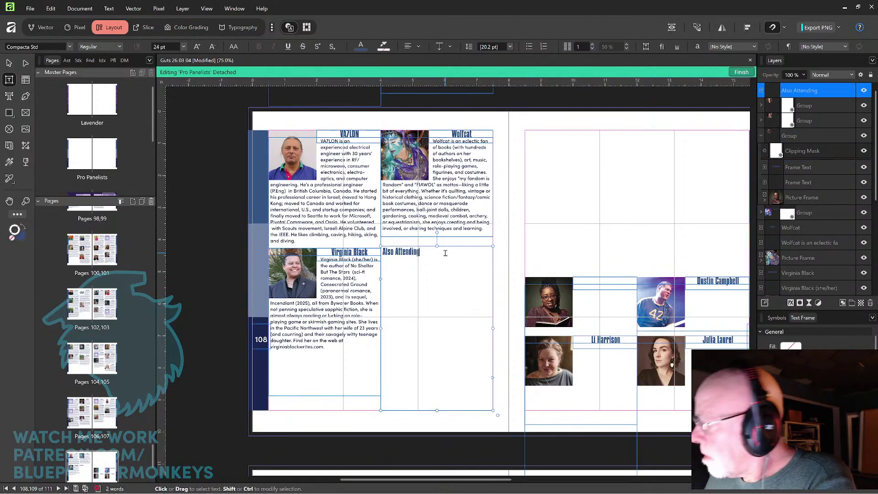
{"action": "key", "text": "Return"}
{"action": "key", "text": "ctrl+v"}
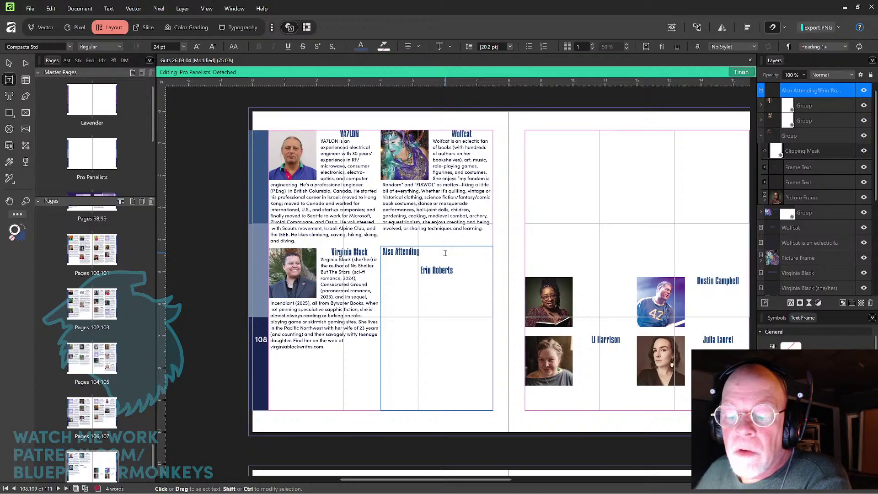
Move the name from page 109's lower first-column block to a new line below the first listed attendee.
{"action": "left_click_drag", "start_coordinate": [592, 340], "coordinate": [650, 344]}
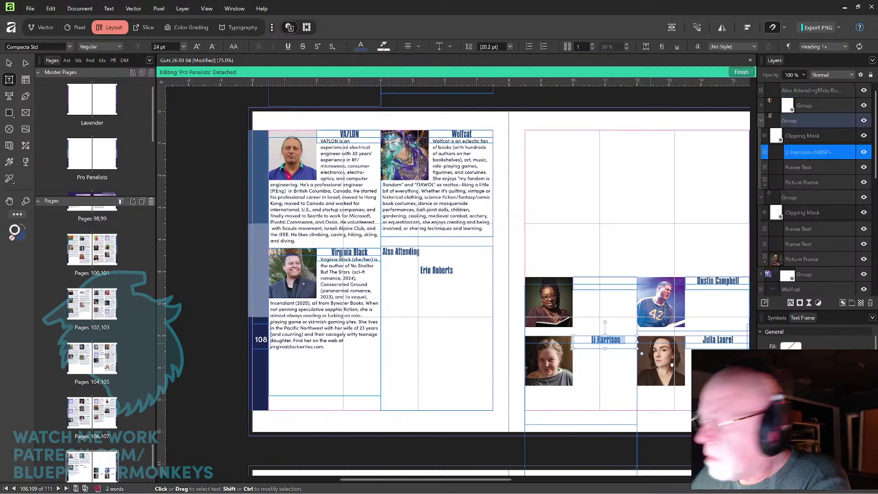
{"action": "key", "text": "ctrl+x"}
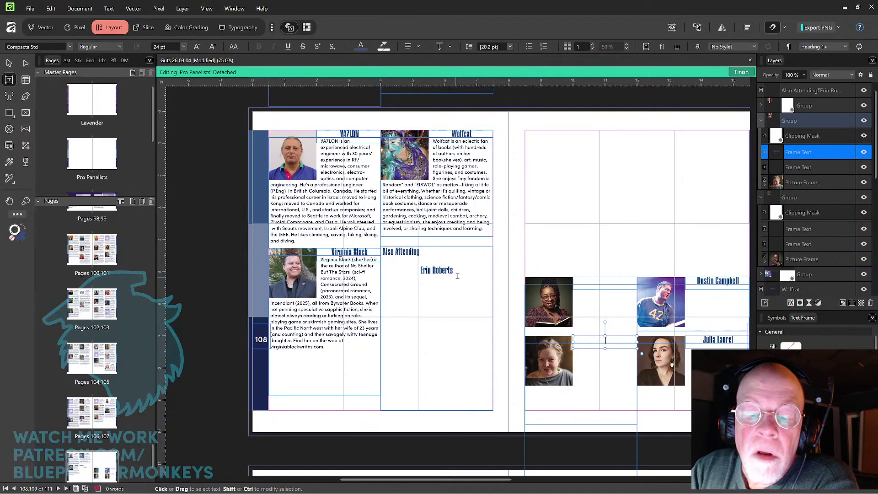
{"action": "left_click", "coordinate": [461, 270]}
{"action": "key", "text": "Return"}
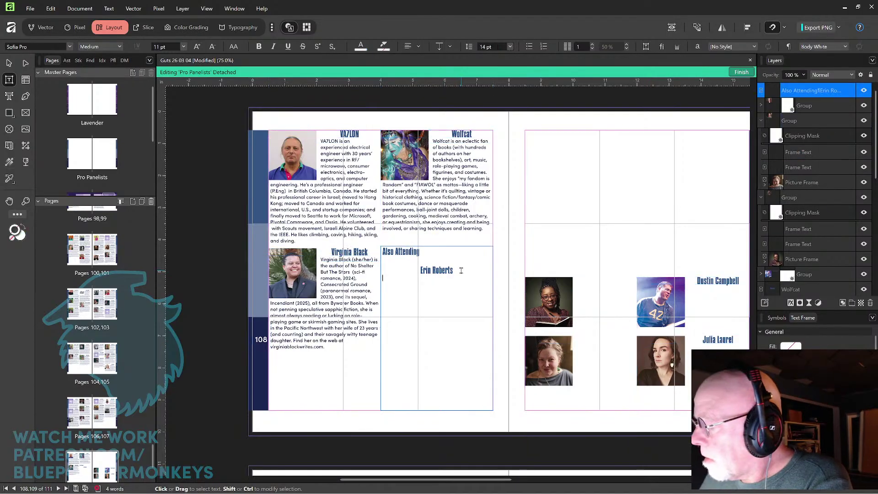
{"action": "key", "text": "ctrl+v"}
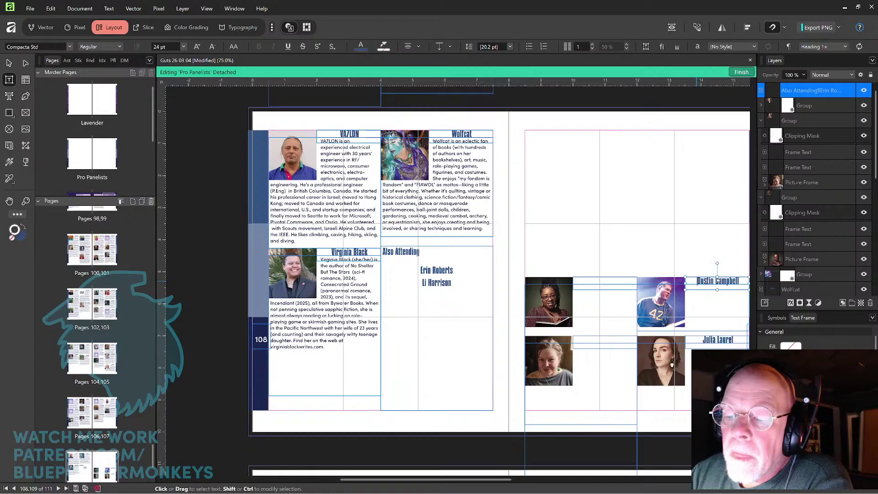
Move the name from page 109's upper second-column block to the top of the attendee list, directly under the heading.
{"action": "left_click", "coordinate": [741, 282]}
{"action": "key", "text": "ctrl+x"}
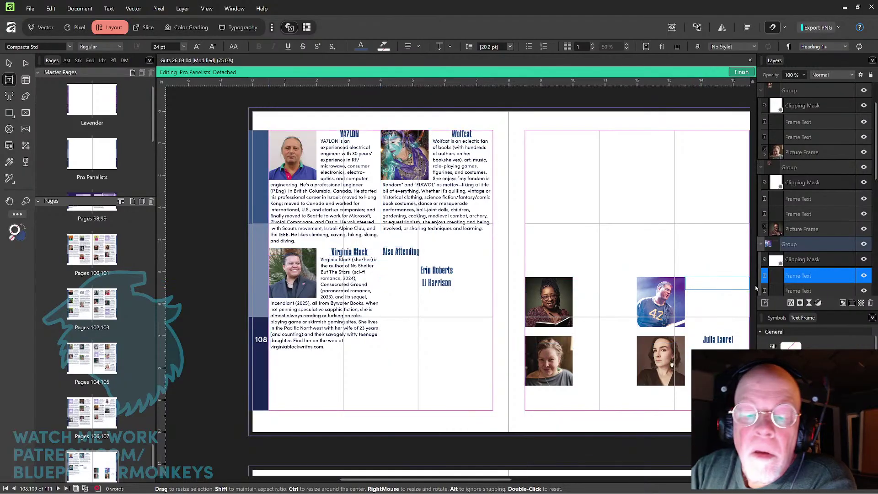
{"action": "left_click", "coordinate": [444, 269]}
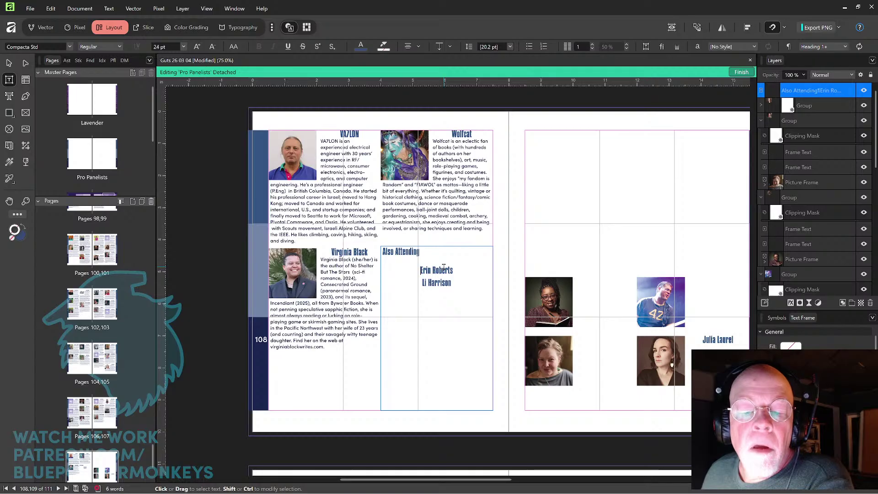
{"action": "key", "text": "Return"}
{"action": "key", "text": "ctrl+v"}
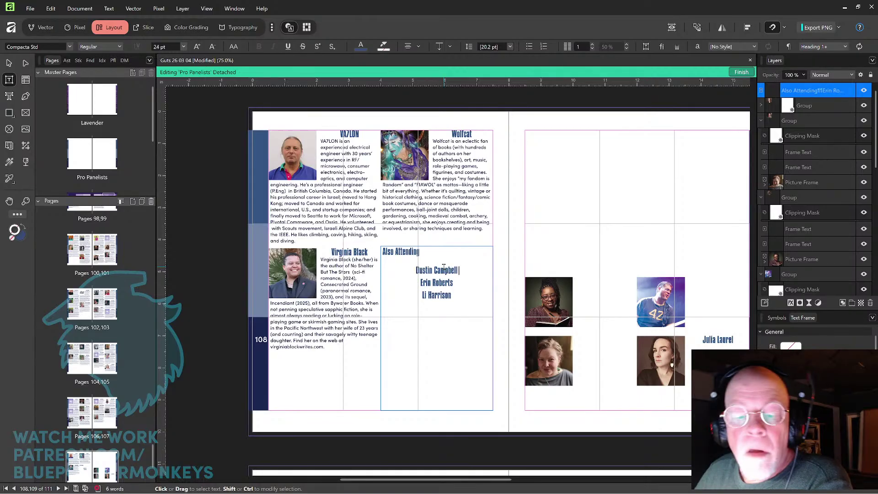
Move the name from page 109's lower second-column block into the attendee list, between the second and third names.
{"action": "left_click_drag", "start_coordinate": [703, 339], "coordinate": [738, 341]}
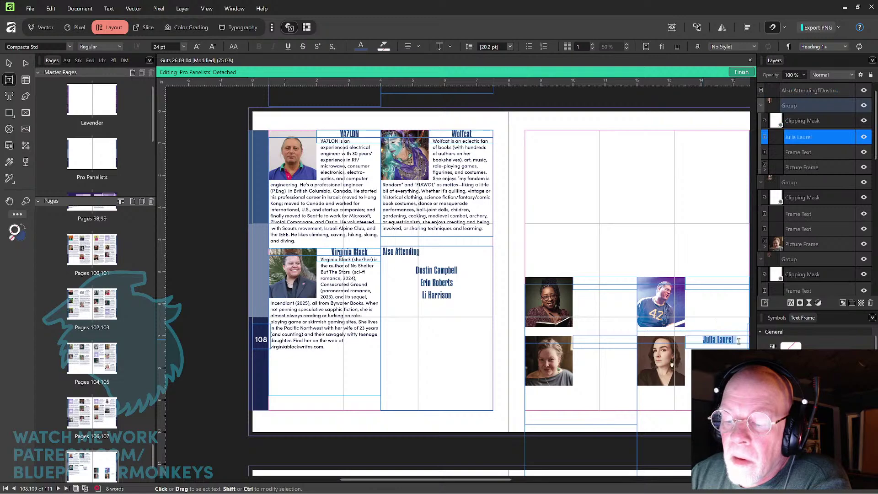
{"action": "key", "text": "ctrl+x"}
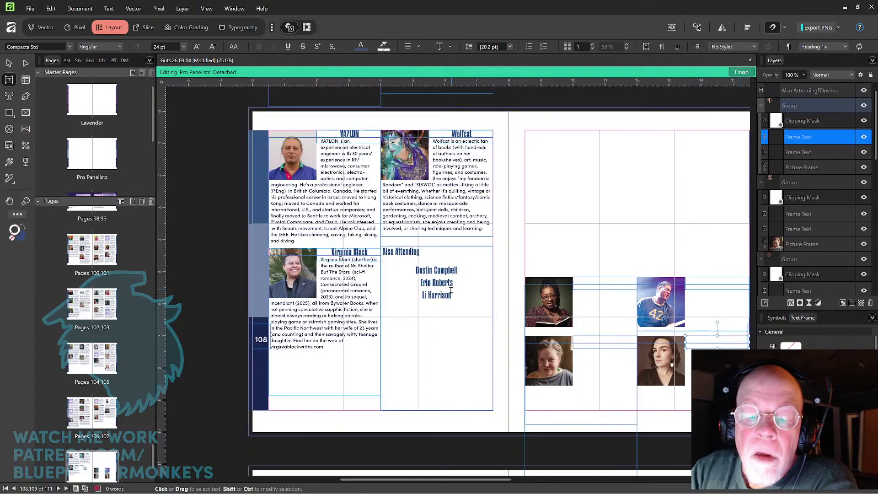
{"action": "left_click", "coordinate": [453, 284]}
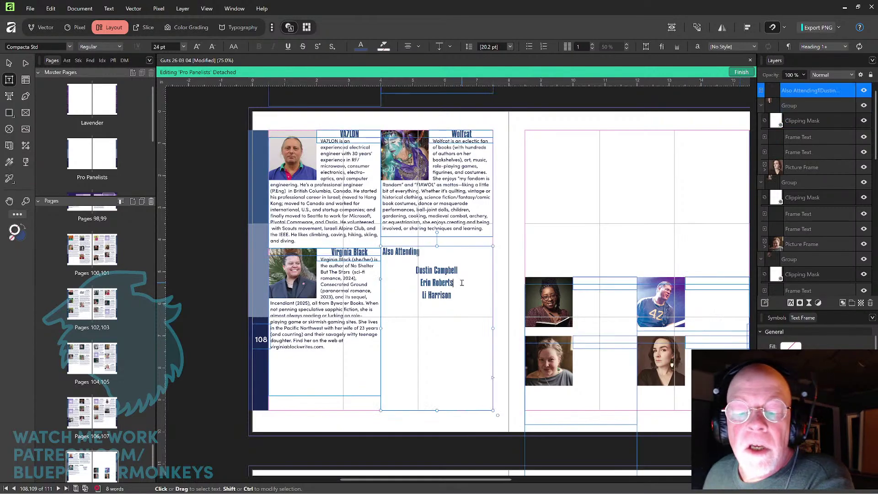
{"action": "key", "text": "Return"}
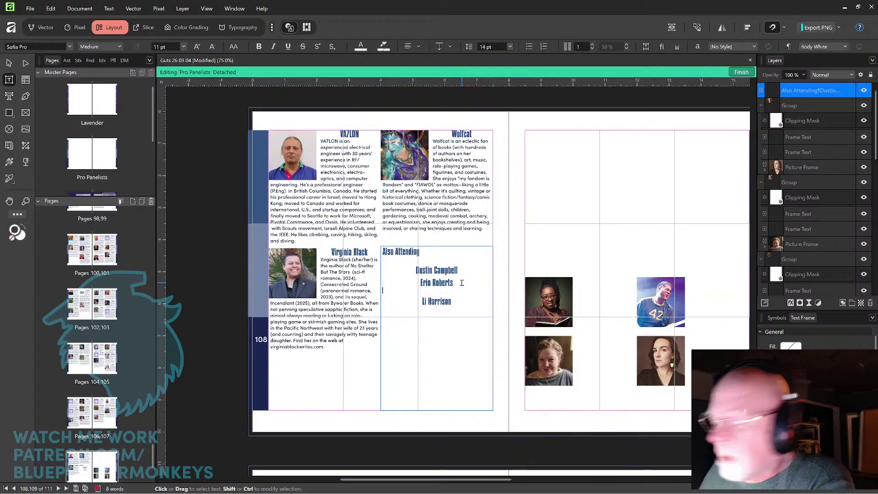
{"action": "key", "text": "ctrl+v"}
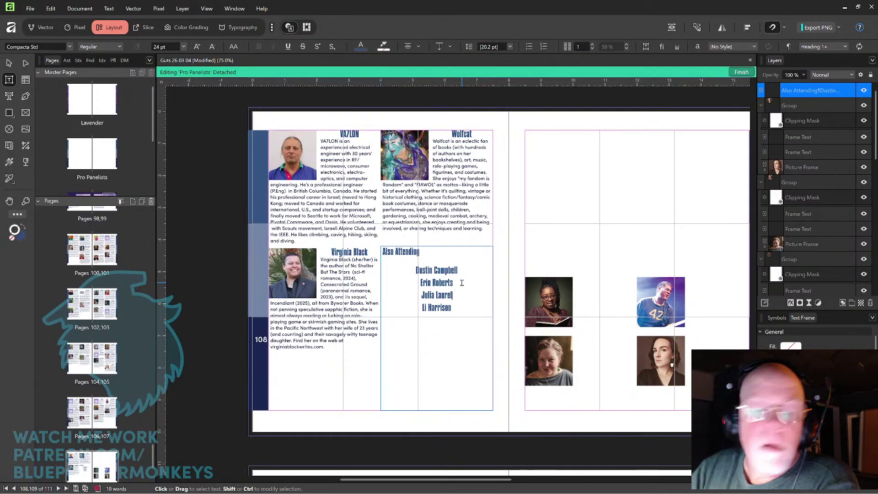
{"action": "key", "text": "Escape"}
{"action": "key", "text": "v"}
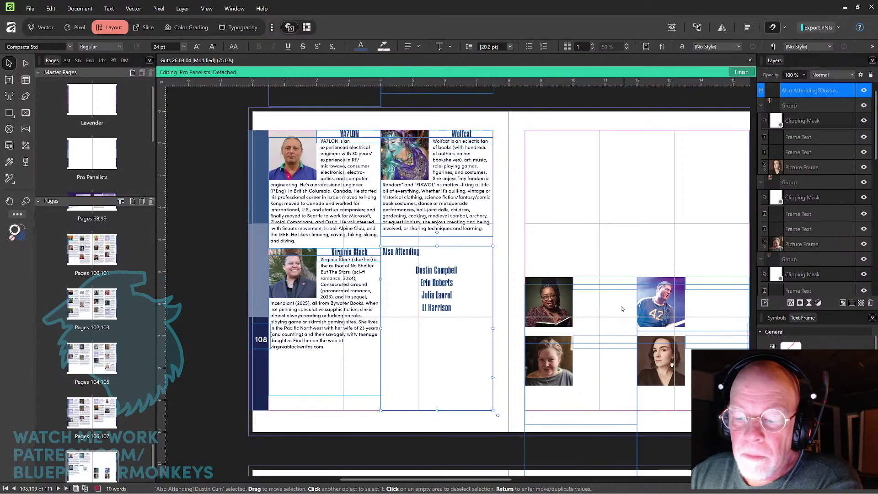
Delete the four leftover photo and name blocks from page 109.
{"action": "left_click", "coordinate": [622, 309]}
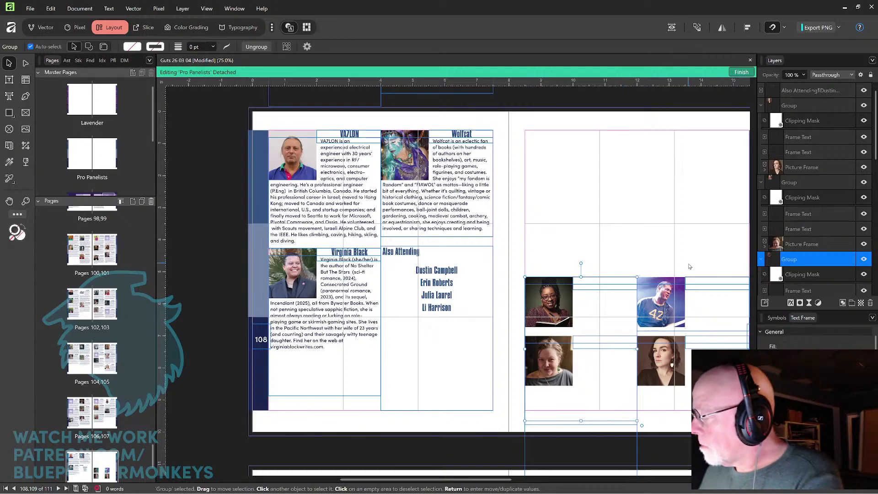
{"action": "key", "text": "Delete"}
{"action": "left_click_drag", "start_coordinate": [577, 240], "coordinate": [682, 389]}
{"action": "key", "text": "Delete"}
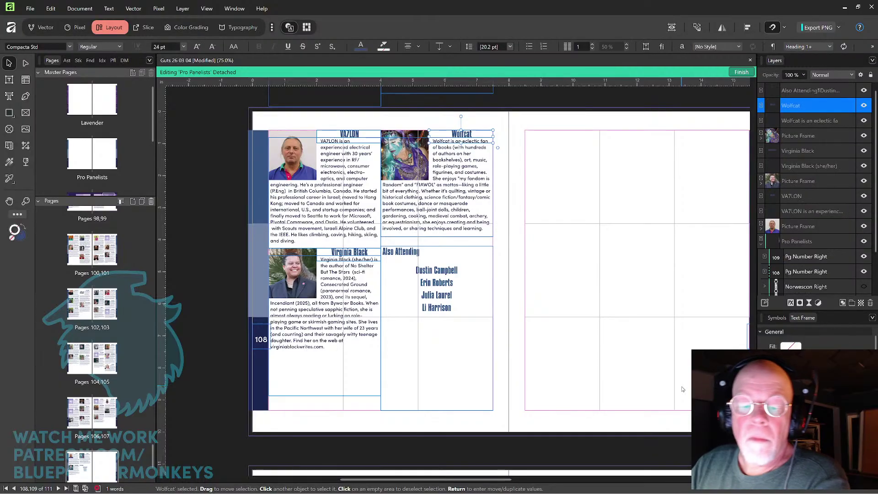
Ungroup all the overlapping photo and name blocks on page 110 into separate frames.
{"action": "left_click_drag", "start_coordinate": [470, 371], "coordinate": [551, 114]}
{"action": "left_click_drag", "start_coordinate": [551, 247], "coordinate": [537, 308]}
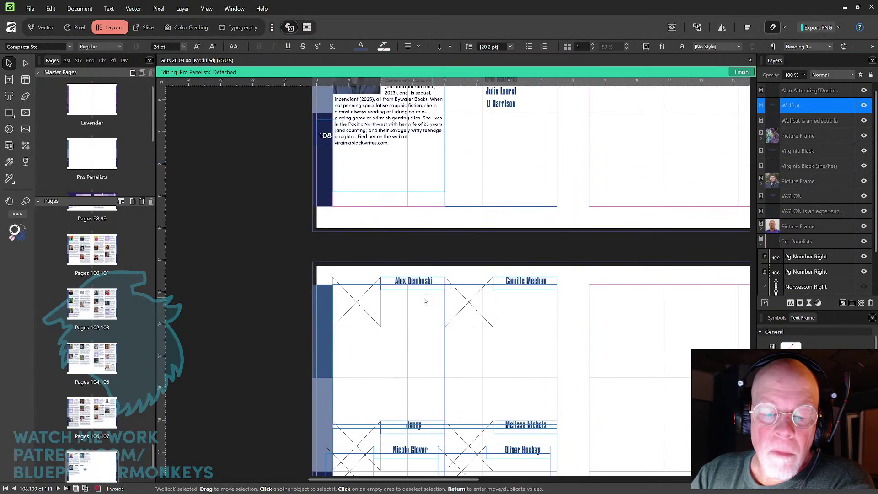
{"action": "left_click", "coordinate": [418, 284]}
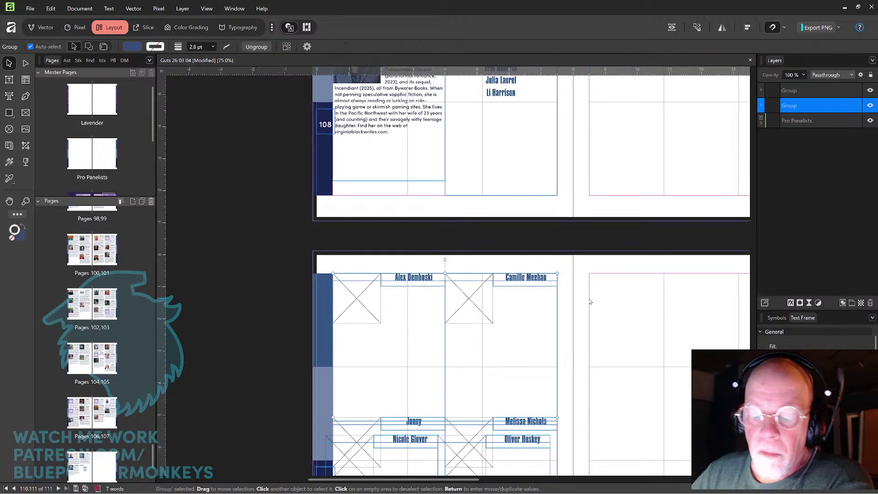
{"action": "scroll", "coordinate": [590, 302], "scroll_direction": "down", "scroll_amount": 3}
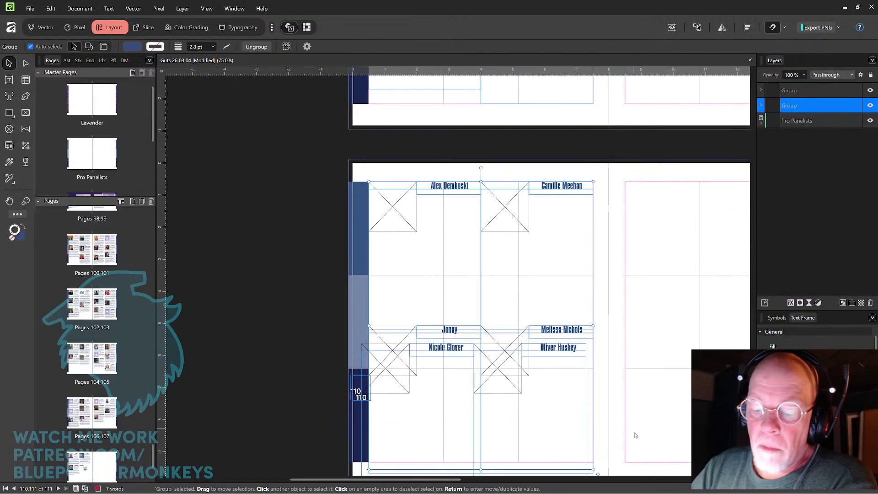
{"action": "left_click_drag", "start_coordinate": [639, 440], "coordinate": [363, 168]}
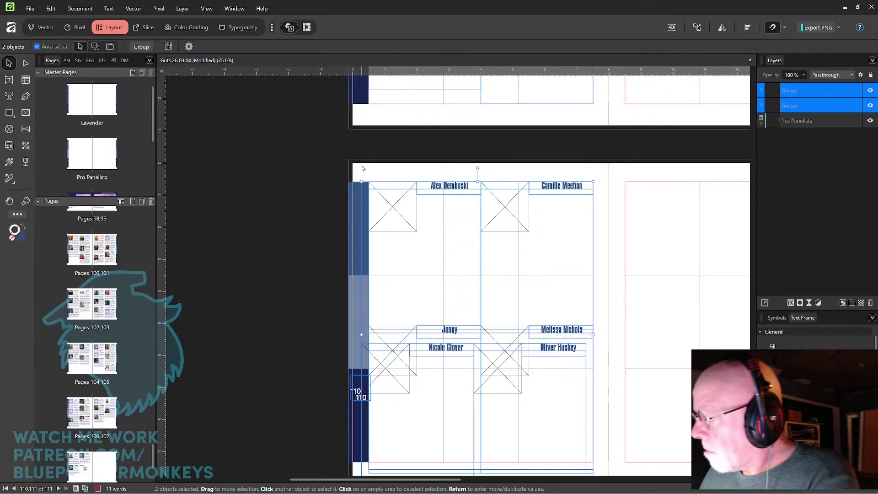
{"action": "key", "text": "ctrl+shift+g"}
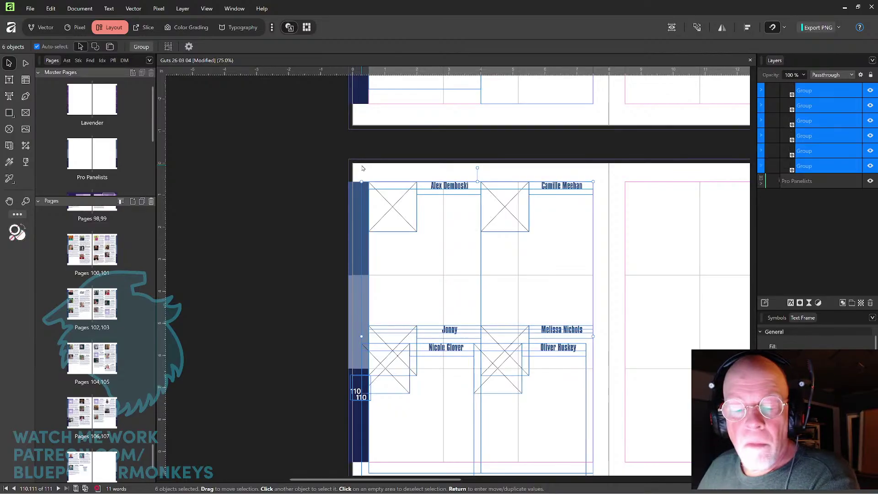
{"action": "left_click", "coordinate": [532, 390]}
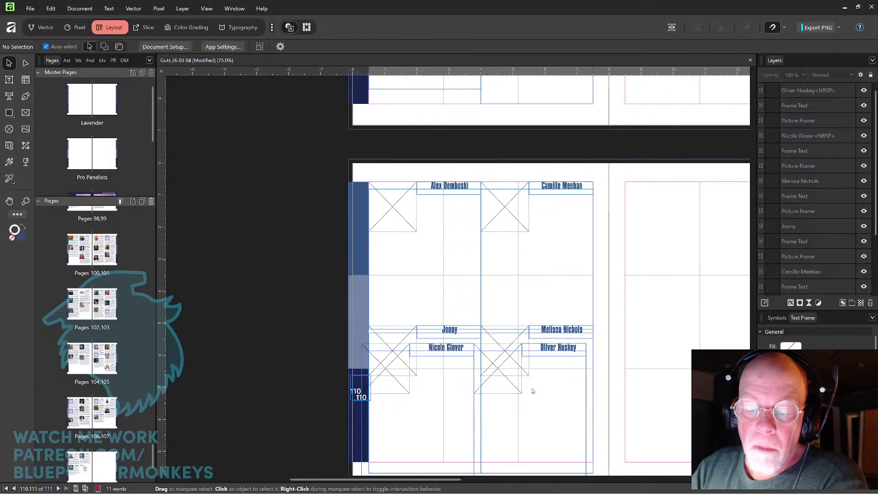
Delete the empty biography text frames and picture frames of the four lower blocks on page 110, keeping the name frames.
{"action": "key", "text": "Delete"}
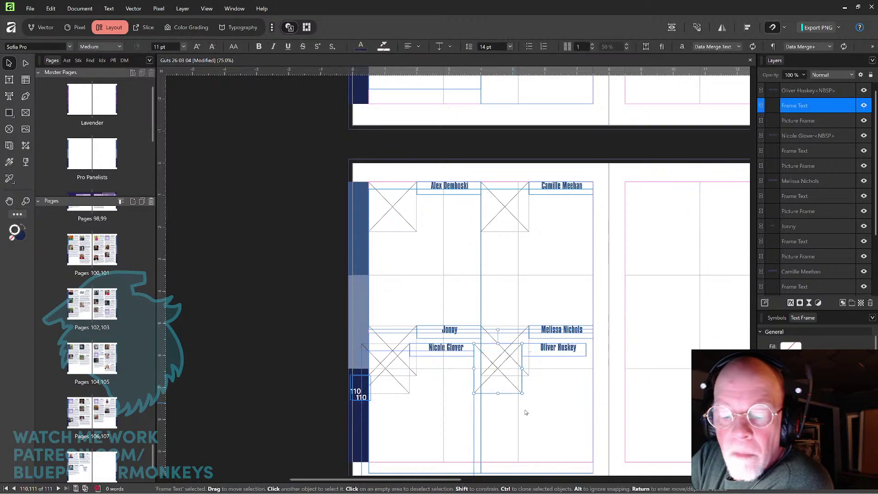
{"action": "key", "text": "Delete"}
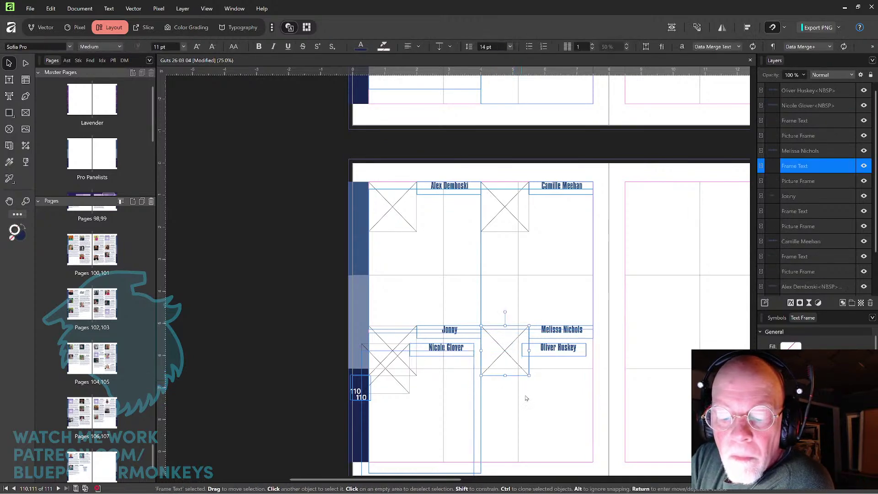
{"action": "key", "text": "Delete"}
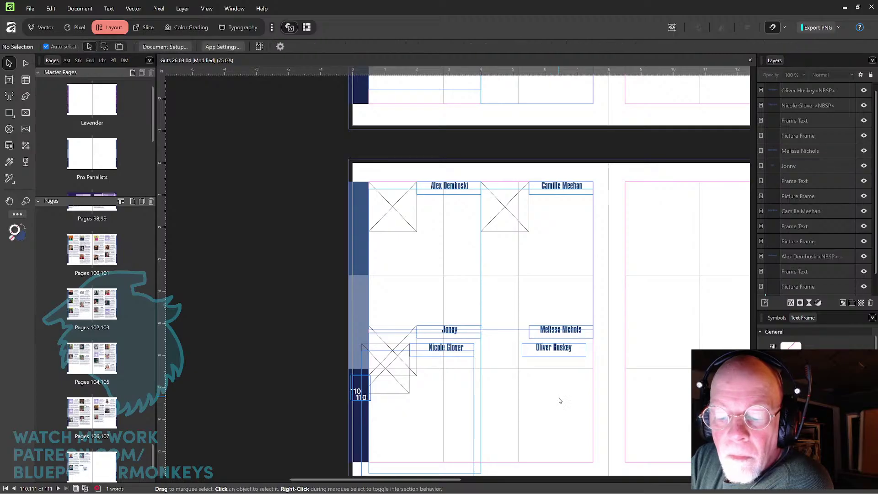
{"action": "left_click", "coordinate": [399, 384]}
{"action": "key", "text": "Delete"}
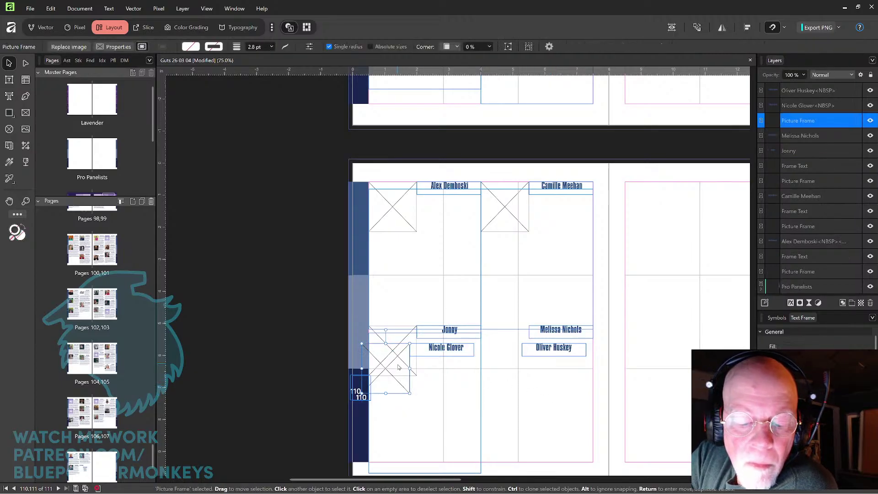
{"action": "key", "text": "Delete"}
{"action": "left_click", "coordinate": [398, 373]}
{"action": "key", "text": "Delete"}
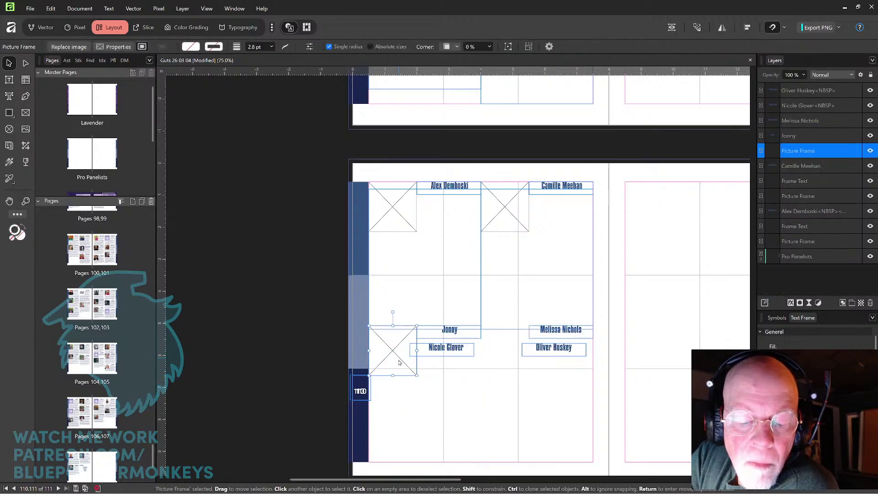
{"action": "key", "text": "Delete"}
Delete the empty biography and picture frames of the two upper blocks on page 110, keeping their name frames.
{"action": "left_click", "coordinate": [443, 306]}
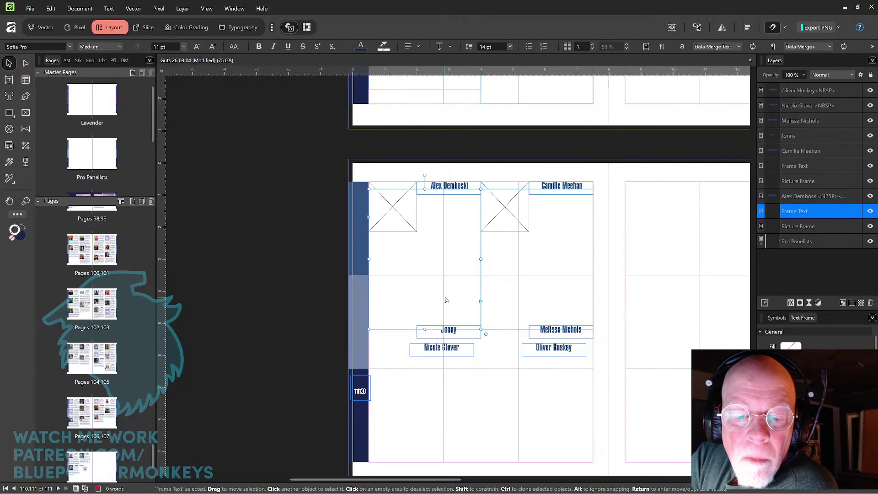
{"action": "key", "text": "Delete"}
{"action": "key", "text": "Delete"}
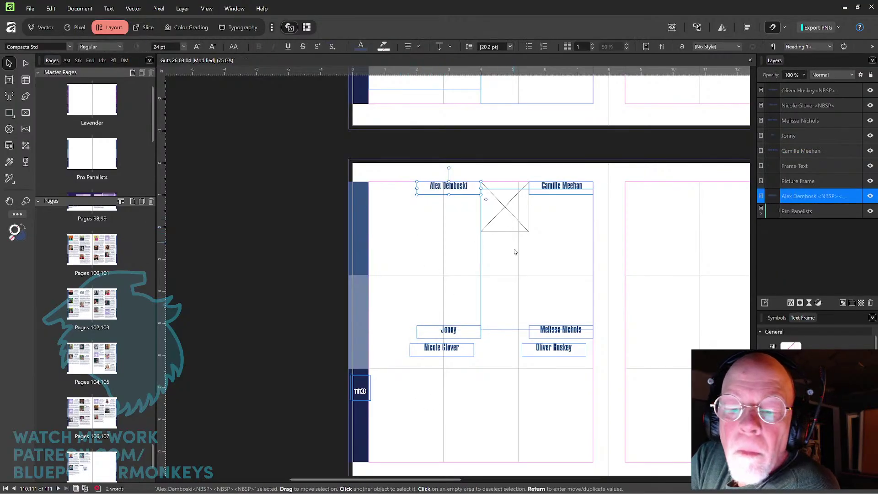
{"action": "left_click", "coordinate": [515, 252]}
{"action": "key", "text": "Delete"}
{"action": "key", "text": "Delete"}
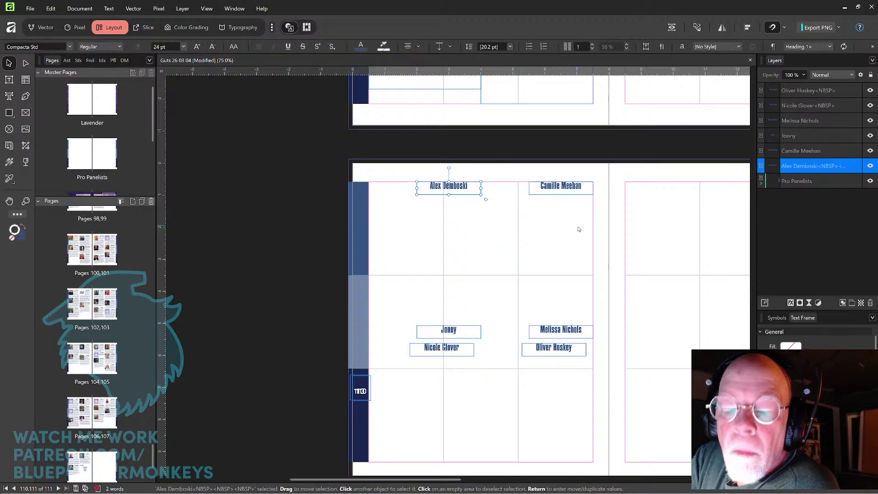
Move the four lower name frames on page 110 up beneath the two top names, forming two compact columns.
{"action": "left_click_drag", "start_coordinate": [562, 322], "coordinate": [569, 209]}
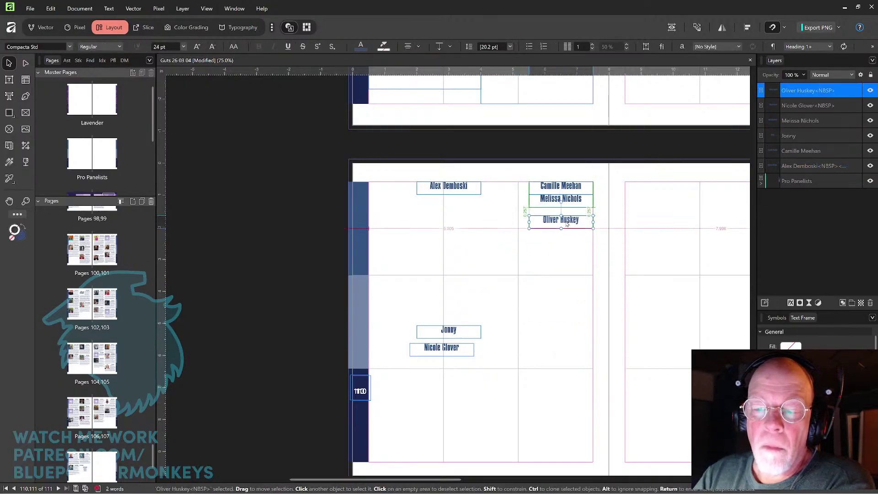
{"action": "left_click_drag", "start_coordinate": [448, 330], "coordinate": [456, 207]}
{"action": "left_click_drag", "start_coordinate": [455, 352], "coordinate": [470, 228]}
Move all six name frames from page 110 up to the space below the attendee list on page 108.
{"action": "left_click_drag", "start_coordinate": [595, 250], "coordinate": [417, 179]}
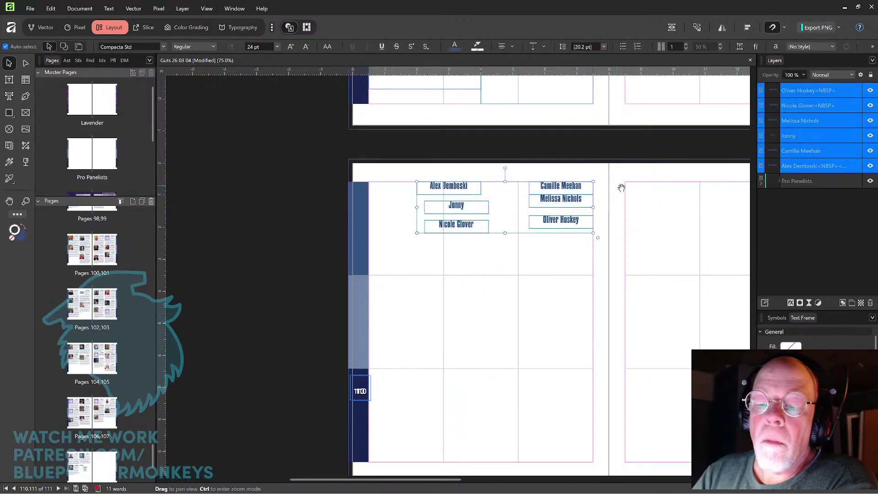
{"action": "left_click_drag", "start_coordinate": [631, 195], "coordinate": [507, 398]}
{"action": "left_click_drag", "start_coordinate": [443, 401], "coordinate": [522, 243]}
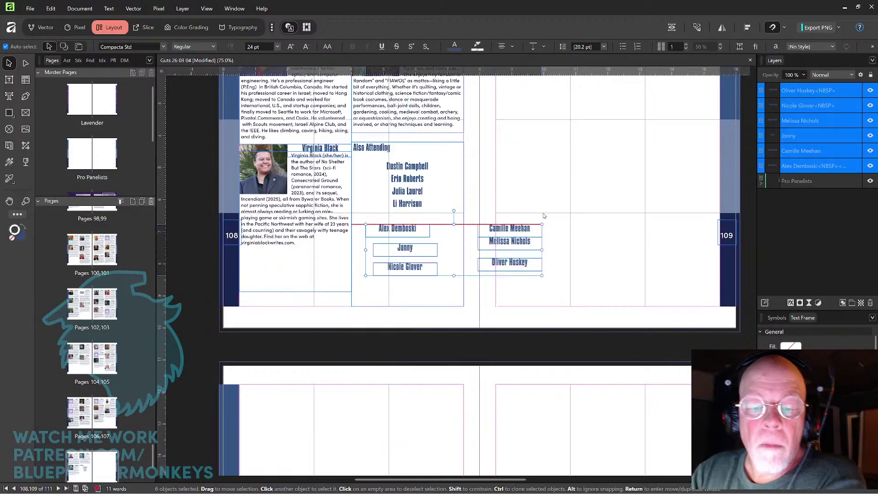
{"action": "left_click", "coordinate": [550, 193]}
Stack the name frames alphabetically by first name in a column on page 109, leaving gaps for the missing names.
{"action": "left_click", "coordinate": [414, 205]}
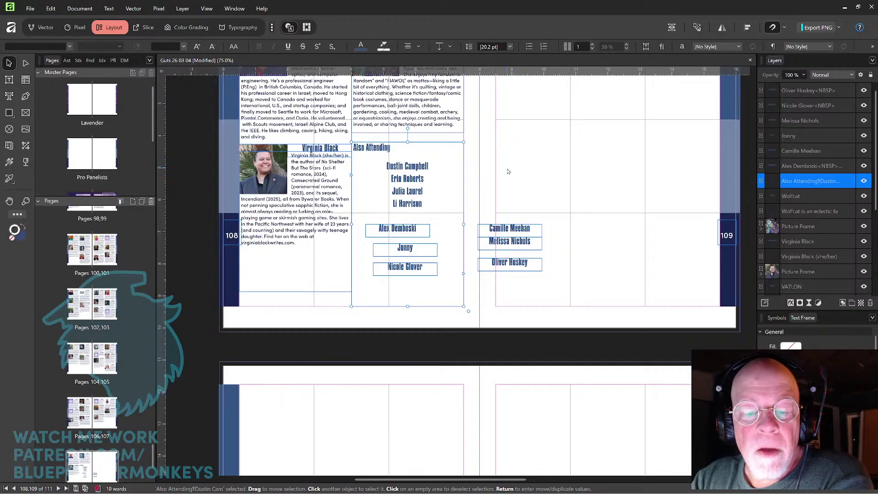
{"action": "left_click_drag", "start_coordinate": [518, 234], "coordinate": [536, 130]}
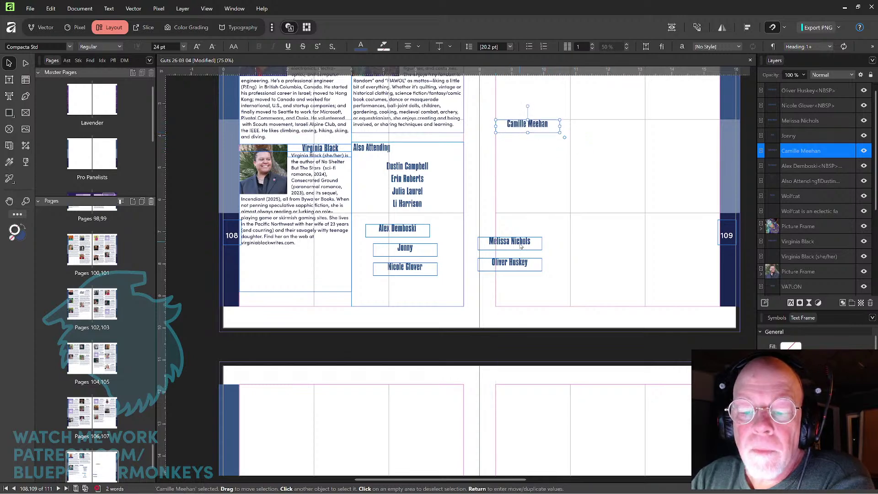
{"action": "left_click_drag", "start_coordinate": [522, 241], "coordinate": [541, 153]}
{"action": "left_click_drag", "start_coordinate": [518, 265], "coordinate": [536, 169]}
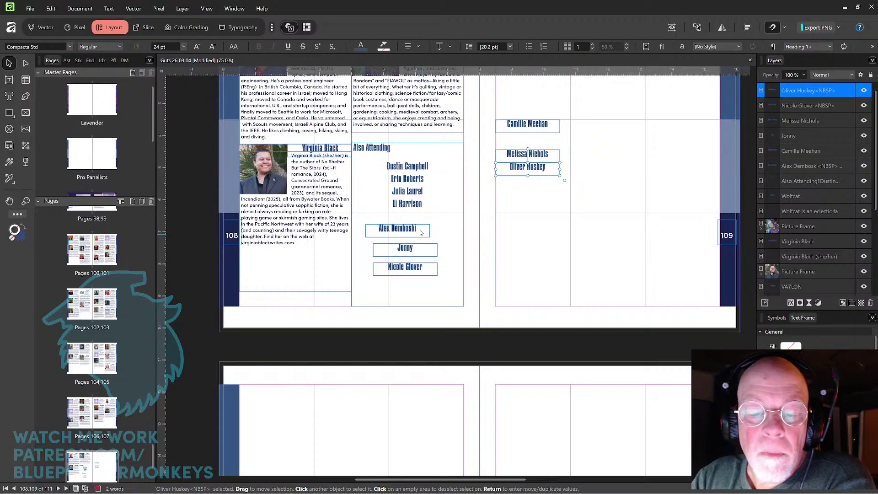
{"action": "left_click_drag", "start_coordinate": [421, 232], "coordinate": [550, 114]}
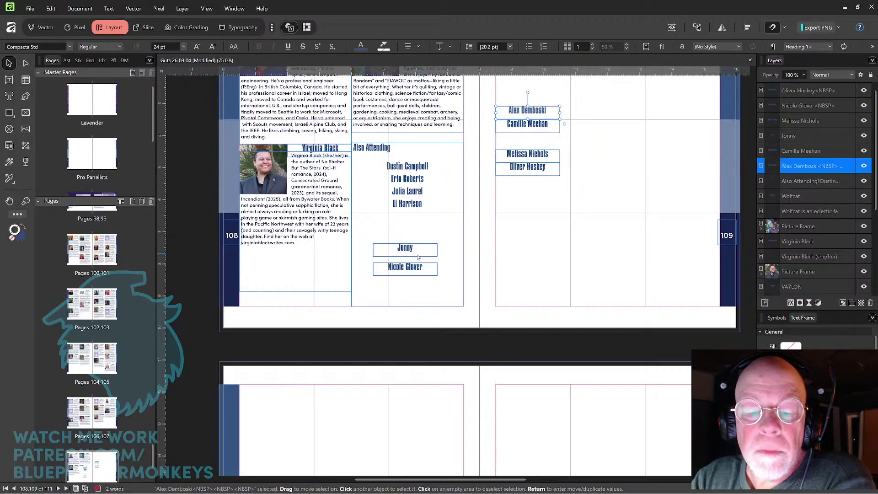
Duplicate a name frame beneath the attendee list on page 108 and replace its text with the first listed attendee's name, removed from the list.
{"action": "mouse_move", "coordinate": [417, 257]}
{"action": "left_mouse_down"}
{"action": "mouse_move", "coordinate": [448, 251]}
{"action": "mouse_move", "coordinate": [540, 149]}
{"action": "mouse_move", "coordinate": [457, 242]}
{"action": "mouse_move", "coordinate": [542, 187]}
{"action": "mouse_move", "coordinate": [539, 209]}
{"action": "mouse_move", "coordinate": [460, 248]}
{"action": "mouse_move", "coordinate": [419, 241]}
{"action": "left_mouse_up"}
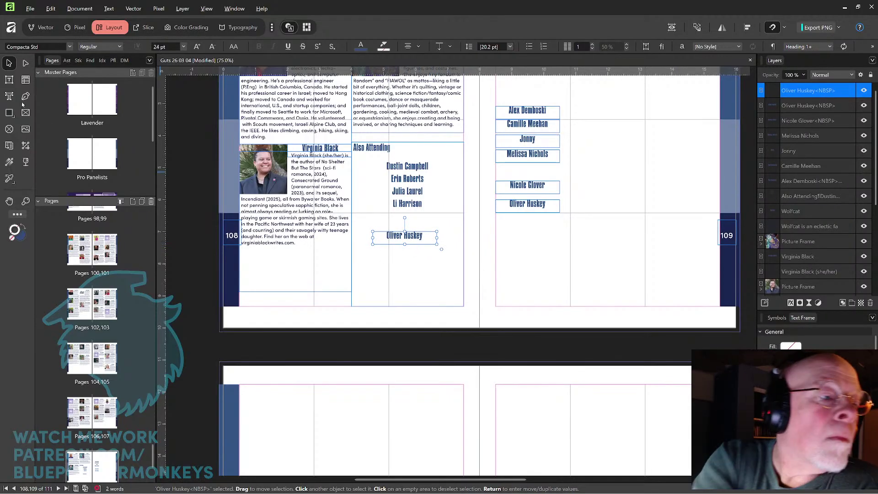
{"action": "left_click", "coordinate": [8, 80]}
{"action": "left_click_drag", "start_coordinate": [387, 166], "coordinate": [476, 167]}
{"action": "key", "text": "ctrl+c"}
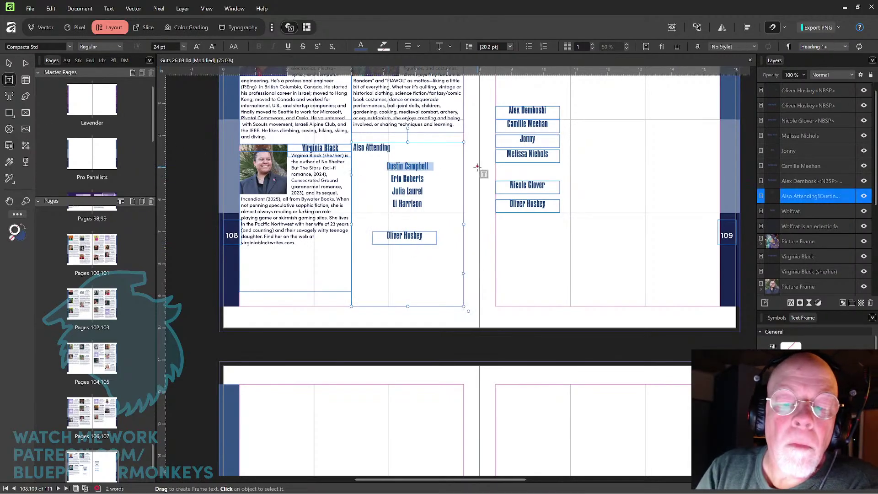
{"action": "key", "text": "BackSpace"}
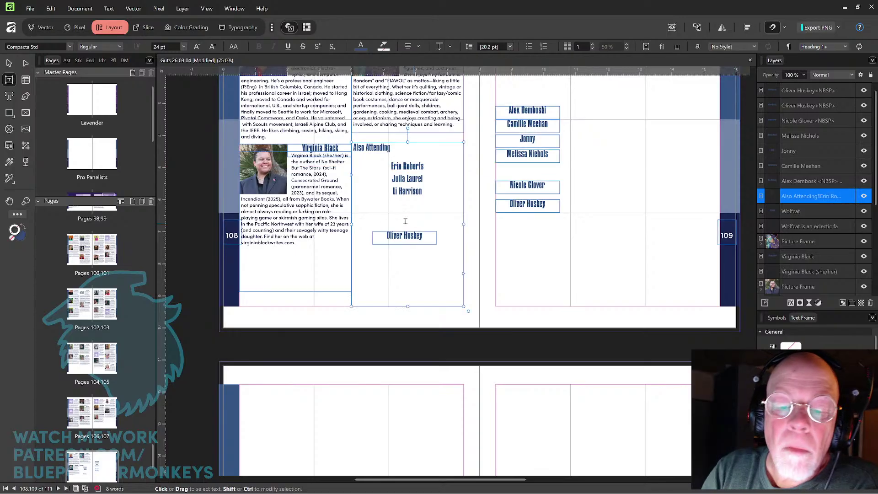
{"action": "left_click_drag", "start_coordinate": [387, 235], "coordinate": [477, 235]}
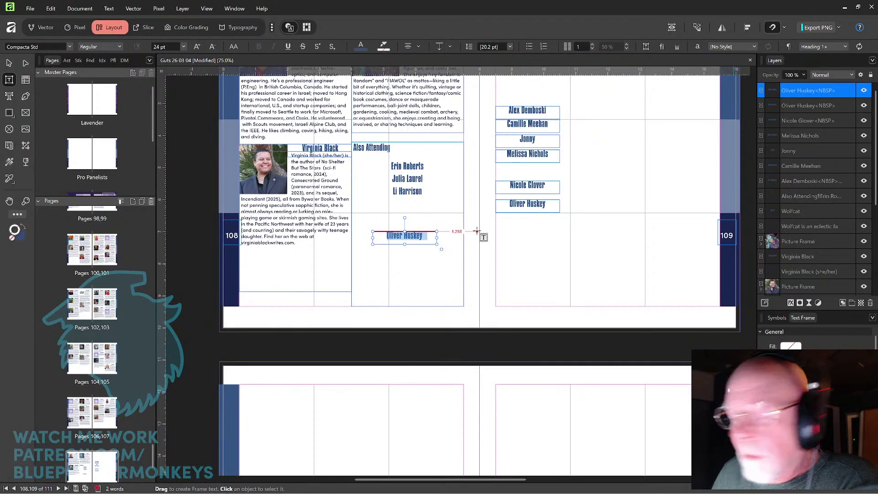
{"action": "key", "text": "ctrl+v"}
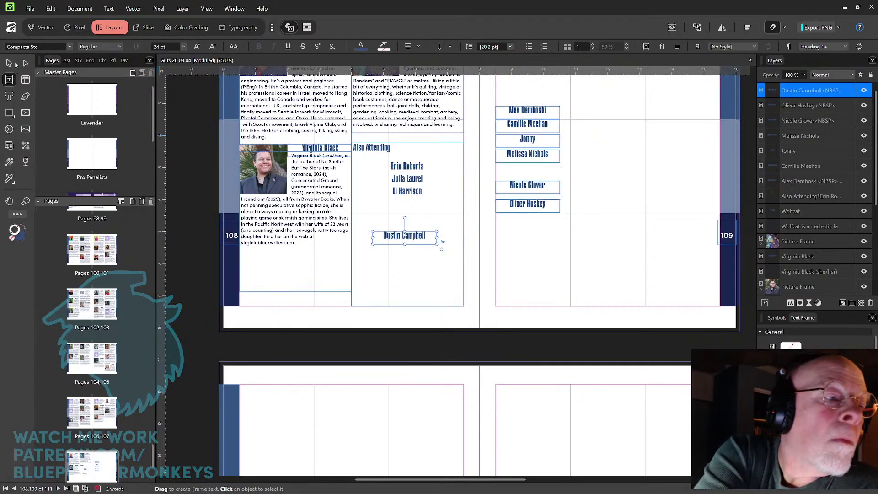
Copy the new name frame to make a stack of four, and move the list's top name into the second frame.
{"action": "left_click", "coordinate": [15, 65]}
{"action": "mouse_move", "coordinate": [419, 243]}
{"action": "left_mouse_down"}
{"action": "mouse_move", "coordinate": [419, 219]}
{"action": "mouse_move", "coordinate": [421, 264]}
{"action": "left_mouse_up"}
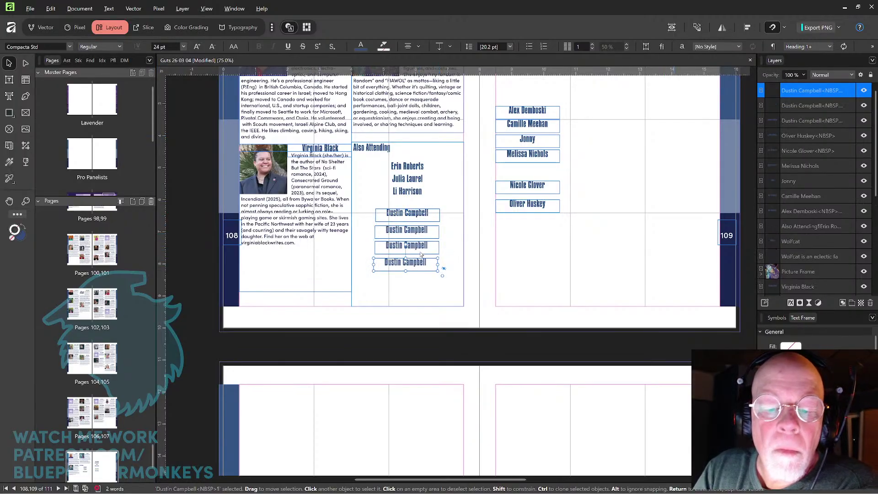
{"action": "left_click", "coordinate": [8, 80]}
{"action": "triple_click", "coordinate": [389, 166]}
{"action": "key", "text": "ctrl+c"}
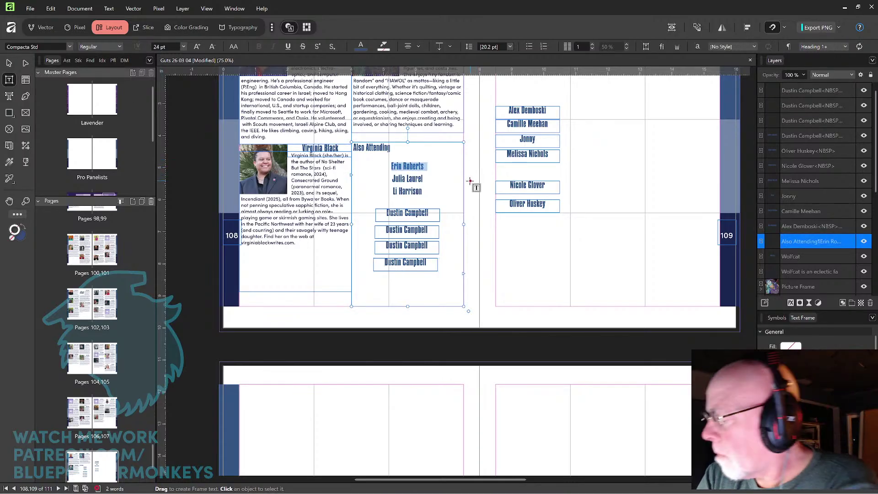
{"action": "key", "text": "Delete"}
{"action": "triple_click", "coordinate": [411, 229]}
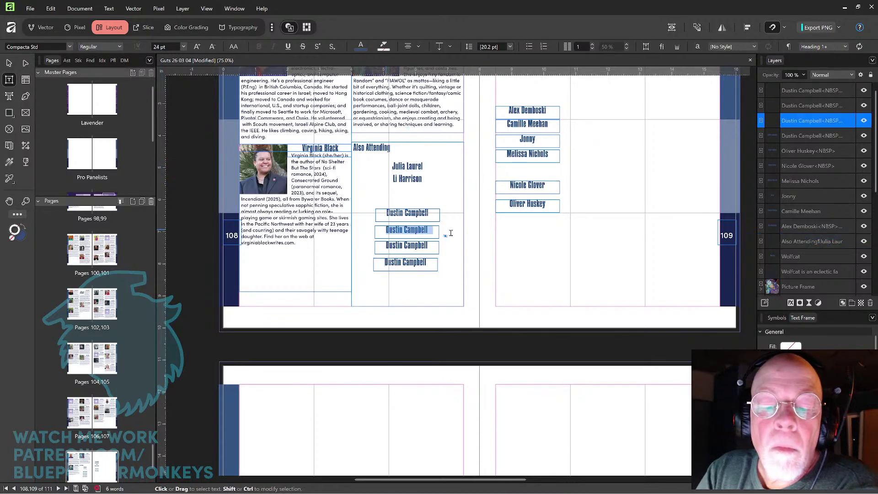
{"action": "key", "text": "ctrl+v"}
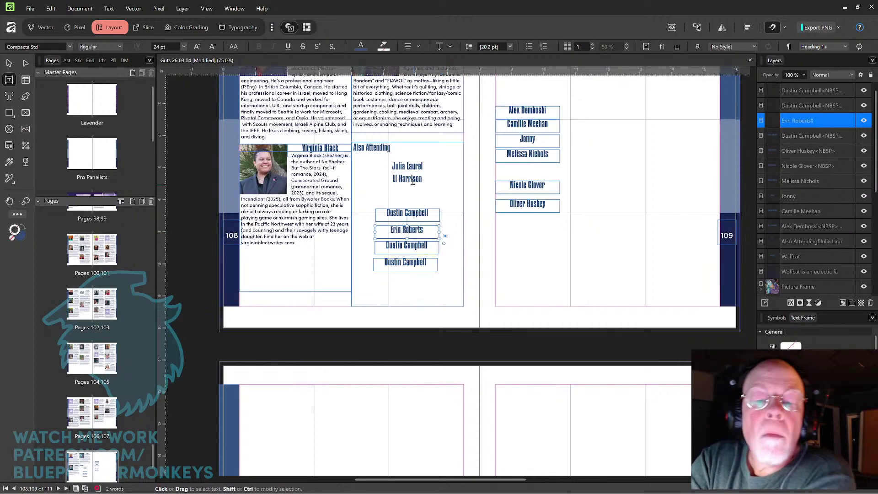
Cut the upper of the two names left in the list and paste it over the third frame's text.
{"action": "triple_click", "coordinate": [392, 166]}
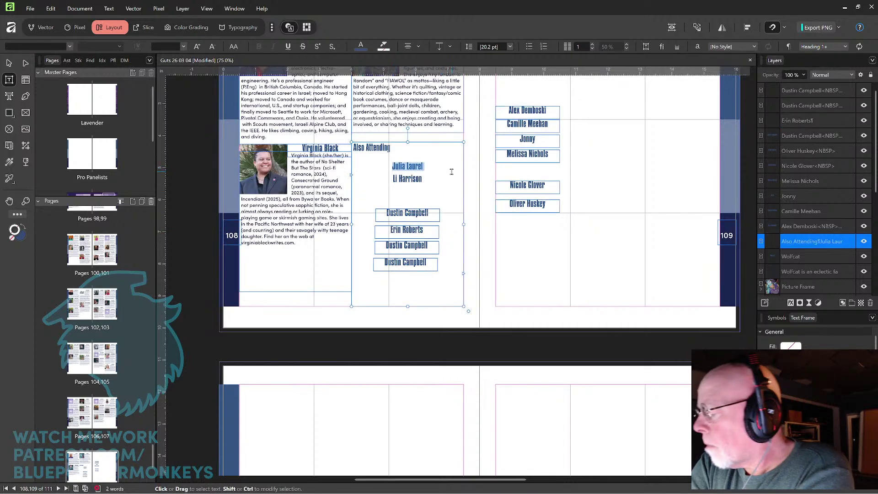
{"action": "key", "text": "ctrl+x"}
{"action": "triple_click", "coordinate": [397, 245]}
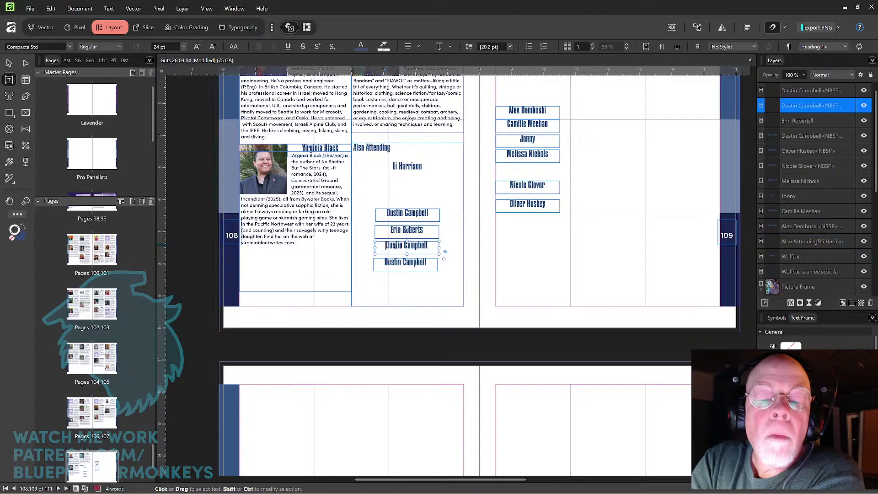
{"action": "key", "text": "ctrl+v"}
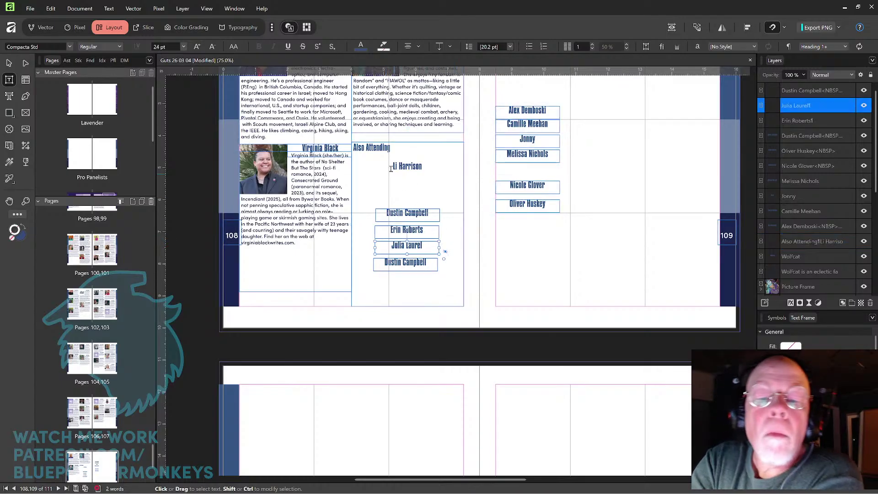
Cut the last remaining name from the attendee list on page 108 and paste it over the fourth name frame's text.
{"action": "triple_click", "coordinate": [392, 166]}
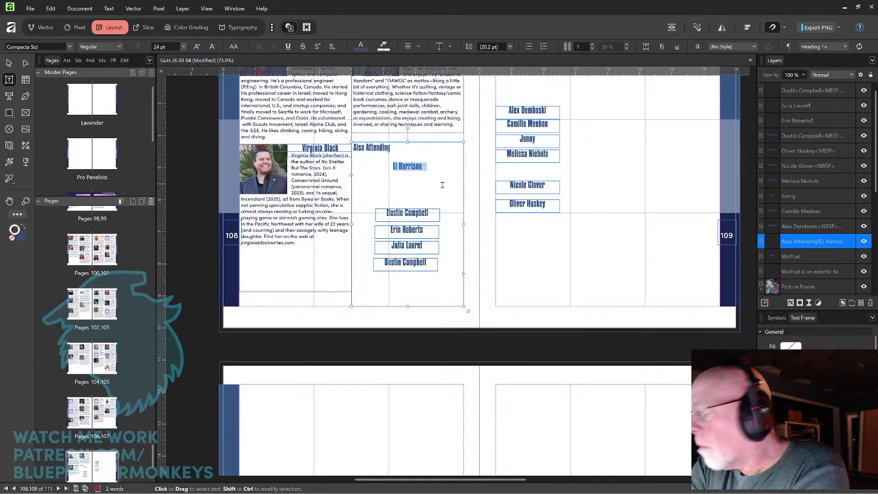
{"action": "key", "text": "ctrl+x"}
{"action": "triple_click", "coordinate": [384, 263]}
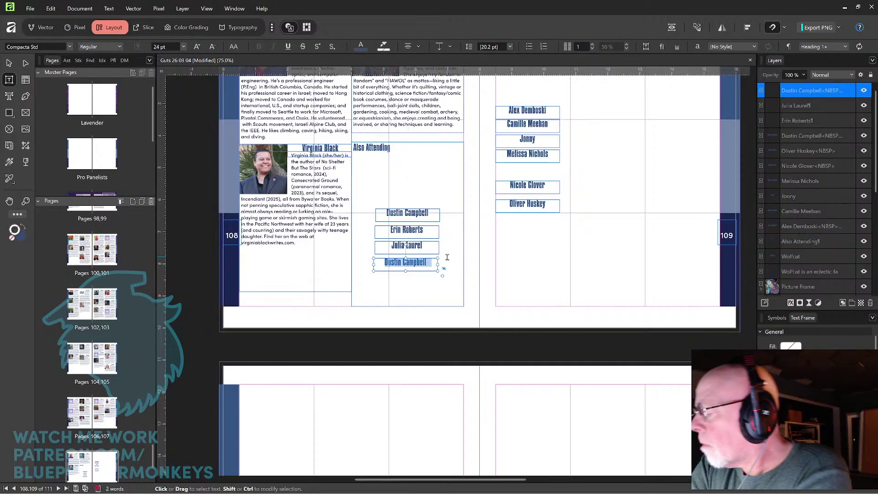
{"action": "key", "text": "ctrl+v"}
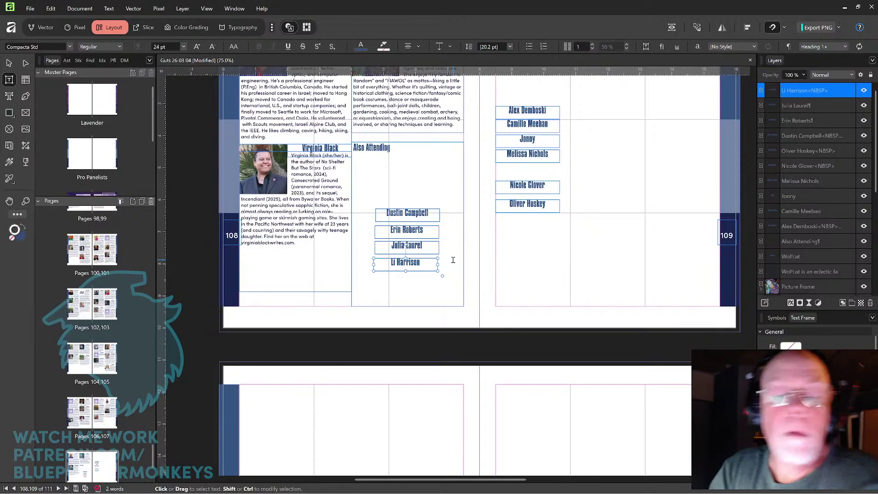
{"action": "key", "text": "Escape"}
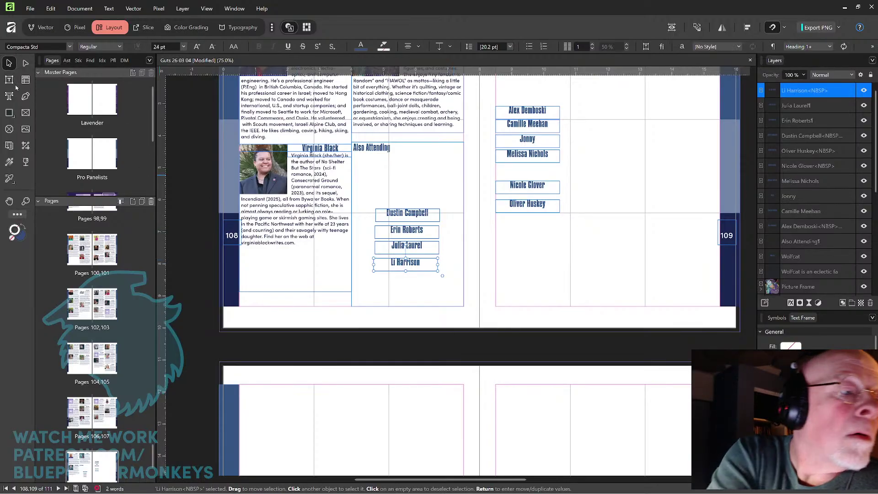
Recolour the "Also Attending" heading text on page 108 to a lighter blue.
{"action": "key", "text": "t"}
{"action": "triple_click", "coordinate": [355, 147]}
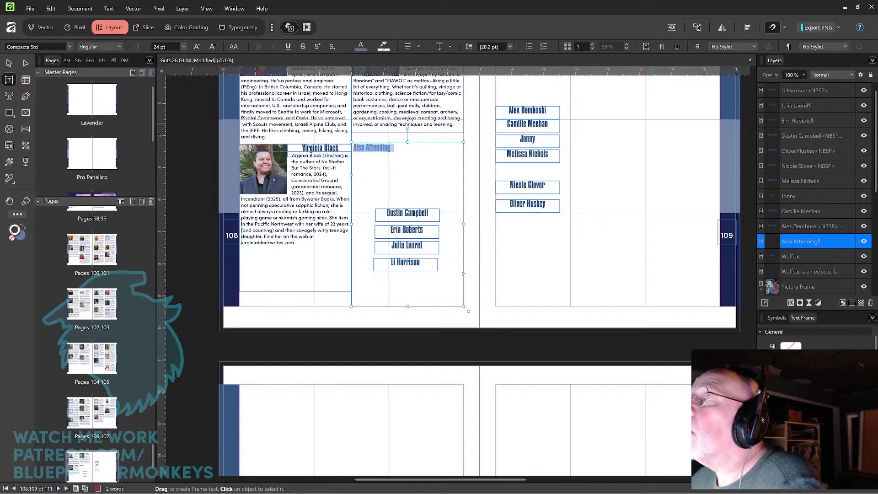
{"action": "left_click", "coordinate": [415, 214]}
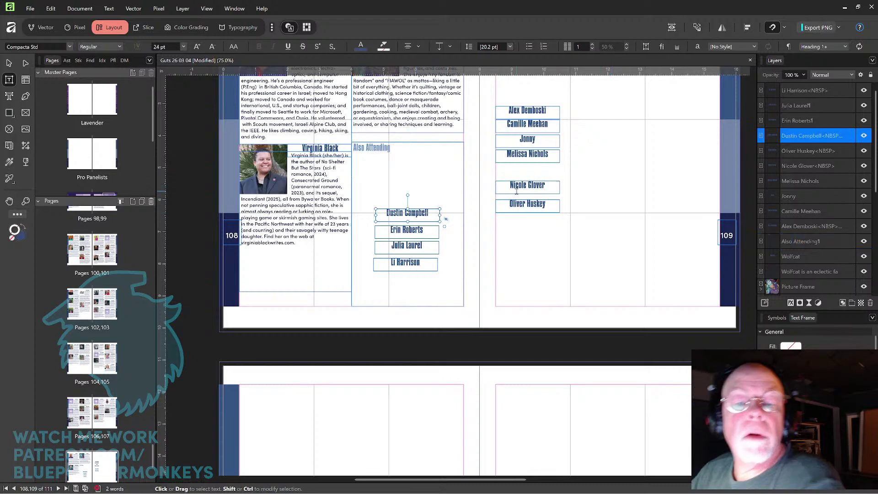
Stack the first five name frames alphabetically by first name, edge to edge, under the "Also Attending" heading on page 108.
{"action": "left_click", "coordinate": [8, 64]}
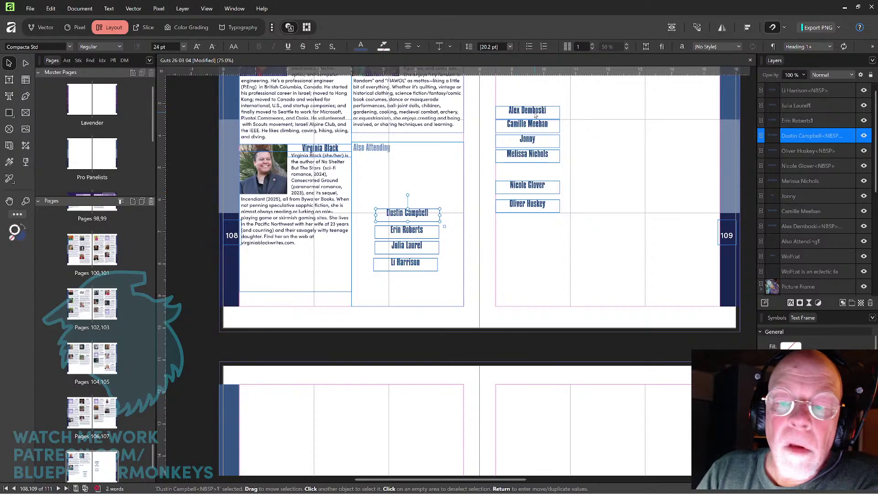
{"action": "left_click_drag", "start_coordinate": [536, 115], "coordinate": [404, 163]}
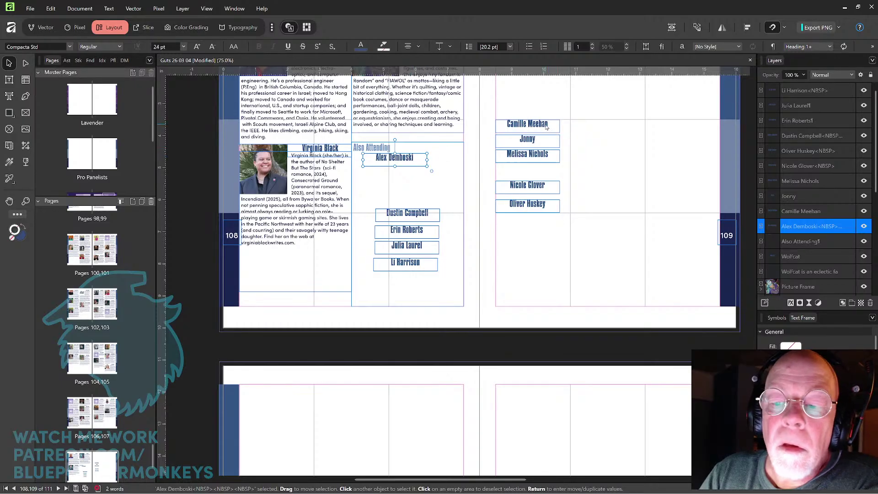
{"action": "left_click_drag", "start_coordinate": [547, 127], "coordinate": [413, 173]}
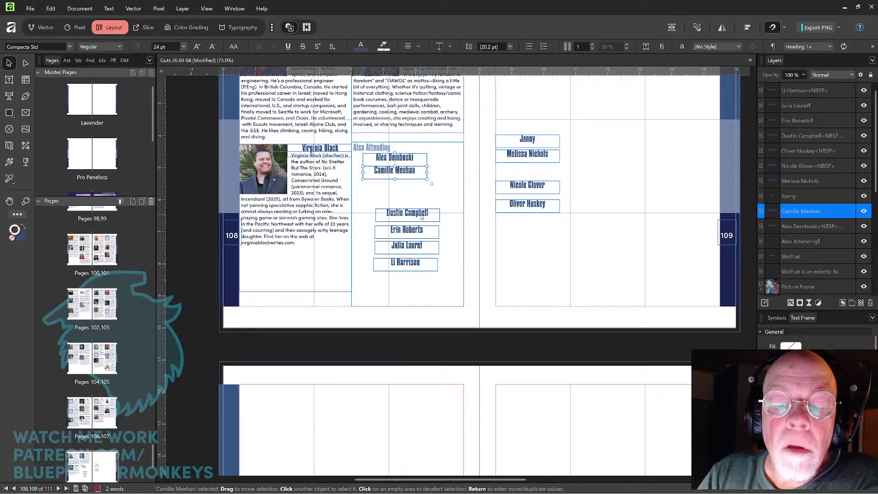
{"action": "left_click_drag", "start_coordinate": [421, 218], "coordinate": [409, 188]}
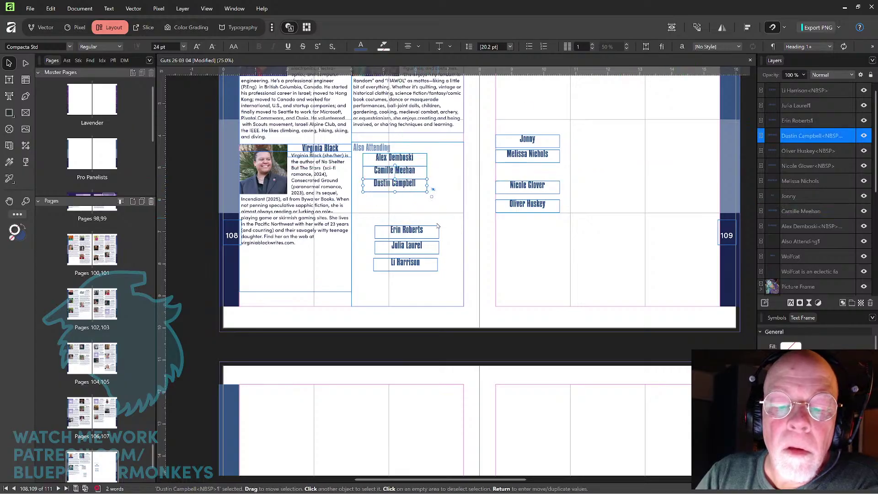
{"action": "left_click_drag", "start_coordinate": [423, 235], "coordinate": [411, 201]}
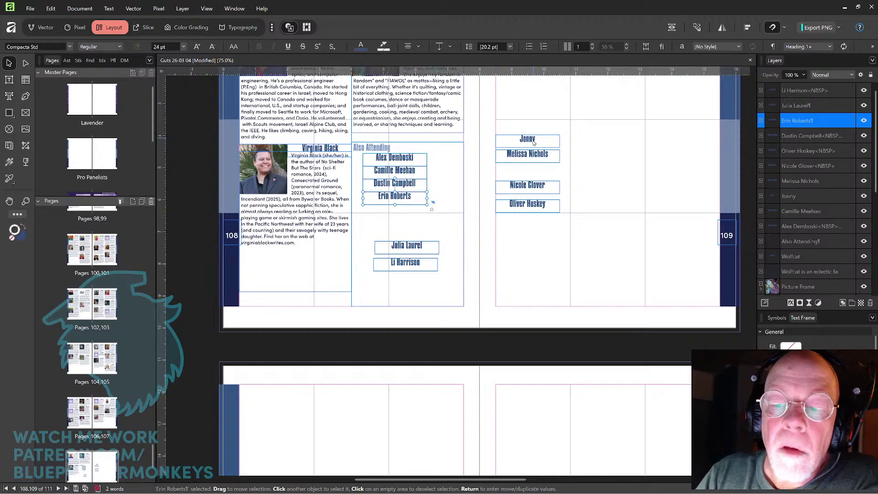
{"action": "left_click_drag", "start_coordinate": [534, 143], "coordinate": [405, 211]}
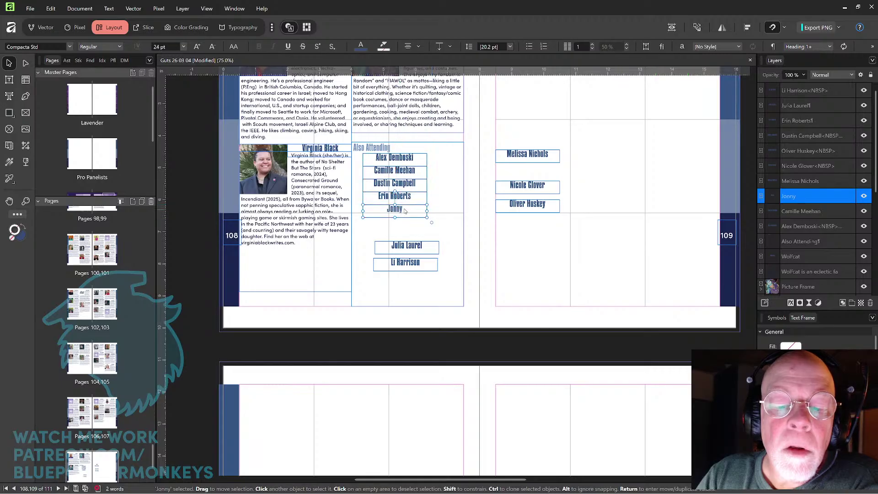
Add the remaining five name frames in alphabetical order to the bottom of the stack on page 108.
{"action": "left_click_drag", "start_coordinate": [406, 247], "coordinate": [395, 222]}
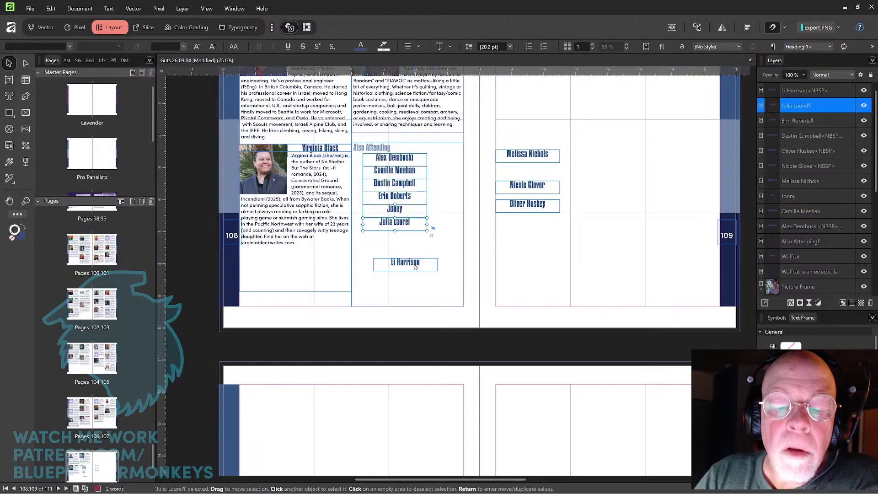
{"action": "left_click_drag", "start_coordinate": [416, 267], "coordinate": [405, 239]}
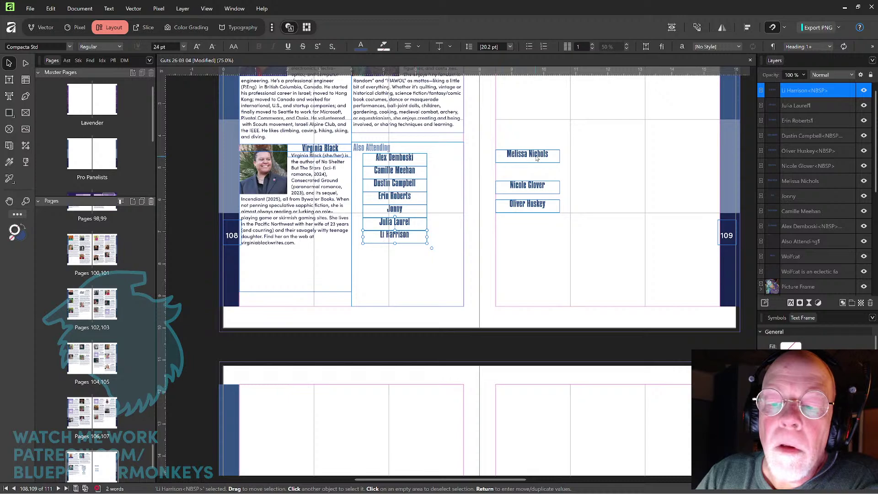
{"action": "left_click_drag", "start_coordinate": [537, 159], "coordinate": [405, 250]}
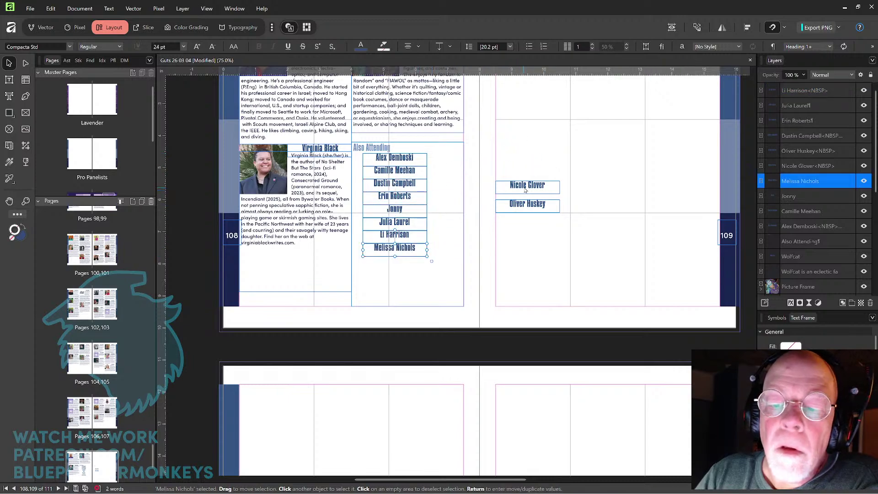
{"action": "left_click_drag", "start_coordinate": [526, 190], "coordinate": [394, 267]}
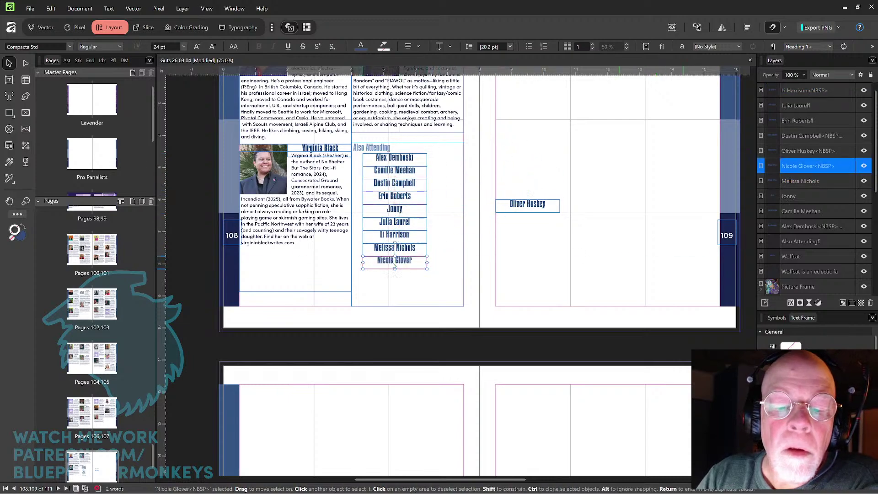
{"action": "left_click_drag", "start_coordinate": [536, 206], "coordinate": [402, 278]}
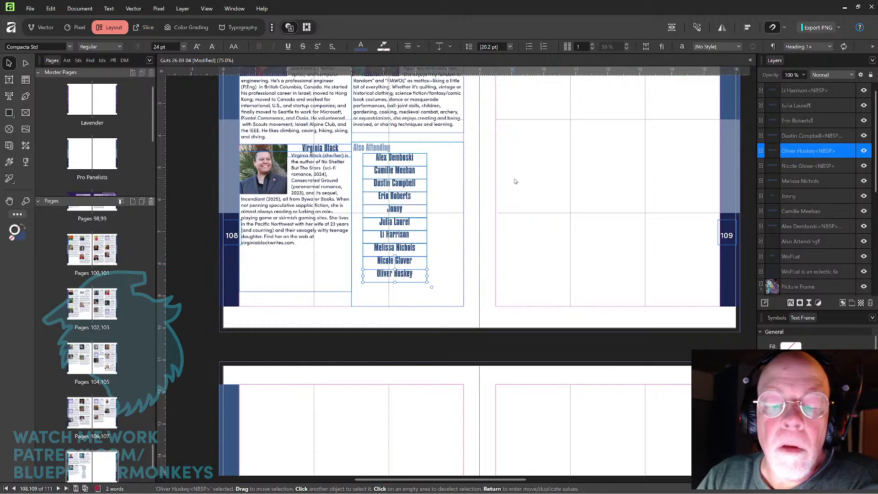
Preview the spread without guides, raise the "Also Attending" frame's top edge, and narrow the frame to little more than the heading's width.
{"action": "key", "text": "w"}
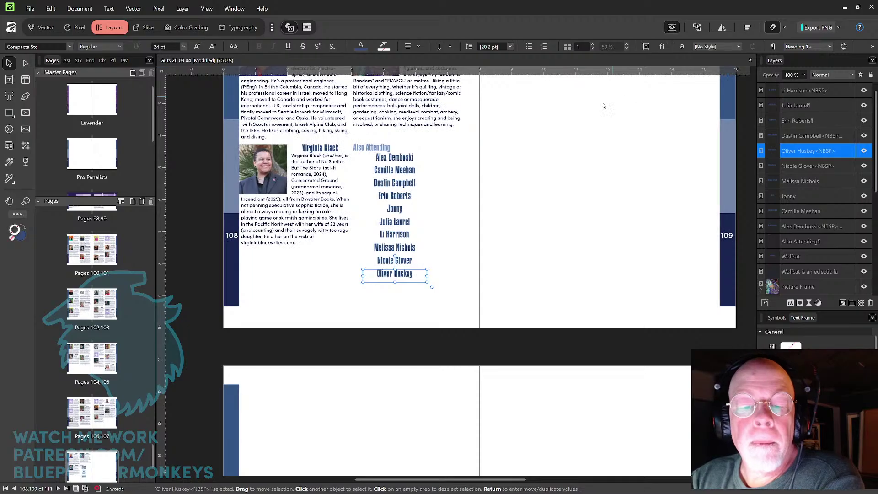
{"action": "left_click_drag", "start_coordinate": [435, 155], "coordinate": [408, 133]}
{"action": "left_click", "coordinate": [510, 126]}
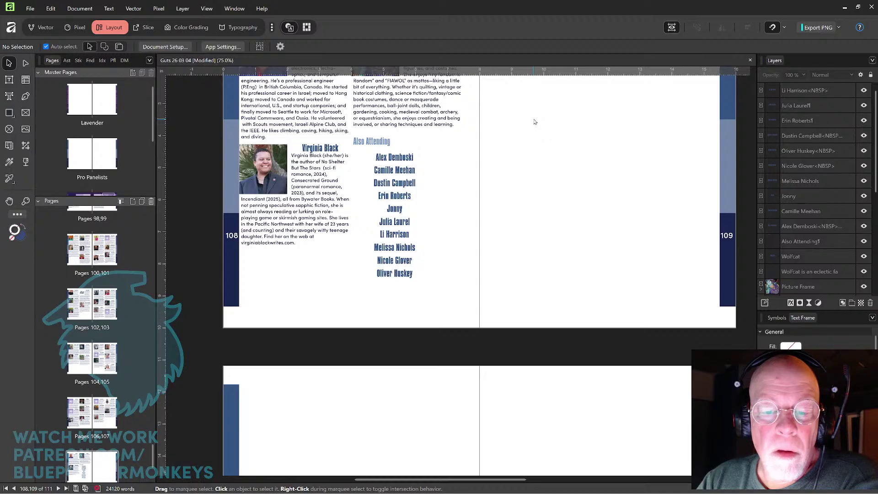
{"action": "left_click", "coordinate": [417, 192]}
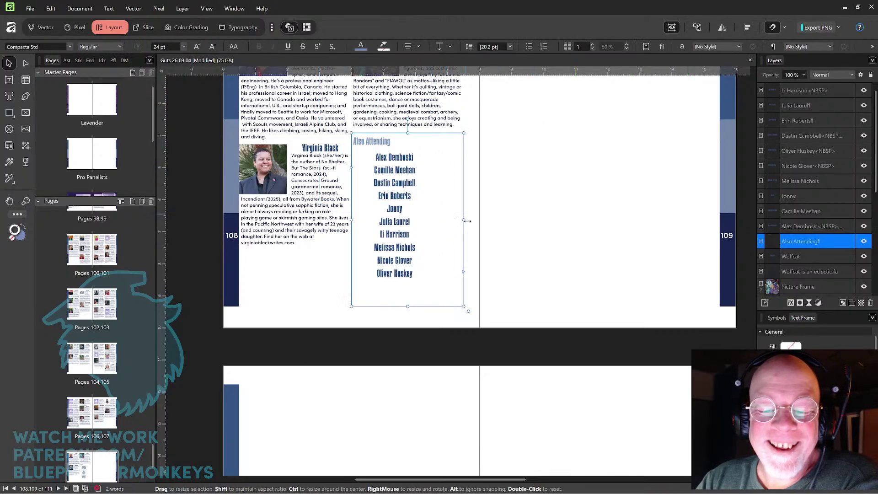
{"action": "left_click_drag", "start_coordinate": [463, 221], "coordinate": [401, 213]}
Select all ten name frames and shift them sideways together to centre them in the second column of page 108.
{"action": "left_click", "coordinate": [462, 285]}
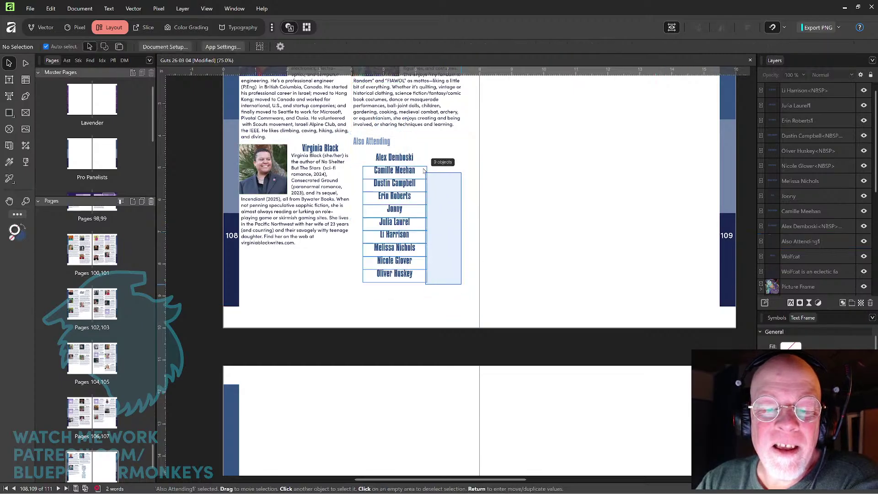
{"action": "left_click_drag", "start_coordinate": [415, 160], "coordinate": [428, 162]}
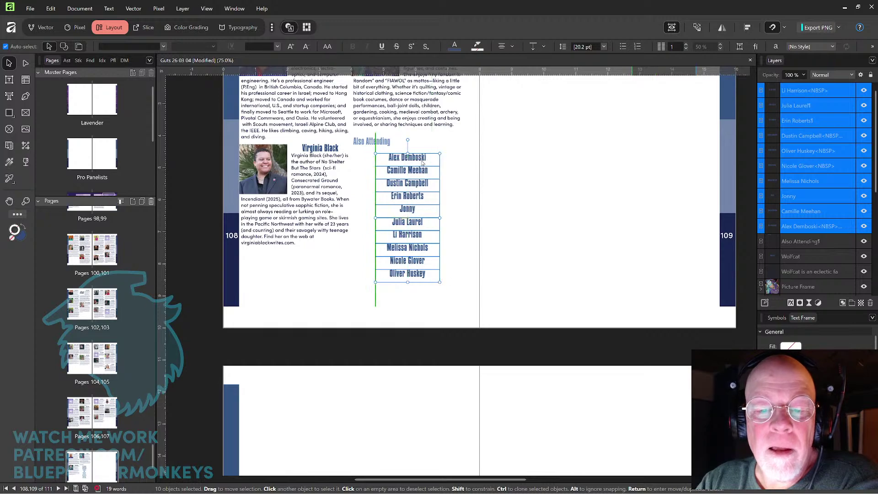
{"action": "left_click", "coordinate": [513, 137]}
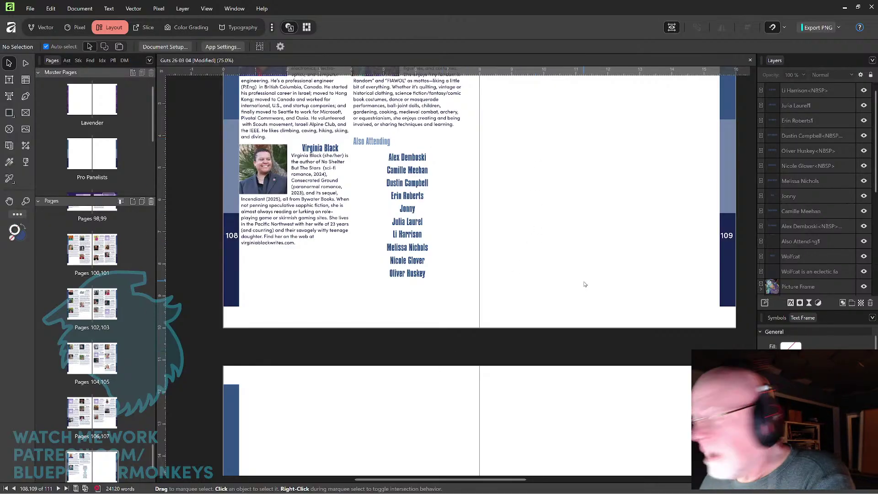
Save the document, and delete the blank spread 110–111 and the blank page 109.
{"action": "key", "text": "ctrl+minus"}
{"action": "key", "text": "ctrl+minus"}
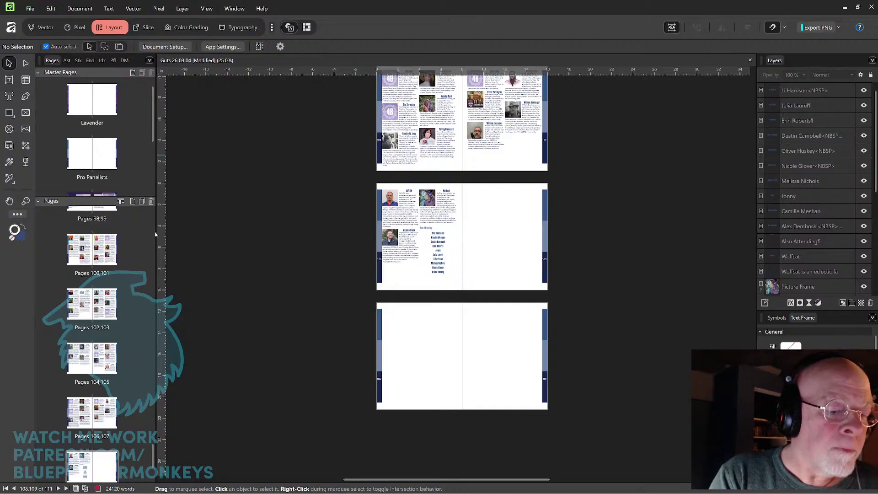
{"action": "left_click_drag", "start_coordinate": [152, 459], "coordinate": [152, 467]}
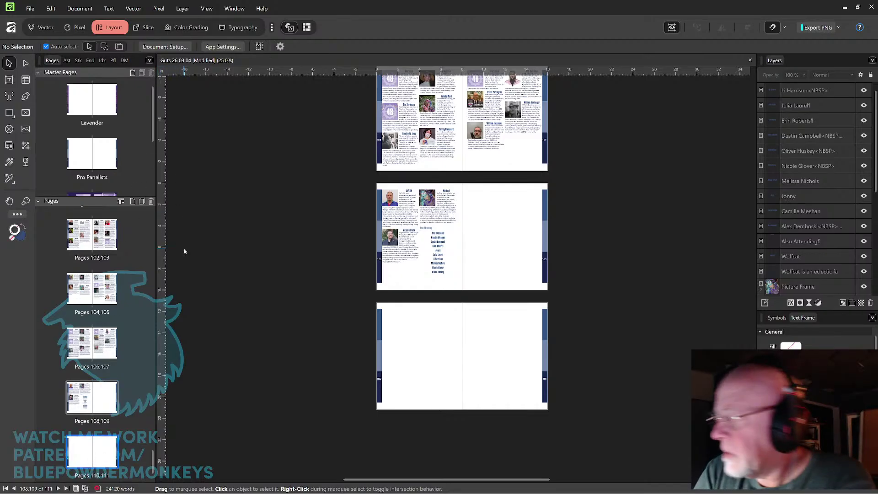
{"action": "key", "text": "ctrl+s"}
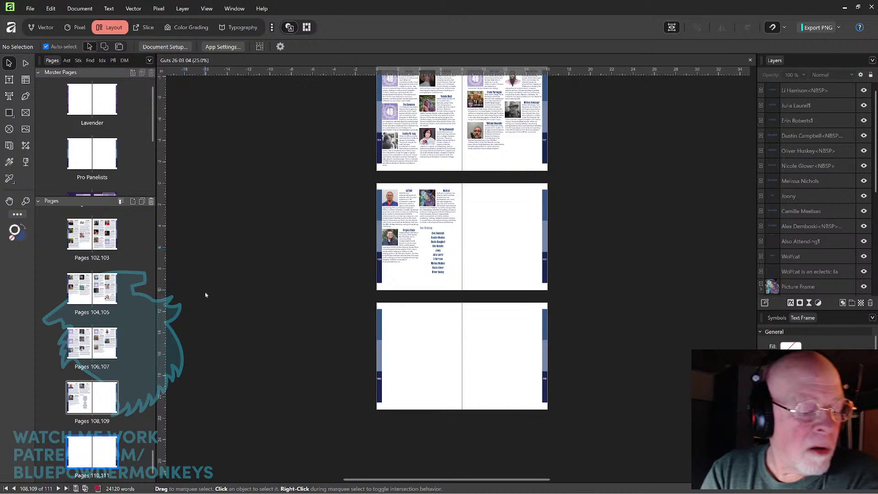
{"action": "right_click", "coordinate": [107, 454]}
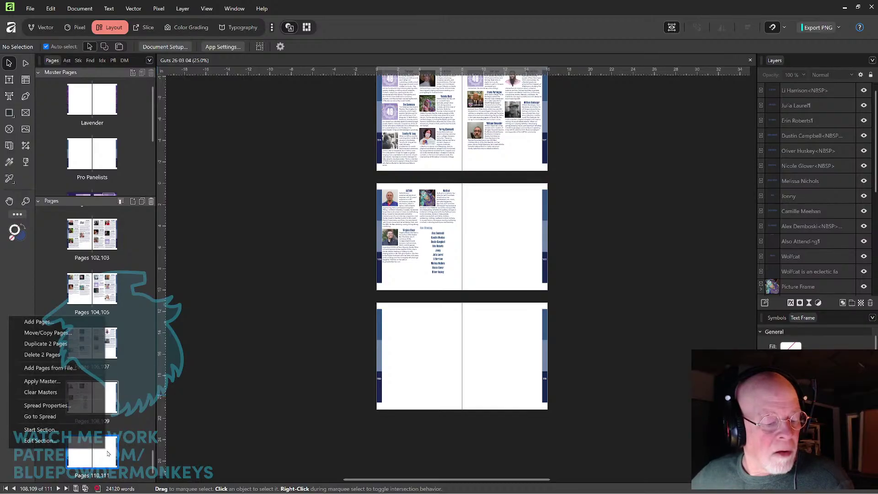
{"action": "left_click", "coordinate": [69, 358]}
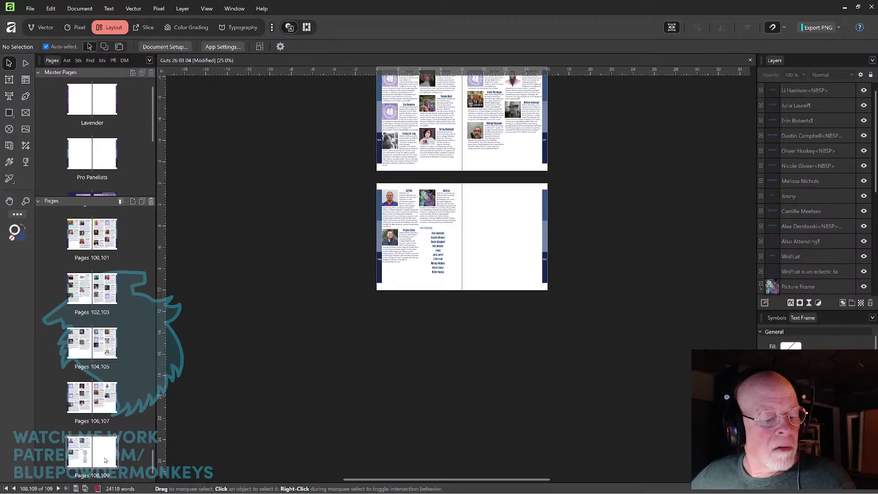
{"action": "left_click", "coordinate": [105, 458]}
{"action": "right_click", "coordinate": [105, 458]}
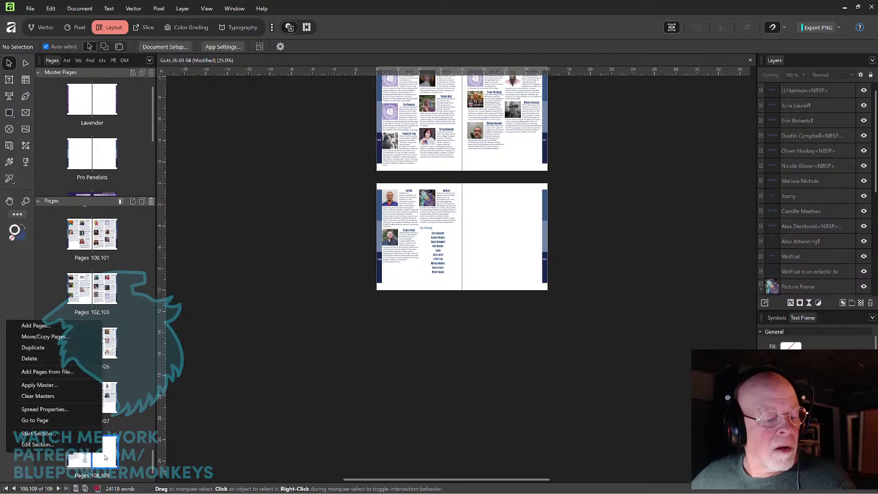
{"action": "left_click", "coordinate": [61, 358]}
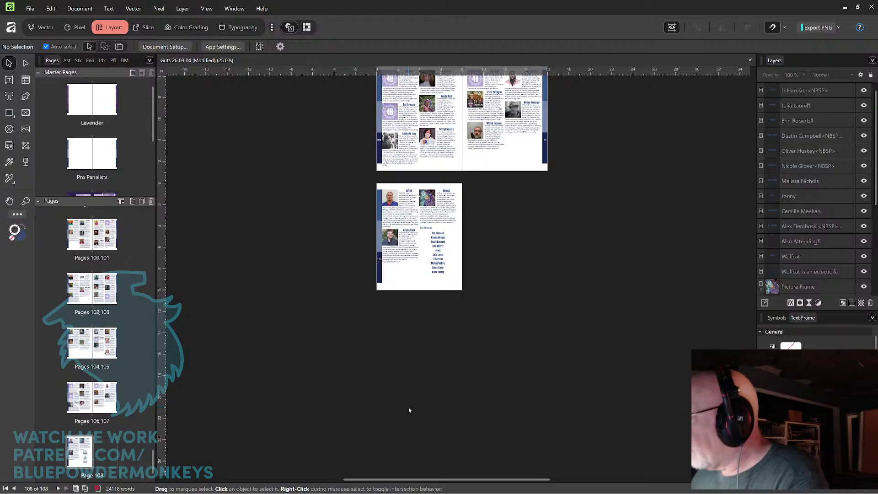
Select the "Also Attending" heading frame with all ten name frames and nudge them slightly down, away from the biography above.
{"action": "key", "text": "ctrl+plus"}
{"action": "key", "text": "ctrl+plus"}
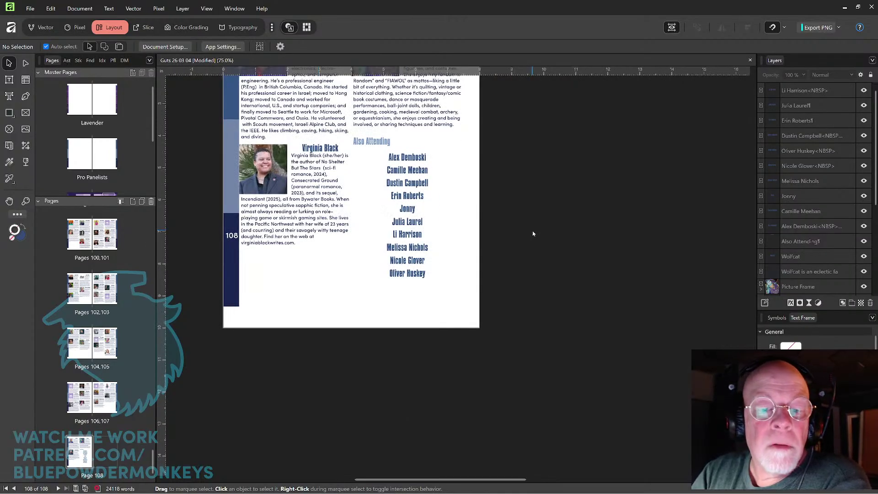
{"action": "key", "text": "space"}
{"action": "left_click_drag", "start_coordinate": [540, 235], "coordinate": [609, 326]}
{"action": "left_click_drag", "start_coordinate": [535, 380], "coordinate": [452, 238]}
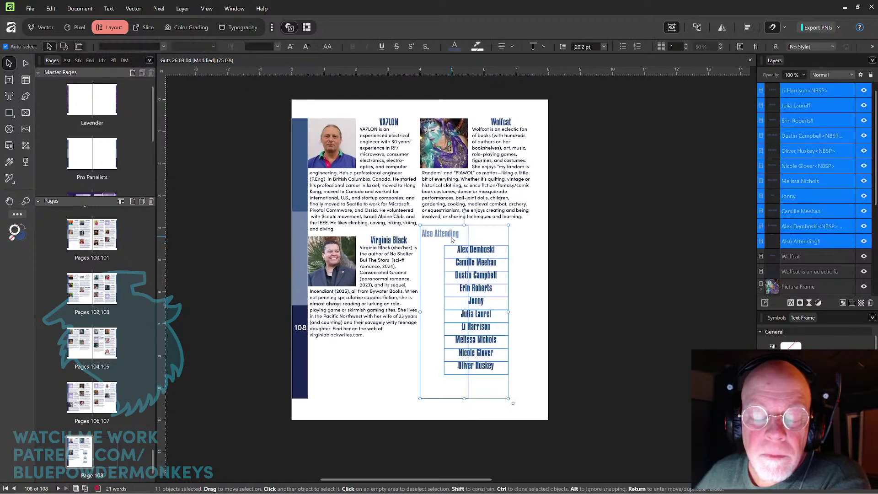
{"action": "key", "text": "Down"}
{"action": "key", "text": "Down"}
{"action": "key", "text": "Down"}
{"action": "key", "text": "Down"}
{"action": "key", "text": "Down"}
{"action": "key", "text": "Down"}
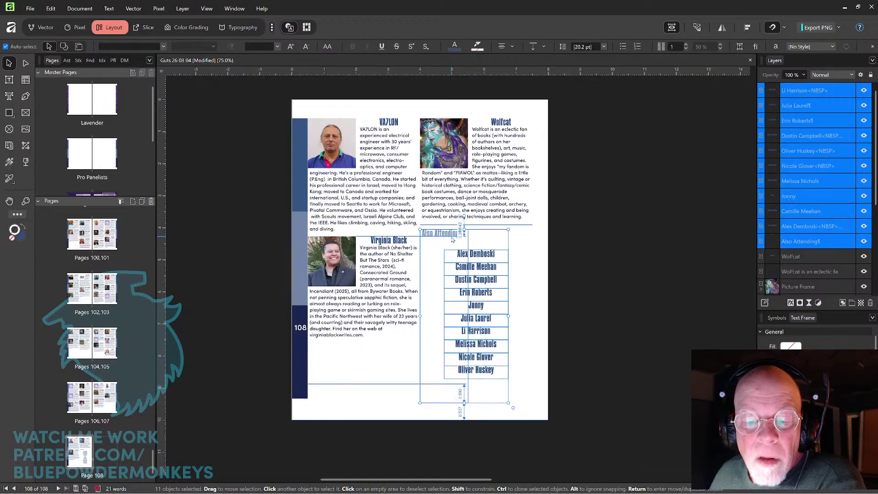
{"action": "left_click", "coordinate": [602, 286]}
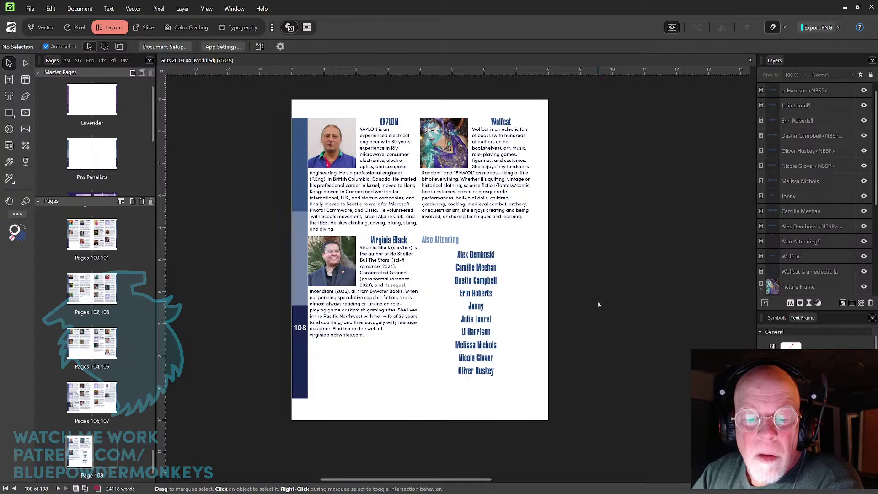
{"action": "left_click", "coordinate": [456, 241]}
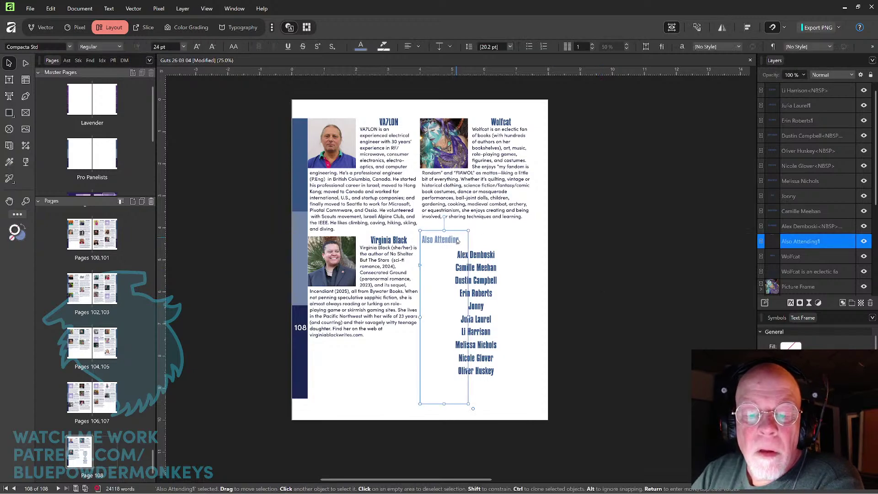
Shift the "Also Attending" heading frame slightly sideways above the name list on page 108 and save the document.
{"action": "left_click_drag", "start_coordinate": [457, 241], "coordinate": [458, 241]}
{"action": "left_click", "coordinate": [618, 259]}
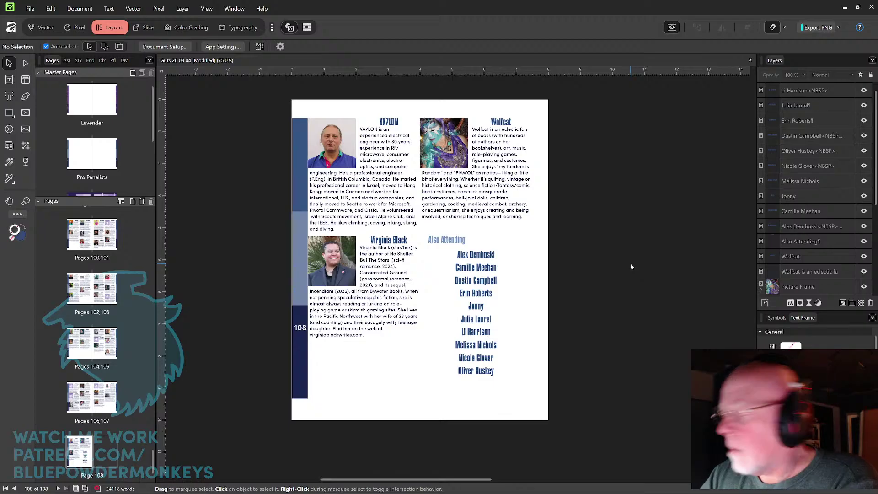
{"action": "key", "text": "ctrl+s"}
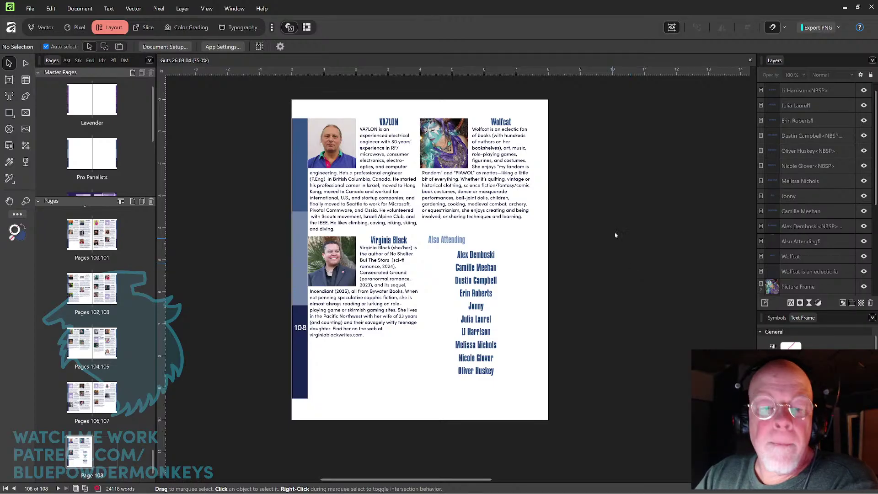
Remove the "staff photo and list" heading from page 51 and move the page 50 heading above the picture.
{"action": "left_click_drag", "start_coordinate": [627, 219], "coordinate": [566, 444]}
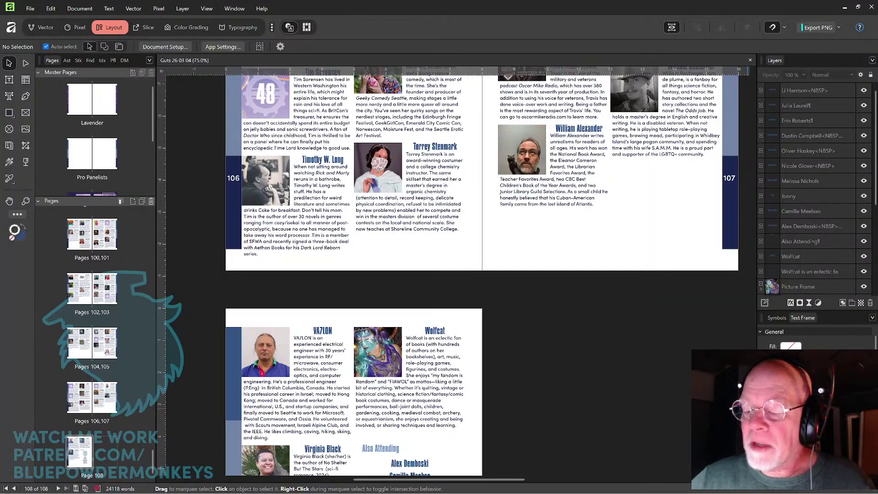
{"action": "scroll", "coordinate": [457, 275], "scroll_direction": "up", "scroll_amount": 20}
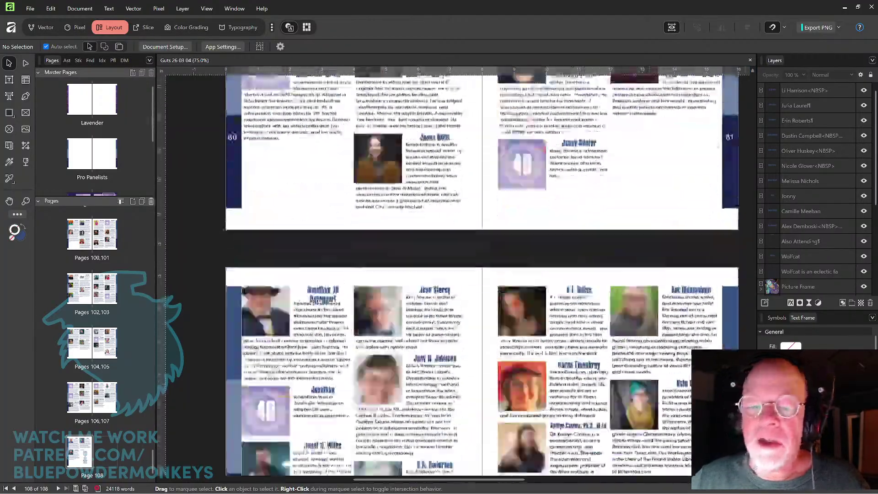
{"action": "scroll", "coordinate": [731, 257], "scroll_direction": "up", "scroll_amount": 20}
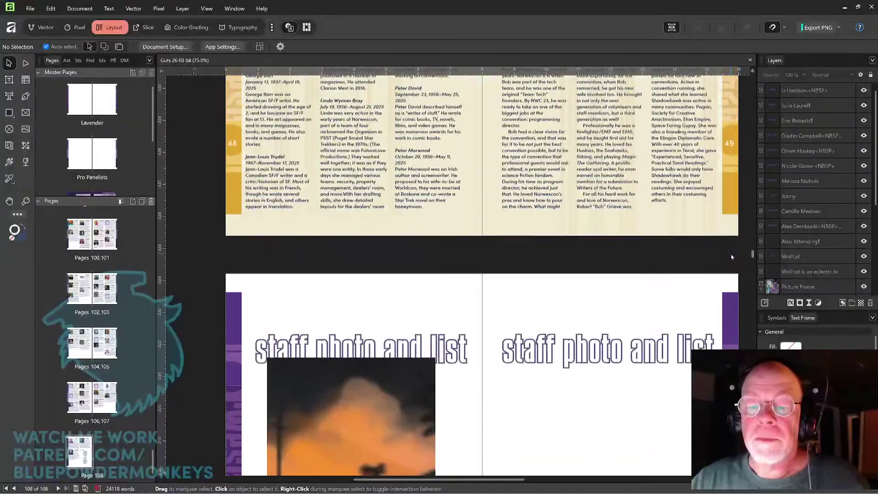
{"action": "scroll", "coordinate": [731, 257], "scroll_direction": "down", "scroll_amount": 10}
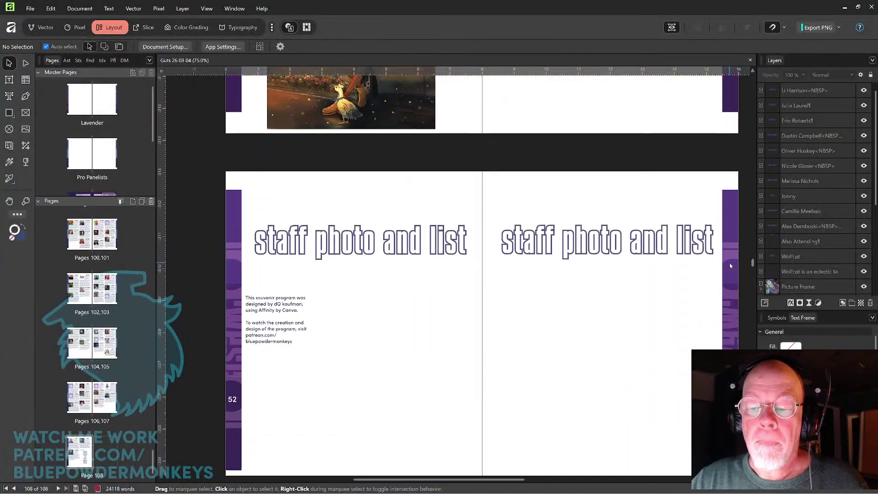
{"action": "scroll", "coordinate": [730, 265], "scroll_direction": "down", "scroll_amount": 2}
{"action": "scroll", "coordinate": [730, 263], "scroll_direction": "up", "scroll_amount": 6}
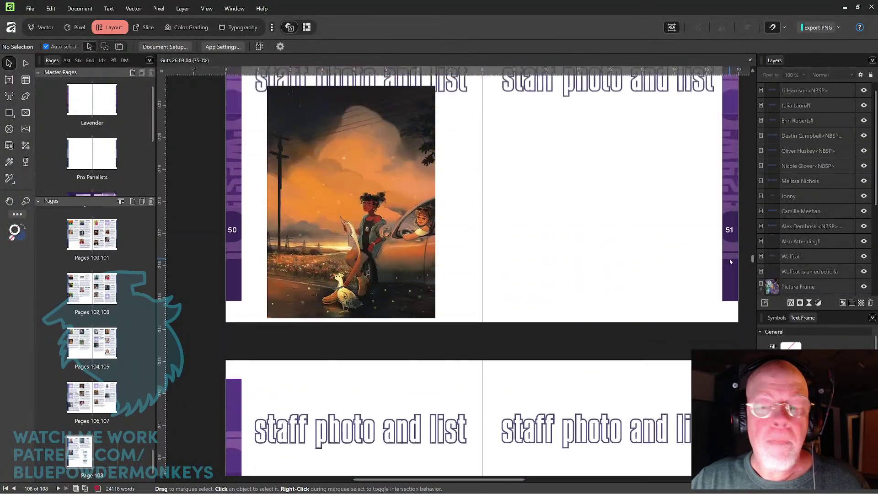
{"action": "scroll", "coordinate": [730, 259], "scroll_direction": "up", "scroll_amount": 3}
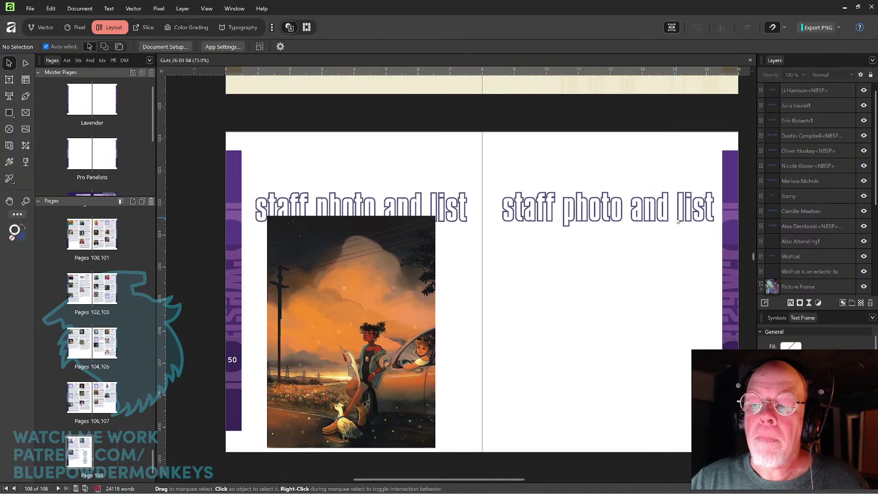
{"action": "left_click", "coordinate": [678, 221]}
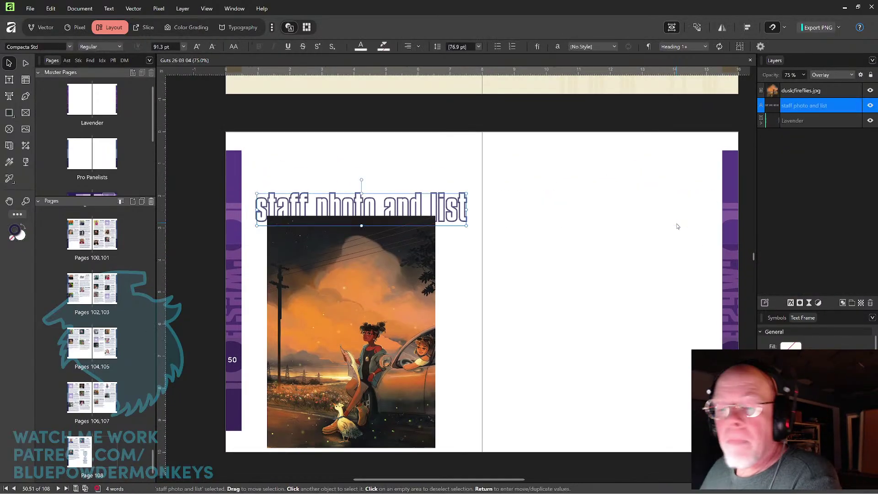
{"action": "left_click_drag", "start_coordinate": [442, 203], "coordinate": [438, 159]}
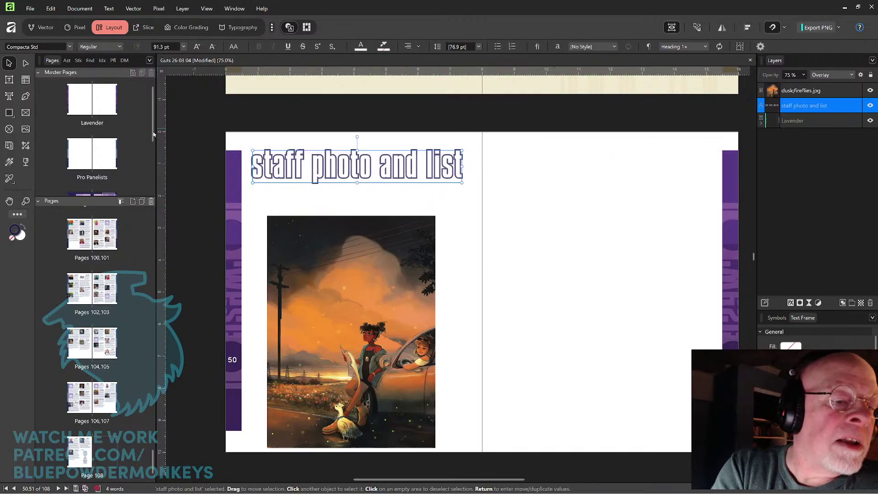
Copy the Norwescon Left logo group from the Lavender master page and paste it into the Pro Panelists master page.
{"action": "scroll", "coordinate": [152, 138], "scroll_direction": "down", "scroll_amount": 1}
{"action": "left_click_drag", "start_coordinate": [153, 138], "coordinate": [153, 188]}
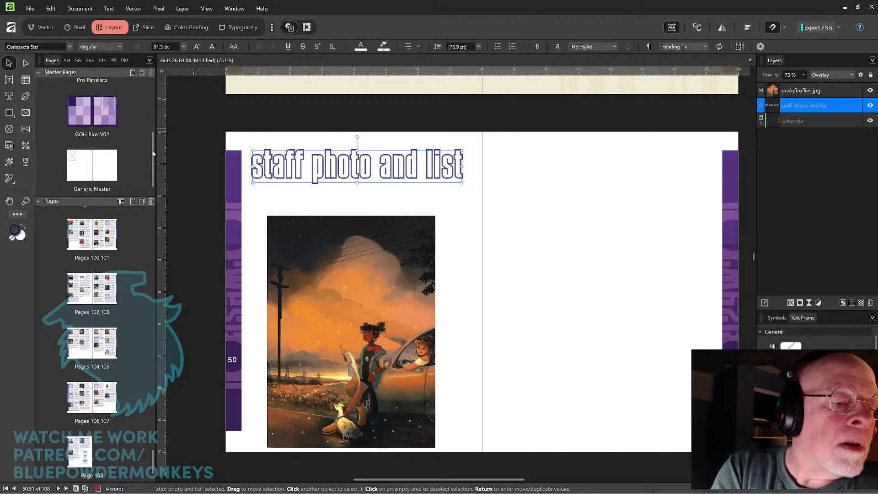
{"action": "scroll", "coordinate": [153, 153], "scroll_direction": "up", "scroll_amount": 3}
{"action": "left_click", "coordinate": [104, 155]}
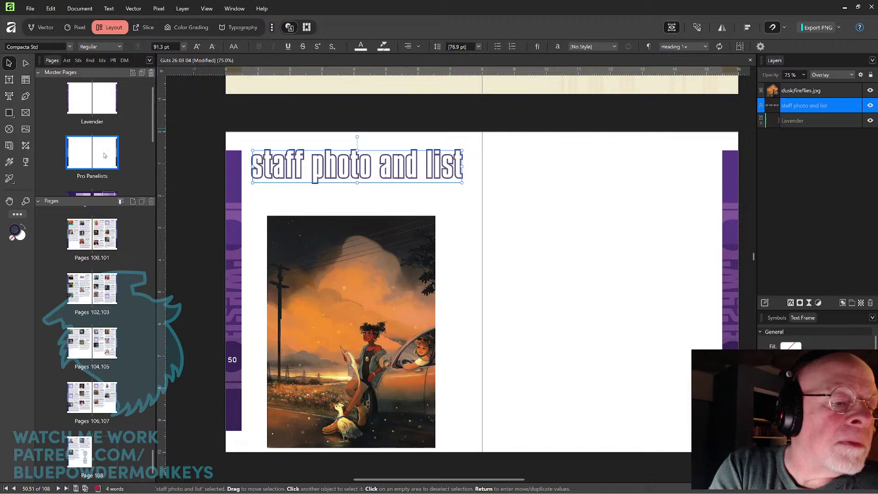
{"action": "left_click", "coordinate": [83, 104]}
{"action": "left_click", "coordinate": [199, 194]}
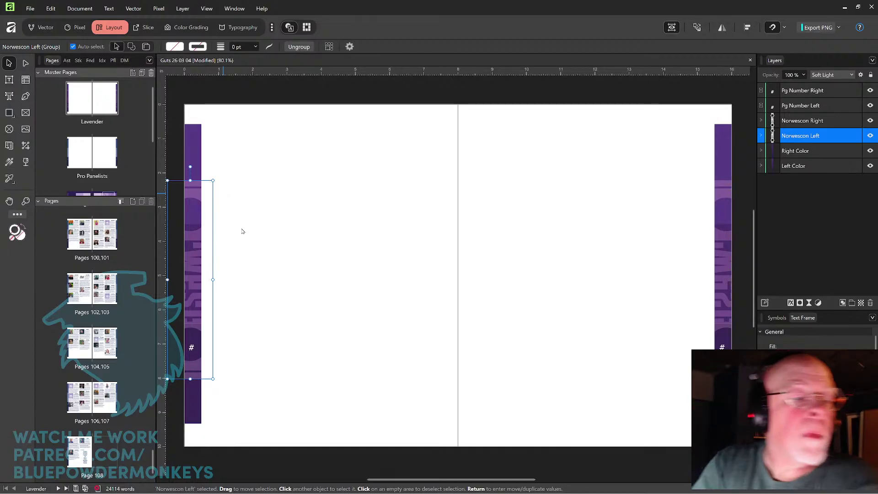
{"action": "left_click", "coordinate": [103, 164]}
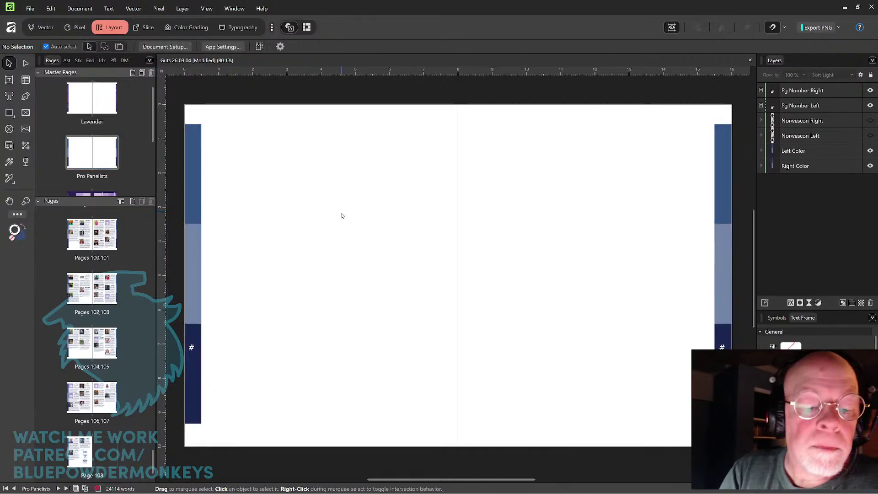
{"action": "key", "text": "ctrl+v"}
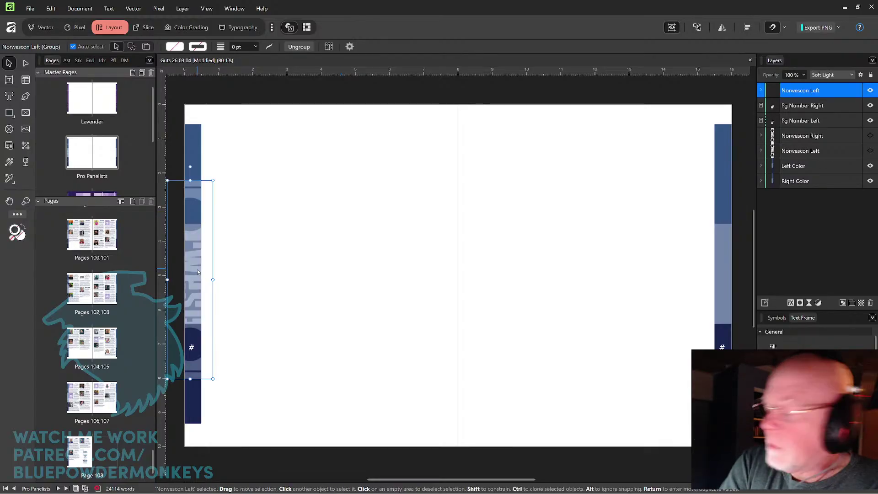
Make a horizontal dark blue copy of the Norwescon logo with Normal blending near the top of the Pro Panelists master's left page.
{"action": "left_click_drag", "start_coordinate": [196, 273], "coordinate": [337, 278]}
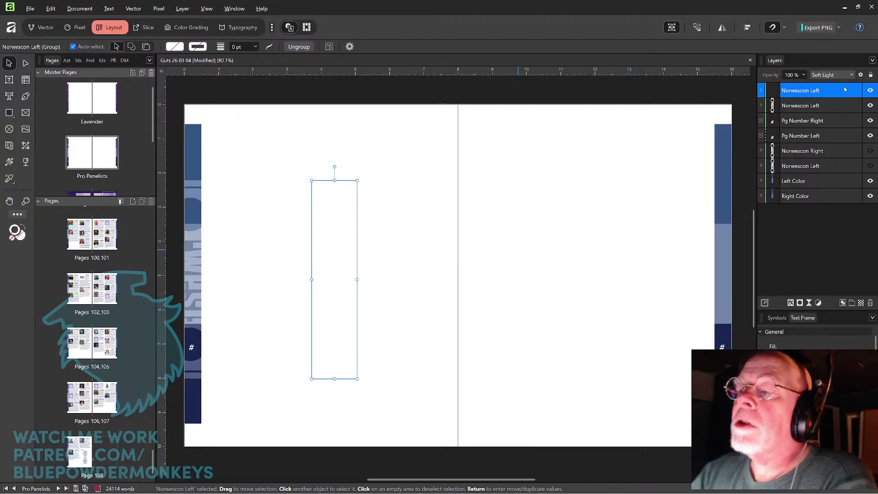
{"action": "left_click", "coordinate": [852, 75]}
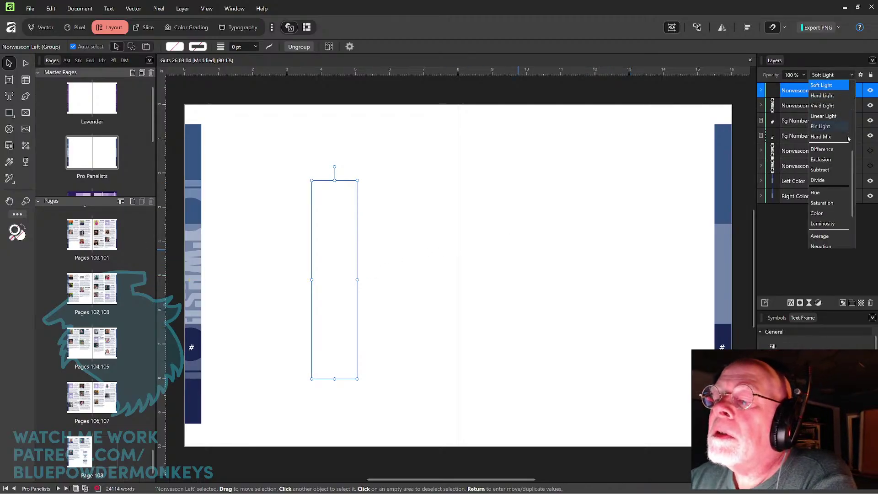
{"action": "scroll", "coordinate": [852, 161], "scroll_direction": "up", "scroll_amount": 3}
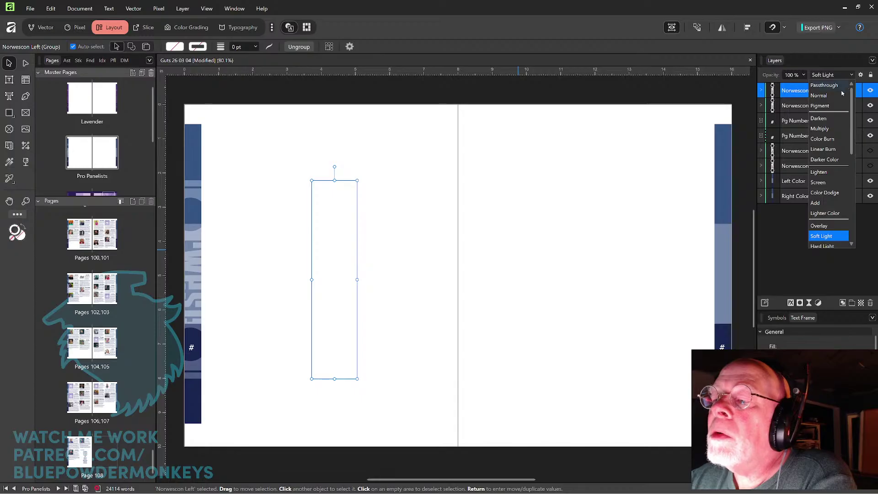
{"action": "left_click", "coordinate": [823, 95]}
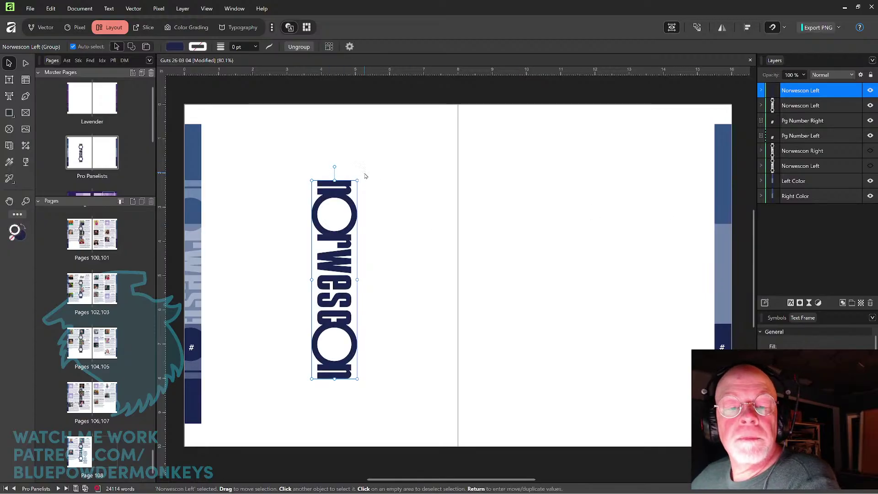
{"action": "left_click_drag", "start_coordinate": [360, 176], "coordinate": [250, 271]}
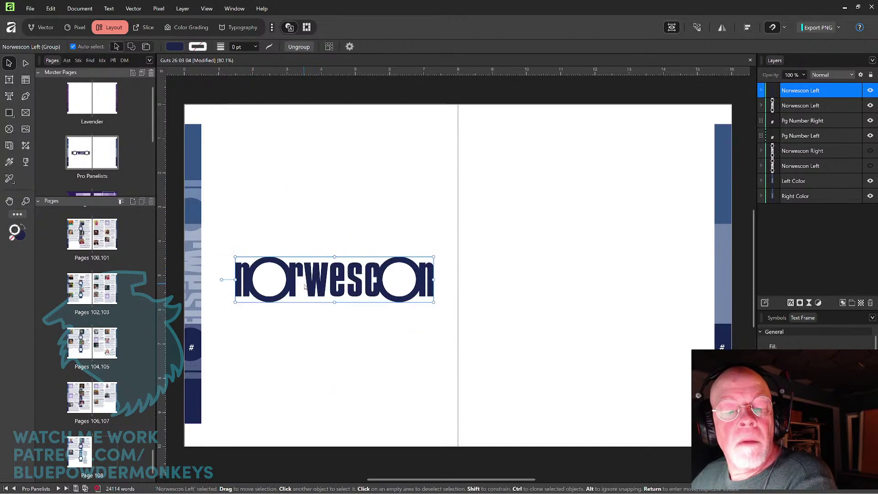
{"action": "left_click_drag", "start_coordinate": [305, 287], "coordinate": [342, 167]}
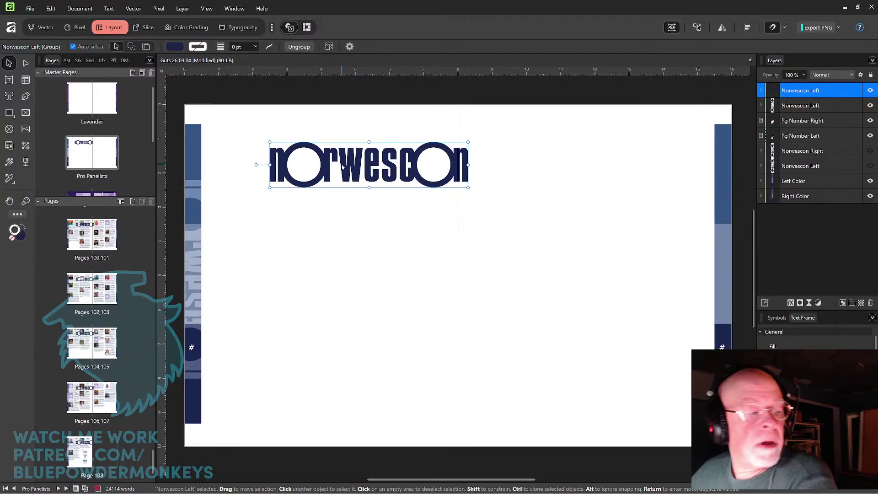
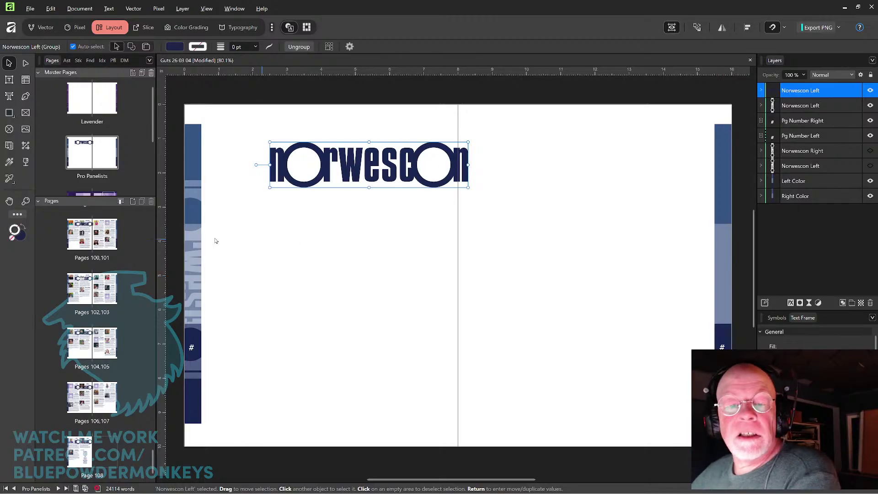
Add a text frame reading "professional panelists" below the horizontal Norwescon logo and reduce the frame's width and height.
{"action": "left_click", "coordinate": [10, 79]}
{"action": "left_click_drag", "start_coordinate": [270, 214], "coordinate": [472, 299]}
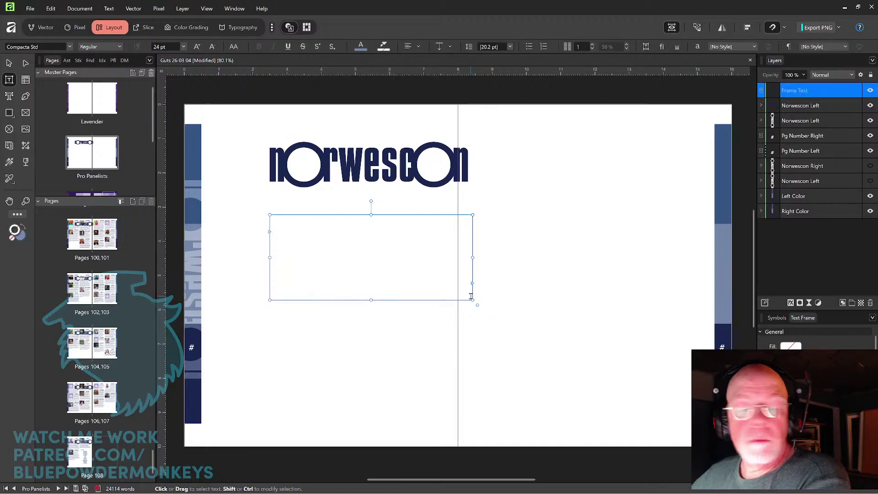
{"action": "type", "text": "pro"}
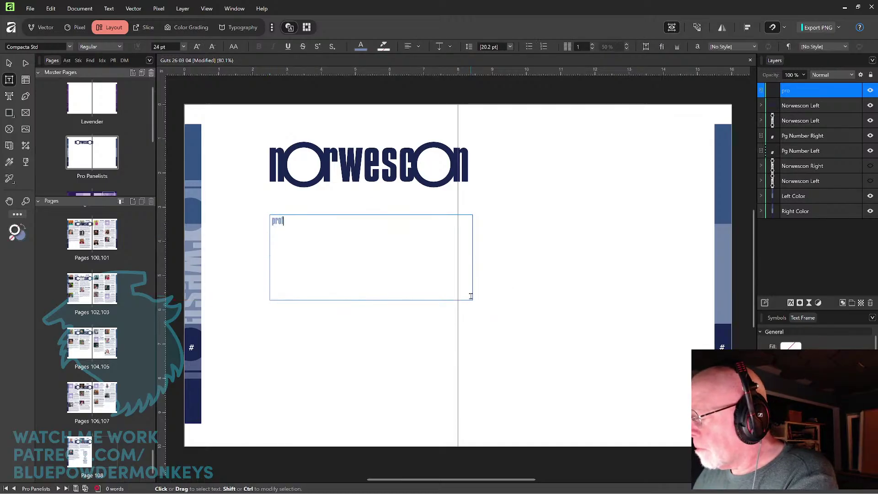
{"action": "type", "text": "fessional panelists"}
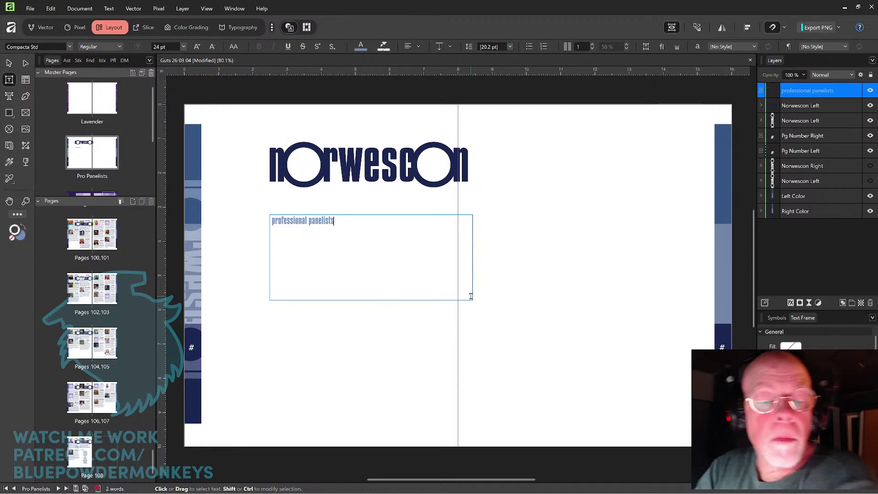
{"action": "key", "text": "Escape"}
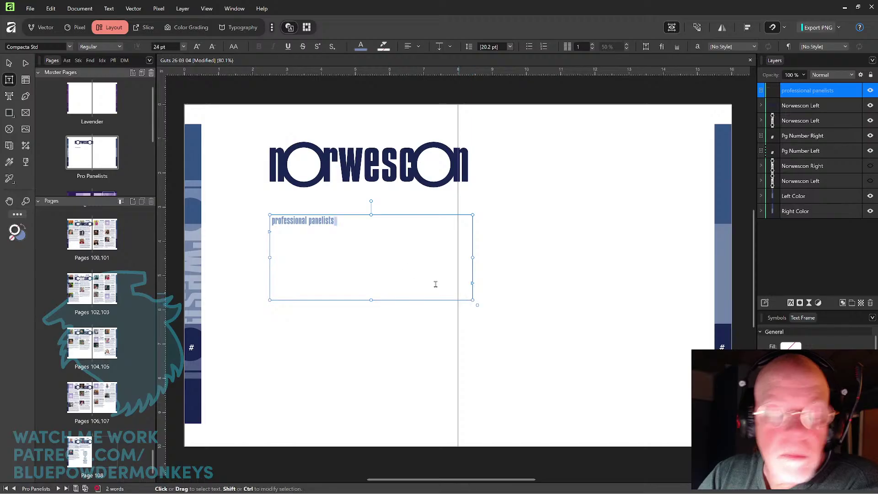
{"action": "key", "text": "v"}
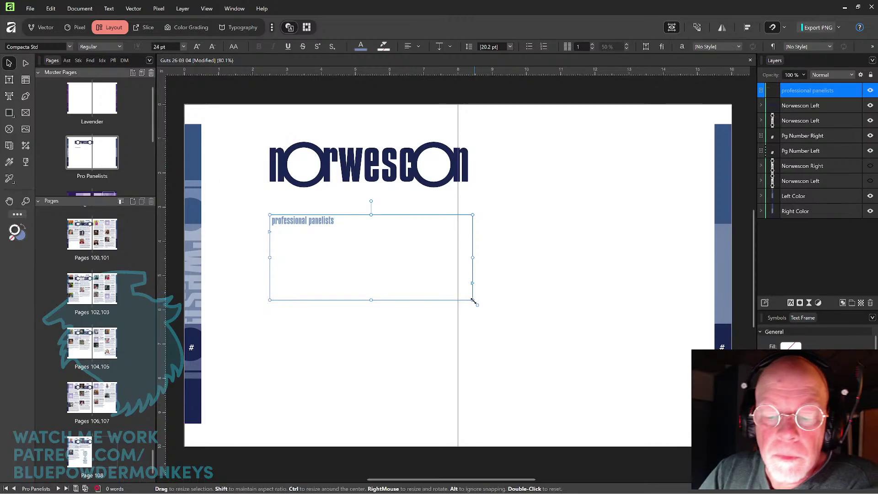
{"action": "left_click_drag", "start_coordinate": [469, 296], "coordinate": [437, 270]}
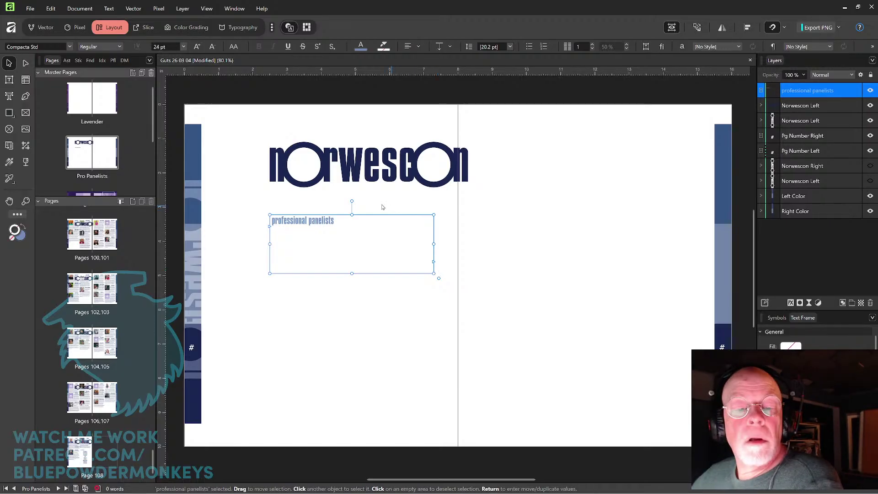
Duplicate the "professional panelists" frame above the logo as an editable copy and convert the original text to curves.
{"action": "right_click", "coordinate": [313, 223]}
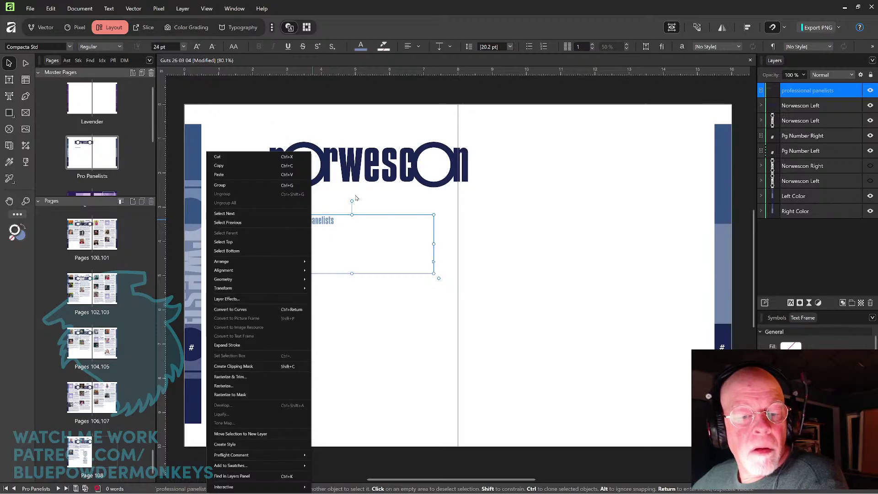
{"action": "left_click", "coordinate": [327, 223]}
{"action": "left_click_drag", "start_coordinate": [326, 223], "coordinate": [336, 116]}
{"action": "left_click", "coordinate": [282, 222]}
{"action": "right_click", "coordinate": [282, 221]}
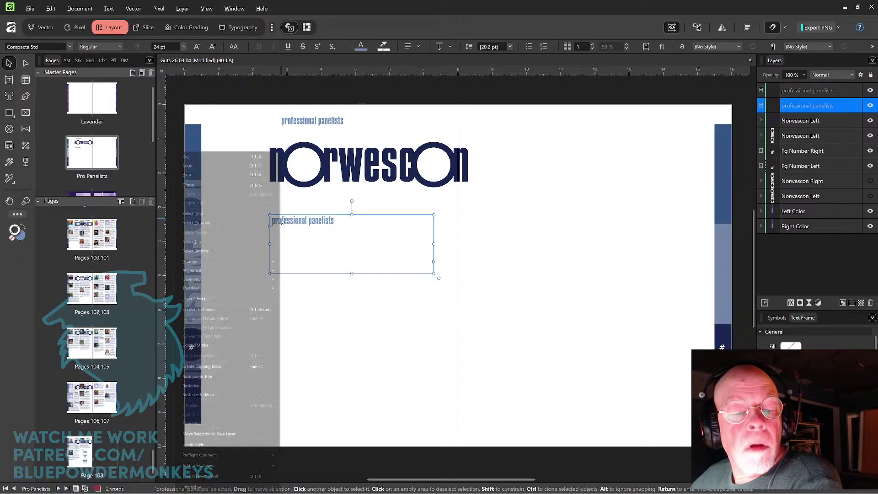
{"action": "left_click", "coordinate": [210, 309]}
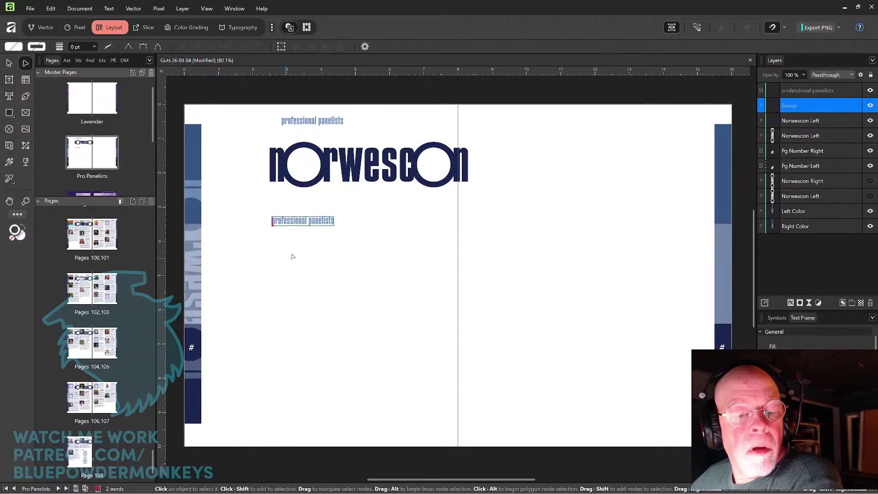
Enlarge the curved "professional panelists" group over the Norwescon logo, matching its letters to the logo's letter height.
{"action": "left_click", "coordinate": [8, 65]}
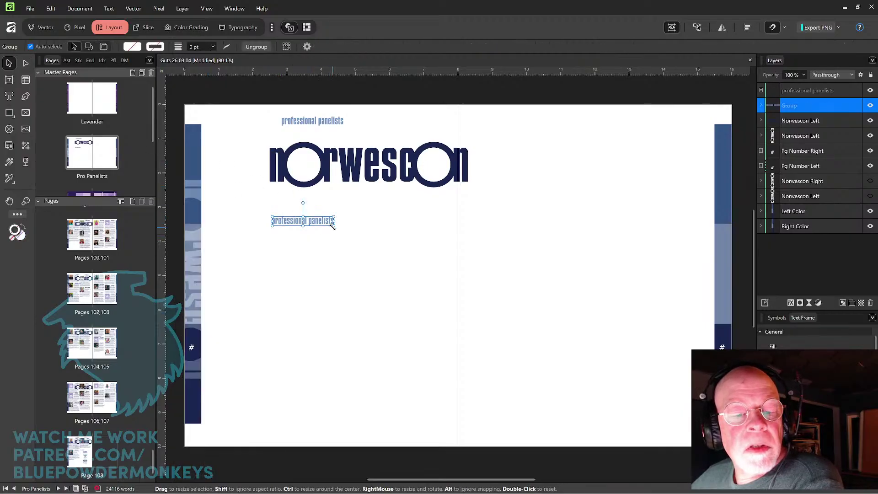
{"action": "left_click_drag", "start_coordinate": [333, 226], "coordinate": [610, 211]}
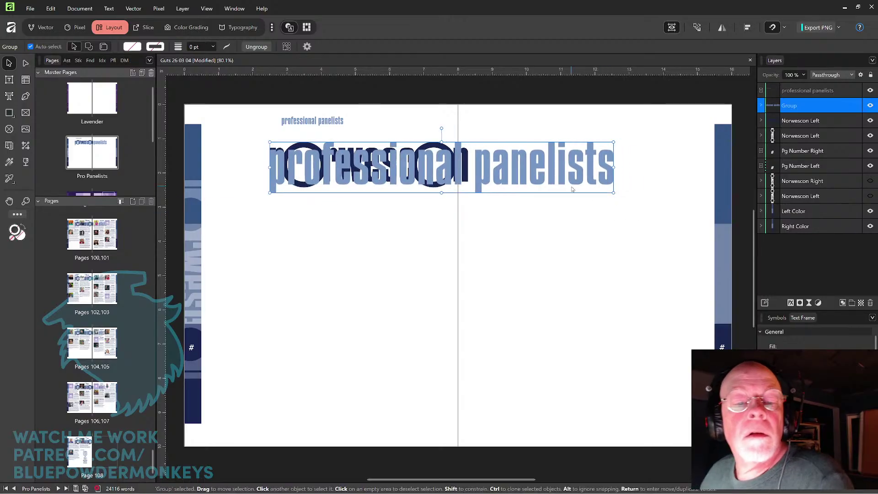
{"action": "key", "text": "Up"}
{"action": "key", "text": "Up"}
{"action": "key", "text": "Up"}
{"action": "key", "text": "Up"}
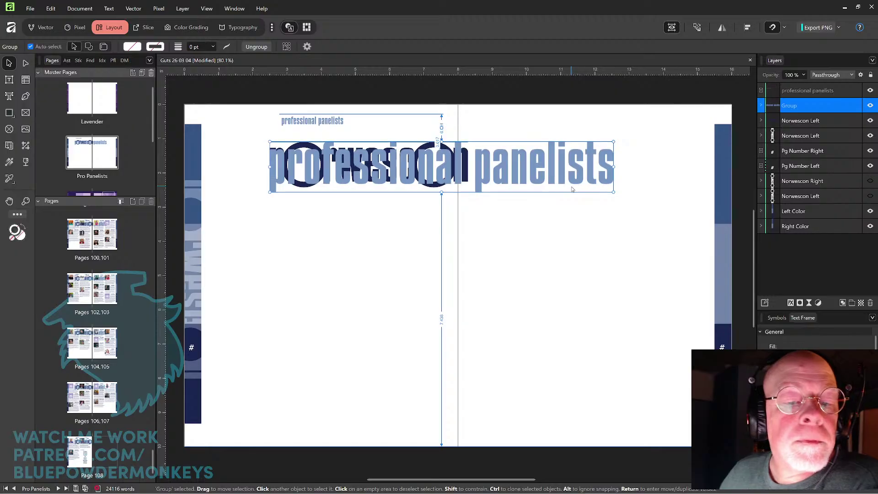
{"action": "key", "text": "Up"}
{"action": "key", "text": "Up"}
{"action": "key", "text": "Up"}
{"action": "key", "text": "Up"}
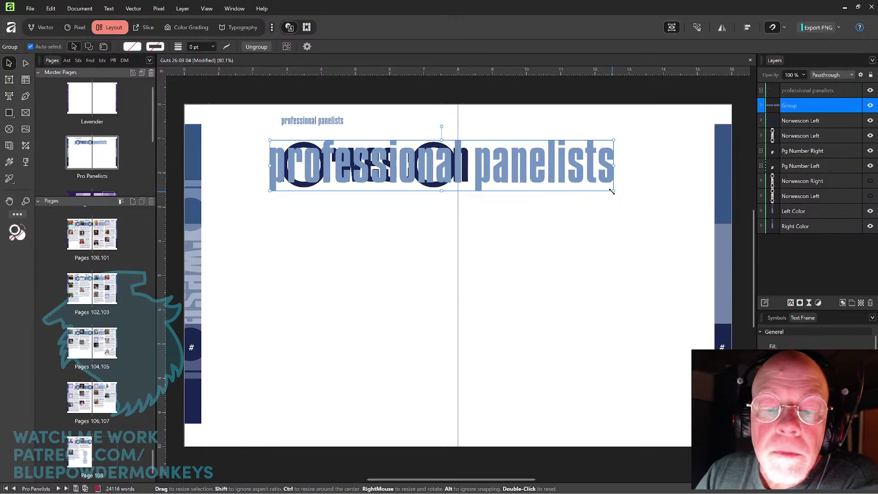
{"action": "left_click_drag", "start_coordinate": [611, 188], "coordinate": [607, 190]}
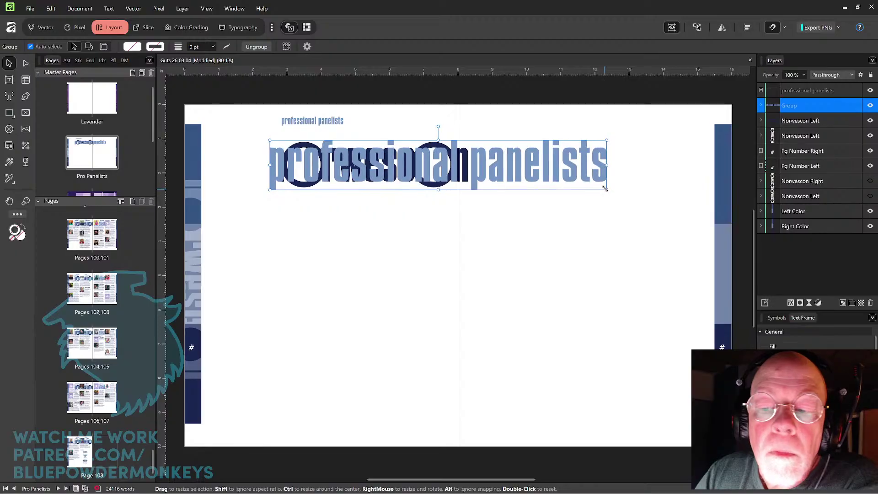
Move the enlarged "professional panelists" lettering, kept horizontal, to the area just below the Norwescon logo.
{"action": "left_click_drag", "start_coordinate": [612, 138], "coordinate": [430, 288]}
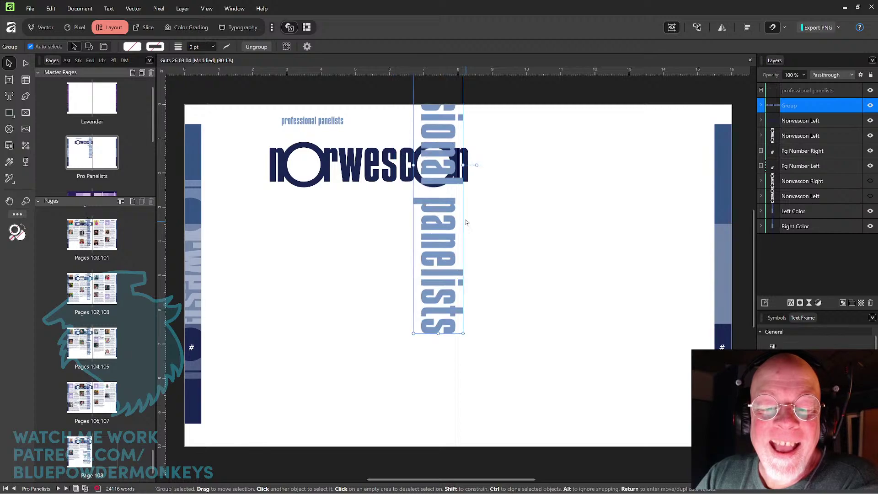
{"action": "key", "text": "ctrl+z"}
{"action": "left_click_drag", "start_coordinate": [490, 170], "coordinate": [486, 248]}
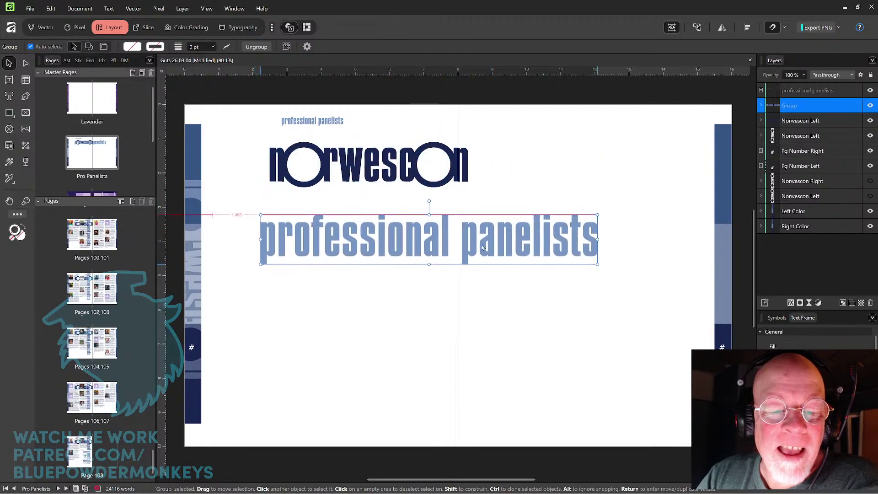
Ungroup the horizontal Norwescon logo and the "professional panelists" lettering into individual letter curves.
{"action": "left_click", "coordinate": [442, 184]}
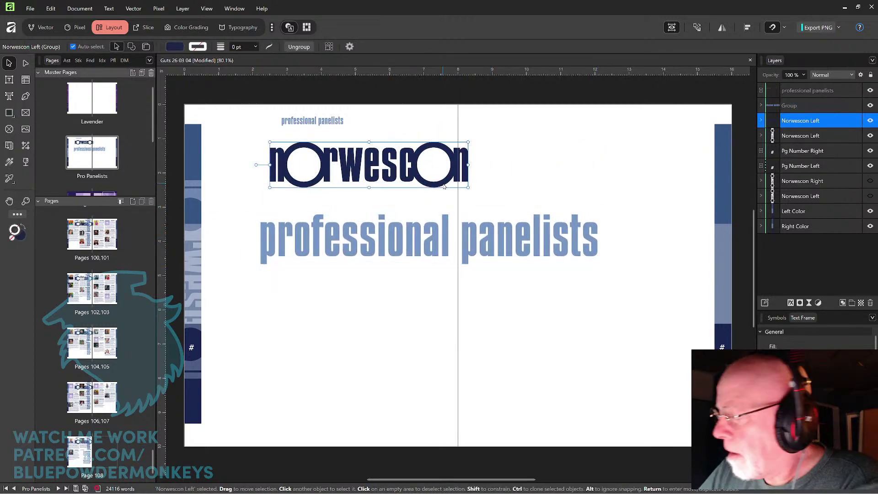
{"action": "key", "text": "ctrl+shift+g"}
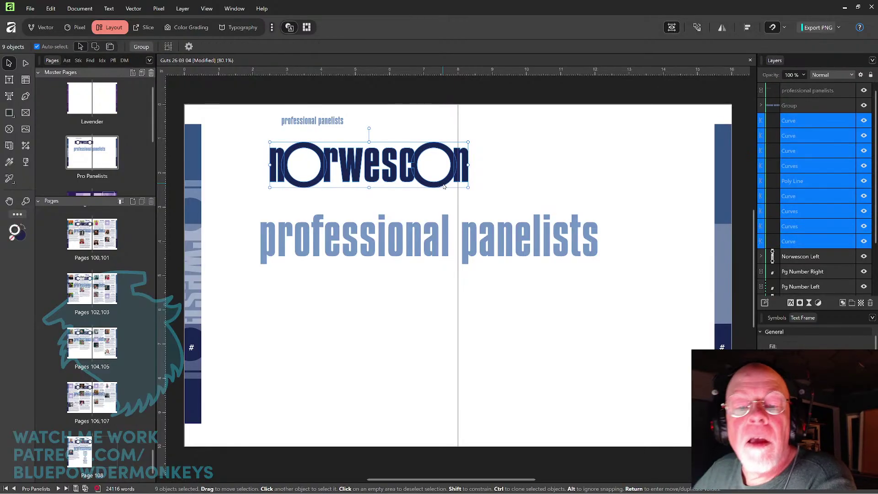
{"action": "left_click", "coordinate": [511, 173]}
{"action": "left_click", "coordinate": [445, 186]}
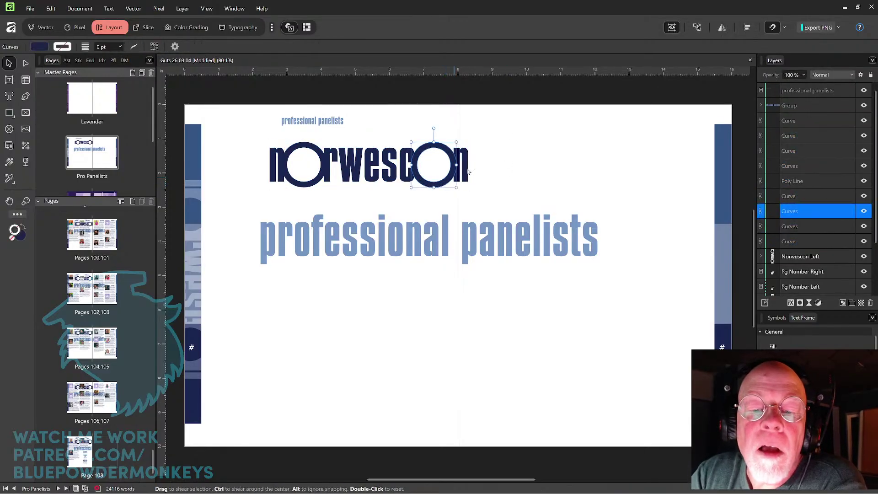
{"action": "left_click", "coordinate": [326, 243]}
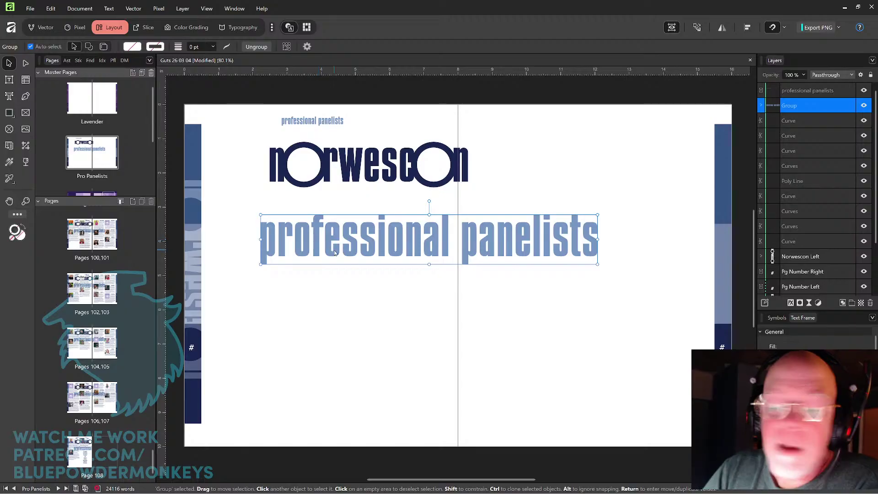
{"action": "key", "text": "ctrl+shift+g"}
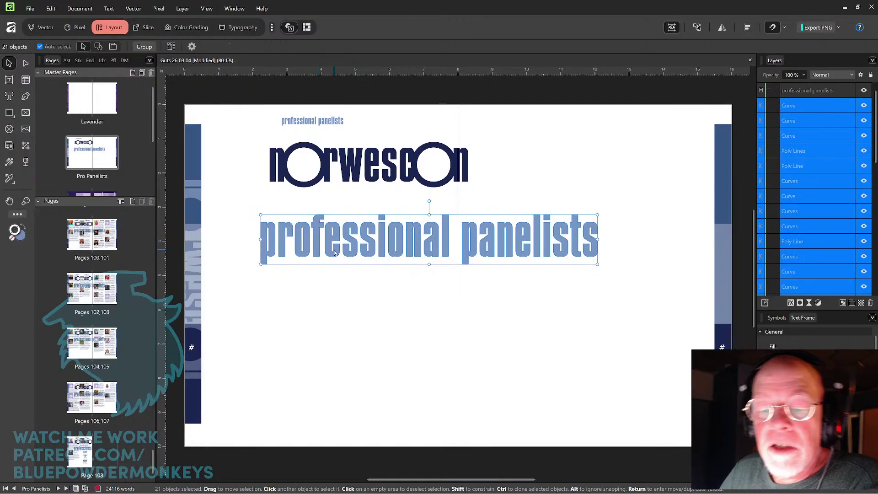
{"action": "left_click", "coordinate": [615, 261]}
Shift the letters "fessional panelists" sideways to open a gap after "pro".
{"action": "left_click_drag", "start_coordinate": [618, 271], "coordinate": [320, 207]}
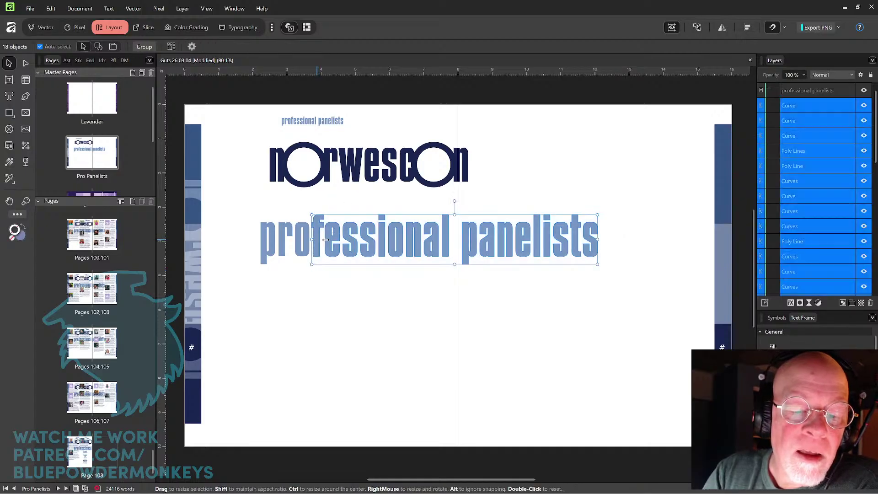
{"action": "mouse_move", "coordinate": [323, 239]}
{"action": "left_mouse_down"}
{"action": "mouse_move", "coordinate": [346, 239]}
{"action": "mouse_move", "coordinate": [312, 239]}
{"action": "left_mouse_up"}
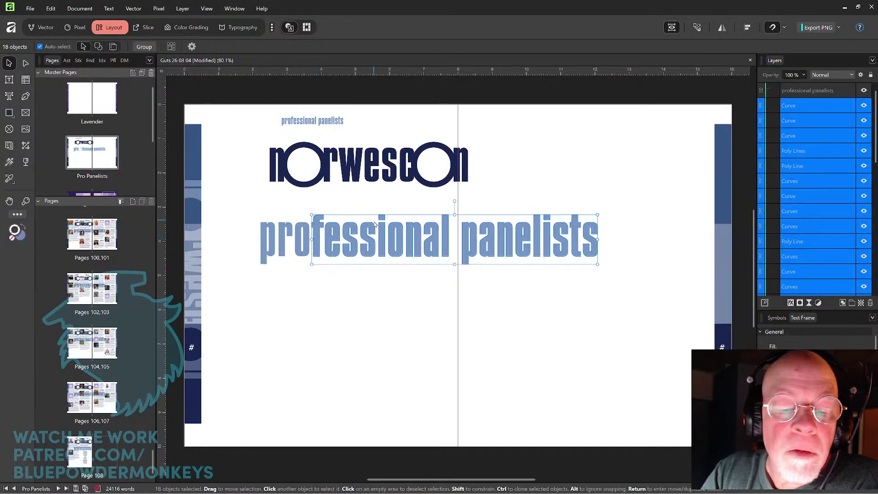
{"action": "left_click_drag", "start_coordinate": [373, 243], "coordinate": [412, 244]}
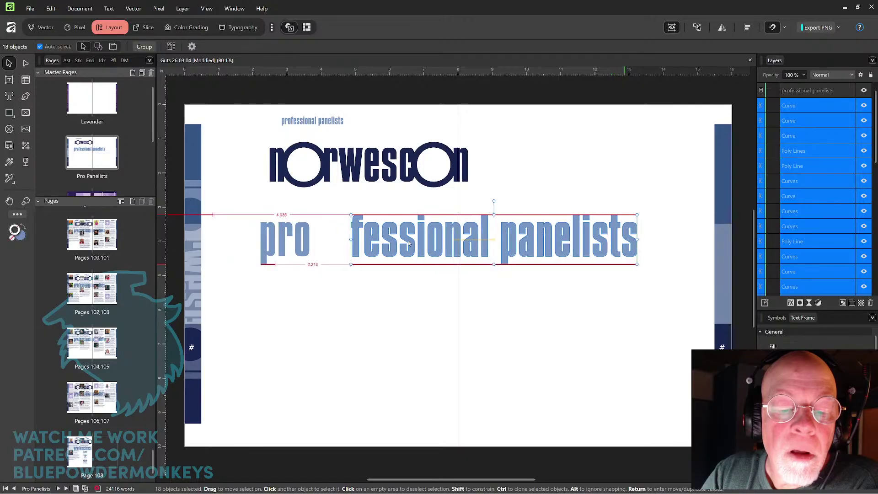
Replace the narrow "o" in "pro" with the second large round O from the Norwescon logo, set tight against the "r".
{"action": "left_click", "coordinate": [437, 185]}
{"action": "left_click_drag", "start_coordinate": [435, 194], "coordinate": [307, 323]}
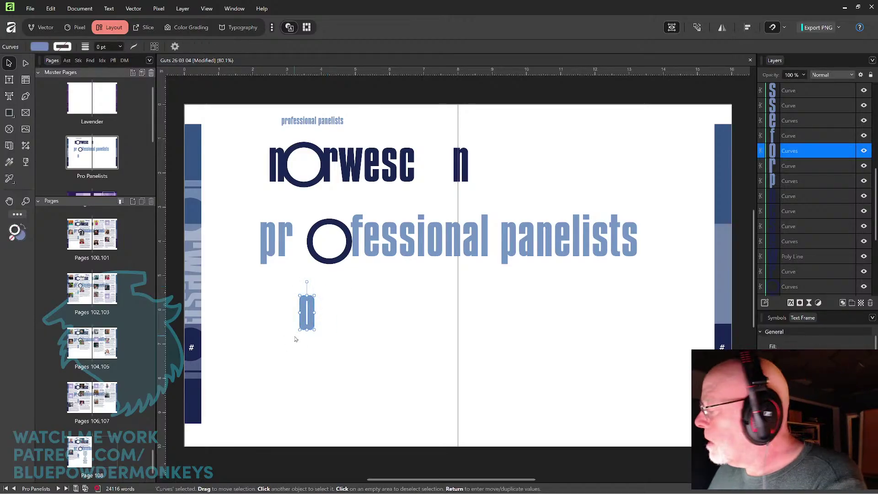
{"action": "key", "text": "Delete"}
{"action": "left_click_drag", "start_coordinate": [337, 259], "coordinate": [319, 259]}
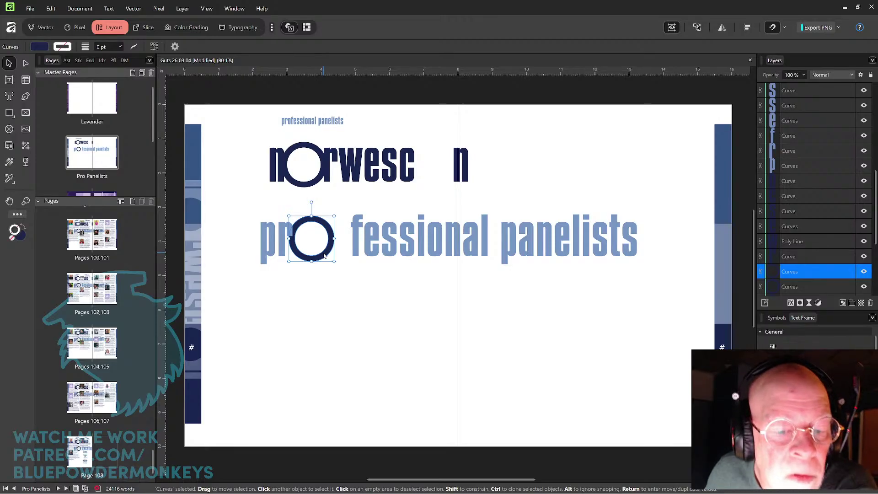
{"action": "left_click_drag", "start_coordinate": [324, 254], "coordinate": [325, 256]}
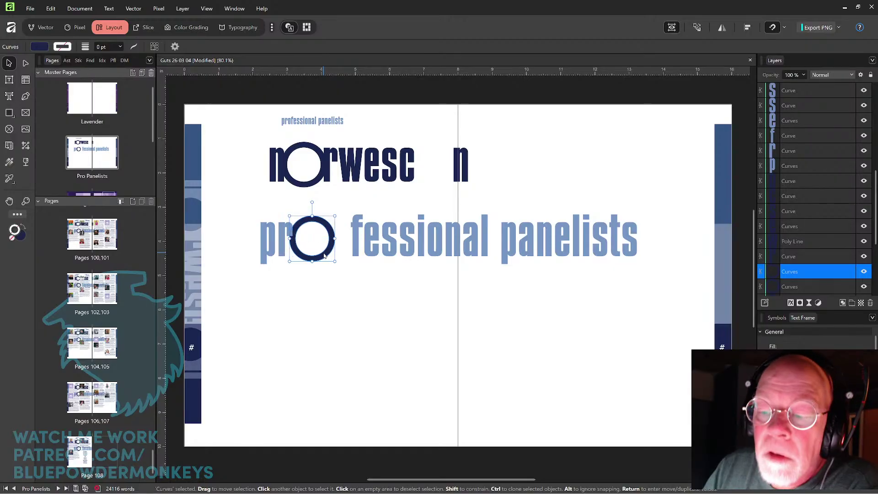
Move the letters "fessional panelists" back until the "f" touches the large round O.
{"action": "left_click_drag", "start_coordinate": [649, 280], "coordinate": [345, 199]}
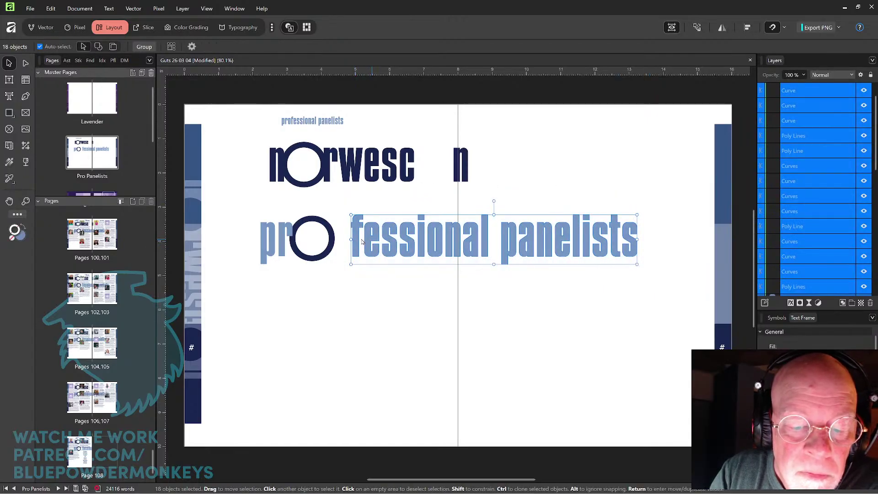
{"action": "left_click_drag", "start_coordinate": [362, 241], "coordinate": [353, 242]}
{"action": "left_click", "coordinate": [449, 311]}
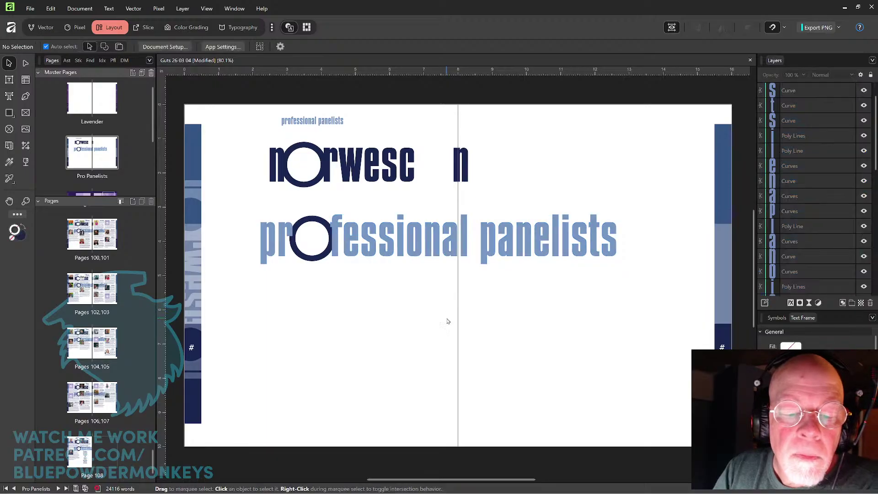
Recolor all letters of the "professional panelists" title with the dark blue sampled from the Norwescon logo.
{"action": "left_click_drag", "start_coordinate": [633, 276], "coordinate": [244, 200]}
{"action": "left_click", "coordinate": [9, 179]}
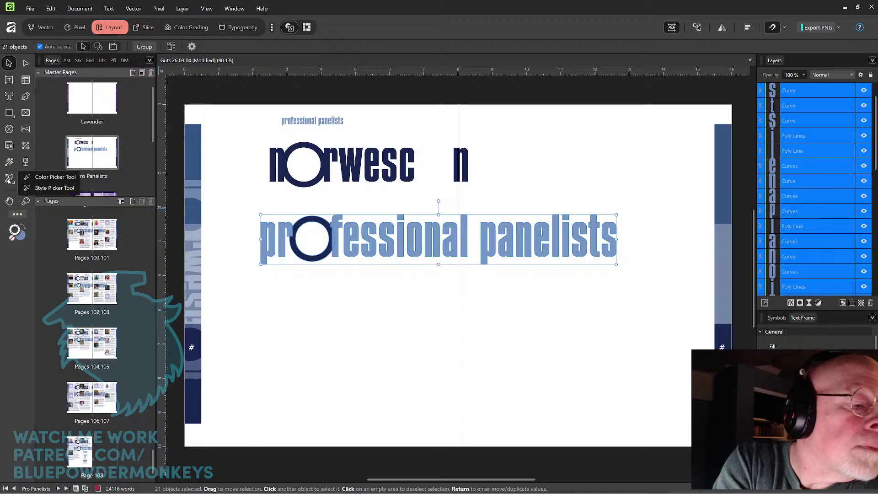
{"action": "left_click", "coordinate": [52, 177]}
{"action": "left_click_drag", "start_coordinate": [309, 154], "coordinate": [421, 173]}
{"action": "key", "text": "v"}
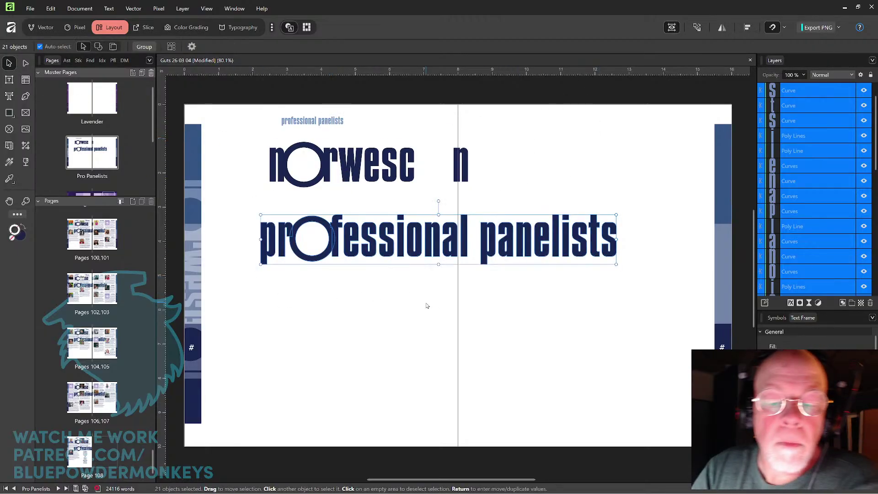
Take the Norwescon logo off the left page's colored edge bar, rotate it horizontal below the title, ungroup it and delete it.
{"action": "mouse_move", "coordinate": [406, 310]}
{"action": "left_mouse_down"}
{"action": "mouse_move", "coordinate": [438, 306]}
{"action": "mouse_move", "coordinate": [416, 313]}
{"action": "left_mouse_up"}
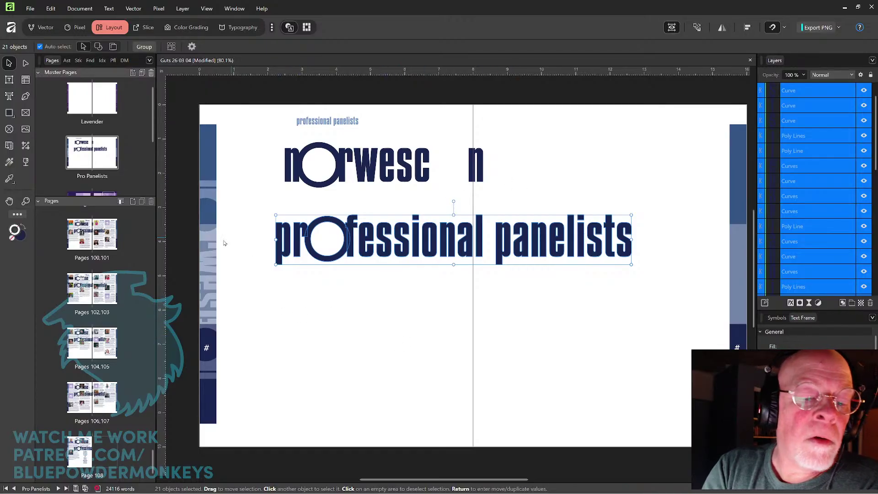
{"action": "left_click", "coordinate": [209, 237]}
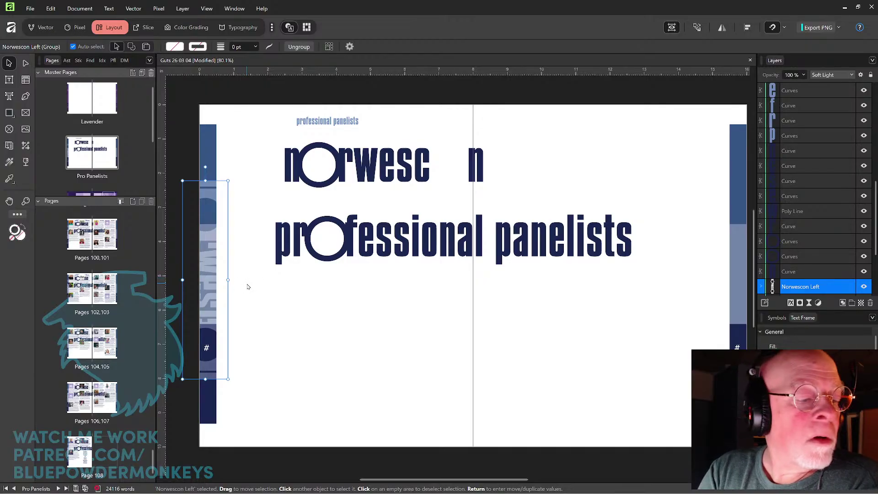
{"action": "left_click_drag", "start_coordinate": [208, 290], "coordinate": [464, 346]}
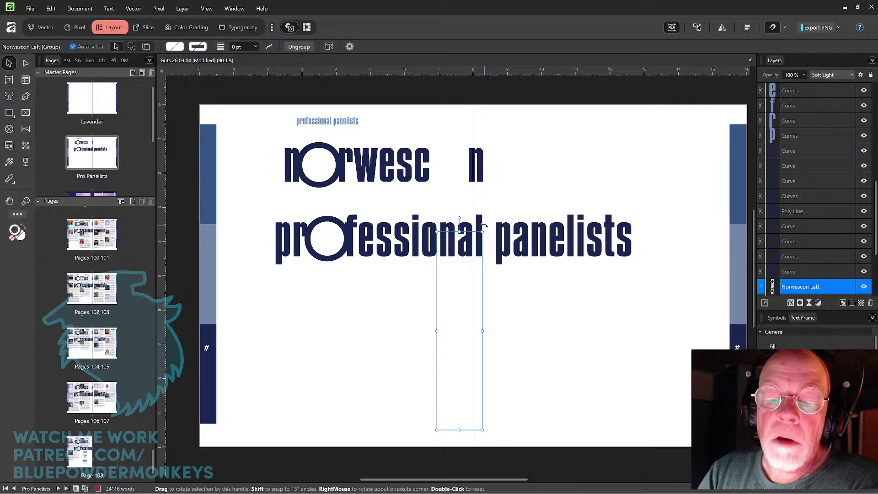
{"action": "left_click_drag", "start_coordinate": [484, 225], "coordinate": [375, 316]}
{"action": "left_click_drag", "start_coordinate": [513, 330], "coordinate": [408, 308]}
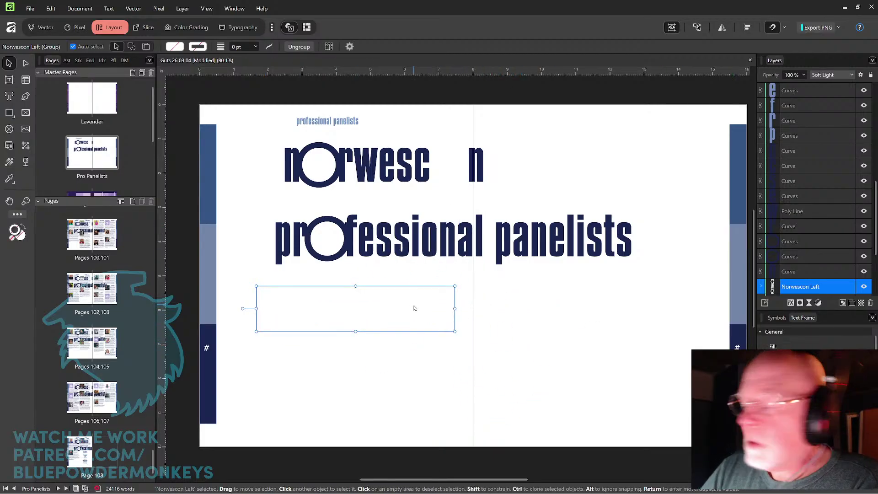
{"action": "key", "text": "ctrl+shift+g"}
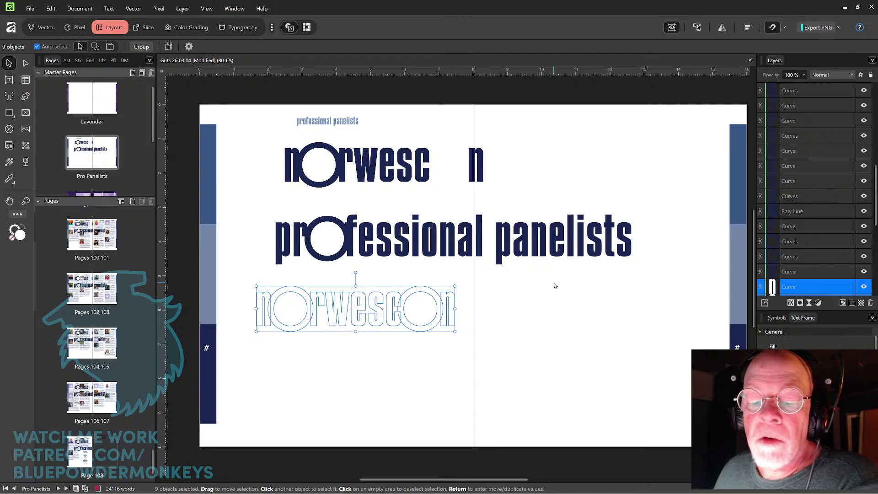
{"action": "key", "text": "Delete"}
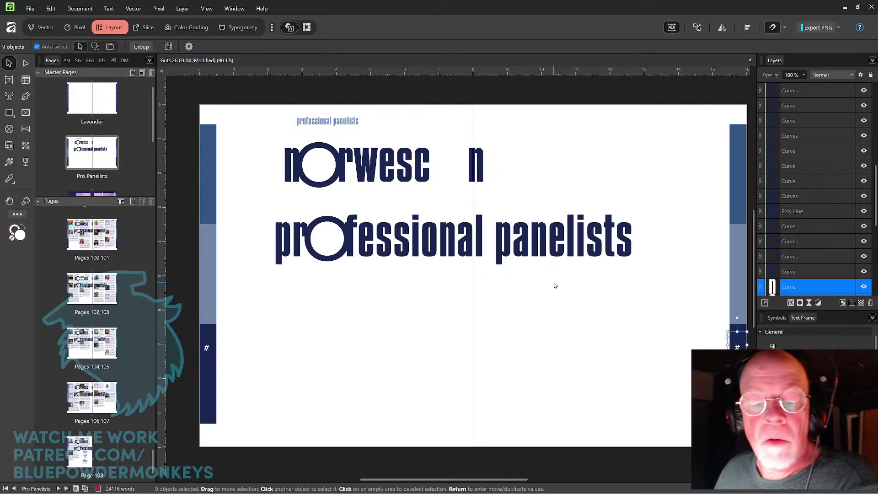
Group the "professional panelists" title letters as a white-filled group with its blend mode set to Normal.
{"action": "left_click_drag", "start_coordinate": [648, 274], "coordinate": [255, 212]}
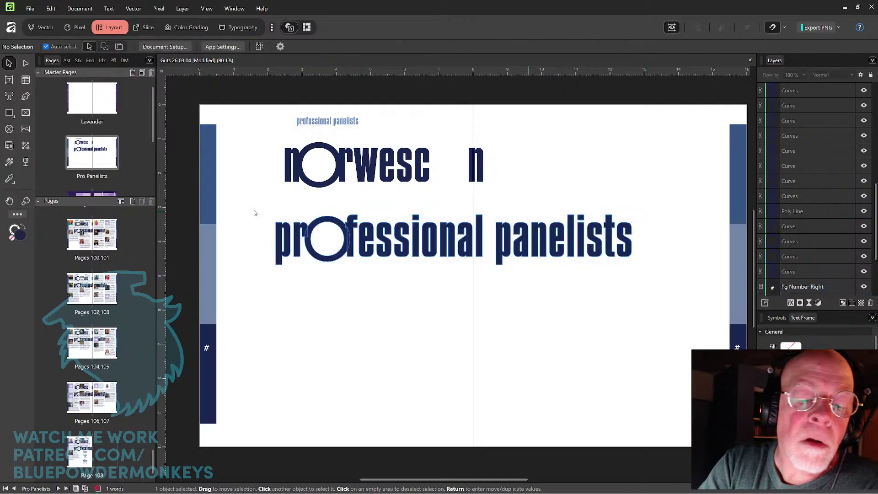
{"action": "key", "text": "ctrl+g"}
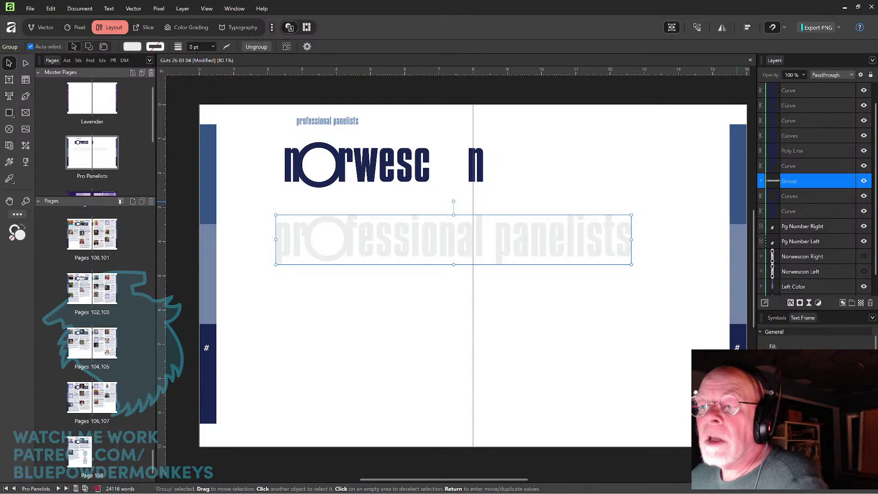
{"action": "left_click", "coordinate": [852, 76]}
{"action": "left_click", "coordinate": [840, 96]}
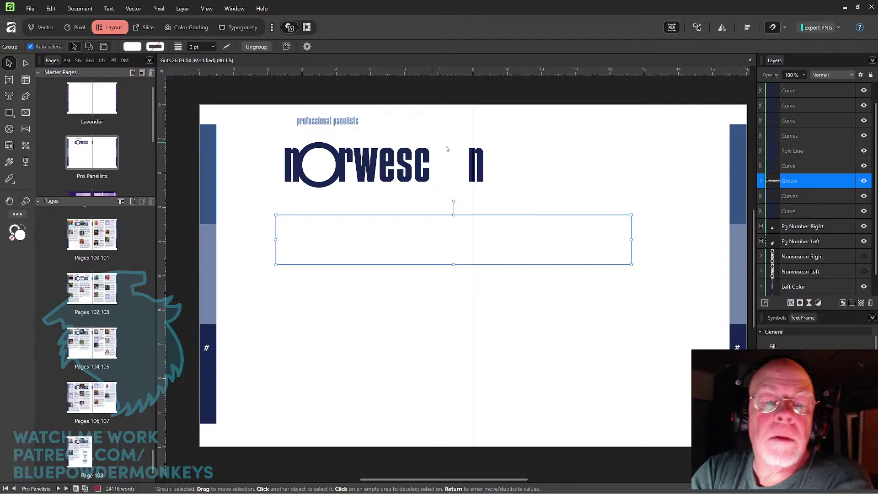
Delete the leftover Norwescon letters and small "professional panelists" text, and set the title group's blend mode to Soft Light.
{"action": "left_click_drag", "start_coordinate": [537, 178], "coordinate": [274, 120]}
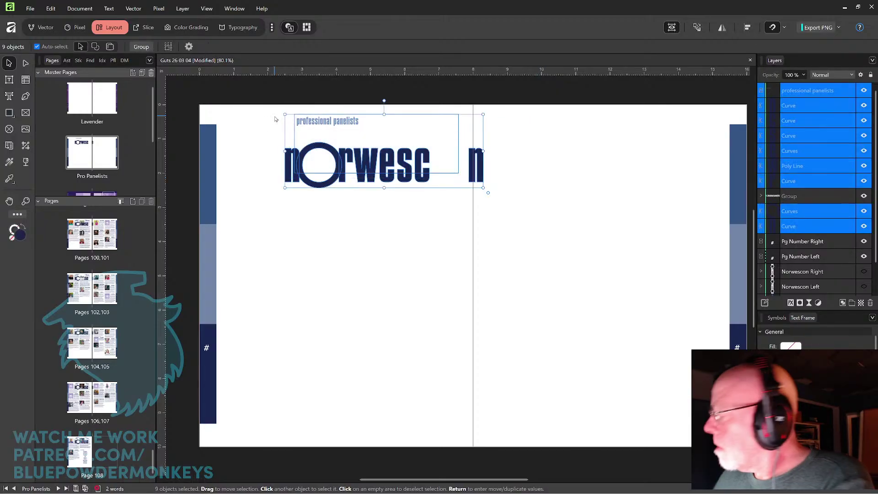
{"action": "key", "text": "ctrl+g"}
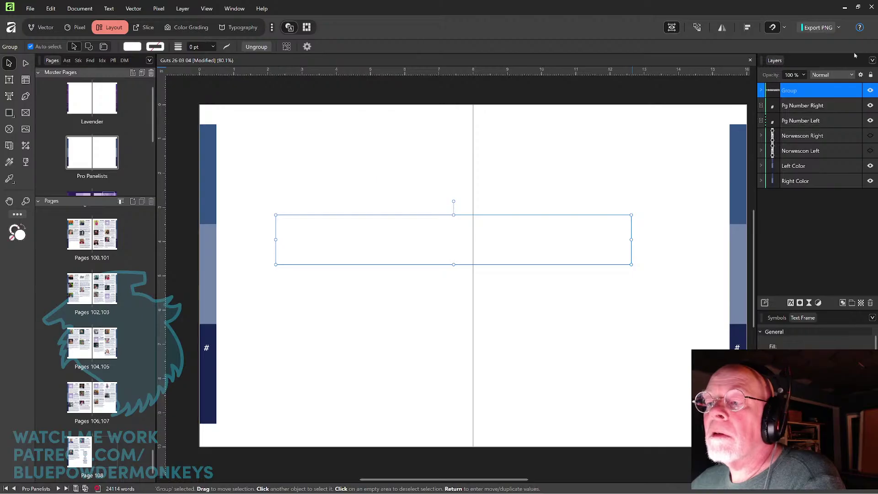
{"action": "left_click", "coordinate": [851, 76]}
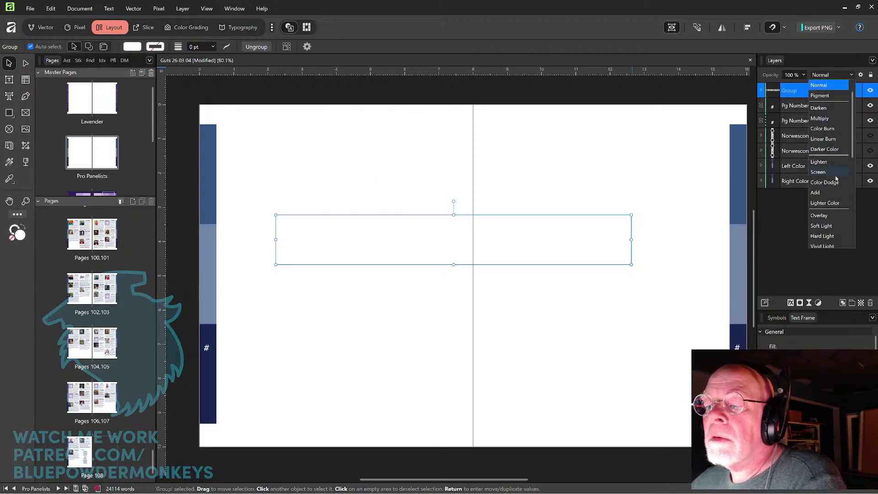
{"action": "left_click", "coordinate": [829, 226]}
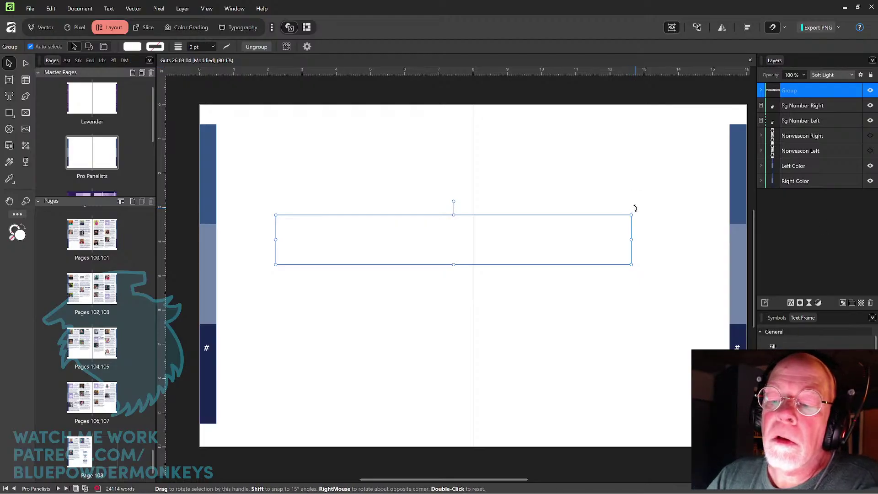
Rotate the "professional panelists" title group 90° clockwise and place it over the left page's colored edge bar.
{"action": "left_click_drag", "start_coordinate": [635, 208], "coordinate": [476, 384]}
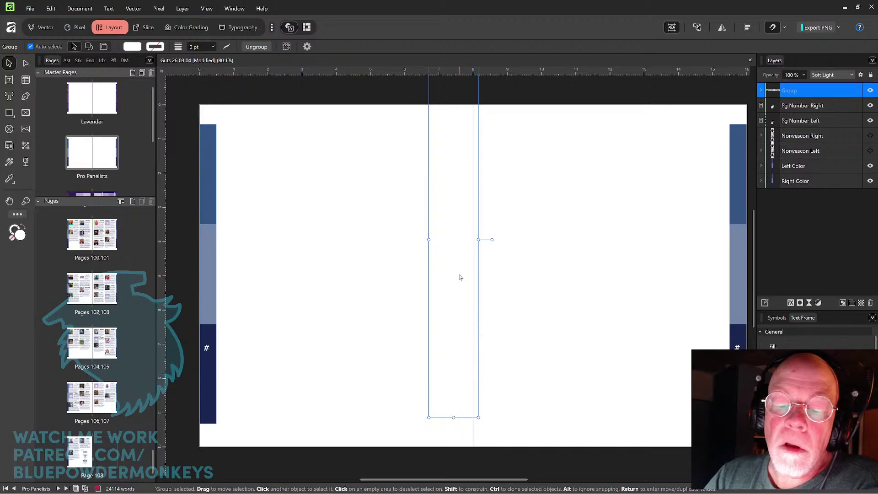
{"action": "left_click_drag", "start_coordinate": [461, 277], "coordinate": [211, 320]}
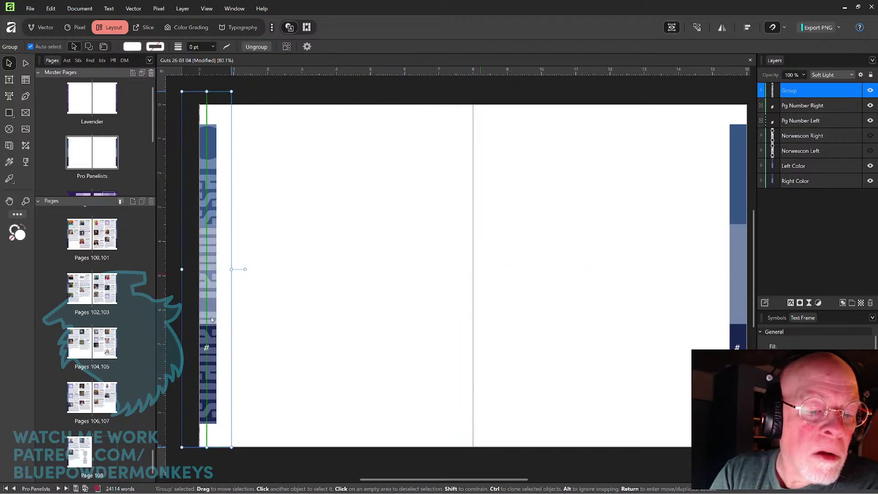
{"action": "key", "text": "space"}
{"action": "left_click_drag", "start_coordinate": [309, 206], "coordinate": [337, 394]}
{"action": "left_click_drag", "start_coordinate": [378, 249], "coordinate": [398, 108]}
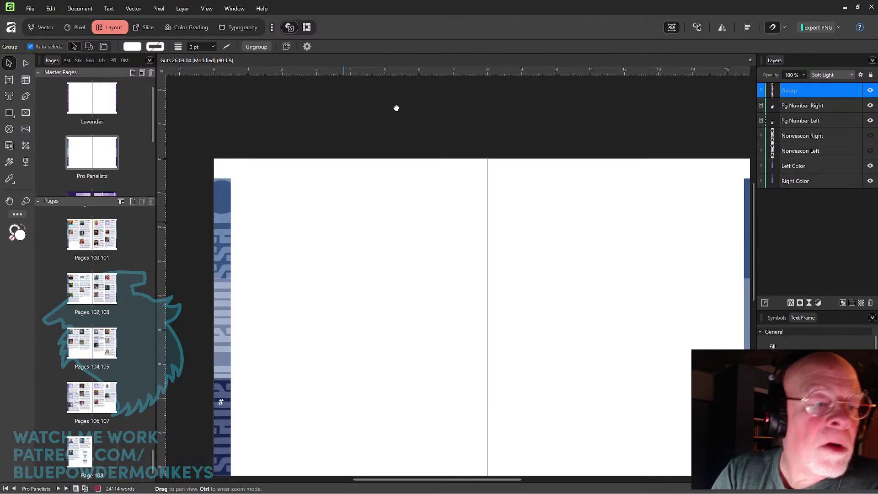
Try the right Norwescon logo on the Lavender master page off its edge bar with Normal blend mode, and undo those changes.
{"action": "double_click", "coordinate": [102, 98]}
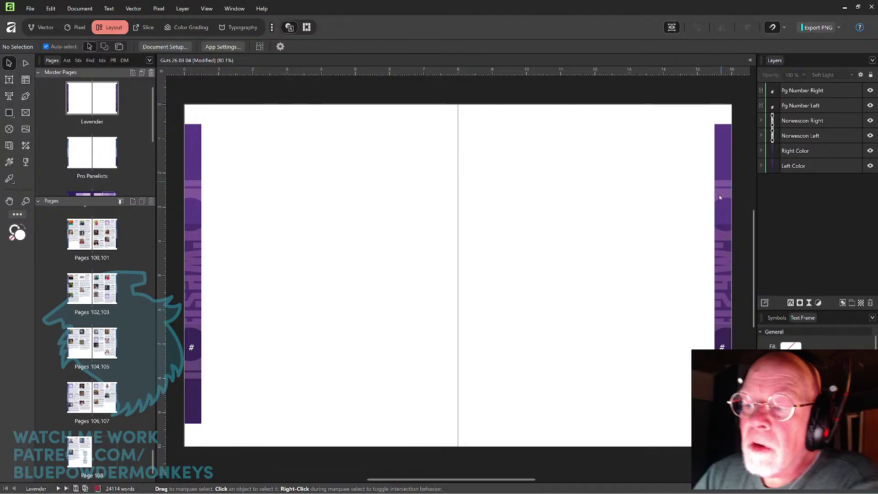
{"action": "left_click_drag", "start_coordinate": [719, 237], "coordinate": [671, 236]}
{"action": "left_click", "coordinate": [851, 76]}
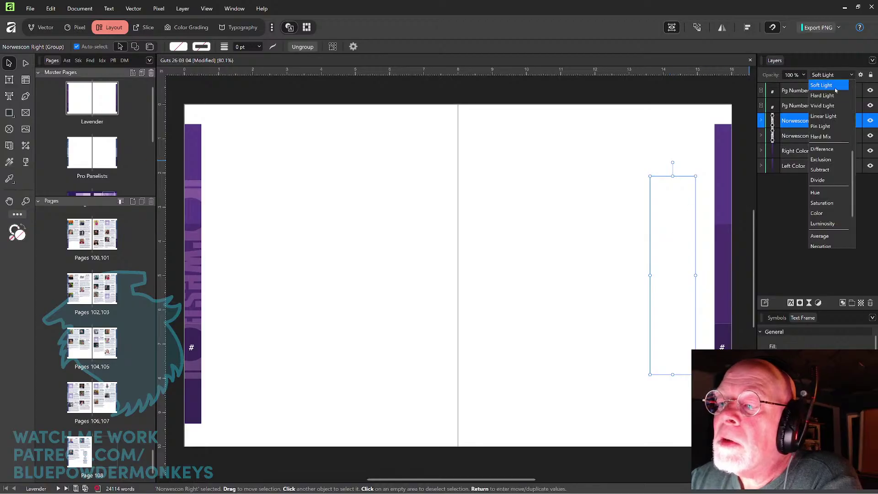
{"action": "left_click_drag", "start_coordinate": [853, 153], "coordinate": [858, 97]}
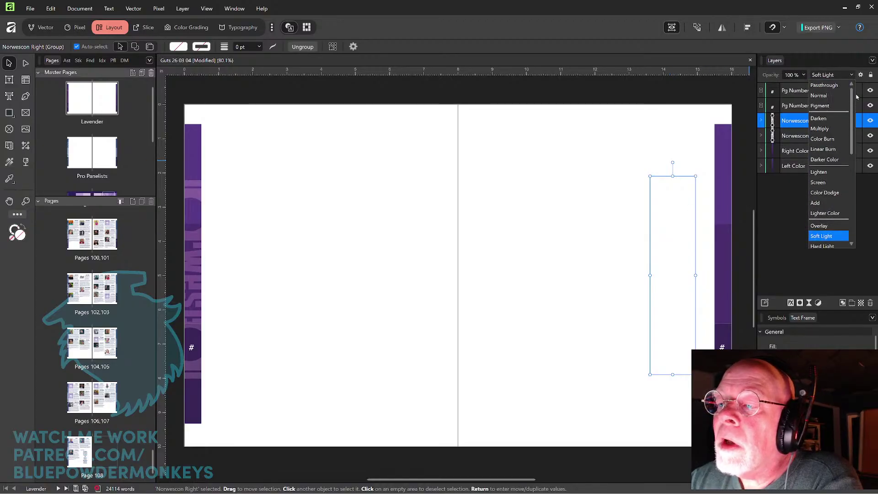
{"action": "left_click", "coordinate": [831, 96]}
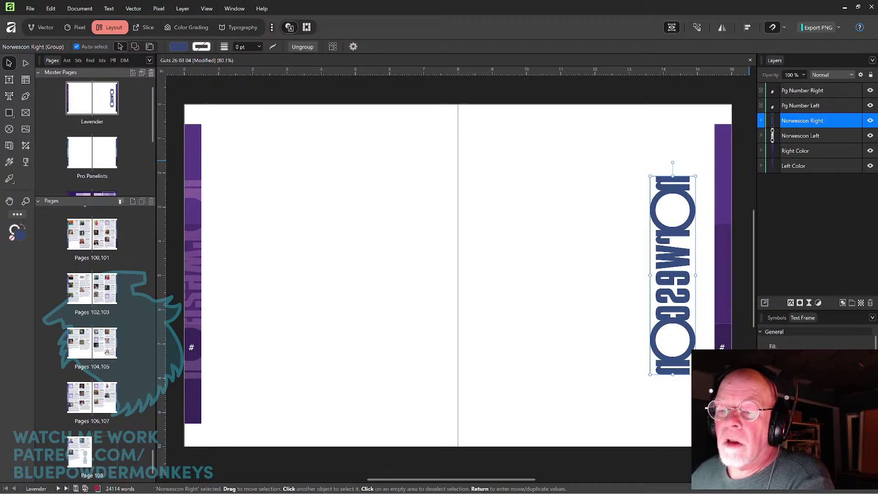
{"action": "key", "text": "slash"}
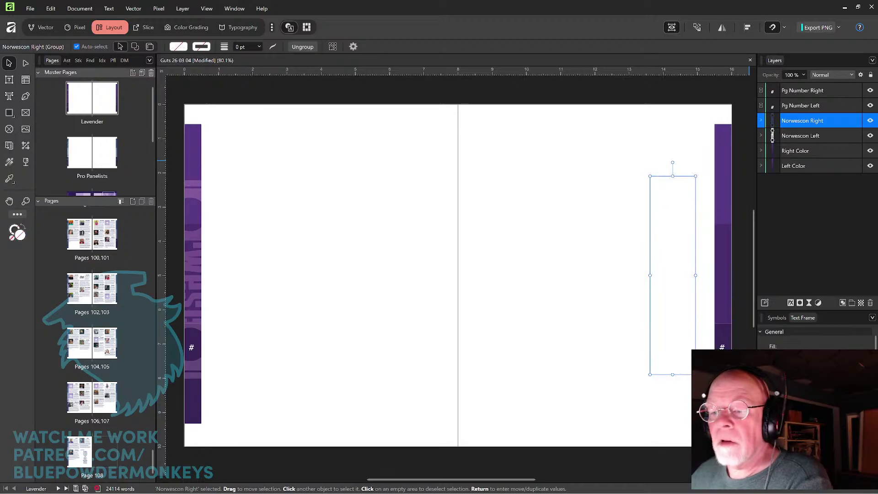
{"action": "key", "text": "ctrl+z"}
{"action": "key", "text": "ctrl+z"}
{"action": "key", "text": "ctrl+z"}
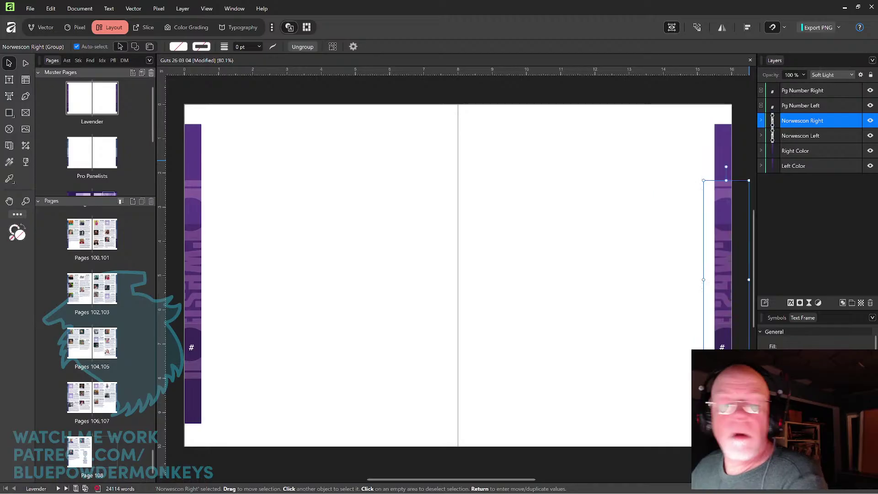
Return to the Pro Panelists master page, move the title group off the left edge bar and fill it dark blue.
{"action": "left_click", "coordinate": [118, 156]}
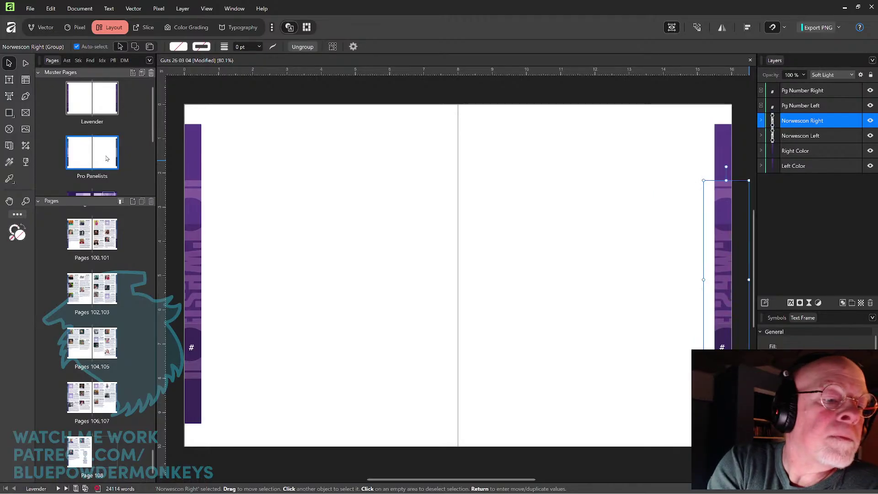
{"action": "left_click_drag", "start_coordinate": [192, 270], "coordinate": [316, 274]}
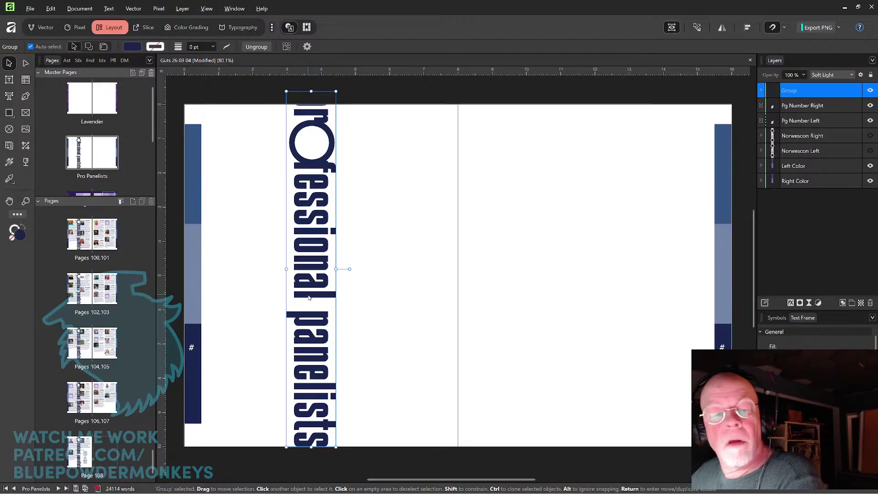
Duplicate the vertical title group beside the original and flip the duplicate horizontally.
{"action": "left_click_drag", "start_coordinate": [309, 297], "coordinate": [385, 298]}
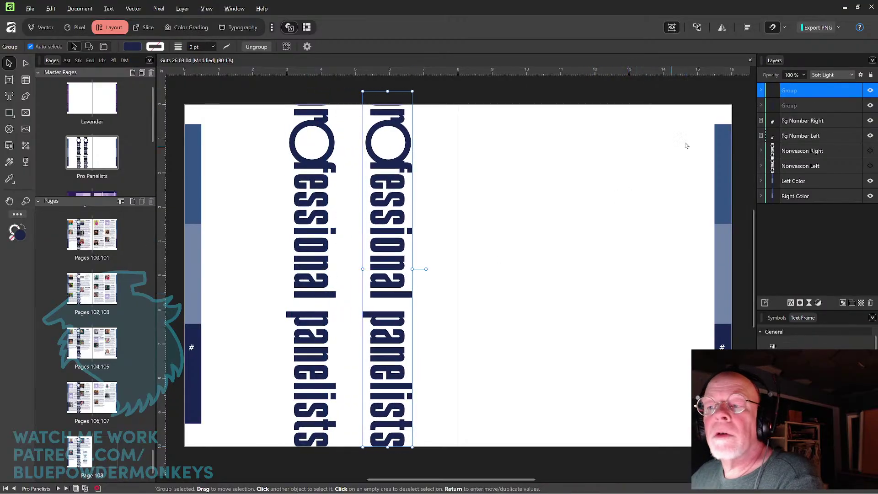
{"action": "left_click", "coordinate": [721, 28]}
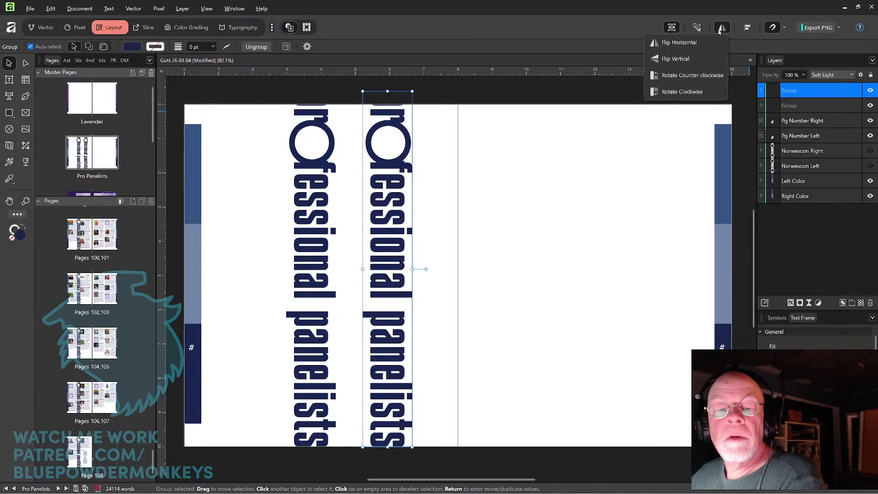
{"action": "left_click", "coordinate": [709, 42]}
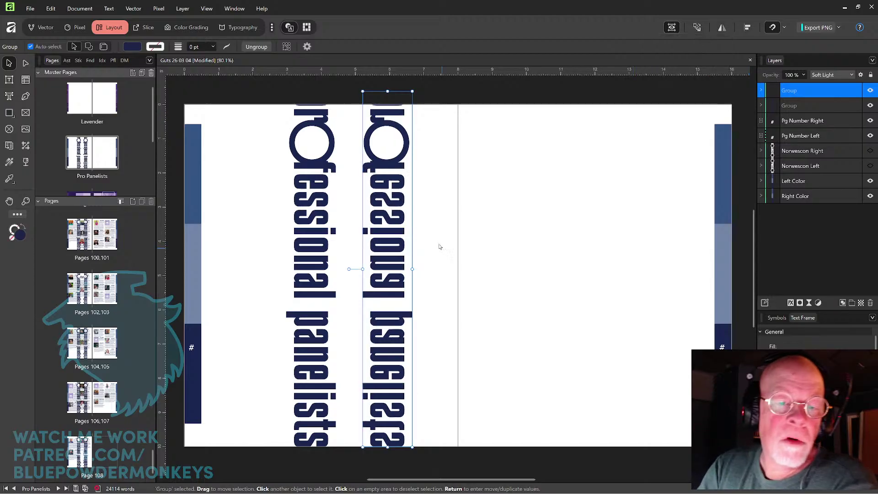
Move the original title group next to the left edge bar and scale it proportionally to match the bar's height.
{"action": "left_click_drag", "start_coordinate": [320, 263], "coordinate": [239, 237]}
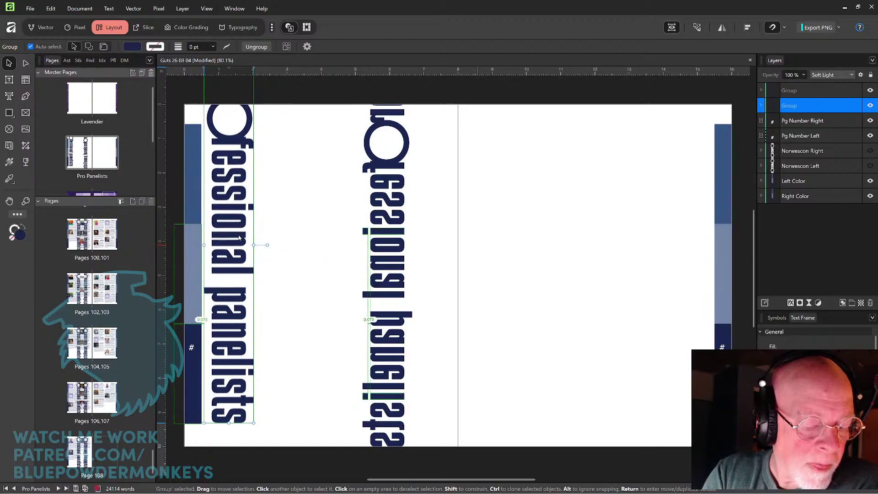
{"action": "key", "text": "space"}
{"action": "left_click_drag", "start_coordinate": [279, 136], "coordinate": [363, 193]}
{"action": "left_click_drag", "start_coordinate": [326, 111], "coordinate": [313, 168]}
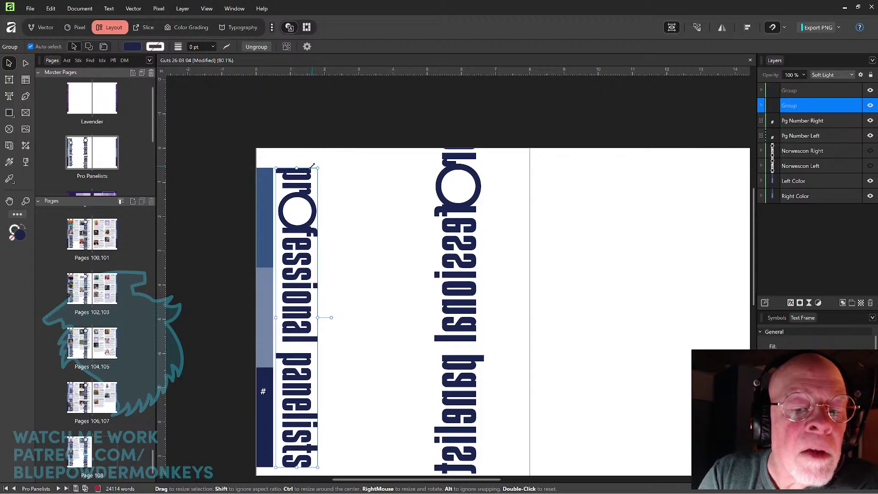
{"action": "key", "text": "space"}
{"action": "left_click_drag", "start_coordinate": [355, 281], "coordinate": [389, 154]}
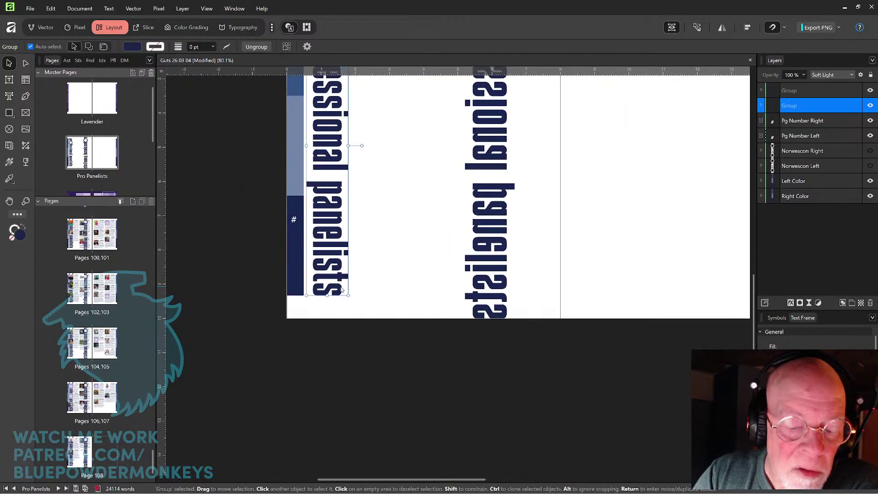
{"action": "mouse_move", "coordinate": [346, 296]}
{"action": "left_mouse_down"}
{"action": "mouse_move", "coordinate": [352, 304]}
{"action": "mouse_move", "coordinate": [349, 293]}
{"action": "left_mouse_up"}
Replace the oversized mirrored title with a duplicate of the resized title, flipped horizontally.
{"action": "left_click", "coordinate": [488, 238]}
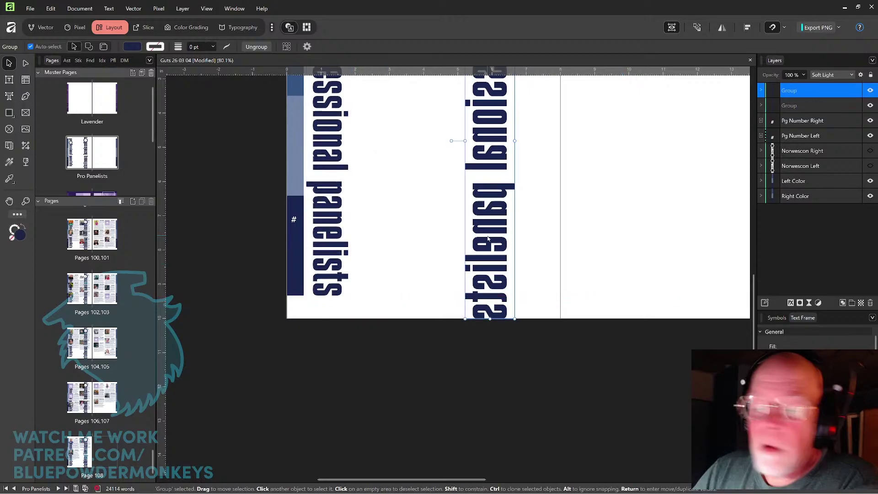
{"action": "key", "text": "Delete"}
{"action": "left_click", "coordinate": [334, 236]}
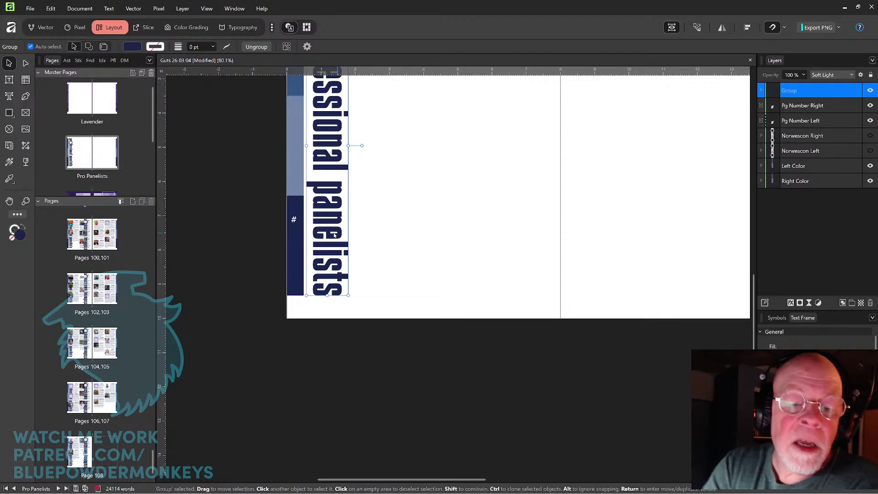
{"action": "left_click_drag", "start_coordinate": [333, 236], "coordinate": [381, 236]}
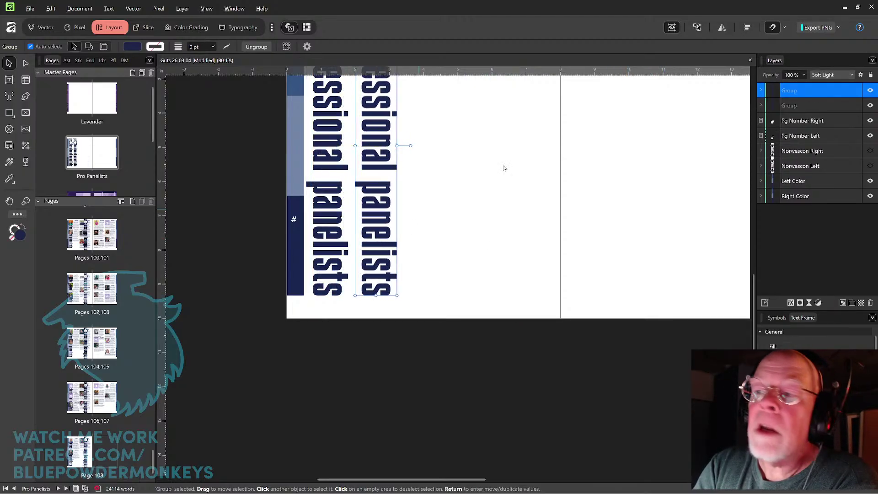
{"action": "left_click", "coordinate": [722, 30]}
{"action": "left_click", "coordinate": [705, 44]}
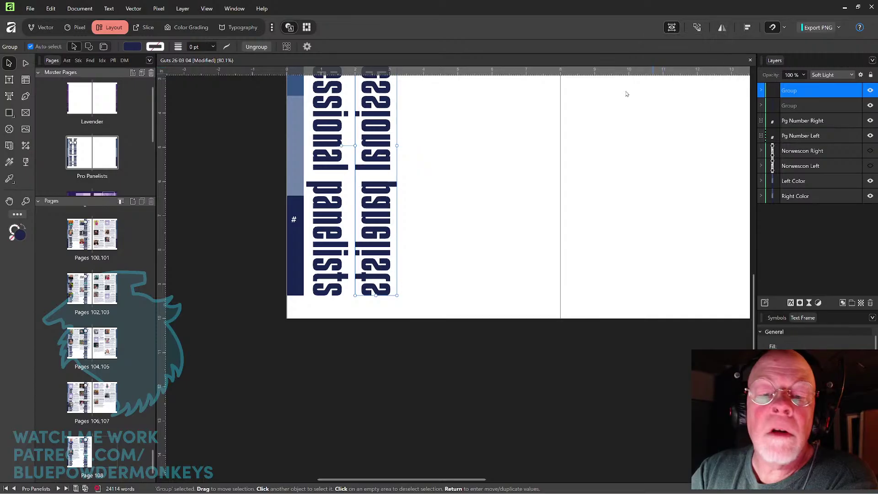
{"action": "left_click_drag", "start_coordinate": [484, 192], "coordinate": [540, 312]}
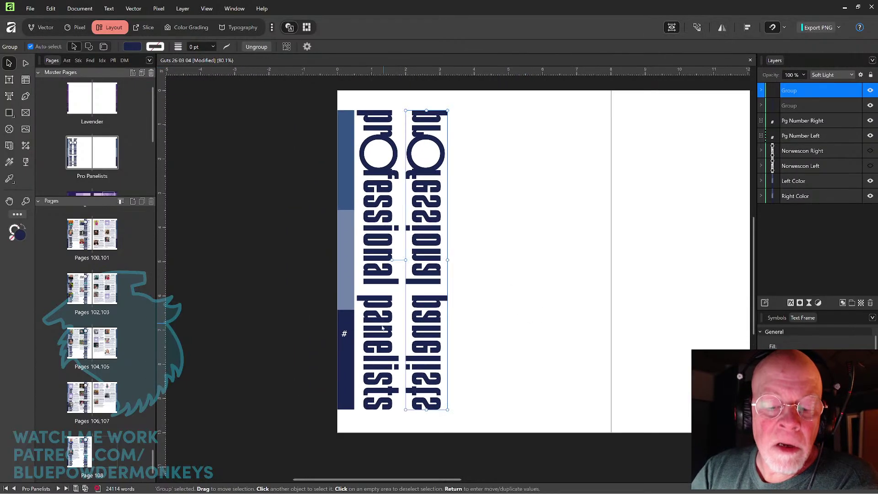
Place the unflipped title over the left edge bar and delete the flipped copy.
{"action": "left_click_drag", "start_coordinate": [383, 329], "coordinate": [349, 333]}
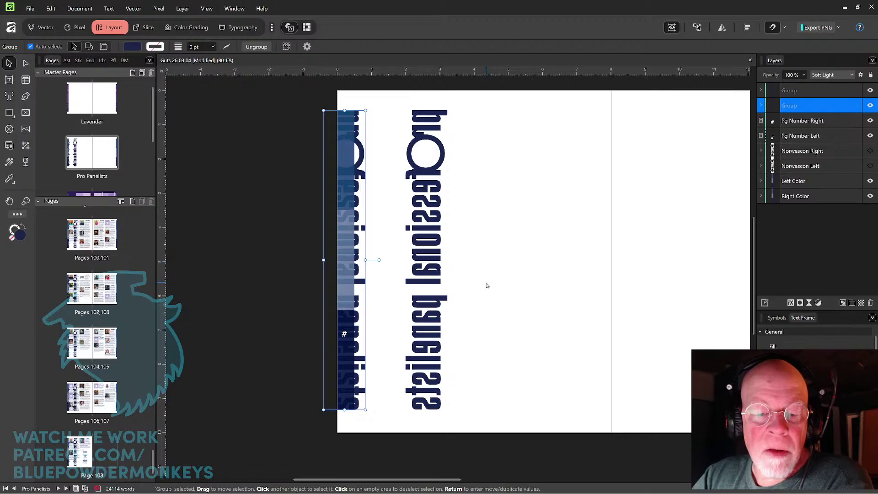
{"action": "left_click", "coordinate": [435, 283]}
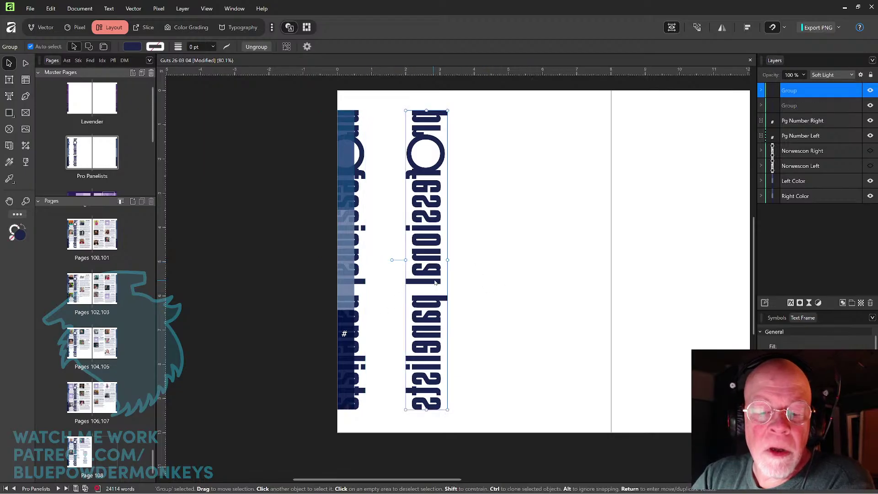
{"action": "key", "text": "Delete"}
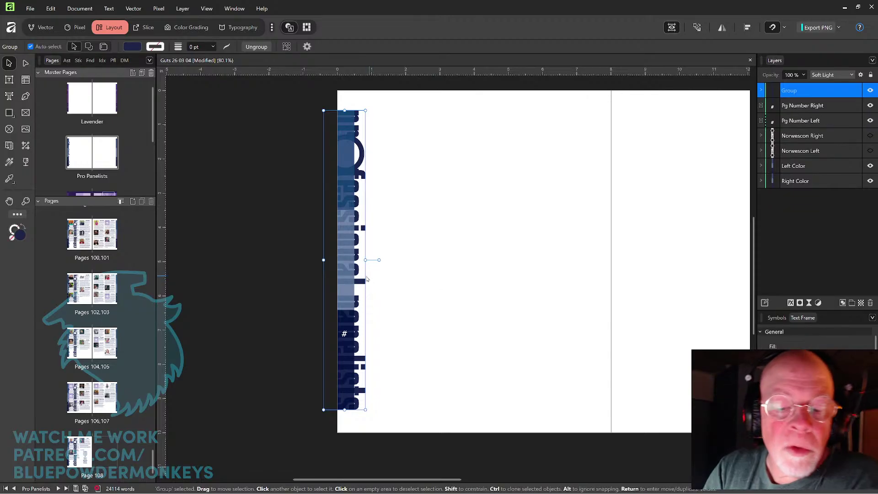
Move the title off the left edge bar onto the white page area and ungroup its letters.
{"action": "left_click_drag", "start_coordinate": [363, 283], "coordinate": [424, 279]}
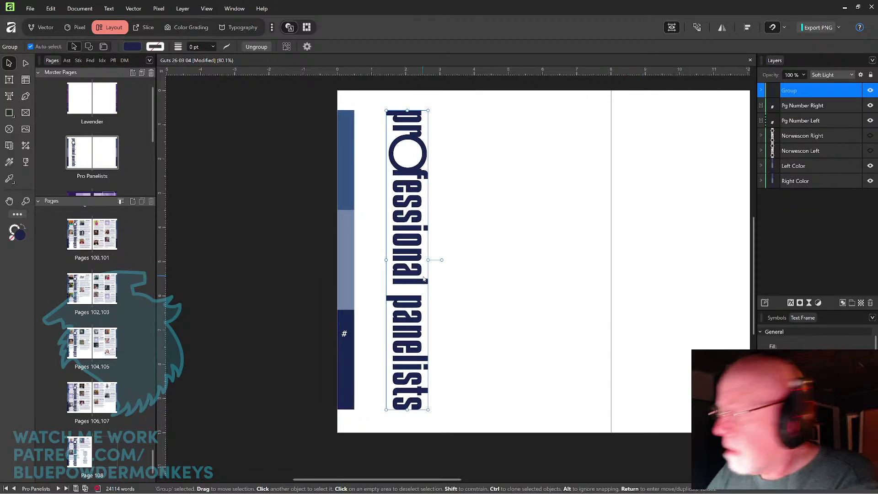
{"action": "left_click", "coordinate": [480, 255]}
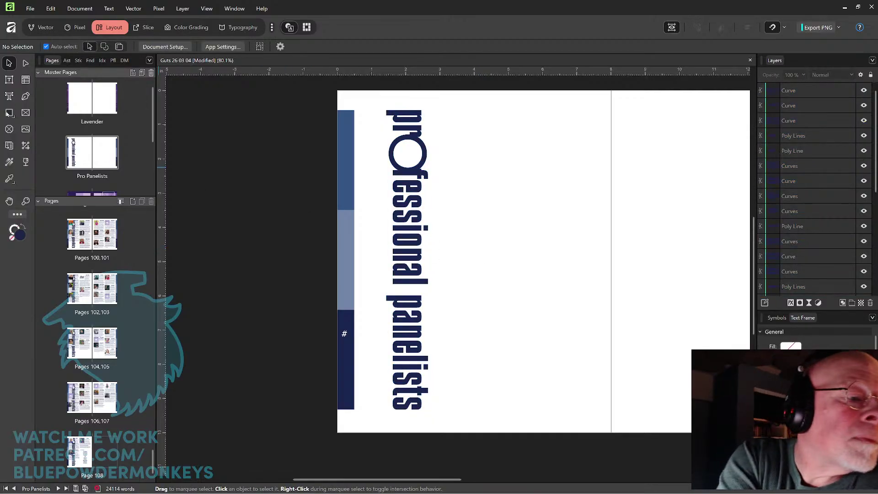
Draw a small dark blue circle and place it beside the "i" of "professional", sized like the letter's dot.
{"action": "left_click_drag", "start_coordinate": [9, 113], "coordinate": [28, 122]}
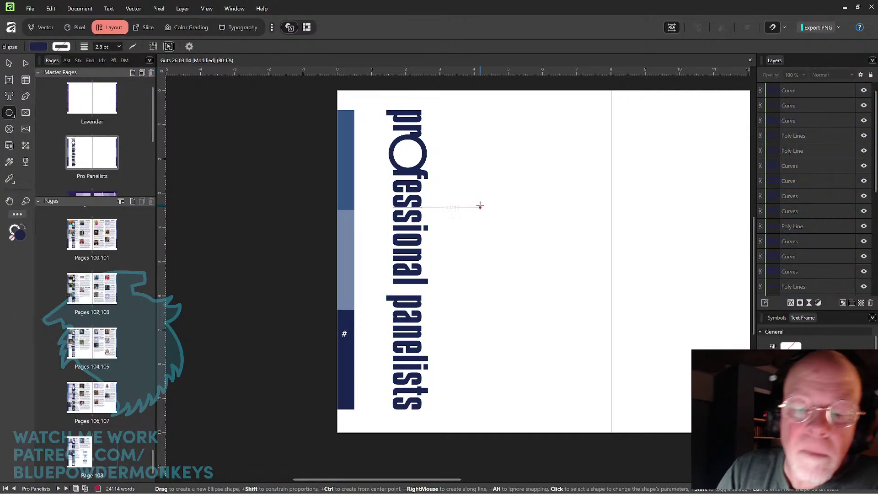
{"action": "left_click_drag", "start_coordinate": [480, 204], "coordinate": [485, 207]}
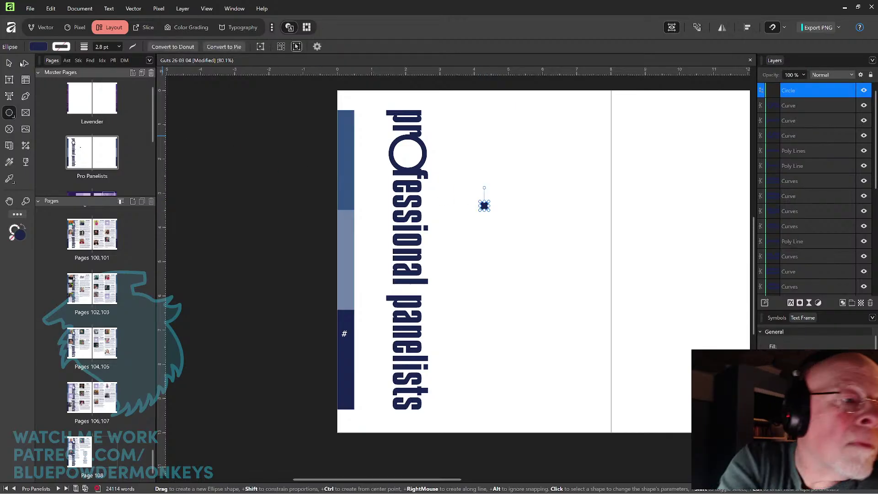
{"action": "key", "text": "v"}
{"action": "scroll", "coordinate": [514, 226], "scroll_direction": "up", "scroll_amount": 3}
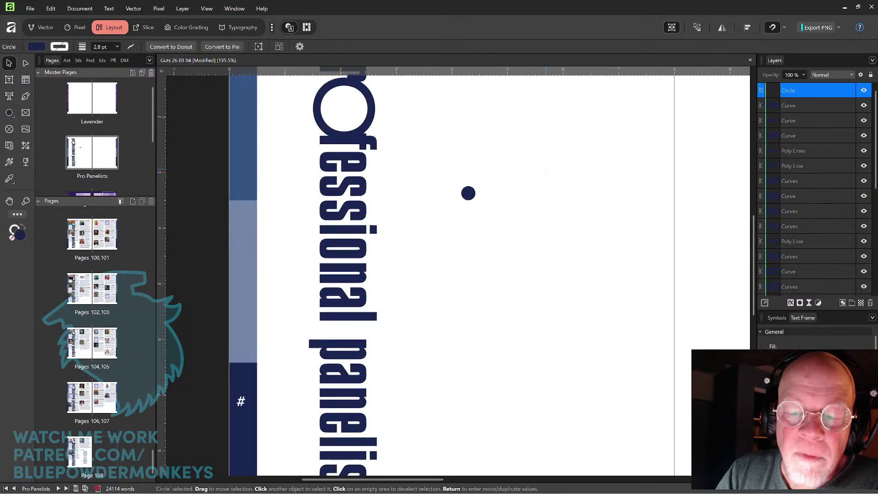
{"action": "left_click_drag", "start_coordinate": [458, 202], "coordinate": [380, 234]}
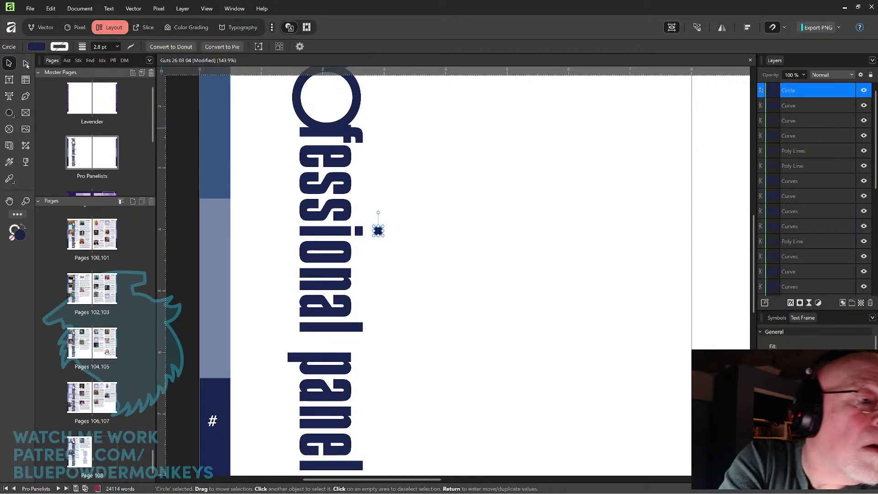
Delete the square dots from the letter "i" in both "professional" and "panelists", keeping the stems.
{"action": "left_click", "coordinate": [26, 64]}
{"action": "left_click", "coordinate": [358, 229]}
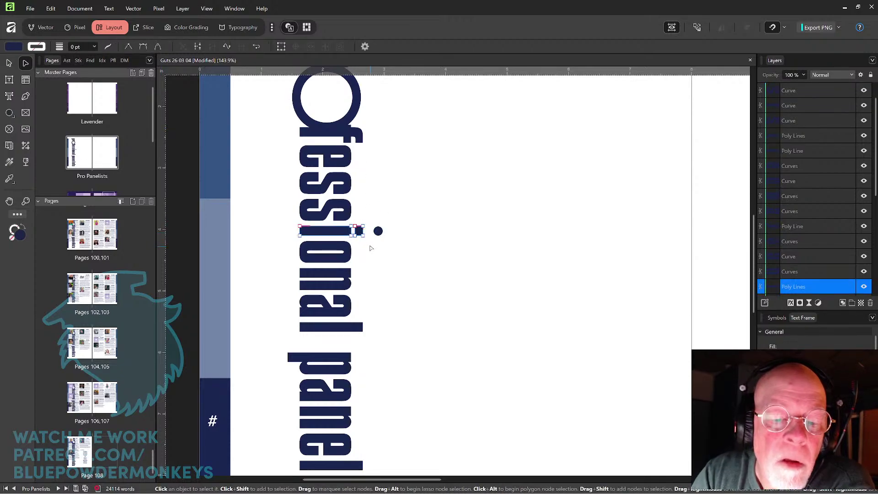
{"action": "left_click_drag", "start_coordinate": [355, 222], "coordinate": [357, 220]}
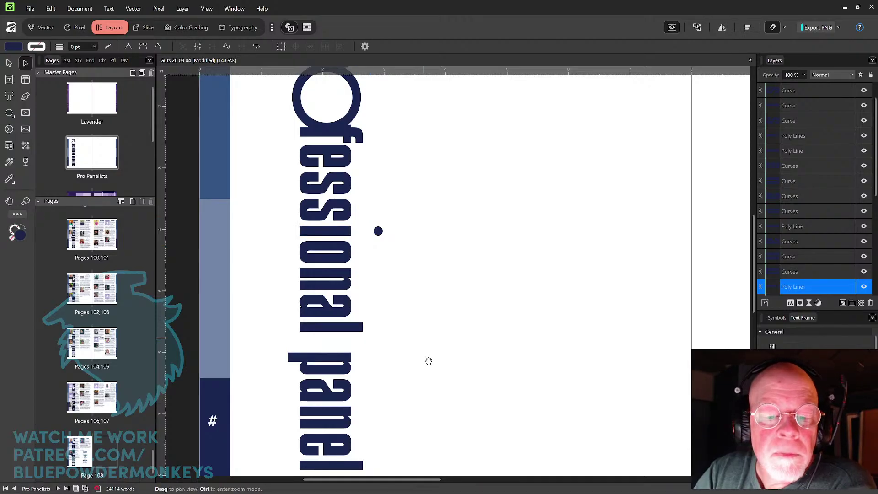
{"action": "scroll", "coordinate": [427, 359], "scroll_direction": "down", "scroll_amount": 3}
{"action": "left_click_drag", "start_coordinate": [389, 362], "coordinate": [385, 357]}
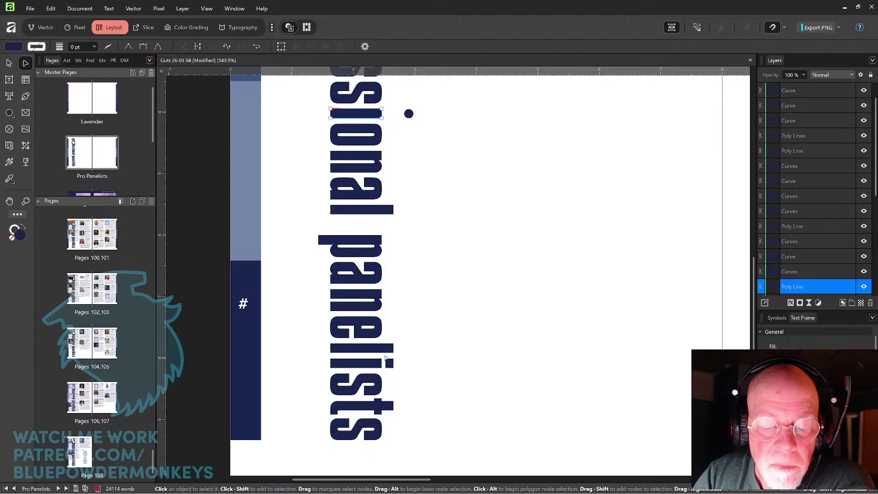
{"action": "left_click", "coordinate": [390, 364]}
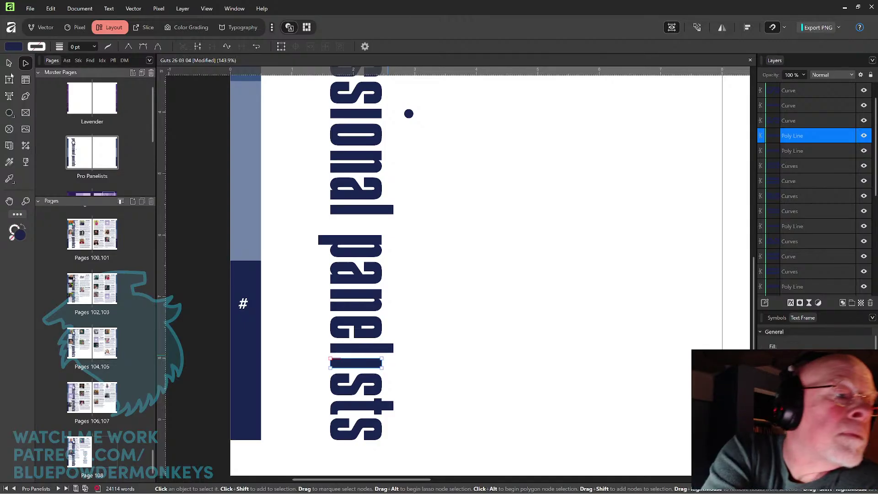
Fit the dark blue circle as the dot on the "i" of "panelists" and place a duplicate above the "i" of "professional".
{"action": "key", "text": "v"}
{"action": "left_click_drag", "start_coordinate": [408, 113], "coordinate": [389, 364]}
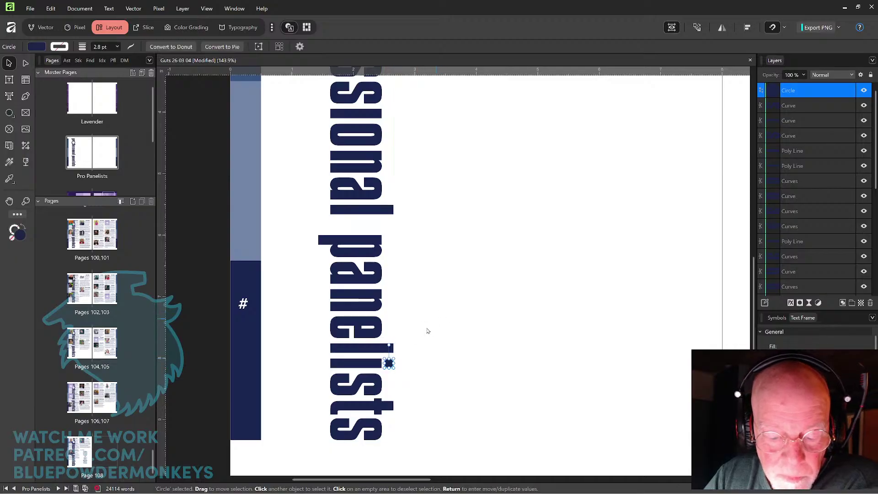
{"action": "left_click_drag", "start_coordinate": [390, 364], "coordinate": [394, 117]}
{"action": "left_click", "coordinate": [388, 364]}
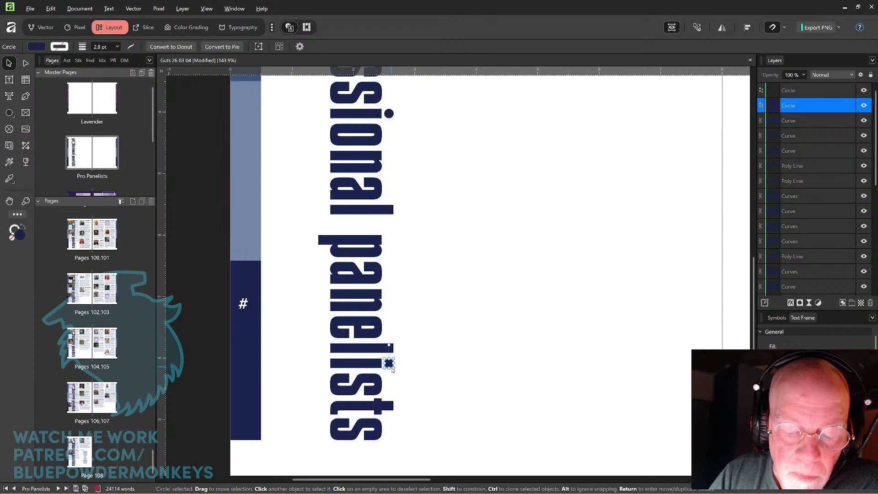
{"action": "left_click_drag", "start_coordinate": [392, 367], "coordinate": [390, 361]}
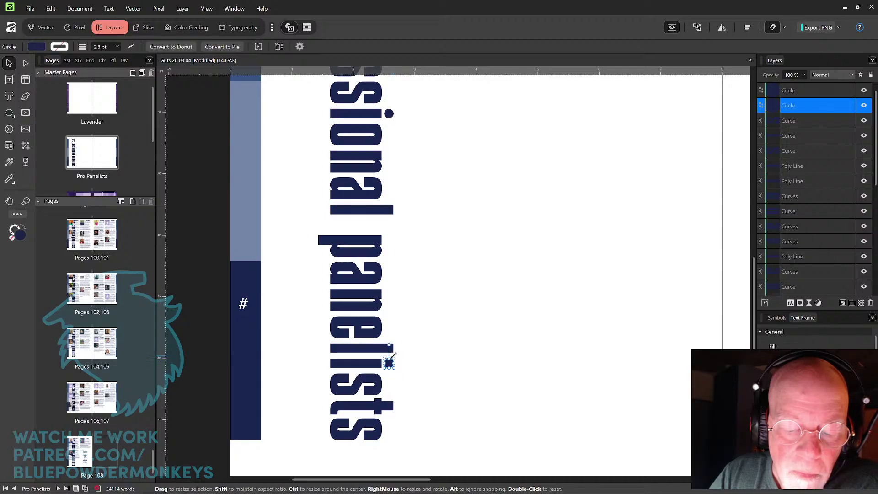
{"action": "left_click", "coordinate": [426, 316]}
{"action": "scroll", "coordinate": [429, 293], "scroll_direction": "down", "scroll_amount": 4}
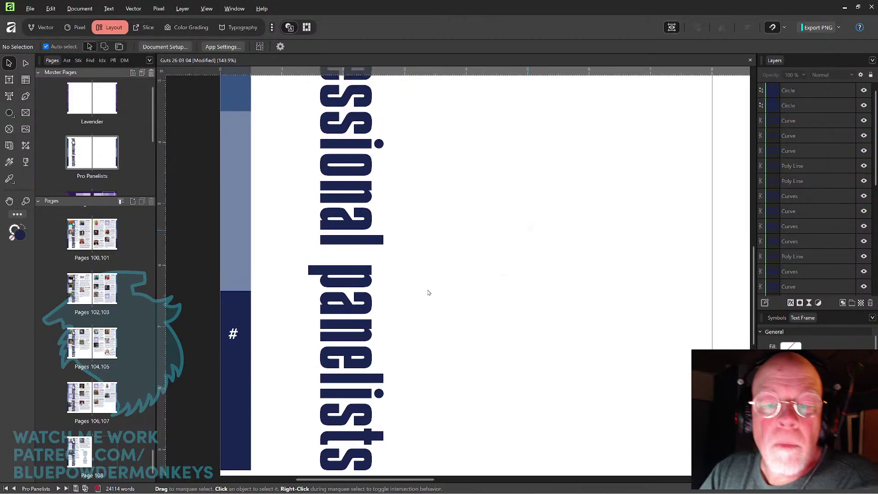
Group all the title's letters and dots, duplicate the group beside the original, and flip the copy horizontally.
{"action": "left_click_drag", "start_coordinate": [516, 359], "coordinate": [418, 85]}
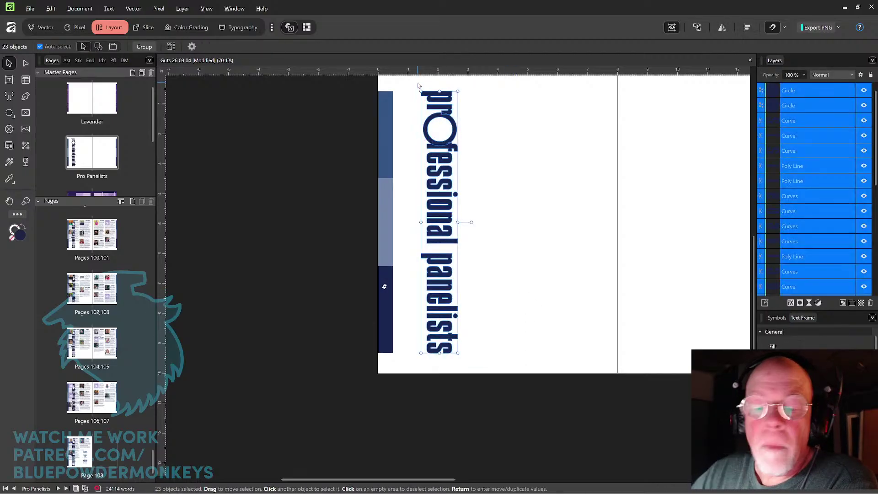
{"action": "key", "text": "ctrl+g"}
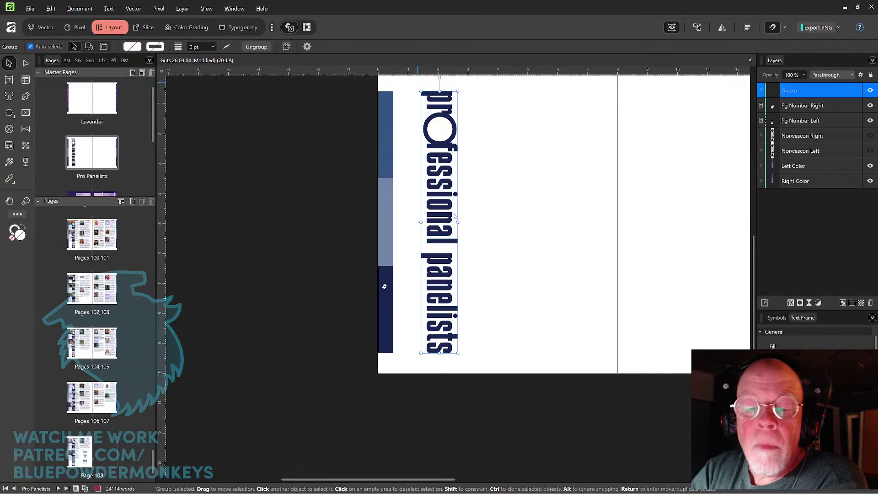
{"action": "left_click_drag", "start_coordinate": [443, 217], "coordinate": [513, 218]}
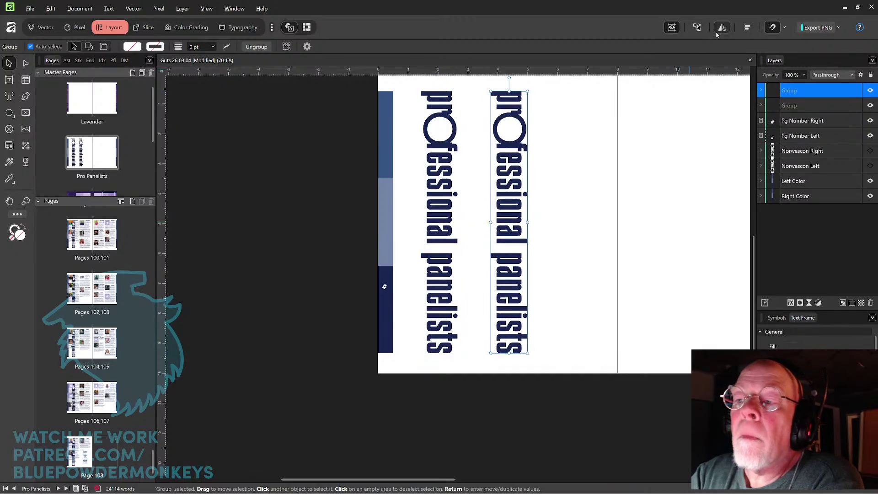
{"action": "left_click", "coordinate": [723, 27]}
{"action": "left_click", "coordinate": [679, 42]}
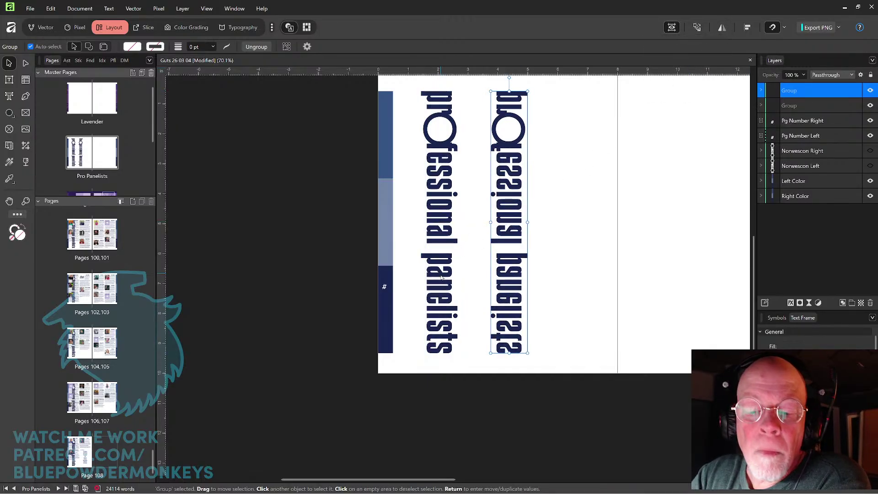
Place the unflipped title over the left edge bar and the flipped copy over the right one, overlapping both bars in mirrored positions.
{"action": "left_click_drag", "start_coordinate": [441, 276], "coordinate": [719, 278]}
{"action": "scroll", "coordinate": [458, 279], "scroll_direction": "right", "scroll_amount": 6}
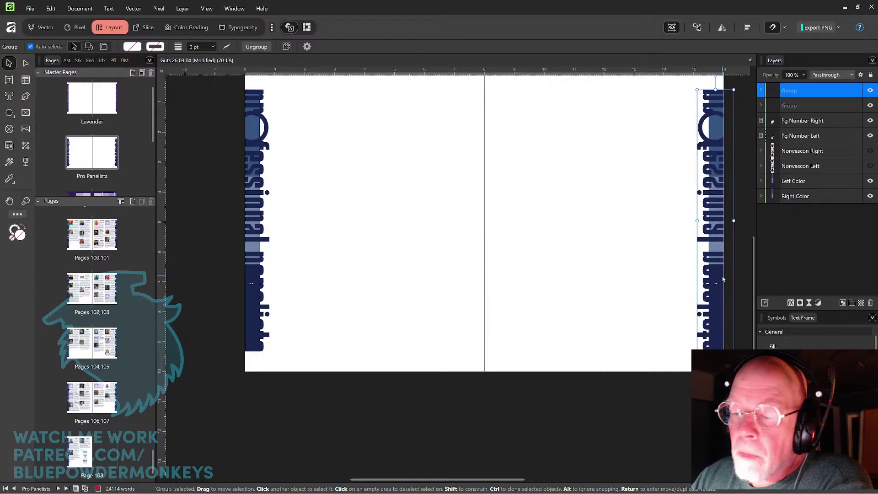
{"action": "left_click_drag", "start_coordinate": [721, 241], "coordinate": [725, 238]}
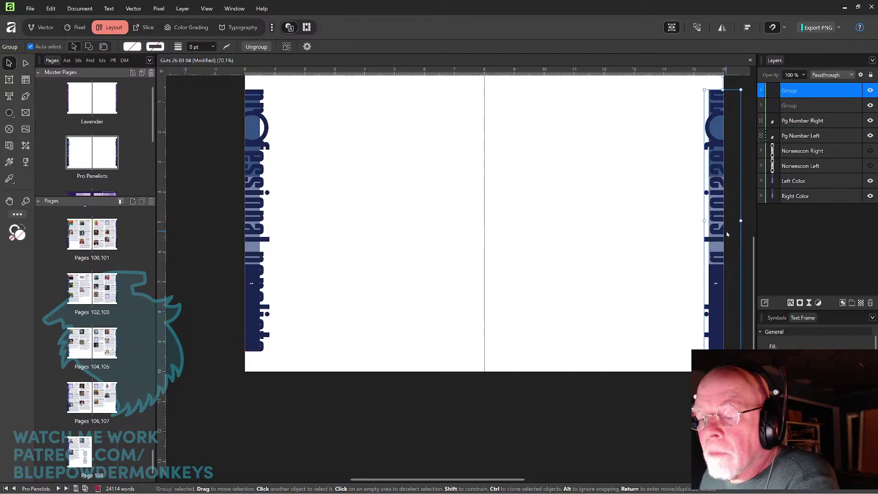
{"action": "key", "text": "Left"}
{"action": "key", "text": "Left"}
{"action": "key", "text": "Left"}
{"action": "key", "text": "Left"}
{"action": "key", "text": "Left"}
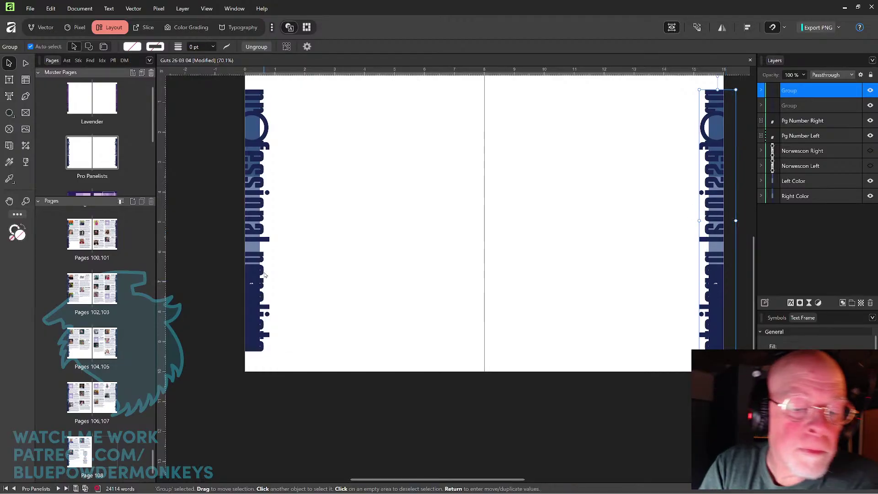
{"action": "left_click", "coordinate": [260, 241]}
{"action": "left_click_drag", "start_coordinate": [259, 241], "coordinate": [271, 244]}
{"action": "left_click_drag", "start_coordinate": [264, 244], "coordinate": [263, 236]}
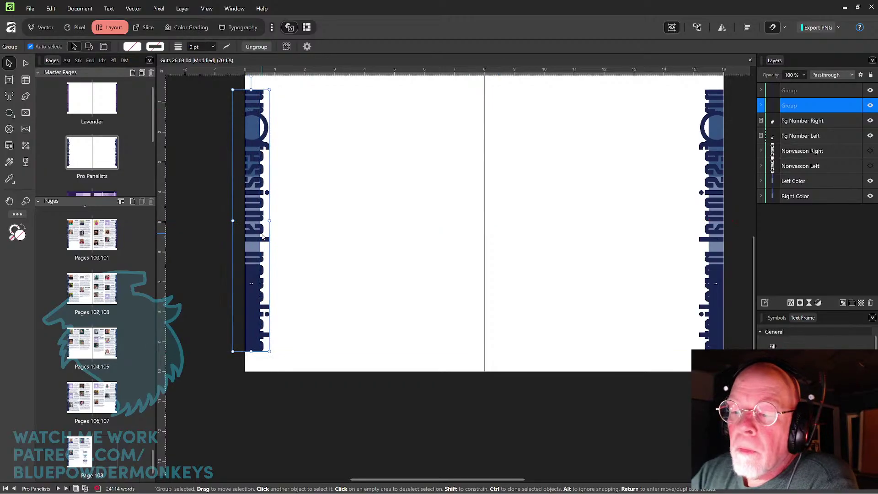
Restack both title groups directly above the Left Color and Right Color layers, below the page numbers, and fill them white.
{"action": "left_click", "coordinate": [716, 195], "text": "shift"}
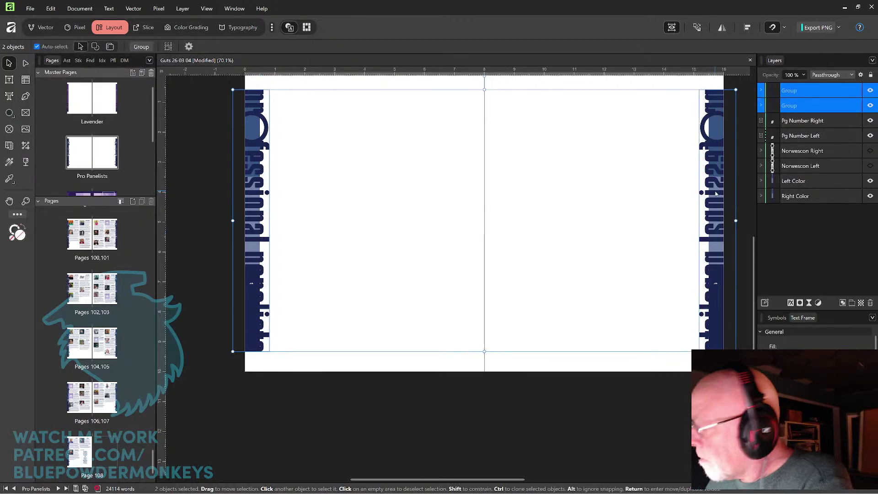
{"action": "key", "text": "ctrl+shift+bracketleft"}
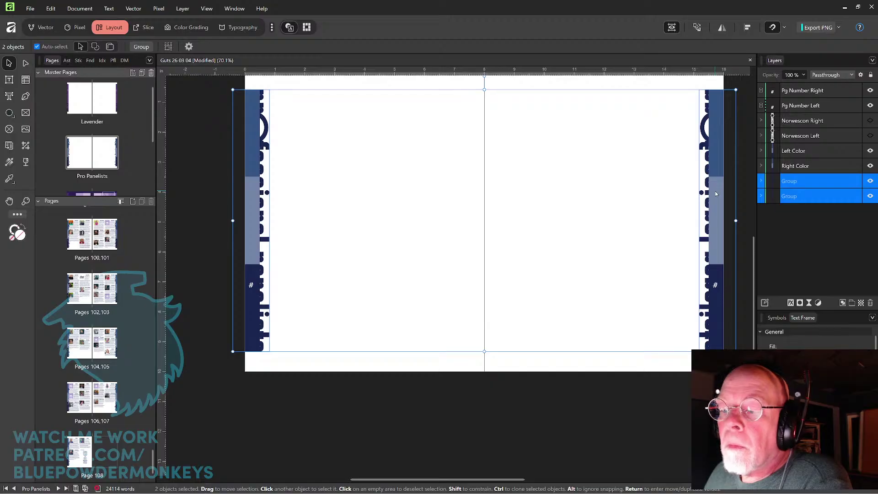
{"action": "key", "text": "ctrl+bracketright"}
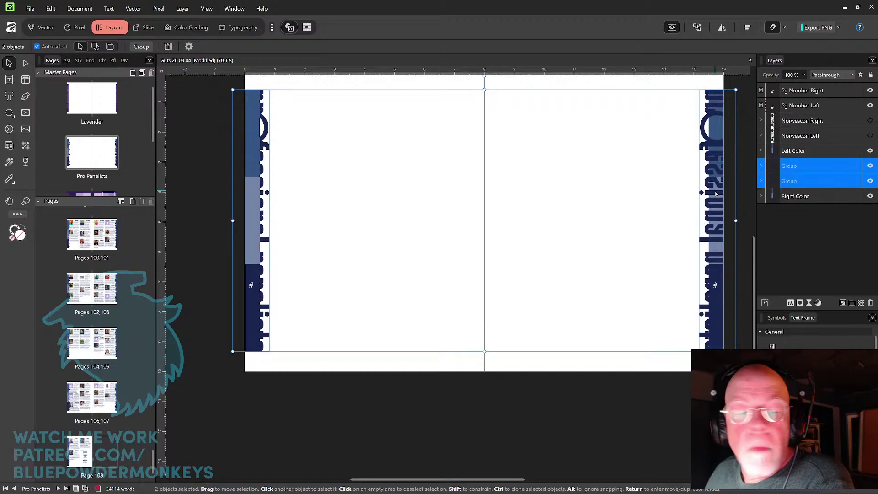
{"action": "key", "text": "ctrl+bracketright"}
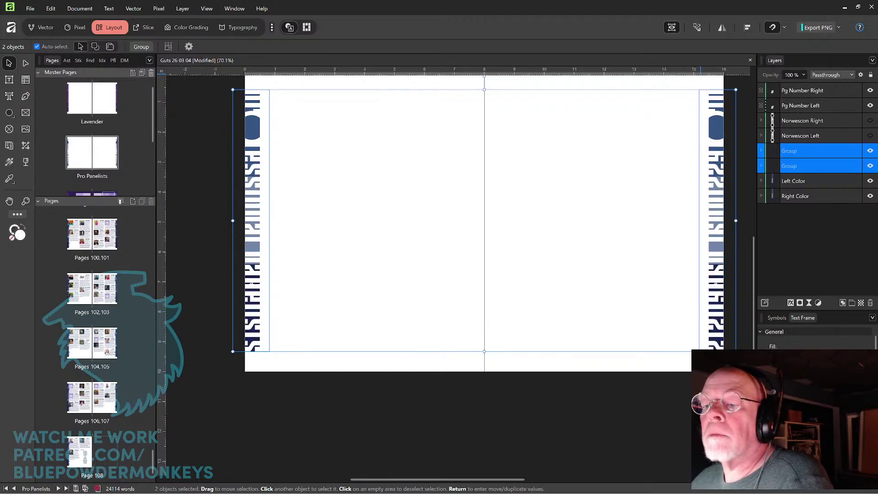
Set both titles' blend mode to Soft Light and save the document.
{"action": "left_click", "coordinate": [832, 74]}
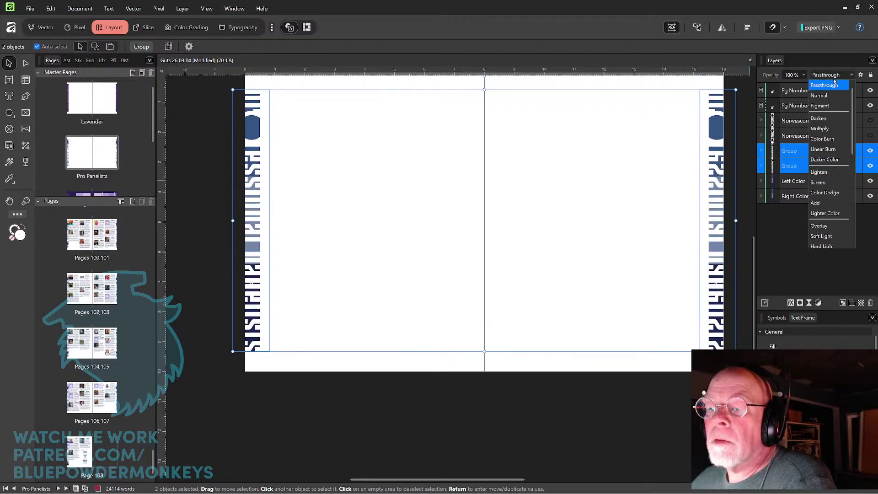
{"action": "left_click", "coordinate": [822, 236]}
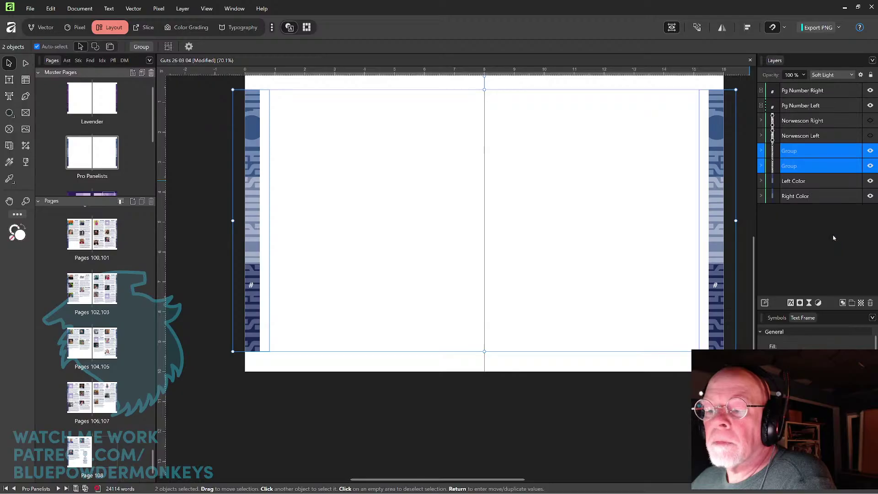
{"action": "left_click", "coordinate": [582, 184]}
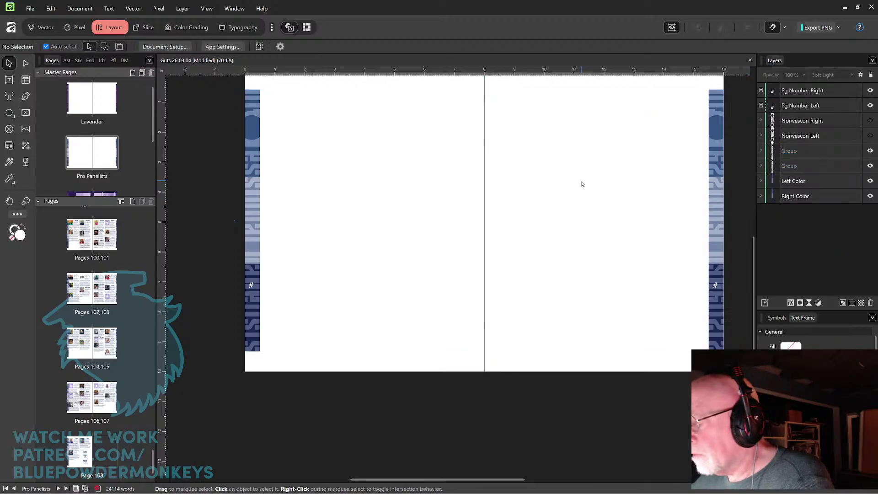
{"action": "key", "text": "ctrl+s"}
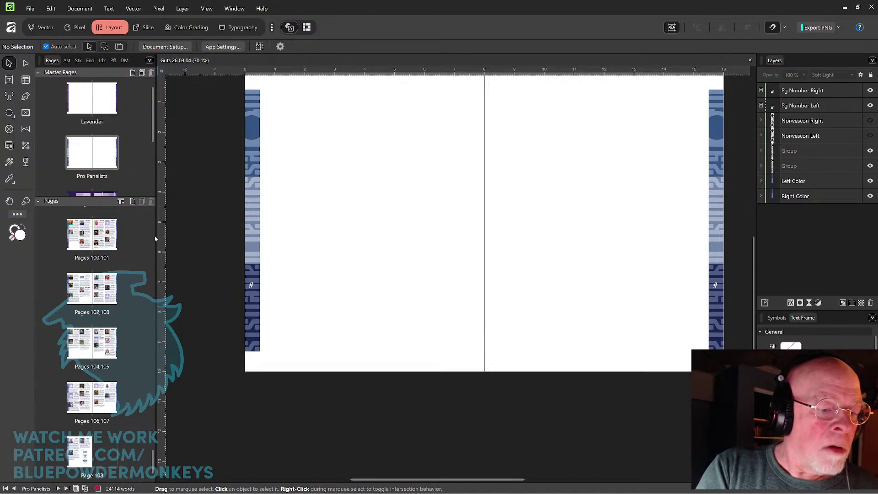
Open pages 56,57 to check the new edge bars on the panelist biographies.
{"action": "left_click_drag", "start_coordinate": [153, 459], "coordinate": [164, 350]}
{"action": "left_click", "coordinate": [81, 315]}
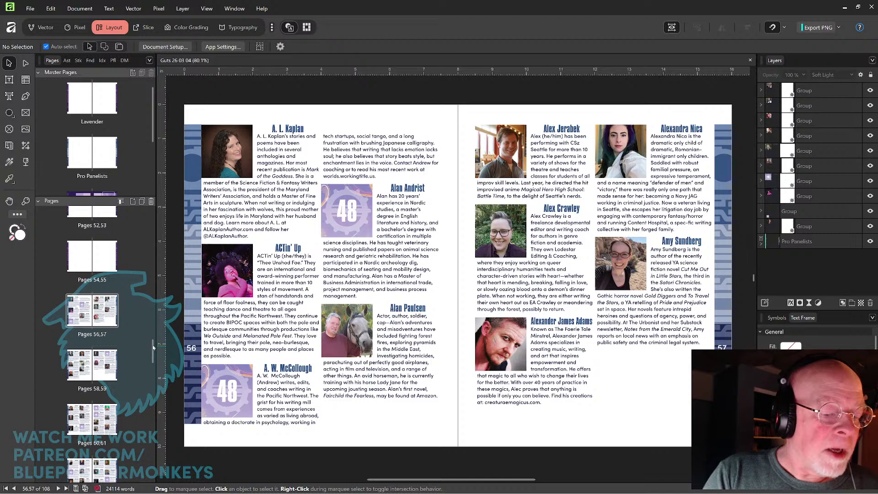
{"action": "scroll", "coordinate": [152, 344], "scroll_direction": "up", "scroll_amount": 1}
{"action": "left_click_drag", "start_coordinate": [152, 344], "coordinate": [153, 337]}
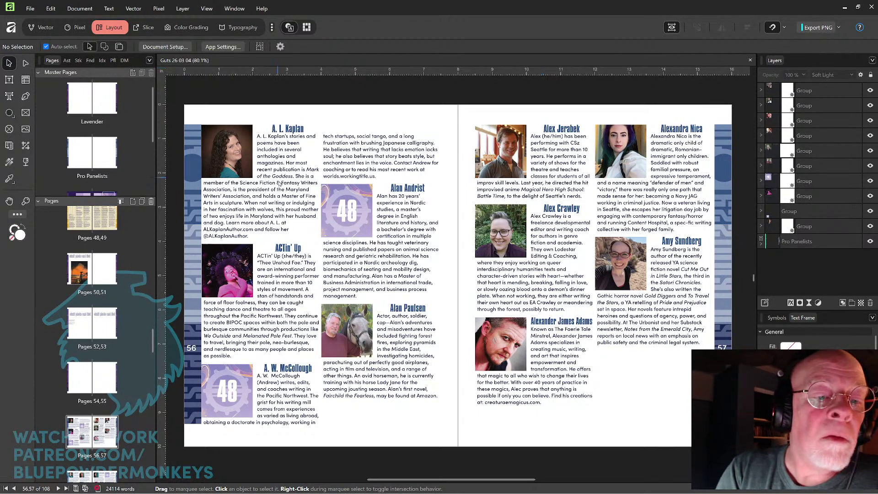
Delete the dusk fireflies artwork from the "staff photo and list" spread on pages 50,51.
{"action": "left_click", "coordinate": [88, 273]}
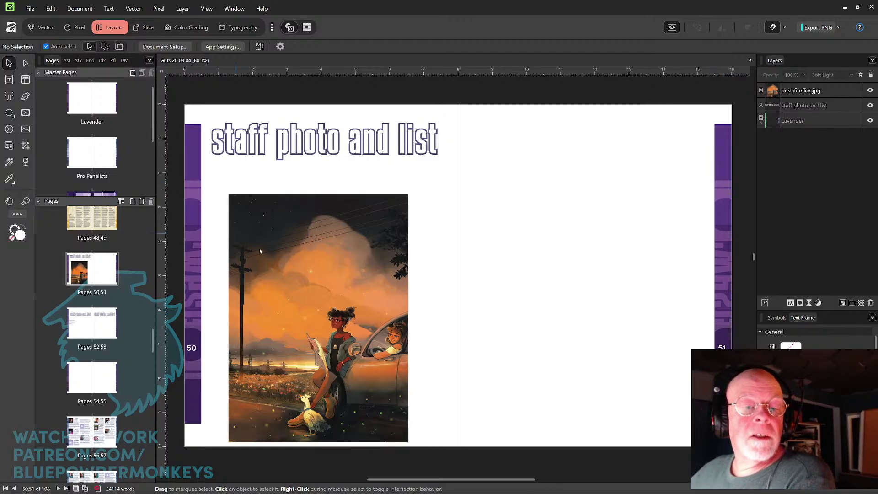
{"action": "left_click", "coordinate": [296, 266]}
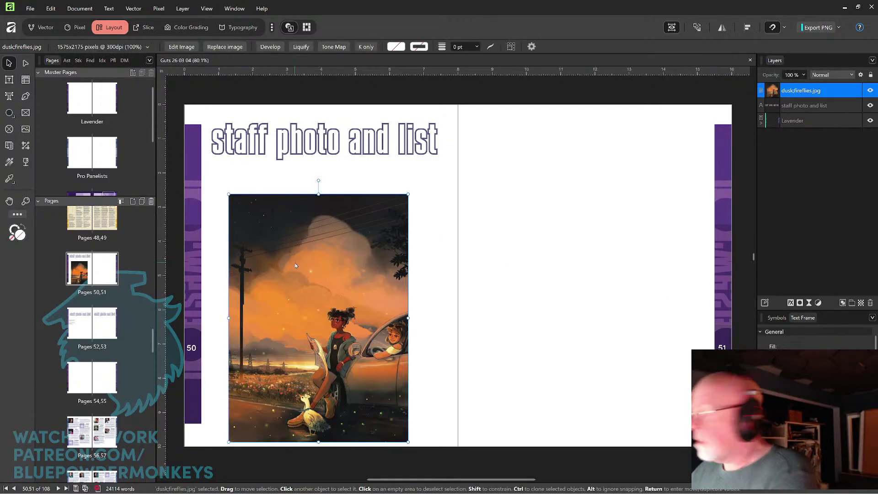
{"action": "key", "text": "Delete"}
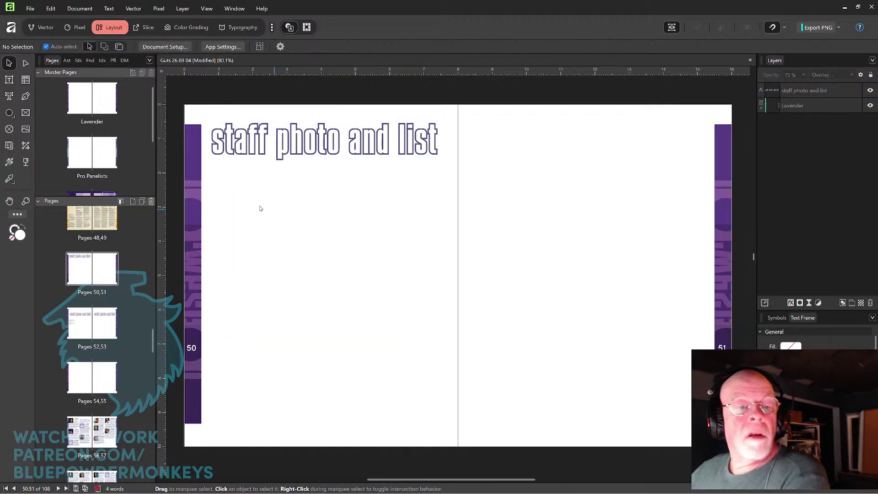
Show the layout guides and draw a text frame filling page 50's first column from below the heading to the bottom margin.
{"action": "left_click", "coordinate": [8, 79]}
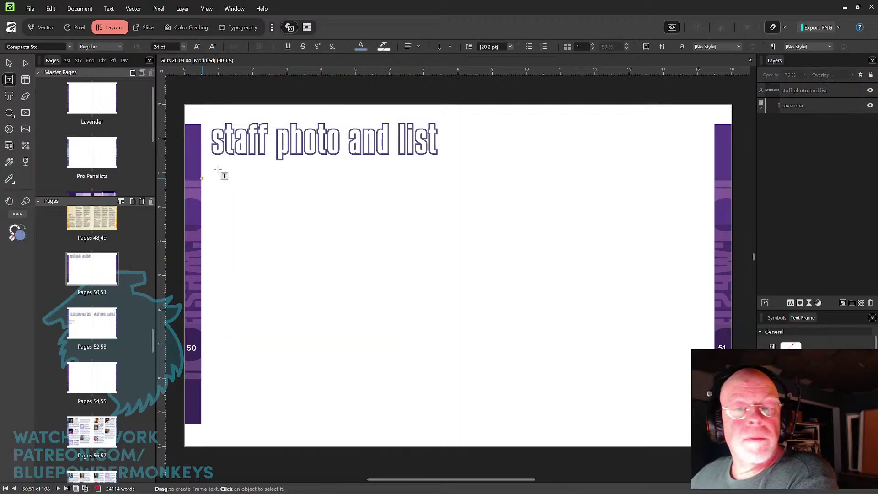
{"action": "left_click", "coordinate": [671, 29]}
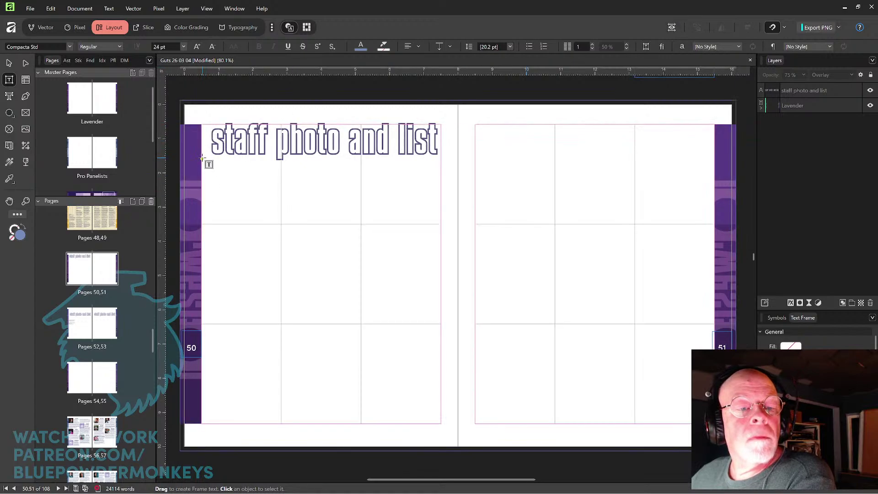
{"action": "left_click_drag", "start_coordinate": [201, 159], "coordinate": [281, 423]}
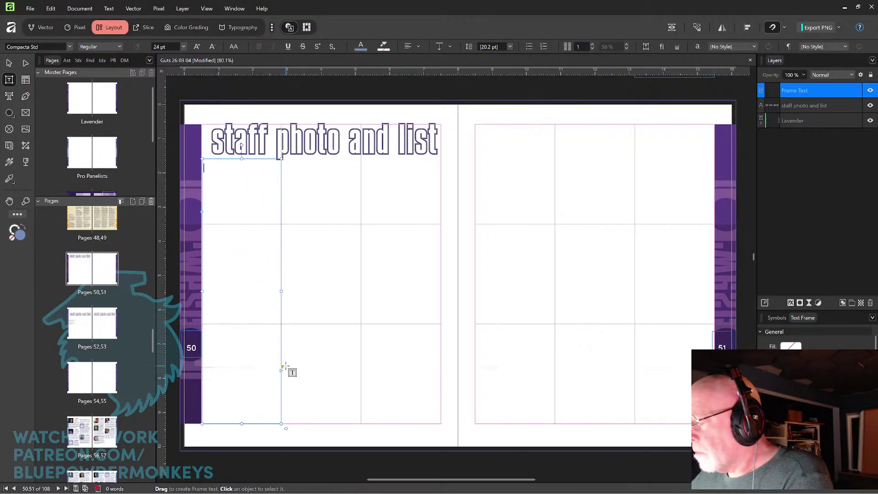
Place NWC 48 Org Chart.docx from the 2025 48 project's Staff List folder into the new text frame.
{"action": "key", "text": "ctrl+shift+p"}
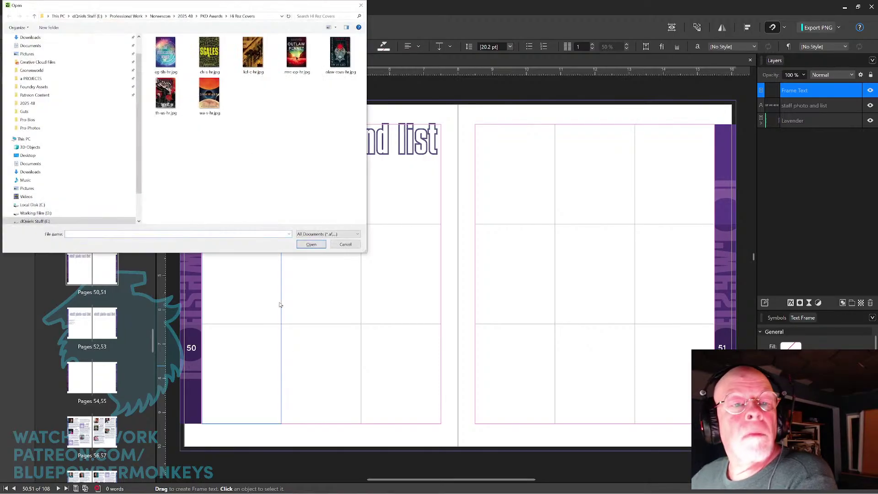
{"action": "left_click", "coordinate": [186, 17]}
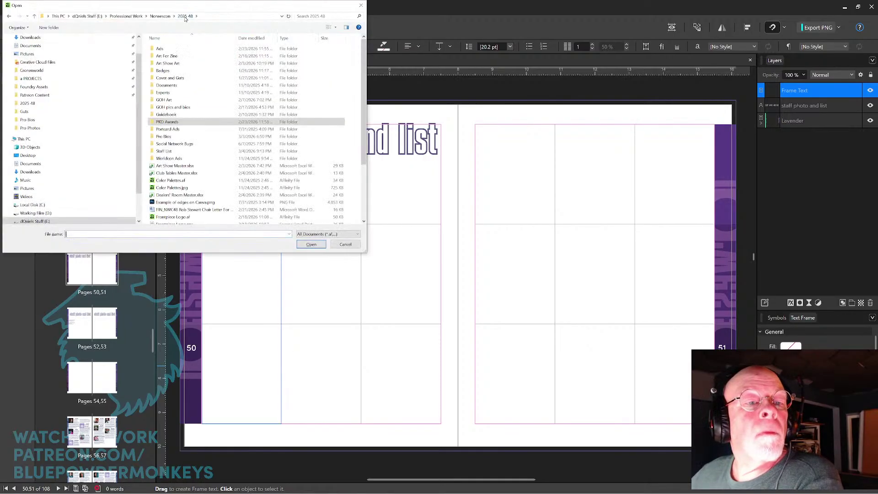
{"action": "double_click", "coordinate": [183, 152]}
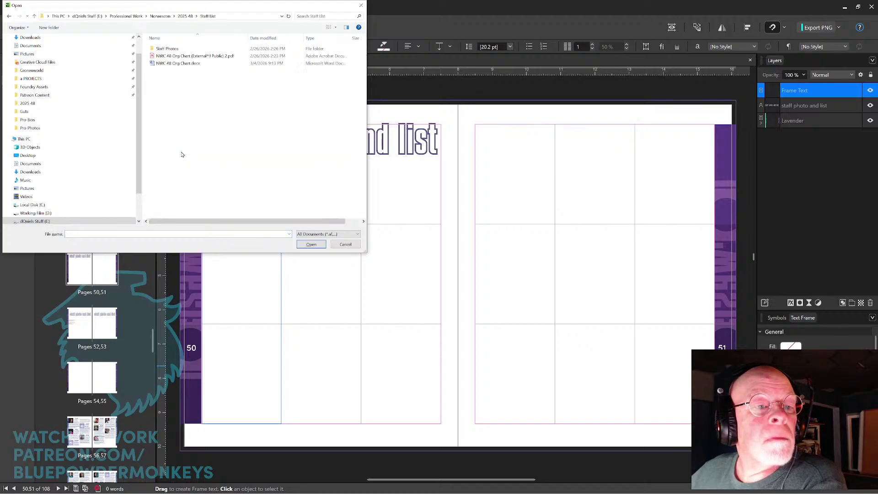
{"action": "left_click", "coordinate": [176, 64]}
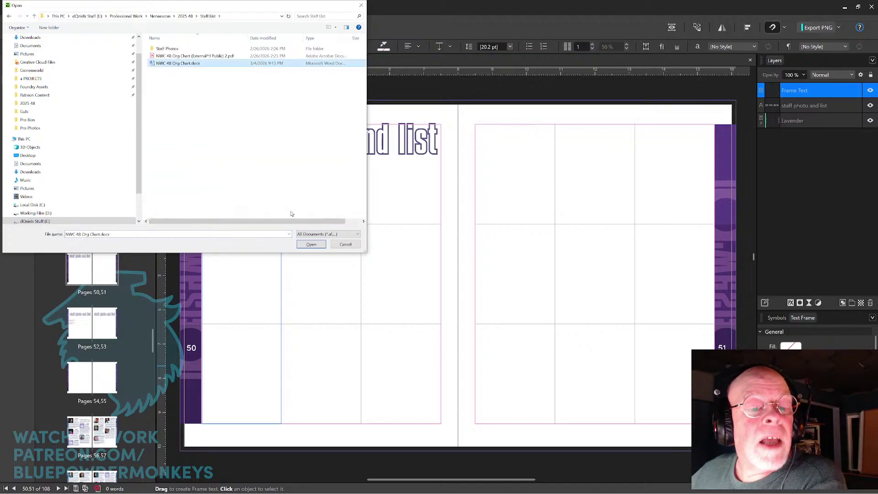
{"action": "left_click", "coordinate": [311, 244]}
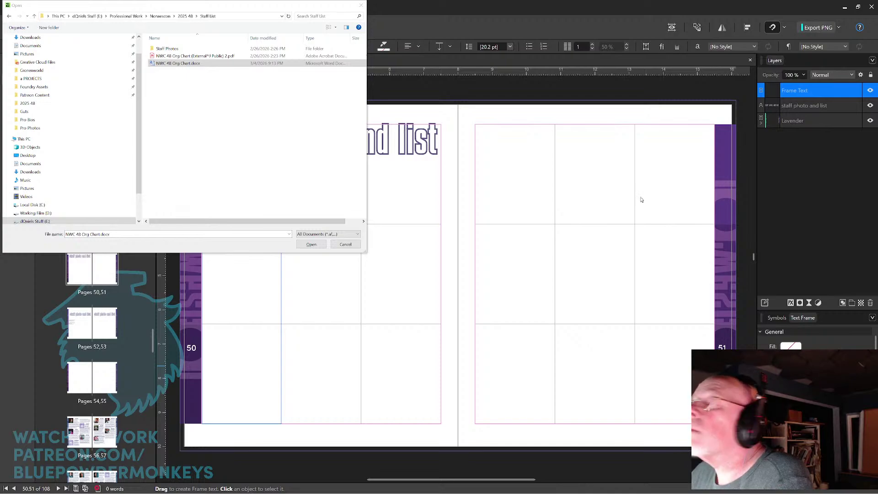
{"action": "left_click", "coordinate": [311, 245]}
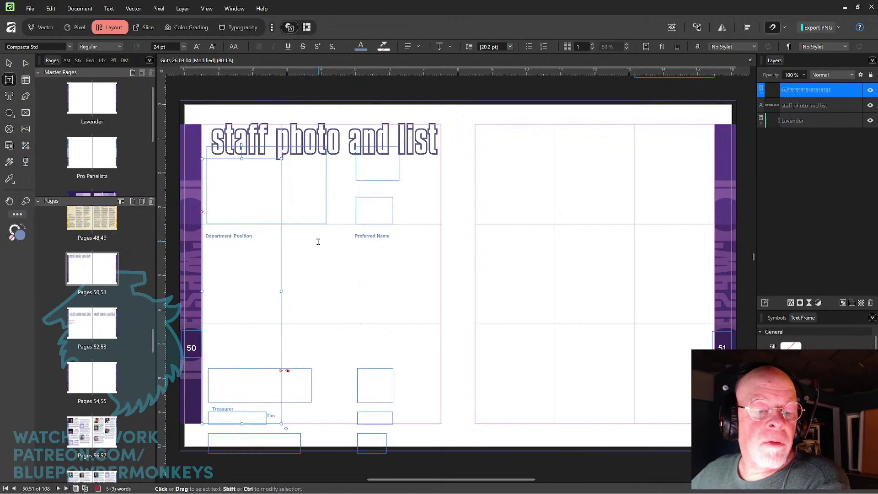
Try to reposition the large shape text box and the small one under the name column of page 50's imported chart.
{"action": "left_click", "coordinate": [9, 63]}
{"action": "left_click", "coordinate": [283, 196]}
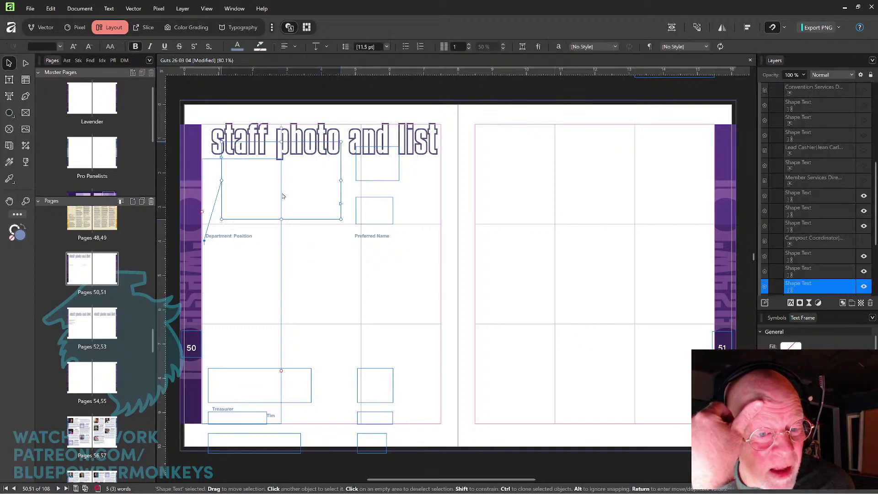
{"action": "left_click_drag", "start_coordinate": [283, 196], "coordinate": [288, 227]}
{"action": "left_click", "coordinate": [392, 233]}
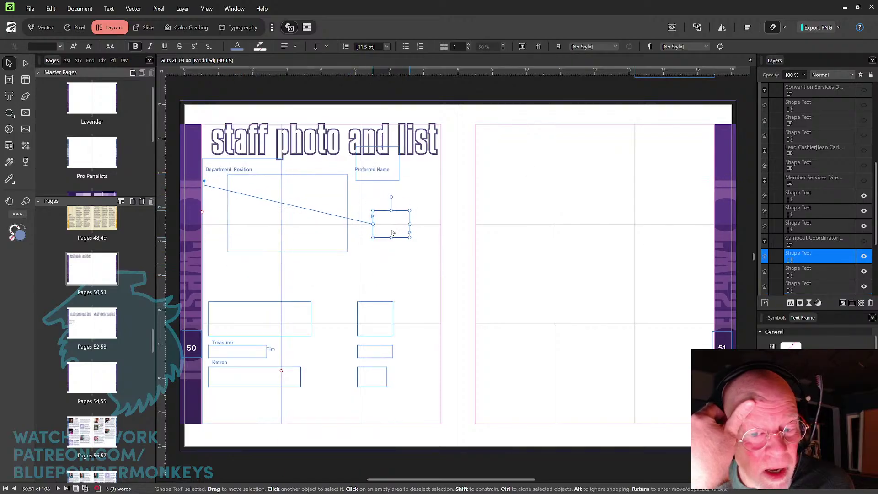
{"action": "left_click_drag", "start_coordinate": [392, 233], "coordinate": [380, 237]}
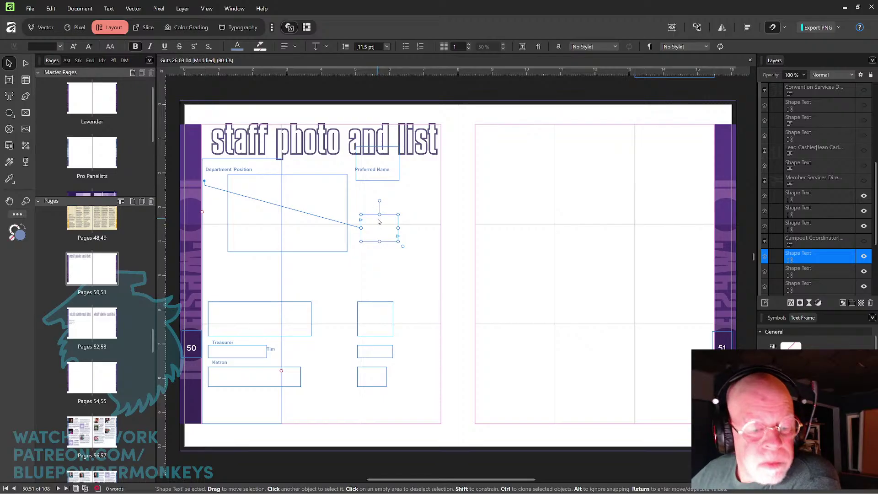
{"action": "scroll", "coordinate": [374, 223], "scroll_direction": "down", "scroll_amount": 2}
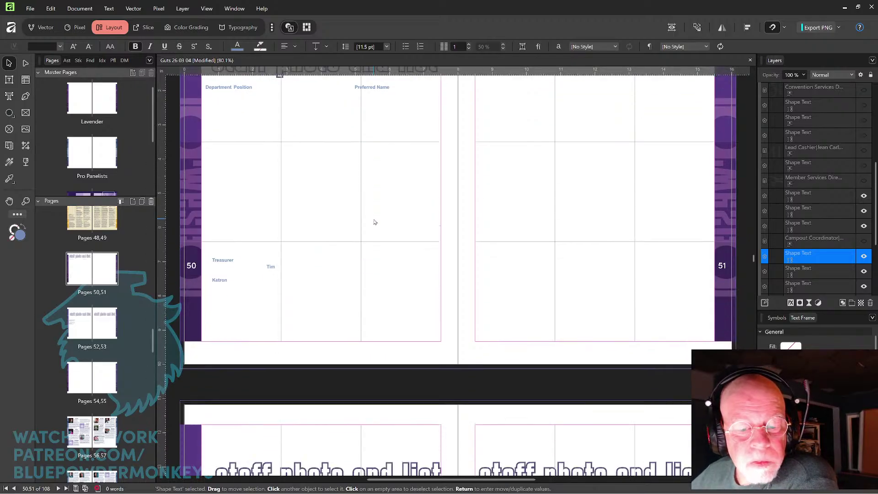
{"action": "scroll", "coordinate": [375, 222], "scroll_direction": "up", "scroll_amount": 3}
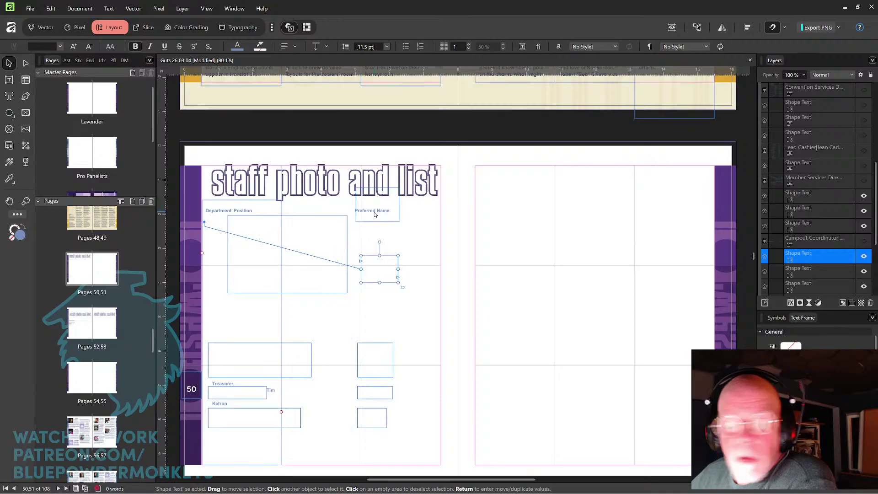
{"action": "key", "text": "alt"}
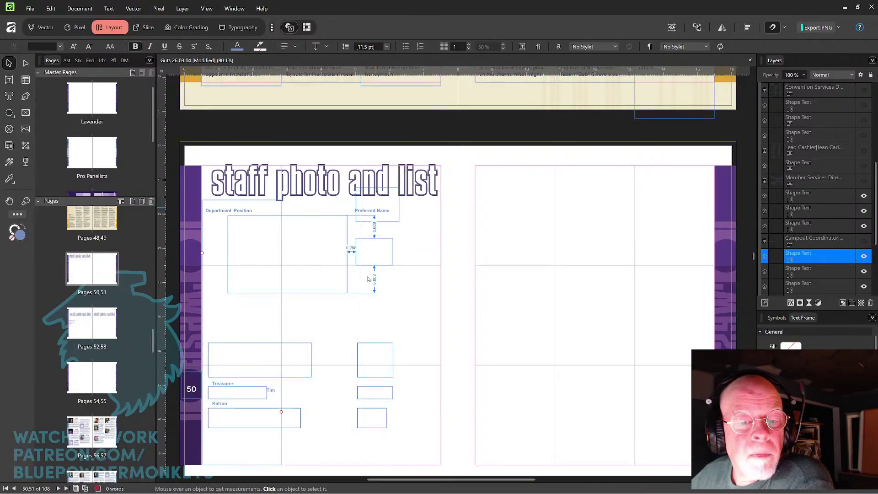
Undo the shape text box moves and the Word document placement, leaving the first-column text frame empty.
{"action": "key", "text": "ctrl+z"}
{"action": "key", "text": "ctrl+z"}
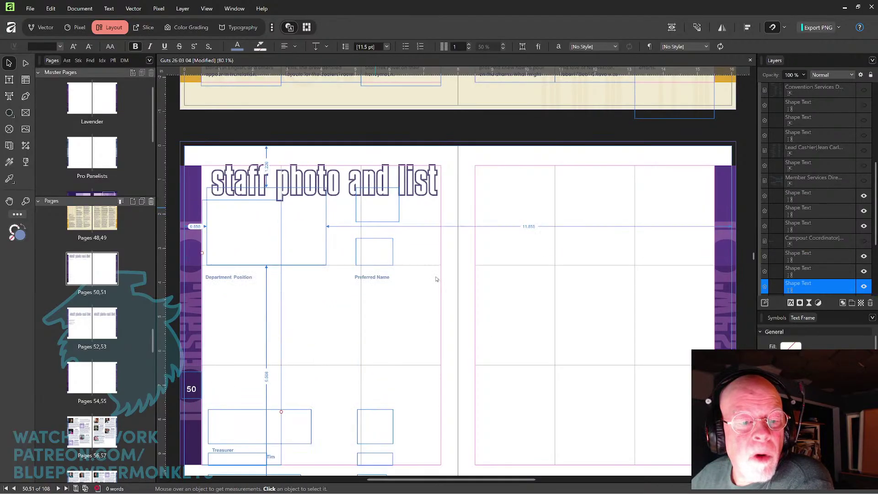
{"action": "key", "text": "ctrl+z"}
{"action": "key", "text": "ctrl+z"}
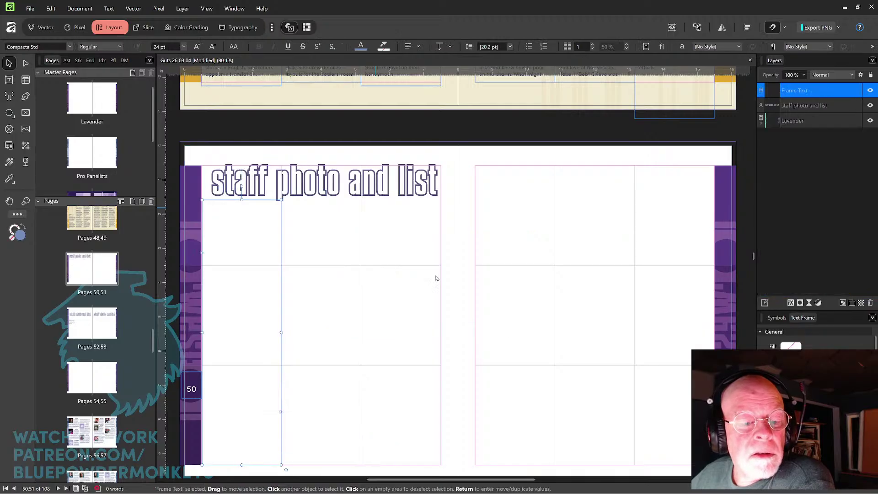
Try placing NWC 48 Org Chart.docx again in page 50's empty first-column text frame.
{"action": "left_click", "coordinate": [11, 80]}
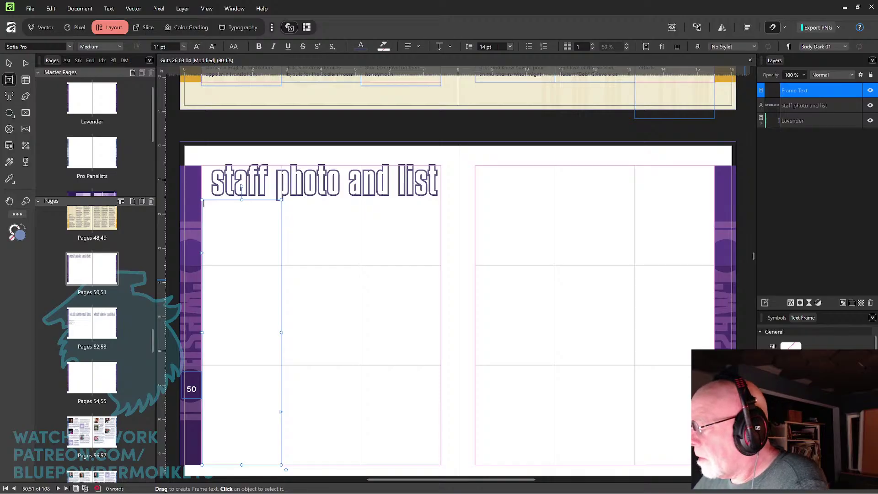
{"action": "key", "text": "ctrl+shift+p"}
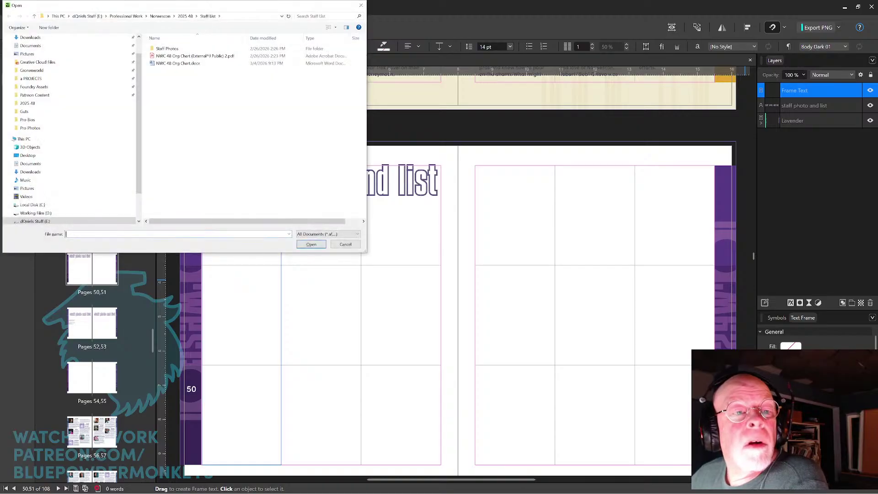
{"action": "left_click", "coordinate": [171, 64]}
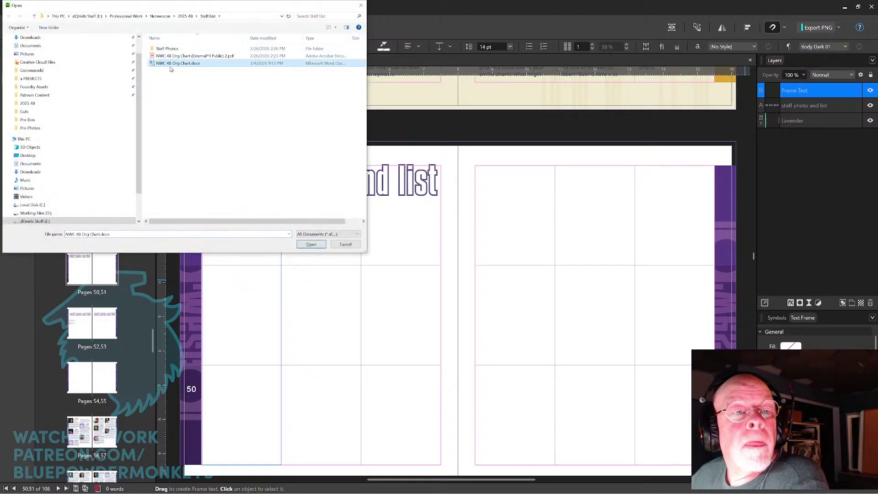
{"action": "left_click", "coordinate": [311, 244]}
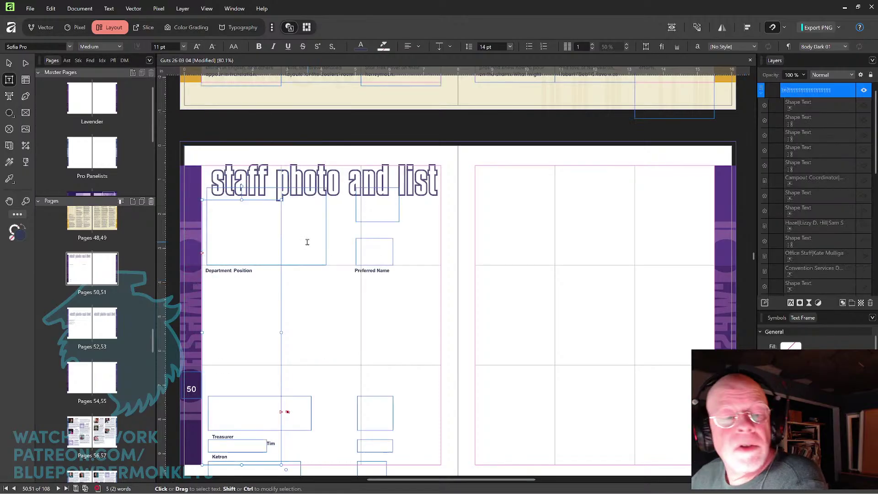
{"action": "key", "text": "ctrl+z"}
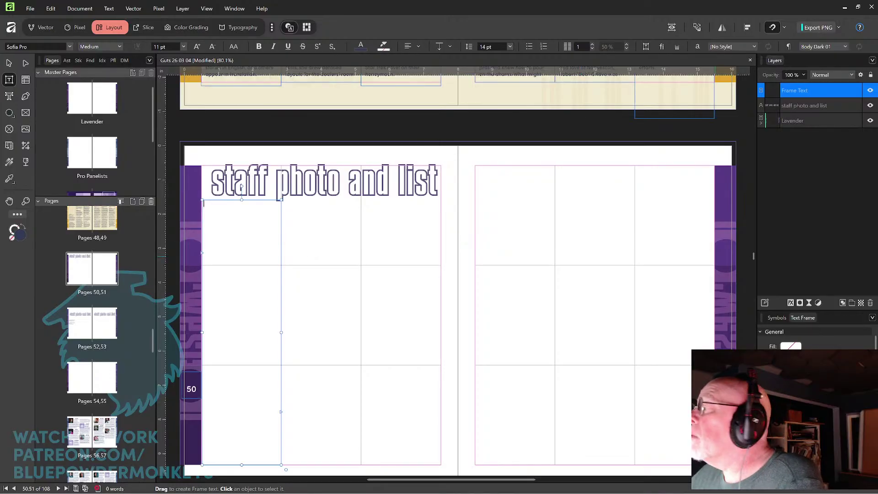
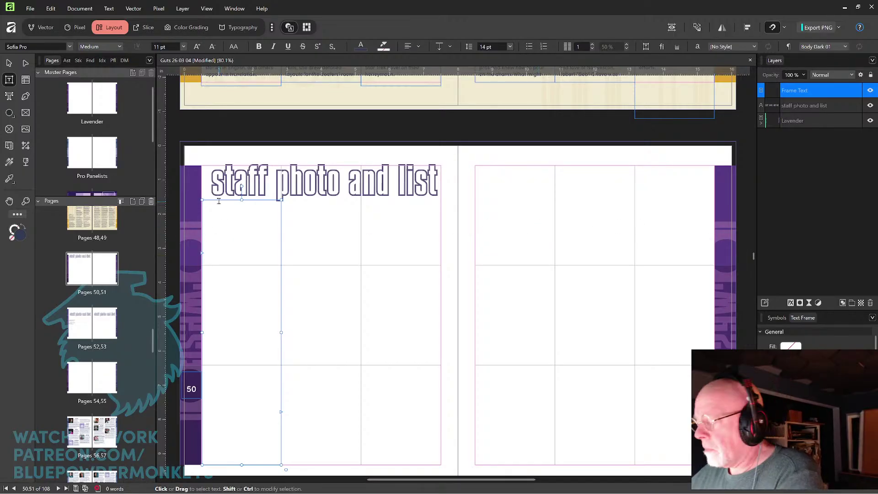
Try pasting the copied org chart text into page 50's first-column frame.
{"action": "key", "text": "ctrl+v"}
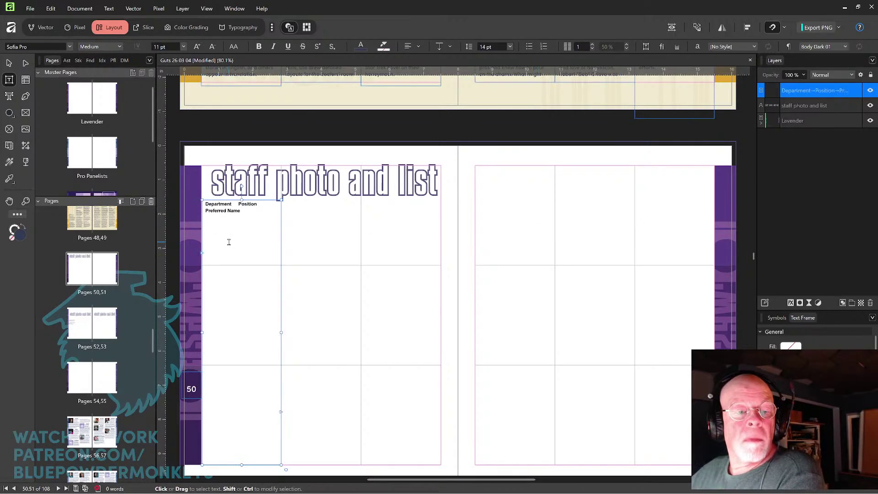
{"action": "scroll", "coordinate": [230, 238], "scroll_direction": "down", "scroll_amount": 2}
{"action": "key", "text": "ctrl+Home"}
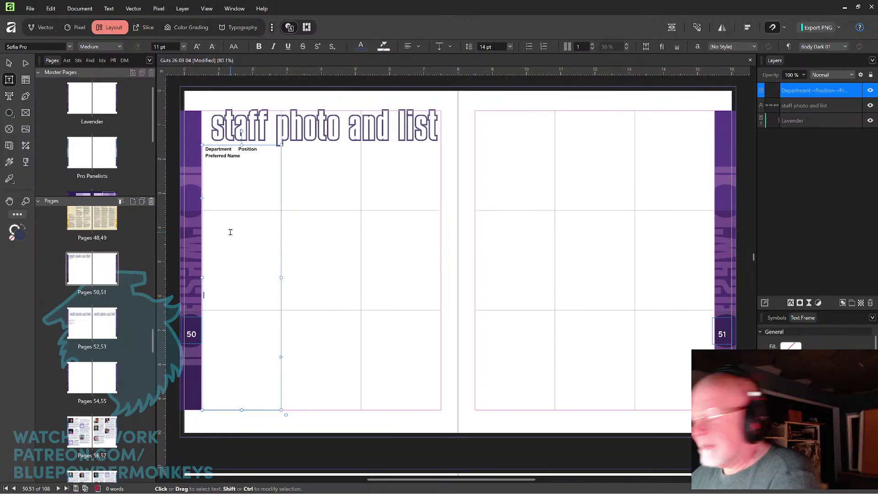
{"action": "key", "text": "ctrl+z"}
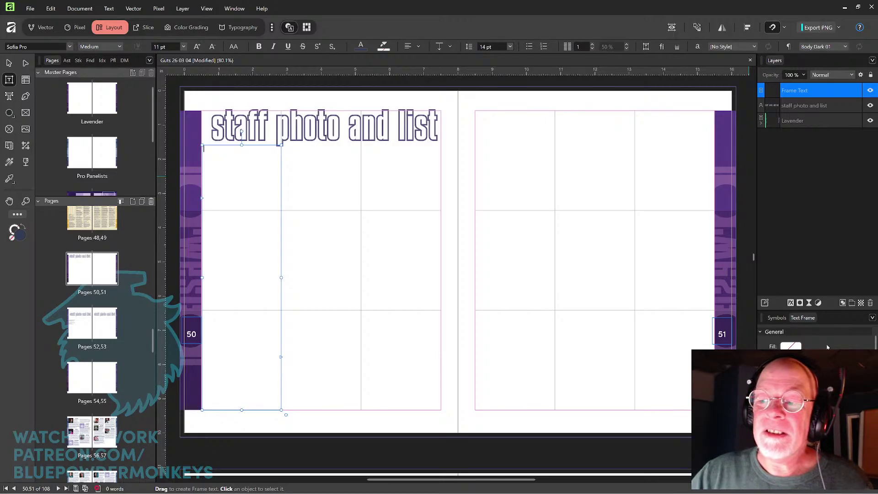
Look through the following spreads up to the panelist biographies on pages 56,57.
{"action": "left_click", "coordinate": [9, 63]}
{"action": "left_click", "coordinate": [517, 273]}
{"action": "scroll", "coordinate": [514, 227], "scroll_direction": "down", "scroll_amount": 5}
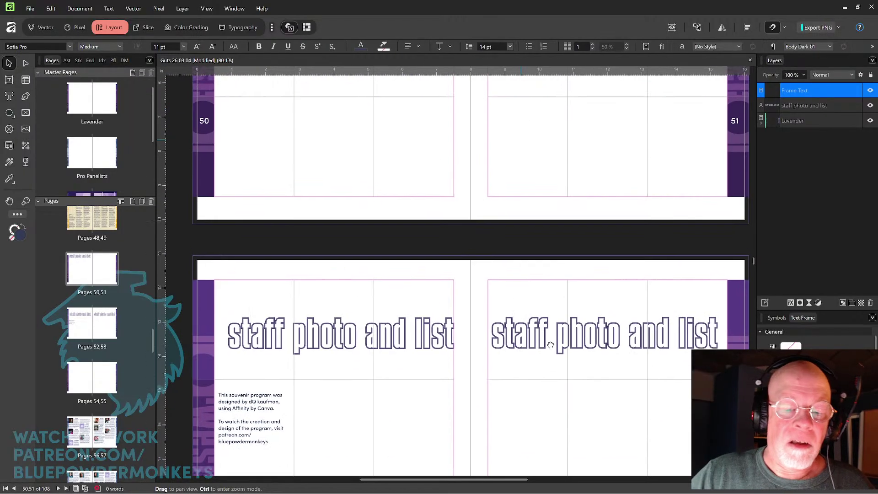
{"action": "scroll", "coordinate": [550, 345], "scroll_direction": "down", "scroll_amount": 10}
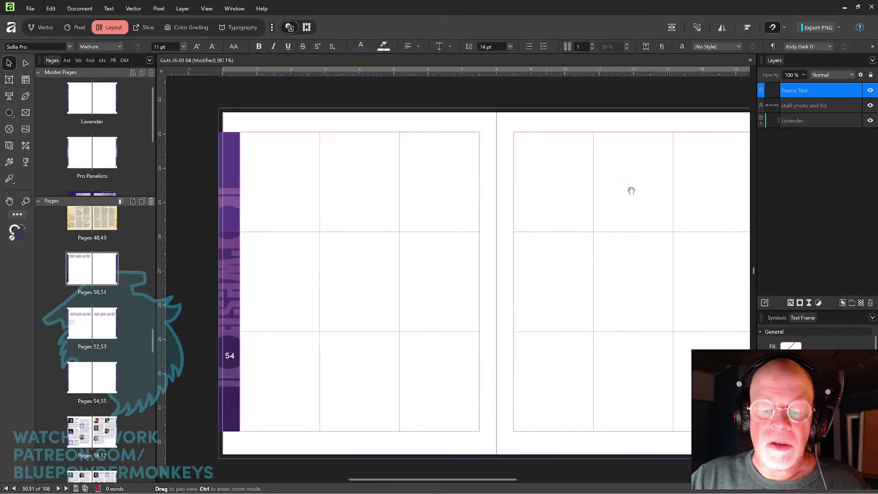
{"action": "scroll", "coordinate": [631, 191], "scroll_direction": "down", "scroll_amount": 10}
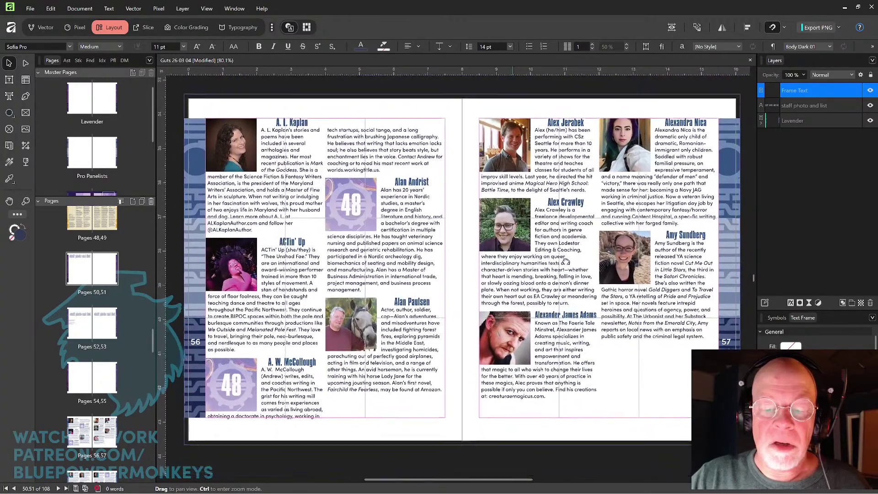
{"action": "left_click", "coordinate": [561, 241]}
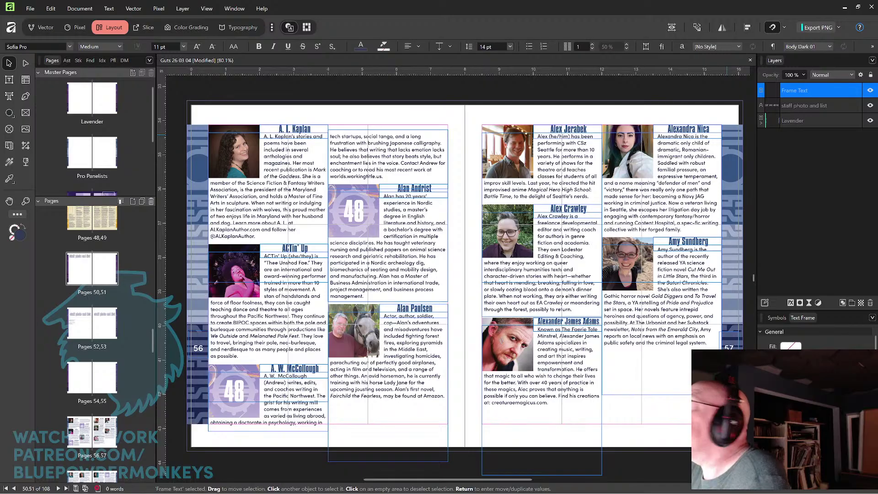
Switch to Adobe Acrobat Reader and check how the columns of NWC 48 Org Chart.pdf get selected as text.
{"action": "left_click_drag", "start_coordinate": [680, 96], "coordinate": [297, 31]}
{"action": "left_click_drag", "start_coordinate": [255, 113], "coordinate": [470, 203]}
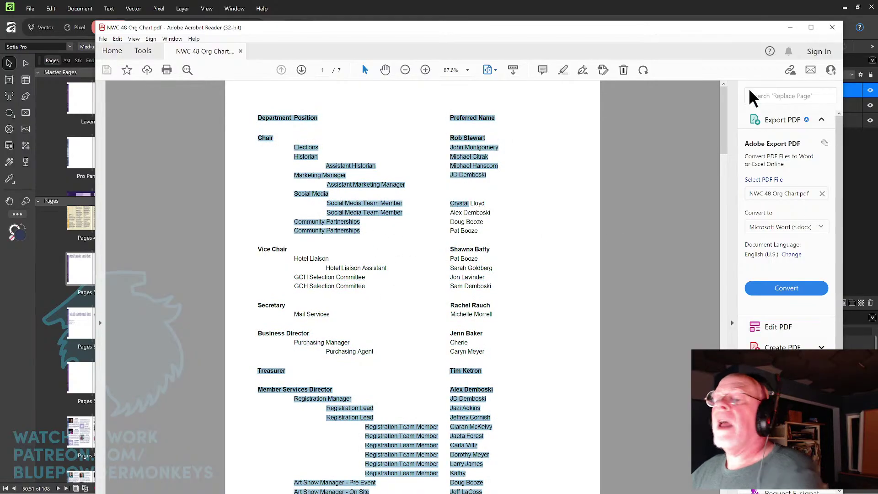
{"action": "left_click_drag", "start_coordinate": [715, 31], "coordinate": [877, 46]}
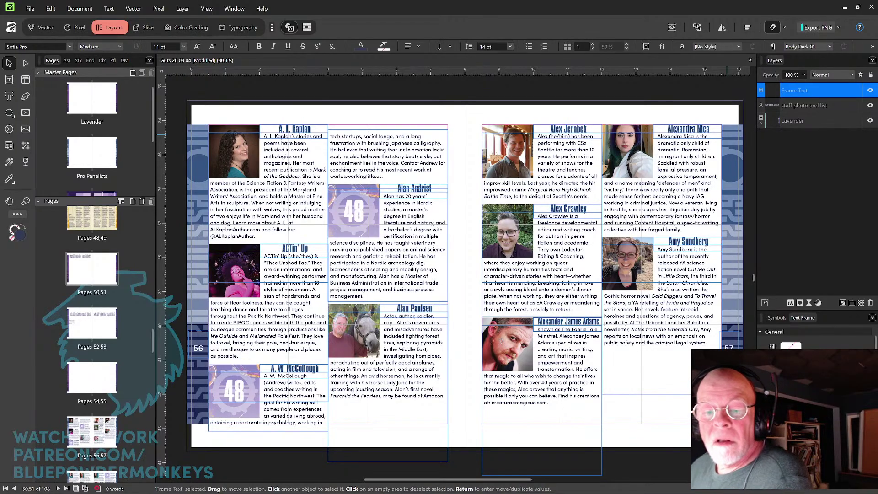
Place the NWC 48 Org Chart Excel workbook from the Staff List folder into page 50's first-column text frame.
{"action": "scroll", "coordinate": [631, 350], "scroll_direction": "up", "scroll_amount": 8}
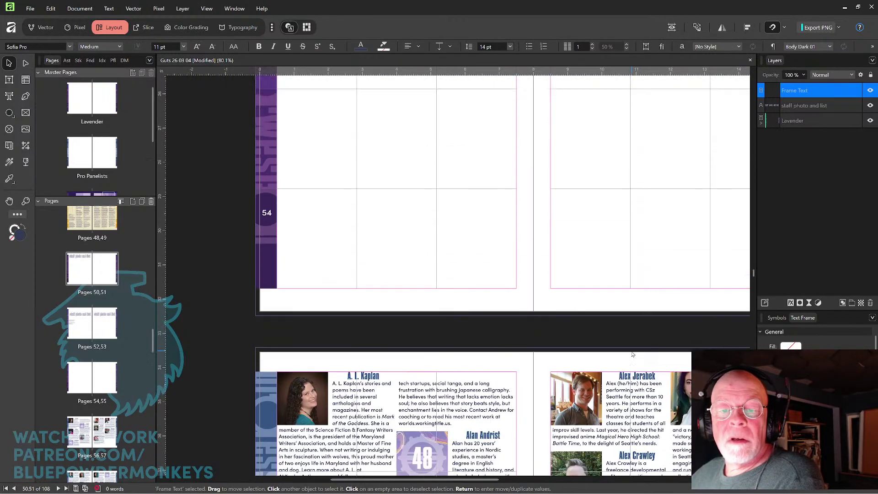
{"action": "scroll", "coordinate": [631, 351], "scroll_direction": "up", "scroll_amount": 9}
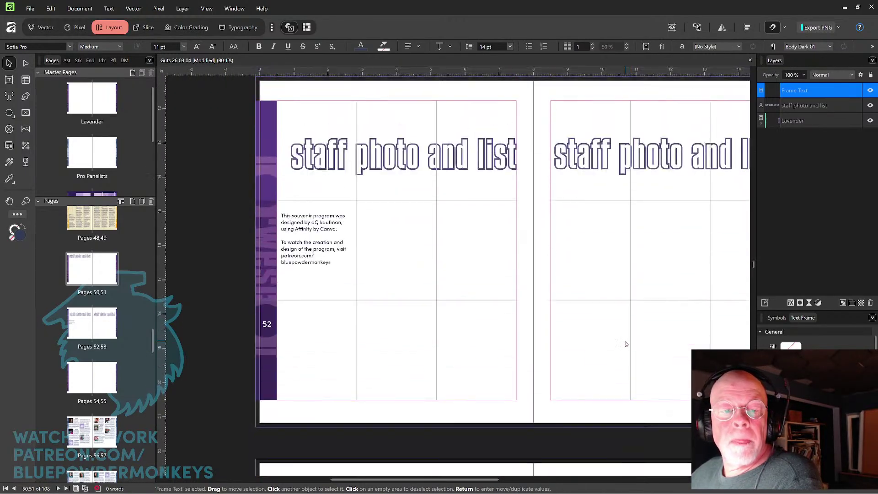
{"action": "scroll", "coordinate": [624, 342], "scroll_direction": "up", "scroll_amount": 9}
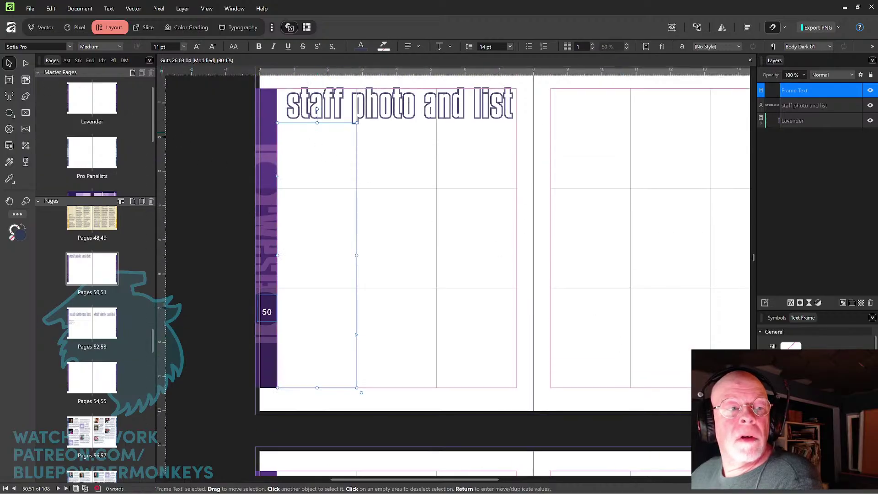
{"action": "left_click", "coordinate": [9, 80]}
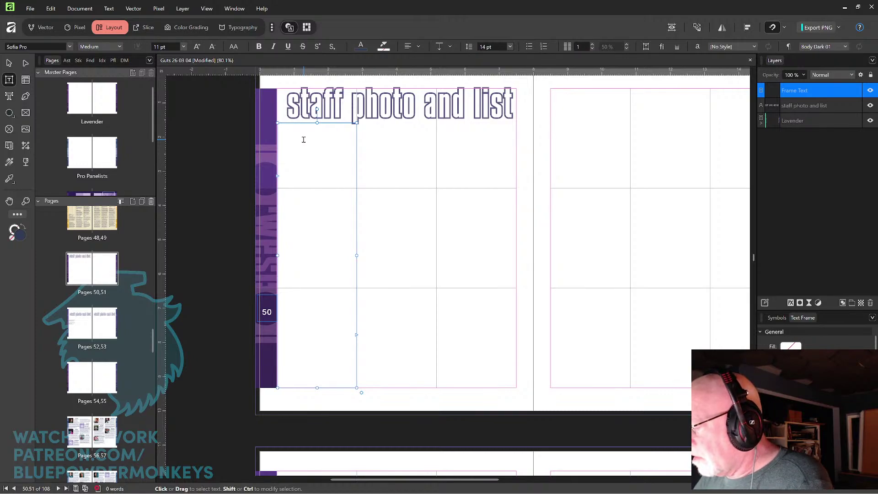
{"action": "key", "text": "ctrl+o"}
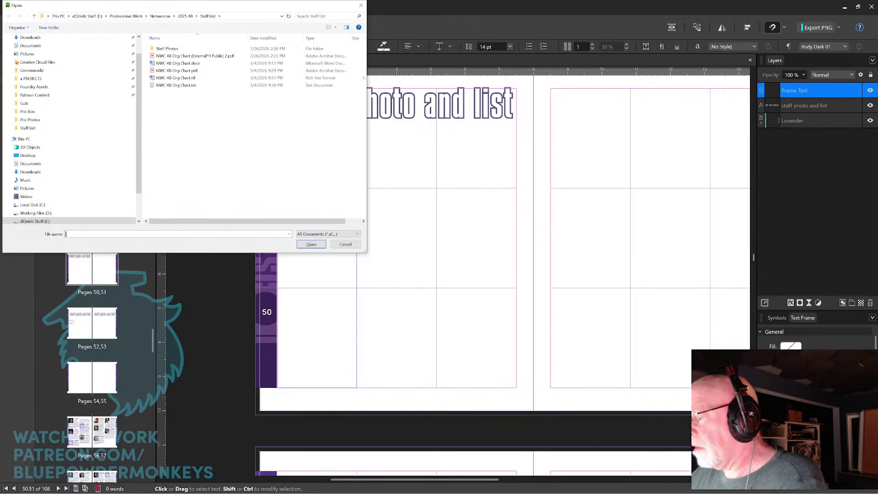
{"action": "key", "text": "alt+Tab"}
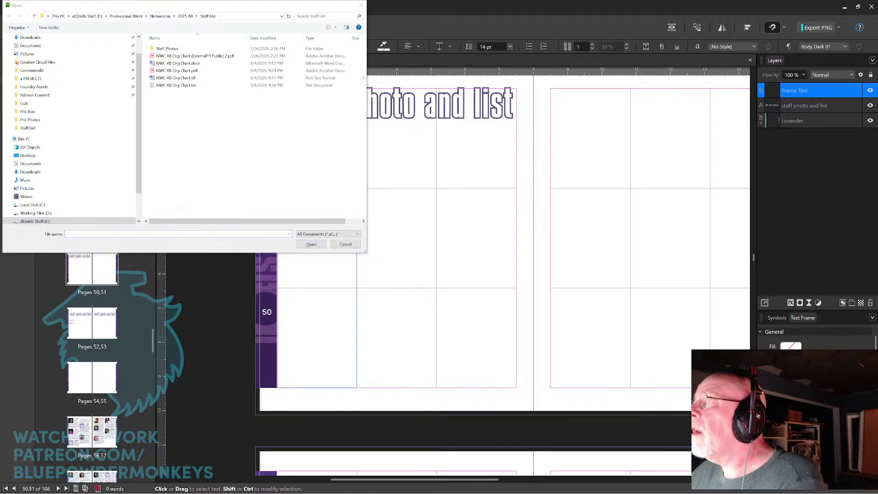
{"action": "left_click", "coordinate": [640, 313]}
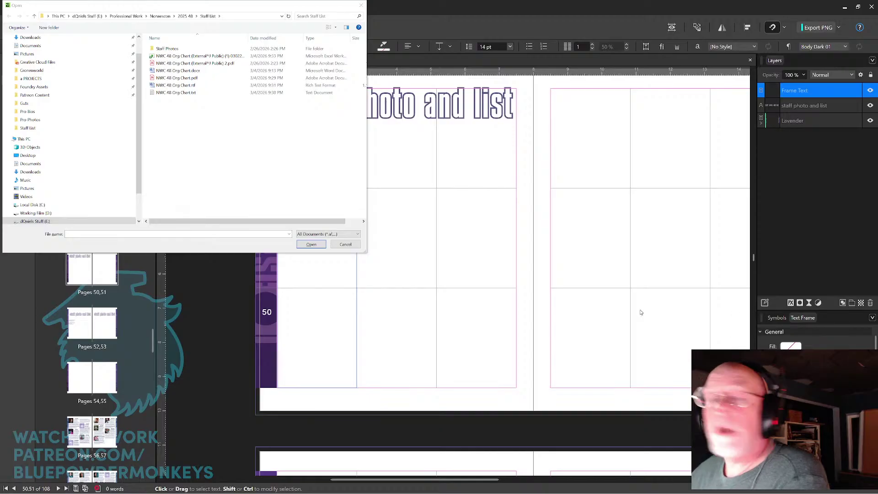
{"action": "left_click", "coordinate": [202, 56]}
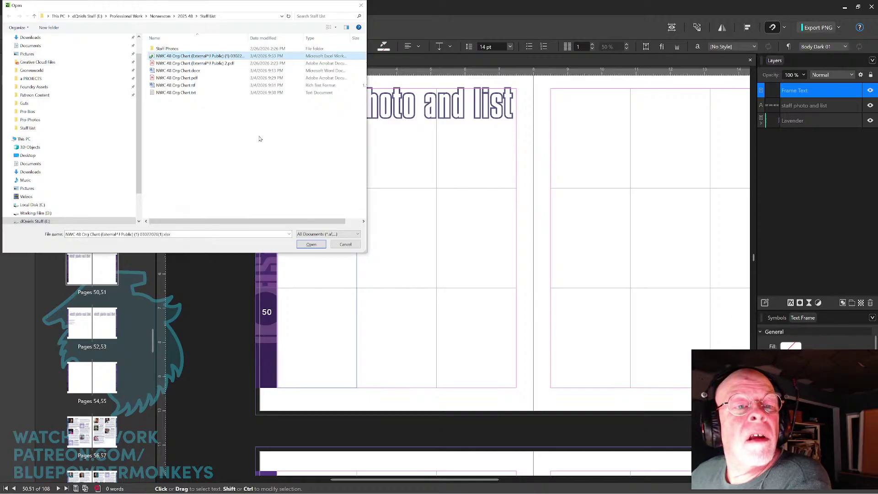
{"action": "left_click", "coordinate": [311, 245]}
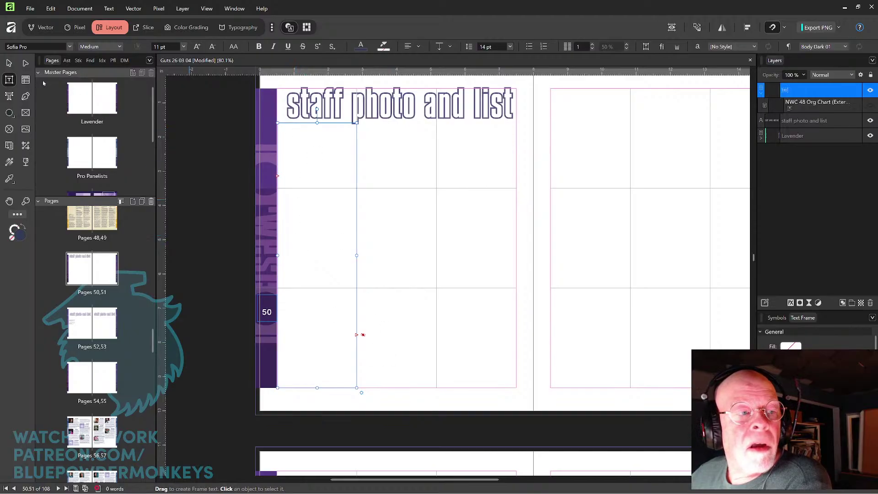
Flow the frame's overset content into a new linked frame spanning from page 50's second column across most of page 51.
{"action": "key", "text": "v"}
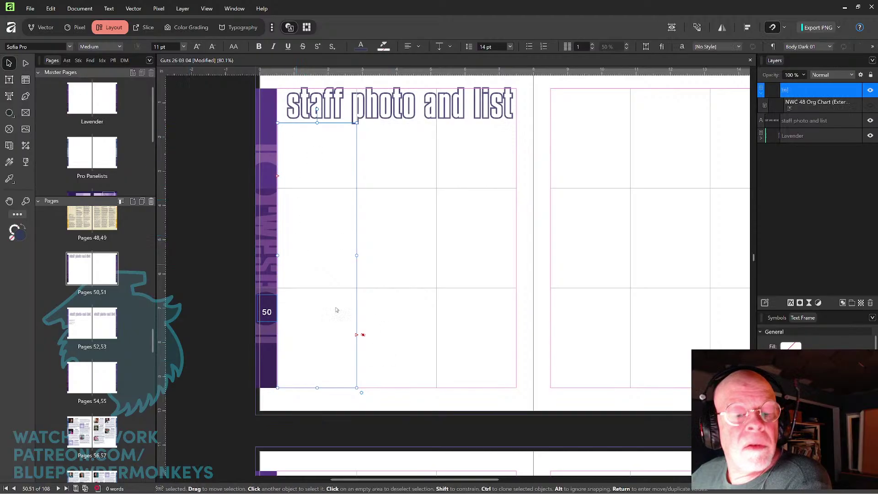
{"action": "left_click", "coordinate": [357, 337]}
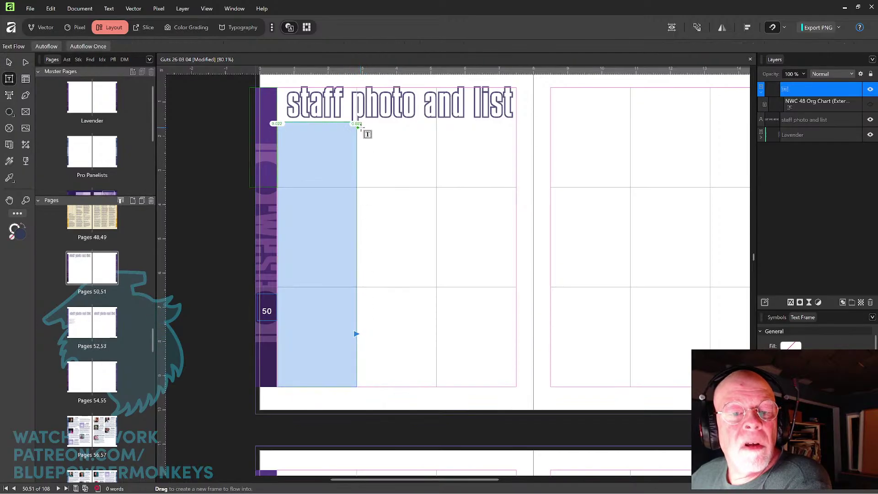
{"action": "left_click_drag", "start_coordinate": [367, 123], "coordinate": [718, 387]}
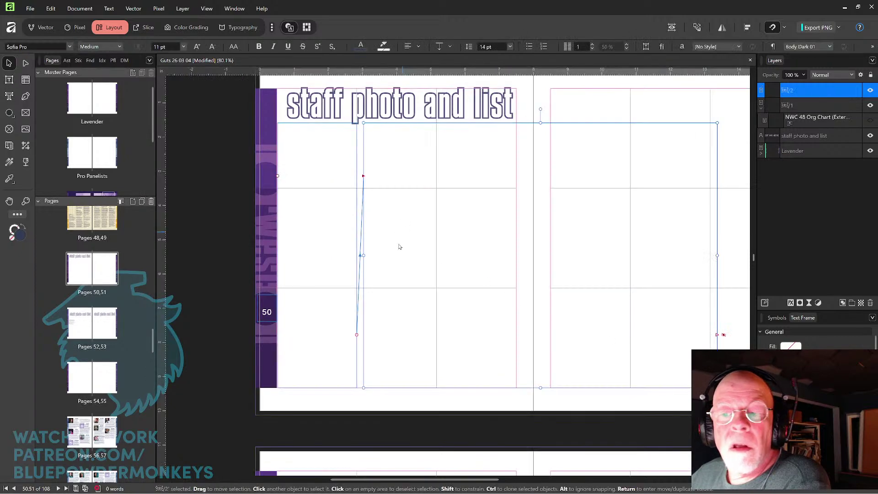
Try a magenta fill on the large linked text frame spanning pages 50 and 51.
{"action": "left_click", "coordinate": [13, 81]}
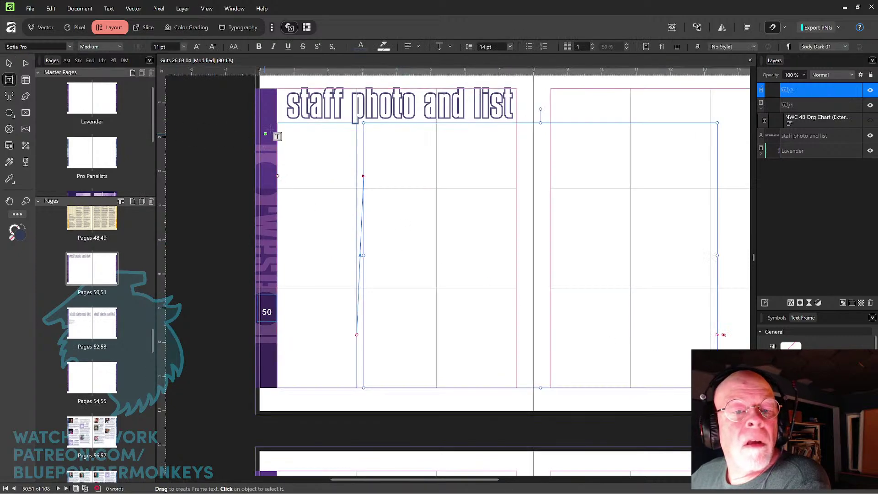
{"action": "left_click", "coordinate": [291, 129]}
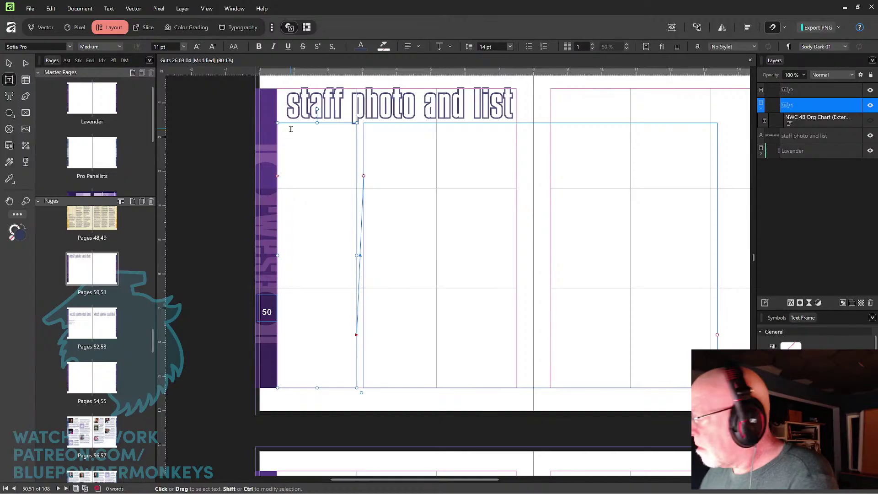
{"action": "left_click", "coordinate": [290, 129]}
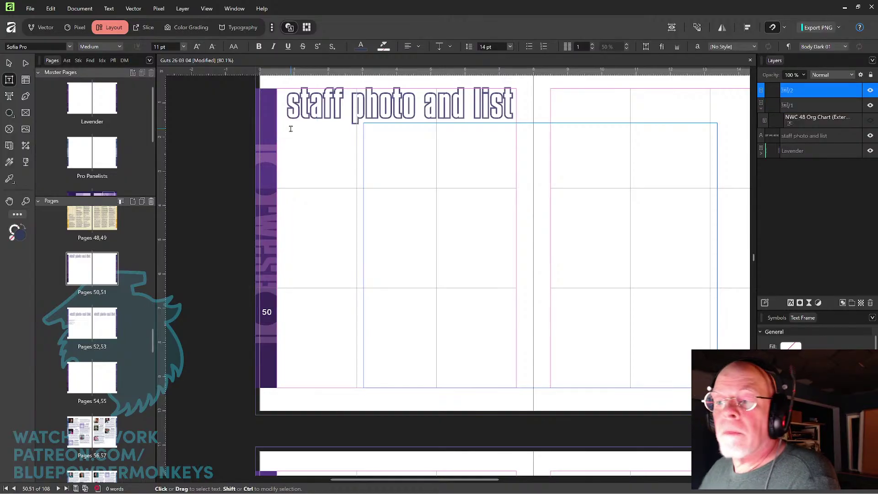
{"action": "left_click", "coordinate": [607, 310]}
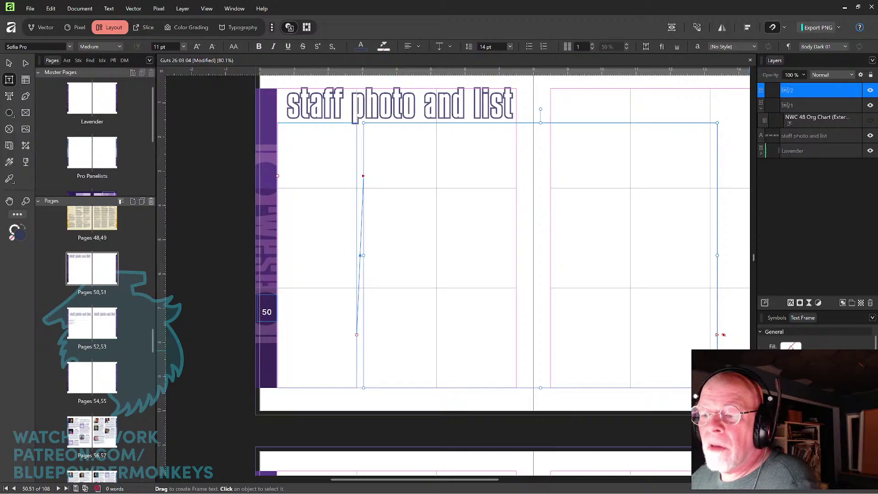
{"action": "left_click", "coordinate": [798, 362]}
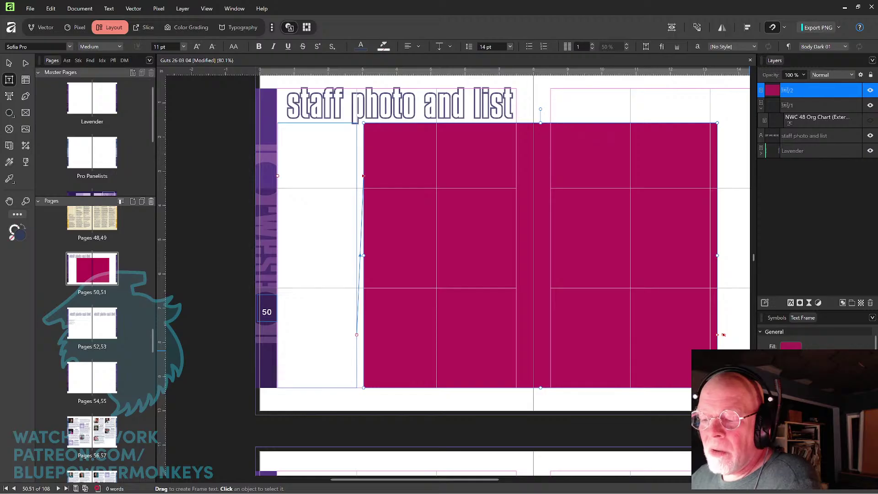
{"action": "key", "text": "ctrl+z"}
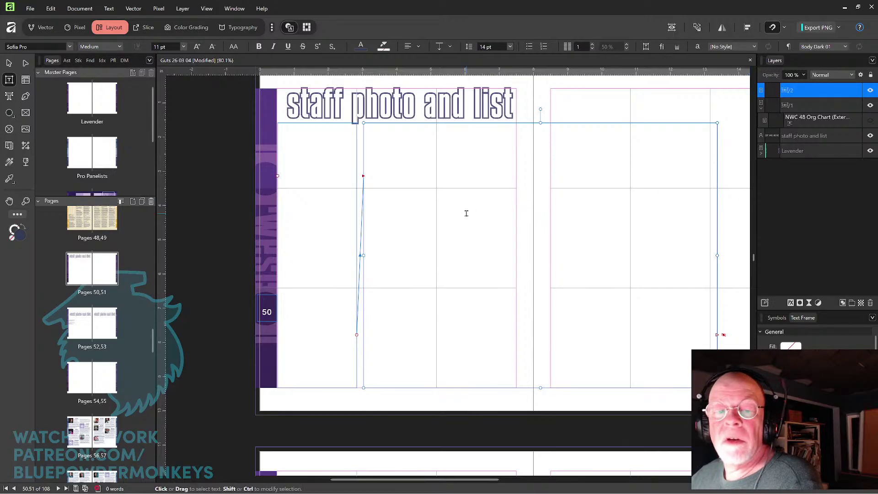
Try flowing the overset org chart content into further linked text frames on page 51.
{"action": "left_click", "coordinate": [329, 156]}
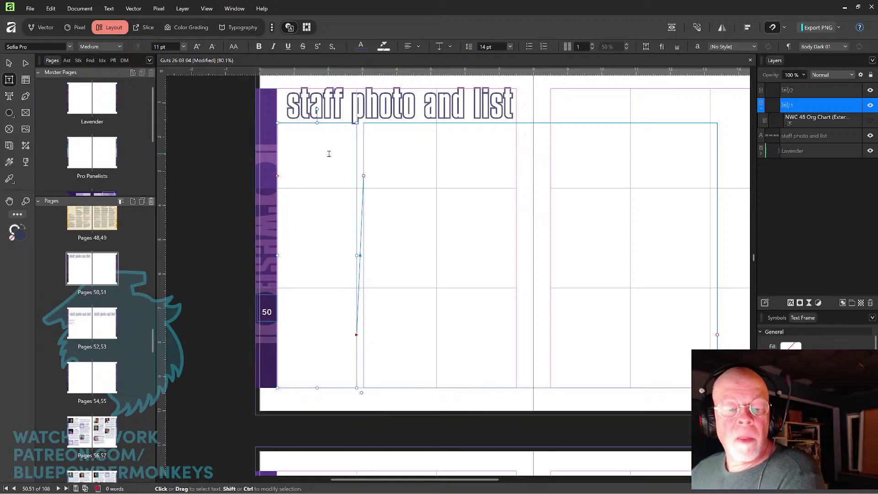
{"action": "left_click", "coordinate": [8, 64]}
{"action": "scroll", "coordinate": [547, 224], "scroll_direction": "down", "scroll_amount": 3}
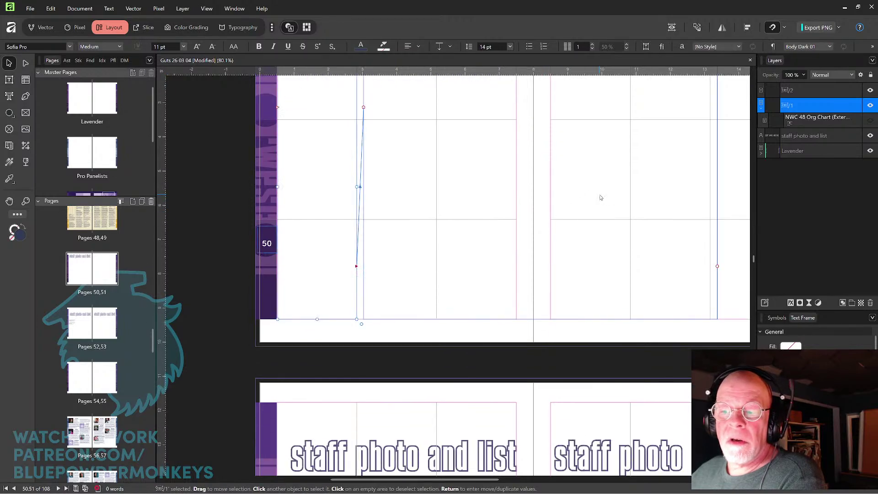
{"action": "left_click", "coordinate": [721, 267]}
{"action": "left_click", "coordinate": [718, 266]}
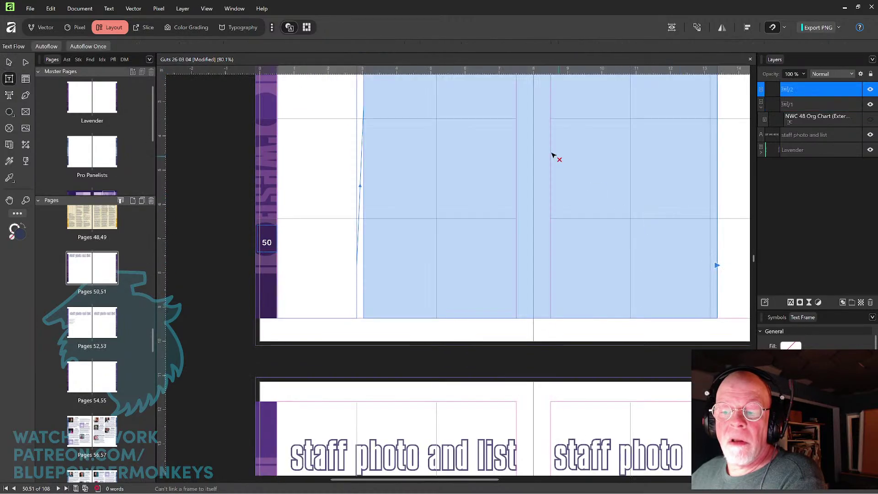
{"action": "scroll", "coordinate": [508, 211], "scroll_direction": "up", "scroll_amount": 3}
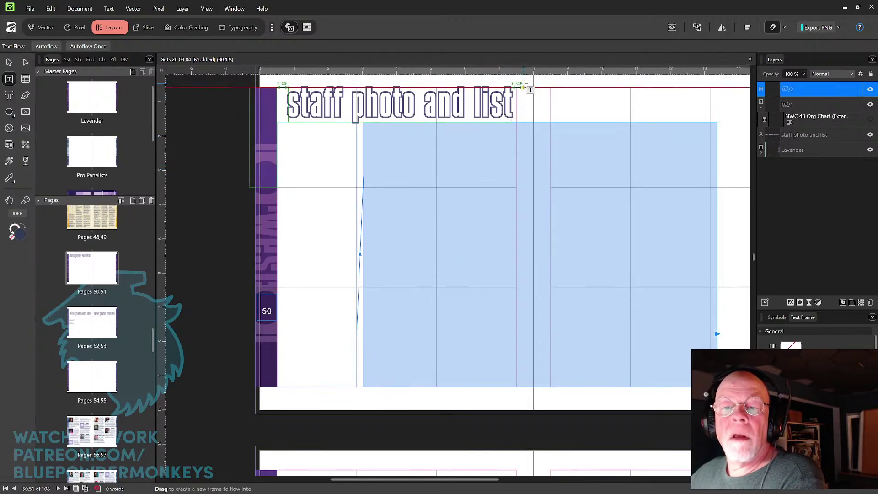
{"action": "mouse_move", "coordinate": [524, 84]}
{"action": "left_mouse_down"}
{"action": "mouse_move", "coordinate": [604, 247]}
{"action": "mouse_move", "coordinate": [640, 387]}
{"action": "left_mouse_up"}
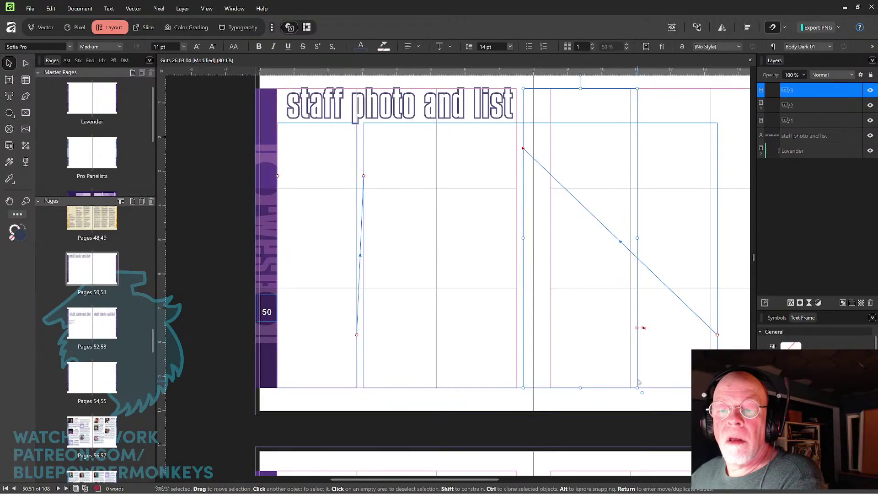
{"action": "left_click", "coordinate": [640, 330]}
{"action": "mouse_move", "coordinate": [638, 87]}
{"action": "left_mouse_down"}
{"action": "mouse_move", "coordinate": [717, 217]}
{"action": "mouse_move", "coordinate": [742, 299]}
{"action": "left_mouse_up"}
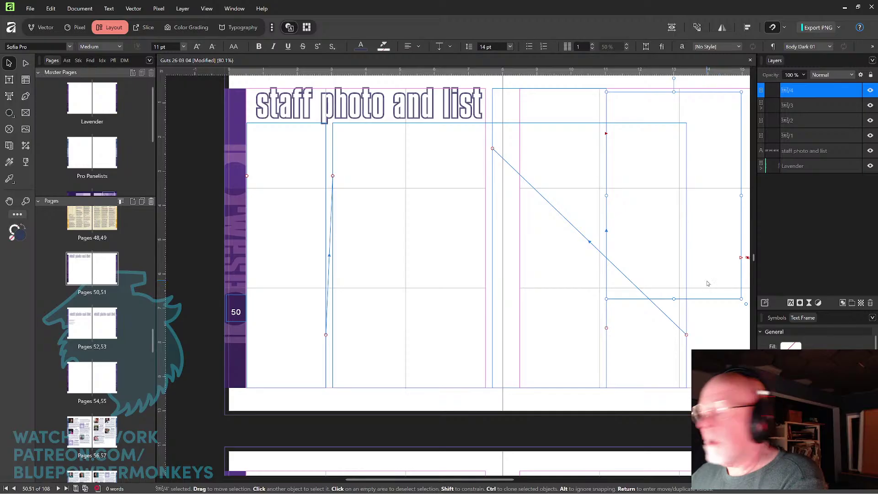
{"action": "key", "text": "Delete"}
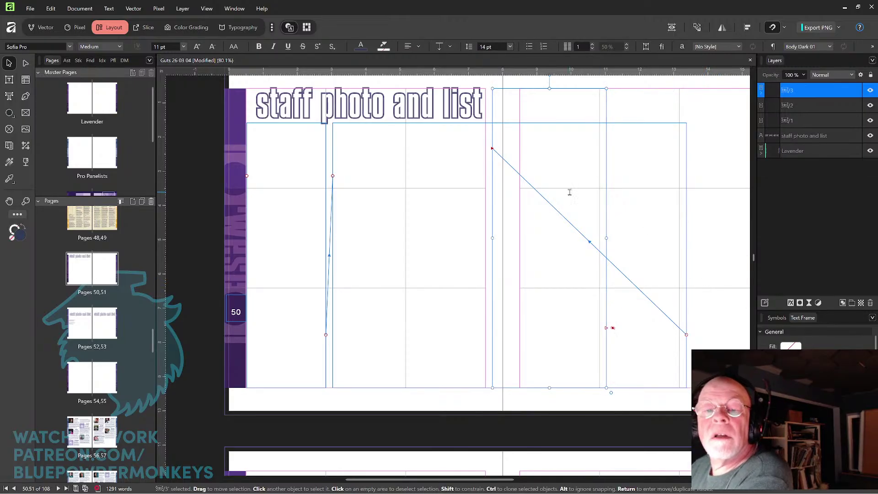
Clear all the imported org chart content from the linked text frames.
{"action": "double_click", "coordinate": [569, 192]}
{"action": "key", "text": "ctrl+a"}
{"action": "key", "text": "Delete"}
Delete the two extra linked text frames, keeping only page 50's first-column frame.
{"action": "left_click", "coordinate": [9, 63]}
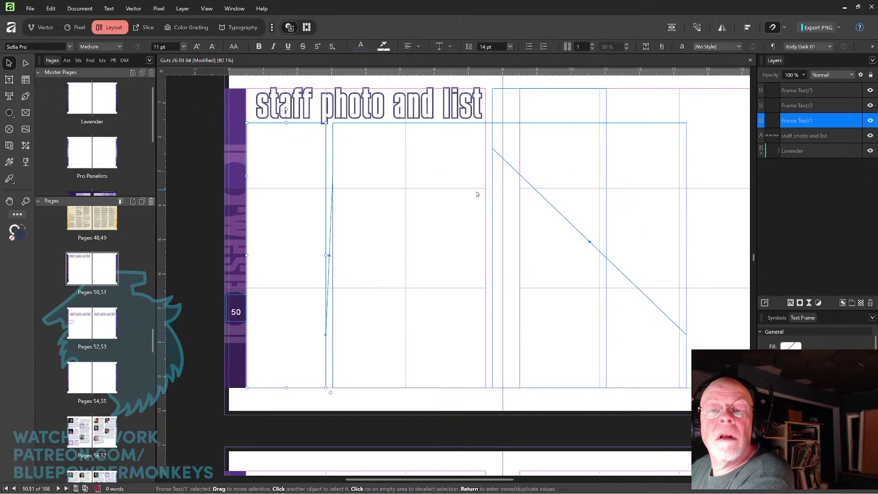
{"action": "left_click", "coordinate": [494, 197]}
{"action": "key", "text": "Delete"}
{"action": "double_click", "coordinate": [270, 178]}
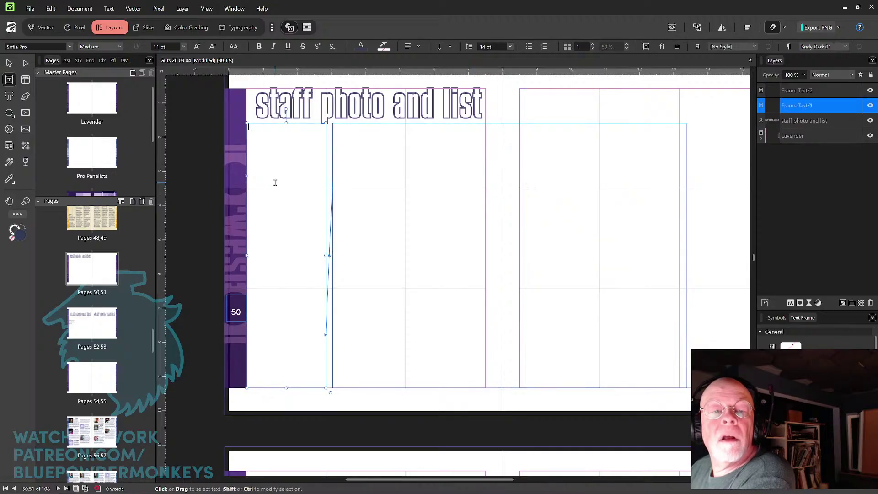
{"action": "left_click", "coordinate": [9, 63]}
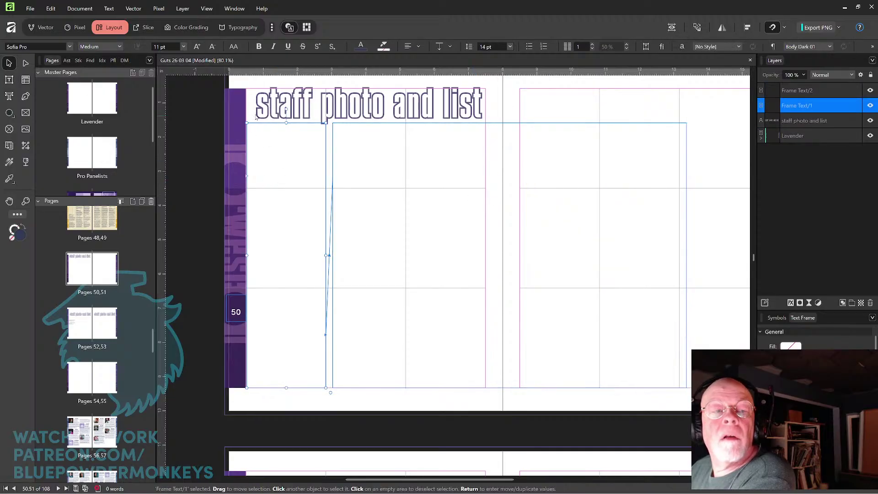
{"action": "left_click", "coordinate": [493, 169]}
{"action": "key", "text": "Delete"}
Enable editing in the NWC 48 Org Chart Excel workbook, paste its staff list into page 50's text frame, and widen the frame onto page 51.
{"action": "double_click", "coordinate": [311, 168]}
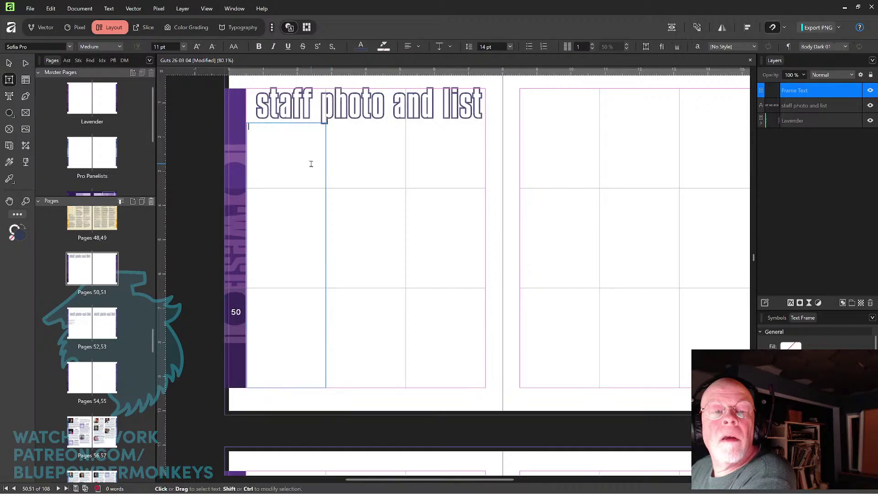
{"action": "key", "text": "Escape"}
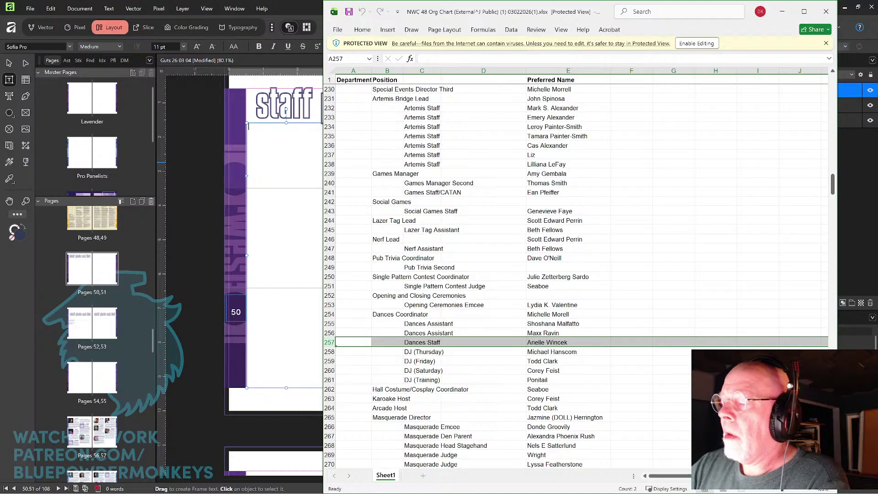
{"action": "left_click", "coordinate": [697, 45]}
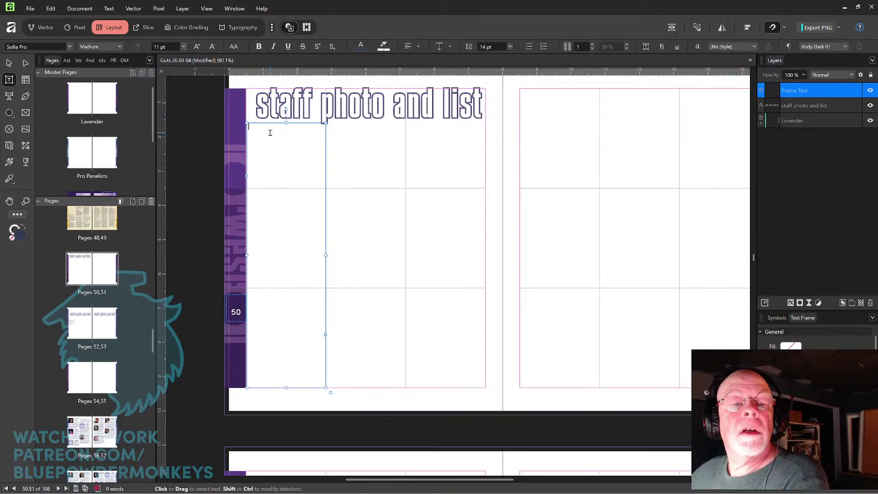
{"action": "key", "text": "ctrl+v"}
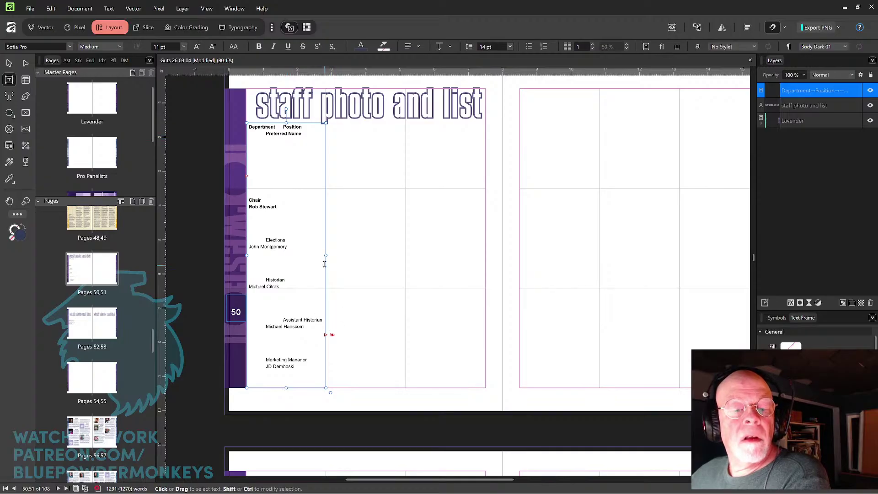
{"action": "left_click_drag", "start_coordinate": [326, 255], "coordinate": [608, 249]}
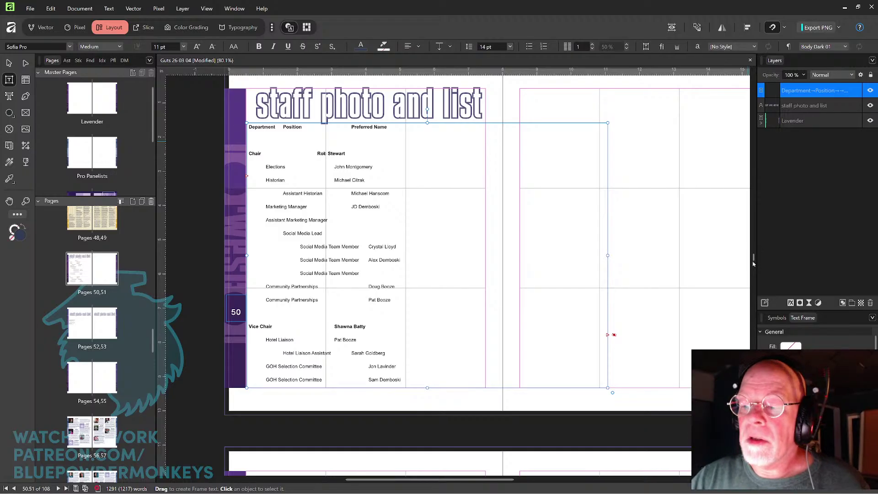
Bring up the panelist biographies on pages 56,57 with the Flowers Blue swatches, and preview the spread without guides or frame outlines.
{"action": "mouse_move", "coordinate": [753, 258]}
{"action": "left_mouse_down"}
{"action": "mouse_move", "coordinate": [751, 286]}
{"action": "mouse_move", "coordinate": [751, 275]}
{"action": "left_mouse_up"}
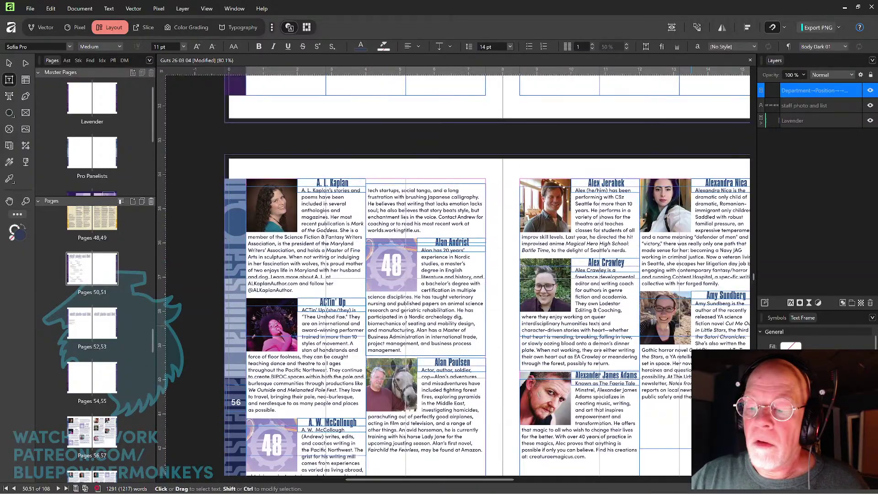
{"action": "left_click", "coordinate": [8, 64]}
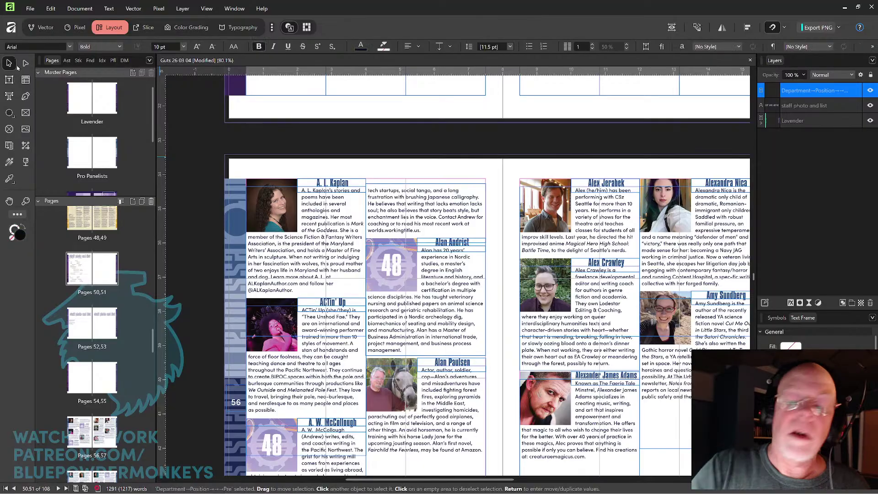
{"action": "left_click_drag", "start_coordinate": [666, 384], "coordinate": [632, 341]}
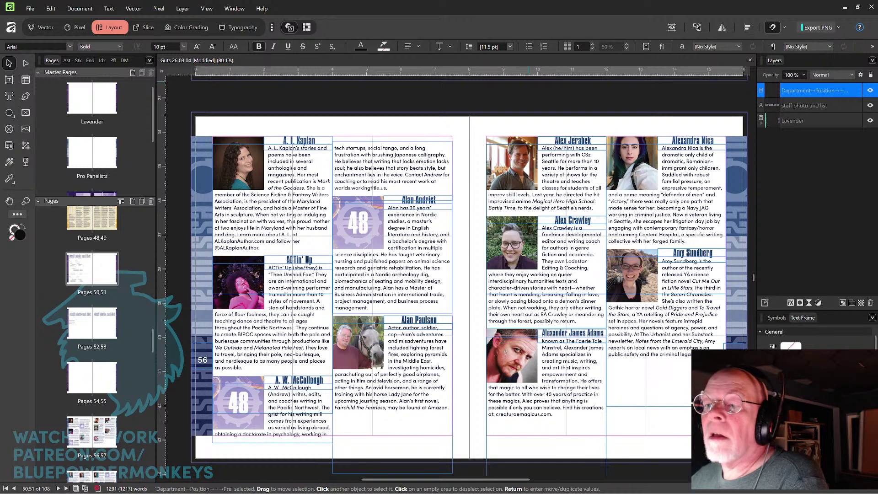
{"action": "left_click_drag", "start_coordinate": [782, 170], "coordinate": [819, 69]}
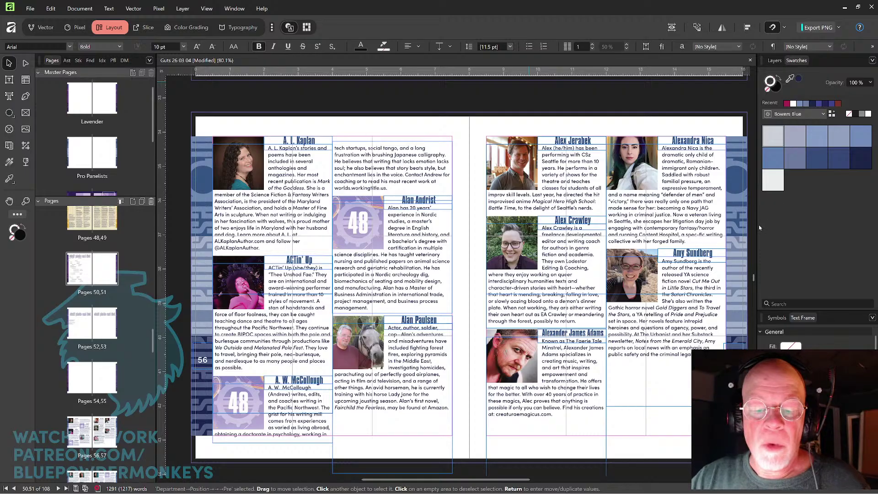
{"action": "left_click", "coordinate": [693, 120]}
{"action": "left_click_drag", "start_coordinate": [680, 313], "coordinate": [636, 267]}
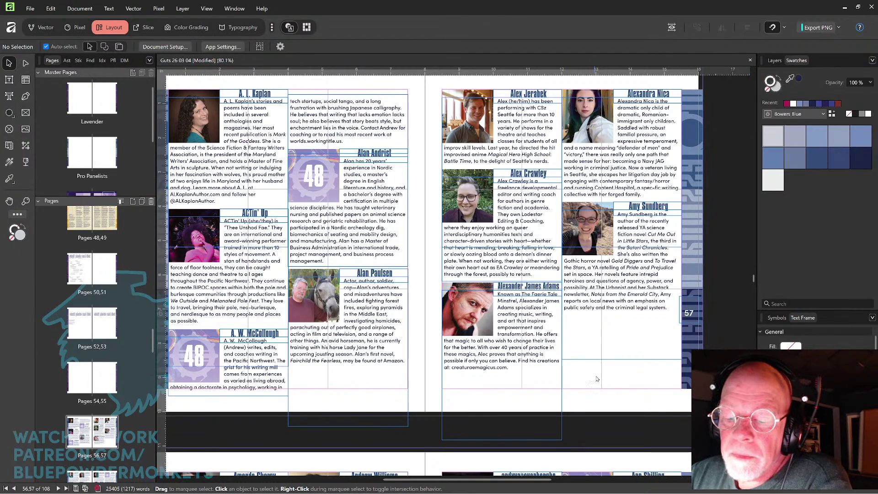
{"action": "left_click", "coordinate": [671, 27]}
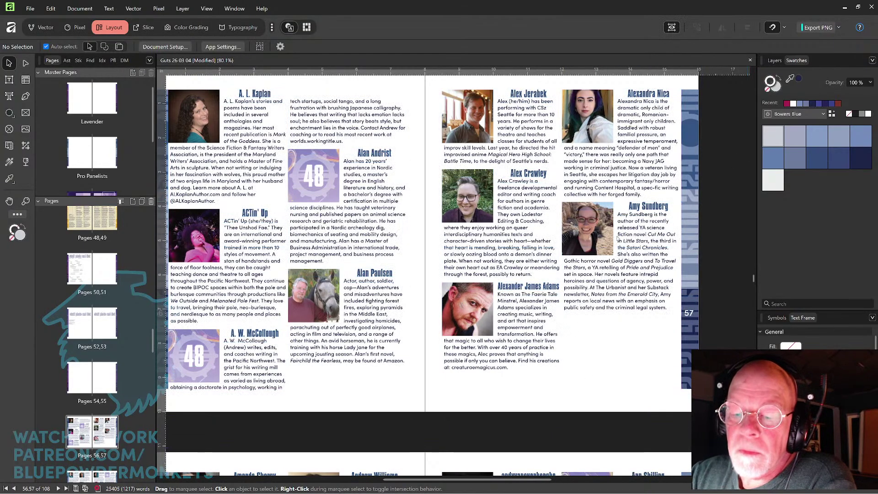
Try a small pale grey square in the empty space below the last biography on page 57.
{"action": "left_click", "coordinate": [9, 114]}
{"action": "left_click", "coordinate": [51, 111]}
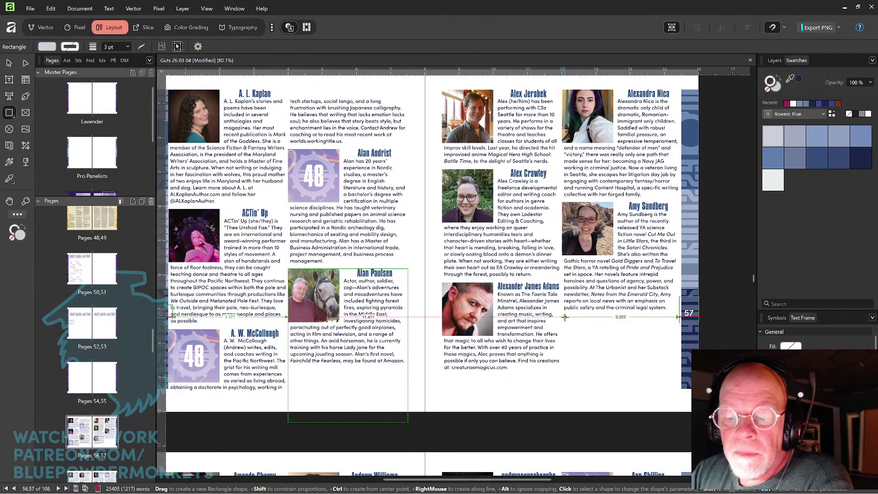
{"action": "left_click_drag", "start_coordinate": [566, 318], "coordinate": [604, 353]}
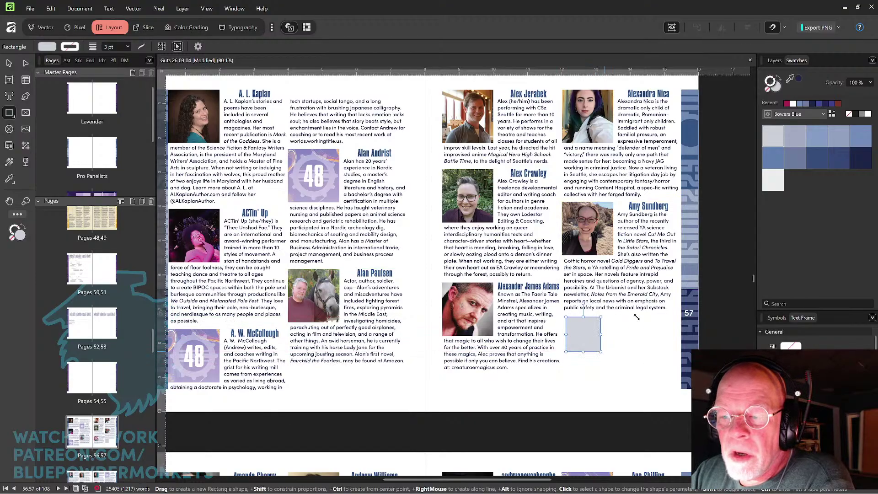
Examine the coloured squares on the Special Guest of Honor spread and return to the biographies on pages 56,57.
{"action": "scroll", "coordinate": [754, 279], "scroll_direction": "up", "scroll_amount": 1}
{"action": "left_click_drag", "start_coordinate": [754, 280], "coordinate": [744, 127]}
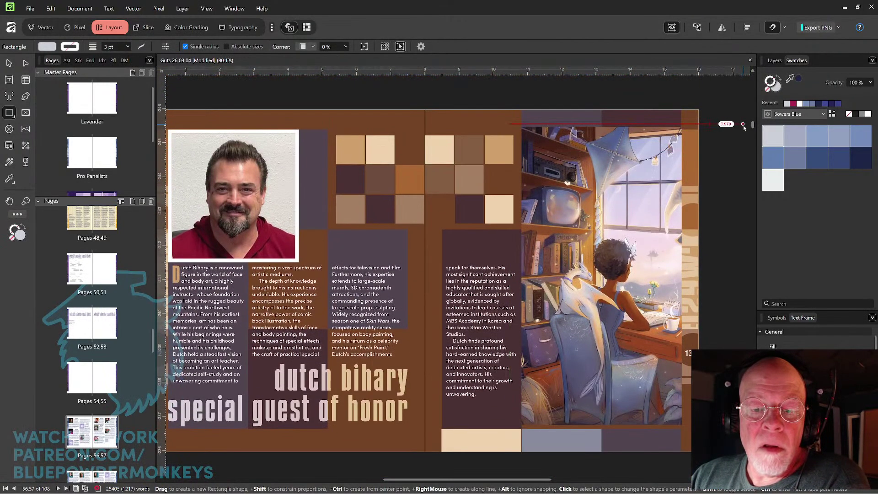
{"action": "scroll", "coordinate": [744, 128], "scroll_direction": "up", "scroll_amount": 1}
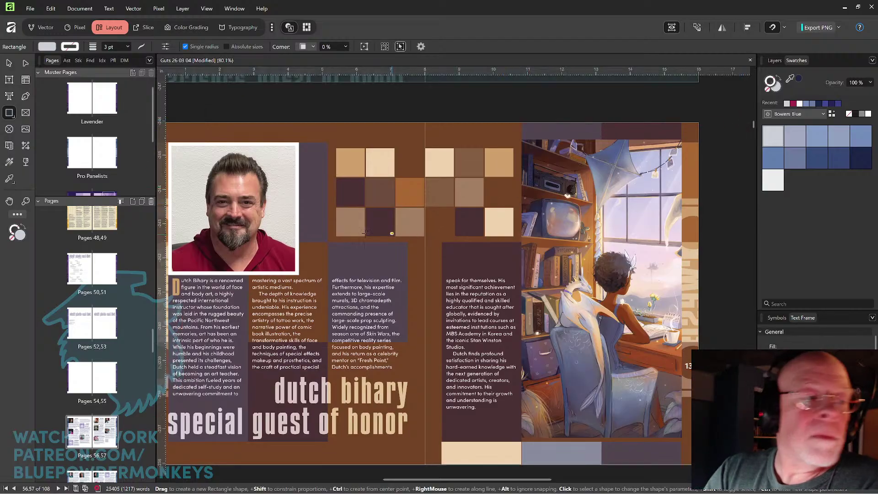
{"action": "left_click_drag", "start_coordinate": [754, 125], "coordinate": [714, 278]}
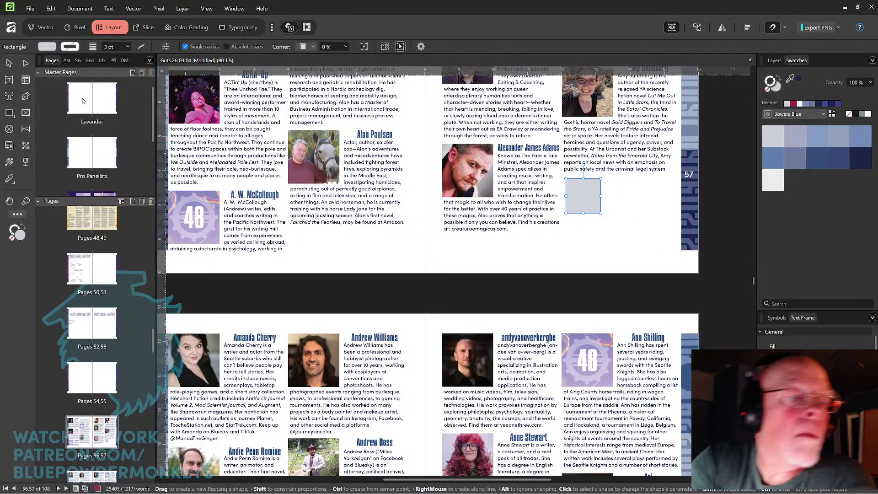
Undo the pale grey square on page 57 and view the final biographies page with the Also Attending list.
{"action": "key", "text": "v"}
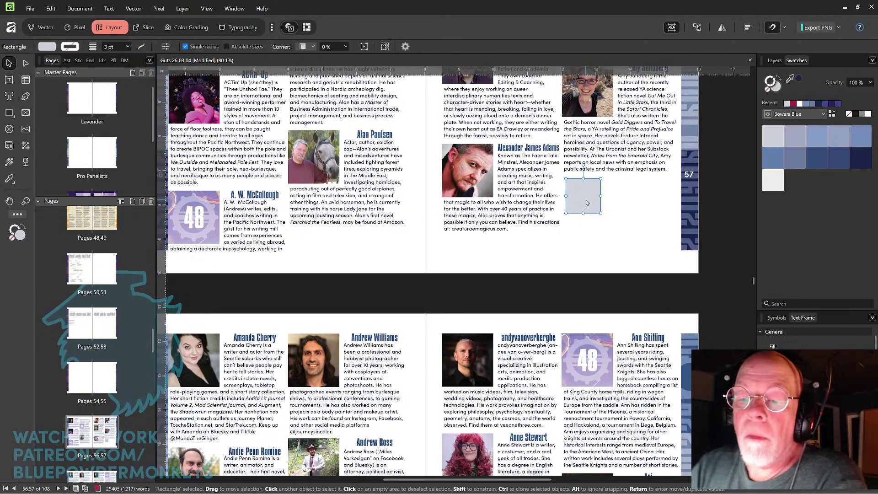
{"action": "key", "text": "ctrl+z"}
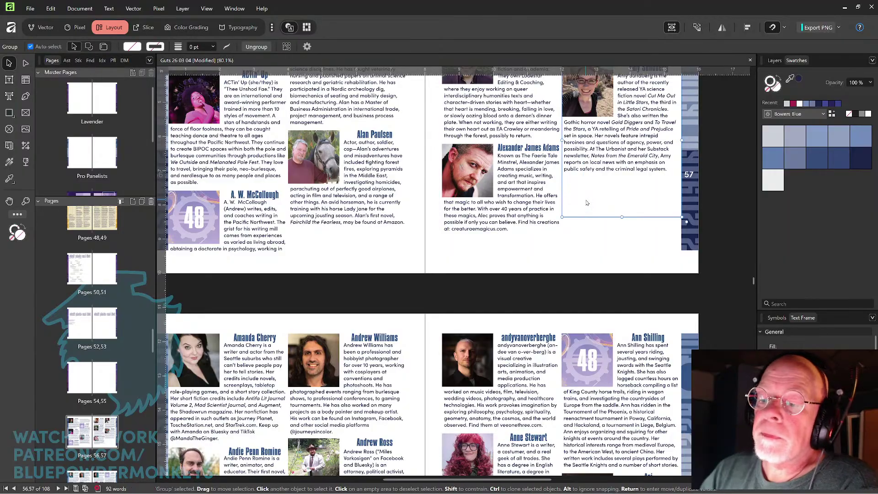
{"action": "left_click_drag", "start_coordinate": [753, 281], "coordinate": [699, 484]}
{"action": "scroll", "coordinate": [428, 271], "scroll_direction": "down", "scroll_amount": 5}
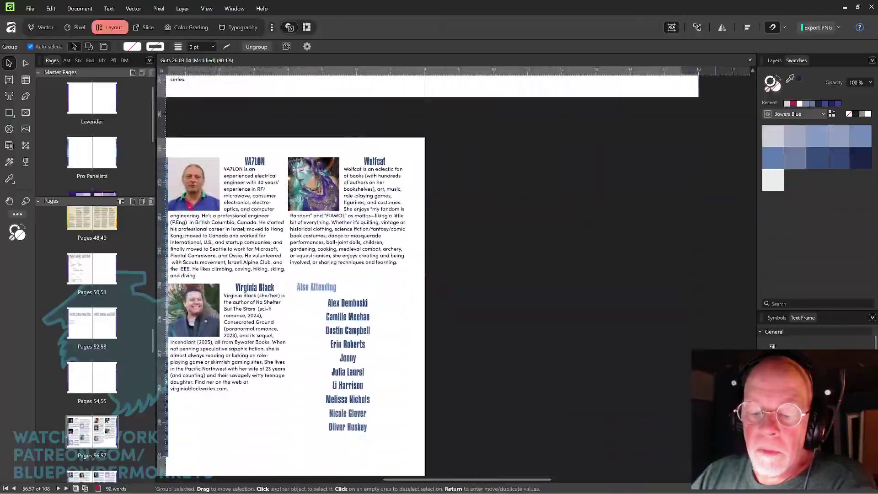
Turn guides and frame outlines back on for blank pages 54,55 and draw a small pale grey square at page 55's upper inner margin corner.
{"action": "scroll", "coordinate": [707, 293], "scroll_direction": "up", "scroll_amount": 20}
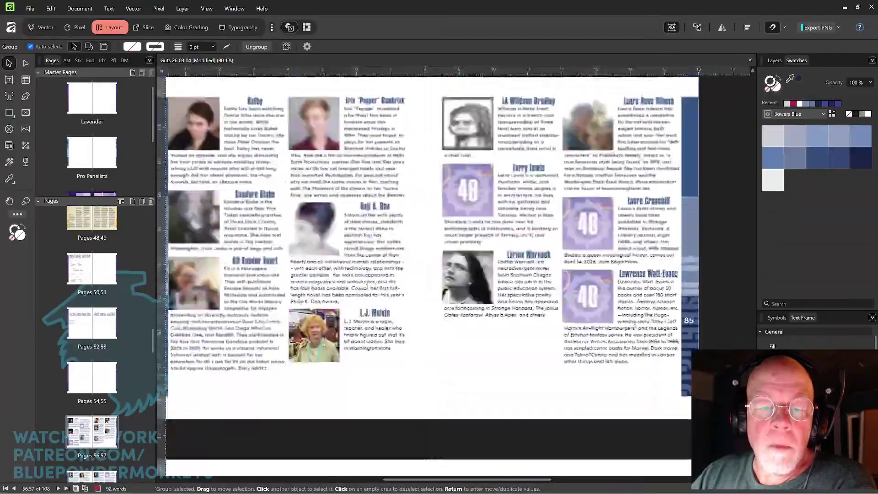
{"action": "scroll", "coordinate": [707, 292], "scroll_direction": "up", "scroll_amount": 15}
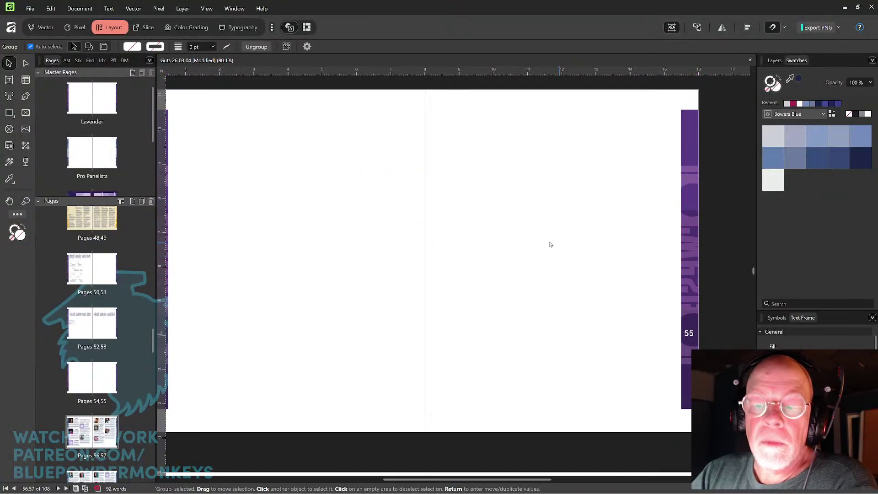
{"action": "left_click", "coordinate": [671, 28]}
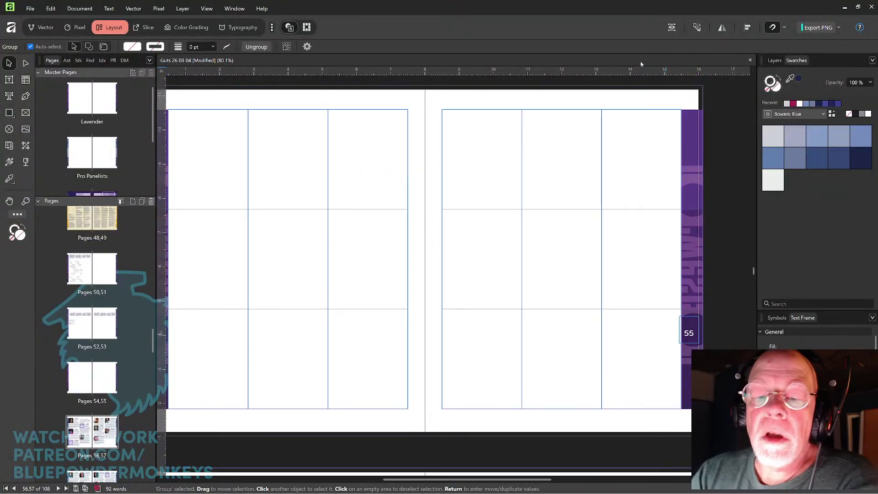
{"action": "key", "text": "m"}
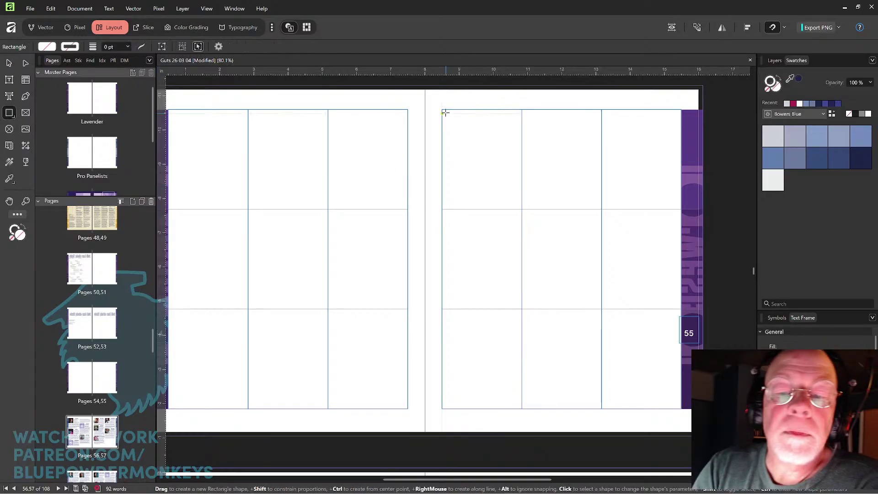
{"action": "left_click_drag", "start_coordinate": [442, 109], "coordinate": [482, 149]}
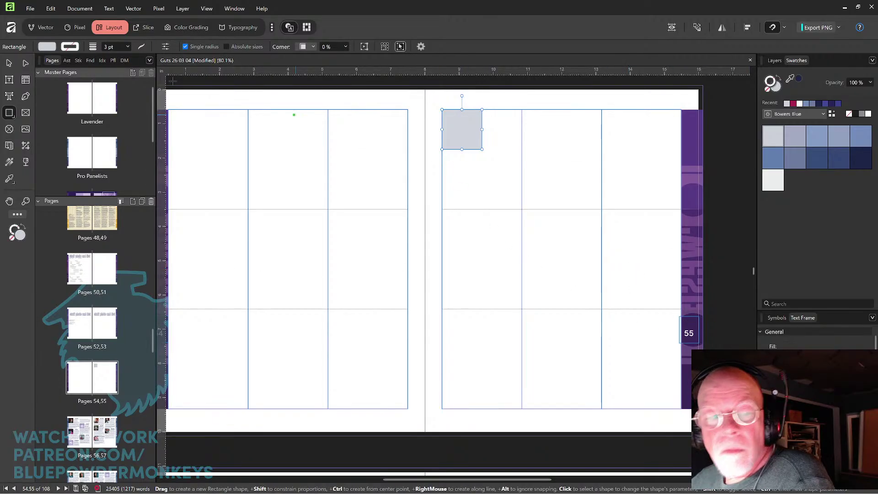
Enlarge the pale grey square on page 55 to about 1.5 in per side, keeping its corner on the margins.
{"action": "left_click", "coordinate": [9, 63]}
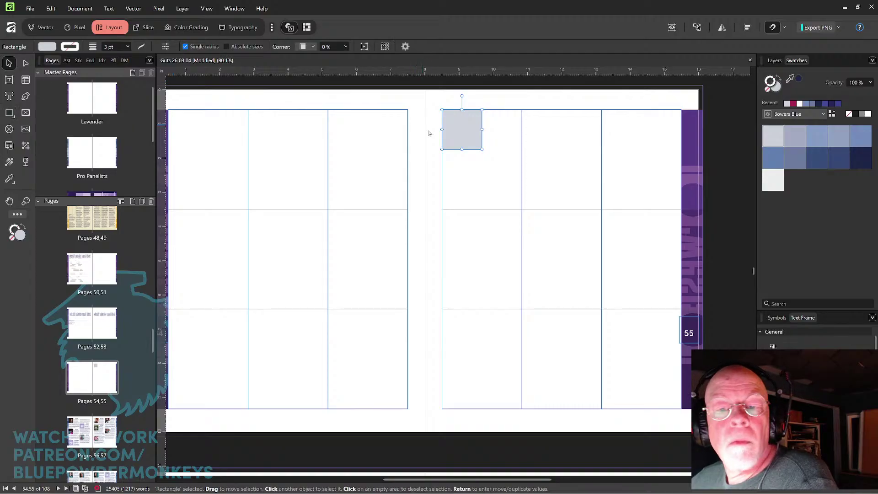
{"action": "left_click", "coordinate": [472, 171]}
{"action": "left_click", "coordinate": [464, 146]}
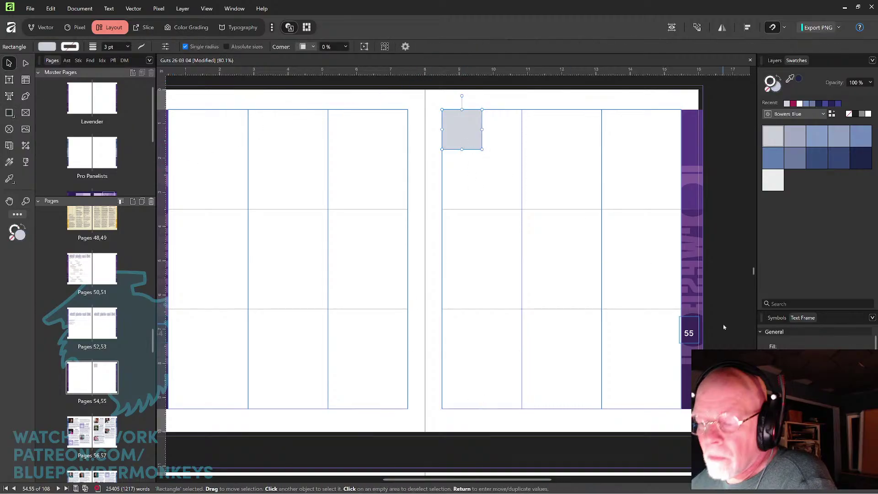
{"action": "left_click", "coordinate": [769, 318]}
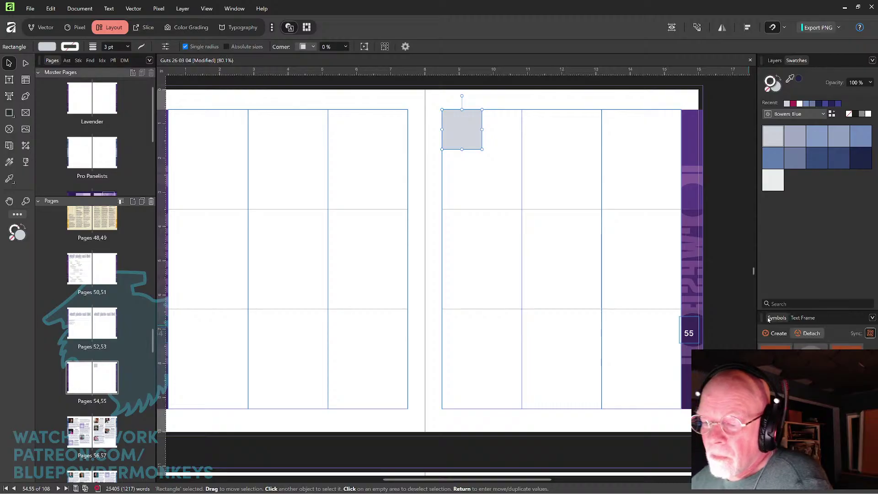
{"action": "left_click", "coordinate": [801, 317]}
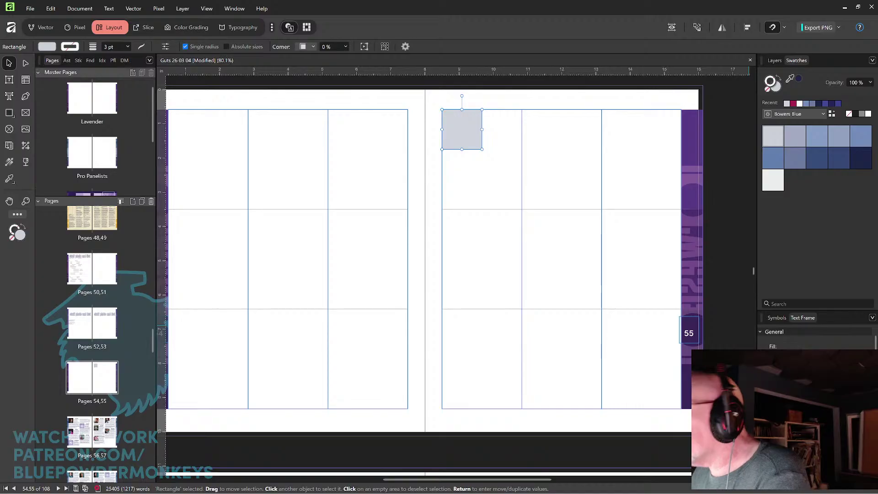
{"action": "left_click_drag", "start_coordinate": [482, 150], "coordinate": [493, 161]}
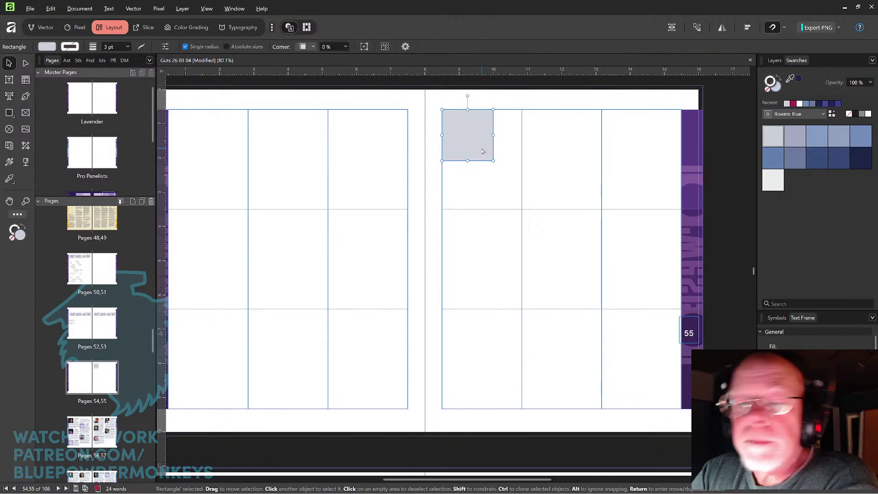
Duplicate the pale grey square twice along page 55's upper margin and butt the three squares edge to edge in a row.
{"action": "left_click_drag", "start_coordinate": [482, 150], "coordinate": [589, 152]}
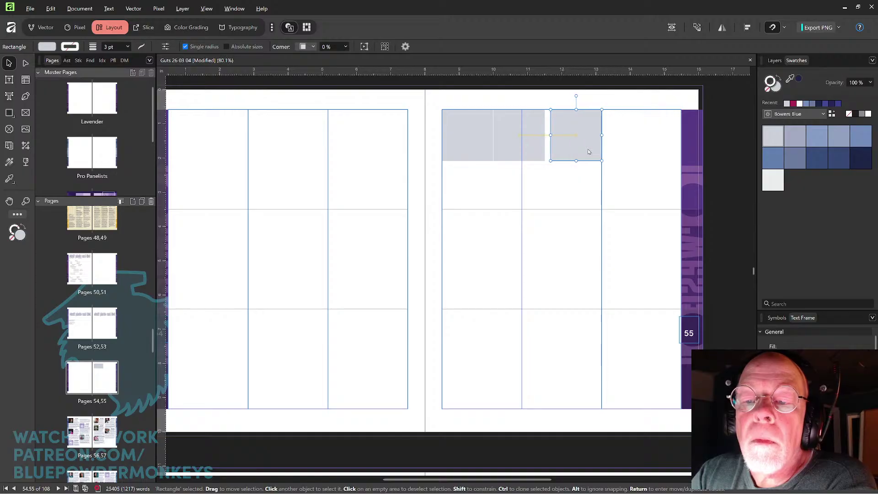
{"action": "left_click", "coordinate": [515, 153]}
{"action": "left_click_drag", "start_coordinate": [513, 153], "coordinate": [514, 154]}
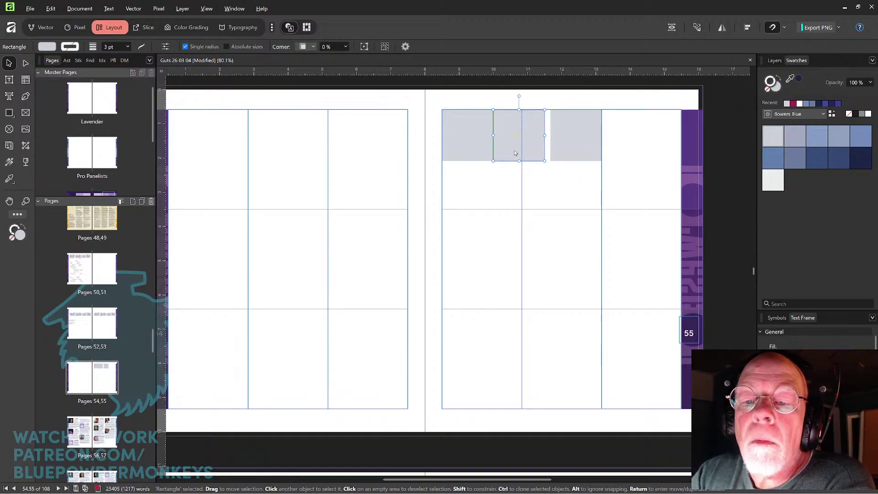
{"action": "left_click", "coordinate": [568, 147]}
{"action": "left_click_drag", "start_coordinate": [568, 147], "coordinate": [564, 147]}
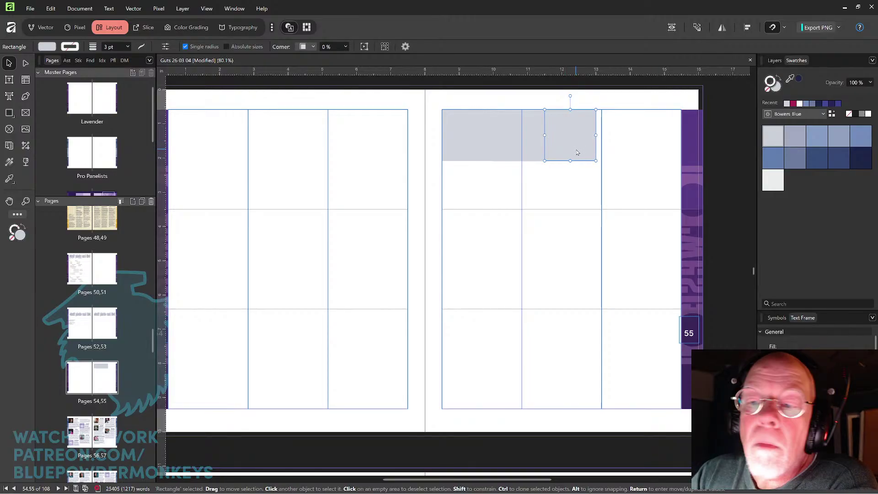
Fill the third square with the greyish lavender and the middle square with the medium blue from the Flowers Blue swatches.
{"action": "left_click", "coordinate": [795, 136]}
{"action": "left_click", "coordinate": [536, 151]}
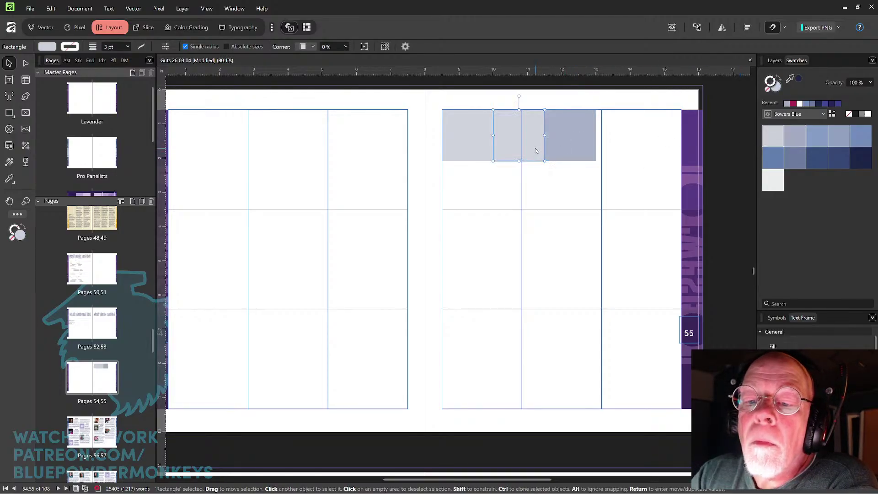
{"action": "left_click", "coordinate": [857, 136]}
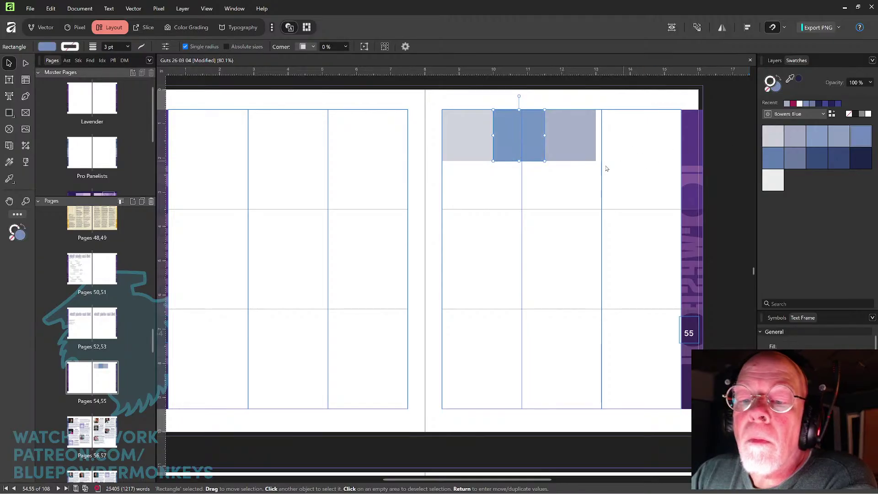
Go back through the staff photo and list placeholders on pages 52,53 to the staff list on pages 50,51.
{"action": "left_click", "coordinate": [582, 179]}
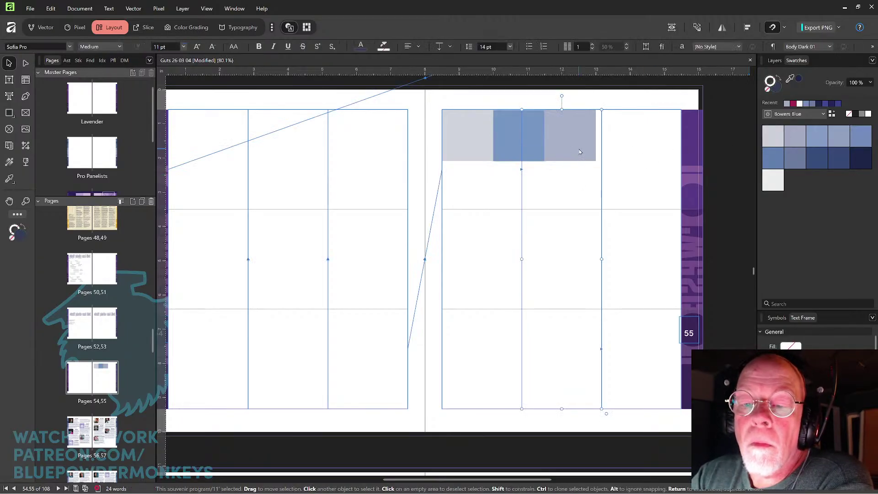
{"action": "left_click_drag", "start_coordinate": [540, 209], "coordinate": [531, 300]}
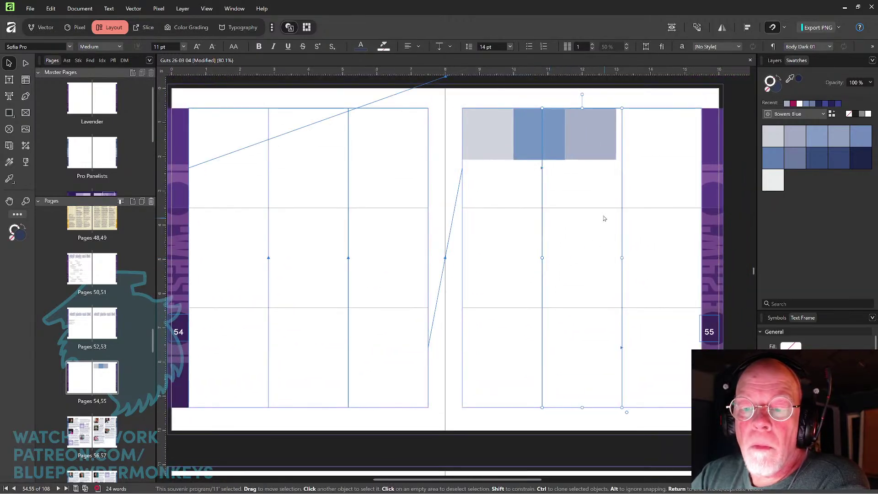
{"action": "scroll", "coordinate": [604, 218], "scroll_direction": "up", "scroll_amount": 8}
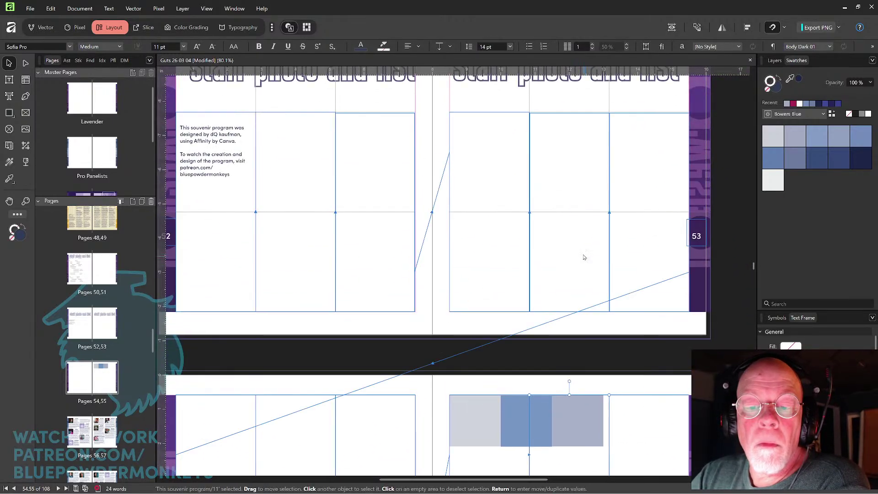
{"action": "scroll", "coordinate": [584, 258], "scroll_direction": "up", "scroll_amount": 8}
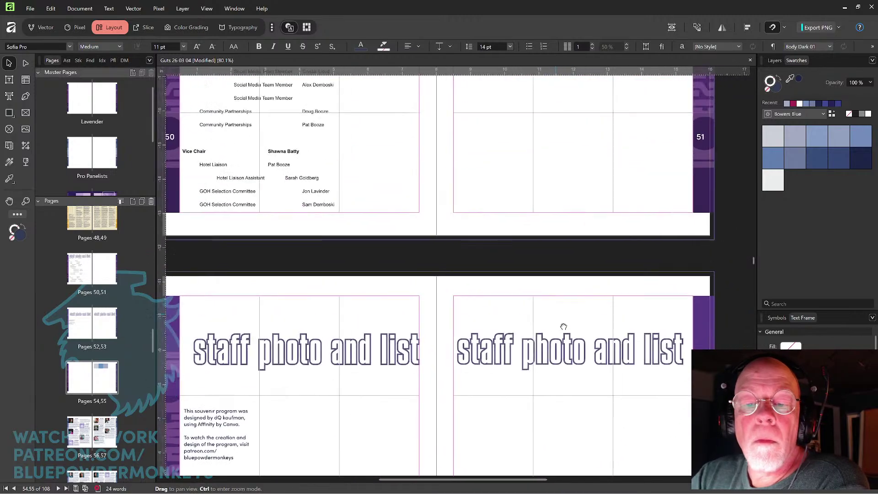
Delete the staff list text frame that spans pages 50 and 51, keeping the heading.
{"action": "scroll", "coordinate": [563, 326], "scroll_direction": "up", "scroll_amount": 1}
{"action": "scroll", "coordinate": [575, 230], "scroll_direction": "up", "scroll_amount": 3}
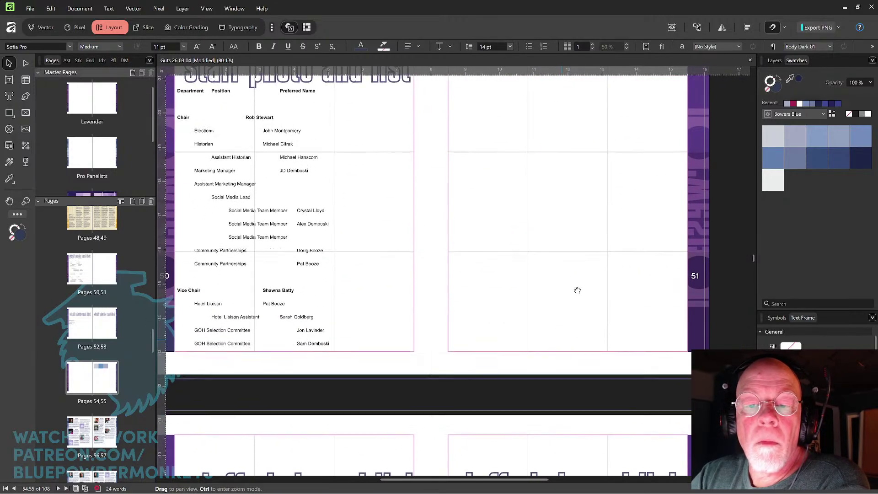
{"action": "scroll", "coordinate": [577, 290], "scroll_direction": "up", "scroll_amount": 1}
{"action": "left_click", "coordinate": [530, 289]}
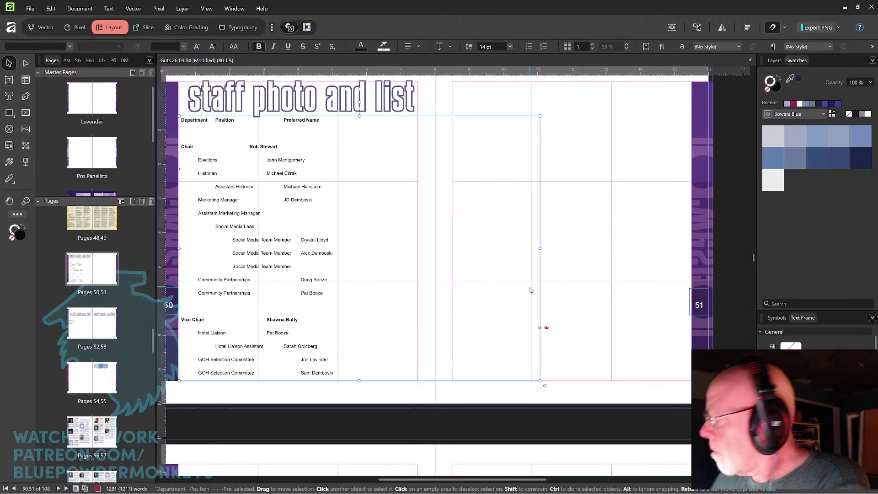
{"action": "key", "text": "Delete"}
Delete the empty linked text frames on pages 52 and 53, keeping the designer credit frame on page 52.
{"action": "scroll", "coordinate": [531, 293], "scroll_direction": "down", "scroll_amount": 6}
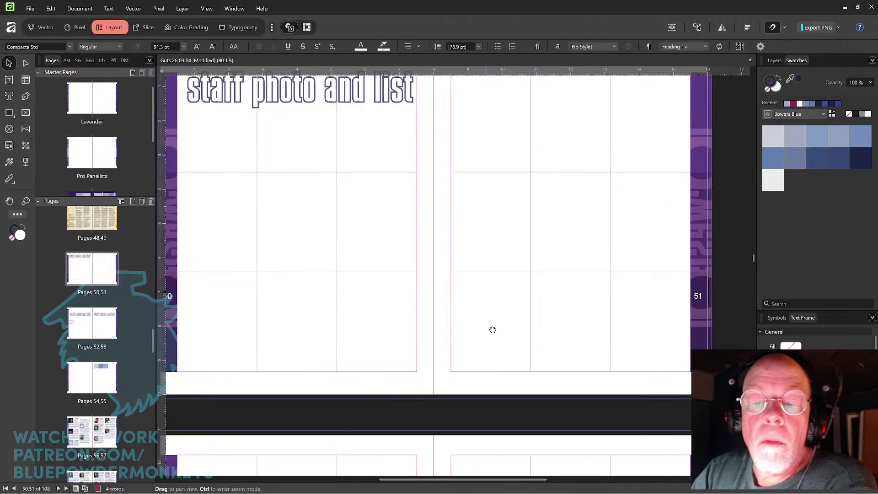
{"action": "scroll", "coordinate": [540, 275], "scroll_direction": "down", "scroll_amount": 8}
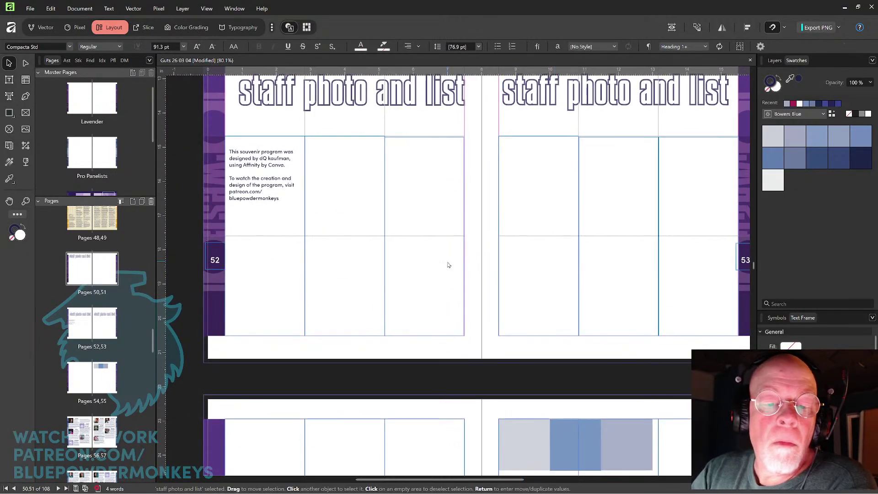
{"action": "left_click", "coordinate": [448, 267]}
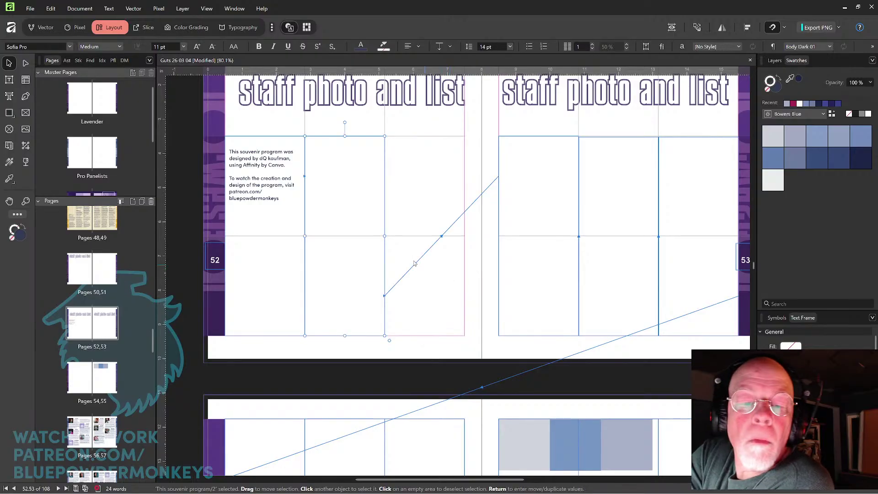
{"action": "key", "text": "t"}
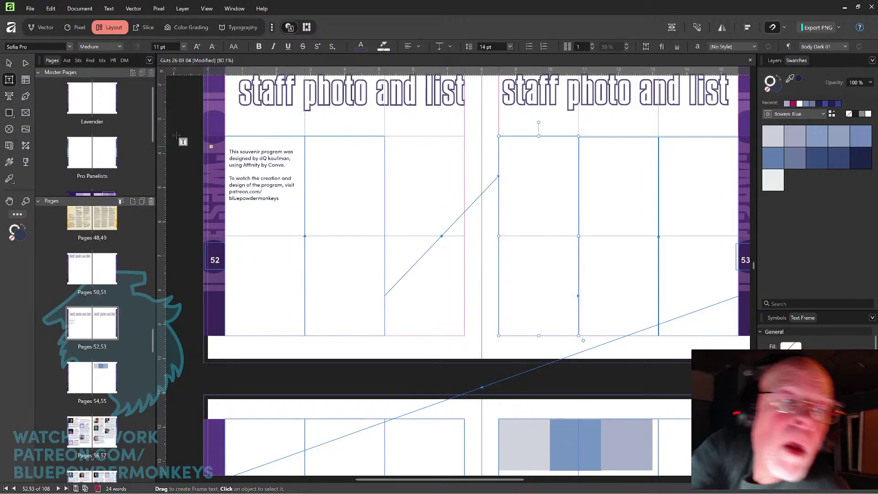
{"action": "key", "text": "Escape"}
{"action": "left_click", "coordinate": [367, 200]}
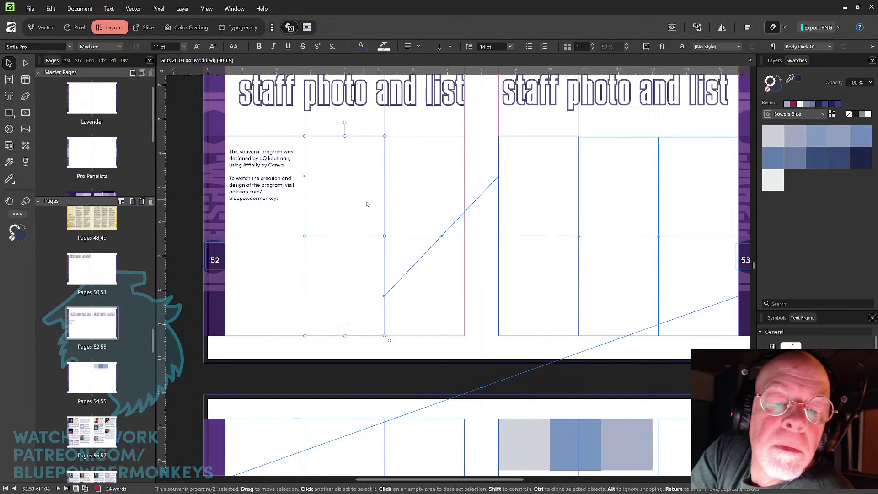
{"action": "key", "text": "Delete"}
{"action": "left_click", "coordinate": [526, 193]}
{"action": "key", "text": "Delete"}
{"action": "left_click", "coordinate": [598, 186]}
{"action": "key", "text": "Delete"}
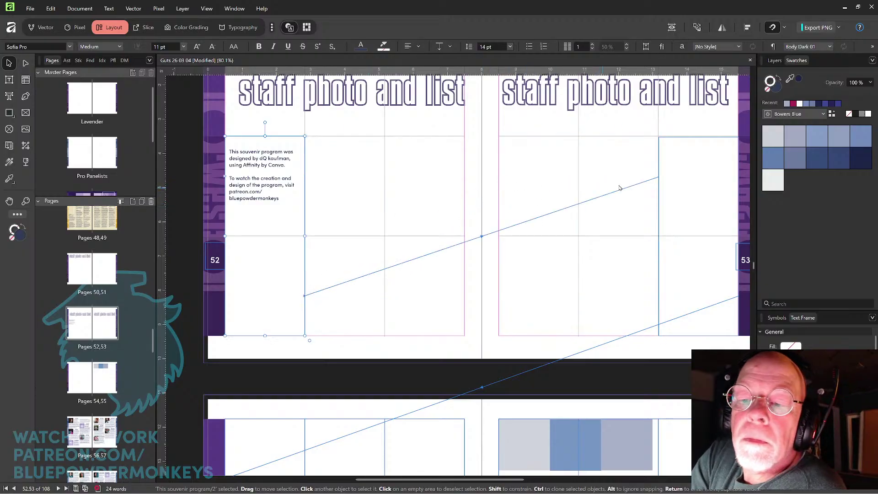
{"action": "left_click", "coordinate": [641, 184]}
{"action": "left_click", "coordinate": [668, 182]}
{"action": "key", "text": "Delete"}
Delete the empty linked text frames on page 54.
{"action": "scroll", "coordinate": [594, 226], "scroll_direction": "down", "scroll_amount": 8}
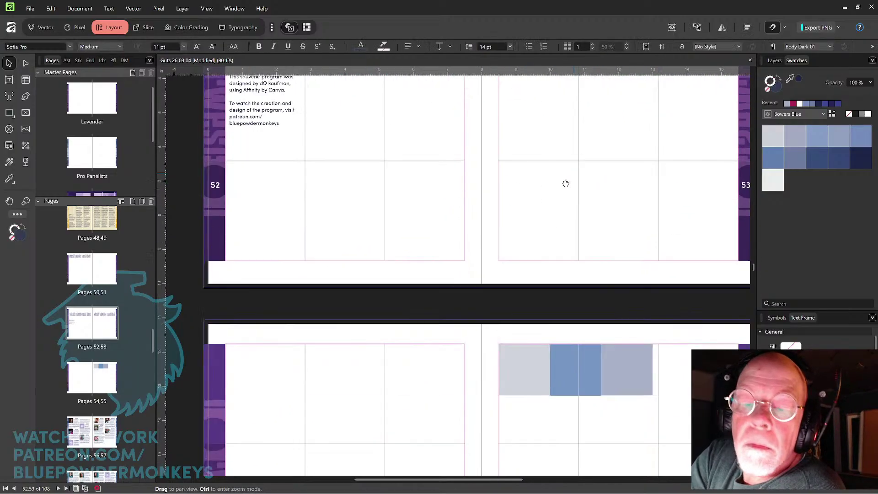
{"action": "left_click_drag", "start_coordinate": [309, 153], "coordinate": [490, 221]}
{"action": "key", "text": "Delete"}
{"action": "double_click", "coordinate": [590, 268]}
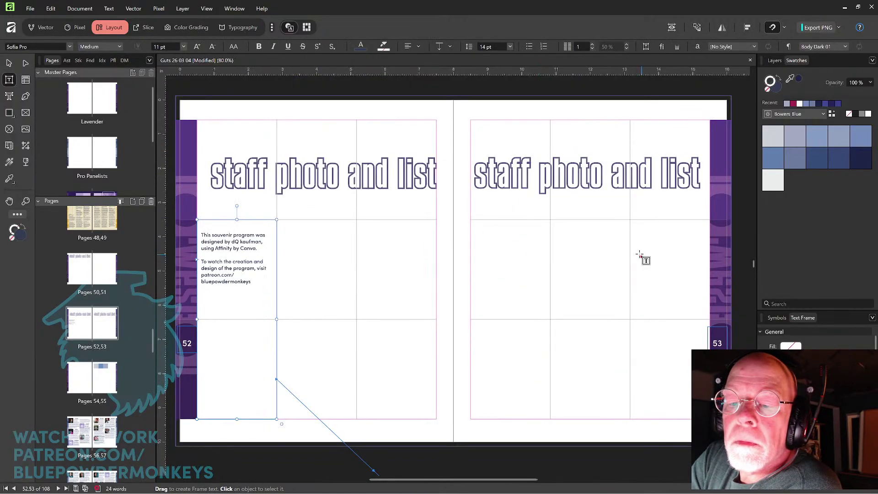
{"action": "left_click", "coordinate": [9, 63]}
{"action": "left_click", "coordinate": [549, 270]}
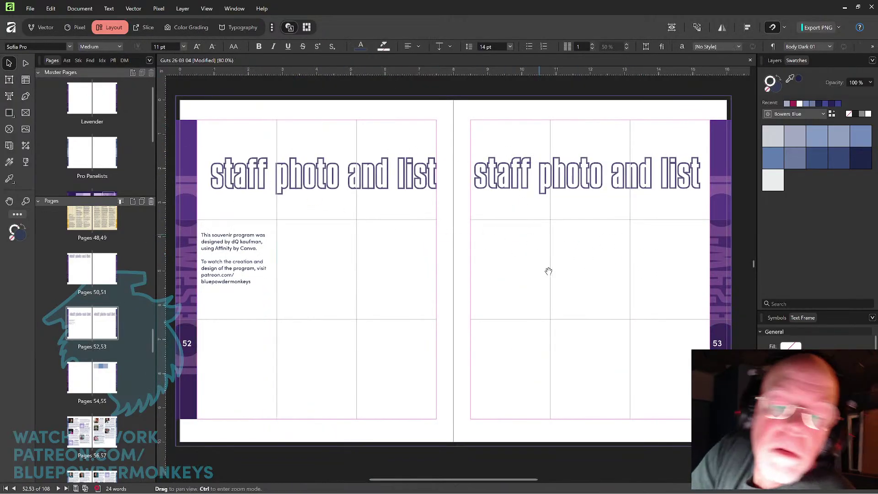
Remove the empty linked text frames from page 55, keeping the three coloured squares.
{"action": "scroll", "coordinate": [567, 102], "scroll_direction": "down", "scroll_amount": 8}
{"action": "scroll", "coordinate": [592, 143], "scroll_direction": "down", "scroll_amount": 2}
{"action": "left_click", "coordinate": [588, 216]}
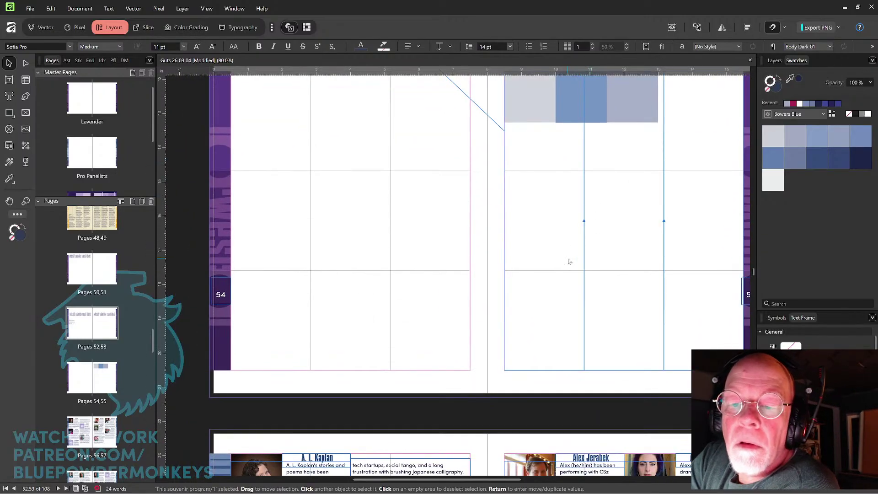
{"action": "double_click", "coordinate": [619, 252]}
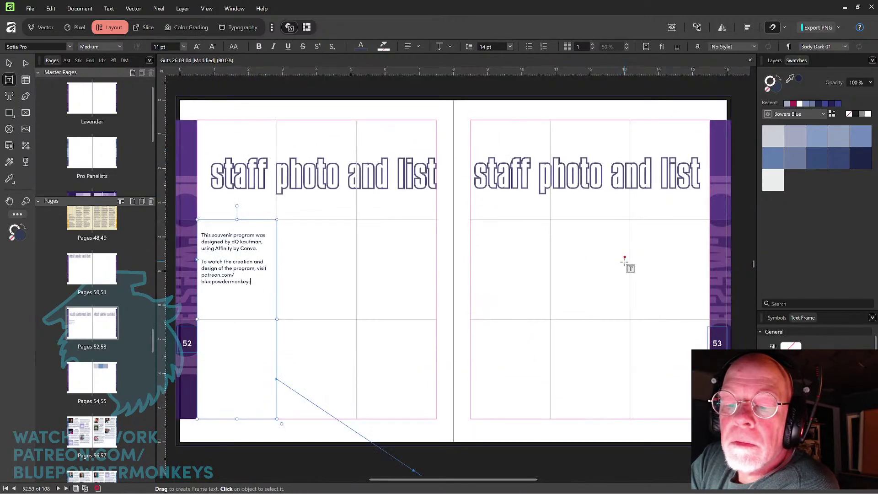
{"action": "left_click", "coordinate": [9, 63]}
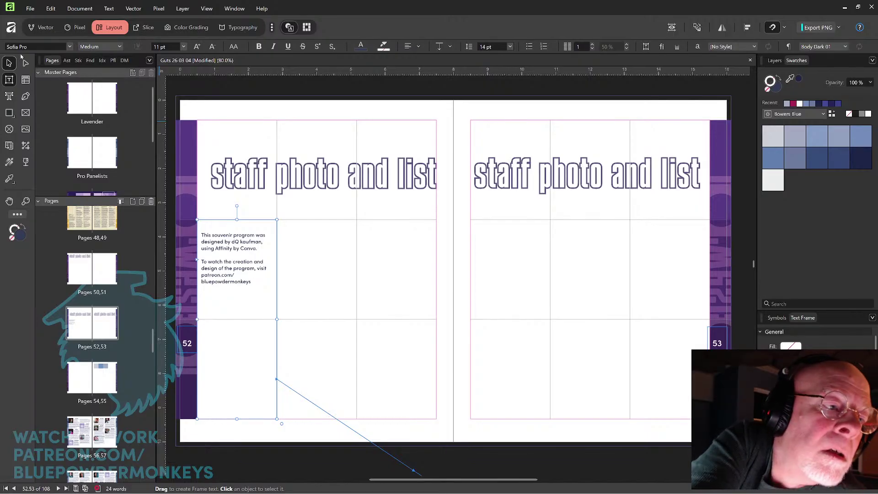
{"action": "left_click", "coordinate": [553, 243]}
{"action": "scroll", "coordinate": [563, 120], "scroll_direction": "down", "scroll_amount": 8}
{"action": "scroll", "coordinate": [572, 129], "scroll_direction": "down", "scroll_amount": 2}
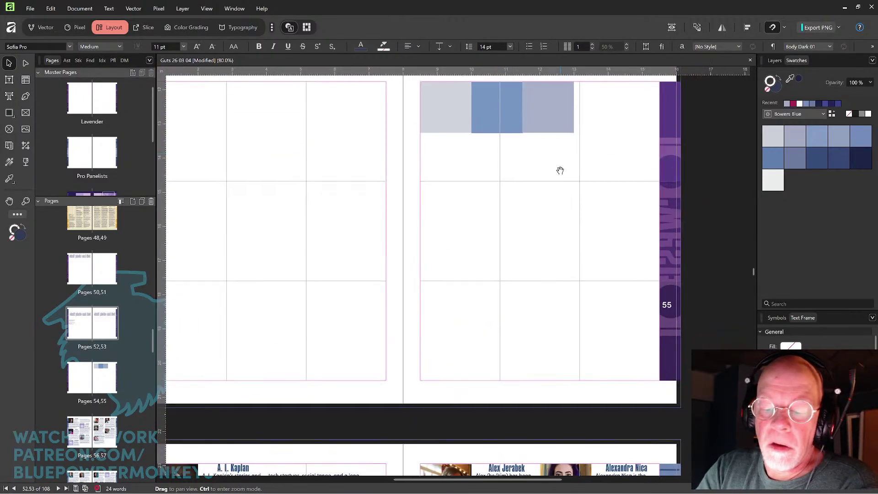
{"action": "left_click", "coordinate": [559, 170]}
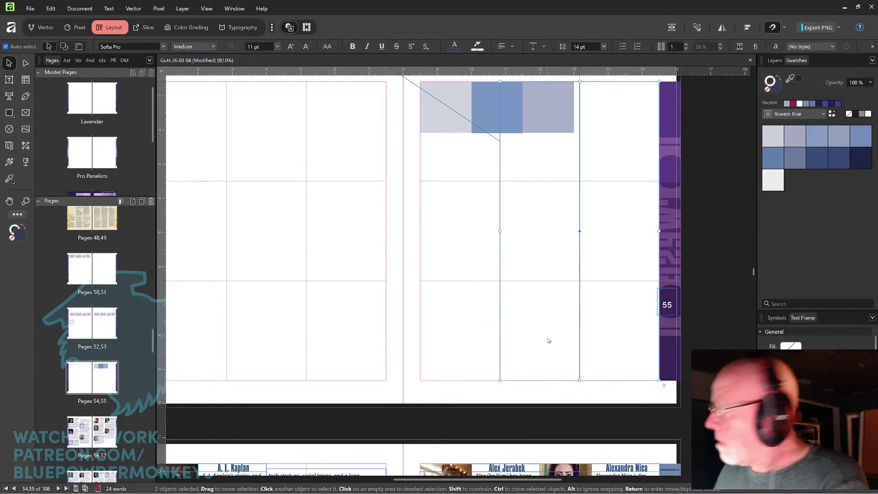
{"action": "key", "text": "ctrl+z"}
{"action": "scroll", "coordinate": [549, 340], "scroll_direction": "up", "scroll_amount": 2}
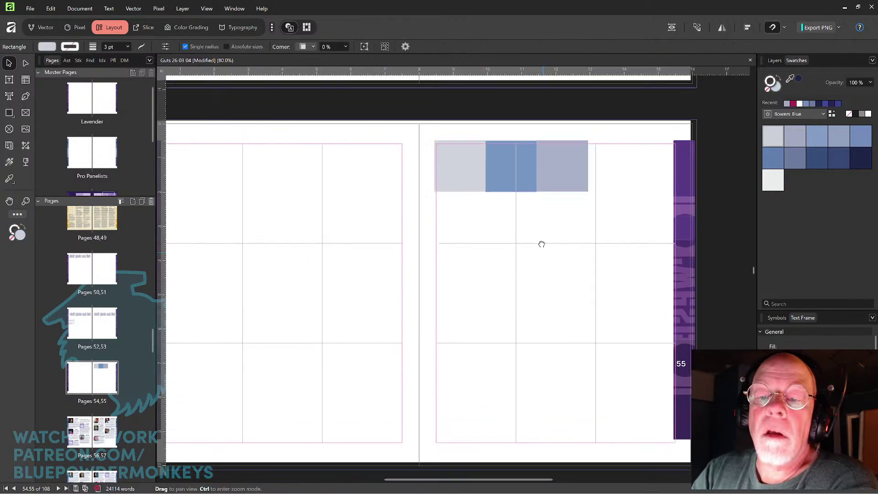
Duplicate the row of three coloured squares on page 55 to a spot just below the original row.
{"action": "left_click_drag", "start_coordinate": [575, 230], "coordinate": [439, 156]}
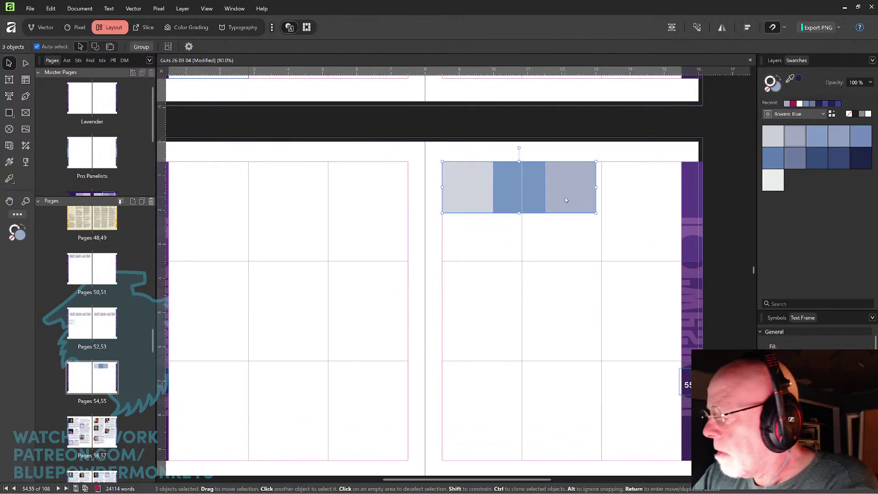
{"action": "mouse_move", "coordinate": [561, 199]}
{"action": "left_mouse_down"}
{"action": "mouse_move", "coordinate": [560, 263]}
{"action": "mouse_move", "coordinate": [561, 254]}
{"action": "left_mouse_up"}
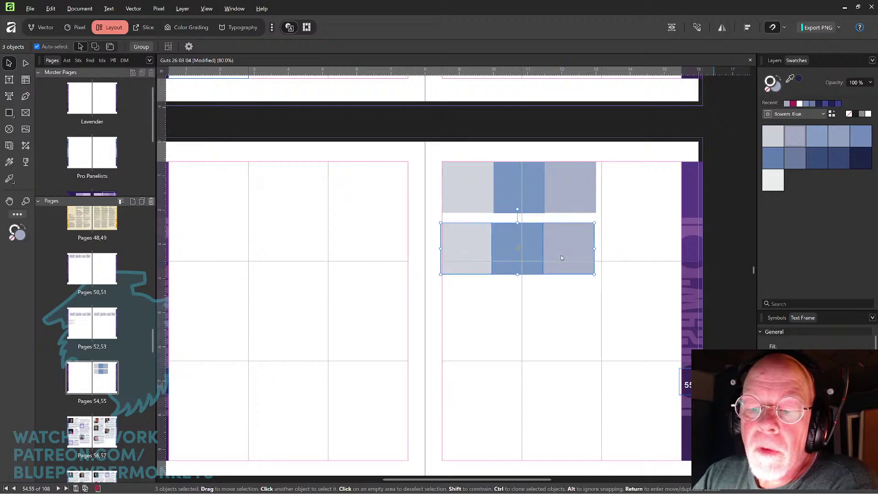
Align the three squares of the original row vertically to the top of the page margin.
{"action": "left_click", "coordinate": [567, 206]}
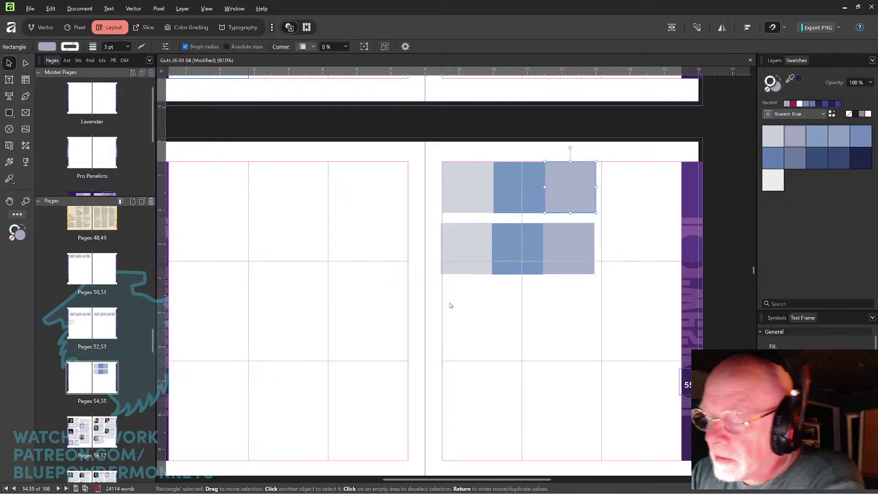
{"action": "left_click", "coordinate": [502, 186], "text": "shift"}
{"action": "left_click", "coordinate": [467, 188], "text": "shift"}
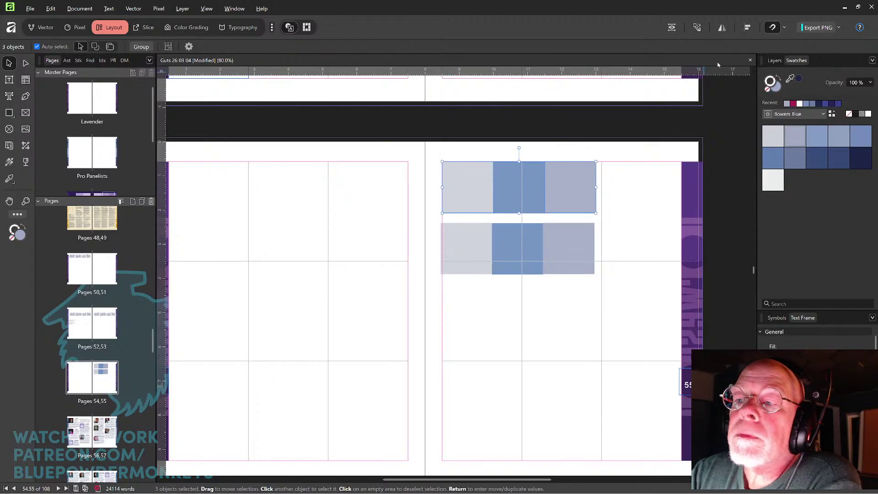
{"action": "left_click", "coordinate": [747, 27]}
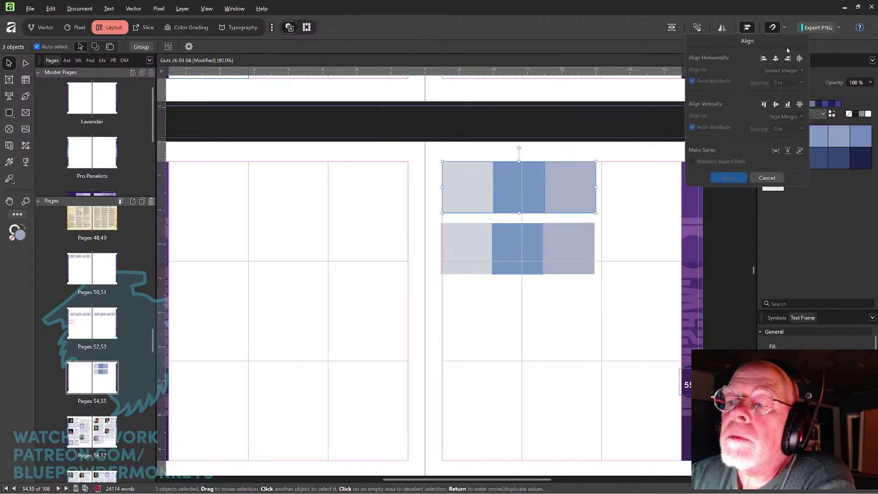
{"action": "left_click", "coordinate": [763, 105]}
{"action": "left_click", "coordinate": [608, 232]}
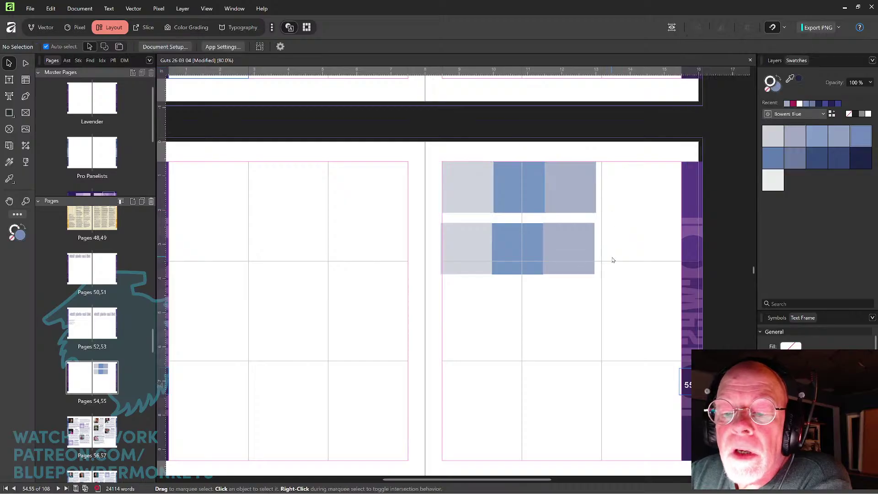
Delete the loose duplicate row and stack two copies of the original row flush beneath it as a 3 by 3 grid.
{"action": "left_click_drag", "start_coordinate": [613, 260], "coordinate": [490, 245]}
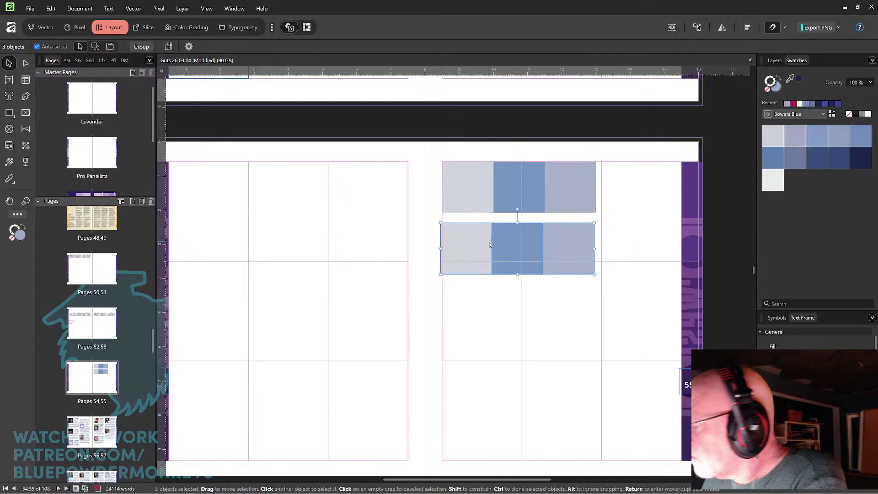
{"action": "key", "text": "Delete"}
{"action": "left_click_drag", "start_coordinate": [588, 244], "coordinate": [464, 182]}
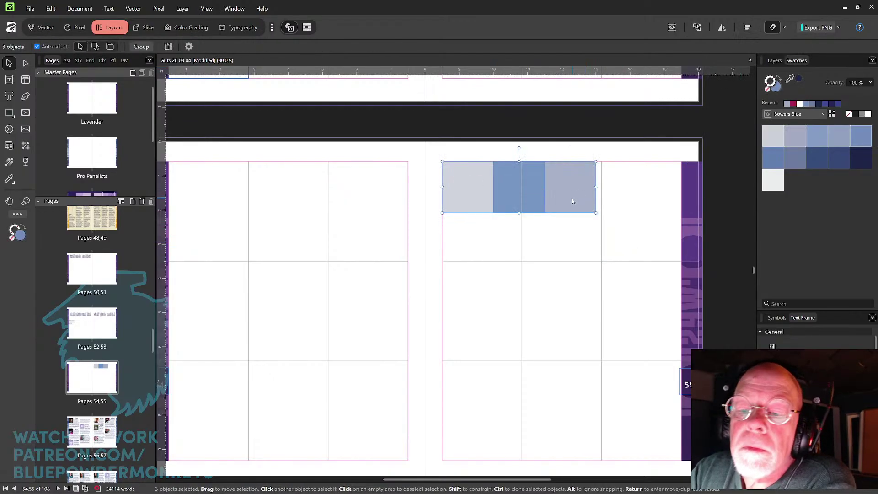
{"action": "left_click_drag", "start_coordinate": [572, 199], "coordinate": [573, 298]}
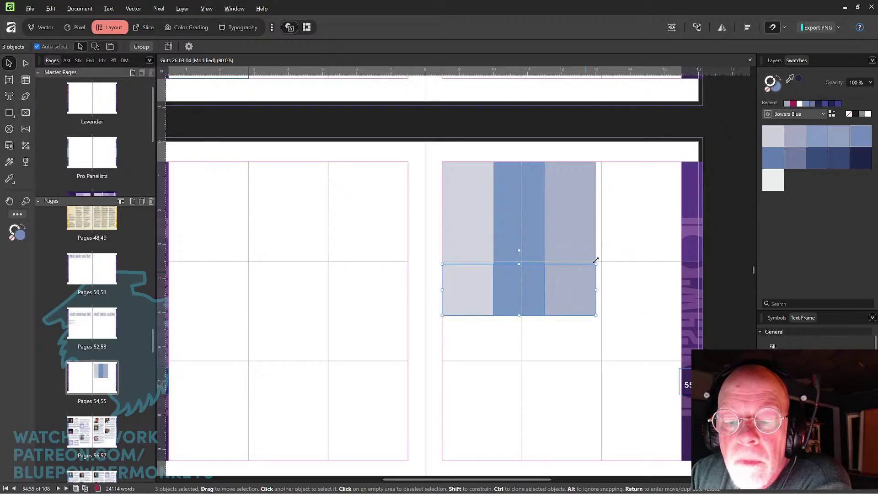
{"action": "left_click", "coordinate": [614, 251]}
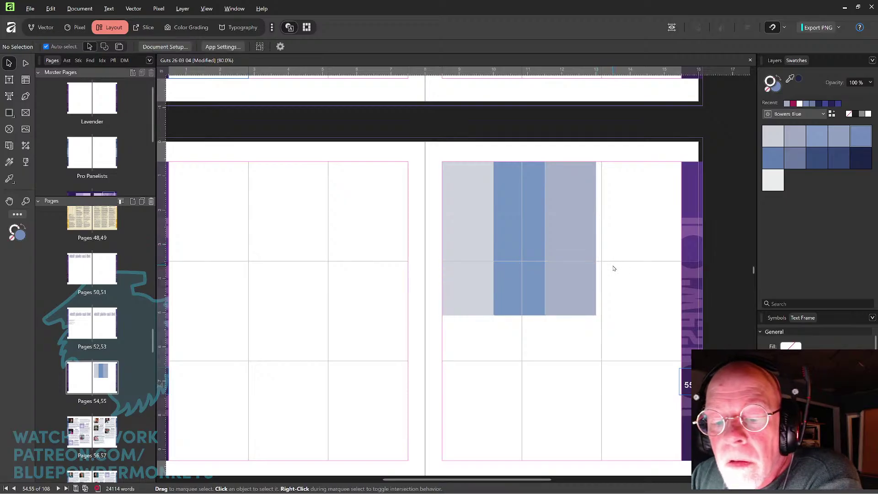
Recolour the grid's middle row with palette swatches: medium blue for the right square, dark blue for the centre and light blue for the left.
{"action": "scroll", "coordinate": [619, 219], "scroll_direction": "up", "scroll_amount": 3}
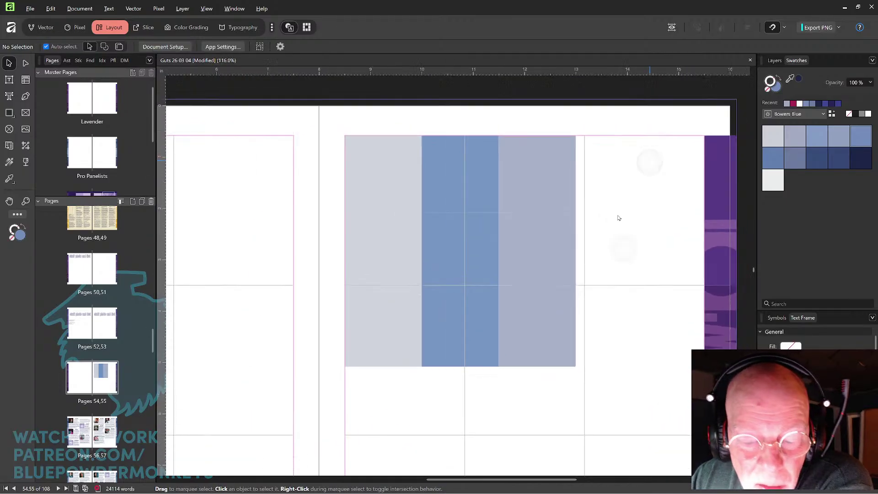
{"action": "key", "text": "m"}
{"action": "left_click_drag", "start_coordinate": [511, 212], "coordinate": [582, 283]}
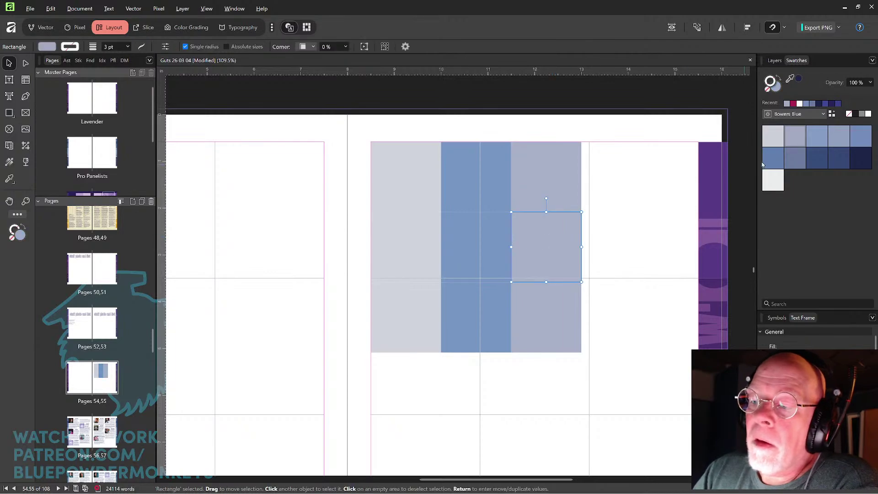
{"action": "left_click", "coordinate": [768, 162]}
{"action": "left_click", "coordinate": [487, 252]}
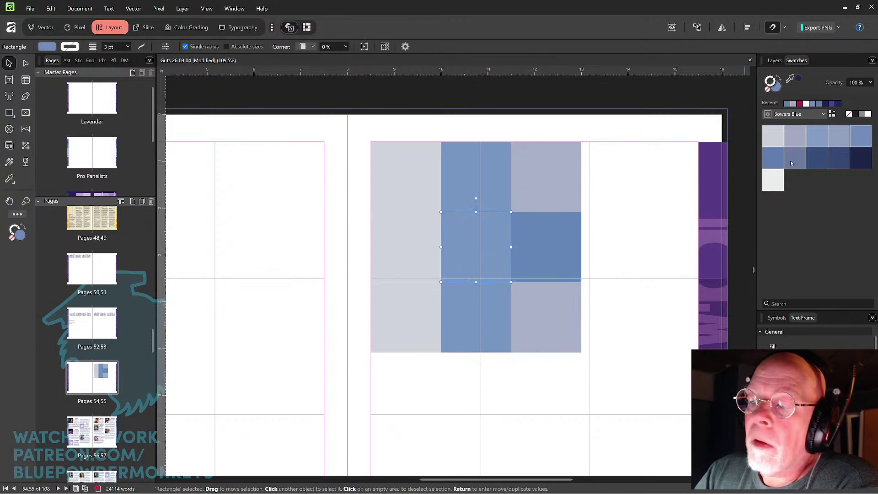
{"action": "left_click", "coordinate": [820, 162]}
{"action": "left_click", "coordinate": [424, 267]}
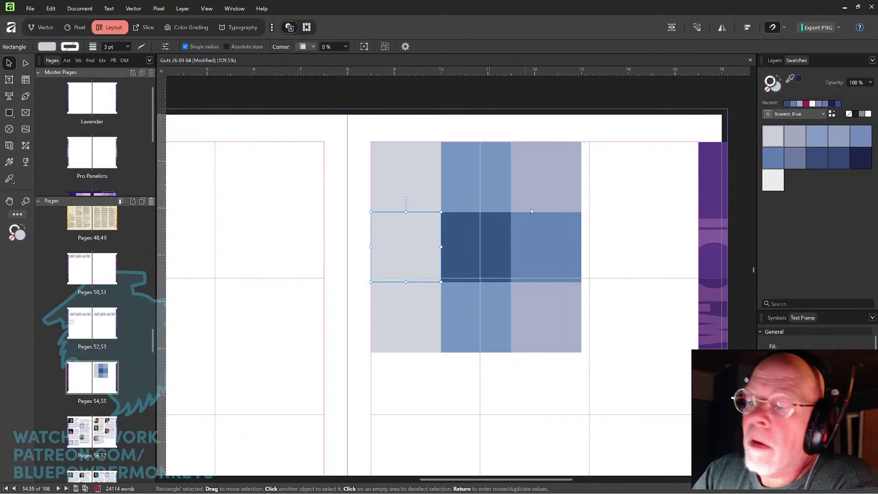
{"action": "left_click", "coordinate": [814, 140]}
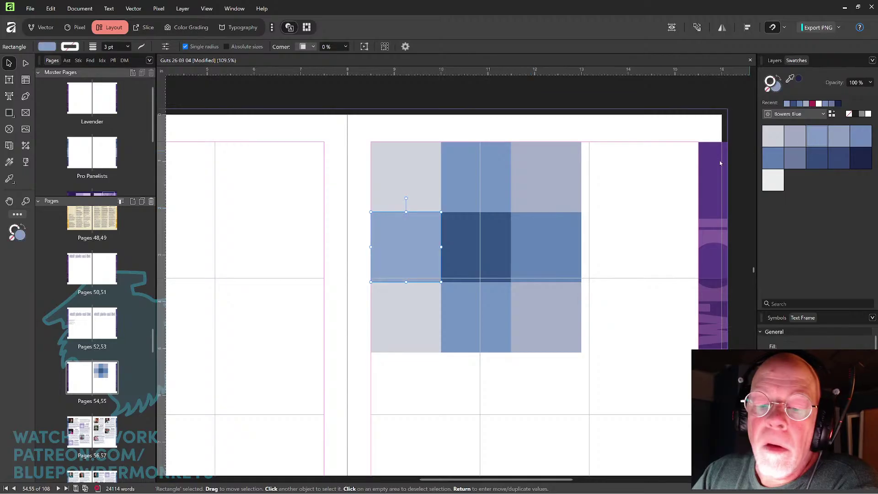
Recolour the grid's bottom row with palette swatches: off-white for the left square and slate blue for the right square.
{"action": "left_click", "coordinate": [431, 323]}
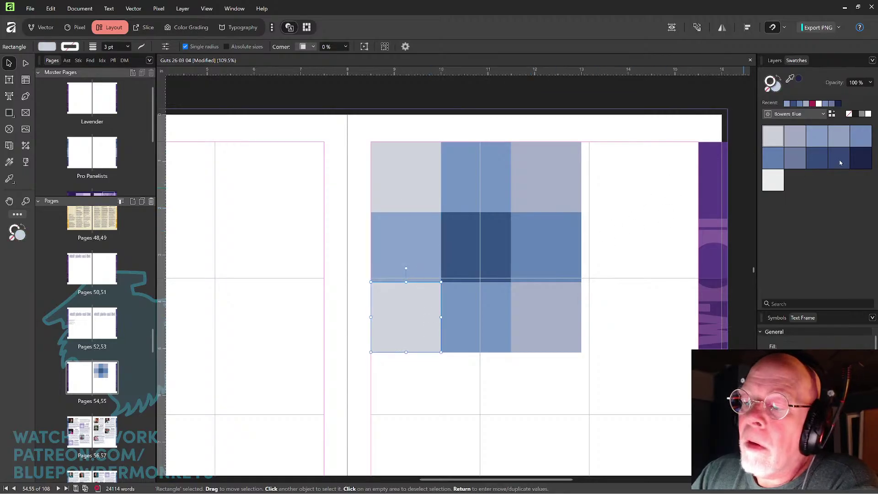
{"action": "left_click", "coordinate": [830, 163]}
{"action": "left_click", "coordinate": [776, 181]}
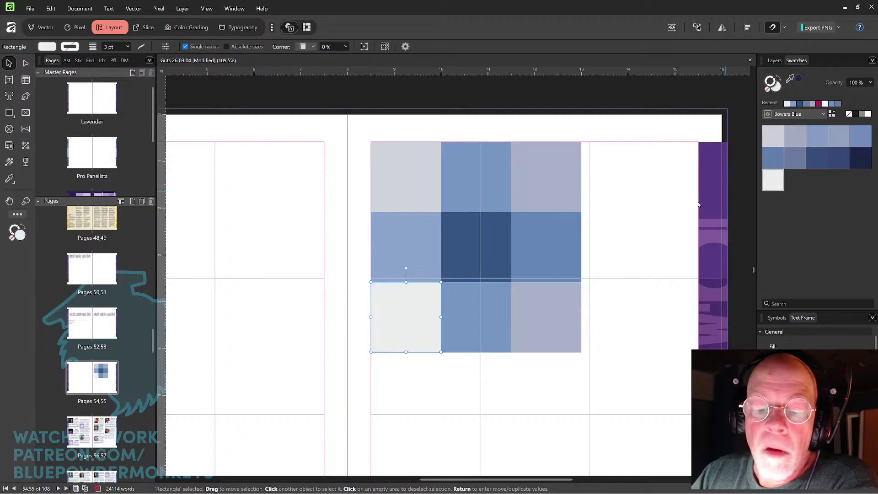
{"action": "left_click", "coordinate": [545, 300]}
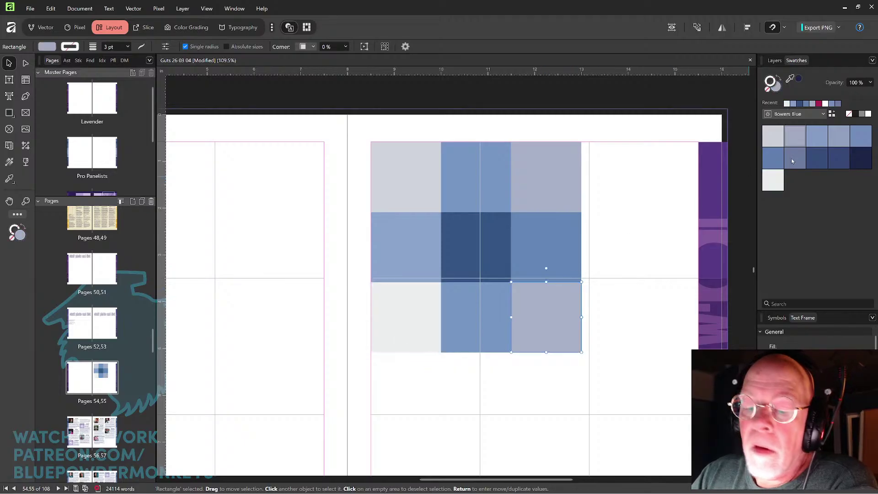
{"action": "left_click", "coordinate": [793, 161]}
{"action": "left_click", "coordinate": [636, 229]}
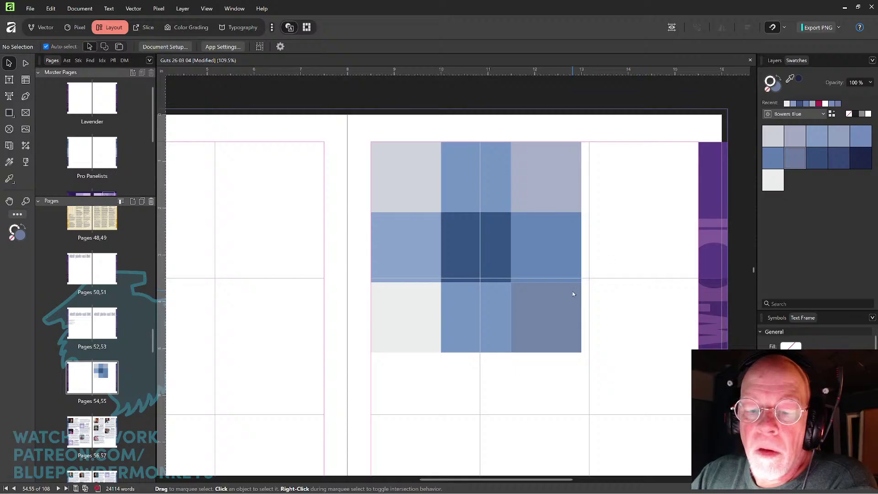
Recolour the grid's bottom-left and top-centre squares navy, the centre square slate blue and the bottom-right square light grey-blue.
{"action": "left_click", "coordinate": [426, 317]}
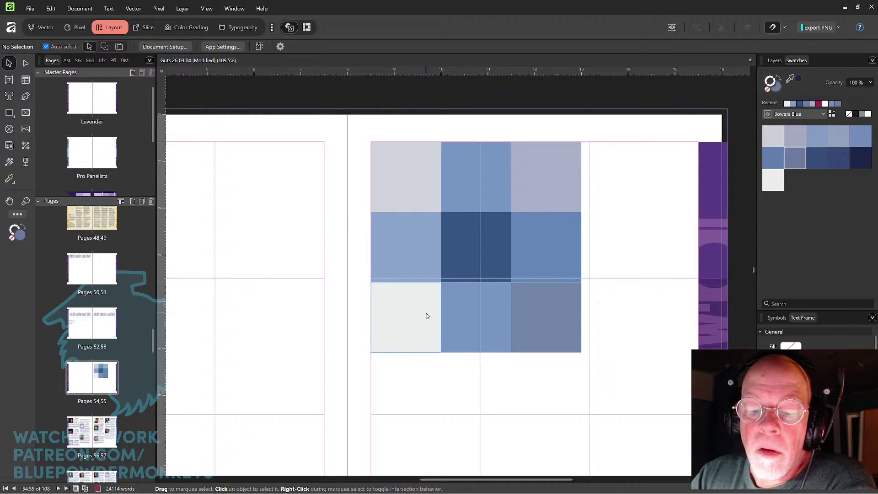
{"action": "left_click", "coordinate": [836, 157]}
{"action": "left_click", "coordinate": [489, 263]}
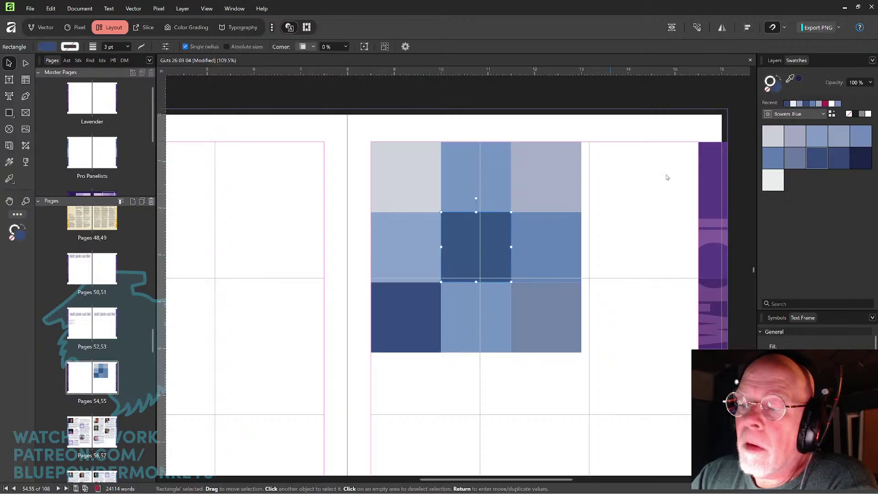
{"action": "left_click", "coordinate": [796, 160]}
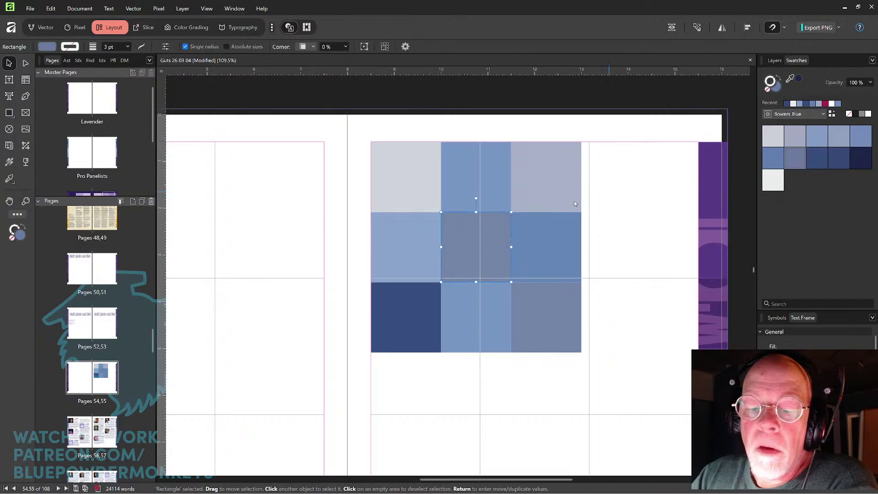
{"action": "left_click", "coordinate": [500, 201]}
{"action": "left_click", "coordinate": [838, 158]}
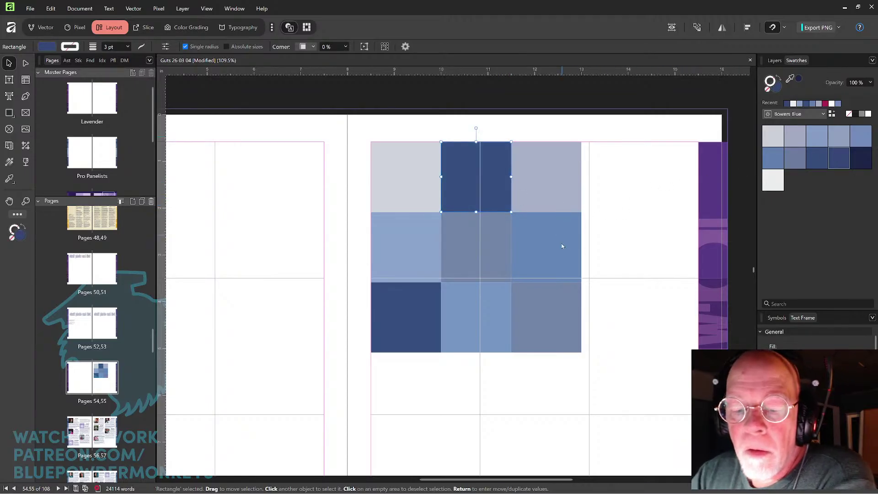
{"action": "left_click", "coordinate": [555, 296]}
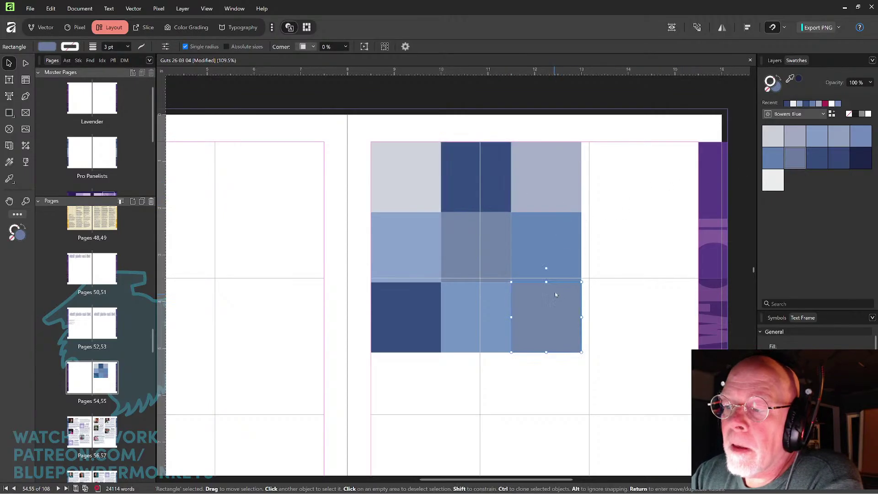
{"action": "left_click", "coordinate": [840, 144]}
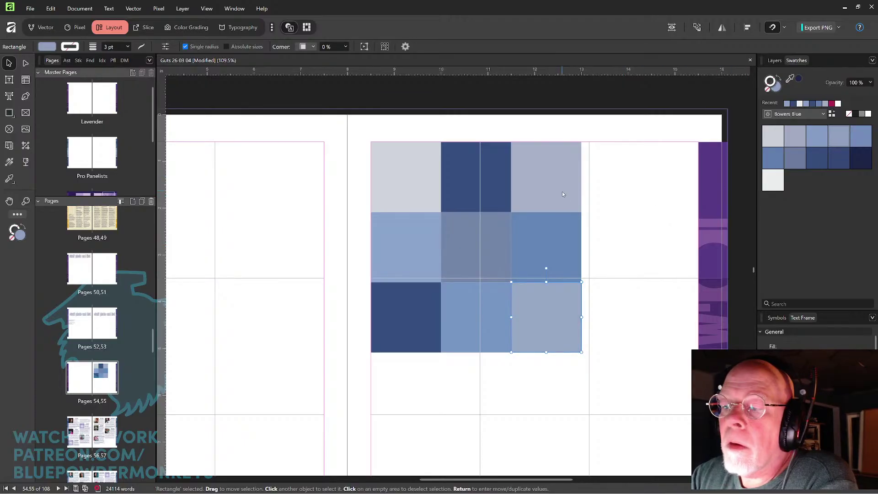
Try light grey on the grid's top-right square and return it to the lavender-grey swatch.
{"action": "left_click", "coordinate": [563, 194]}
{"action": "left_click", "coordinate": [767, 138]}
{"action": "left_click", "coordinate": [636, 201]}
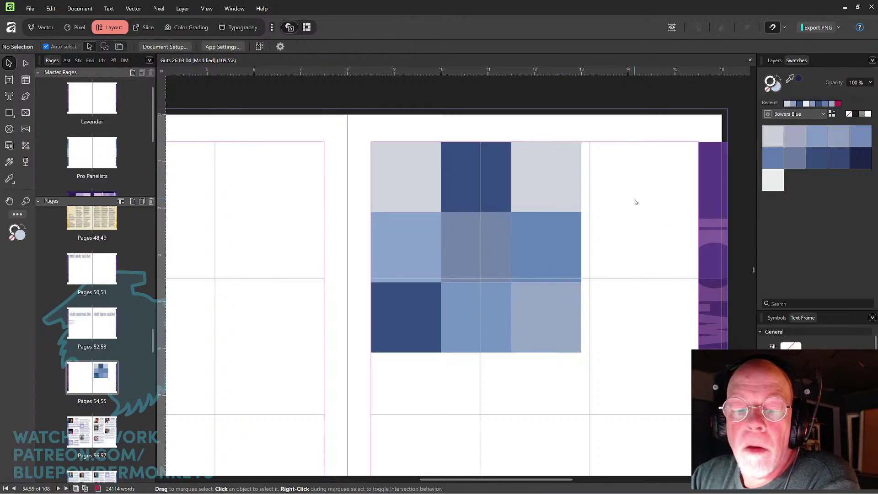
{"action": "left_click", "coordinate": [570, 196]}
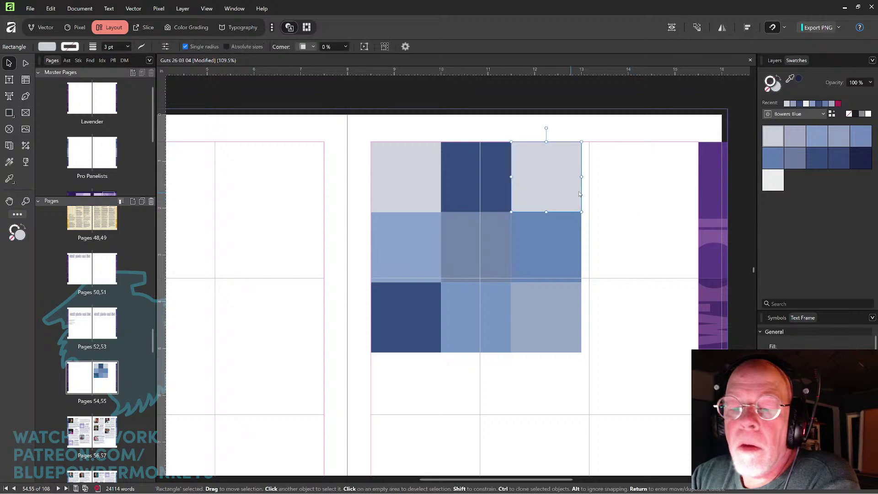
{"action": "left_click", "coordinate": [795, 137]}
{"action": "left_click", "coordinate": [557, 298]}
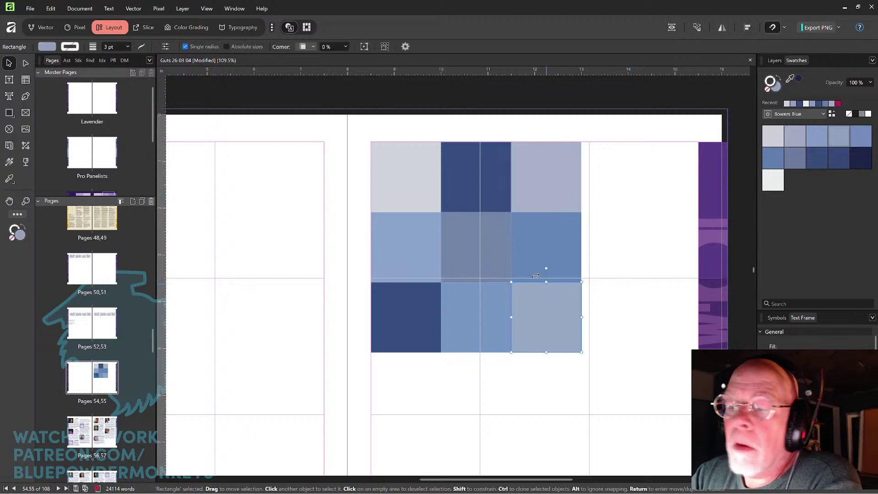
{"action": "left_click", "coordinate": [425, 206]}
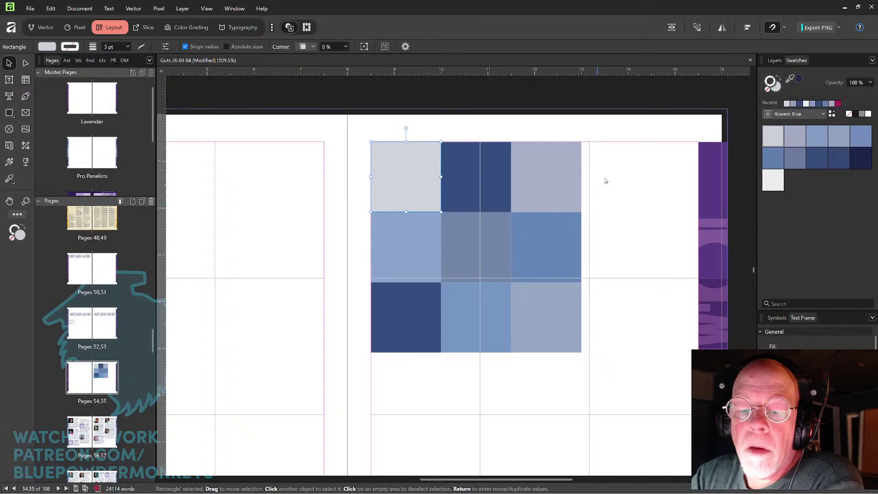
{"action": "left_click", "coordinate": [618, 223]}
Try a copy of the nine-square grid over the empty space at the foot of page 57, and undo the move and paste.
{"action": "left_click_drag", "start_coordinate": [612, 325], "coordinate": [388, 157]}
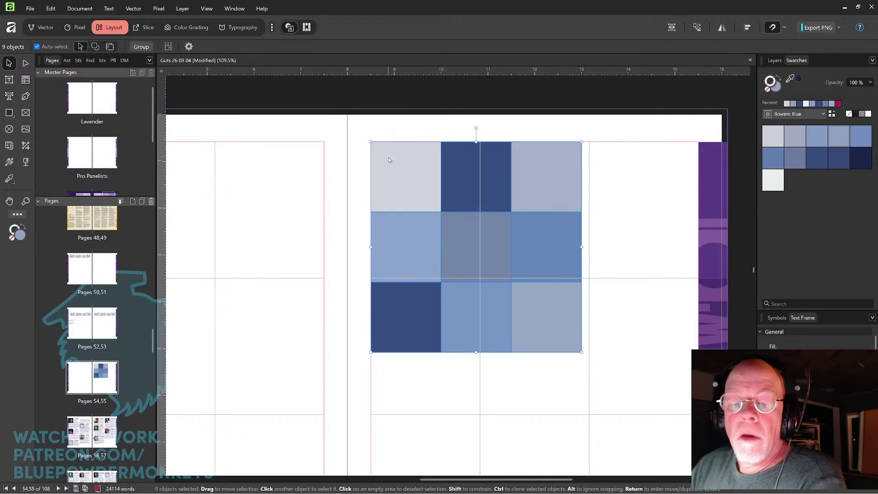
{"action": "scroll", "coordinate": [567, 290], "scroll_direction": "down", "scroll_amount": 4}
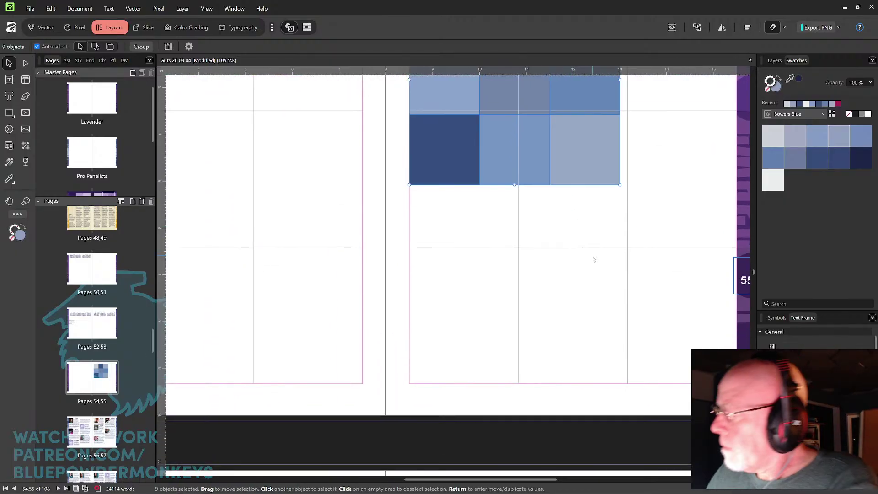
{"action": "key", "text": "ctrl+minus"}
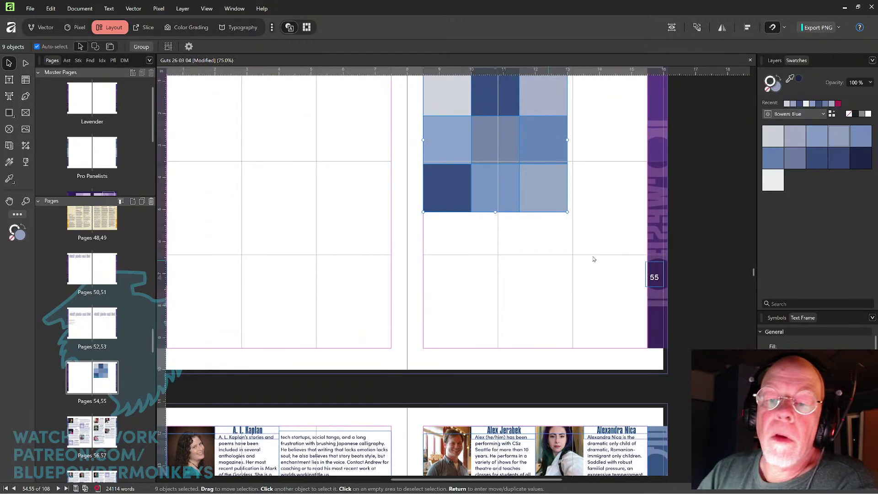
{"action": "scroll", "coordinate": [594, 259], "scroll_direction": "down", "scroll_amount": 8}
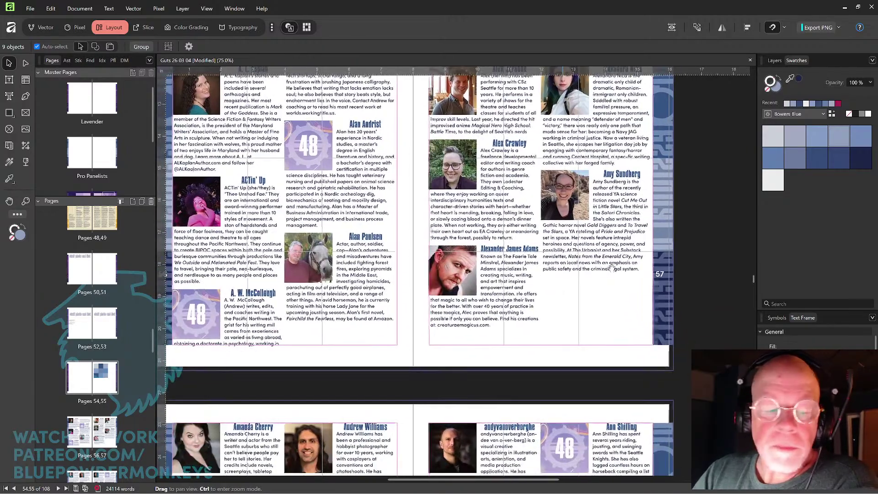
{"action": "scroll", "coordinate": [611, 268], "scroll_direction": "down", "scroll_amount": 1}
{"action": "scroll", "coordinate": [612, 267], "scroll_direction": "right", "scroll_amount": 1}
{"action": "left_click", "coordinate": [573, 306]}
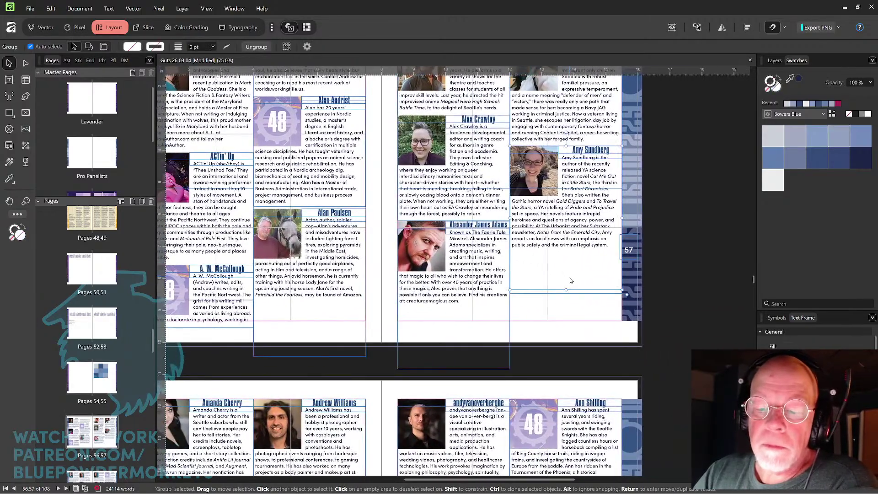
{"action": "left_click", "coordinate": [573, 307]}
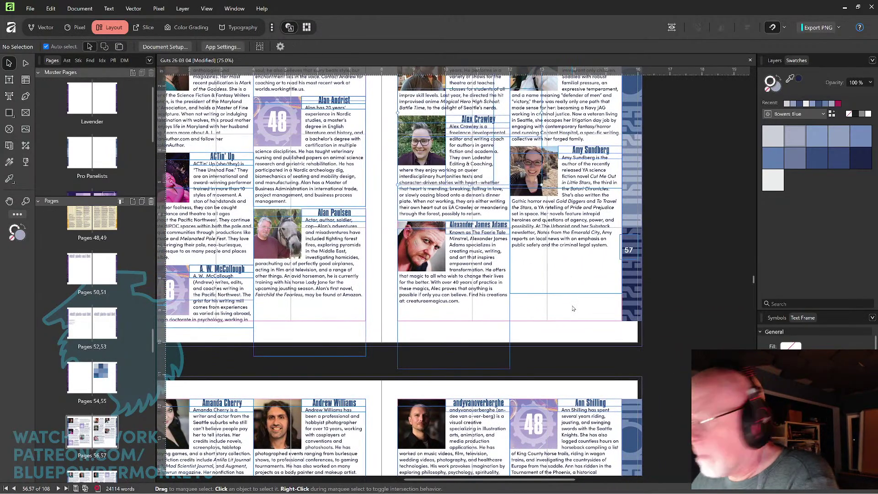
{"action": "key", "text": "ctrl+v"}
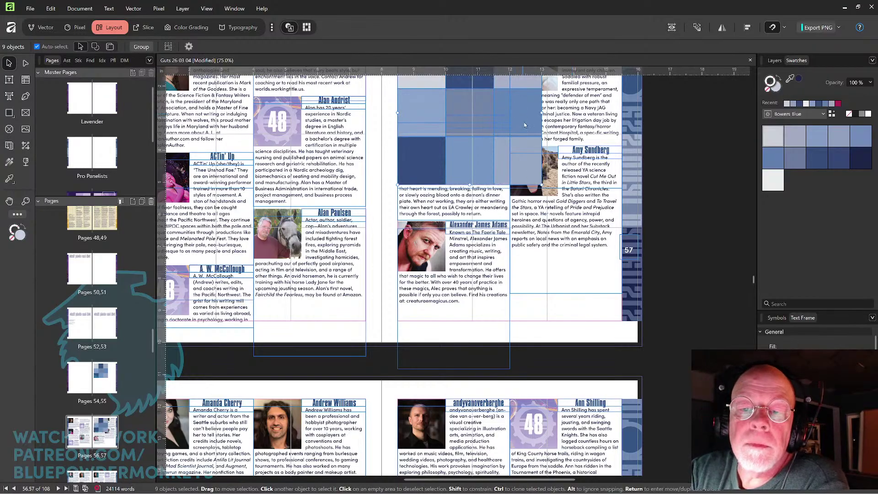
{"action": "left_click_drag", "start_coordinate": [525, 125], "coordinate": [604, 330]}
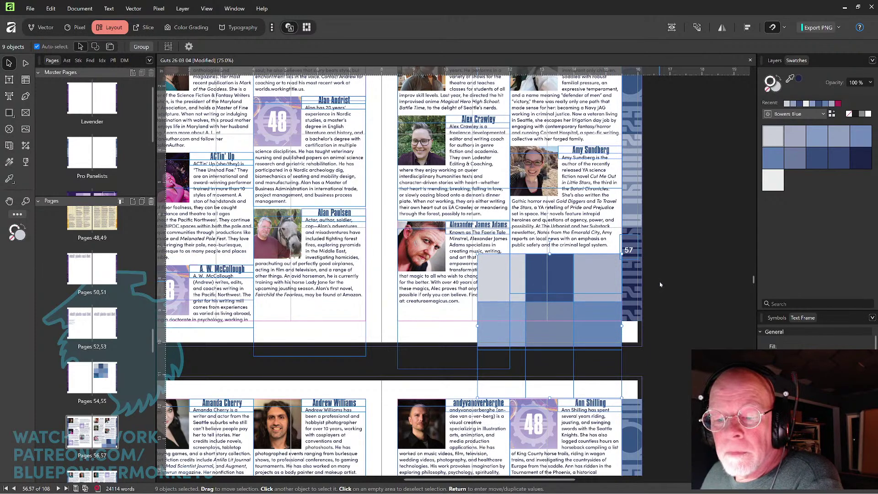
{"action": "key", "text": "ctrl+z"}
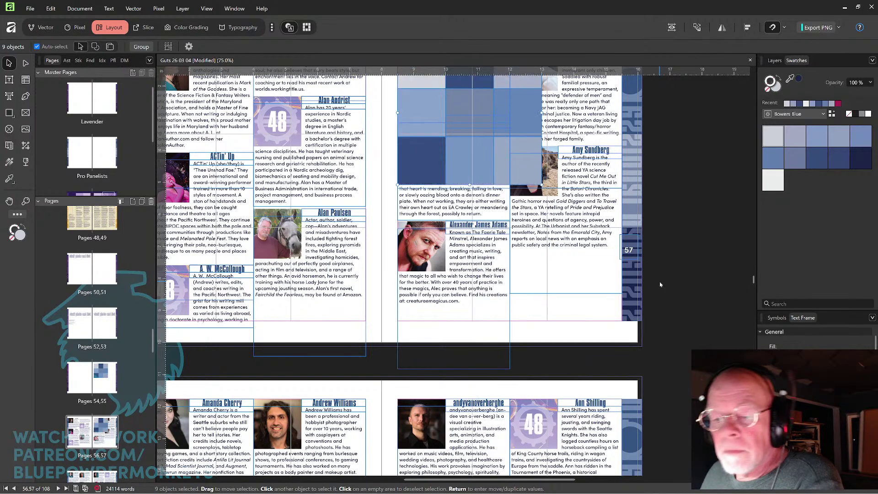
{"action": "key", "text": "ctrl+z"}
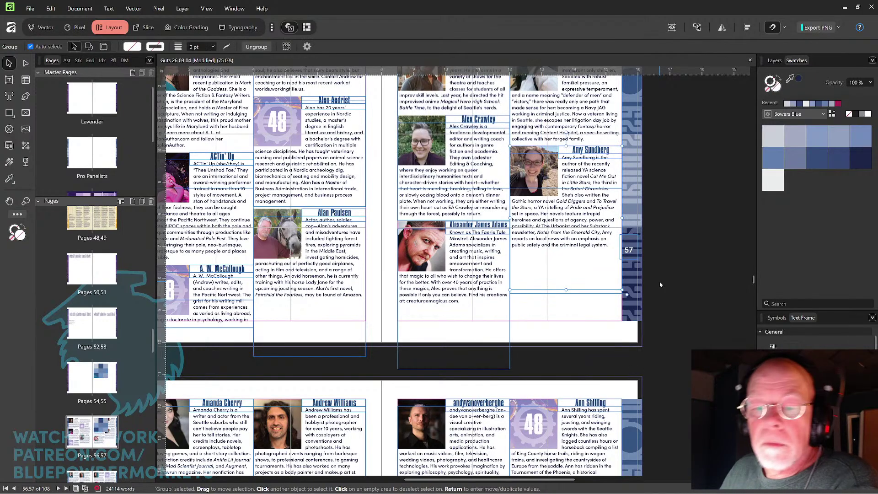
Draw a column-wide rectangle in the empty space below page 57's last biography, down to the bottom margin, and fill it with the darkest navy.
{"action": "left_click", "coordinate": [11, 114]}
{"action": "mouse_move", "coordinate": [622, 321]}
{"action": "left_mouse_down"}
{"action": "mouse_move", "coordinate": [604, 251]}
{"action": "mouse_move", "coordinate": [510, 255]}
{"action": "left_mouse_up"}
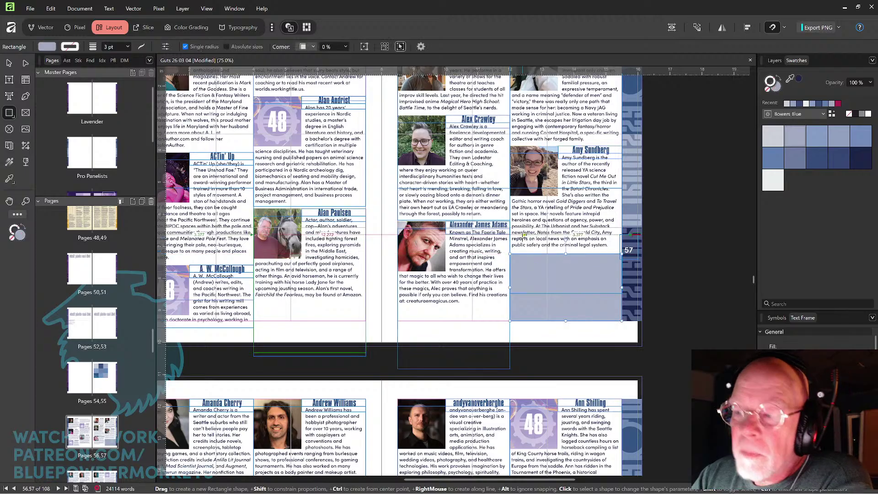
{"action": "left_click", "coordinate": [839, 162]}
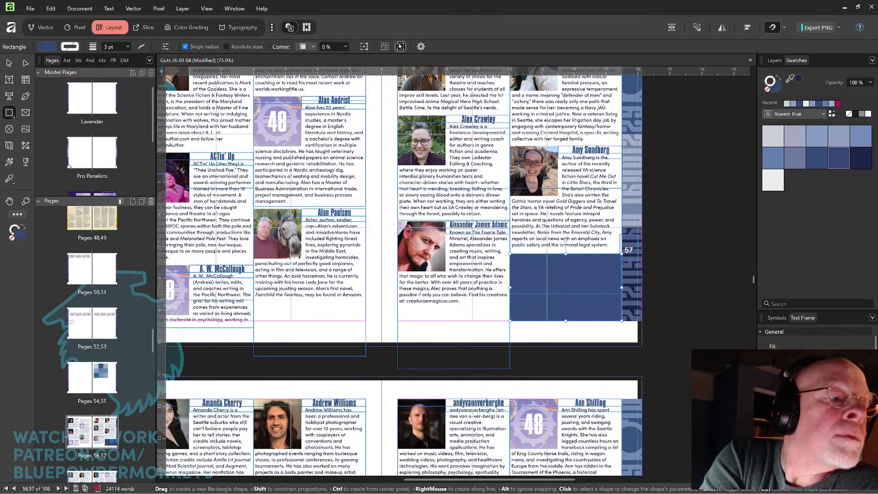
{"action": "left_click", "coordinate": [9, 178]}
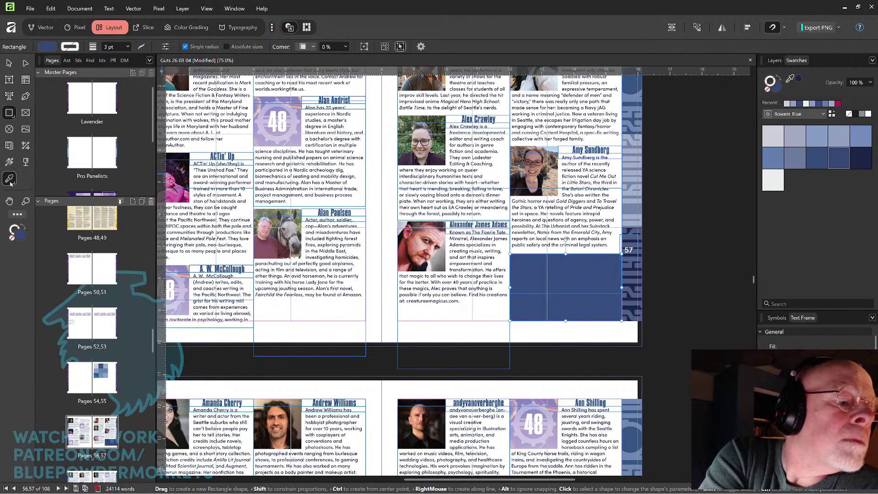
{"action": "left_click_drag", "start_coordinate": [9, 178], "coordinate": [194, 176]}
{"action": "key", "text": "v"}
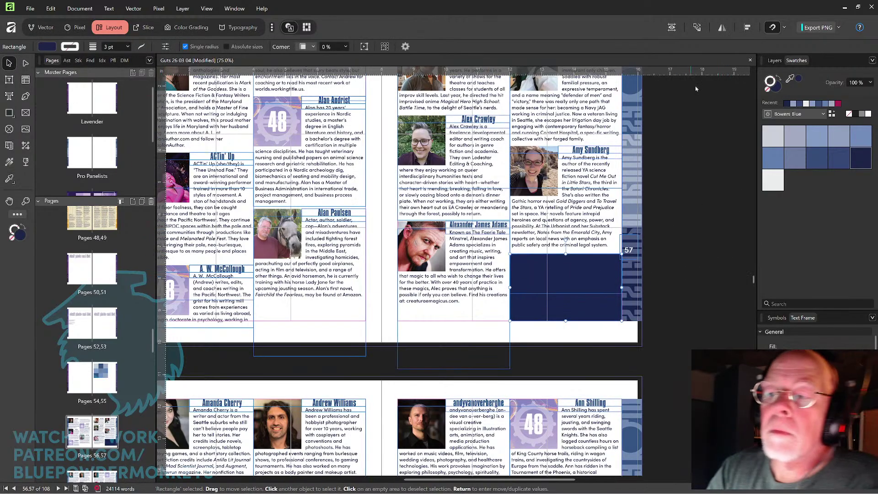
Preview page 57 without guides, try a narrow gap between the navy rectangle and the side strip, and extend the edge flush again.
{"action": "left_click", "coordinate": [672, 29]}
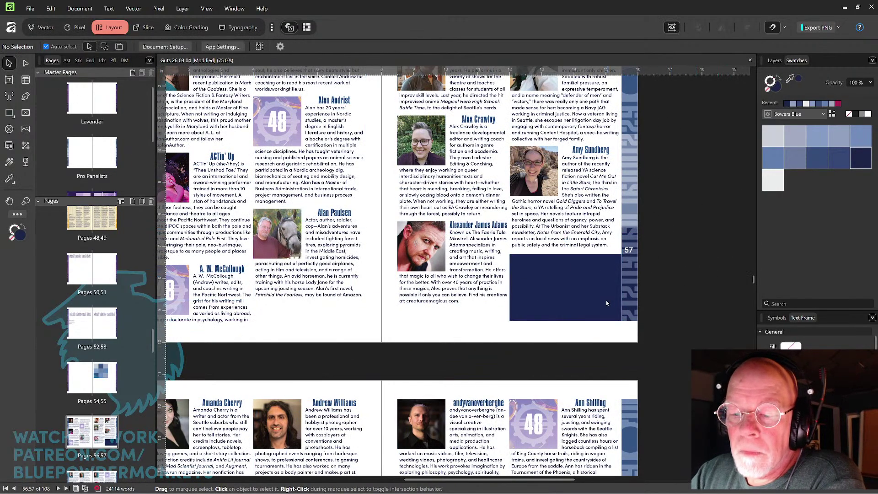
{"action": "mouse_move", "coordinate": [622, 287]}
{"action": "left_mouse_down"}
{"action": "mouse_move", "coordinate": [633, 287]}
{"action": "mouse_move", "coordinate": [619, 288]}
{"action": "left_mouse_up"}
{"action": "scroll", "coordinate": [619, 280], "scroll_direction": "up", "scroll_amount": 4}
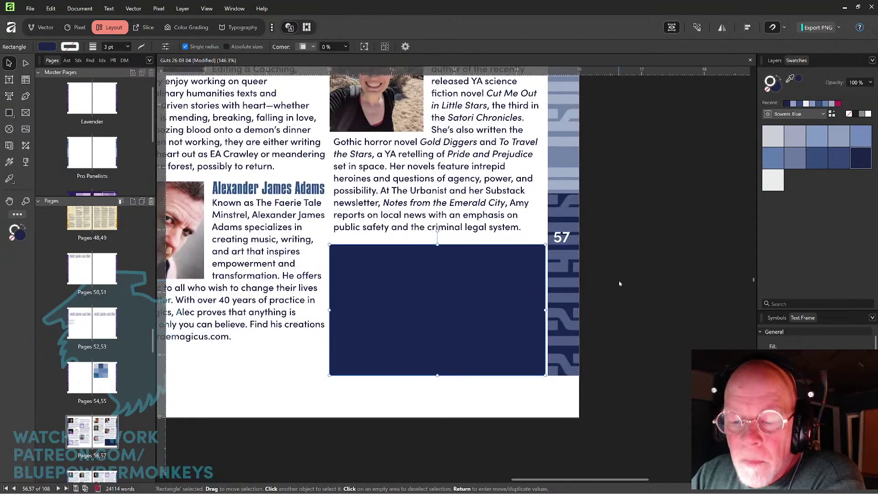
{"action": "mouse_move", "coordinate": [545, 310]}
{"action": "left_mouse_down"}
{"action": "mouse_move", "coordinate": [577, 310]}
{"action": "mouse_move", "coordinate": [548, 309]}
{"action": "left_mouse_up"}
{"action": "left_click", "coordinate": [619, 264]}
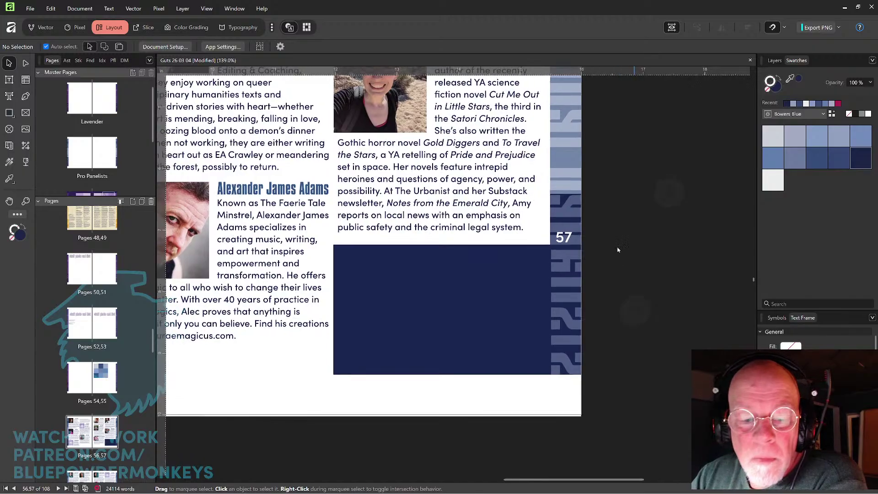
{"action": "scroll", "coordinate": [617, 249], "scroll_direction": "down", "scroll_amount": 4}
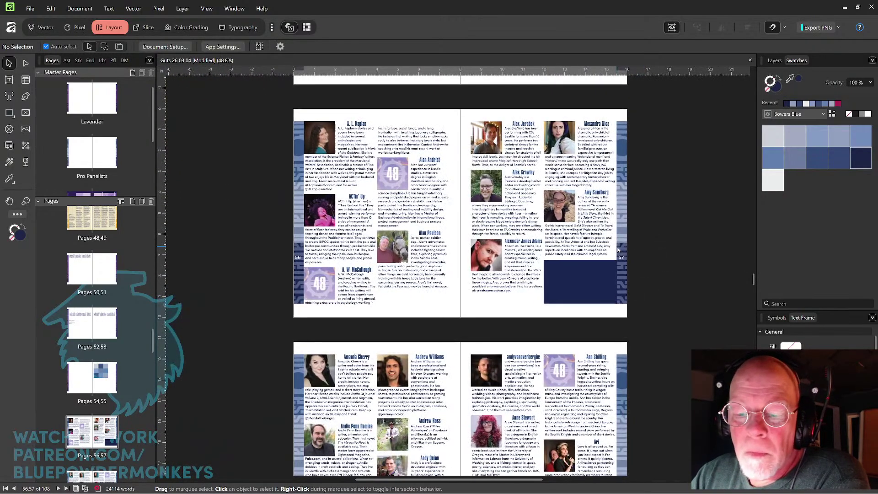
{"action": "left_click", "coordinate": [672, 28]}
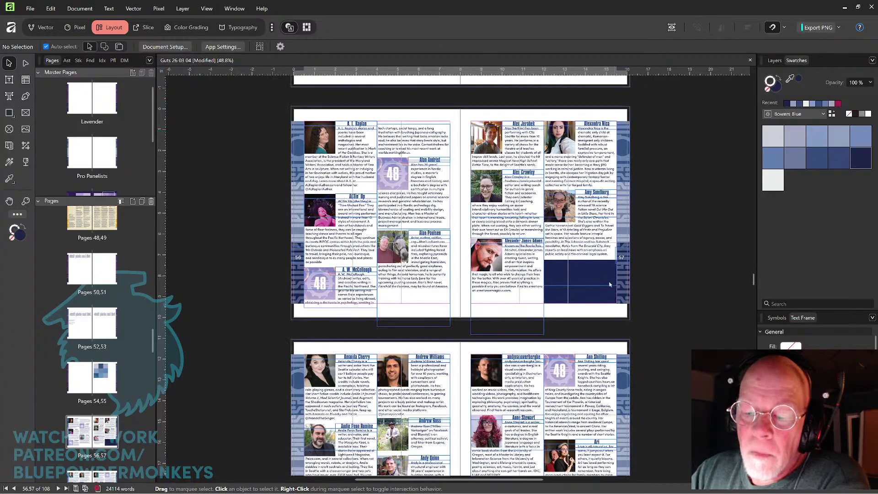
Duplicate the navy rectangle from page 57 into the empty space at the foot of page 59's inner column.
{"action": "mouse_move", "coordinate": [599, 361]}
{"action": "left_mouse_down"}
{"action": "mouse_move", "coordinate": [627, 217]}
{"action": "mouse_move", "coordinate": [647, 214]}
{"action": "left_mouse_up"}
{"action": "left_click", "coordinate": [642, 153]}
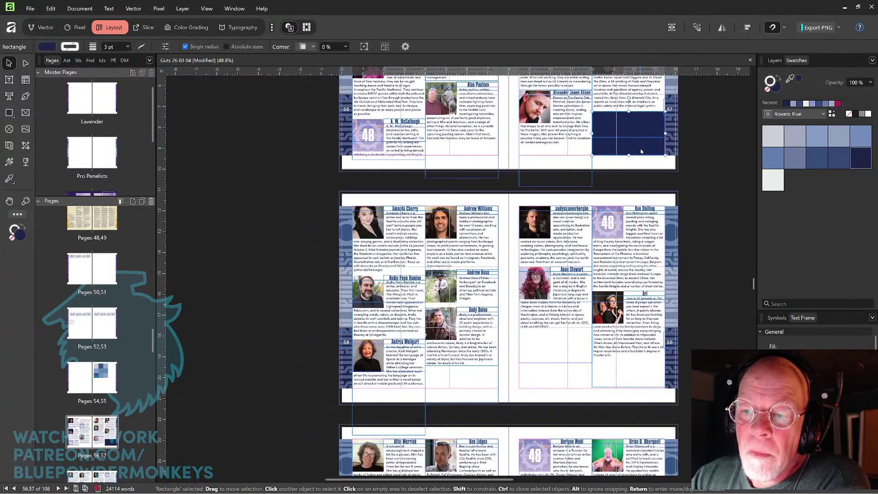
{"action": "mouse_move", "coordinate": [641, 152]}
{"action": "left_mouse_down"}
{"action": "mouse_move", "coordinate": [567, 354]}
{"action": "mouse_move", "coordinate": [568, 384]}
{"action": "left_mouse_up"}
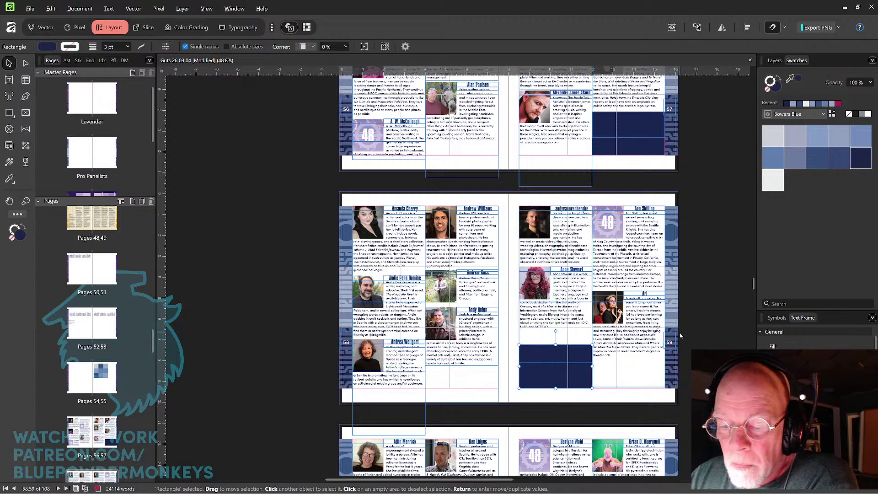
Stretch page 59's navy rectangle across both columns below the biographies and move it to the empty lower part of page 55.
{"action": "left_click_drag", "start_coordinate": [556, 344], "coordinate": [664, 374]}
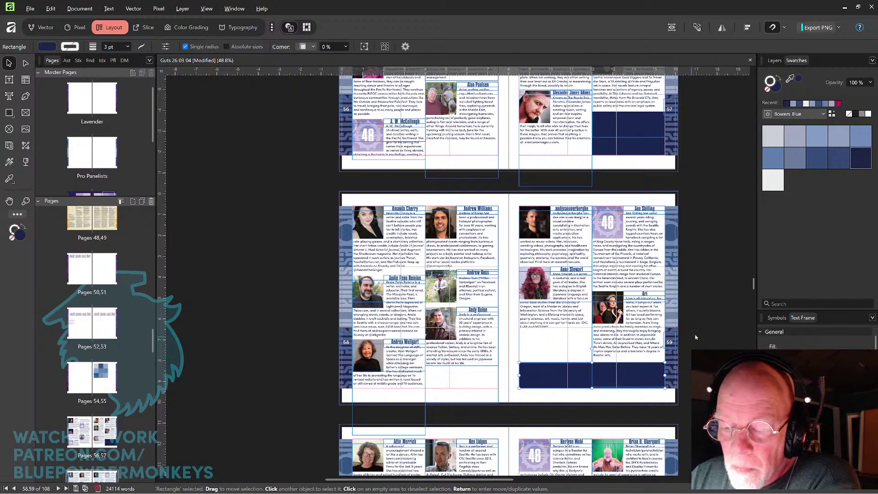
{"action": "left_click", "coordinate": [705, 325]}
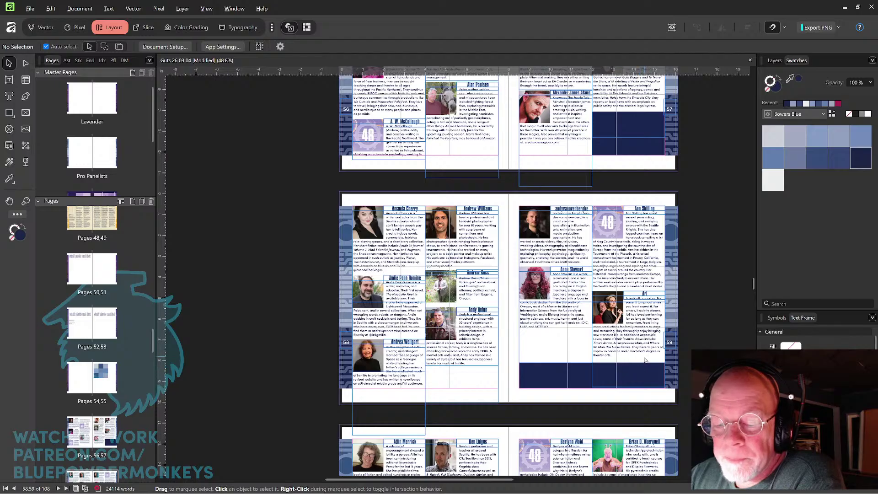
{"action": "left_click", "coordinate": [634, 380]}
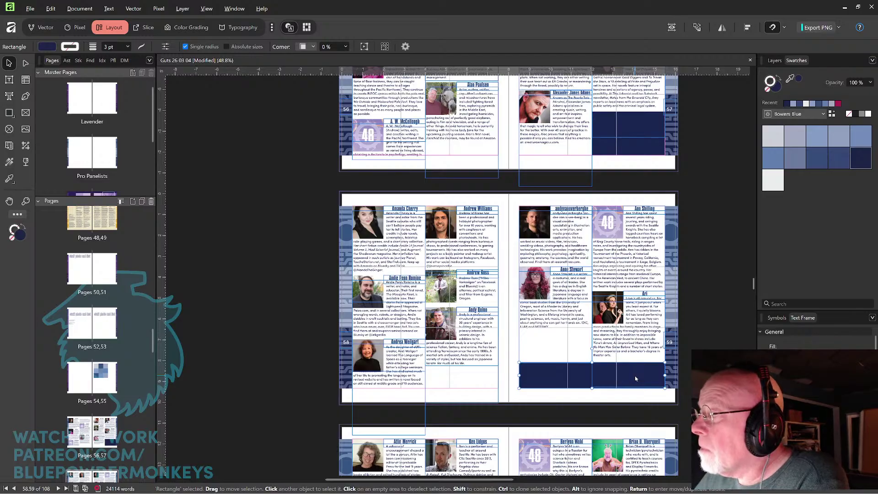
{"action": "key", "text": "Delete"}
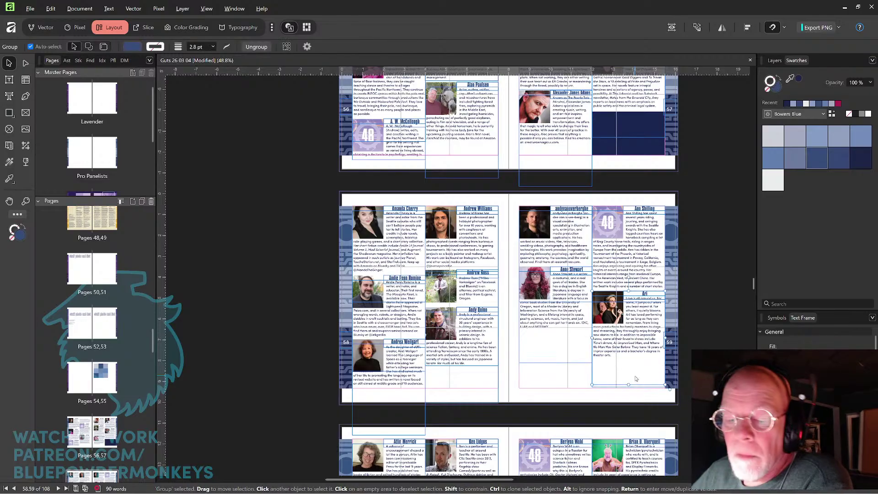
{"action": "scroll", "coordinate": [636, 379], "scroll_direction": "up", "scroll_amount": 6}
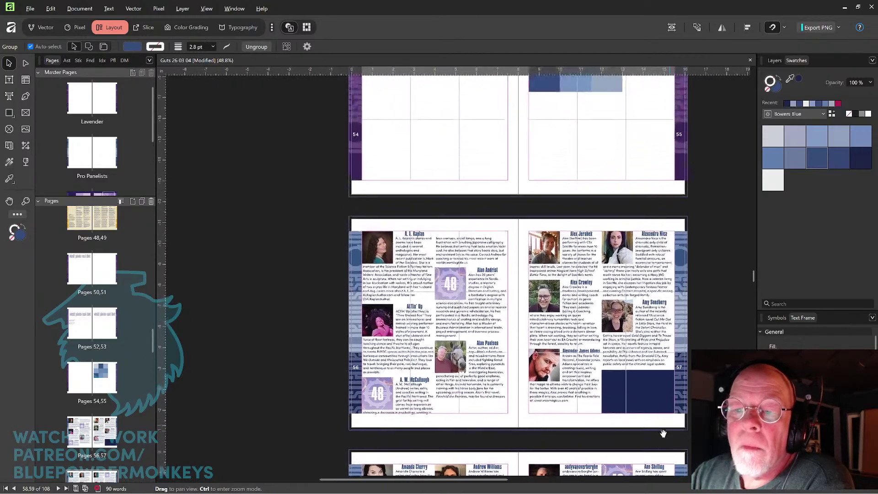
{"action": "key", "text": "ctrl+v"}
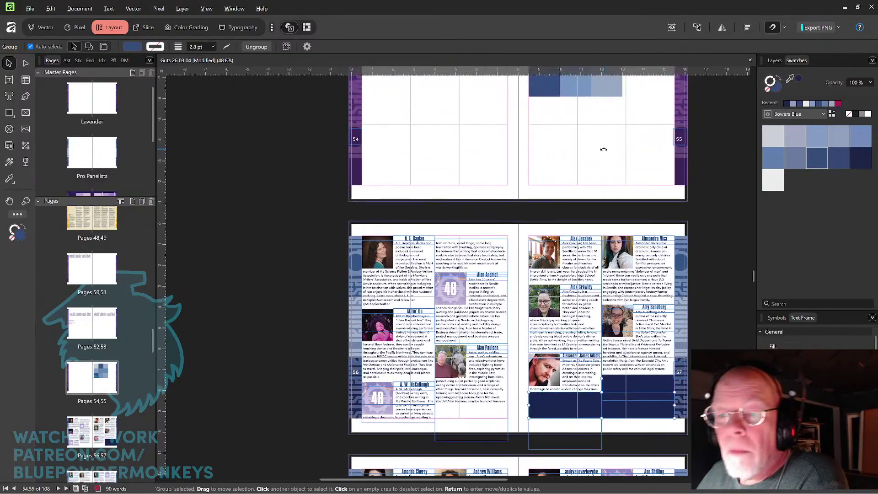
{"action": "left_click_drag", "start_coordinate": [587, 399], "coordinate": [589, 155]}
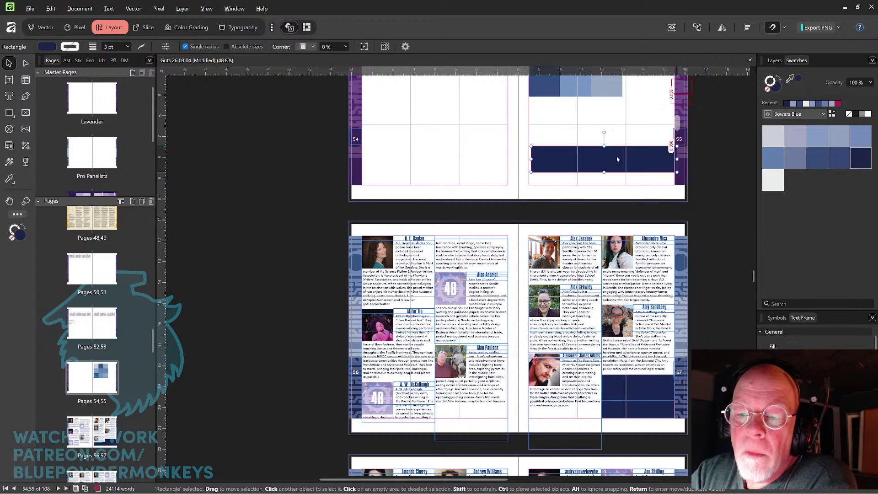
Delete the navy rectangle below the last biography on page 57.
{"action": "left_click", "coordinate": [646, 392]}
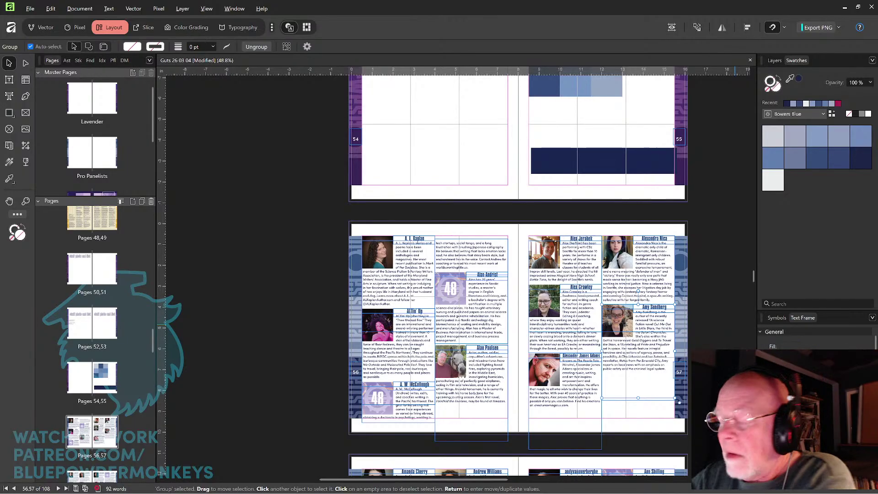
{"action": "left_click", "coordinate": [625, 207]}
Draw a small magenta square on page 55 and place it in the navy bar's upper inner corner.
{"action": "left_click_drag", "start_coordinate": [631, 210], "coordinate": [547, 302]}
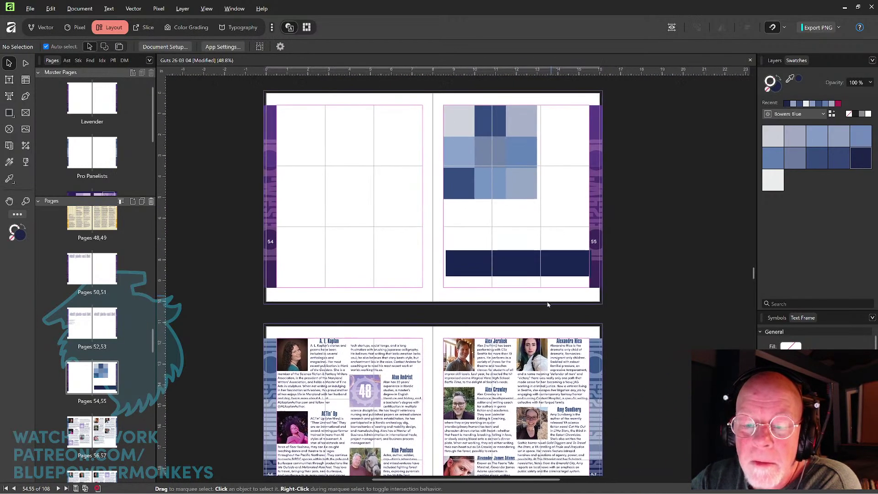
{"action": "left_click", "coordinate": [9, 113]}
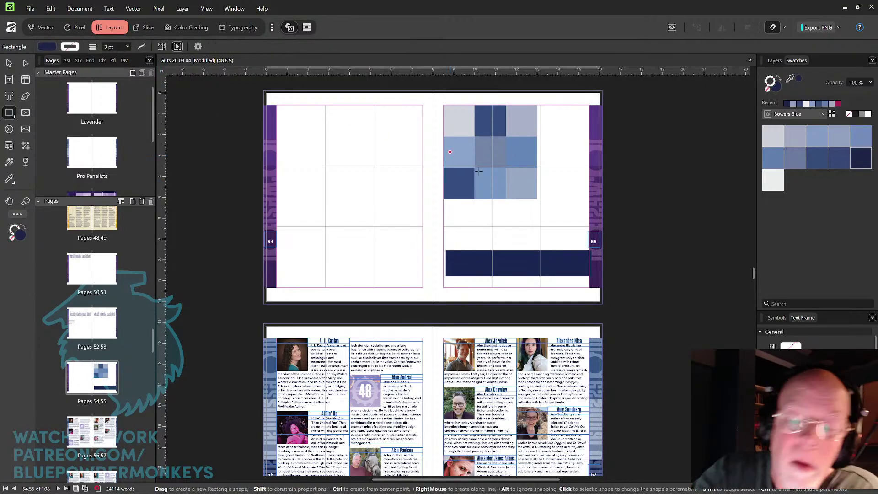
{"action": "left_click", "coordinate": [839, 104]}
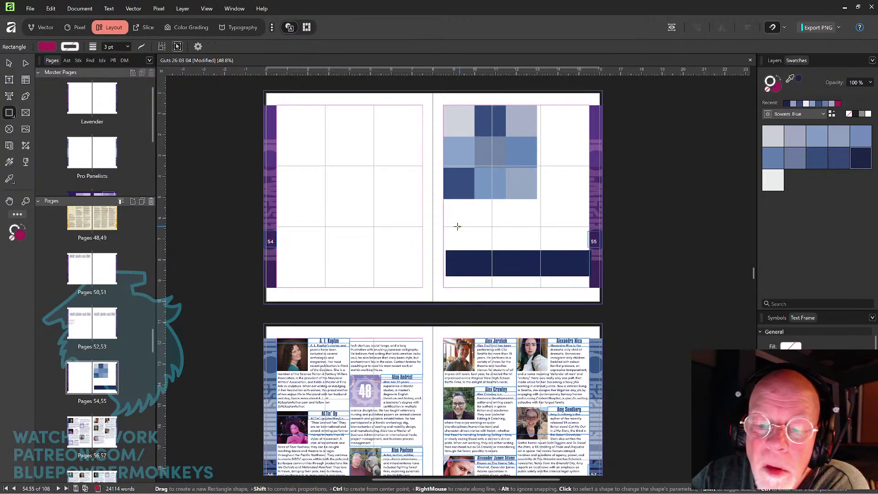
{"action": "left_click_drag", "start_coordinate": [459, 228], "coordinate": [475, 243]}
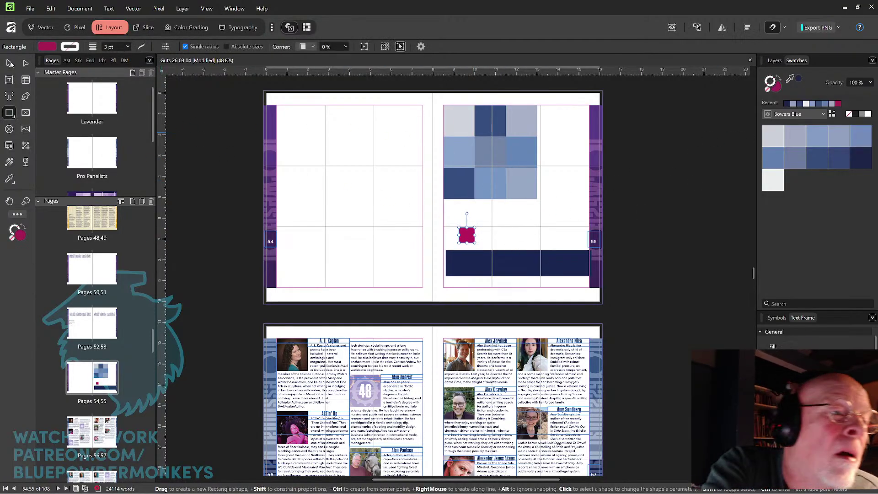
{"action": "key", "text": "v"}
{"action": "left_click_drag", "start_coordinate": [468, 246], "coordinate": [458, 262]}
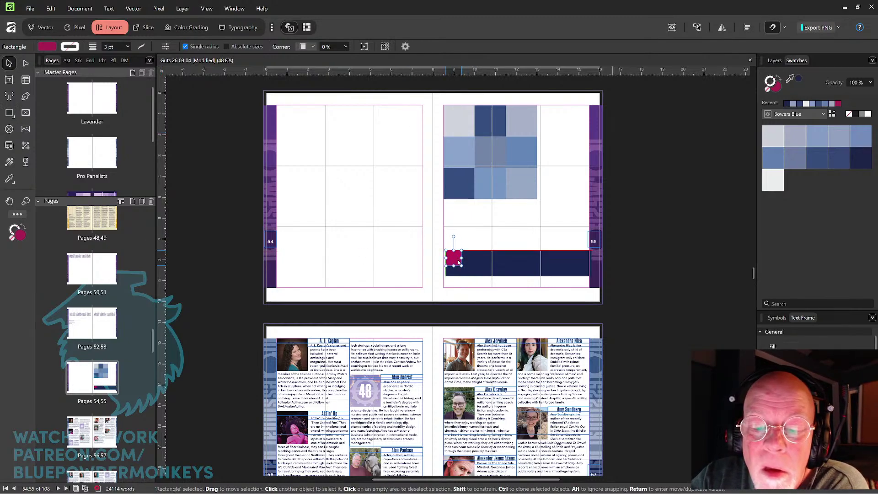
Resize the magenta square to half the navy bar's height and place a copy diagonally below it.
{"action": "scroll", "coordinate": [458, 262], "scroll_direction": "up", "scroll_amount": 4}
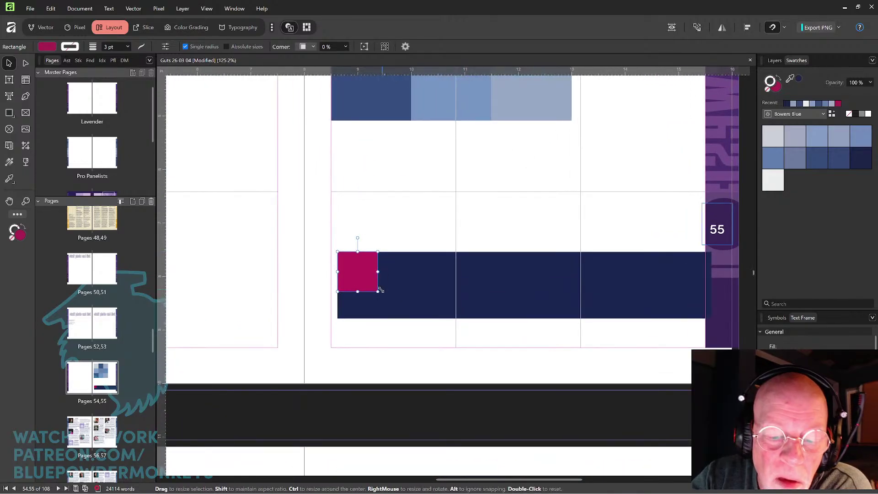
{"action": "left_click_drag", "start_coordinate": [377, 291], "coordinate": [377, 289]}
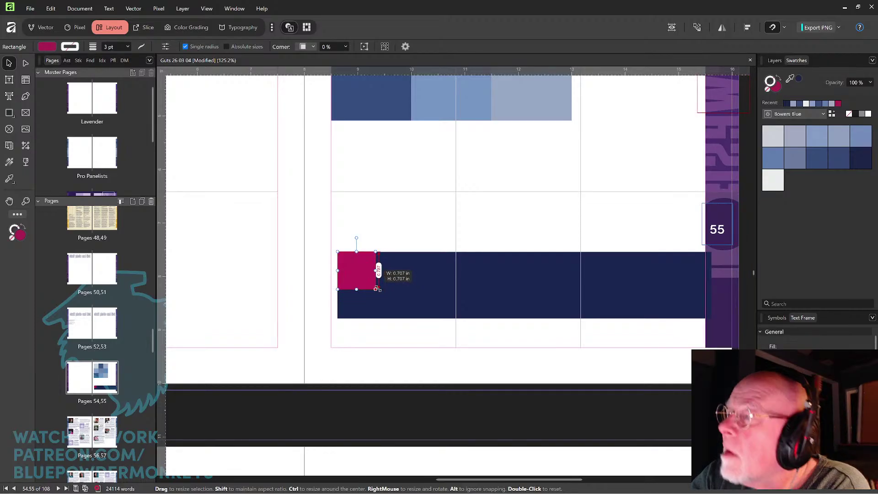
{"action": "left_click_drag", "start_coordinate": [376, 289], "coordinate": [396, 310]}
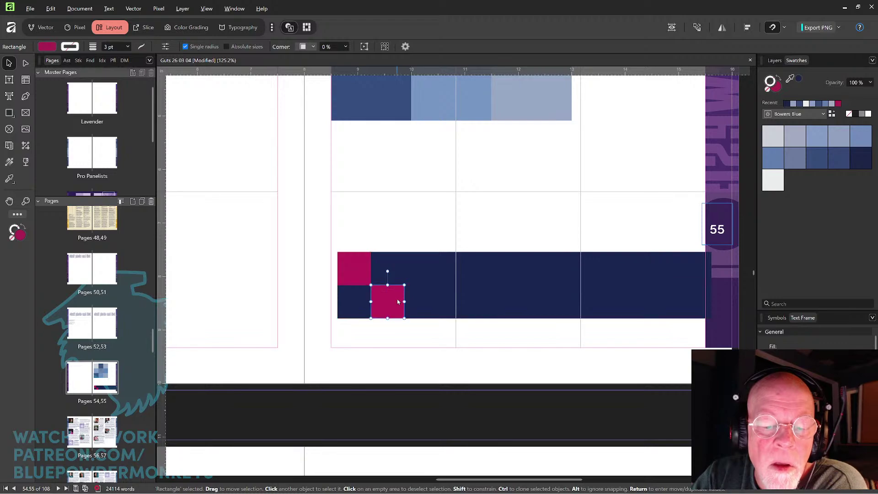
{"action": "left_click", "coordinate": [469, 214]}
Copy the Left Color group from the Pro Panelists master page and return to pages 54,55.
{"action": "left_click_drag", "start_coordinate": [538, 208], "coordinate": [551, 185]}
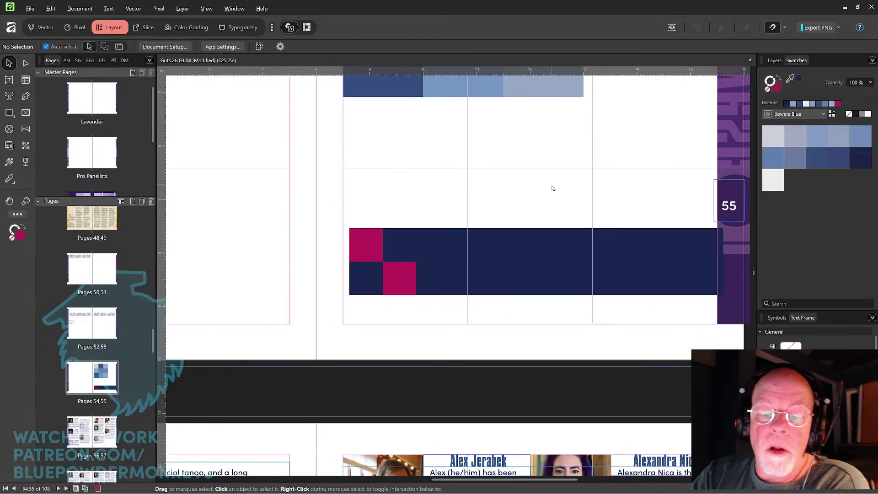
{"action": "left_click_drag", "start_coordinate": [512, 273], "coordinate": [543, 270]}
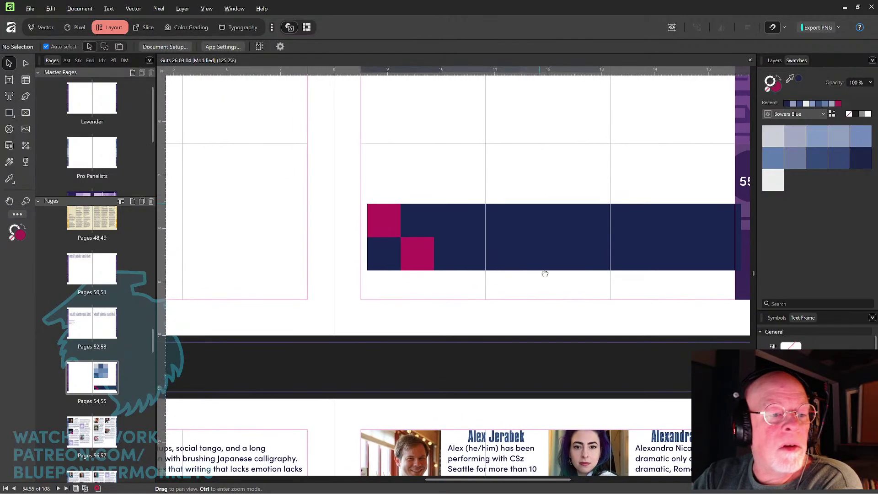
{"action": "double_click", "coordinate": [81, 155]}
{"action": "left_click", "coordinate": [199, 175]}
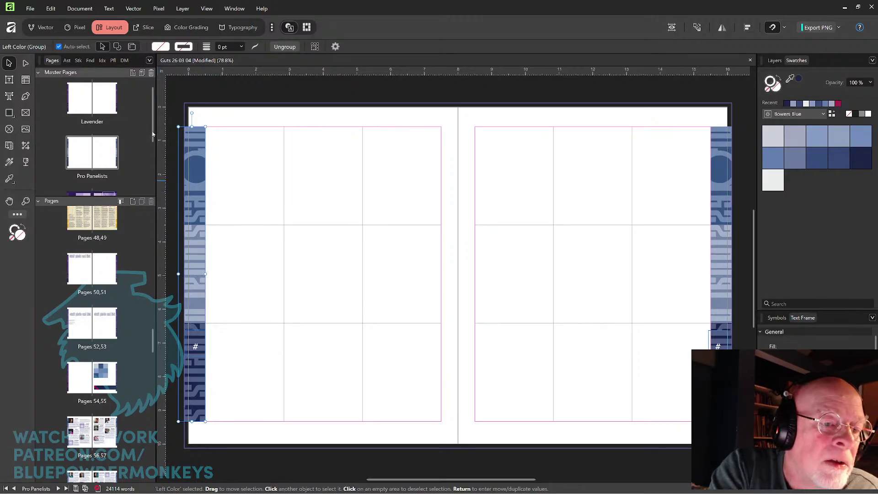
{"action": "left_click_drag", "start_coordinate": [153, 134], "coordinate": [151, 153]}
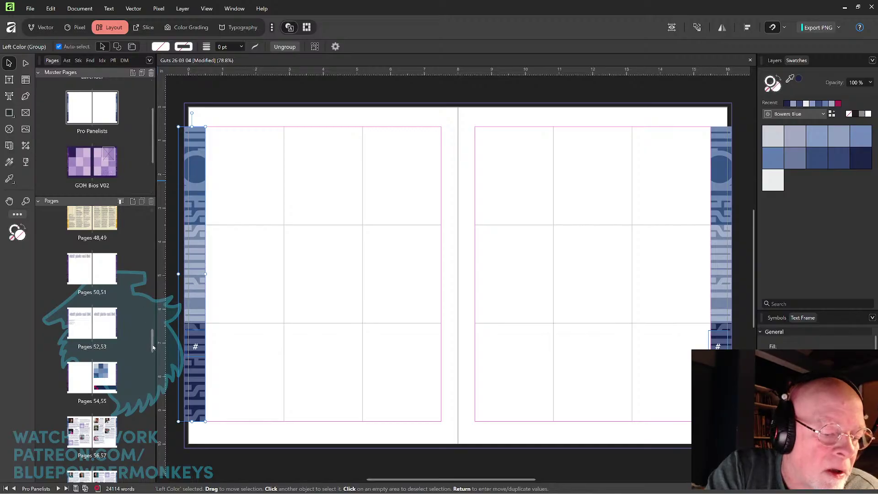
{"action": "double_click", "coordinate": [113, 380]}
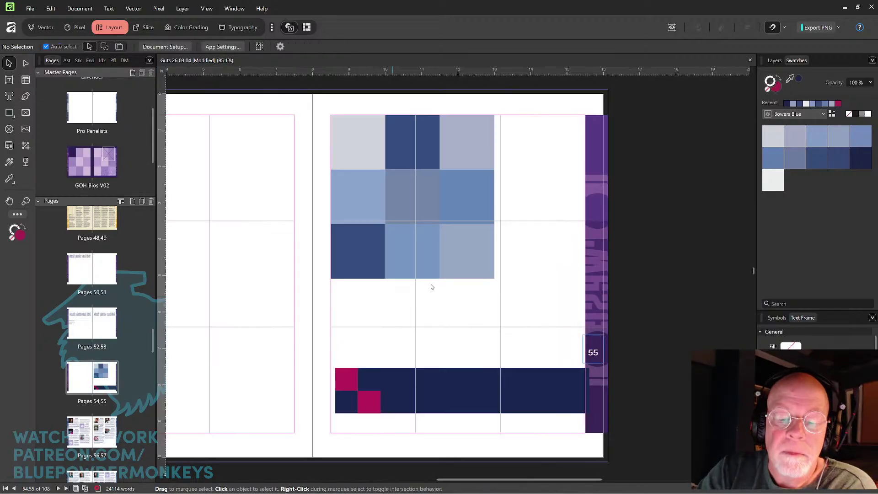
Delete the nine-square blue grid from page 55.
{"action": "left_click_drag", "start_coordinate": [484, 304], "coordinate": [523, 307]}
{"action": "left_click_drag", "start_coordinate": [565, 264], "coordinate": [378, 134]}
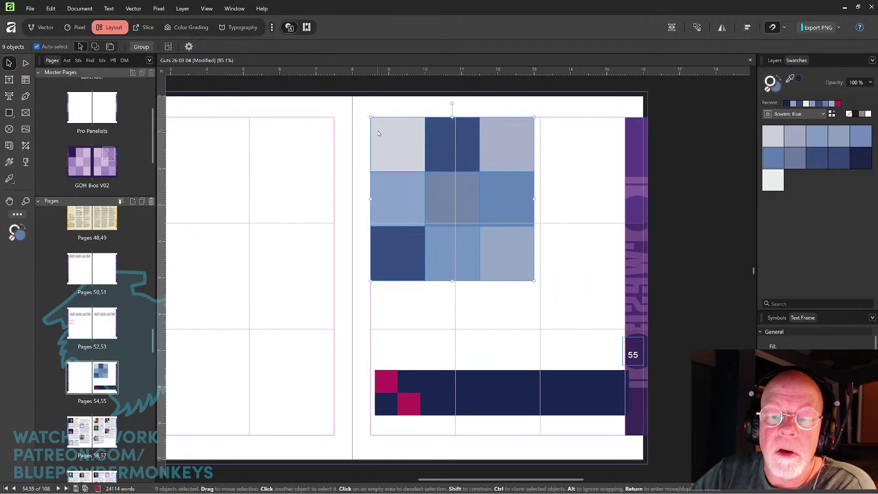
{"action": "key", "text": "Delete"}
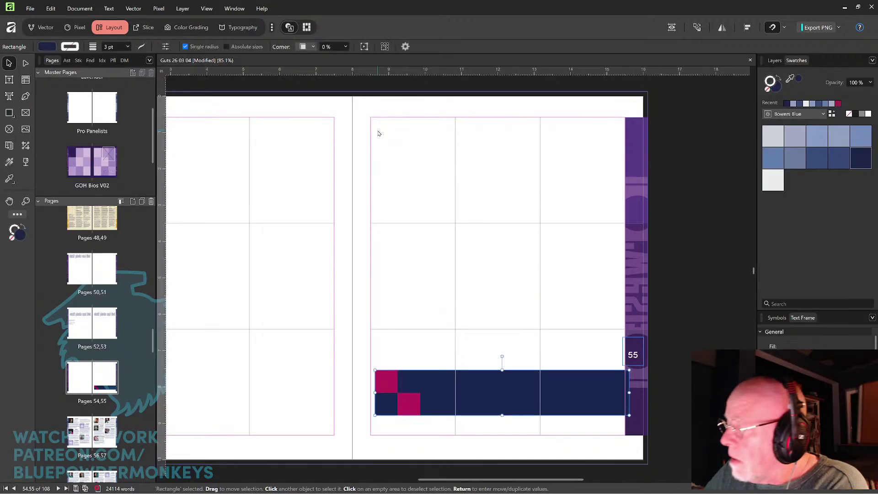
Paste the Left Color group and move it onto page 54 beside the inner margin.
{"action": "key", "text": "ctrl+v"}
{"action": "left_click_drag", "start_coordinate": [452, 295], "coordinate": [314, 281]}
{"action": "scroll", "coordinate": [474, 305], "scroll_direction": "down", "scroll_amount": 2}
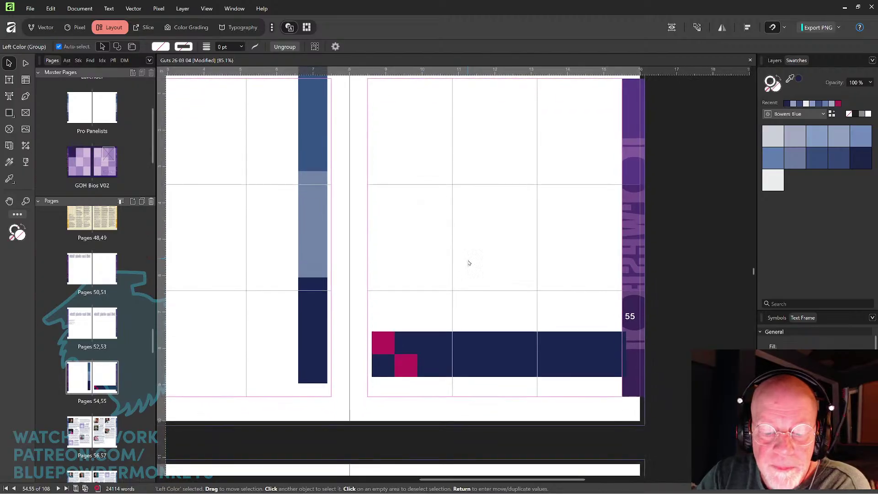
Duplicate the lower magenta square into the navy bar's lower inner corner.
{"action": "scroll", "coordinate": [516, 332], "scroll_direction": "up", "scroll_amount": 3}
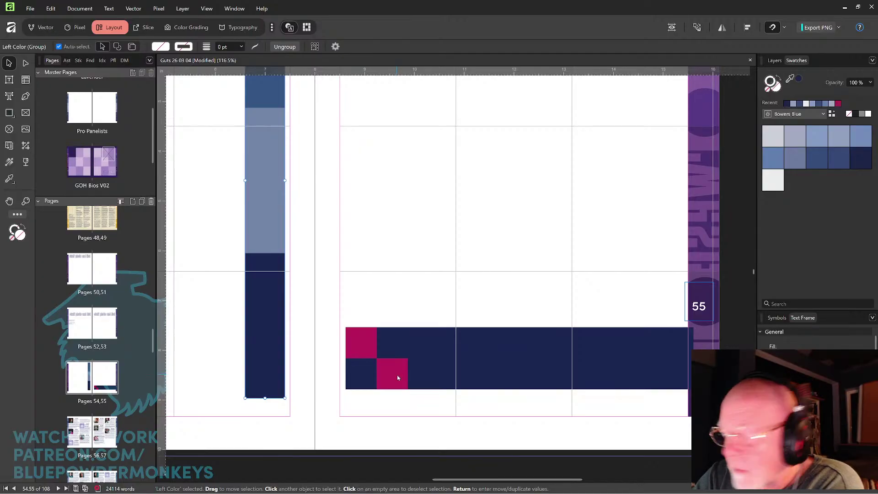
{"action": "left_click", "coordinate": [385, 375], "text": "shift"}
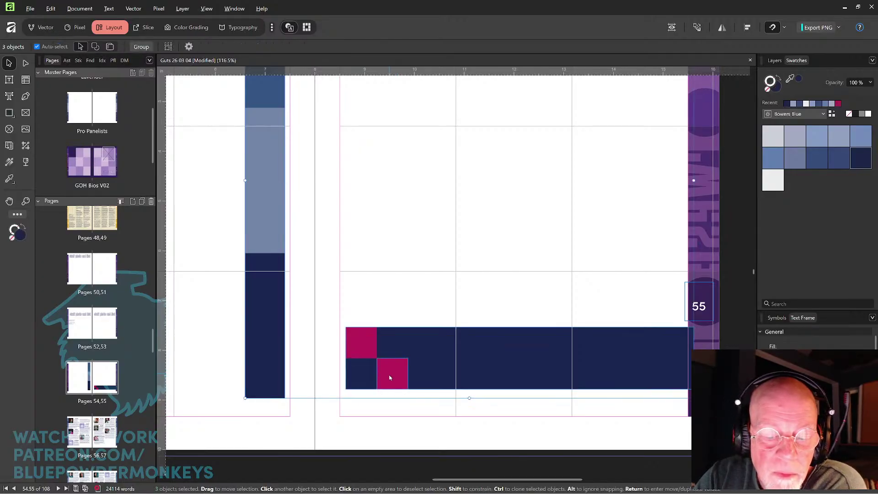
{"action": "left_click", "coordinate": [391, 377]}
{"action": "left_click_drag", "start_coordinate": [388, 376], "coordinate": [365, 378]}
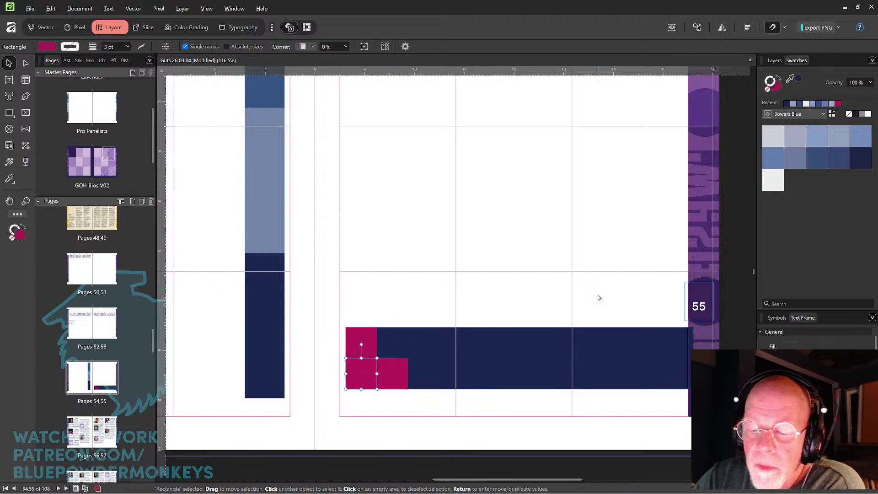
Move the navy bar with its three magenta squares to line up with page 55's inner margin.
{"action": "scroll", "coordinate": [572, 297], "scroll_direction": "right", "scroll_amount": 3}
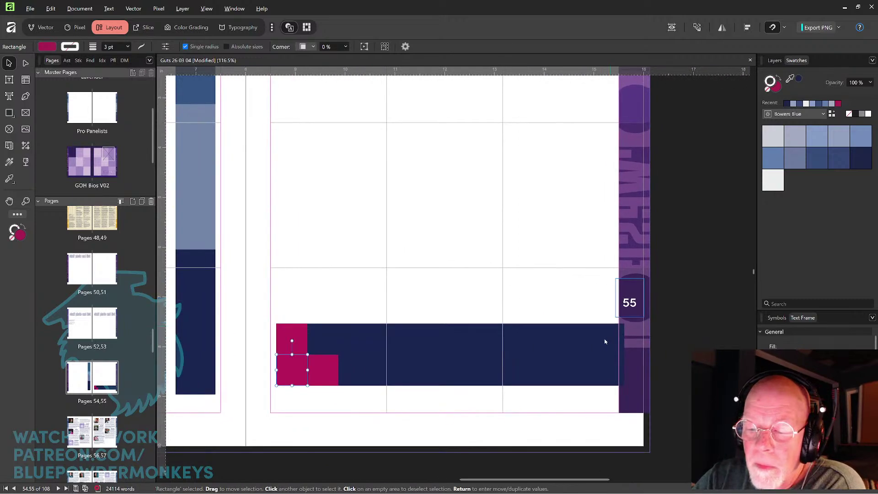
{"action": "left_click_drag", "start_coordinate": [303, 315], "coordinate": [366, 373]}
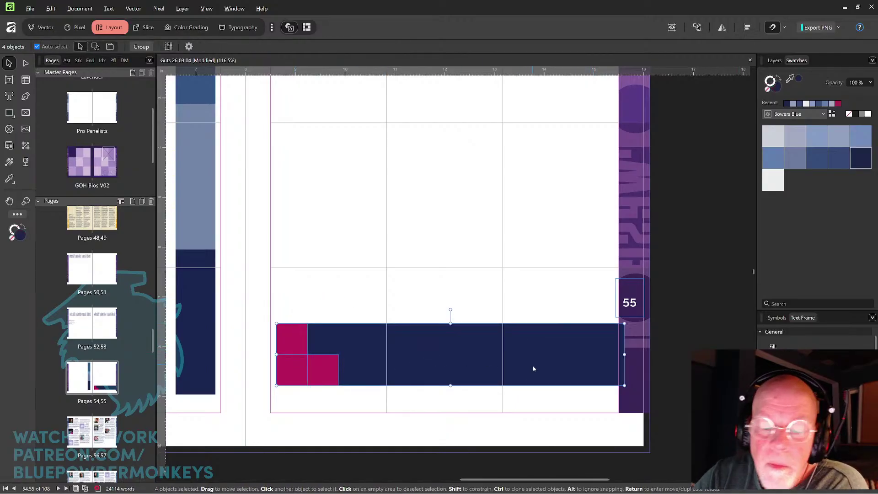
{"action": "left_click_drag", "start_coordinate": [530, 373], "coordinate": [530, 372]}
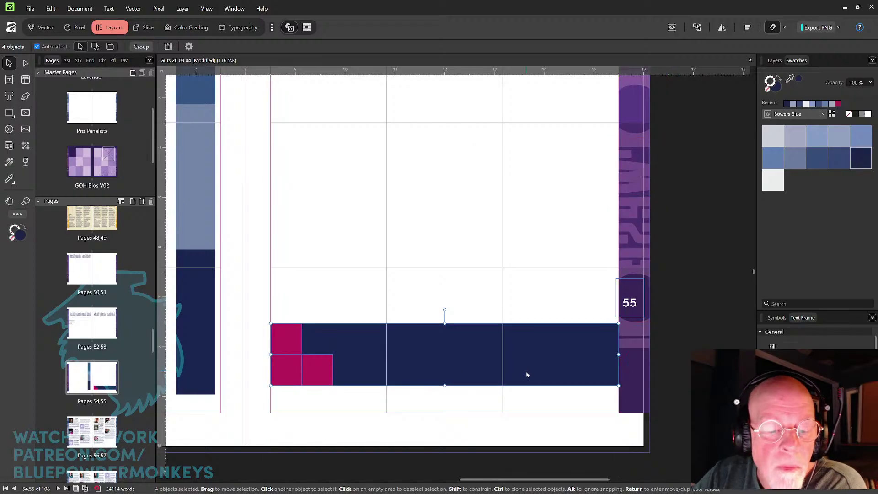
{"action": "left_click", "coordinate": [592, 262]}
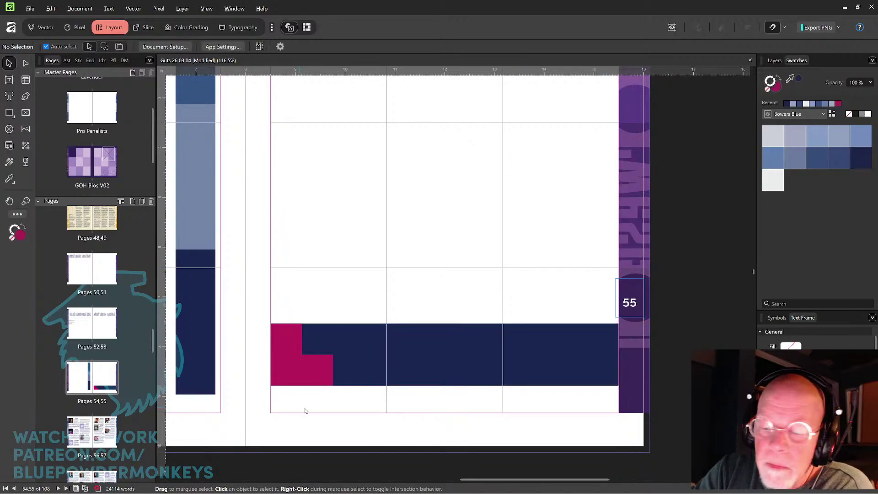
Examine in preview how the navy bar's outer end meets the purple page-number strip on page 55.
{"action": "left_click", "coordinate": [671, 28]}
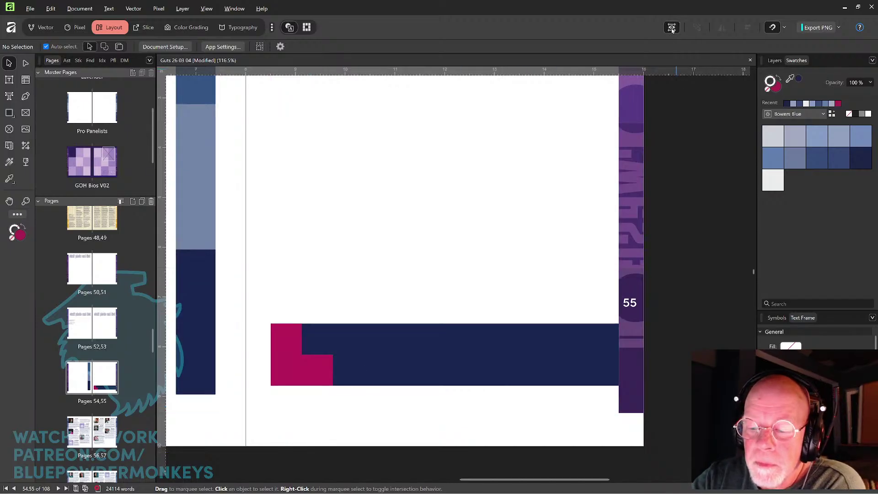
{"action": "left_click", "coordinate": [603, 345]}
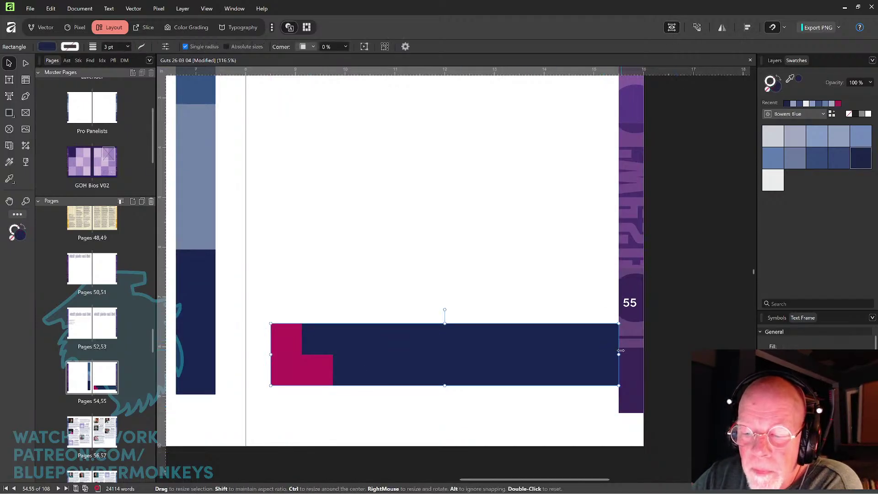
{"action": "left_click_drag", "start_coordinate": [619, 354], "coordinate": [620, 355]}
{"action": "left_click", "coordinate": [611, 266]}
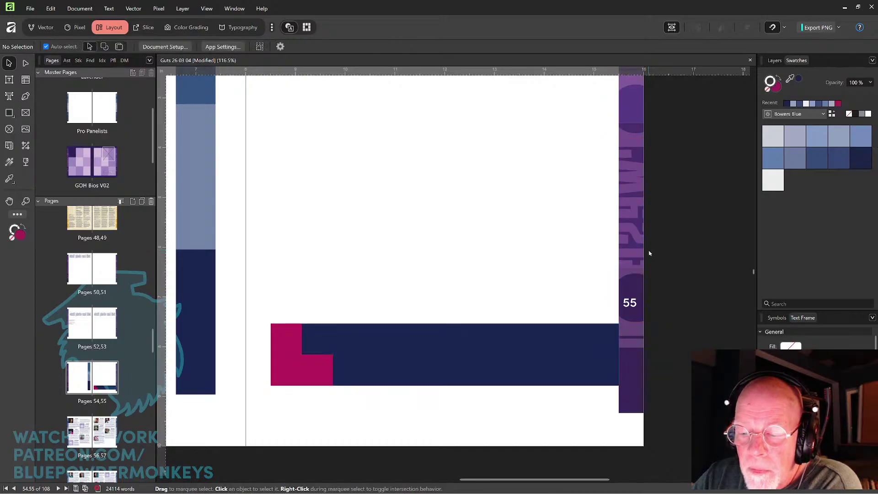
{"action": "scroll", "coordinate": [643, 276], "scroll_direction": "up", "scroll_amount": 5}
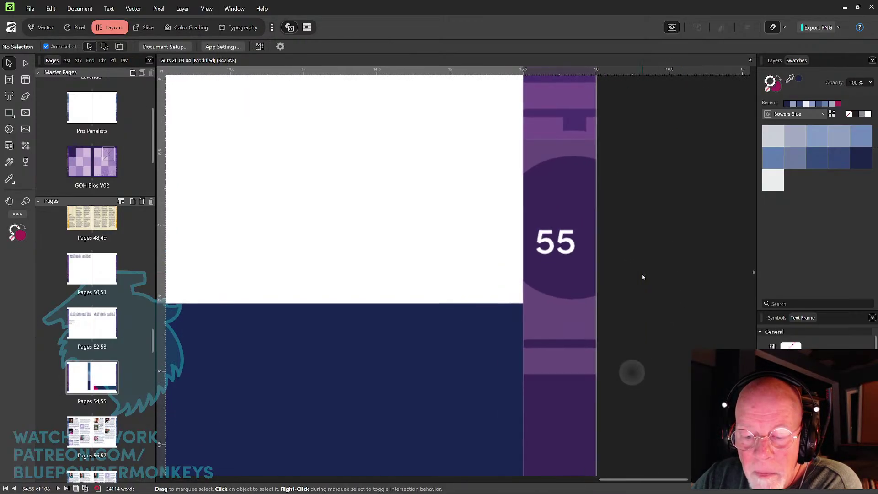
{"action": "scroll", "coordinate": [569, 350], "scroll_direction": "down", "scroll_amount": 3}
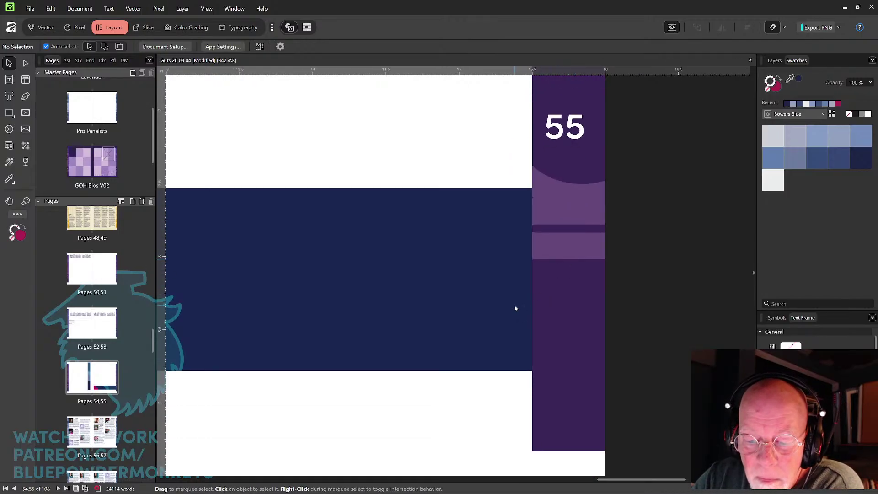
{"action": "left_click", "coordinate": [526, 282]}
{"action": "left_click_drag", "start_coordinate": [533, 279], "coordinate": [533, 278]}
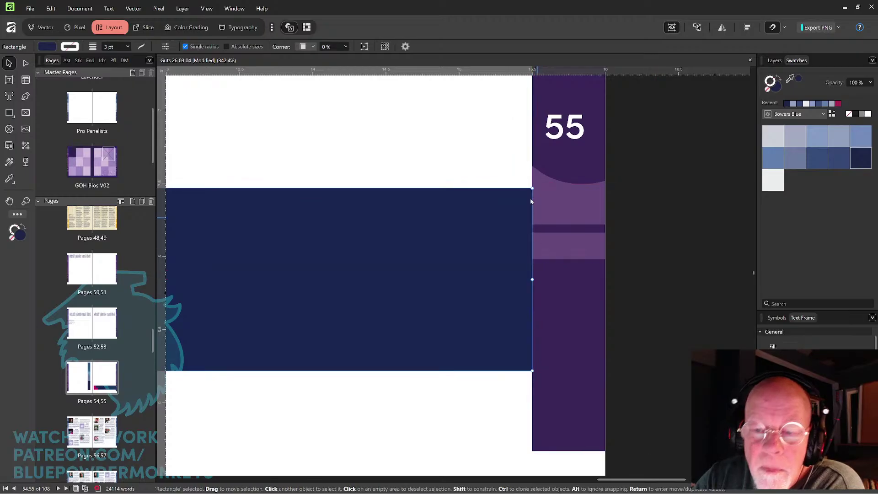
{"action": "left_click", "coordinate": [529, 144]}
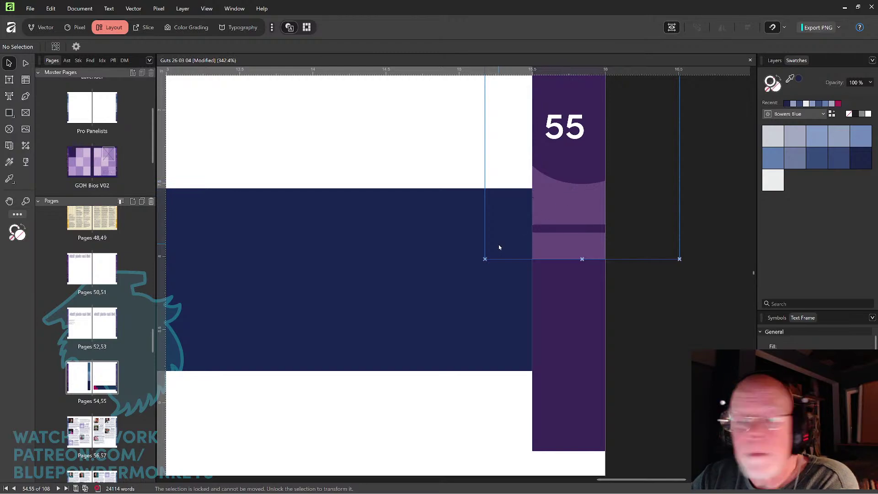
{"action": "left_click", "coordinate": [416, 306]}
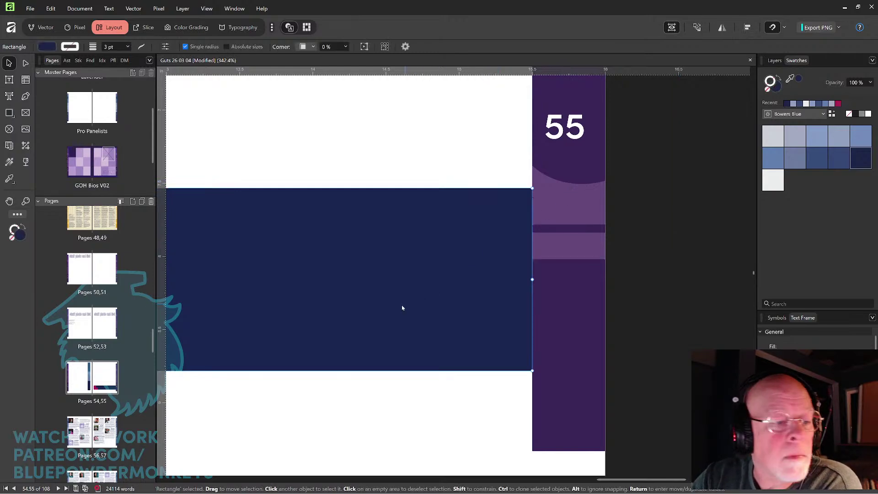
{"action": "left_click_drag", "start_coordinate": [333, 336], "coordinate": [528, 335]}
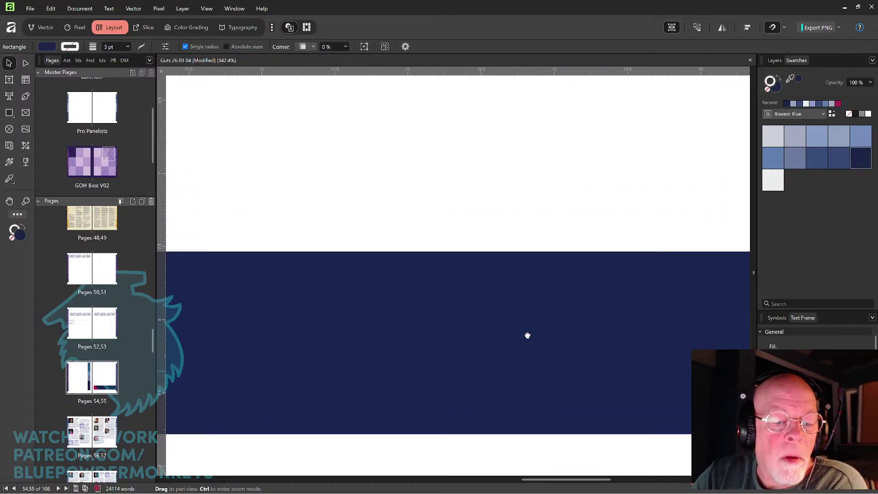
{"action": "scroll", "coordinate": [520, 317], "scroll_direction": "down", "scroll_amount": 4}
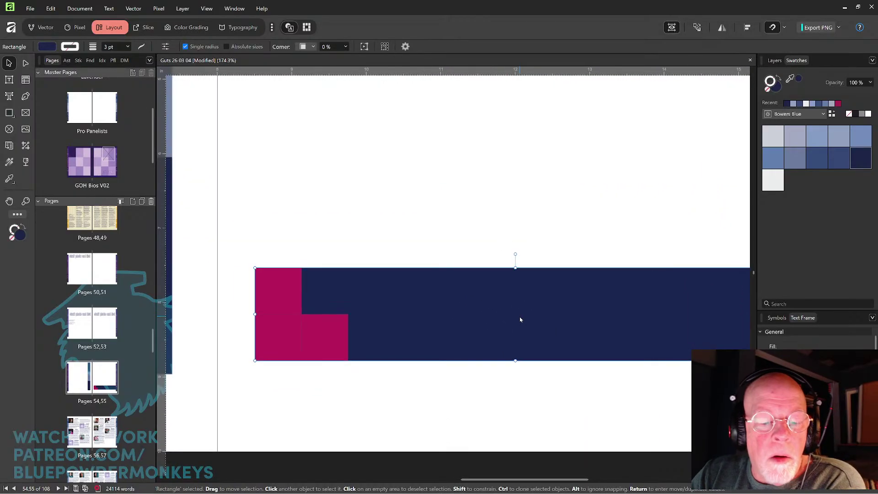
Duplicate the lower magenta squares along the navy bar's lower half out to page 55's outer edge.
{"action": "left_click", "coordinate": [320, 334]}
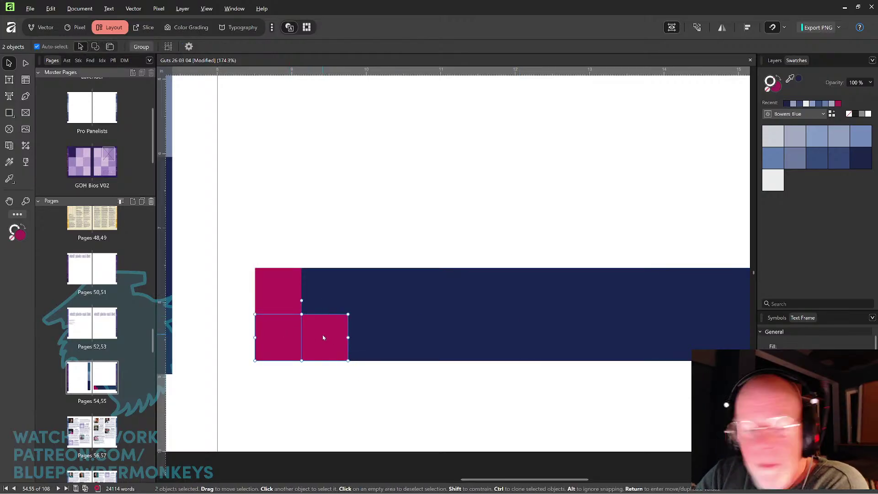
{"action": "left_click_drag", "start_coordinate": [323, 337], "coordinate": [419, 340]}
{"action": "left_click", "coordinate": [307, 345], "text": "shift"}
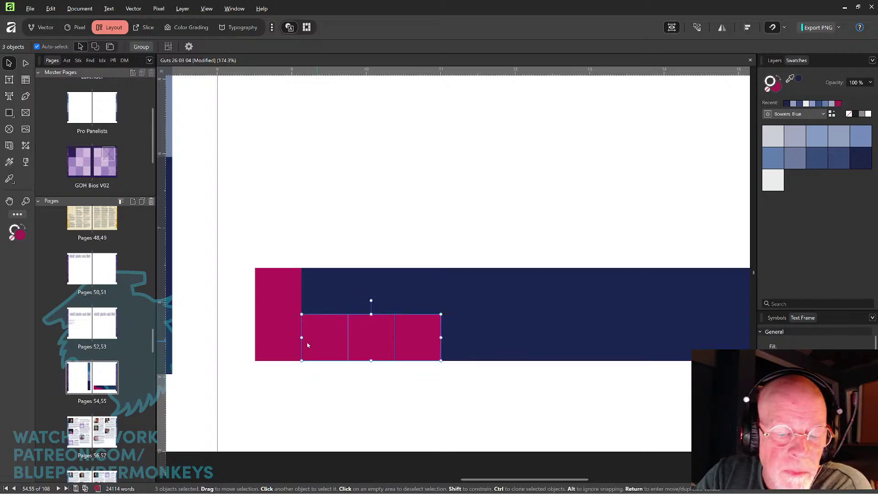
{"action": "left_click", "coordinate": [283, 338], "text": "shift"}
{"action": "left_click_drag", "start_coordinate": [421, 344], "coordinate": [606, 341]}
{"action": "left_click_drag", "start_coordinate": [604, 382], "coordinate": [505, 389]}
{"action": "left_click_drag", "start_coordinate": [500, 339], "coordinate": [681, 332]}
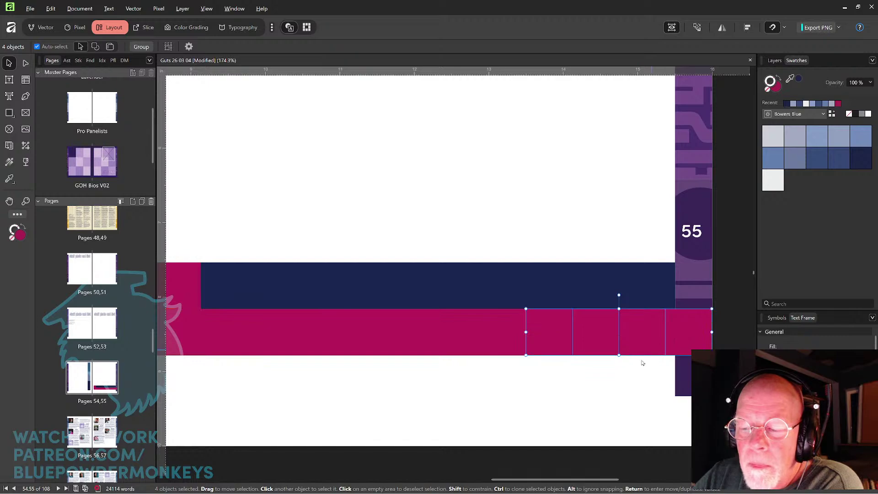
Turn off the preview and delete the navy bar behind the magenta squares on page 55.
{"action": "left_click", "coordinate": [679, 341]}
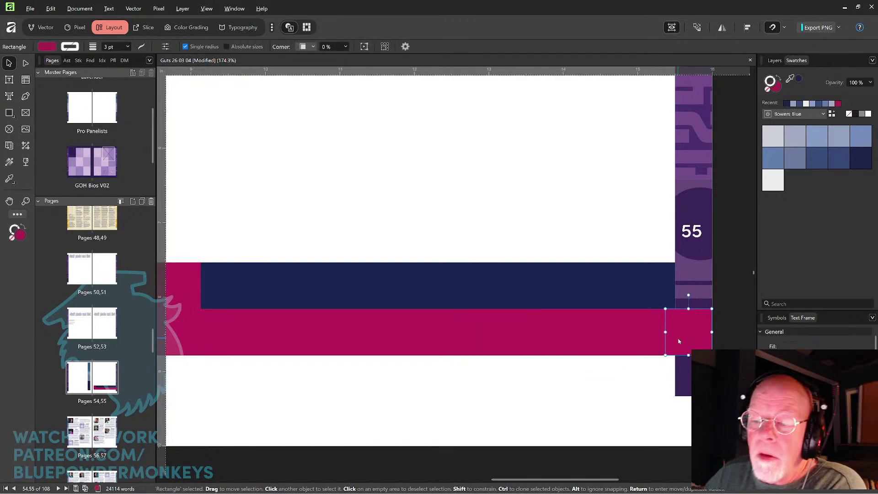
{"action": "scroll", "coordinate": [679, 341], "scroll_direction": "down", "scroll_amount": 3}
{"action": "scroll", "coordinate": [678, 341], "scroll_direction": "up", "scroll_amount": 1}
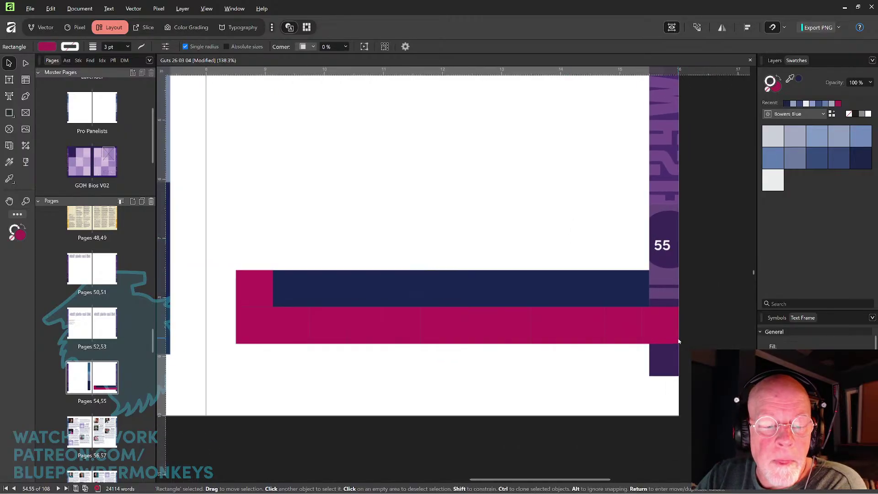
{"action": "left_click", "coordinate": [672, 28]}
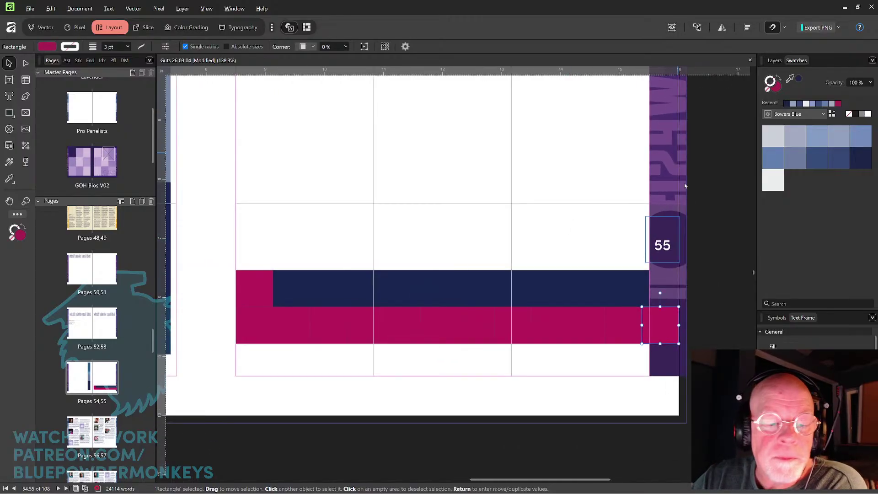
{"action": "left_click", "coordinate": [626, 328], "text": "shift"}
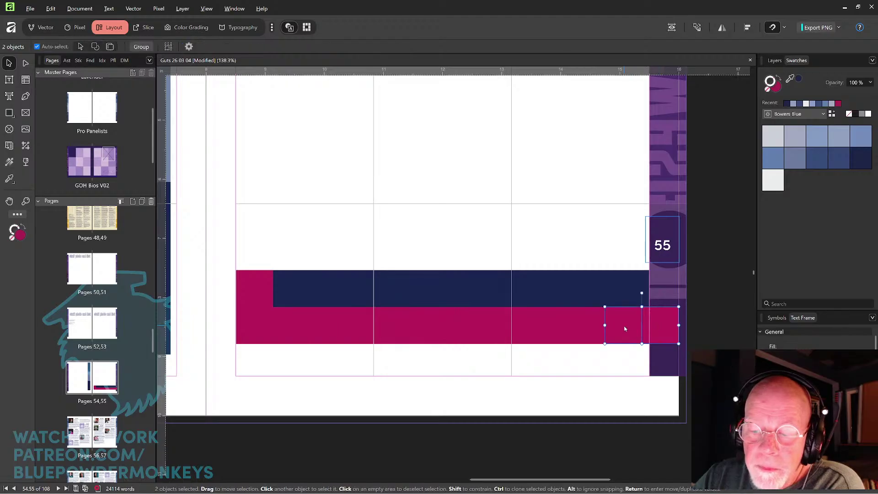
{"action": "left_click", "coordinate": [586, 329], "text": "shift"}
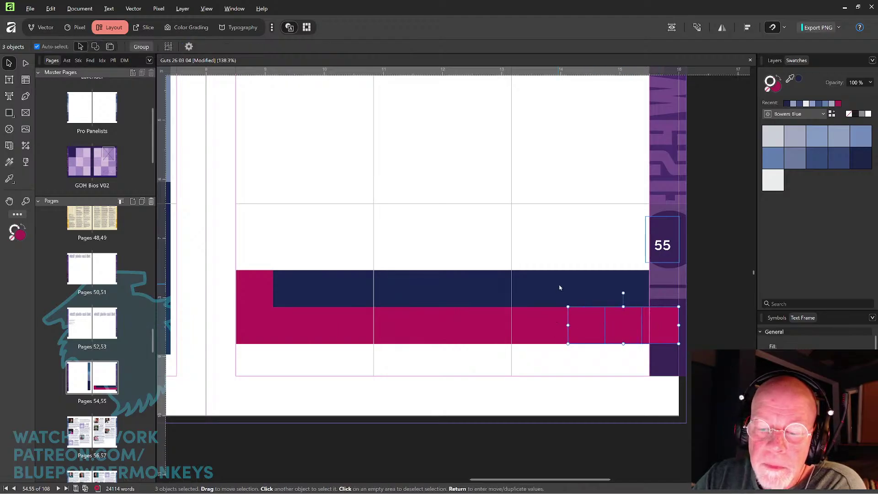
{"action": "left_click", "coordinate": [560, 288]}
{"action": "key", "text": "Delete"}
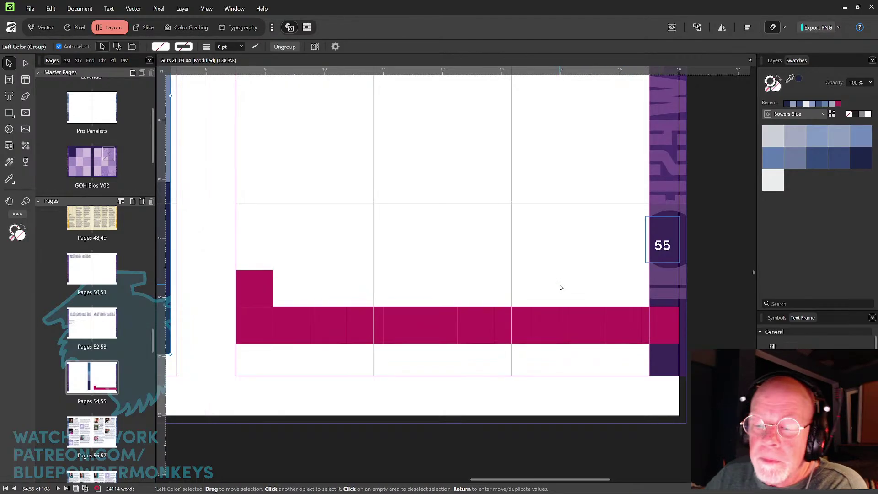
Delete the single magenta square above the row and scale the twelve-square row to fit between page 55's margins.
{"action": "left_click", "coordinate": [264, 291]}
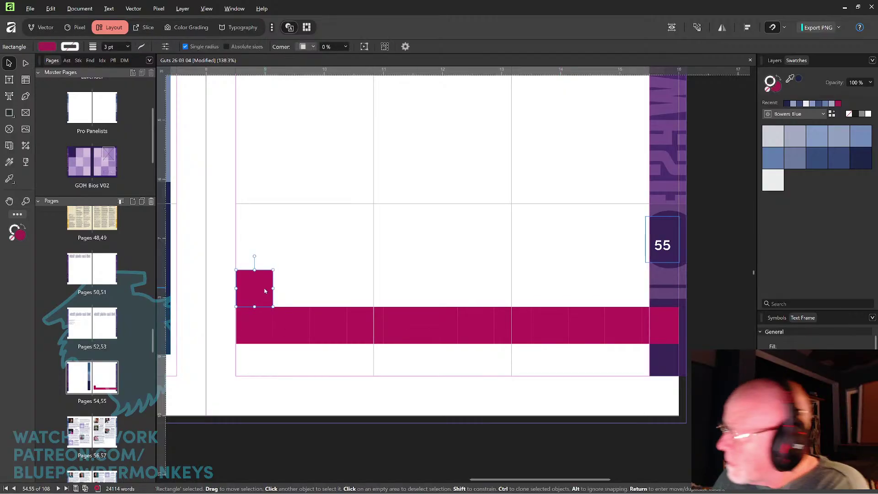
{"action": "key", "text": "Delete"}
{"action": "left_click_drag", "start_coordinate": [243, 290], "coordinate": [653, 328]}
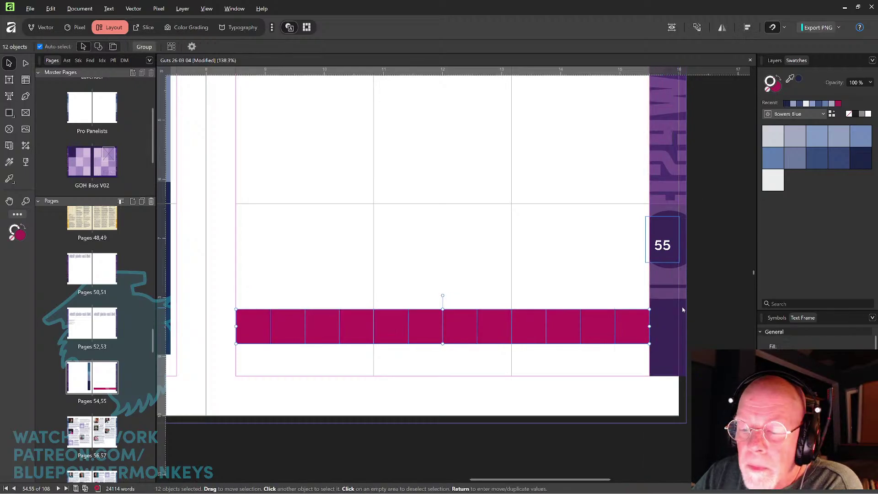
{"action": "left_click", "coordinate": [623, 284]}
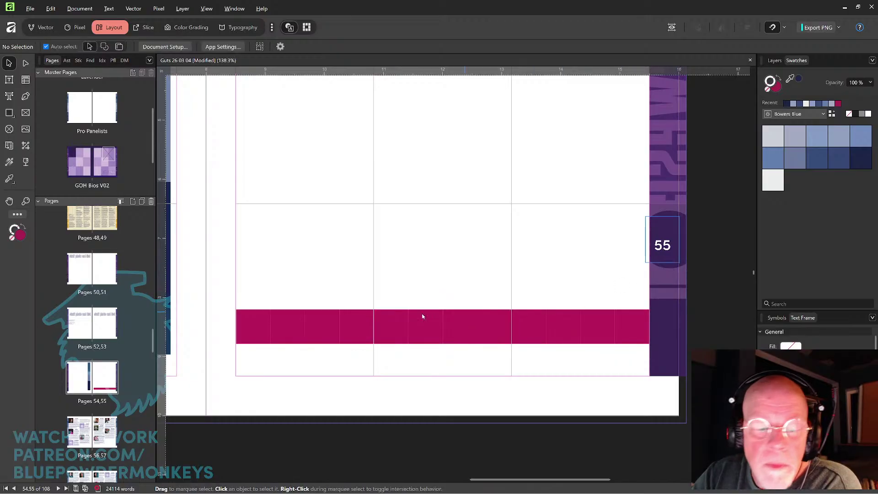
Duplicate the twelve-square magenta row upward twice to build a three-row grid.
{"action": "mouse_move", "coordinate": [250, 289]}
{"action": "left_mouse_down"}
{"action": "mouse_move", "coordinate": [595, 348]}
{"action": "mouse_move", "coordinate": [655, 346]}
{"action": "mouse_move", "coordinate": [635, 323]}
{"action": "mouse_move", "coordinate": [634, 297]}
{"action": "left_mouse_up"}
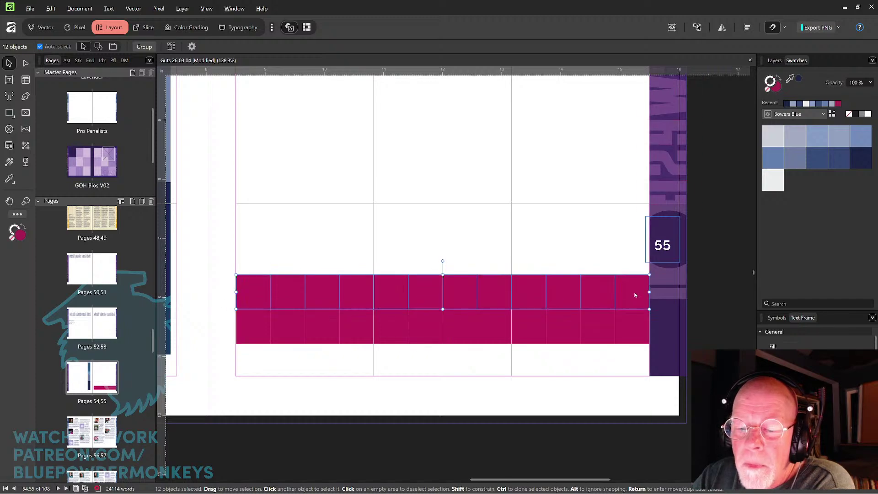
{"action": "left_click", "coordinate": [623, 246]}
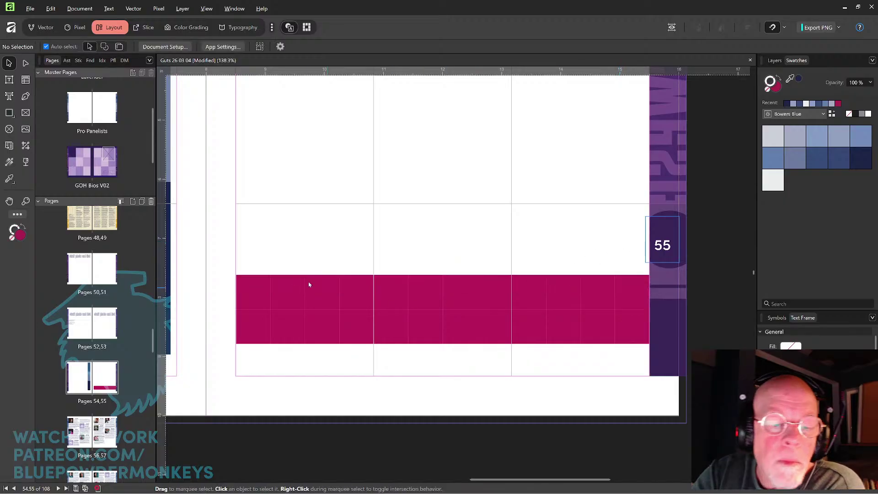
{"action": "left_click_drag", "start_coordinate": [245, 252], "coordinate": [637, 260]}
{"action": "left_click", "coordinate": [619, 200]}
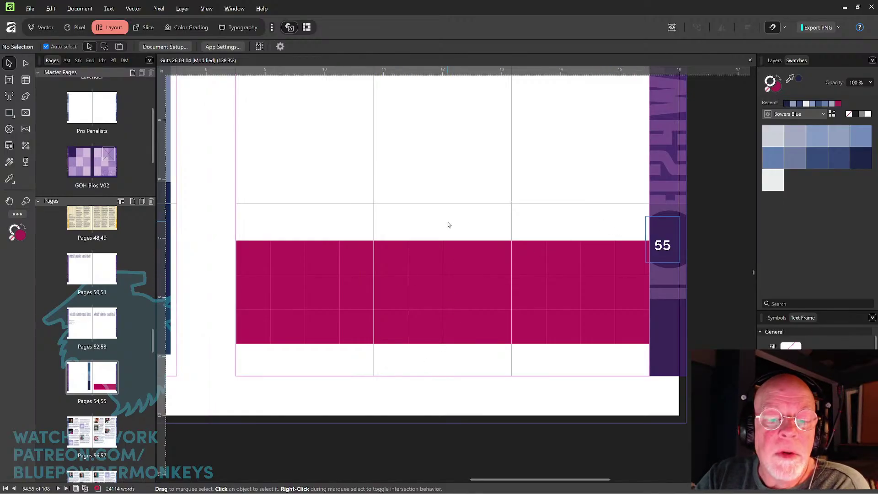
Recolor the grid's outermost column of three squares with the navy sampled from page 54's color strip.
{"action": "scroll", "coordinate": [448, 224], "scroll_direction": "down", "scroll_amount": 2, "text": "ctrl"}
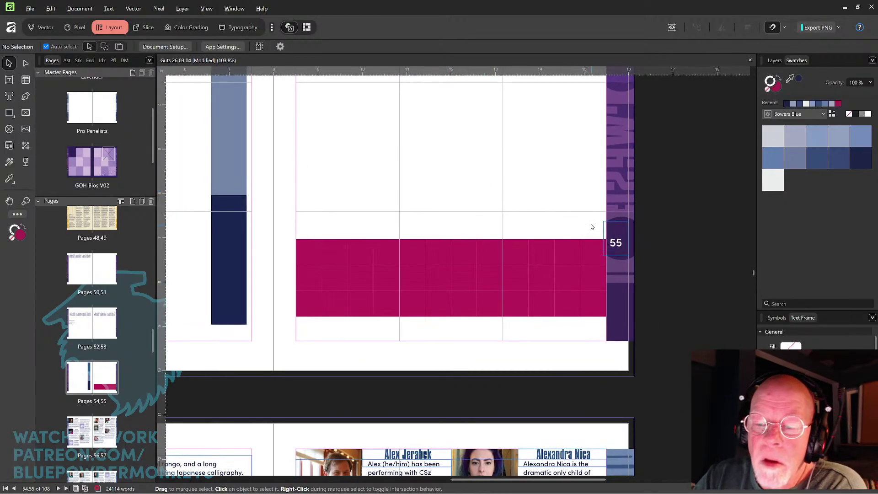
{"action": "left_click_drag", "start_coordinate": [592, 227], "coordinate": [587, 330]}
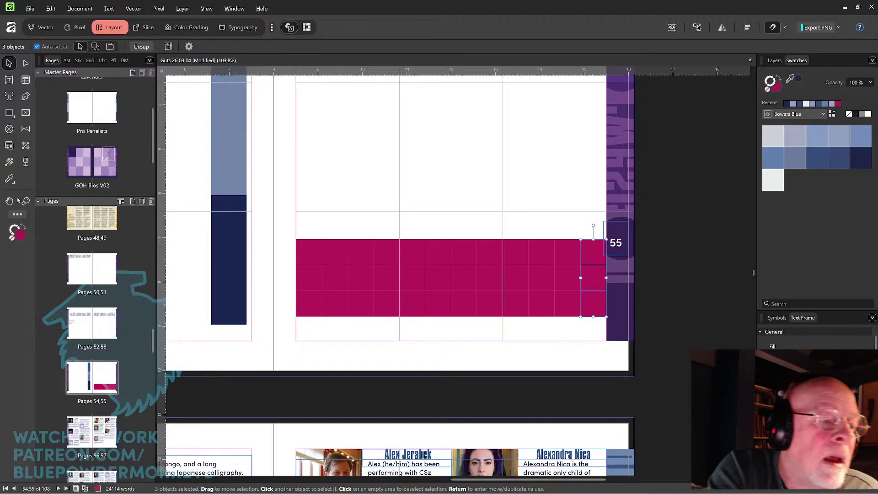
{"action": "left_click", "coordinate": [9, 179]}
{"action": "left_click", "coordinate": [216, 255]}
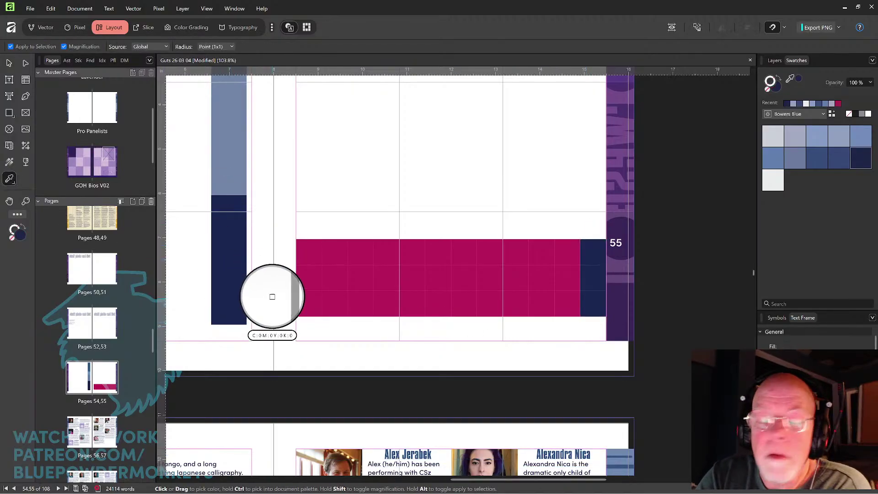
{"action": "key", "text": "v"}
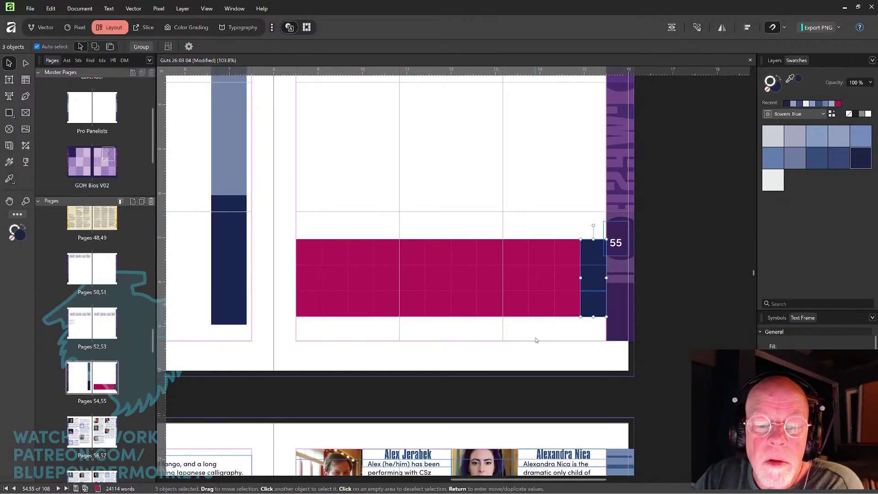
Recolor the grid's innermost column of three squares with the gray-blue sampled from page 54's color strip.
{"action": "left_click", "coordinate": [314, 257]}
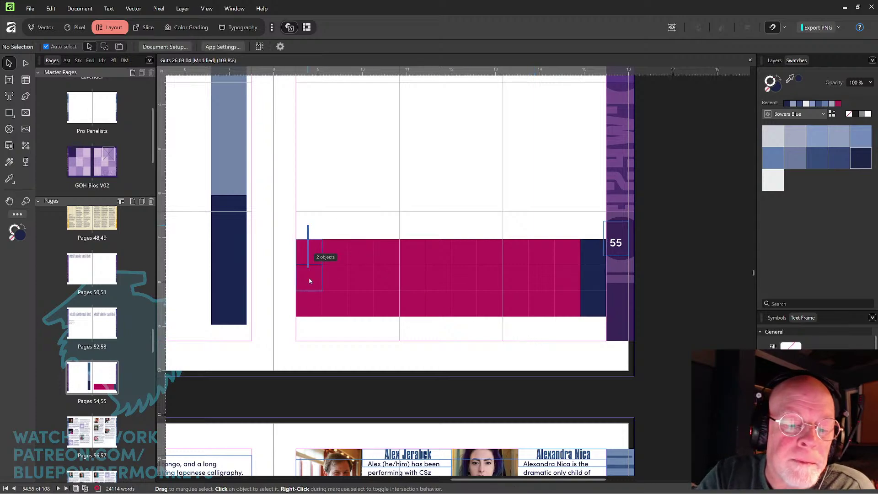
{"action": "left_click_drag", "start_coordinate": [340, 177], "coordinate": [394, 253]}
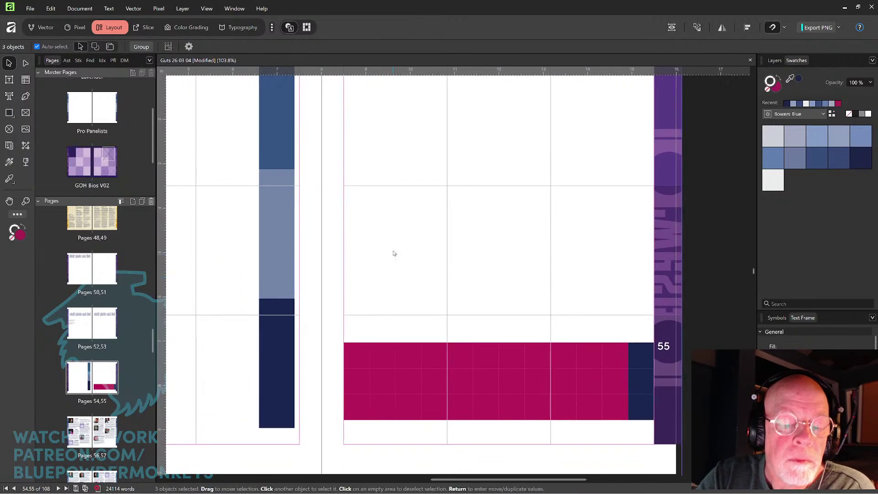
{"action": "left_click", "coordinate": [9, 178]}
{"action": "left_click_drag", "start_coordinate": [274, 255], "coordinate": [349, 239]}
{"action": "key", "text": "v"}
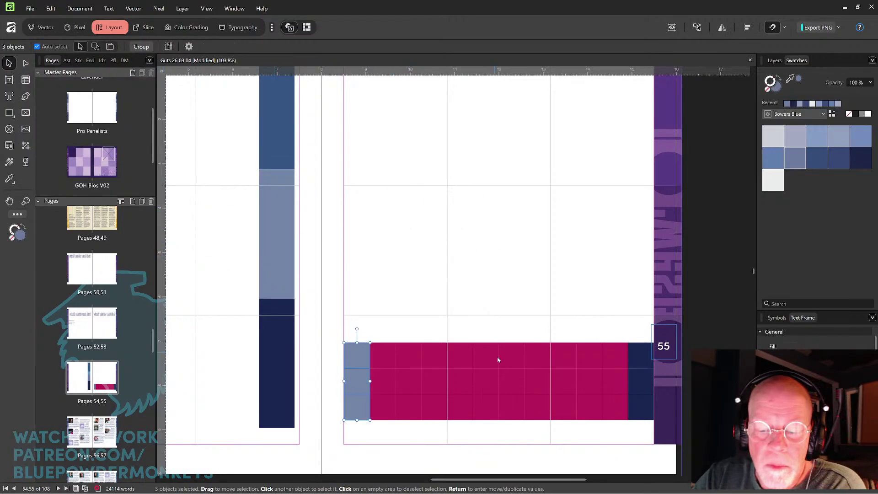
{"action": "left_click", "coordinate": [514, 360]}
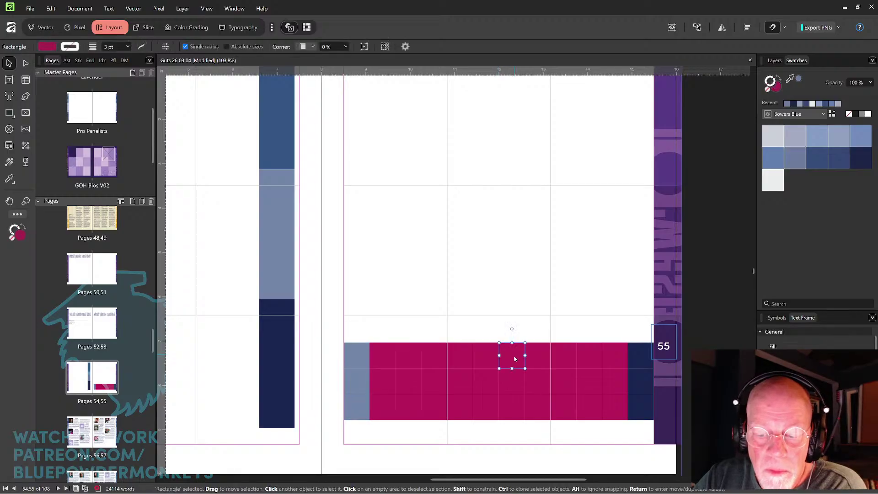
{"action": "left_click", "coordinate": [472, 409]}
{"action": "key", "text": "alt"}
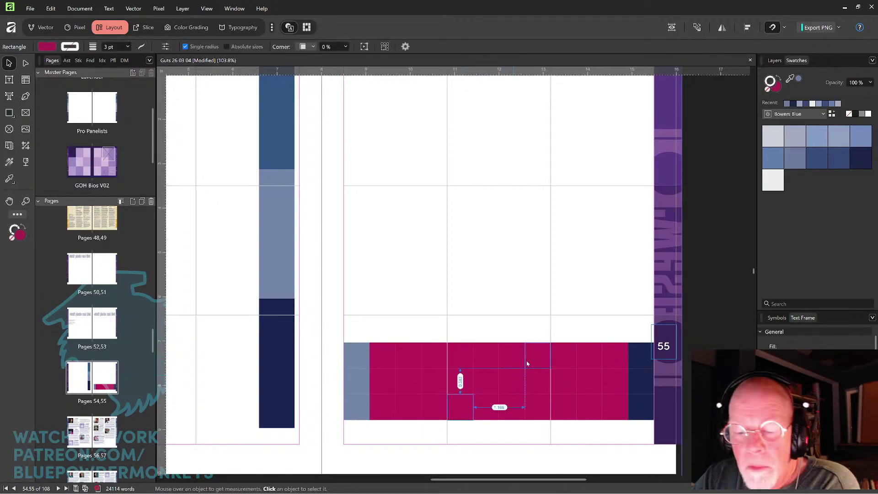
{"action": "left_click", "coordinate": [519, 357]}
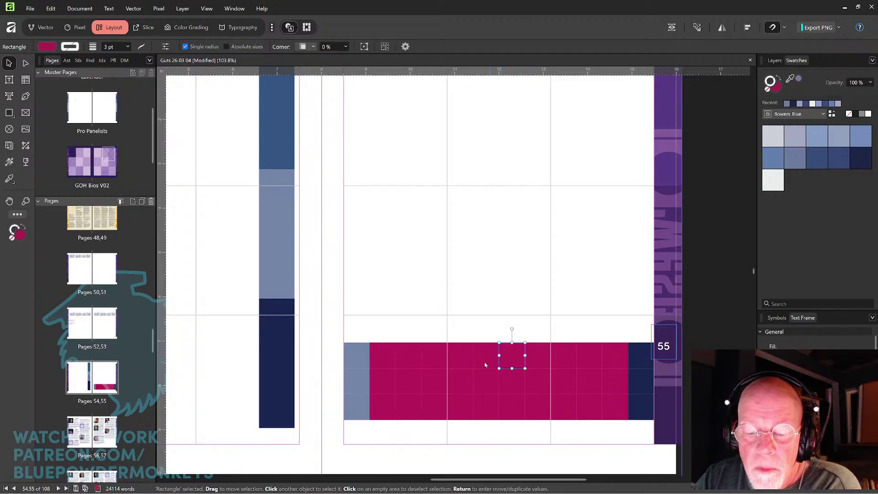
{"action": "left_click", "coordinate": [464, 384]}
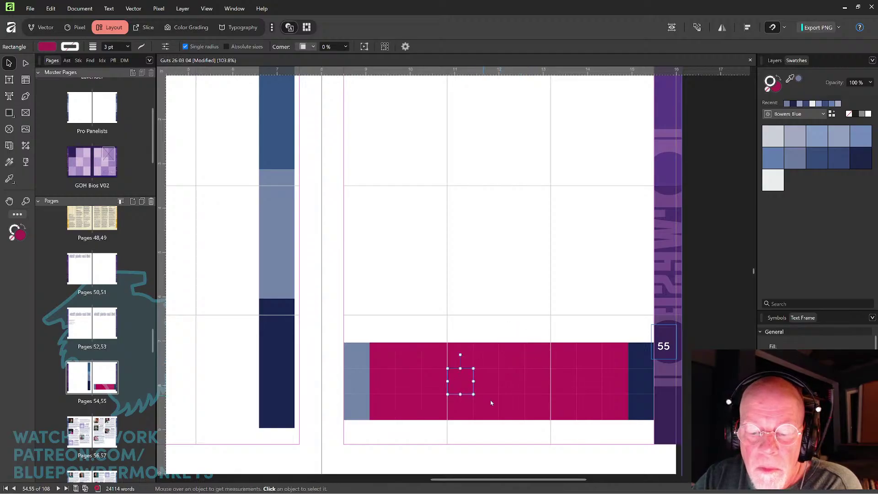
{"action": "left_click", "coordinate": [518, 365]}
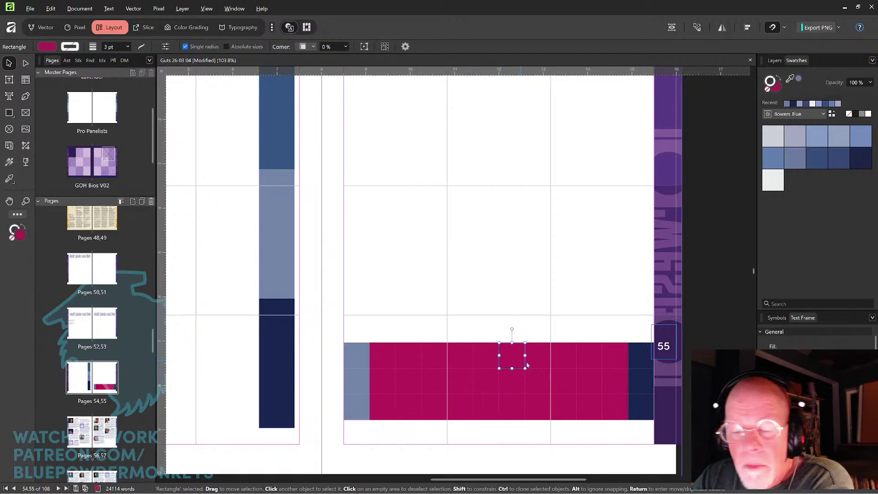
Recolor seven magenta squares (top row column 11; middle row columns 3, 6, 8, 10; bottom row columns 5, 9) medium blue sampled from page 54's strip.
{"action": "left_click", "coordinate": [546, 385]}
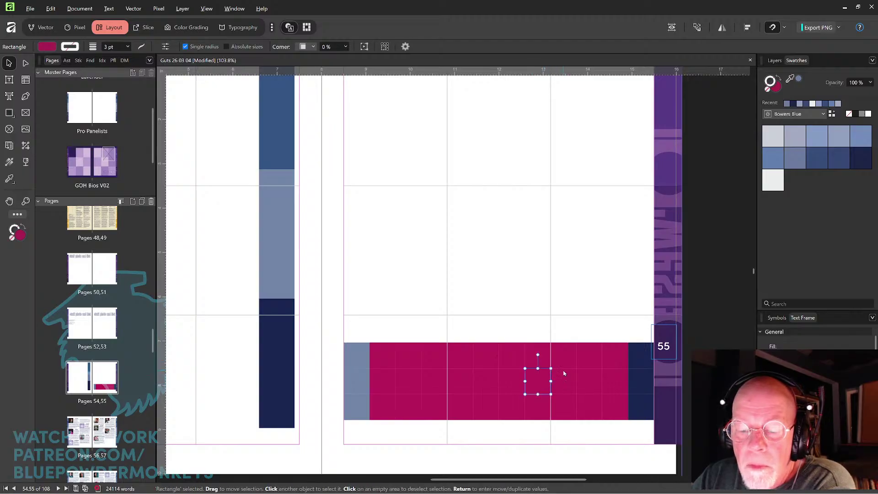
{"action": "key", "text": "Escape"}
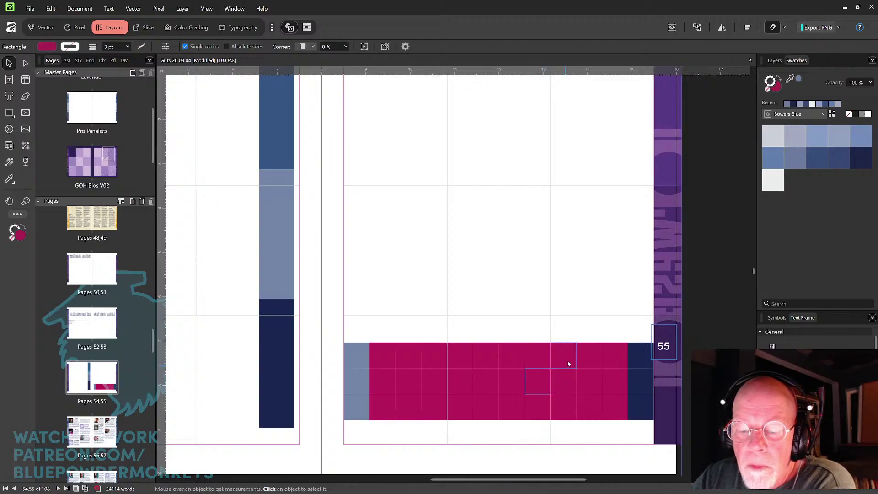
{"action": "left_click", "coordinate": [592, 380], "text": "shift"}
{"action": "key", "text": "alt"}
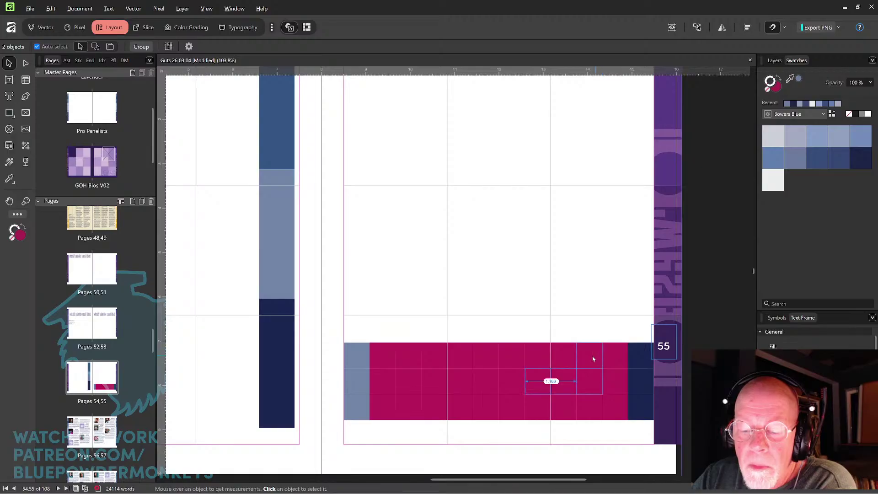
{"action": "left_click", "coordinate": [565, 406], "text": "shift"}
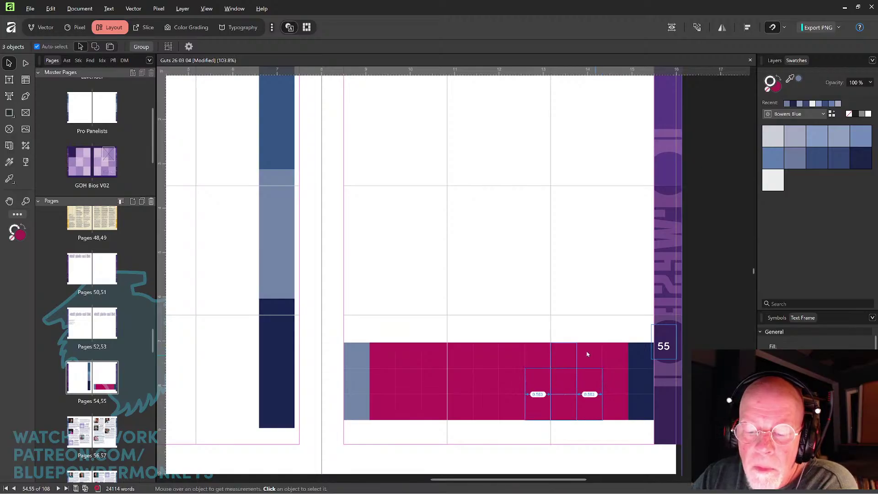
{"action": "left_click", "coordinate": [616, 359], "text": "shift"}
{"action": "key", "text": "alt"}
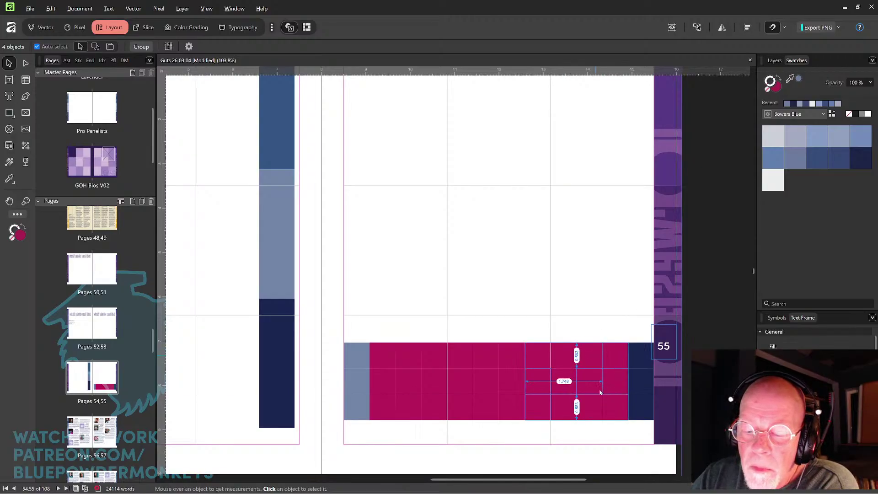
{"action": "left_click", "coordinate": [489, 389], "text": "shift"}
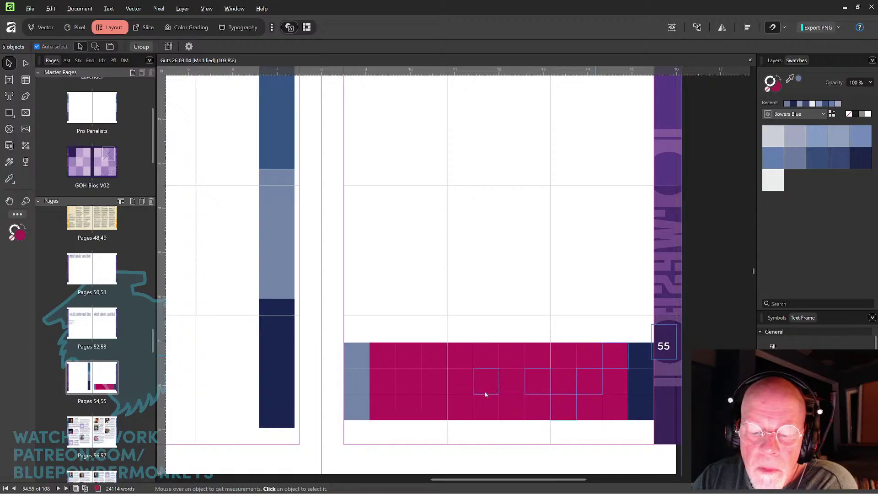
{"action": "left_click", "coordinate": [450, 407], "text": "shift"}
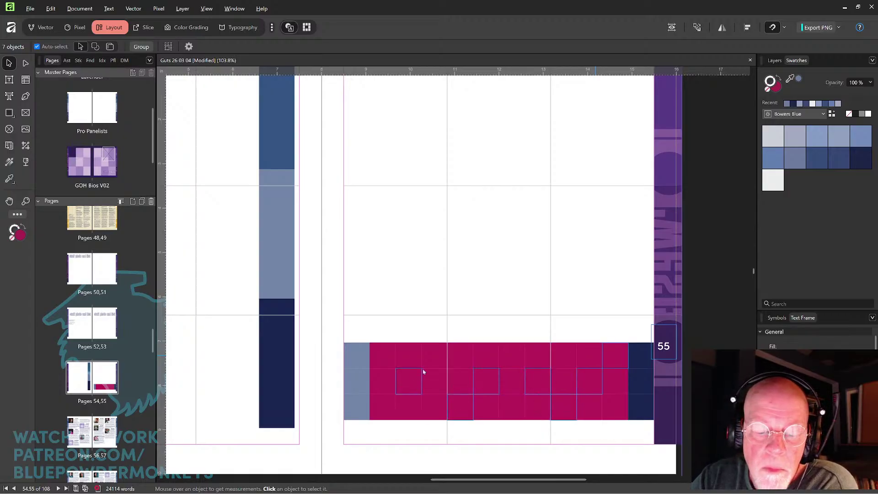
{"action": "left_click", "coordinate": [411, 380], "text": "shift"}
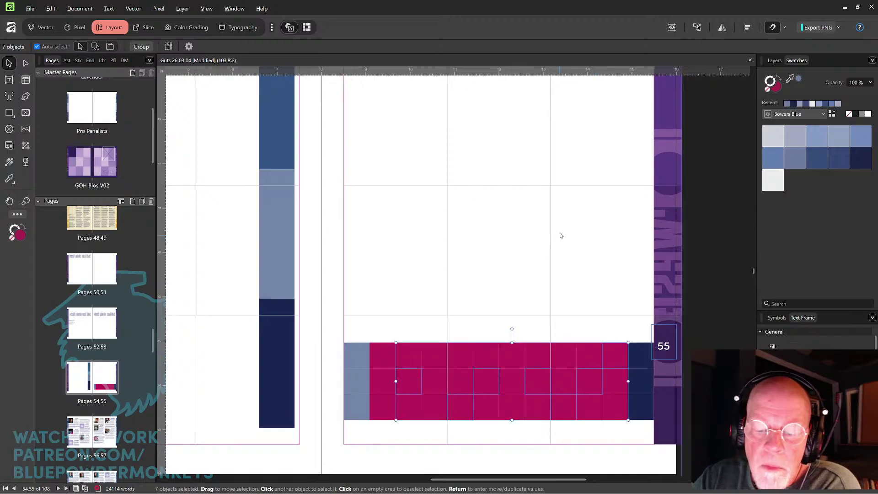
{"action": "left_click", "coordinate": [9, 179]}
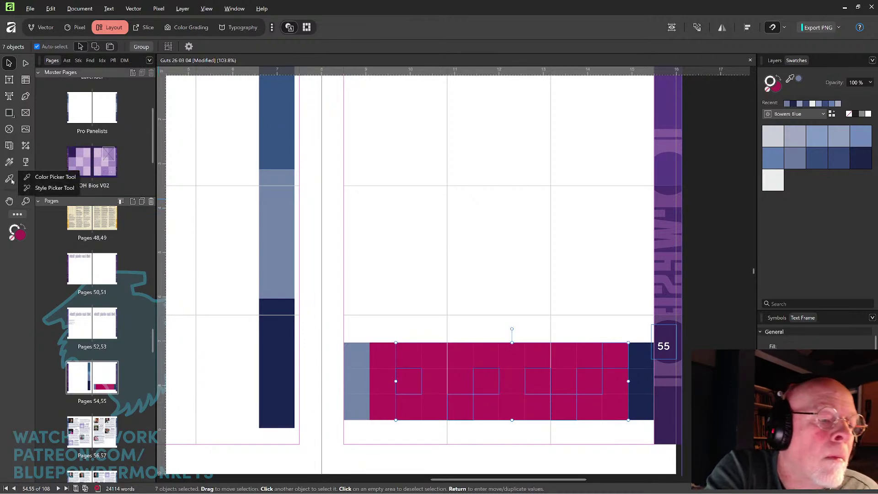
{"action": "left_click", "coordinate": [48, 177]}
{"action": "left_click", "coordinate": [276, 112]}
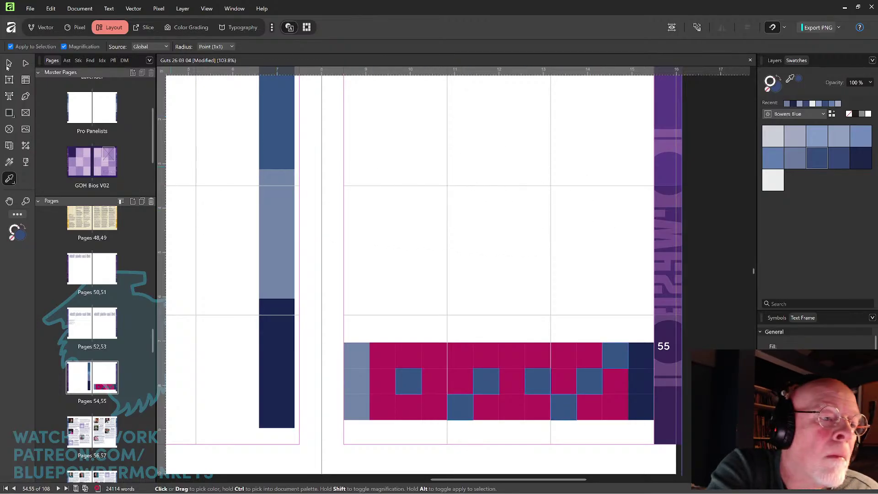
{"action": "key", "text": "v"}
{"action": "left_click", "coordinate": [536, 241]}
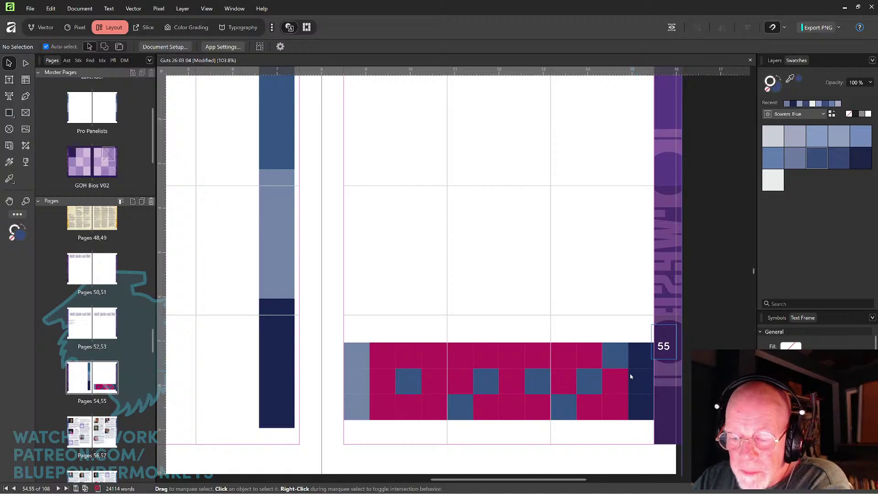
Recolor the middle-row square in the grid's eleventh column with the navy sampled from page 54's color strip.
{"action": "left_click", "coordinate": [620, 385]}
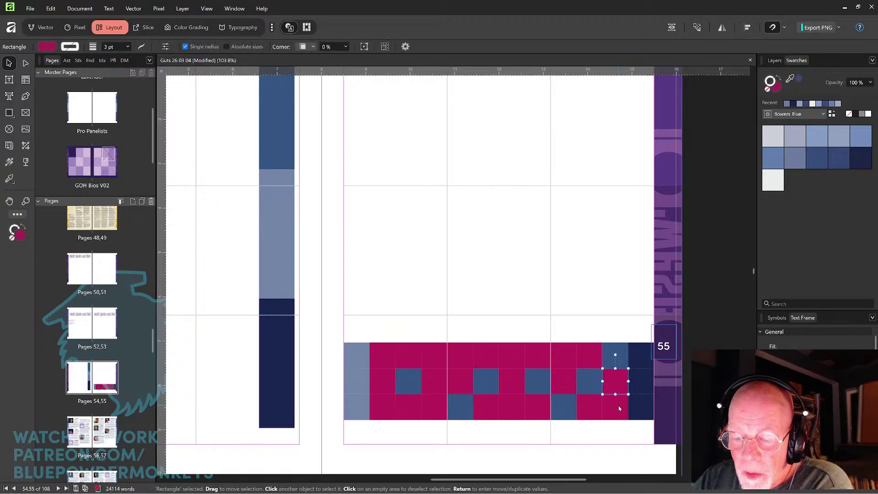
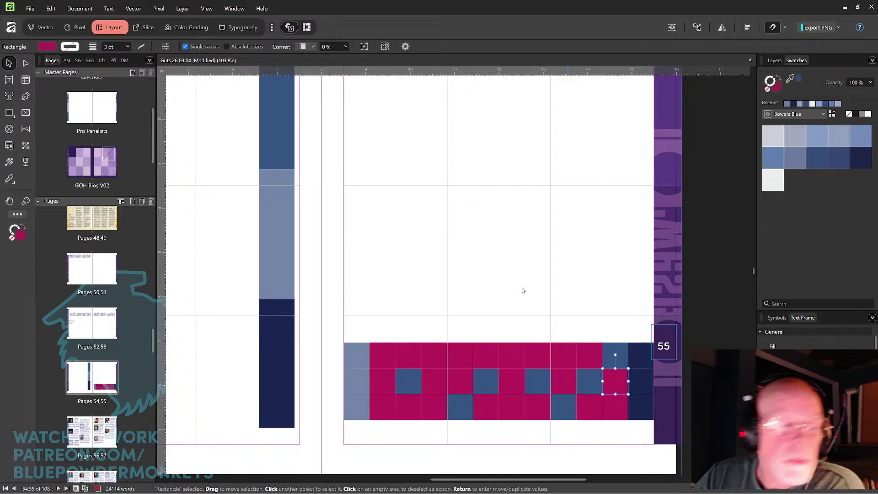
{"action": "left_click", "coordinate": [14, 182]}
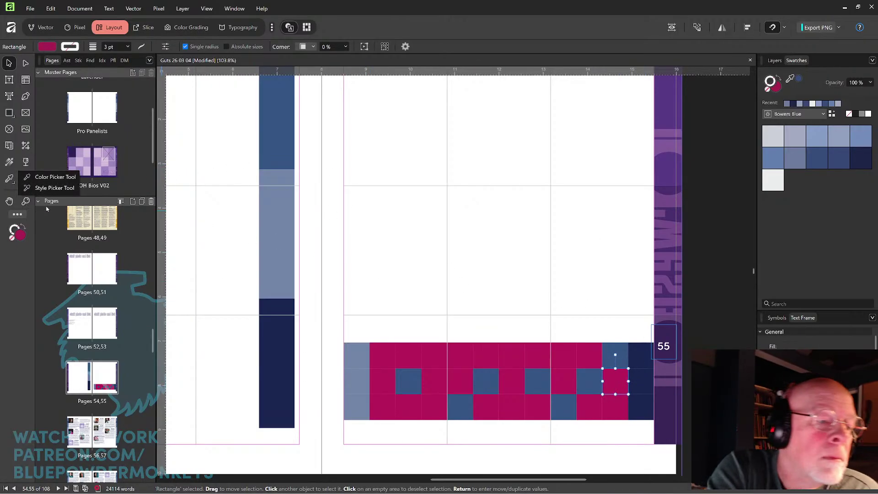
{"action": "left_click", "coordinate": [56, 178]}
{"action": "left_click_drag", "start_coordinate": [374, 186], "coordinate": [229, 183]}
{"action": "left_click", "coordinate": [9, 63]}
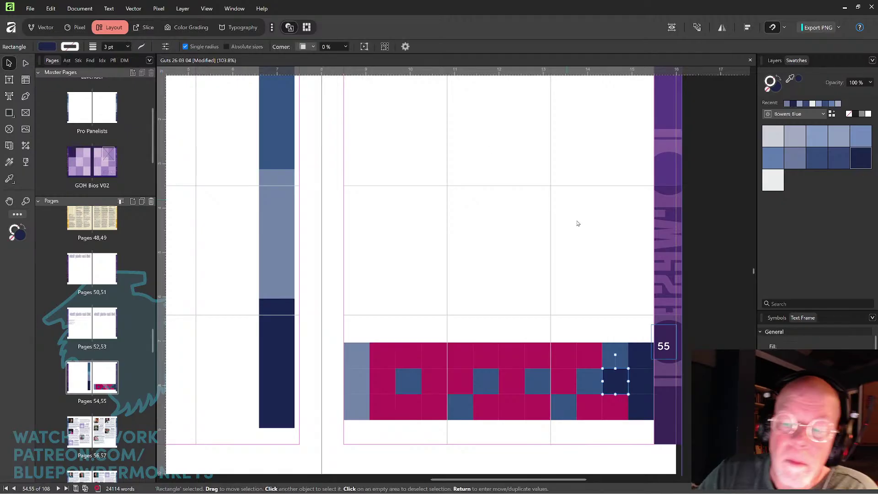
Recolor the bottom-row square in the eleventh column with the gray-blue sampled from page 54's color strip.
{"action": "left_click", "coordinate": [619, 406]}
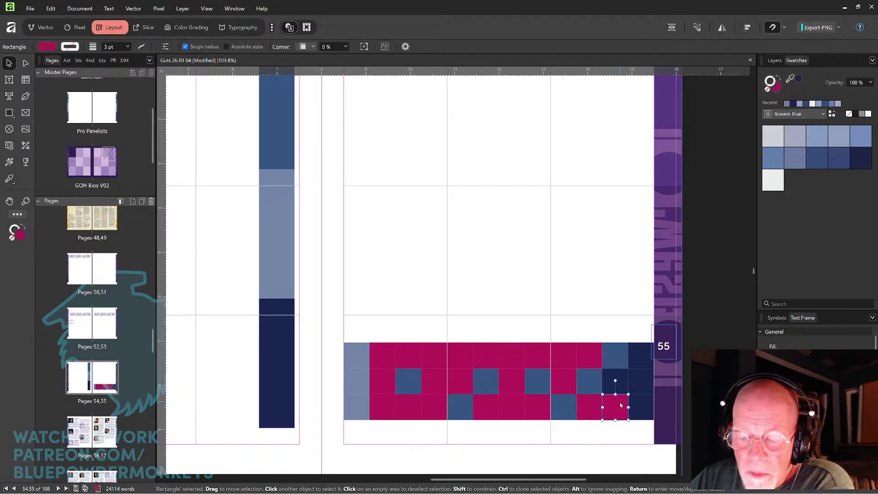
{"action": "left_click", "coordinate": [9, 179]}
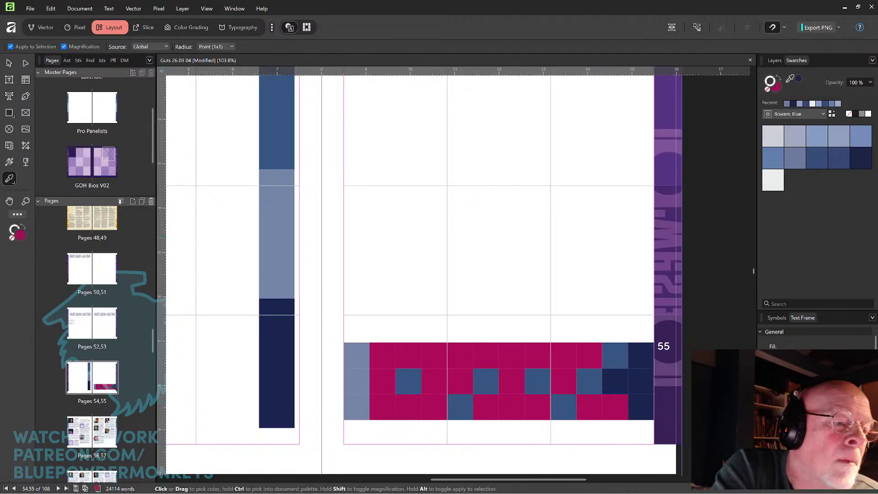
{"action": "left_click_drag", "start_coordinate": [104, 188], "coordinate": [276, 227]}
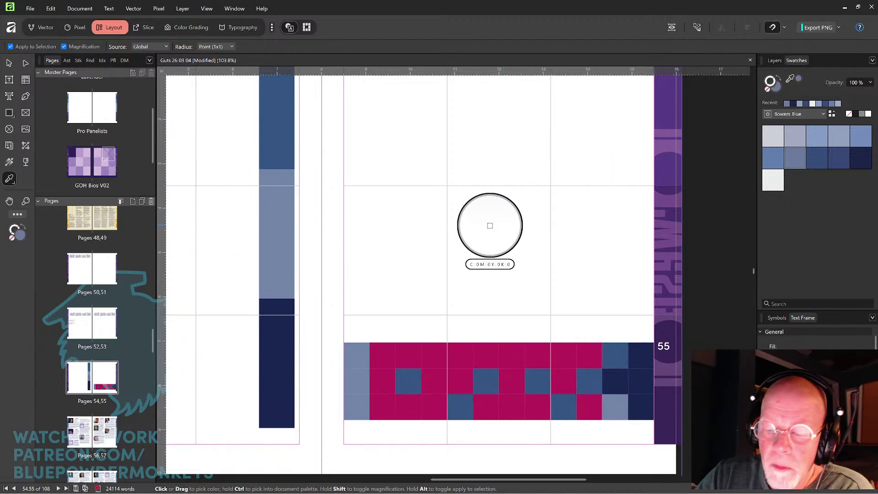
{"action": "key", "text": "v"}
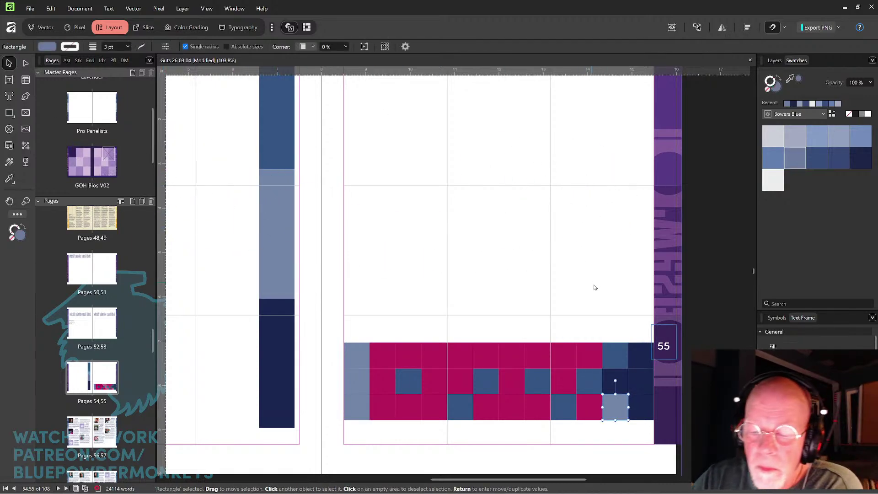
Stretch the tenth column's medium-blue middle square upward to cover the top row and bring it in front of the magenta square.
{"action": "left_click", "coordinate": [591, 374]}
{"action": "left_click_drag", "start_coordinate": [590, 368], "coordinate": [590, 343]}
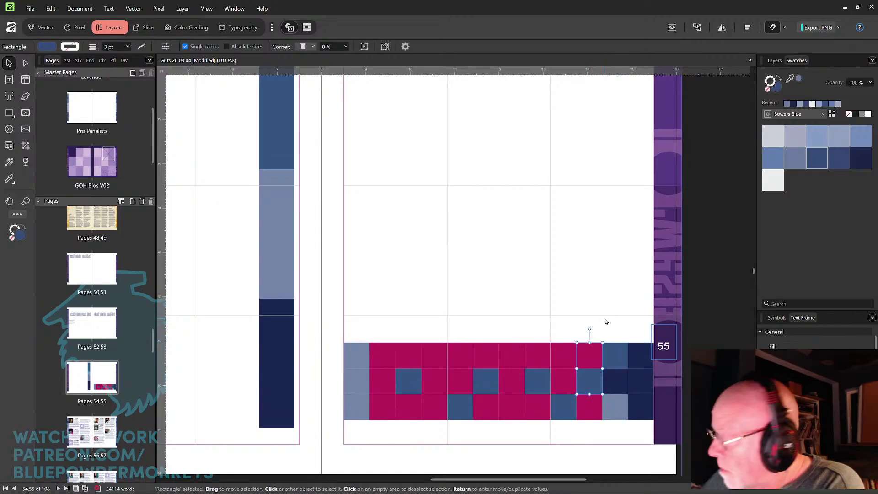
{"action": "key", "text": "Delete"}
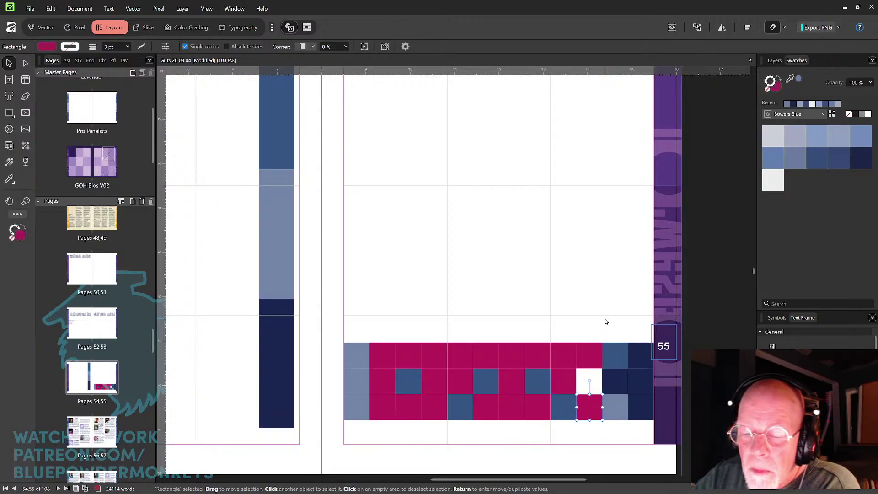
{"action": "key", "text": "ctrl+z"}
{"action": "left_click", "coordinate": [606, 304]}
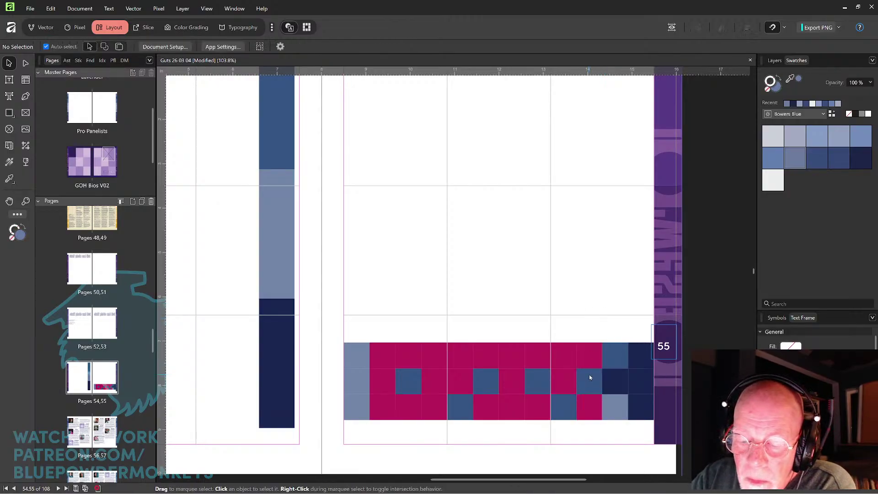
{"action": "left_click", "coordinate": [590, 378]}
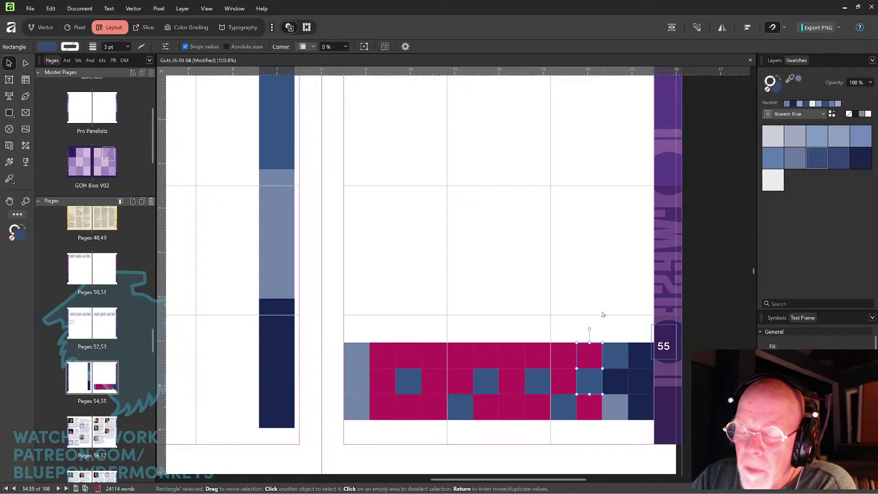
{"action": "left_click", "coordinate": [602, 317]}
{"action": "left_click", "coordinate": [590, 382]}
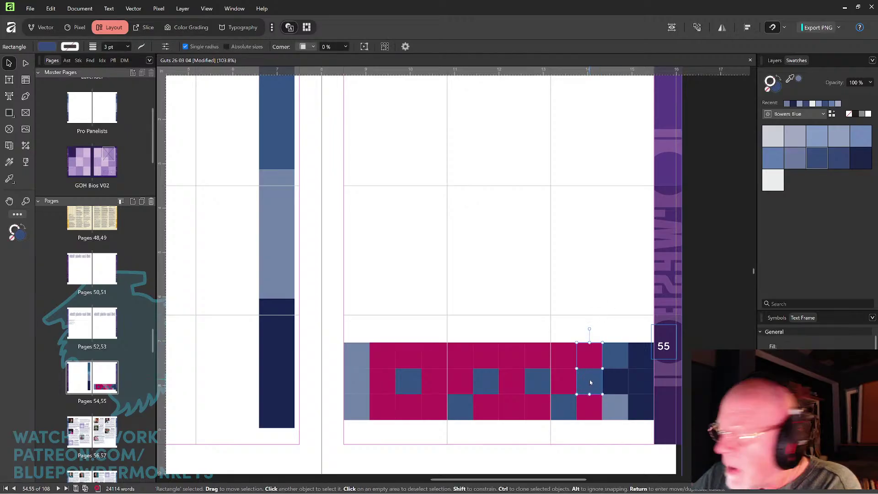
{"action": "key", "text": "ctrl+shift+bracketright"}
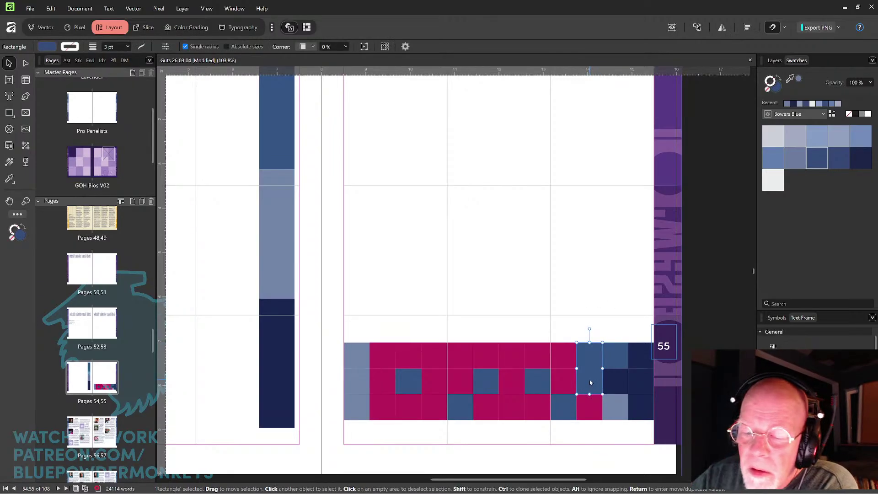
Shorten the two-row medium-blue rectangle from its upper edge and stretch it back to align with the grid's upper edge.
{"action": "left_click_drag", "start_coordinate": [589, 343], "coordinate": [590, 393]}
{"action": "left_click", "coordinate": [590, 345]}
{"action": "left_click", "coordinate": [589, 346]}
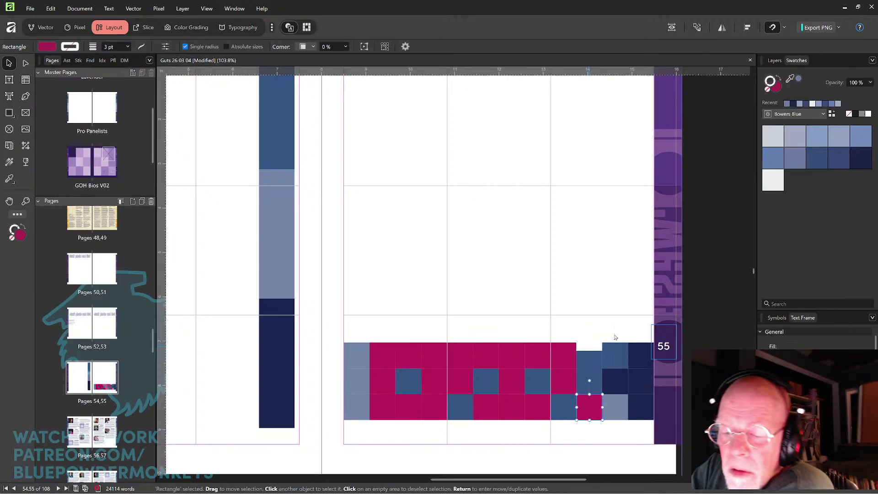
{"action": "left_click", "coordinate": [593, 361]}
{"action": "left_click_drag", "start_coordinate": [590, 349], "coordinate": [589, 342]}
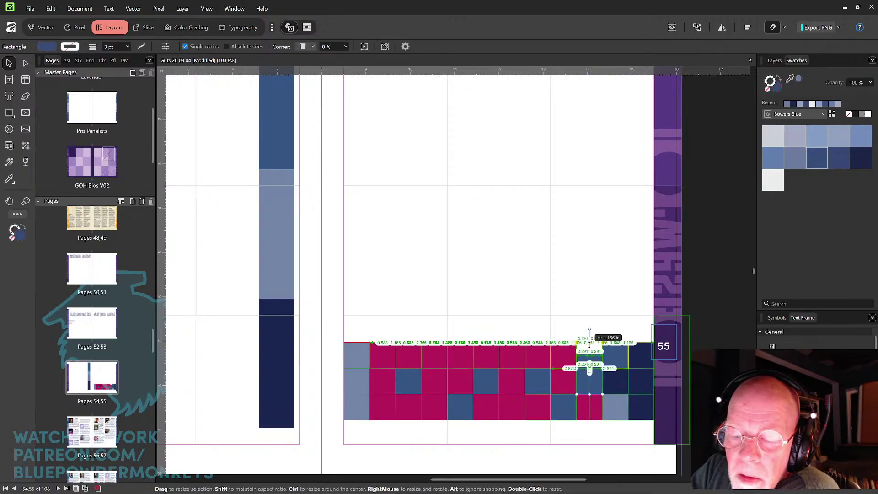
{"action": "left_click", "coordinate": [590, 330]}
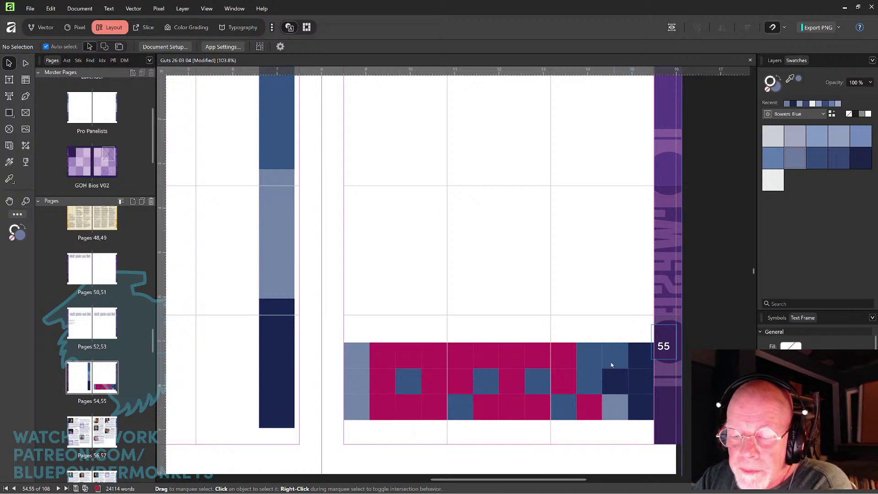
Recolor the bottom-row square in the grid's tenth column with the navy sampled from page 54's color strip.
{"action": "left_click", "coordinate": [591, 413]}
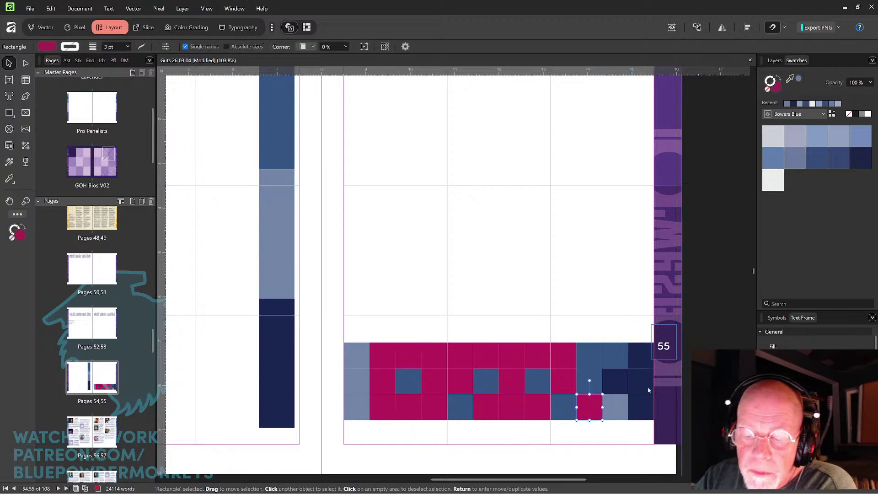
{"action": "key", "text": "i"}
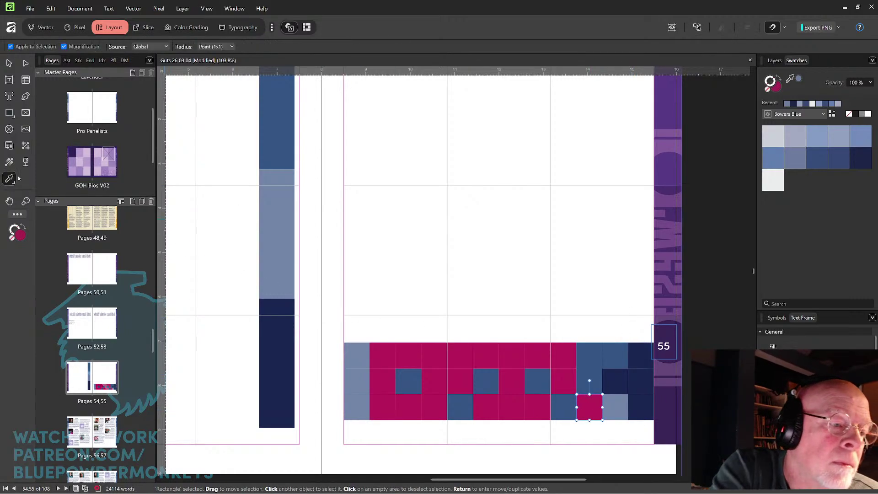
{"action": "left_click", "coordinate": [283, 331]}
{"action": "left_click", "coordinate": [281, 343]}
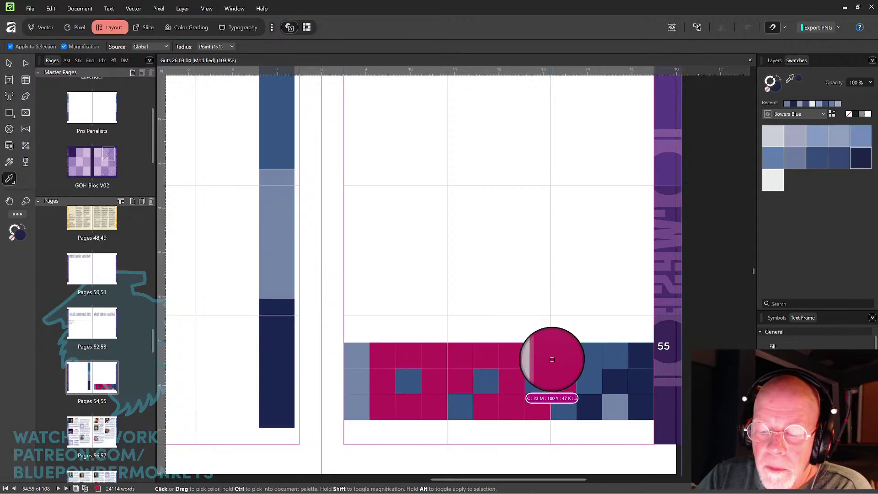
{"action": "left_click", "coordinate": [11, 64]}
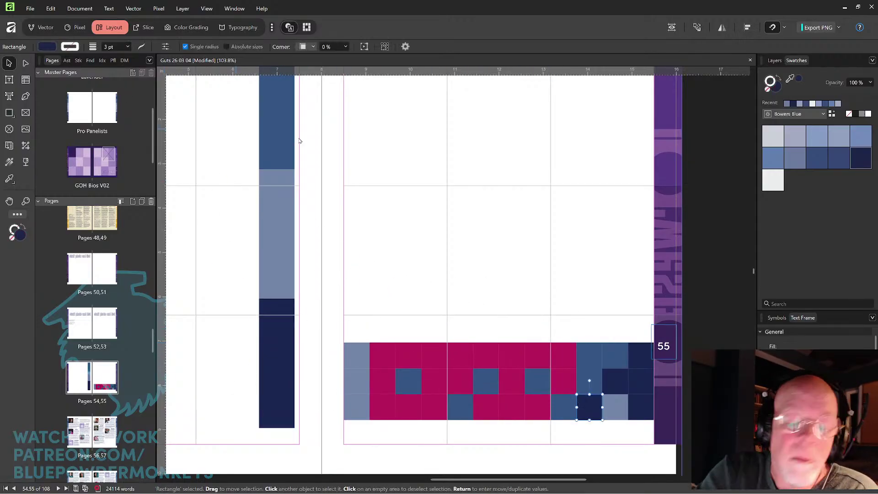
Recolor the top-row square in the ninth column with the navy sampled from page 54's color strip.
{"action": "left_click", "coordinate": [566, 382]}
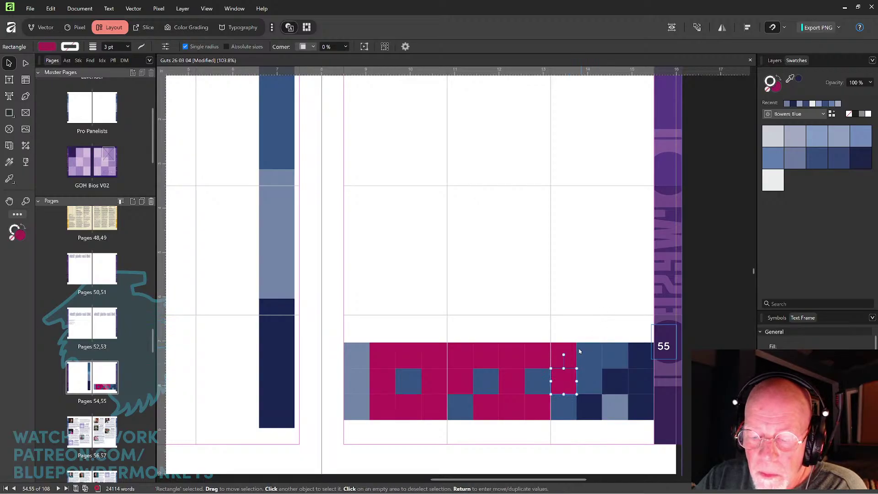
{"action": "left_click_drag", "start_coordinate": [568, 379], "coordinate": [567, 354]}
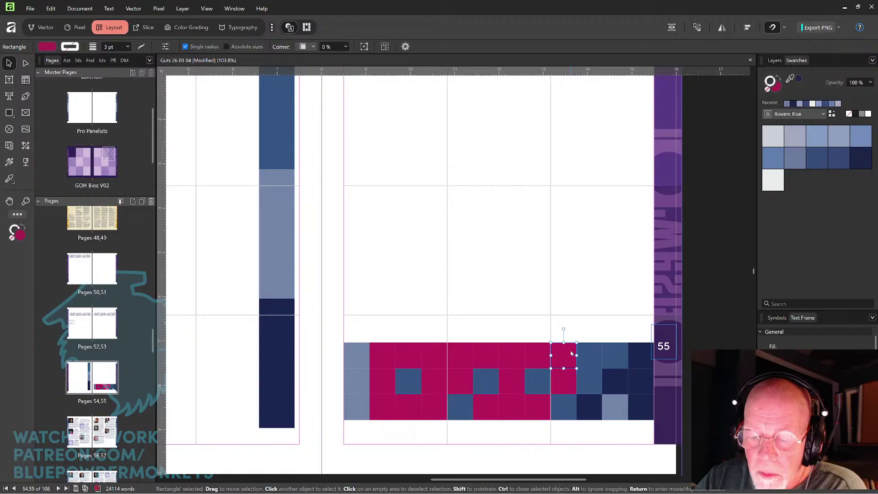
{"action": "left_click", "coordinate": [9, 178]}
{"action": "left_click_drag", "start_coordinate": [268, 210], "coordinate": [280, 329]}
{"action": "left_click_drag", "start_coordinate": [496, 236], "coordinate": [427, 273]}
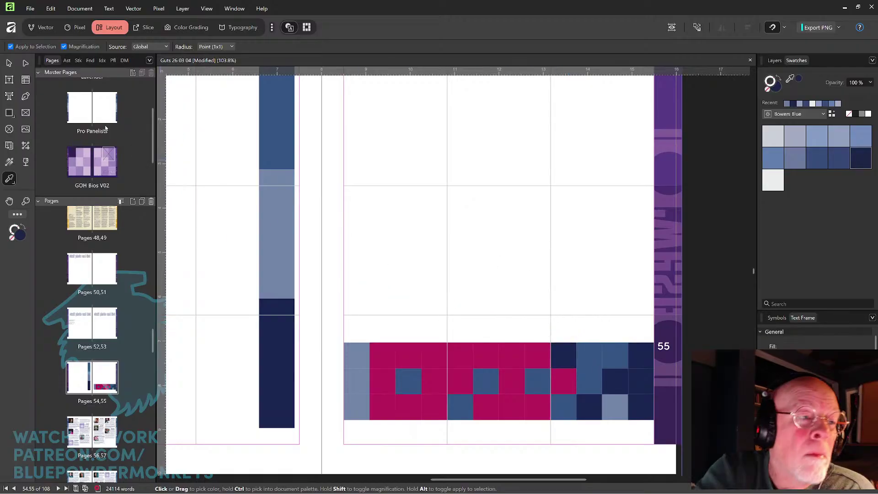
{"action": "key", "text": "v"}
Recolor the middle-row square in the ninth column with the gray-blue sampled from page 54's color strip.
{"action": "left_click", "coordinate": [558, 382]}
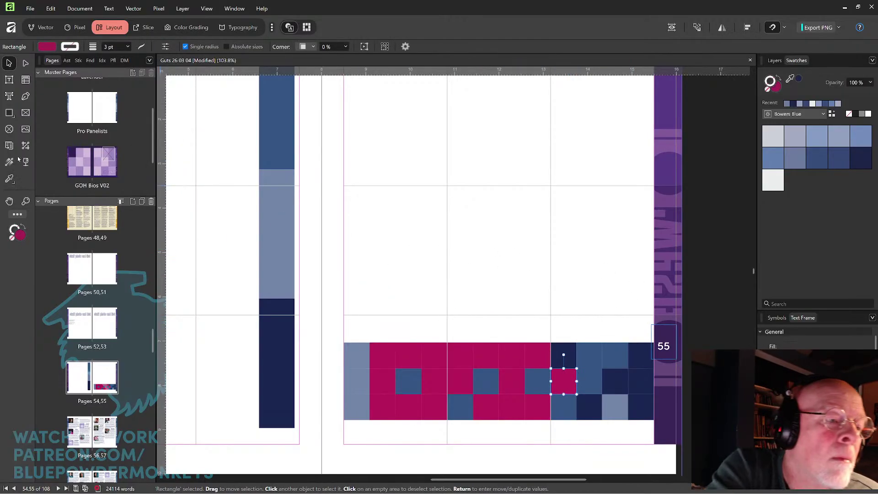
{"action": "left_click", "coordinate": [9, 179]}
{"action": "left_click", "coordinate": [275, 229]}
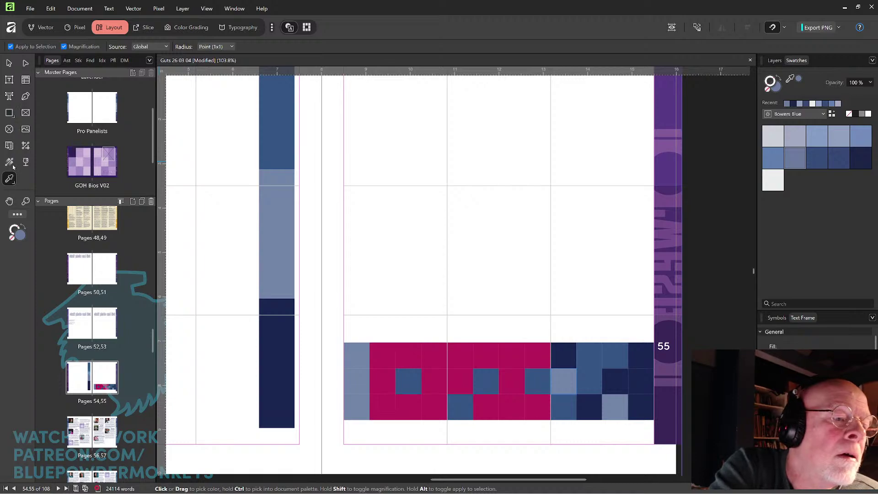
{"action": "left_click", "coordinate": [10, 64]}
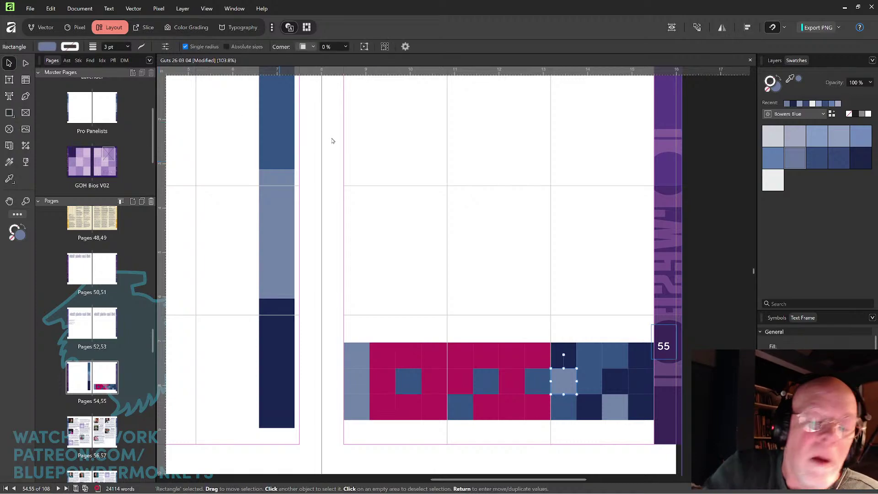
{"action": "left_click", "coordinate": [520, 227]}
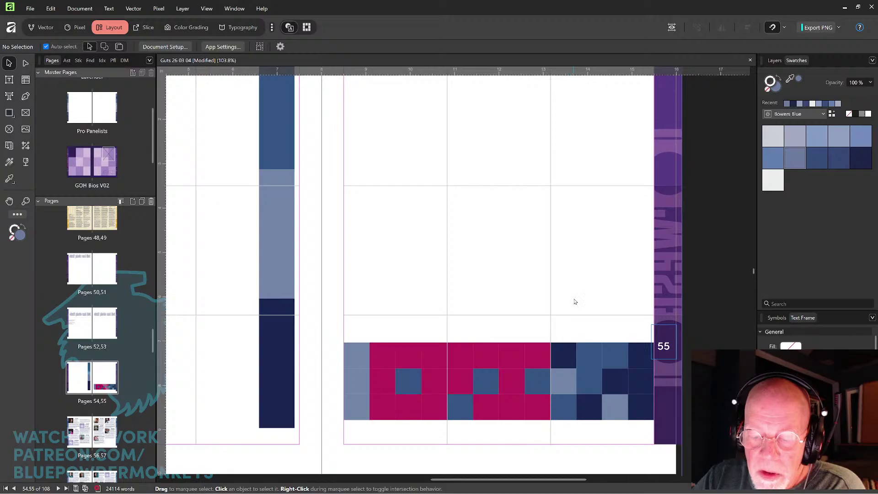
Delete the magenta middle square in the fifth column and stretch the sixth column's medium-blue square leftward to fill the gap.
{"action": "left_click", "coordinate": [489, 384]}
{"action": "left_click_drag", "start_coordinate": [469, 383], "coordinate": [460, 384]}
{"action": "left_click", "coordinate": [472, 327]}
{"action": "left_click", "coordinate": [459, 381]}
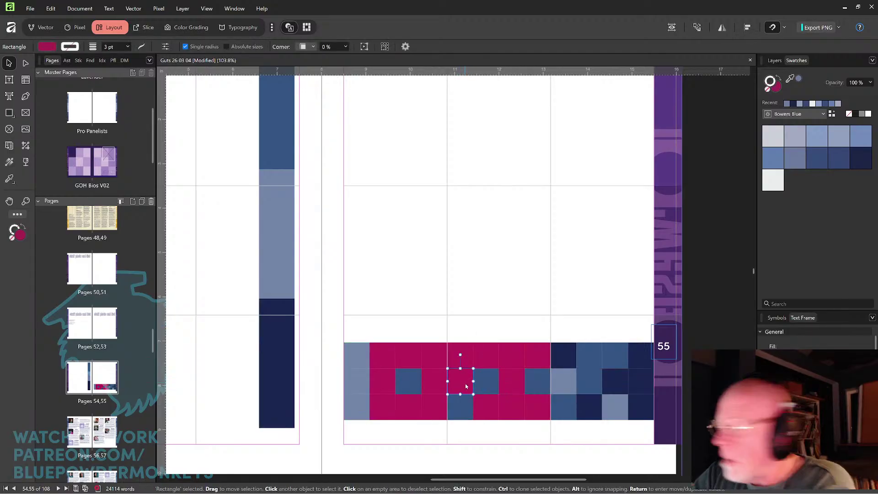
{"action": "key", "text": "Delete"}
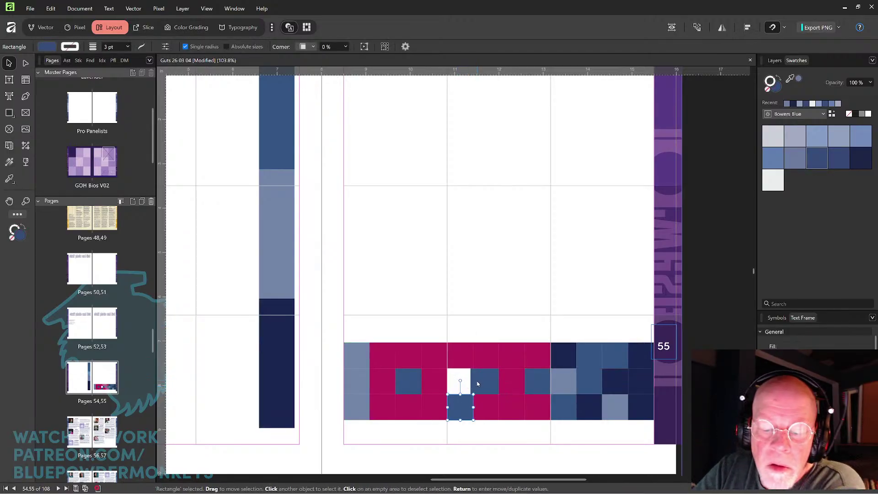
{"action": "left_click", "coordinate": [478, 382]}
{"action": "left_click_drag", "start_coordinate": [474, 381], "coordinate": [447, 381]}
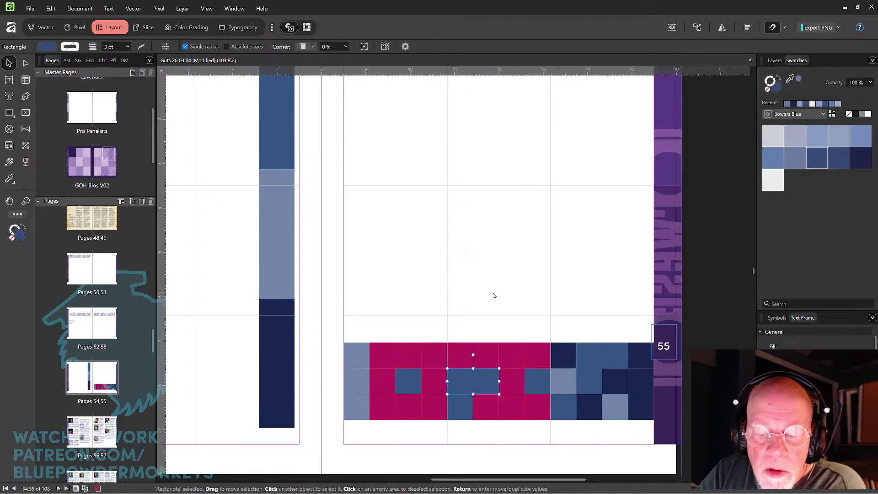
{"action": "left_click", "coordinate": [496, 295]}
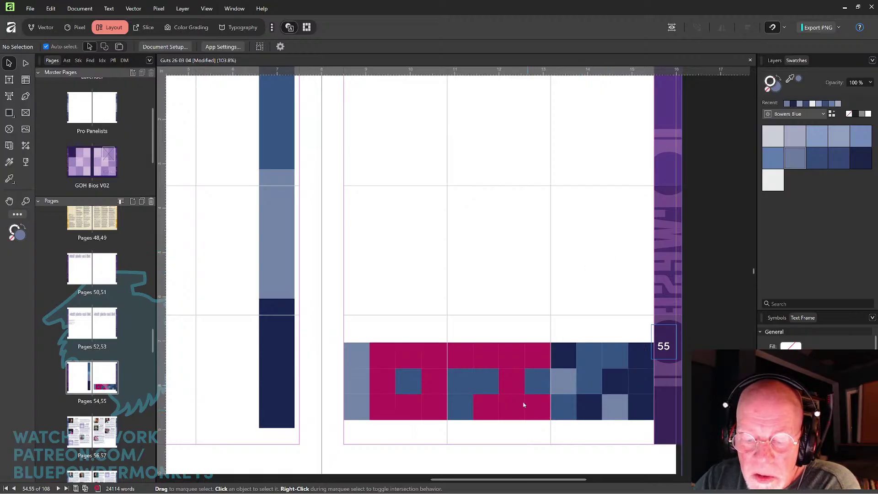
Recolor the middle-row square in the seventh column with the navy sampled from page 54's color strip.
{"action": "left_click", "coordinate": [514, 382]}
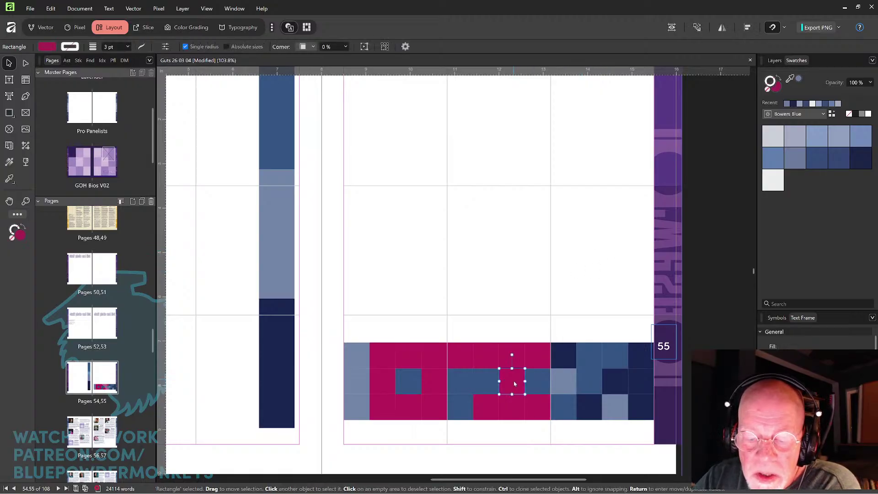
{"action": "left_click", "coordinate": [9, 178]}
{"action": "left_click_drag", "start_coordinate": [226, 215], "coordinate": [220, 256]}
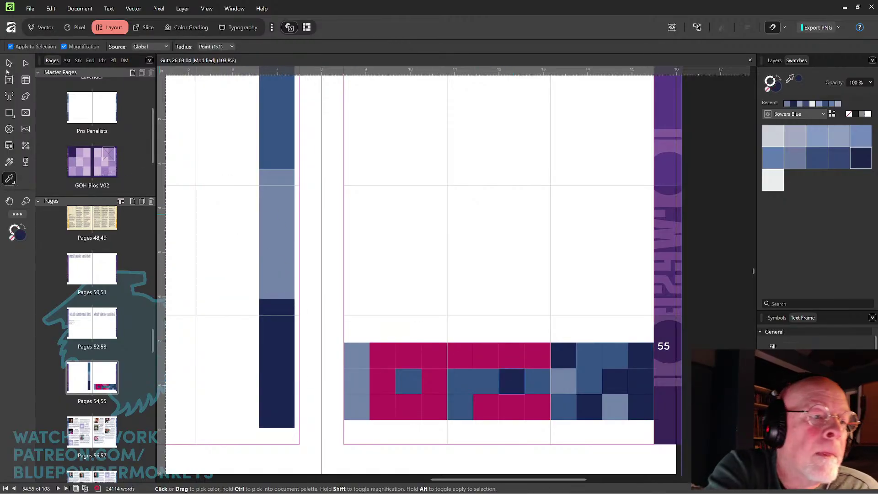
{"action": "left_click", "coordinate": [9, 63]}
{"action": "left_click", "coordinate": [522, 232]}
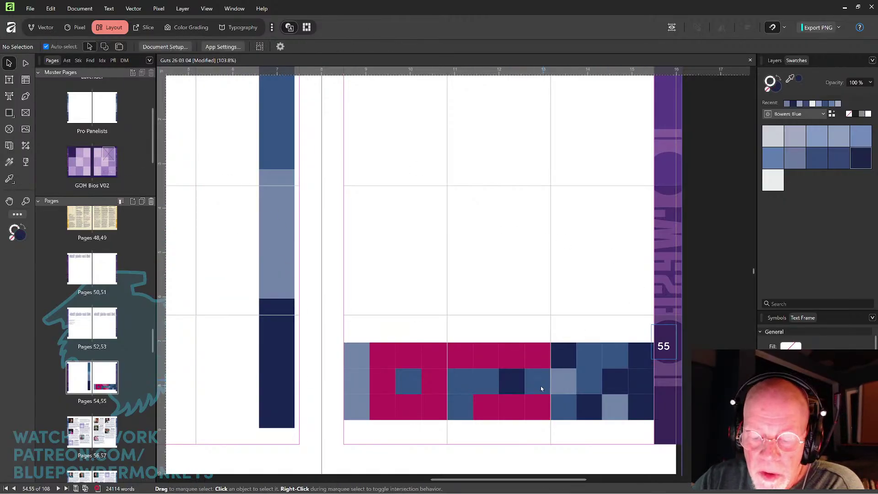
Recolor the bottom-row square in the sixth column with the gray-blue sampled from page 54's color strip.
{"action": "left_click", "coordinate": [517, 408]}
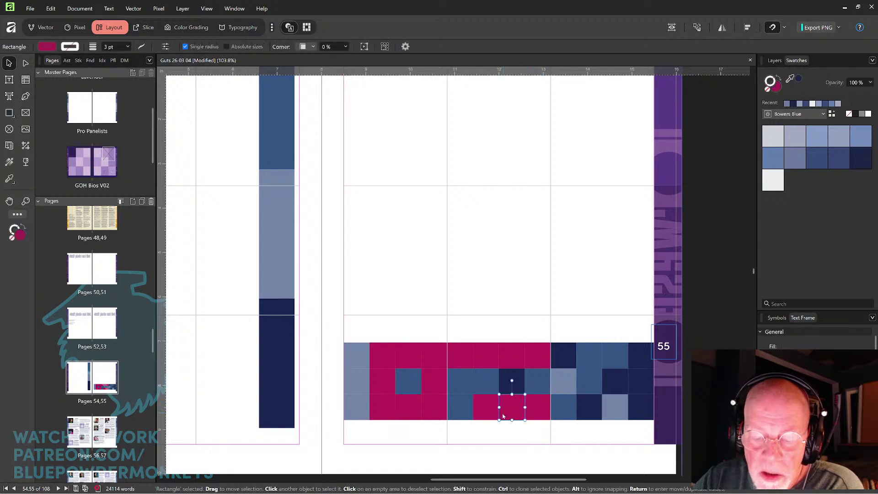
{"action": "left_click", "coordinate": [487, 413], "text": "shift"}
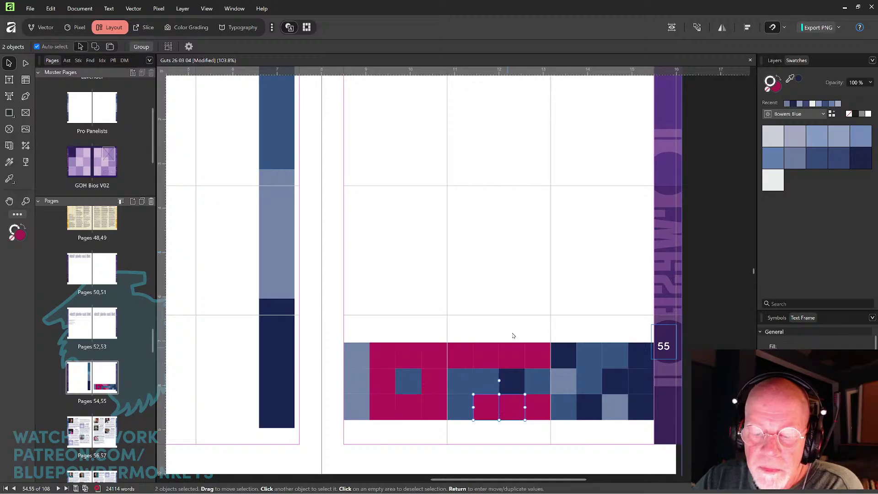
{"action": "left_click", "coordinate": [523, 309]}
{"action": "left_click", "coordinate": [493, 406]}
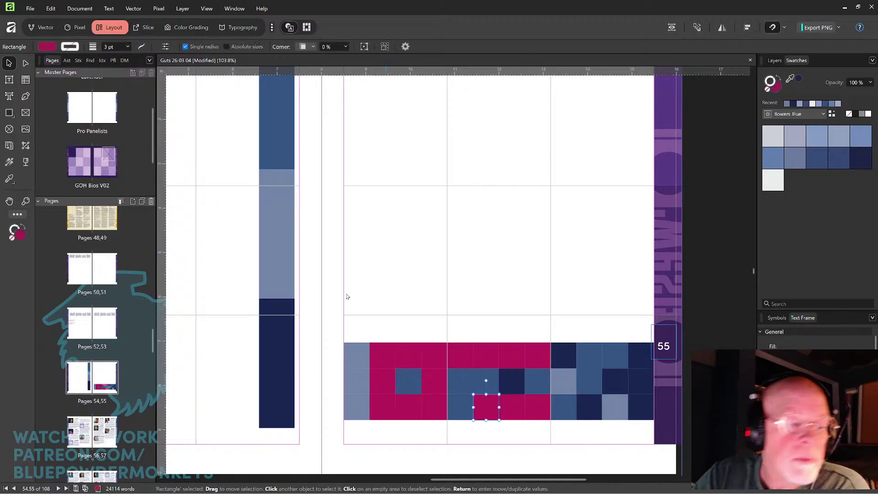
{"action": "left_click", "coordinate": [9, 178]}
{"action": "left_click", "coordinate": [273, 213]}
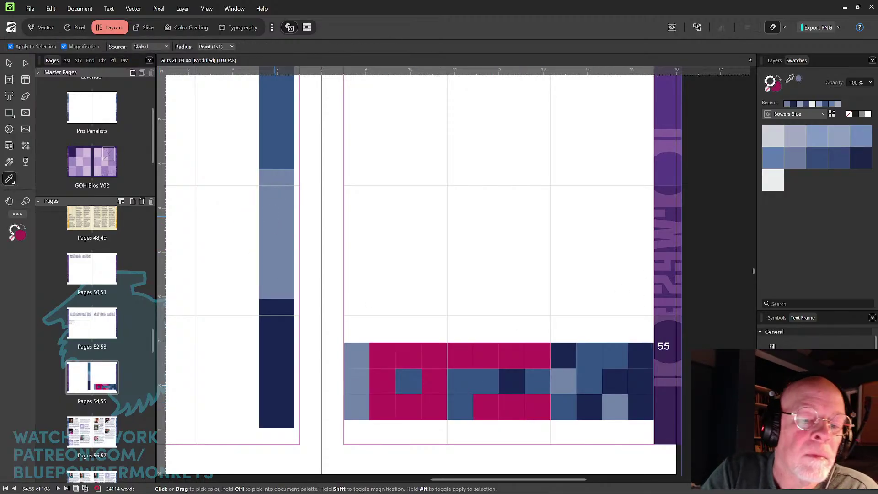
{"action": "left_click", "coordinate": [9, 63]}
{"action": "left_click", "coordinate": [448, 283]}
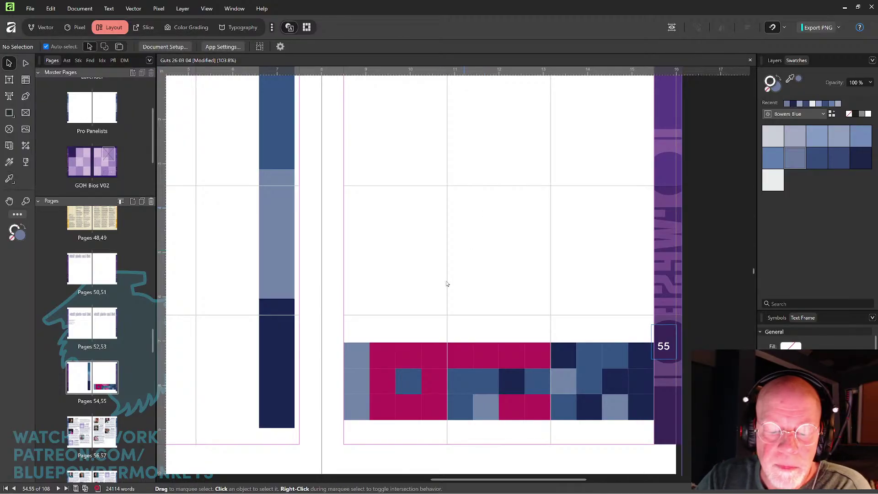
Recolor the bottom-row square in the second column with the gray-blue sampled from page 54's color strip.
{"action": "left_click", "coordinate": [383, 384]}
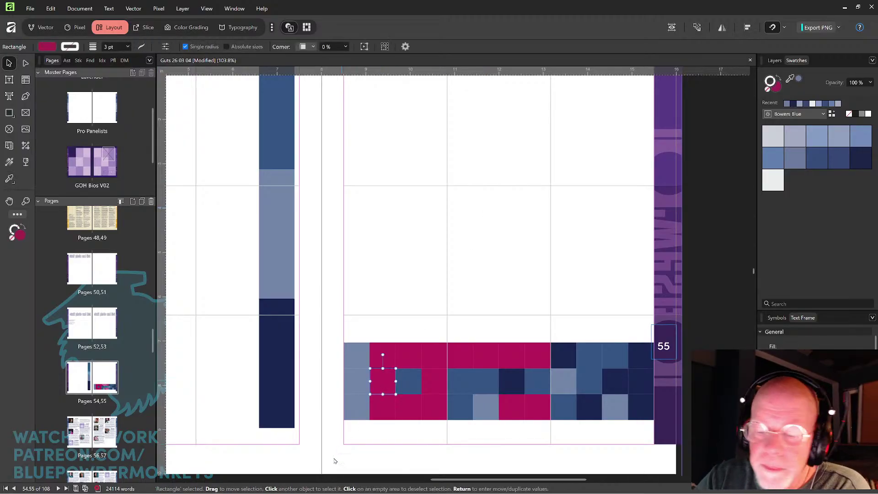
{"action": "left_click", "coordinate": [385, 412]}
{"action": "left_click", "coordinate": [9, 178]}
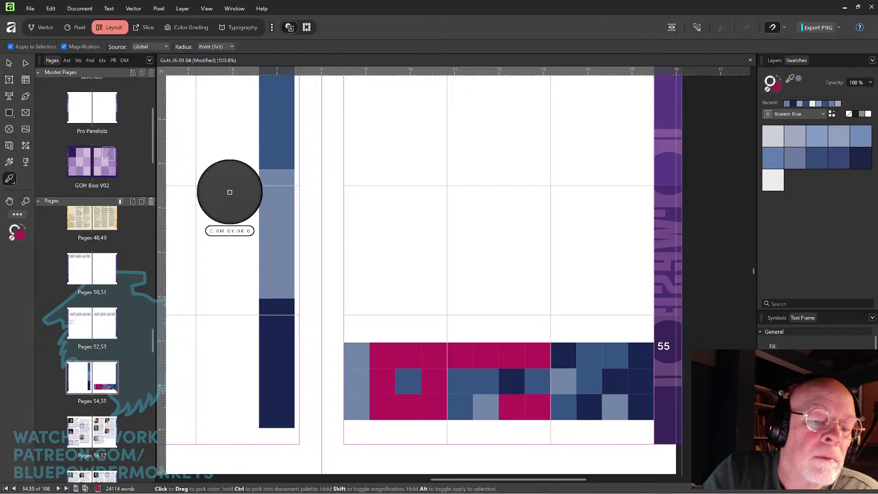
{"action": "left_click", "coordinate": [277, 215]}
{"action": "key", "text": "v"}
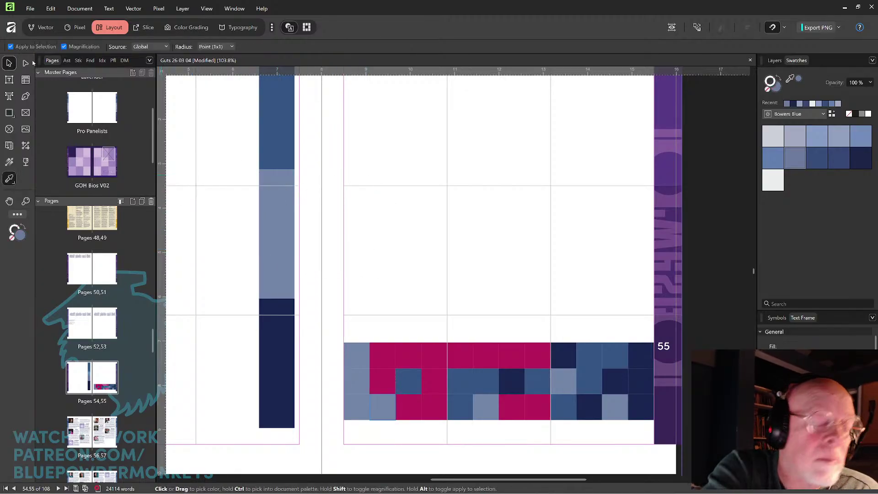
Recolor the top-row squares in the third and fourth columns with the gray-blue sampled from page 54's color strip.
{"action": "left_click", "coordinate": [416, 361]}
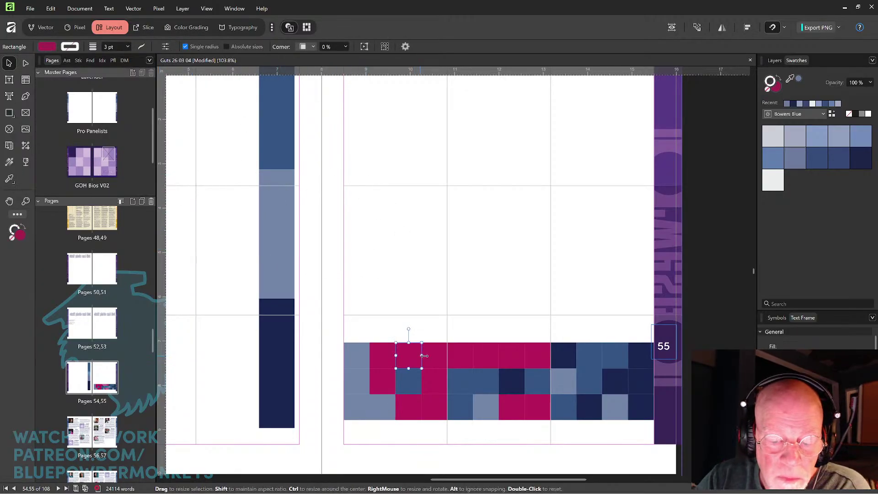
{"action": "left_click", "coordinate": [437, 359], "text": "shift"}
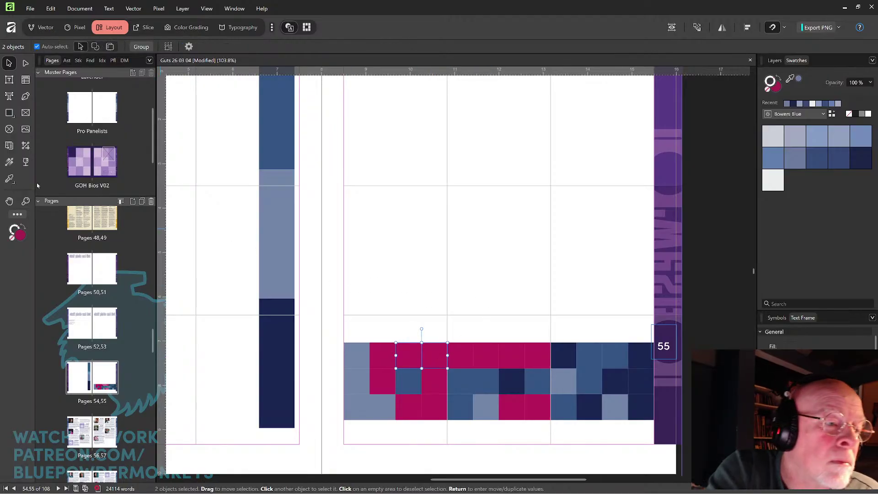
{"action": "left_click", "coordinate": [9, 178]}
{"action": "left_click", "coordinate": [276, 220]}
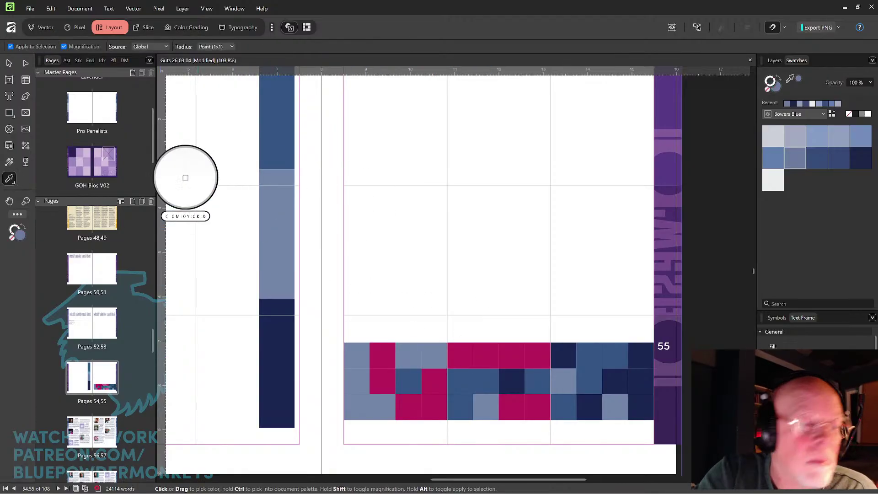
{"action": "key", "text": "v"}
{"action": "left_click", "coordinate": [382, 356]}
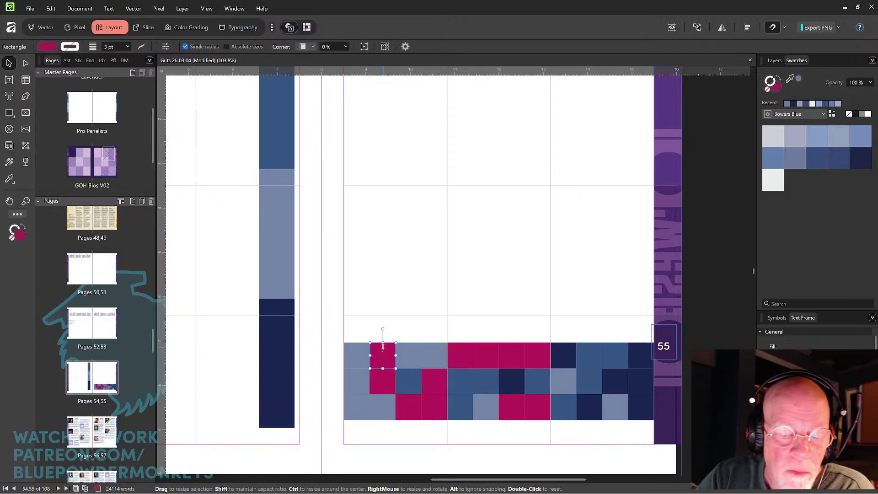
{"action": "left_click", "coordinate": [10, 179]}
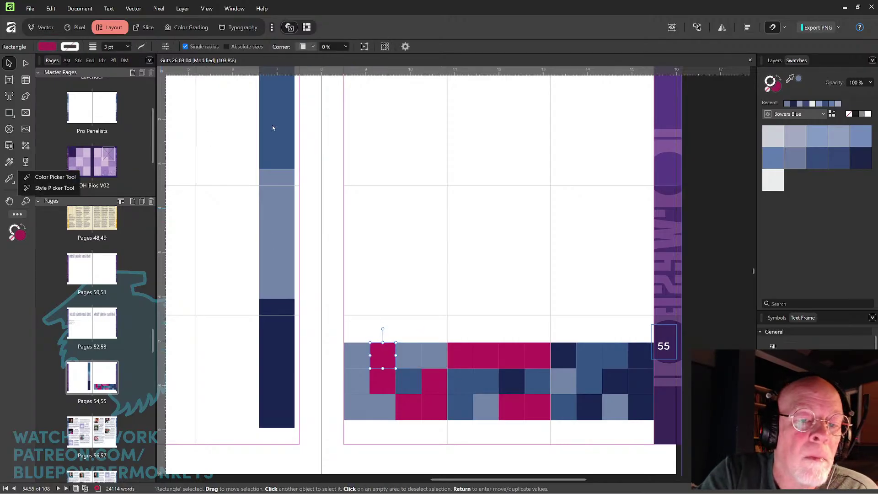
{"action": "key", "text": "i"}
{"action": "left_click_drag", "start_coordinate": [171, 159], "coordinate": [276, 124]}
{"action": "left_click", "coordinate": [382, 241]}
{"action": "key", "text": "ctrl+z"}
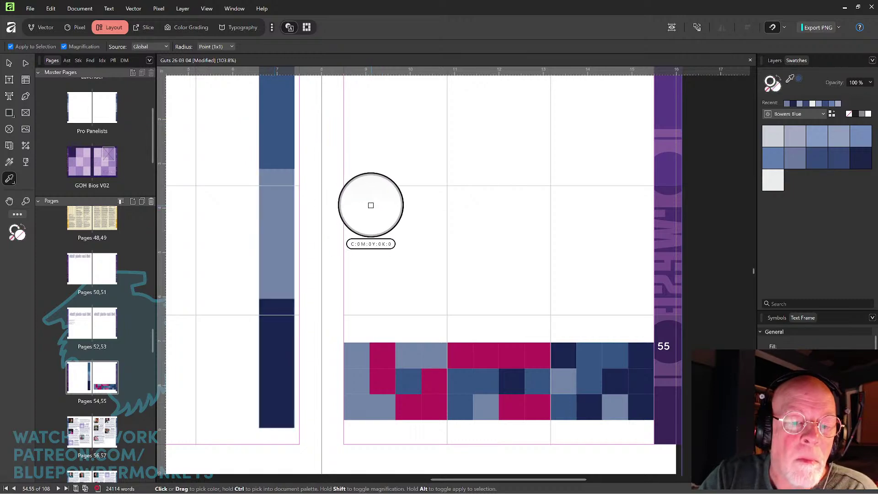
{"action": "left_click", "coordinate": [10, 64]}
{"action": "left_click", "coordinate": [267, 125]}
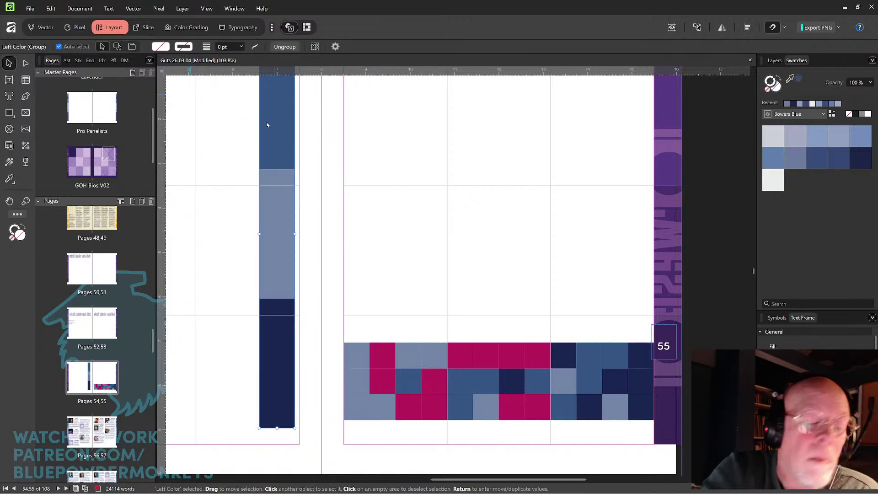
Recolor the top-row square in the second column with the medium blue sampled from page 54's color strip.
{"action": "left_click", "coordinate": [385, 349]}
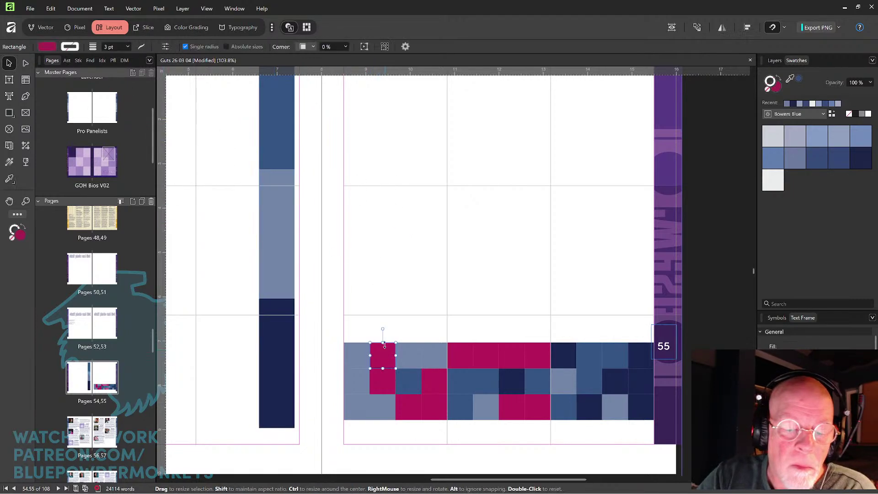
{"action": "left_click", "coordinate": [9, 178]}
{"action": "left_click_drag", "start_coordinate": [239, 133], "coordinate": [260, 143]}
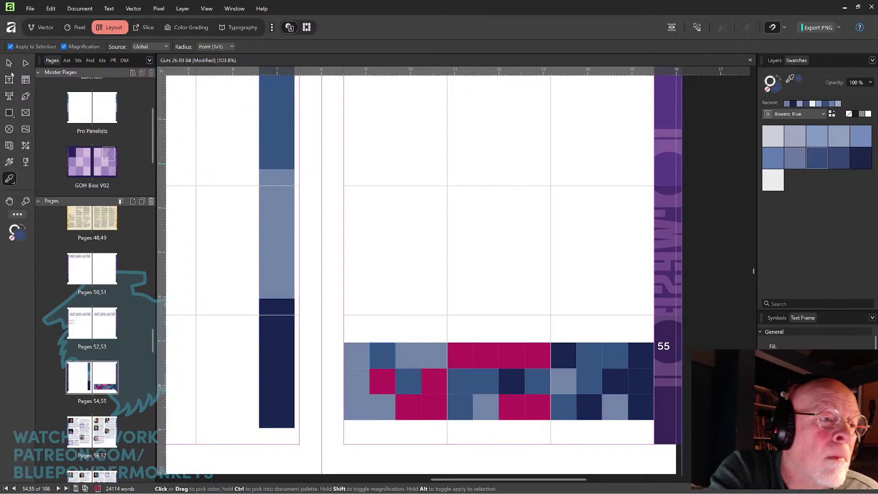
Recolor the middle-row square in the second column with the dark navy sampled from page 54's color strip.
{"action": "left_click", "coordinate": [9, 64]}
{"action": "left_click", "coordinate": [383, 381]}
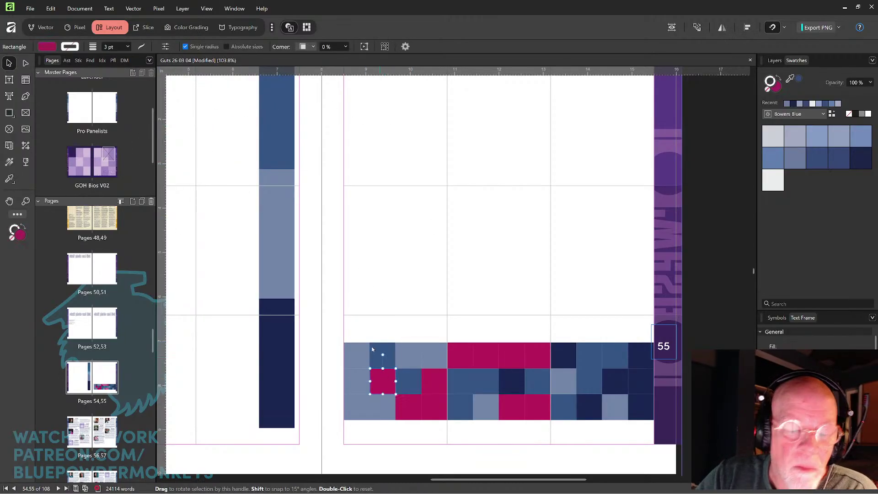
{"action": "left_click", "coordinate": [10, 178]}
{"action": "left_click_drag", "start_coordinate": [276, 338], "coordinate": [277, 337]}
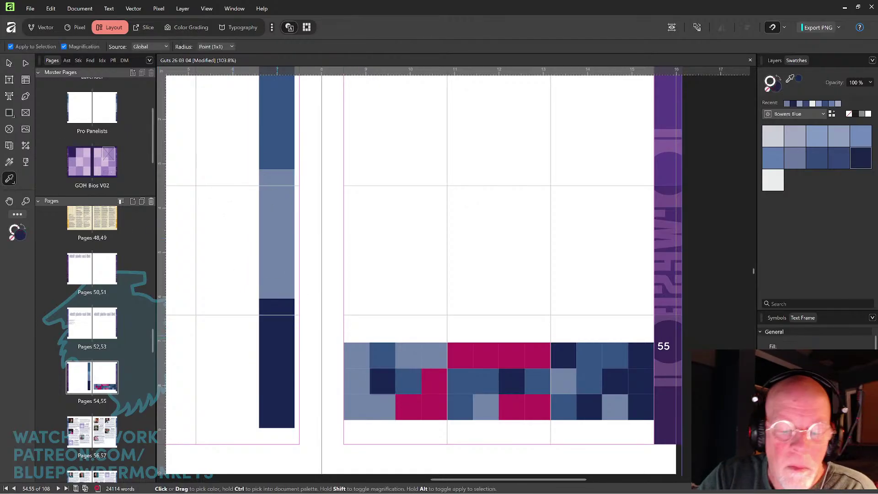
Recolor the bottom-row square in the fourth column with the dark navy sampled from page 54's color strip.
{"action": "left_click", "coordinate": [9, 64]}
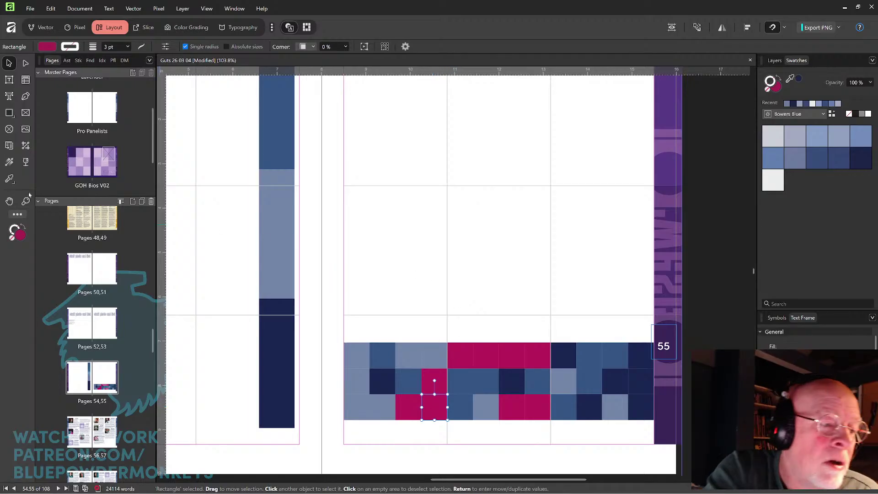
{"action": "key", "text": "i"}
{"action": "left_click_drag", "start_coordinate": [434, 402], "coordinate": [277, 327]}
{"action": "left_click_drag", "start_coordinate": [556, 196], "coordinate": [319, 220]}
{"action": "key", "text": "v"}
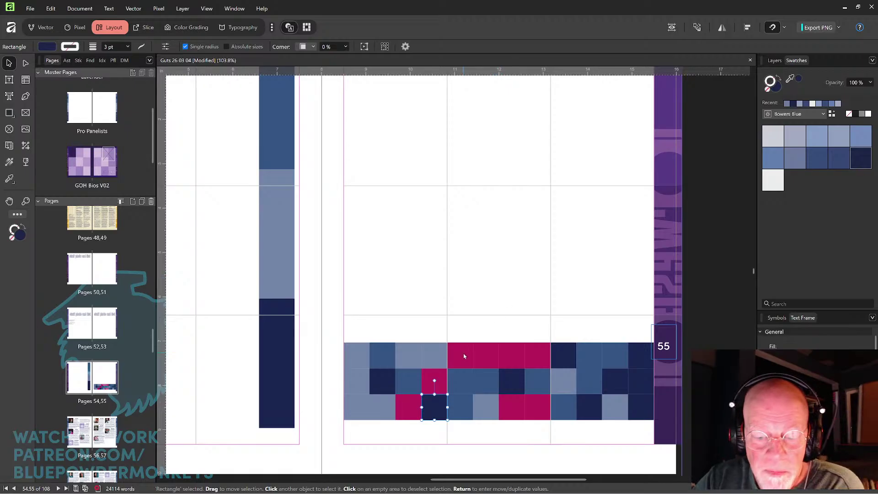
Recolor the top-row square in the fifth column with the dark navy sampled from page 54's color strip.
{"action": "key", "text": "i"}
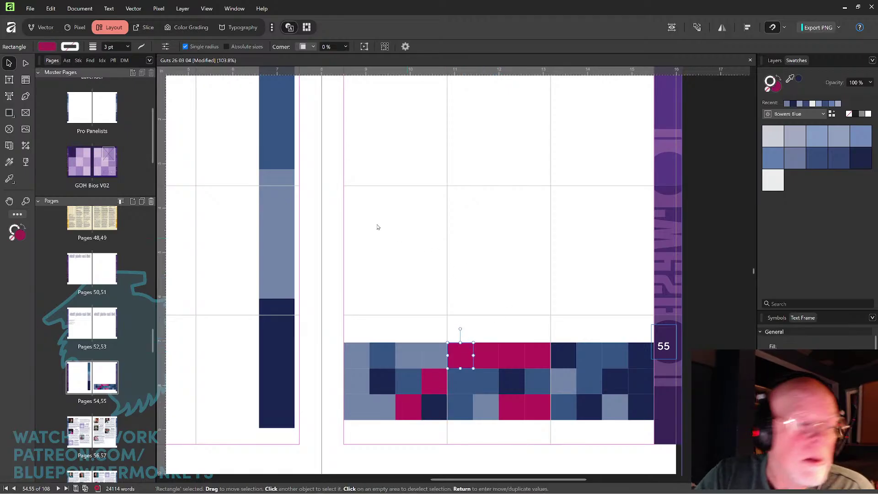
{"action": "left_click_drag", "start_coordinate": [245, 191], "coordinate": [270, 338]}
{"action": "left_click_drag", "start_coordinate": [505, 196], "coordinate": [506, 195]}
{"action": "key", "text": "v"}
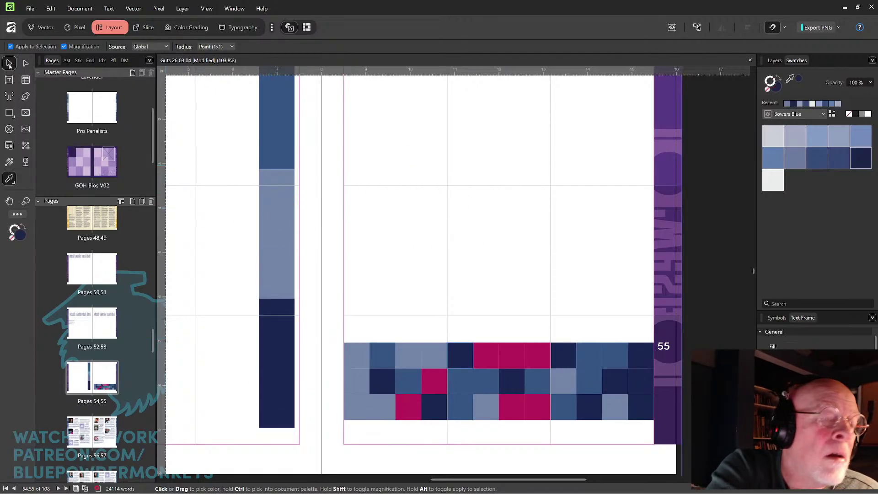
Fill the middle-row square in the fourth column with light lavender-gray and the bottom-row square in the third column with the palest gray swatch.
{"action": "left_click", "coordinate": [438, 379]}
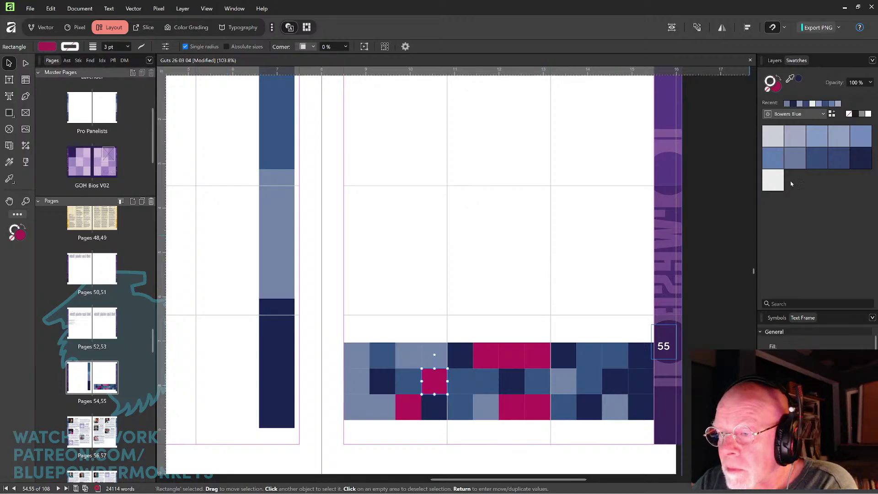
{"action": "left_click", "coordinate": [798, 143]}
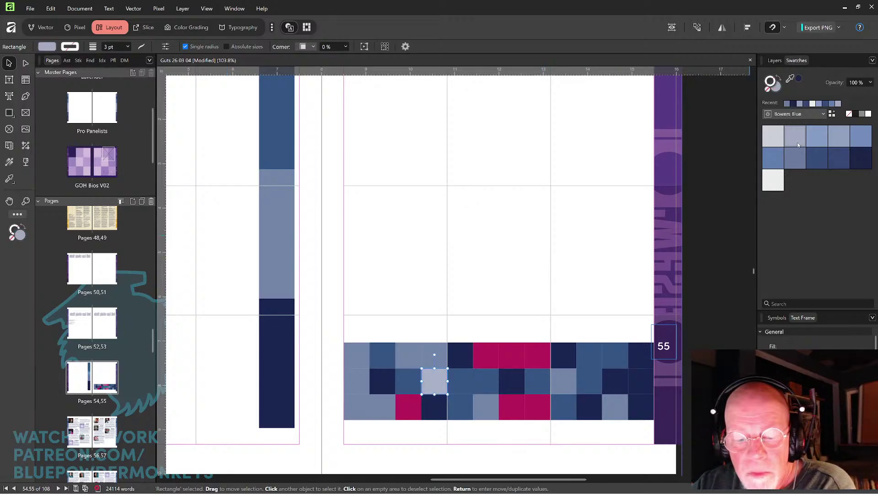
{"action": "left_click", "coordinate": [412, 411]}
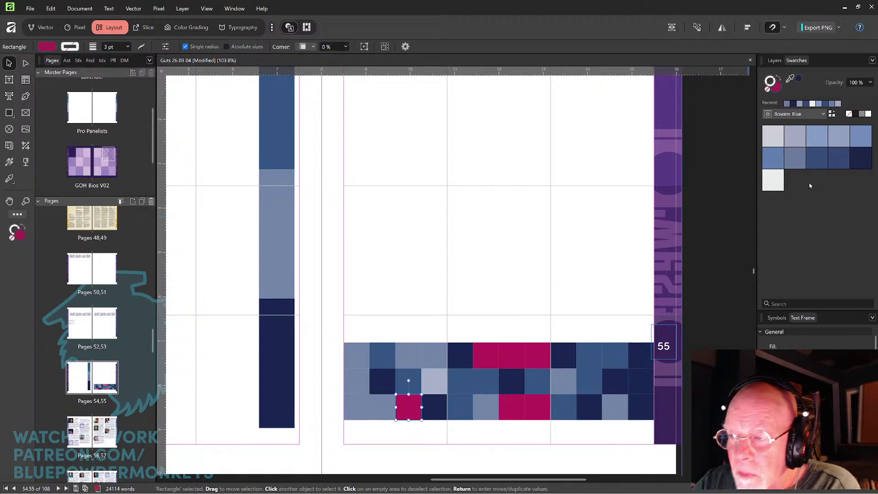
{"action": "left_click", "coordinate": [776, 164]}
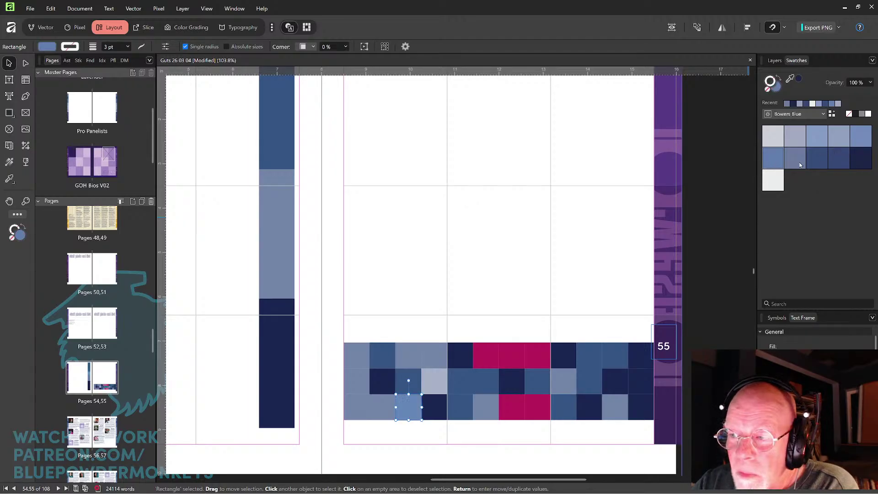
{"action": "left_click", "coordinate": [797, 163]}
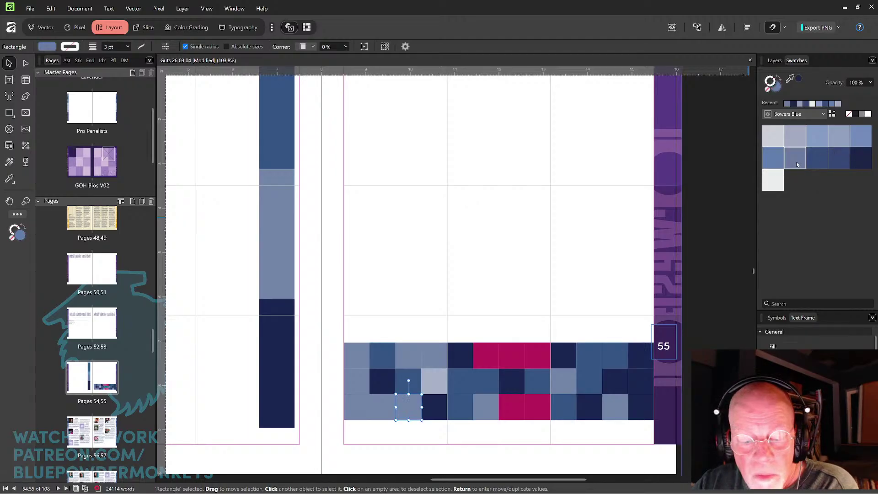
{"action": "left_click", "coordinate": [780, 145]}
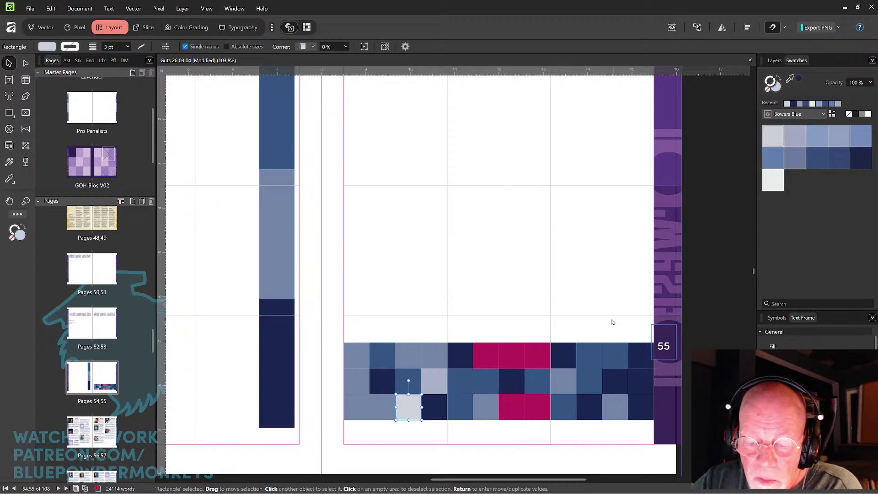
Fill the bottom-row and top-row squares in the eighth column with medium blue swatches from the blue palette.
{"action": "left_click", "coordinate": [538, 404]}
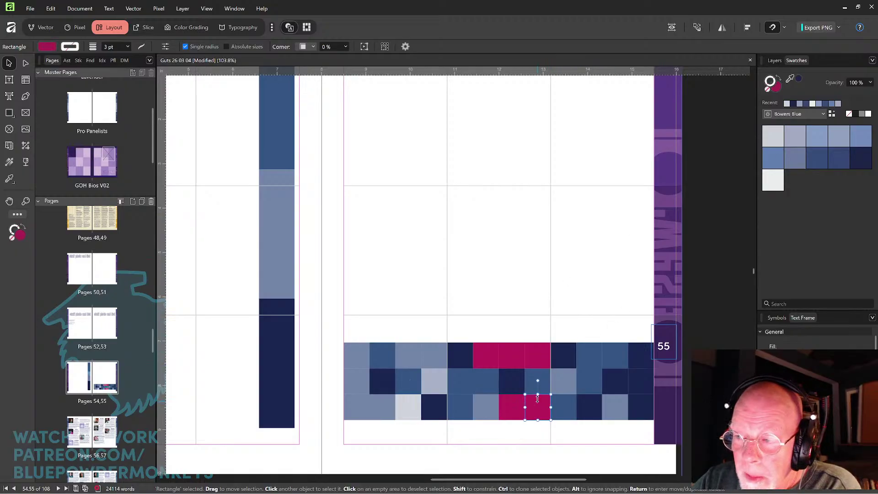
{"action": "left_click", "coordinate": [811, 161]}
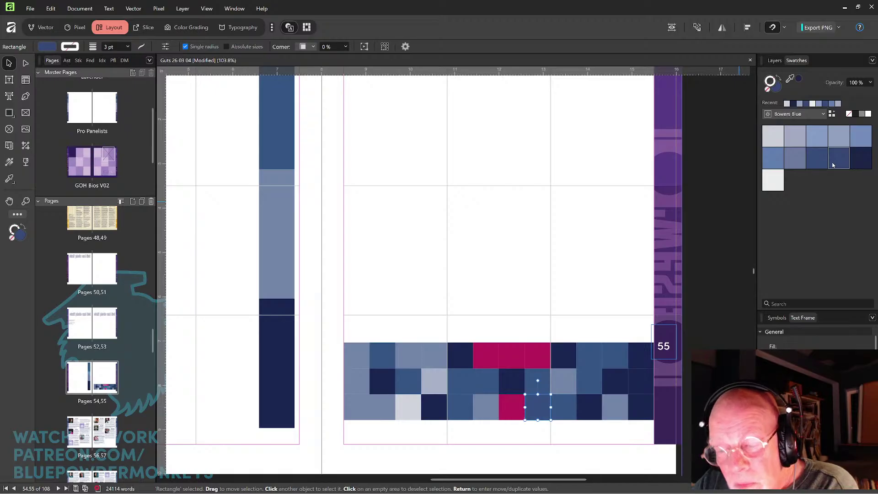
{"action": "left_click", "coordinate": [615, 261]}
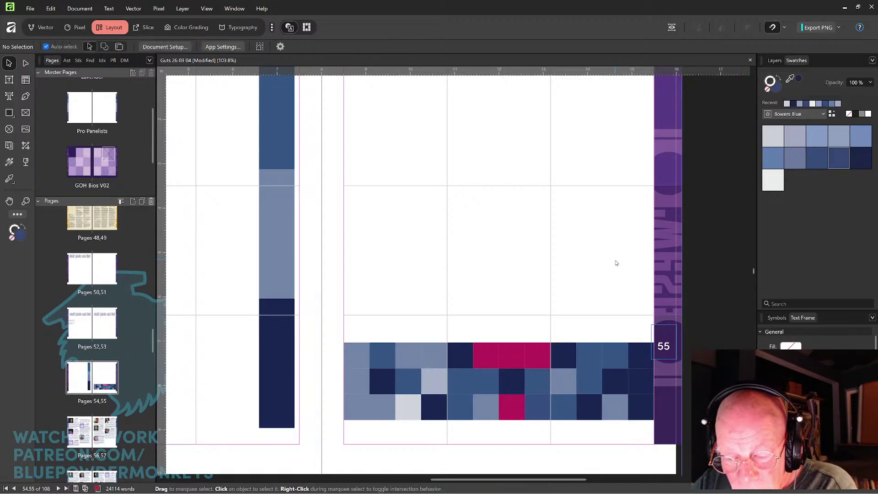
{"action": "left_click", "coordinate": [539, 357]}
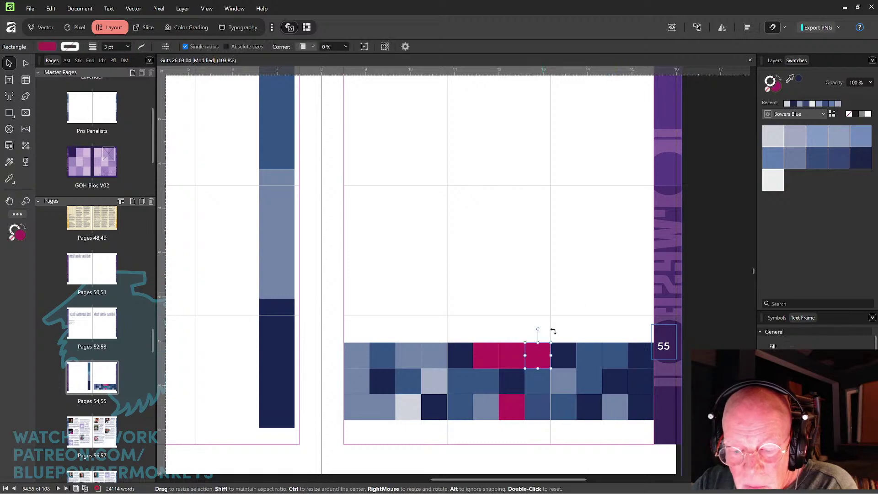
{"action": "left_click", "coordinate": [811, 164]}
Fill the seventh column's top-row square with the gray-blue swatch and its bottom-row square with the light lavender-gray swatch.
{"action": "left_click", "coordinate": [512, 356]}
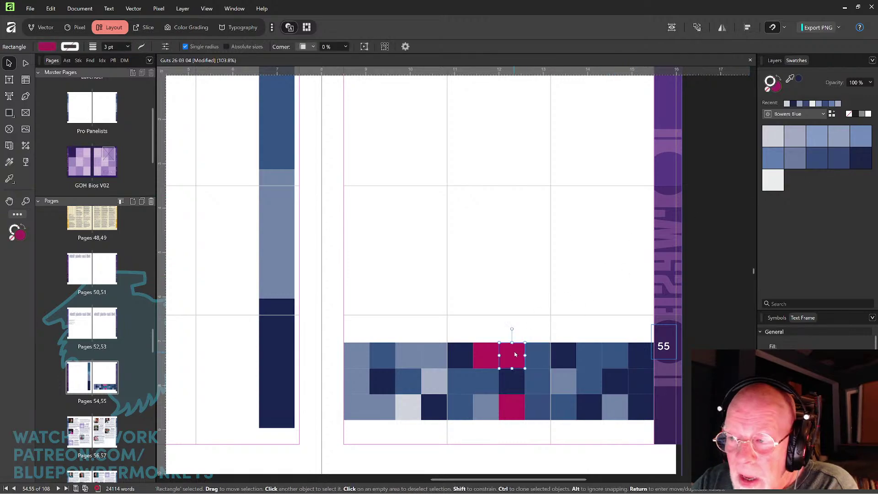
{"action": "left_click", "coordinate": [794, 165]}
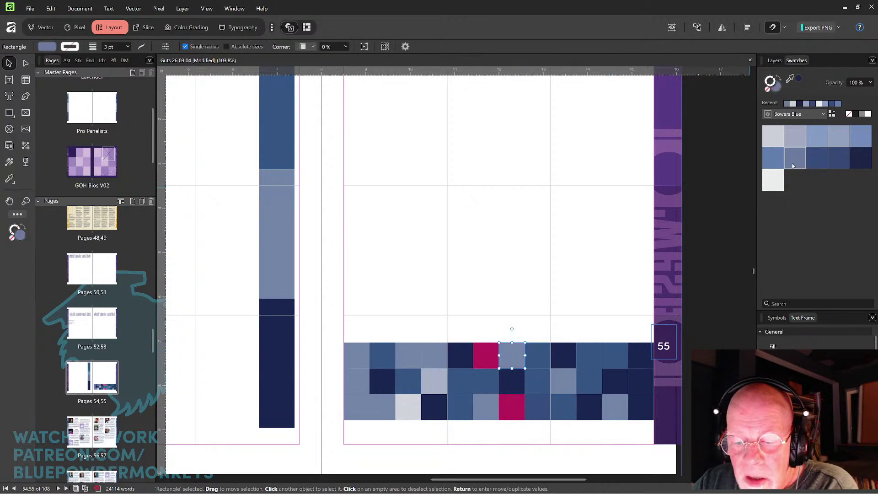
{"action": "left_click", "coordinate": [592, 270]}
{"action": "left_click", "coordinate": [510, 405]}
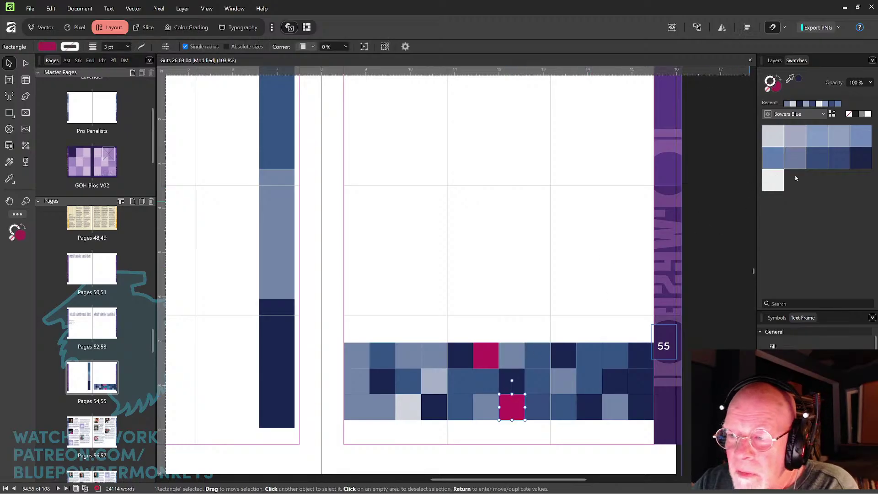
{"action": "left_click", "coordinate": [795, 136]}
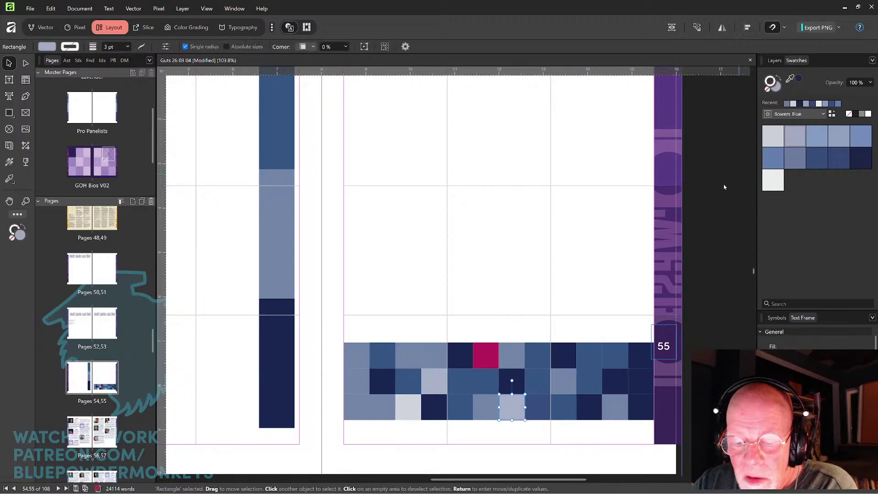
Fill the top-row square in the sixth column with the off-white swatch.
{"action": "left_click", "coordinate": [497, 354]}
{"action": "left_click", "coordinate": [773, 178]}
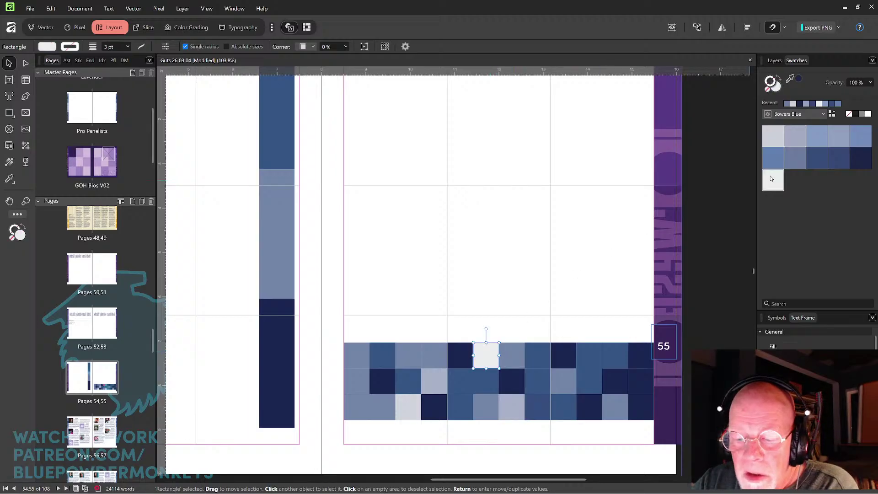
{"action": "left_click", "coordinate": [587, 266]}
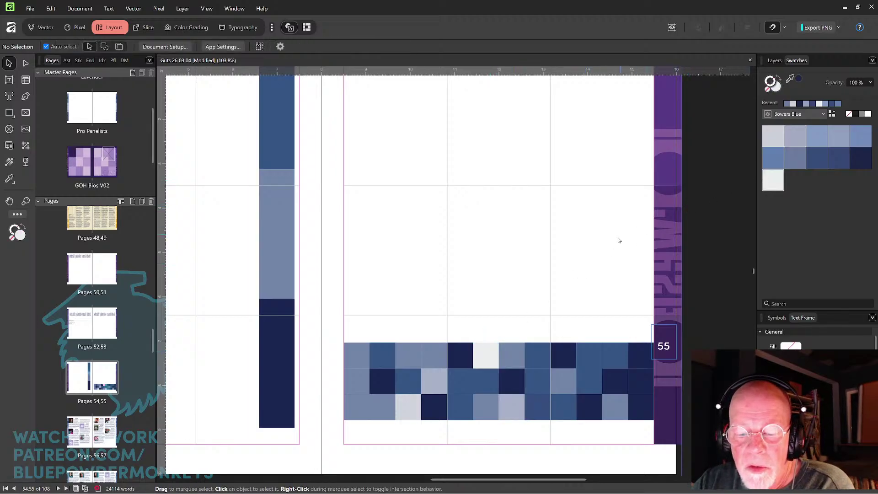
Select all the squares in page 55's grid and color their outlines with the off-white swatch.
{"action": "left_click_drag", "start_coordinate": [602, 263], "coordinate": [570, 243]}
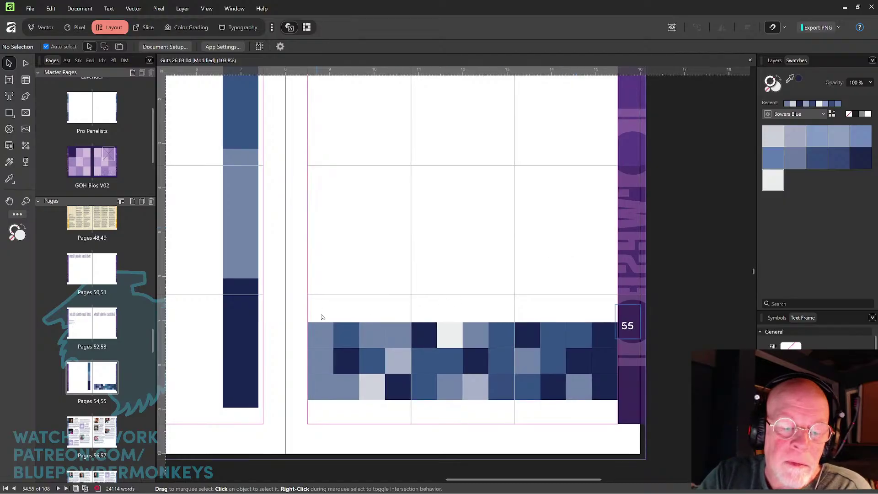
{"action": "left_click_drag", "start_coordinate": [322, 317], "coordinate": [602, 393]}
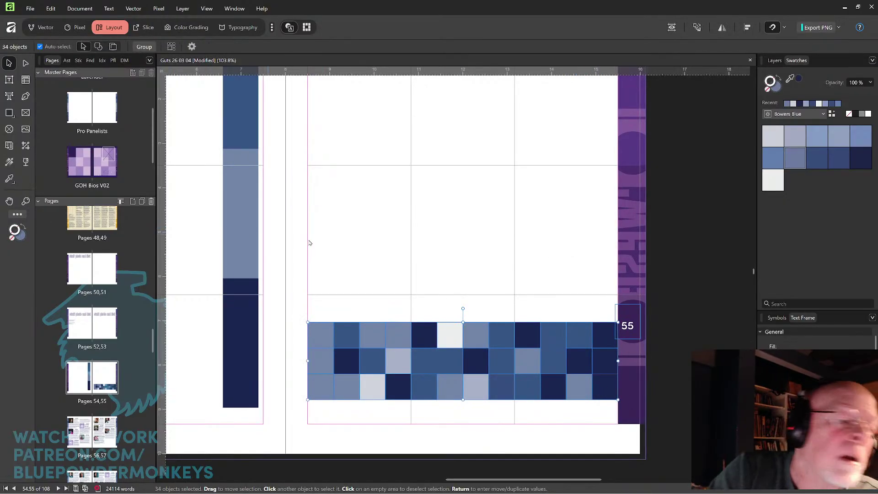
{"action": "left_click", "coordinate": [773, 186]}
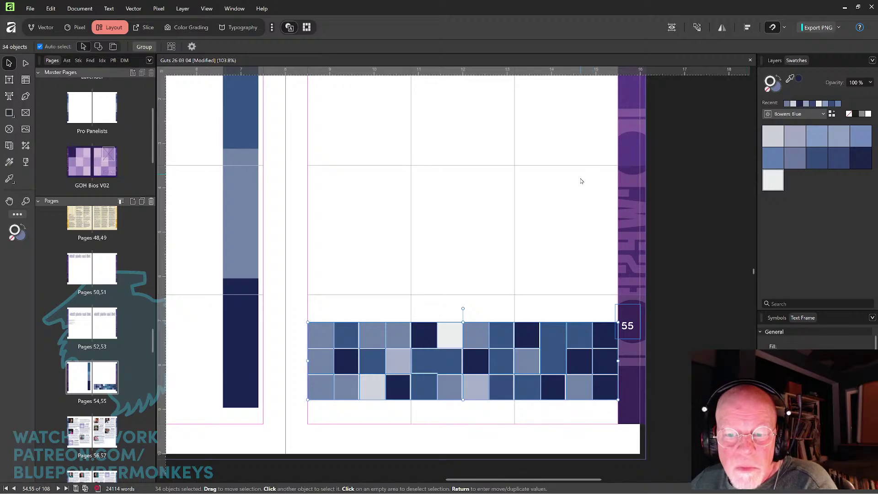
{"action": "left_click", "coordinate": [574, 196]}
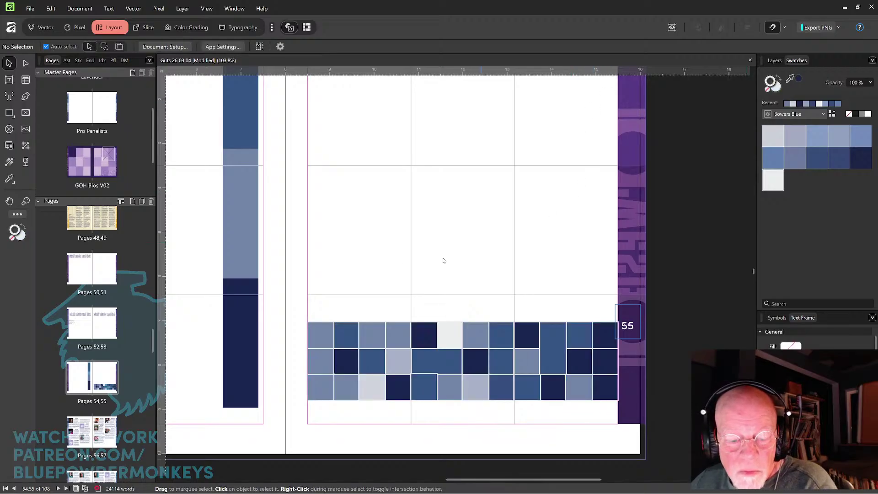
Thin the outlines of all the grid squares to 1.6 pt.
{"action": "left_click_drag", "start_coordinate": [310, 292], "coordinate": [602, 412]}
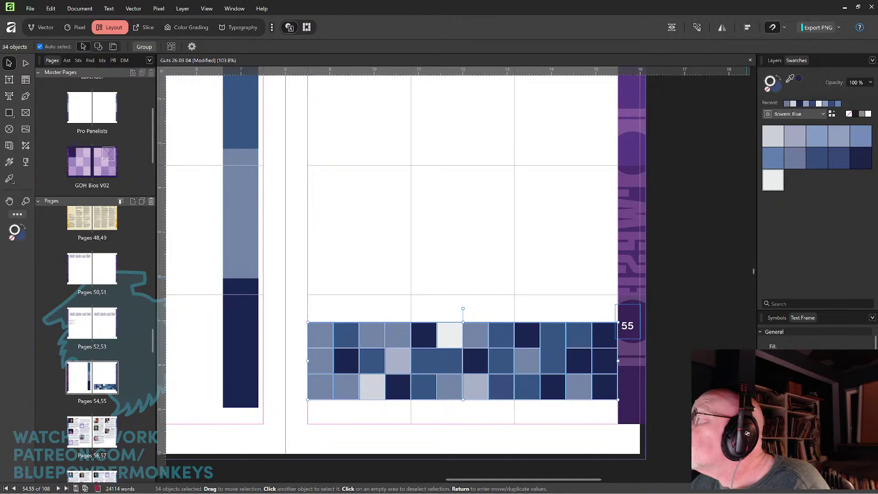
{"action": "left_click", "coordinate": [525, 196]}
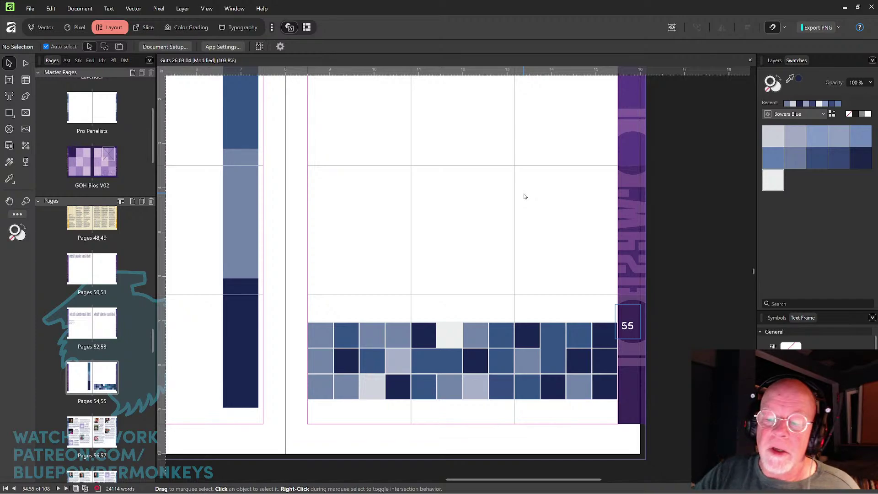
{"action": "left_click_drag", "start_coordinate": [319, 302], "coordinate": [605, 406]}
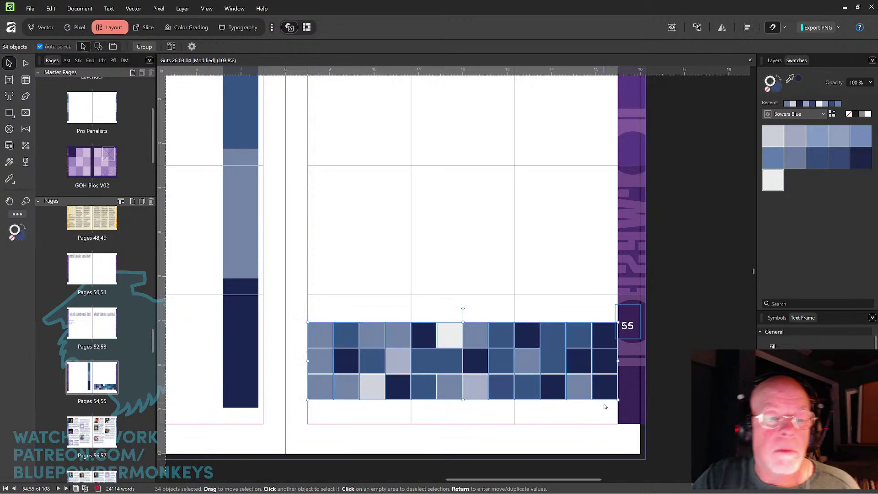
{"action": "left_click", "coordinate": [365, 194]}
Delete the Left Color strip group from page 54.
{"action": "left_click", "coordinate": [210, 291]}
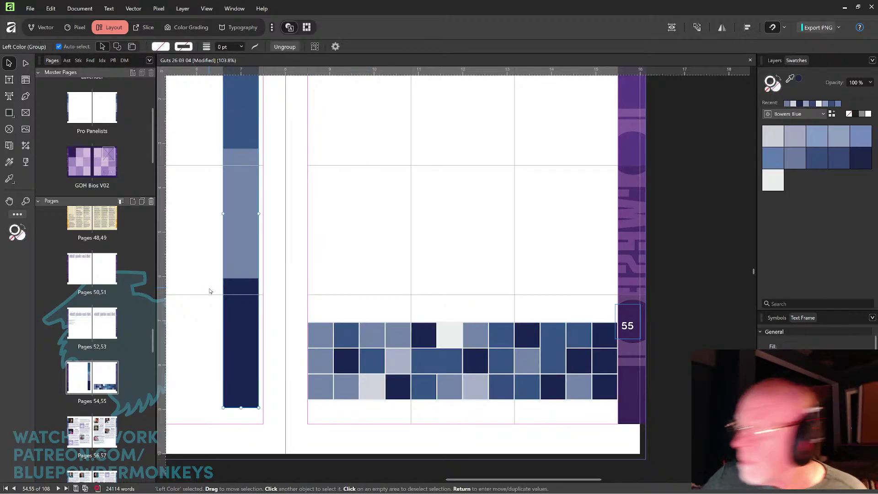
{"action": "key", "text": "Delete"}
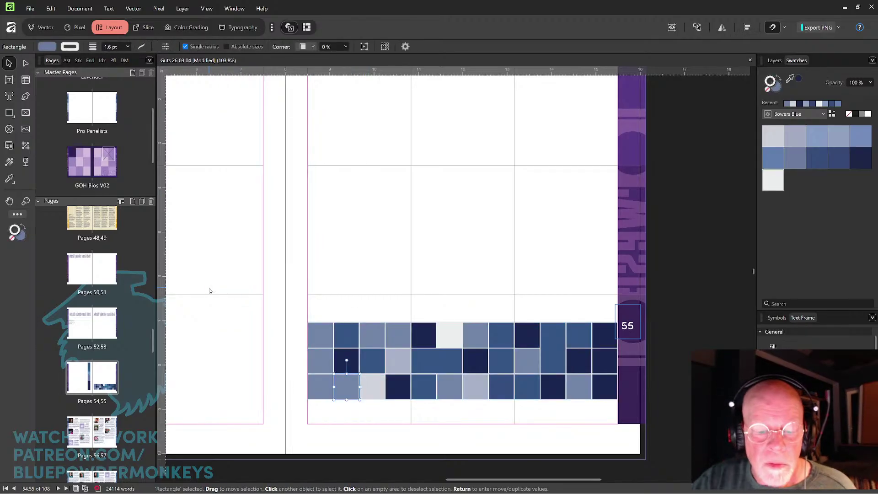
{"action": "left_click", "coordinate": [526, 241]}
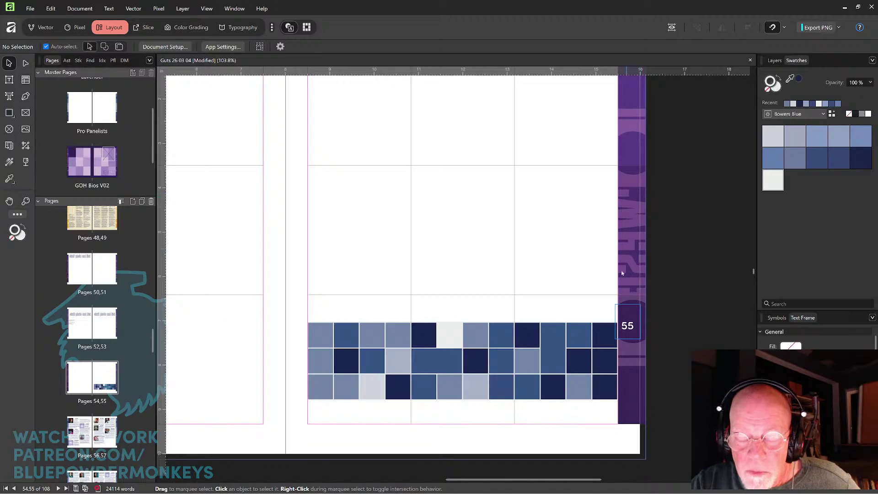
Delete the middle-row square in the eleventh column and widen the twelfth-column square to cover both columns.
{"action": "left_click", "coordinate": [584, 367]}
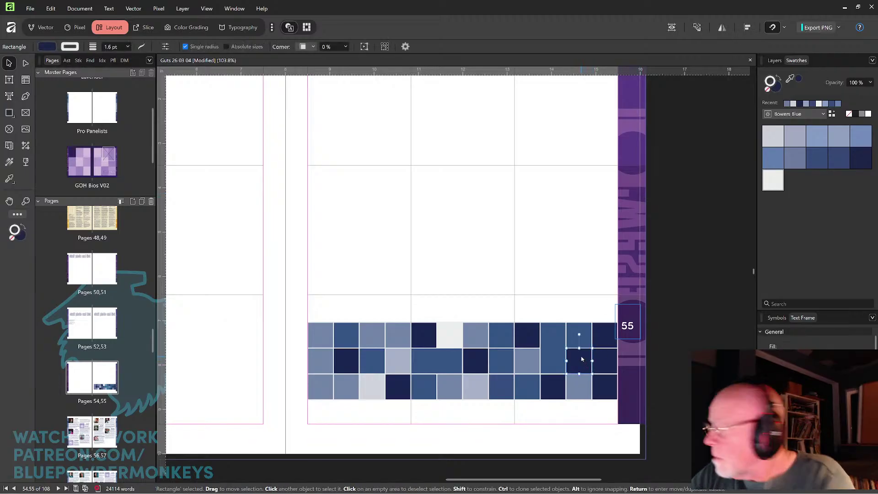
{"action": "key", "text": "Delete"}
{"action": "left_click", "coordinate": [601, 362]}
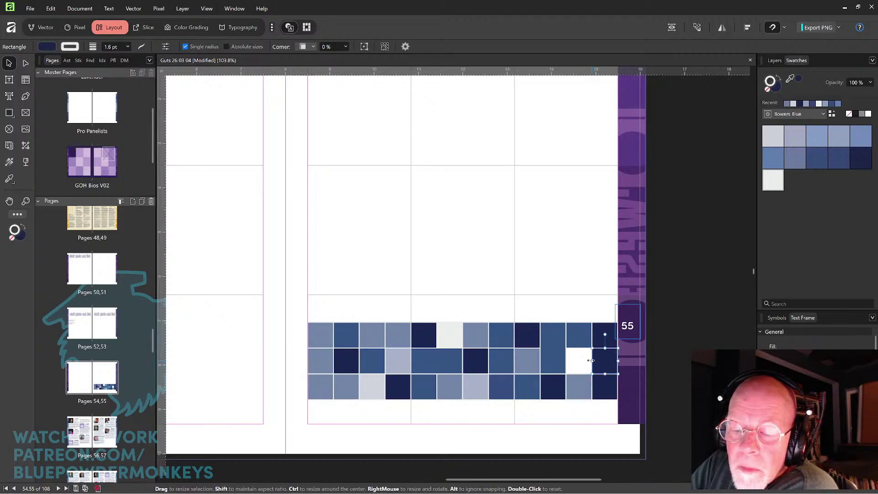
{"action": "left_click_drag", "start_coordinate": [592, 361], "coordinate": [568, 361]}
{"action": "left_click", "coordinate": [578, 275]}
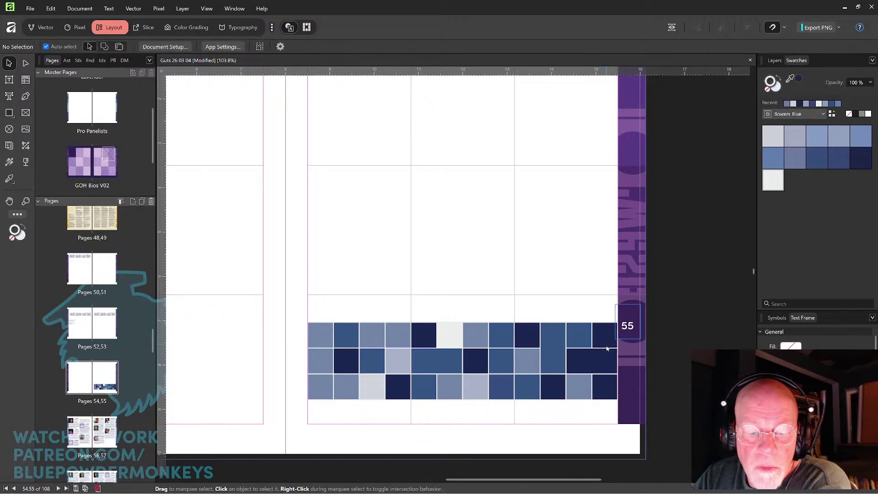
Undo the widening of the twelfth column's middle-row square and the deletion of the eleventh column's middle-row square.
{"action": "key", "text": "ctrl+z"}
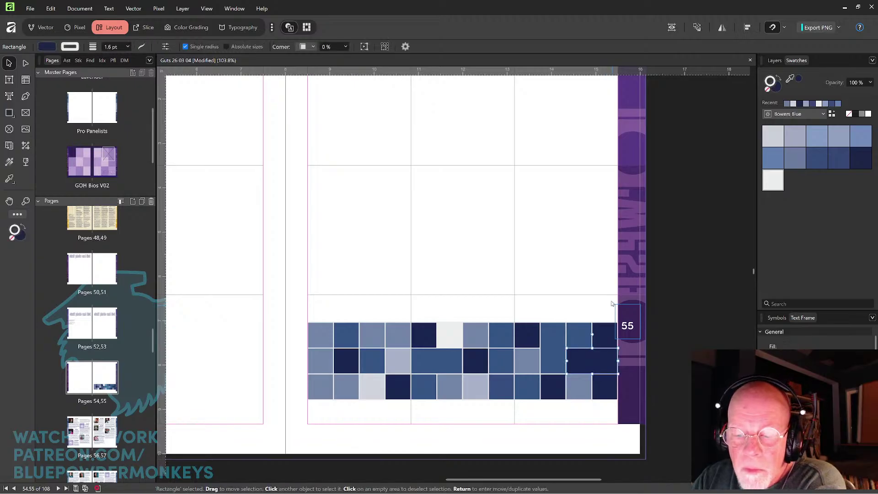
{"action": "key", "text": "ctrl+z"}
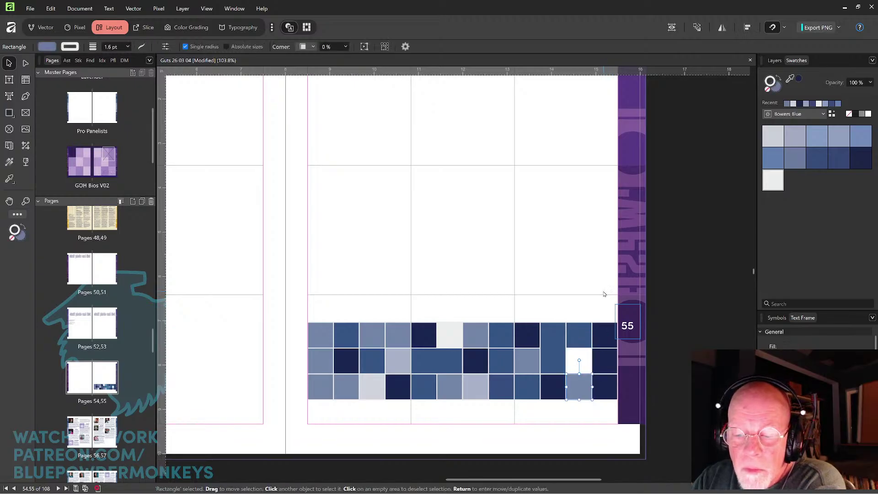
{"action": "key", "text": "ctrl+j"}
{"action": "left_click", "coordinate": [595, 280]}
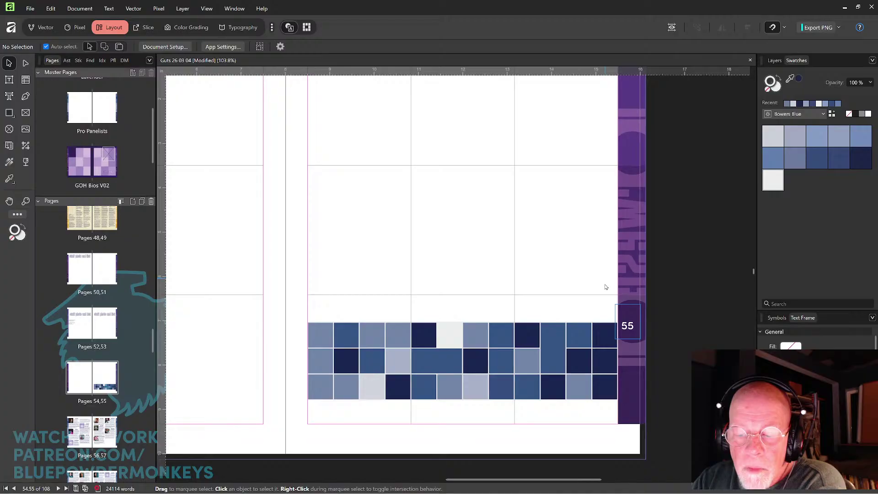
Delete the middle-row square in the twelfth column and stretch the top-row square down over its space.
{"action": "left_click", "coordinate": [604, 355]}
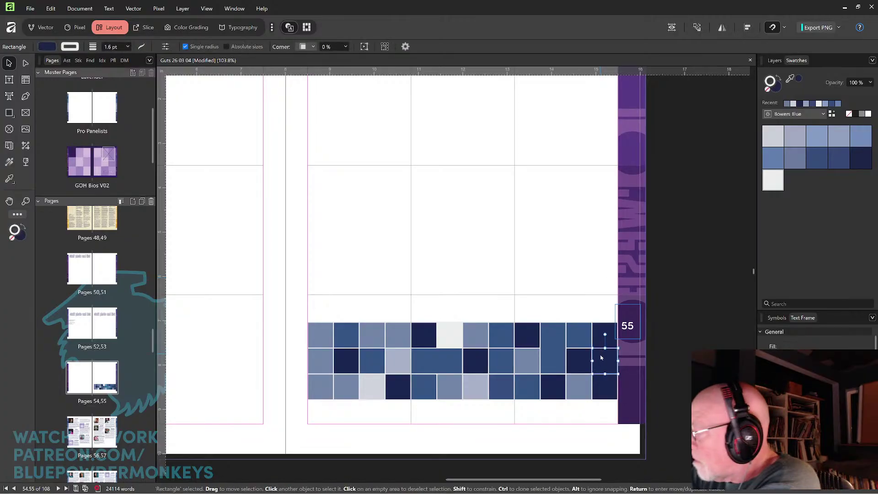
{"action": "left_click_drag", "start_coordinate": [601, 350], "coordinate": [604, 374]}
{"action": "left_click", "coordinate": [599, 275]}
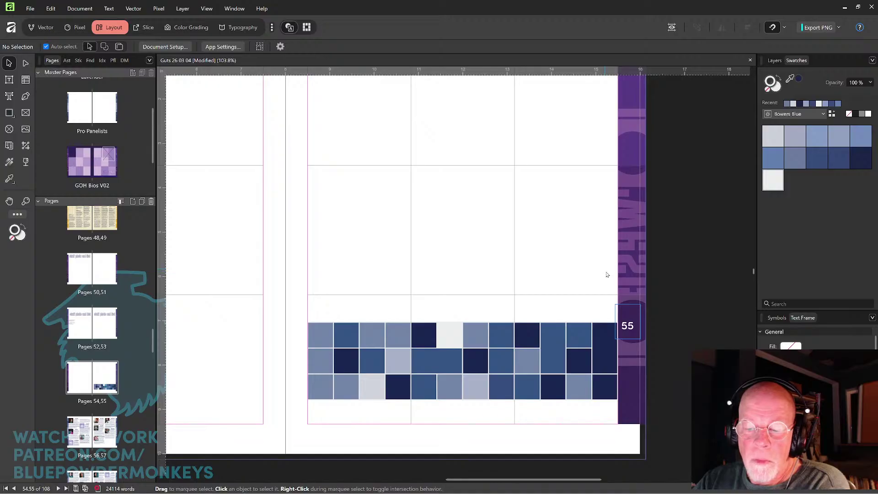
Undo the stretch of the twelfth column's top-row square and extend the bottom-row square up over the middle row instead.
{"action": "key", "text": "ctrl+z"}
{"action": "key", "text": "ctrl+z"}
{"action": "key", "text": "ctrl+z"}
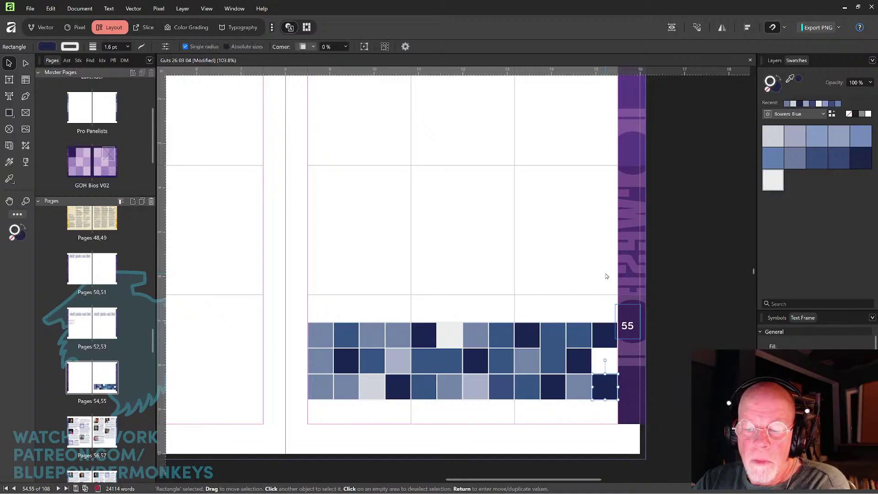
{"action": "left_click_drag", "start_coordinate": [605, 374], "coordinate": [610, 348]}
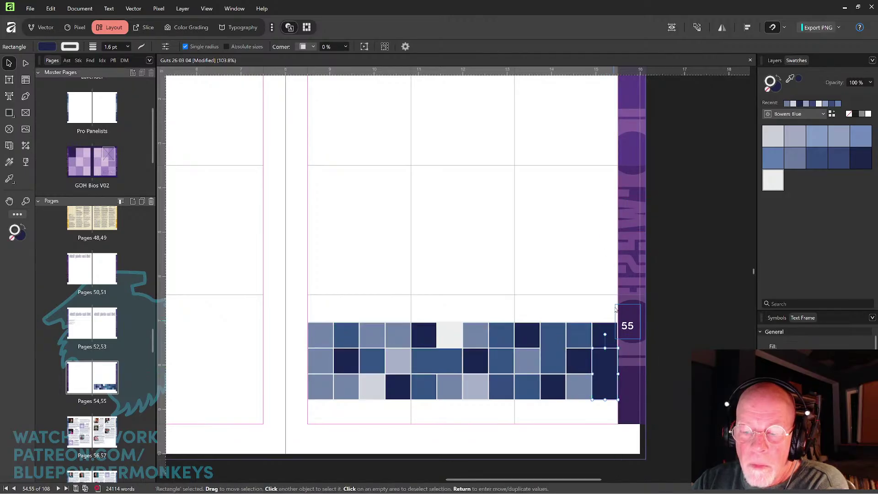
{"action": "left_click", "coordinate": [605, 270]}
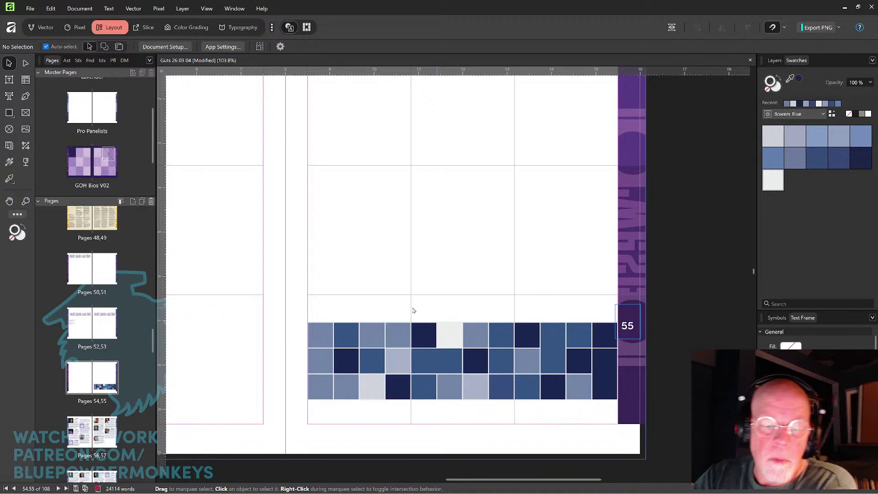
Duplicate all the blocks of page 55's pattern above the original, group the copy and cut it.
{"action": "left_click_drag", "start_coordinate": [315, 298], "coordinate": [606, 406]}
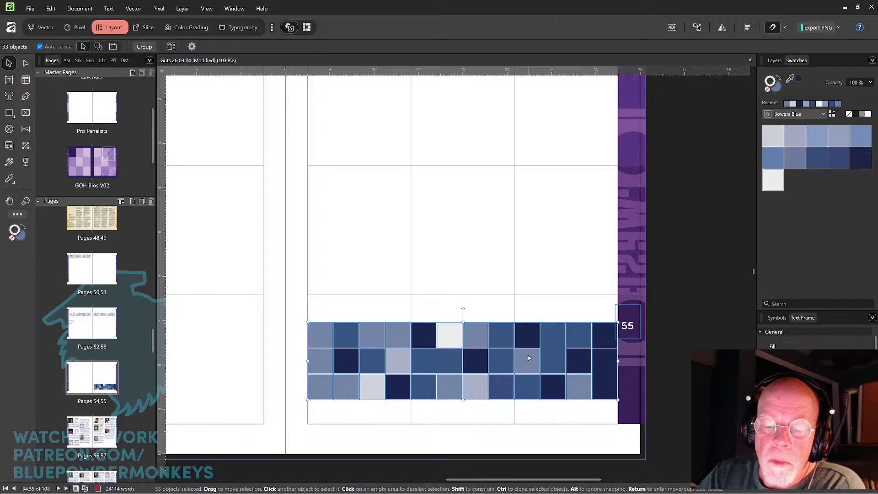
{"action": "left_click_drag", "start_coordinate": [529, 358], "coordinate": [519, 240]}
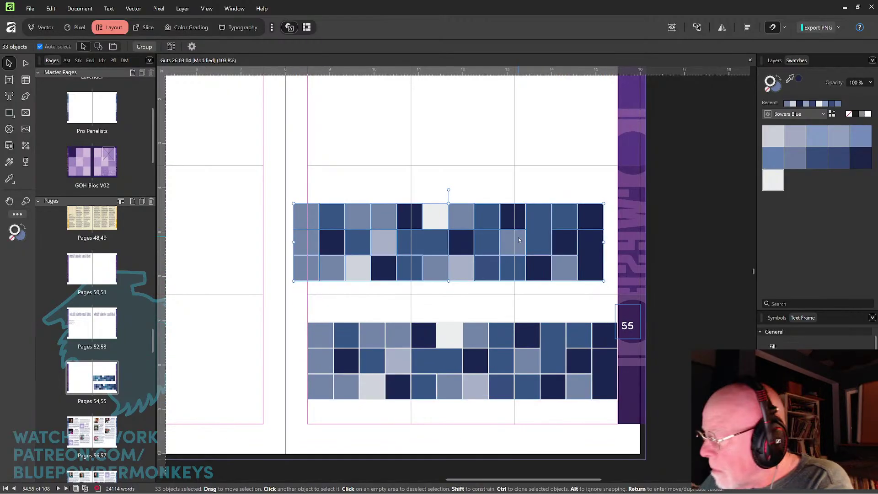
{"action": "key", "text": "ctrl+g"}
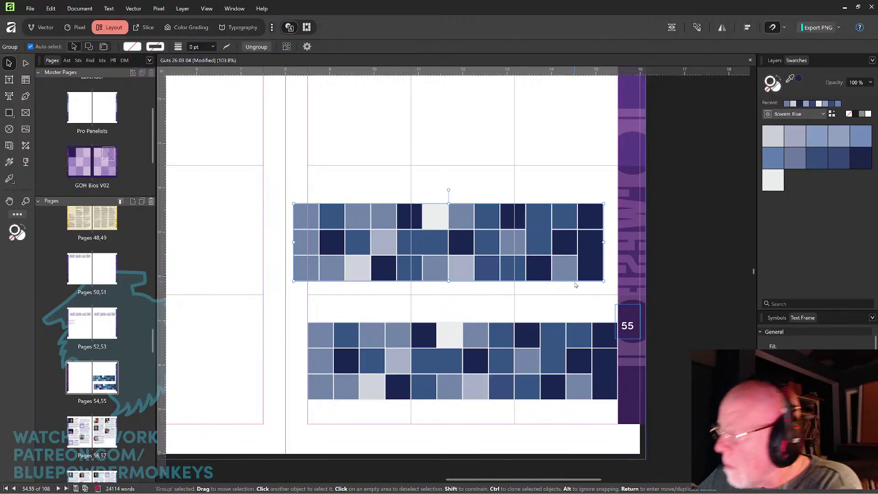
{"action": "key", "text": "Delete"}
Paste the grouped pattern onto the 56–57 spread and move it to the bottom of page 57.
{"action": "scroll", "coordinate": [529, 180], "scroll_direction": "down", "scroll_amount": 4}
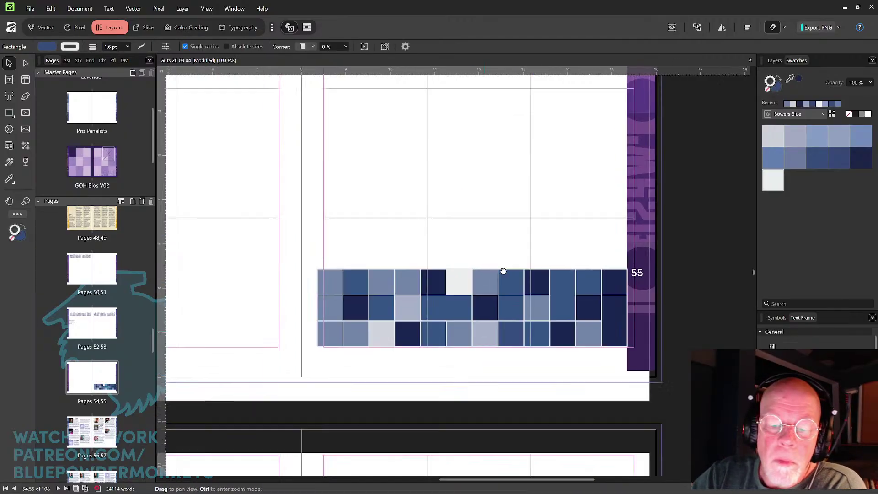
{"action": "scroll", "coordinate": [531, 184], "scroll_direction": "down", "scroll_amount": 5}
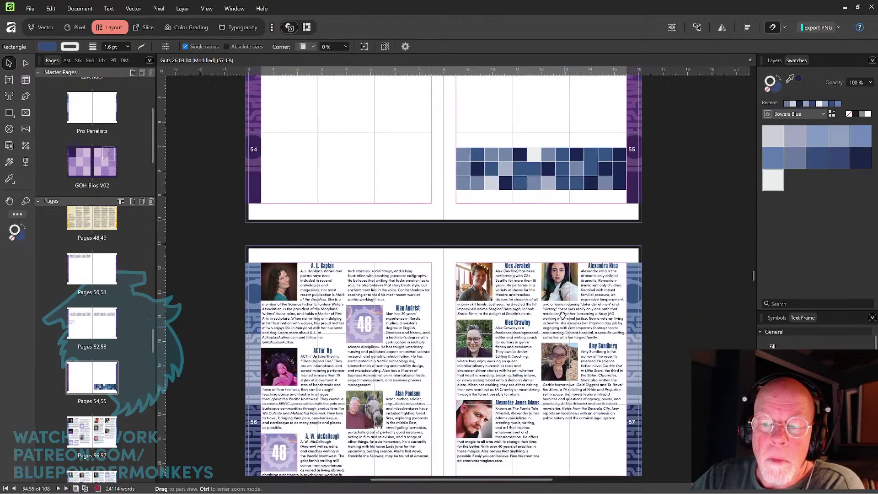
{"action": "left_click", "coordinate": [653, 287]}
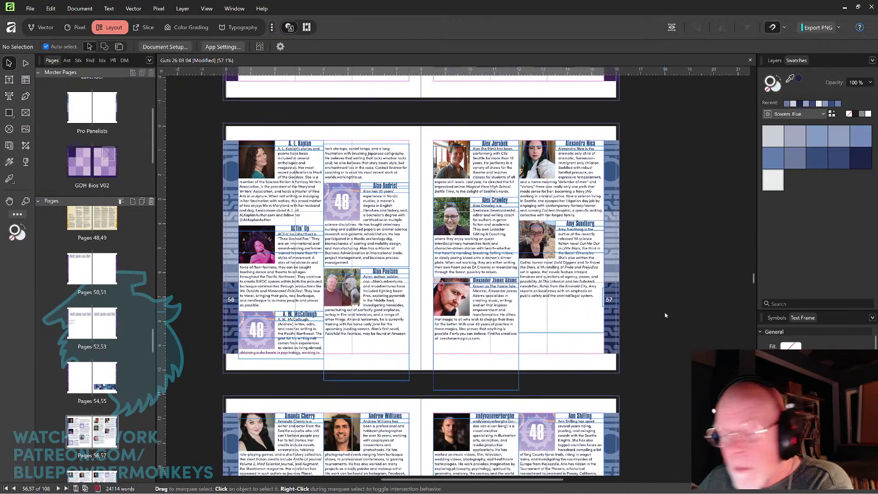
{"action": "key", "text": "ctrl+v"}
{"action": "key", "text": "ctrl+z"}
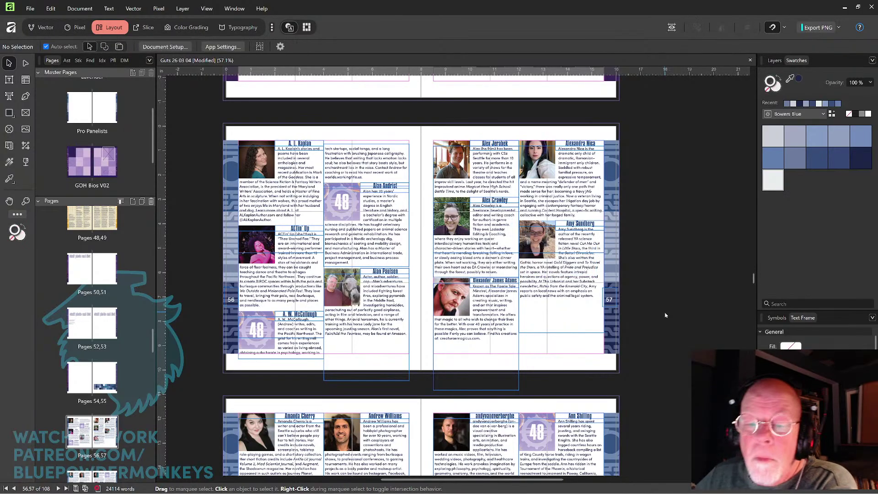
{"action": "left_click_drag", "start_coordinate": [652, 232], "coordinate": [645, 229]}
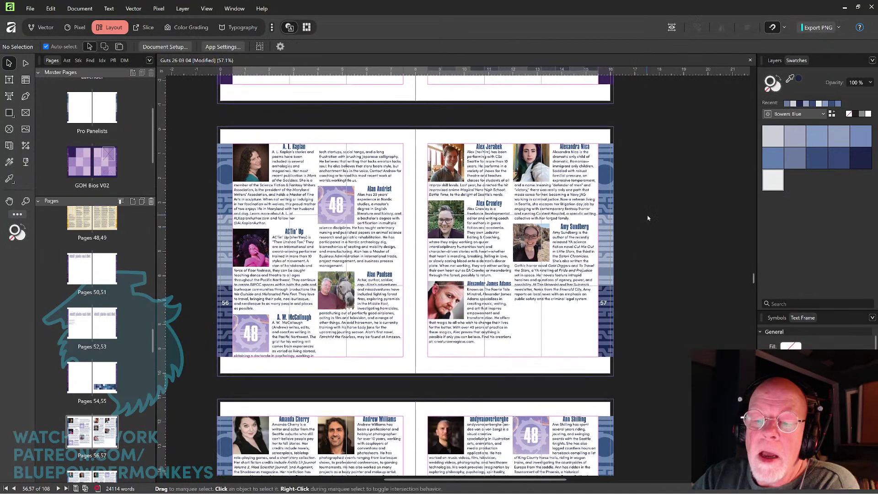
{"action": "key", "text": "ctrl+v"}
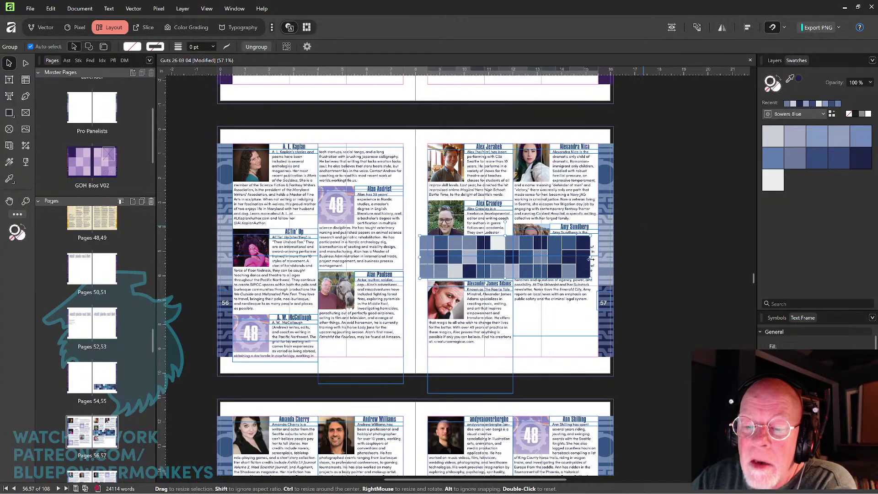
{"action": "left_click_drag", "start_coordinate": [588, 282], "coordinate": [598, 356]}
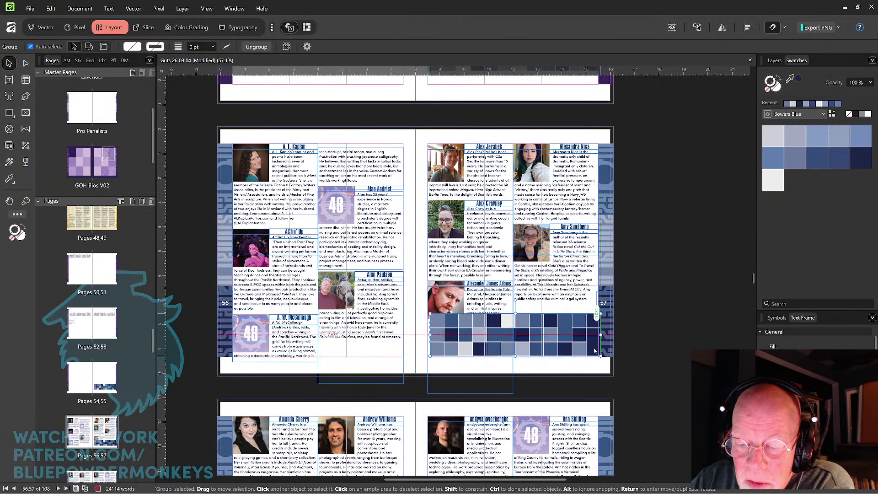
Align page 57's pattern group to the bottom and horizontal center of the page margin.
{"action": "left_click", "coordinate": [748, 27]}
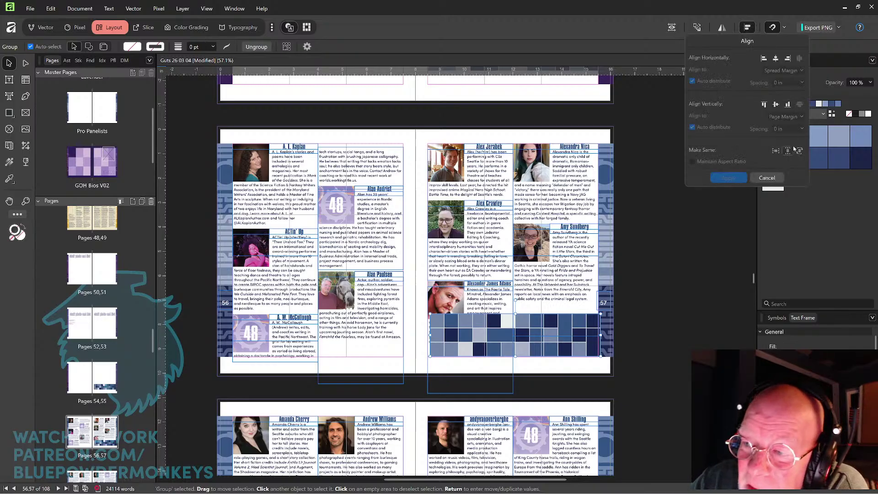
{"action": "left_click", "coordinate": [788, 106]}
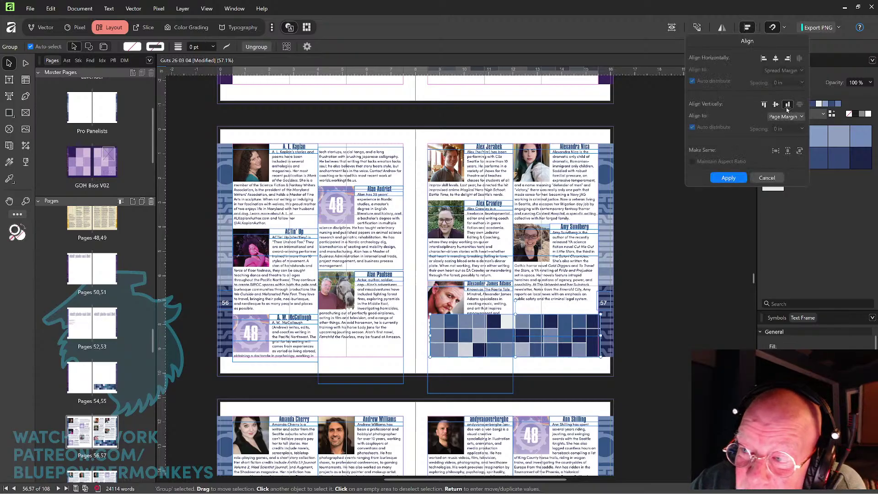
{"action": "left_click", "coordinate": [777, 61]}
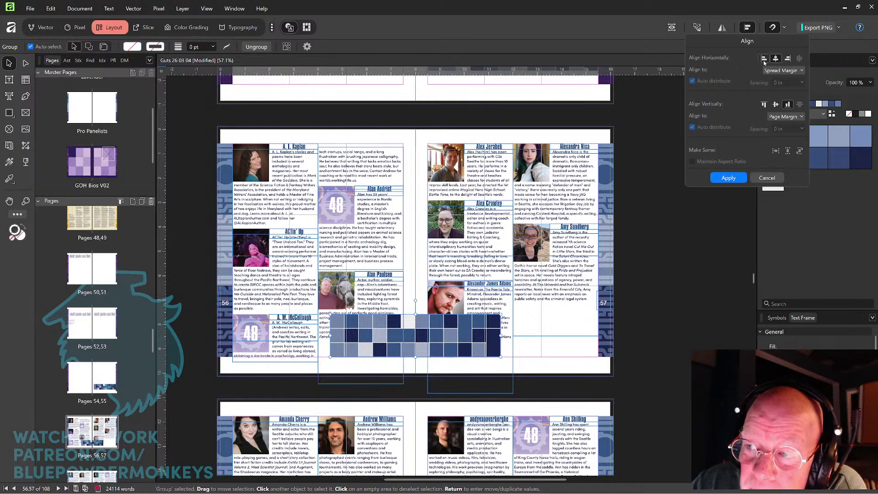
{"action": "left_click", "coordinate": [801, 72]}
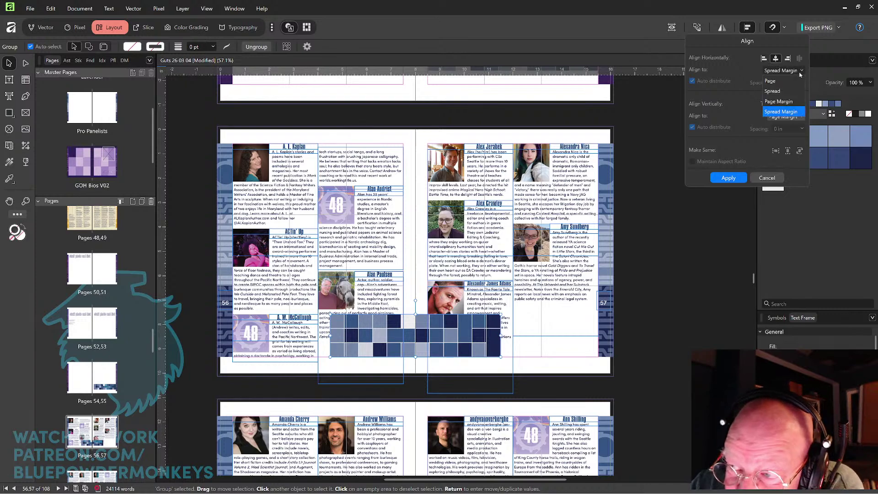
{"action": "left_click", "coordinate": [785, 101]}
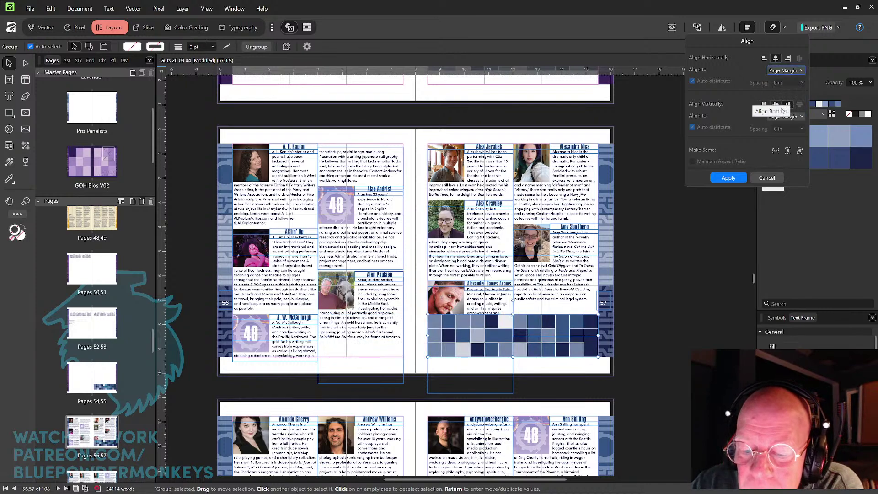
{"action": "left_click", "coordinate": [787, 104]}
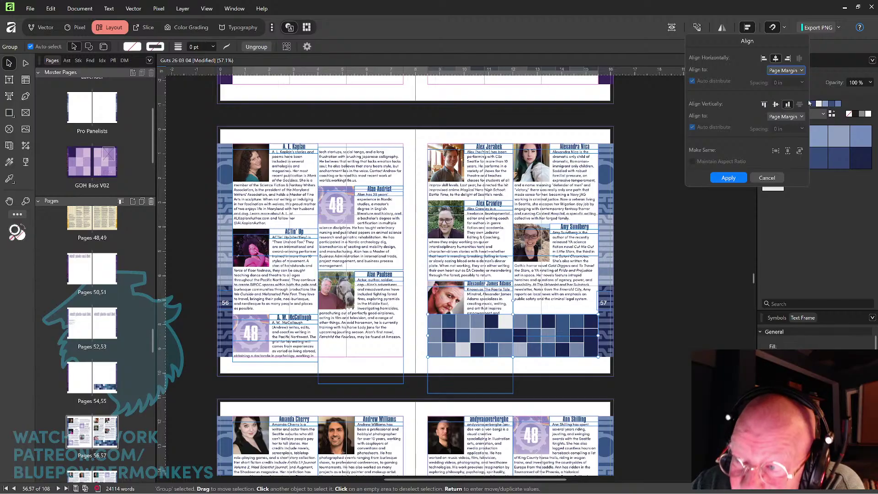
{"action": "left_click", "coordinate": [730, 178]}
{"action": "left_click", "coordinate": [648, 247]}
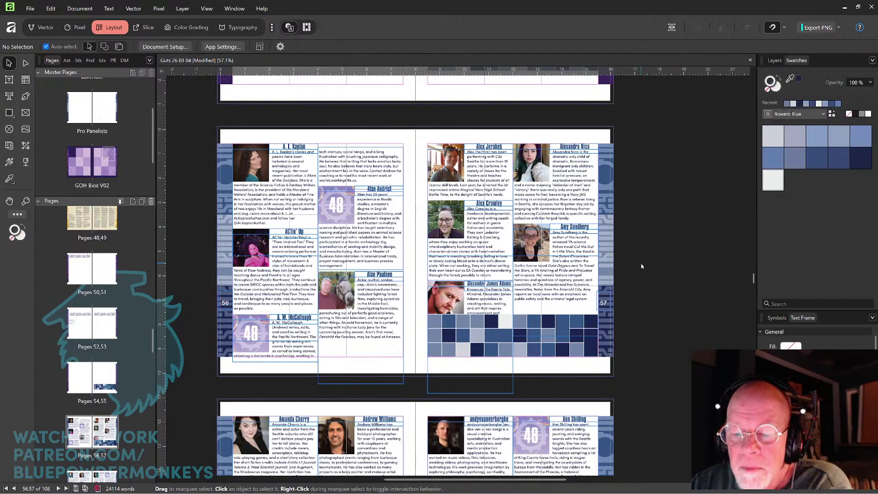
Duplicate page 57's pattern group onto the bottom of page 56 and center it horizontally to the page margin.
{"action": "scroll", "coordinate": [639, 276], "scroll_direction": "down", "scroll_amount": 3}
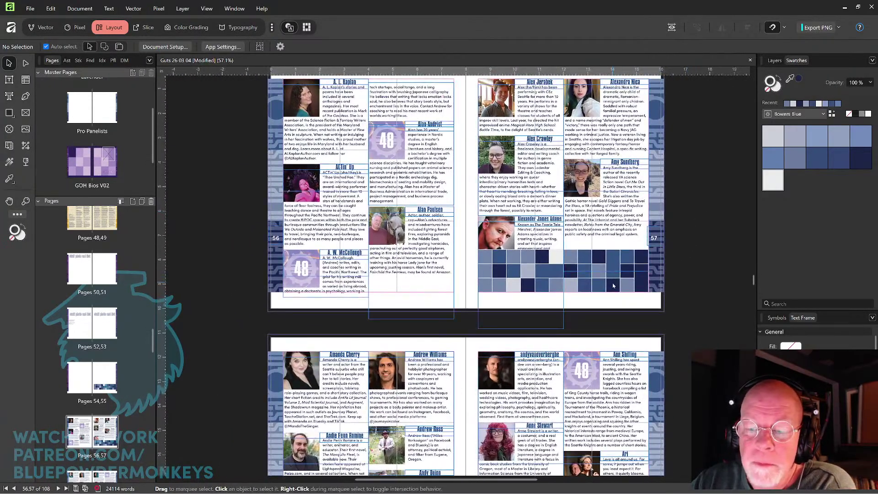
{"action": "left_click", "coordinate": [613, 285]}
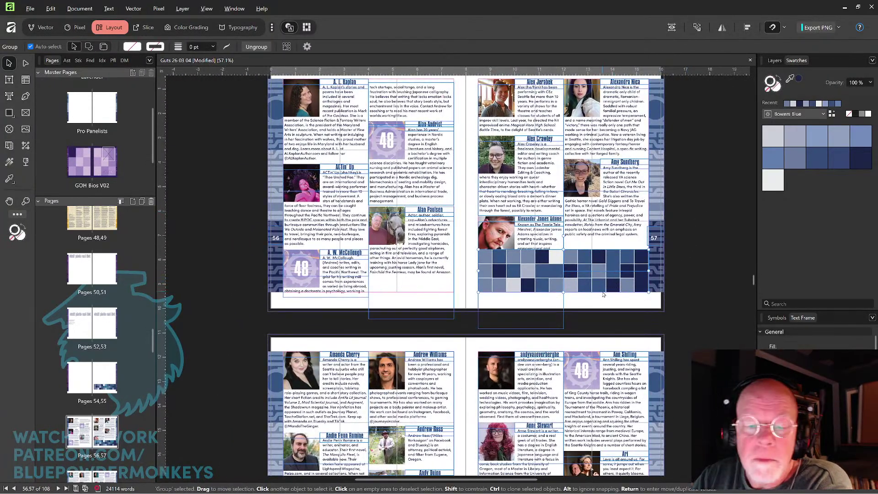
{"action": "left_click_drag", "start_coordinate": [604, 295], "coordinate": [409, 293]}
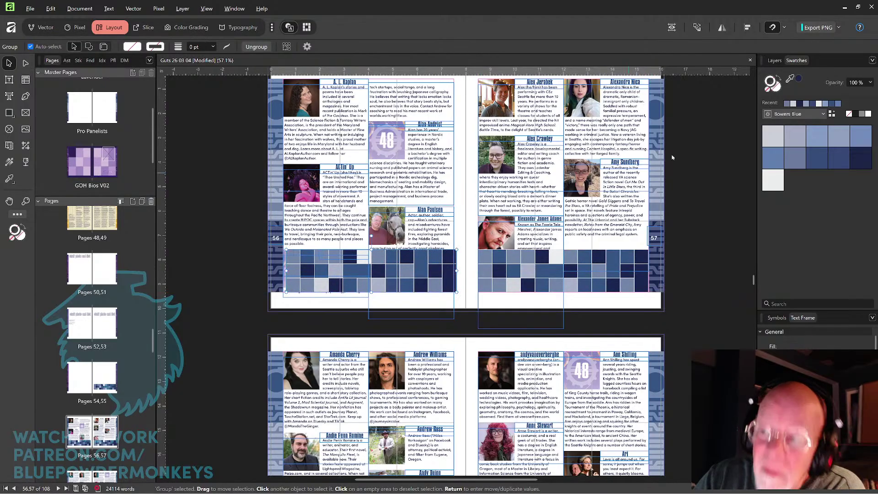
{"action": "left_click", "coordinate": [729, 32]}
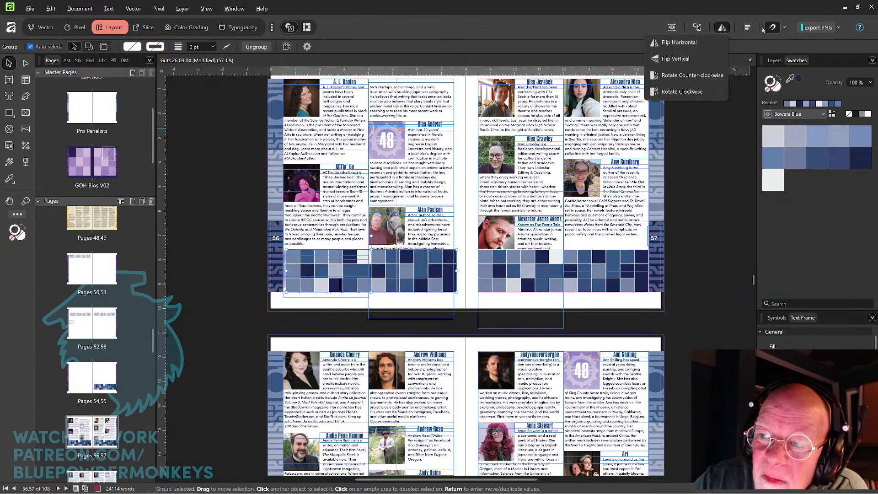
{"action": "left_click", "coordinate": [748, 28]}
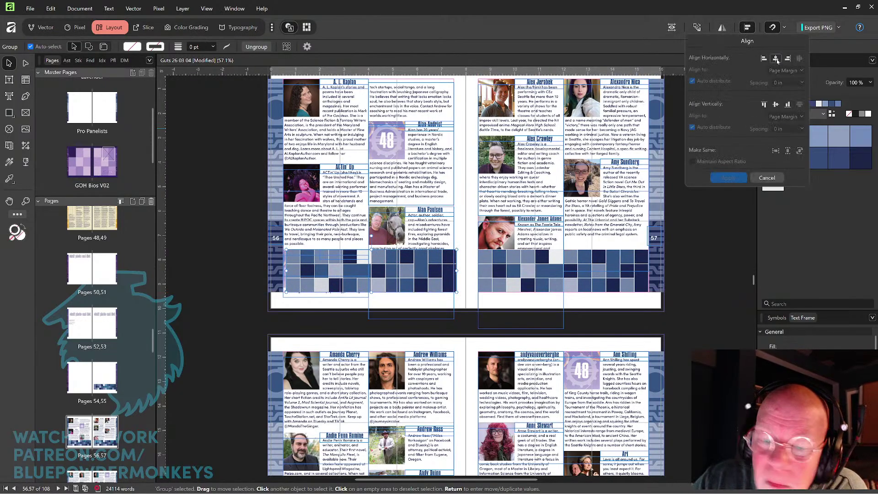
{"action": "left_click", "coordinate": [777, 59]}
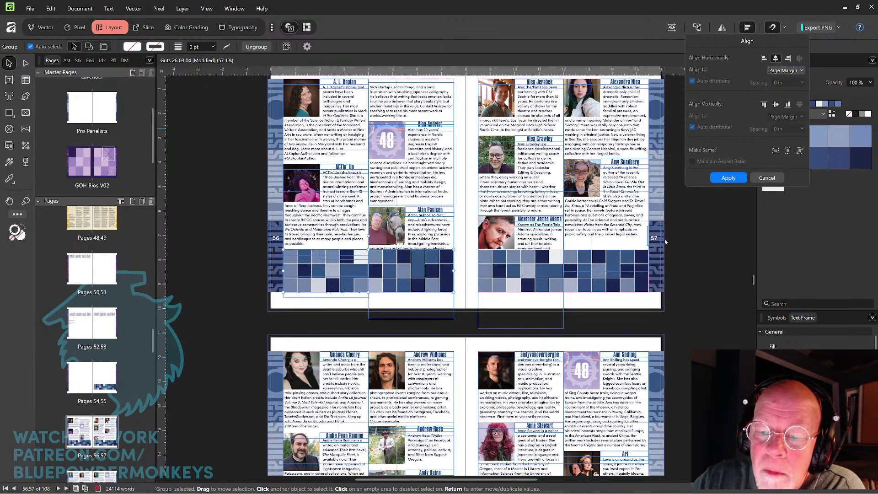
{"action": "left_click", "coordinate": [692, 258]}
Copy the two block pattern groups at the bottom of pages 56 and 57 and paste them onto the 58–59 spread.
{"action": "scroll", "coordinate": [686, 249], "scroll_direction": "down", "scroll_amount": 3}
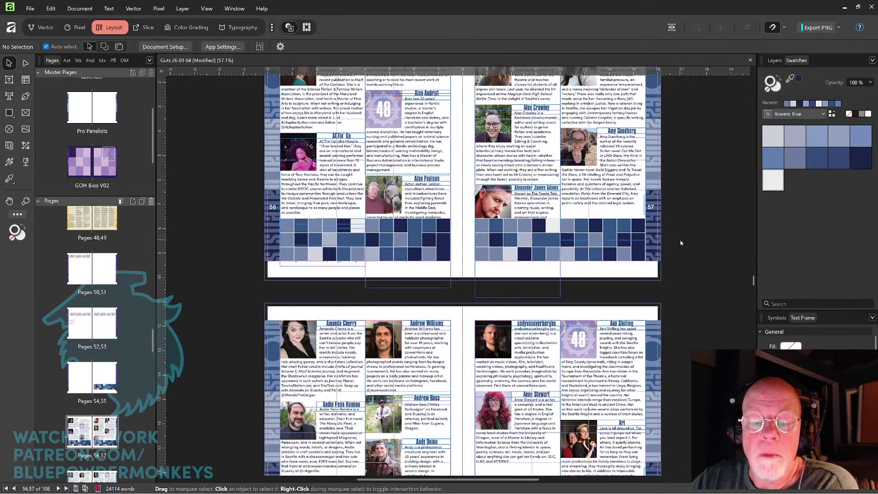
{"action": "scroll", "coordinate": [681, 242], "scroll_direction": "down", "scroll_amount": 1}
{"action": "scroll", "coordinate": [681, 243], "scroll_direction": "down", "scroll_amount": 1}
{"action": "scroll", "coordinate": [672, 249], "scroll_direction": "down", "scroll_amount": 3}
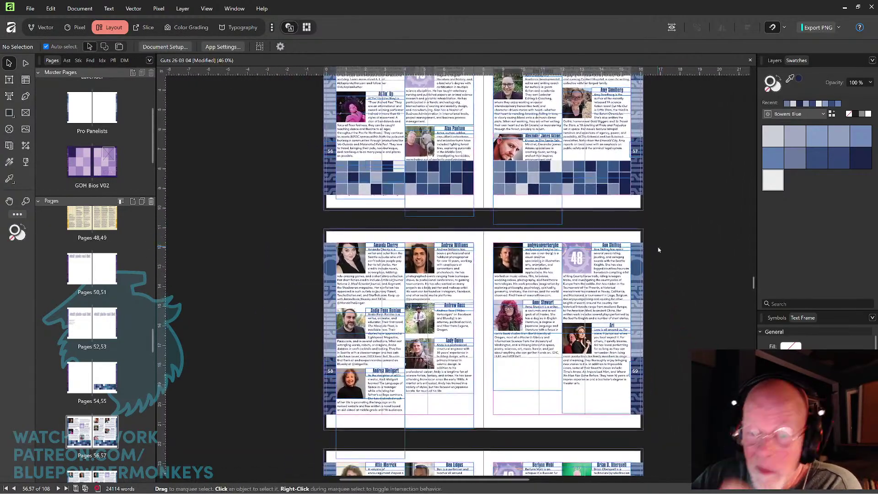
{"action": "left_click", "coordinate": [450, 192]}
{"action": "left_click", "coordinate": [587, 189], "text": "shift"}
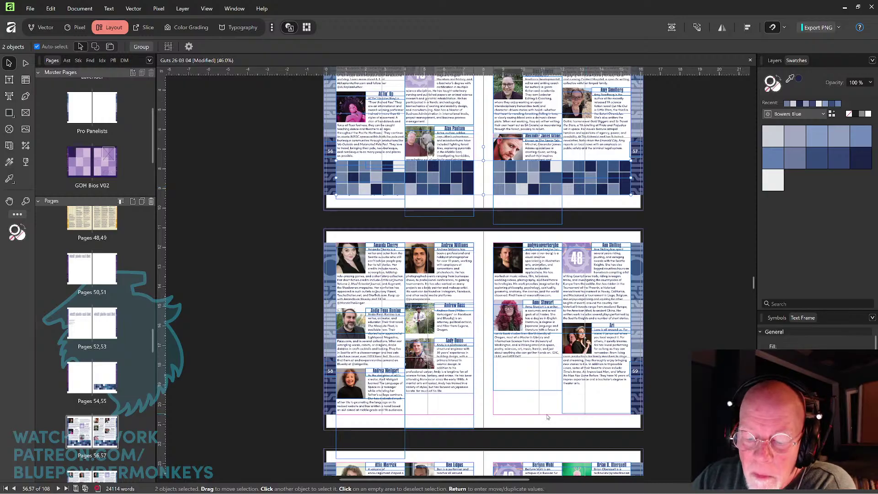
{"action": "key", "text": "ctrl+g"}
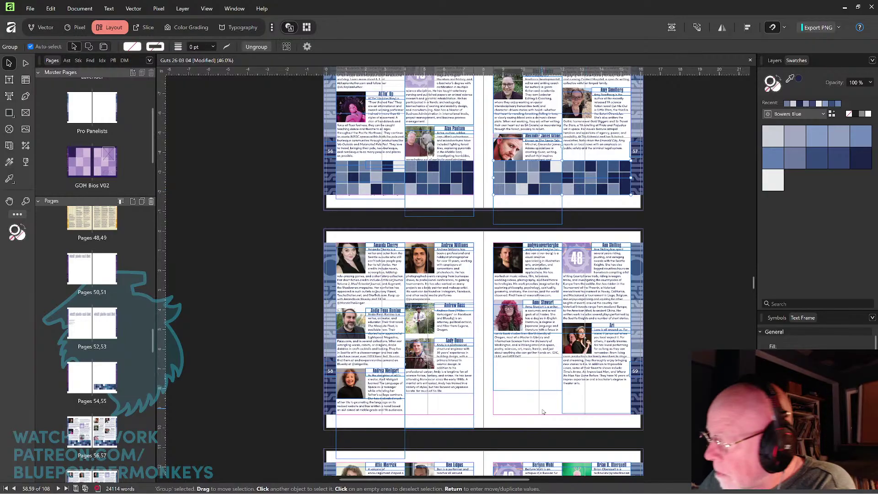
{"action": "key", "text": "ctrl+v"}
Paste the pair of pattern groups along the bottom of the 62–63 and 64–65 spreads, skipping pages 60–61.
{"action": "left_click_drag", "start_coordinate": [672, 359], "coordinate": [685, 232]}
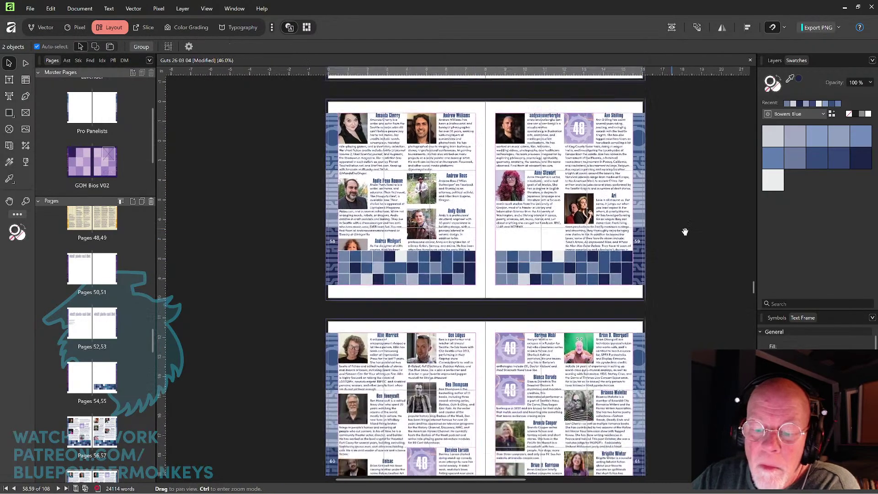
{"action": "scroll", "coordinate": [685, 231], "scroll_direction": "down", "scroll_amount": 10}
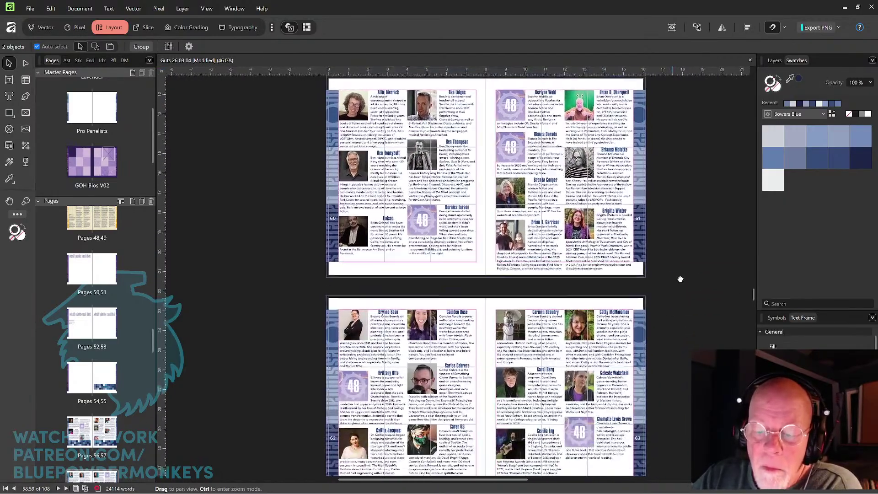
{"action": "scroll", "coordinate": [680, 279], "scroll_direction": "down", "scroll_amount": 6}
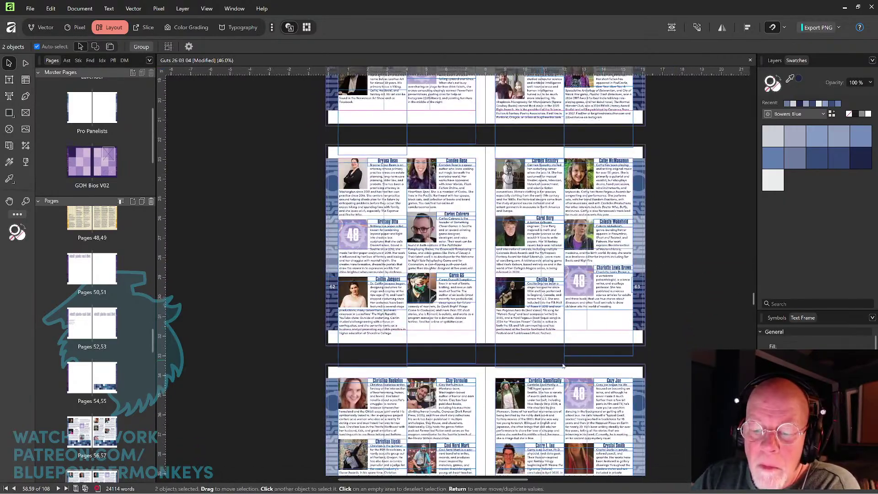
{"action": "left_click", "coordinate": [667, 320]}
{"action": "left_click", "coordinate": [597, 325]}
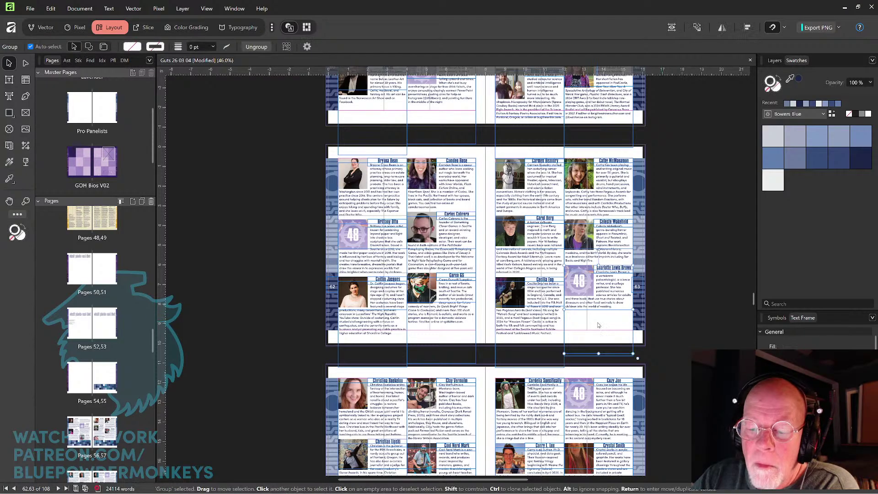
{"action": "key", "text": "ctrl+v"}
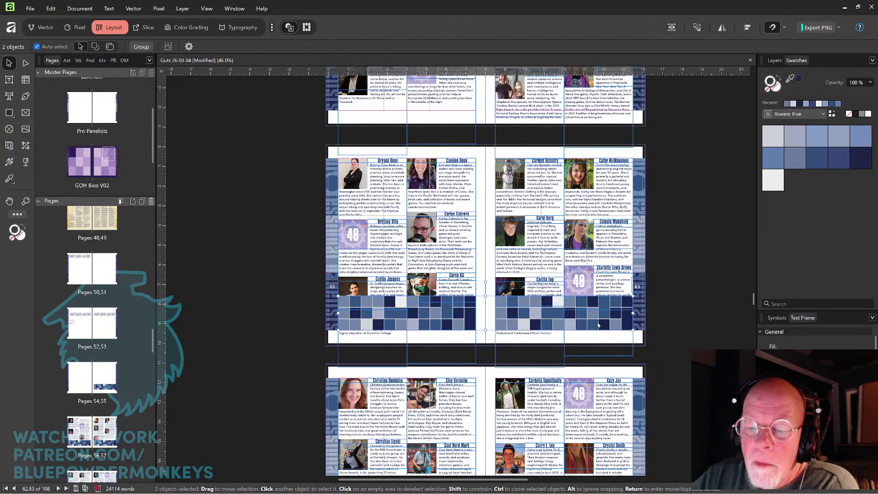
{"action": "scroll", "coordinate": [662, 320], "scroll_direction": "down", "scroll_amount": 5}
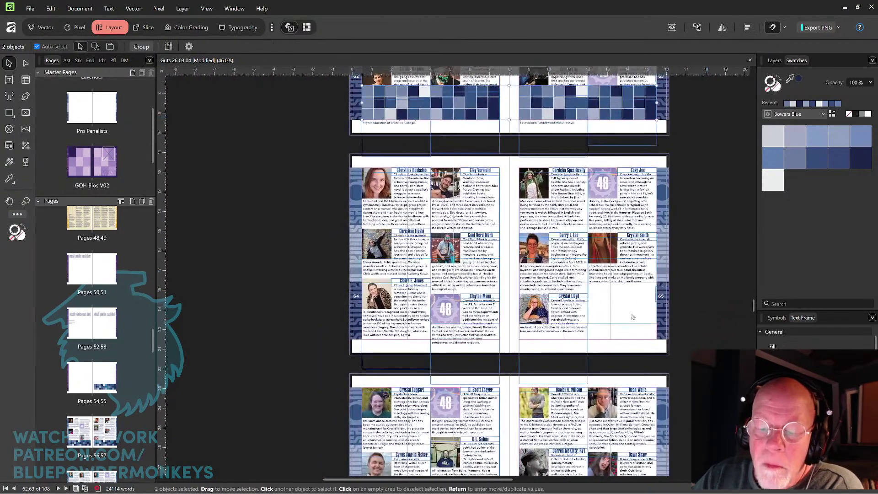
{"action": "key", "text": "ctrl+g"}
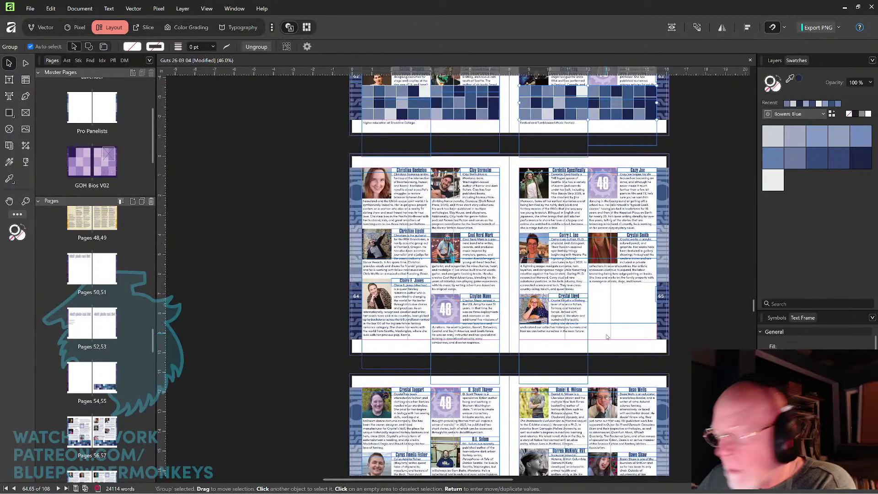
{"action": "key", "text": "ctrl+v"}
Paste the pair of pattern groups along the bottom of the 66–67 and 68–69 spreads.
{"action": "scroll", "coordinate": [696, 288], "scroll_direction": "down", "scroll_amount": 4}
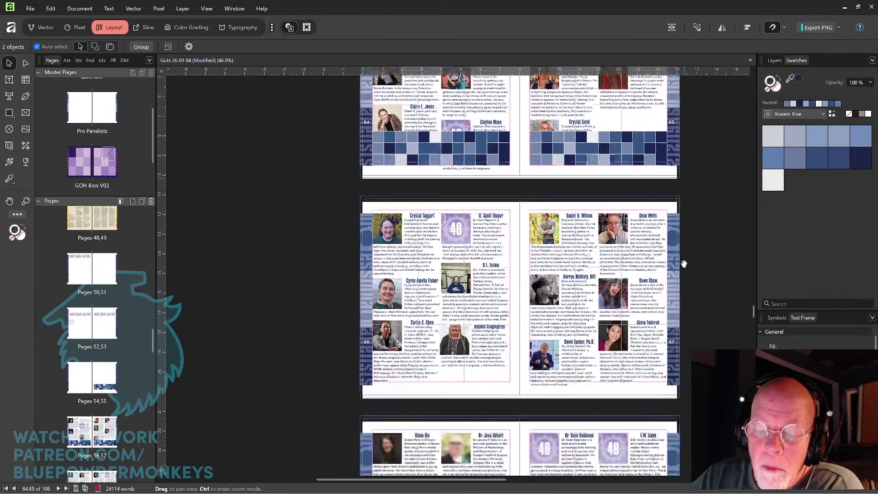
{"action": "scroll", "coordinate": [683, 274], "scroll_direction": "down", "scroll_amount": 1}
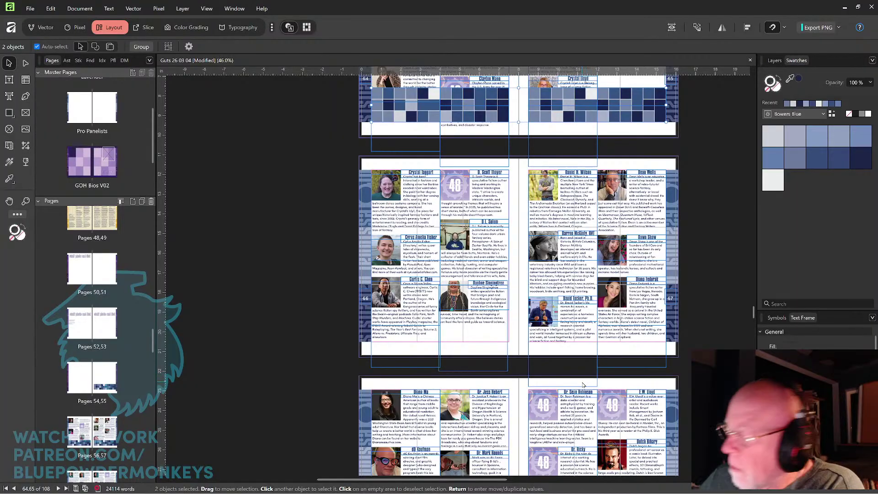
{"action": "key", "text": "ctrl+v"}
{"action": "scroll", "coordinate": [582, 385], "scroll_direction": "down", "scroll_amount": 5}
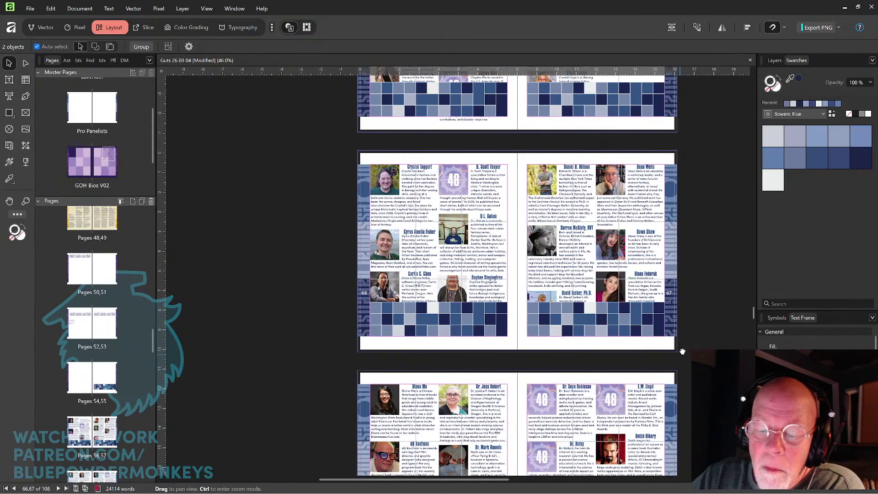
{"action": "left_click", "coordinate": [522, 358]}
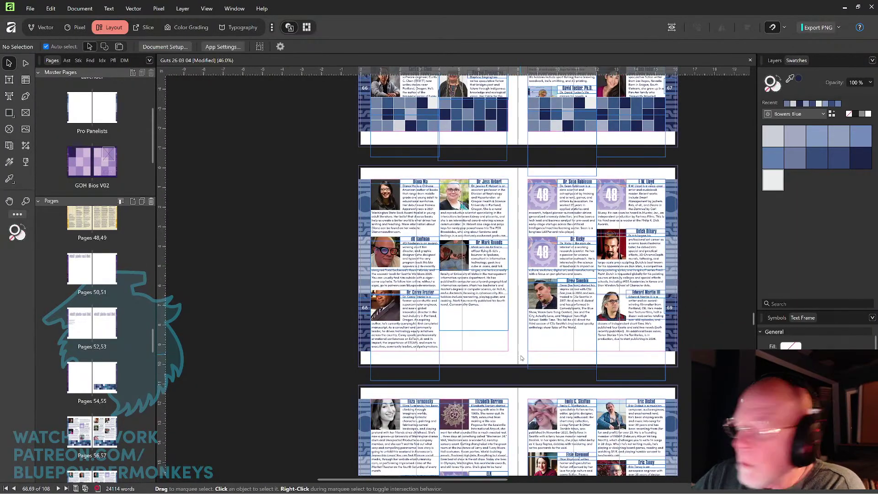
{"action": "key", "text": "ctrl+v"}
Paste the pair of pattern groups along the bottom of the 70–71 and 72–73 spreads.
{"action": "left_click", "coordinate": [594, 378]}
{"action": "scroll", "coordinate": [595, 379], "scroll_direction": "down", "scroll_amount": 4}
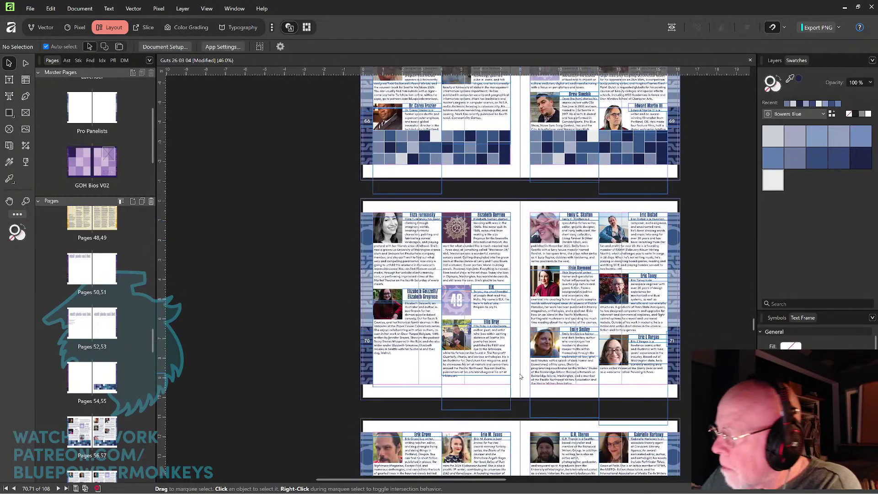
{"action": "key", "text": "ctrl+v"}
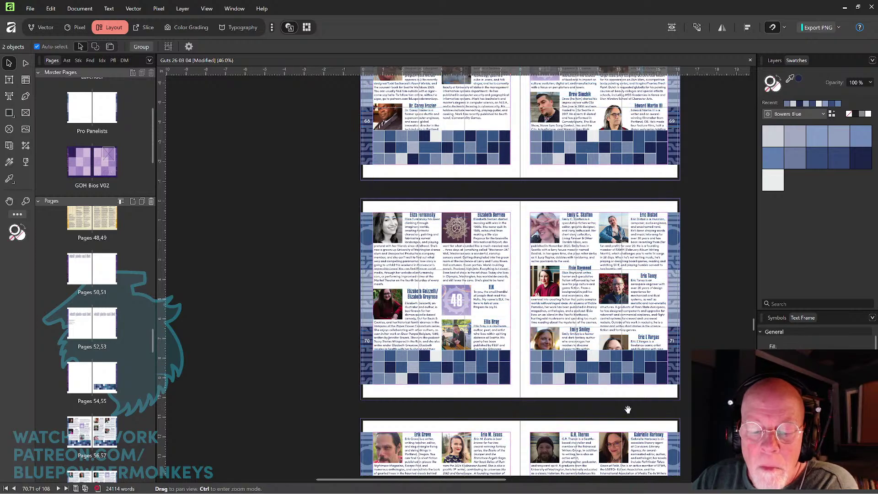
{"action": "scroll", "coordinate": [627, 408], "scroll_direction": "down", "scroll_amount": 3}
{"action": "scroll", "coordinate": [628, 331], "scroll_direction": "down", "scroll_amount": 2}
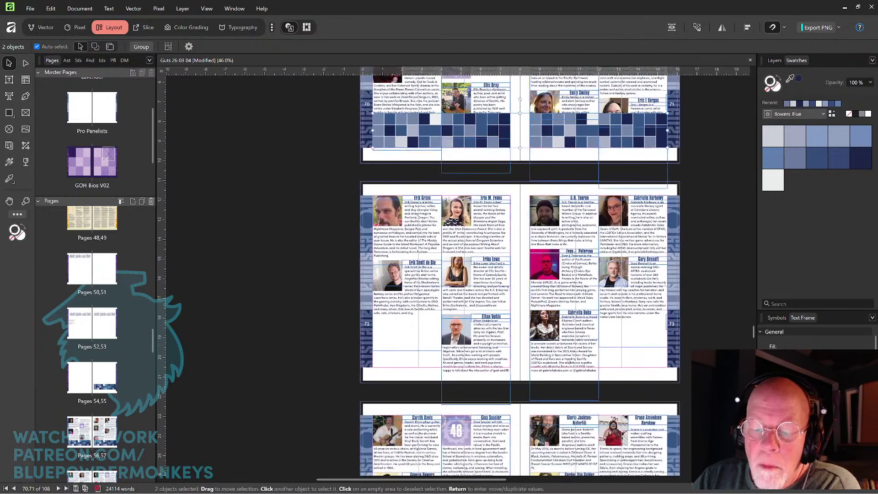
{"action": "key", "text": "ctrl+v"}
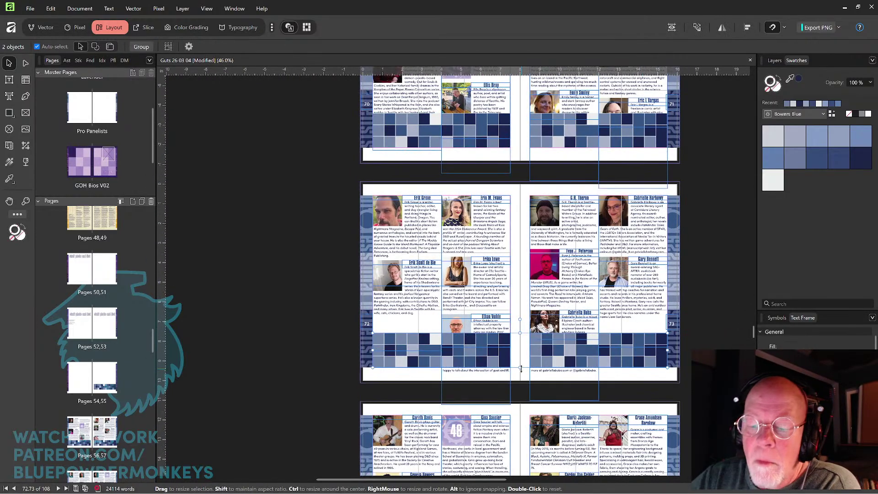
Paste the pair of pattern groups along the bottom of the 74–75 and 76–77 spreads.
{"action": "left_click_drag", "start_coordinate": [602, 381], "coordinate": [602, 148]}
{"action": "left_click", "coordinate": [523, 346]}
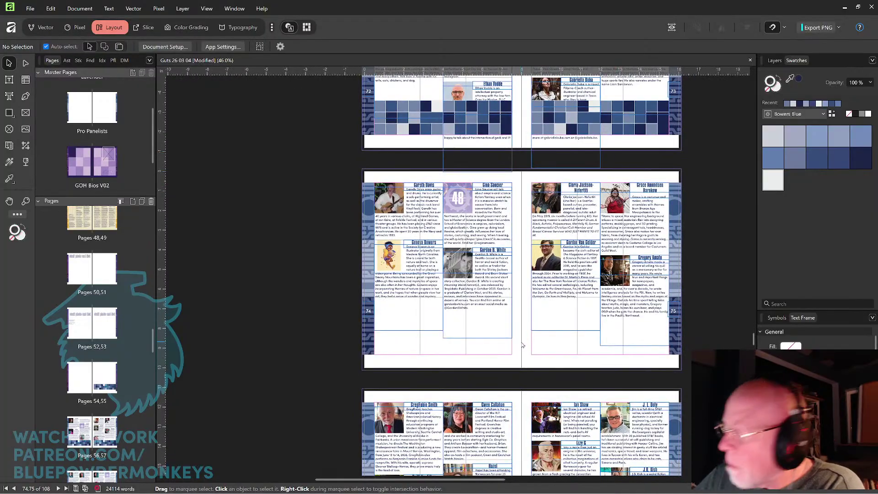
{"action": "key", "text": "ctrl+v"}
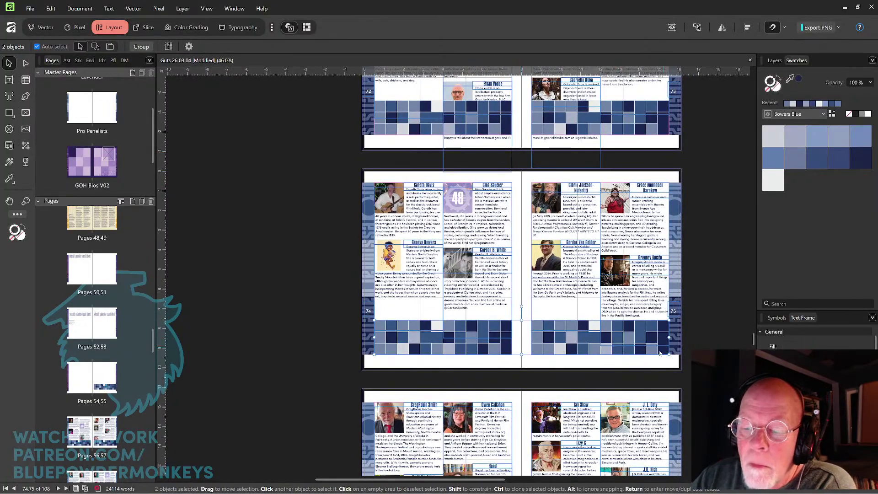
{"action": "scroll", "coordinate": [540, 403], "scroll_direction": "down", "scroll_amount": 5}
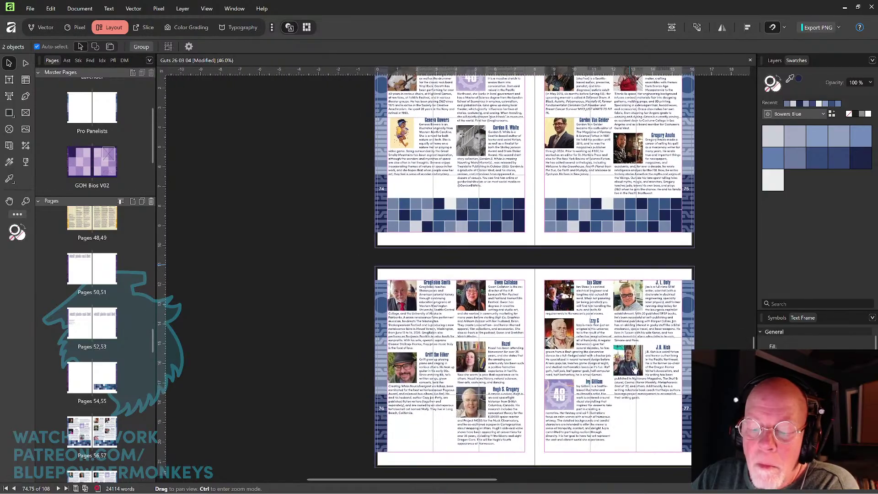
{"action": "left_click", "coordinate": [539, 403]}
{"action": "key", "text": "ctrl+v"}
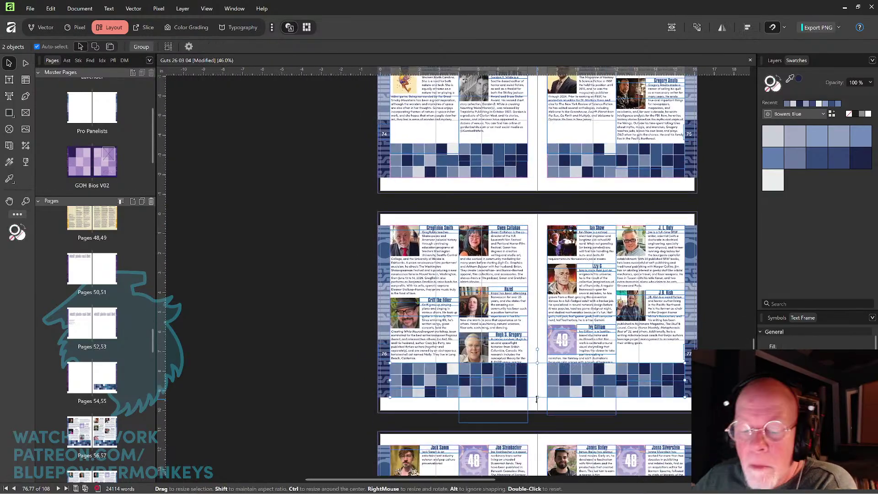
Paste the pair of pattern groups along the bottom of the 78–79 and 80–81 spreads.
{"action": "scroll", "coordinate": [641, 302], "scroll_direction": "down", "scroll_amount": 5}
{"action": "scroll", "coordinate": [641, 302], "scroll_direction": "down", "scroll_amount": 1}
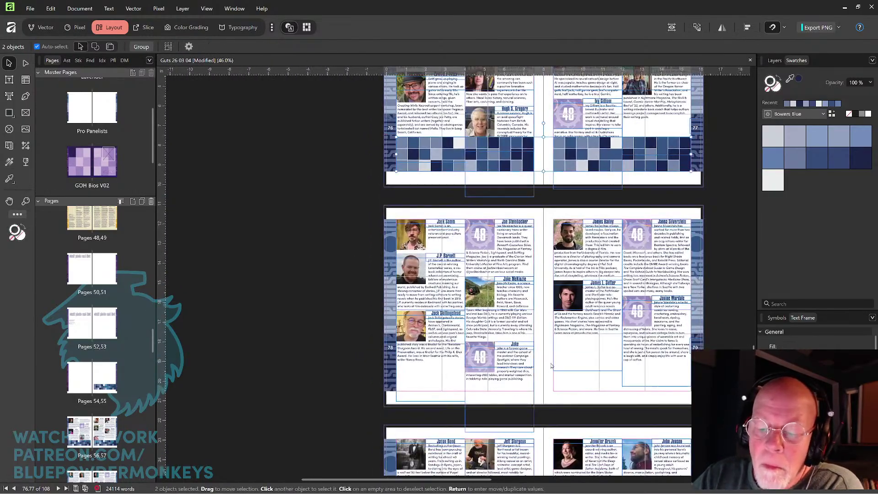
{"action": "key", "text": "ctrl+v"}
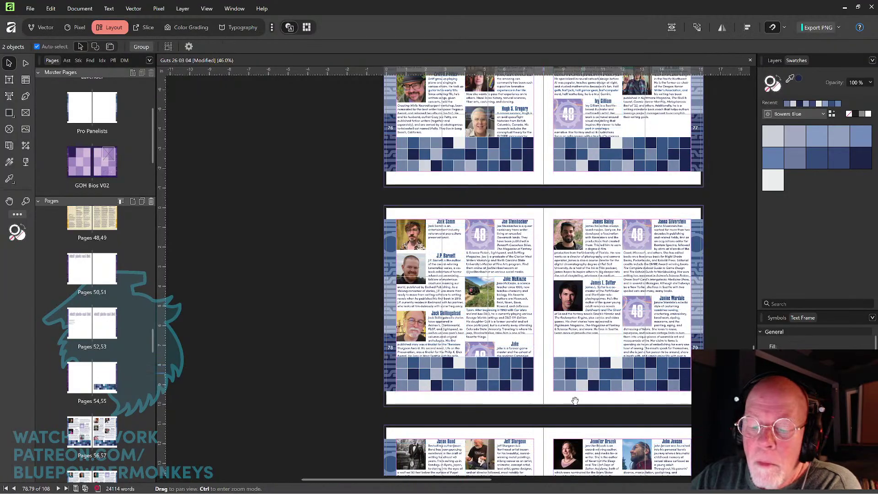
{"action": "scroll", "coordinate": [543, 389], "scroll_direction": "down", "scroll_amount": 5}
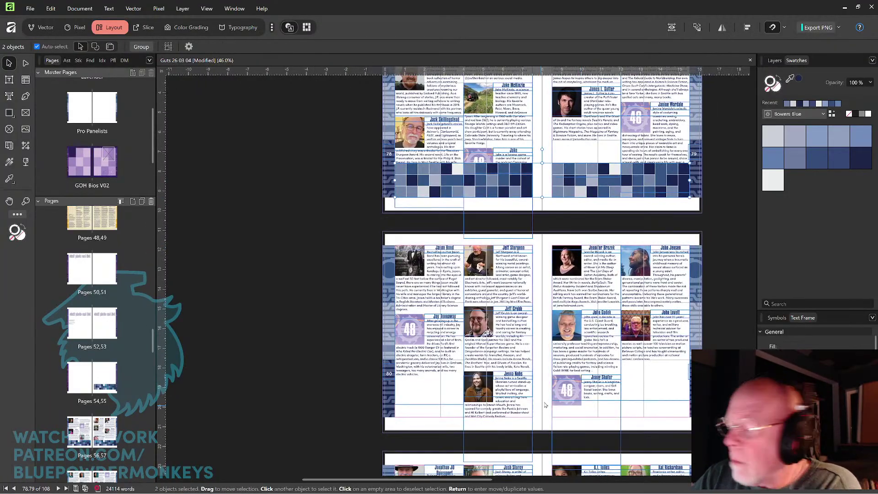
{"action": "left_click", "coordinate": [542, 396]}
{"action": "key", "text": "ctrl+v"}
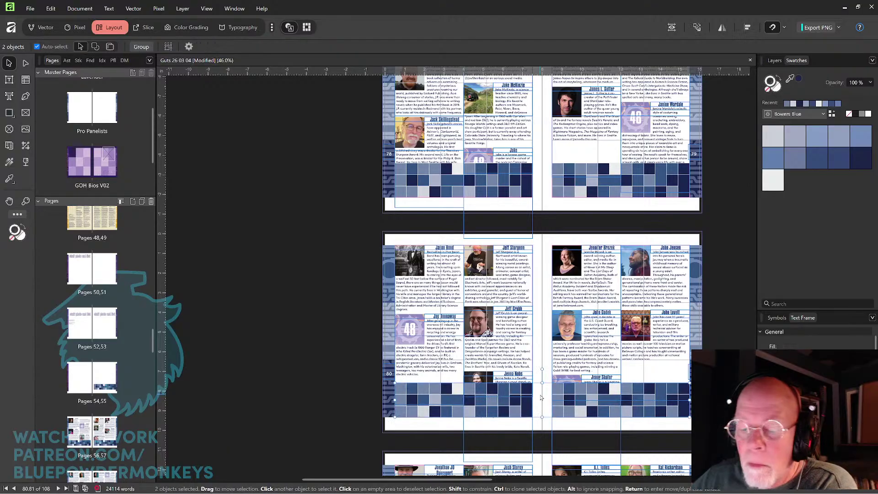
Paste the pair of pattern groups along the bottom of the 82–83 and 84–85 spreads.
{"action": "scroll", "coordinate": [613, 395], "scroll_direction": "down", "scroll_amount": 5}
{"action": "left_click", "coordinate": [543, 442]}
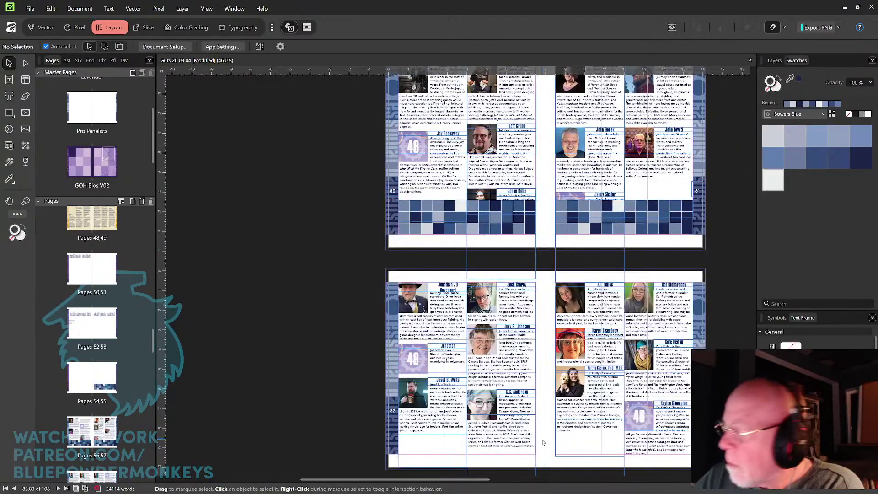
{"action": "key", "text": "ctrl+v"}
{"action": "scroll", "coordinate": [543, 442], "scroll_direction": "down", "scroll_amount": 7}
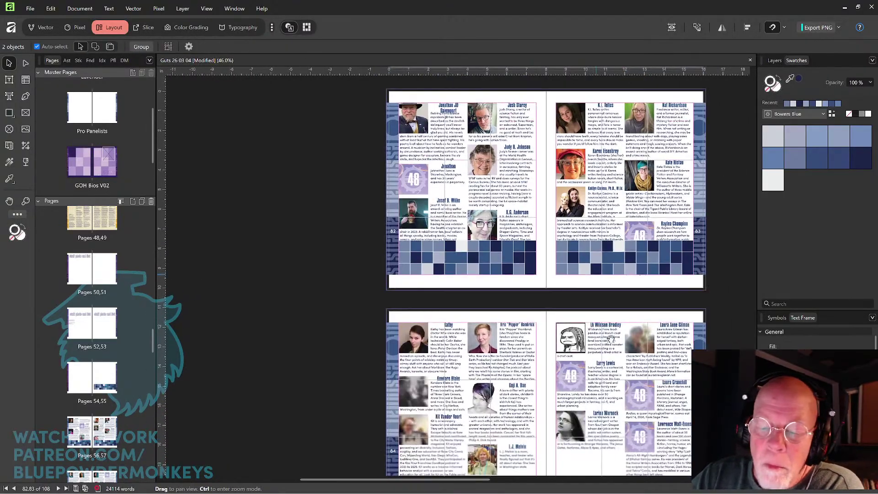
{"action": "left_click", "coordinate": [538, 375]}
{"action": "key", "text": "ctrl+v"}
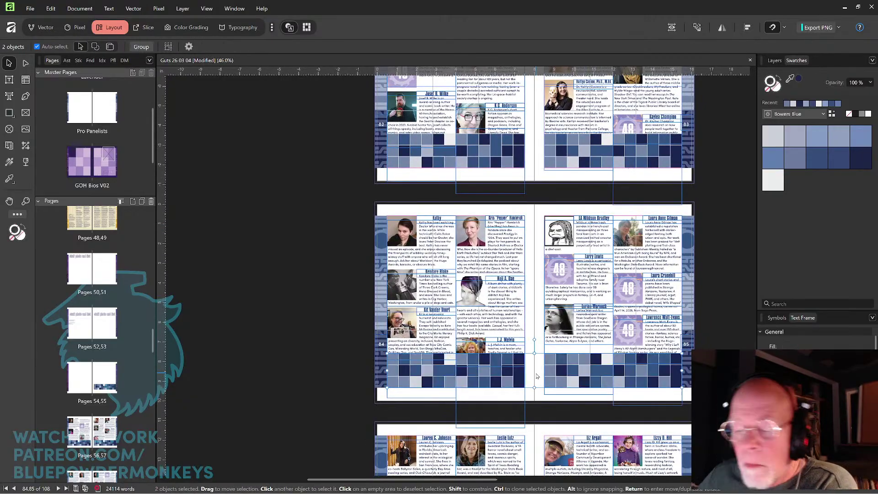
Paste the pair of pattern groups along the bottom of the 86–87 and 88–89 spreads.
{"action": "scroll", "coordinate": [538, 376], "scroll_direction": "down", "scroll_amount": 5}
{"action": "left_click", "coordinate": [547, 418]}
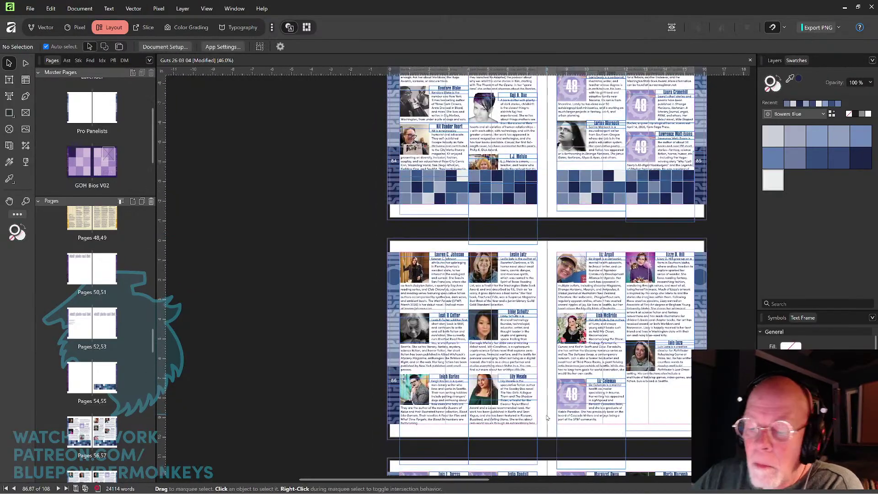
{"action": "key", "text": "ctrl+v"}
{"action": "scroll", "coordinate": [548, 417], "scroll_direction": "down", "scroll_amount": 5}
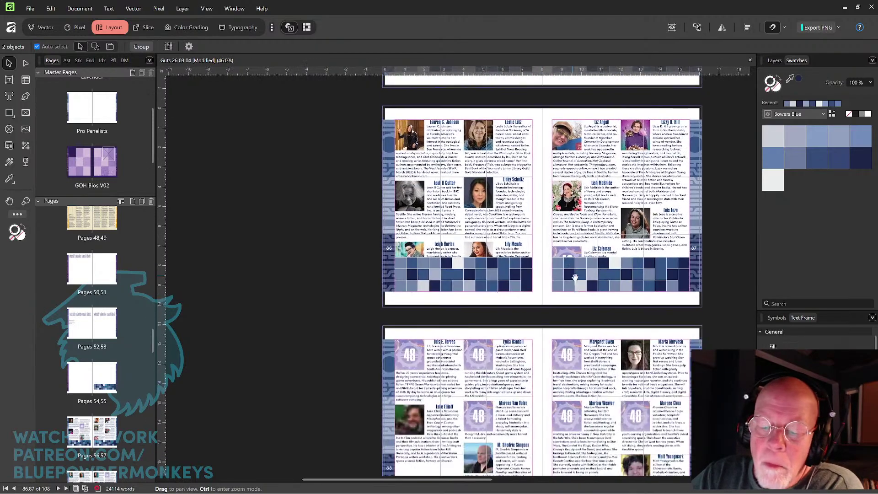
{"action": "left_click", "coordinate": [544, 385]}
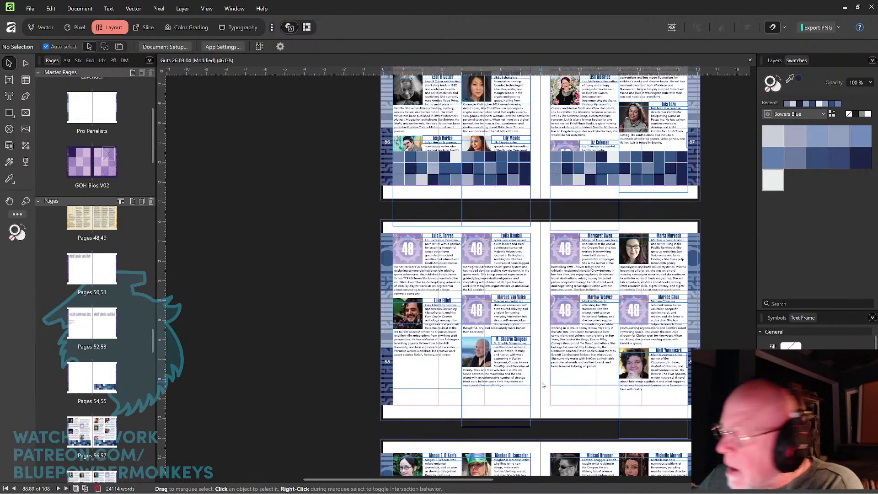
{"action": "key", "text": "ctrl+v"}
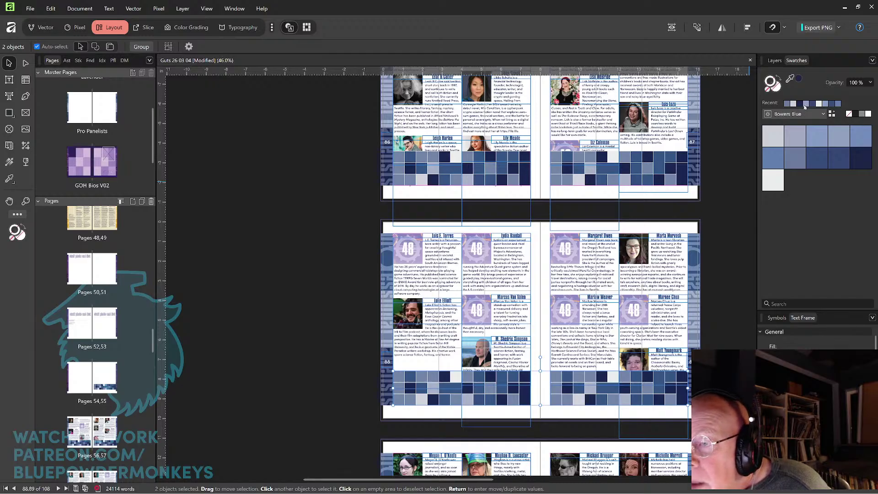
Set the blend mode of the two pattern groups on the 88–89 spread to Normal.
{"action": "left_click", "coordinate": [774, 60]}
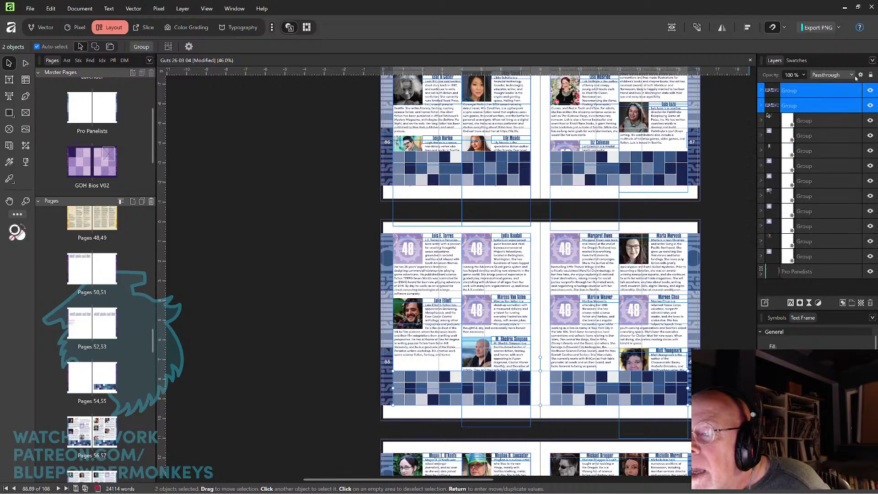
{"action": "left_click", "coordinate": [854, 76]}
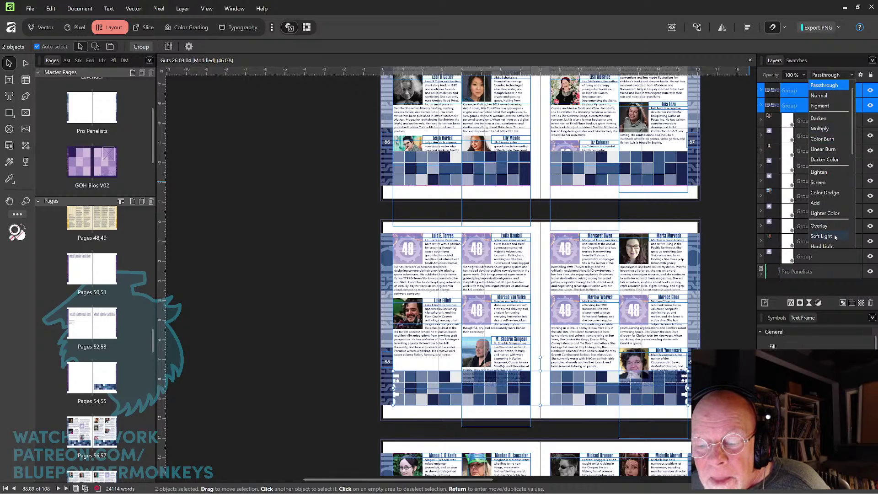
{"action": "left_click", "coordinate": [819, 96]}
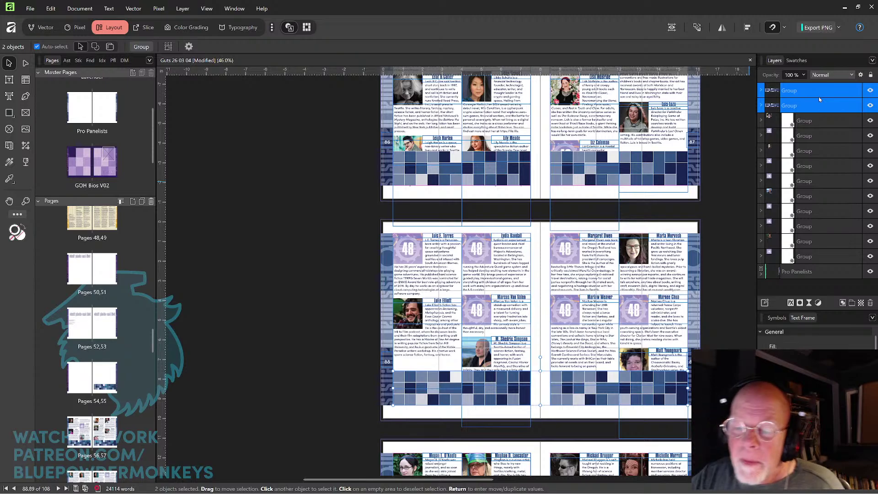
Paste the pair of pattern groups along the bottom of the 90–91 and 92–93 spreads.
{"action": "left_click_drag", "start_coordinate": [711, 387], "coordinate": [719, 144]}
{"action": "left_click", "coordinate": [548, 374]}
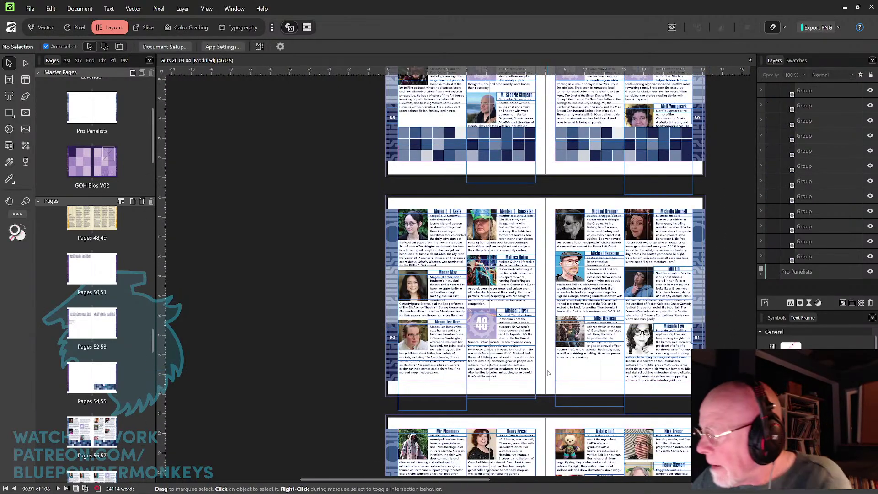
{"action": "key", "text": "ctrl+v"}
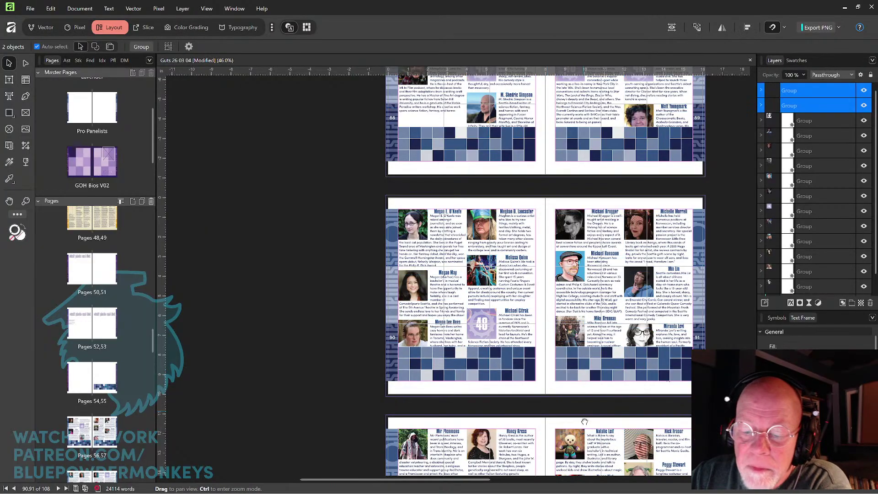
{"action": "left_click_drag", "start_coordinate": [590, 491], "coordinate": [597, 244]}
{"action": "left_click", "coordinate": [552, 333]}
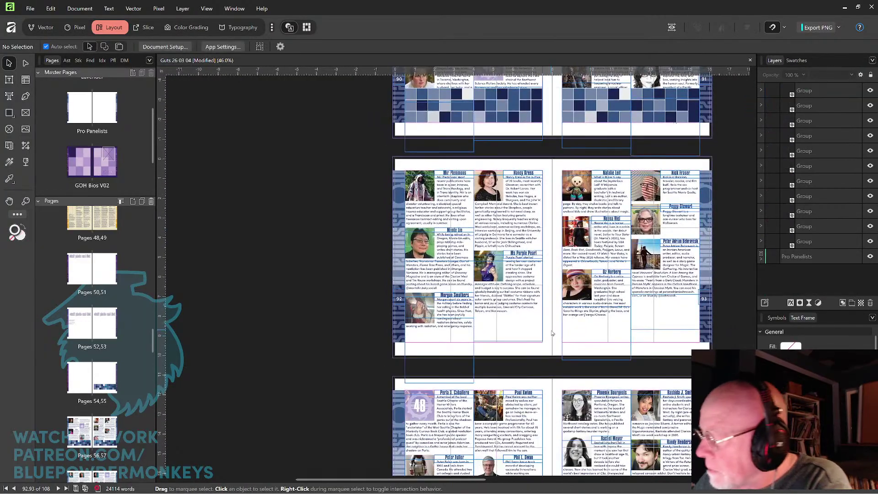
{"action": "key", "text": "ctrl+v"}
Paste the pair of pattern groups along the bottom of the 94–95 and 96–97 spreads.
{"action": "scroll", "coordinate": [554, 329], "scroll_direction": "down", "scroll_amount": 5}
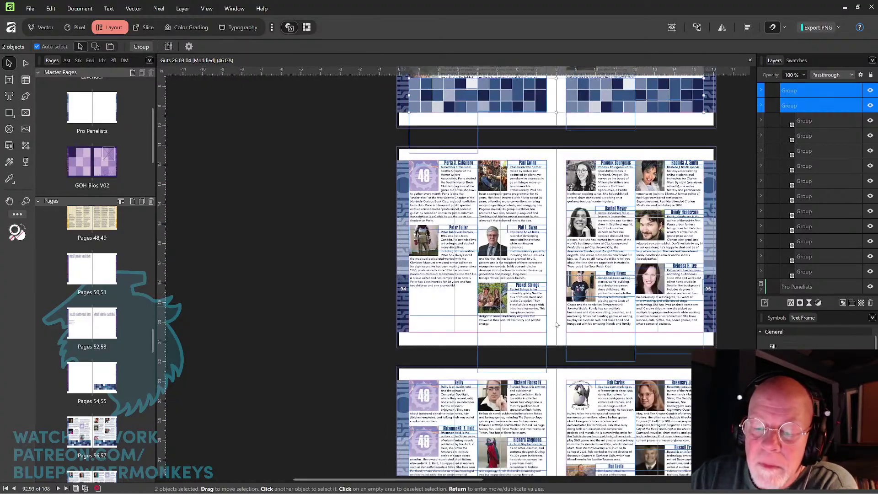
{"action": "left_click", "coordinate": [557, 323]}
{"action": "key", "text": "ctrl+v"}
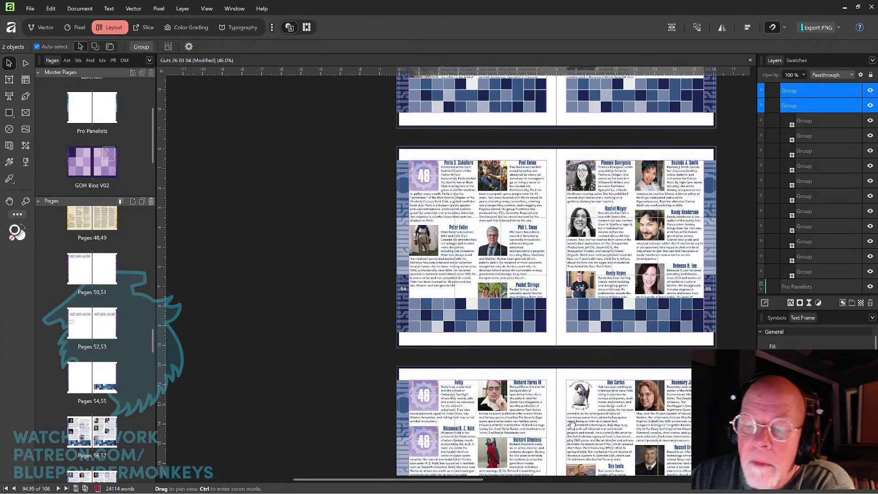
{"action": "left_click_drag", "start_coordinate": [557, 323], "coordinate": [562, 117]}
{"action": "left_click", "coordinate": [556, 317]}
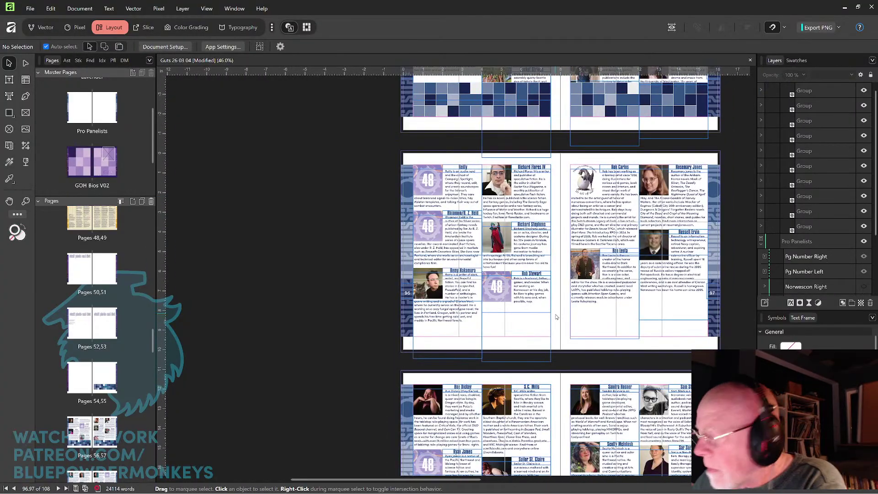
{"action": "key", "text": "ctrl+v"}
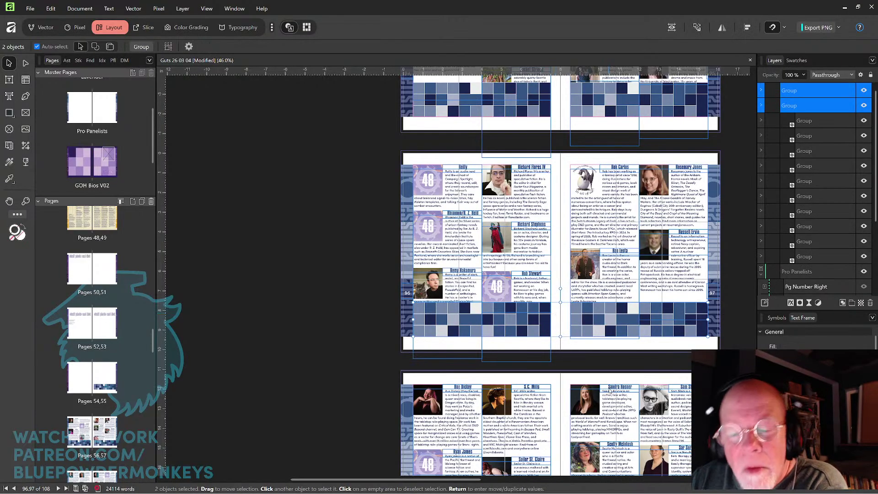
Flip the pattern group on page 96 horizontally and copy it together with the group on page 97.
{"action": "scroll", "coordinate": [594, 370], "scroll_direction": "down", "scroll_amount": 4}
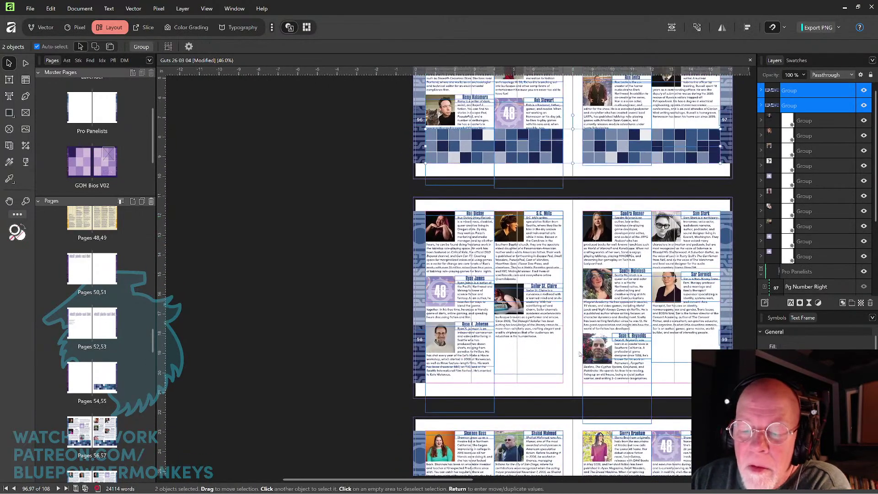
{"action": "left_click", "coordinate": [572, 358]}
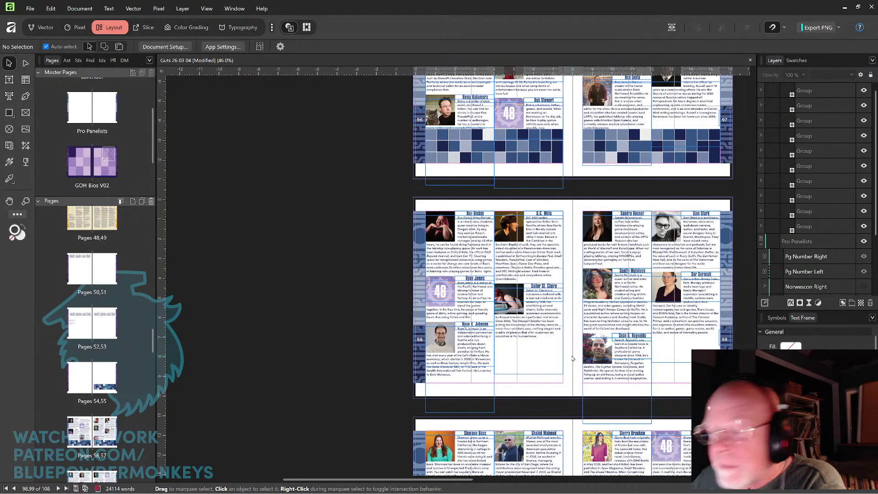
{"action": "scroll", "coordinate": [375, 229], "scroll_direction": "up", "scroll_amount": 2}
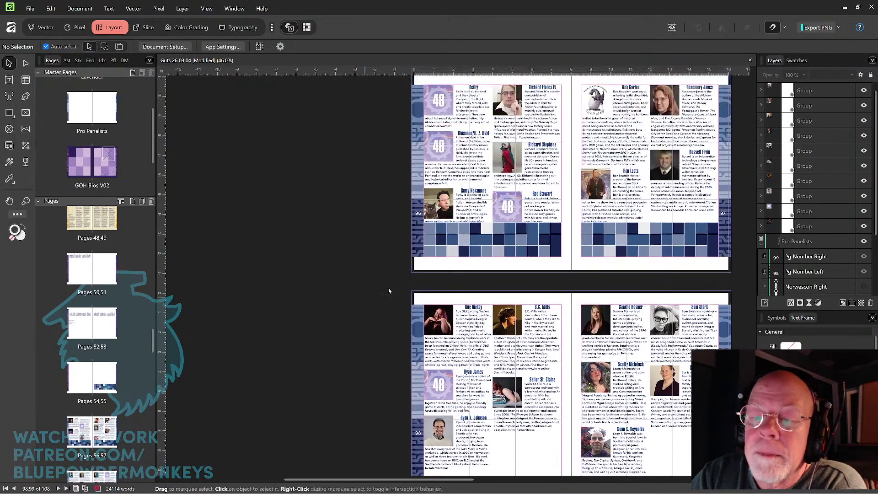
{"action": "left_click", "coordinate": [540, 250]}
{"action": "left_click", "coordinate": [721, 27]}
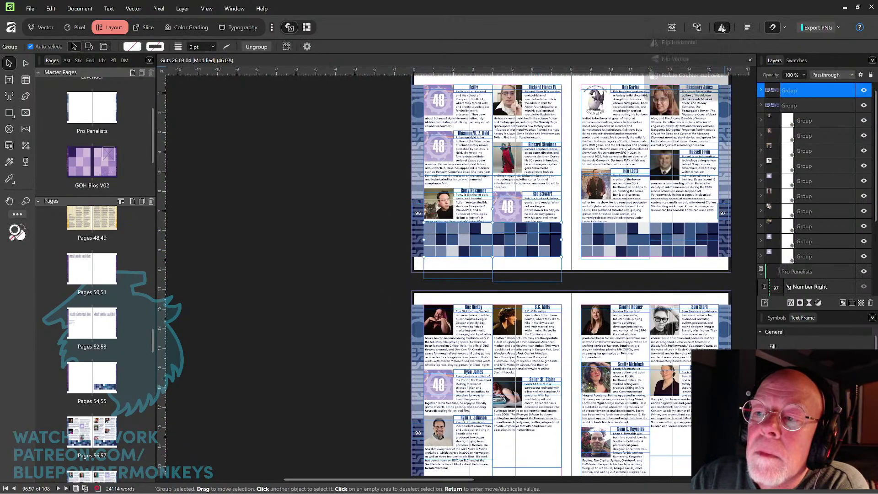
{"action": "left_click", "coordinate": [702, 43]}
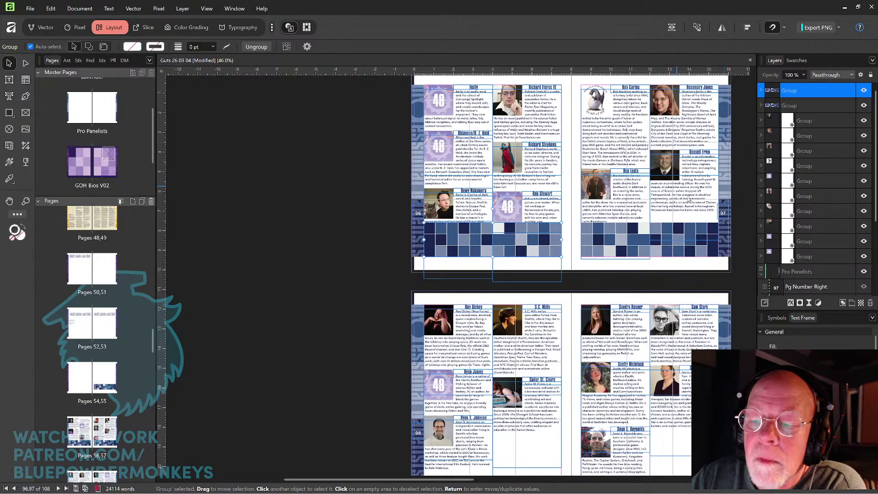
{"action": "left_click", "coordinate": [683, 252], "text": "shift"}
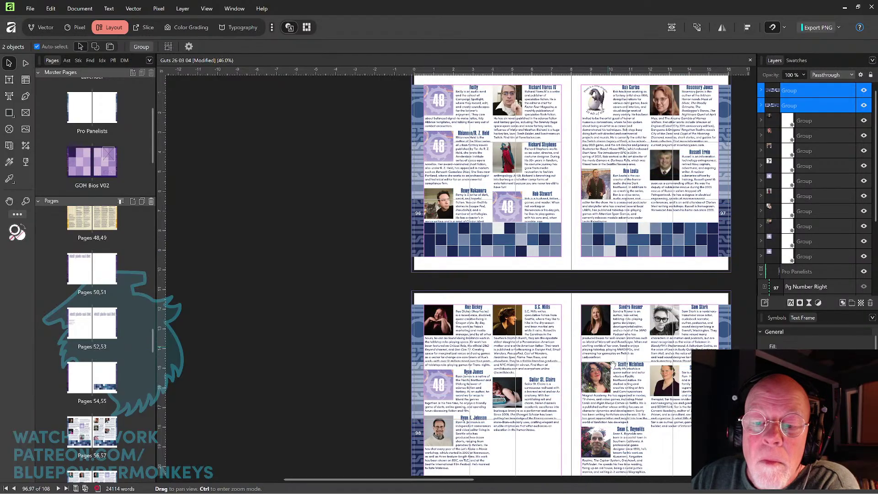
Paste the copied pair with the flipped group along the bottom of the 98–99 and 100–101 spreads.
{"action": "scroll", "coordinate": [534, 309], "scroll_direction": "down", "scroll_amount": 5}
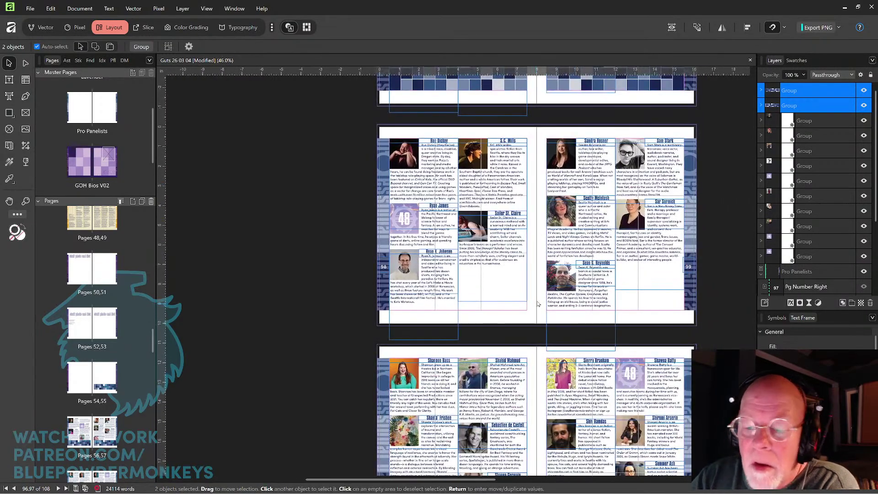
{"action": "left_click", "coordinate": [538, 303]}
{"action": "key", "text": "ctrl+v"}
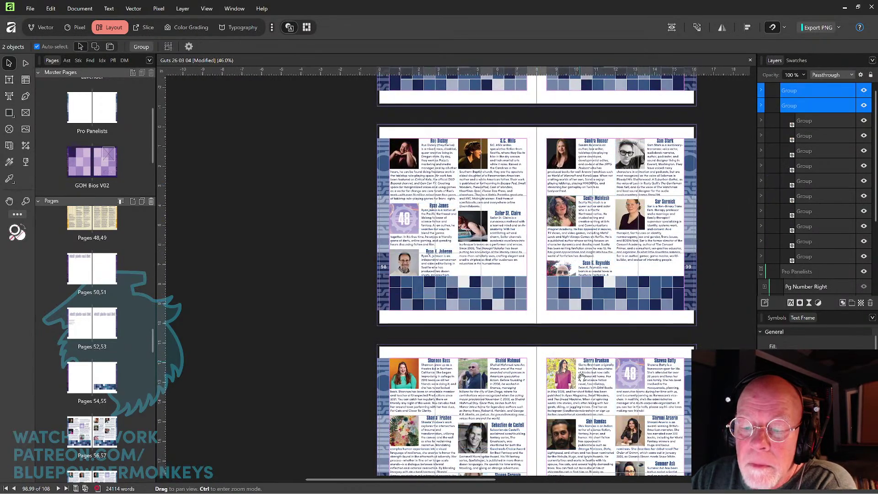
{"action": "scroll", "coordinate": [538, 304], "scroll_direction": "down", "scroll_amount": 4}
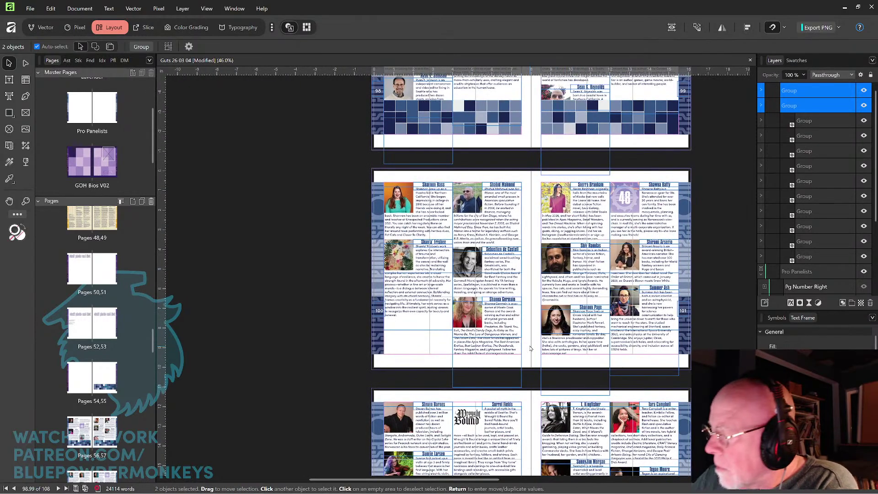
{"action": "left_click", "coordinate": [531, 350]}
{"action": "key", "text": "ctrl+v"}
Paste the pair of pattern groups along the bottom of the 102–103 and 104–105 spreads.
{"action": "left_click_drag", "start_coordinate": [584, 392], "coordinate": [573, 185]}
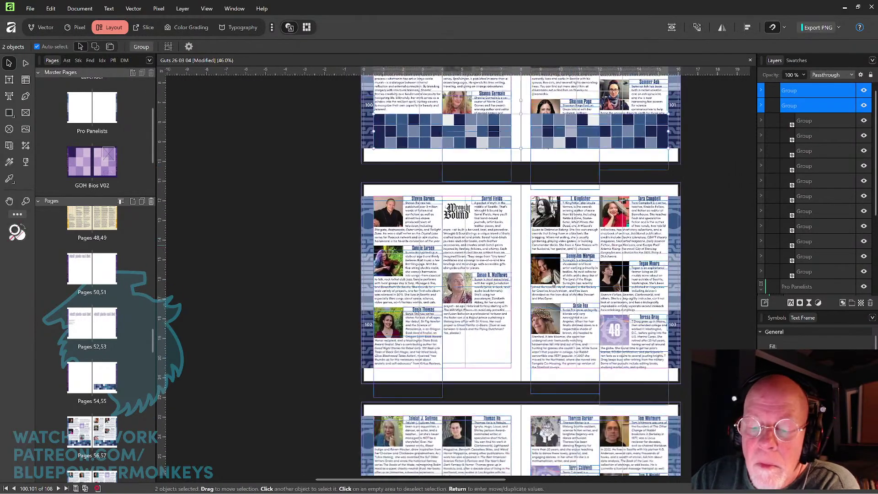
{"action": "left_click", "coordinate": [522, 359]}
{"action": "key", "text": "ctrl+v"}
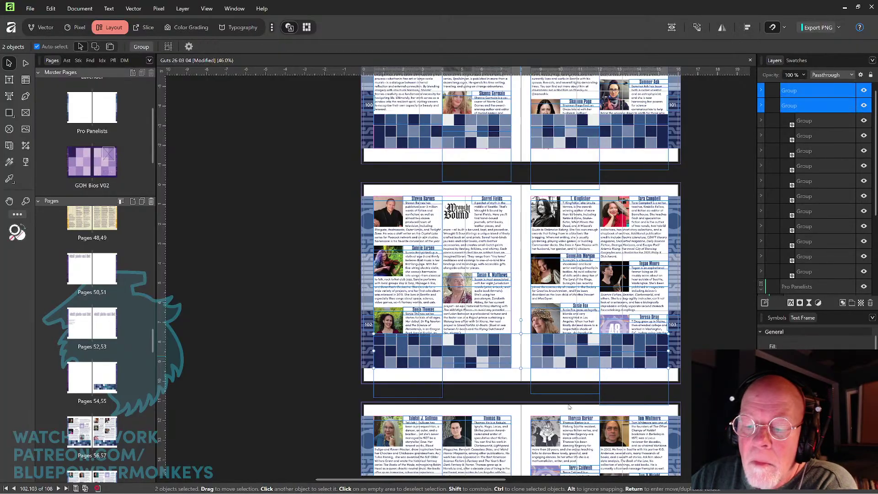
{"action": "scroll", "coordinate": [521, 359], "scroll_direction": "down", "scroll_amount": 5}
{"action": "left_click", "coordinate": [523, 337]}
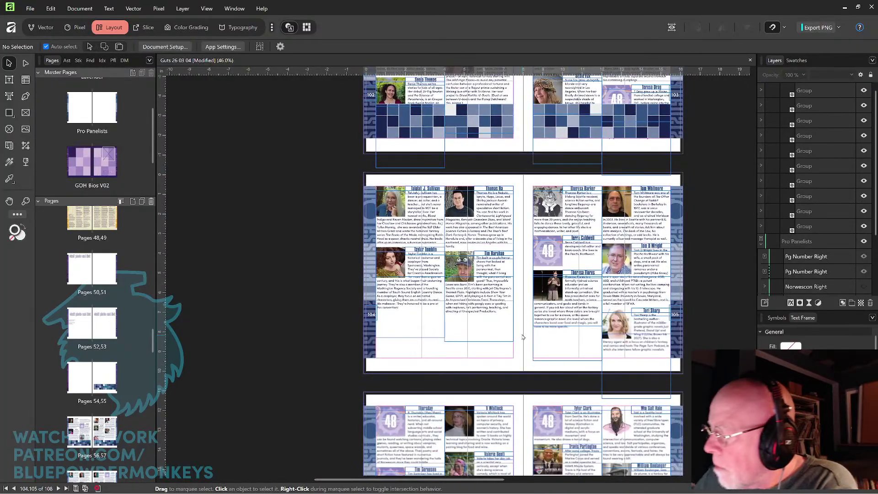
{"action": "key", "text": "ctrl+v"}
Paste the pair of pattern groups along the bottom of the 106–107 spread.
{"action": "left_click_drag", "start_coordinate": [566, 424], "coordinate": [573, 204]}
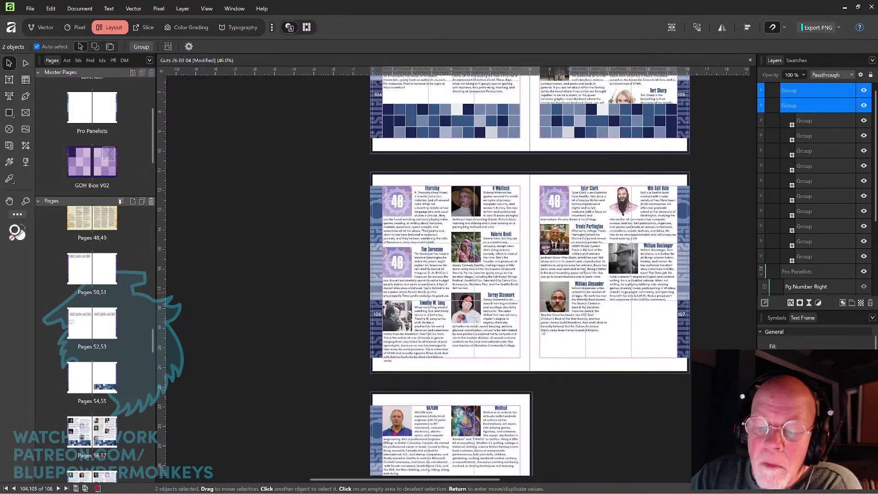
{"action": "left_click", "coordinate": [531, 340]}
{"action": "key", "text": "ctrl+v"}
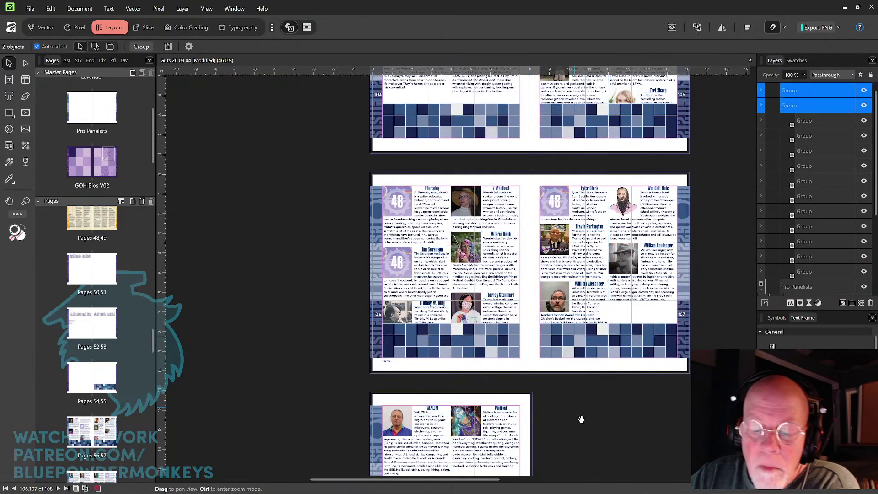
Paste the pattern groups along the bottom of page 108 and delete the group lying off the page.
{"action": "left_click_drag", "start_coordinate": [580, 417], "coordinate": [589, 251]}
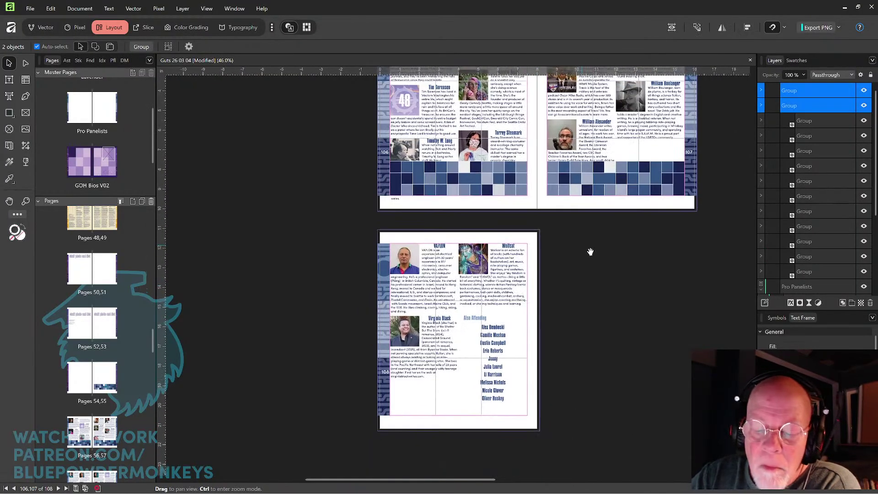
{"action": "left_click", "coordinate": [533, 348]}
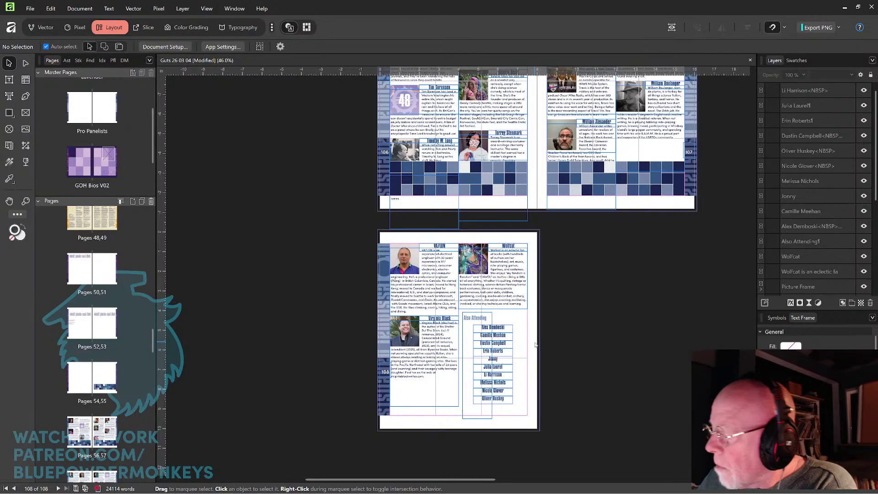
{"action": "key", "text": "ctrl+v"}
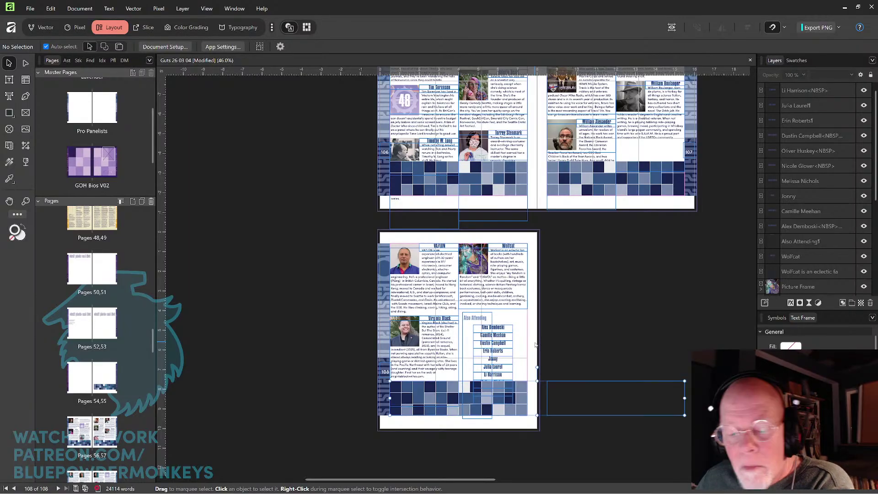
{"action": "left_click", "coordinate": [621, 338]}
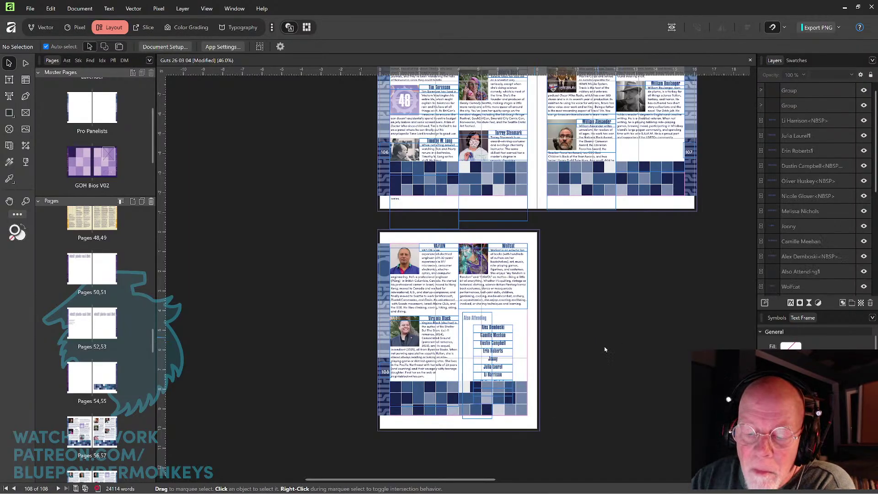
{"action": "left_click", "coordinate": [642, 403]}
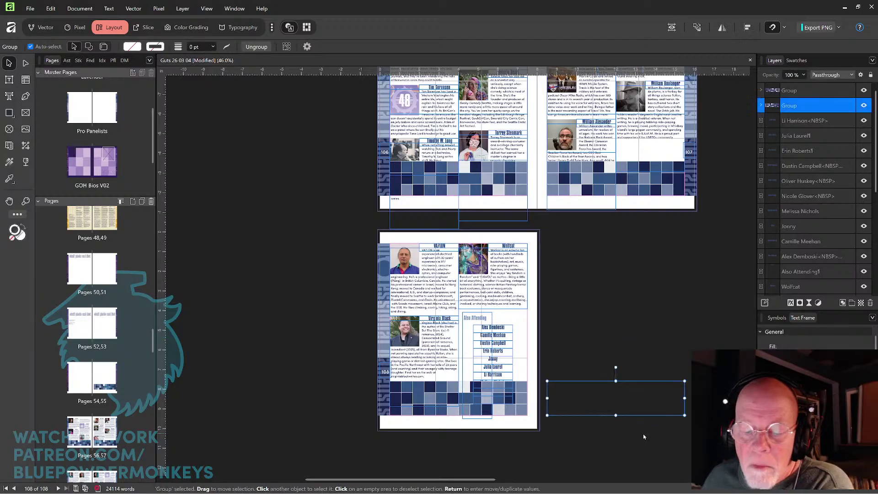
{"action": "key", "text": "Delete"}
Copy the flipped block pattern group from page 96 and replace the pattern group on page 94 with it.
{"action": "scroll", "coordinate": [625, 267], "scroll_direction": "up", "scroll_amount": 5}
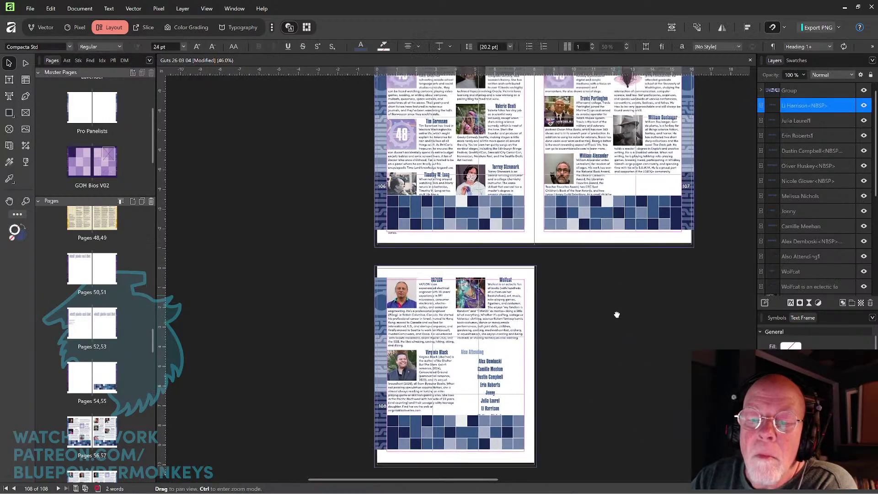
{"action": "scroll", "coordinate": [578, 287], "scroll_direction": "up", "scroll_amount": 13}
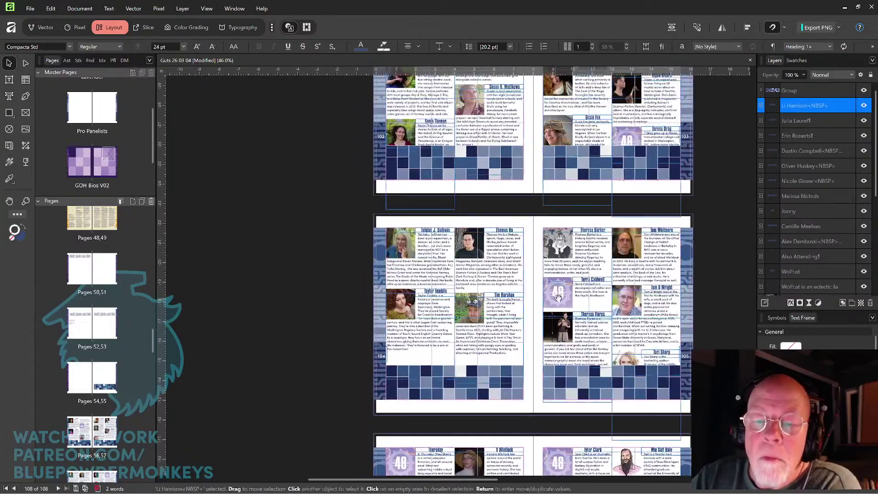
{"action": "scroll", "coordinate": [548, 307], "scroll_direction": "up", "scroll_amount": 10}
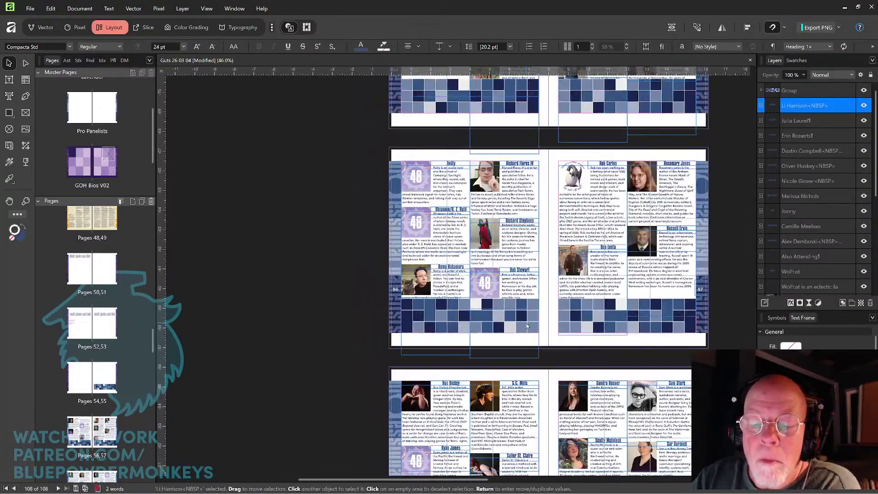
{"action": "left_click", "coordinate": [528, 326]}
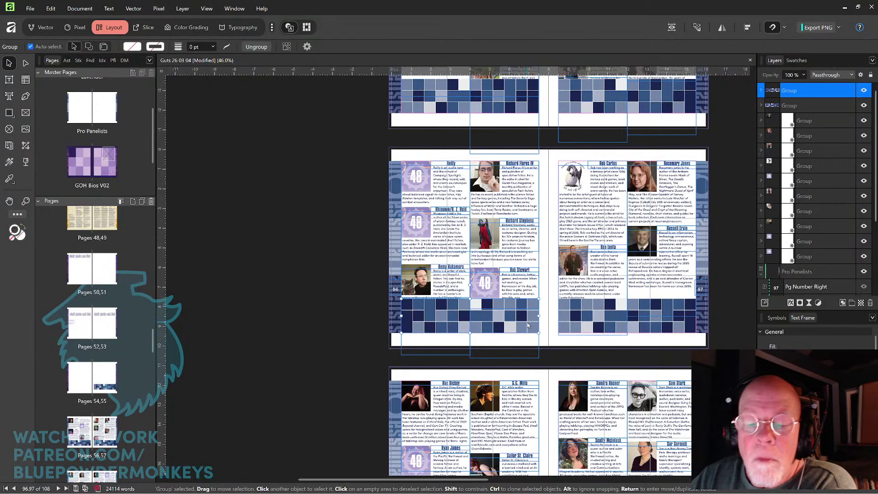
{"action": "scroll", "coordinate": [530, 325], "scroll_direction": "up", "scroll_amount": 5}
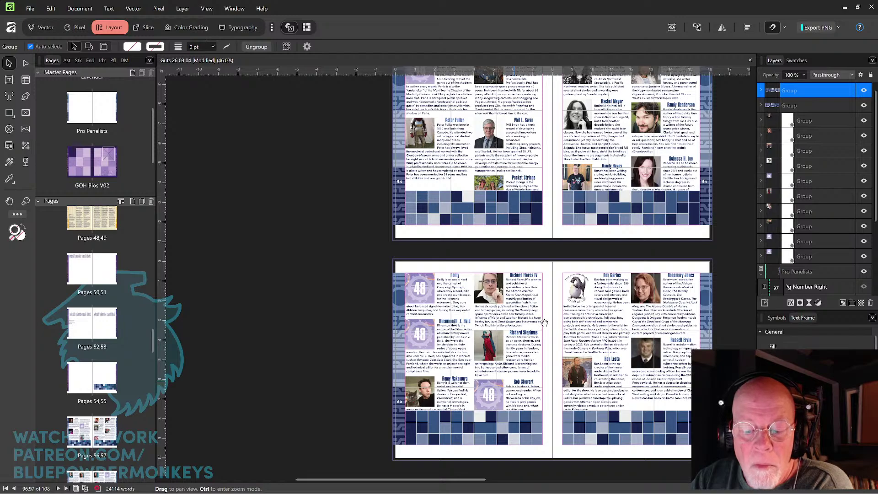
{"action": "scroll", "coordinate": [536, 313], "scroll_direction": "up", "scroll_amount": 3}
{"action": "left_click", "coordinate": [523, 305]}
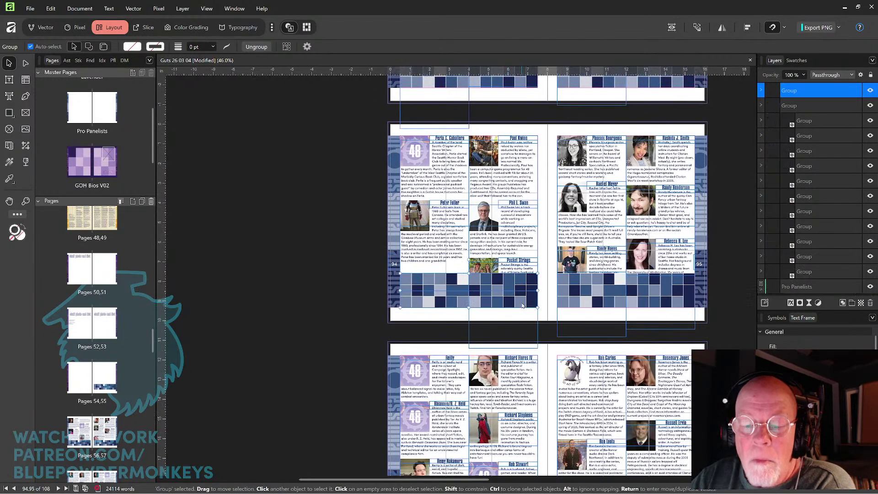
{"action": "key", "text": "Delete"}
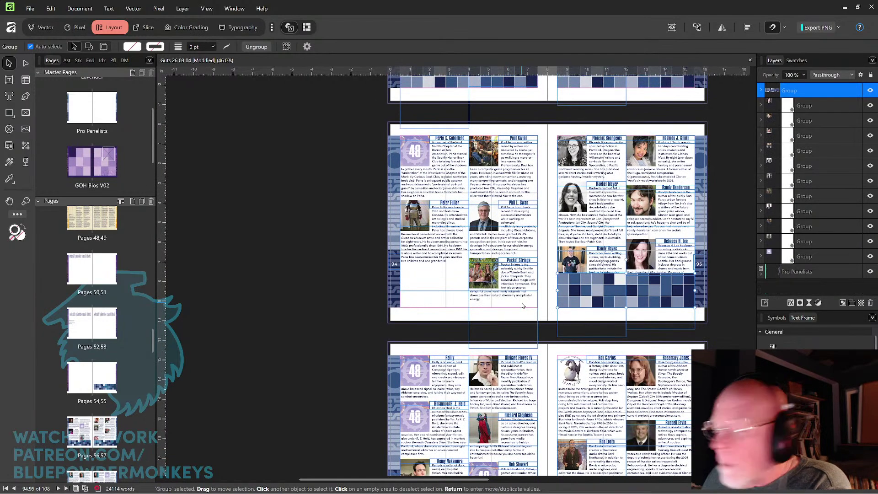
{"action": "key", "text": "ctrl+z"}
Replace the pattern groups along the bottom of pages 92 and 90 with the copied flipped group.
{"action": "scroll", "coordinate": [506, 311], "scroll_direction": "up", "scroll_amount": 5}
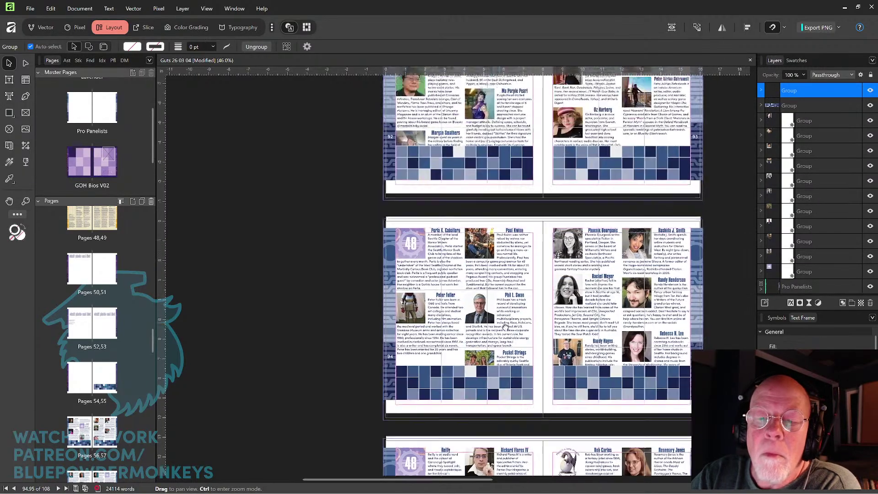
{"action": "left_click", "coordinate": [505, 311]}
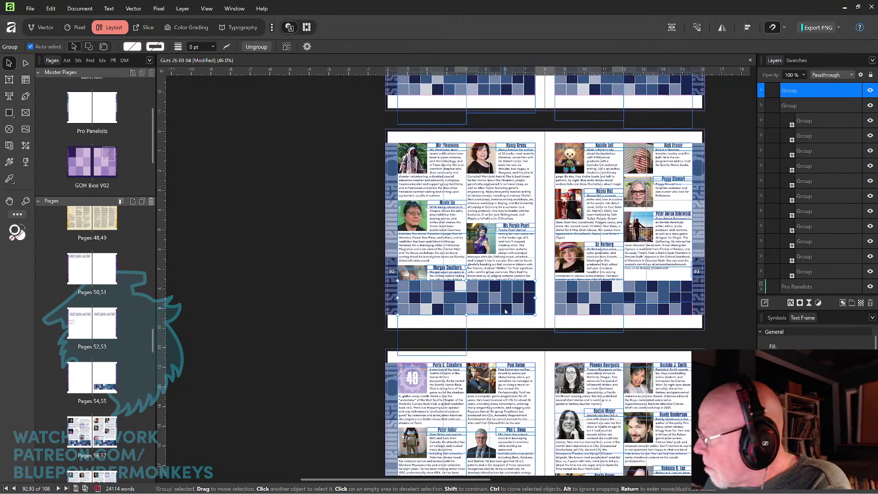
{"action": "key", "text": "Delete"}
{"action": "key", "text": "ctrl+z"}
{"action": "left_click_drag", "start_coordinate": [540, 238], "coordinate": [531, 427]}
{"action": "left_click", "coordinate": [510, 284]}
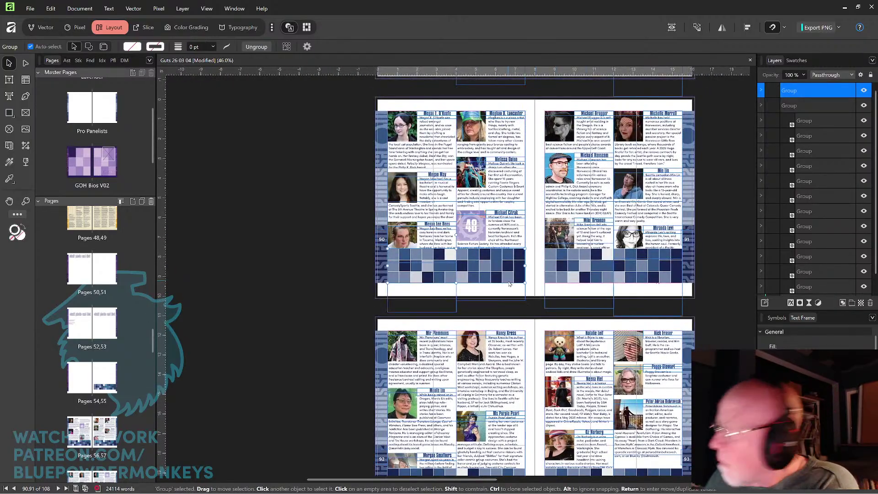
{"action": "key", "text": "Delete"}
{"action": "key", "text": "ctrl+z"}
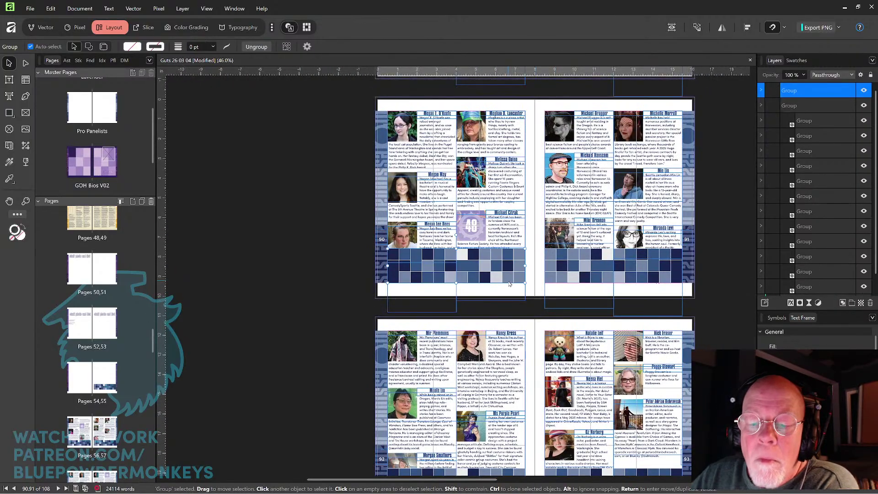
Replace the pattern groups along the bottom of pages 88 and 86 with the copied flipped group.
{"action": "left_click_drag", "start_coordinate": [531, 229], "coordinate": [529, 434]}
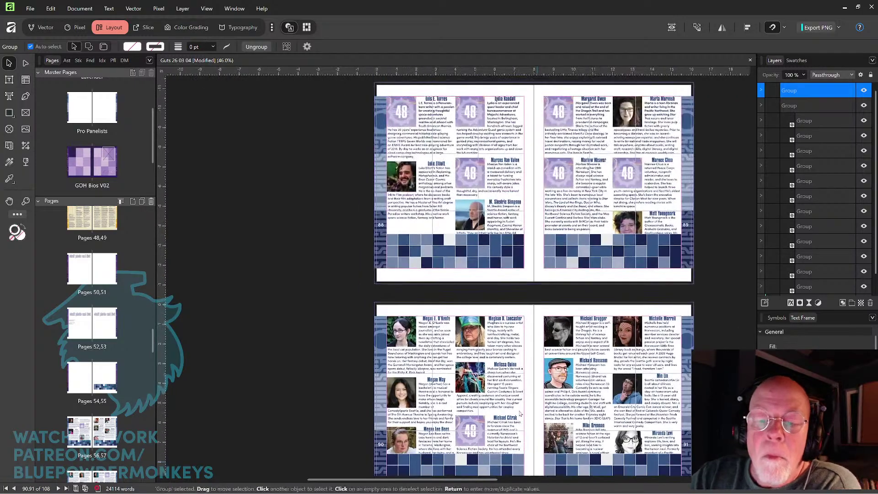
{"action": "left_click", "coordinate": [513, 268]}
{"action": "key", "text": "Delete"}
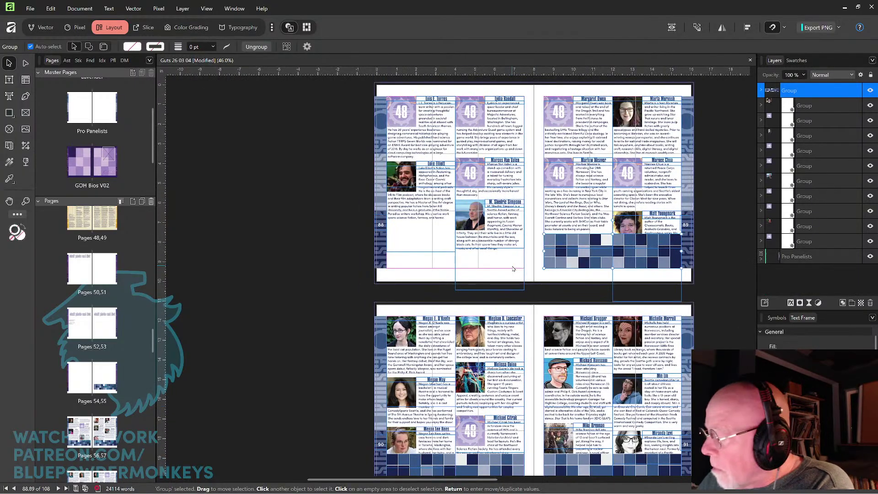
{"action": "key", "text": "ctrl+z"}
{"action": "scroll", "coordinate": [517, 284], "scroll_direction": "up", "scroll_amount": 5}
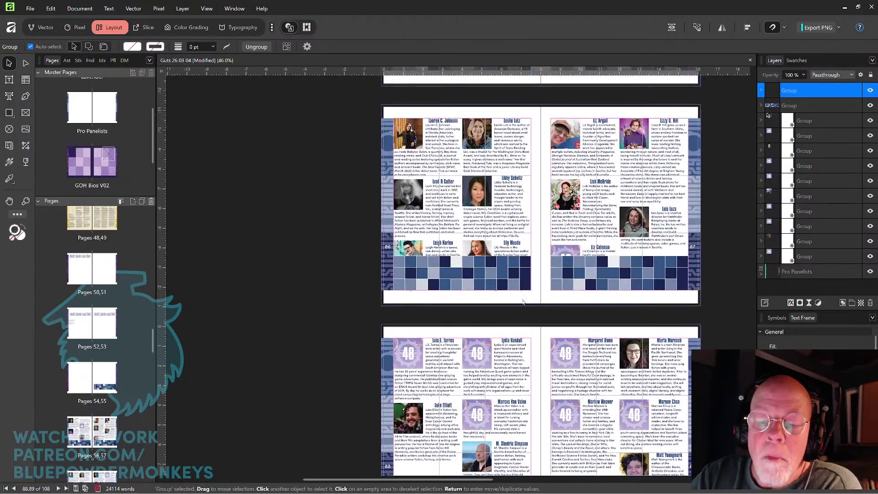
{"action": "left_click", "coordinate": [522, 289]}
{"action": "key", "text": "Delete"}
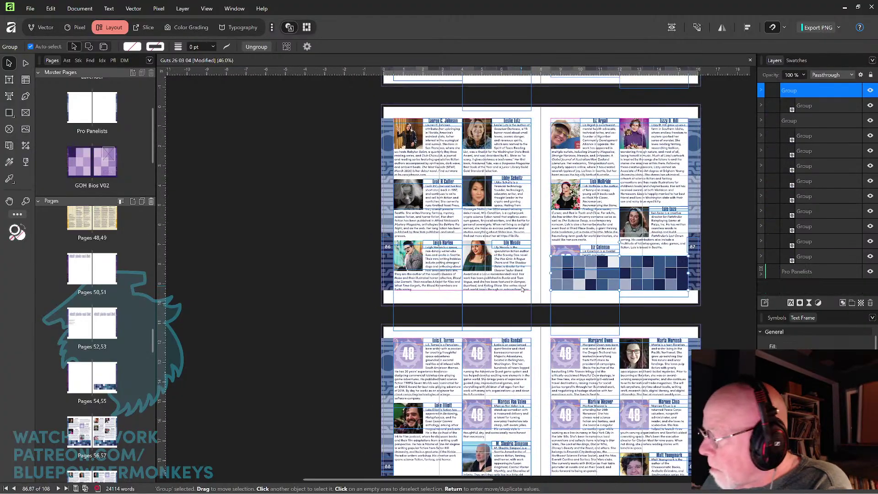
{"action": "key", "text": "ctrl+z"}
Replace the pattern groups along the bottom of pages 84 and 82 with the copied flipped group.
{"action": "key", "text": "space"}
{"action": "left_click_drag", "start_coordinate": [524, 230], "coordinate": [533, 435]}
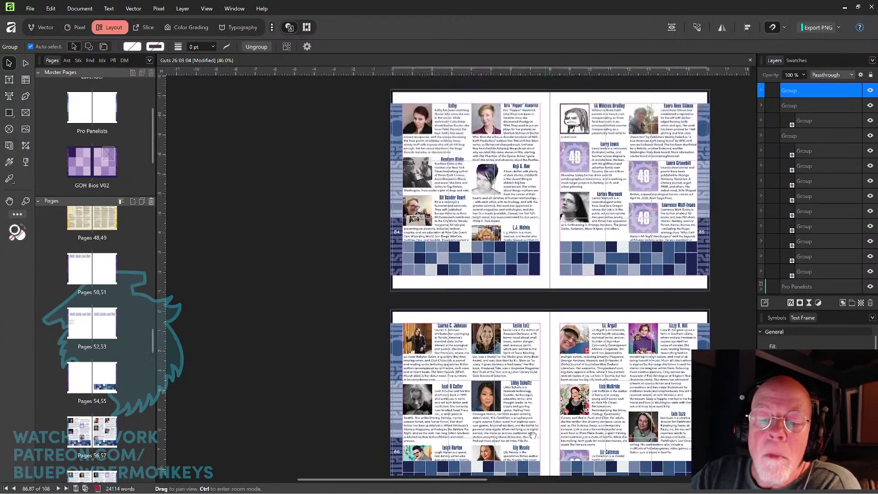
{"action": "left_click", "coordinate": [528, 274]}
{"action": "key", "text": "Delete"}
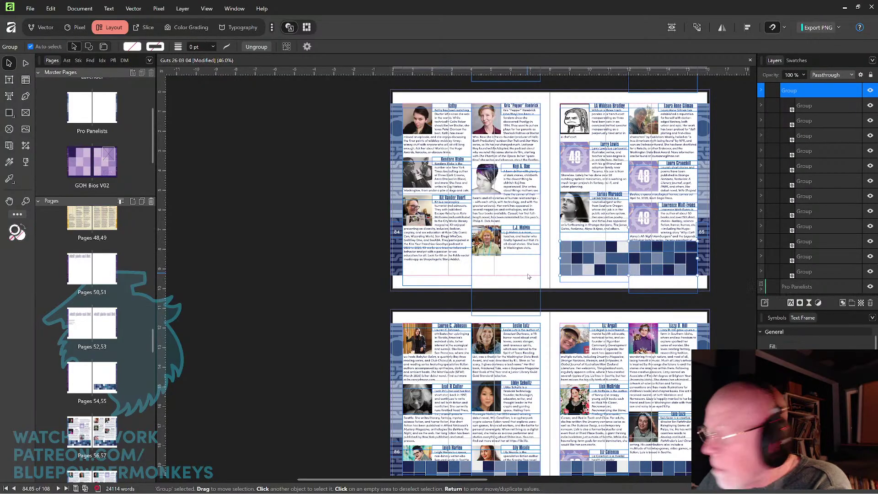
{"action": "key", "text": "ctrl+z"}
{"action": "key", "text": "space"}
{"action": "left_click_drag", "start_coordinate": [545, 167], "coordinate": [537, 396]}
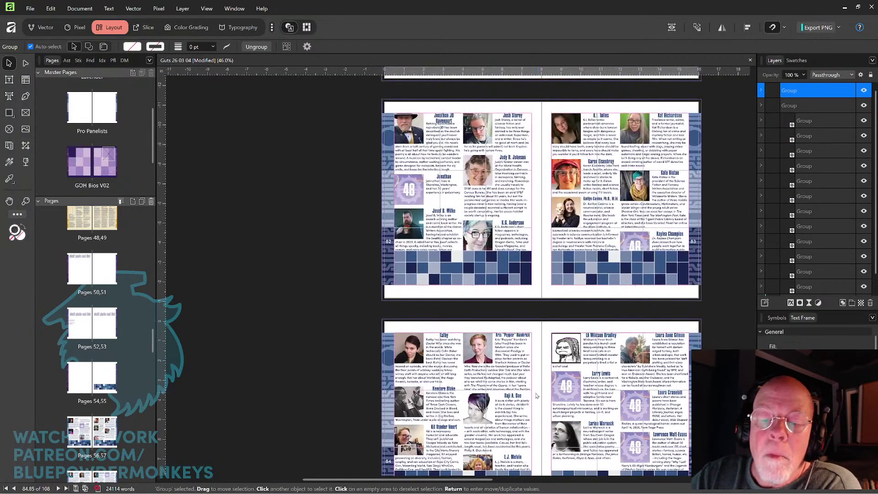
{"action": "left_click", "coordinate": [526, 279]}
{"action": "key", "text": "Delete"}
{"action": "key", "text": "ctrl+z"}
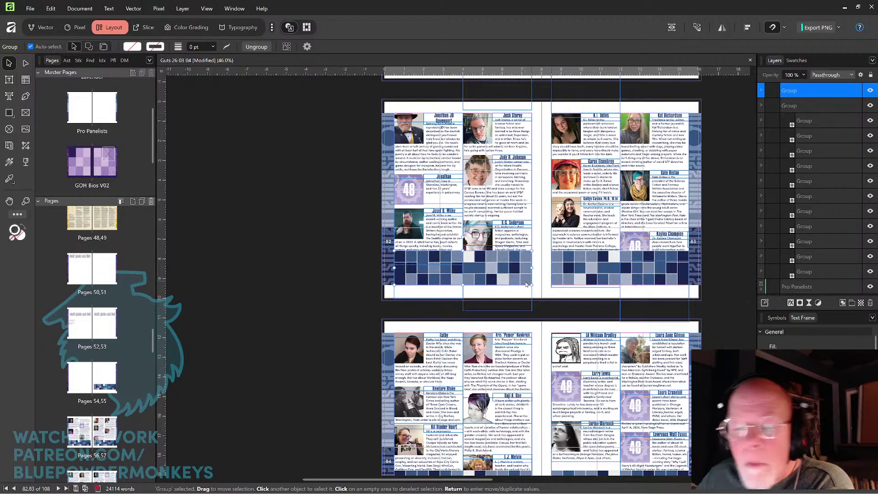
Replace the pattern groups along the bottom of pages 80 and 78 with the copied flipped group.
{"action": "scroll", "coordinate": [526, 281], "scroll_direction": "up", "scroll_amount": 5}
{"action": "left_click", "coordinate": [522, 265]}
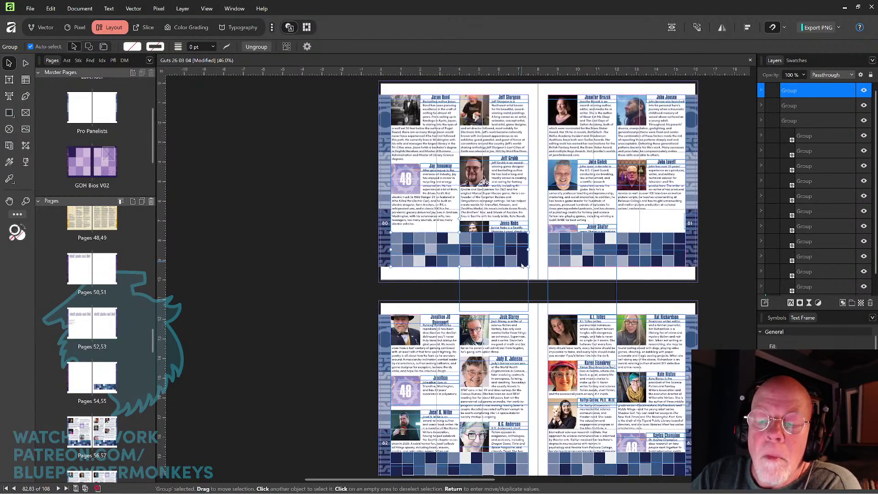
{"action": "key", "text": "Delete"}
{"action": "key", "text": "ctrl+z"}
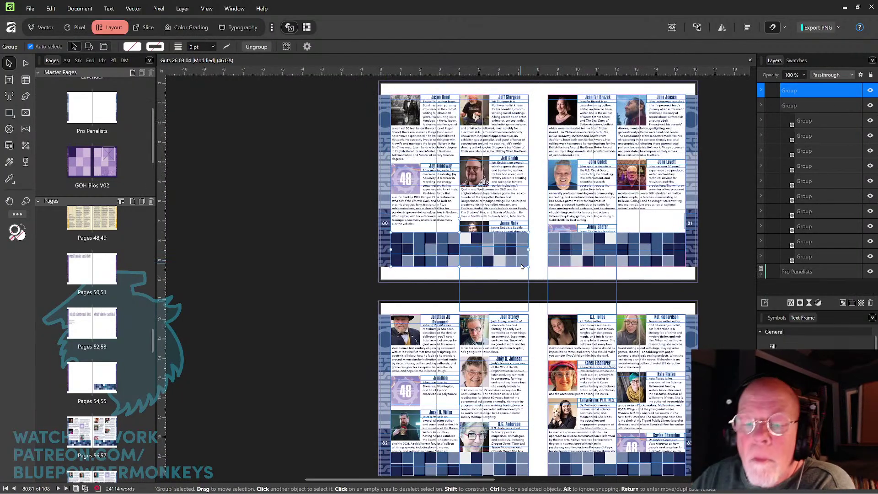
{"action": "left_click_drag", "start_coordinate": [546, 212], "coordinate": [542, 431]}
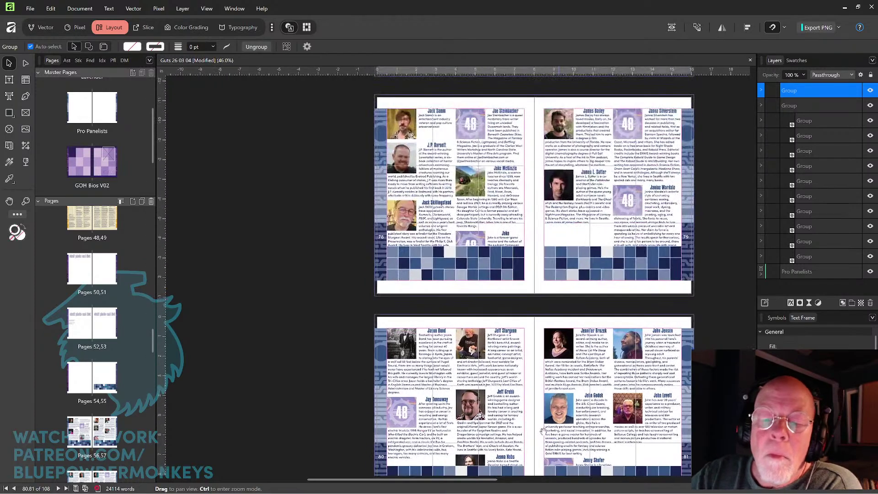
{"action": "left_click", "coordinate": [519, 279]}
{"action": "key", "text": "Delete"}
{"action": "key", "text": "ctrl+z"}
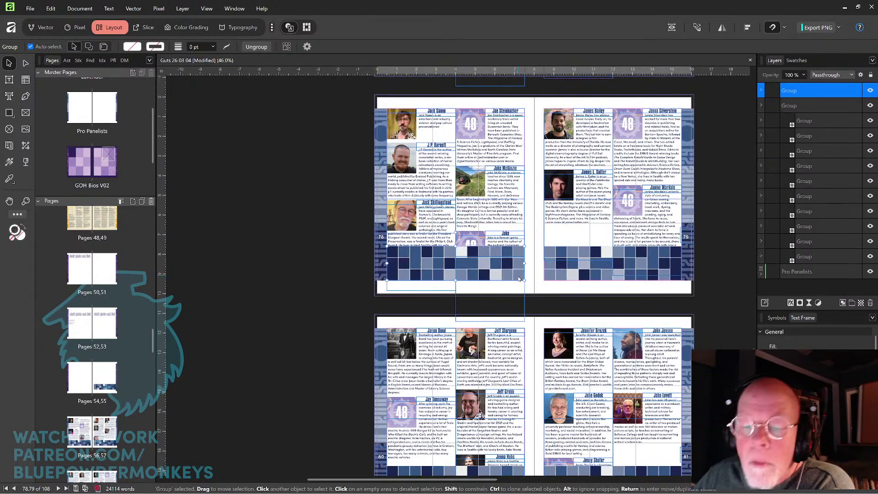
Replace the pattern groups along the bottom of pages 76 and 74 with the copied flipped group.
{"action": "scroll", "coordinate": [519, 278], "scroll_direction": "up", "scroll_amount": 5}
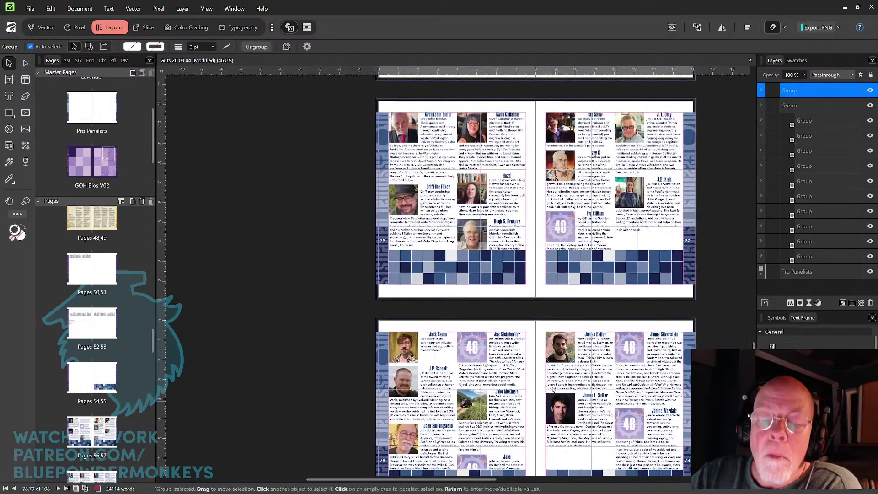
{"action": "left_click", "coordinate": [515, 285]}
{"action": "key", "text": "Delete"}
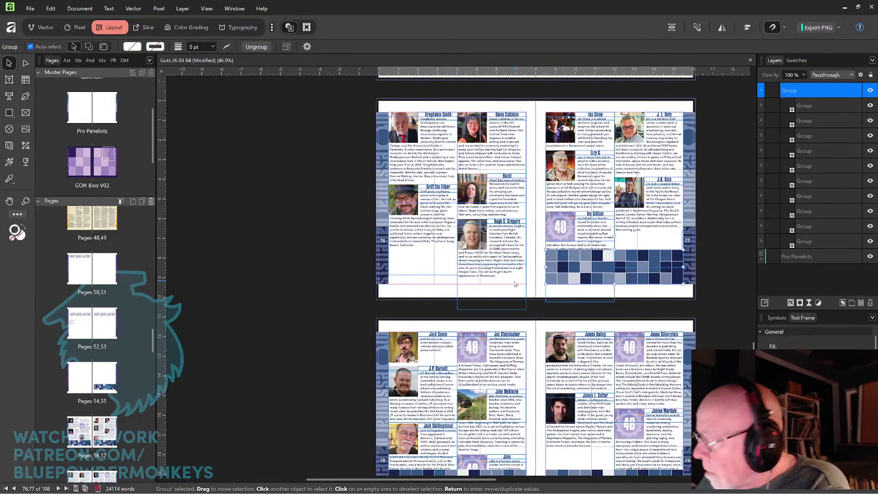
{"action": "key", "text": "ctrl+z"}
{"action": "key", "text": "space"}
{"action": "left_click_drag", "start_coordinate": [537, 184], "coordinate": [546, 431]}
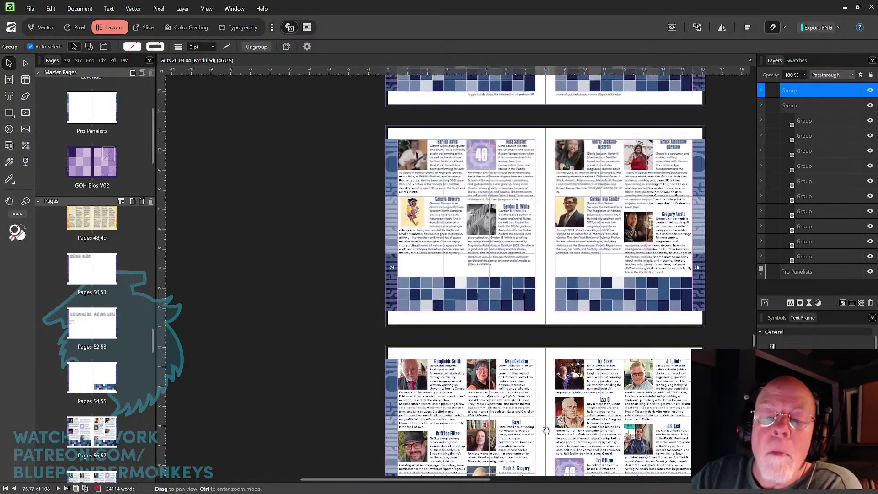
{"action": "left_click", "coordinate": [531, 307]}
{"action": "key", "text": "Delete"}
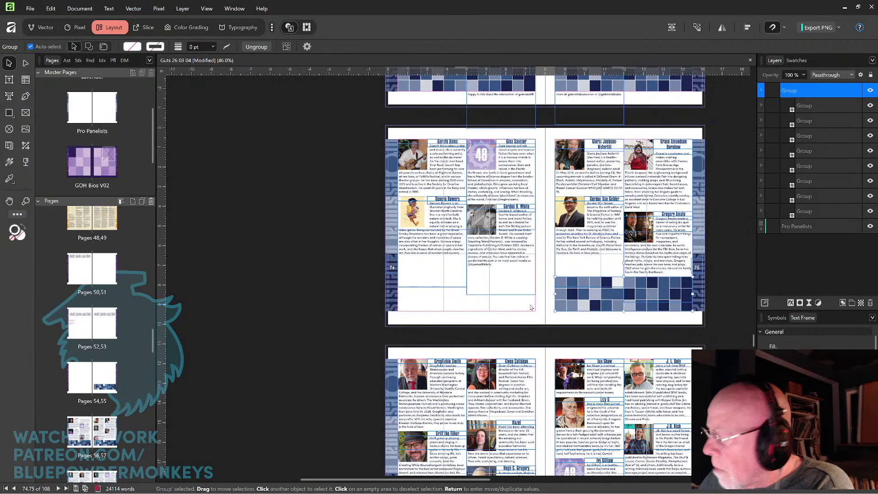
{"action": "key", "text": "ctrl+z"}
Replace the pattern groups along the bottom of pages 72, 70 and 68 with the copied flipped group.
{"action": "scroll", "coordinate": [532, 309], "scroll_direction": "up", "scroll_amount": 5}
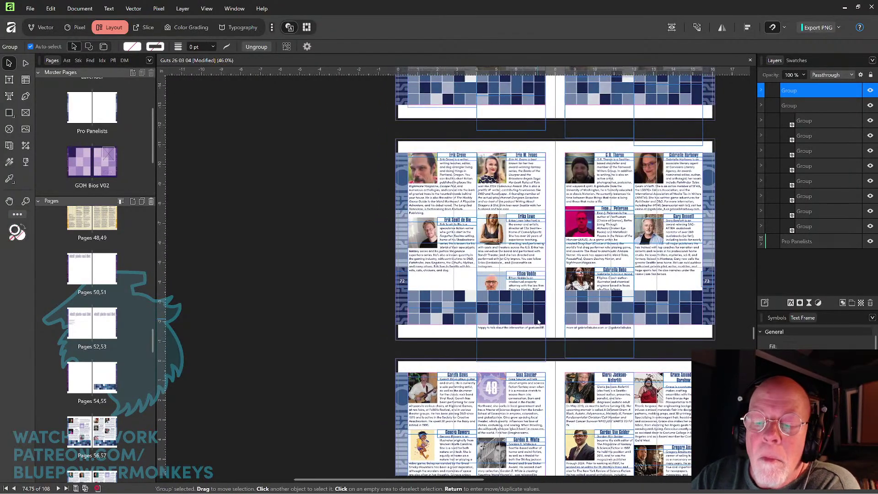
{"action": "left_click", "coordinate": [538, 322]}
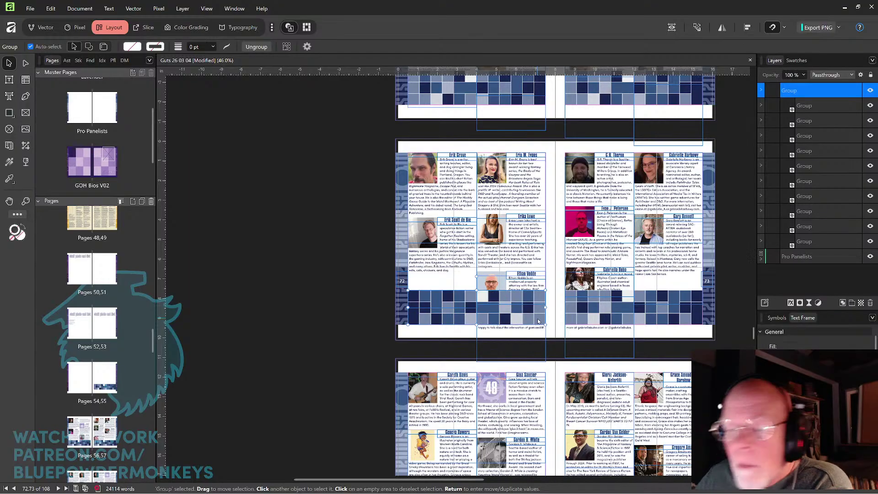
{"action": "scroll", "coordinate": [540, 325], "scroll_direction": "up", "scroll_amount": 5}
{"action": "left_click", "coordinate": [549, 339]}
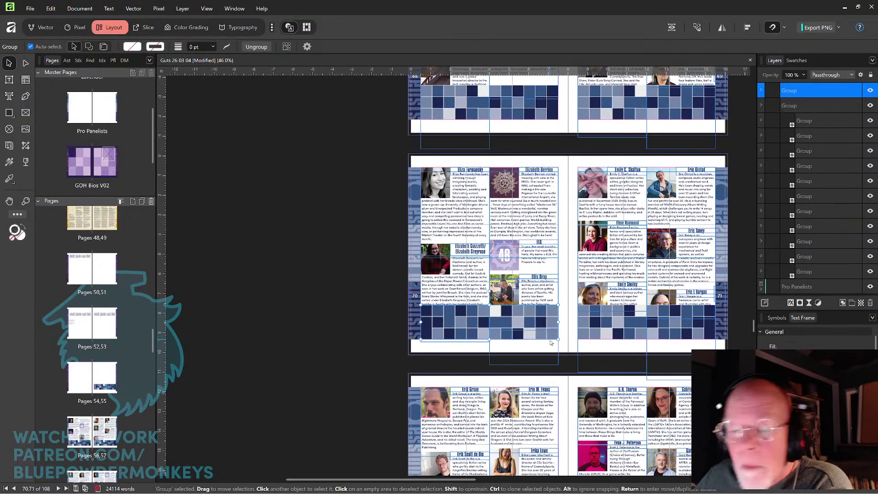
{"action": "left_click_drag", "start_coordinate": [576, 237], "coordinate": [593, 470]}
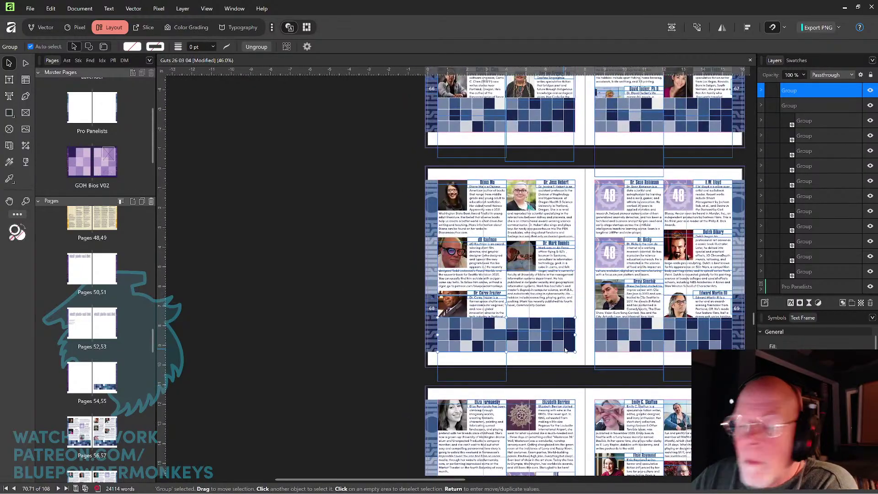
{"action": "left_click", "coordinate": [565, 351]}
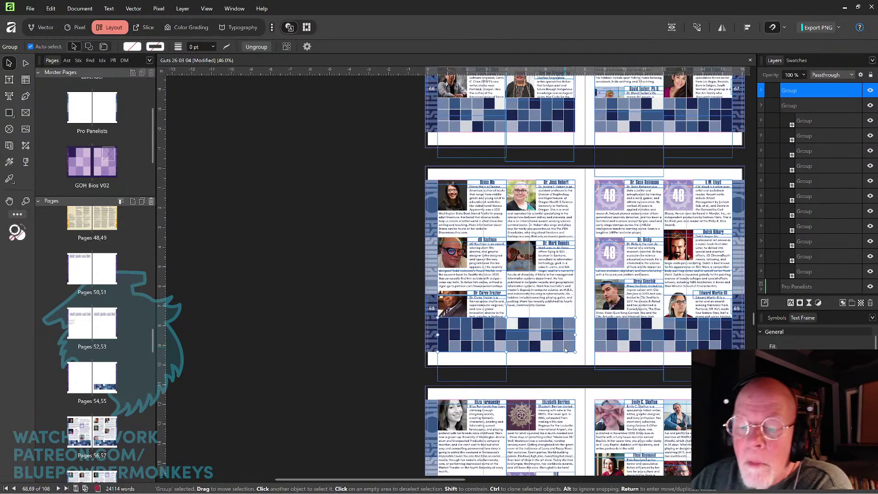
Replace the pattern groups along the bottom of pages 66 and 64 with the copied flipped group.
{"action": "left_click_drag", "start_coordinate": [578, 225], "coordinate": [591, 411]}
{"action": "left_click", "coordinate": [579, 317]}
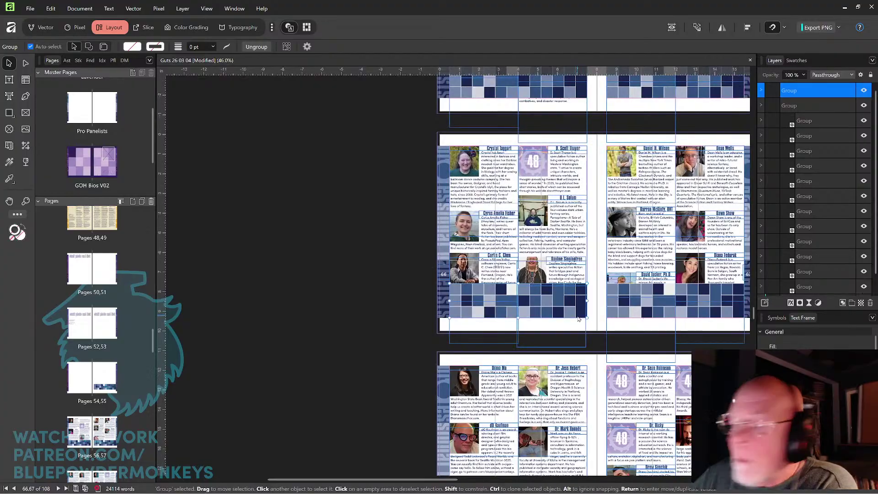
{"action": "left_click_drag", "start_coordinate": [587, 215], "coordinate": [597, 450]}
{"action": "left_click", "coordinate": [593, 335]}
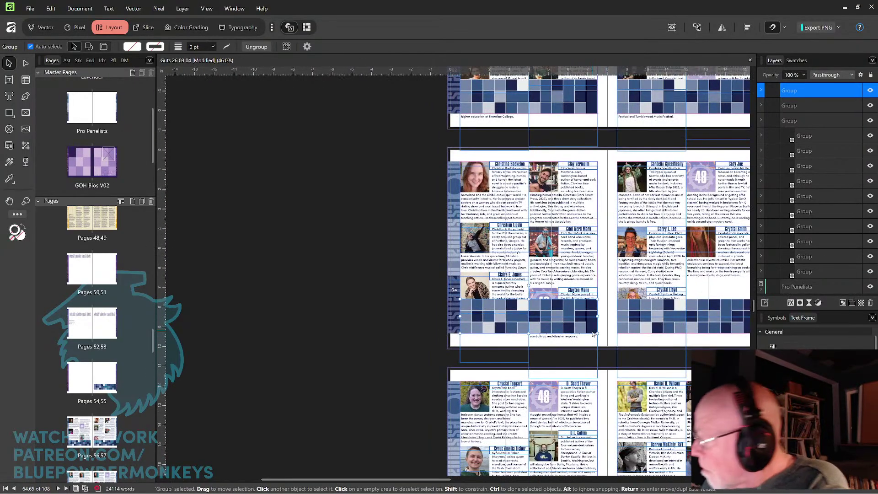
{"action": "scroll", "coordinate": [591, 325], "scroll_direction": "up", "scroll_amount": 5}
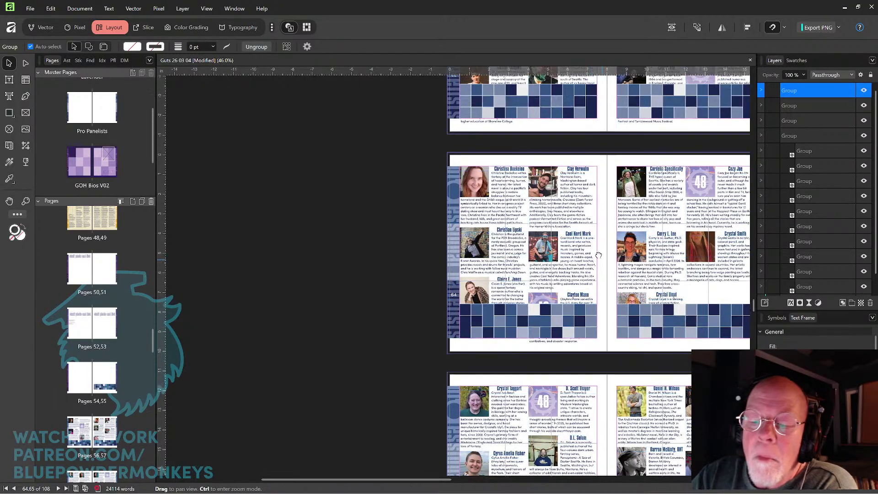
Replace the pattern group along the bottom of page 62 with the copied flipped group and paste another copy at page 60's bottom.
{"action": "left_click", "coordinate": [590, 312]}
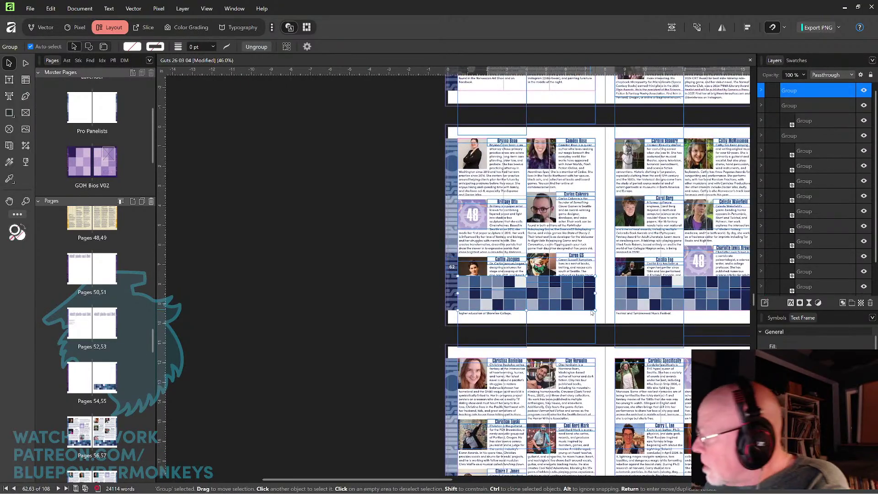
{"action": "scroll", "coordinate": [591, 312], "scroll_direction": "up", "scroll_amount": 5}
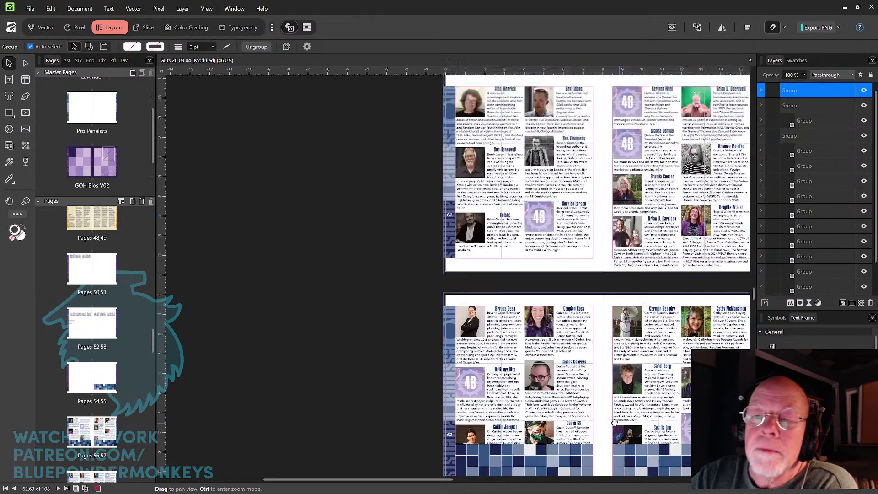
{"action": "left_click_drag", "start_coordinate": [569, 376], "coordinate": [524, 389]}
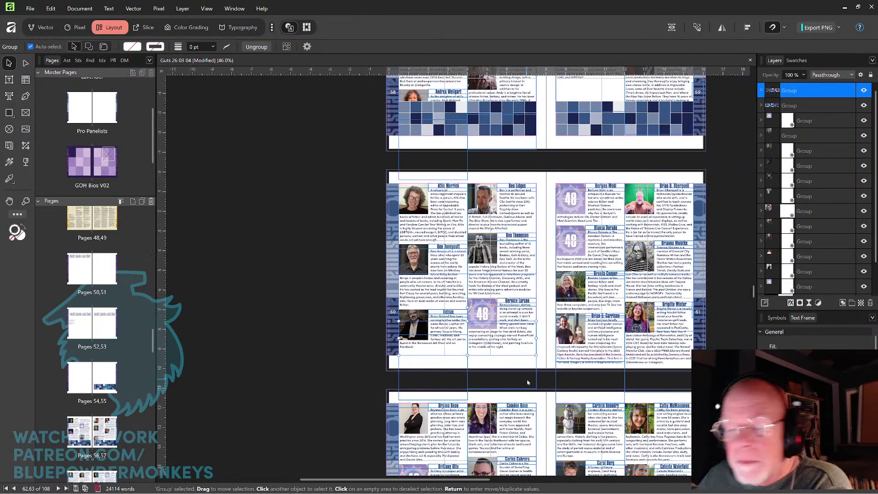
{"action": "key", "text": "ctrl+v"}
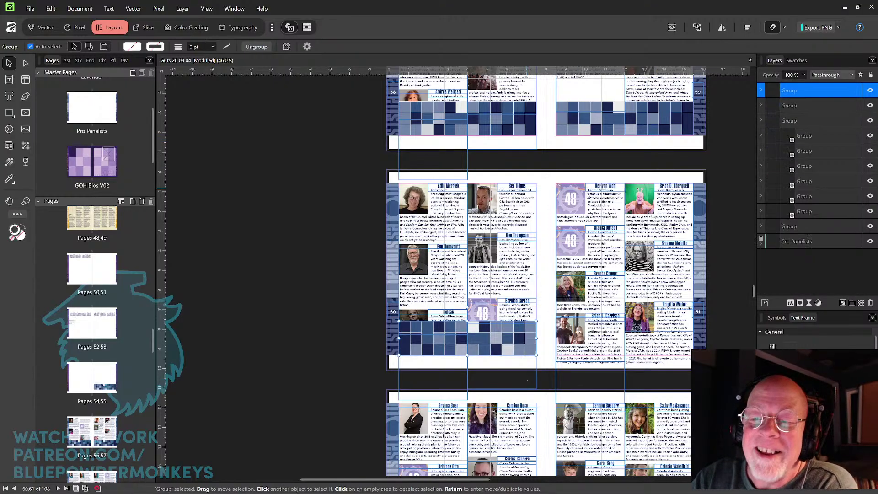
Duplicate page 59's pattern group onto page 61, aligning it to the bottom and horizontal centre of the page margin.
{"action": "left_click", "coordinate": [668, 121]}
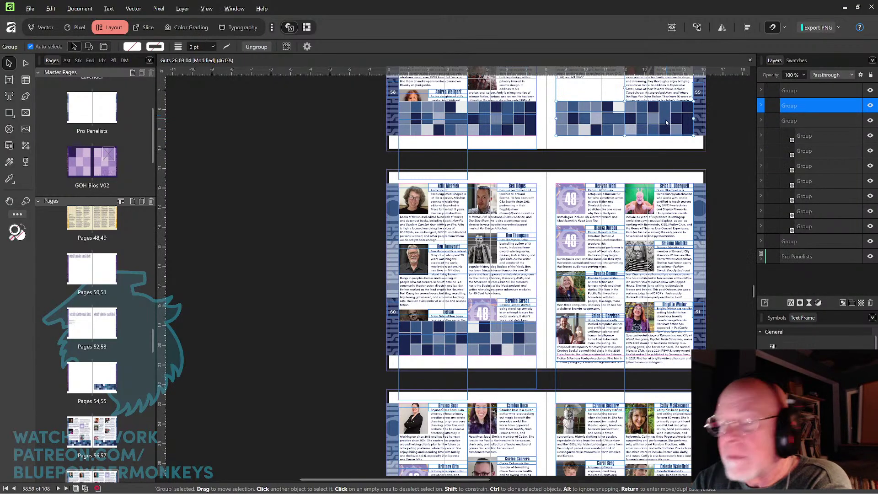
{"action": "left_click_drag", "start_coordinate": [666, 122], "coordinate": [626, 356]}
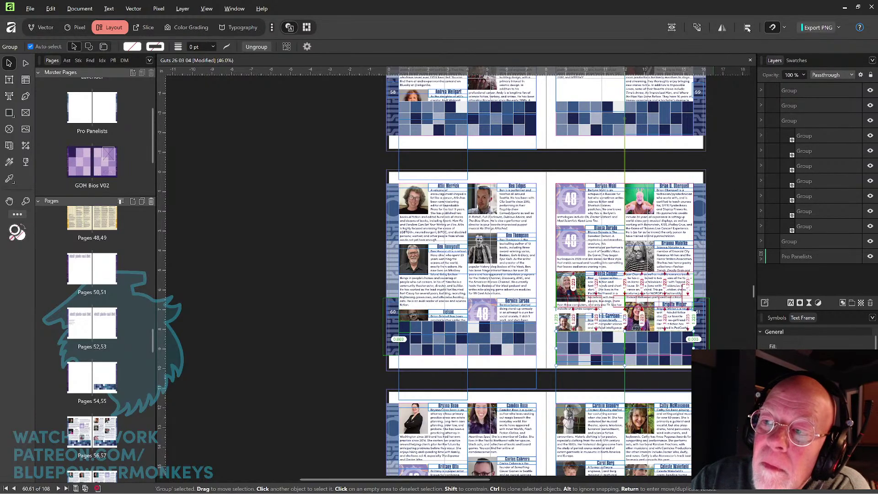
{"action": "left_click", "coordinate": [747, 28]}
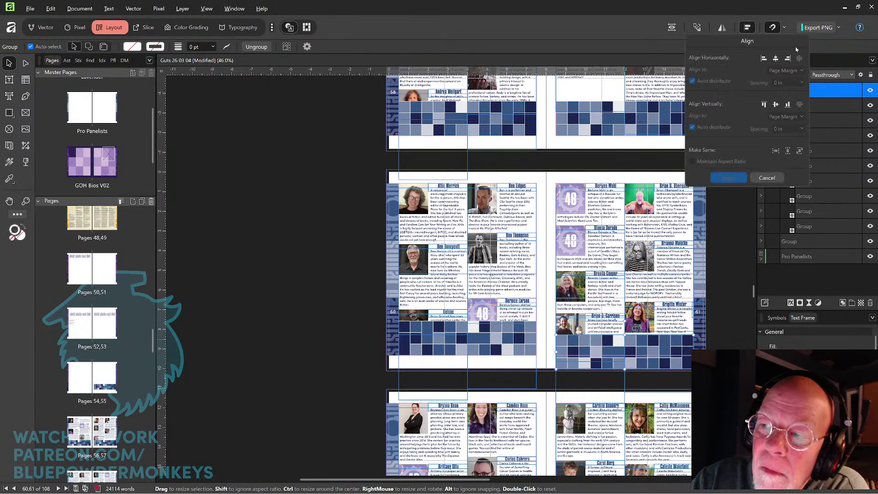
{"action": "left_click", "coordinate": [787, 104]}
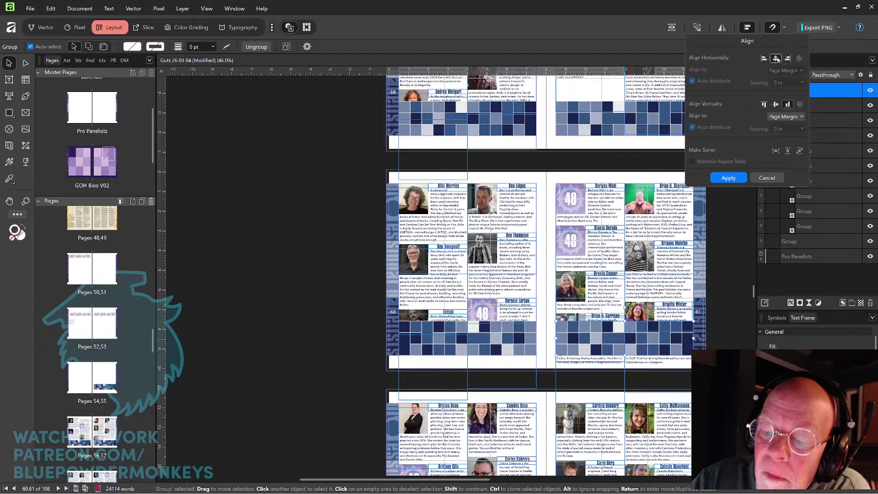
{"action": "left_click", "coordinate": [776, 58]}
{"action": "left_click", "coordinate": [616, 179]}
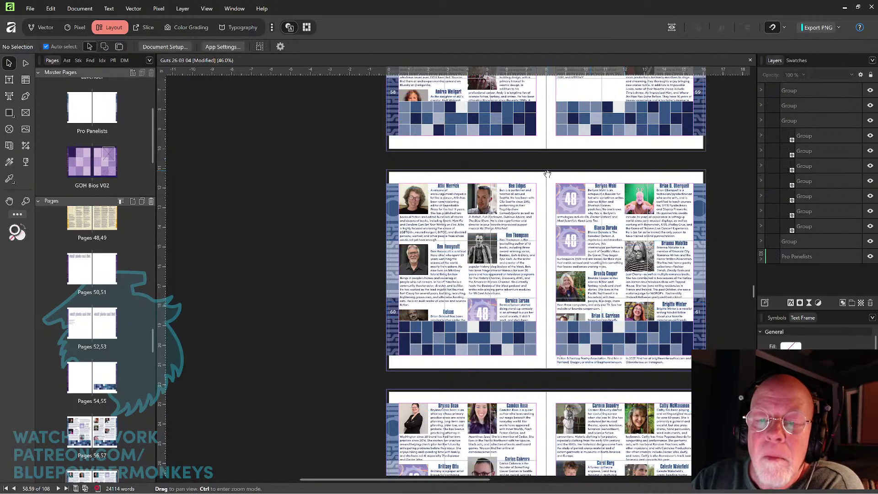
Replace the pattern groups along the bottom of pages 58 and 56 with the copied flipped group, saving the document.
{"action": "left_click_drag", "start_coordinate": [548, 174], "coordinate": [596, 341]}
{"action": "left_click", "coordinate": [573, 301]}
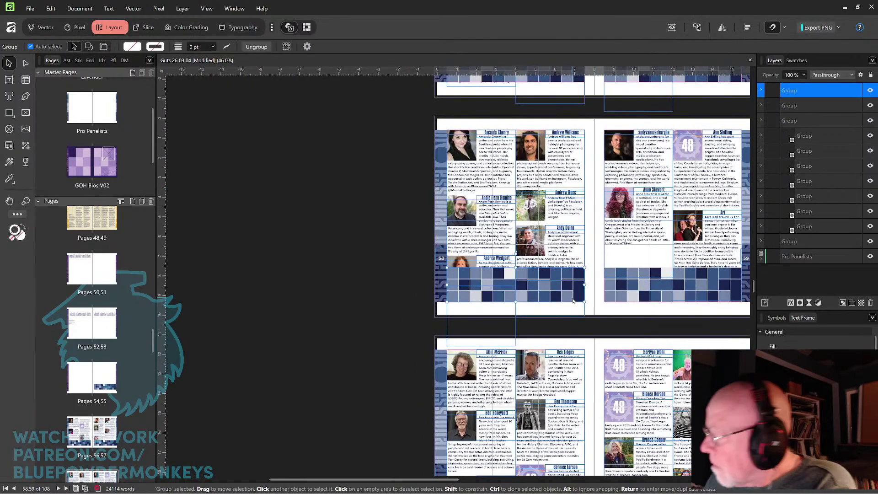
{"action": "key", "text": "Delete"}
{"action": "key", "text": "ctrl+v"}
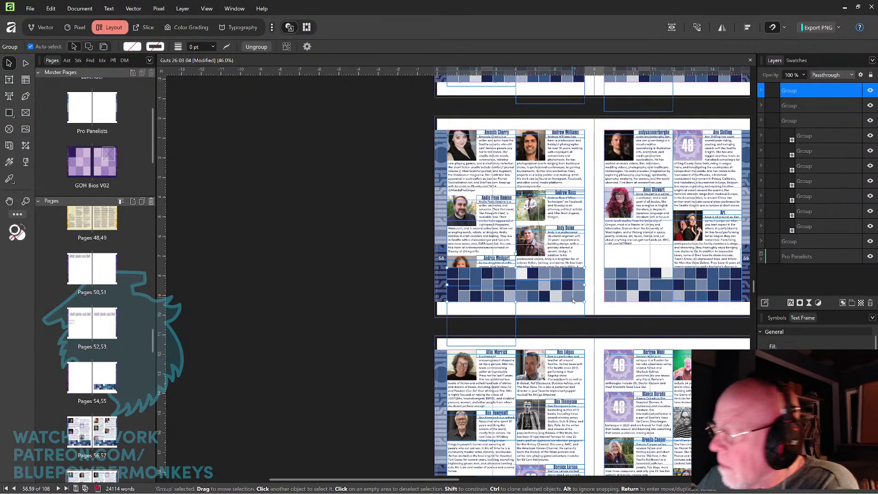
{"action": "key", "text": "ctrl+s"}
{"action": "scroll", "coordinate": [576, 305], "scroll_direction": "up", "scroll_amount": 5}
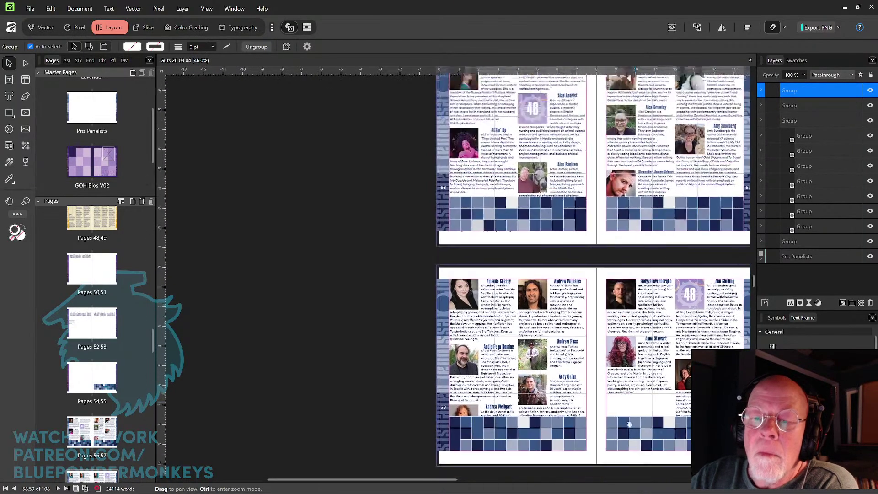
{"action": "left_click", "coordinate": [582, 292]}
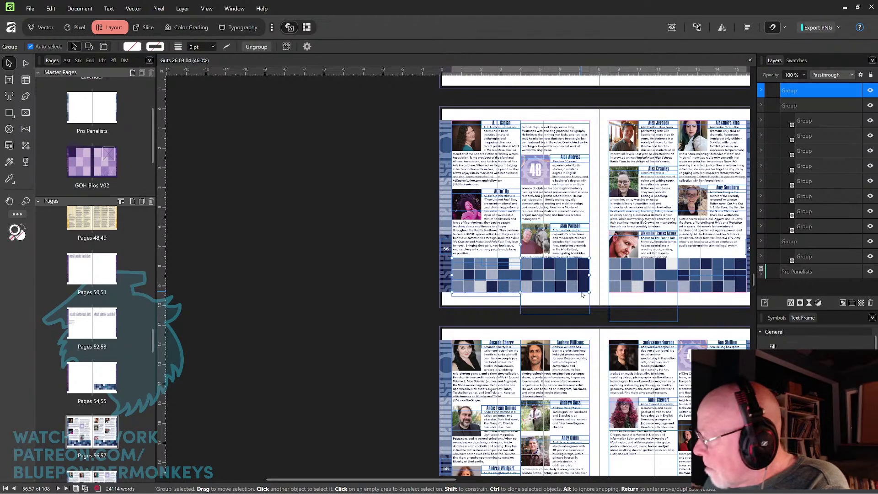
{"action": "key", "text": "Delete"}
{"action": "key", "text": "ctrl+v"}
Delete all the leftover pattern blocks along the bottom of page 55 and save the document.
{"action": "left_click_drag", "start_coordinate": [649, 88], "coordinate": [558, 272]}
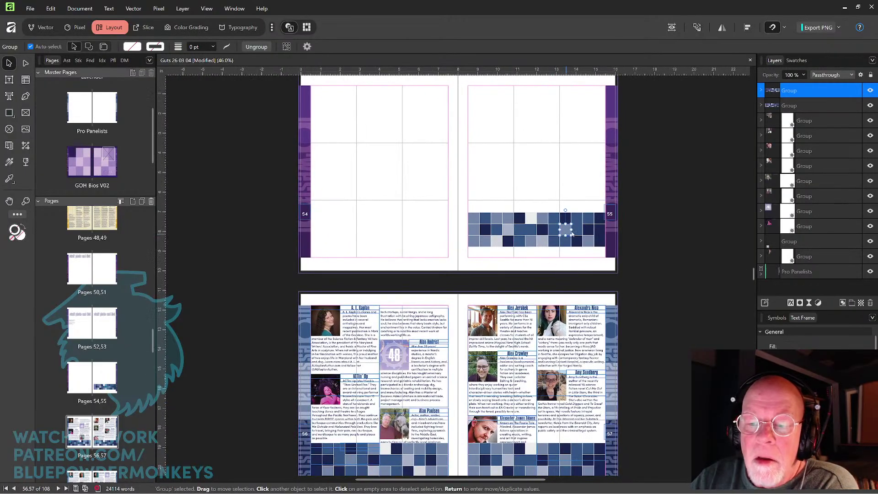
{"action": "double_click", "coordinate": [565, 229]}
{"action": "left_click_drag", "start_coordinate": [470, 197], "coordinate": [600, 260]}
{"action": "key", "text": "Delete"}
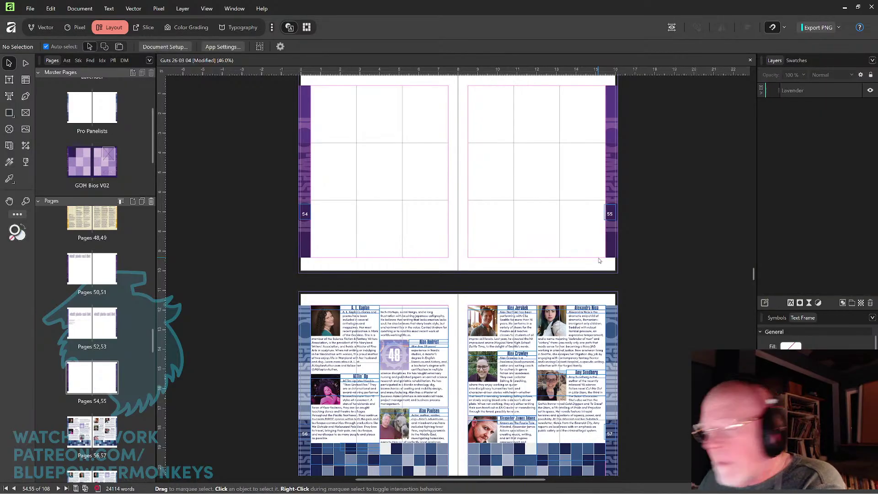
{"action": "key", "text": "ctrl+s"}
{"action": "scroll", "coordinate": [608, 259], "scroll_direction": "down", "scroll_amount": 3}
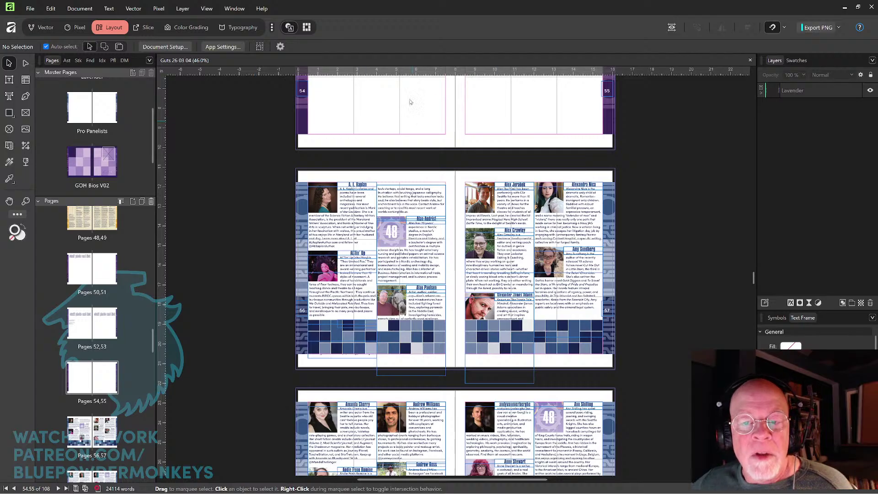
{"action": "scroll", "coordinate": [468, 261], "scroll_direction": "up", "scroll_amount": 5}
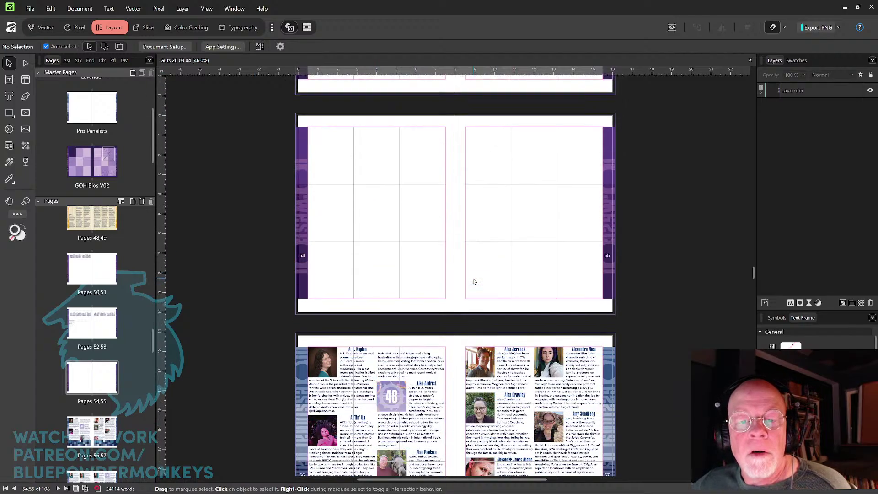
{"action": "scroll", "coordinate": [474, 278], "scroll_direction": "down", "scroll_amount": 5}
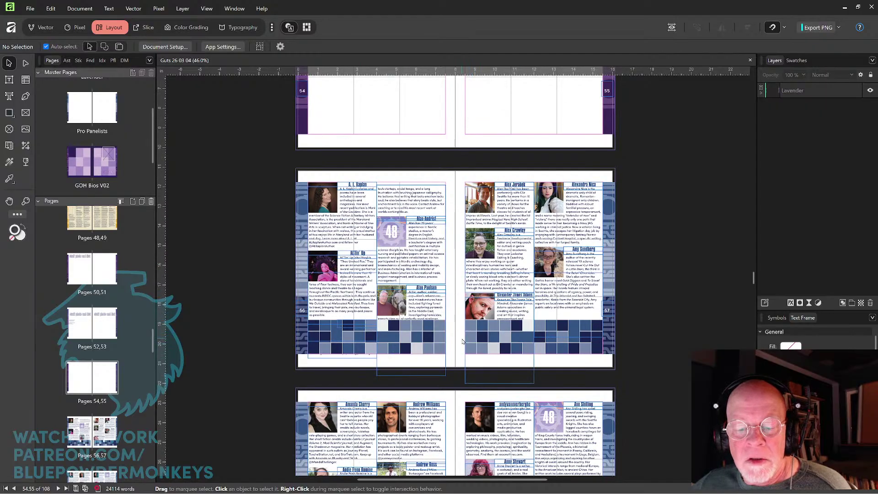
{"action": "scroll", "coordinate": [463, 341], "scroll_direction": "down", "scroll_amount": 1}
{"action": "scroll", "coordinate": [632, 275], "scroll_direction": "up", "scroll_amount": 1}
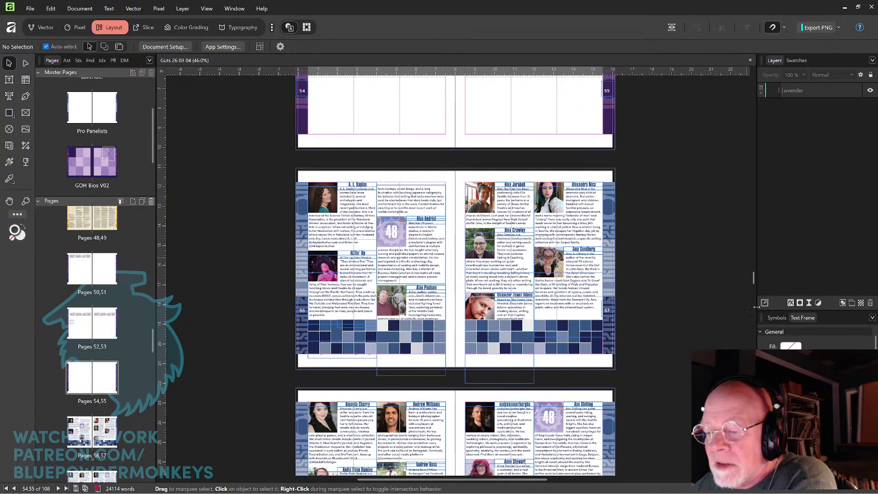
Delete the stray text frame on the pasteboard above page 2 near the start of the document and save the document.
{"action": "left_click_drag", "start_coordinate": [753, 282], "coordinate": [744, 98]}
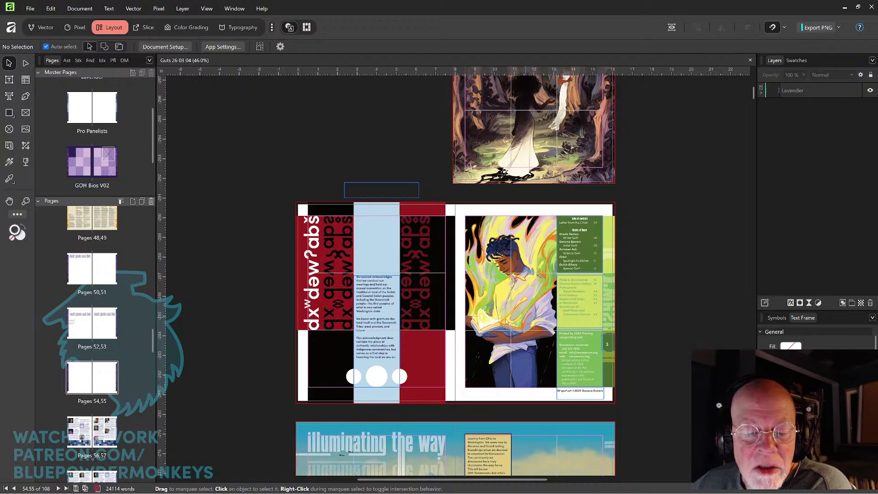
{"action": "scroll", "coordinate": [411, 357], "scroll_direction": "up", "scroll_amount": 2}
{"action": "scroll", "coordinate": [410, 351], "scroll_direction": "down", "scroll_amount": 4}
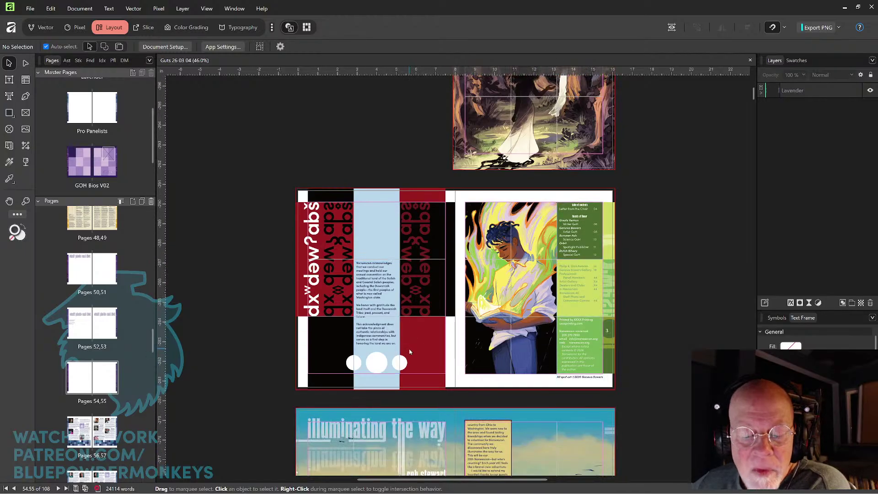
{"action": "scroll", "coordinate": [409, 351], "scroll_direction": "up", "scroll_amount": 3}
{"action": "scroll", "coordinate": [408, 347], "scroll_direction": "down", "scroll_amount": 2}
{"action": "scroll", "coordinate": [403, 338], "scroll_direction": "up", "scroll_amount": 1}
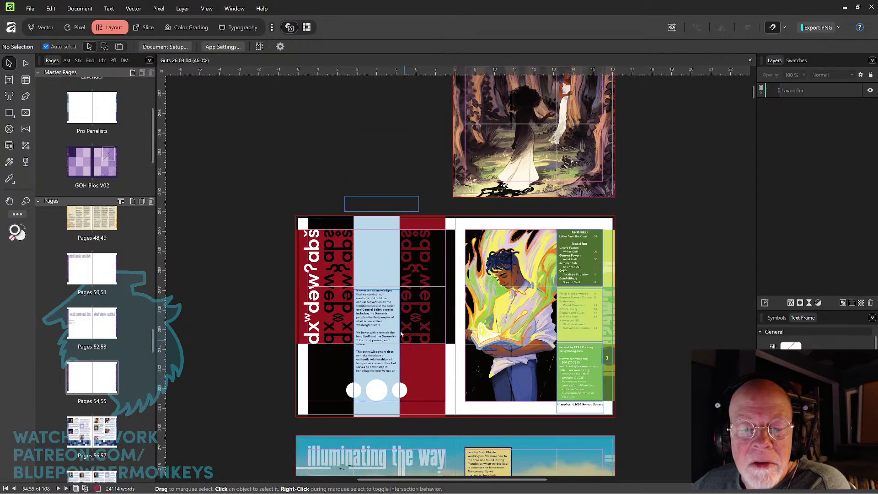
{"action": "left_click", "coordinate": [385, 206]}
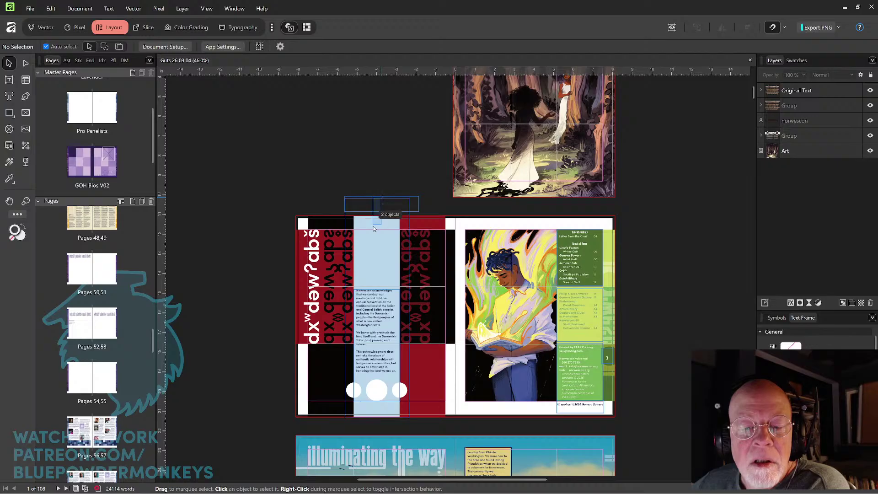
{"action": "left_click", "coordinate": [384, 203]}
{"action": "key", "text": "Escape"}
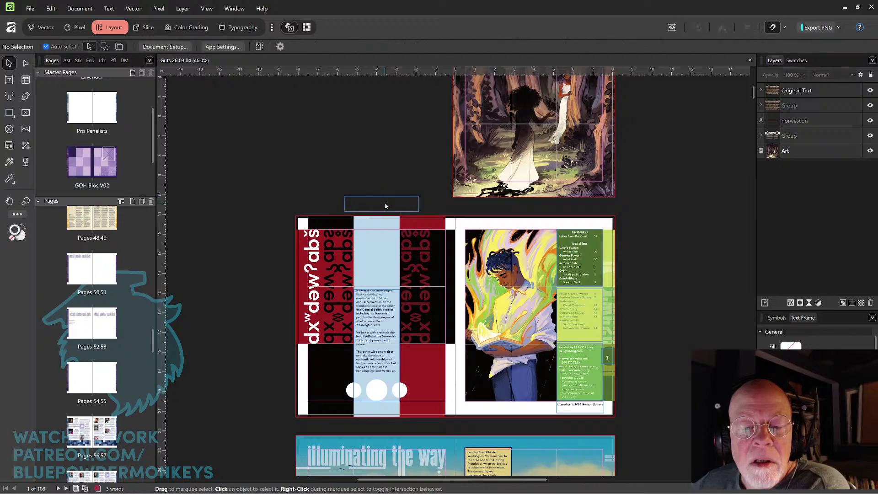
{"action": "left_click", "coordinate": [383, 210]}
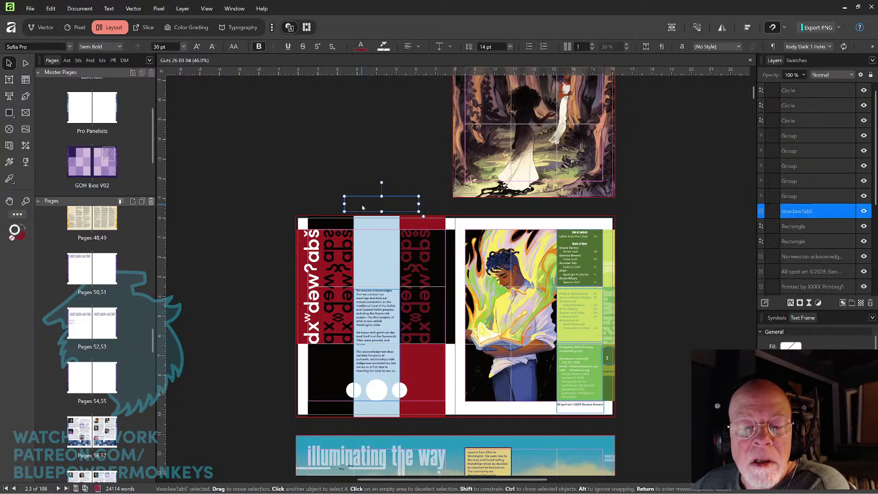
{"action": "mouse_move", "coordinate": [371, 206]}
{"action": "left_mouse_down"}
{"action": "mouse_move", "coordinate": [378, 223]}
{"action": "mouse_move", "coordinate": [359, 217]}
{"action": "mouse_move", "coordinate": [357, 199]}
{"action": "left_mouse_up"}
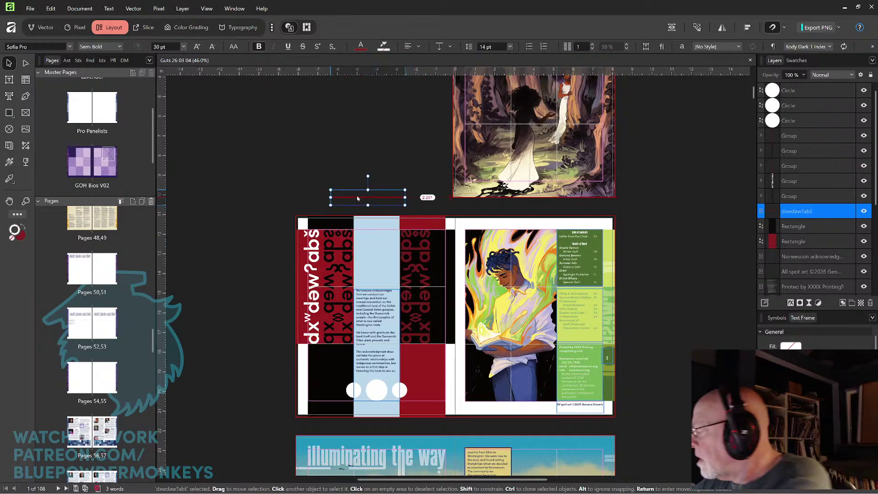
{"action": "left_click", "coordinate": [357, 198]}
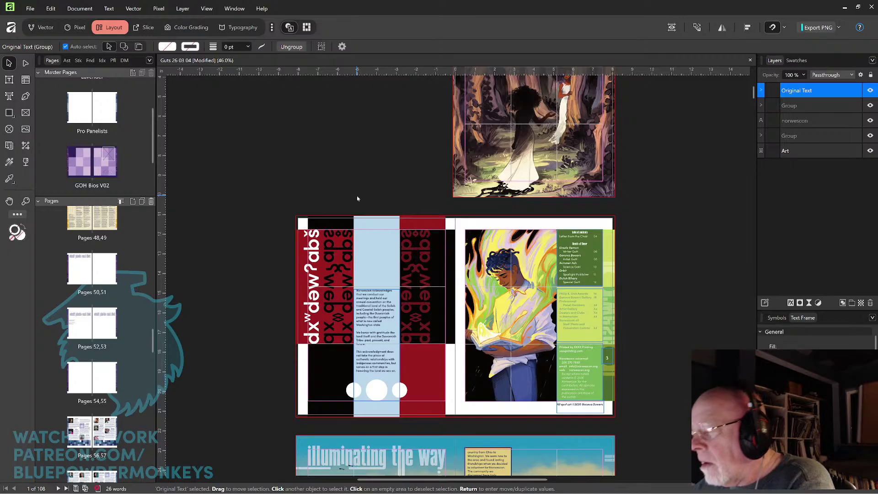
{"action": "key", "text": "ctrl+s"}
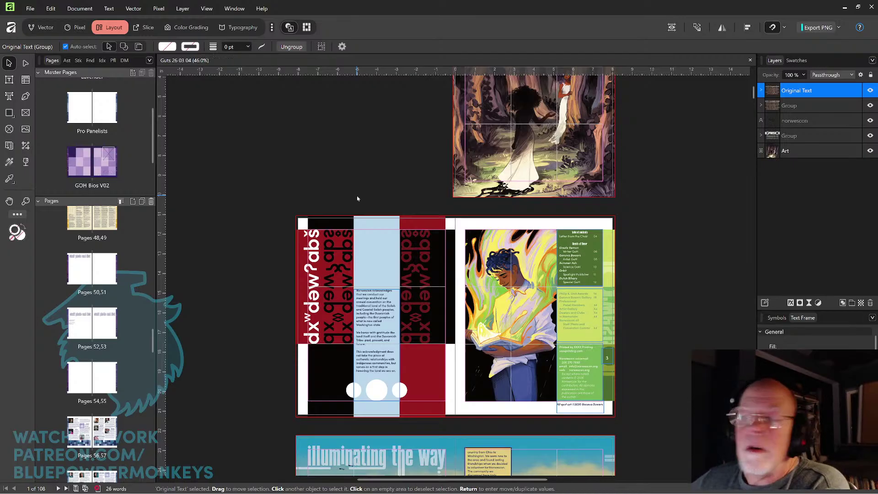